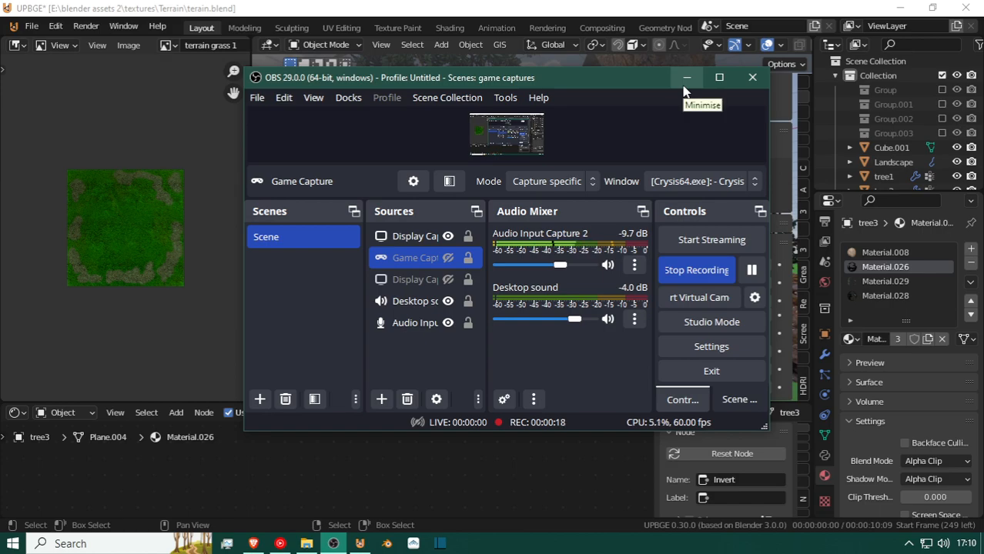
Fly through the terrain scene in the 3D viewport to examine its trees, hills and sky background.
{"action": "left_click", "coordinate": [686, 85]}
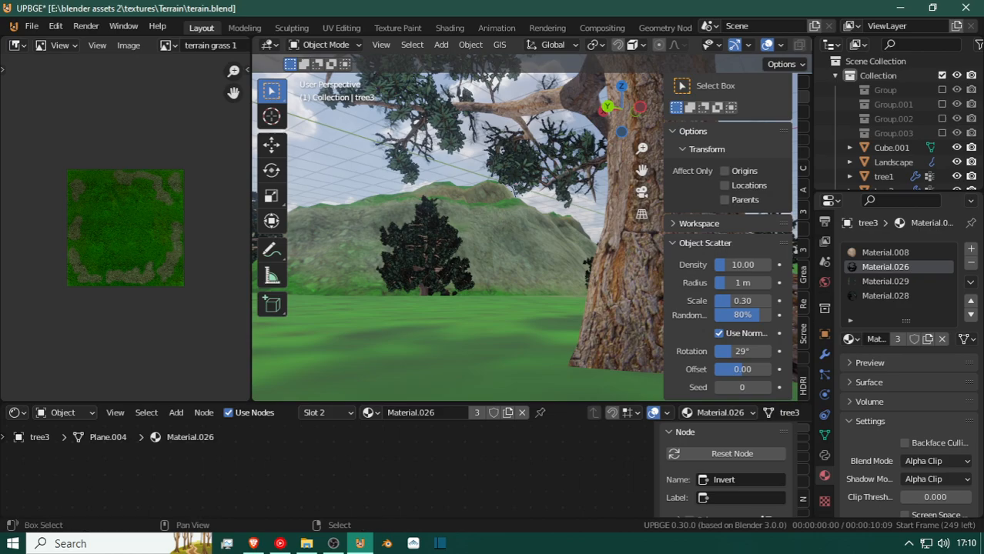
{"action": "key", "text": "shift+grave"}
{"action": "key", "text": "w"}
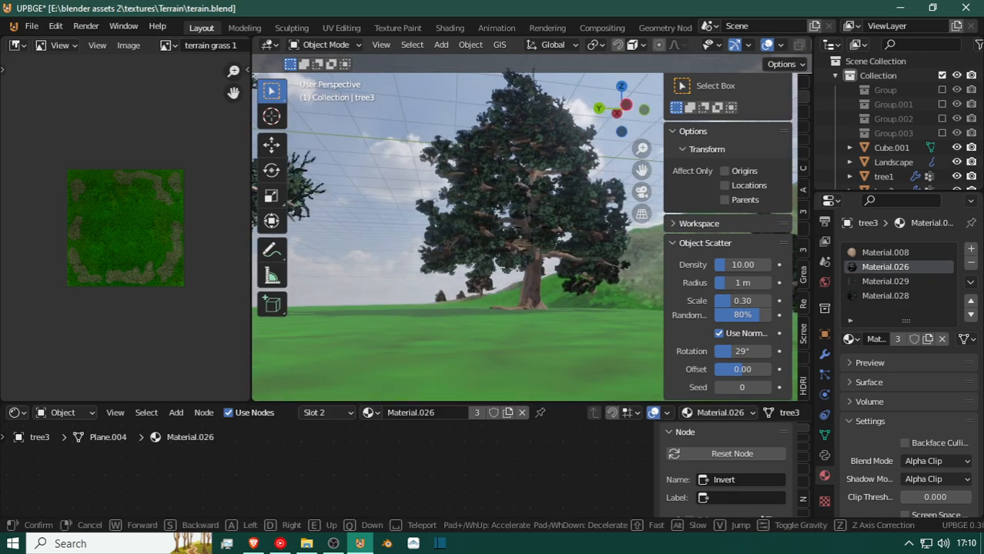
{"action": "key", "text": "w"}
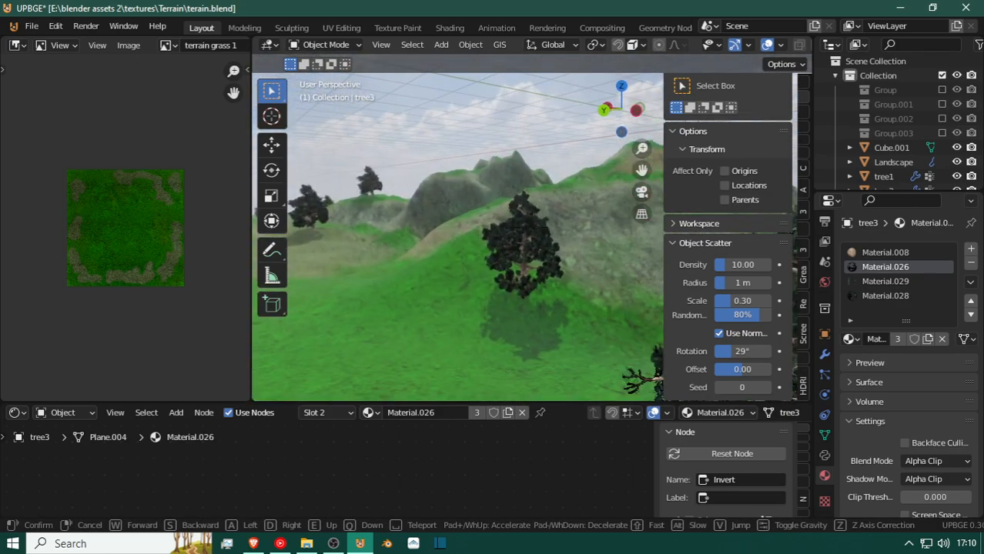
{"action": "key", "text": "w"}
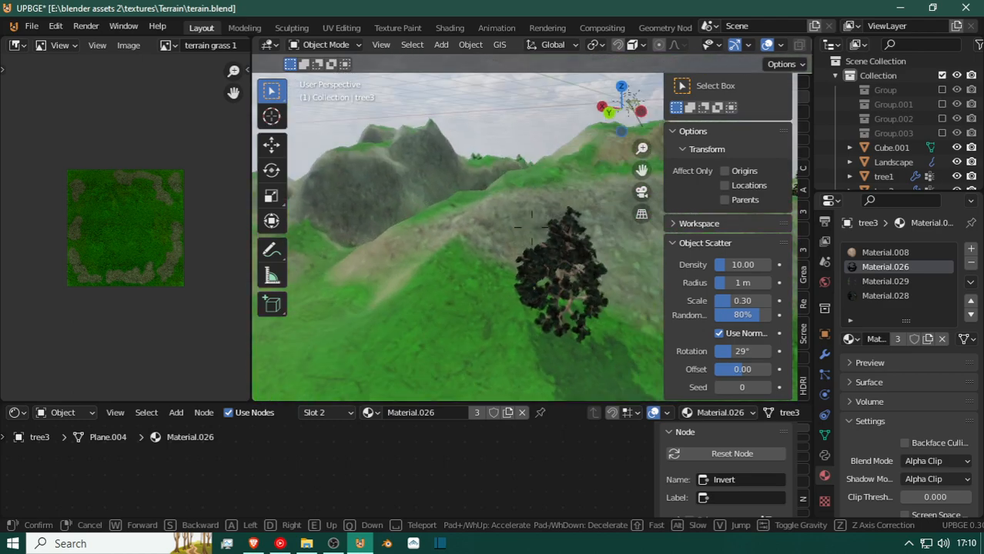
{"action": "key", "text": "w"}
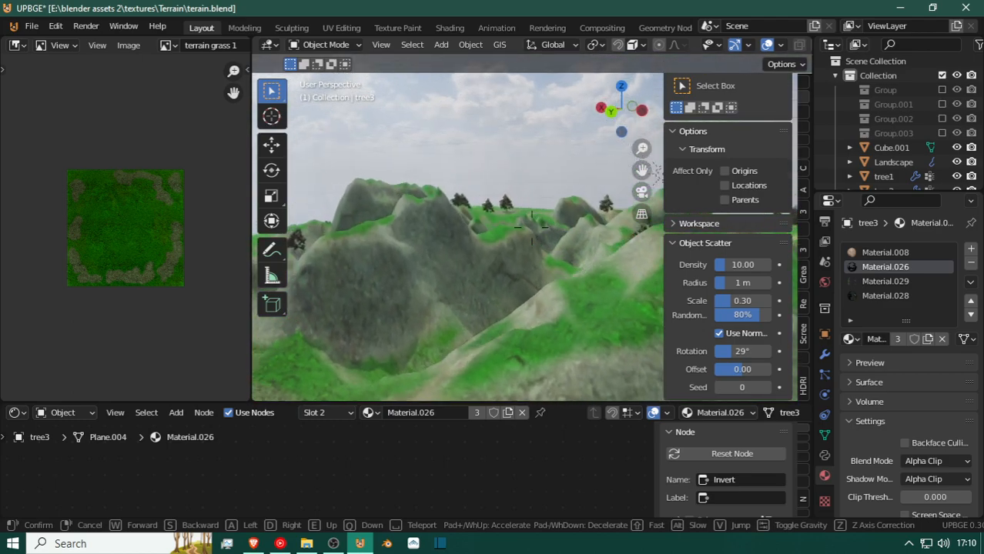
{"action": "key", "text": "w"}
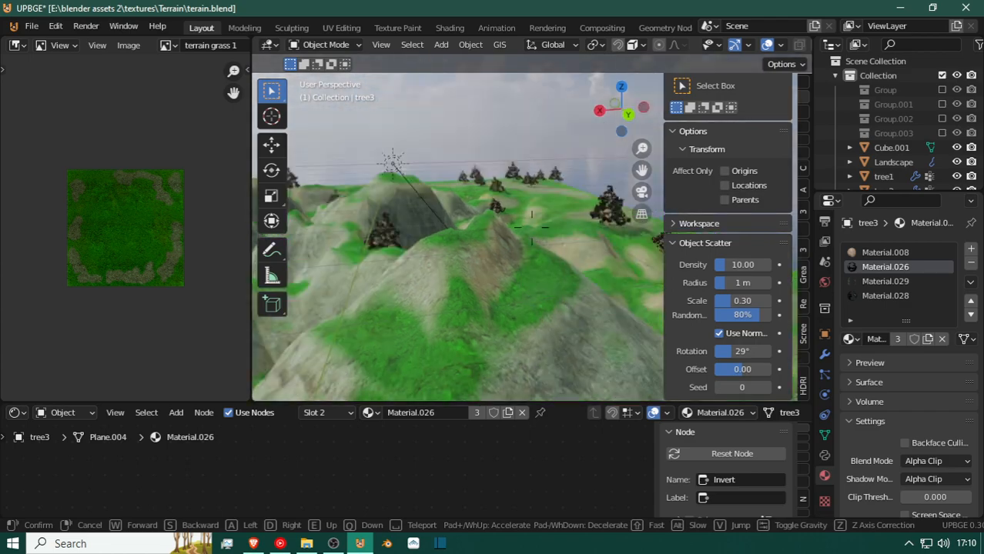
{"action": "key", "text": "w"}
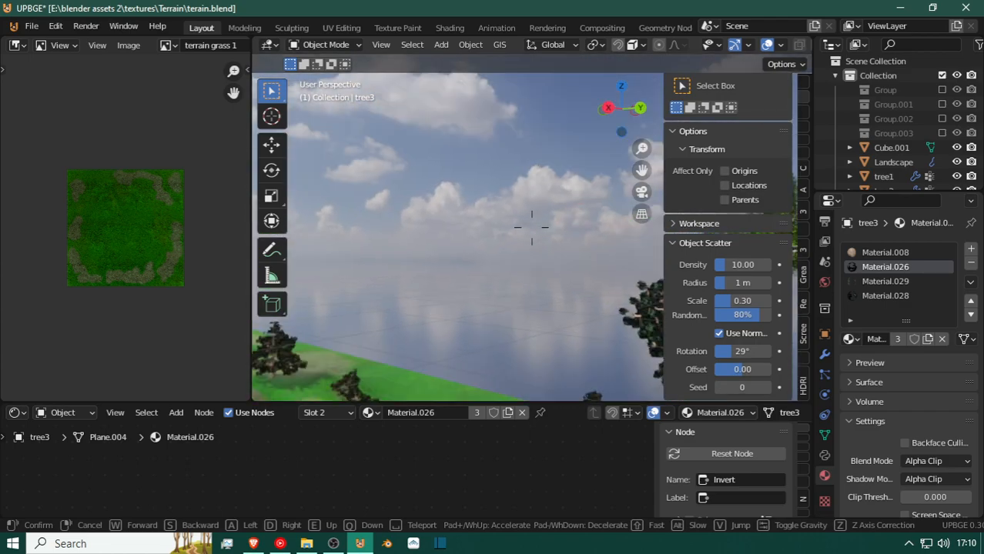
{"action": "key", "text": "w"}
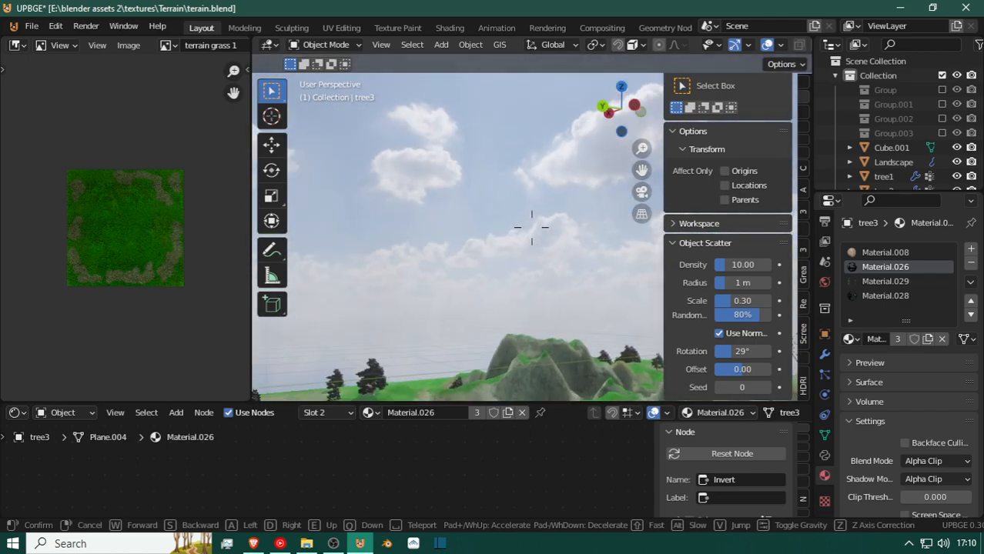
{"action": "key", "text": "w"}
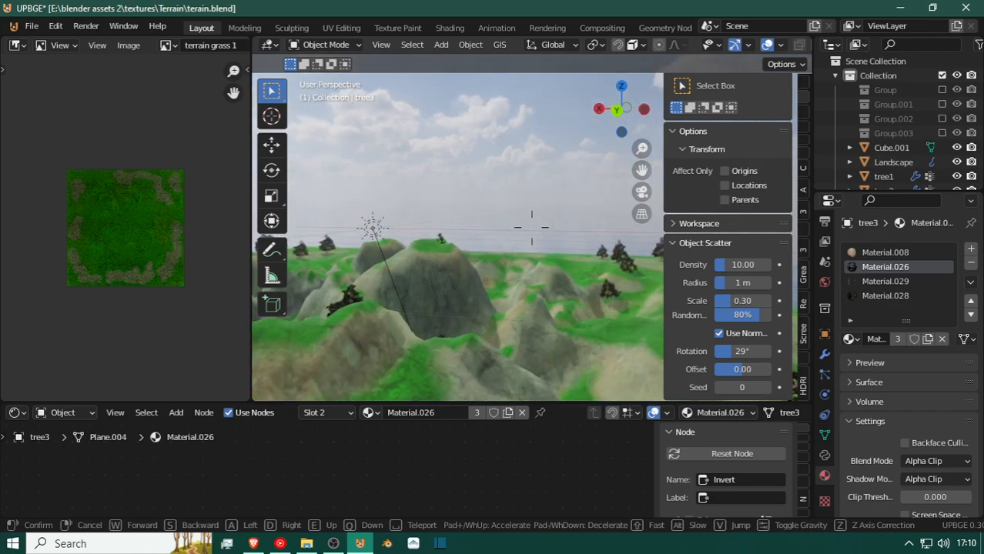
{"action": "key", "text": "w"}
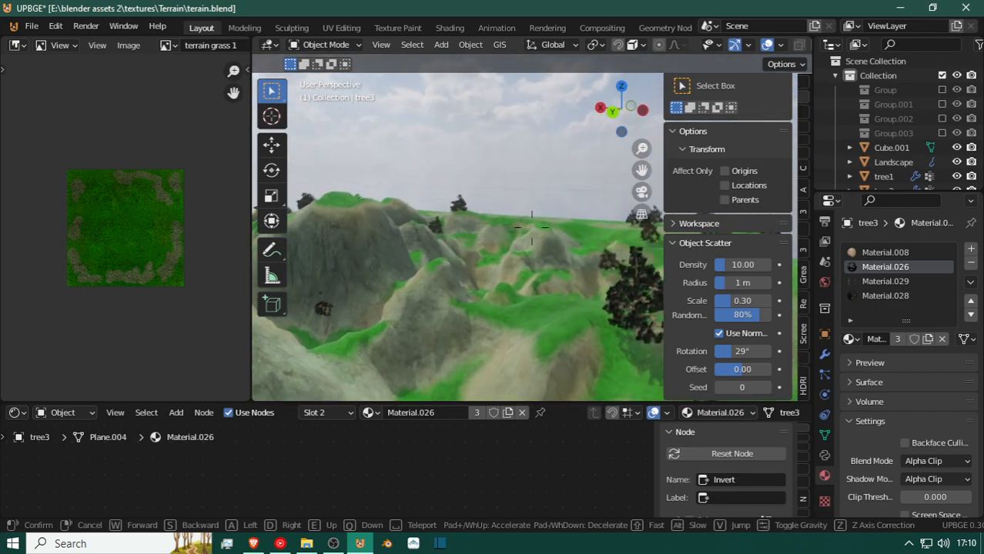
{"action": "left_click", "coordinate": [495, 282]}
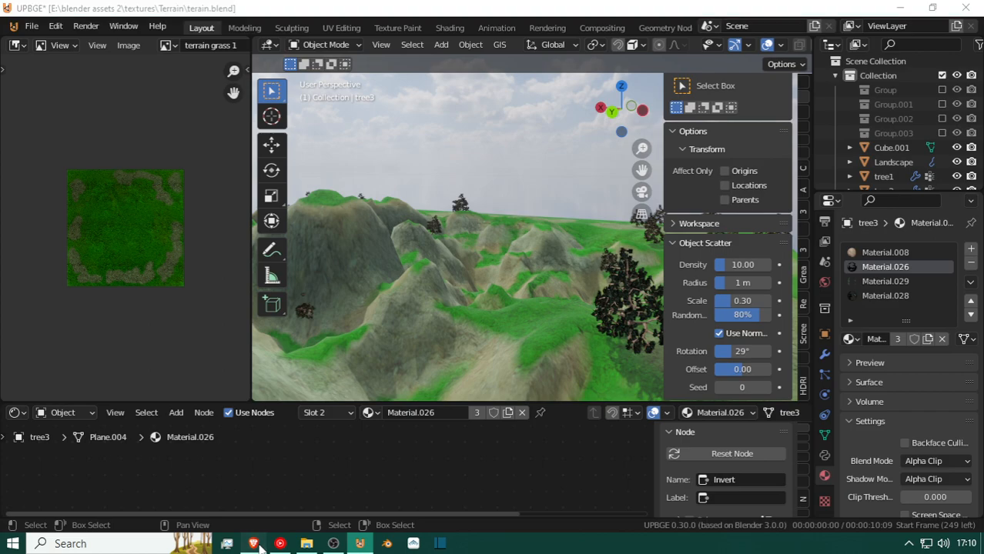
Switch to the web browser and examine Poly Haven's Kloofendal 48d Partly Cloudy (Pure Sky) HDRI page with its previews and similar assets.
{"action": "left_click", "coordinate": [257, 543]}
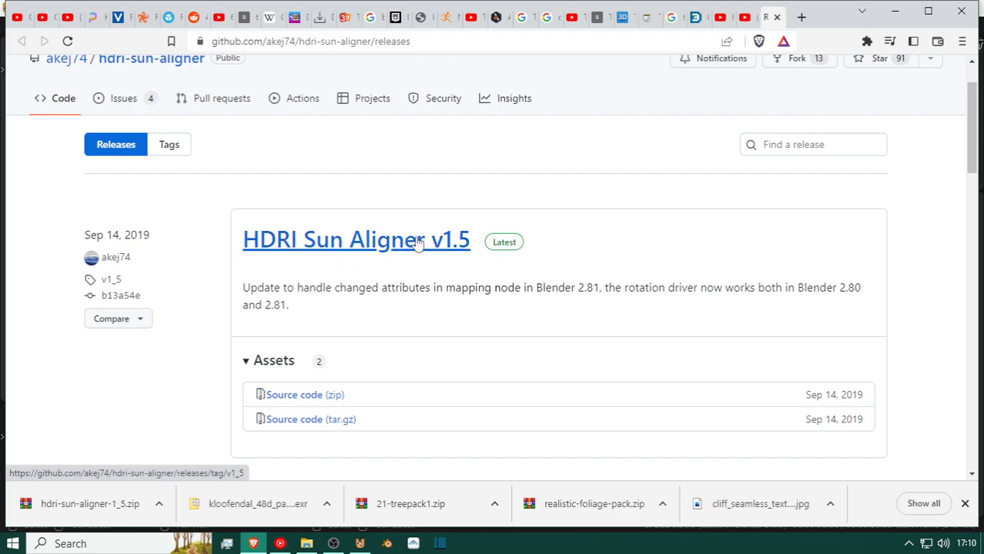
{"action": "left_click", "coordinate": [98, 18]}
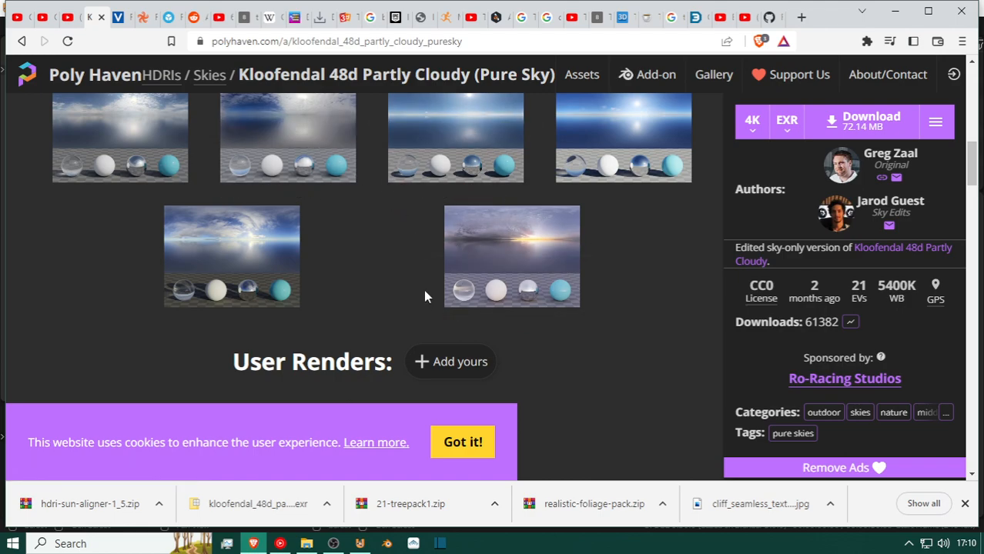
{"action": "scroll", "coordinate": [423, 320], "scroll_direction": "up", "scroll_amount": 3}
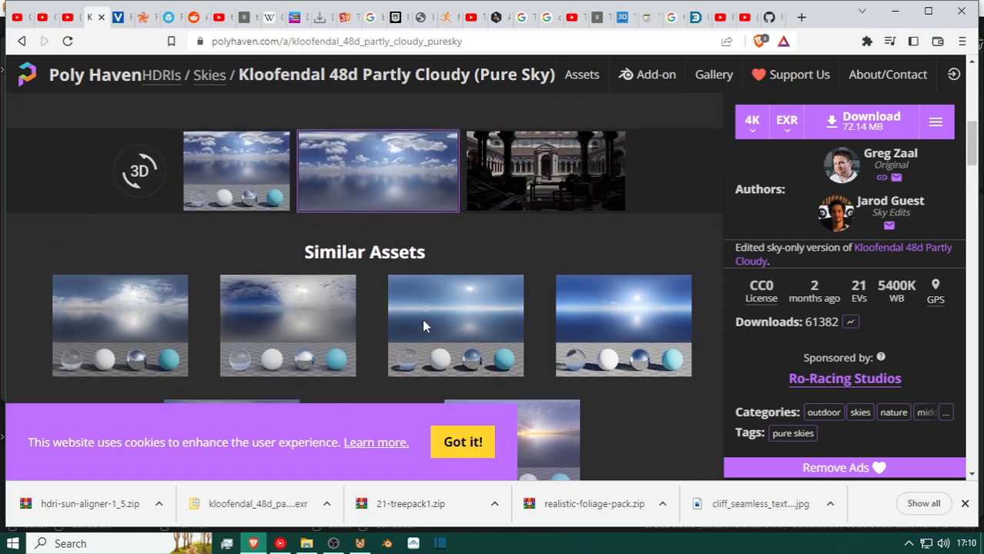
{"action": "scroll", "coordinate": [424, 328], "scroll_direction": "up", "scroll_amount": 3}
{"action": "scroll", "coordinate": [424, 328], "scroll_direction": "down", "scroll_amount": 10}
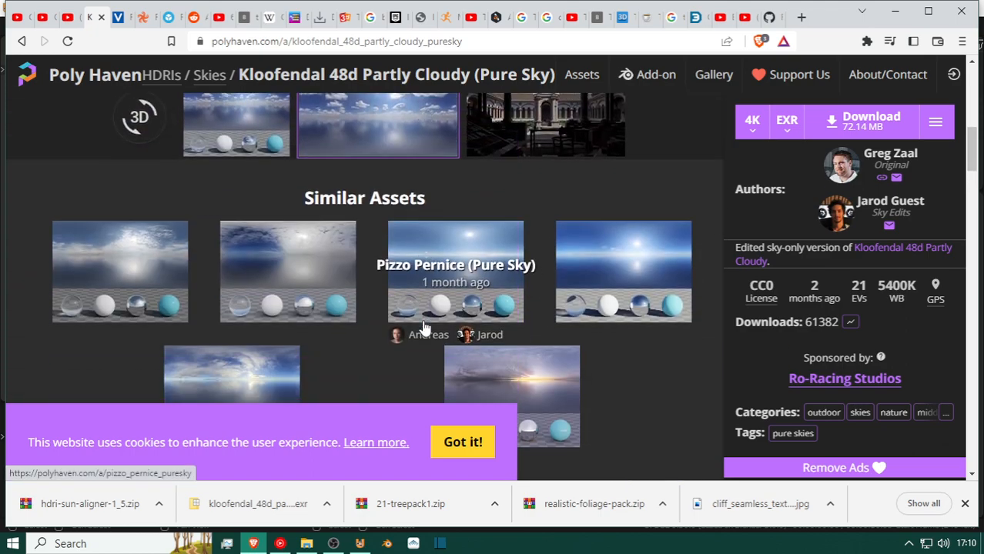
{"action": "scroll", "coordinate": [127, 280], "scroll_direction": "down", "scroll_amount": 3}
{"action": "scroll", "coordinate": [128, 280], "scroll_direction": "up", "scroll_amount": 8}
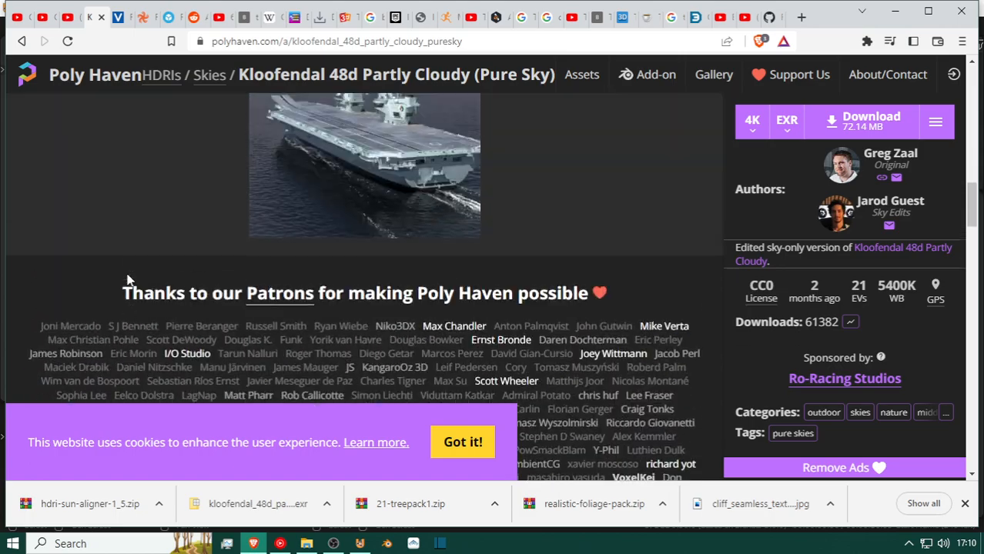
{"action": "scroll", "coordinate": [170, 237], "scroll_direction": "up", "scroll_amount": 4}
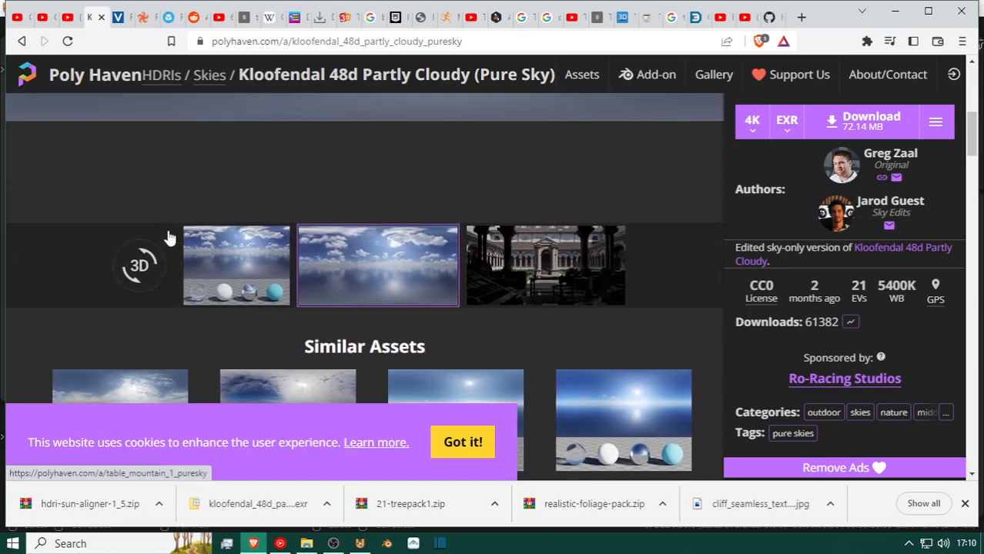
{"action": "scroll", "coordinate": [165, 238], "scroll_direction": "up", "scroll_amount": 5}
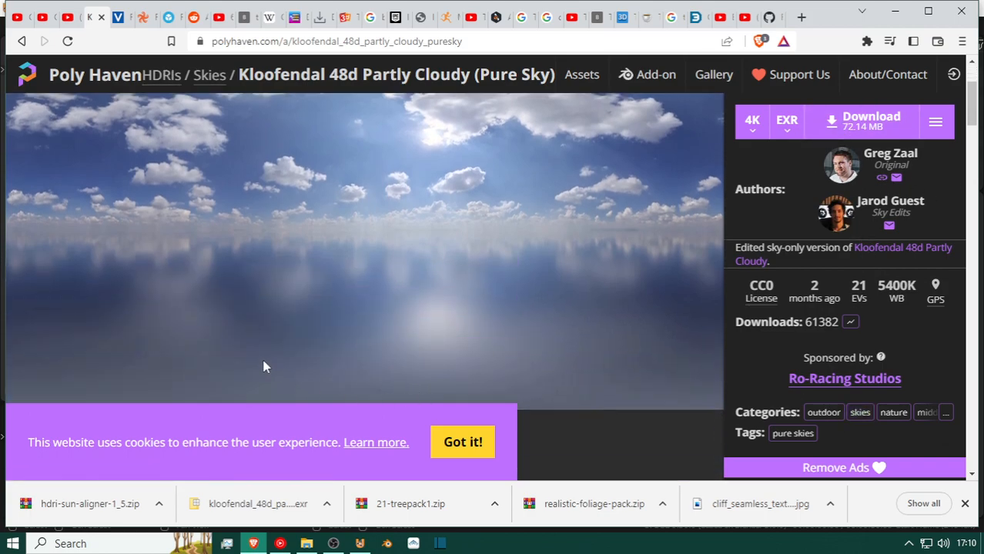
Return to Poly Haven's Skies HDRI category and narrow it to the Overcast skies.
{"action": "left_click", "coordinate": [23, 42]}
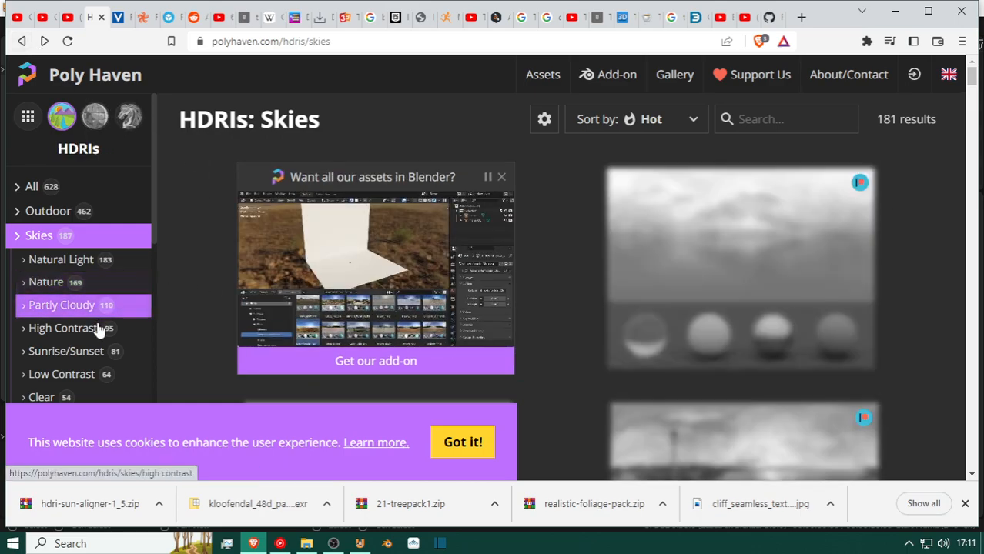
{"action": "scroll", "coordinate": [77, 343], "scroll_direction": "down", "scroll_amount": 2}
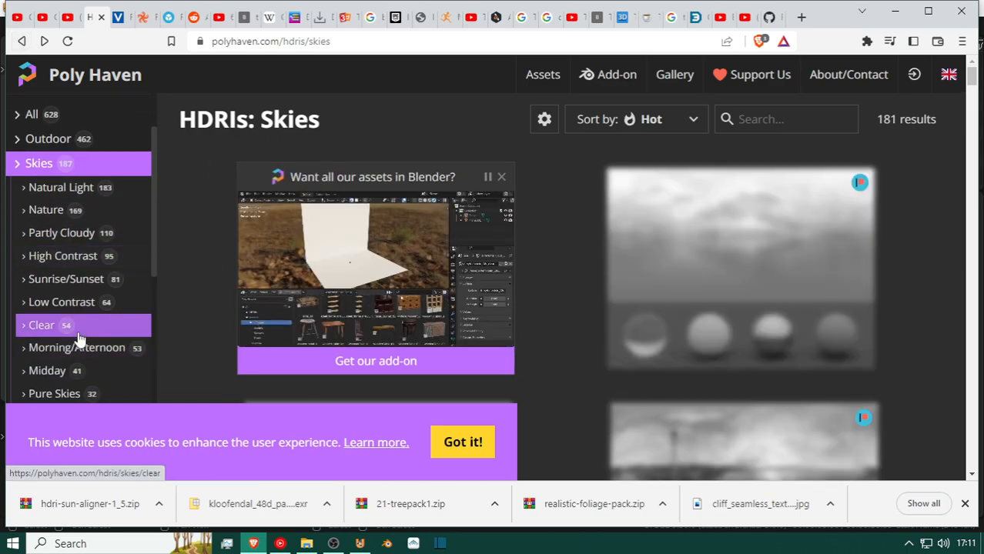
{"action": "scroll", "coordinate": [80, 234], "scroll_direction": "down", "scroll_amount": 4}
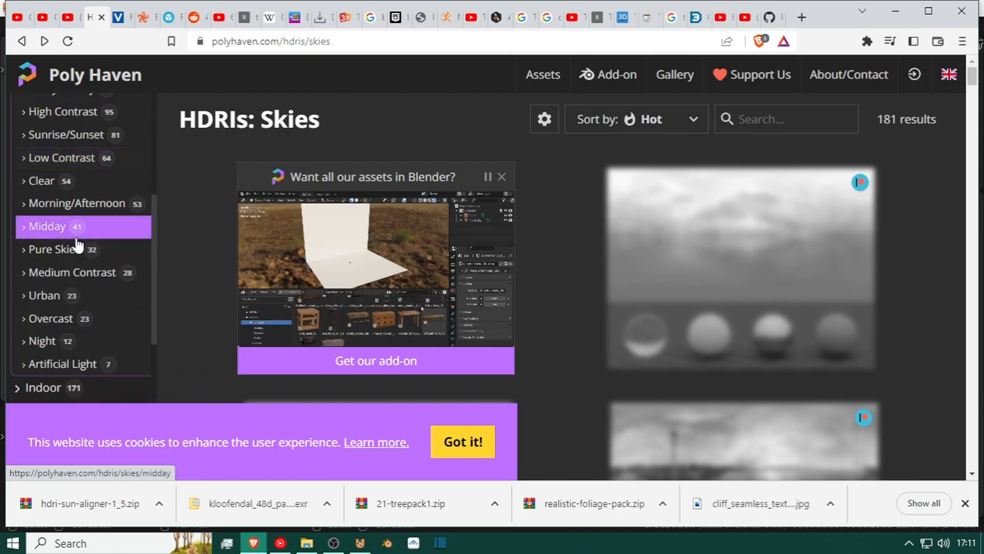
{"action": "left_click", "coordinate": [72, 330]}
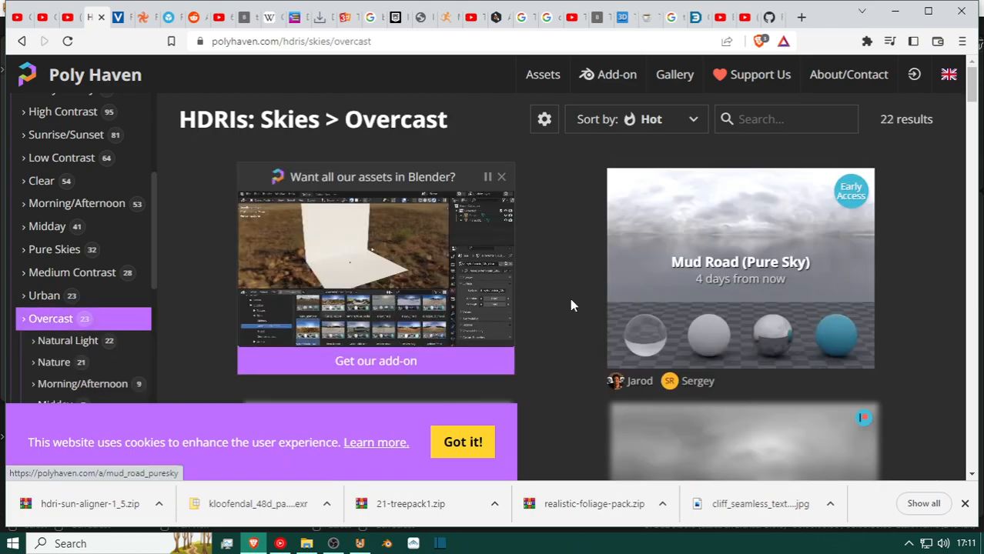
Look through the Overcast sky HDRI thumbnails down to the end of the list.
{"action": "scroll", "coordinate": [737, 277], "scroll_direction": "down", "scroll_amount": 6}
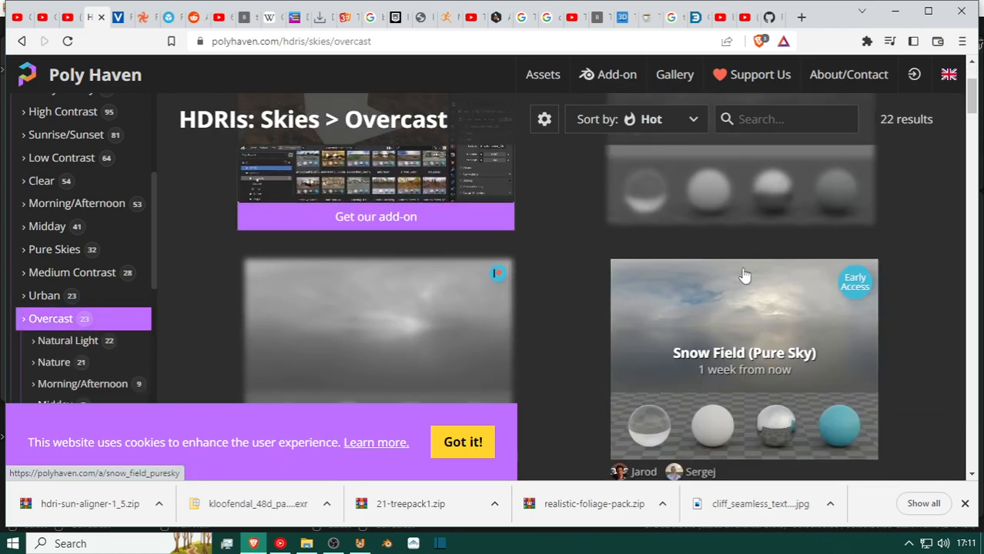
{"action": "scroll", "coordinate": [746, 281], "scroll_direction": "down", "scroll_amount": 5}
{"action": "scroll", "coordinate": [746, 281], "scroll_direction": "down", "scroll_amount": 1}
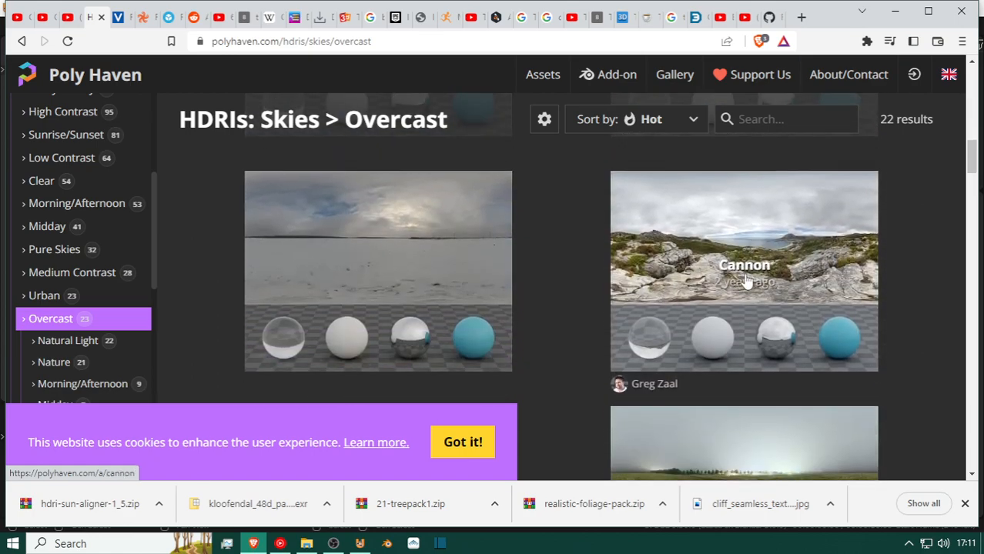
{"action": "scroll", "coordinate": [753, 267], "scroll_direction": "down", "scroll_amount": 7}
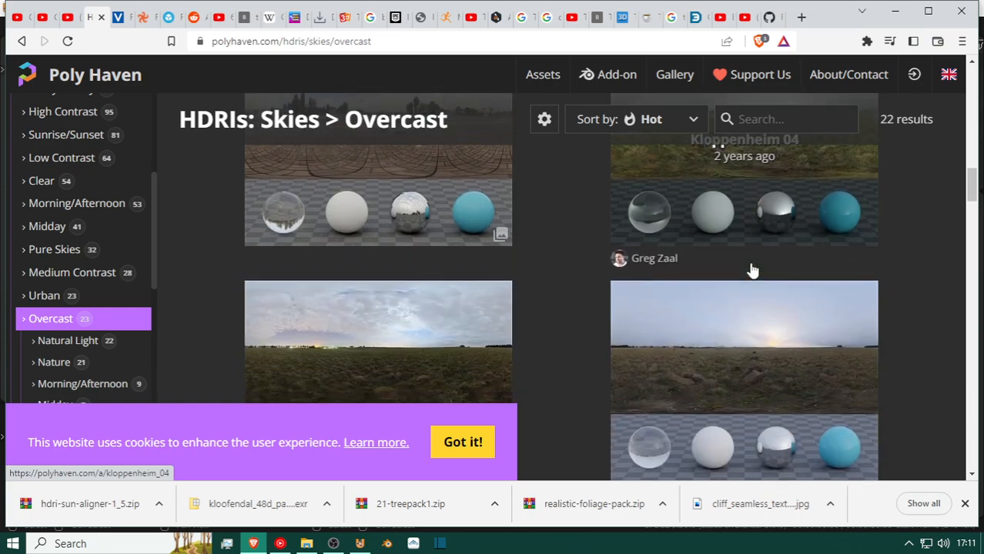
{"action": "scroll", "coordinate": [753, 269], "scroll_direction": "down", "scroll_amount": 3}
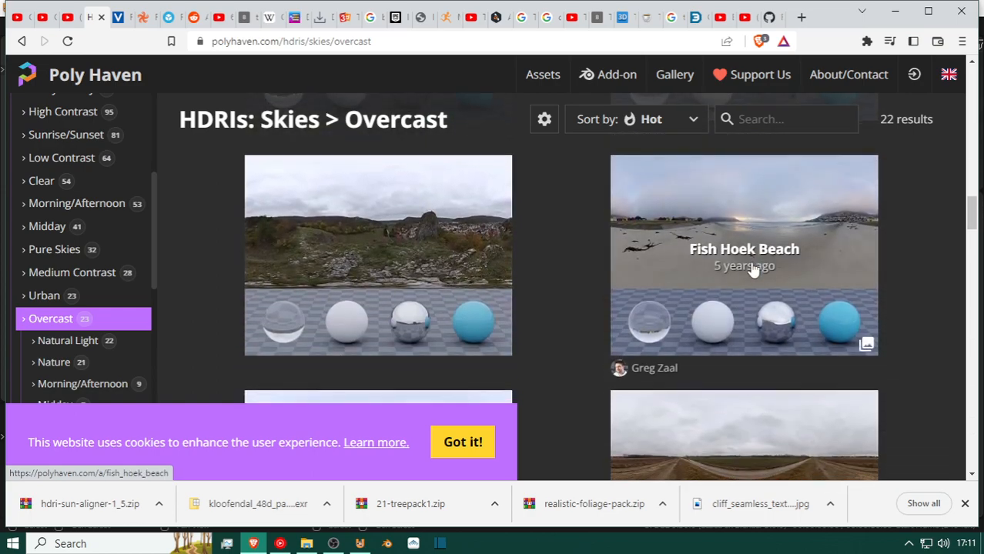
{"action": "scroll", "coordinate": [753, 267], "scroll_direction": "down", "scroll_amount": 10}
{"action": "scroll", "coordinate": [753, 267], "scroll_direction": "down", "scroll_amount": 5}
{"action": "scroll", "coordinate": [398, 296], "scroll_direction": "down", "scroll_amount": 5}
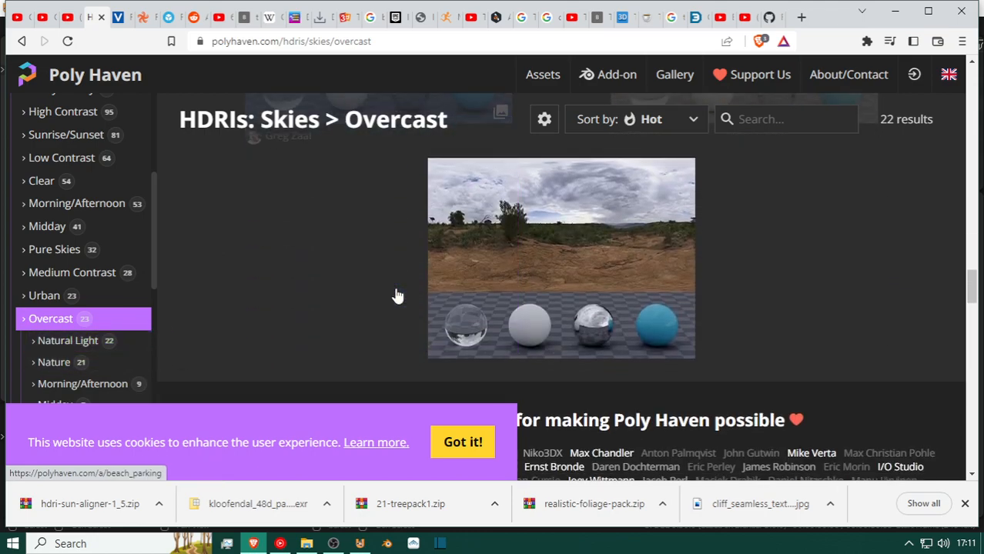
{"action": "scroll", "coordinate": [560, 276], "scroll_direction": "up", "scroll_amount": 2}
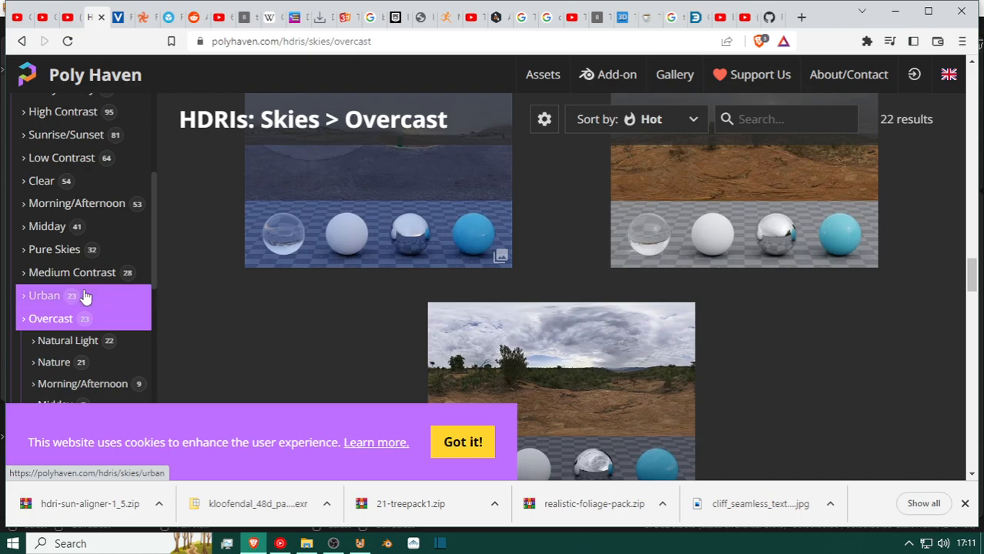
Narrow the Overcast HDRIs to the Night subcategory and look through the skies it offers.
{"action": "scroll", "coordinate": [68, 277], "scroll_direction": "up", "scroll_amount": 1}
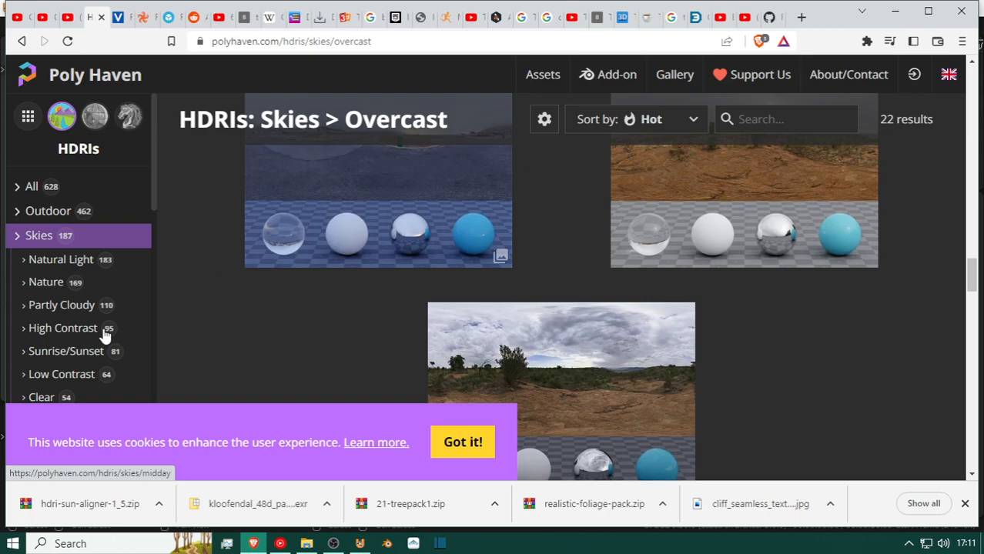
{"action": "scroll", "coordinate": [60, 208], "scroll_direction": "up", "scroll_amount": 2}
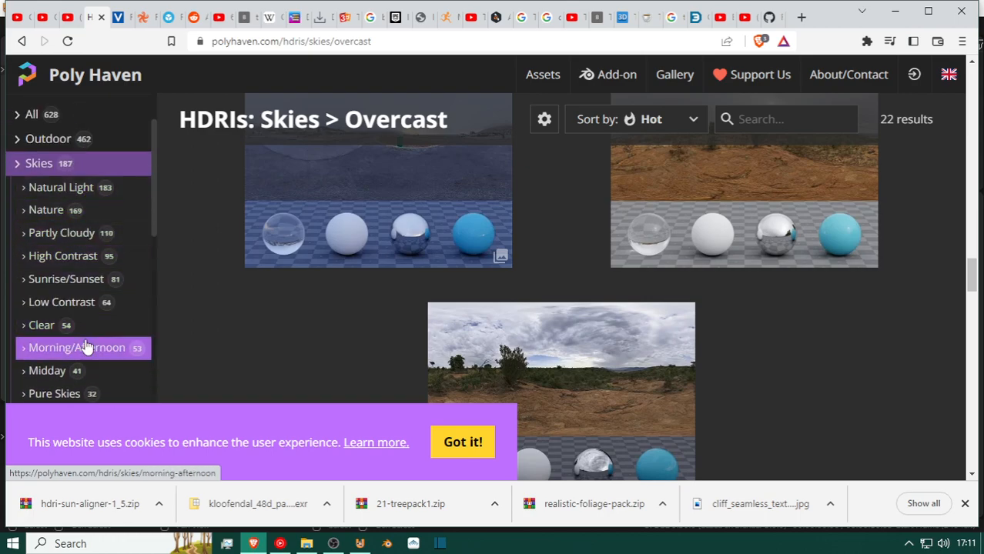
{"action": "scroll", "coordinate": [83, 345], "scroll_direction": "down", "scroll_amount": 3}
{"action": "scroll", "coordinate": [84, 339], "scroll_direction": "down", "scroll_amount": 2}
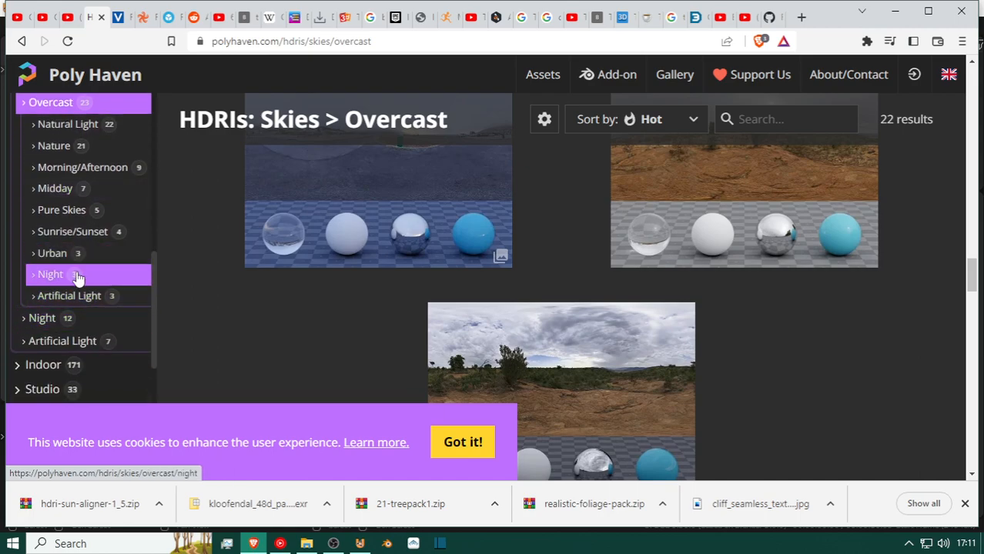
{"action": "left_click", "coordinate": [77, 276]}
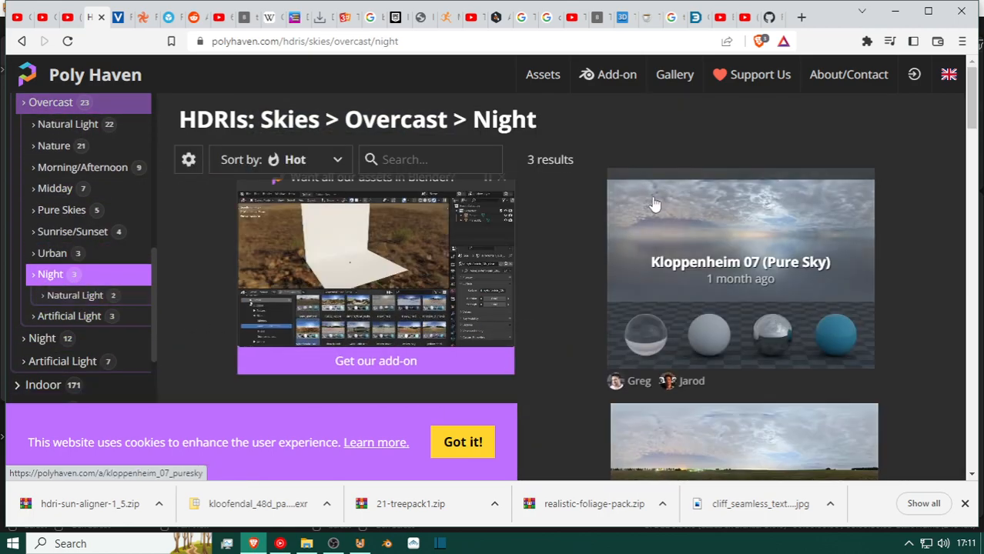
{"action": "scroll", "coordinate": [692, 237], "scroll_direction": "down", "scroll_amount": 2}
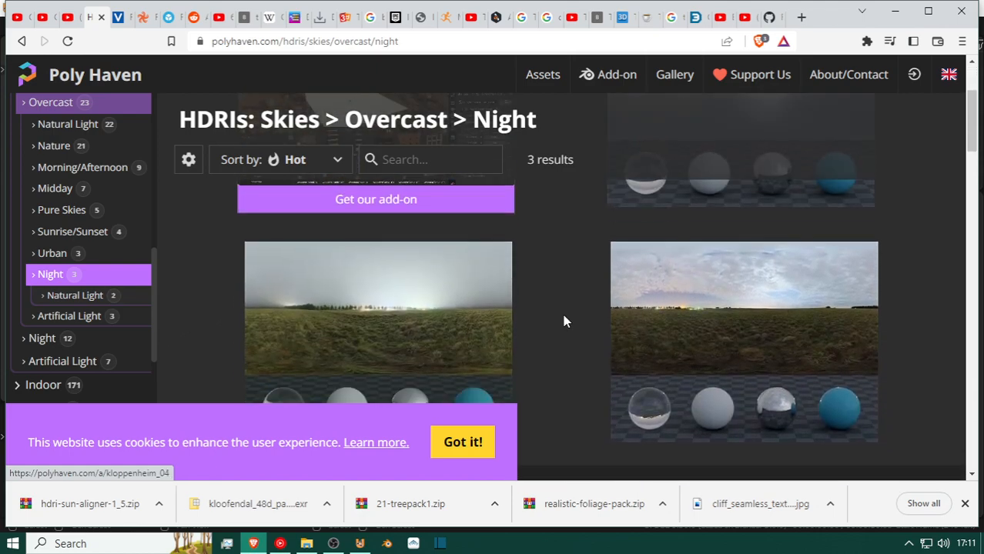
{"action": "scroll", "coordinate": [564, 321], "scroll_direction": "down", "scroll_amount": 3}
{"action": "scroll", "coordinate": [470, 282], "scroll_direction": "up", "scroll_amount": 3}
{"action": "scroll", "coordinate": [395, 308], "scroll_direction": "up", "scroll_amount": 2}
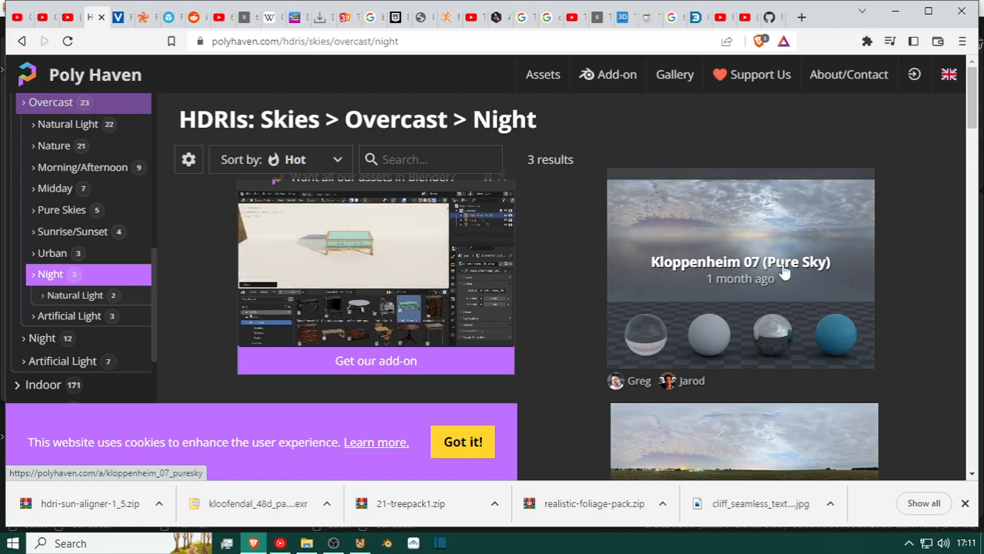
{"action": "scroll", "coordinate": [616, 310], "scroll_direction": "down", "scroll_amount": 1}
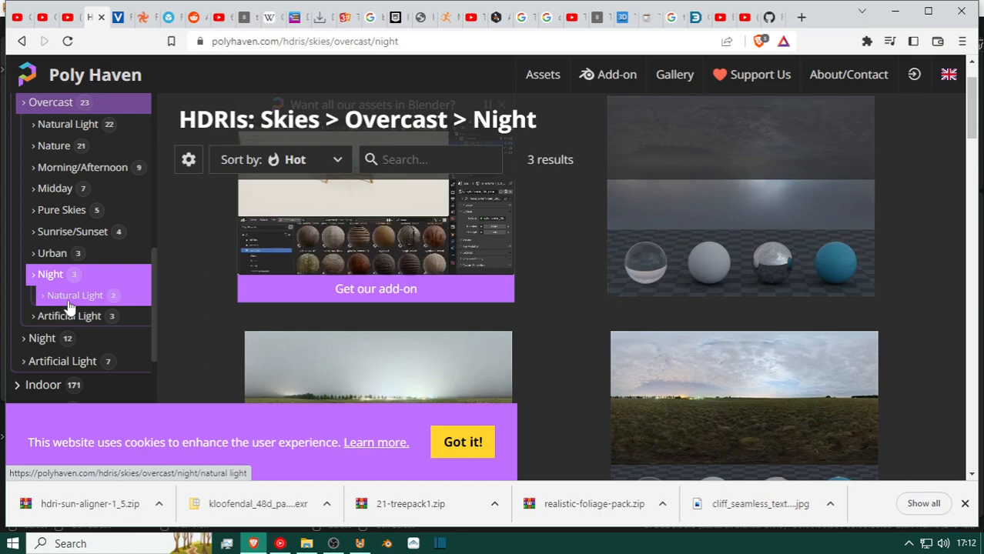
Look through the Natural Light skies within Overcast Night and the skies in Overcast's Artificial Light subcategory.
{"action": "left_click", "coordinate": [69, 300]}
{"action": "scroll", "coordinate": [751, 278], "scroll_direction": "down", "scroll_amount": 5}
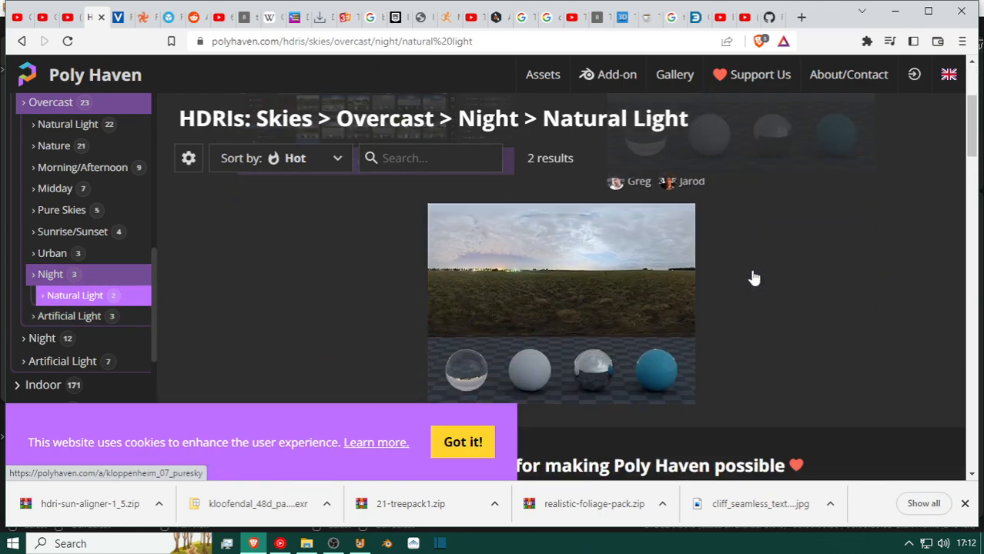
{"action": "scroll", "coordinate": [751, 277], "scroll_direction": "up", "scroll_amount": 2}
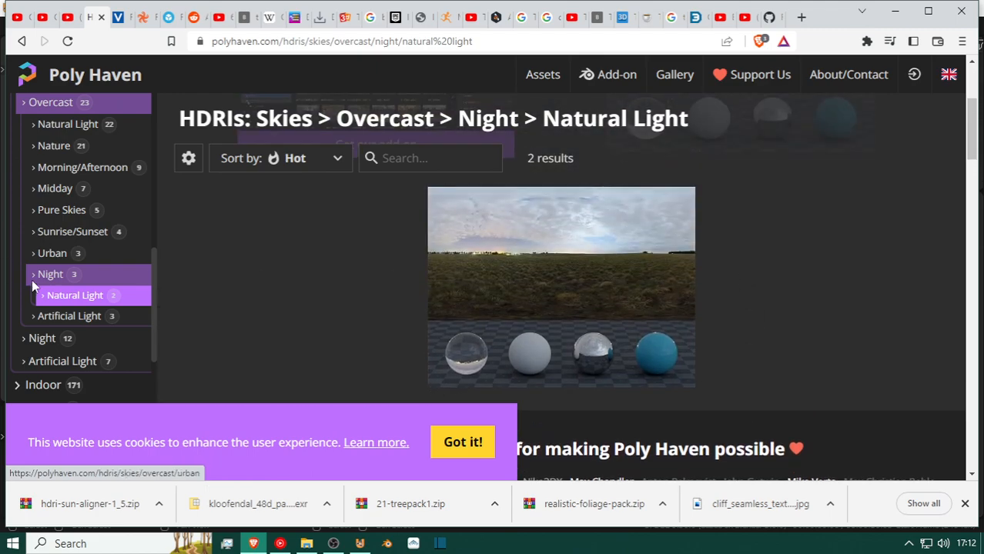
{"action": "left_click", "coordinate": [74, 318]}
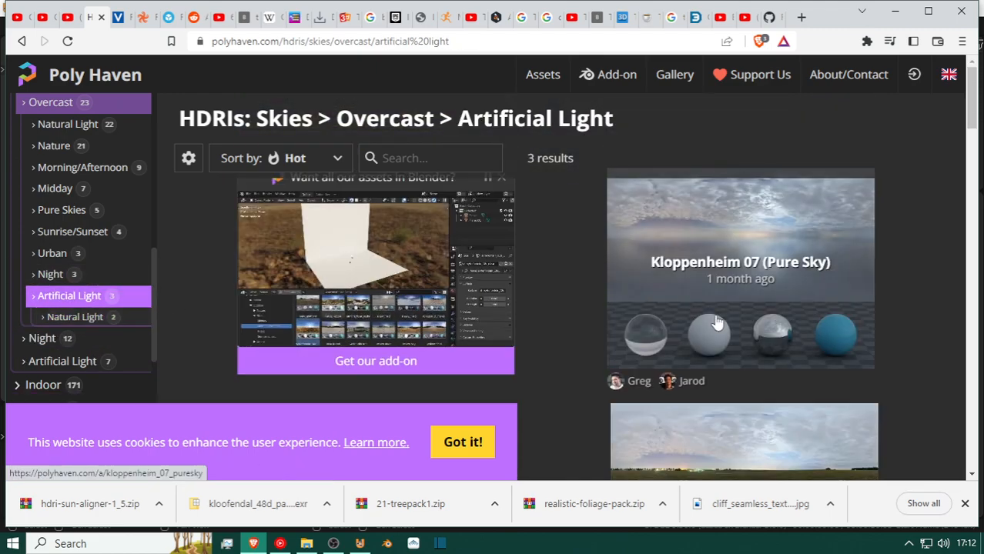
{"action": "scroll", "coordinate": [716, 323], "scroll_direction": "down", "scroll_amount": 1}
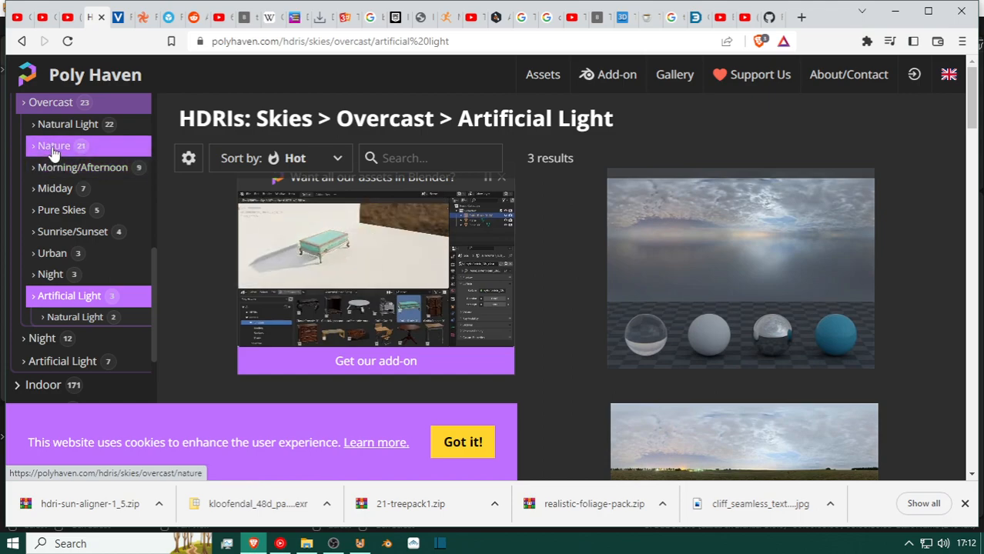
Switch to the Outdoor HDRI category, look over its subcategories and narrow it to Partly Cloudy.
{"action": "scroll", "coordinate": [60, 158], "scroll_direction": "up", "scroll_amount": 5}
{"action": "scroll", "coordinate": [60, 158], "scroll_direction": "up", "scroll_amount": 2}
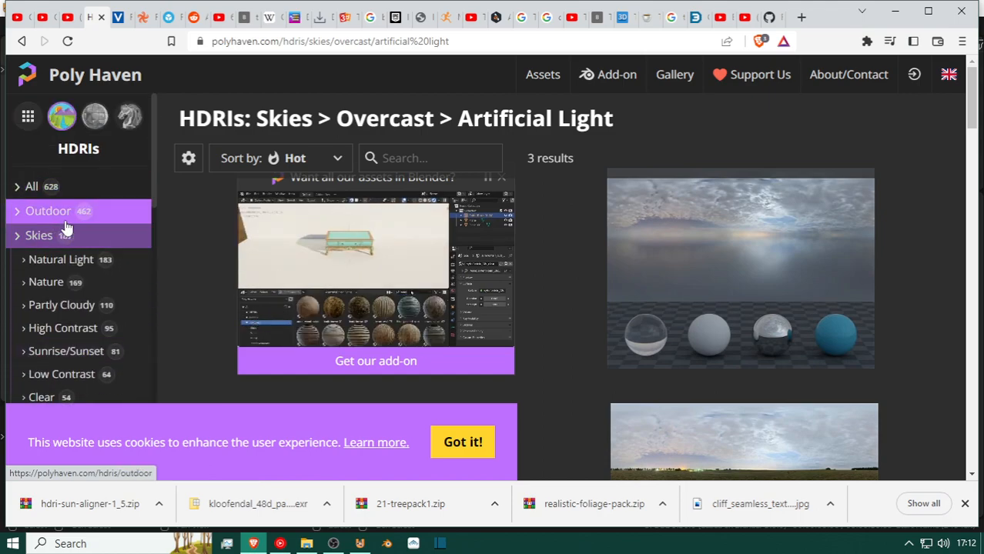
{"action": "left_click", "coordinate": [65, 221]}
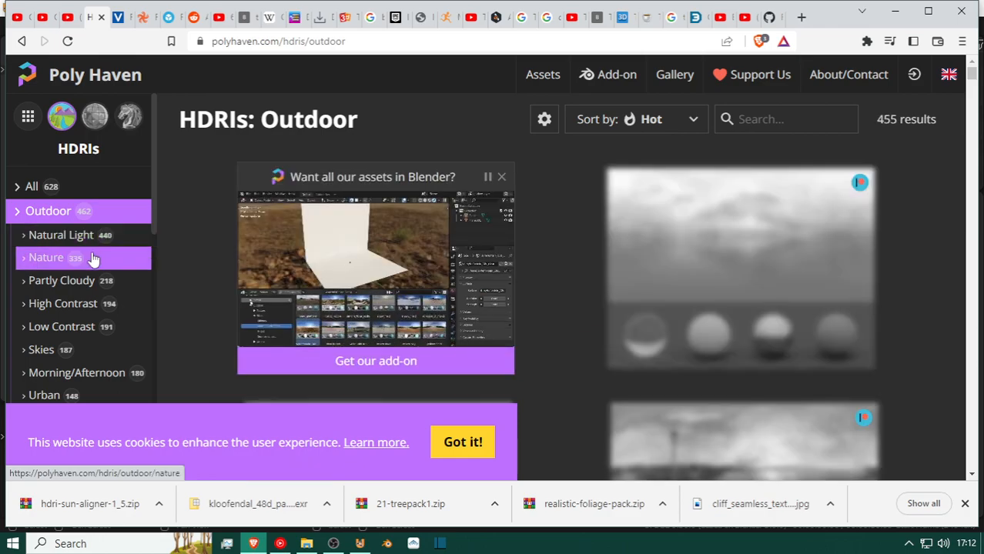
{"action": "scroll", "coordinate": [92, 257], "scroll_direction": "down", "scroll_amount": 2}
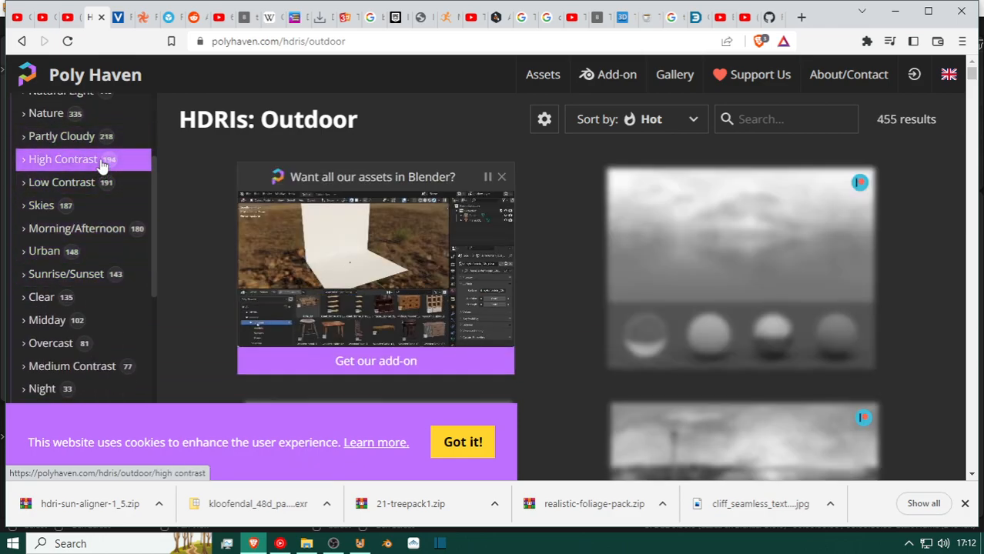
{"action": "scroll", "coordinate": [85, 231], "scroll_direction": "down", "scroll_amount": 2}
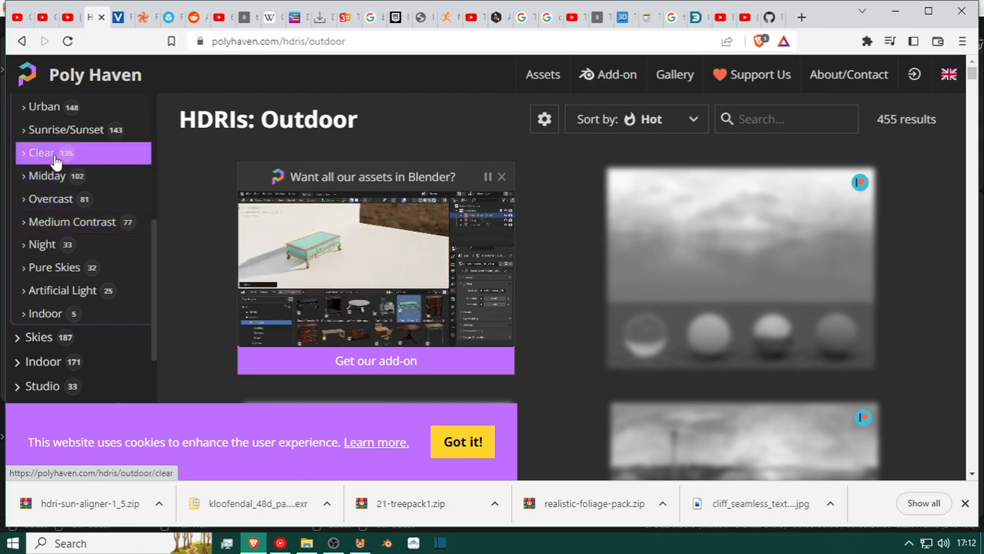
{"action": "scroll", "coordinate": [67, 129], "scroll_direction": "up", "scroll_amount": 1}
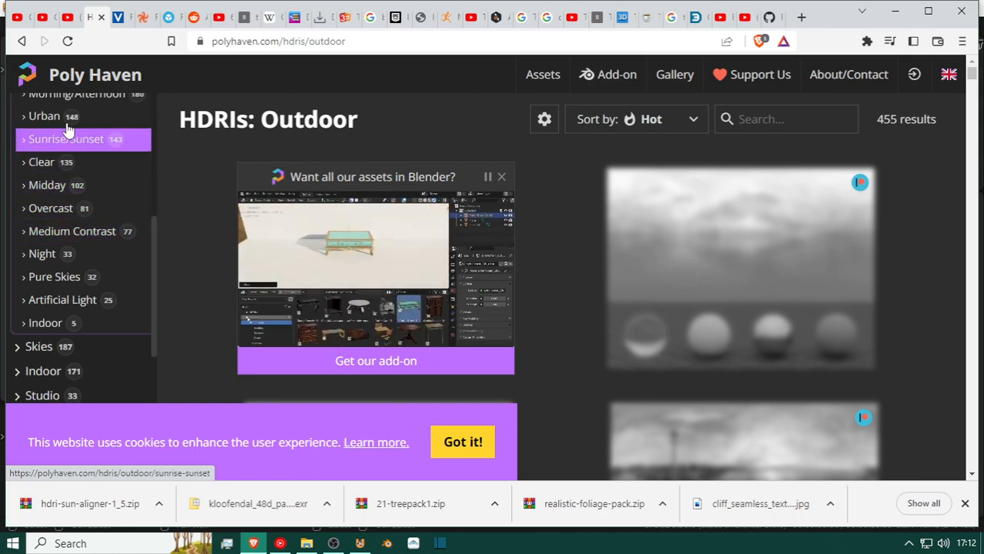
{"action": "scroll", "coordinate": [68, 129], "scroll_direction": "up", "scroll_amount": 2}
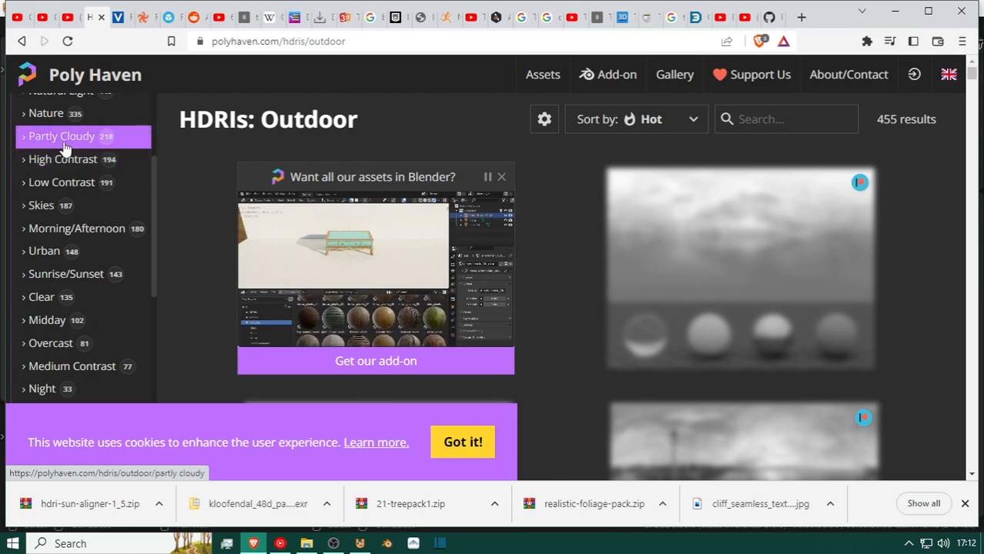
{"action": "left_click", "coordinate": [66, 147]}
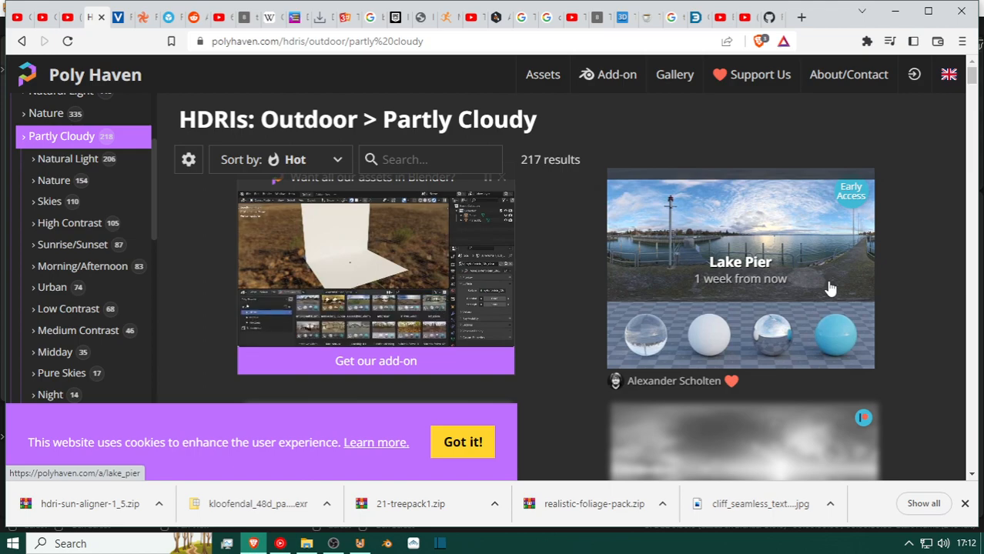
Look through the Outdoor Partly Cloudy HDRI thumbnails, comparing the pure skies with the landscape and urban scenes.
{"action": "scroll", "coordinate": [828, 284], "scroll_direction": "down", "scroll_amount": 3}
{"action": "scroll", "coordinate": [740, 285], "scroll_direction": "down", "scroll_amount": 2}
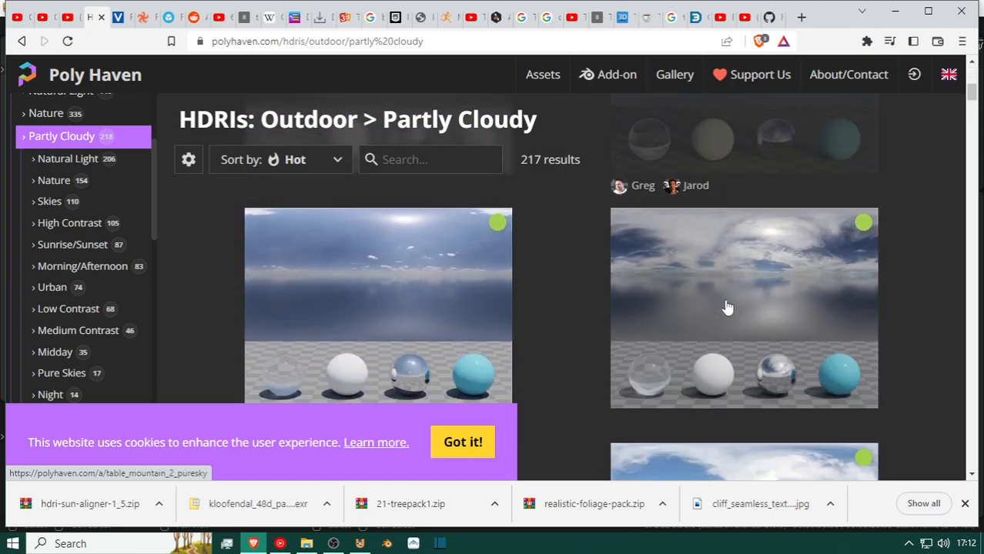
{"action": "scroll", "coordinate": [437, 277], "scroll_direction": "down", "scroll_amount": 2}
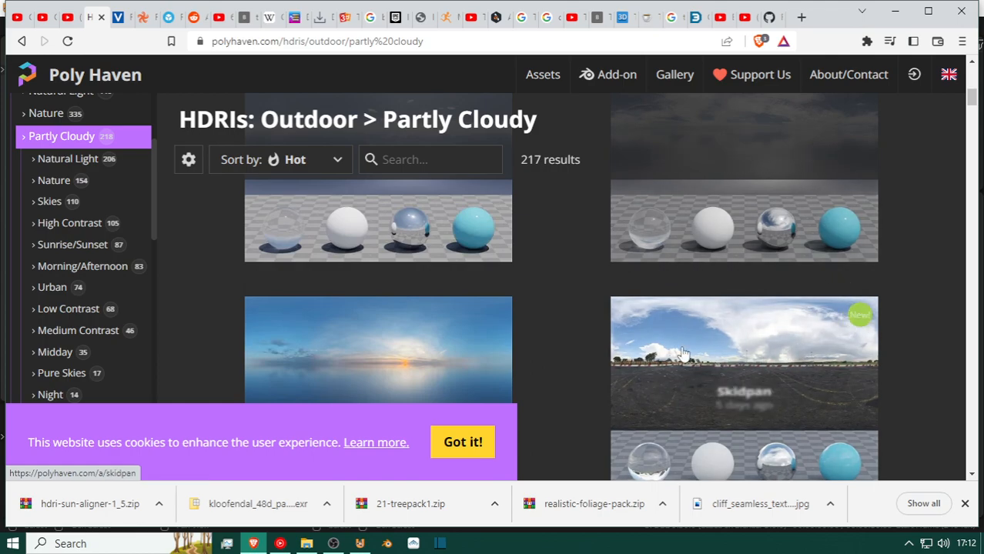
{"action": "scroll", "coordinate": [416, 373], "scroll_direction": "down", "scroll_amount": 2}
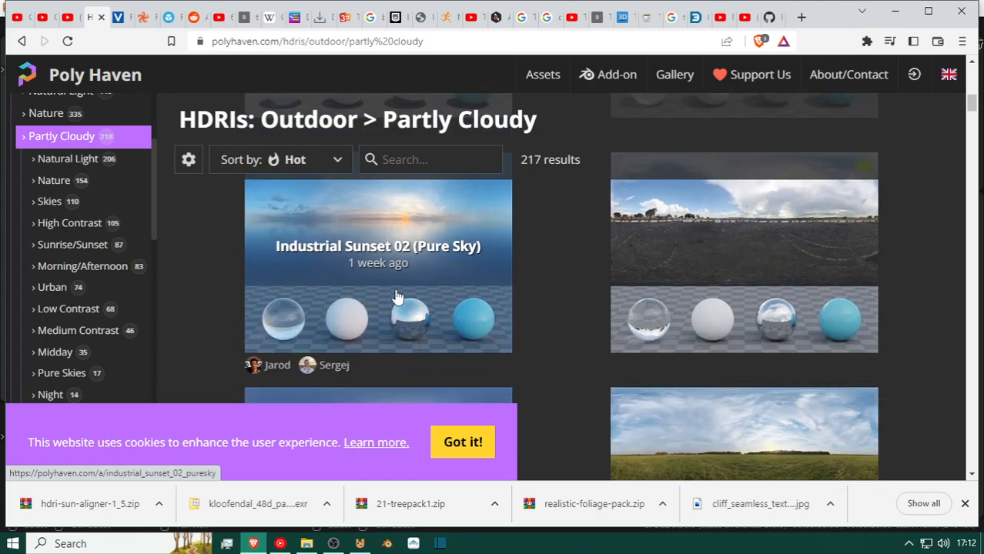
{"action": "scroll", "coordinate": [397, 297], "scroll_direction": "down", "scroll_amount": 3}
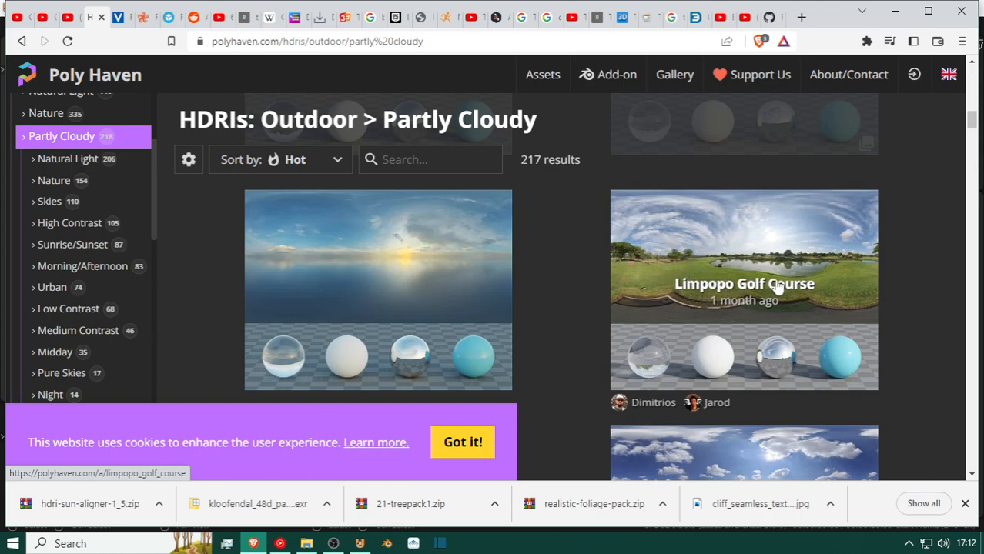
{"action": "scroll", "coordinate": [416, 325], "scroll_direction": "down", "scroll_amount": 3}
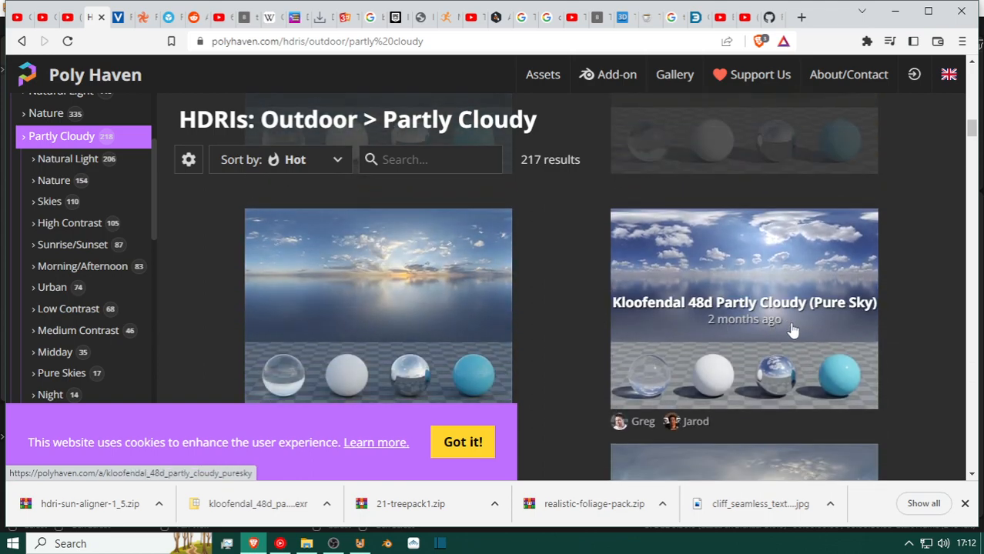
{"action": "scroll", "coordinate": [774, 360], "scroll_direction": "down", "scroll_amount": 10}
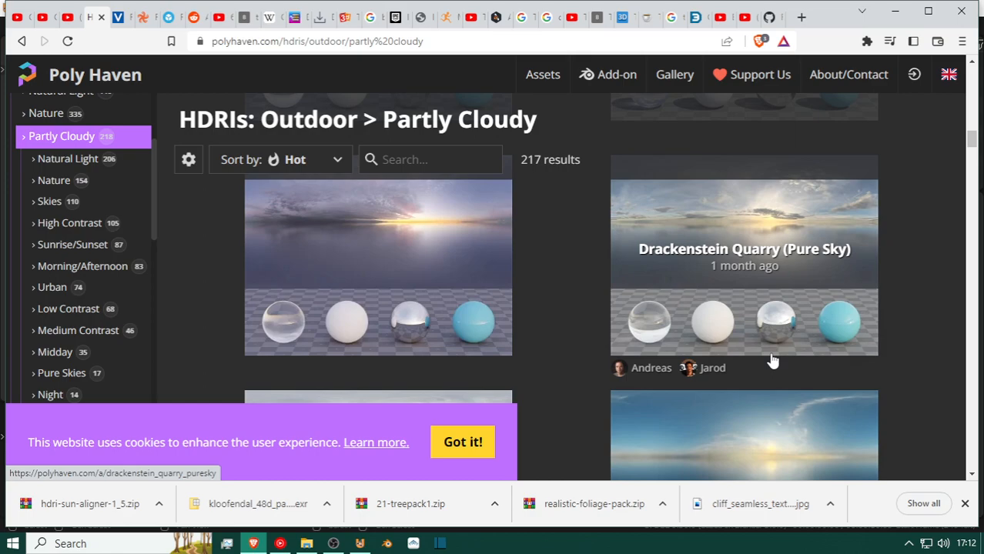
{"action": "scroll", "coordinate": [774, 360], "scroll_direction": "down", "scroll_amount": 10}
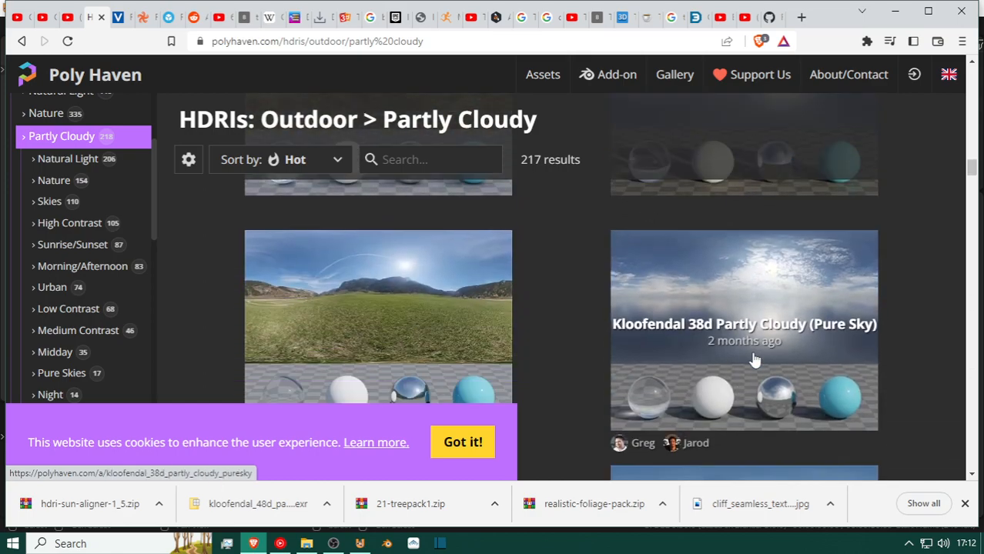
{"action": "scroll", "coordinate": [753, 360], "scroll_direction": "down", "scroll_amount": 10}
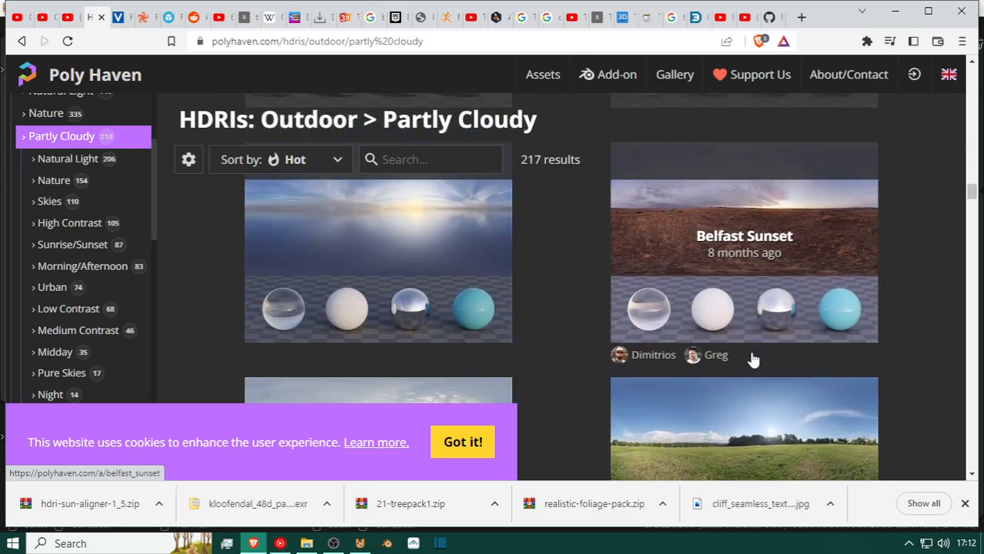
{"action": "scroll", "coordinate": [753, 360], "scroll_direction": "down", "scroll_amount": 8}
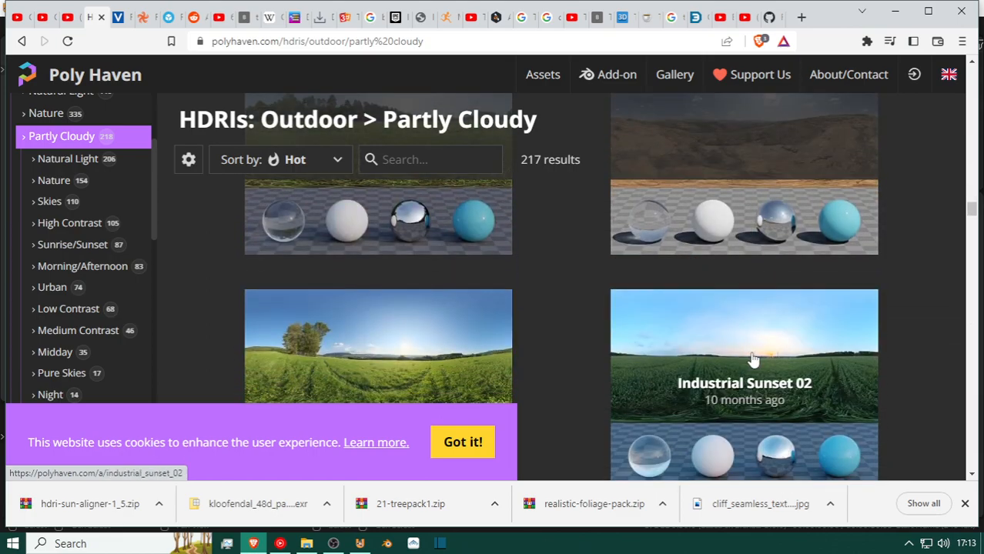
{"action": "scroll", "coordinate": [754, 360], "scroll_direction": "down", "scroll_amount": 10}
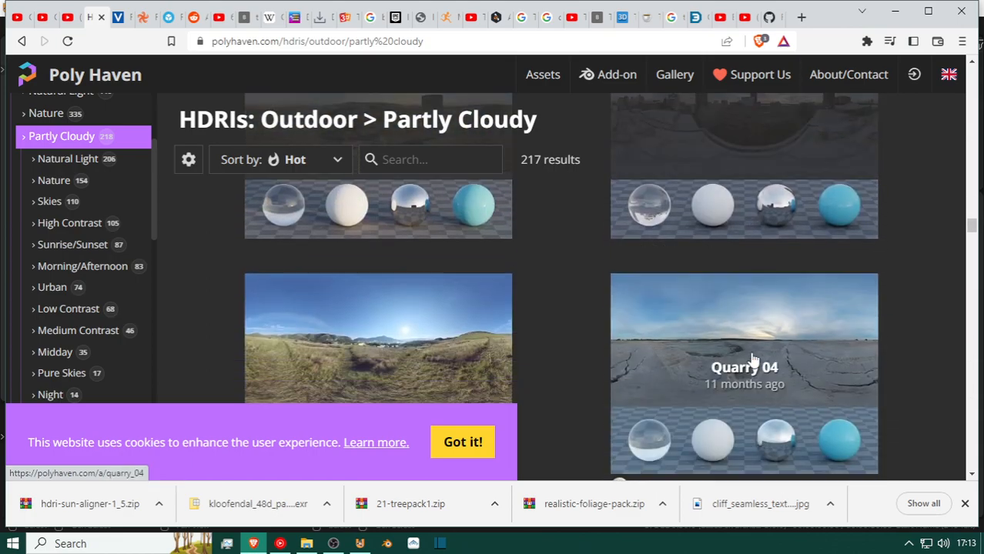
{"action": "scroll", "coordinate": [753, 361], "scroll_direction": "down", "scroll_amount": 7}
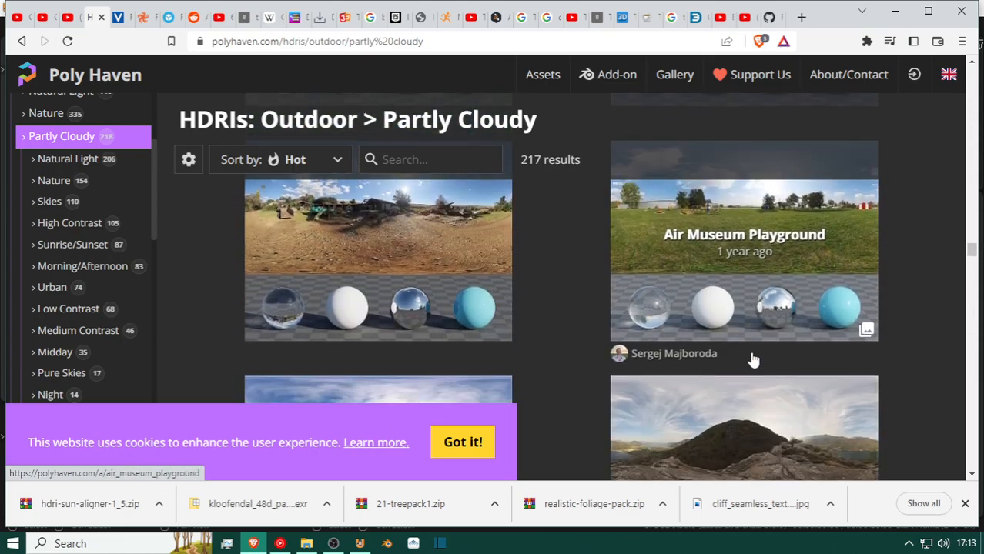
{"action": "scroll", "coordinate": [753, 361], "scroll_direction": "down", "scroll_amount": 8}
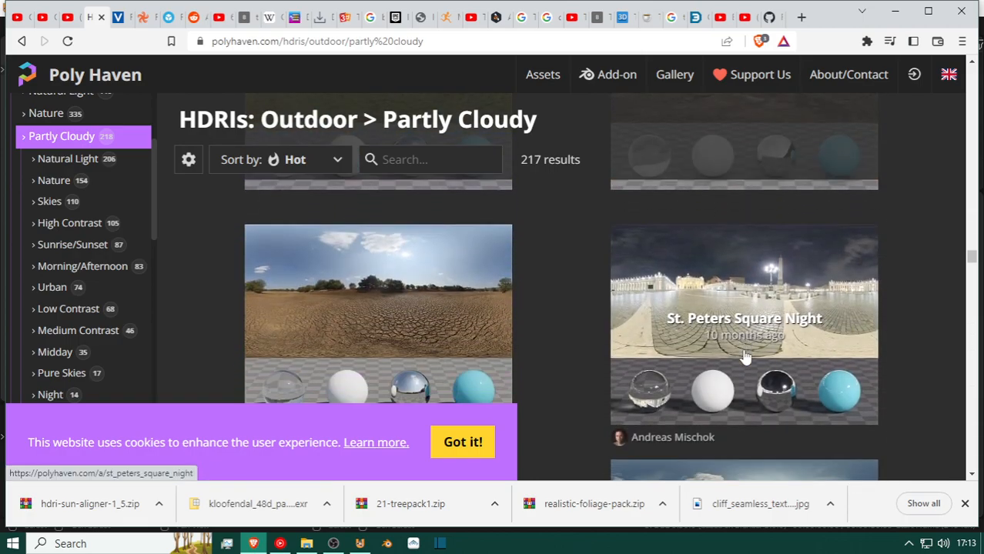
{"action": "scroll", "coordinate": [746, 357], "scroll_direction": "down", "scroll_amount": 8}
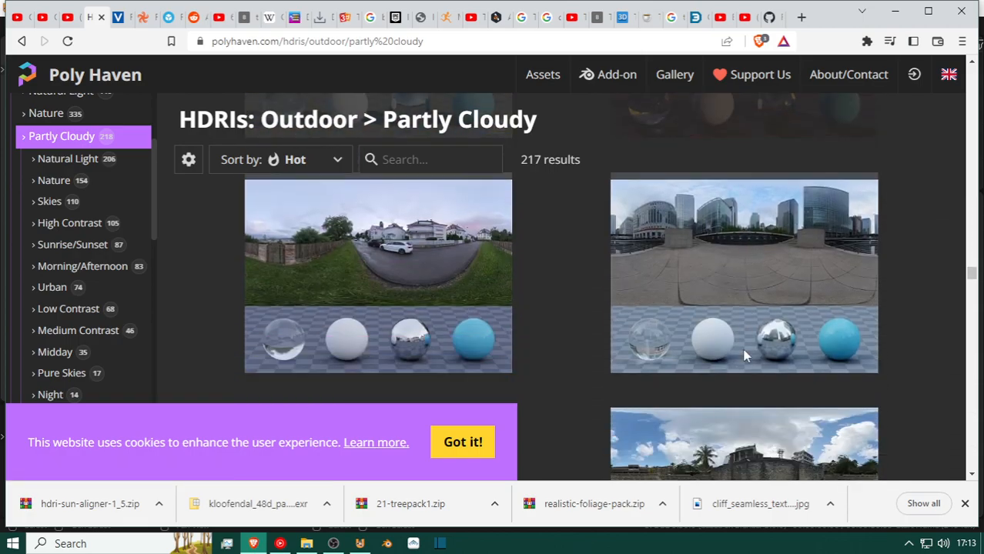
Change the Outdoor subcategory to Nature and look at the first sky HDRIs in the list.
{"action": "scroll", "coordinate": [94, 250], "scroll_direction": "up", "scroll_amount": 3}
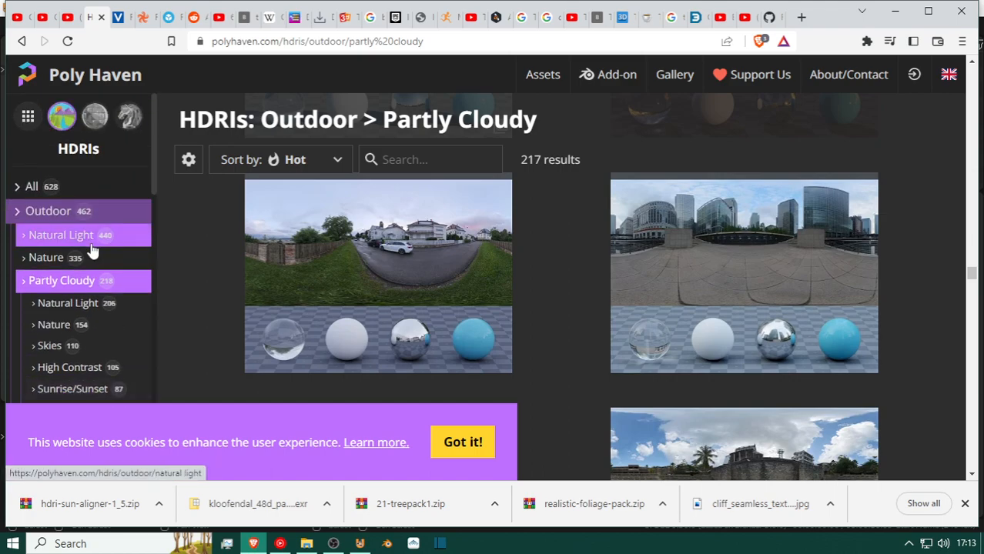
{"action": "left_click", "coordinate": [38, 260]}
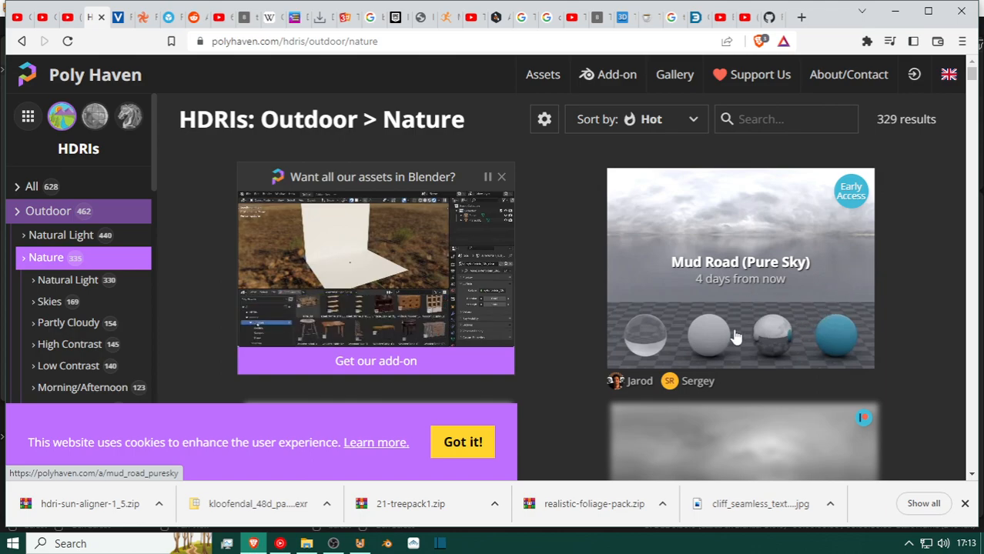
{"action": "scroll", "coordinate": [774, 283], "scroll_direction": "down", "scroll_amount": 1}
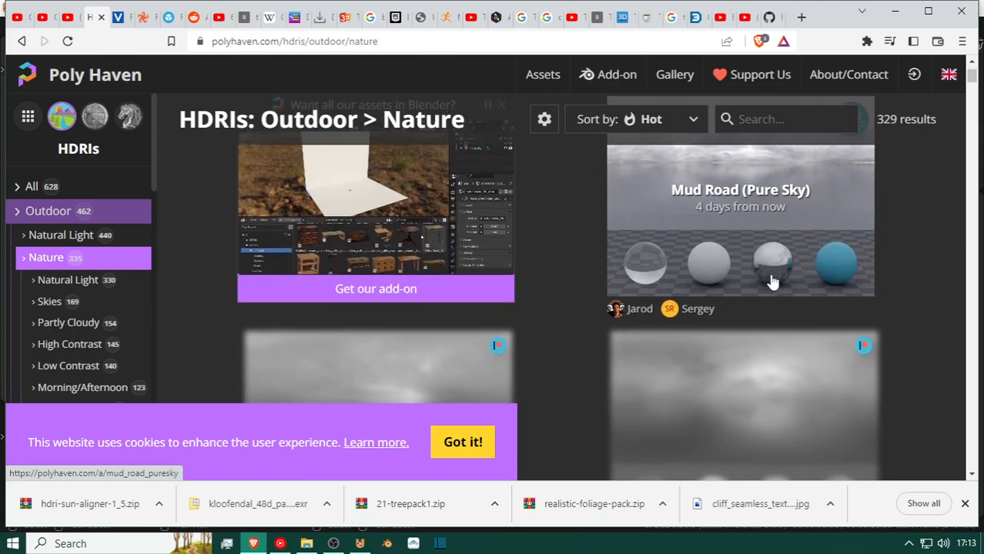
{"action": "scroll", "coordinate": [716, 277], "scroll_direction": "down", "scroll_amount": 3}
{"action": "scroll", "coordinate": [697, 296], "scroll_direction": "up", "scroll_amount": 1}
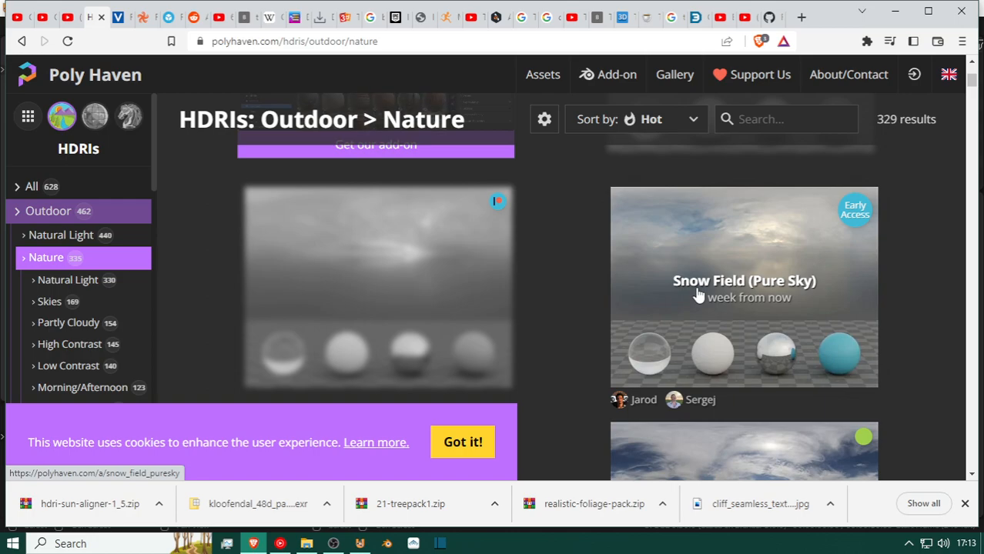
Examine the pure sky HDRIs further down the Outdoor Nature list, comparing their clouds and sun lighting.
{"action": "scroll", "coordinate": [395, 300], "scroll_direction": "down", "scroll_amount": 3}
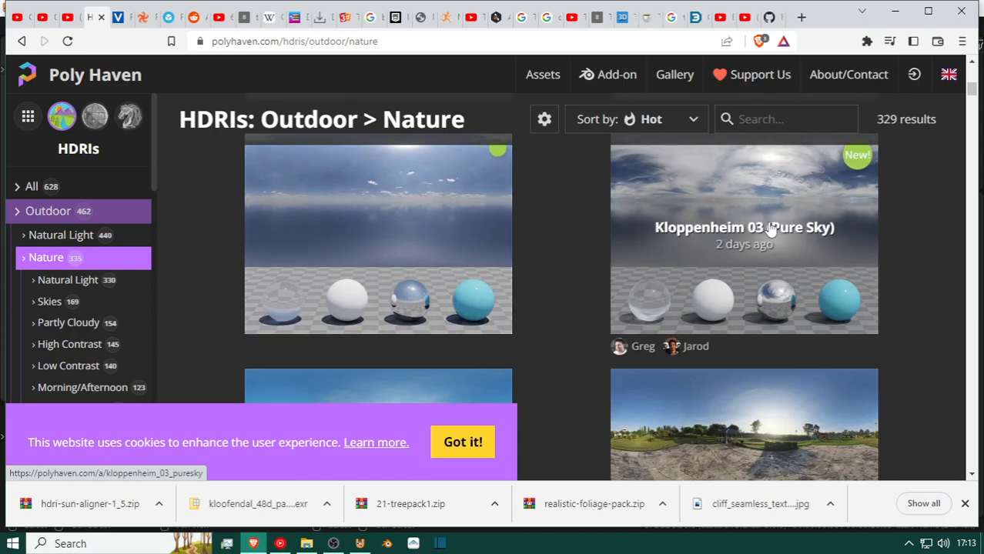
{"action": "scroll", "coordinate": [770, 228], "scroll_direction": "down", "scroll_amount": 5}
{"action": "scroll", "coordinate": [481, 275], "scroll_direction": "down", "scroll_amount": 5}
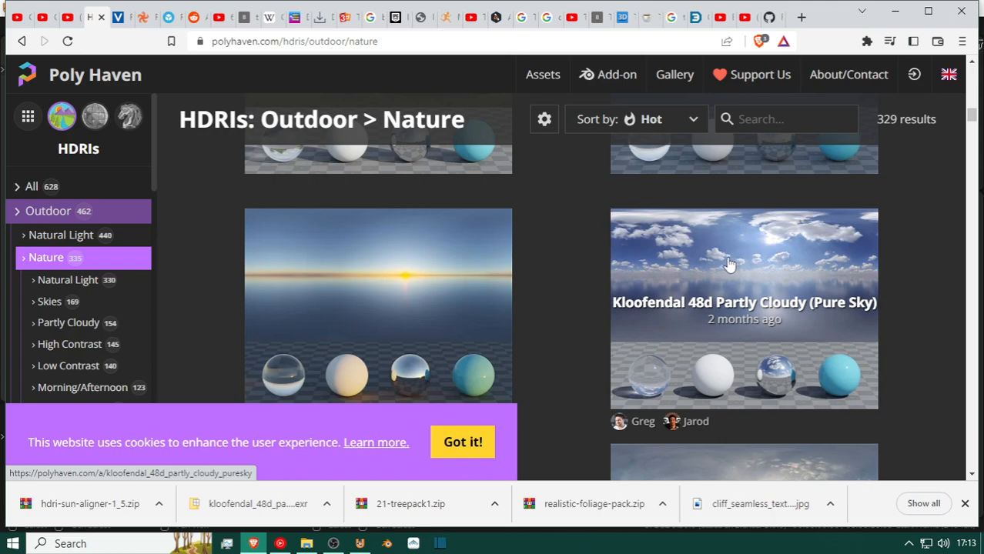
{"action": "scroll", "coordinate": [730, 264], "scroll_direction": "down", "scroll_amount": 3}
{"action": "scroll", "coordinate": [362, 269], "scroll_direction": "down", "scroll_amount": 3}
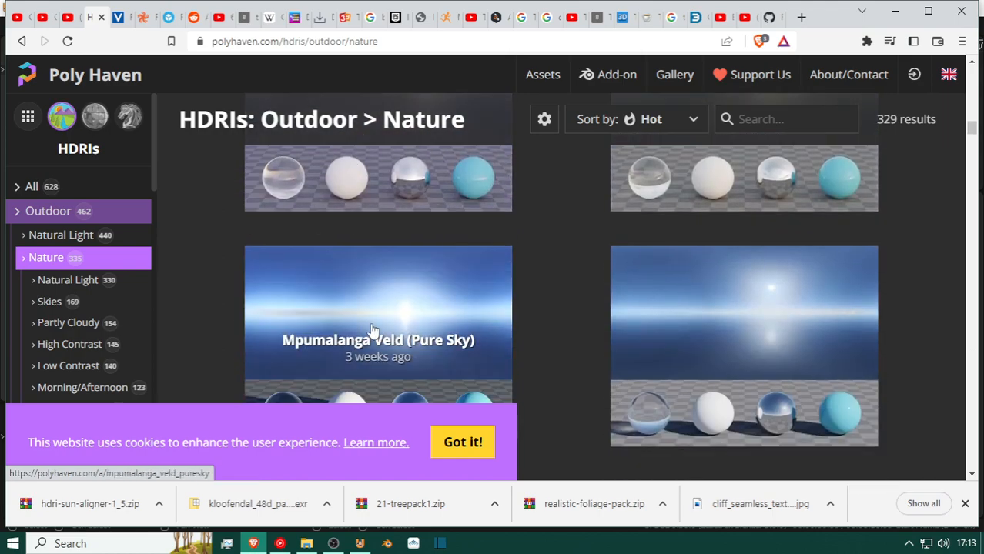
{"action": "scroll", "coordinate": [372, 330], "scroll_direction": "down", "scroll_amount": 3}
{"action": "scroll", "coordinate": [377, 307], "scroll_direction": "down", "scroll_amount": 10}
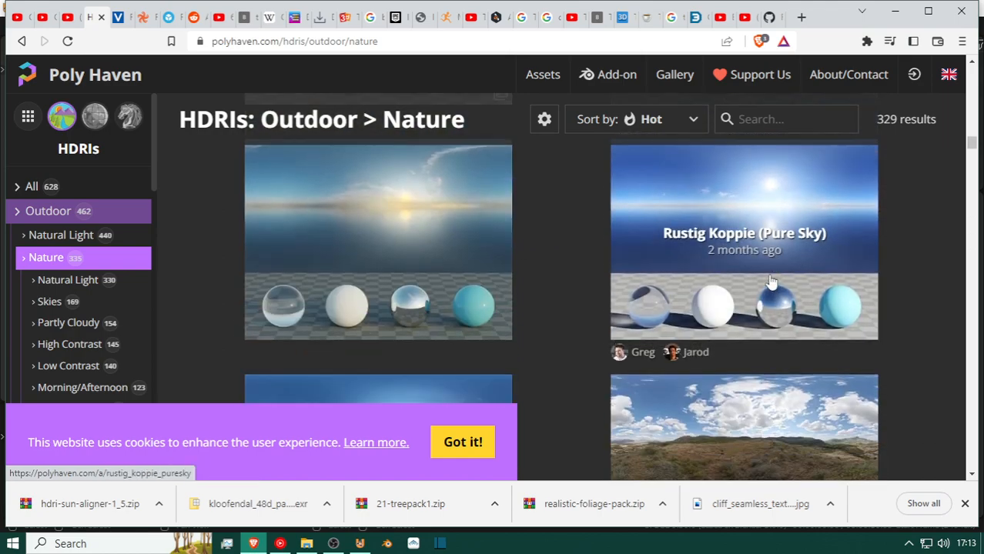
{"action": "scroll", "coordinate": [430, 225], "scroll_direction": "down", "scroll_amount": 5}
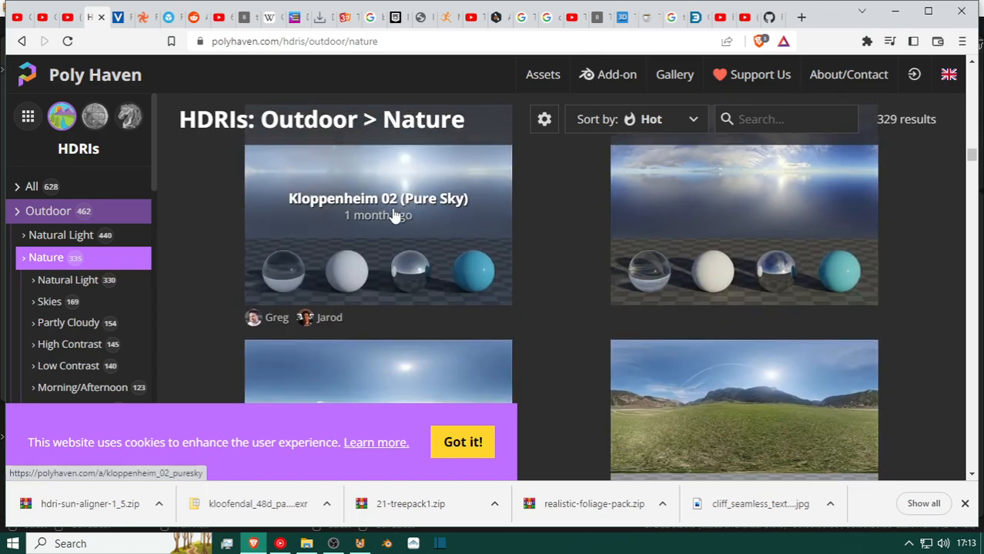
{"action": "scroll", "coordinate": [684, 254], "scroll_direction": "down", "scroll_amount": 5}
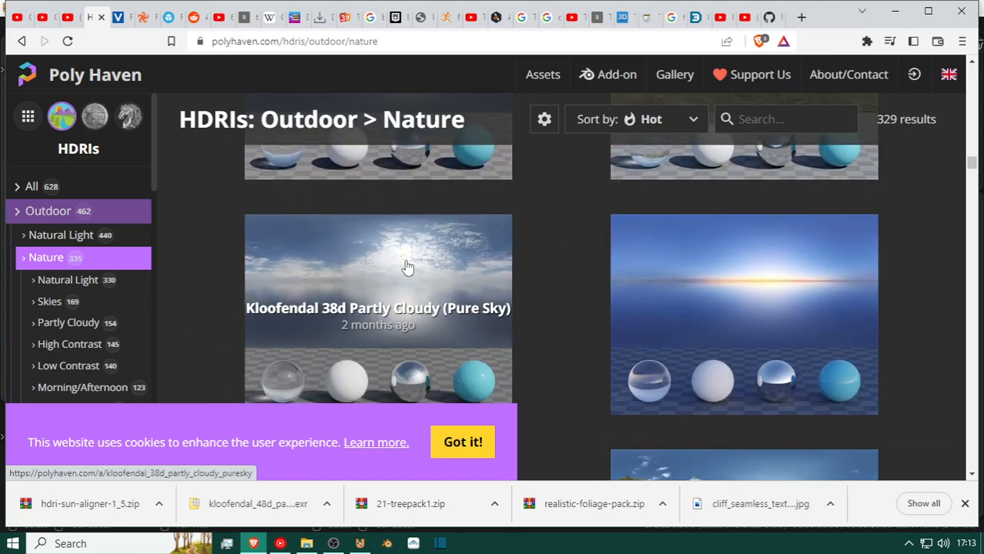
{"action": "scroll", "coordinate": [408, 268], "scroll_direction": "down", "scroll_amount": 3}
{"action": "scroll", "coordinate": [412, 266], "scroll_direction": "down", "scroll_amount": 3}
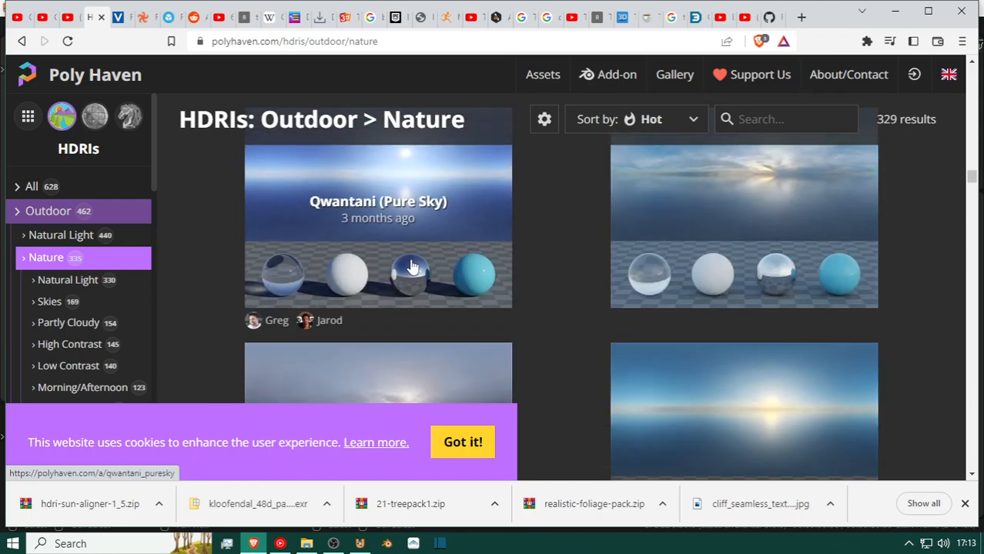
Look through the landscape HDRIs that follow the pure skies in the Outdoor Nature list, comparing fields, quarries, forests and night scenes.
{"action": "scroll", "coordinate": [412, 266], "scroll_direction": "down", "scroll_amount": 10}
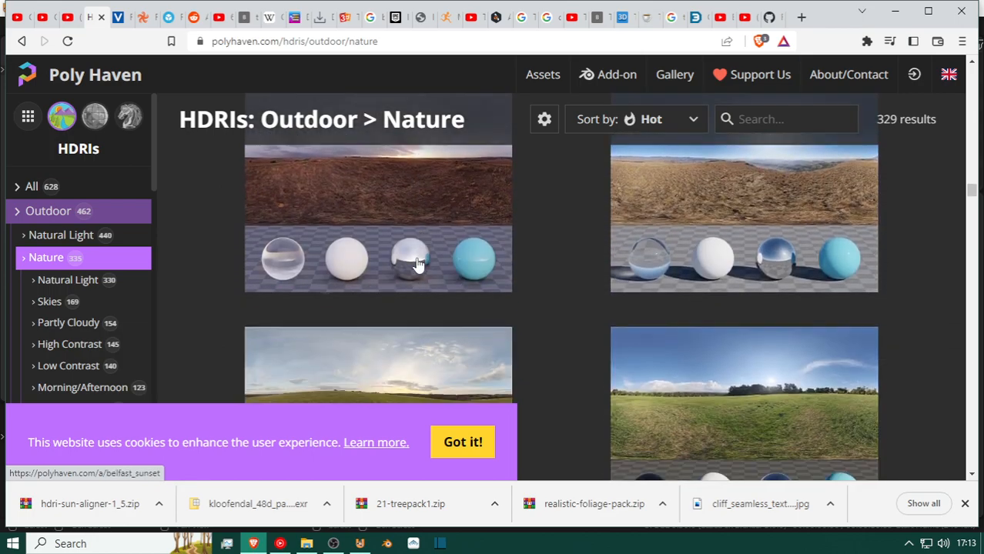
{"action": "scroll", "coordinate": [416, 264], "scroll_direction": "down", "scroll_amount": 2}
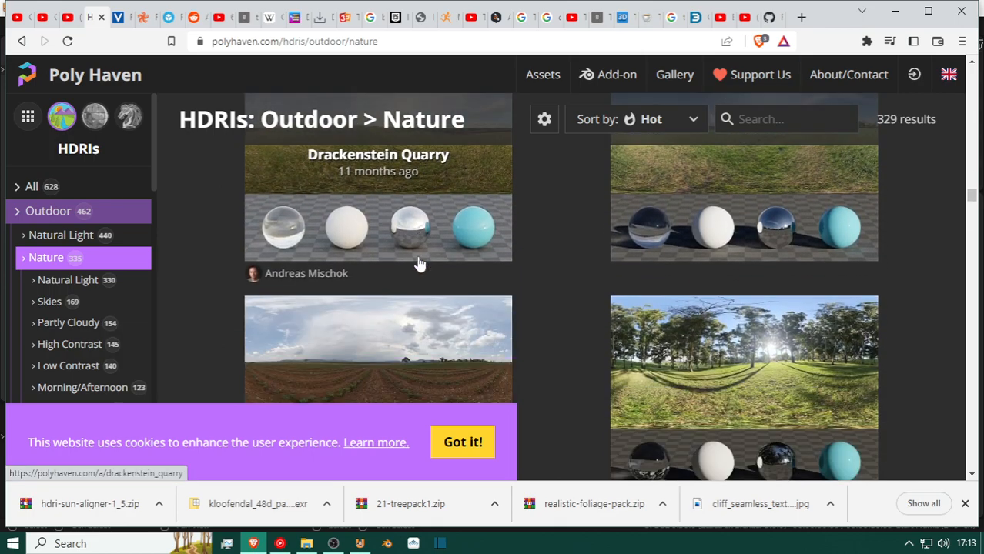
{"action": "scroll", "coordinate": [420, 264], "scroll_direction": "down", "scroll_amount": 5}
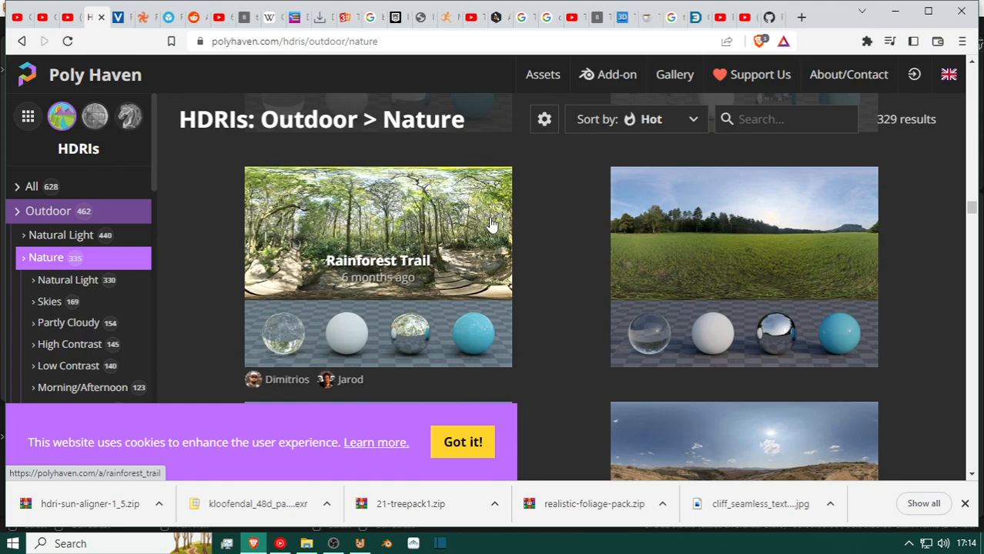
{"action": "scroll", "coordinate": [379, 246], "scroll_direction": "down", "scroll_amount": 8}
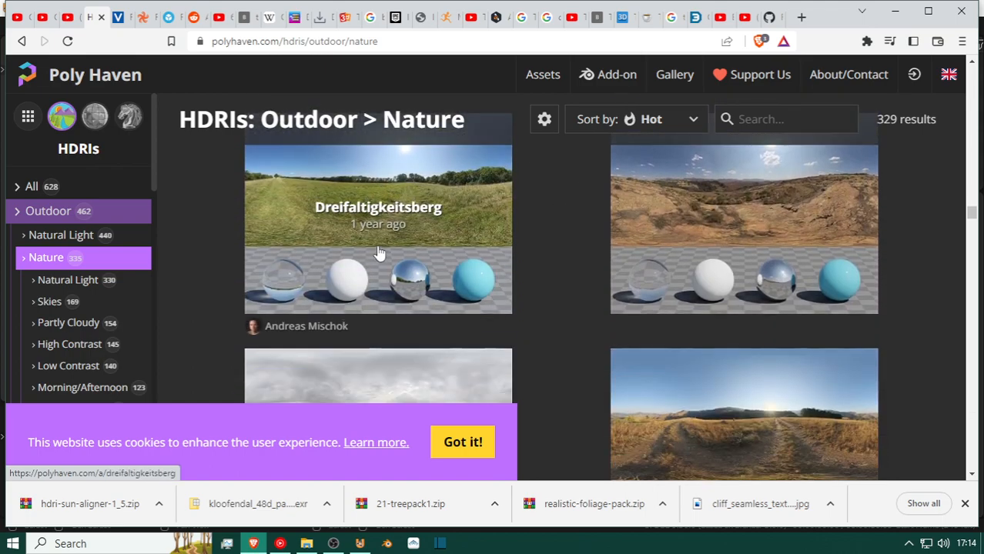
{"action": "scroll", "coordinate": [378, 229], "scroll_direction": "down", "scroll_amount": 6}
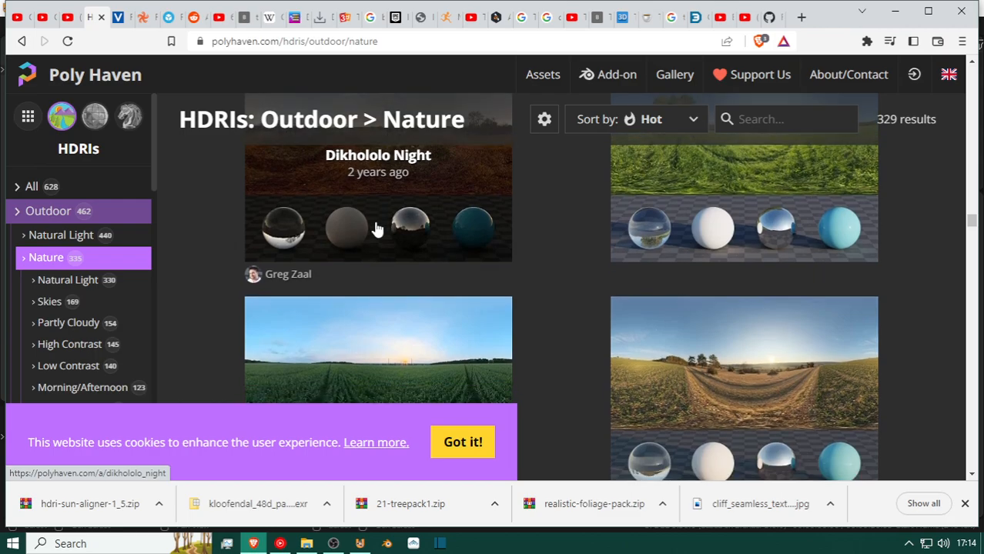
{"action": "scroll", "coordinate": [377, 229], "scroll_direction": "down", "scroll_amount": 3}
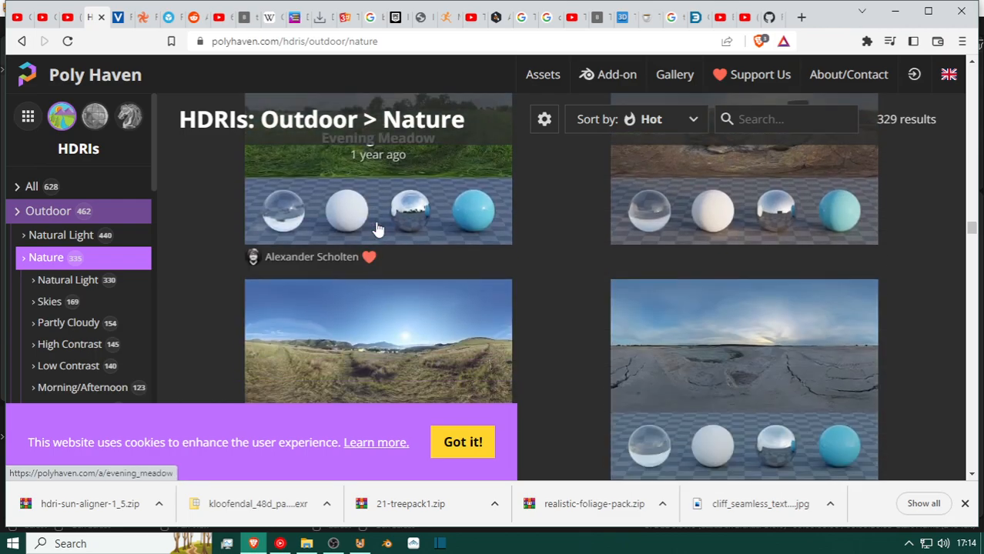
{"action": "scroll", "coordinate": [378, 228], "scroll_direction": "down", "scroll_amount": 12}
{"action": "scroll", "coordinate": [387, 232], "scroll_direction": "down", "scroll_amount": 12}
{"action": "scroll", "coordinate": [388, 232], "scroll_direction": "down", "scroll_amount": 12}
{"action": "scroll", "coordinate": [388, 233], "scroll_direction": "down", "scroll_amount": 12}
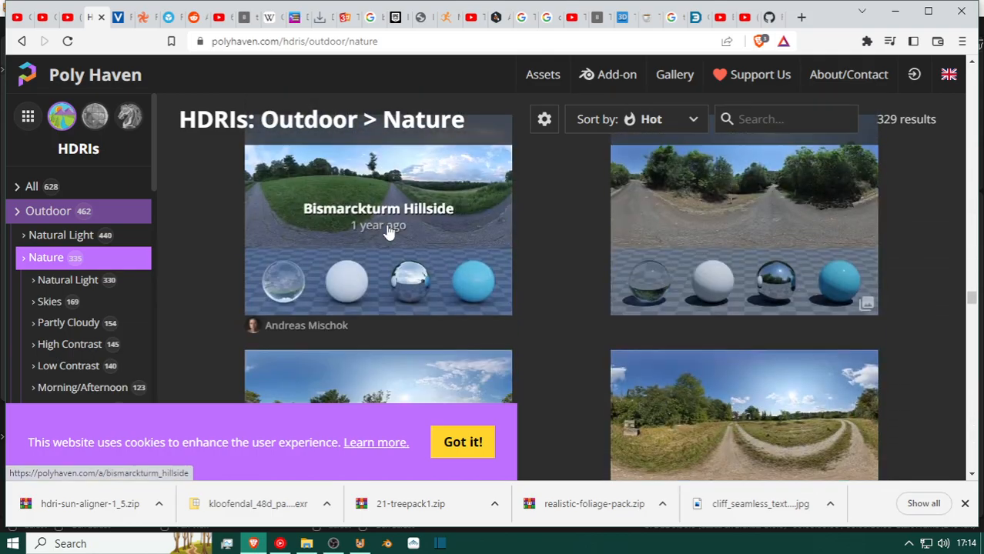
{"action": "scroll", "coordinate": [388, 233], "scroll_direction": "down", "scroll_amount": 5}
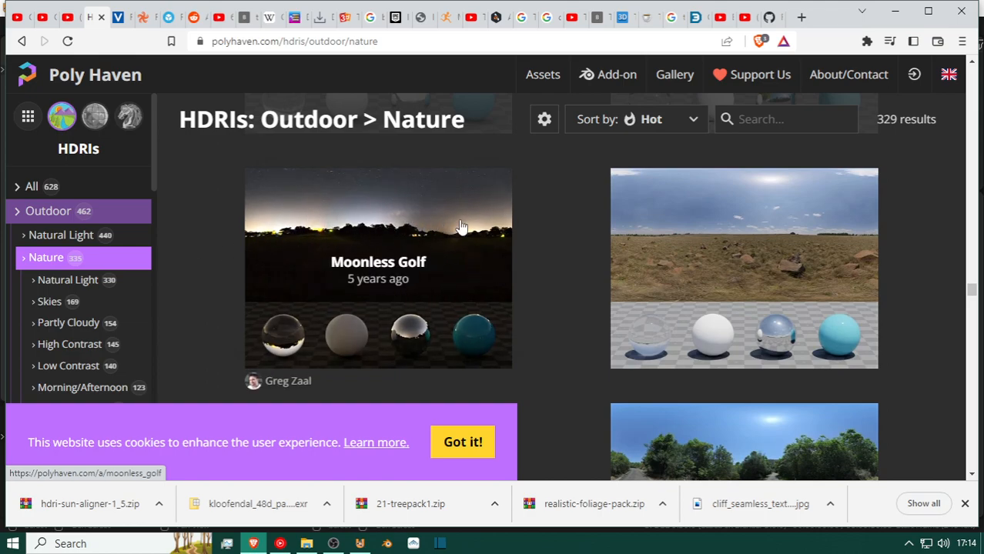
{"action": "scroll", "coordinate": [449, 285], "scroll_direction": "down", "scroll_amount": 8}
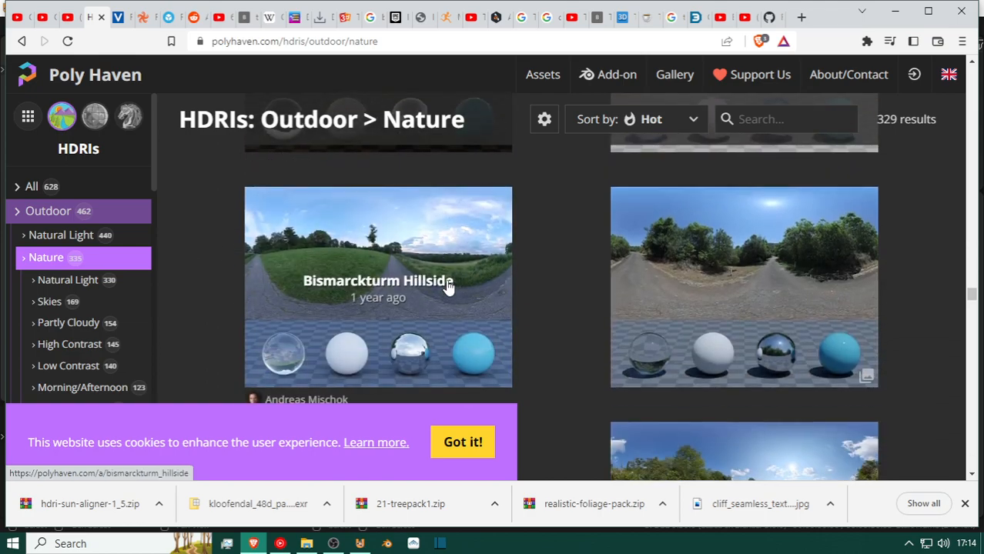
{"action": "scroll", "coordinate": [449, 285], "scroll_direction": "down", "scroll_amount": 10}
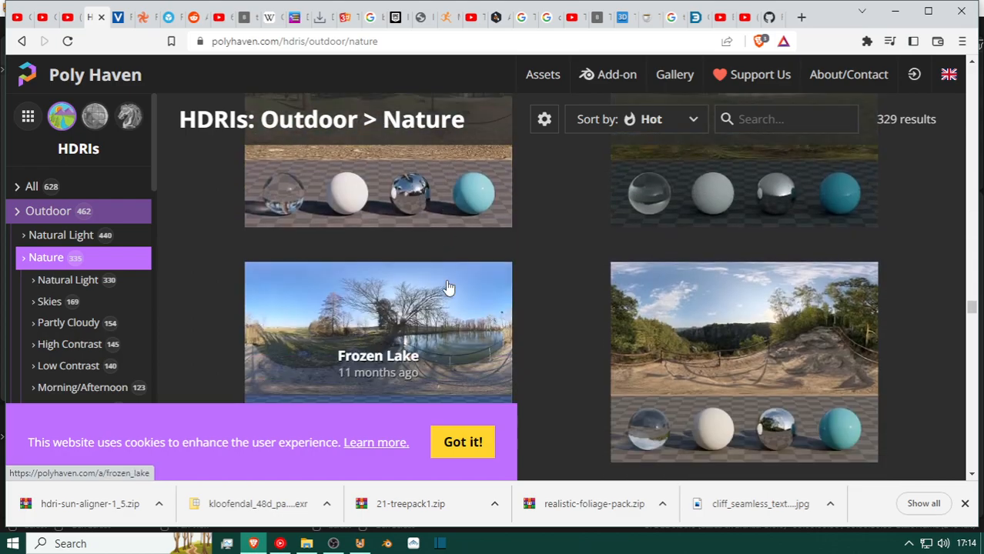
Survey the remaining Outdoor Nature thumbnails toward the end of the list, checking how much ground, trees and buildings they contain.
{"action": "scroll", "coordinate": [449, 286], "scroll_direction": "down", "scroll_amount": 10}
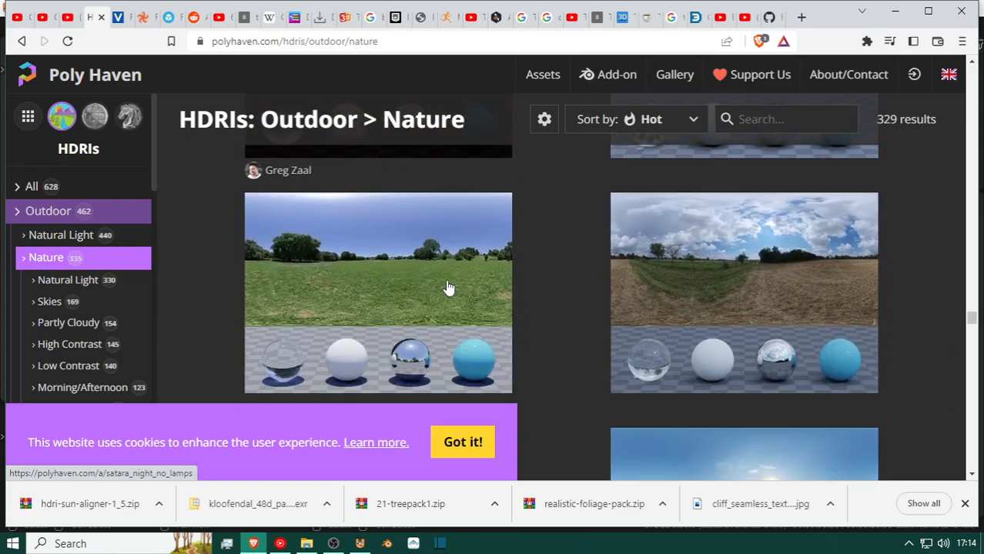
{"action": "scroll", "coordinate": [449, 288], "scroll_direction": "down", "scroll_amount": 10}
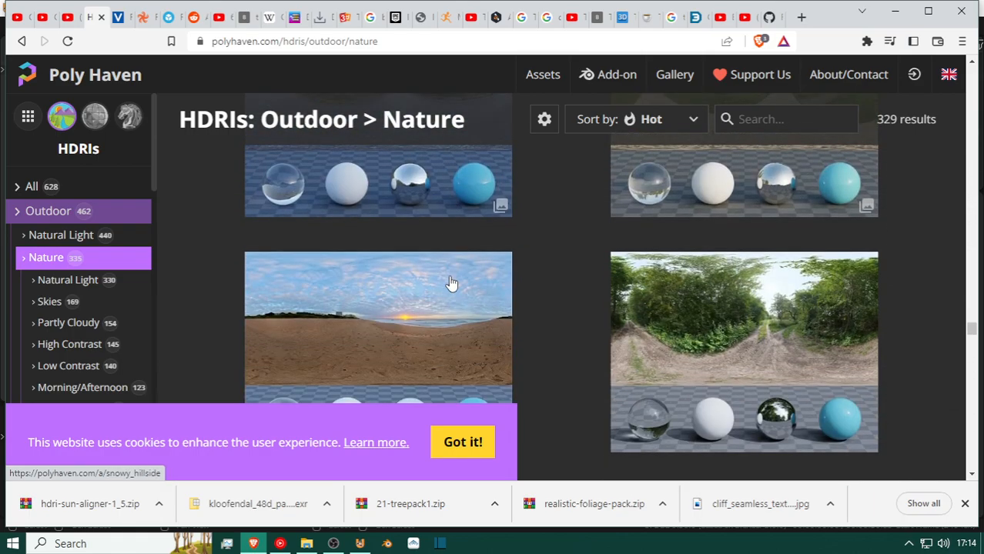
{"action": "scroll", "coordinate": [451, 284], "scroll_direction": "down", "scroll_amount": 10}
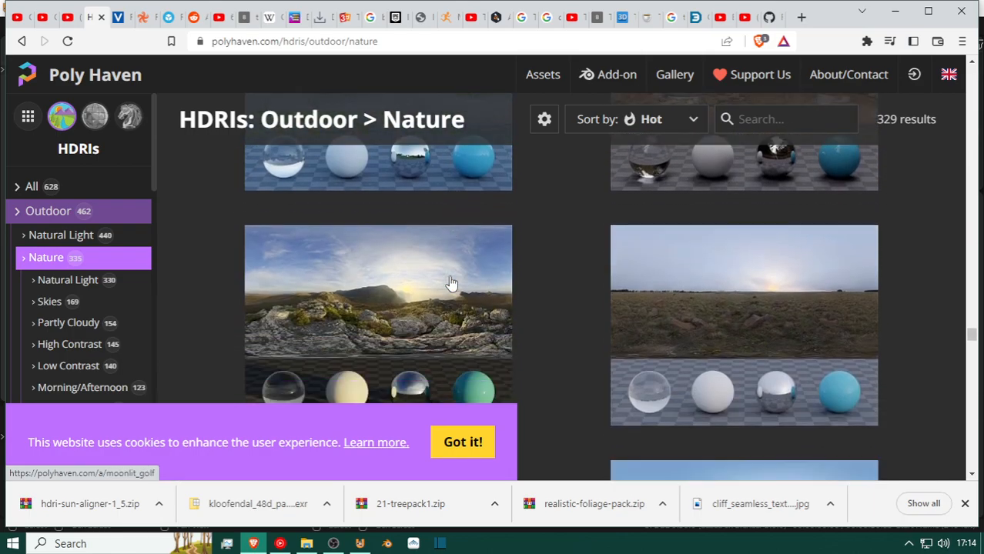
{"action": "scroll", "coordinate": [451, 284], "scroll_direction": "down", "scroll_amount": 10}
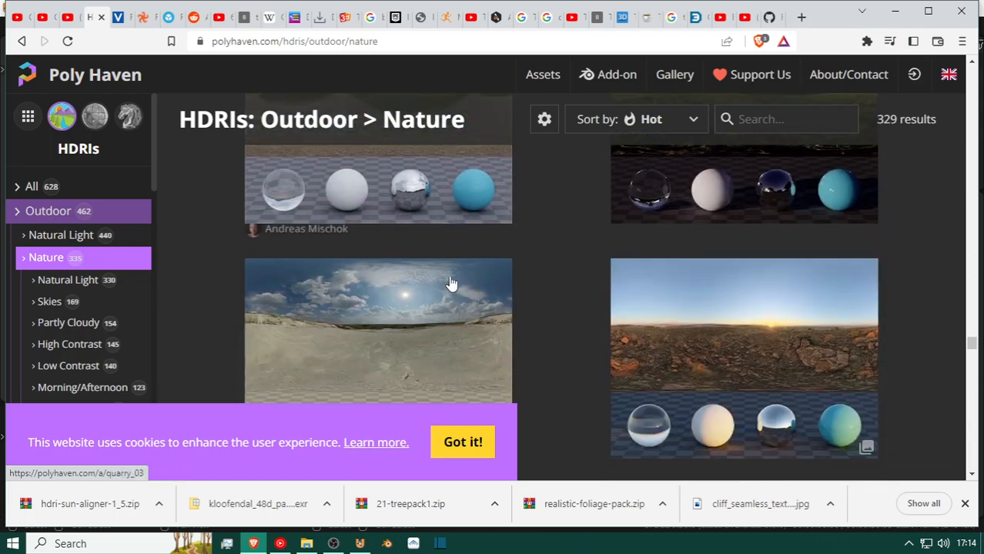
{"action": "scroll", "coordinate": [451, 284], "scroll_direction": "down", "scroll_amount": 10}
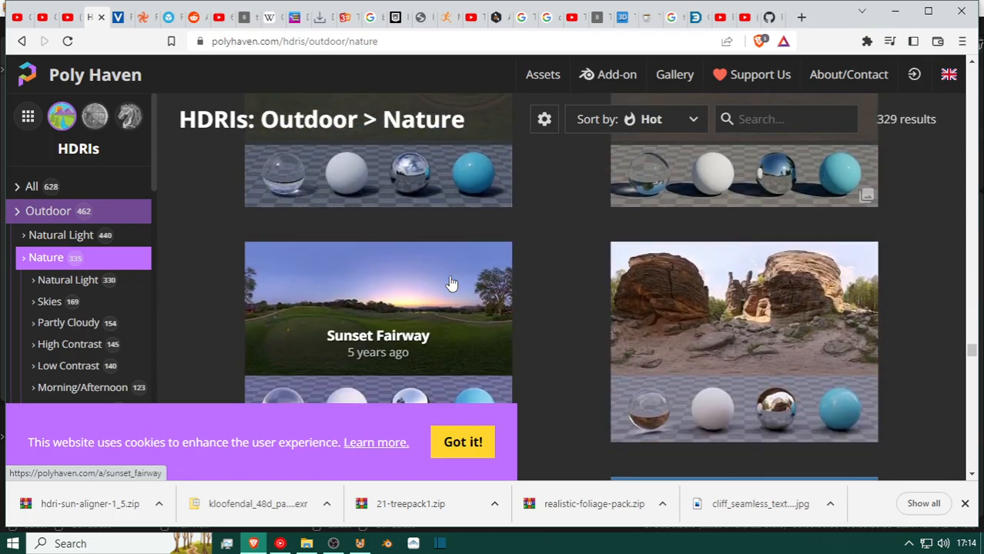
{"action": "scroll", "coordinate": [451, 284], "scroll_direction": "down", "scroll_amount": 10}
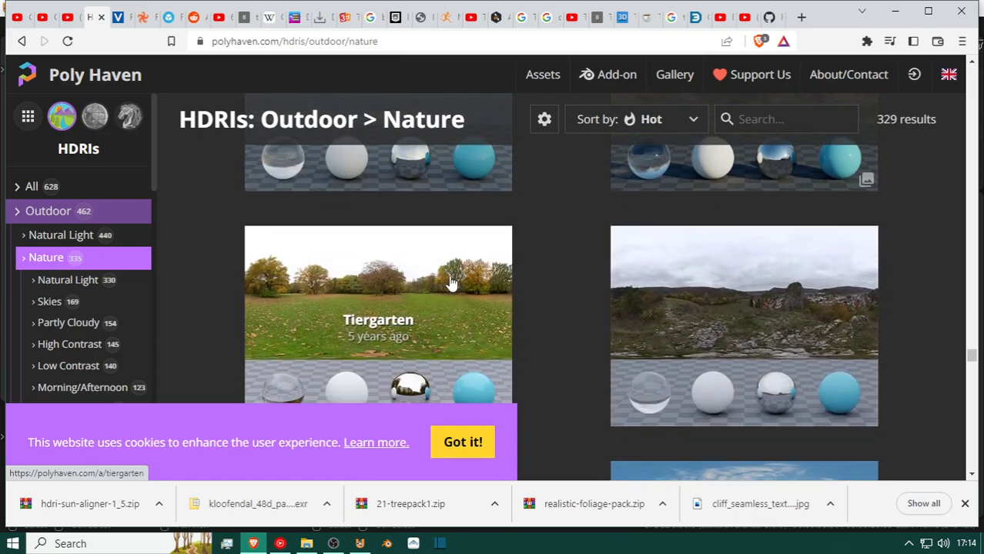
{"action": "scroll", "coordinate": [451, 284], "scroll_direction": "down", "scroll_amount": 10}
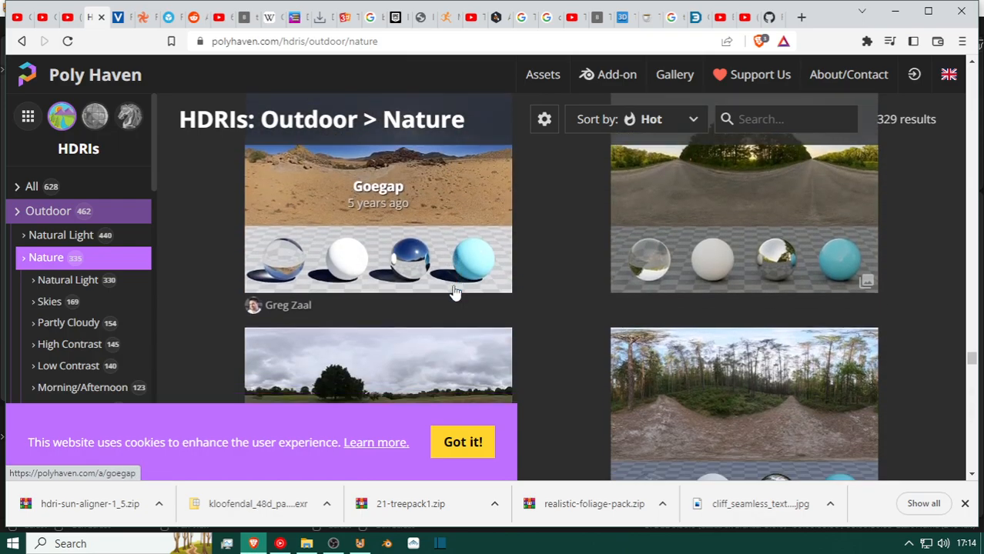
{"action": "scroll", "coordinate": [455, 294], "scroll_direction": "down", "scroll_amount": 10}
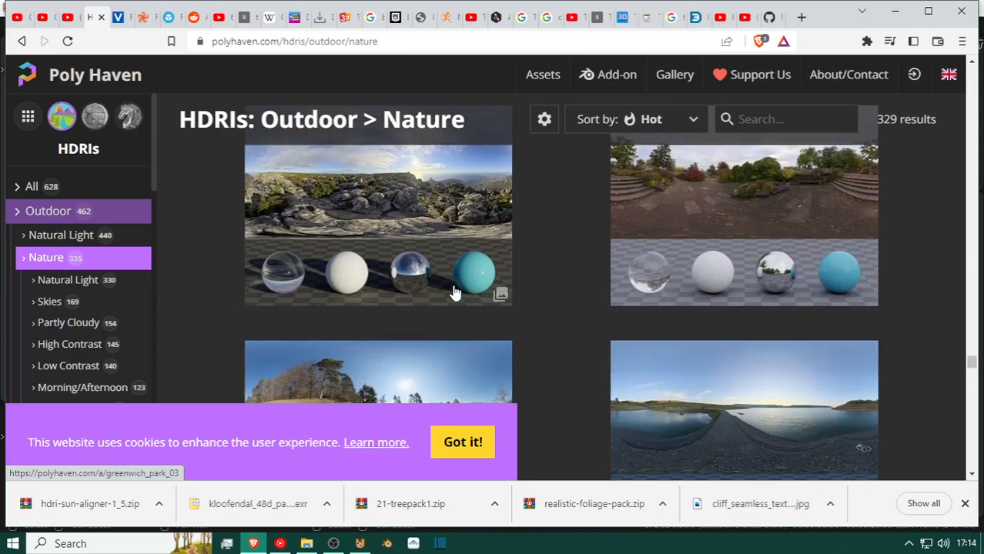
{"action": "scroll", "coordinate": [455, 294], "scroll_direction": "down", "scroll_amount": 2}
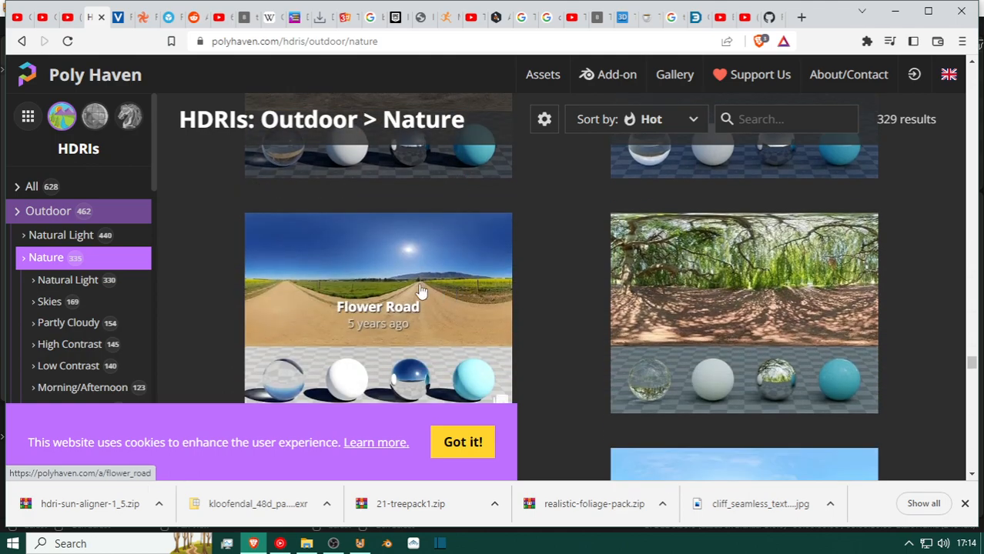
{"action": "scroll", "coordinate": [365, 274], "scroll_direction": "down", "scroll_amount": 8}
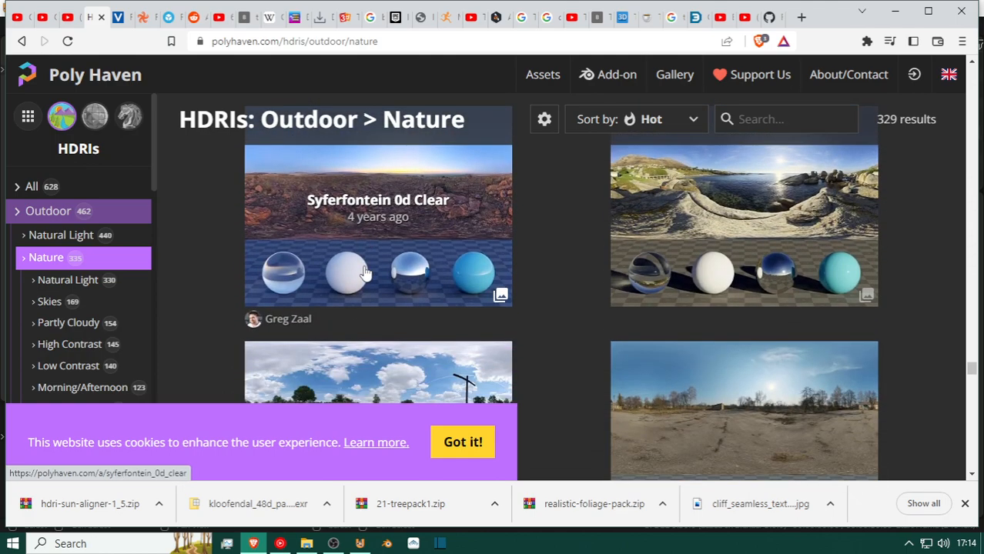
{"action": "scroll", "coordinate": [365, 274], "scroll_direction": "down", "scroll_amount": 8}
{"action": "scroll", "coordinate": [365, 274], "scroll_direction": "down", "scroll_amount": 2}
{"action": "scroll", "coordinate": [356, 279], "scroll_direction": "down", "scroll_amount": 10}
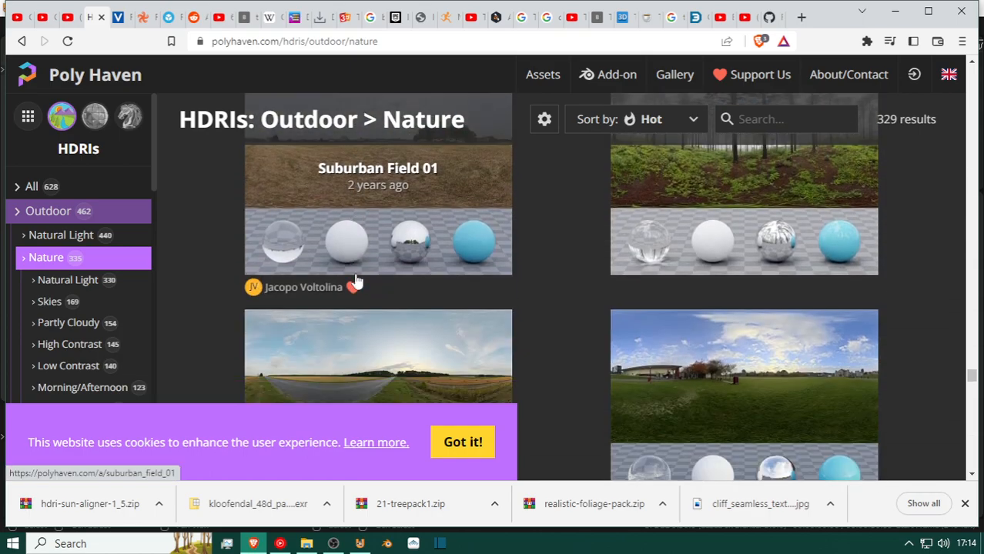
{"action": "scroll", "coordinate": [357, 279], "scroll_direction": "down", "scroll_amount": 3}
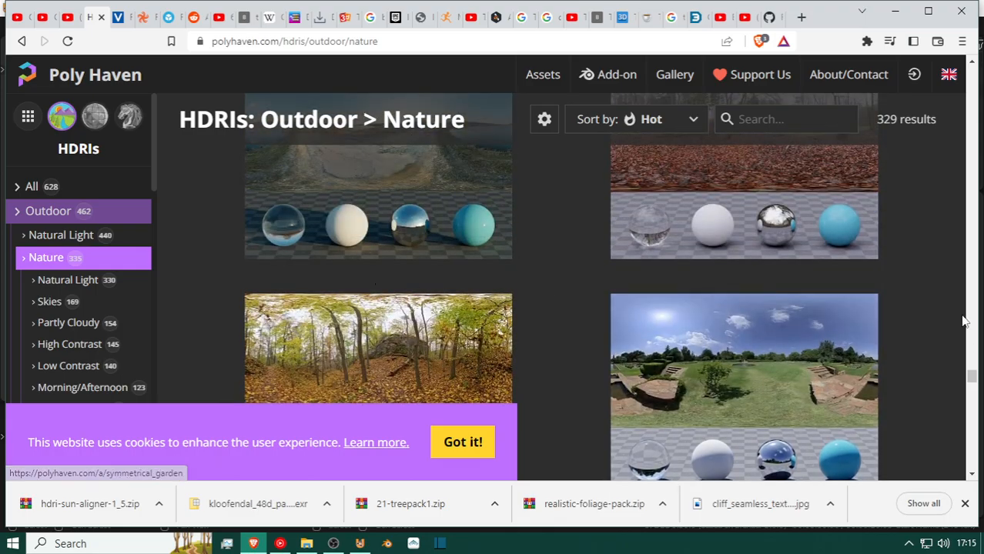
{"action": "left_click_drag", "start_coordinate": [973, 380], "coordinate": [953, 462]}
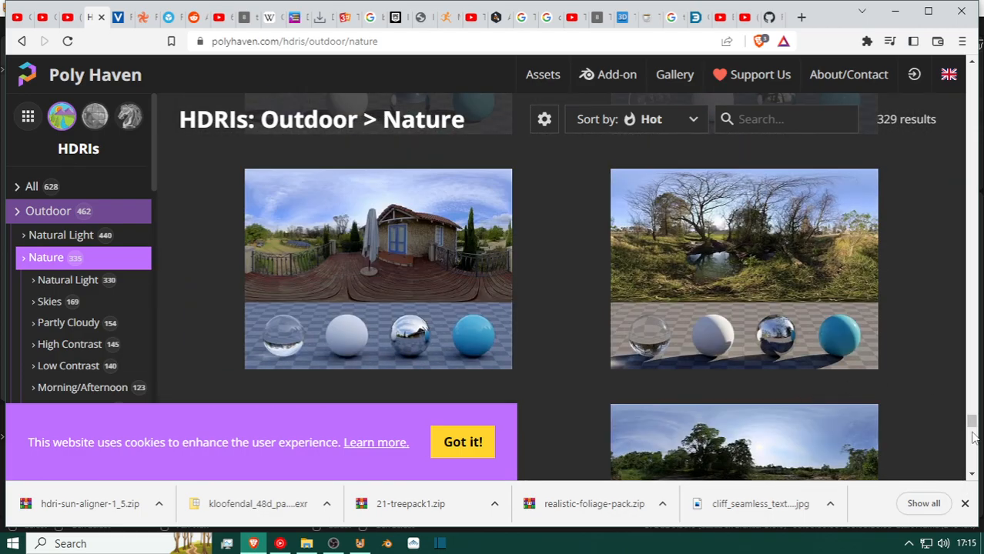
Return to the pure skies near the start of the Outdoor Nature list and open the Kloppenheim 07 (Pure Sky) HDRI.
{"action": "left_click_drag", "start_coordinate": [972, 431], "coordinate": [954, 115]}
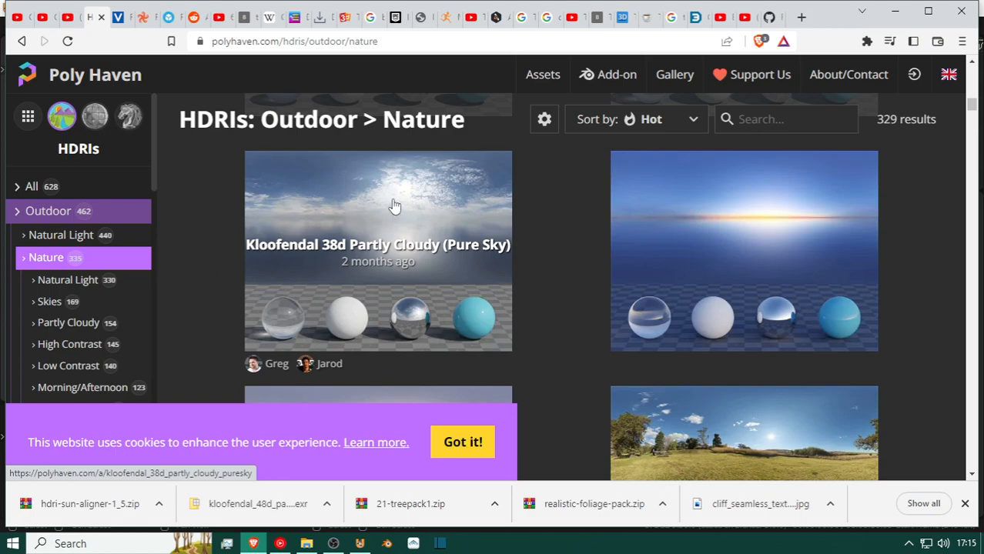
{"action": "scroll", "coordinate": [399, 219], "scroll_direction": "up", "scroll_amount": 4}
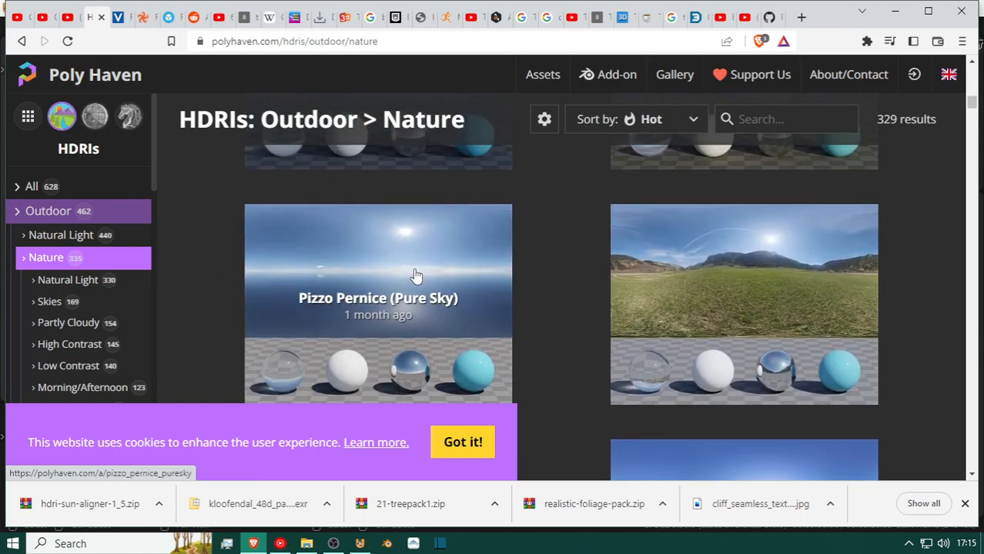
{"action": "scroll", "coordinate": [419, 277], "scroll_direction": "up", "scroll_amount": 4}
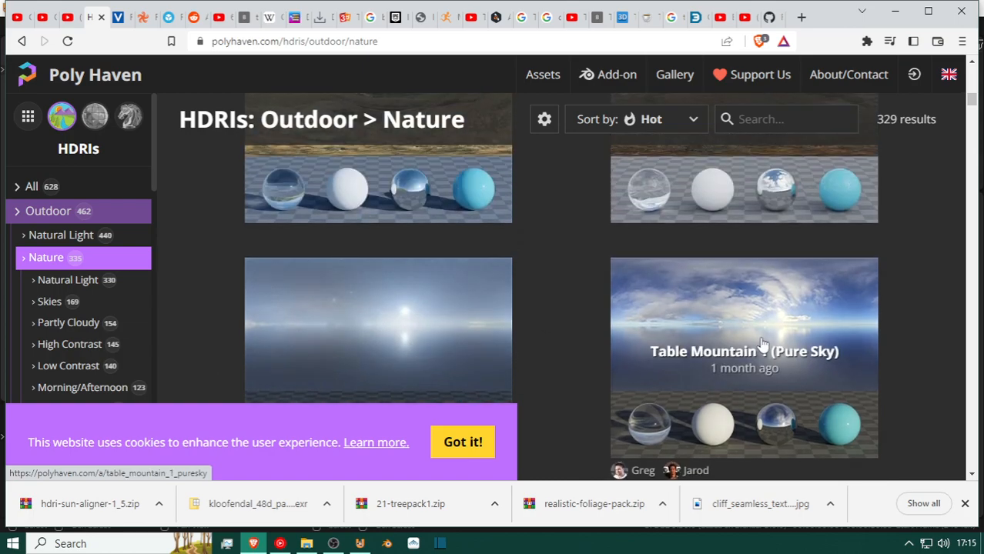
{"action": "scroll", "coordinate": [758, 345], "scroll_direction": "up", "scroll_amount": 2}
{"action": "scroll", "coordinate": [442, 296], "scroll_direction": "up", "scroll_amount": 4}
{"action": "scroll", "coordinate": [861, 316], "scroll_direction": "up", "scroll_amount": 3}
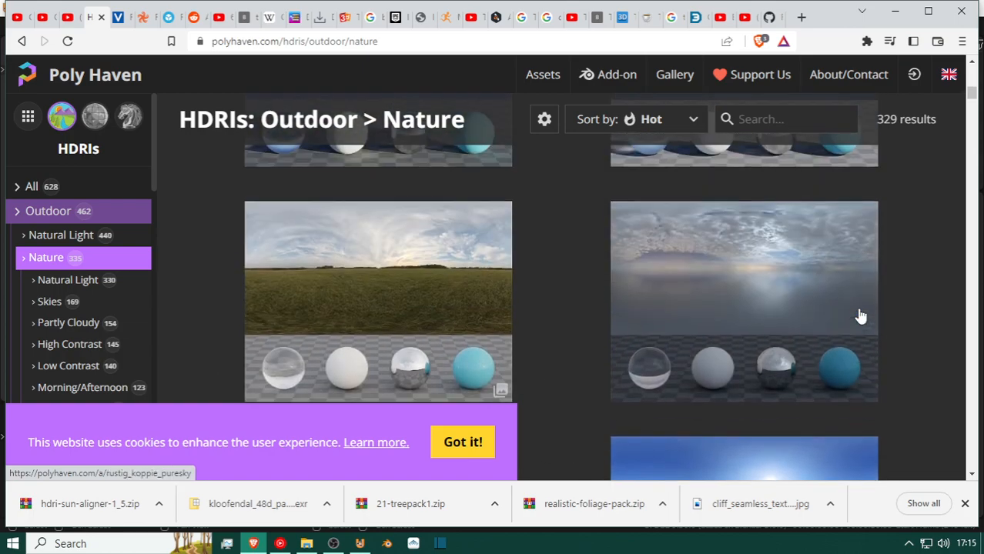
{"action": "left_click", "coordinate": [719, 287]}
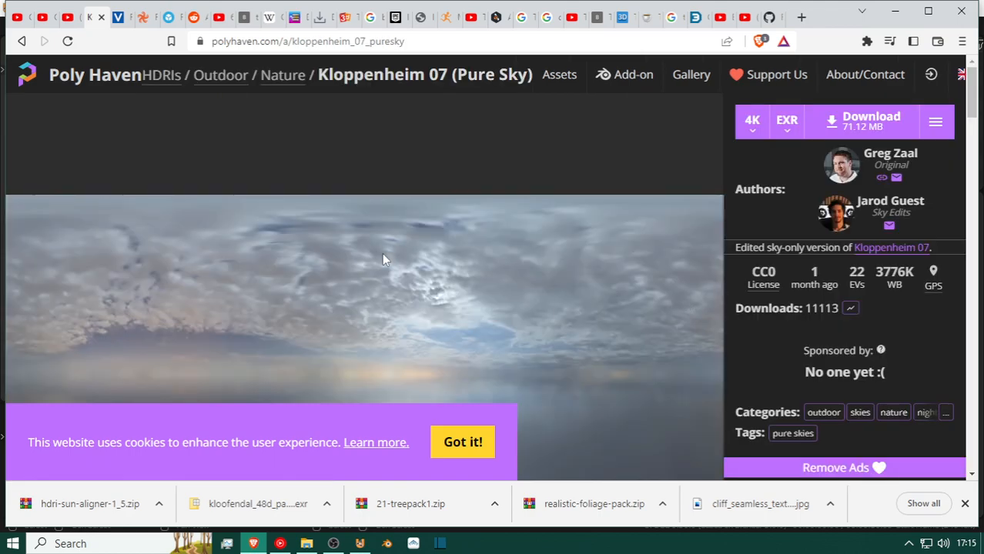
Open the 3D preview of Kloppenheim 07 (Pure Sky) and look around its horizon and the clouds overhead.
{"action": "scroll", "coordinate": [385, 256], "scroll_direction": "down", "scroll_amount": 5}
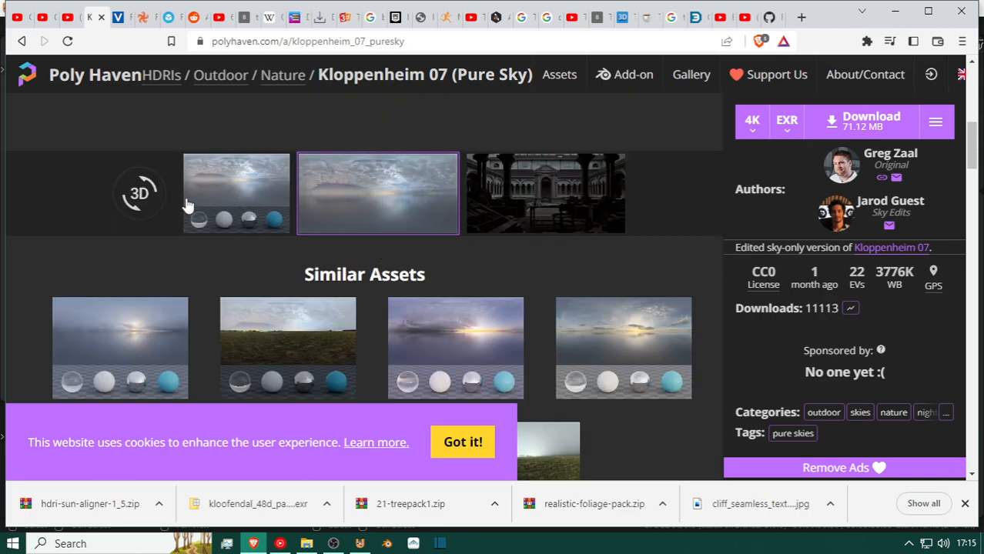
{"action": "left_click", "coordinate": [173, 230]}
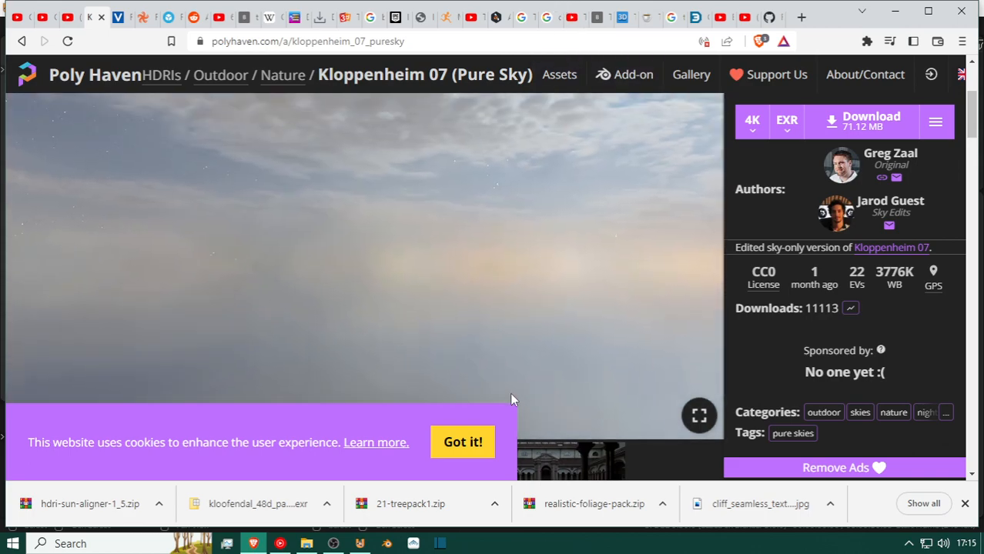
{"action": "left_click_drag", "start_coordinate": [39, 548], "coordinate": [715, 275]}
{"action": "left_click_drag", "start_coordinate": [331, 179], "coordinate": [864, 336]}
{"action": "left_click_drag", "start_coordinate": [176, 227], "coordinate": [556, 6]}
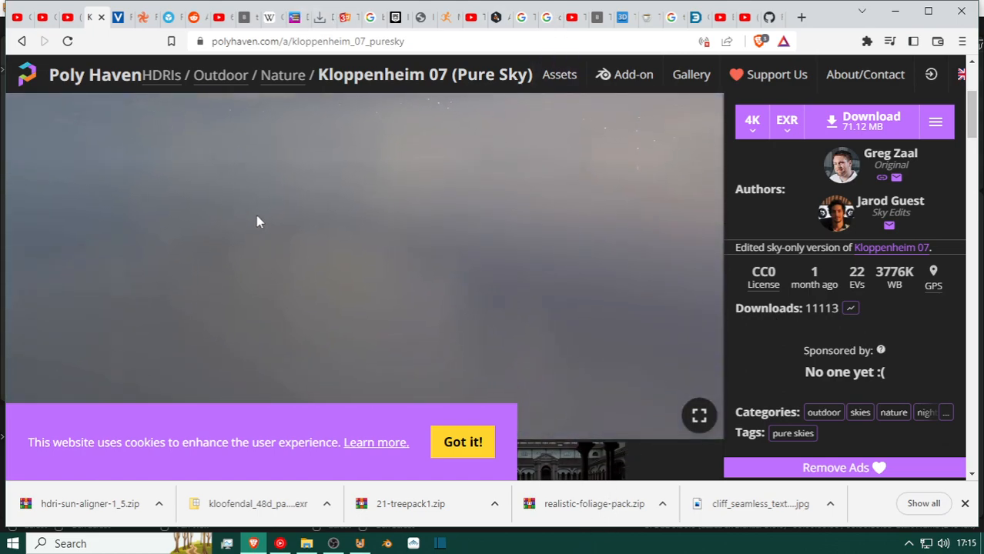
{"action": "left_click_drag", "start_coordinate": [279, 237], "coordinate": [720, 435]}
{"action": "left_click_drag", "start_coordinate": [370, 230], "coordinate": [580, 251]}
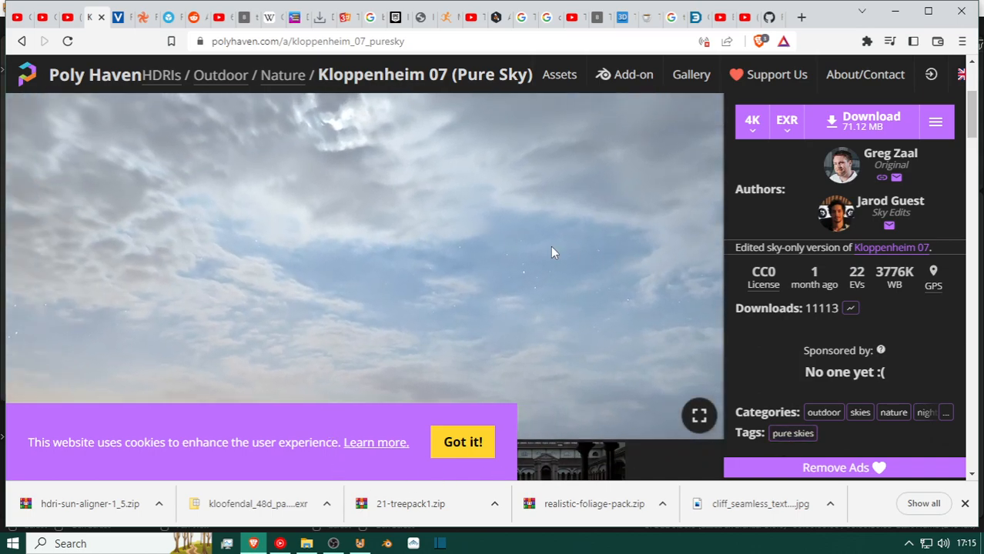
Rotate the 3D preview below the horizon and around the sky to examine the HDRI's lower half, clouds and stars.
{"action": "left_click_drag", "start_coordinate": [326, 218], "coordinate": [465, 7]}
{"action": "left_click_drag", "start_coordinate": [393, 227], "coordinate": [401, 74]}
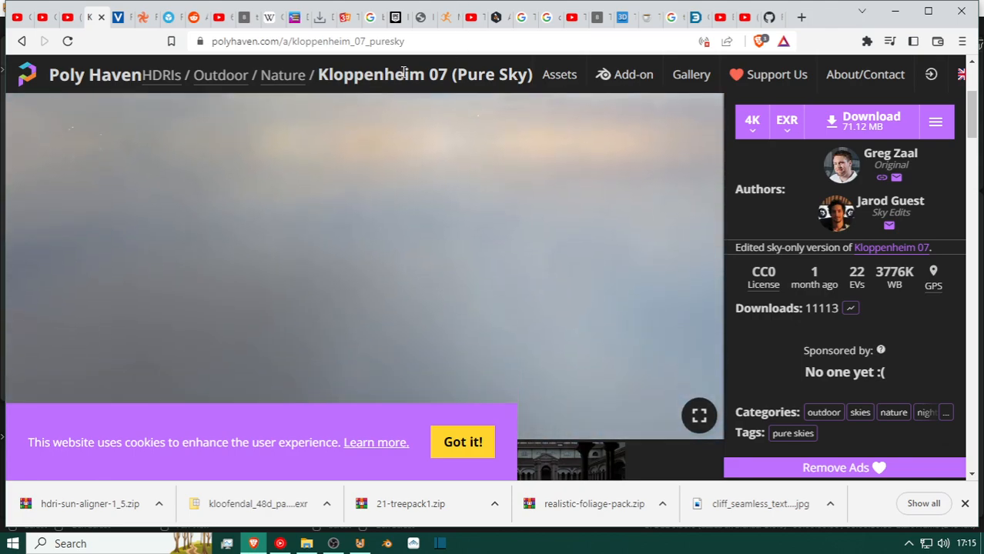
{"action": "left_click_drag", "start_coordinate": [361, 248], "coordinate": [362, 38]}
{"action": "left_click_drag", "start_coordinate": [336, 179], "coordinate": [763, 281]}
{"action": "left_click_drag", "start_coordinate": [231, 239], "coordinate": [246, 150]}
{"action": "left_click_drag", "start_coordinate": [323, 231], "coordinate": [952, 214]}
{"action": "left_click_drag", "start_coordinate": [369, 170], "coordinate": [378, 408]}
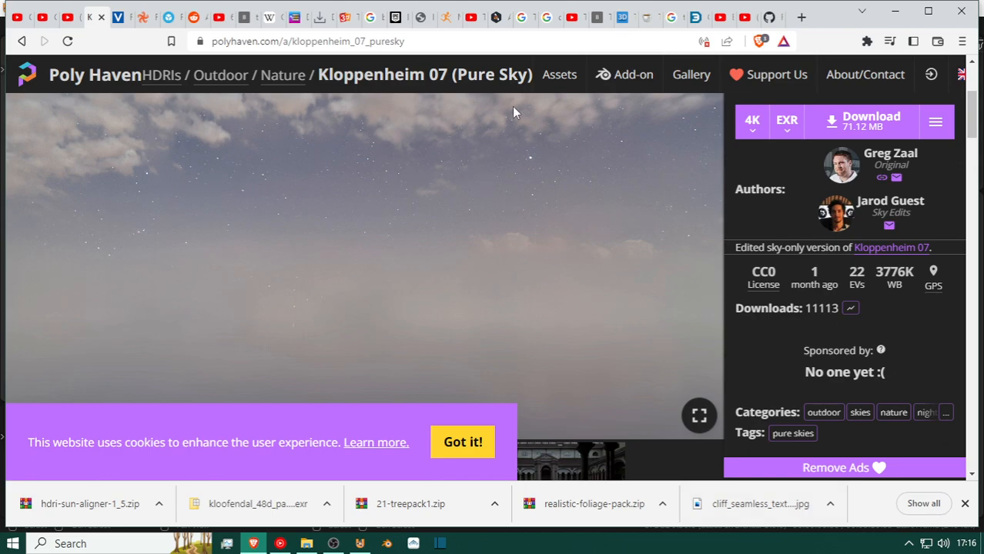
{"action": "left_click_drag", "start_coordinate": [399, 264], "coordinate": [275, 80]}
{"action": "left_click_drag", "start_coordinate": [430, 239], "coordinate": [416, 83]}
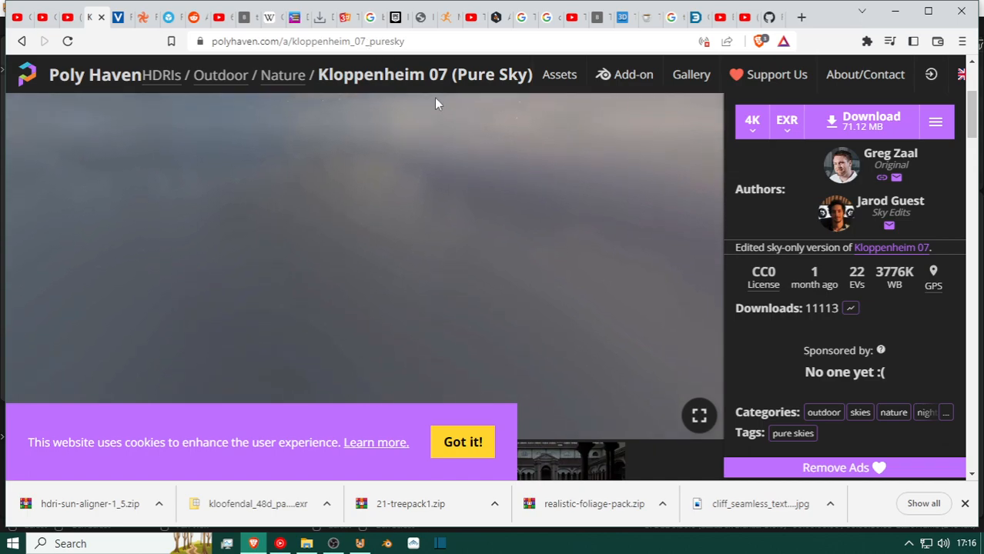
Download the Kloppenheim 07 (Pure Sky) HDRI as a 4K EXR and save it in the realistic-trees-pack folder.
{"action": "scroll", "coordinate": [869, 311], "scroll_direction": "down", "scroll_amount": 5}
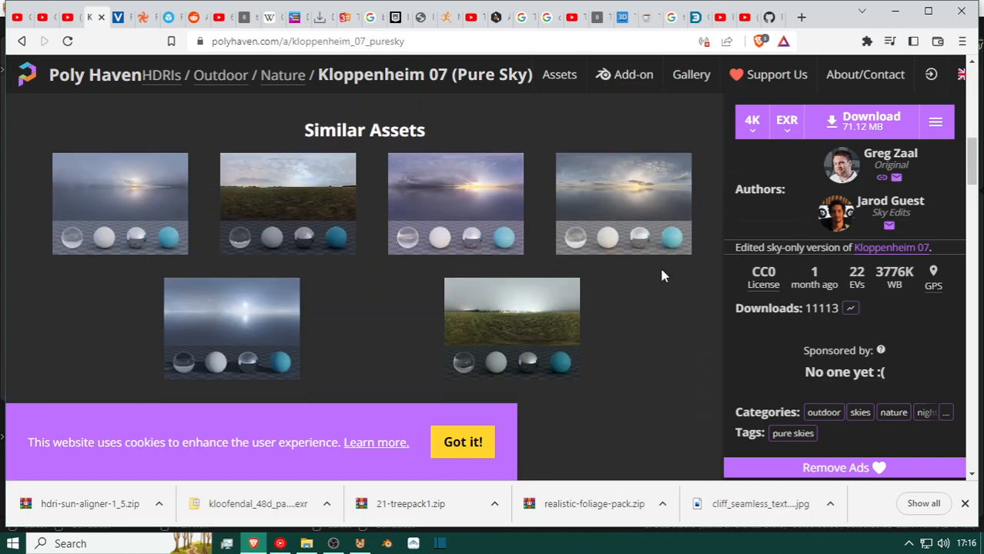
{"action": "scroll", "coordinate": [294, 323], "scroll_direction": "down", "scroll_amount": 2}
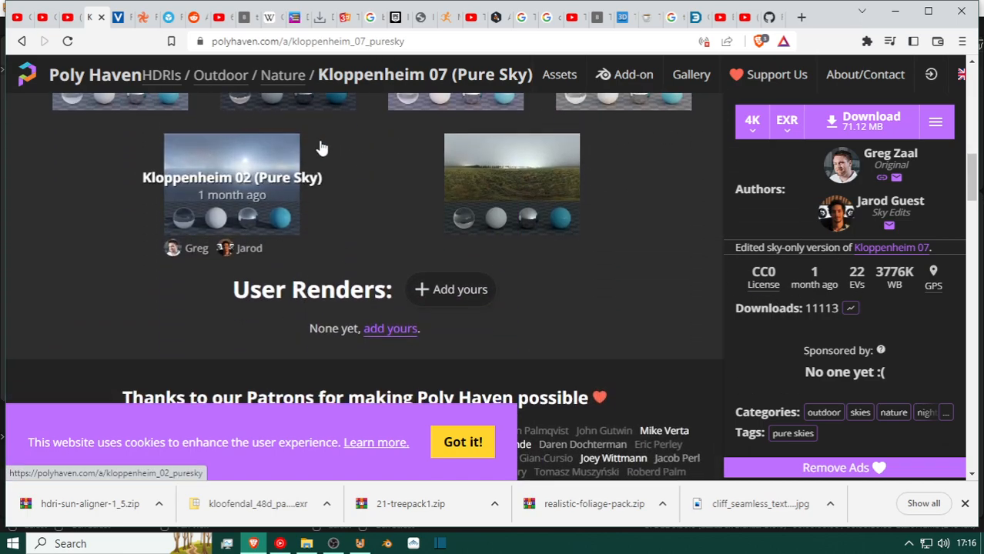
{"action": "left_click", "coordinate": [870, 121]}
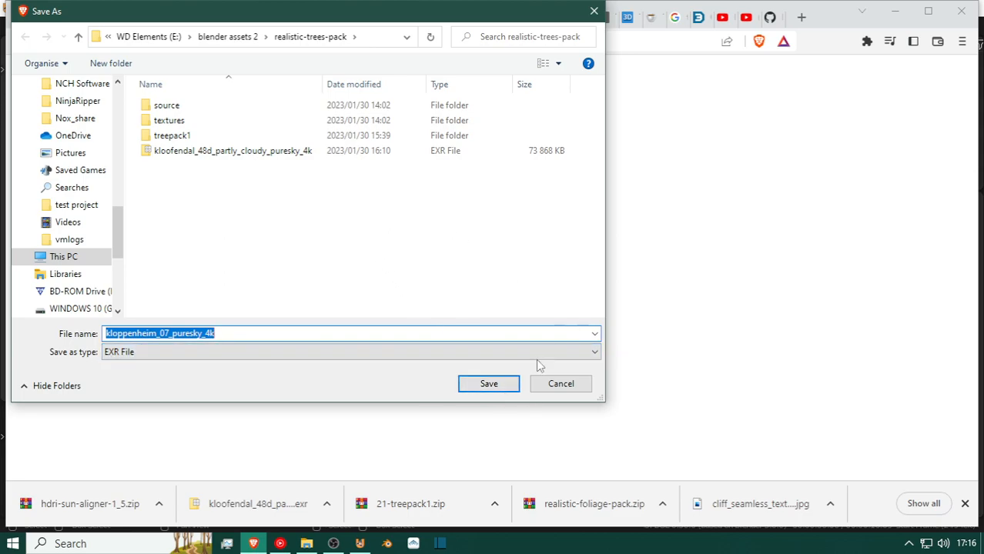
{"action": "left_click", "coordinate": [509, 386]}
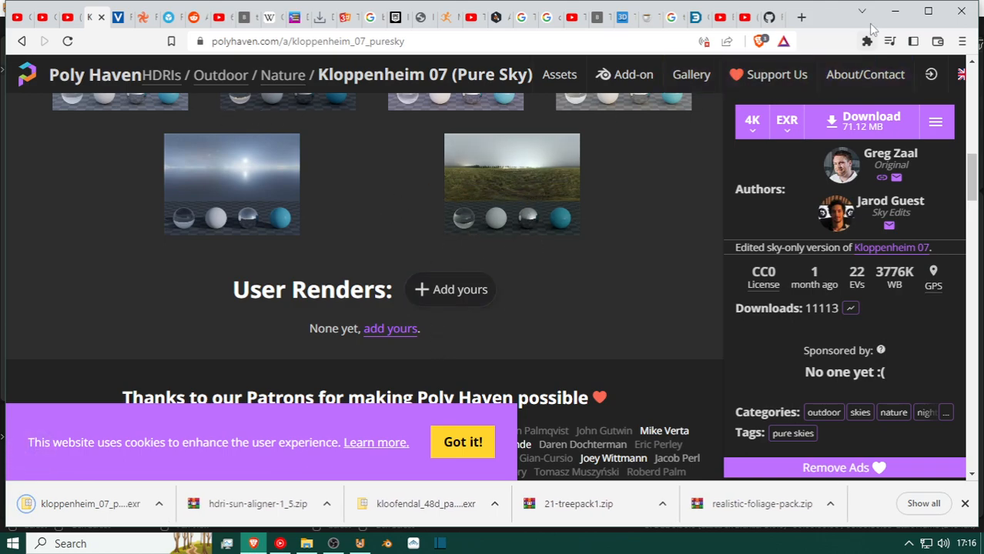
Switch to UPBGE and show the World shader's nodes in the node editor.
{"action": "left_click", "coordinate": [897, 12]}
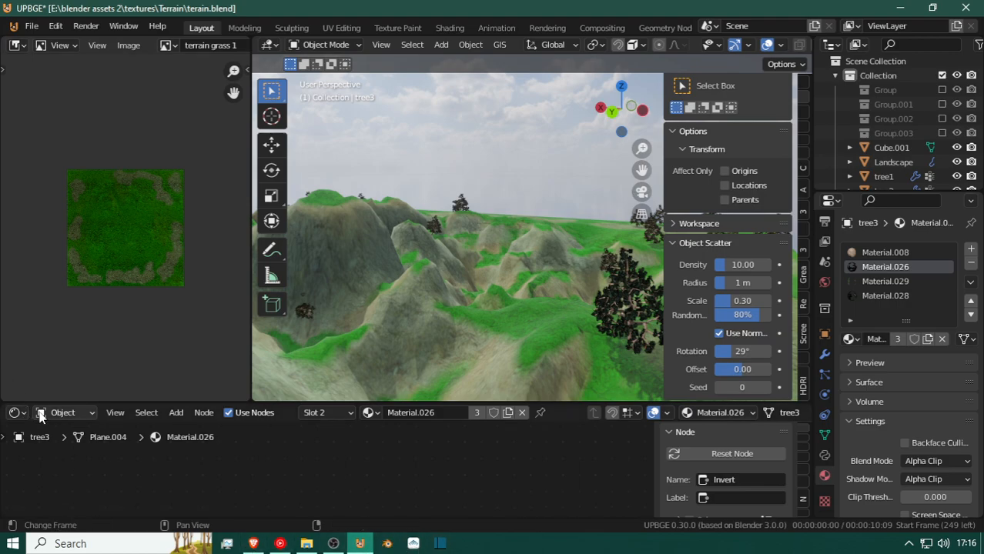
{"action": "left_click", "coordinate": [71, 414]}
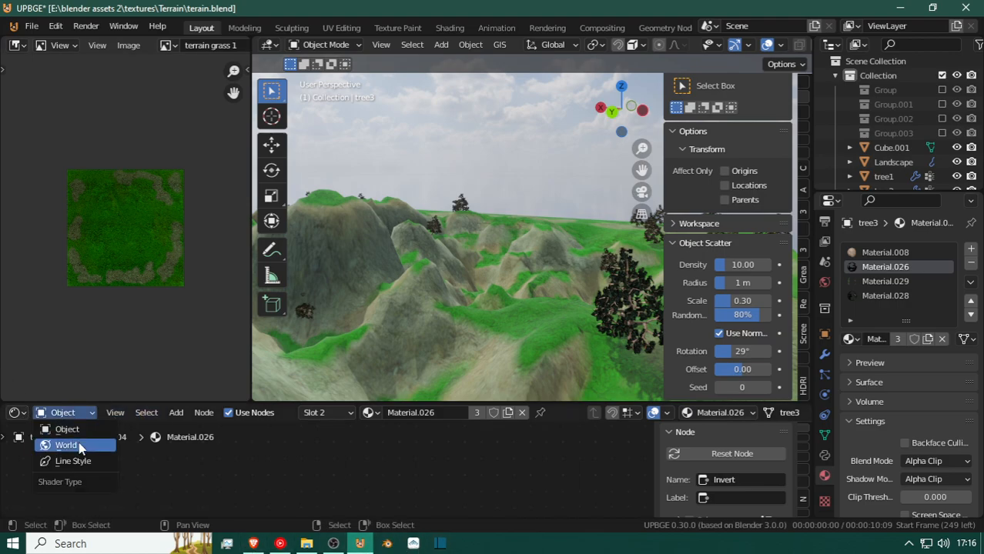
{"action": "left_click", "coordinate": [77, 445]}
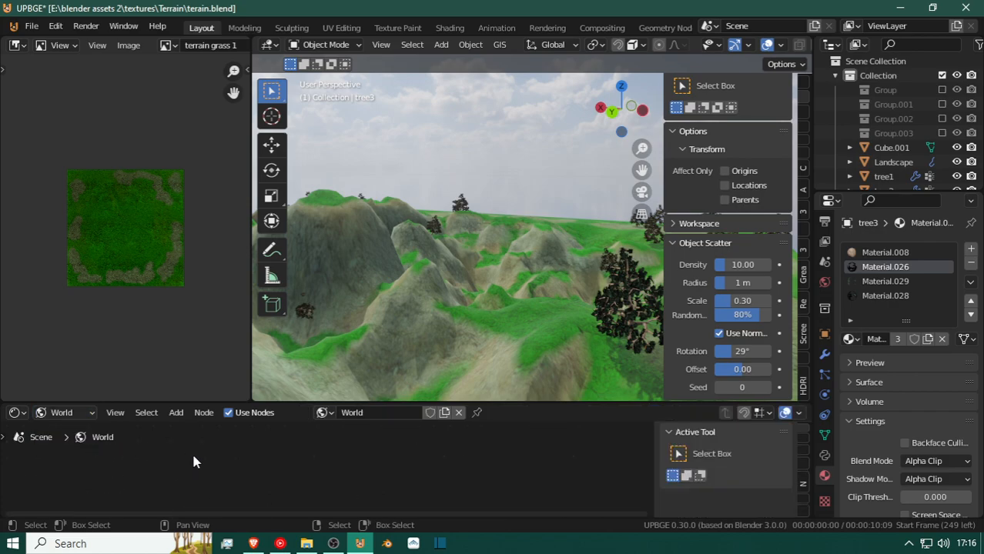
{"action": "key", "text": "Home"}
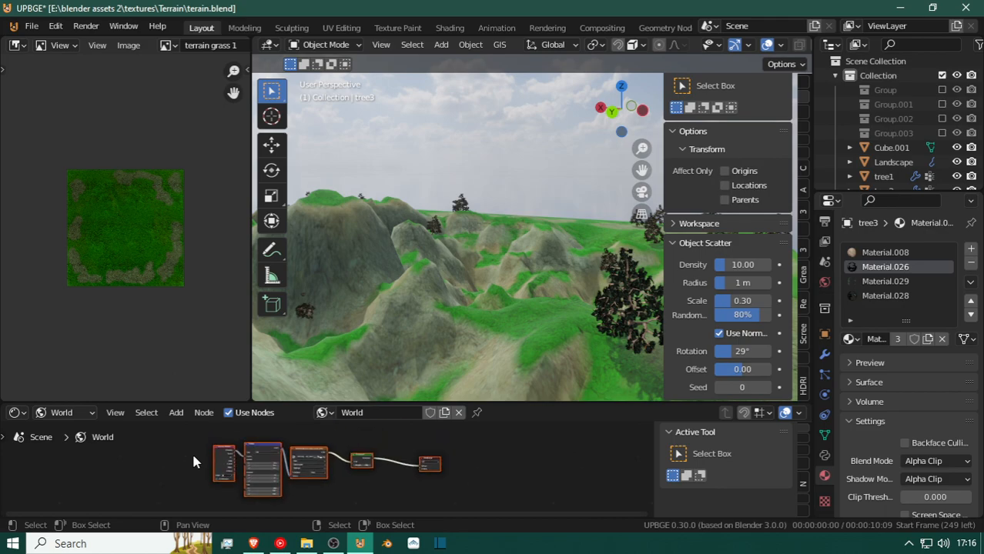
{"action": "scroll", "coordinate": [252, 483], "scroll_direction": "up", "scroll_amount": 2}
{"action": "scroll", "coordinate": [252, 483], "scroll_direction": "up", "scroll_amount": 3}
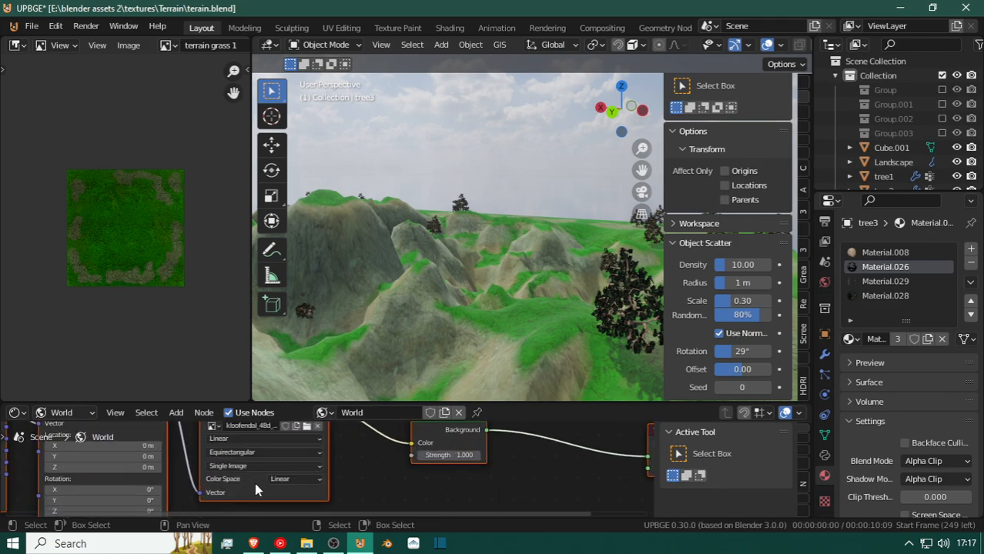
{"action": "scroll", "coordinate": [268, 433], "scroll_direction": "down", "scroll_amount": 3}
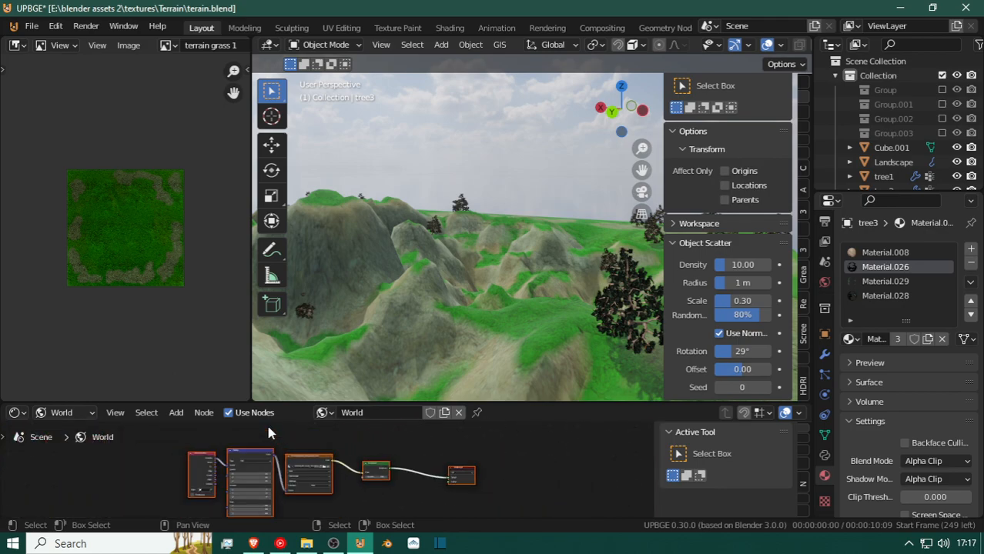
Delete the Texture Coordinate, Mapping and Environment Texture nodes from the World shader, leaving Background and World Output.
{"action": "left_click", "coordinate": [306, 459]}
{"action": "right_click", "coordinate": [262, 465]}
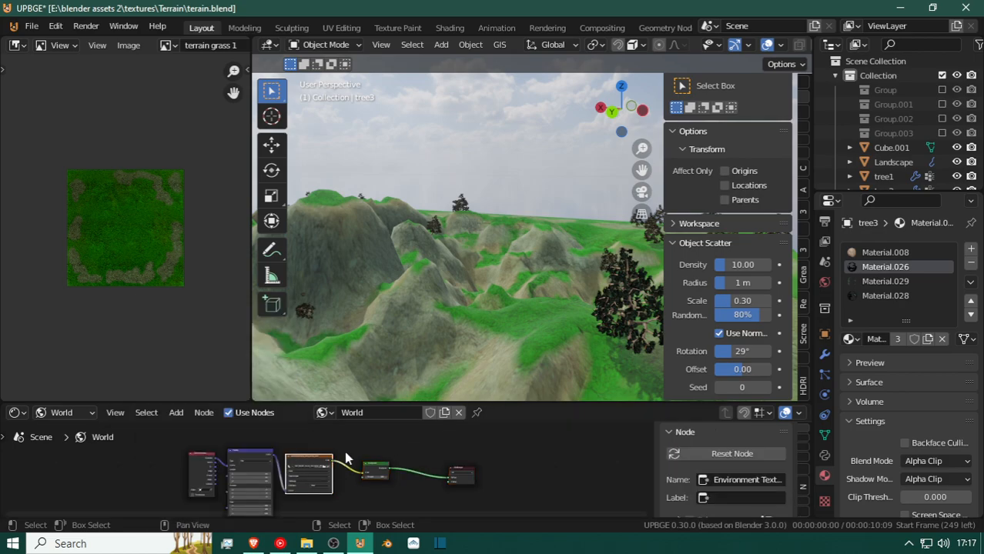
{"action": "left_click", "coordinate": [258, 455]}
{"action": "left_click", "coordinate": [203, 458]}
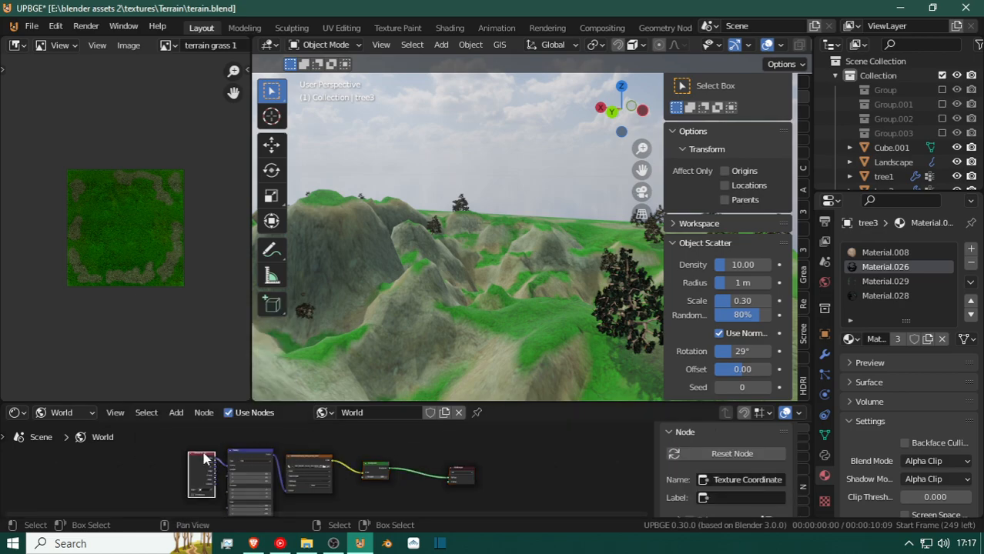
{"action": "key", "text": "x"}
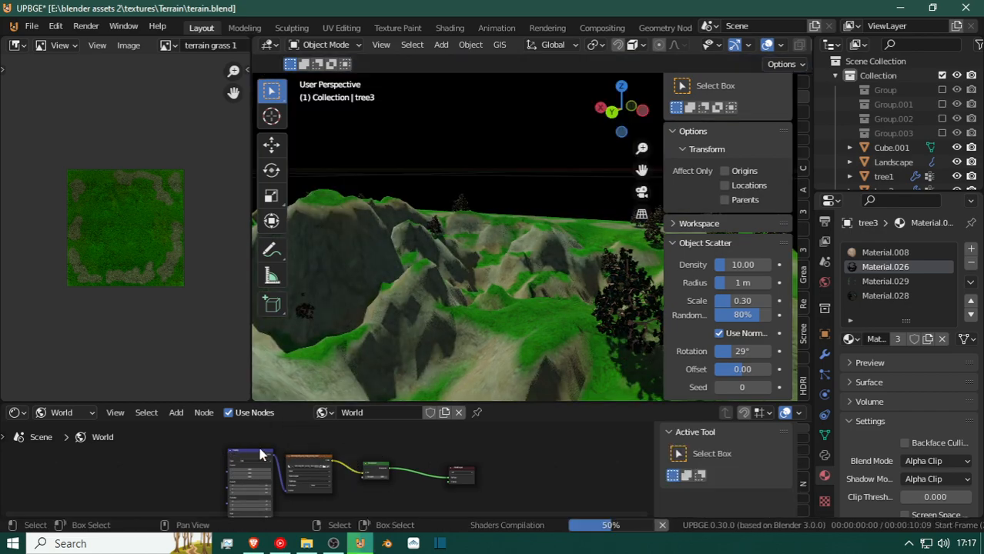
{"action": "left_click", "coordinate": [261, 455]}
{"action": "left_click", "coordinate": [305, 465], "text": "shift"}
{"action": "key", "text": "x"}
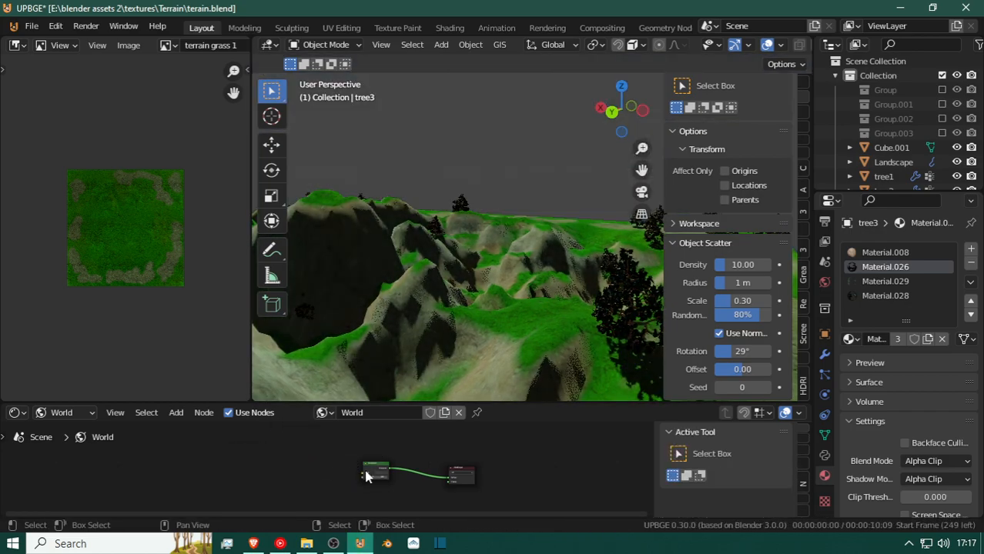
Add a new Environment Texture with Mapping and Texture Coordinate nodes feeding the World's Background node.
{"action": "left_click", "coordinate": [376, 470]}
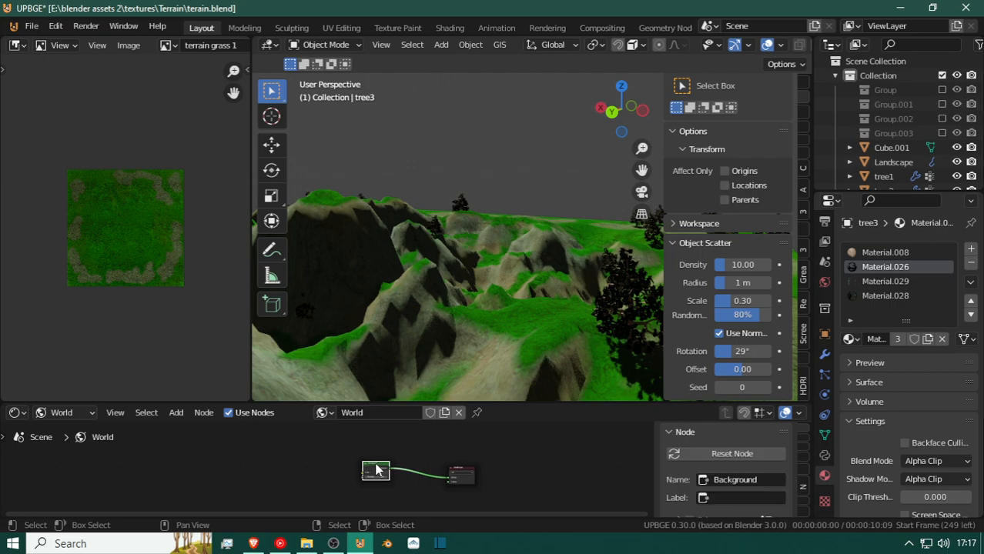
{"action": "key", "text": "ctrl+z"}
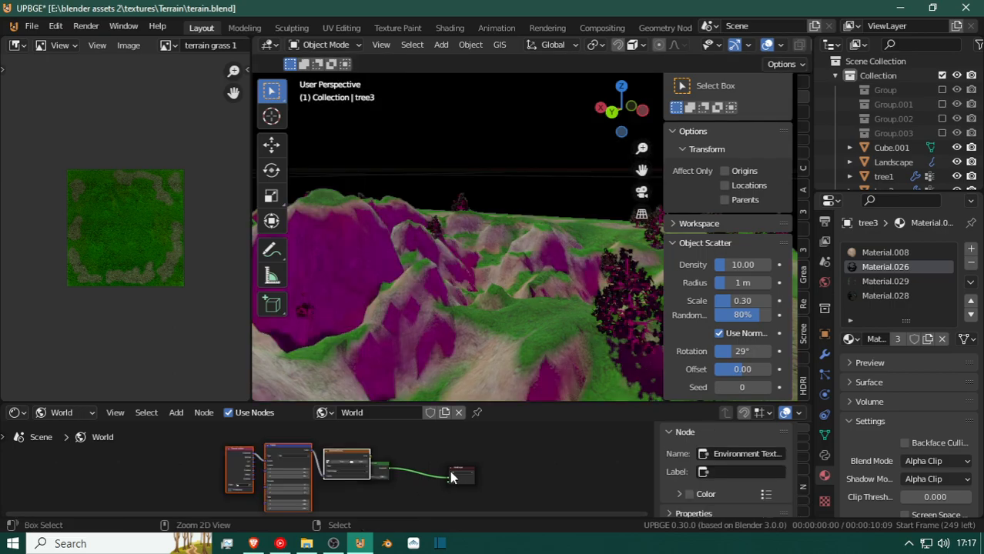
{"action": "left_click_drag", "start_coordinate": [346, 483], "coordinate": [307, 483]}
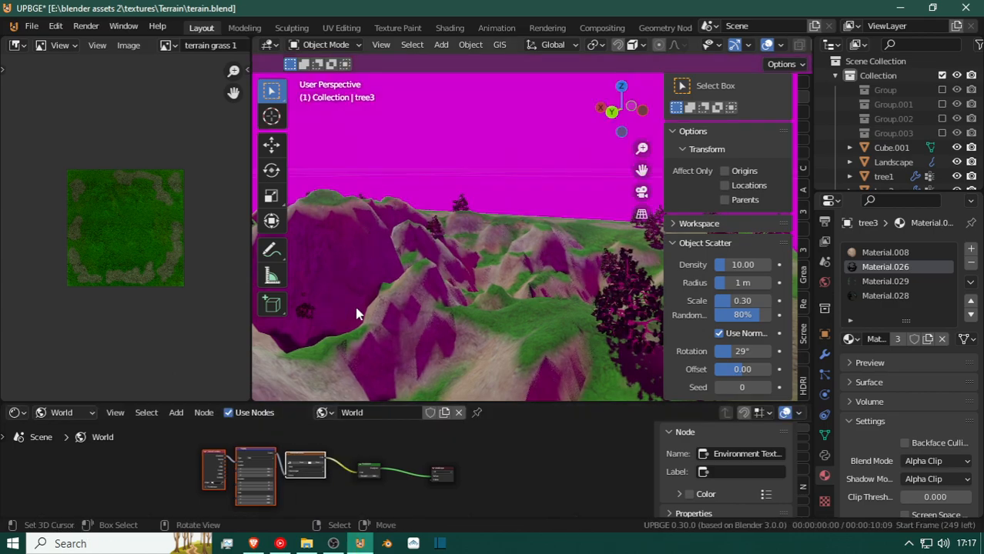
{"action": "scroll", "coordinate": [355, 467], "scroll_direction": "up", "scroll_amount": 5}
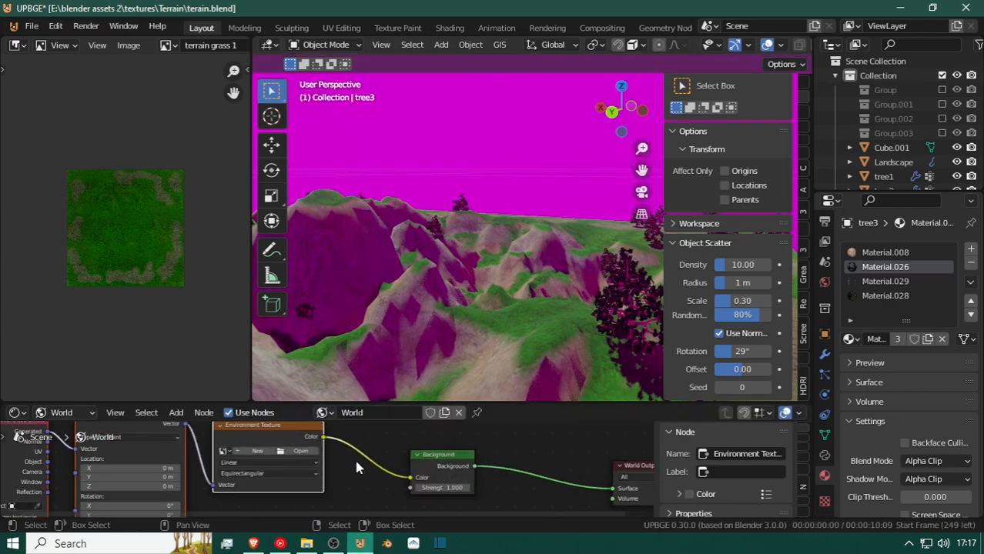
Load kloppenheim_07_puresky_4k.exr from the realistic-trees-pack folder into the Environment Texture node.
{"action": "left_click", "coordinate": [301, 452]}
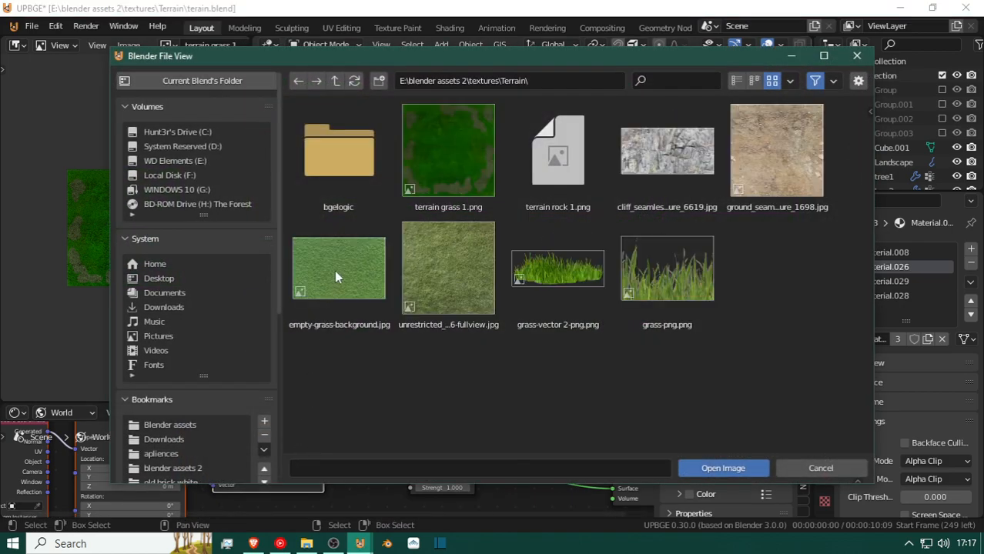
{"action": "scroll", "coordinate": [186, 418], "scroll_direction": "down", "scroll_amount": 5}
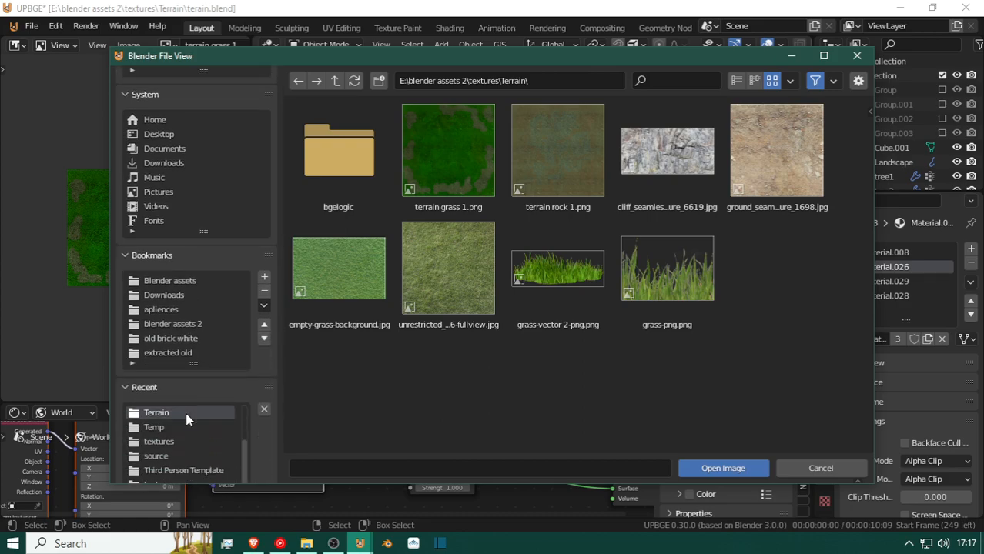
{"action": "scroll", "coordinate": [185, 420], "scroll_direction": "up", "scroll_amount": 3}
{"action": "left_click", "coordinate": [174, 414]}
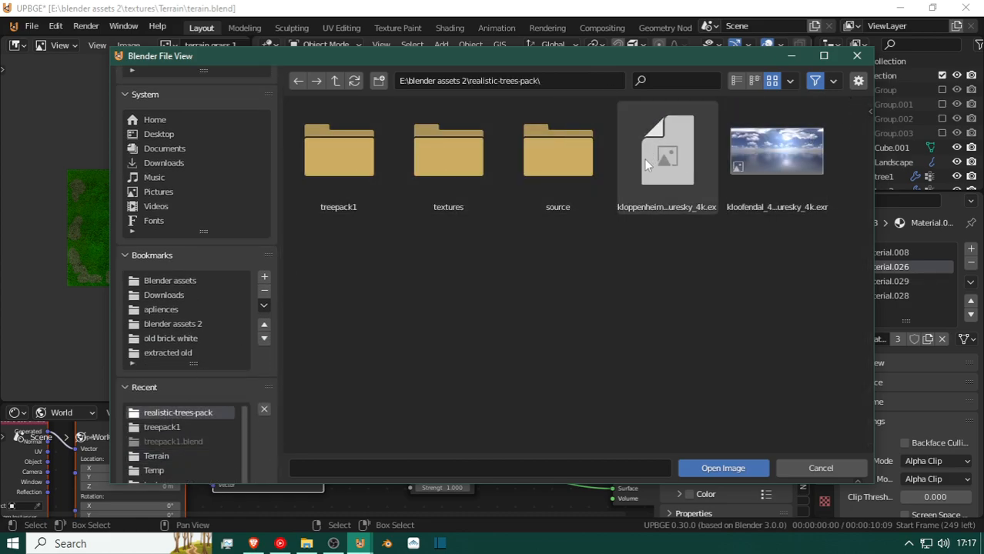
{"action": "double_click", "coordinate": [668, 174]}
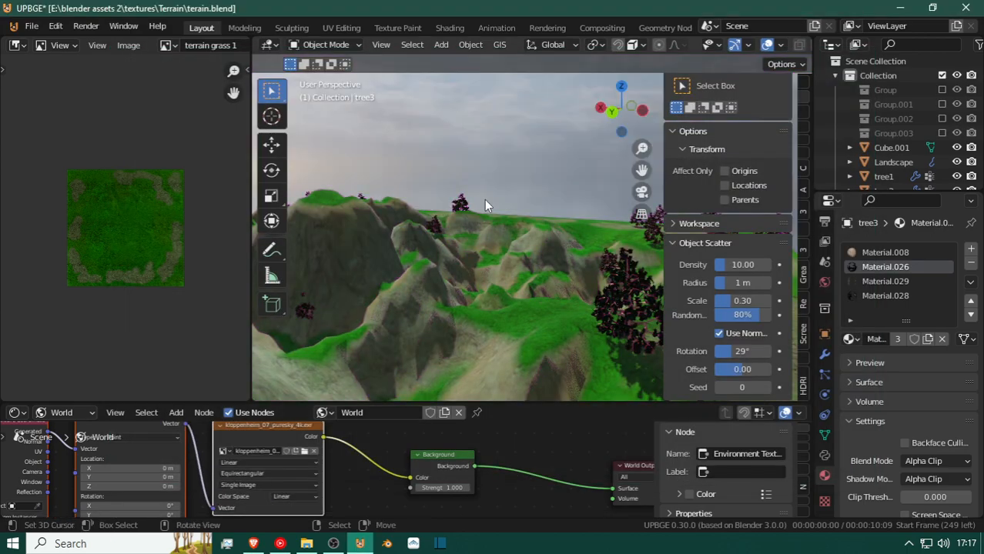
Locate the old HDRI Sun lamp above the terrain and delete it.
{"action": "key", "text": "shift+grave"}
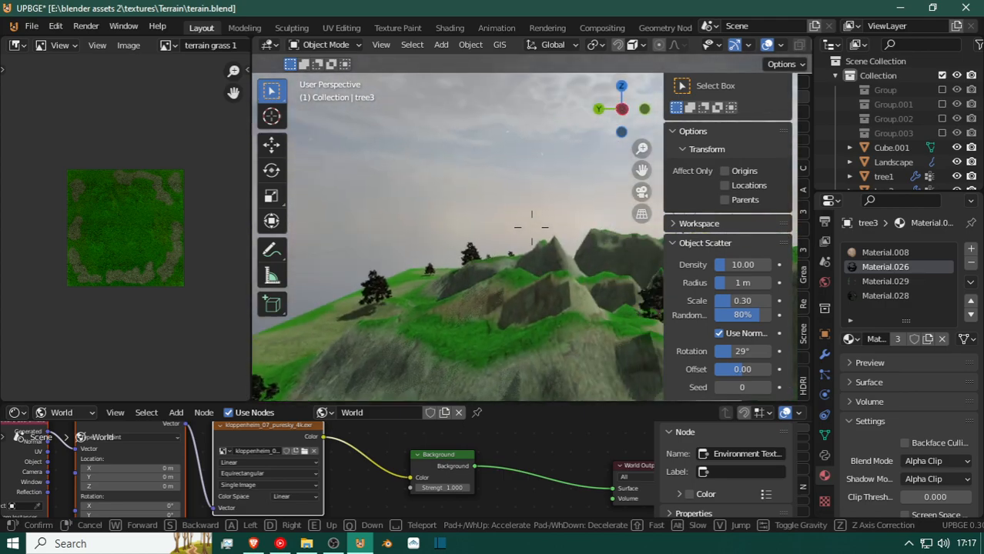
{"action": "left_click", "coordinate": [560, 238]}
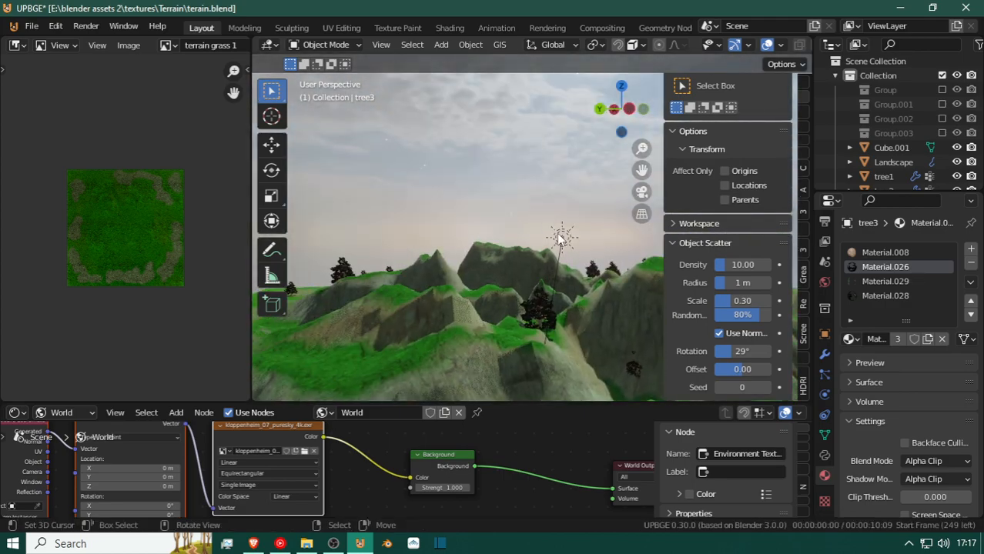
{"action": "left_click", "coordinate": [561, 235]}
{"action": "key", "text": "x"}
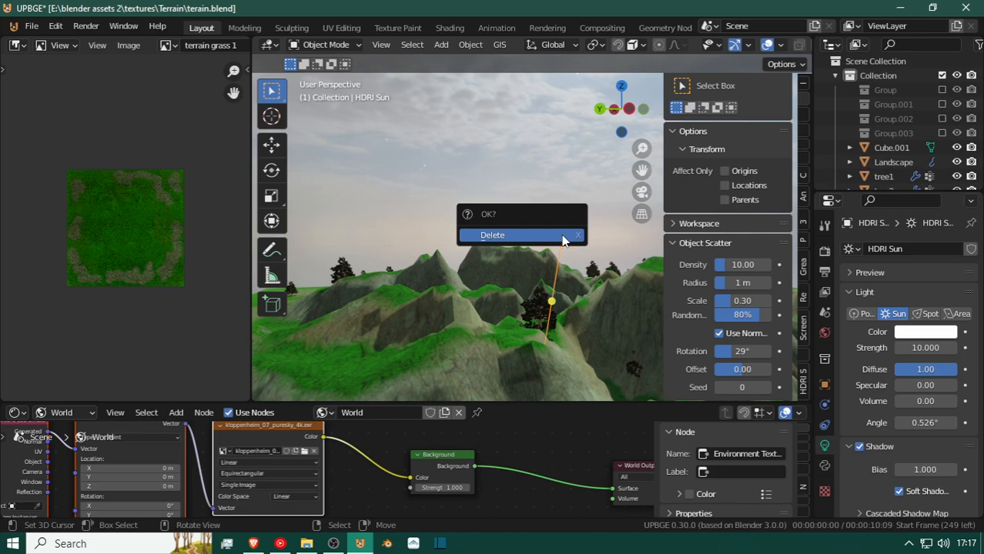
{"action": "left_click", "coordinate": [562, 235]}
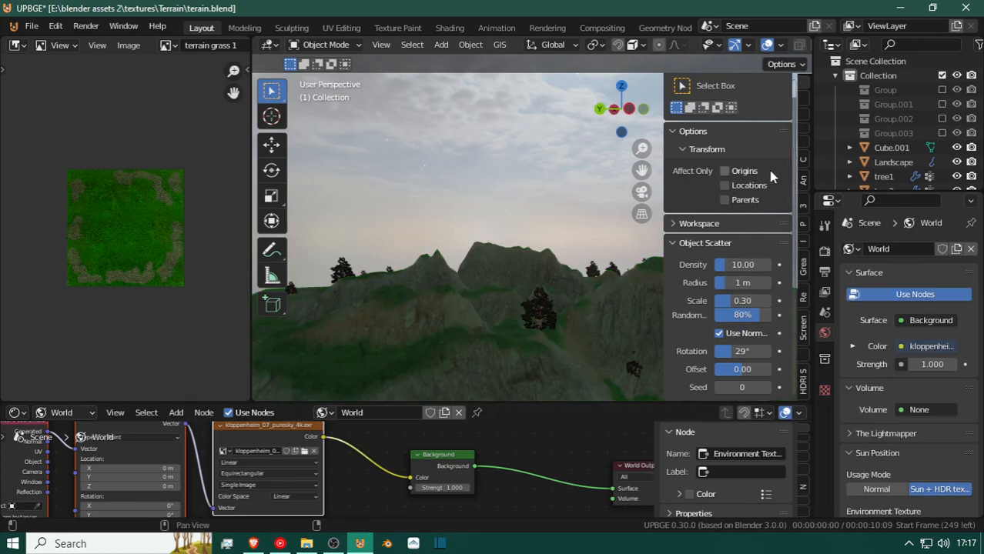
Show the HDRI Sun Aligner tools and check the add-on's entry in the preferences.
{"action": "left_click", "coordinate": [803, 381]}
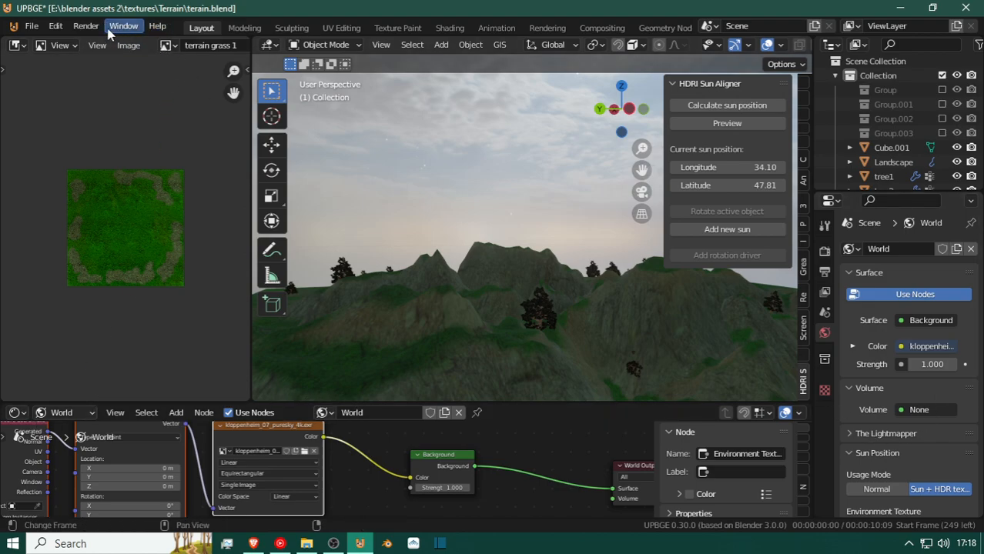
{"action": "left_click", "coordinate": [56, 25]}
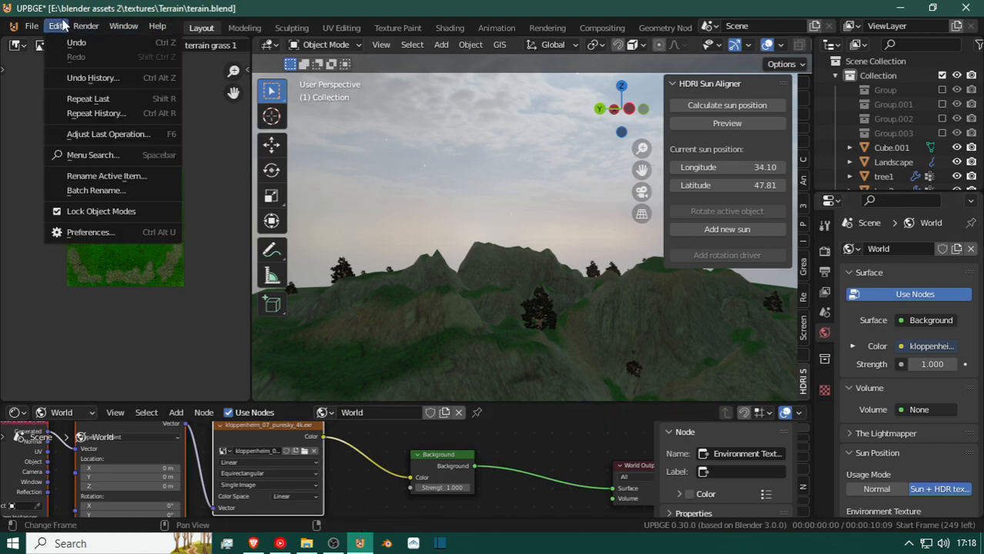
{"action": "left_click", "coordinate": [89, 232]}
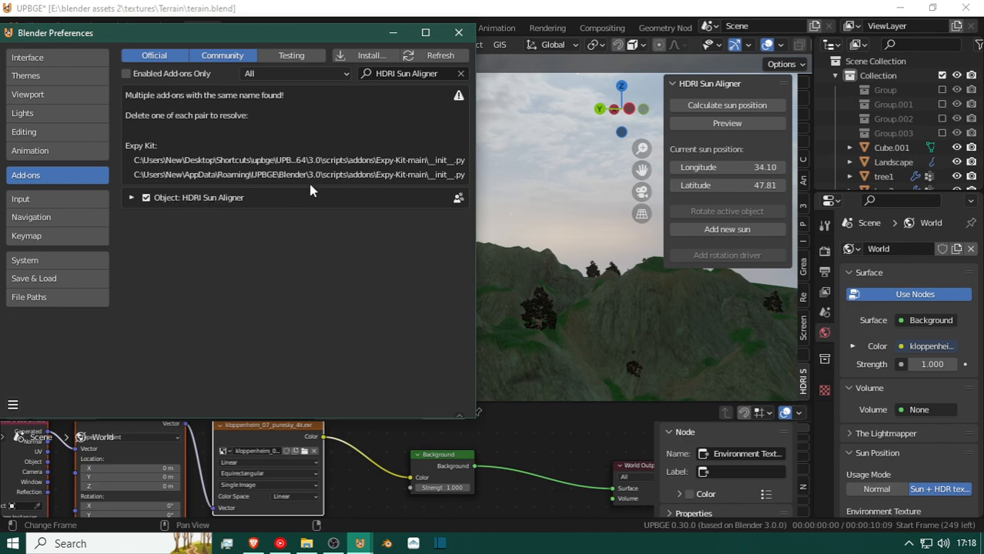
{"action": "left_click", "coordinate": [468, 35]}
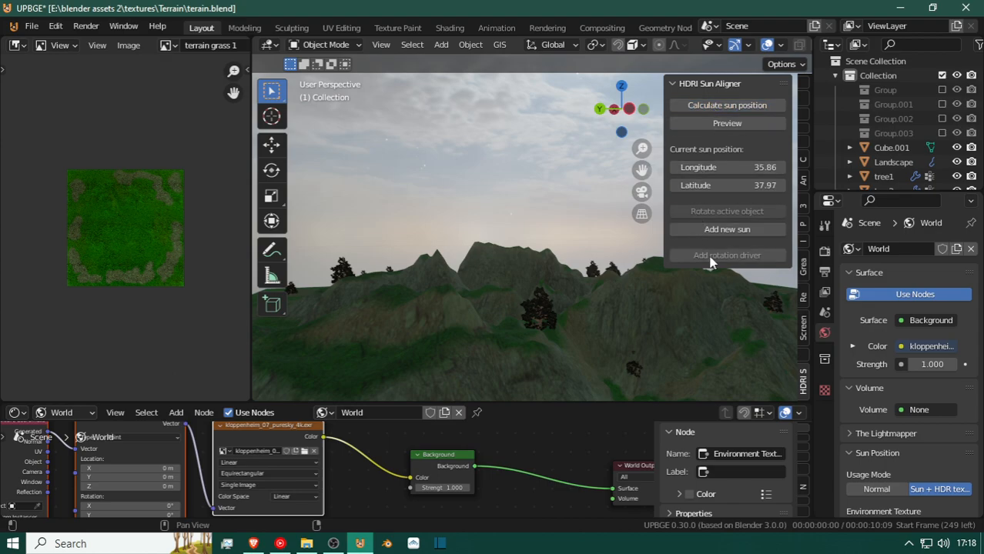
Calculate the sun position from the new HDRI, add a new sun, and look over the lit terrain.
{"action": "left_click", "coordinate": [727, 229]}
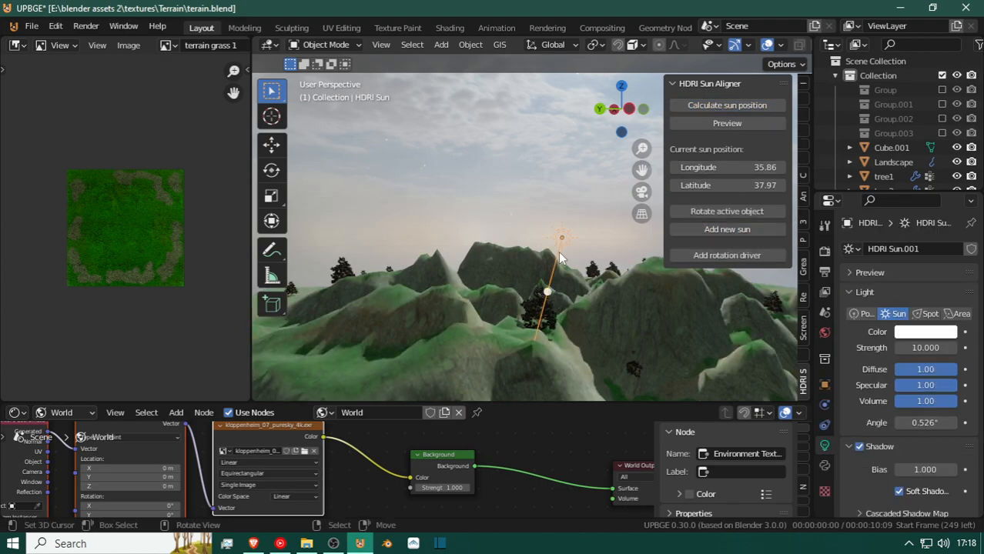
{"action": "key", "text": "shift+grave"}
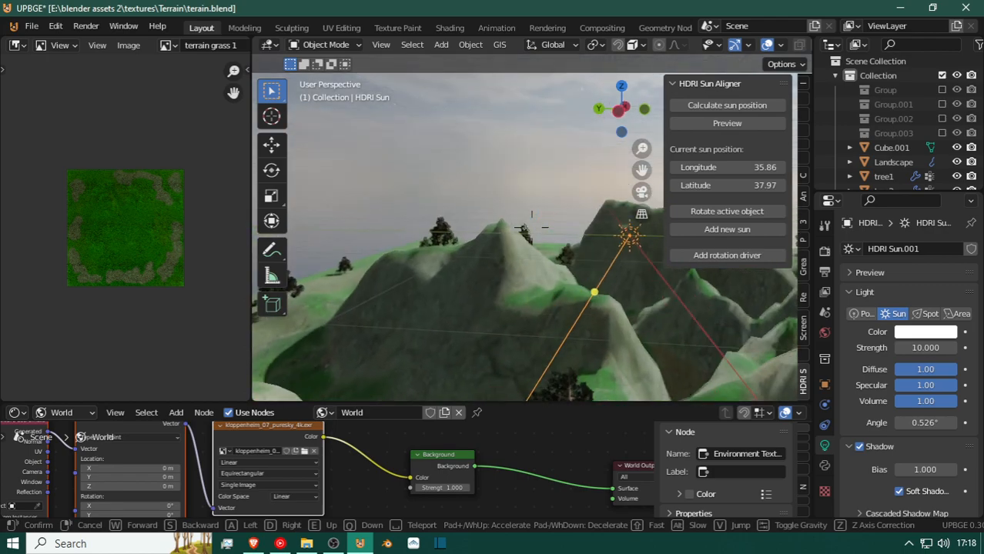
{"action": "key", "text": "w"}
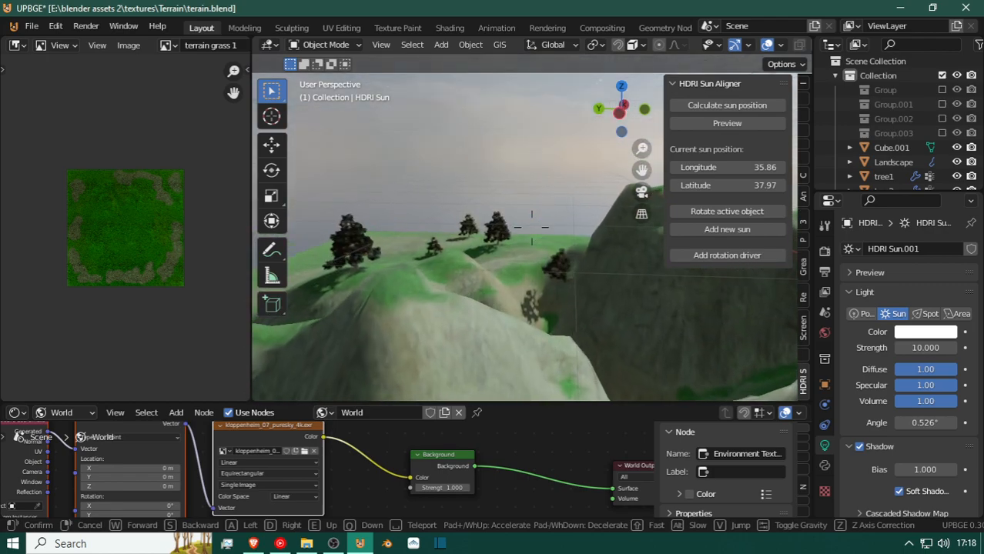
{"action": "left_click", "coordinate": [532, 227]}
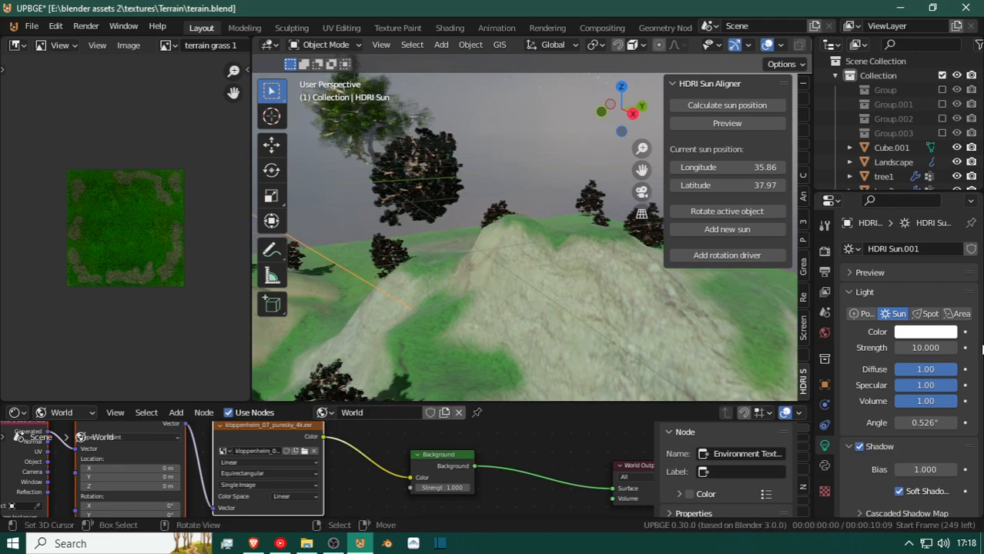
Tint the sun lamp pale lavender-blue with hue 0.649, saturation 0.277 and value 1.000.
{"action": "left_click", "coordinate": [932, 332]}
{"action": "mouse_move", "coordinate": [882, 192]}
{"action": "left_mouse_down"}
{"action": "mouse_move", "coordinate": [892, 173]}
{"action": "mouse_move", "coordinate": [884, 183]}
{"action": "left_mouse_up"}
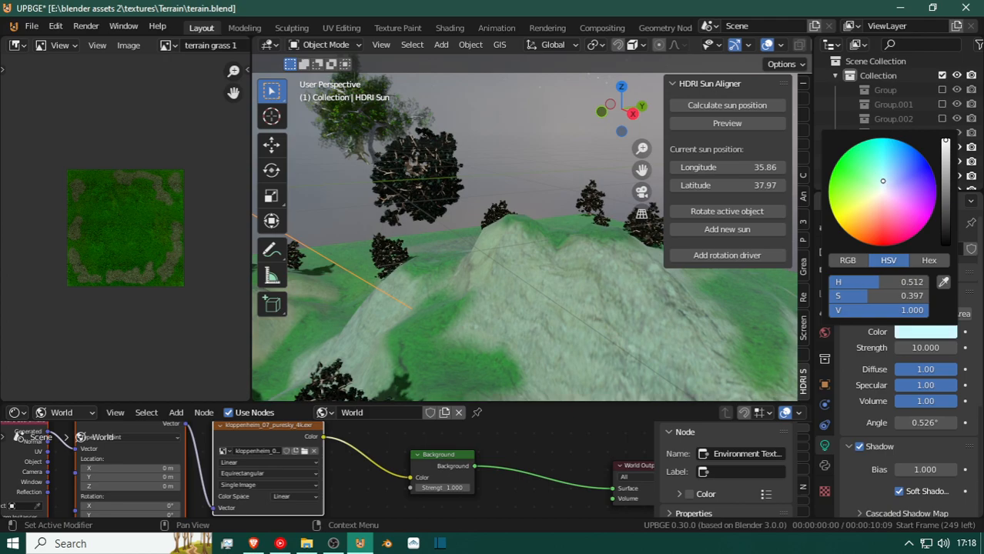
{"action": "left_click_drag", "start_coordinate": [881, 179], "coordinate": [888, 187]}
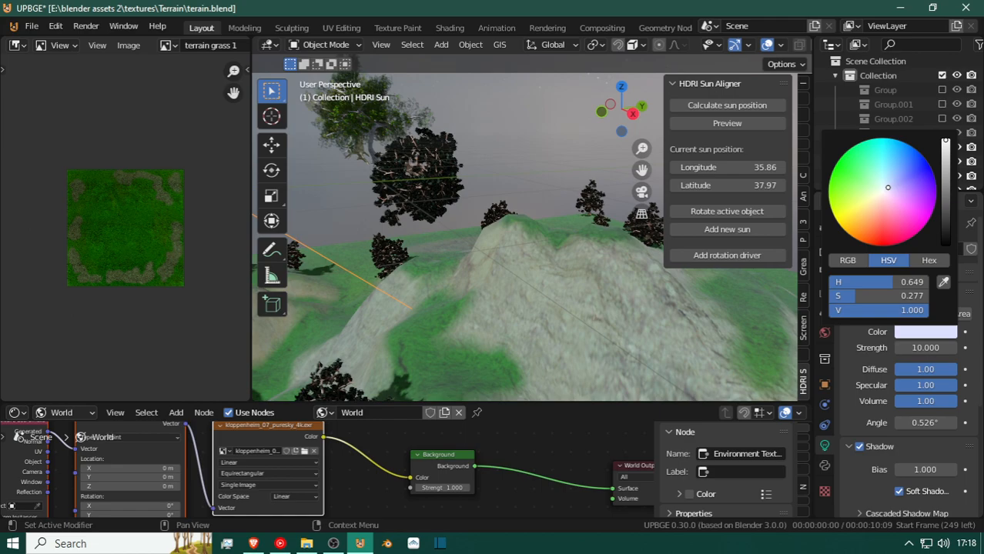
Examine the trees, their shadows and the cloudy sky across the terrain under the tinted sunlight.
{"action": "key", "text": "shift+grave"}
{"action": "key", "text": "w"}
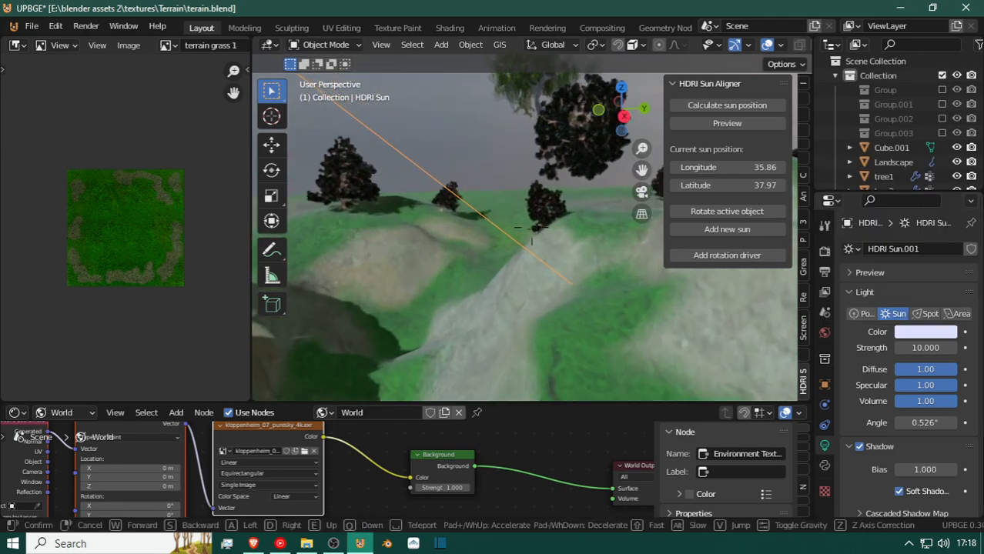
{"action": "key", "text": "w"}
{"action": "key", "text": "e"}
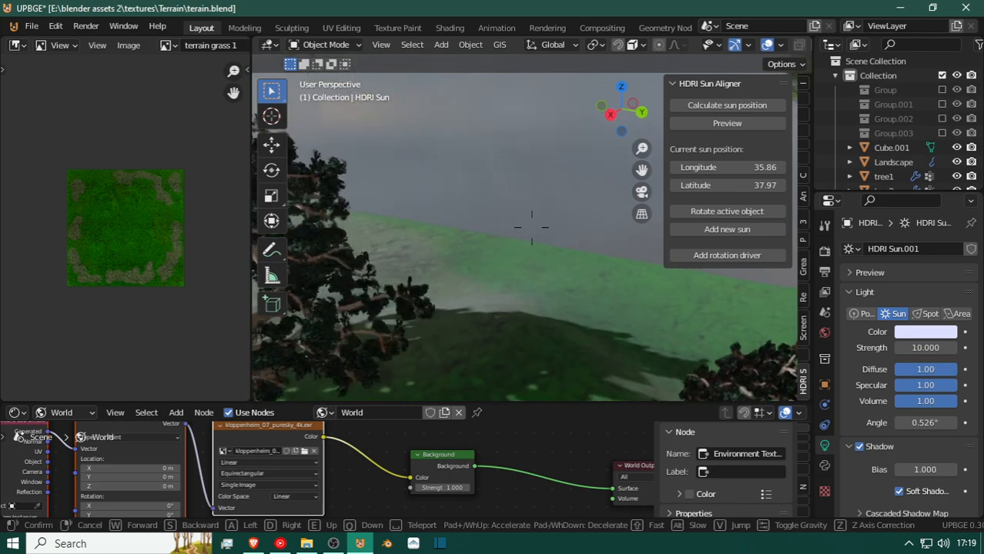
{"action": "left_click", "coordinate": [532, 227]}
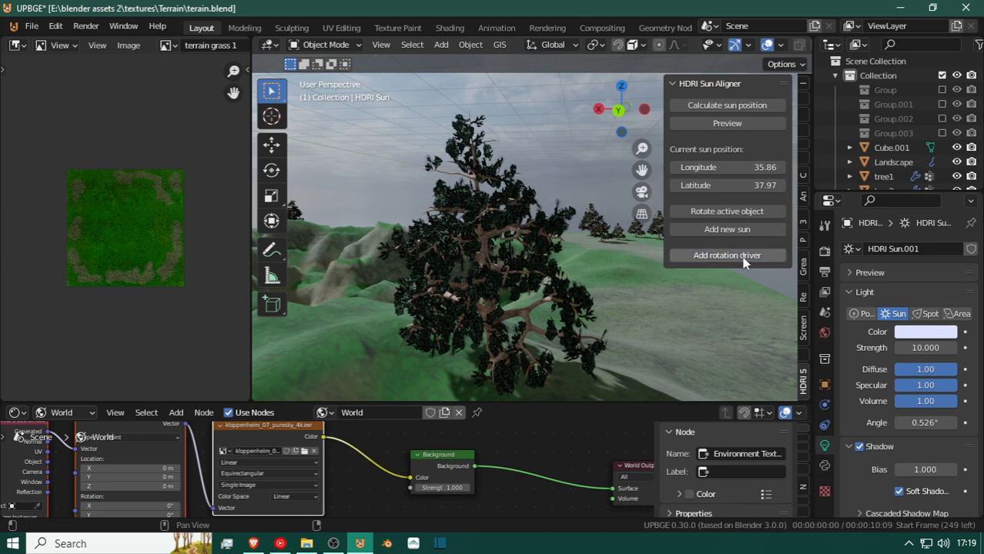
{"action": "key", "text": "shift+grave"}
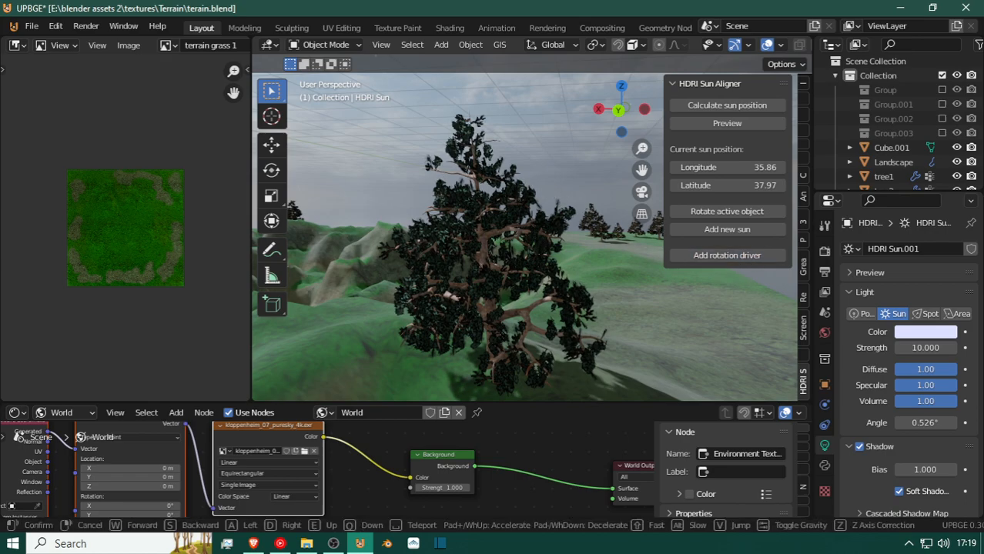
{"action": "key", "text": "w"}
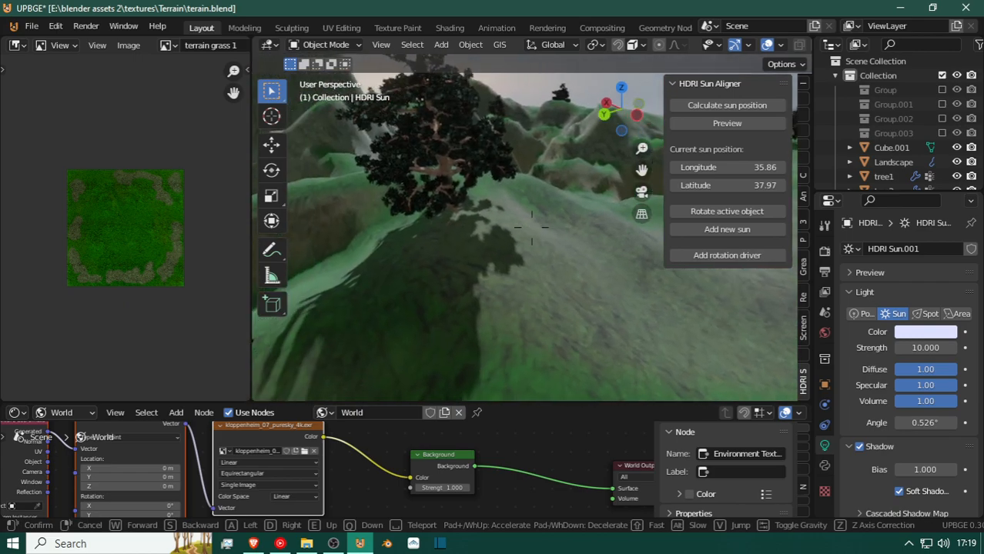
{"action": "key", "text": "s"}
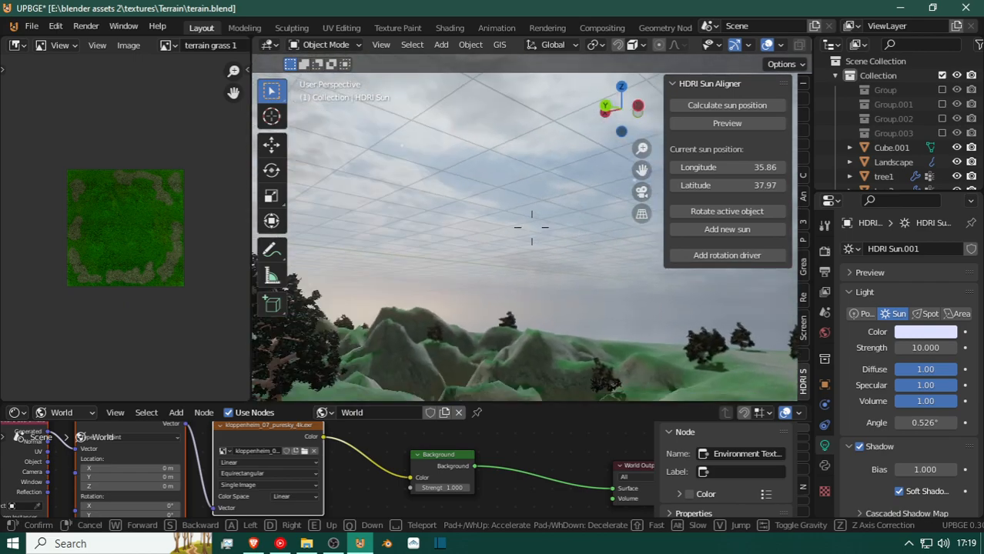
{"action": "left_click", "coordinate": [532, 228]}
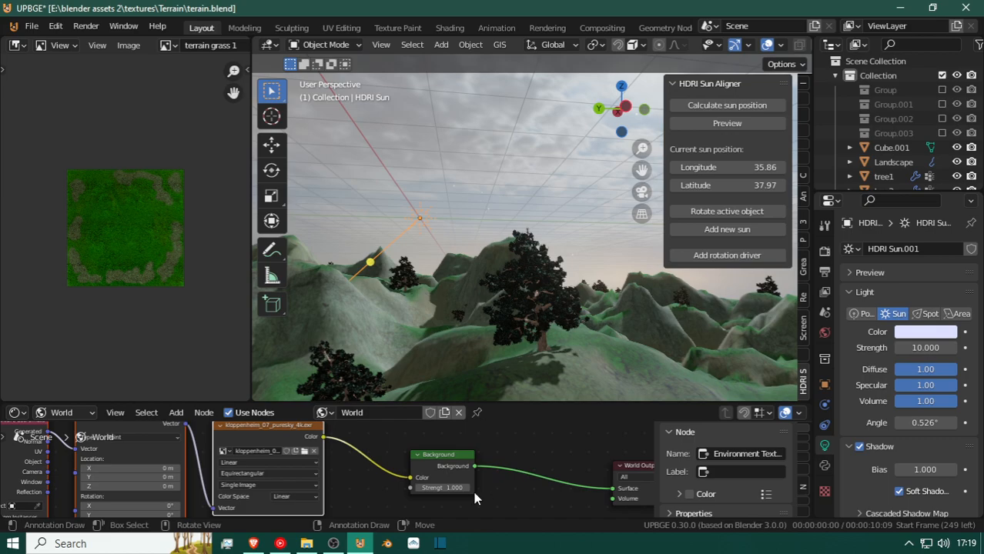
Try rotating the HDRI sky with the Mapping node's rotation values, and undo the changes.
{"action": "middle_click_drag", "start_coordinate": [205, 483], "coordinate": [280, 427]}
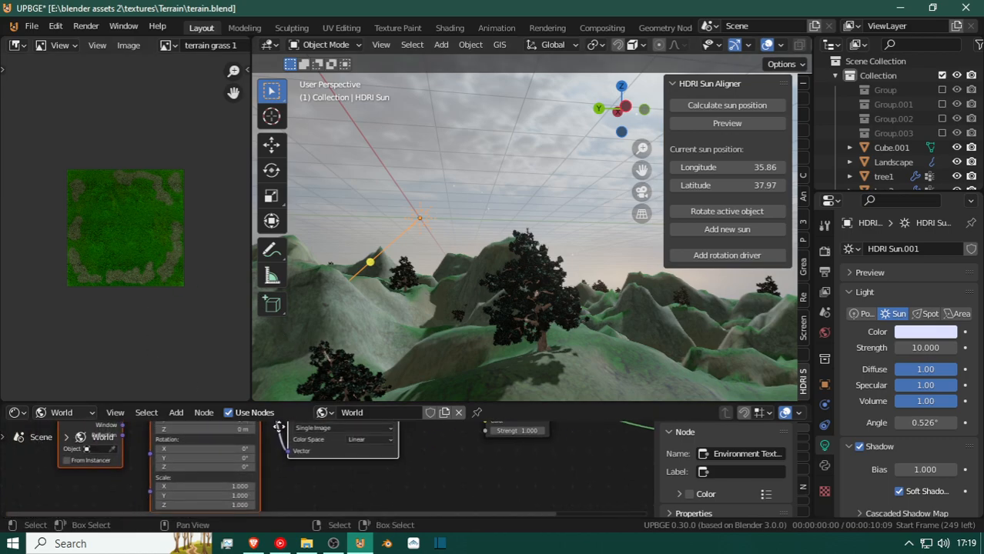
{"action": "left_click_drag", "start_coordinate": [197, 467], "coordinate": [234, 449]}
{"action": "key", "text": "ctrl+z"}
{"action": "key", "text": "ctrl+z"}
{"action": "mouse_move", "coordinate": [168, 459]}
{"action": "left_mouse_down"}
{"action": "mouse_move", "coordinate": [147, 458]}
{"action": "mouse_move", "coordinate": [285, 466]}
{"action": "mouse_move", "coordinate": [184, 466]}
{"action": "left_mouse_up"}
{"action": "key", "text": "ctrl+z"}
{"action": "key", "text": "ctrl+z"}
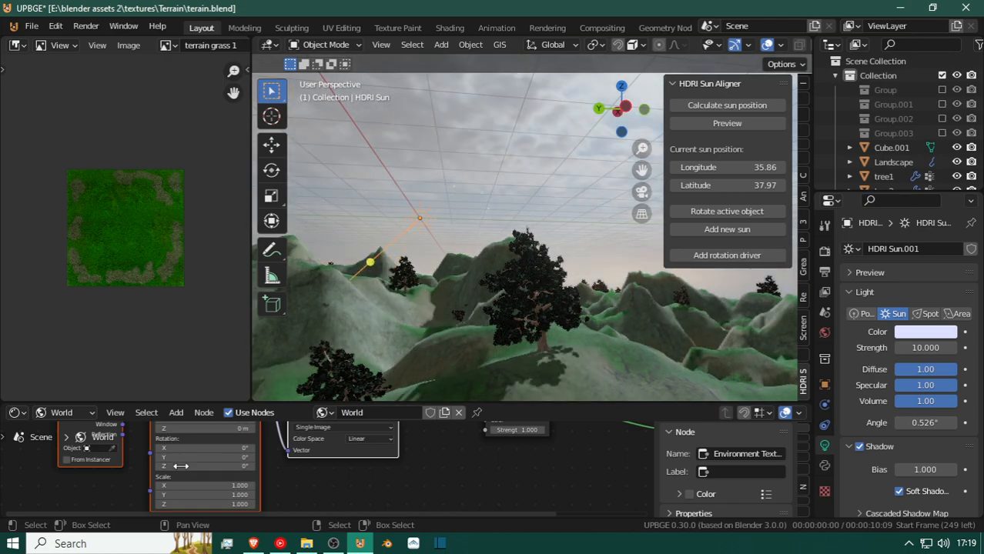
Add another Landscape mesh to the terrain scene.
{"action": "key", "text": "shift+grave"}
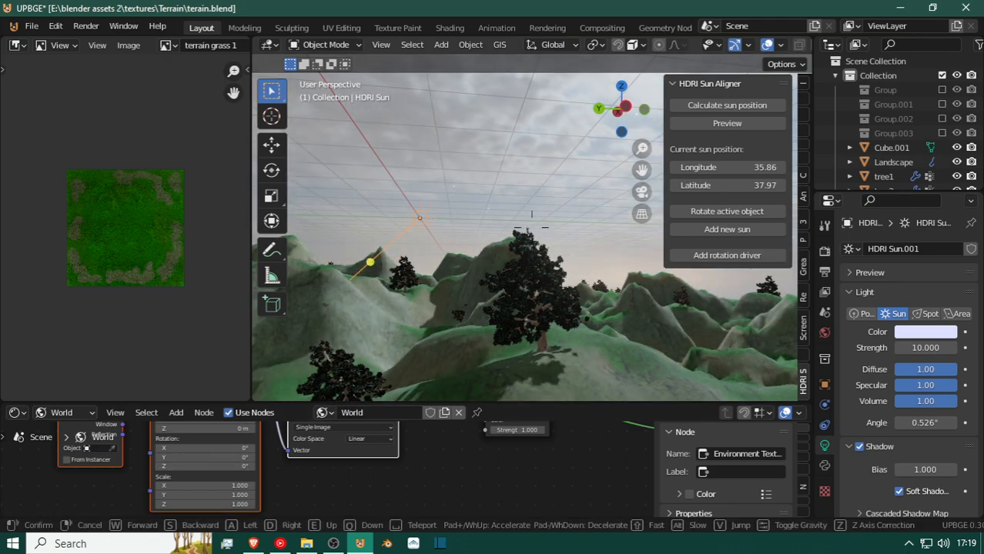
{"action": "key", "text": "w"}
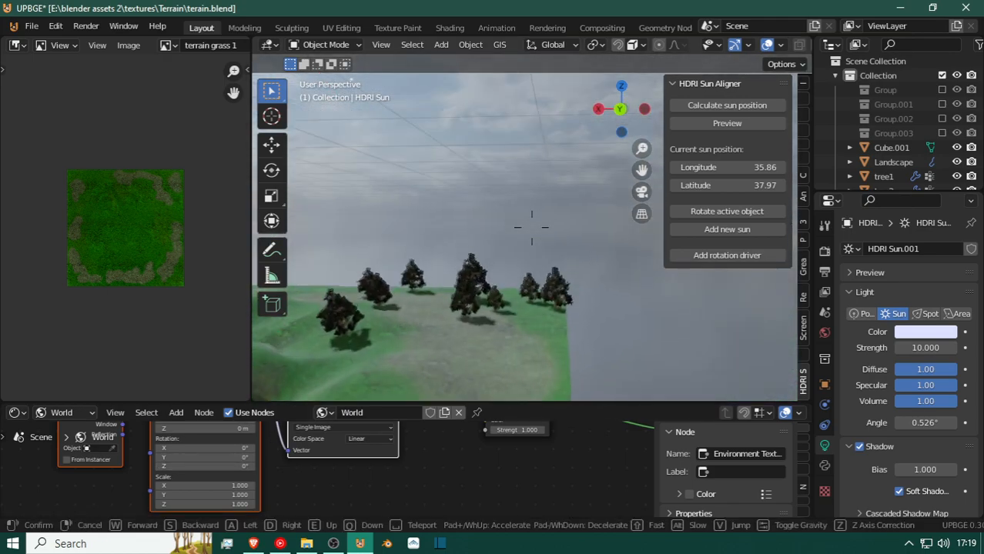
{"action": "left_click", "coordinate": [531, 228]}
{"action": "left_click", "coordinate": [537, 226]}
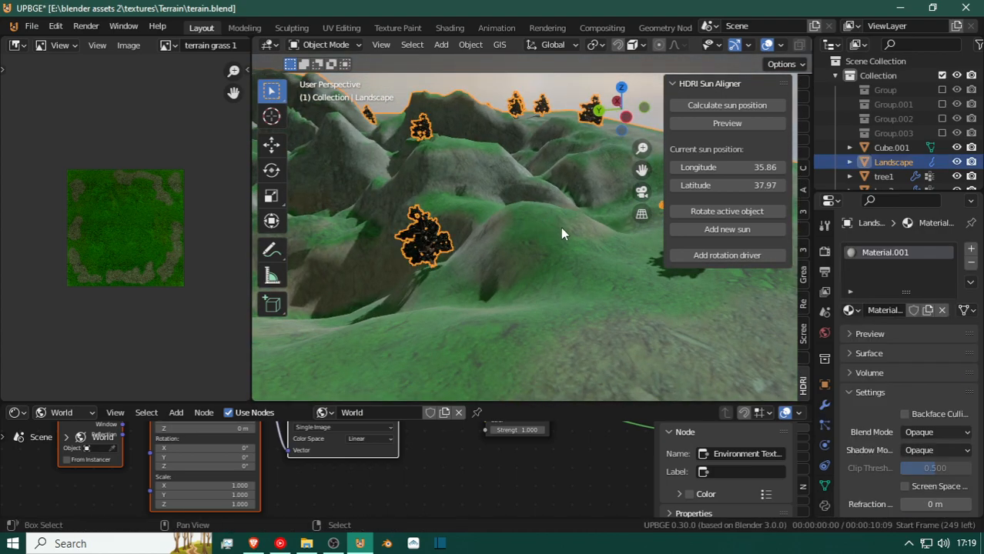
{"action": "key", "text": "shift+a"}
{"action": "mouse_move", "coordinate": [563, 233]}
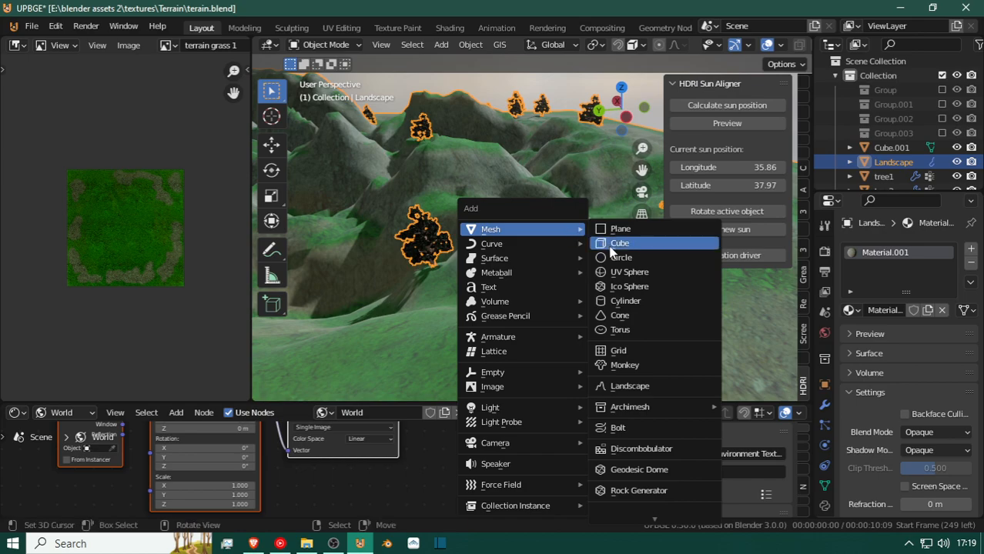
{"action": "left_click", "coordinate": [649, 395]}
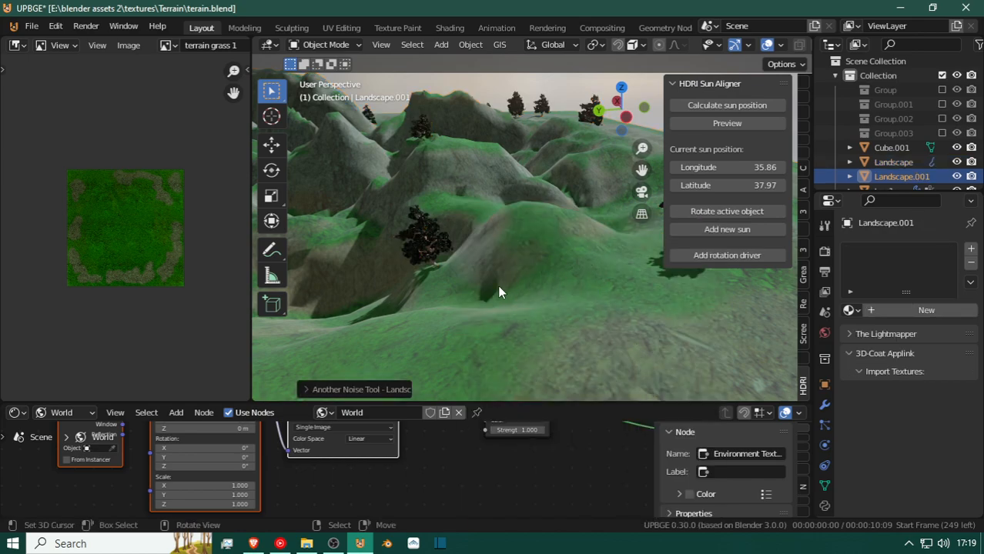
{"action": "scroll", "coordinate": [498, 288], "scroll_direction": "down", "scroll_amount": 8}
{"action": "scroll", "coordinate": [499, 292], "scroll_direction": "up", "scroll_amount": 4}
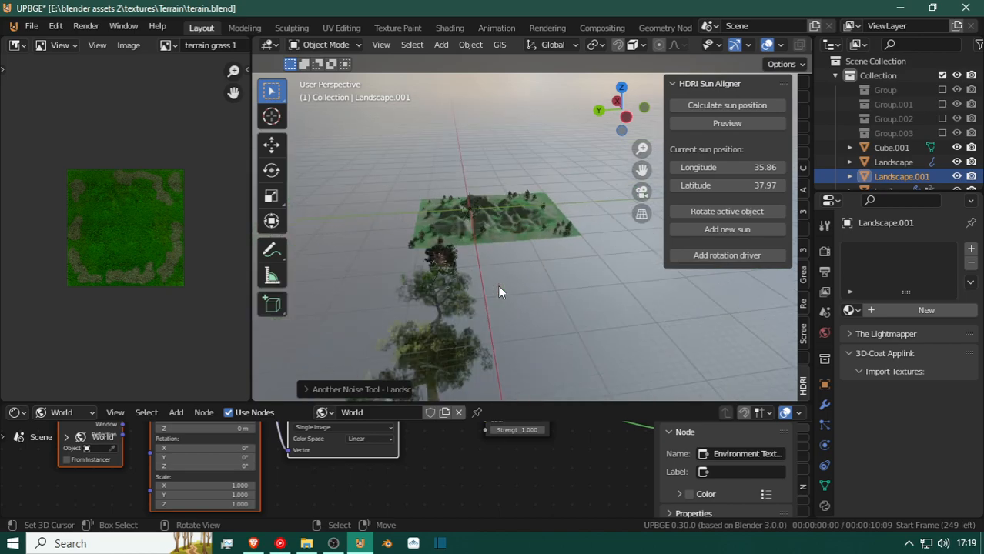
Clear the new landscape's location, reposition it and scale it up to about 3.6 times its size.
{"action": "key", "text": "g"}
{"action": "left_click", "coordinate": [565, 272]}
{"action": "key", "text": "alt+g"}
{"action": "key", "text": "g"}
{"action": "left_click", "coordinate": [528, 204]}
{"action": "scroll", "coordinate": [528, 204], "scroll_direction": "up", "scroll_amount": 5}
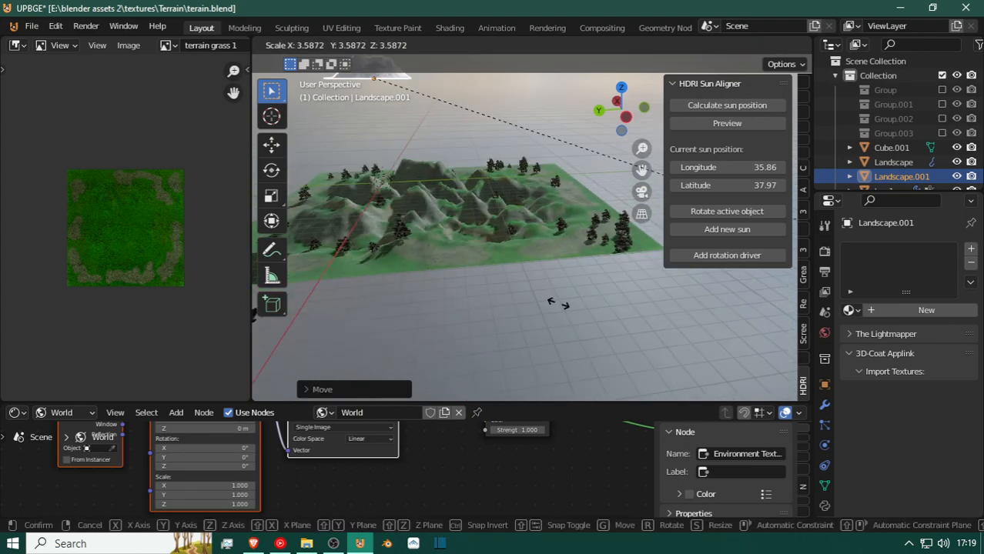
{"action": "left_click", "coordinate": [575, 318]}
Move the enlarged landscape over the front part of the existing terrain, and delete it.
{"action": "key", "text": "g"}
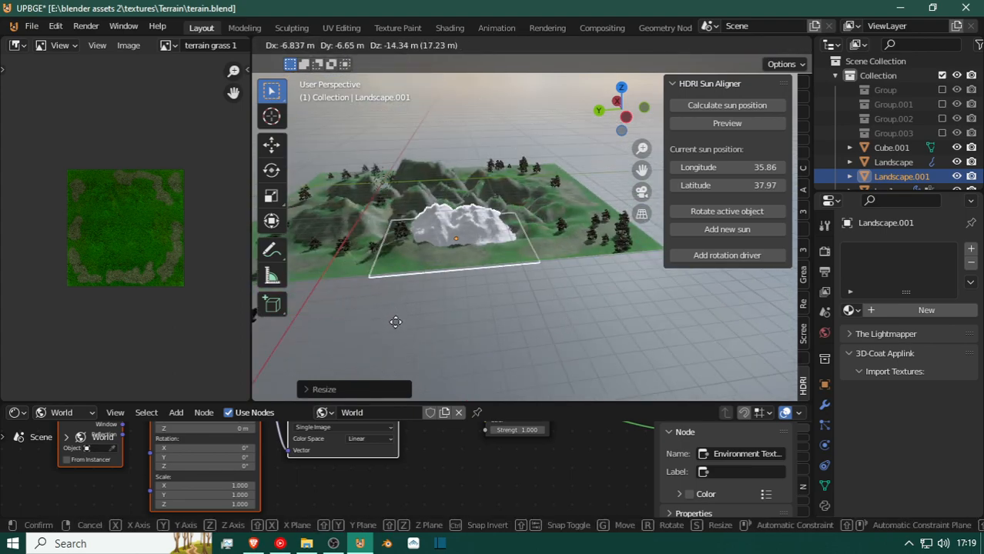
{"action": "left_click", "coordinate": [438, 315]}
{"action": "key", "text": "x"}
{"action": "left_click", "coordinate": [440, 311]}
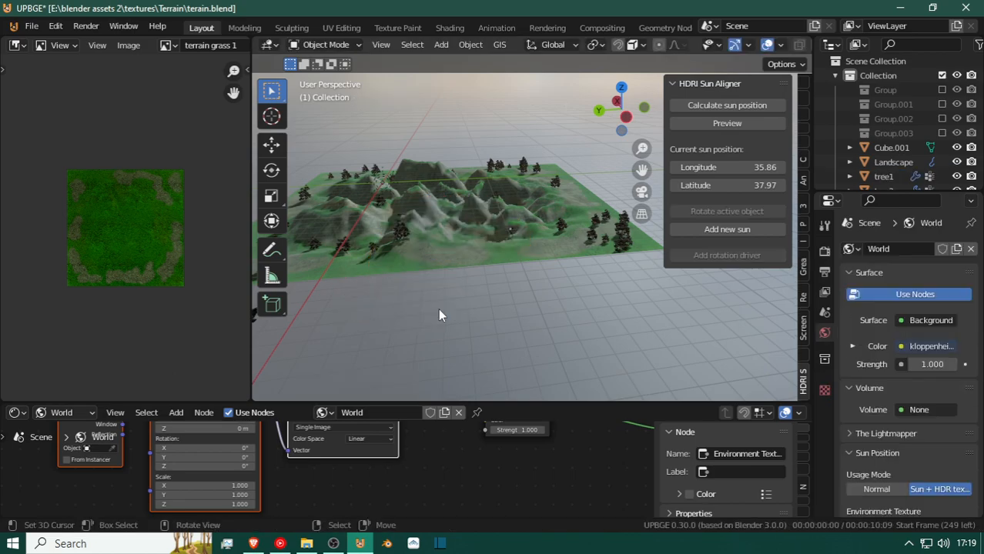
Add a plane at the world origin and scale it up about 21.5 times to extend beyond the terrain.
{"action": "key", "text": "shift+grave"}
{"action": "left_click", "coordinate": [533, 231]}
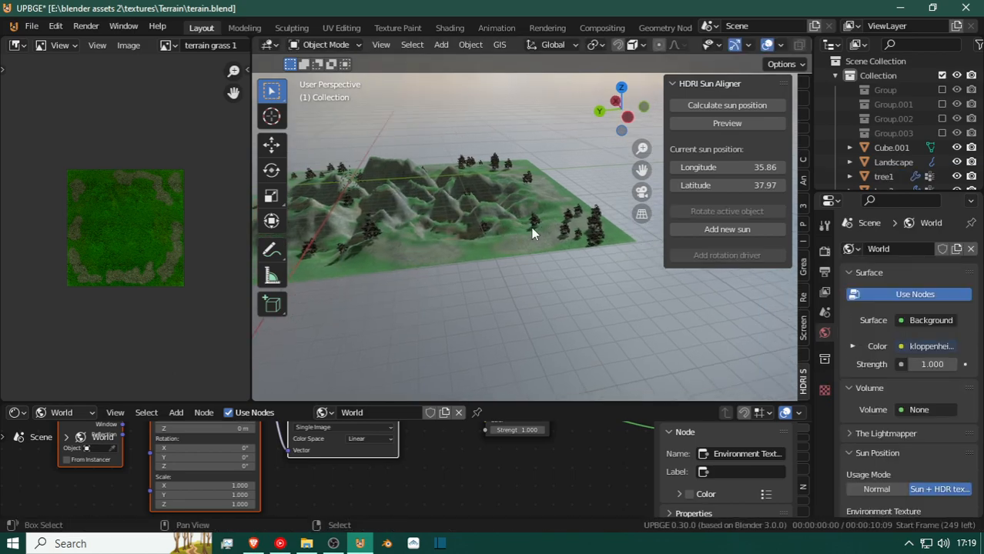
{"action": "key", "text": "shift+a"}
{"action": "mouse_move", "coordinate": [533, 231]}
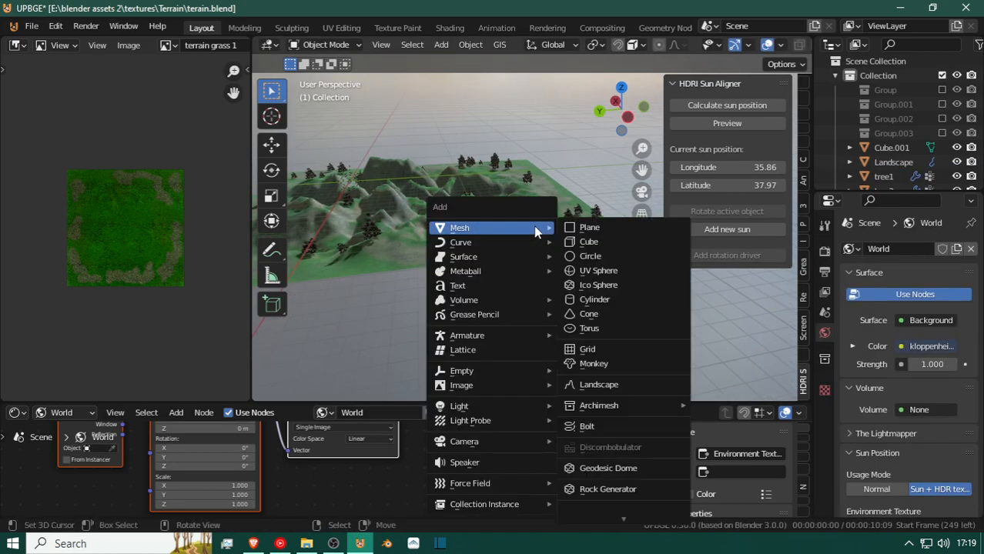
{"action": "left_click", "coordinate": [587, 233]}
{"action": "key", "text": "alt+g"}
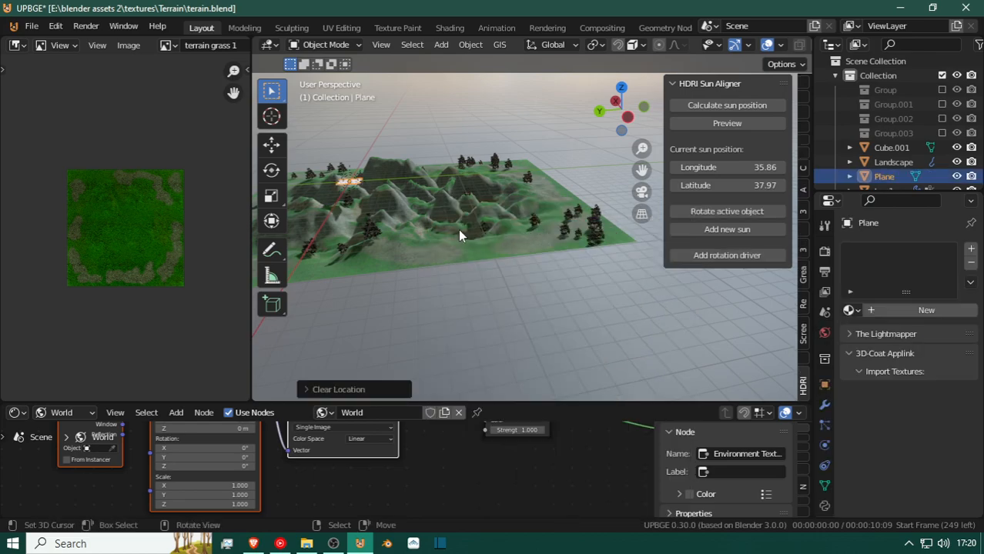
{"action": "key", "text": "s"}
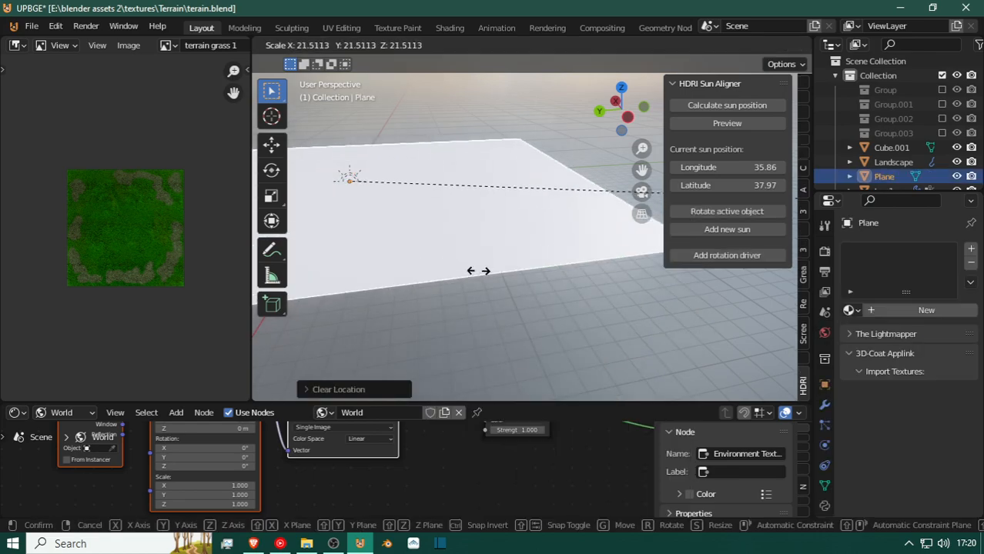
{"action": "left_click", "coordinate": [478, 271]}
Lower the plane about 4.4 m along Z and shift it about 4.7 m in the negative Y direction.
{"action": "key", "text": "g"}
{"action": "key", "text": "z"}
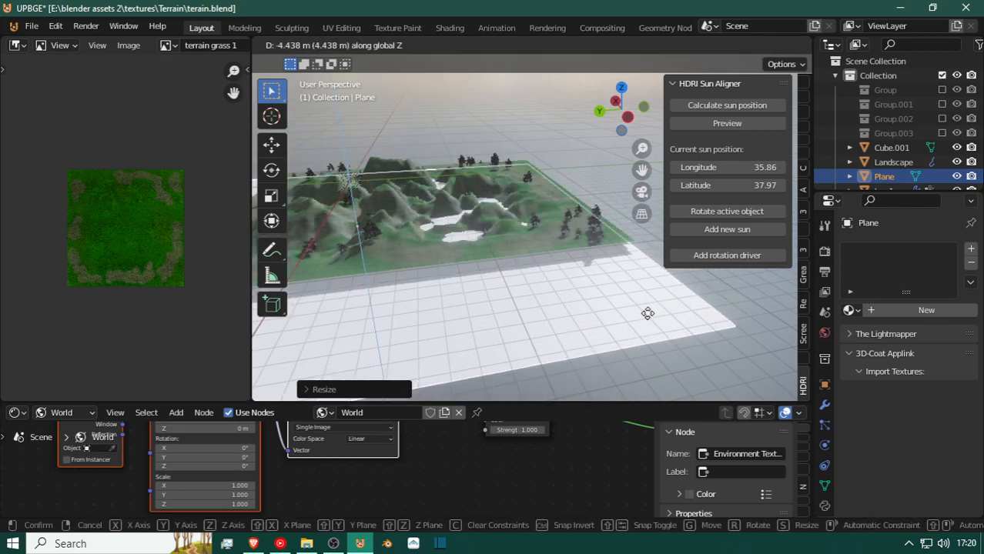
{"action": "left_click", "coordinate": [647, 313]}
{"action": "key", "text": "shift+grave"}
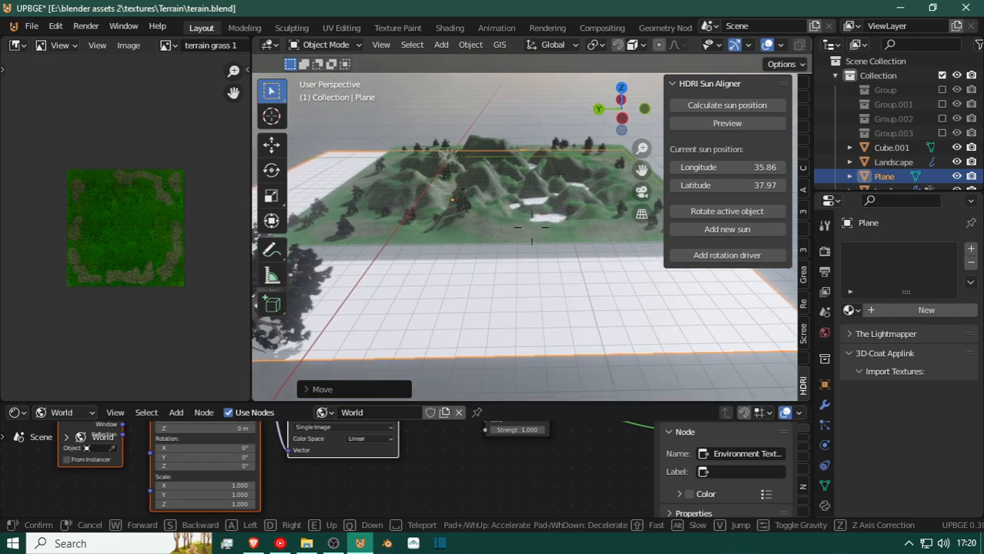
{"action": "left_click", "coordinate": [531, 228]}
{"action": "key", "text": "g"}
{"action": "key", "text": "y"}
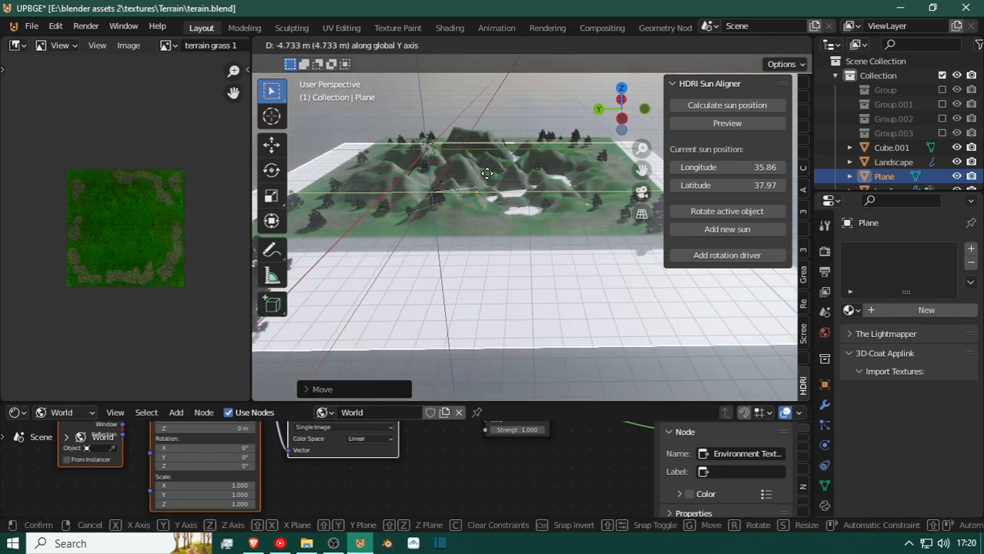
{"action": "left_click", "coordinate": [497, 169]}
Clear the locations of the terrain and the plane, and lower the plane along Z to fill only the terrain's low areas.
{"action": "left_click", "coordinate": [515, 159]}
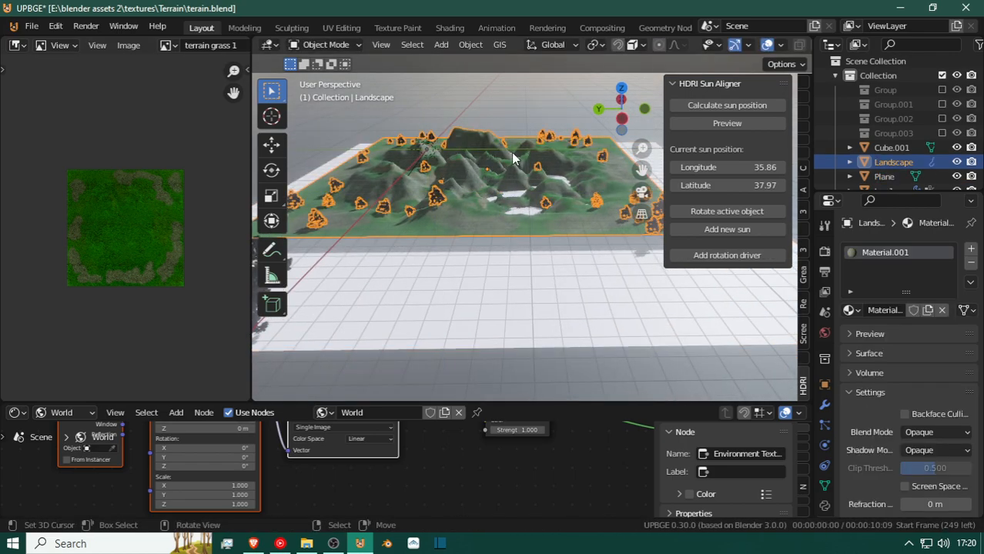
{"action": "key", "text": "alt+g"}
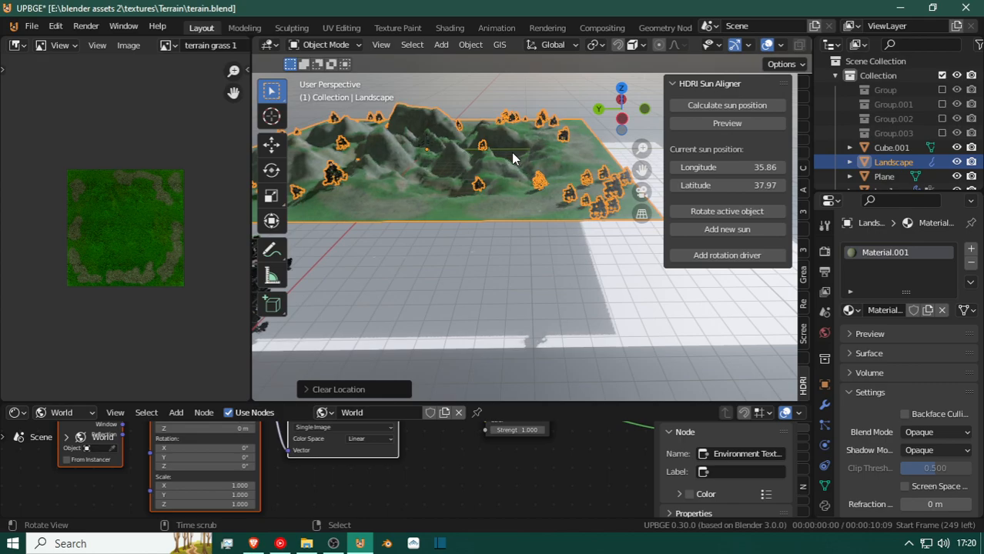
{"action": "left_click", "coordinate": [494, 248]}
{"action": "key", "text": "alt+g"}
{"action": "key", "text": "g"}
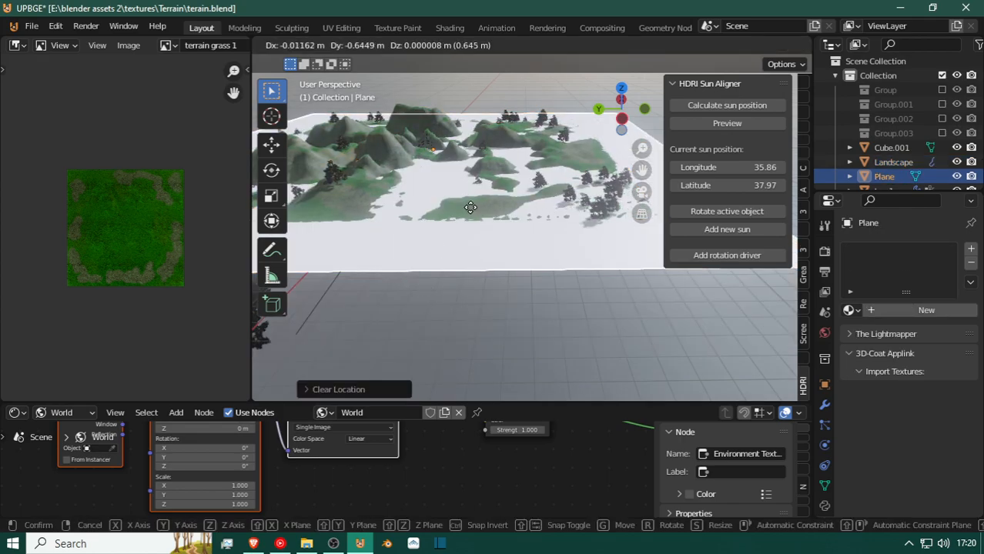
{"action": "key", "text": "z"}
{"action": "left_click", "coordinate": [472, 201]}
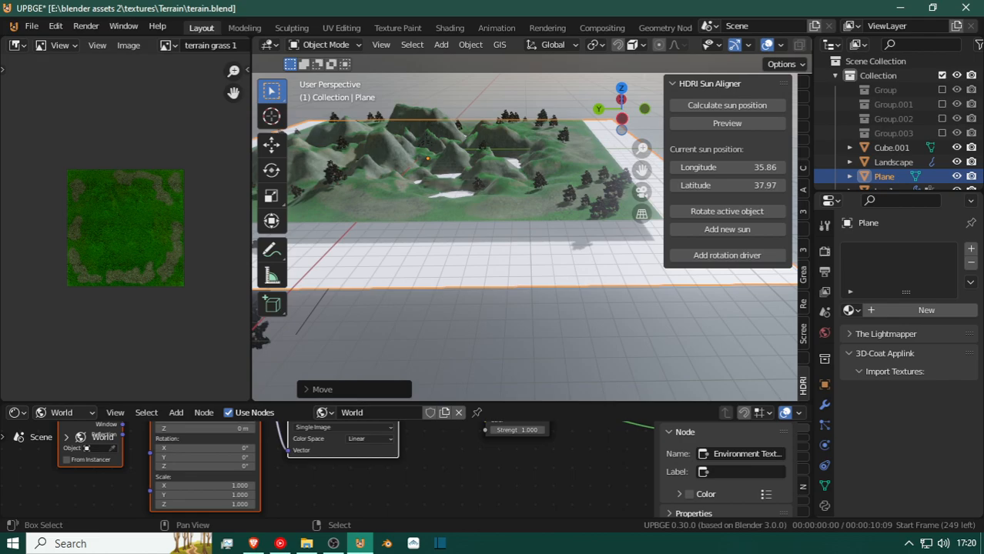
Fine-tune the plane's height along Z at the narrow valley between the rocky slope and the shaded mound.
{"action": "key", "text": "shift+grave"}
{"action": "key", "text": "w"}
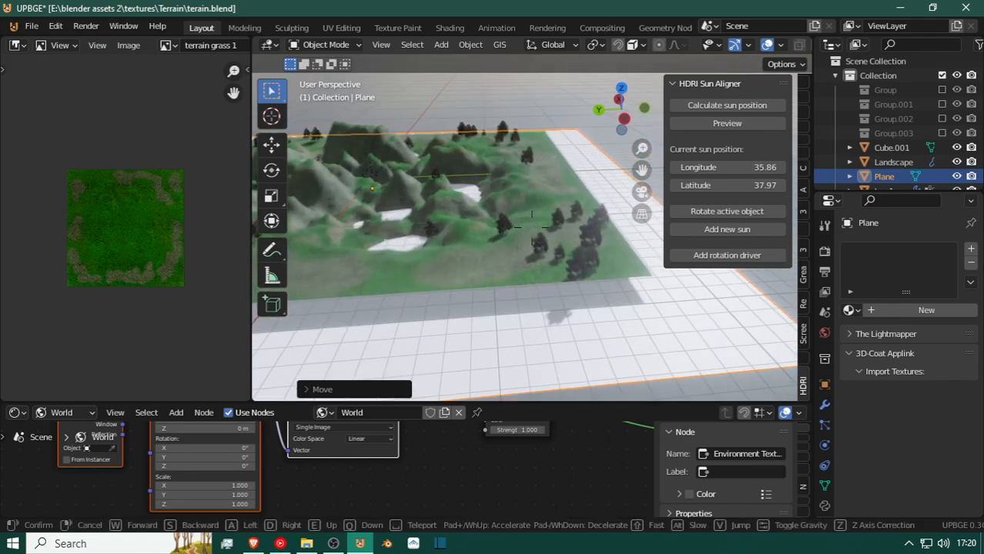
{"action": "key", "text": "w"}
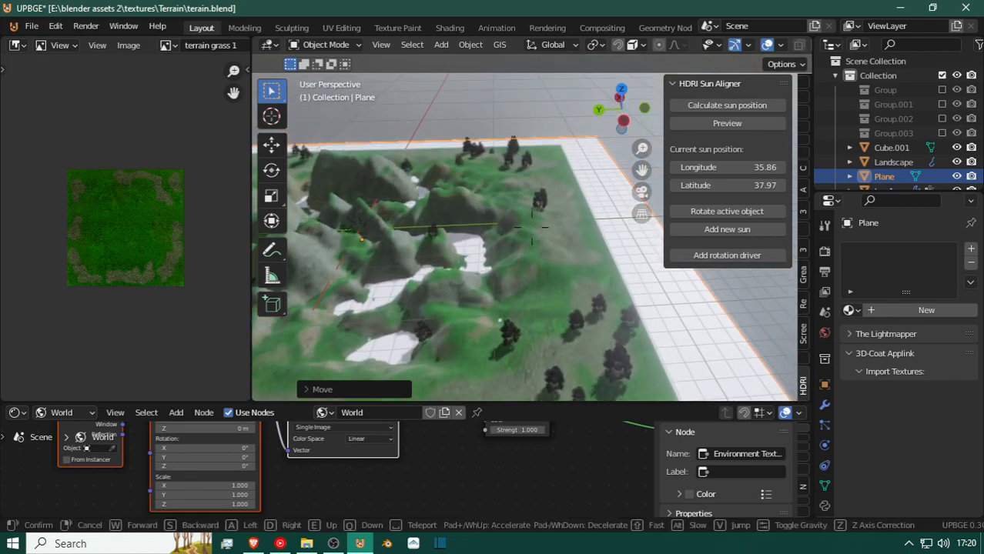
{"action": "key", "text": "w"}
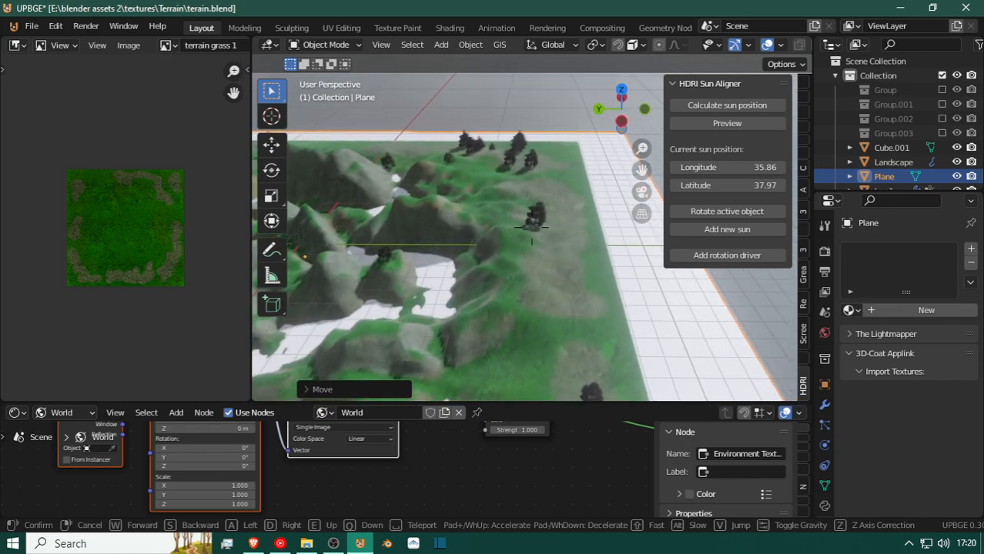
{"action": "key", "text": "w"}
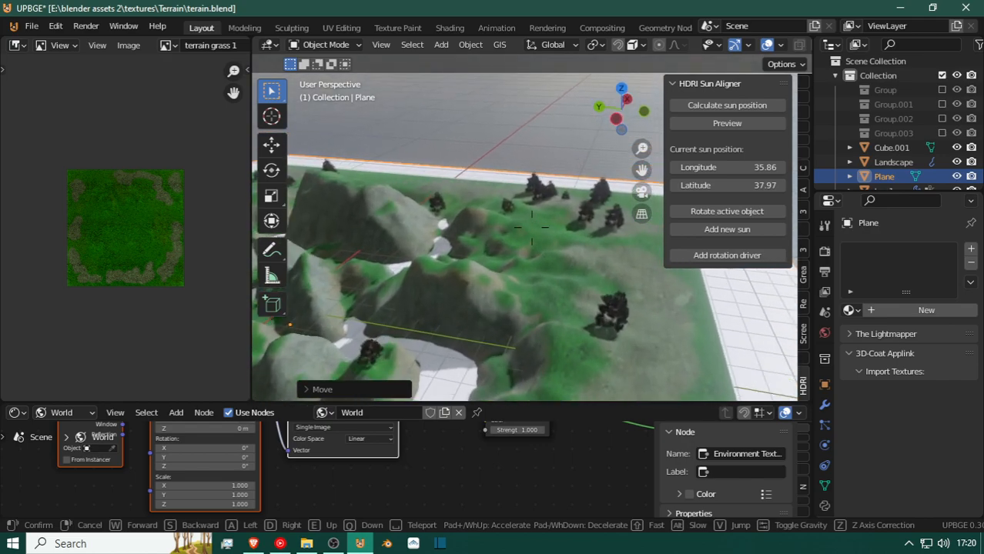
{"action": "key", "text": "w"}
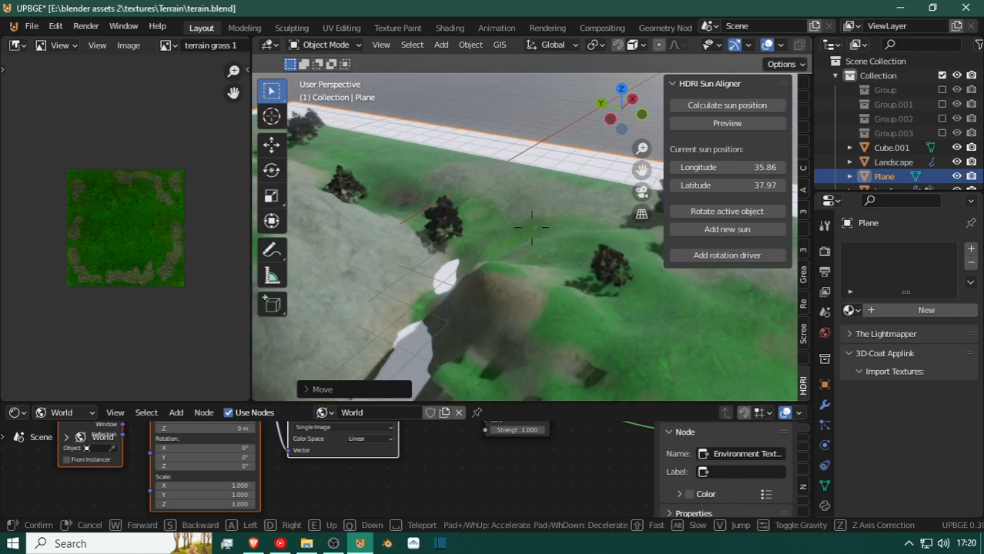
{"action": "left_click", "coordinate": [531, 227]}
{"action": "key", "text": "g"}
{"action": "key", "text": "z"}
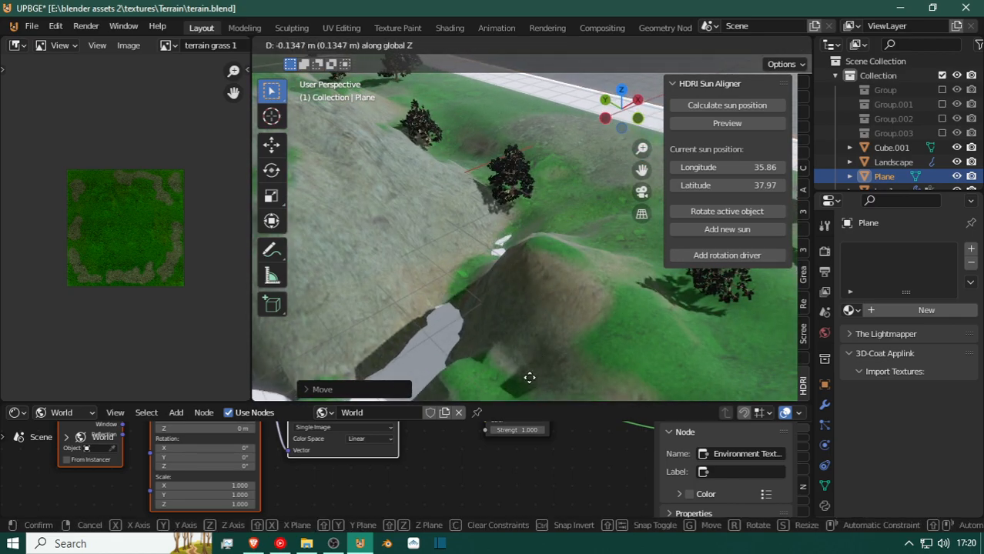
{"action": "left_click", "coordinate": [442, 245]}
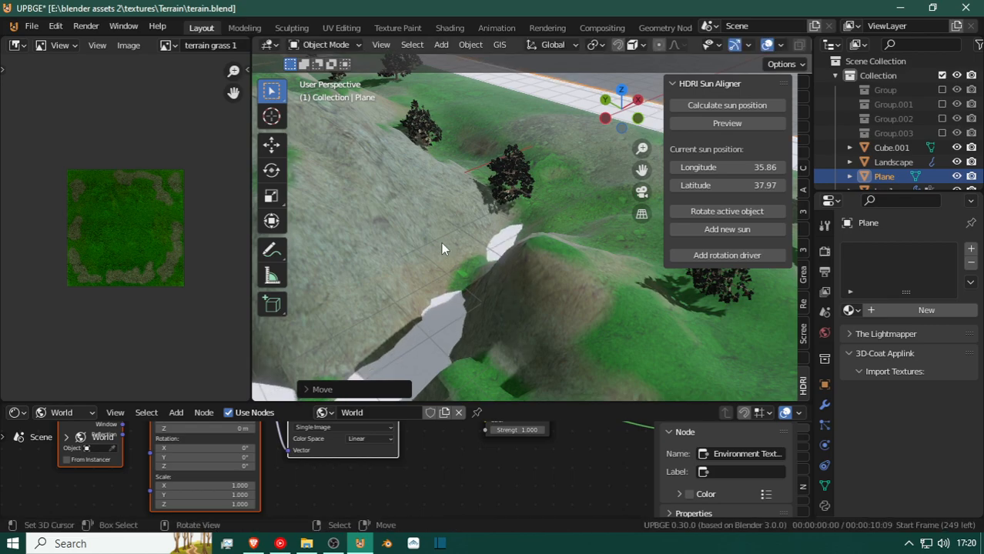
Inspect where raised terrain interrupts the white plane along the narrow valley floor.
{"action": "left_click", "coordinate": [440, 241]}
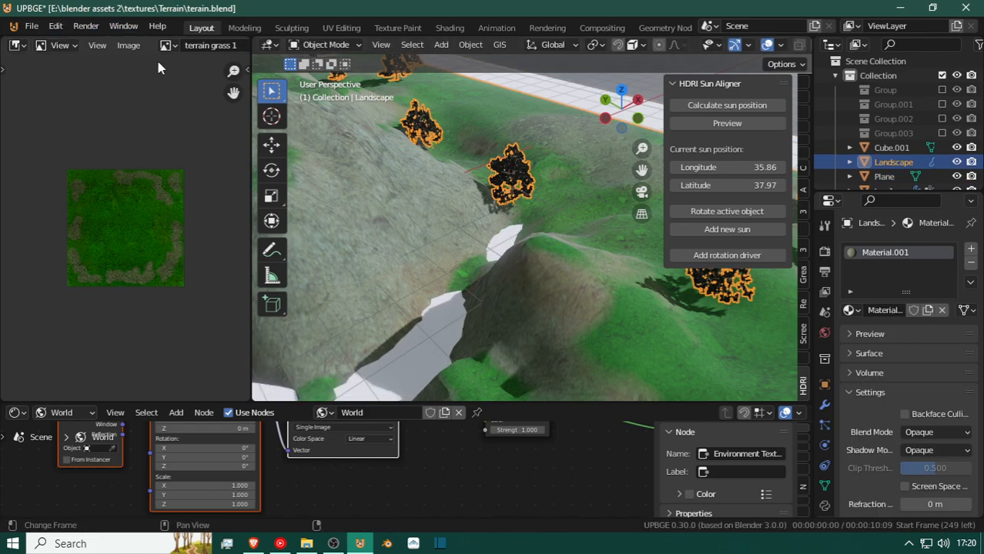
{"action": "key", "text": "shift+grave"}
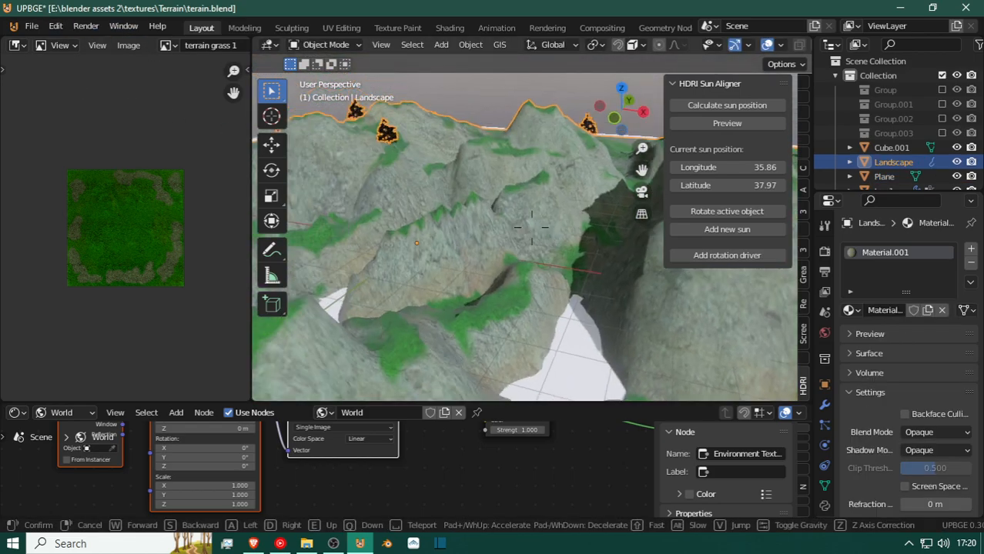
{"action": "key", "text": "s"}
{"action": "key", "text": "w"}
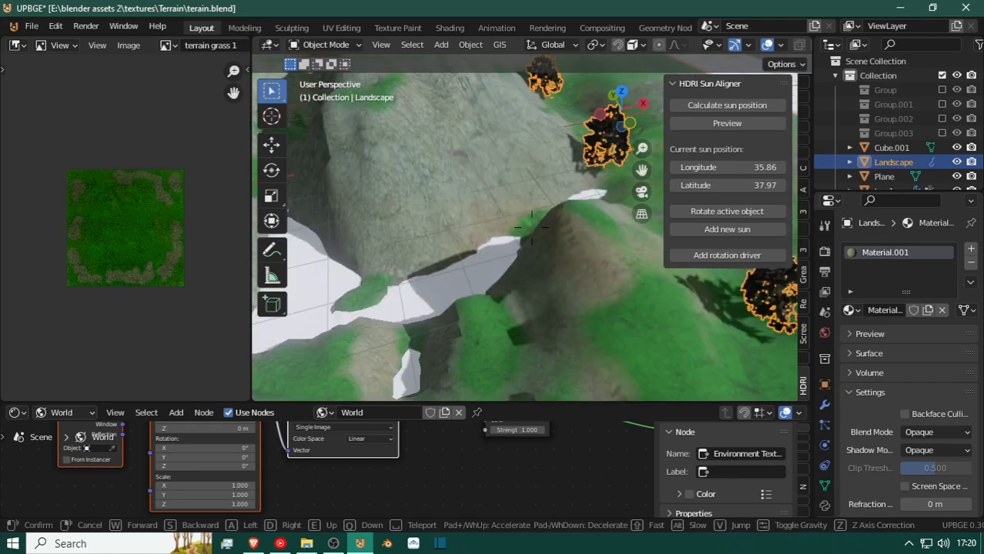
{"action": "key", "text": "d"}
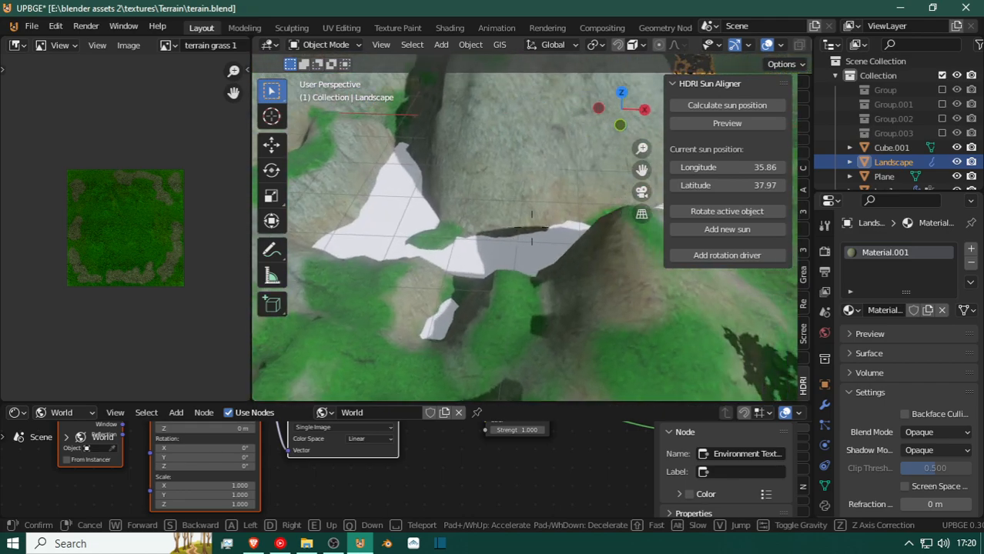
{"action": "key", "text": "w"}
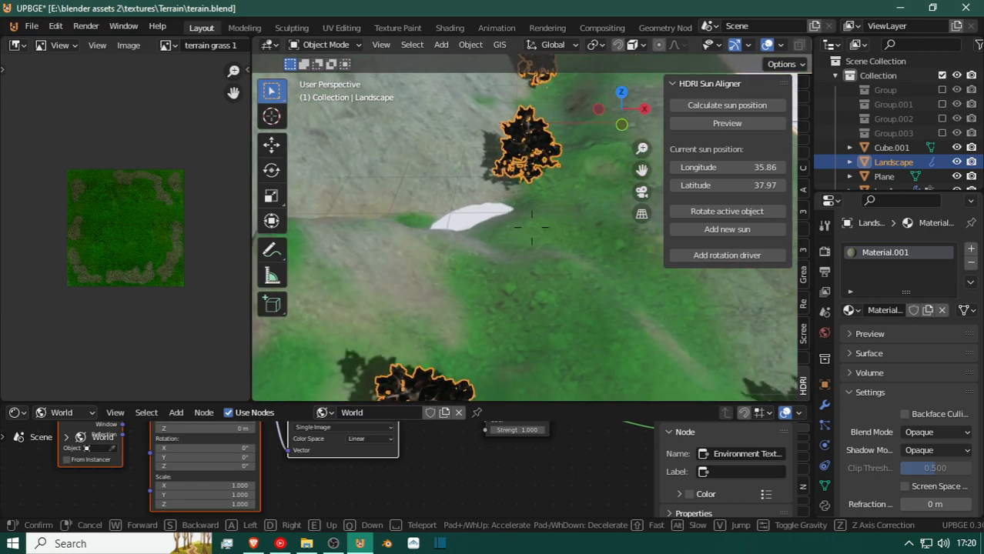
{"action": "key", "text": "w"}
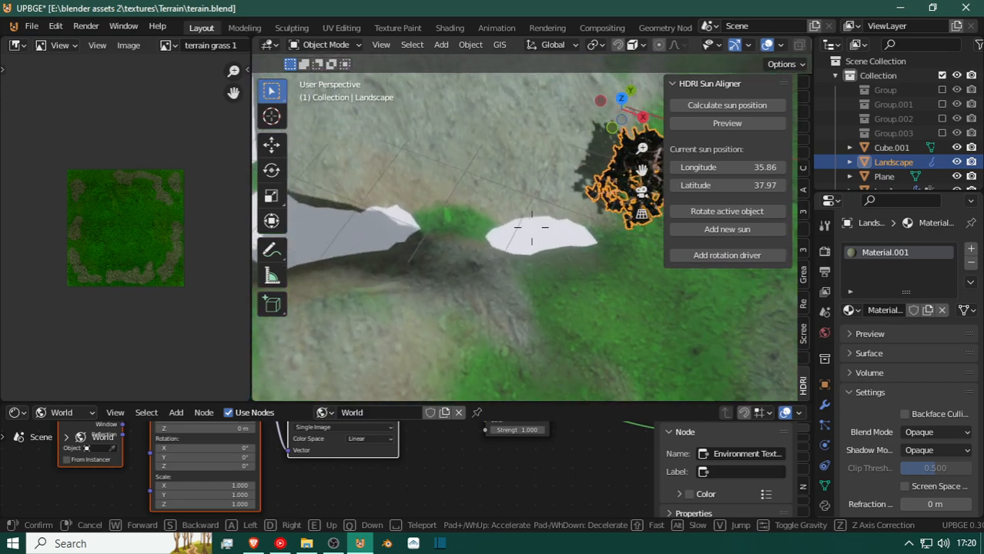
{"action": "left_click", "coordinate": [663, 198]}
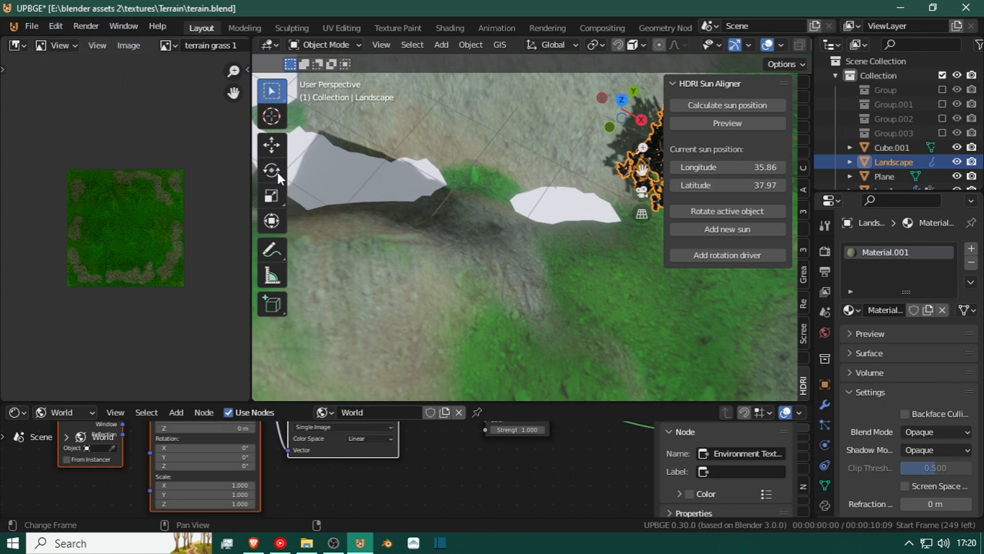
Select the plane and join the image editor area into the 3D viewport to widen it.
{"action": "left_click", "coordinate": [513, 124]}
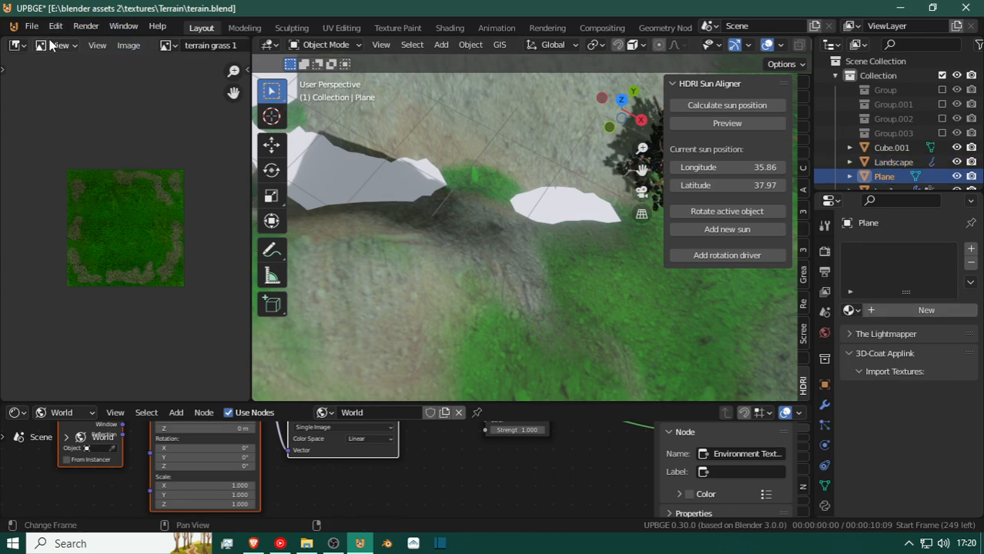
{"action": "right_click", "coordinate": [248, 70]}
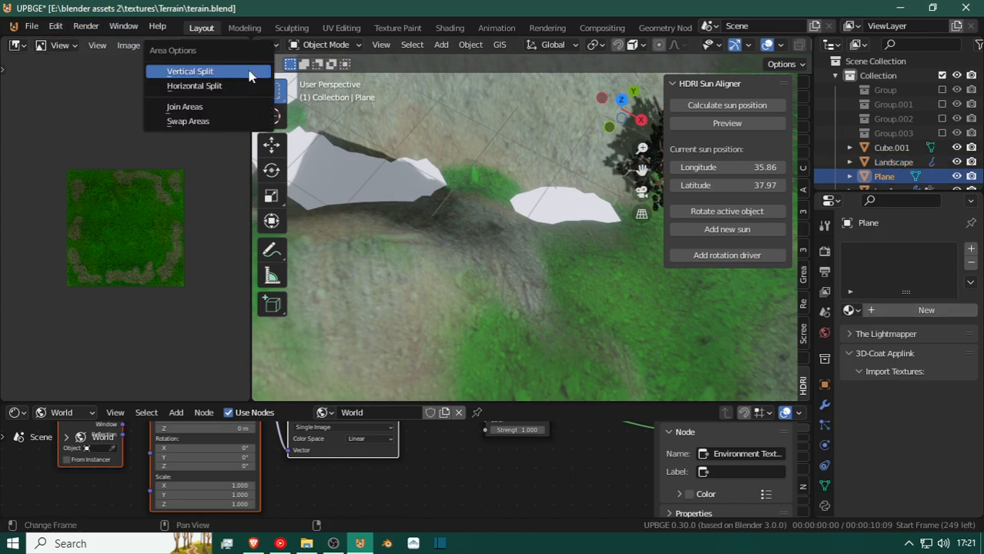
{"action": "left_click", "coordinate": [241, 107]}
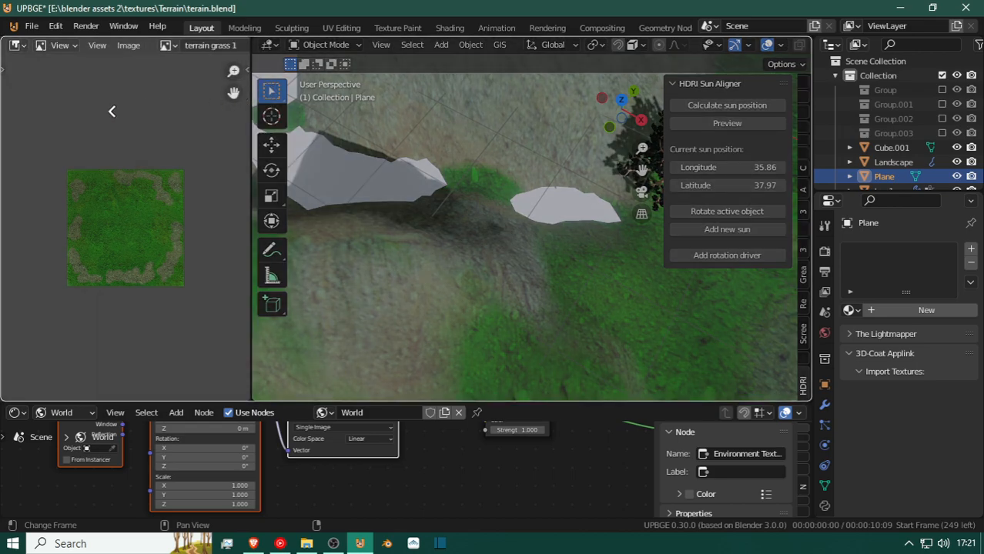
{"action": "left_click", "coordinate": [110, 111]}
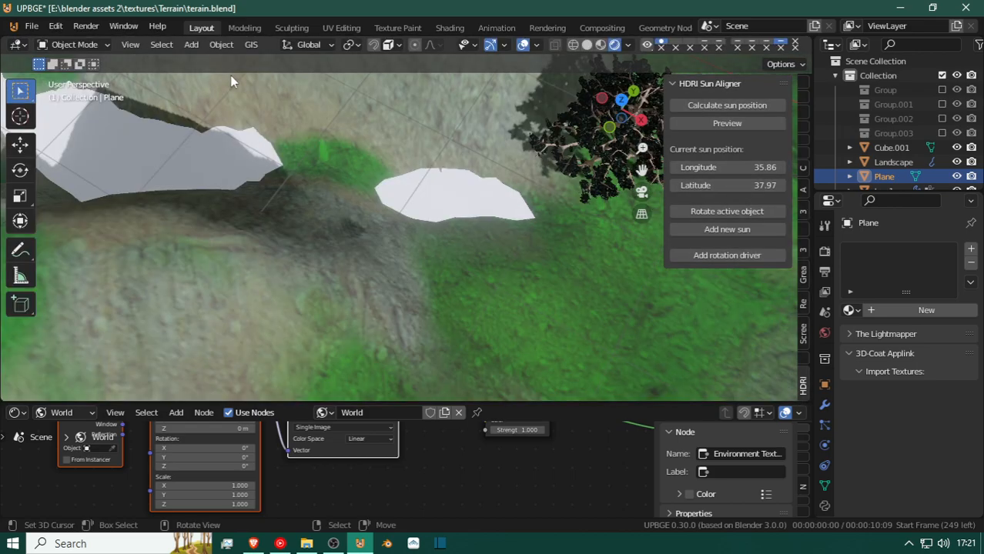
Enter Sculpt Mode on the plane and reduce the Draw brush radius to 52 px.
{"action": "left_click", "coordinate": [87, 46]}
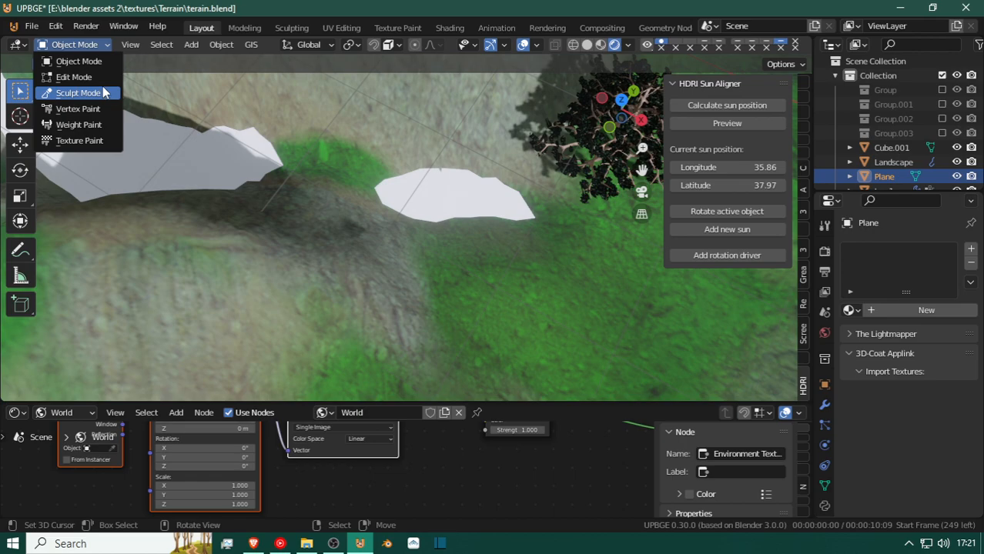
{"action": "left_click", "coordinate": [78, 93]}
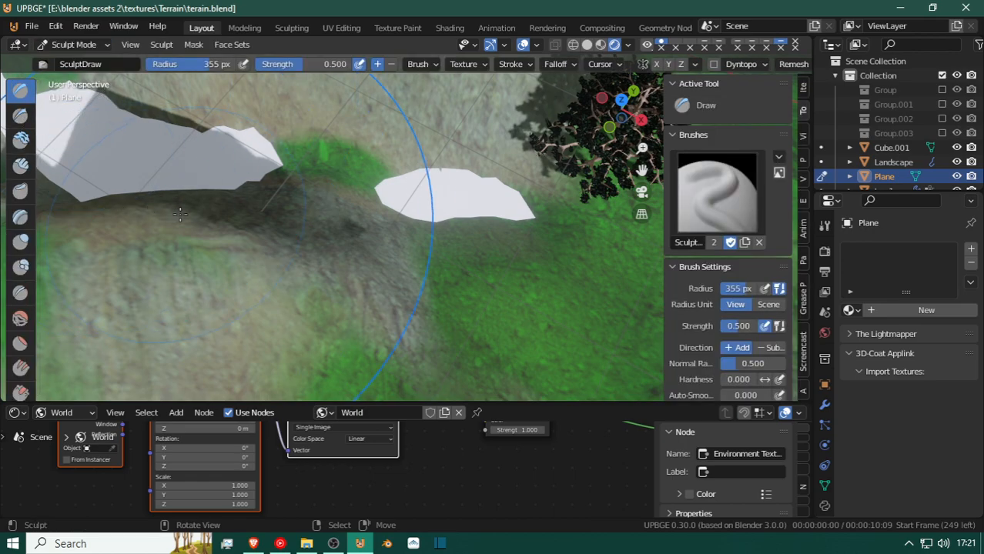
{"action": "key", "text": "f"}
{"action": "left_click", "coordinate": [117, 143]}
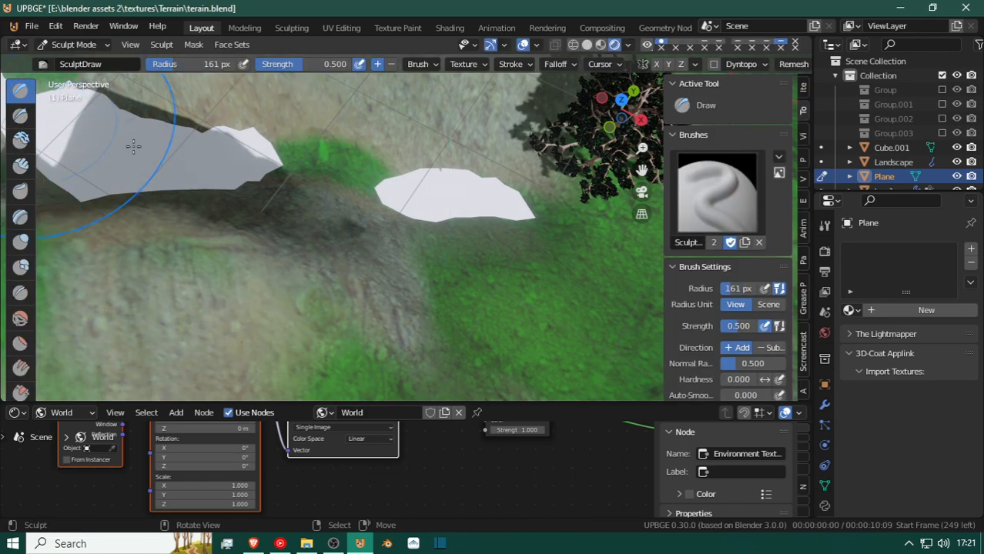
{"action": "key", "text": "f"}
{"action": "left_click", "coordinate": [154, 191]}
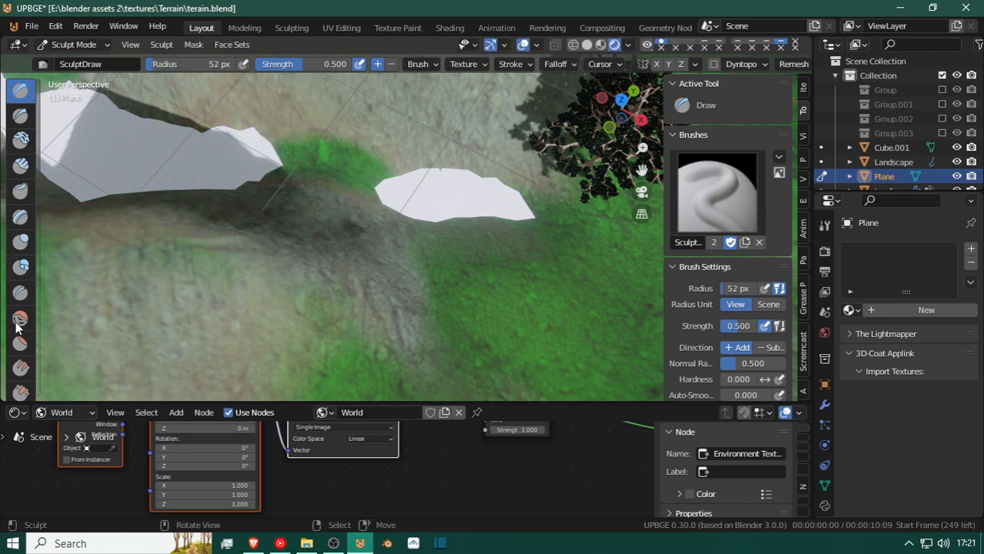
Choose the Inflate brush and try sculpting across the grassy gap between the two white patches.
{"action": "left_click", "coordinate": [22, 253]}
{"action": "left_click_drag", "start_coordinate": [324, 193], "coordinate": [371, 176]}
{"action": "left_click_drag", "start_coordinate": [271, 164], "coordinate": [276, 167]}
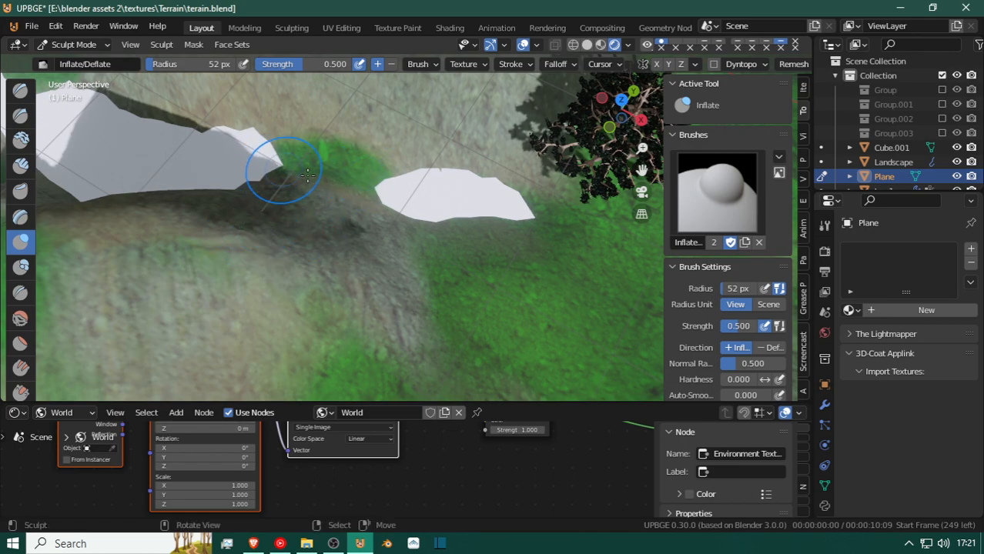
{"action": "left_click_drag", "start_coordinate": [400, 206], "coordinate": [350, 189]}
{"action": "mouse_move", "coordinate": [295, 162]}
{"action": "left_mouse_down"}
{"action": "mouse_move", "coordinate": [286, 177]}
{"action": "mouse_move", "coordinate": [315, 173]}
{"action": "mouse_move", "coordinate": [324, 194]}
{"action": "mouse_move", "coordinate": [288, 165]}
{"action": "left_mouse_up"}
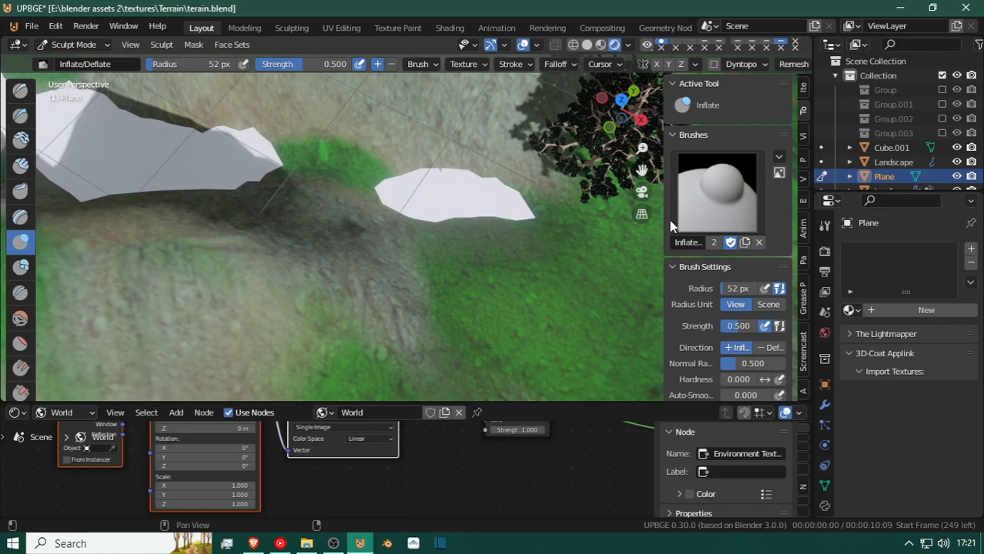
Review the Inflate brush settings and the sculpt symmetry options.
{"action": "scroll", "coordinate": [758, 323], "scroll_direction": "down", "scroll_amount": 6}
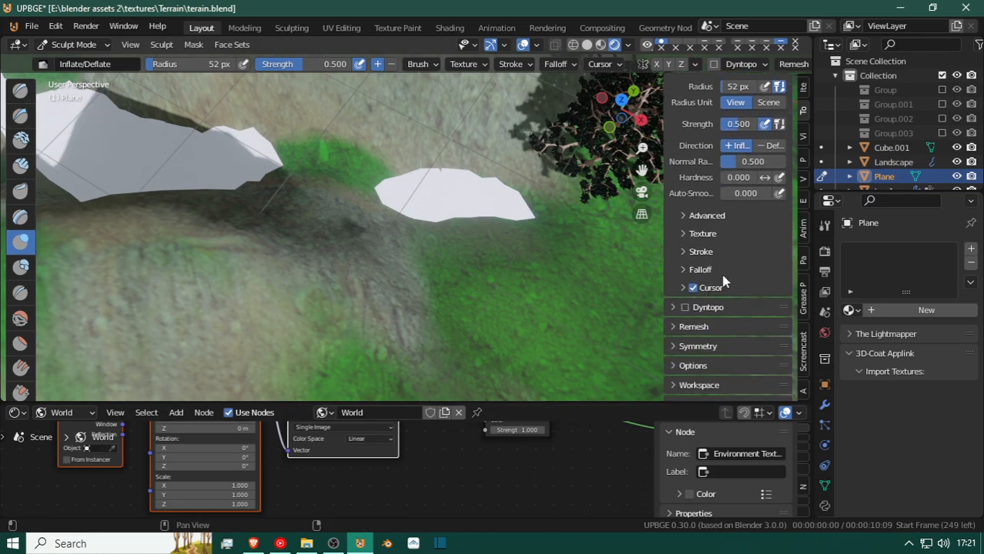
{"action": "scroll", "coordinate": [724, 271], "scroll_direction": "down", "scroll_amount": 5}
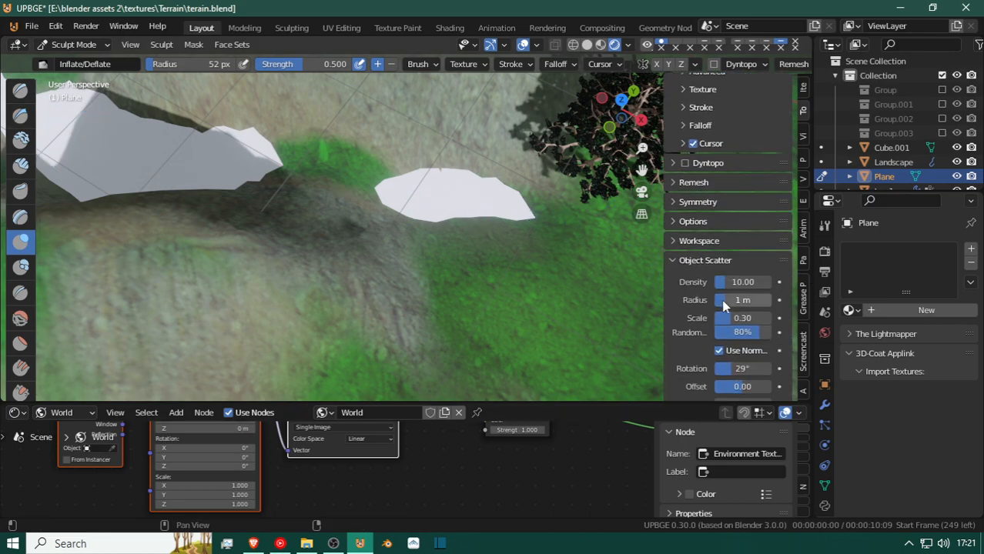
{"action": "left_click", "coordinate": [693, 203]}
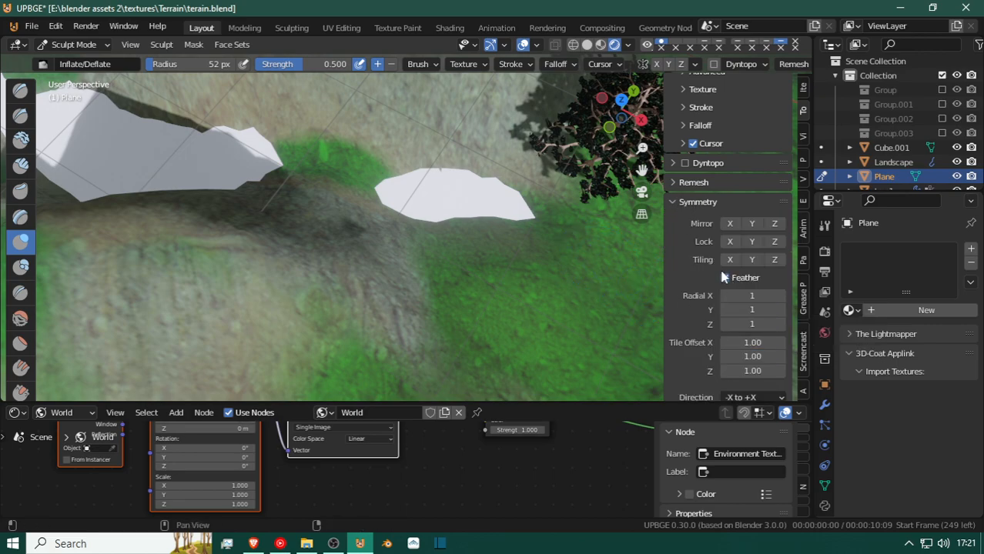
{"action": "scroll", "coordinate": [305, 191], "scroll_direction": "down", "scroll_amount": 15}
{"action": "scroll", "coordinate": [306, 189], "scroll_direction": "up", "scroll_amount": 10}
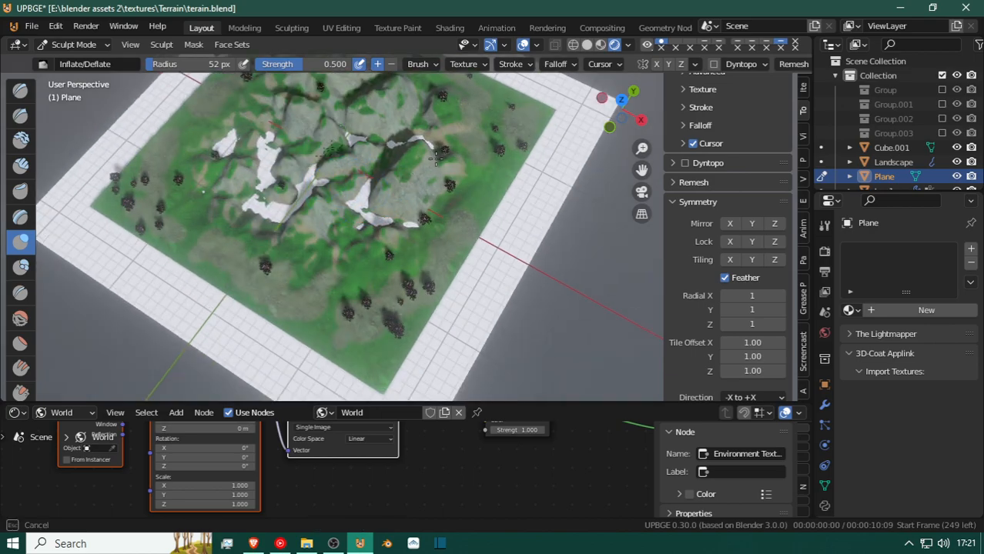
Try the Inflate brush again on the end of the white valley patch, and check the plane in Edit Mode.
{"action": "mouse_move", "coordinate": [414, 158]}
{"action": "left_mouse_down"}
{"action": "mouse_move", "coordinate": [395, 157]}
{"action": "mouse_move", "coordinate": [402, 160]}
{"action": "left_mouse_up"}
{"action": "scroll", "coordinate": [397, 157], "scroll_direction": "up", "scroll_amount": 5}
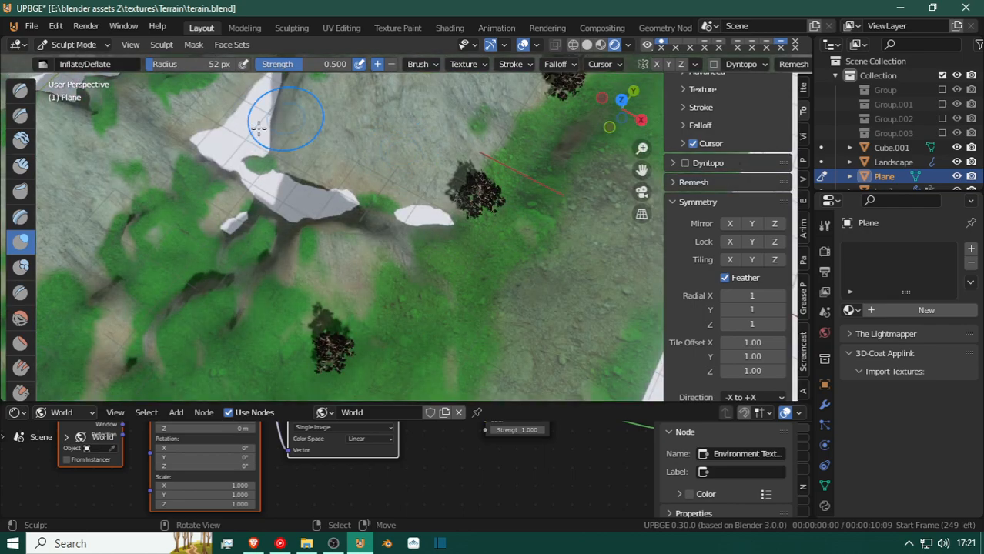
{"action": "mouse_move", "coordinate": [335, 196]}
{"action": "left_mouse_down"}
{"action": "mouse_move", "coordinate": [357, 200]}
{"action": "mouse_move", "coordinate": [330, 187]}
{"action": "left_mouse_up"}
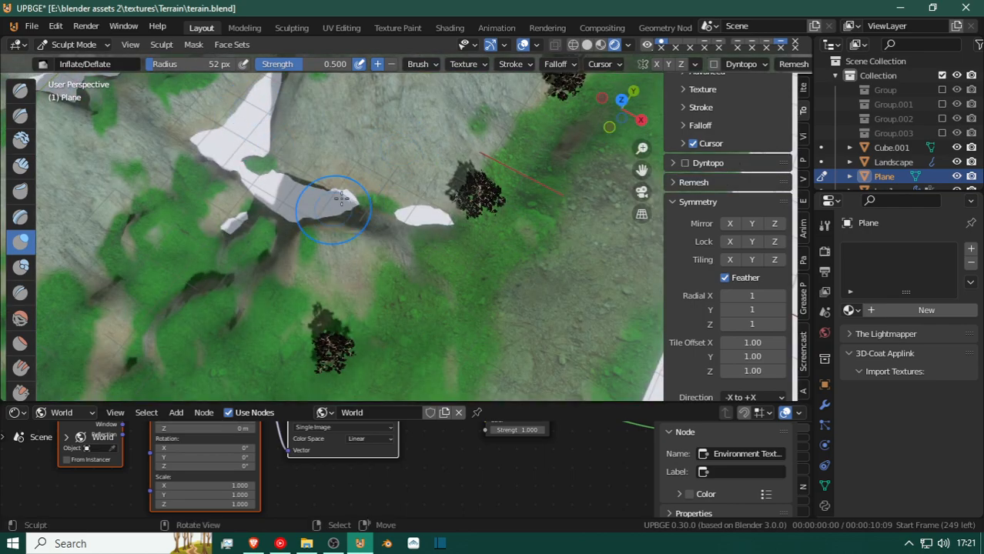
{"action": "key", "text": "Tab"}
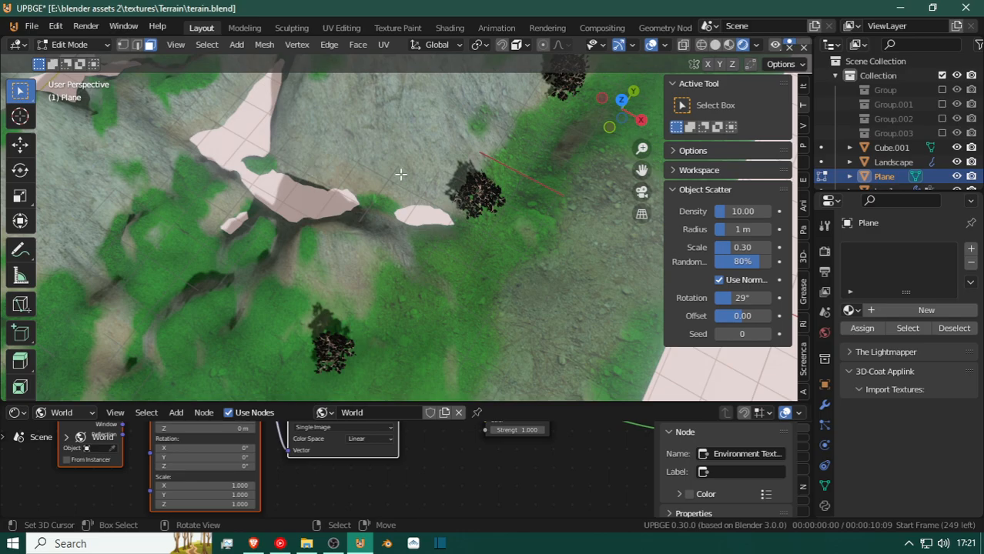
{"action": "key", "text": "Tab"}
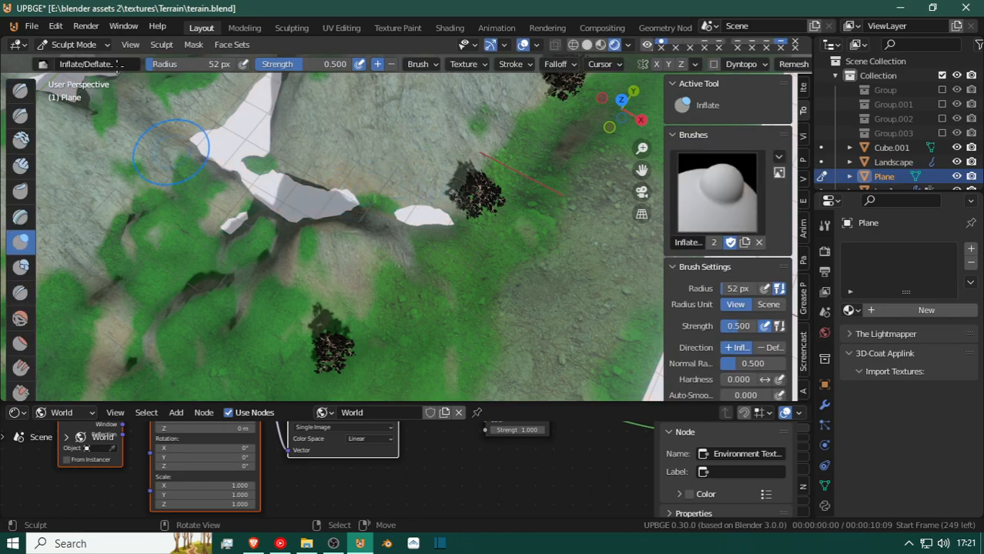
Return the plane to Object Mode, select the Landscape terrain and enter Sculpt Mode on it.
{"action": "left_click", "coordinate": [63, 45]}
{"action": "left_click", "coordinate": [76, 60]}
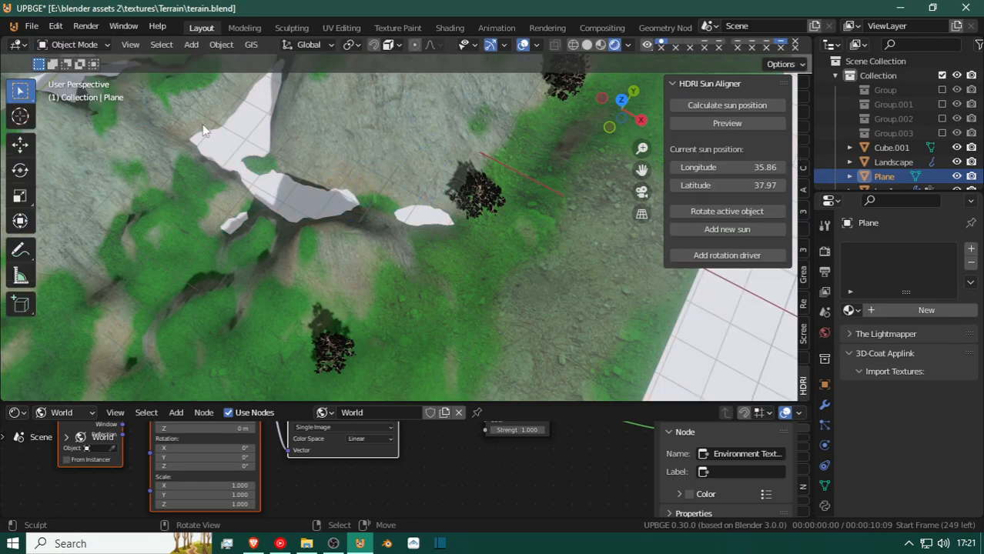
{"action": "left_click", "coordinate": [378, 168]}
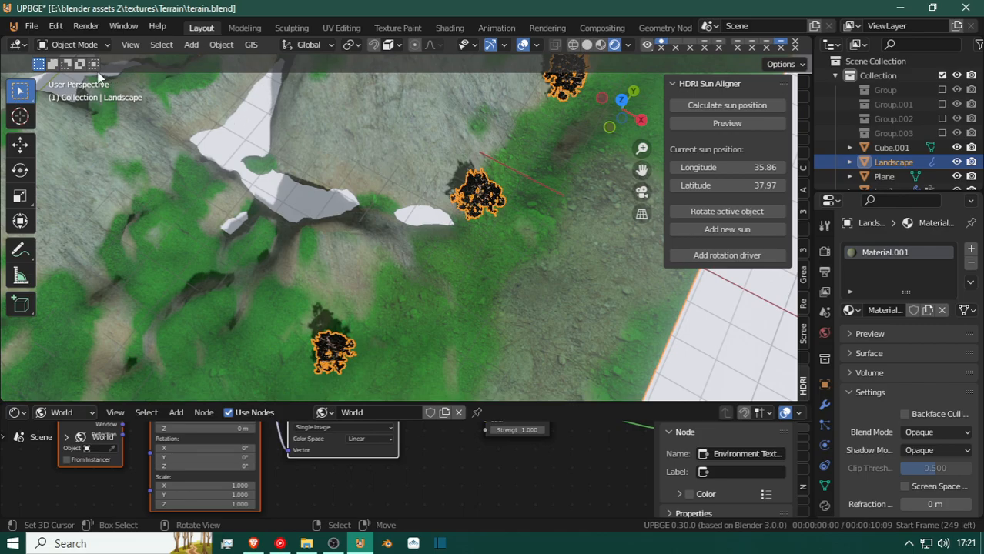
{"action": "left_click", "coordinate": [86, 48]}
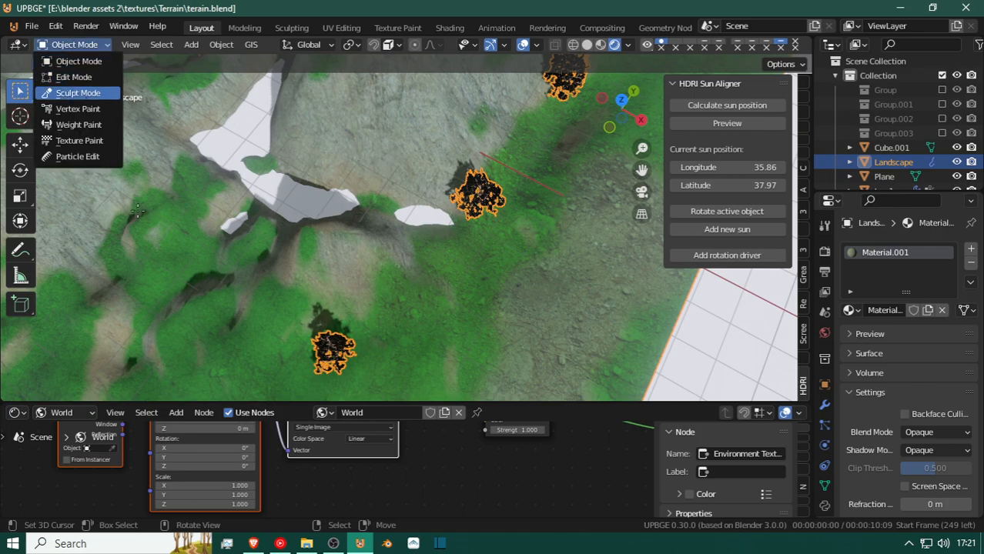
Inflate the terrain across the gap between the two white patches, raising the brush strength to 0.779.
{"action": "mouse_move", "coordinate": [373, 199]}
{"action": "left_mouse_down"}
{"action": "mouse_move", "coordinate": [375, 210]}
{"action": "mouse_move", "coordinate": [363, 207]}
{"action": "mouse_move", "coordinate": [383, 213]}
{"action": "mouse_move", "coordinate": [357, 209]}
{"action": "mouse_move", "coordinate": [393, 215]}
{"action": "left_mouse_up"}
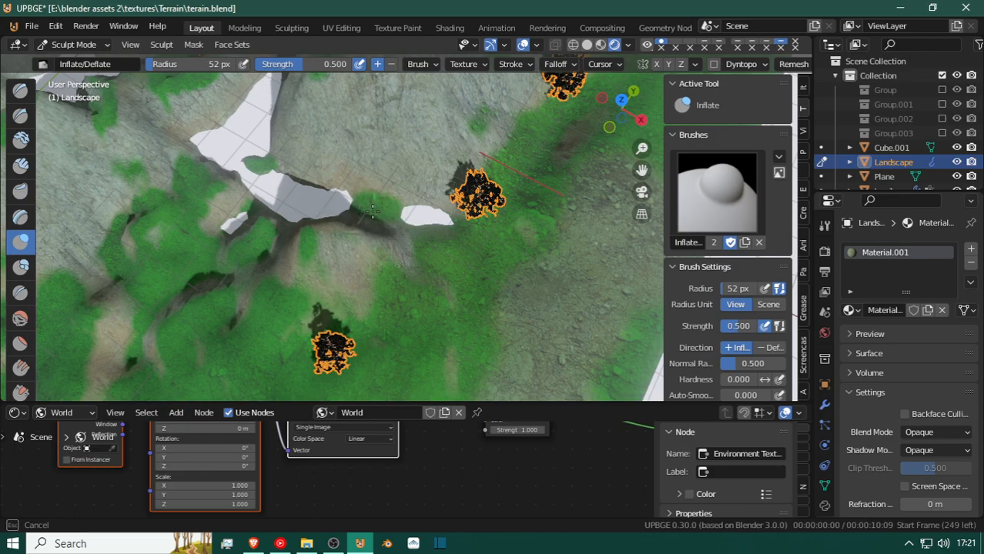
{"action": "left_click_drag", "start_coordinate": [373, 210], "coordinate": [346, 204]}
{"action": "left_click_drag", "start_coordinate": [328, 64], "coordinate": [329, 65]}
{"action": "left_click_drag", "start_coordinate": [355, 208], "coordinate": [358, 211]}
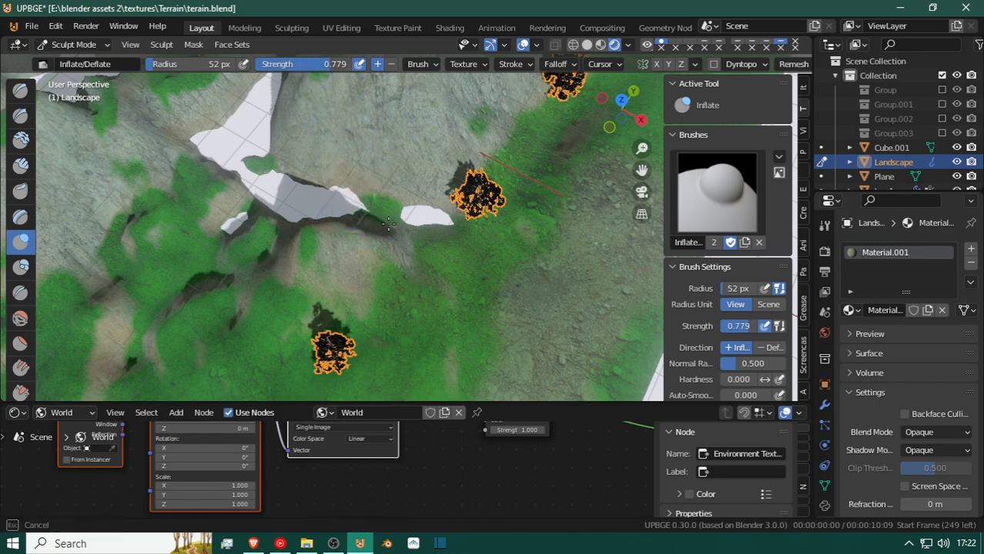
{"action": "mouse_move", "coordinate": [367, 206]}
{"action": "left_mouse_down"}
{"action": "mouse_move", "coordinate": [384, 202]}
{"action": "mouse_move", "coordinate": [351, 202]}
{"action": "left_mouse_up"}
Inflate the terrain along the edge of the isolated white patch beside the tree, on the far side of the mountains.
{"action": "left_click_drag", "start_coordinate": [259, 169], "coordinate": [259, 171], "text": "shift"}
{"action": "middle_click_drag", "start_coordinate": [284, 202], "coordinate": [307, 235], "text": "shift"}
{"action": "mouse_move", "coordinate": [202, 213]}
{"action": "middle_mouse_down", "text": "shift"}
{"action": "mouse_move", "coordinate": [228, 231]}
{"action": "mouse_move", "coordinate": [343, 210]}
{"action": "middle_mouse_up", "text": "shift"}
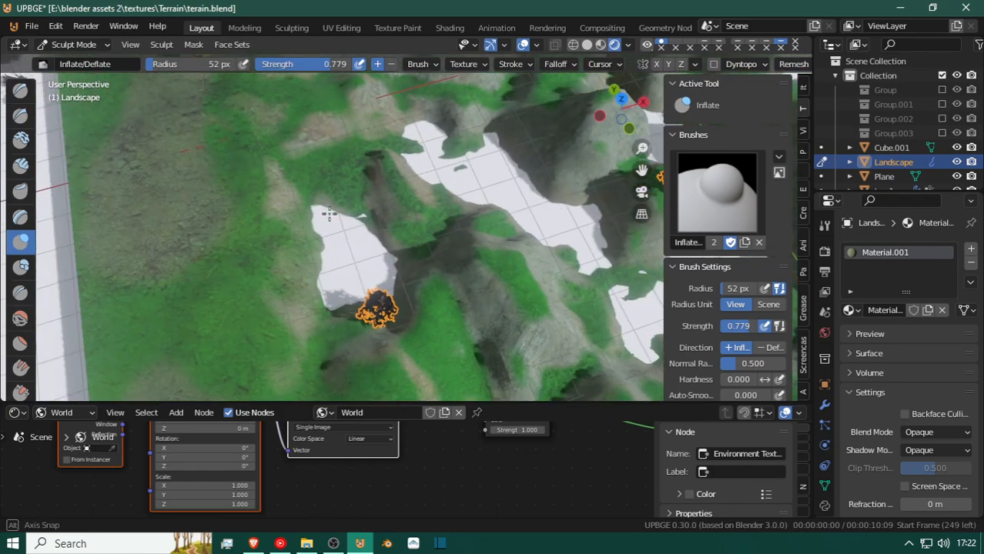
{"action": "middle_click_drag", "start_coordinate": [528, 220], "coordinate": [400, 156], "text": "shift"}
{"action": "middle_click_drag", "start_coordinate": [464, 116], "coordinate": [556, 260], "text": "shift"}
{"action": "scroll", "coordinate": [516, 269], "scroll_direction": "up", "scroll_amount": 10}
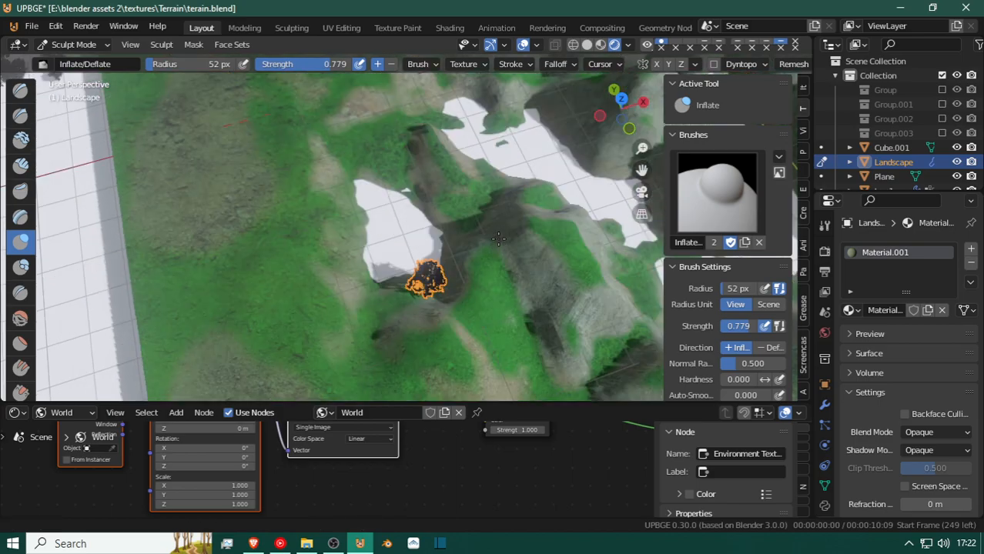
{"action": "scroll", "coordinate": [484, 248], "scroll_direction": "down", "scroll_amount": 3}
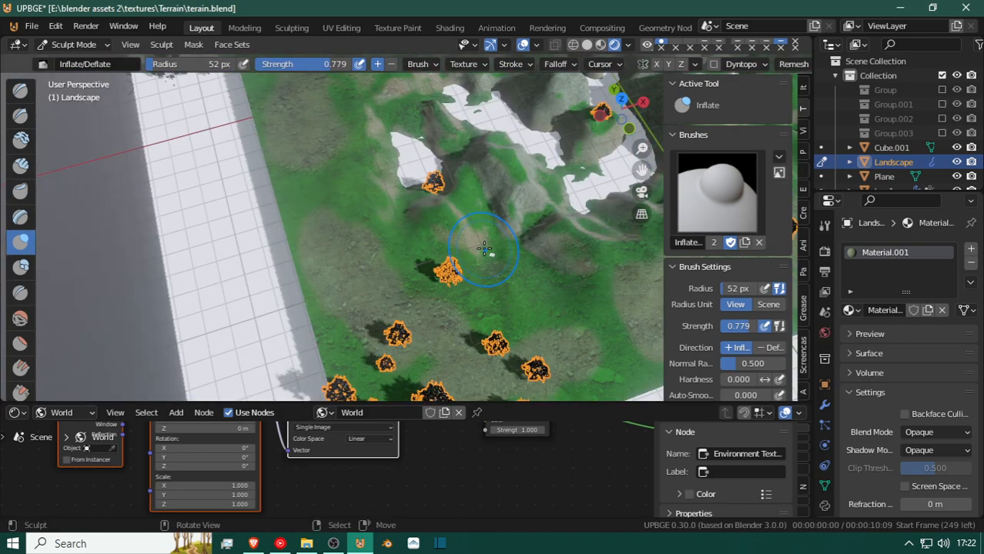
{"action": "scroll", "coordinate": [481, 250], "scroll_direction": "up", "scroll_amount": 2}
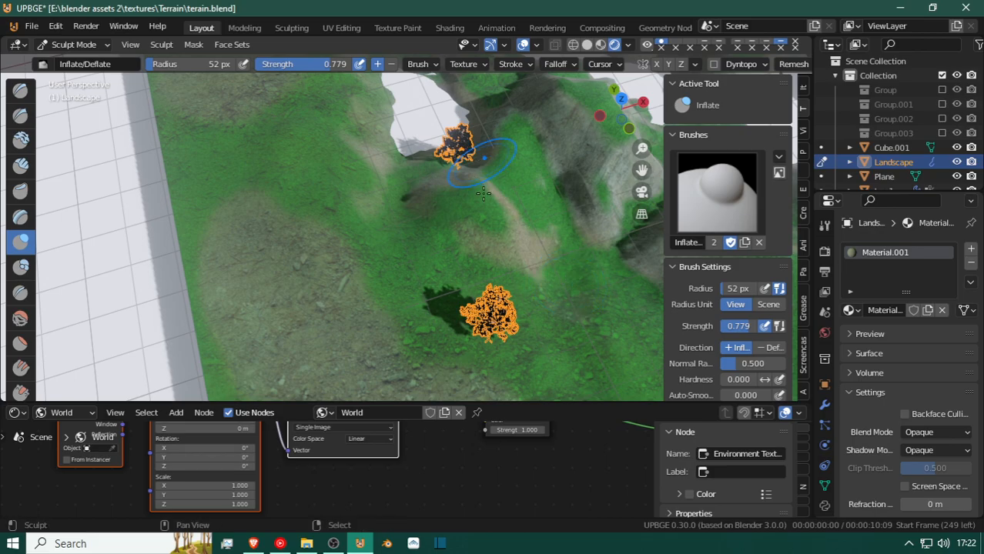
{"action": "middle_click_drag", "start_coordinate": [484, 191], "coordinate": [498, 298], "text": "shift"}
{"action": "scroll", "coordinate": [461, 181], "scroll_direction": "up", "scroll_amount": 2}
{"action": "scroll", "coordinate": [462, 181], "scroll_direction": "down", "scroll_amount": 2}
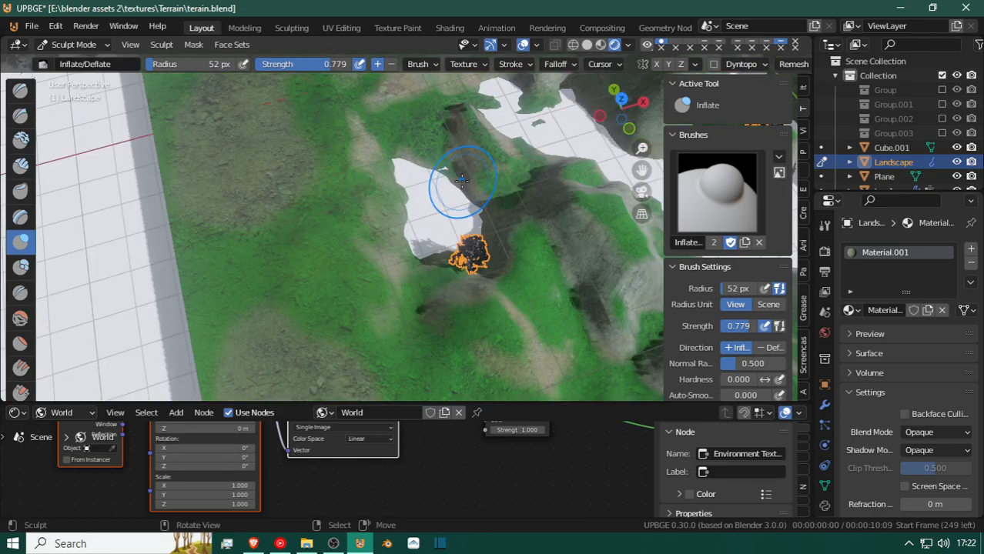
{"action": "middle_click_drag", "start_coordinate": [461, 195], "coordinate": [461, 197], "text": "shift"}
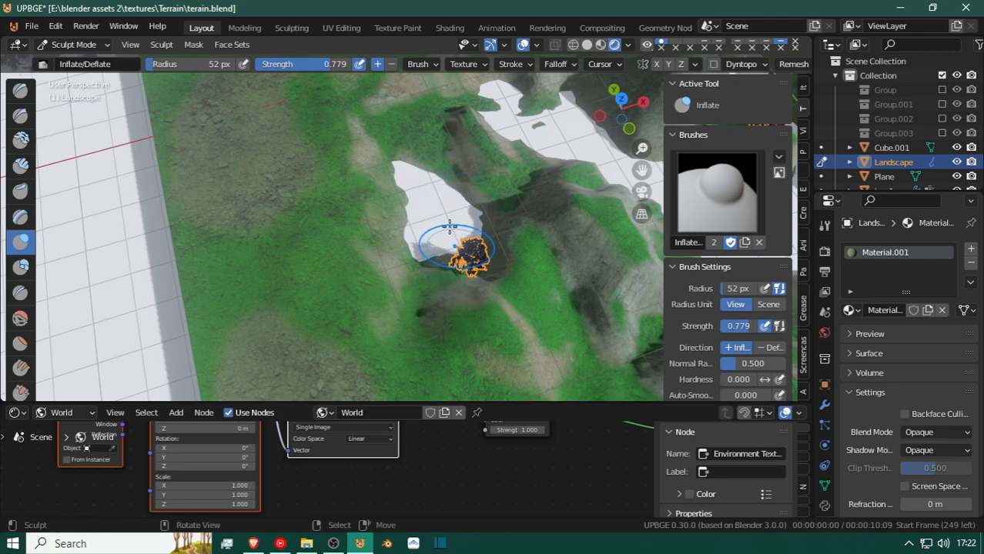
Enter Edit Mode on the Landscape and select shortest-path face strips enclosing a square area at the terrain's corner.
{"action": "mouse_move", "coordinate": [416, 170]}
{"action": "middle_mouse_down", "text": "shift"}
{"action": "mouse_move", "coordinate": [354, 312]}
{"action": "mouse_move", "coordinate": [362, 251]}
{"action": "mouse_move", "coordinate": [215, 119]}
{"action": "mouse_move", "coordinate": [102, 271]}
{"action": "mouse_move", "coordinate": [96, 140]}
{"action": "middle_mouse_up", "text": "shift"}
{"action": "scroll", "coordinate": [206, 393], "scroll_direction": "down", "scroll_amount": 3}
{"action": "mouse_move", "coordinate": [204, 394]}
{"action": "middle_mouse_down"}
{"action": "mouse_move", "coordinate": [74, 331]}
{"action": "mouse_move", "coordinate": [71, 313]}
{"action": "mouse_move", "coordinate": [166, 338]}
{"action": "mouse_move", "coordinate": [286, 312]}
{"action": "mouse_move", "coordinate": [385, 346]}
{"action": "middle_mouse_up"}
{"action": "scroll", "coordinate": [362, 308], "scroll_direction": "down", "scroll_amount": 3}
{"action": "middle_click_drag", "start_coordinate": [315, 52], "coordinate": [303, 54], "text": "shift"}
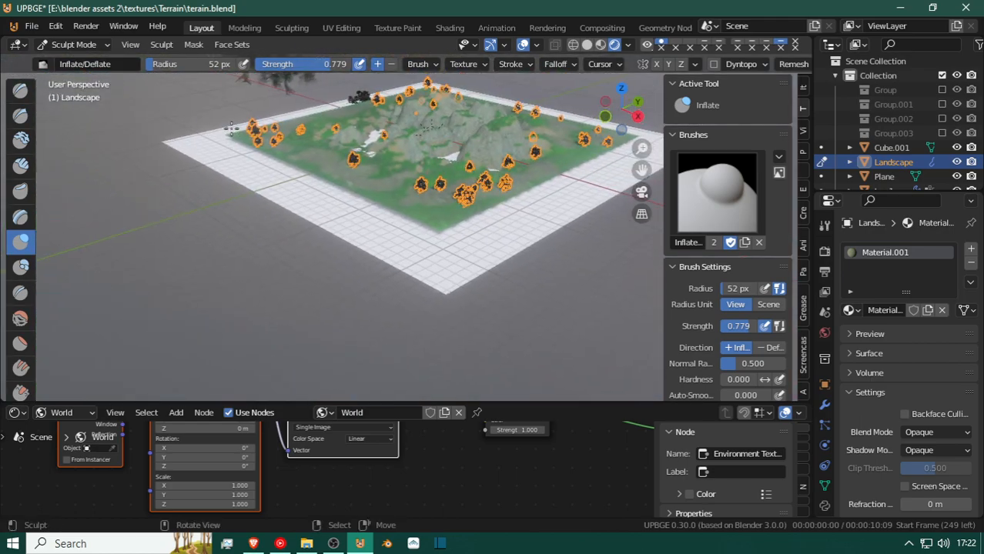
{"action": "key", "text": "Tab"}
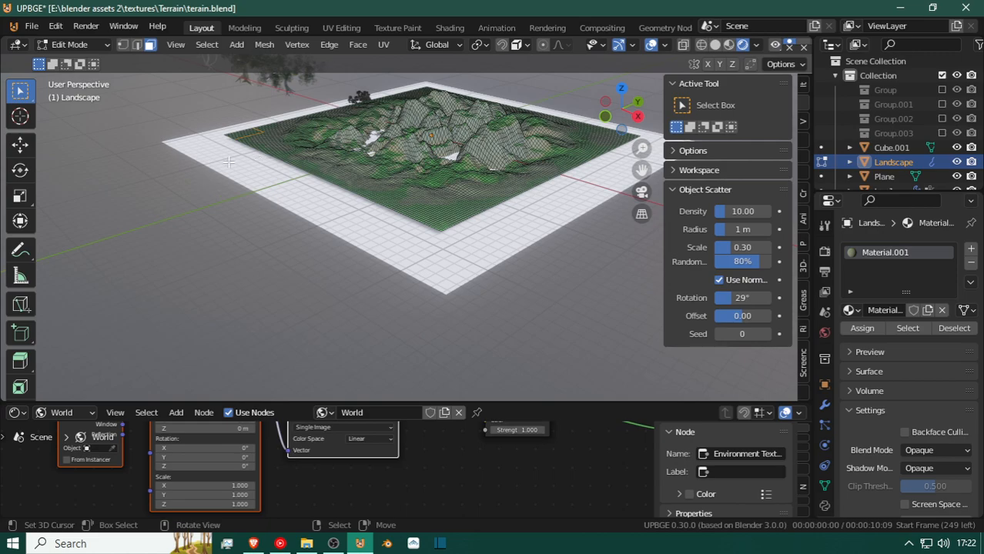
{"action": "key", "text": "shift+grave"}
{"action": "key", "text": "w"}
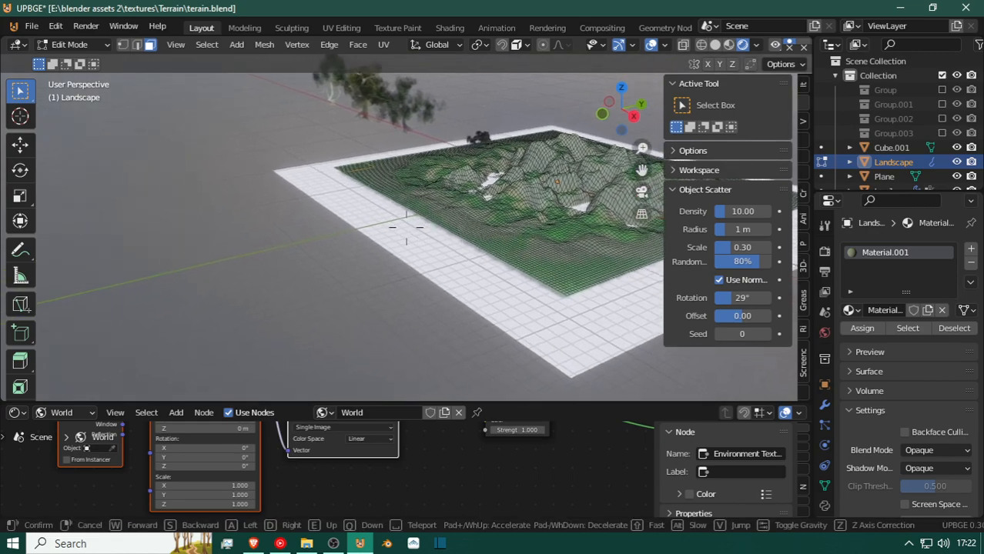
{"action": "key", "text": "w"}
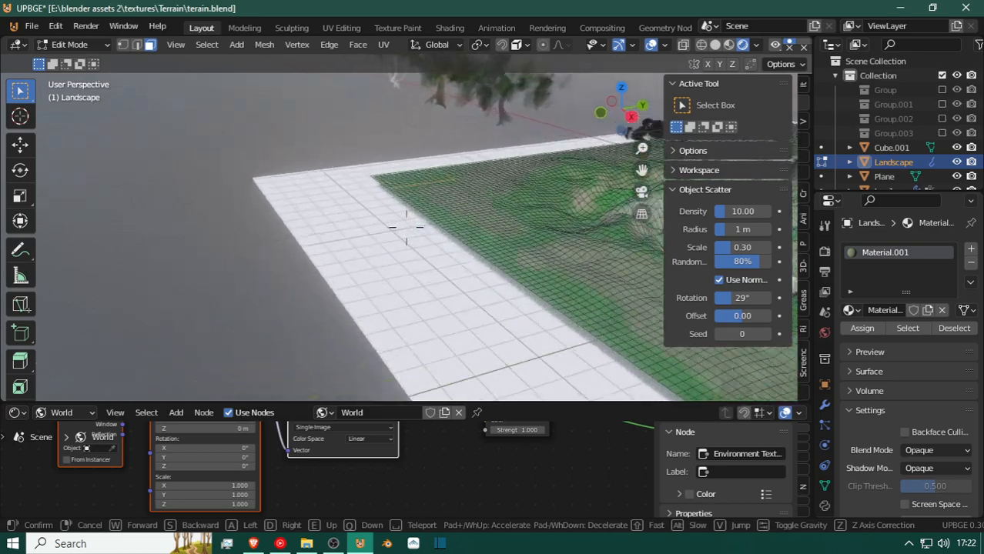
{"action": "key", "text": "a"}
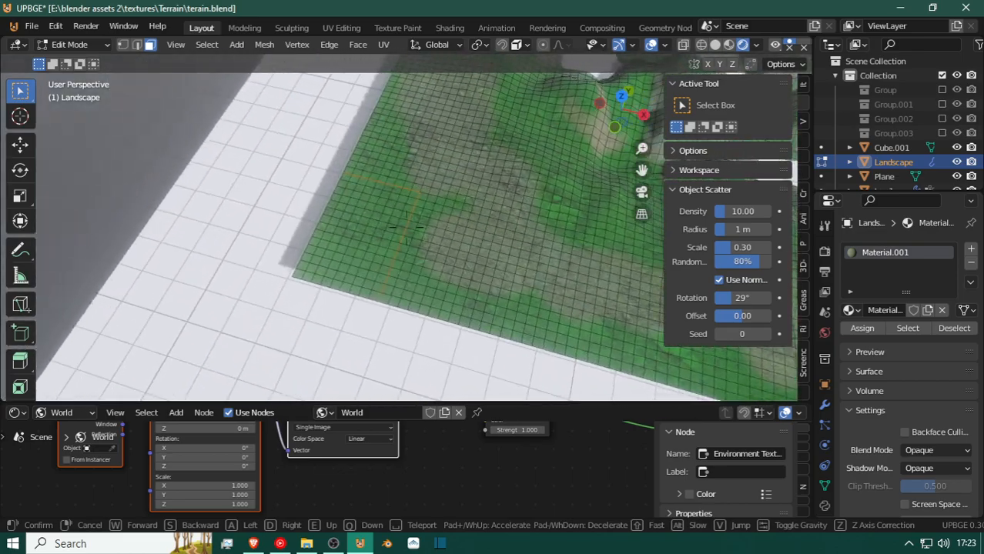
{"action": "left_click", "coordinate": [408, 227]}
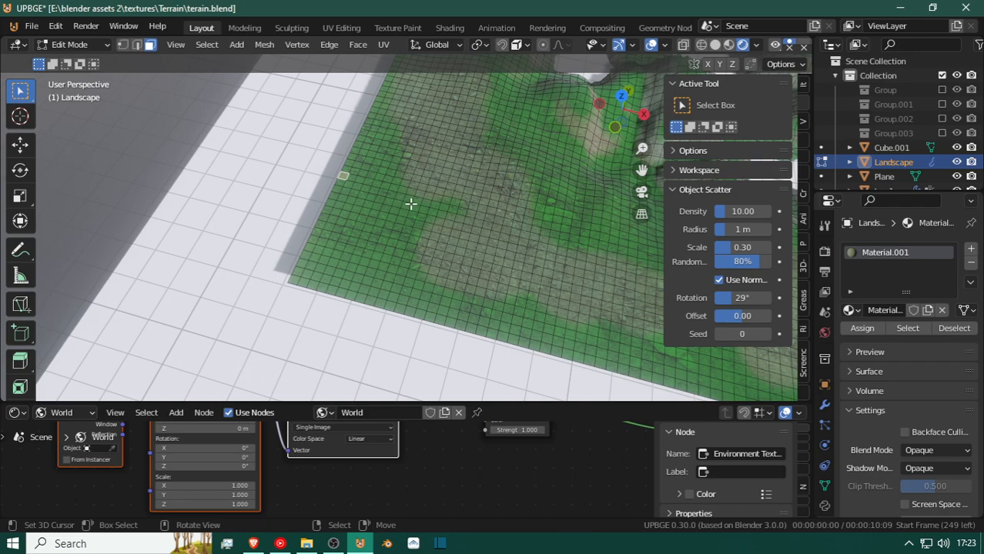
{"action": "left_click", "coordinate": [465, 205], "text": "ctrl"}
{"action": "left_click", "coordinate": [439, 320], "text": "ctrl"}
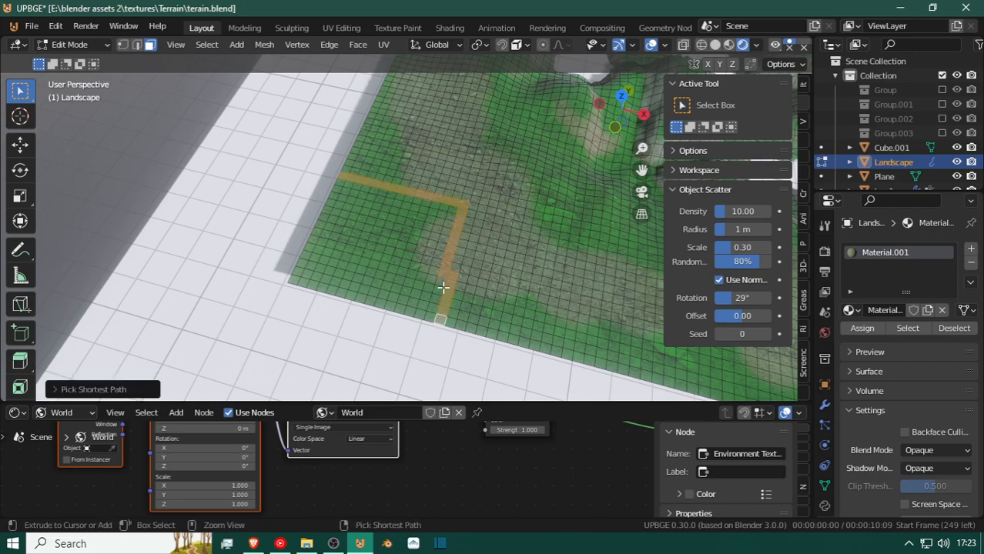
{"action": "left_click", "coordinate": [467, 213], "text": "ctrl"}
Fill the outlined square at the terrain's corner with selected faces using Circle Select.
{"action": "key", "text": "c"}
{"action": "mouse_move", "coordinate": [363, 198]}
{"action": "left_mouse_down"}
{"action": "mouse_move", "coordinate": [374, 224]}
{"action": "mouse_move", "coordinate": [313, 259]}
{"action": "left_mouse_up"}
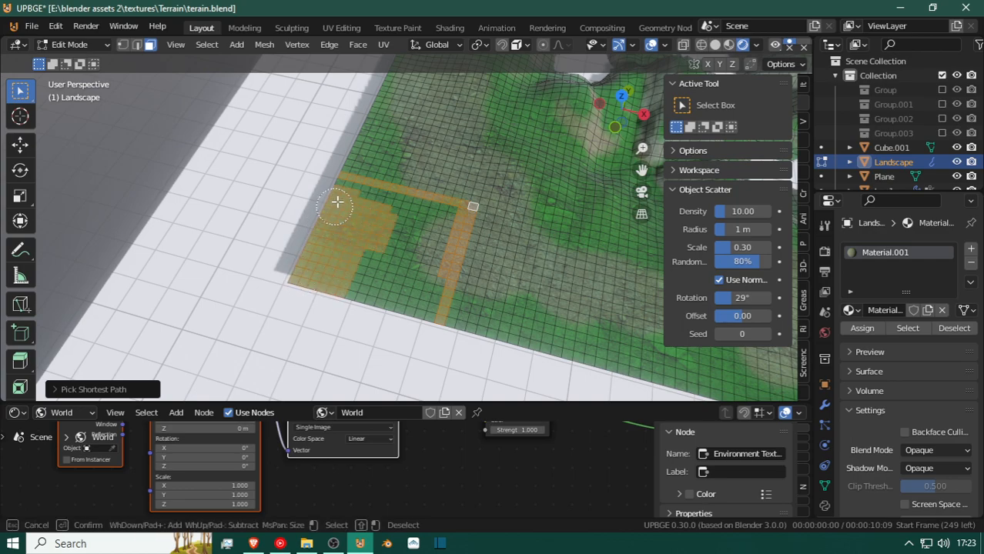
{"action": "left_click_drag", "start_coordinate": [360, 206], "coordinate": [428, 219]}
{"action": "mouse_move", "coordinate": [437, 224]}
{"action": "left_mouse_down"}
{"action": "mouse_move", "coordinate": [412, 307]}
{"action": "mouse_move", "coordinate": [351, 279]}
{"action": "mouse_move", "coordinate": [402, 237]}
{"action": "left_mouse_up"}
{"action": "right_click", "coordinate": [395, 269]}
{"action": "scroll", "coordinate": [394, 269], "scroll_direction": "down", "scroll_amount": 2}
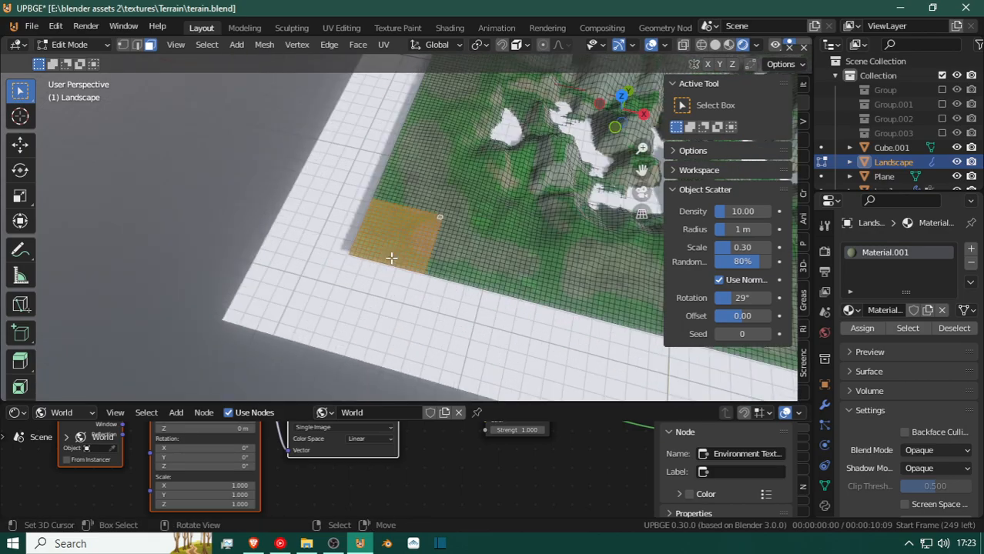
{"action": "middle_click_drag", "start_coordinate": [411, 154], "coordinate": [413, 239]}
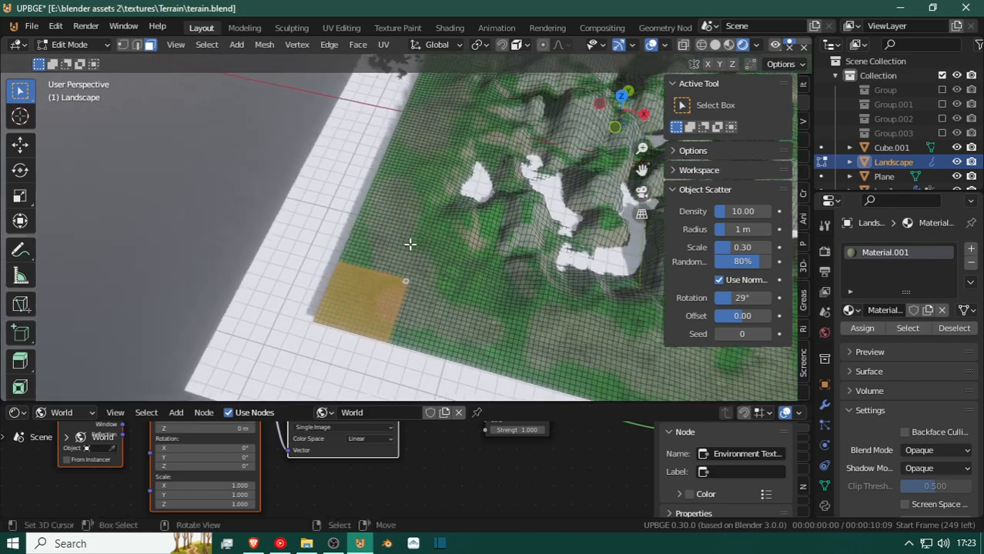
Return the Landscape to Object Mode and inspect the scattered trees on the terrain up close.
{"action": "key", "text": "Tab"}
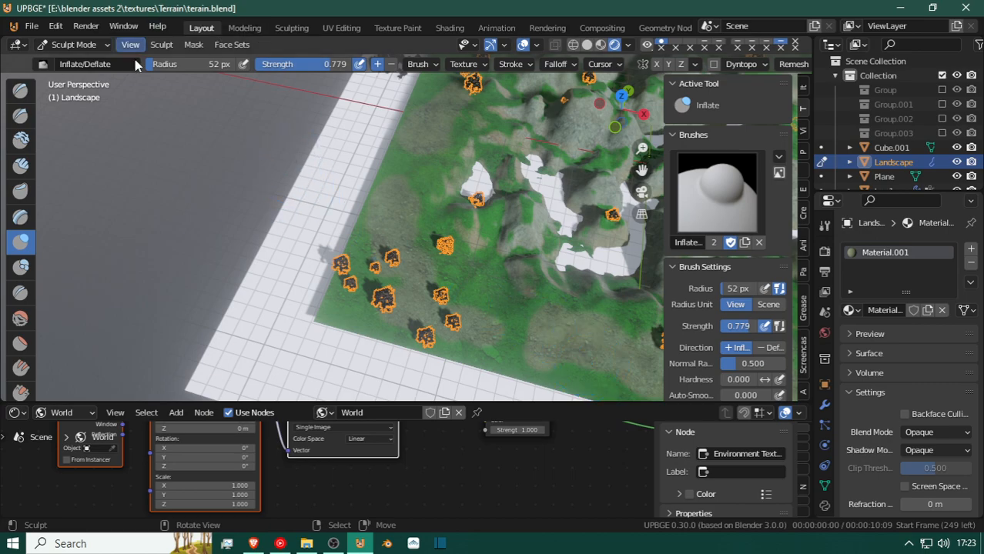
{"action": "left_click", "coordinate": [74, 44]}
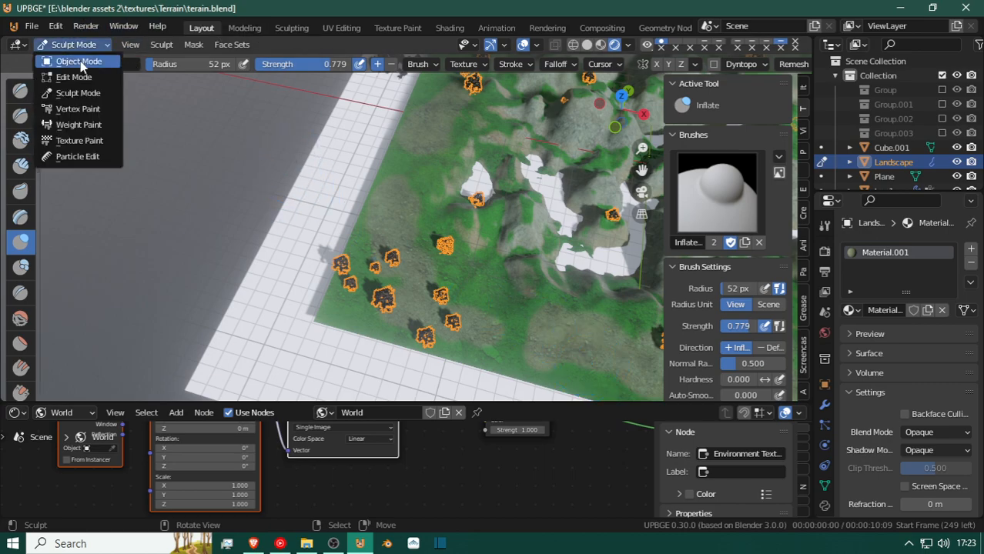
{"action": "left_click", "coordinate": [78, 61]}
{"action": "key", "text": "shift+grave"}
{"action": "key", "text": "w"}
{"action": "key", "text": "w"}
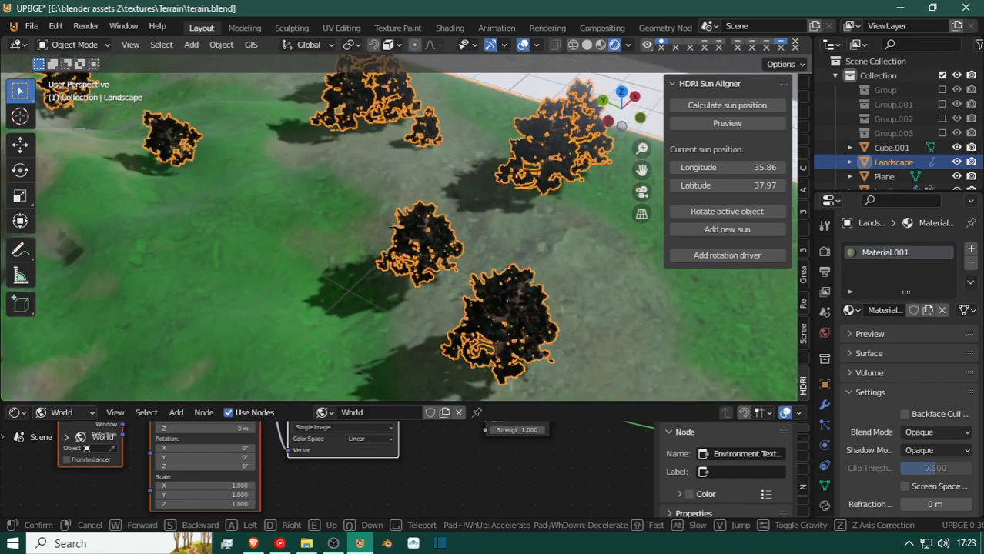
{"action": "key", "text": "w"}
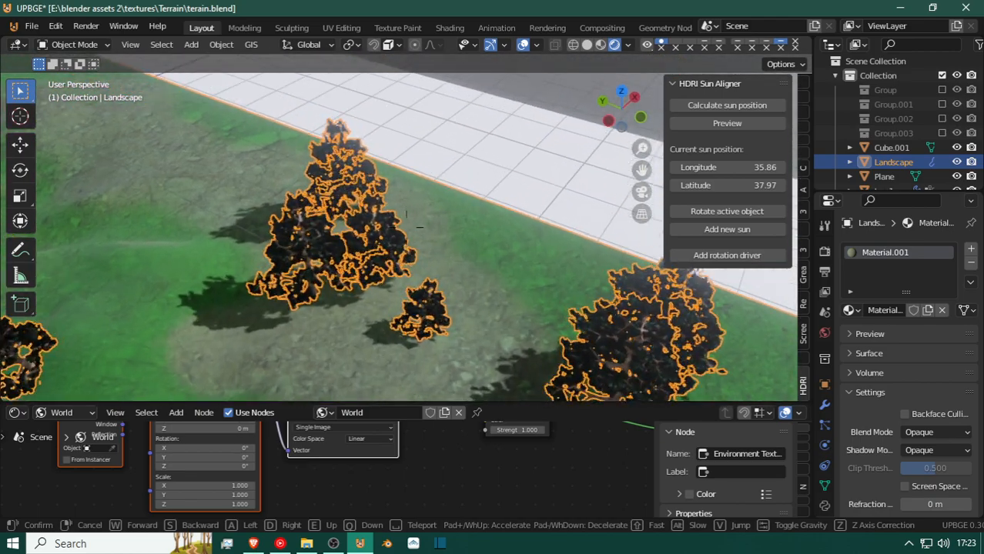
{"action": "left_click", "coordinate": [406, 228]}
Switch to the web browser and review the Free3D page of the Tree Pack 2 model.
{"action": "left_click", "coordinate": [252, 543]}
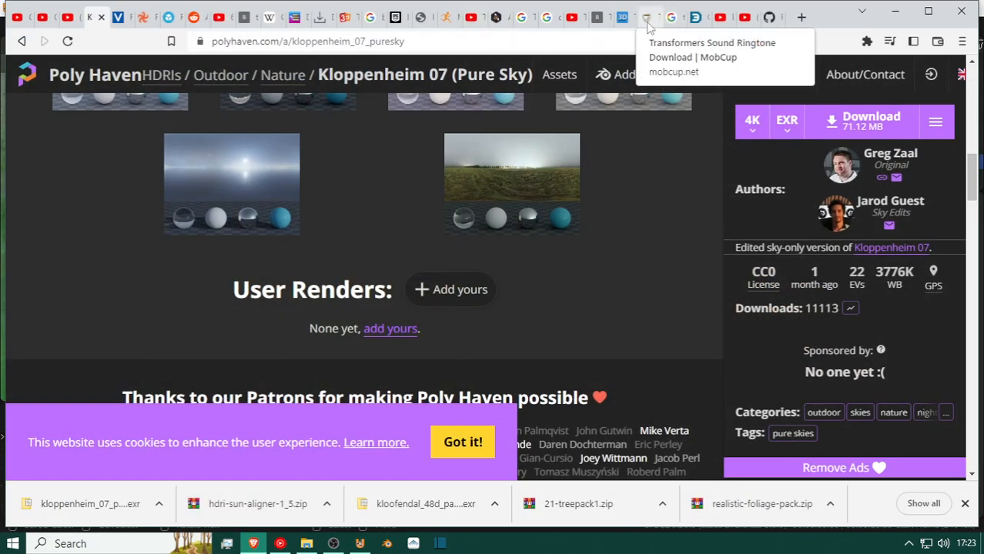
{"action": "left_click", "coordinate": [621, 21]}
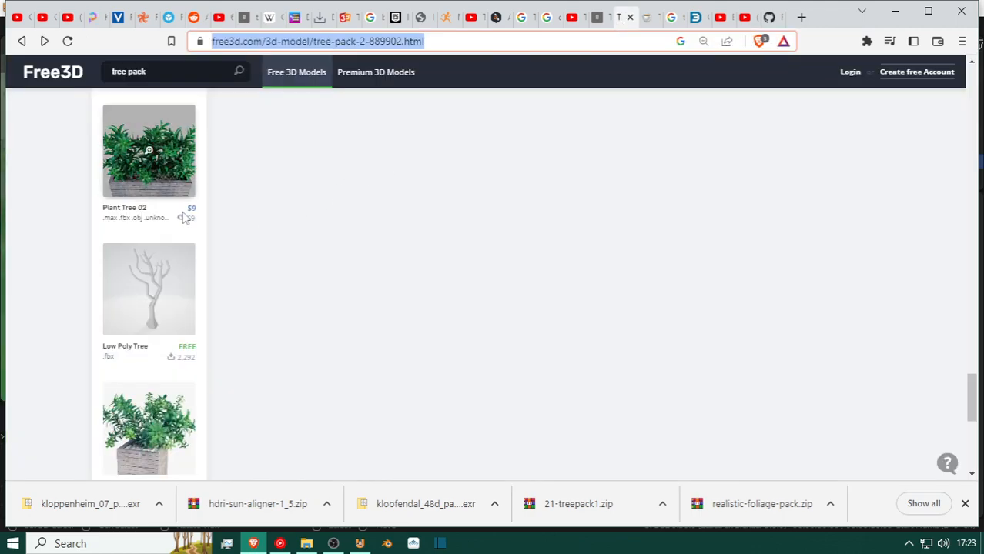
{"action": "scroll", "coordinate": [254, 318], "scroll_direction": "up", "scroll_amount": 4}
{"action": "scroll", "coordinate": [254, 318], "scroll_direction": "up", "scroll_amount": 10}
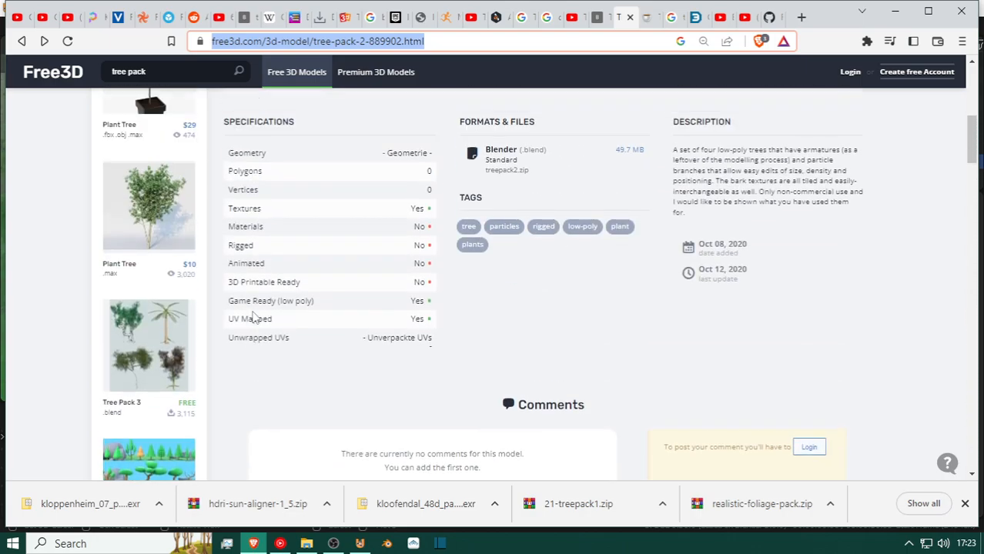
{"action": "scroll", "coordinate": [254, 318], "scroll_direction": "up", "scroll_amount": 6}
{"action": "scroll", "coordinate": [778, 298], "scroll_direction": "down", "scroll_amount": 1}
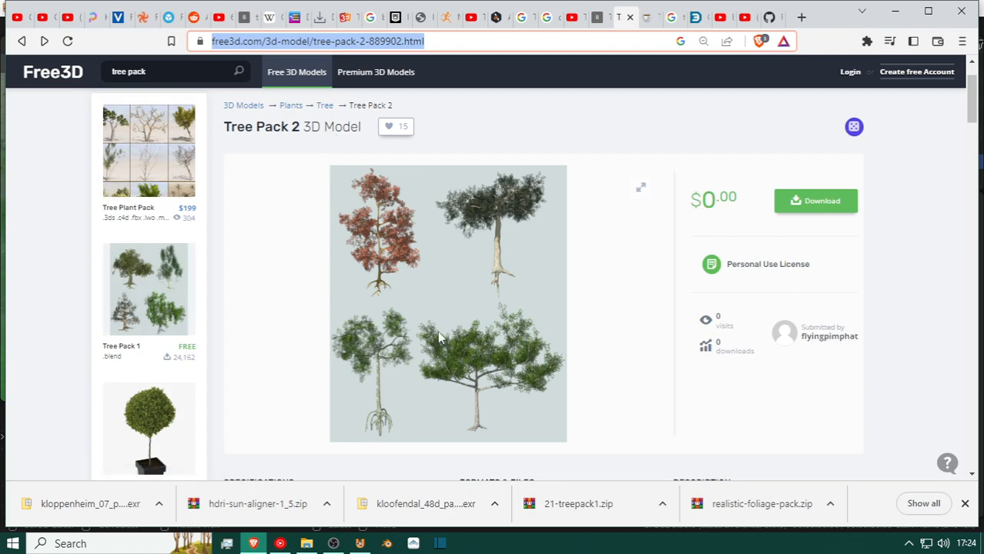
Look over the Tree Pack 2 page and its related models, and return to UPBGE.
{"action": "scroll", "coordinate": [136, 318], "scroll_direction": "down", "scroll_amount": 2}
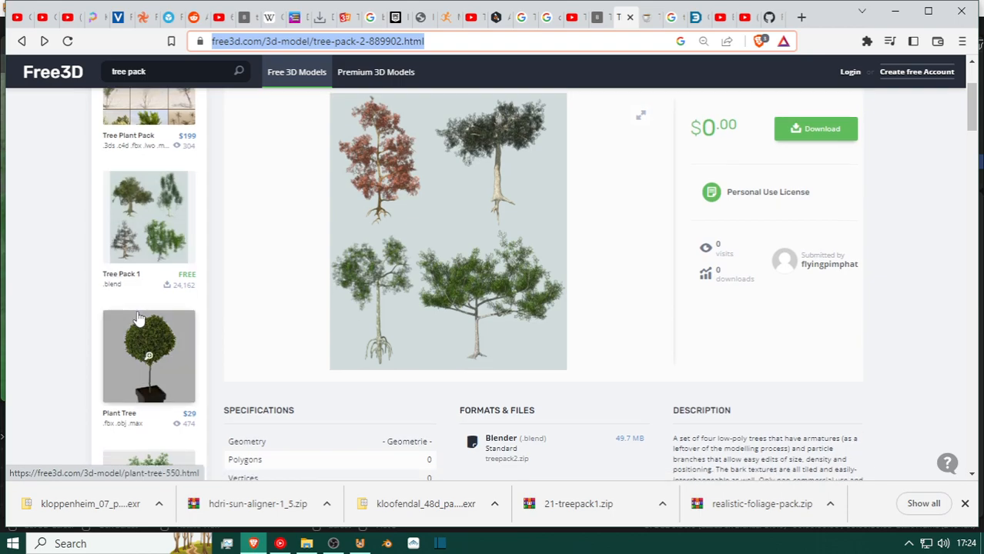
{"action": "scroll", "coordinate": [138, 318], "scroll_direction": "up", "scroll_amount": 2}
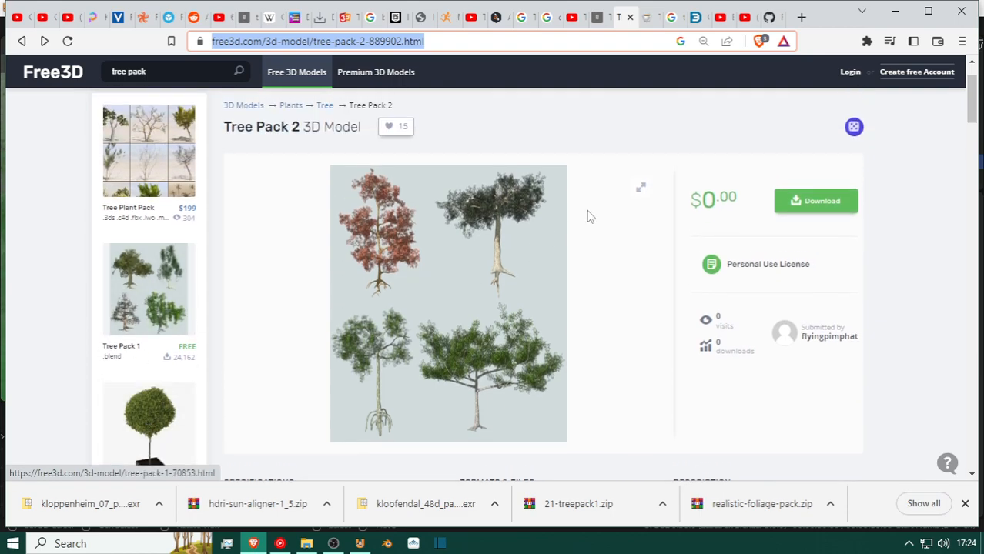
{"action": "left_click", "coordinate": [889, 19]}
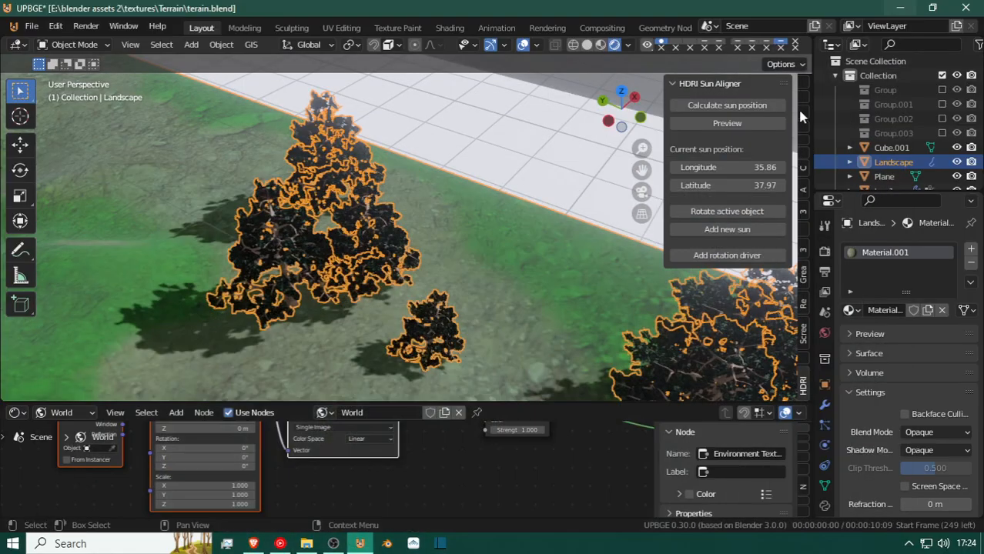
Move the dark tree lying beside the terrain about 9.9 m in the negative X direction, off the white plane.
{"action": "key", "text": "shift+grave"}
{"action": "key", "text": "w"}
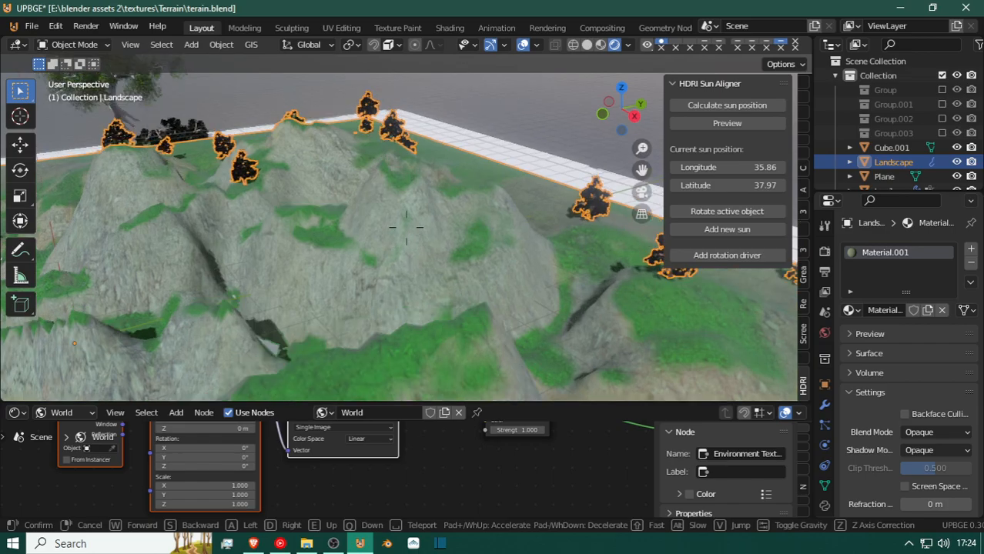
{"action": "key", "text": "w"}
{"action": "key", "text": "a"}
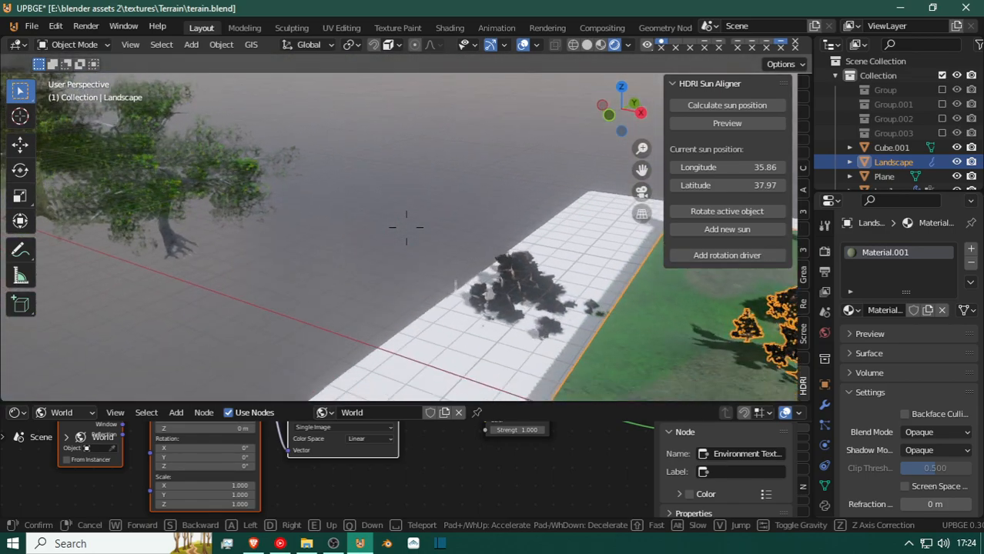
{"action": "left_click", "coordinate": [414, 233]}
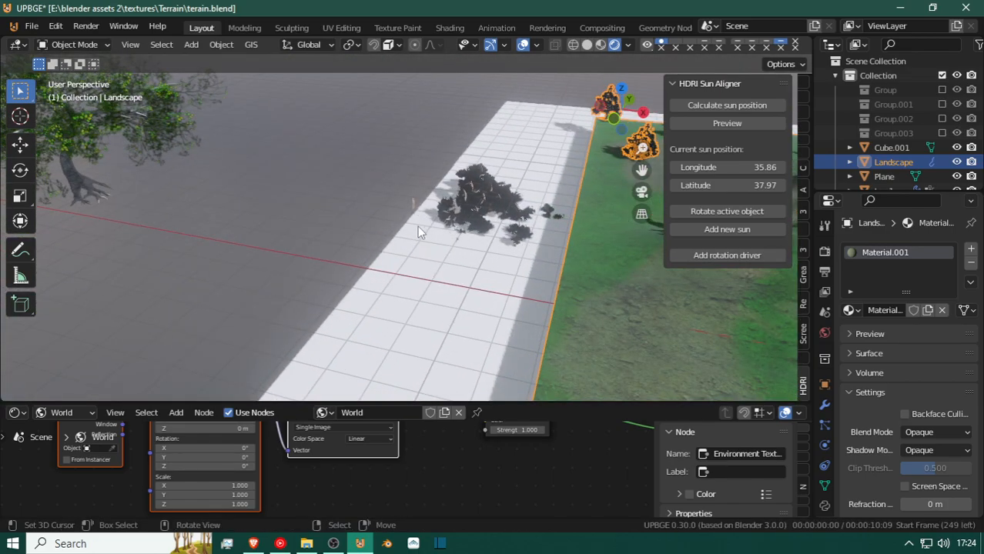
{"action": "left_click", "coordinate": [466, 211]}
{"action": "key", "text": "g"}
{"action": "key", "text": "x"}
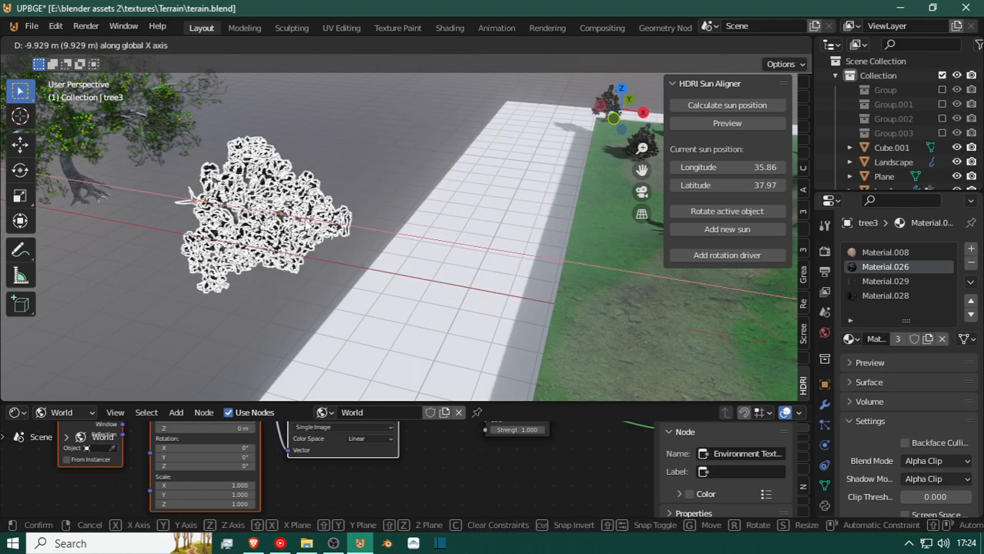
{"action": "left_click", "coordinate": [312, 229]}
Inspect the dark tree's mesh up close in Edit Mode, test-move a selected part, cancel, and return to Object Mode.
{"action": "key", "text": "Tab"}
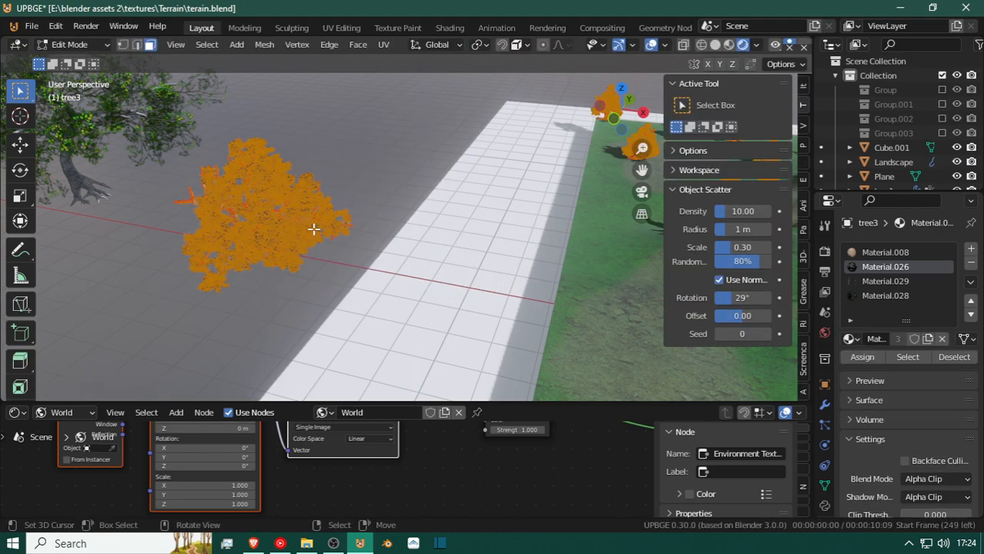
{"action": "key", "text": "shift+grave"}
{"action": "key", "text": "w"}
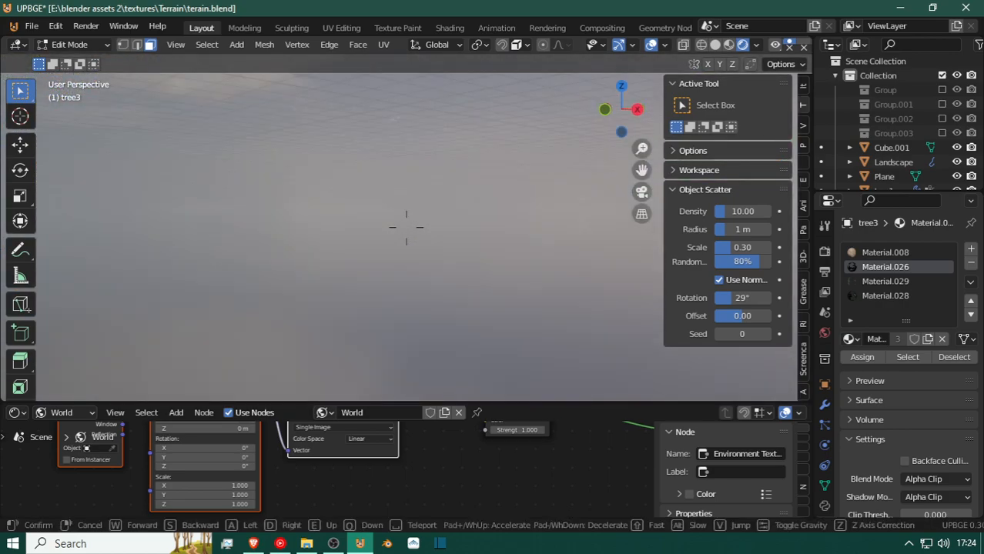
{"action": "key", "text": "s"}
{"action": "left_click", "coordinate": [295, 266]}
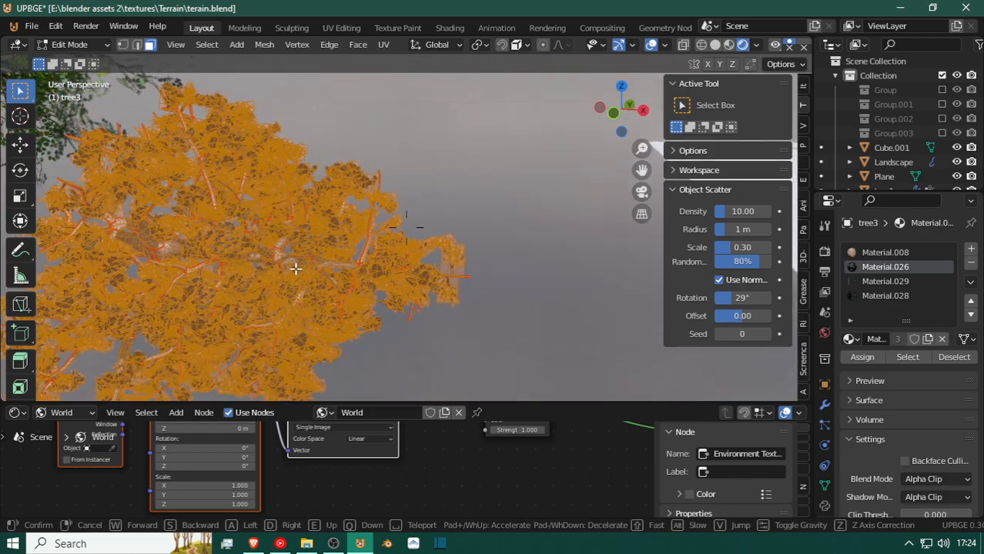
{"action": "left_click", "coordinate": [332, 299]}
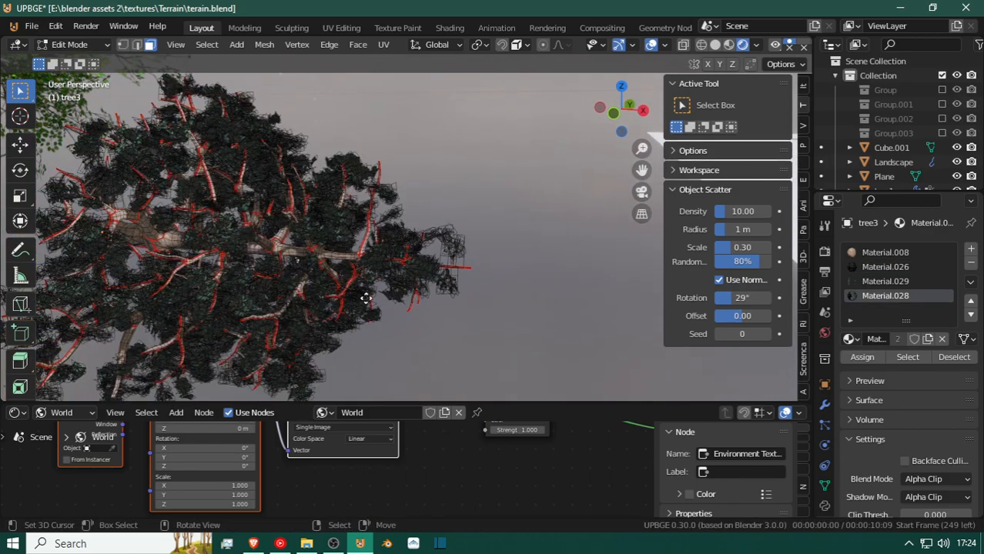
{"action": "key", "text": "g"}
{"action": "right_click", "coordinate": [351, 285]}
{"action": "key", "text": "Tab"}
Select the upright green tree2 and examine its base mesh in Edit Mode, returning to Object Mode.
{"action": "key", "text": "shift+grave"}
{"action": "key", "text": "s"}
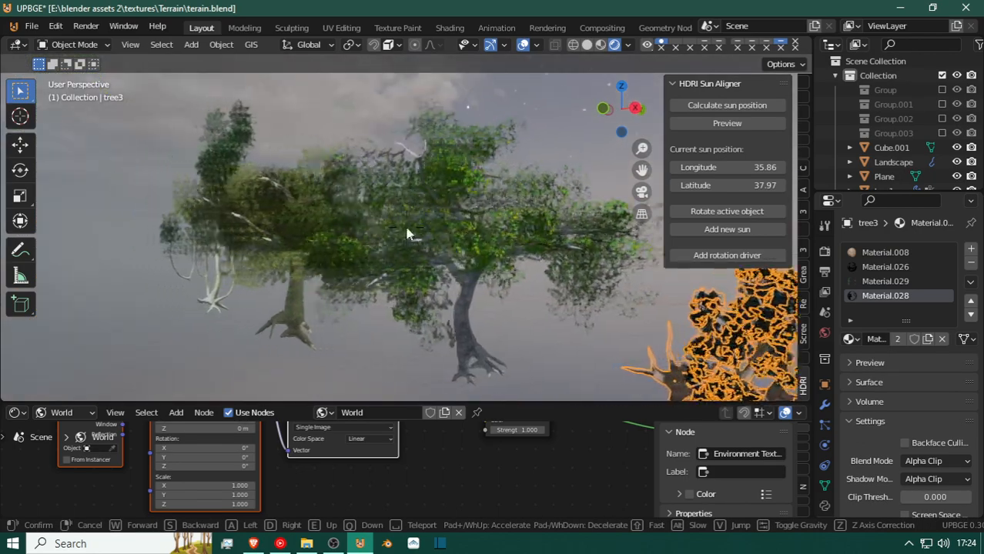
{"action": "left_click", "coordinate": [475, 250]}
{"action": "left_click", "coordinate": [475, 250]}
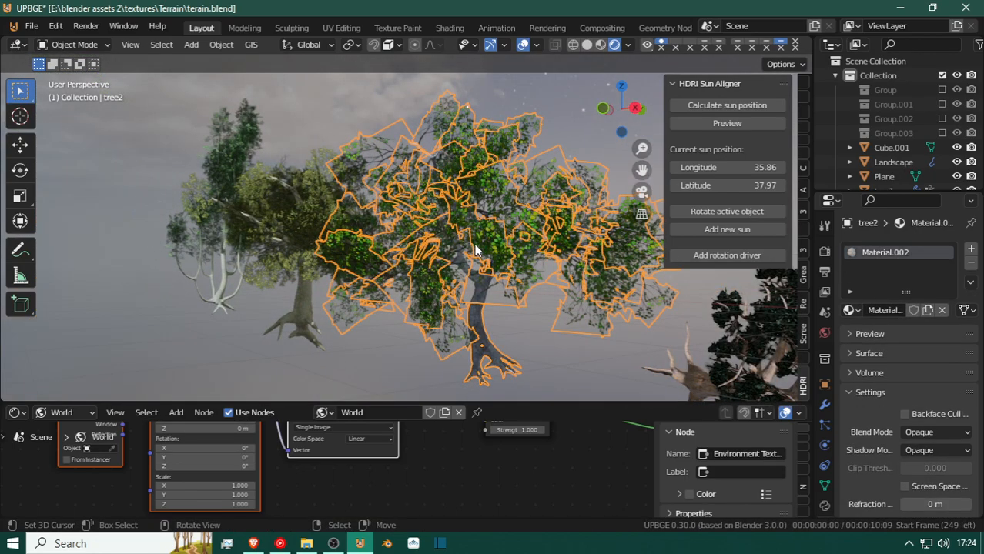
{"action": "key", "text": "Tab"}
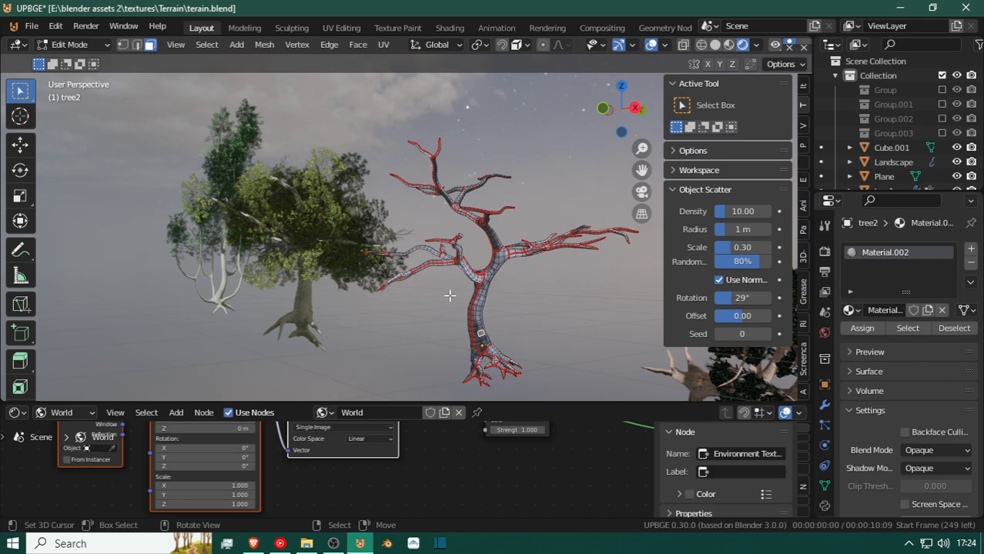
{"action": "key", "text": "Tab"}
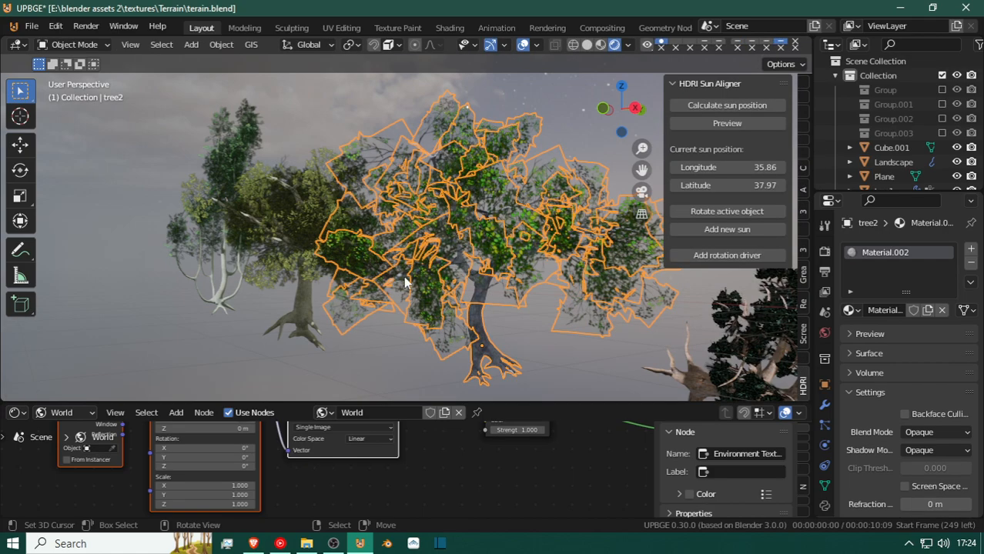
{"action": "key", "text": "shift+grave"}
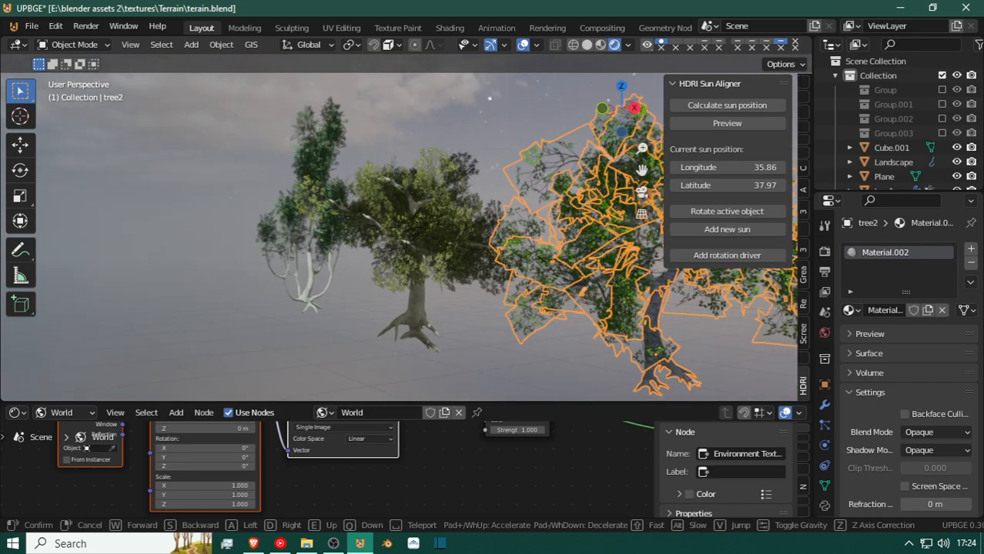
{"action": "left_click", "coordinate": [406, 230]}
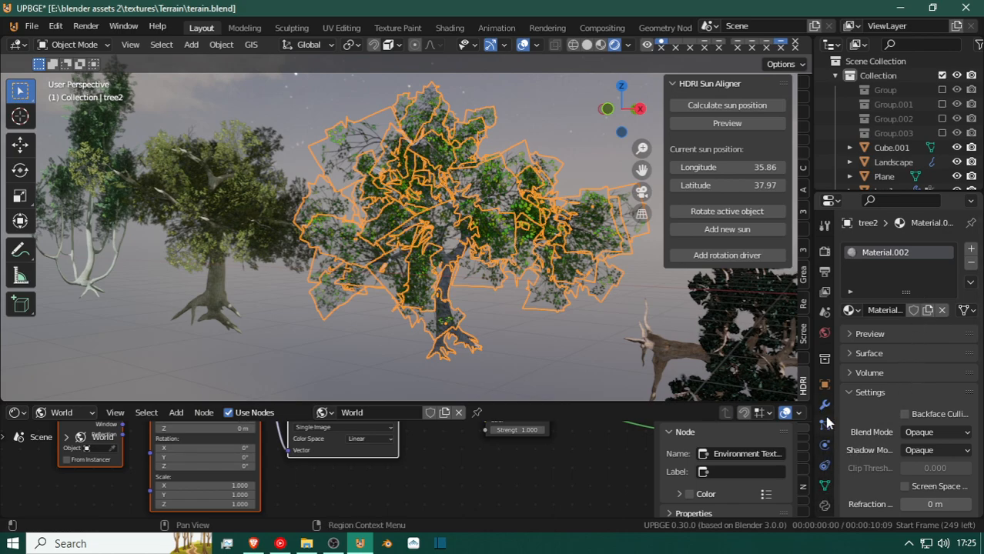
Review tree2's modifiers and hair particle settings, and make its particle instances real.
{"action": "scroll", "coordinate": [823, 458], "scroll_direction": "down", "scroll_amount": 2}
{"action": "scroll", "coordinate": [824, 459], "scroll_direction": "up", "scroll_amount": 2}
{"action": "left_click", "coordinate": [824, 406]}
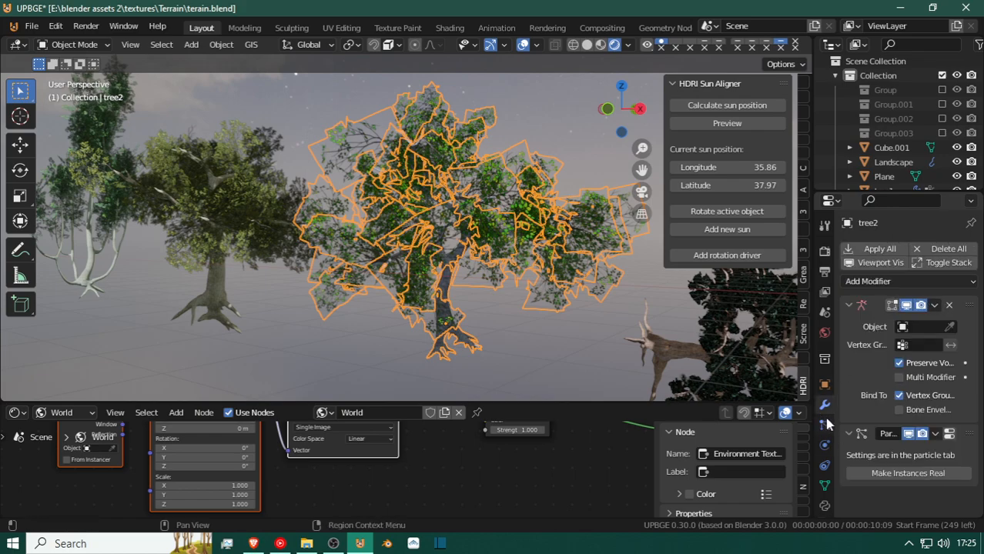
{"action": "left_click", "coordinate": [825, 425]}
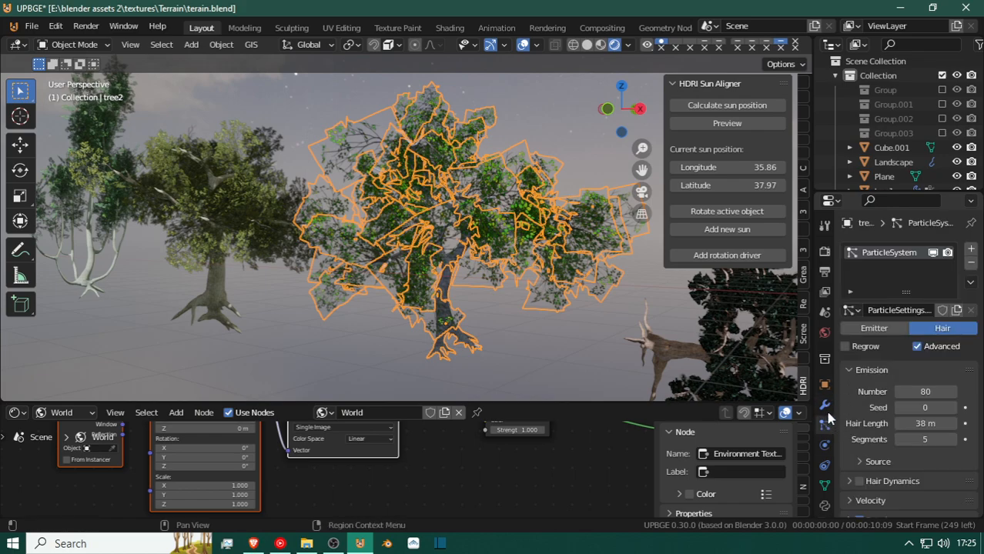
{"action": "left_click", "coordinate": [824, 406]}
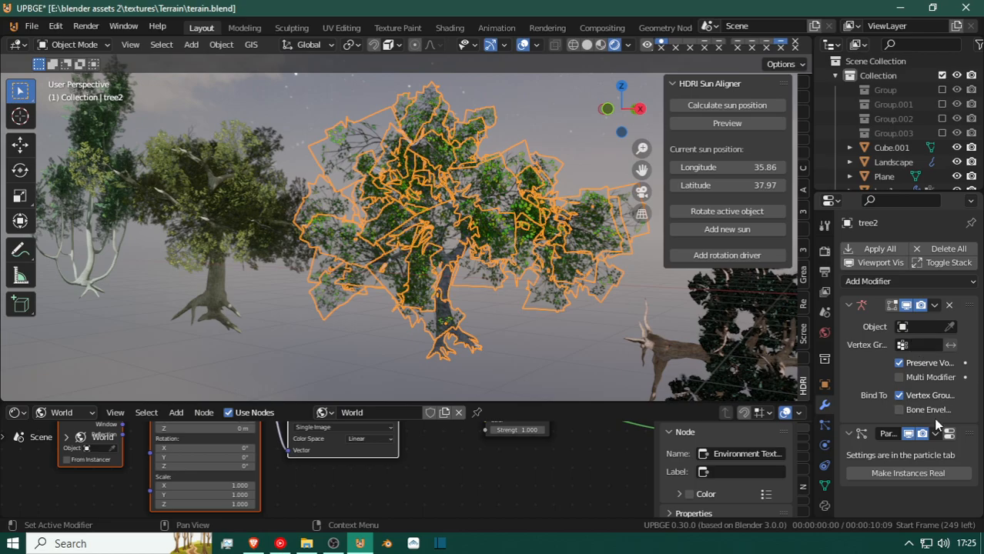
{"action": "left_click", "coordinate": [900, 473]}
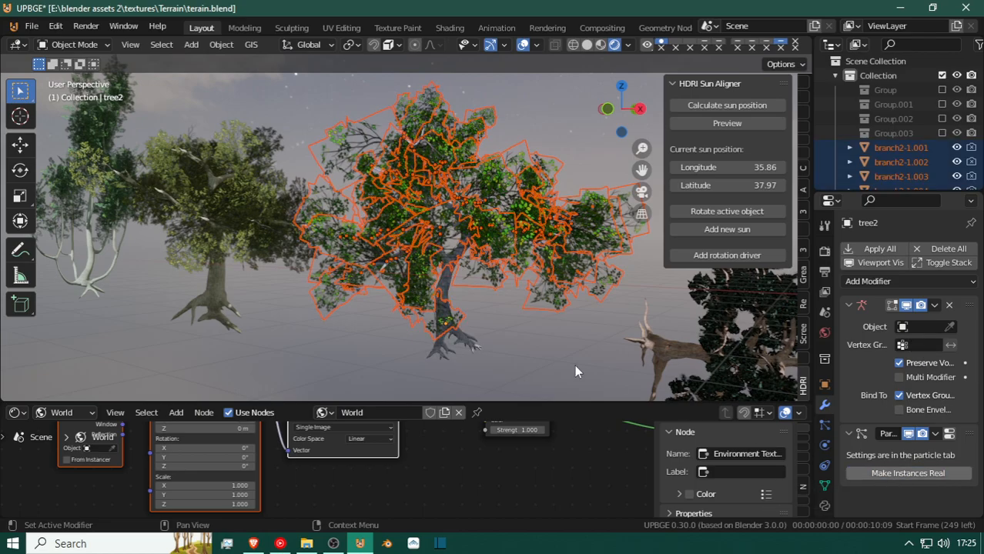
Try moving tree2's separated branches together, and one single branch on its own.
{"action": "key", "text": "g"}
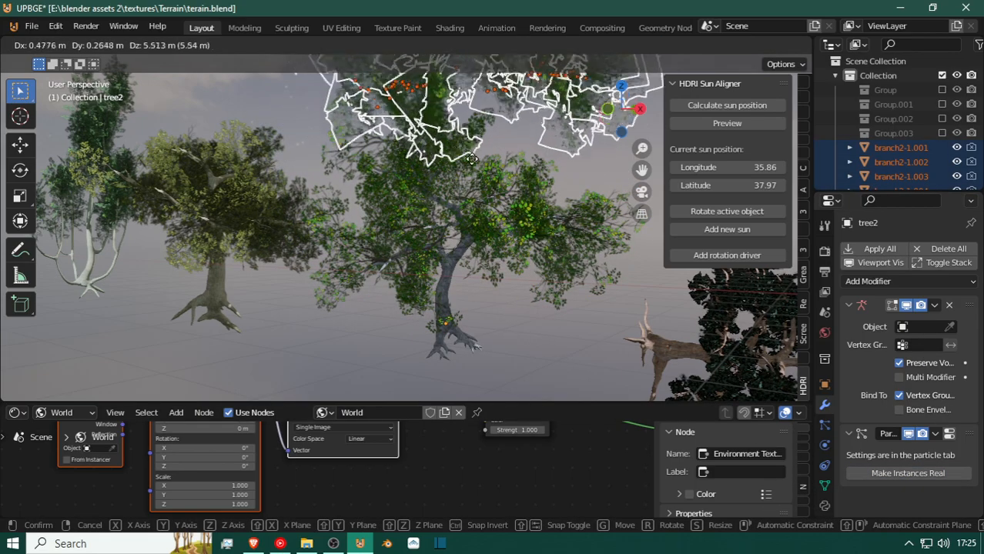
{"action": "left_click", "coordinate": [454, 202]}
{"action": "left_click", "coordinate": [388, 218]}
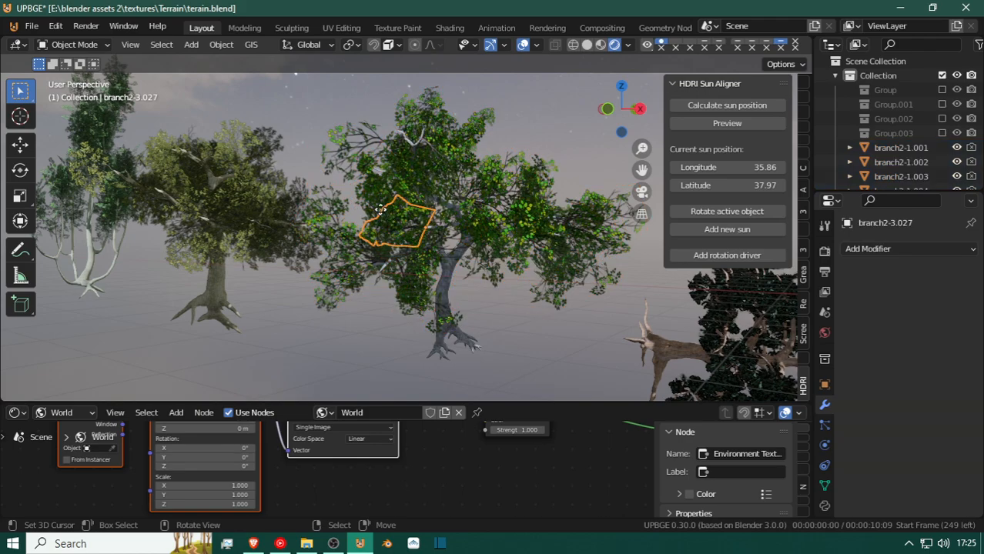
{"action": "key", "text": "g"}
{"action": "right_click", "coordinate": [429, 168]}
Box-select all of tree2's branches and its trunk, make the trunk active, and join them into one object.
{"action": "key", "text": "shift+grave"}
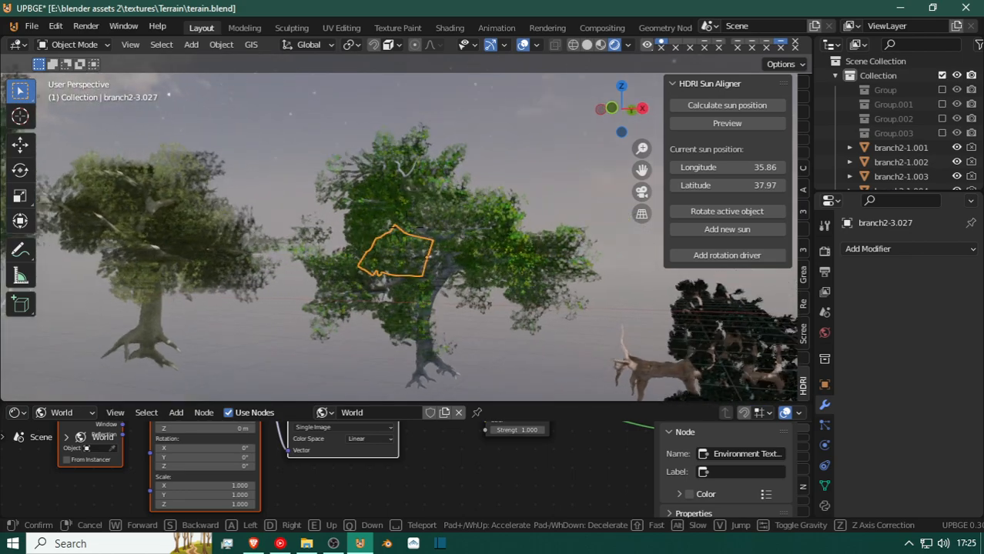
{"action": "left_click", "coordinate": [407, 234]}
{"action": "key", "text": "b"}
{"action": "left_click_drag", "start_coordinate": [201, 103], "coordinate": [523, 367]}
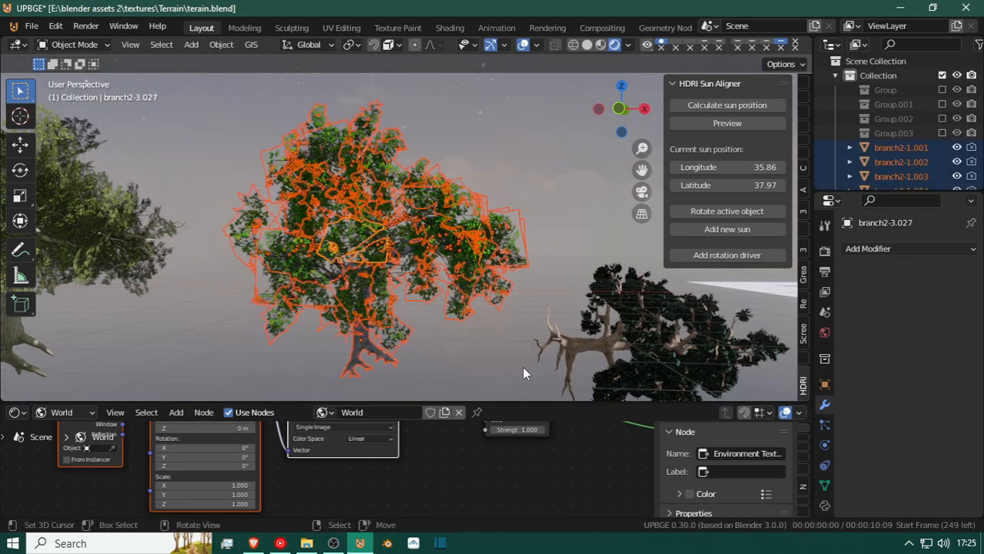
{"action": "left_click", "coordinate": [364, 353], "text": "shift"}
{"action": "key", "text": "g"}
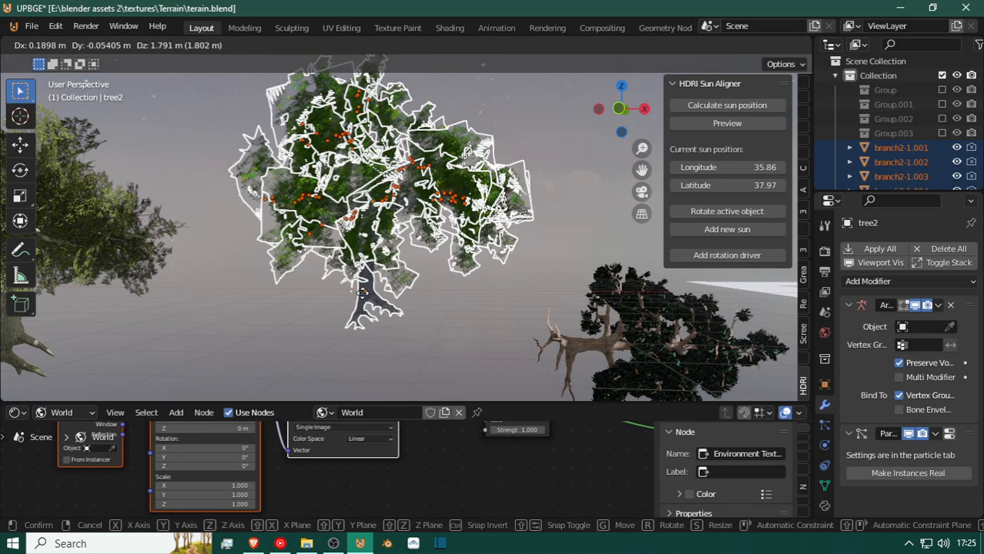
{"action": "right_click", "coordinate": [363, 300]}
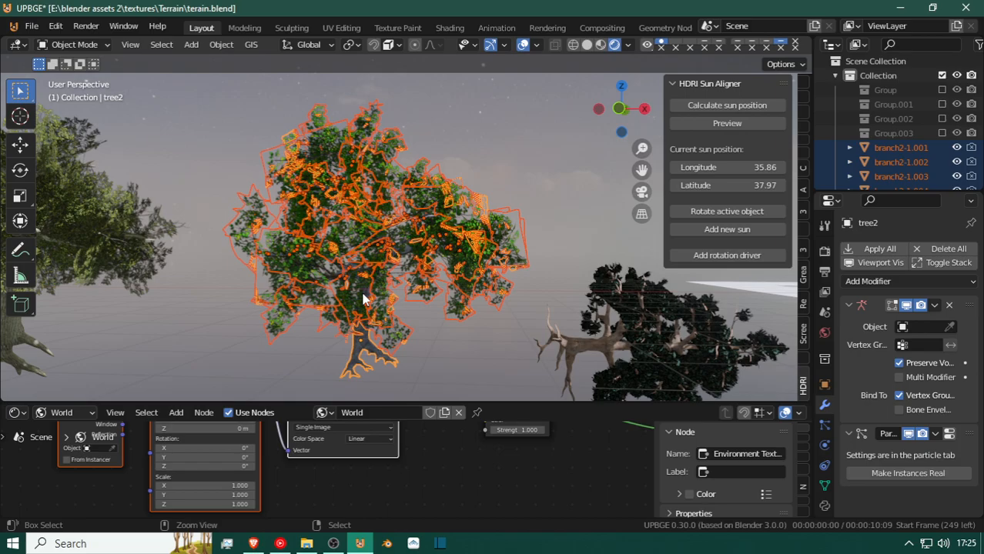
{"action": "left_click", "coordinate": [364, 300]}
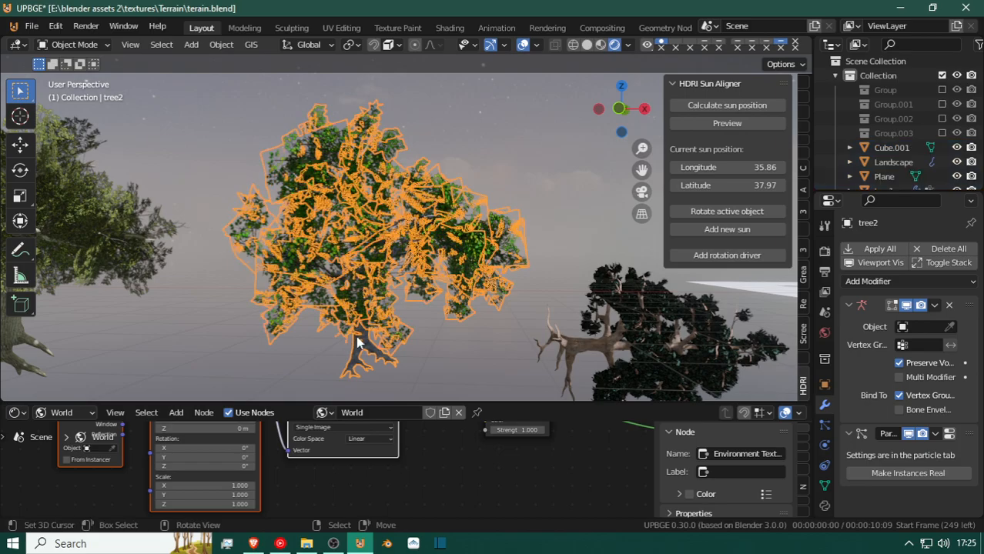
Test rotating the joined tree2 and the dark tree3 lying on its side.
{"action": "key", "text": "r"}
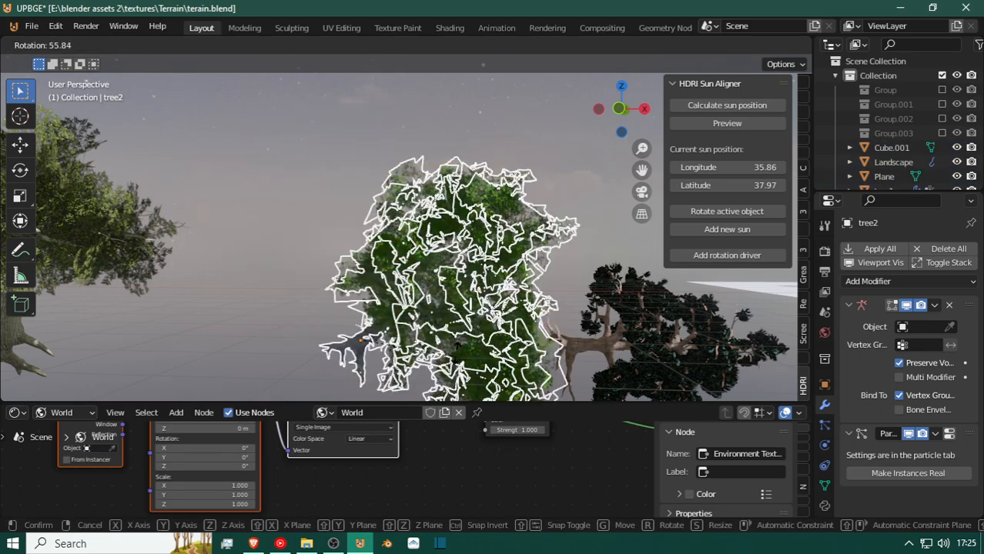
{"action": "right_click", "coordinate": [436, 317]}
{"action": "key", "text": "shift+grave"}
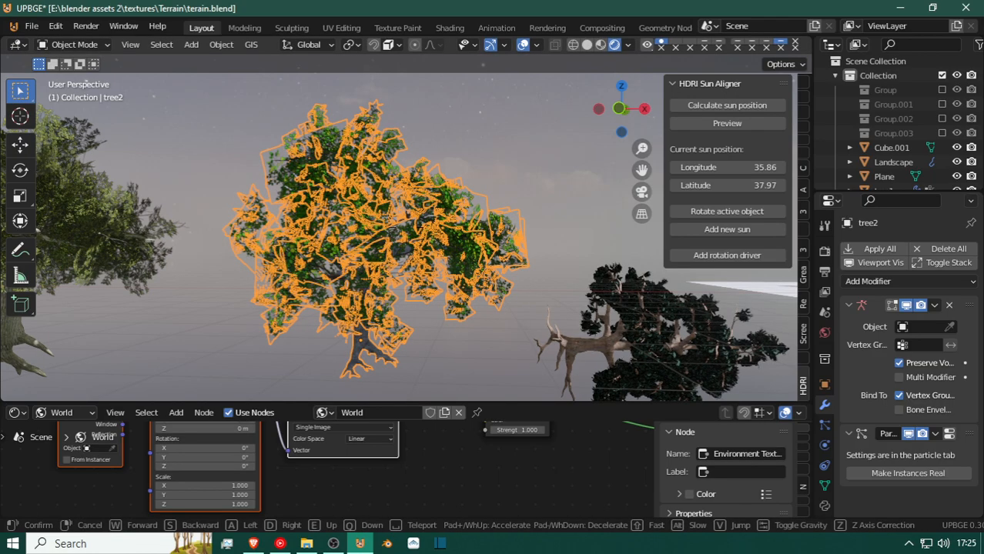
{"action": "left_click", "coordinate": [406, 232]}
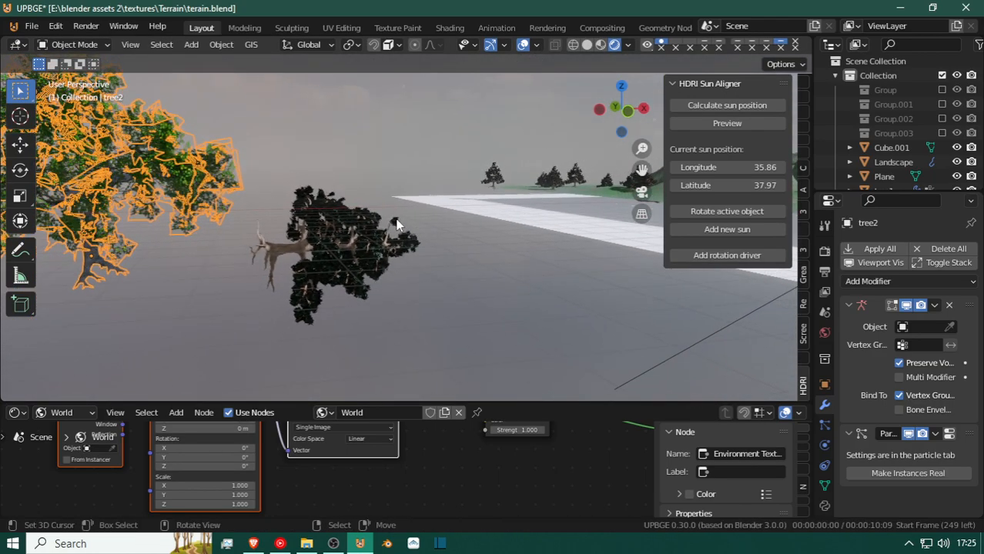
{"action": "left_click", "coordinate": [389, 257]}
{"action": "key", "text": "r"}
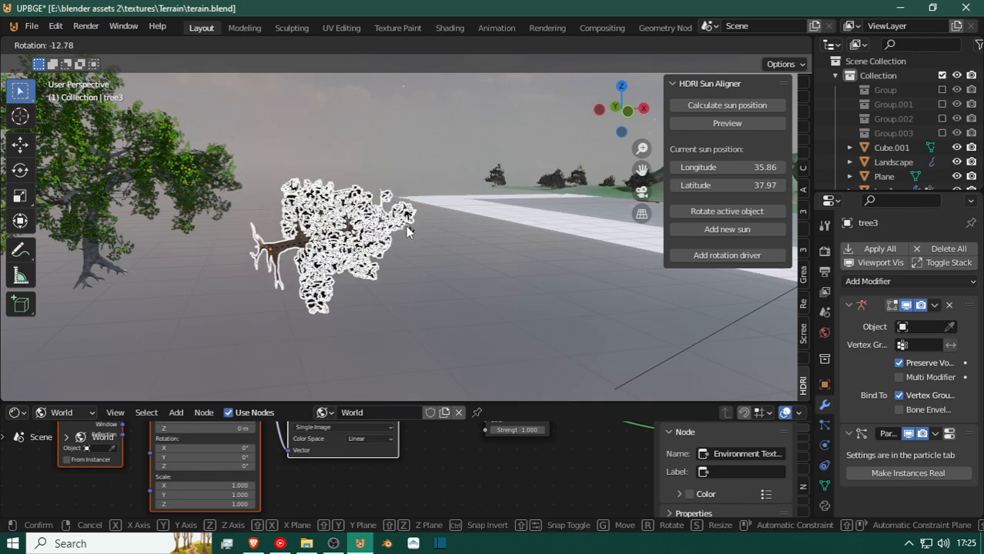
{"action": "left_click", "coordinate": [392, 241]}
Select tree1 and make its particle instances real.
{"action": "key", "text": "shift+grave"}
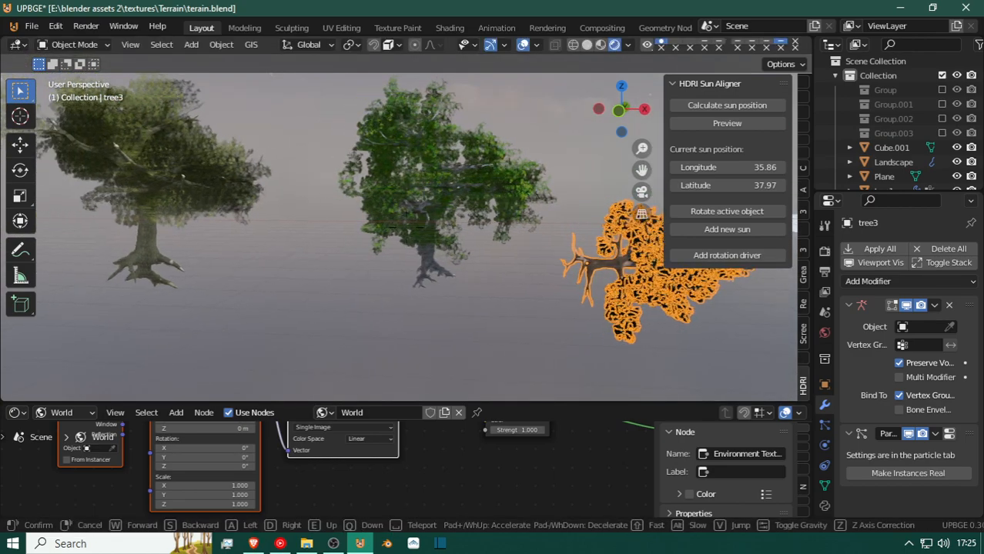
{"action": "left_click", "coordinate": [406, 209]}
{"action": "left_click", "coordinate": [407, 210]}
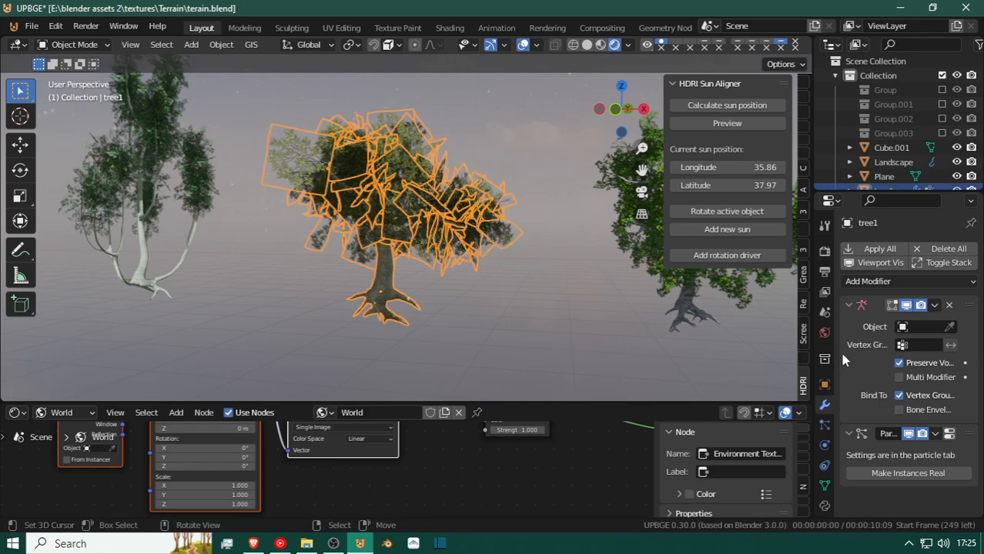
{"action": "left_click", "coordinate": [948, 473]}
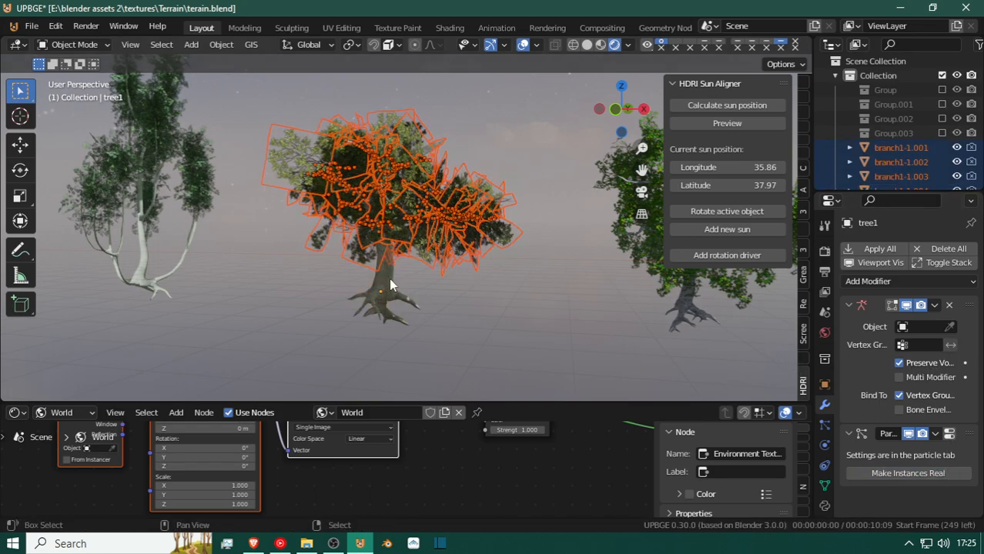
Box-select all of tree1's branches and its trunk, make the trunk active, and join them into one object.
{"action": "key", "text": "b"}
{"action": "left_click_drag", "start_coordinate": [274, 95], "coordinate": [527, 434]}
{"action": "key", "text": "g"}
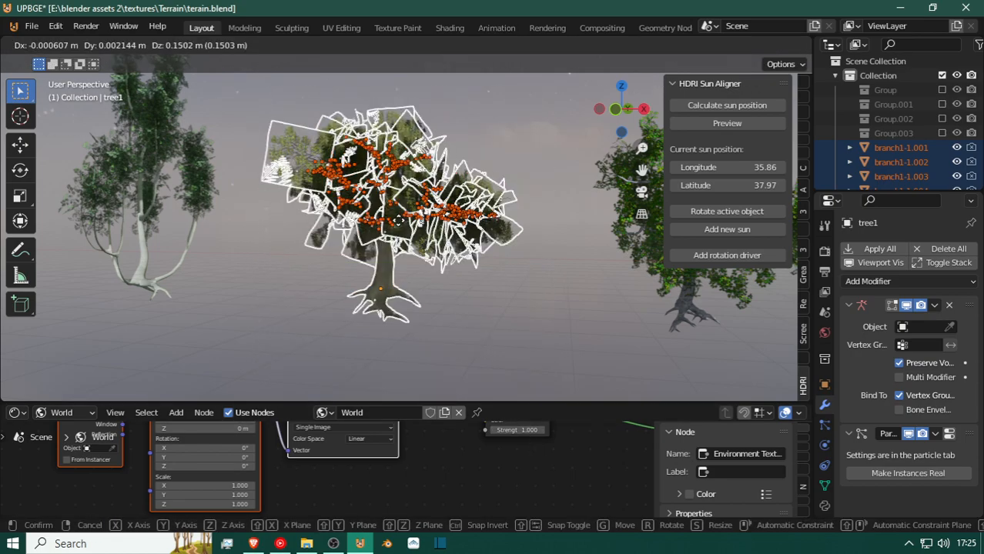
{"action": "key", "text": "Escape"}
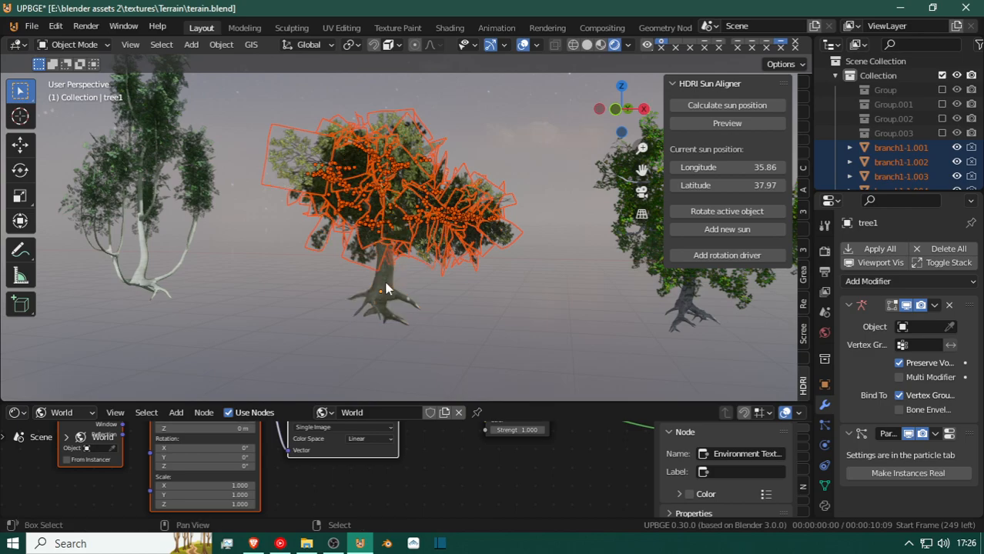
{"action": "left_click", "coordinate": [386, 290], "text": "shift"}
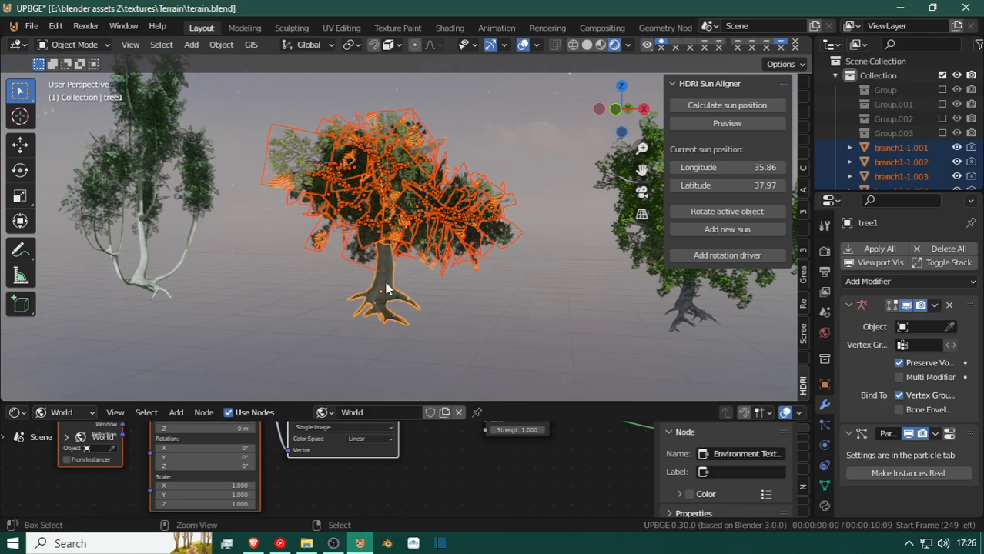
{"action": "key", "text": "ctrl+j"}
Select the white-trunked tree4 and make its particle instances real.
{"action": "left_click", "coordinate": [166, 192]}
{"action": "middle_click_drag", "start_coordinate": [166, 192], "coordinate": [557, 192], "text": "shift"}
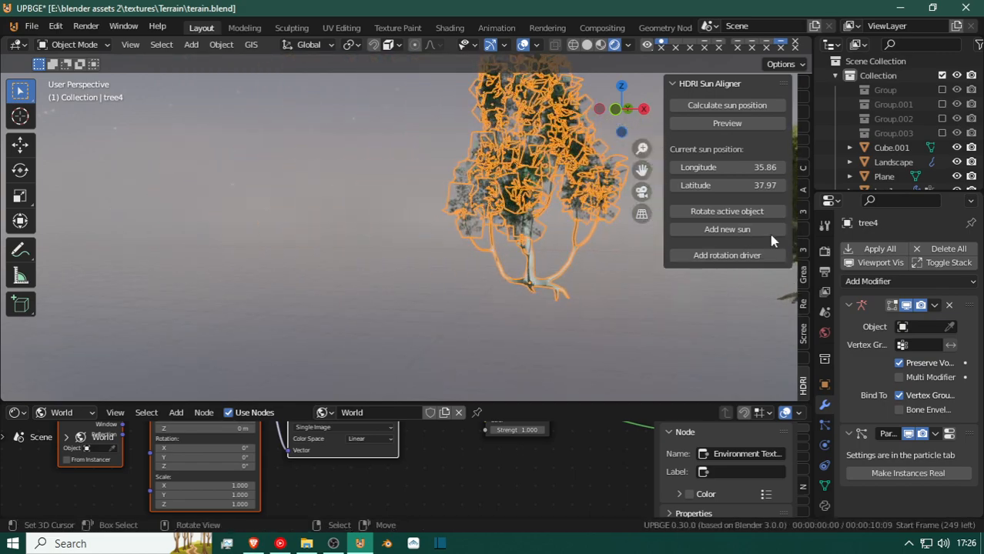
{"action": "left_click", "coordinate": [913, 477]}
{"action": "middle_click_drag", "start_coordinate": [531, 190], "coordinate": [490, 209], "text": "shift"}
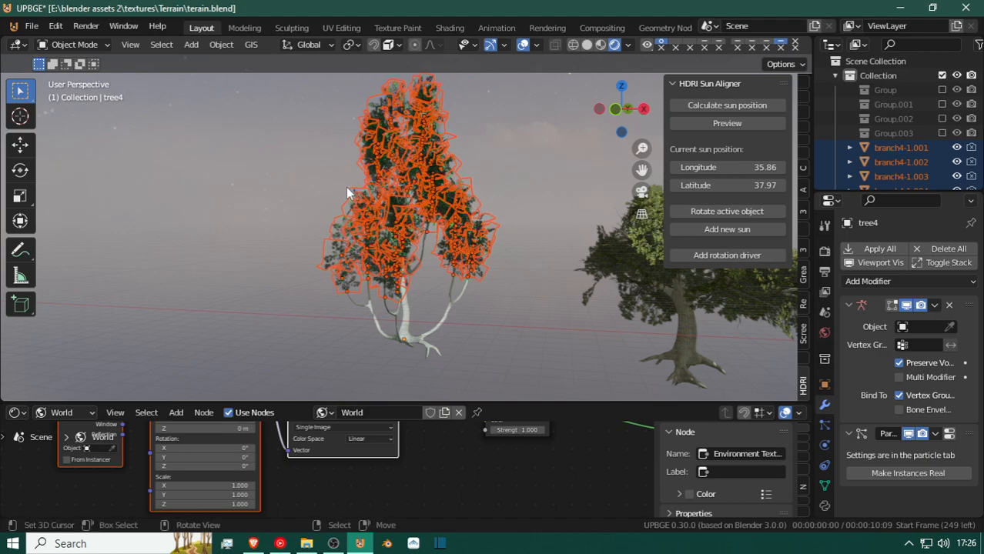
Box-select all of tree4's branches and its trunk, make the trunk active, and join them into one object.
{"action": "key", "text": "b"}
{"action": "left_click_drag", "start_coordinate": [326, 121], "coordinate": [469, 353]}
{"action": "key", "text": "b"}
{"action": "left_click_drag", "start_coordinate": [320, 76], "coordinate": [538, 465]}
{"action": "key", "text": "g"}
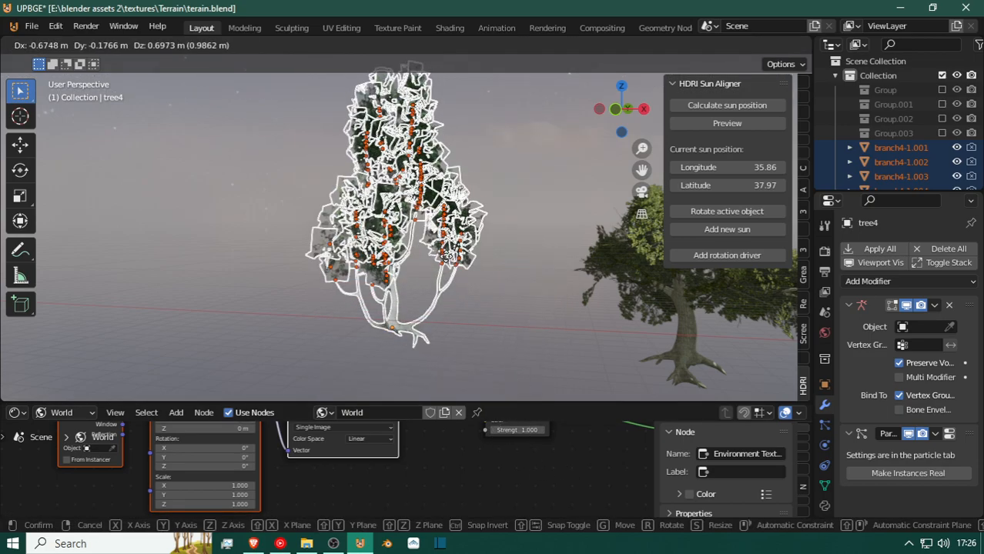
{"action": "right_click", "coordinate": [408, 279]}
{"action": "left_click", "coordinate": [400, 329], "text": "shift"}
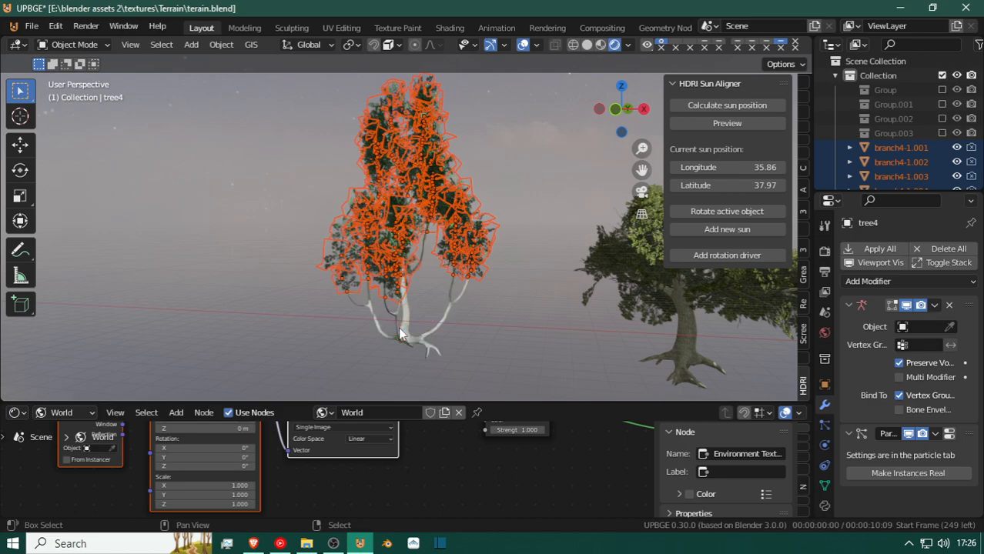
{"action": "left_click", "coordinate": [406, 336], "text": "shift"}
{"action": "key", "text": "ctrl+j"}
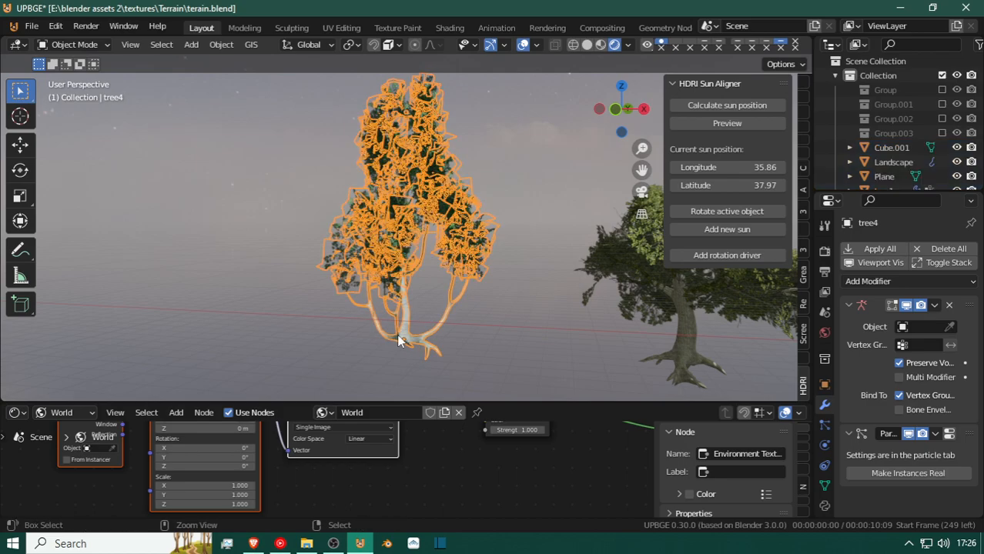
Select the Landscape terrain and collapse its particle system modifier.
{"action": "key", "text": "shift+grave"}
{"action": "key", "text": "w"}
{"action": "key", "text": "w"}
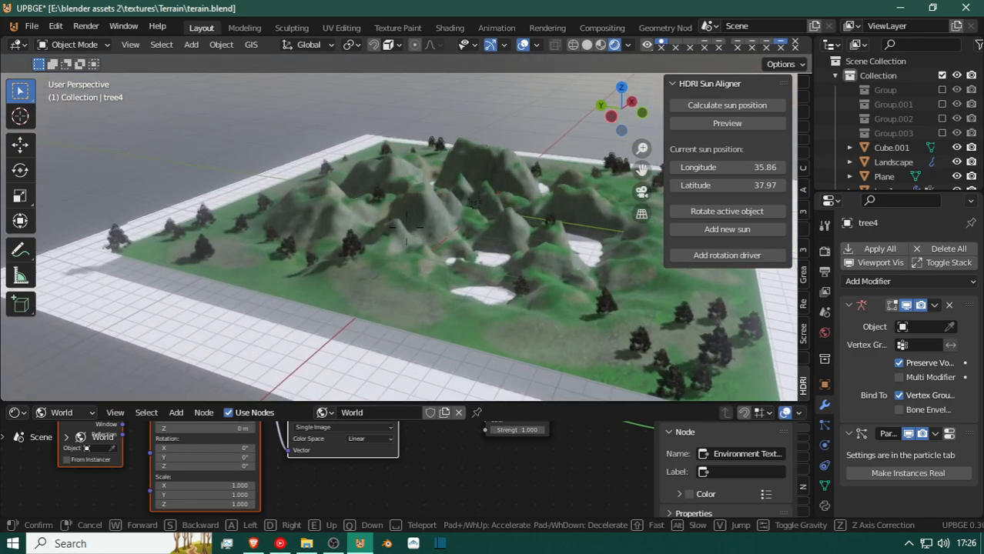
{"action": "left_click", "coordinate": [406, 250]}
{"action": "left_click", "coordinate": [406, 250]}
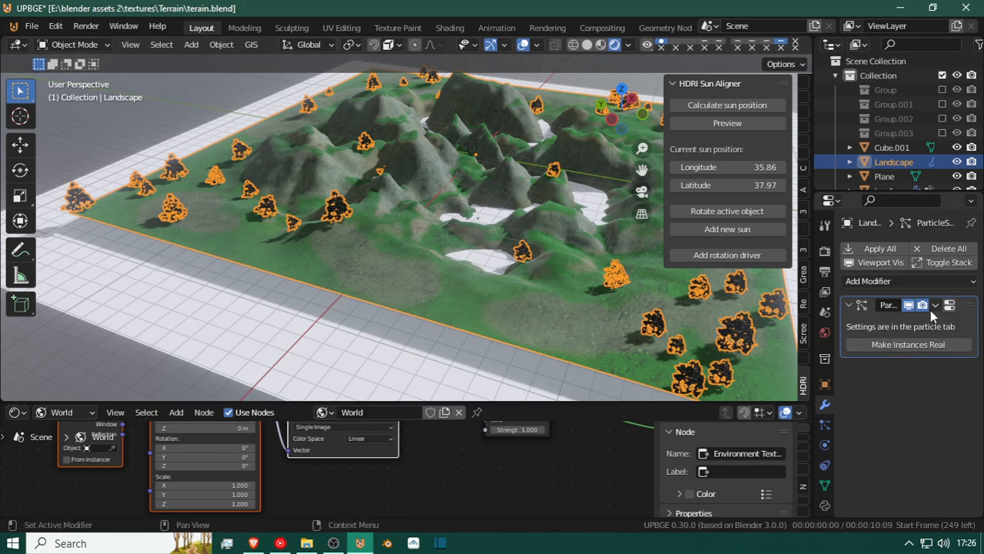
{"action": "left_click", "coordinate": [849, 304]}
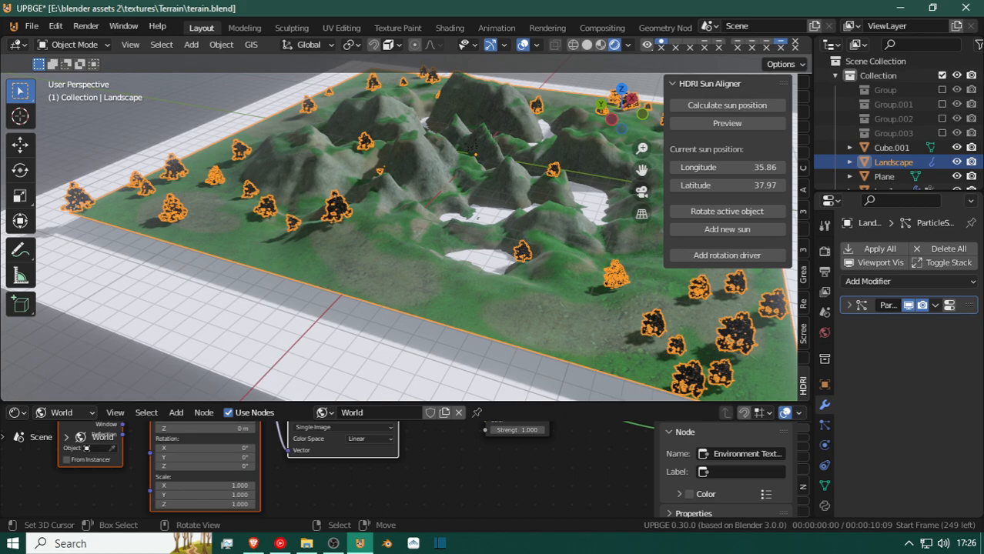
Preview the landscape in the game engine, stop it, and examine the scattered trees and valleys from several angles.
{"action": "key", "text": "p"}
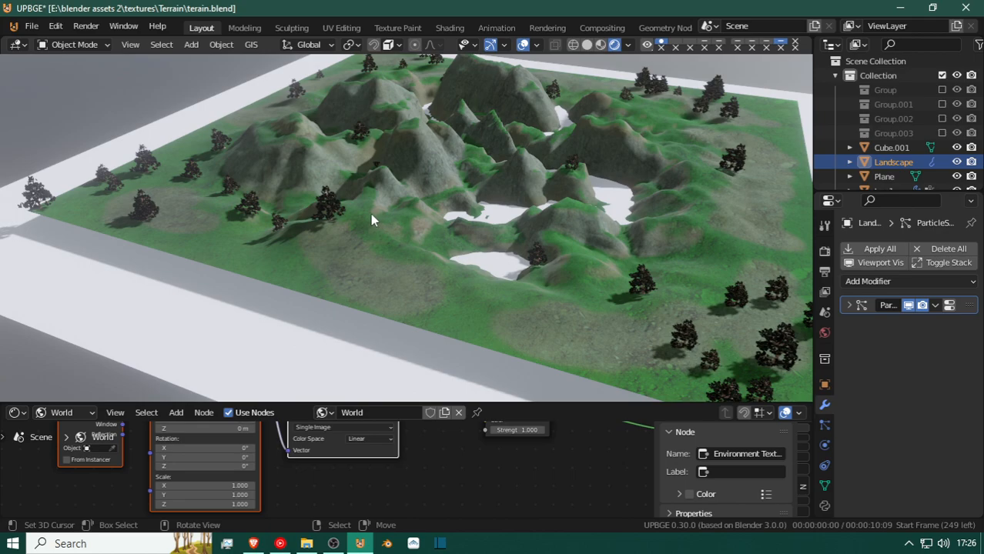
{"action": "key", "text": "Escape"}
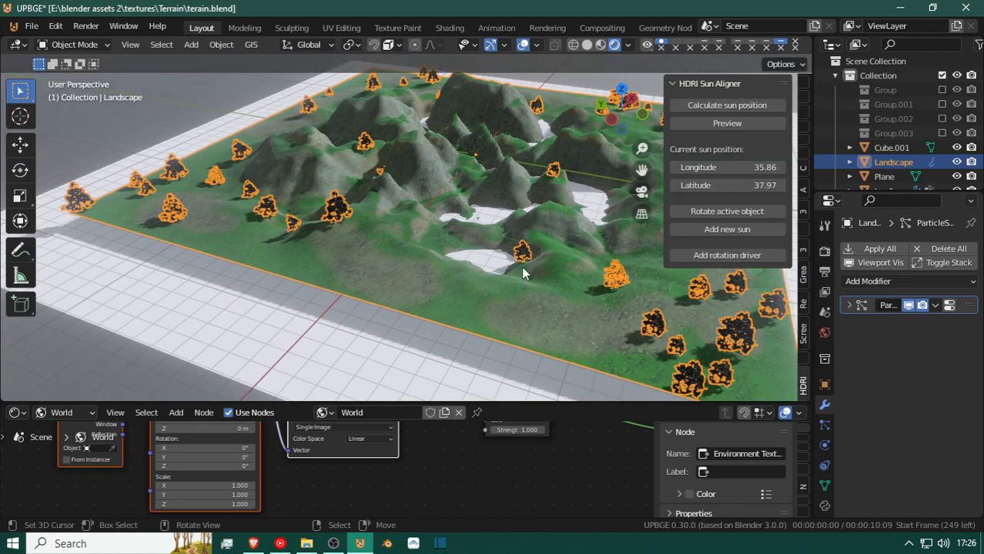
{"action": "key", "text": "shift+grave"}
{"action": "key", "text": "w"}
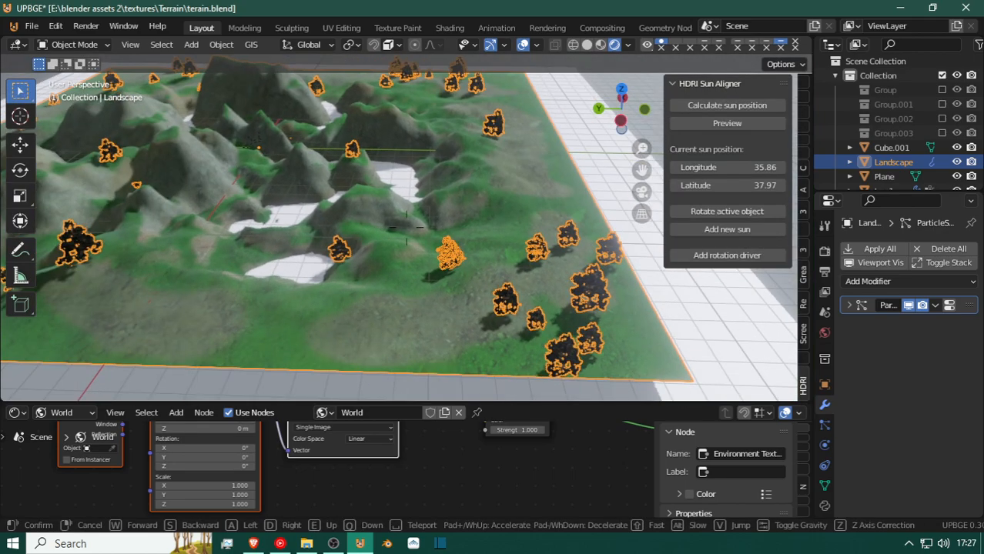
{"action": "left_click", "coordinate": [366, 316]}
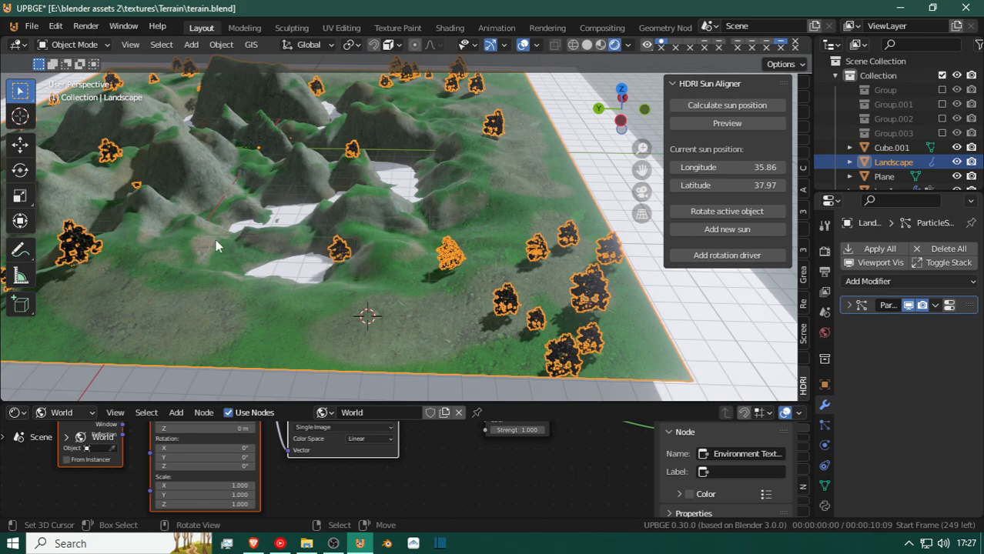
{"action": "key", "text": "shift+grave"}
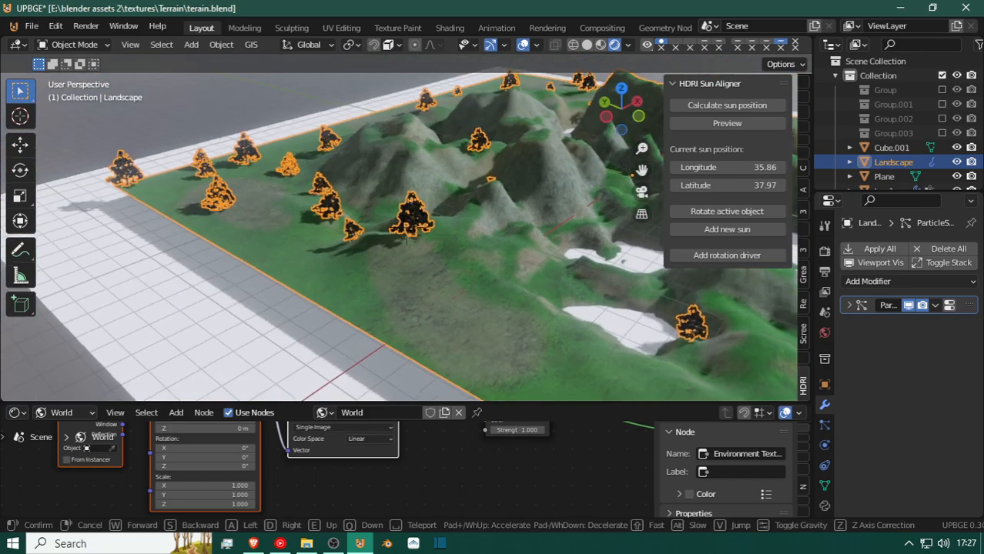
{"action": "left_click", "coordinate": [447, 211]}
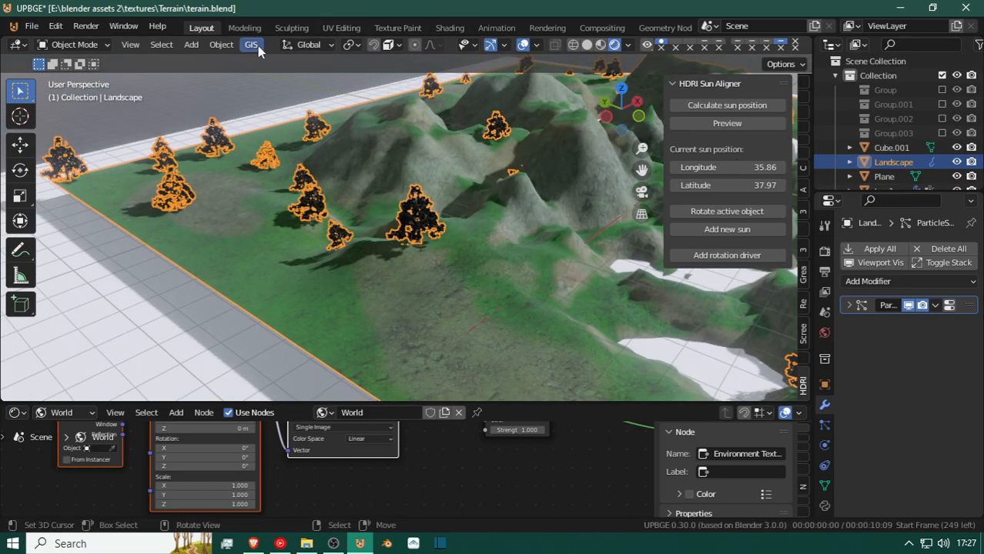
Try moving the landscape together with its scattered trees.
{"action": "left_click", "coordinate": [452, 291]}
{"action": "left_click", "coordinate": [533, 293]}
{"action": "key", "text": "g"}
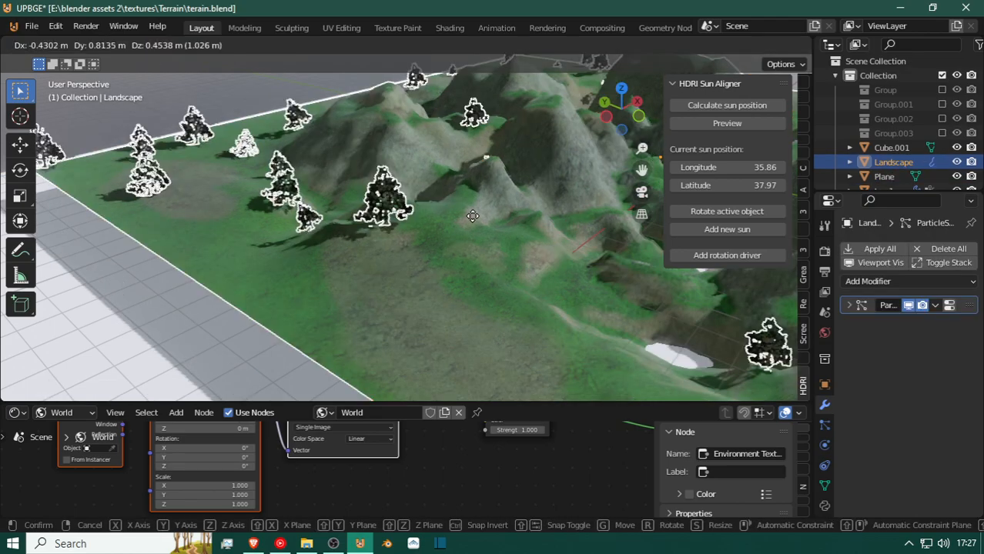
{"action": "right_click", "coordinate": [464, 224]}
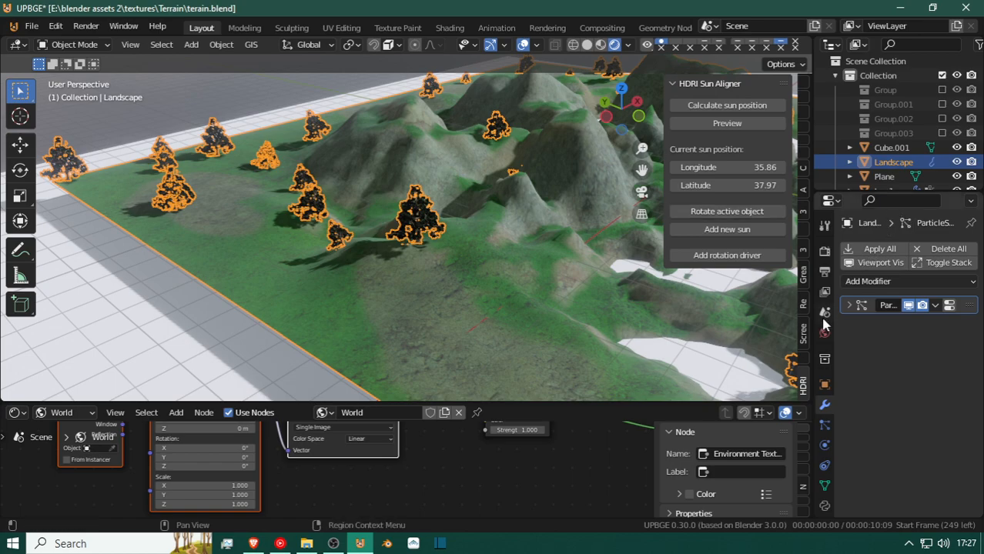
Add a second particle system to the landscape, make it the Hair type, and set its number to 1.
{"action": "left_click", "coordinate": [822, 425]}
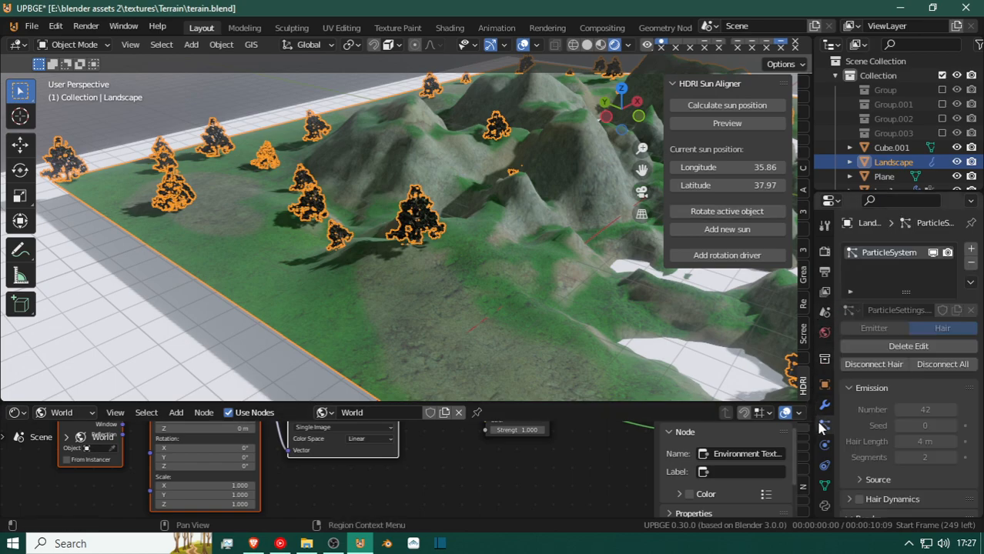
{"action": "left_click", "coordinate": [971, 250]}
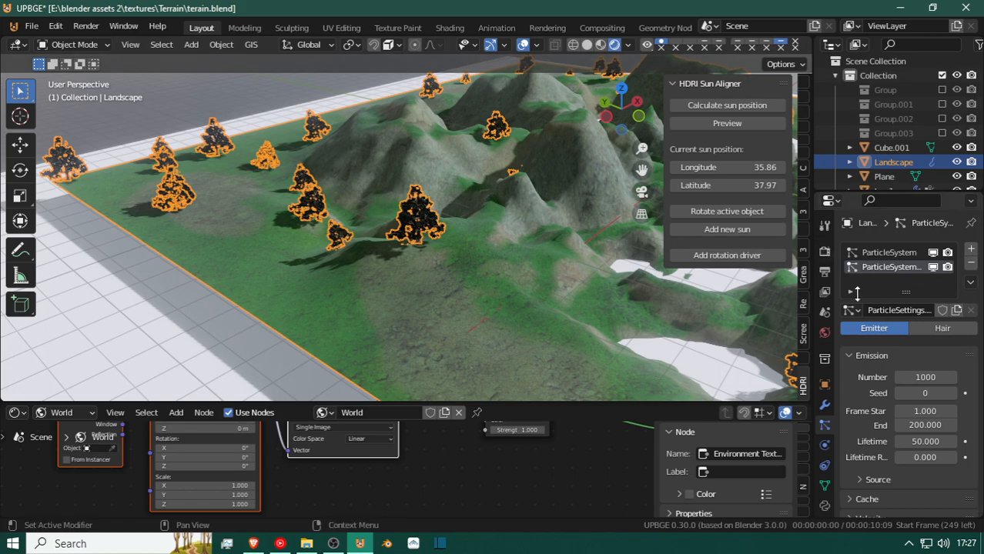
{"action": "left_click", "coordinate": [944, 329]}
{"action": "left_click", "coordinate": [932, 394]}
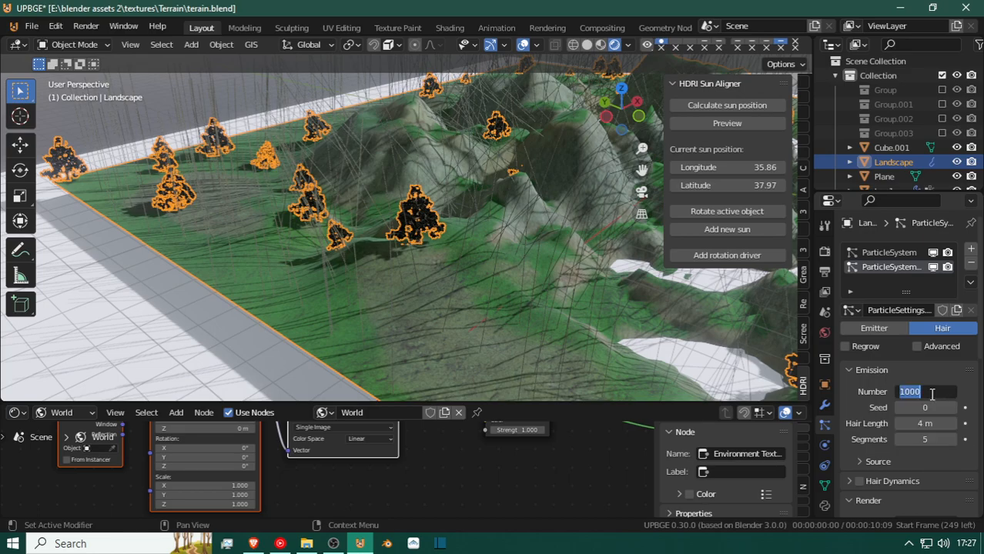
{"action": "type", "text": "1"}
{"action": "key", "text": "Return"}
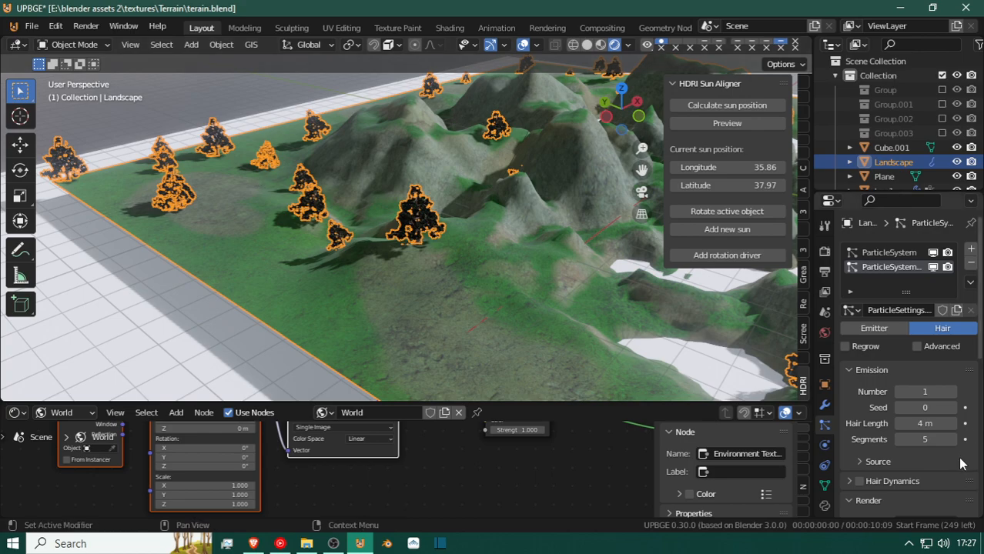
Set the new particle system's hair length to 0.23 m and its segments to 2.
{"action": "left_click_drag", "start_coordinate": [922, 423], "coordinate": [889, 423]}
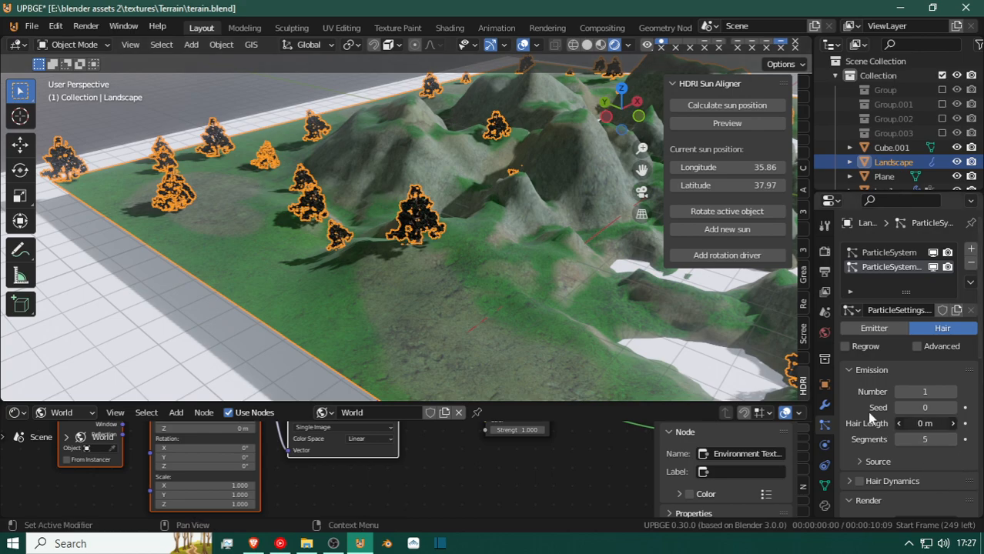
{"action": "left_click_drag", "start_coordinate": [938, 454], "coordinate": [934, 431]}
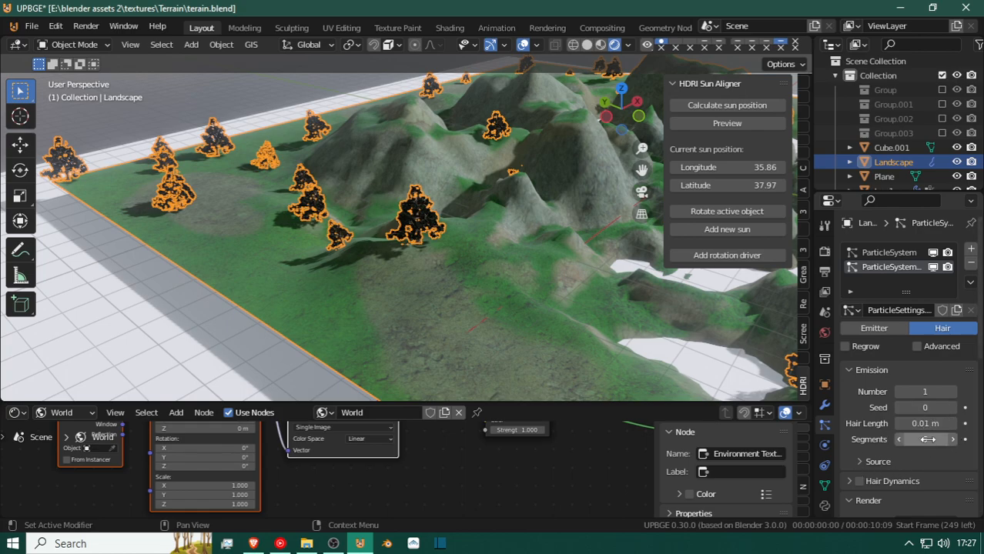
{"action": "left_click", "coordinate": [897, 439]}
{"action": "left_click_drag", "start_coordinate": [940, 423], "coordinate": [962, 423]}
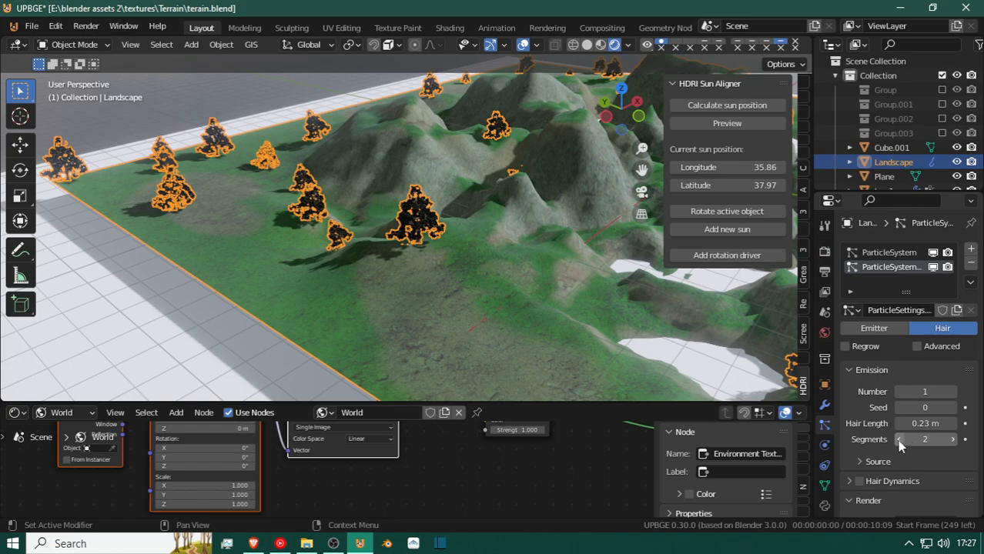
Set the new particle system to render as Object.
{"action": "scroll", "coordinate": [899, 440], "scroll_direction": "down", "scroll_amount": 4}
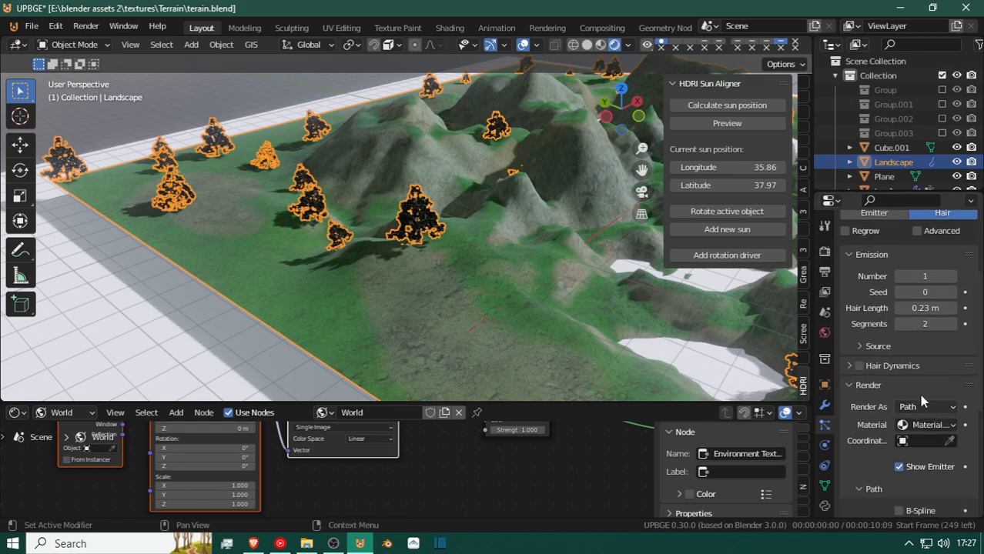
{"action": "left_click", "coordinate": [850, 385]}
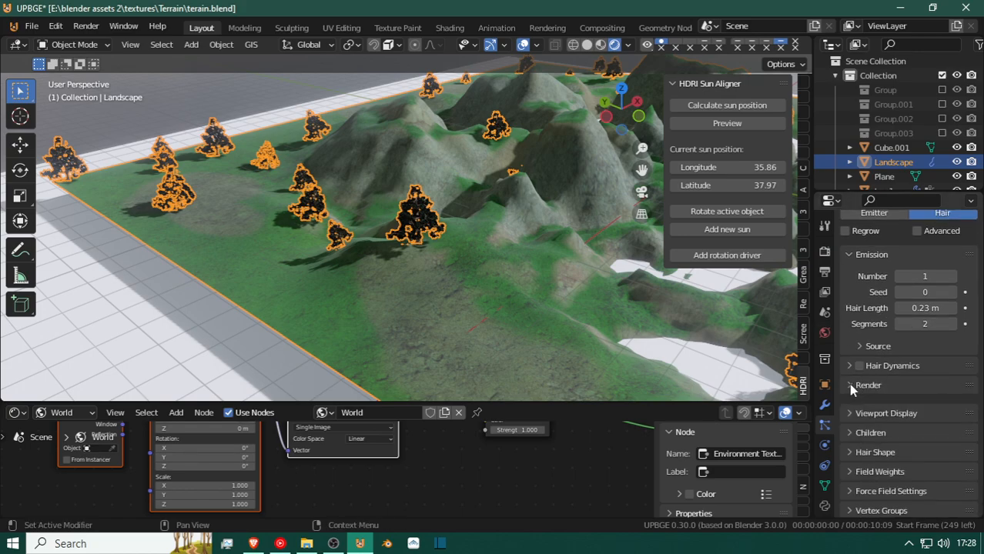
{"action": "left_click", "coordinate": [850, 385]}
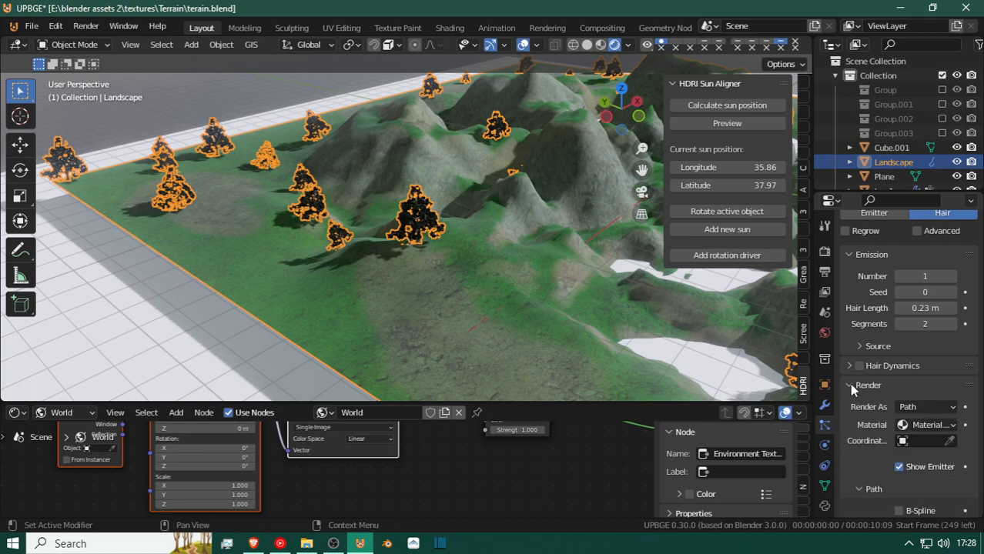
{"action": "left_click", "coordinate": [913, 409]}
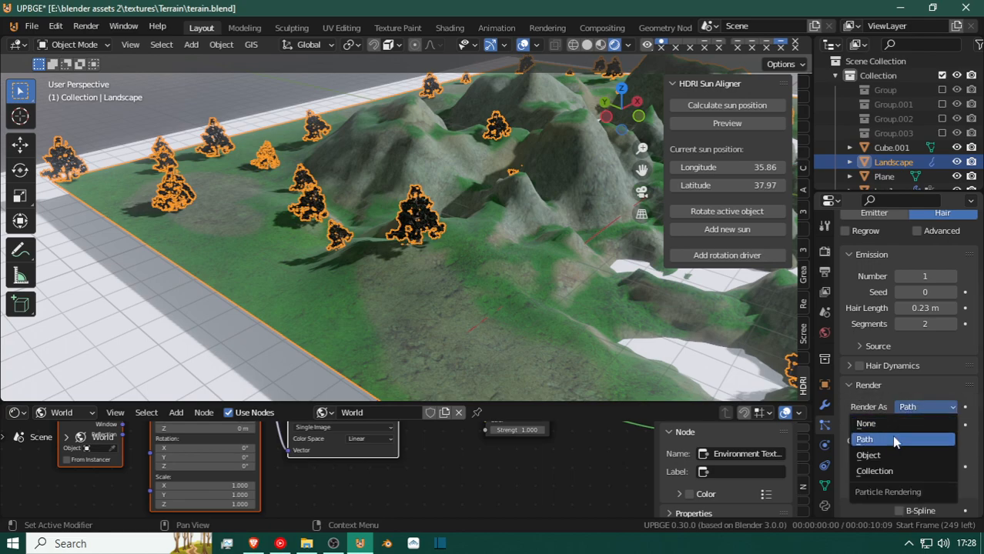
{"action": "left_click", "coordinate": [890, 457]}
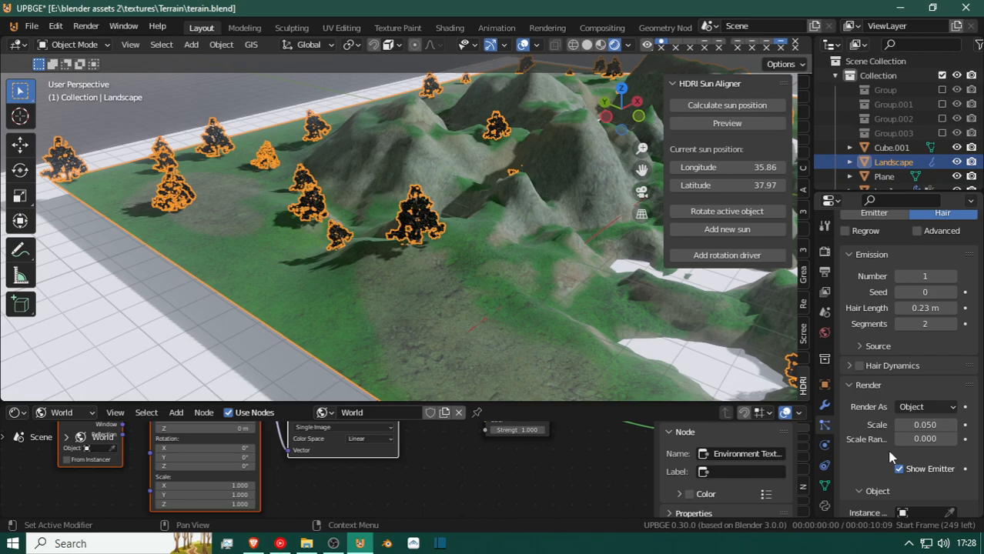
Pick the green-leaved tree2 beside the landscape as the new particle system's instance object.
{"action": "key", "text": "shift+grave"}
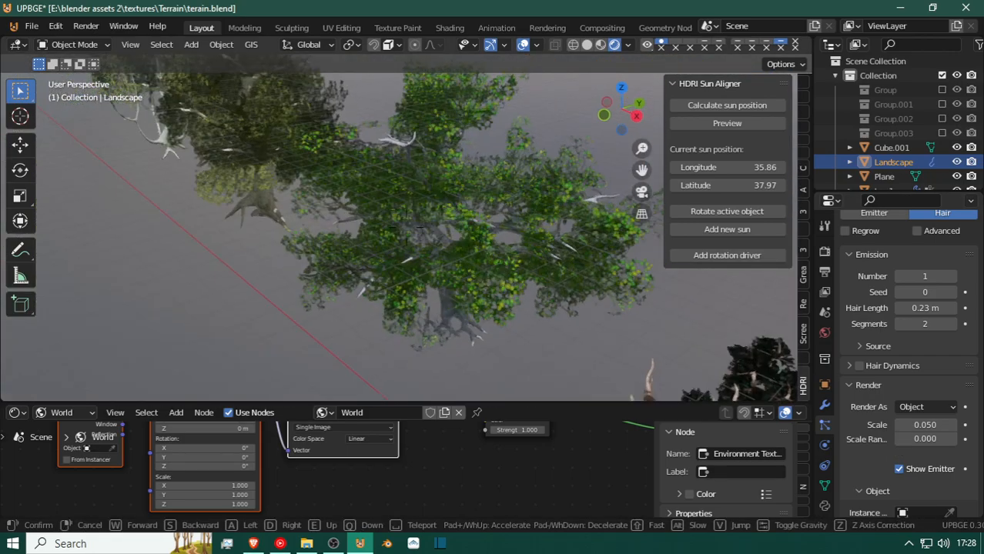
{"action": "key", "text": "s"}
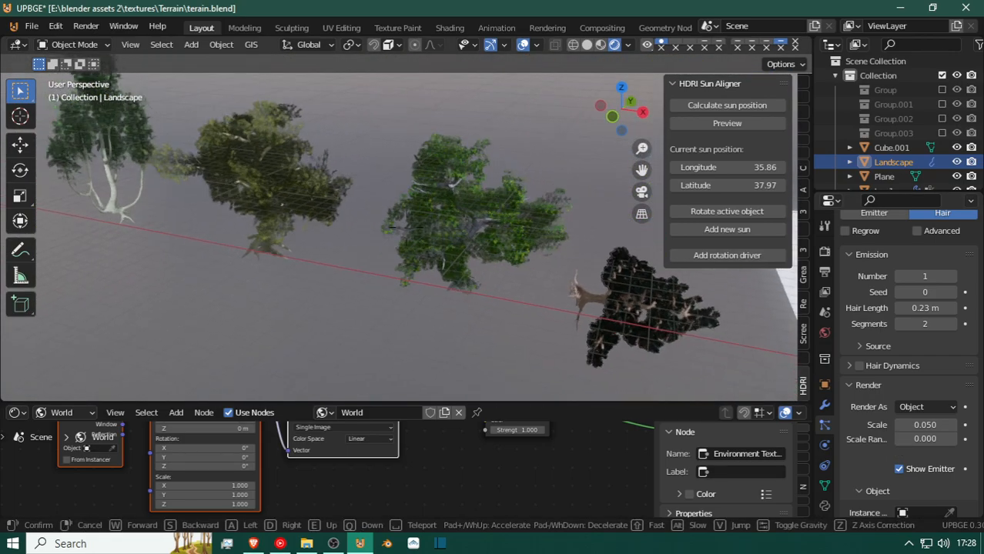
{"action": "left_click", "coordinate": [433, 217]}
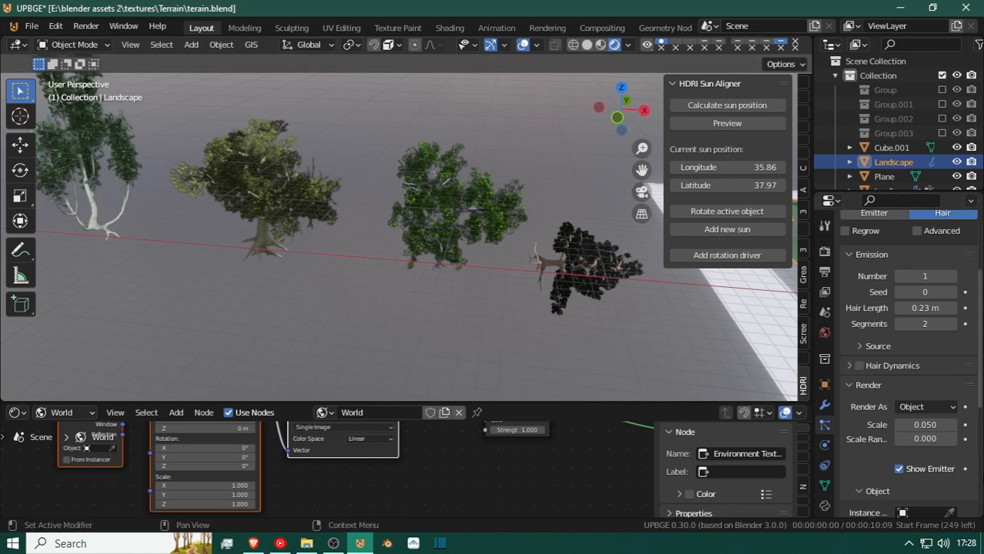
{"action": "left_click", "coordinate": [952, 512]}
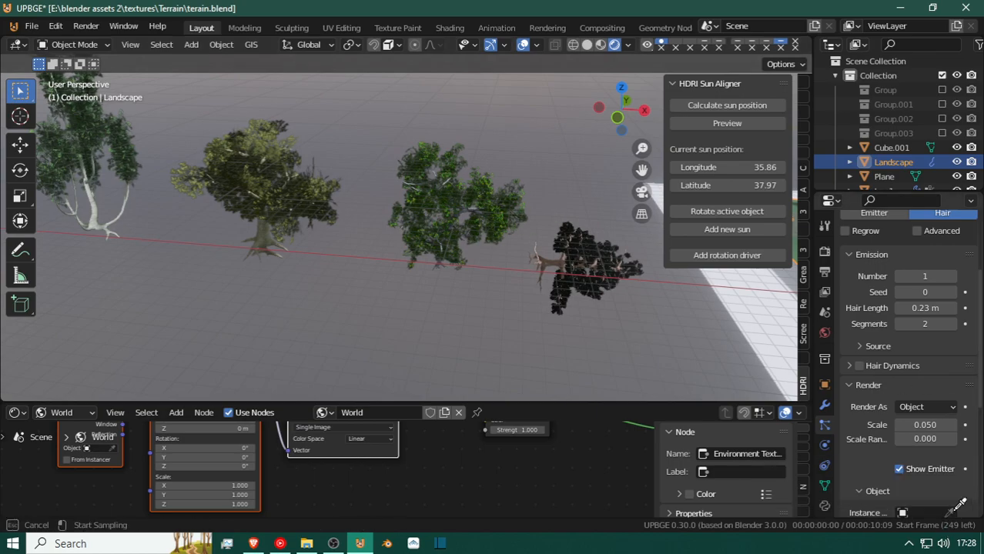
{"action": "left_click", "coordinate": [440, 185]}
Inspect the landscape from several sides for the newly instanced tree2.
{"action": "key", "text": "shift+grave"}
{"action": "key", "text": "s"}
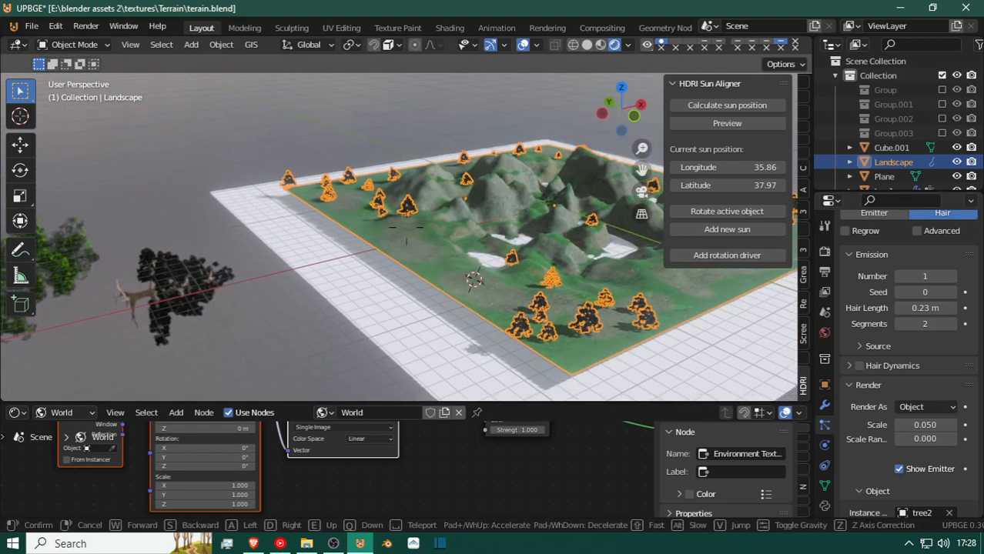
{"action": "key", "text": "w"}
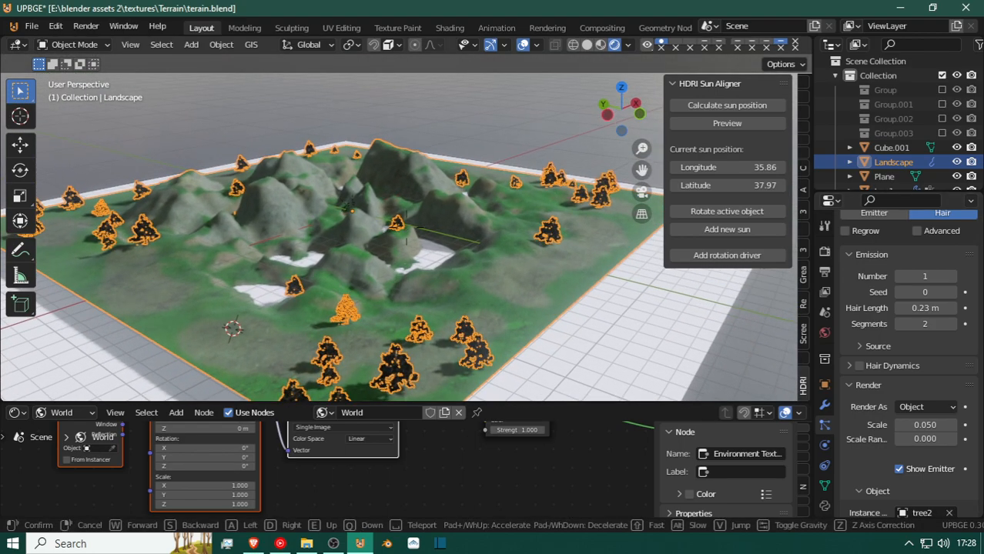
{"action": "key", "text": "w"}
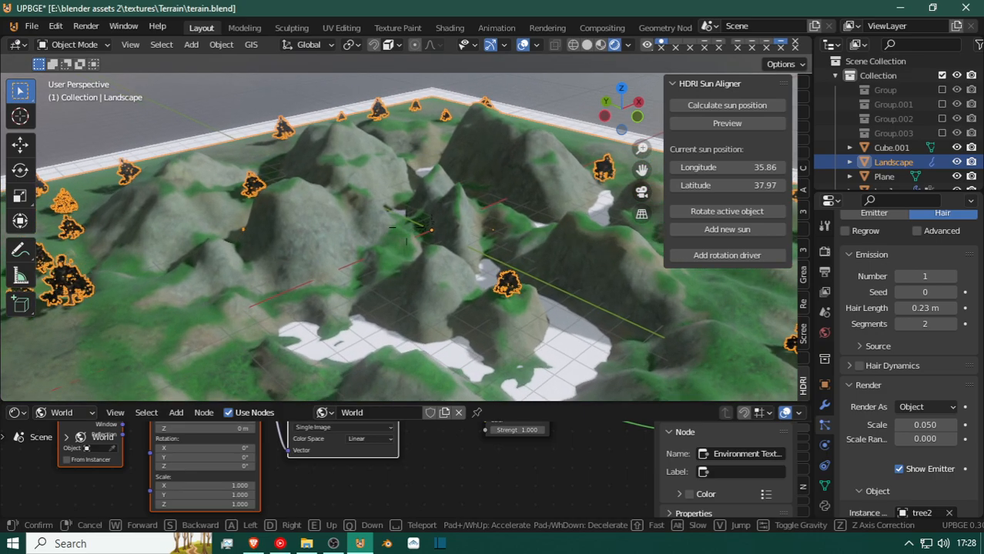
{"action": "key", "text": "w"}
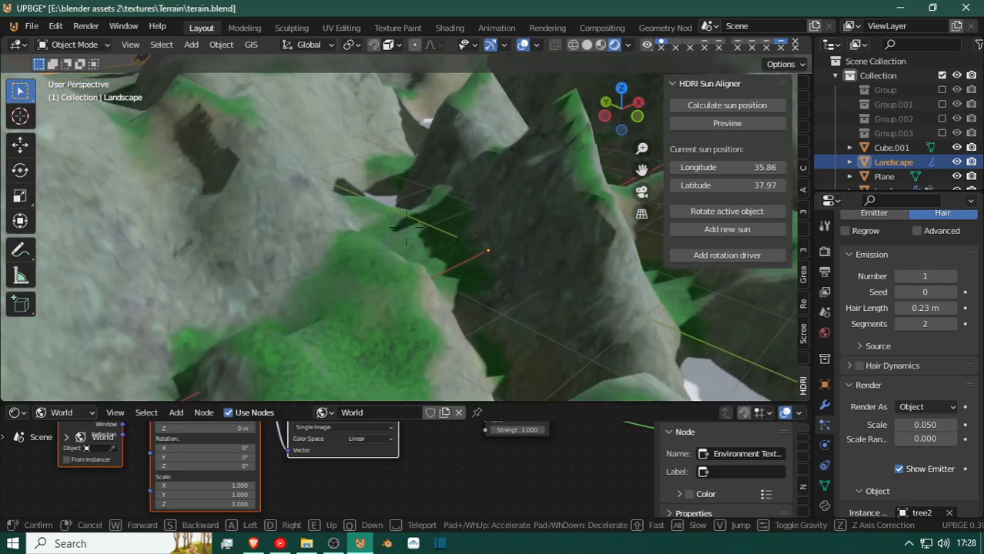
{"action": "key", "text": "w"}
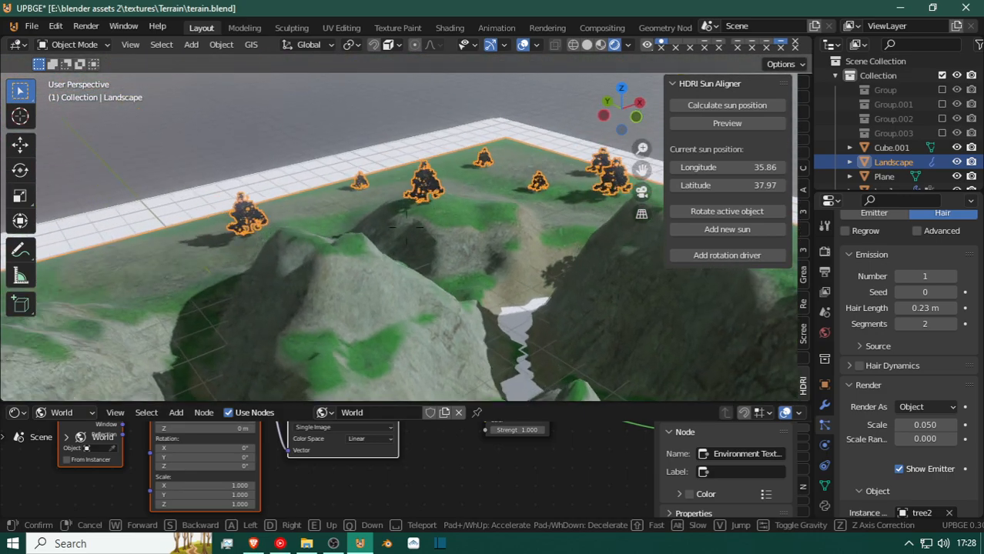
{"action": "key", "text": "w"}
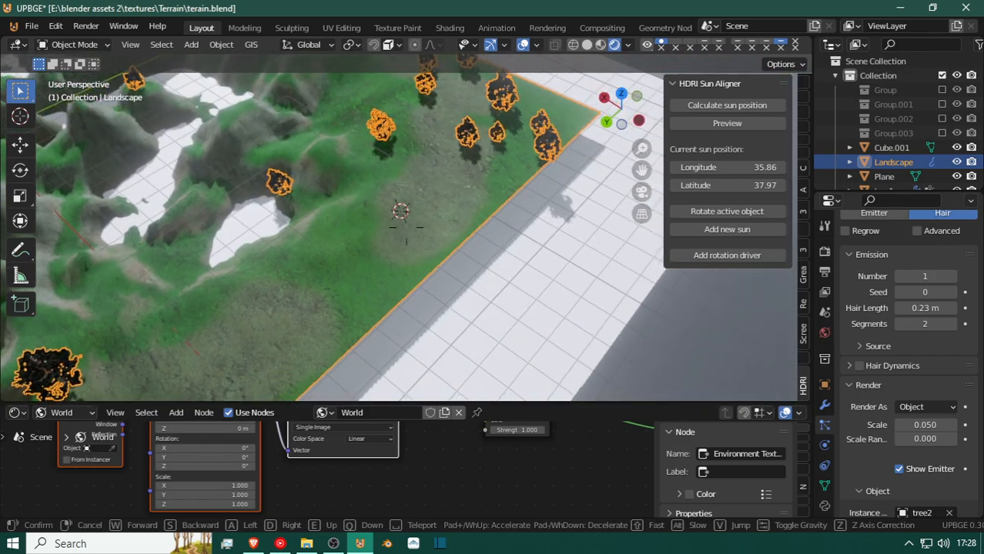
{"action": "left_click", "coordinate": [489, 250]}
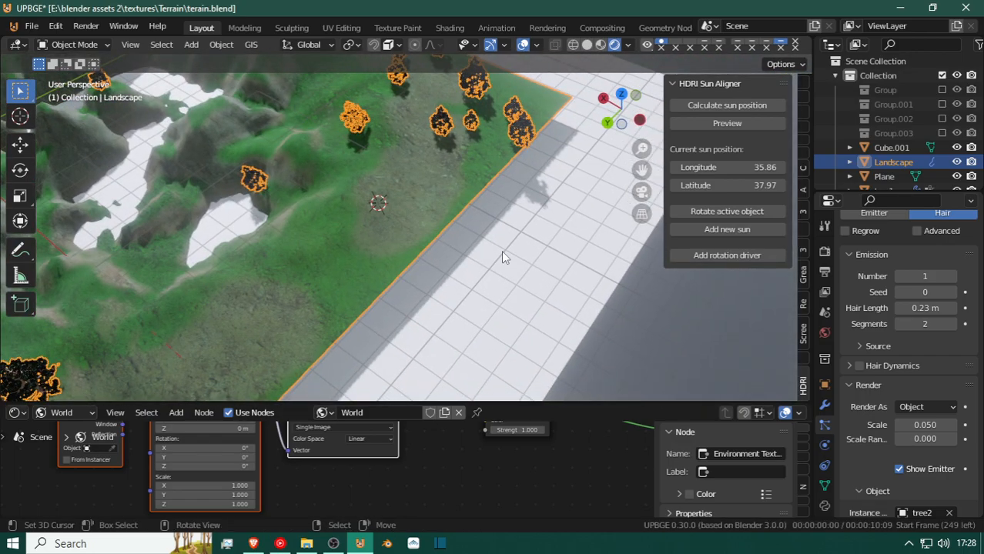
Enable Object Scale and Object Rotation for the instanced tree2.
{"action": "scroll", "coordinate": [904, 435], "scroll_direction": "down", "scroll_amount": 5}
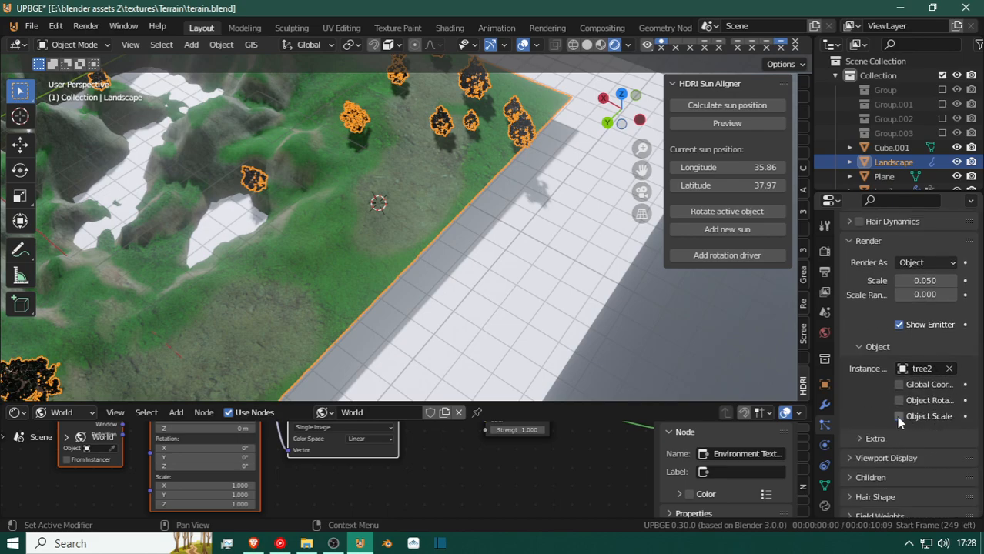
{"action": "left_click", "coordinate": [899, 415]}
{"action": "left_click", "coordinate": [898, 400]}
Hide the landscape's first particle system in both the viewport and the render.
{"action": "key", "text": "shift+grave"}
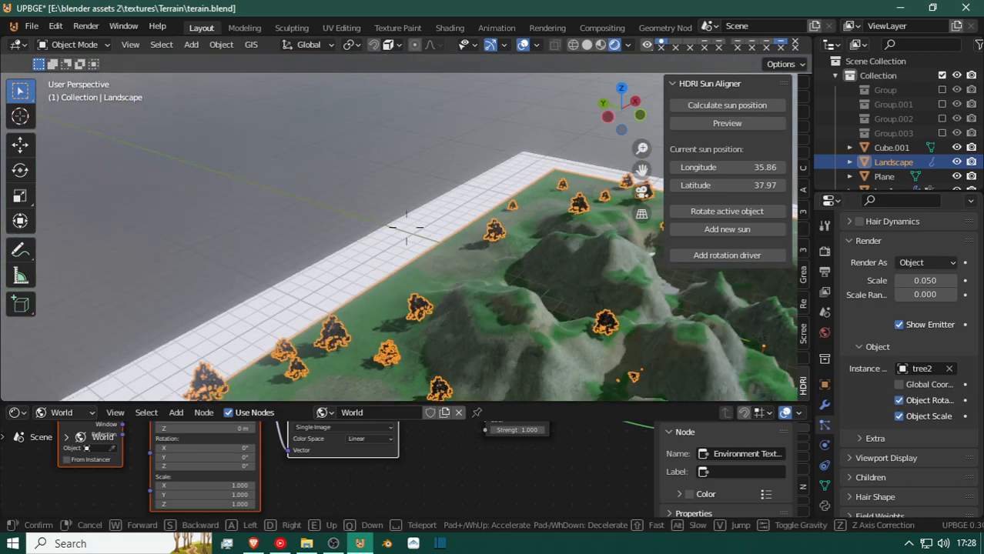
{"action": "key", "text": "s"}
{"action": "key", "text": "d"}
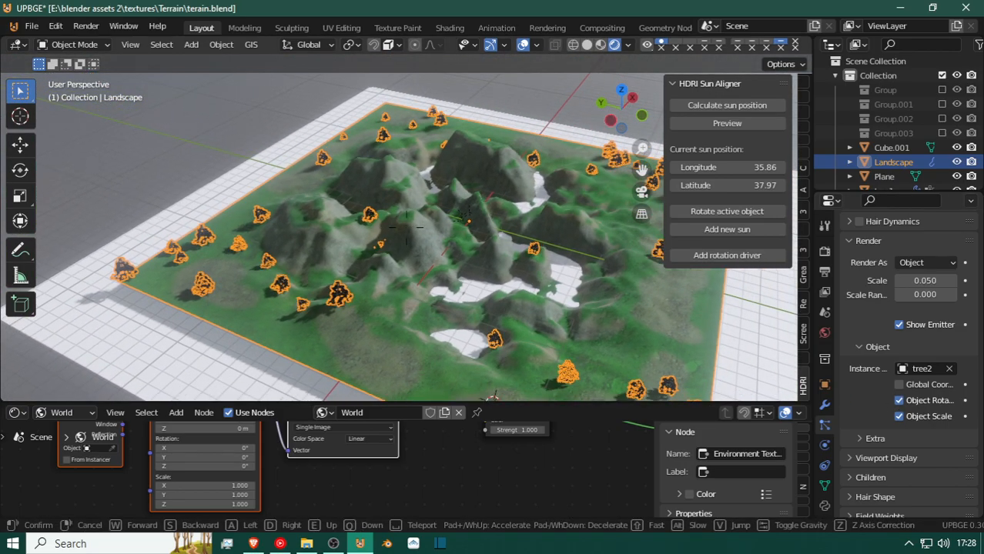
{"action": "key", "text": "w"}
{"action": "key", "text": "w"}
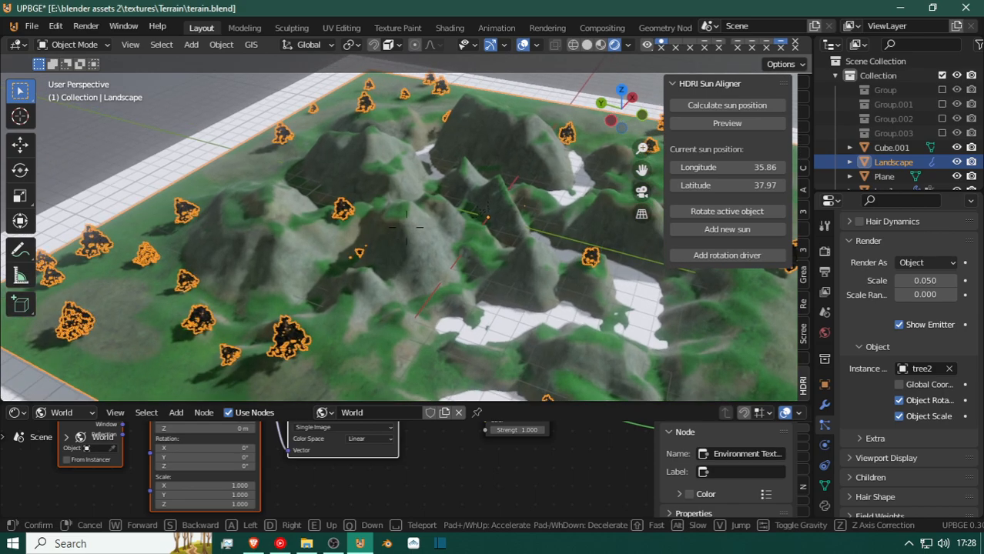
{"action": "key", "text": "w"}
{"action": "left_click", "coordinate": [407, 231]}
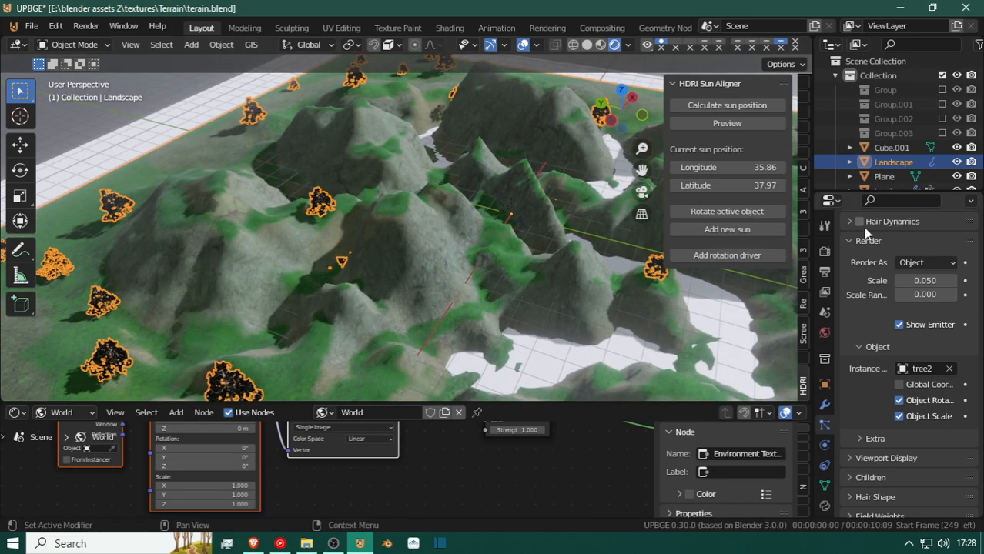
{"action": "left_click", "coordinate": [73, 45]}
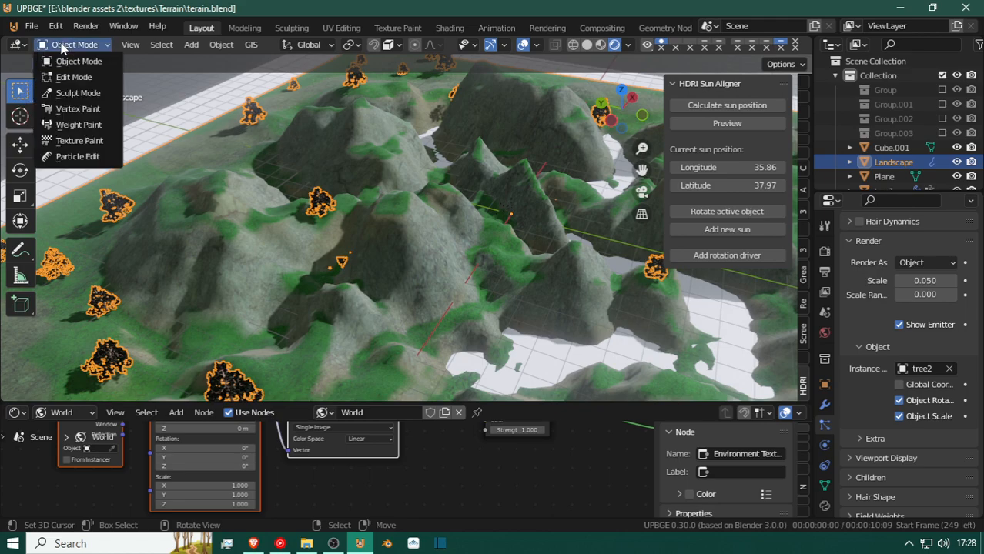
{"action": "scroll", "coordinate": [861, 293], "scroll_direction": "up", "scroll_amount": 3}
{"action": "scroll", "coordinate": [858, 289], "scroll_direction": "up", "scroll_amount": 5}
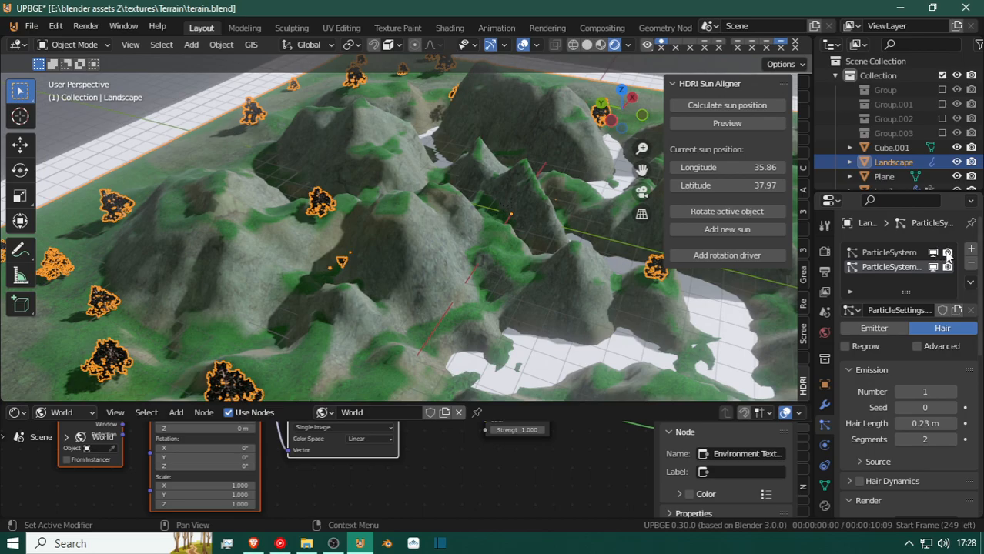
{"action": "left_click", "coordinate": [933, 255]}
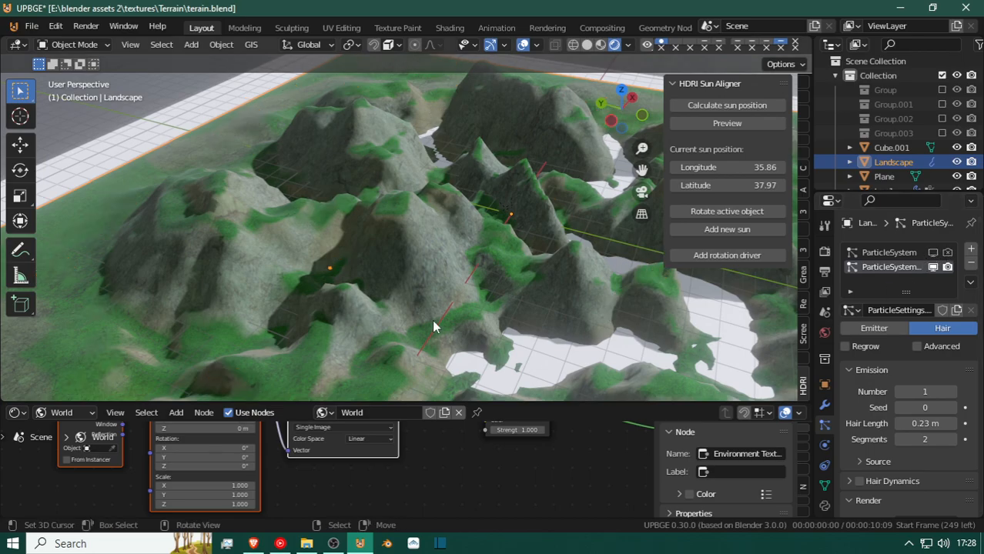
Set the render scale of the tree2 particle system to 2.270.
{"action": "scroll", "coordinate": [358, 277], "scroll_direction": "up", "scroll_amount": 7}
{"action": "scroll", "coordinate": [358, 277], "scroll_direction": "down", "scroll_amount": 7}
{"action": "key", "text": "shift+grave"}
{"action": "key", "text": "w"}
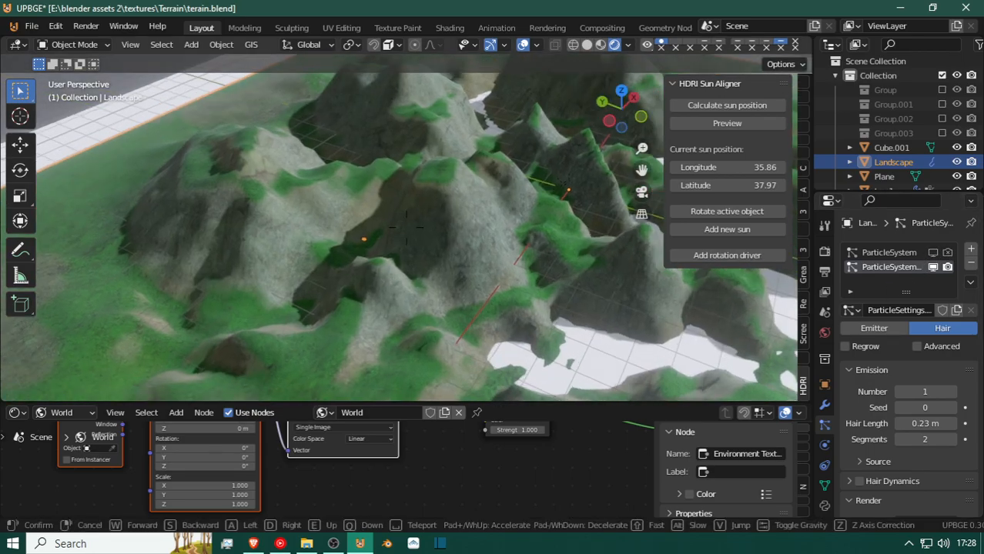
{"action": "key", "text": "w"}
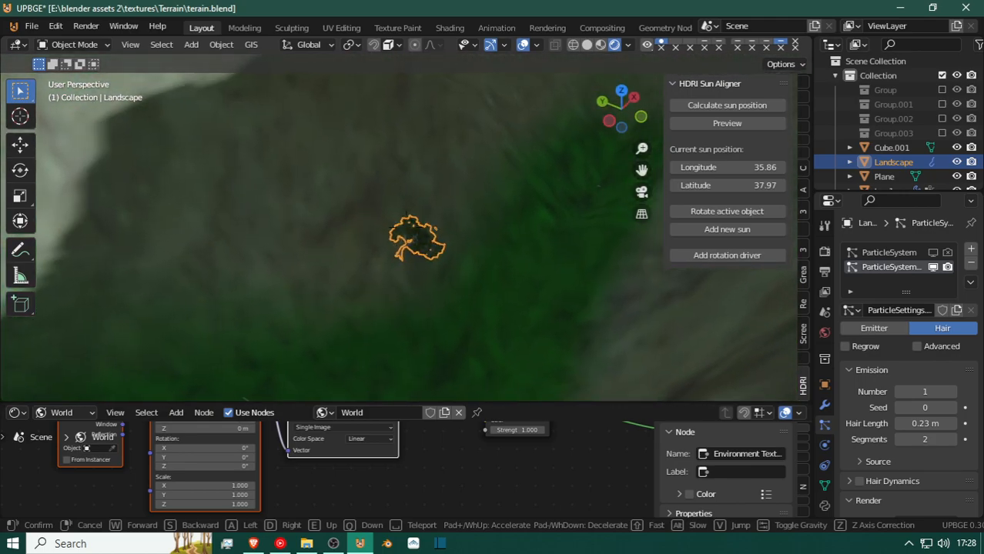
{"action": "key", "text": "w"}
{"action": "left_click", "coordinate": [409, 231]}
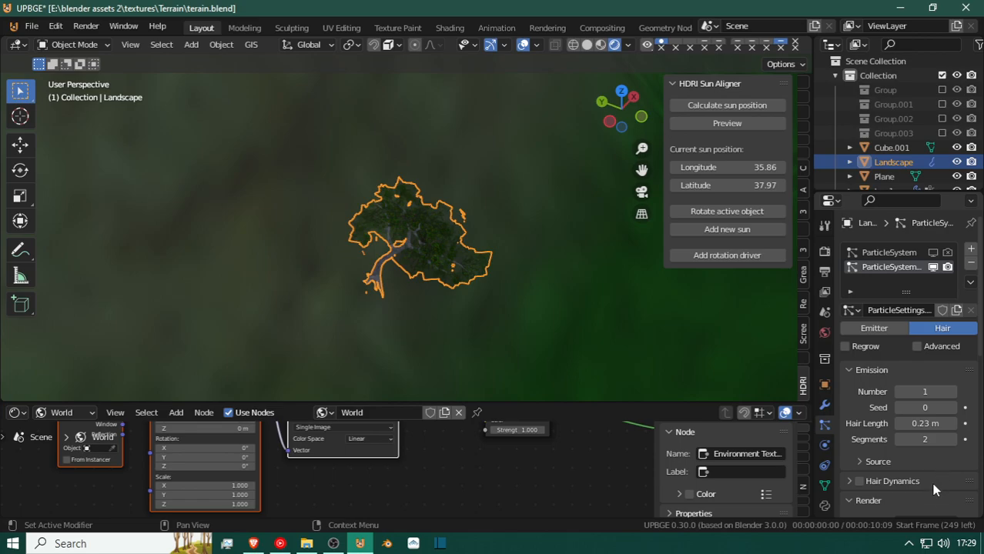
{"action": "scroll", "coordinate": [933, 462], "scroll_direction": "down", "scroll_amount": 3}
{"action": "left_click_drag", "start_coordinate": [937, 488], "coordinate": [980, 488]}
{"action": "scroll", "coordinate": [612, 289], "scroll_direction": "down", "scroll_amount": 8}
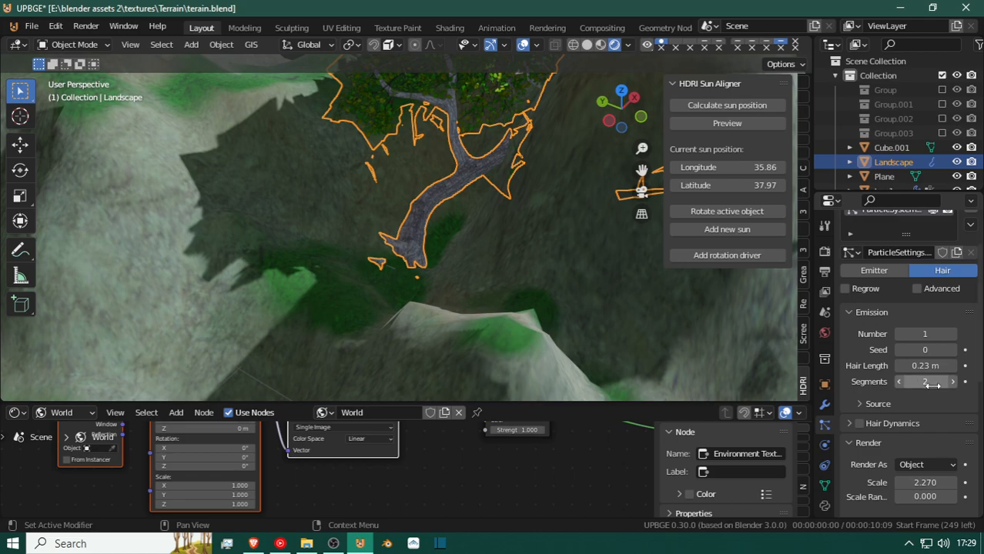
Turn off Object Rotation for the instanced tree2.
{"action": "scroll", "coordinate": [930, 385], "scroll_direction": "up", "scroll_amount": 3}
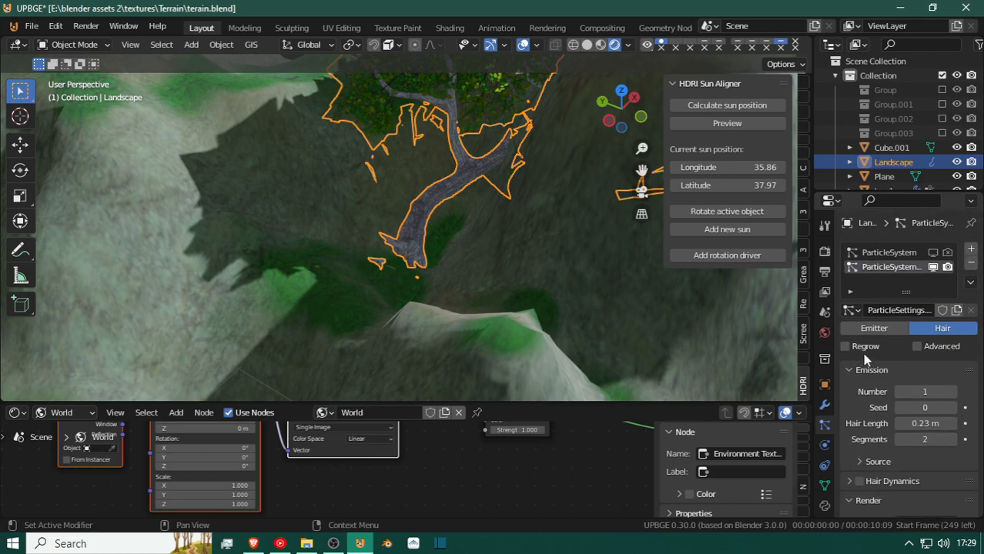
{"action": "scroll", "coordinate": [925, 432], "scroll_direction": "down", "scroll_amount": 6}
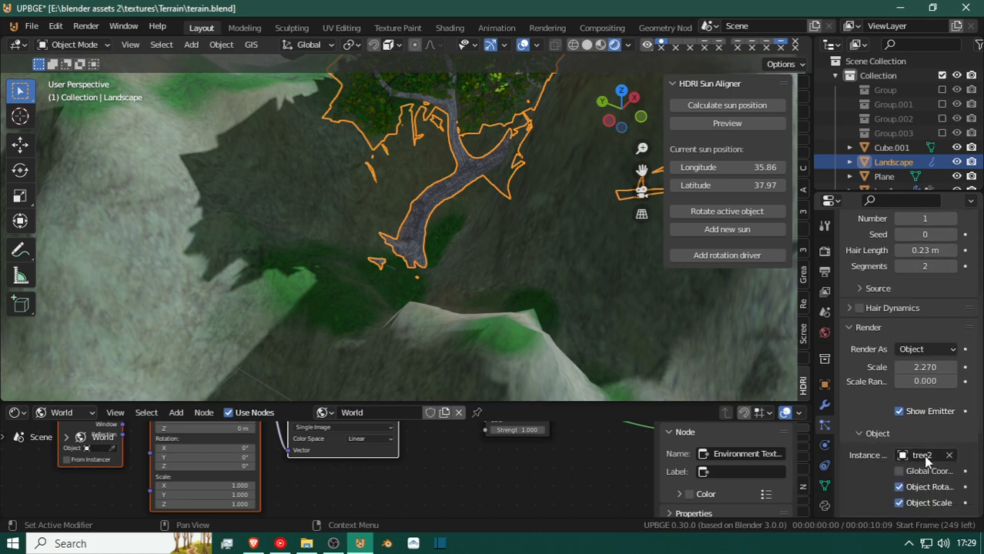
{"action": "scroll", "coordinate": [926, 462], "scroll_direction": "down", "scroll_amount": 1}
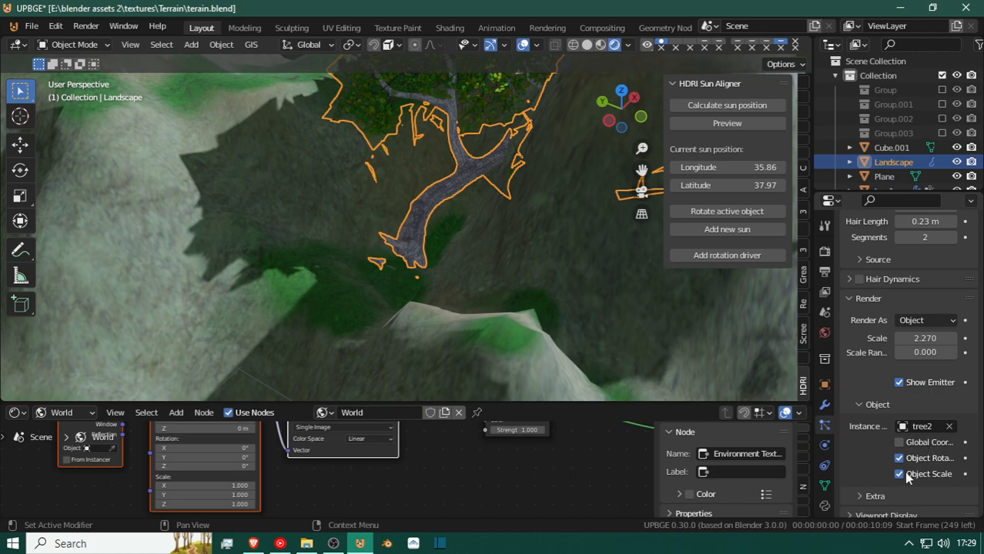
{"action": "left_click", "coordinate": [899, 458]}
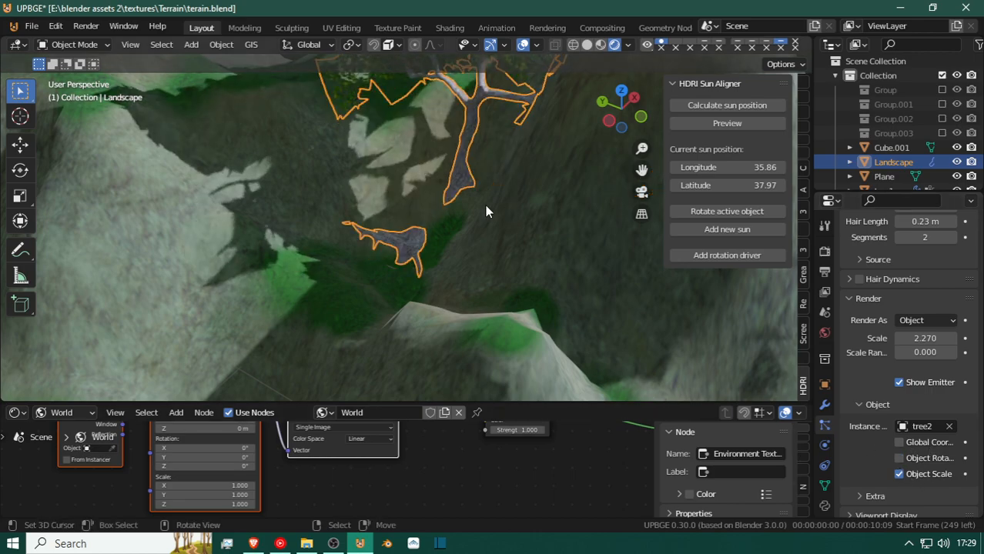
Switch the landscape from Object Mode to Particle Edit mode.
{"action": "key", "text": "shift+grave"}
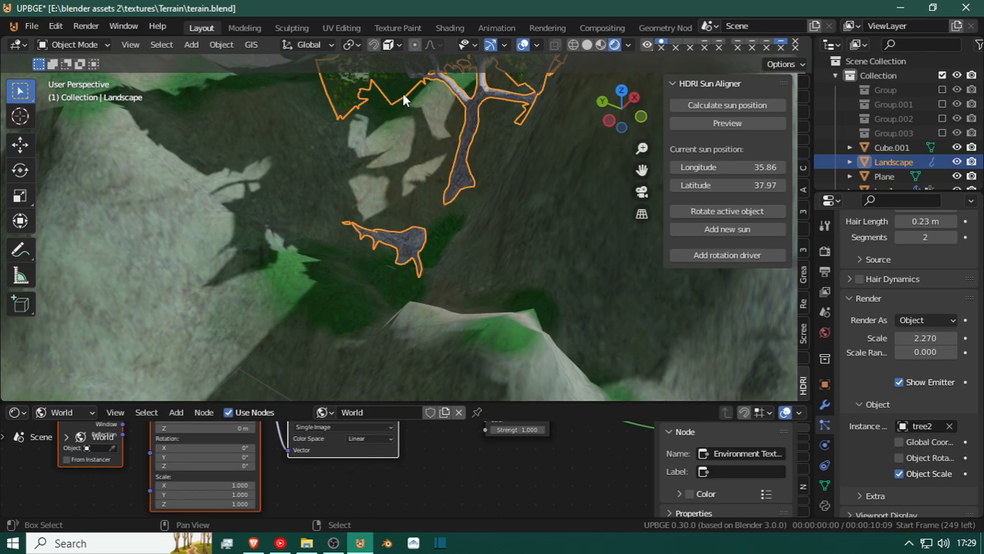
{"action": "key", "text": "w"}
{"action": "key", "text": "s"}
{"action": "key", "text": "s"}
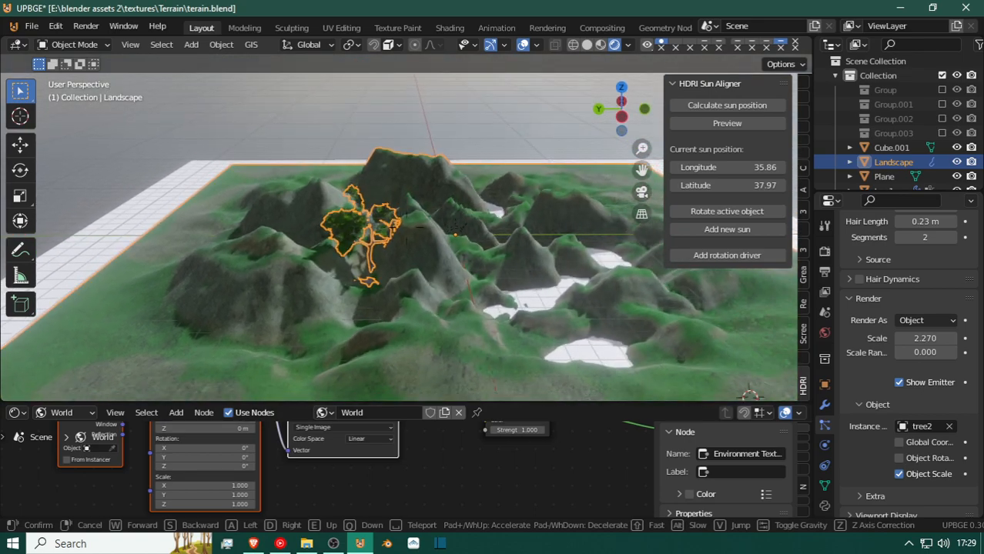
{"action": "left_click", "coordinate": [653, 304]}
{"action": "left_click", "coordinate": [70, 47]}
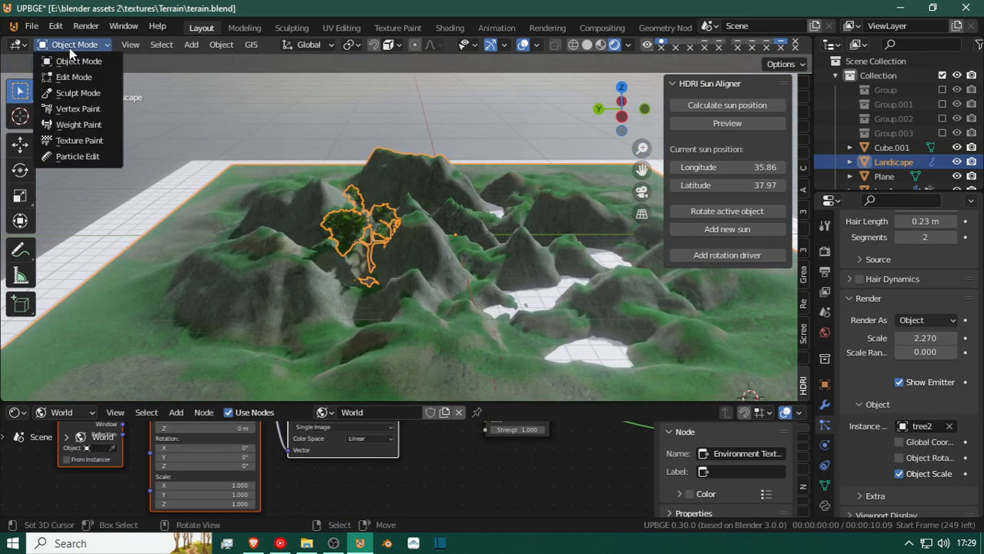
{"action": "left_click", "coordinate": [92, 157]}
Show the landscape in top orthographic view and activate the Cut brush for its particles.
{"action": "middle_click_drag", "start_coordinate": [415, 176], "coordinate": [402, 180]}
{"action": "mouse_move", "coordinate": [258, 309]}
{"action": "middle_mouse_down"}
{"action": "mouse_move", "coordinate": [307, 314]}
{"action": "mouse_move", "coordinate": [358, 301]}
{"action": "middle_mouse_up"}
{"action": "key", "text": "KP_7"}
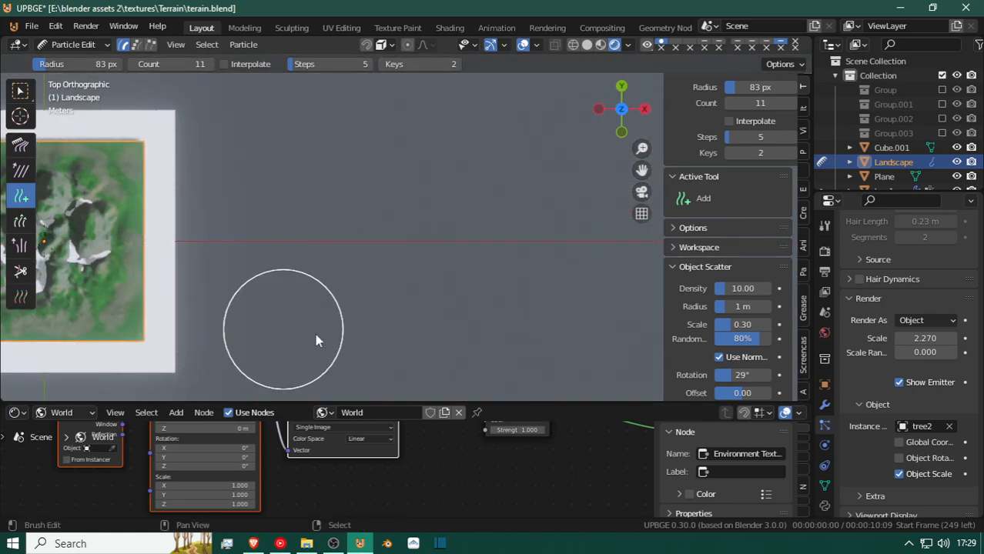
{"action": "middle_click_drag", "start_coordinate": [248, 321], "coordinate": [445, 329], "text": "shift"}
{"action": "scroll", "coordinate": [444, 329], "scroll_direction": "up", "scroll_amount": 3}
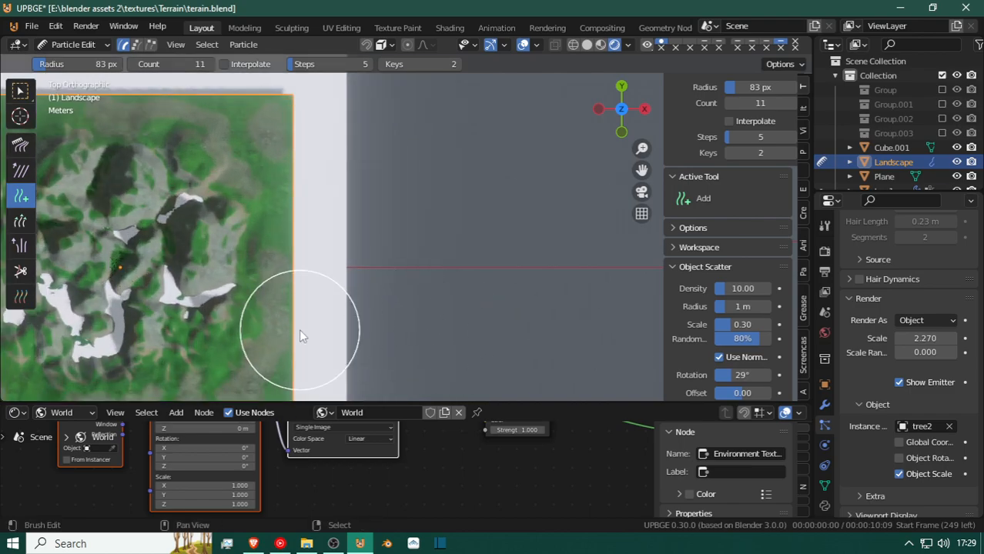
{"action": "middle_click_drag", "start_coordinate": [299, 329], "coordinate": [471, 330], "text": "shift"}
{"action": "scroll", "coordinate": [478, 332], "scroll_direction": "up", "scroll_amount": 2}
{"action": "scroll", "coordinate": [461, 316], "scroll_direction": "up", "scroll_amount": 5}
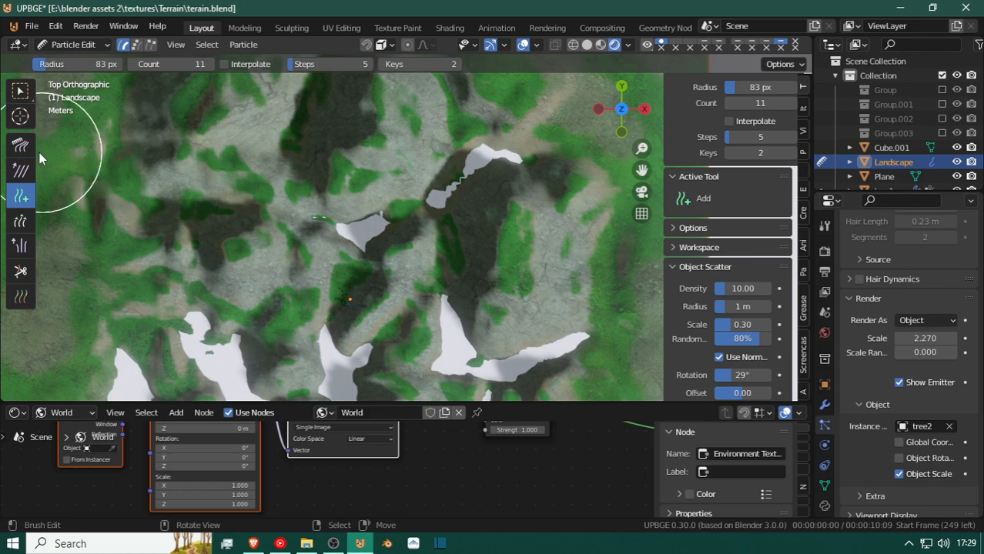
{"action": "left_click", "coordinate": [20, 271]}
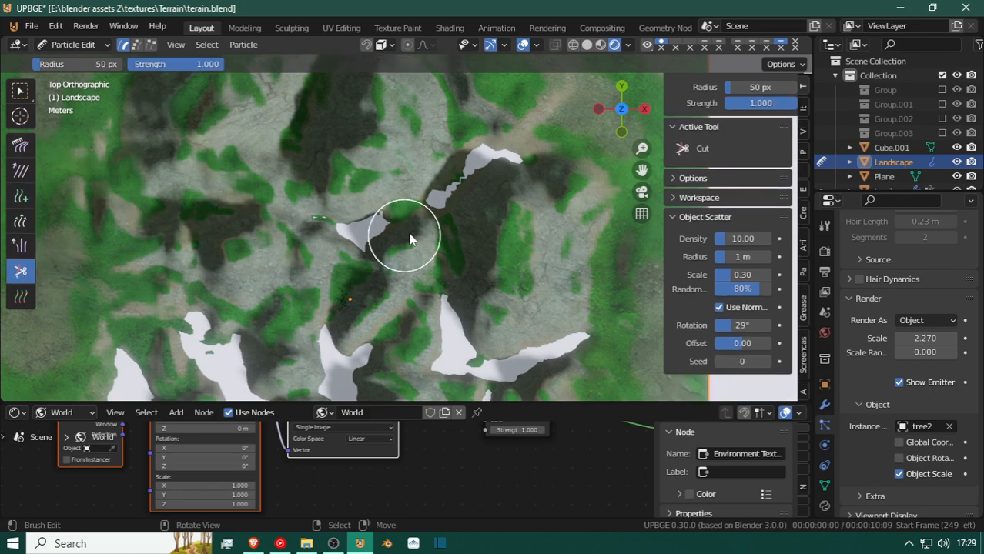
{"action": "scroll", "coordinate": [341, 289], "scroll_direction": "down", "scroll_amount": 4}
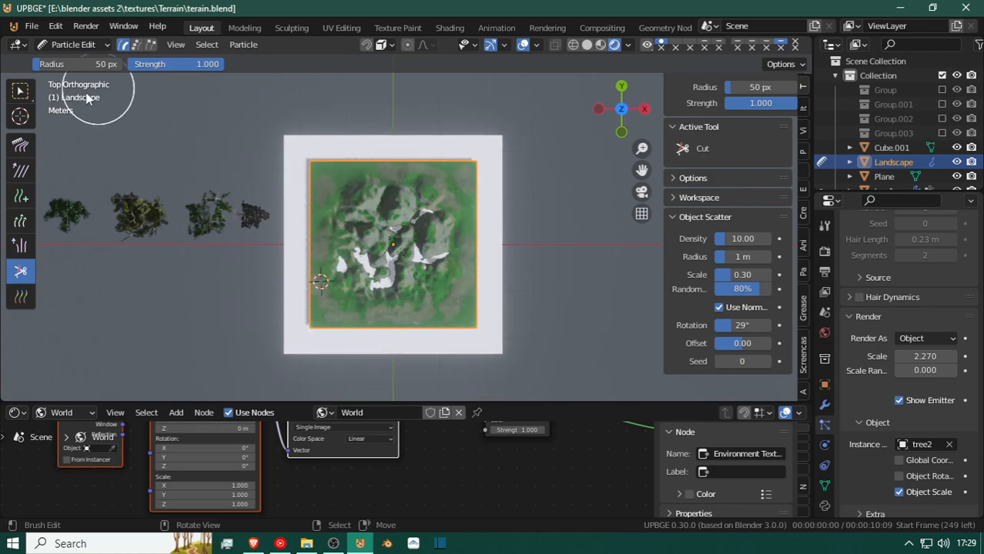
Activate the Add brush for the landscape particles with a 36 px radius and Steps set to 1.
{"action": "left_click", "coordinate": [21, 197]}
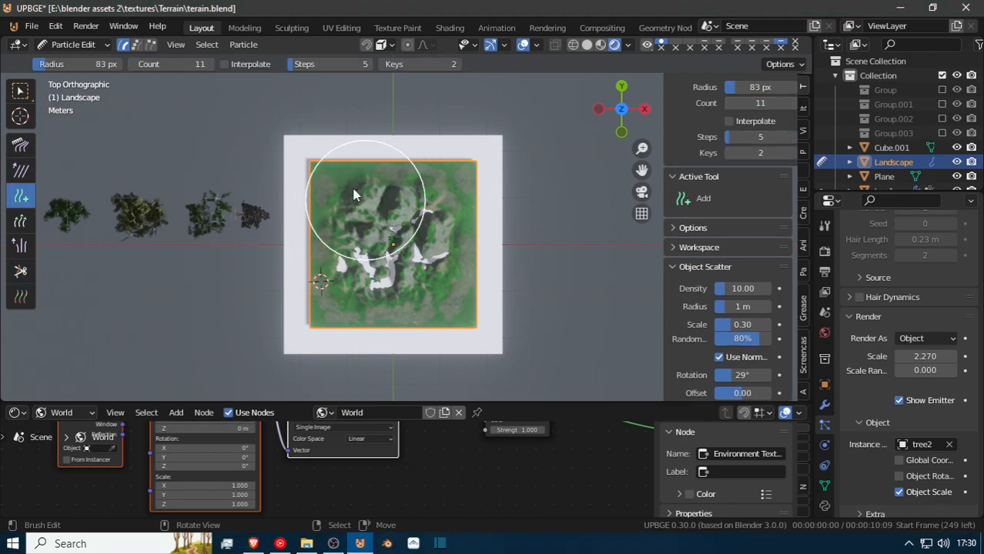
{"action": "key", "text": "f"}
{"action": "left_click", "coordinate": [346, 165]}
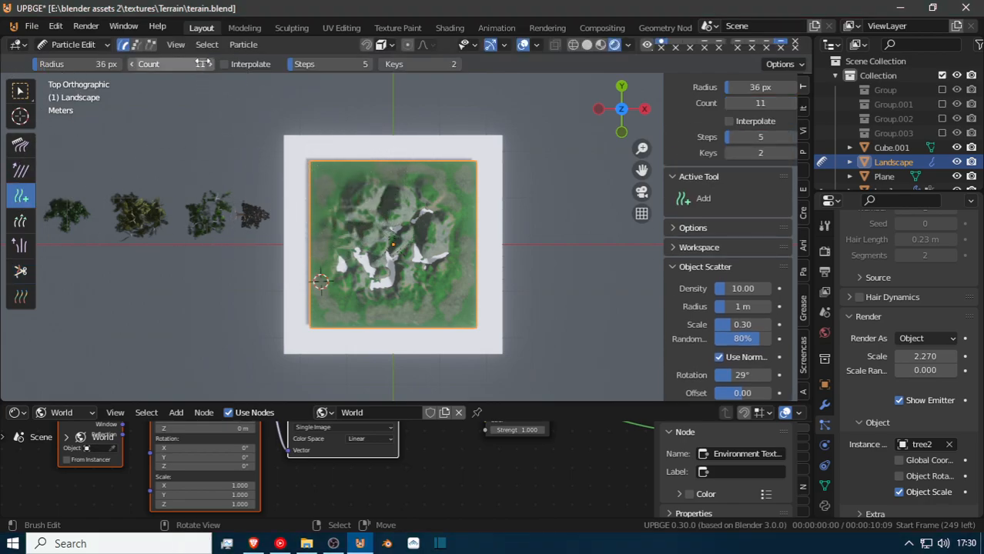
{"action": "scroll", "coordinate": [357, 166], "scroll_direction": "up", "scroll_amount": 5}
{"action": "scroll", "coordinate": [352, 104], "scroll_direction": "down", "scroll_amount": 2}
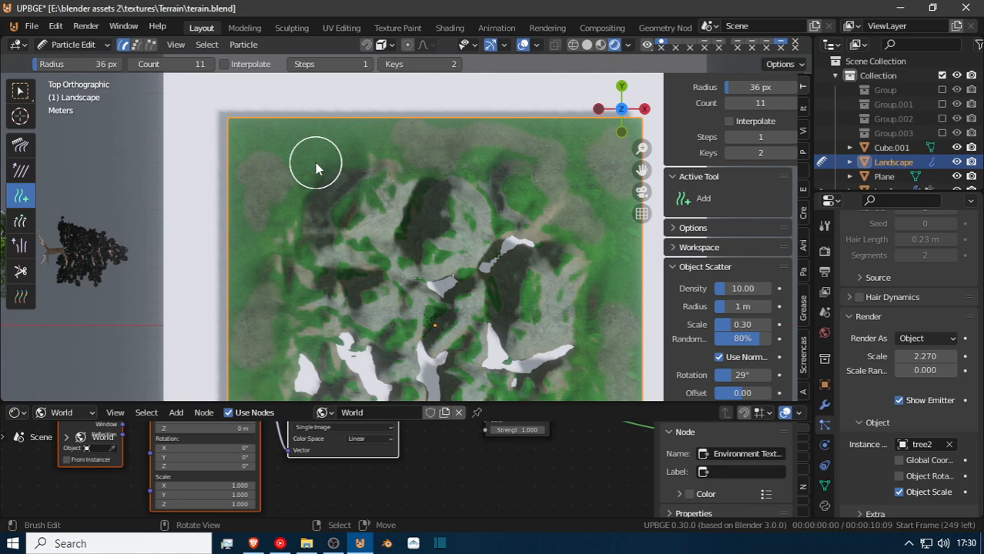
Paint tree2 particles onto the grassy ground near one corner of the landscape, with a brush count of 11.
{"action": "scroll", "coordinate": [287, 188], "scroll_direction": "up", "scroll_amount": 3}
{"action": "middle_click_drag", "start_coordinate": [287, 187], "coordinate": [422, 220]}
{"action": "scroll", "coordinate": [422, 221], "scroll_direction": "up", "scroll_amount": 6}
{"action": "middle_click_drag", "start_coordinate": [362, 214], "coordinate": [396, 187]}
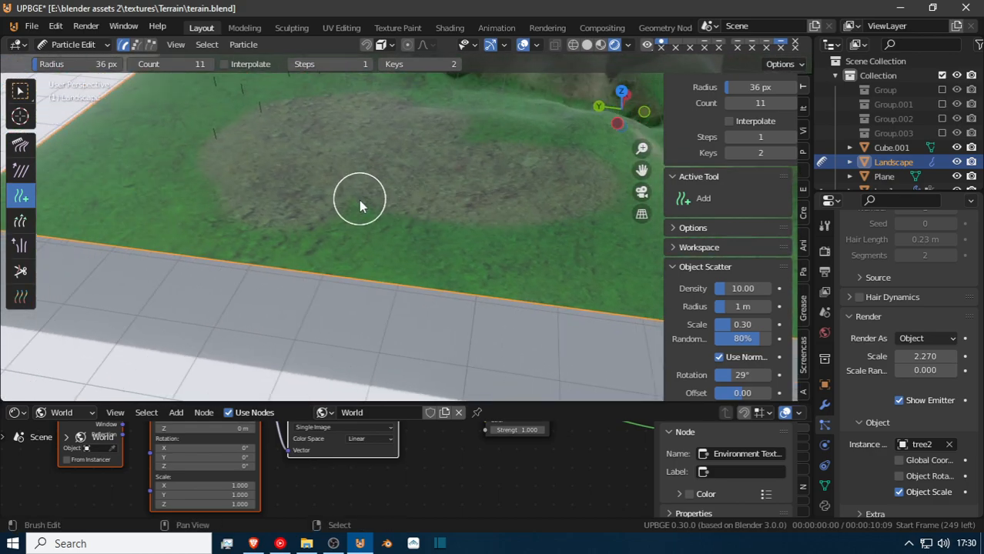
{"action": "scroll", "coordinate": [358, 222], "scroll_direction": "down", "scroll_amount": 4}
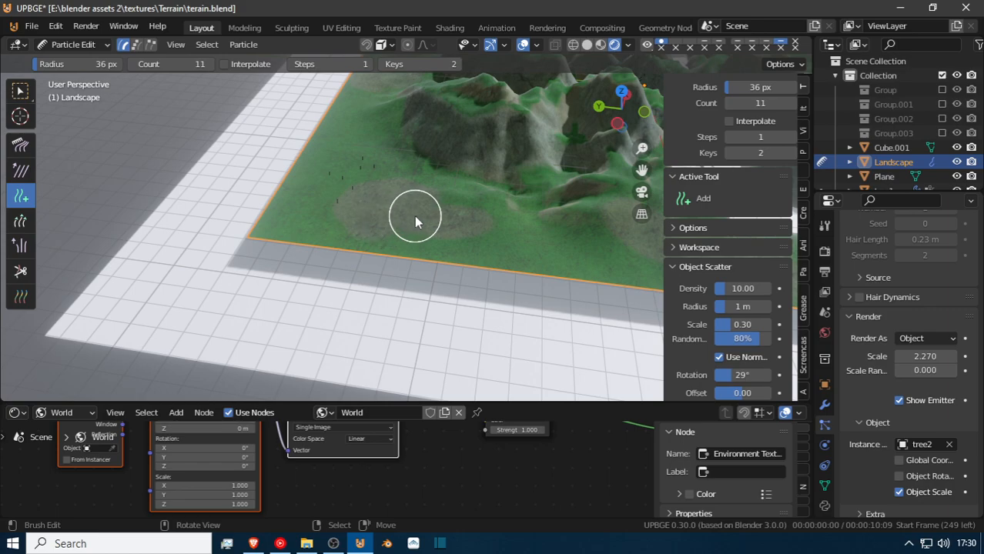
Scatter more tree2 particles over the grassy outer edges and foothills around the landscape with the Add brush.
{"action": "middle_click_drag", "start_coordinate": [366, 149], "coordinate": [462, 187]}
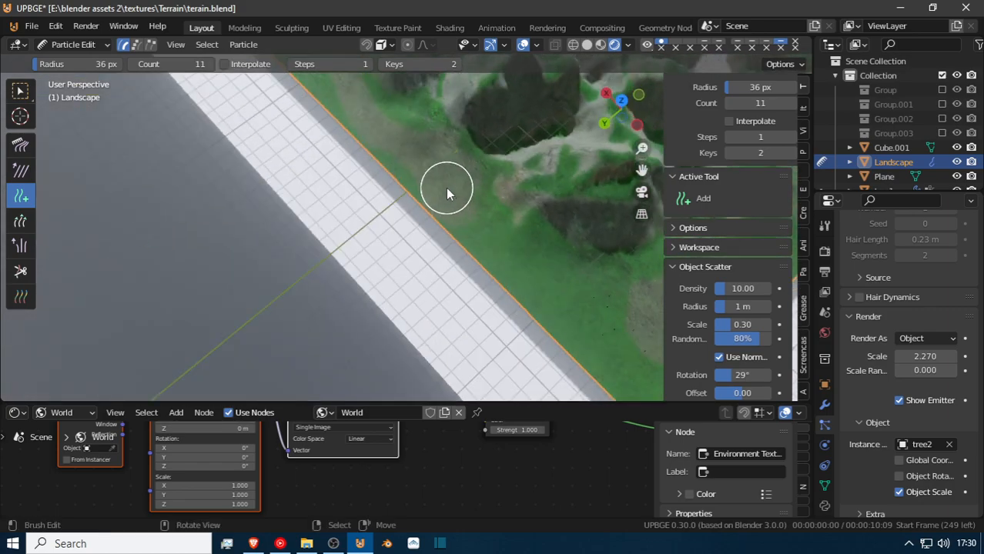
{"action": "middle_click_drag", "start_coordinate": [423, 150], "coordinate": [477, 266], "text": "shift"}
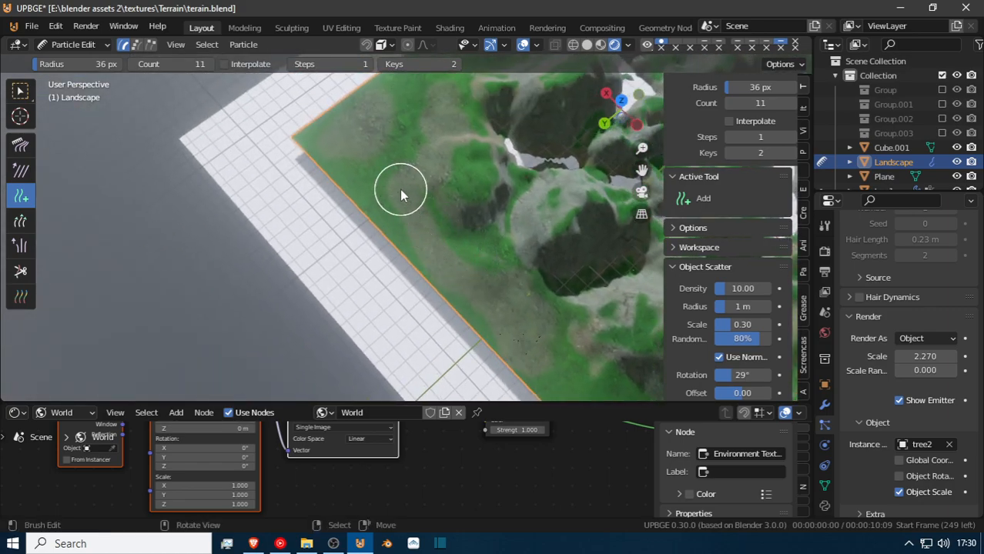
{"action": "middle_click_drag", "start_coordinate": [415, 105], "coordinate": [308, 221], "text": "shift"}
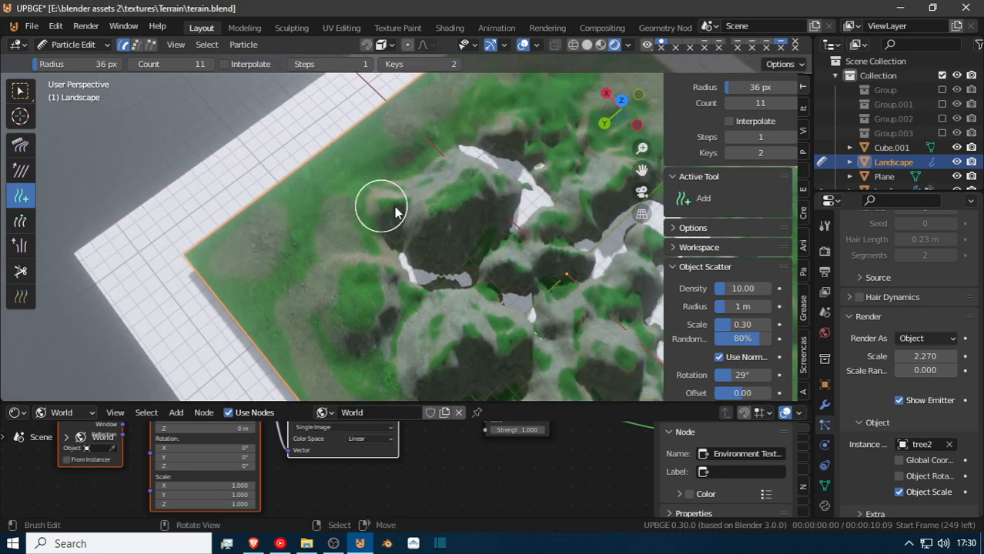
{"action": "middle_click_drag", "start_coordinate": [468, 191], "coordinate": [282, 141]}
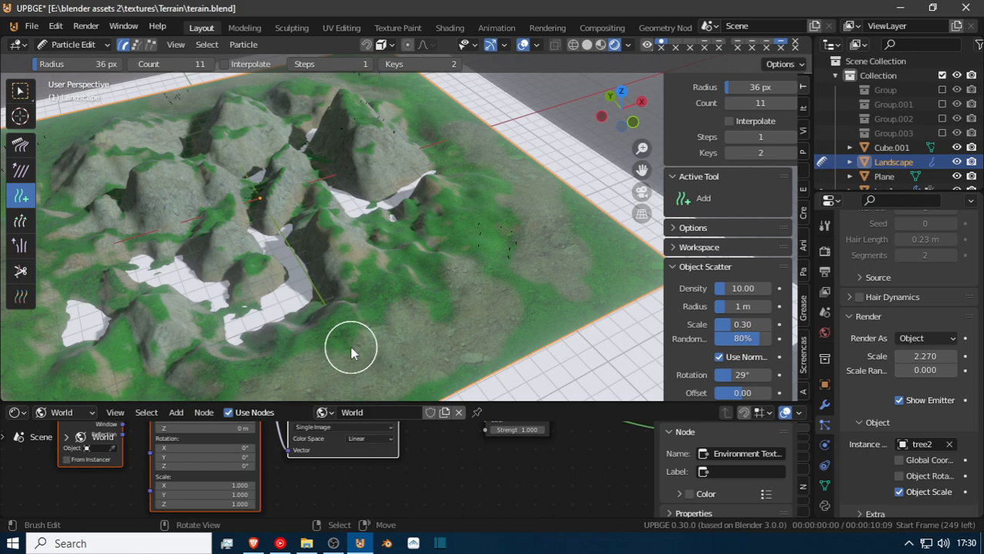
{"action": "middle_click_drag", "start_coordinate": [351, 338], "coordinate": [263, 308], "text": "shift"}
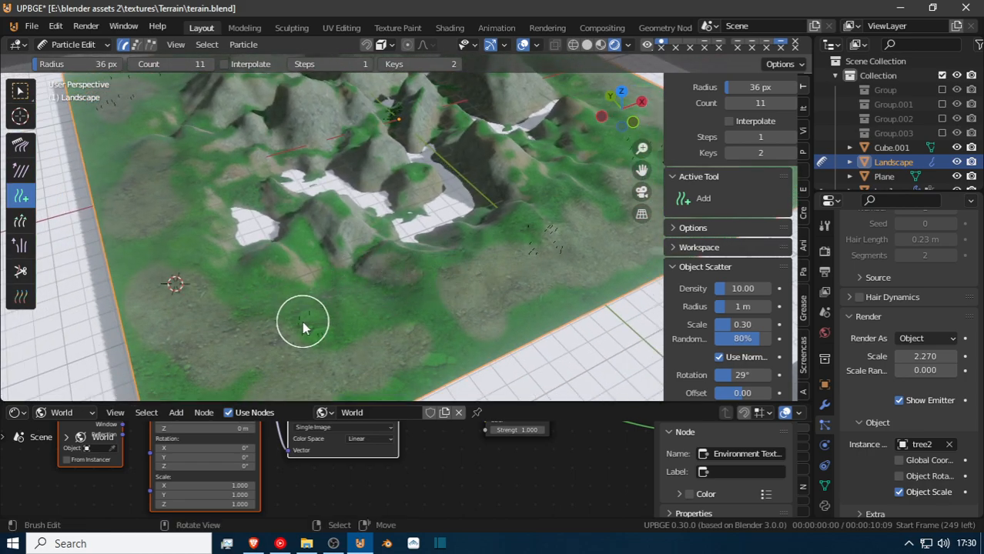
{"action": "middle_click_drag", "start_coordinate": [302, 121], "coordinate": [336, 196], "text": "shift"}
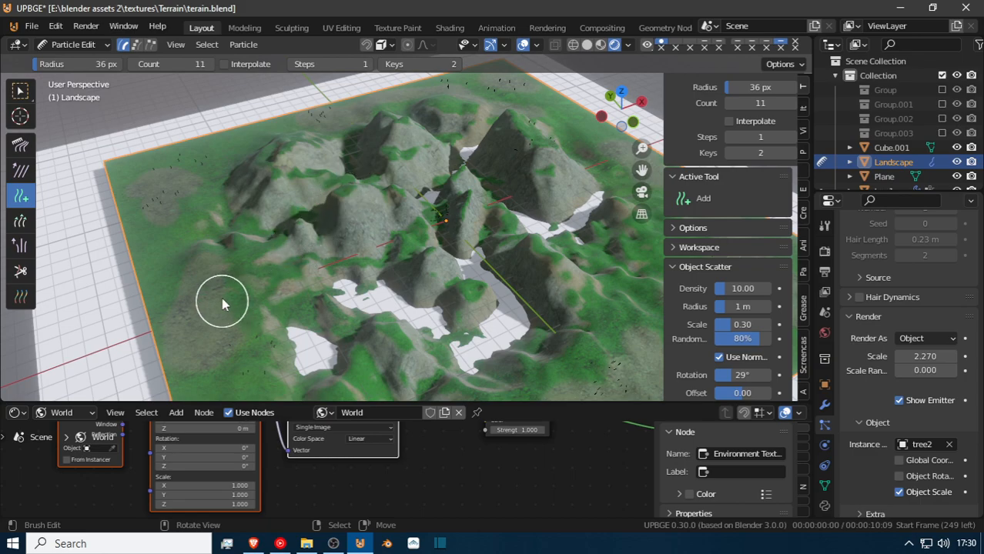
{"action": "middle_click_drag", "start_coordinate": [252, 251], "coordinate": [289, 260]}
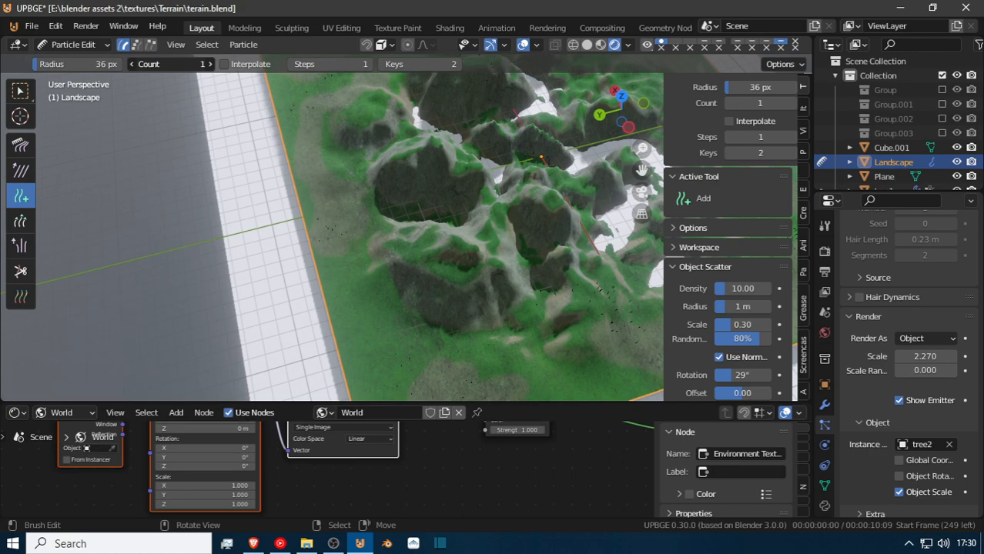
Set the Add brush count to 1 and place single tree particles on the mountain slopes and valleys.
{"action": "scroll", "coordinate": [541, 186], "scroll_direction": "up", "scroll_amount": 3}
{"action": "middle_click_drag", "start_coordinate": [541, 186], "coordinate": [410, 231], "text": "shift"}
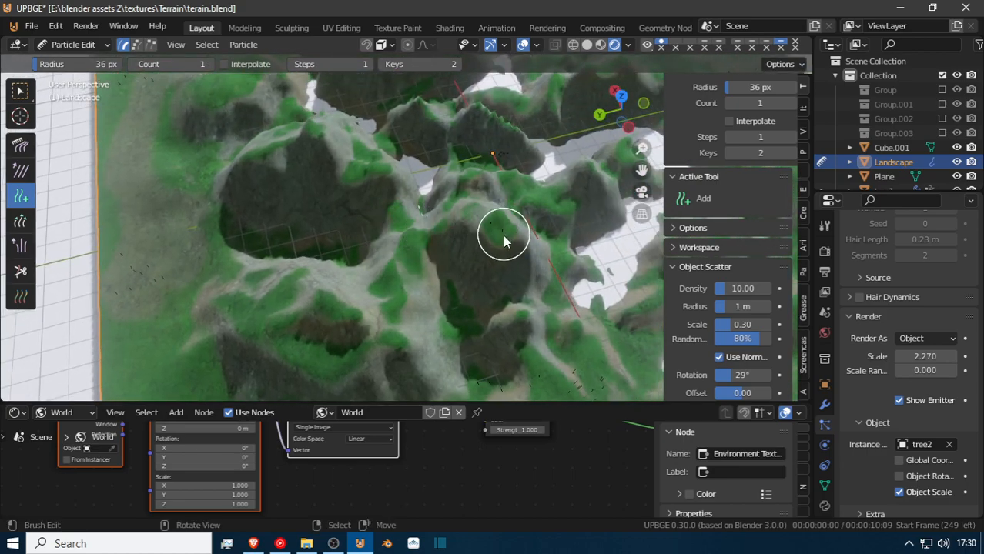
{"action": "middle_click_drag", "start_coordinate": [507, 221], "coordinate": [401, 356]}
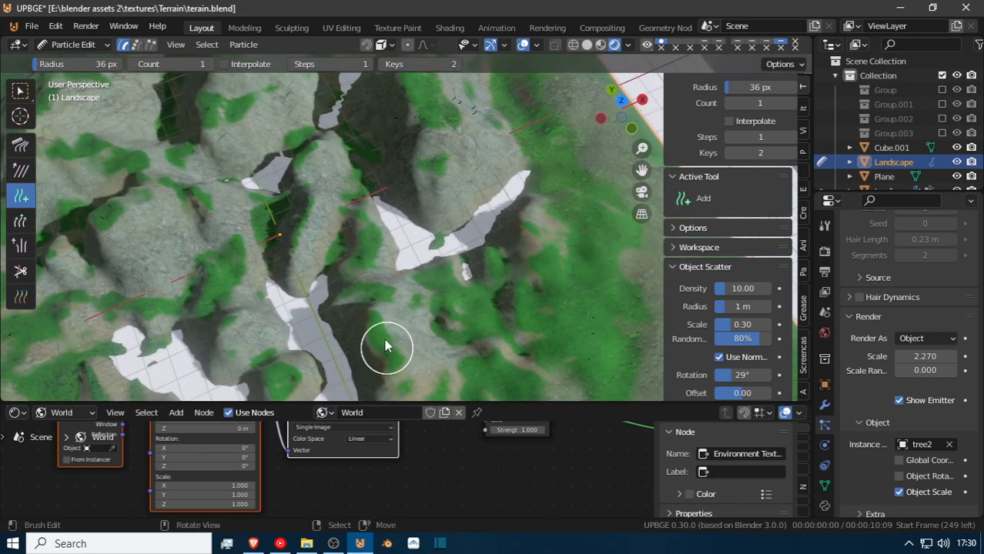
{"action": "middle_click_drag", "start_coordinate": [421, 269], "coordinate": [335, 368], "text": "shift"}
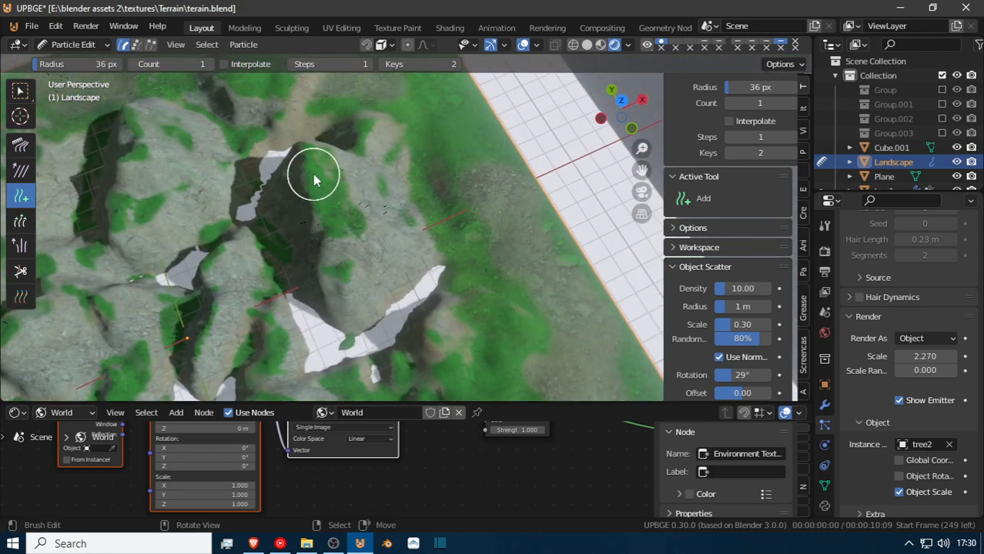
{"action": "middle_click_drag", "start_coordinate": [322, 239], "coordinate": [366, 180]}
{"action": "middle_click_drag", "start_coordinate": [314, 136], "coordinate": [311, 147]}
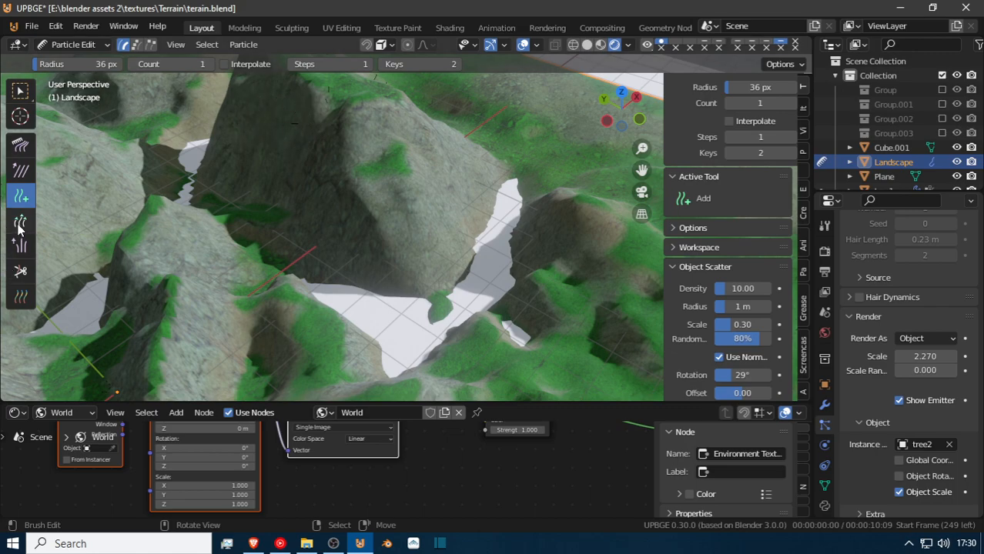
Cut the stray particle from the steep mountain face and return the landscape to Object Mode.
{"action": "left_click", "coordinate": [21, 270]}
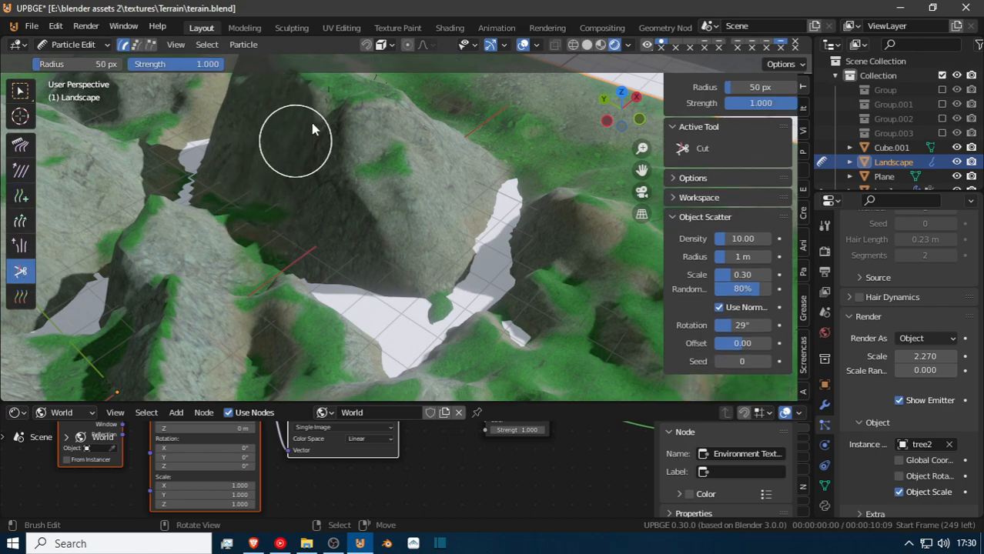
{"action": "scroll", "coordinate": [232, 205], "scroll_direction": "down", "scroll_amount": 3}
{"action": "middle_click_drag", "start_coordinate": [220, 209], "coordinate": [418, 248]}
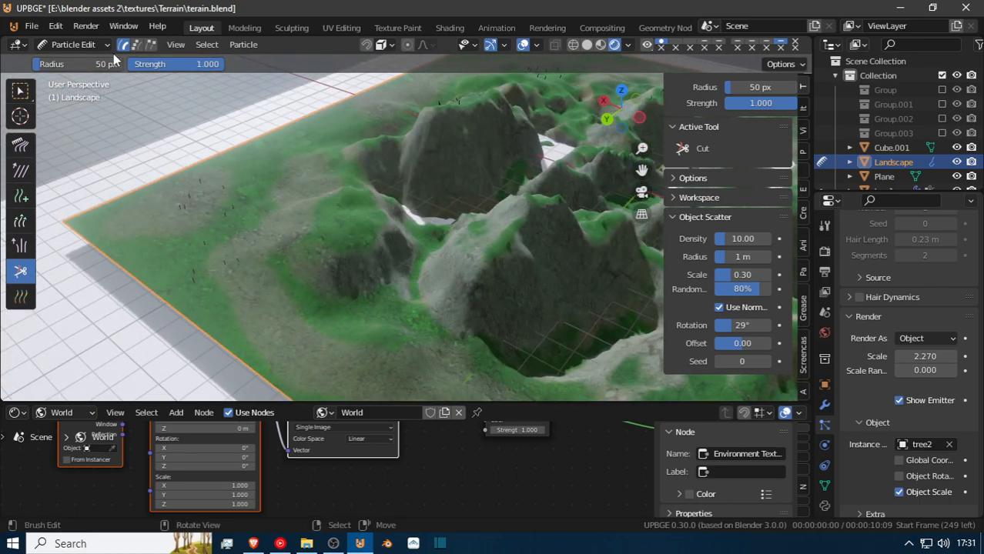
{"action": "left_click", "coordinate": [61, 44]}
{"action": "left_click", "coordinate": [78, 64]}
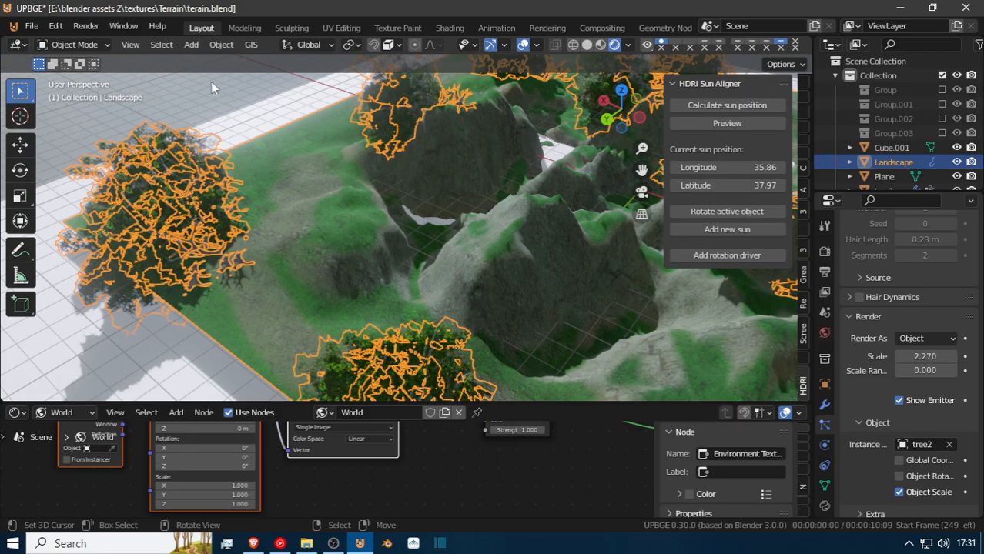
Fly over and through the landscape to examine the orientation of the scattered tree2 instances.
{"action": "key", "text": "shift+grave"}
{"action": "key", "text": "w"}
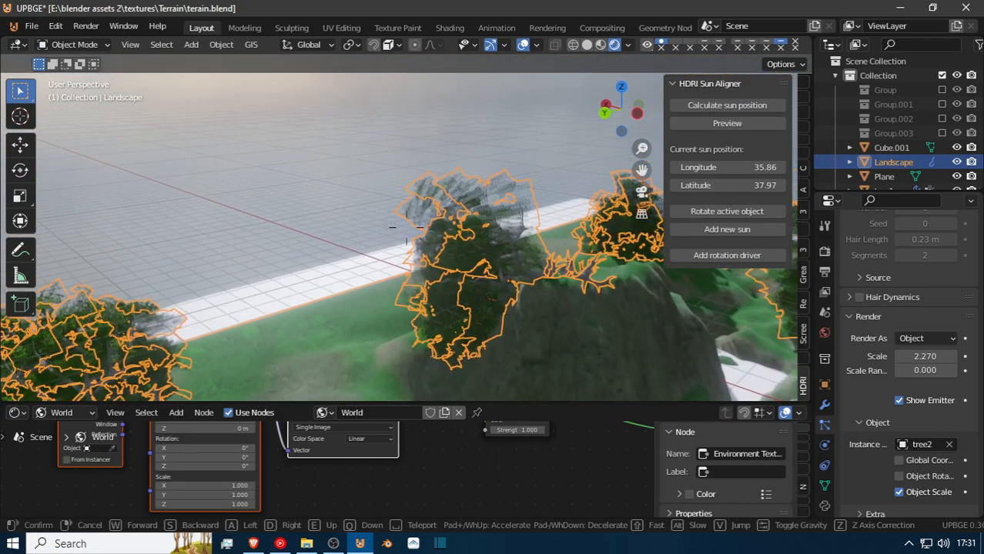
{"action": "key", "text": "w"}
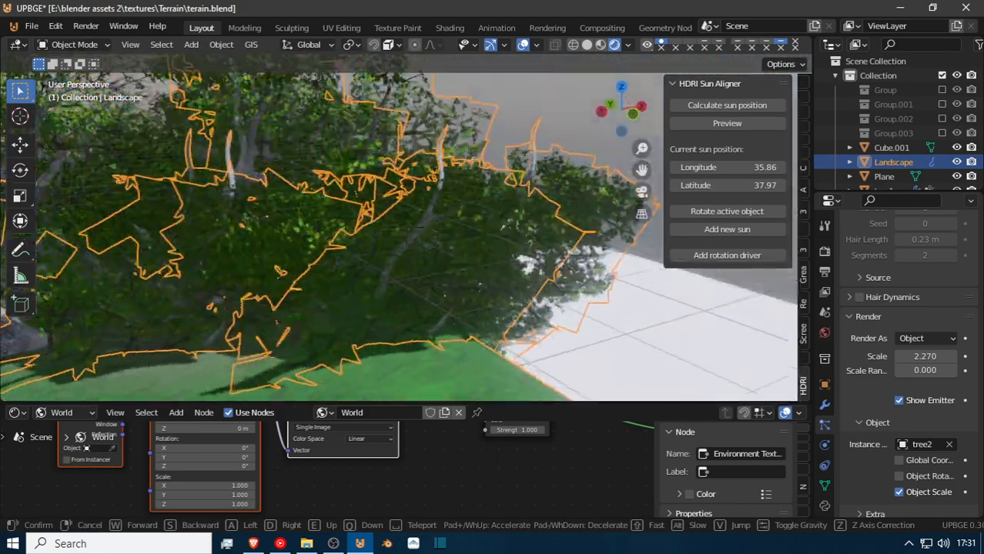
{"action": "key", "text": "w"}
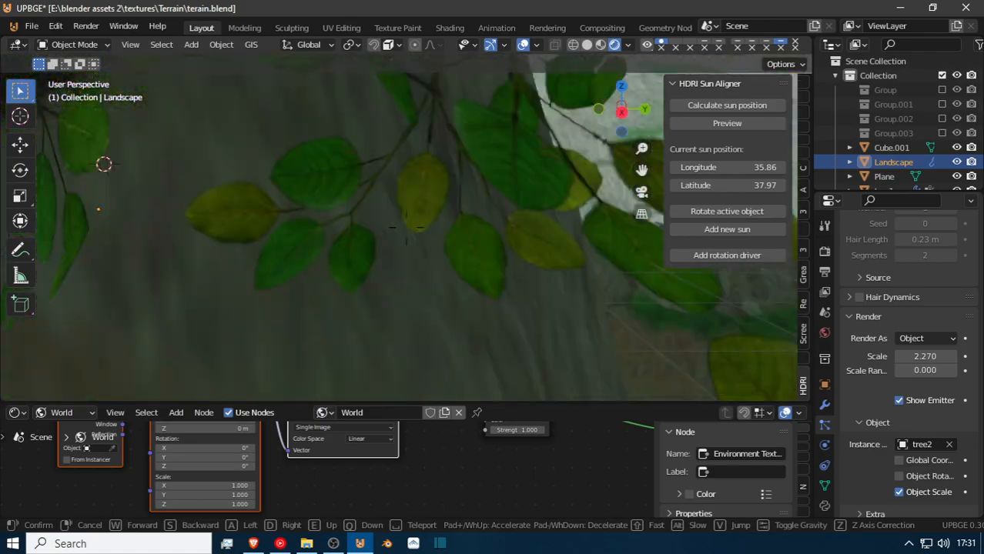
{"action": "key", "text": "w"}
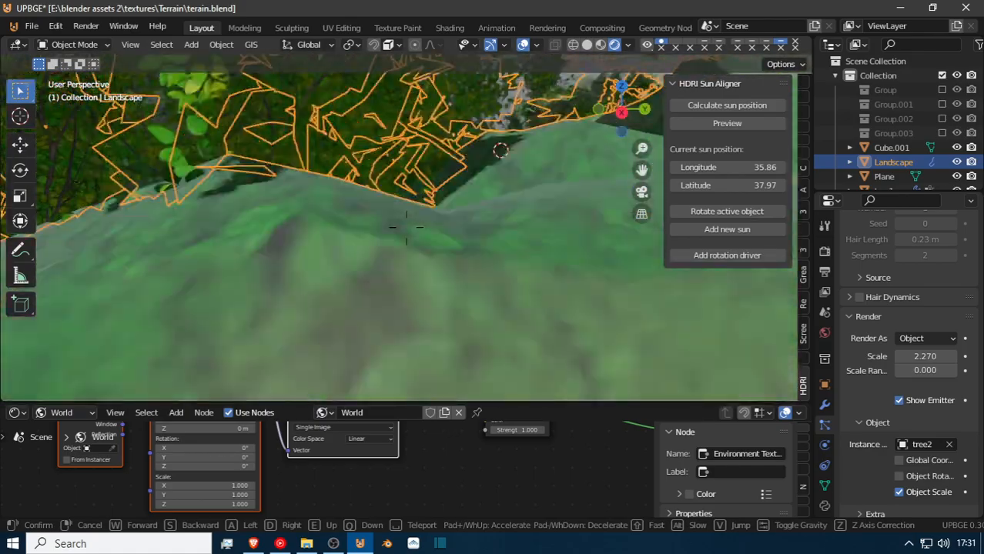
{"action": "key", "text": "w"}
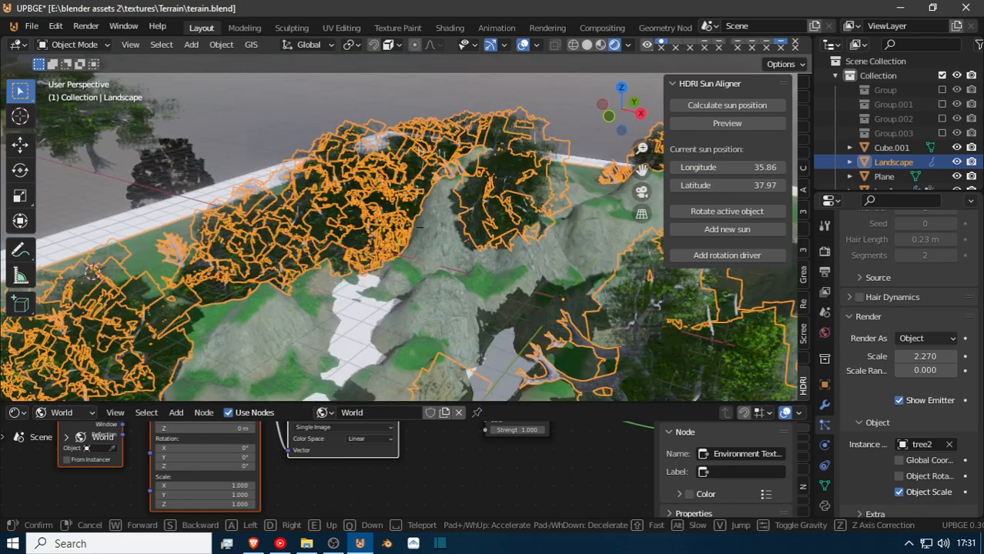
{"action": "key", "text": "Return"}
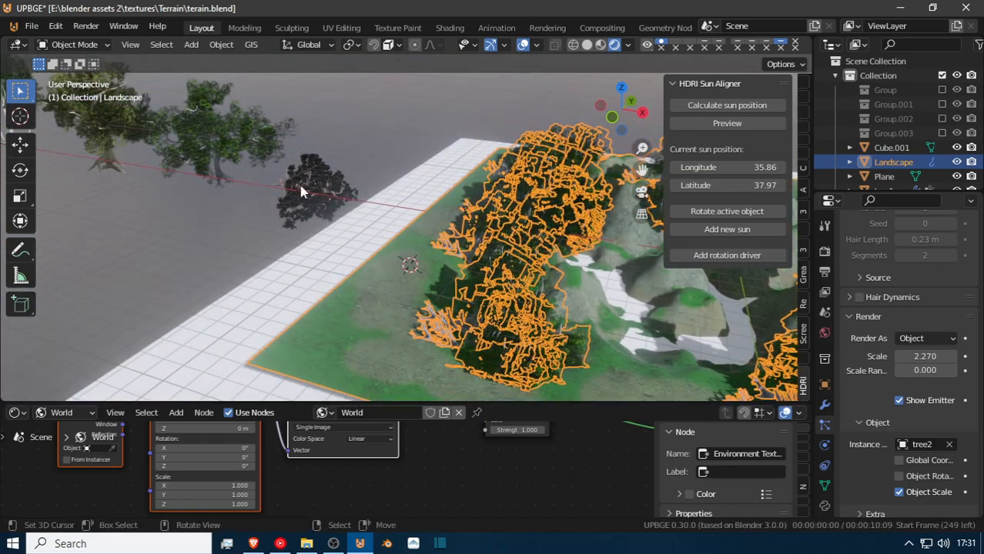
{"action": "left_click", "coordinate": [265, 161]}
{"action": "key", "text": "r"}
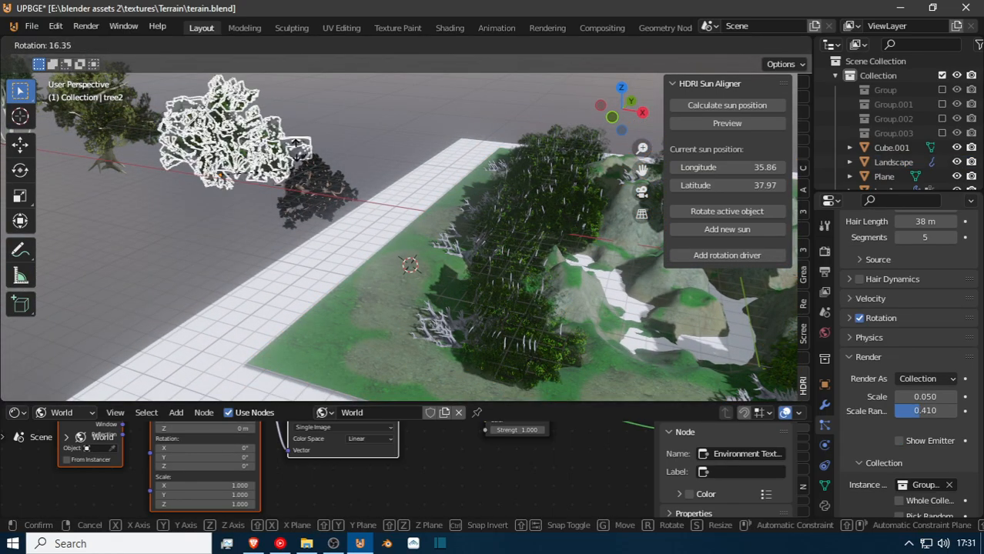
{"action": "key", "text": "Escape"}
Turn on Object Rotation for the landscape's tree2 instances and rotate the source tree2 object 90° about the global Y axis.
{"action": "left_click", "coordinate": [484, 307]}
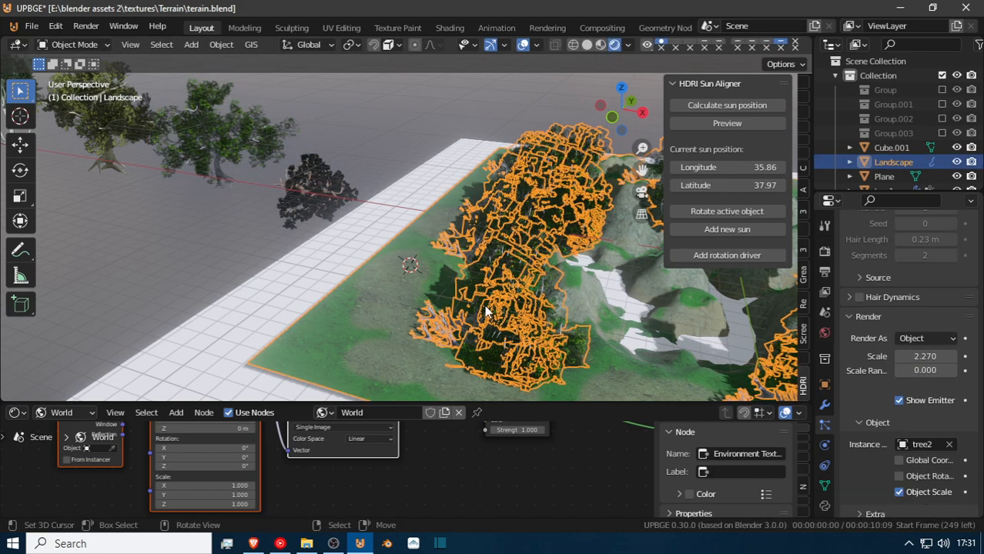
{"action": "left_click", "coordinate": [934, 475]}
{"action": "left_click", "coordinate": [257, 156]}
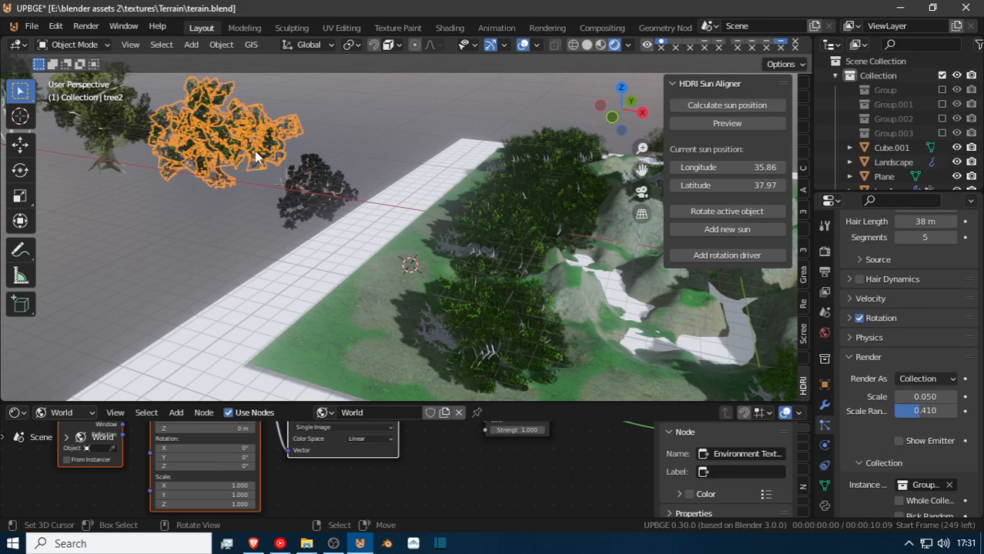
{"action": "type", "text": "ry"}
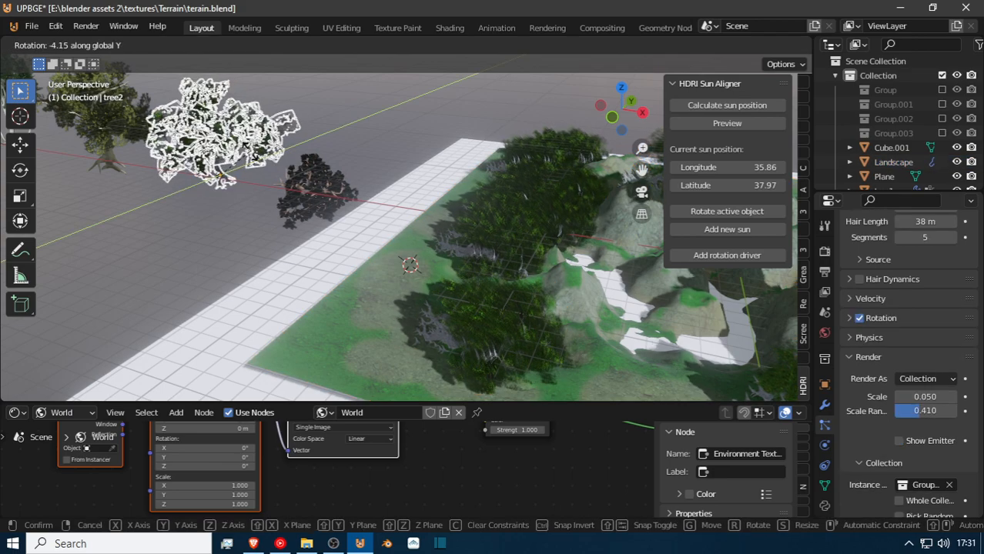
{"action": "type", "text": "90"}
{"action": "key", "text": "Return"}
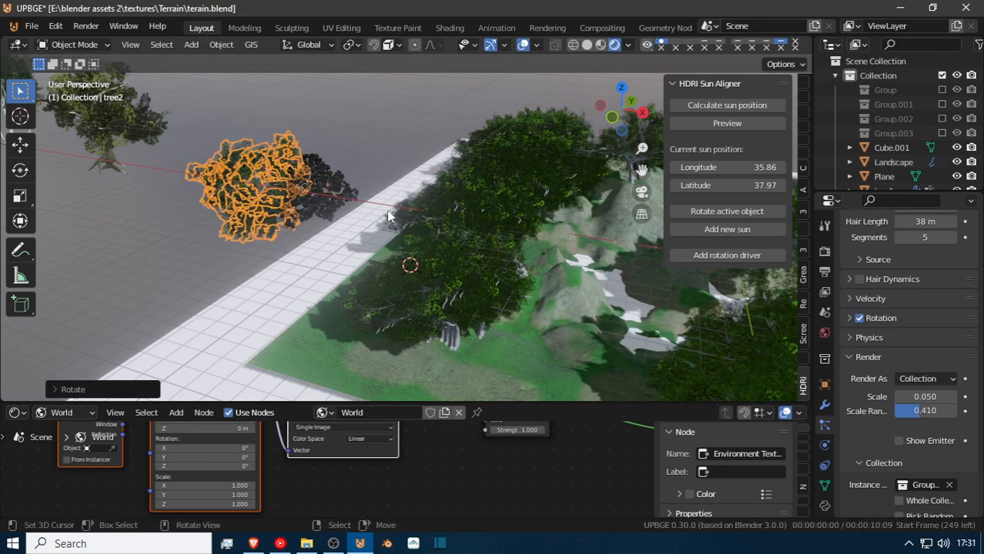
Fly among the scattered trees to examine how their trunks stand on the terrain.
{"action": "key", "text": "shift+grave"}
{"action": "key", "text": "w"}
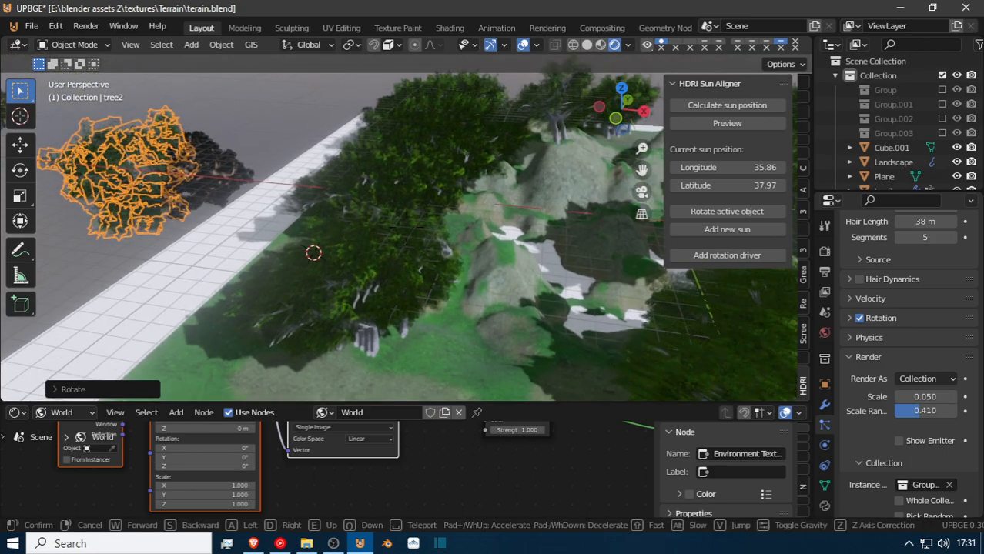
{"action": "key", "text": "w"}
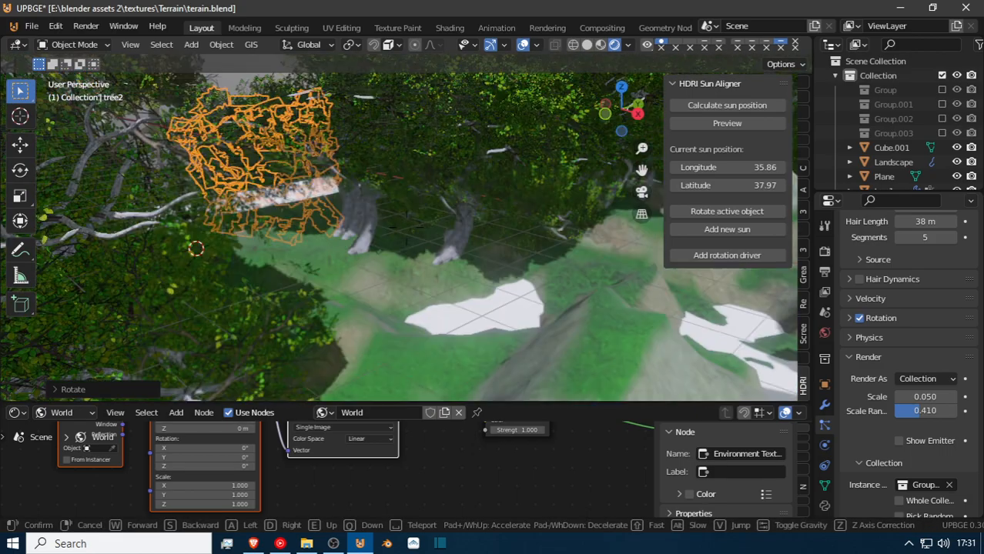
{"action": "key", "text": "w"}
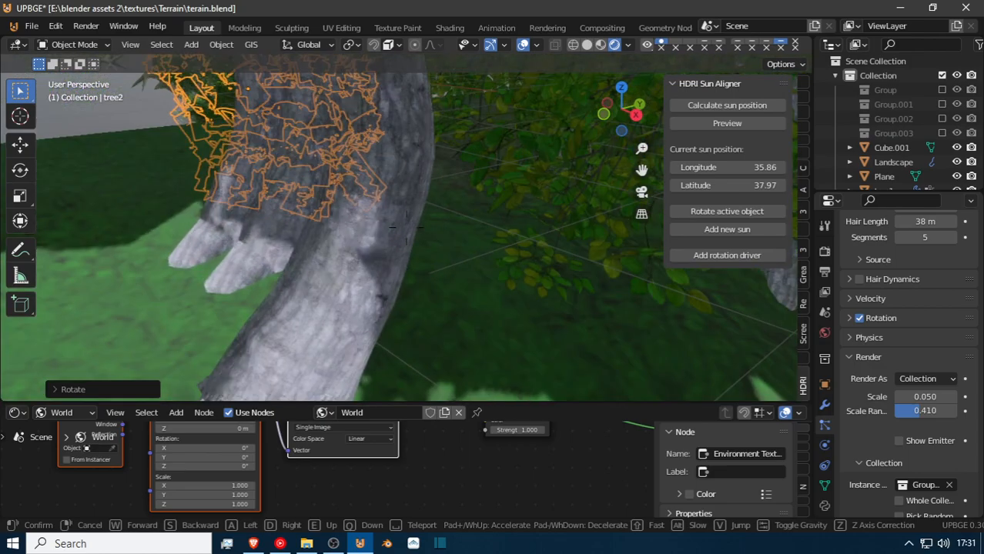
{"action": "key", "text": "w"}
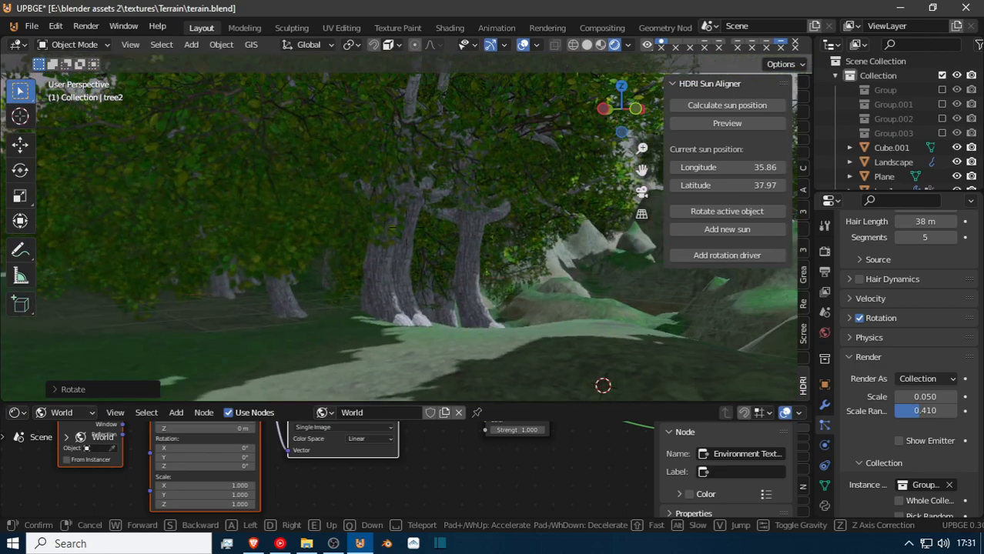
{"action": "left_click", "coordinate": [407, 228]}
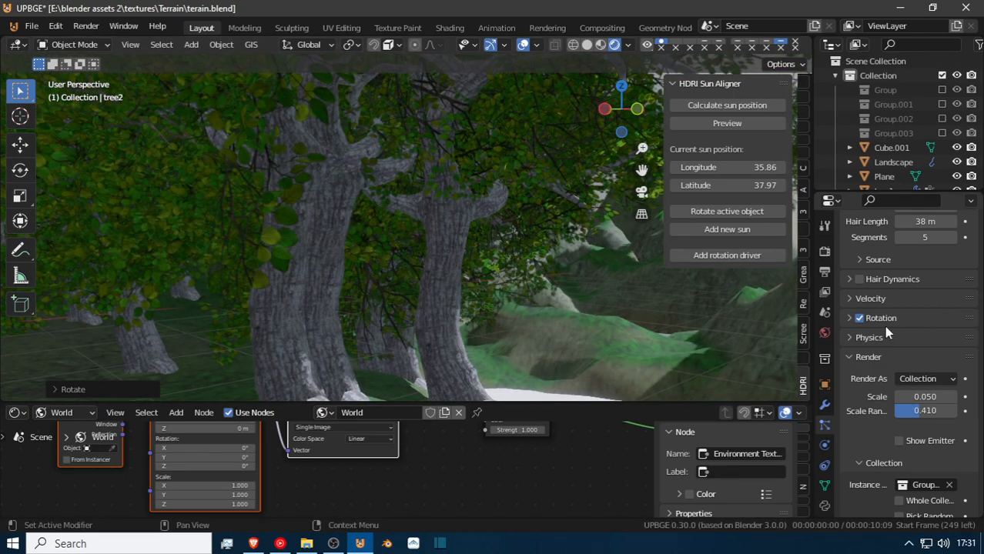
Examine tree2's particle rotation options and the Landscape's particle settings, including emission, render, children and hair shape.
{"action": "left_click", "coordinate": [855, 320]}
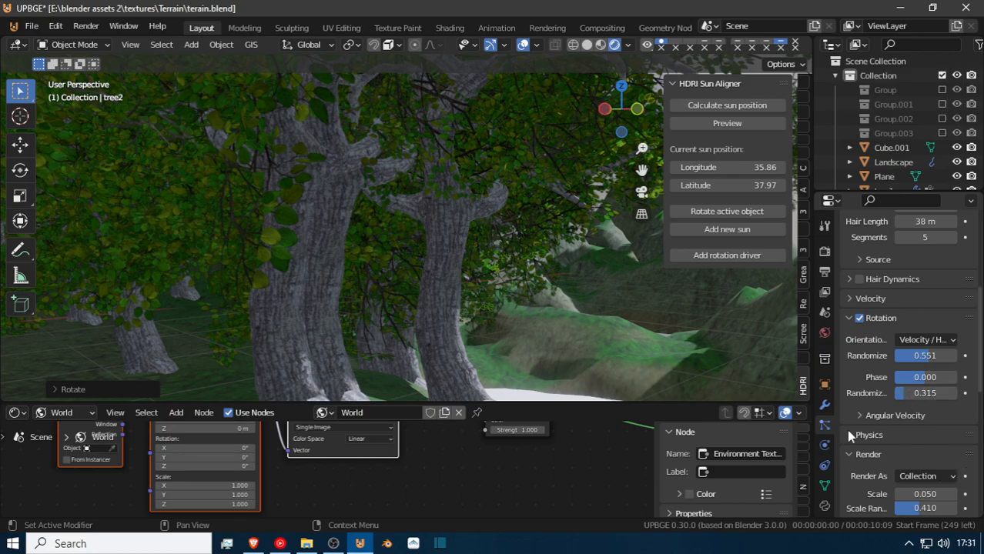
{"action": "left_click", "coordinate": [525, 322]}
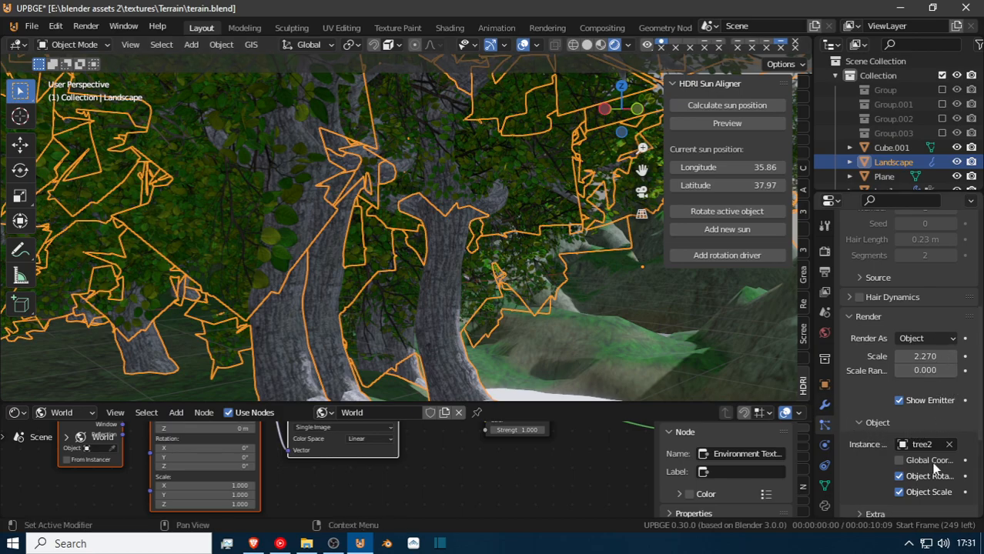
{"action": "scroll", "coordinate": [932, 338], "scroll_direction": "down", "scroll_amount": 3}
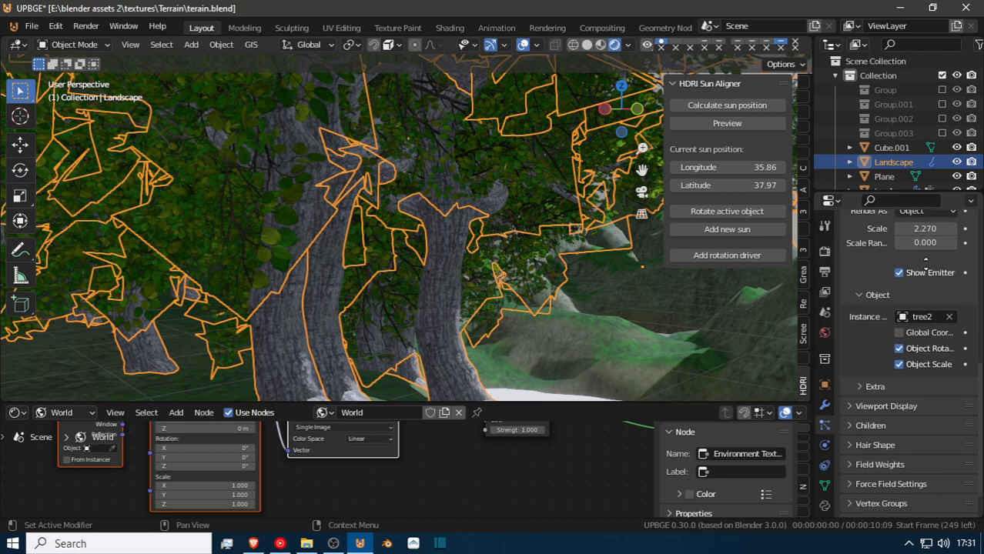
{"action": "scroll", "coordinate": [909, 346], "scroll_direction": "up", "scroll_amount": 11}
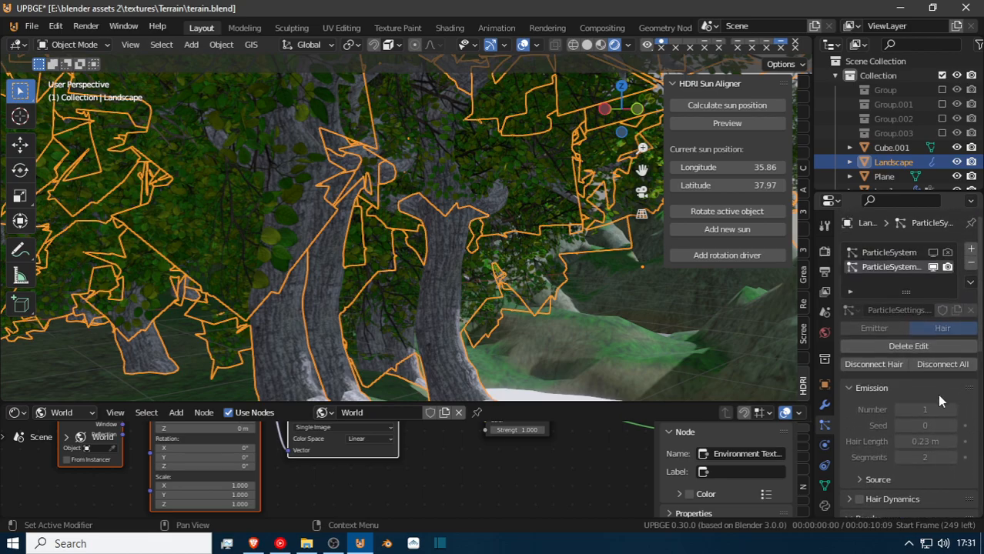
{"action": "scroll", "coordinate": [895, 428], "scroll_direction": "down", "scroll_amount": 4}
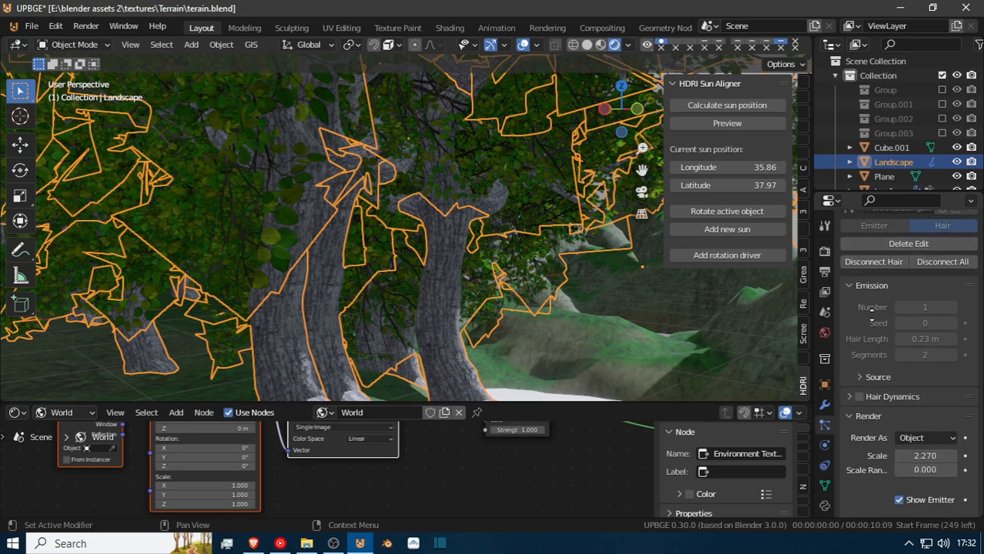
{"action": "left_click", "coordinate": [851, 275]}
{"action": "scroll", "coordinate": [923, 419], "scroll_direction": "down", "scroll_amount": 6}
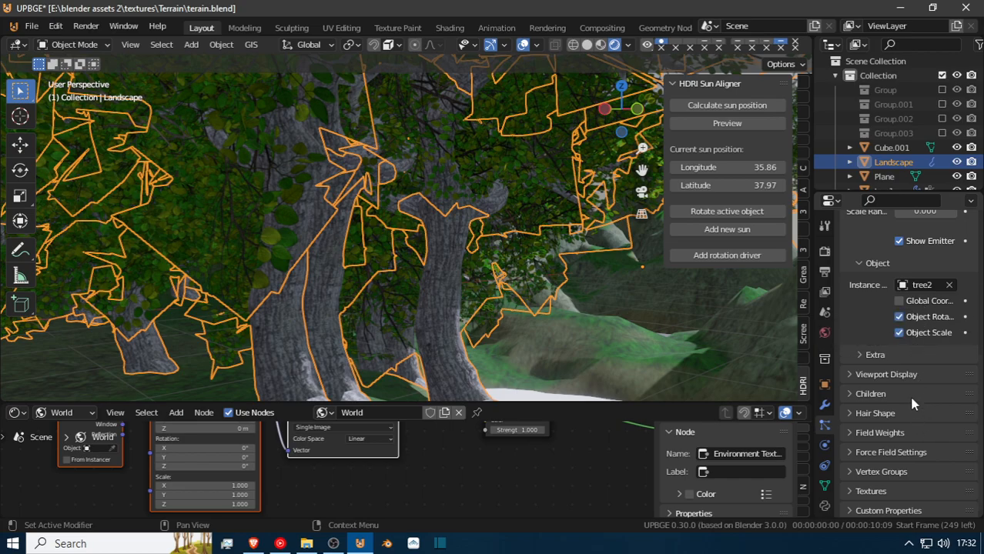
{"action": "left_click", "coordinate": [878, 394]}
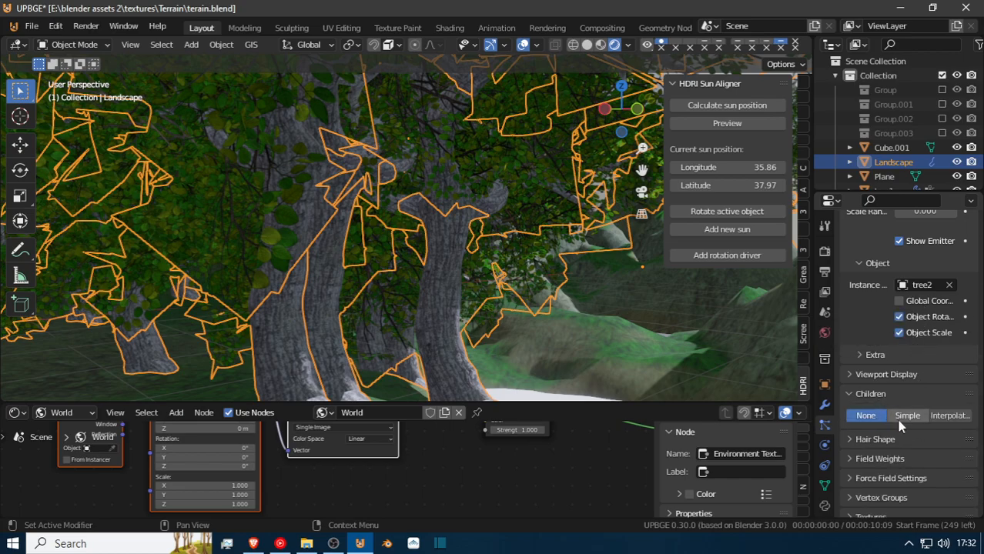
{"action": "left_click", "coordinate": [861, 396]}
{"action": "left_click", "coordinate": [878, 414]}
{"action": "left_click", "coordinate": [879, 416]}
Set the Landscape's tree2 particles to a Scale Randomness of 0.449 and a Scale of 0.298.
{"action": "scroll", "coordinate": [882, 422], "scroll_direction": "up", "scroll_amount": 3}
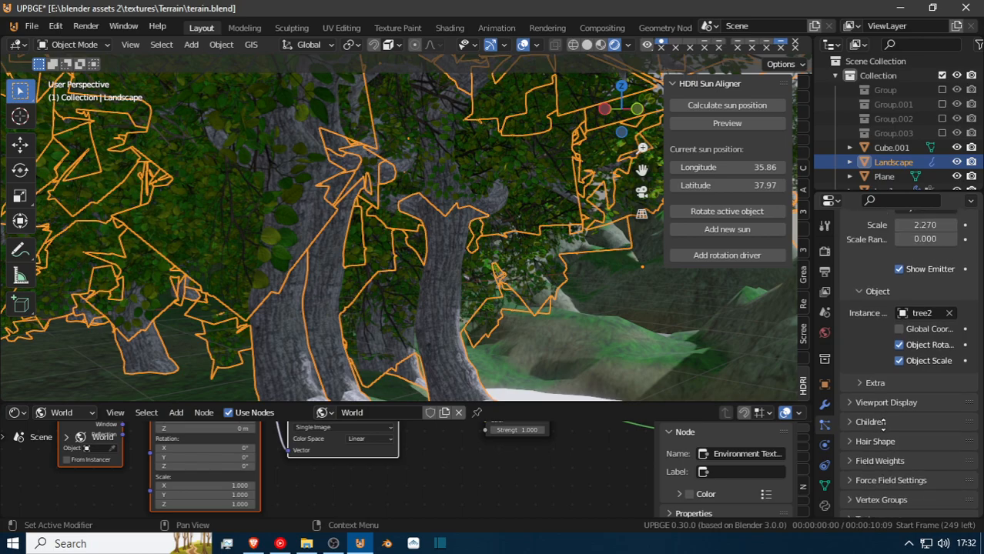
{"action": "scroll", "coordinate": [893, 439], "scroll_direction": "up", "scroll_amount": 1}
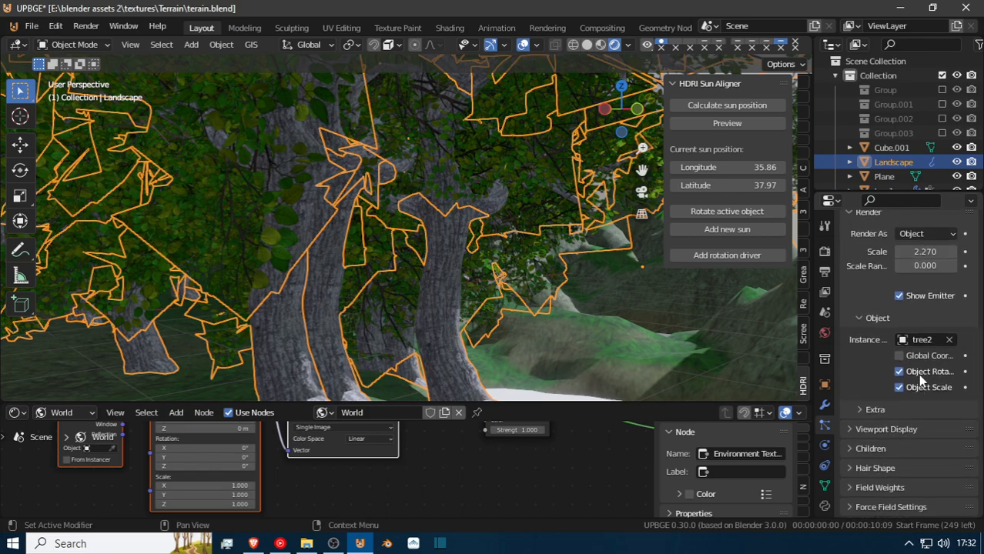
{"action": "scroll", "coordinate": [919, 373], "scroll_direction": "up", "scroll_amount": 2}
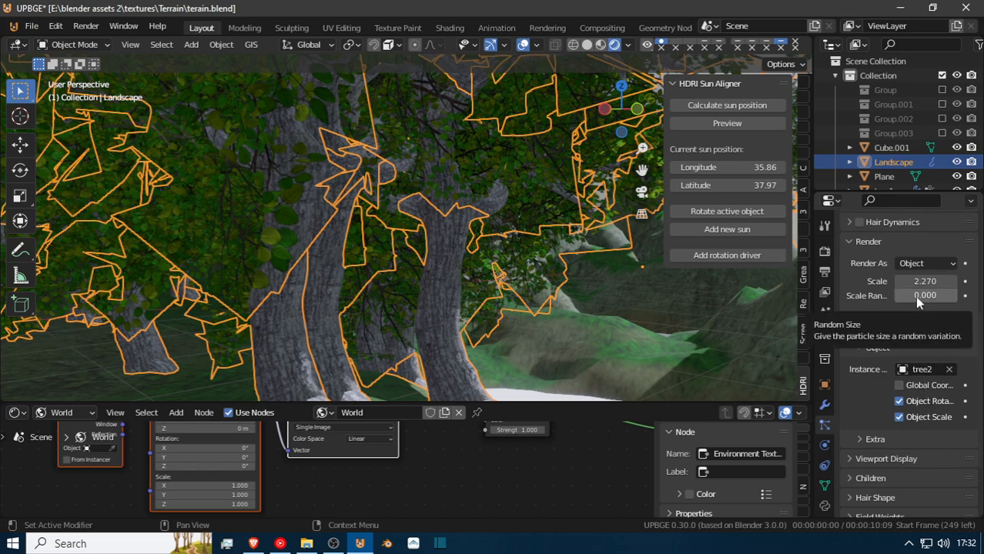
{"action": "left_click_drag", "start_coordinate": [919, 296], "coordinate": [769, 281]}
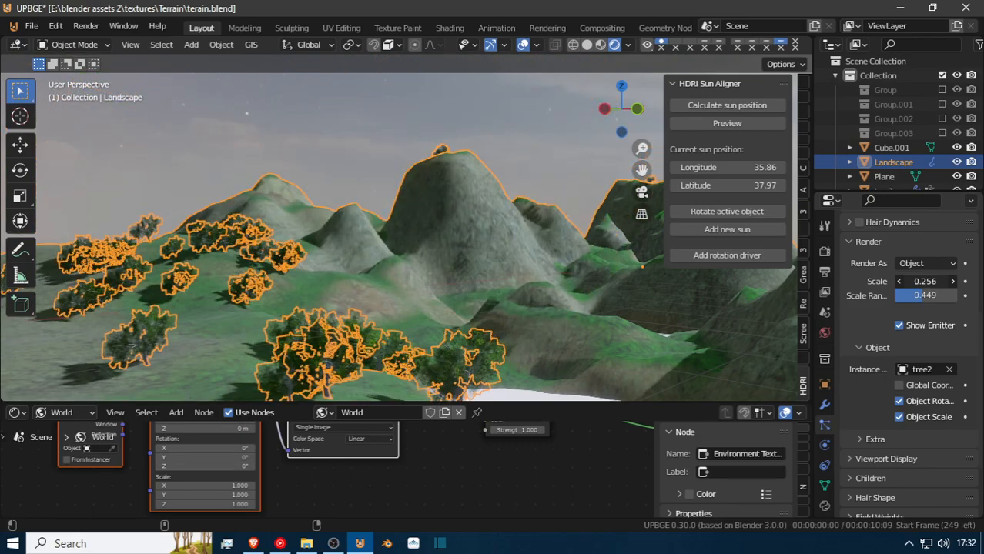
Fly among the tree2 instances and over the whole landscape to examine their size variation and distribution.
{"action": "key", "text": "shift+grave"}
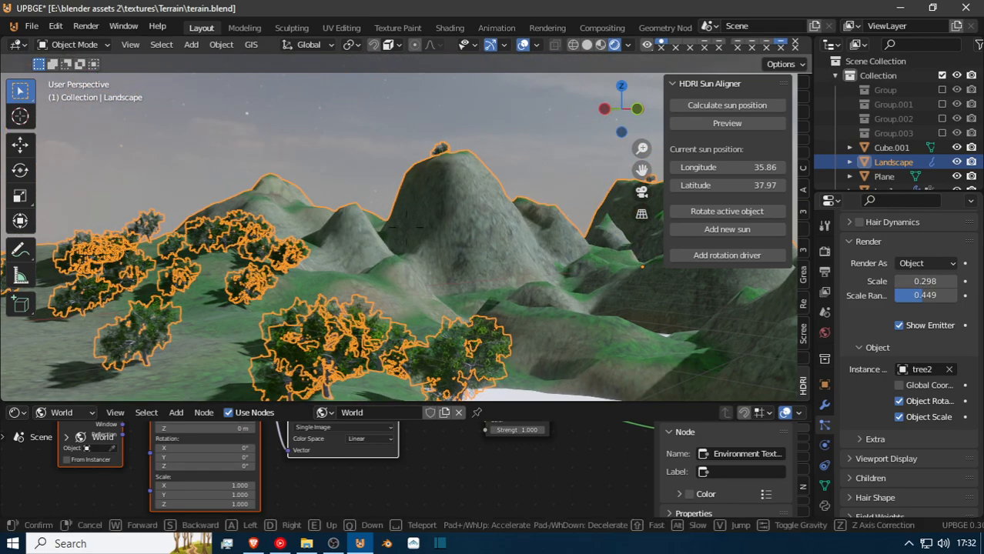
{"action": "key", "text": "w"}
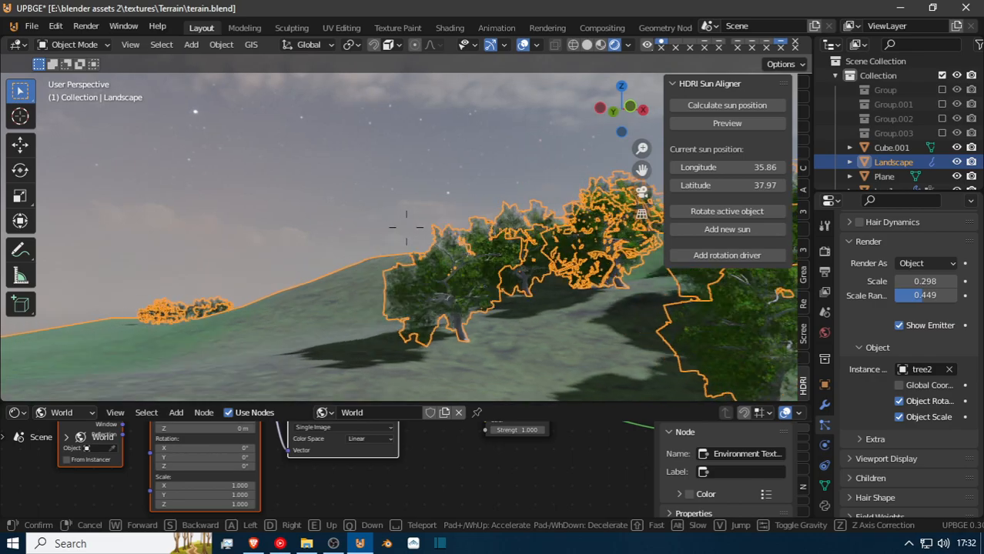
{"action": "key", "text": "w"}
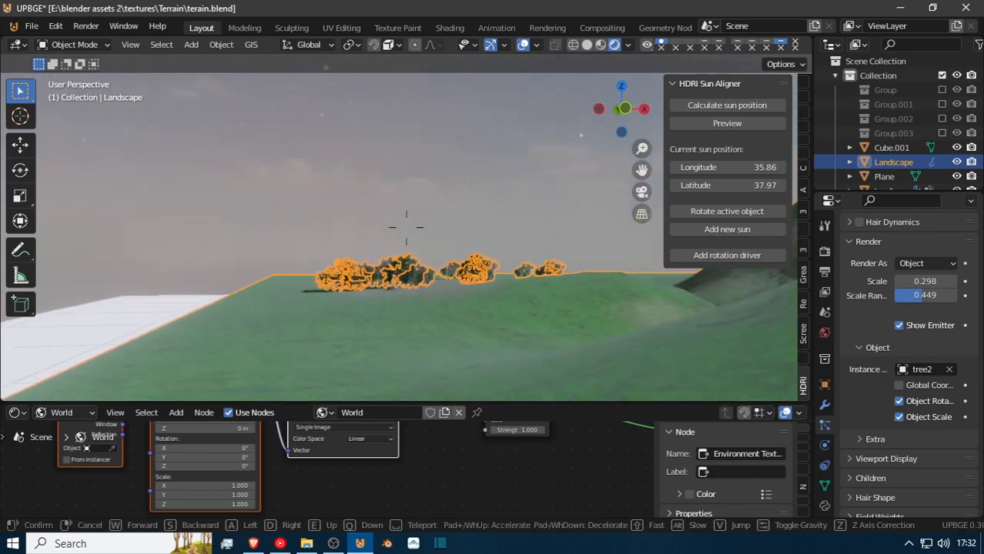
{"action": "key", "text": "e"}
{"action": "key", "text": "w"}
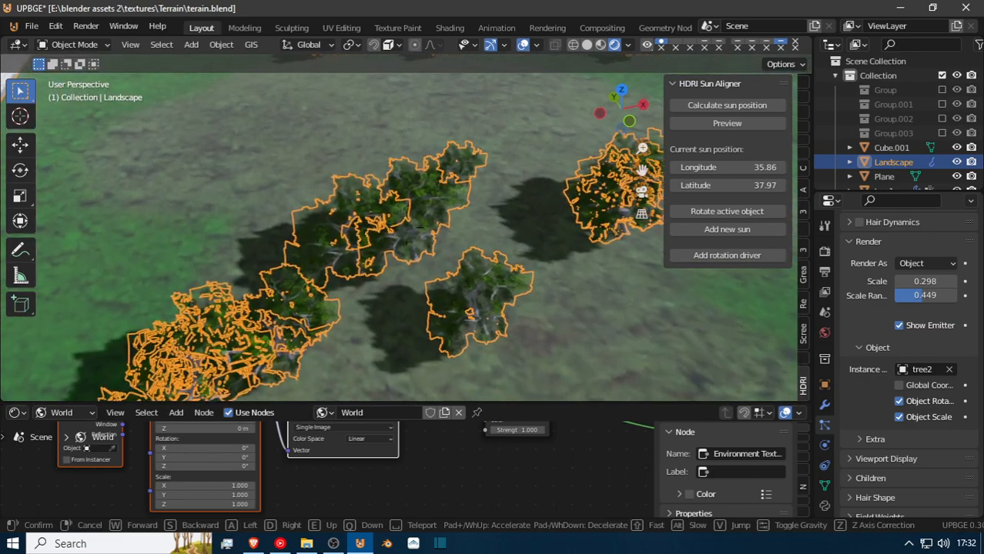
{"action": "key", "text": "w"}
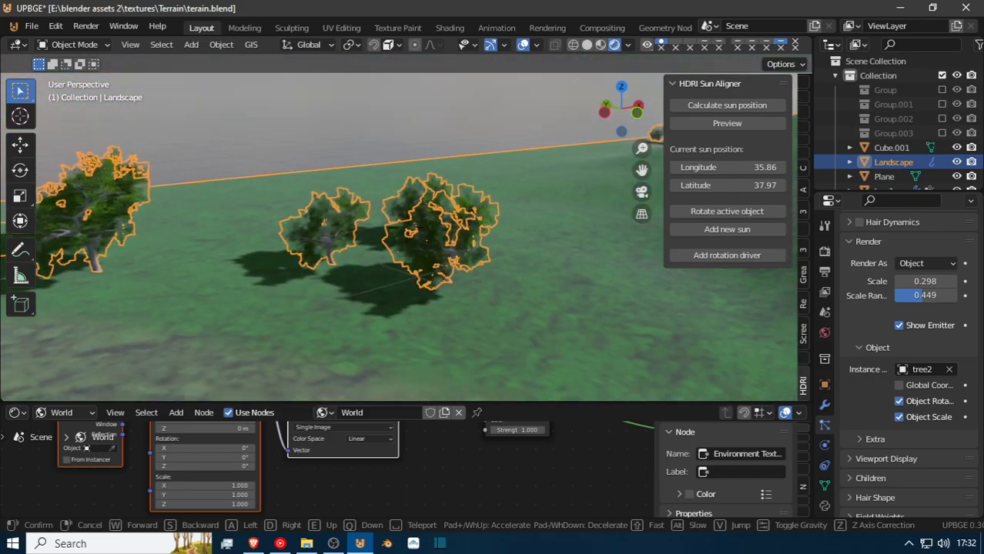
{"action": "key", "text": "w"}
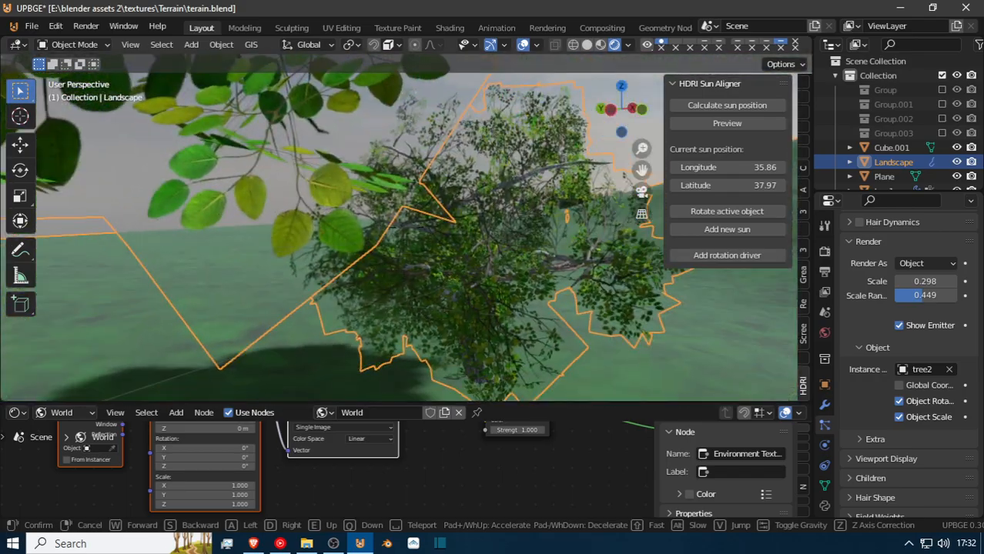
{"action": "key", "text": "w"}
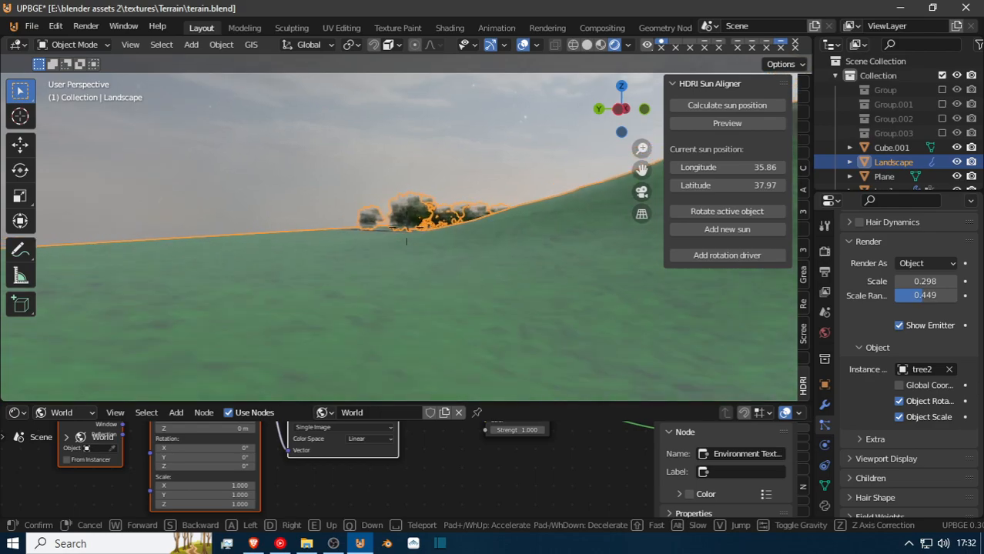
{"action": "key", "text": "s"}
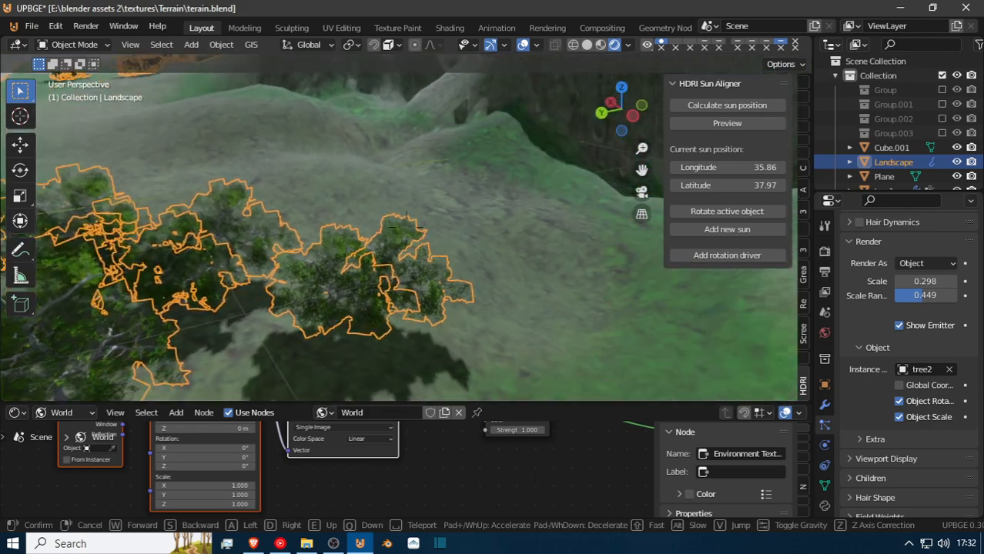
{"action": "key", "text": "w"}
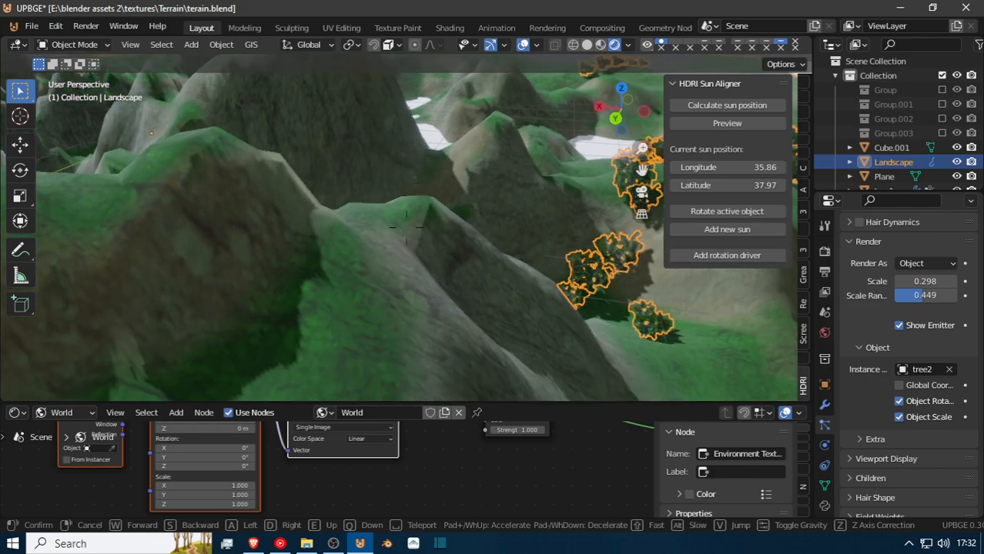
{"action": "left_click", "coordinate": [407, 233]}
{"action": "key", "text": "shift+grave"}
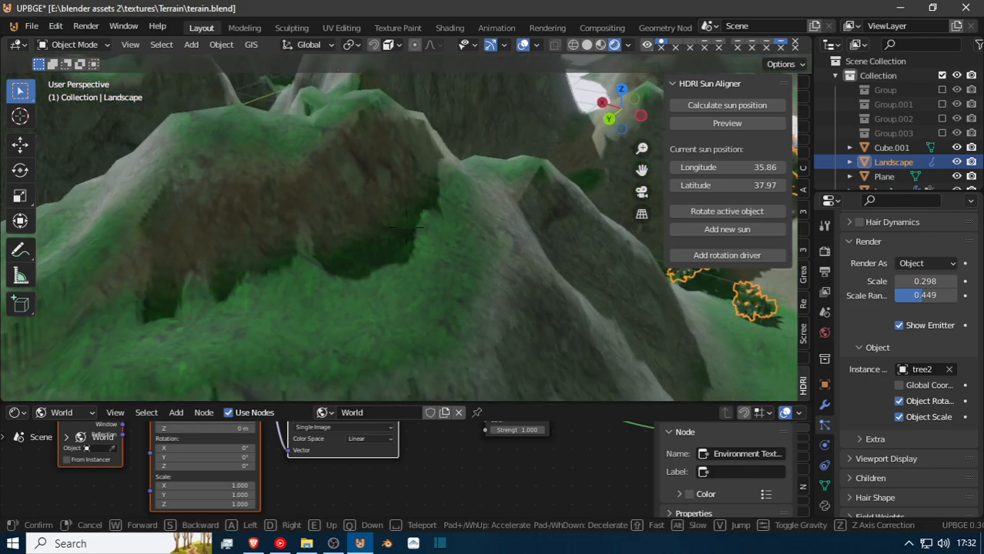
{"action": "key", "text": "w"}
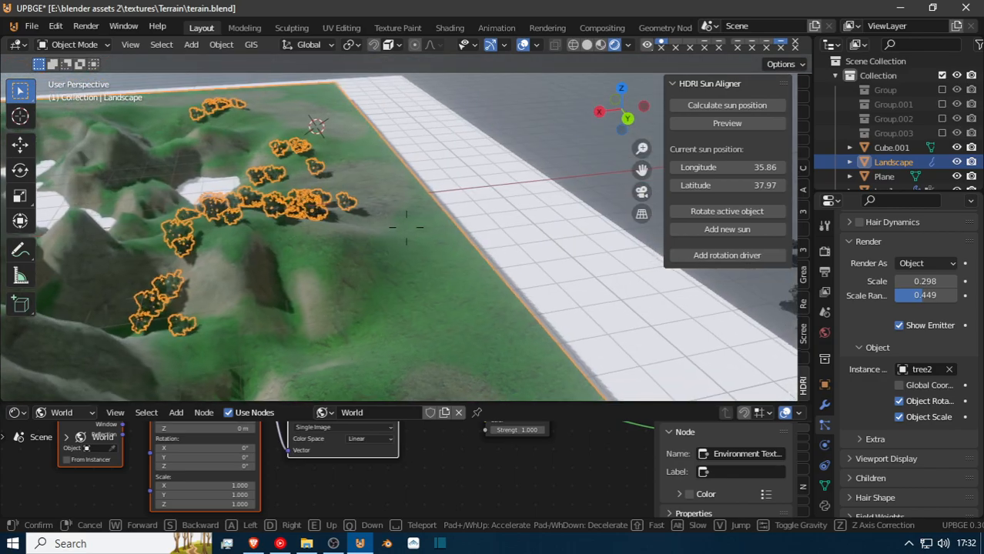
{"action": "key", "text": "w"}
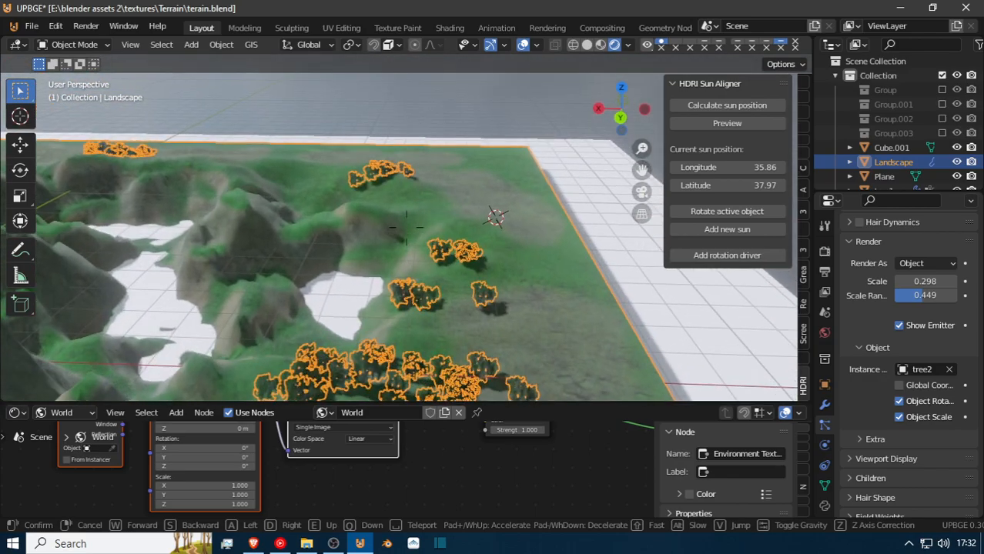
{"action": "key", "text": "d"}
{"action": "left_click", "coordinate": [406, 228]}
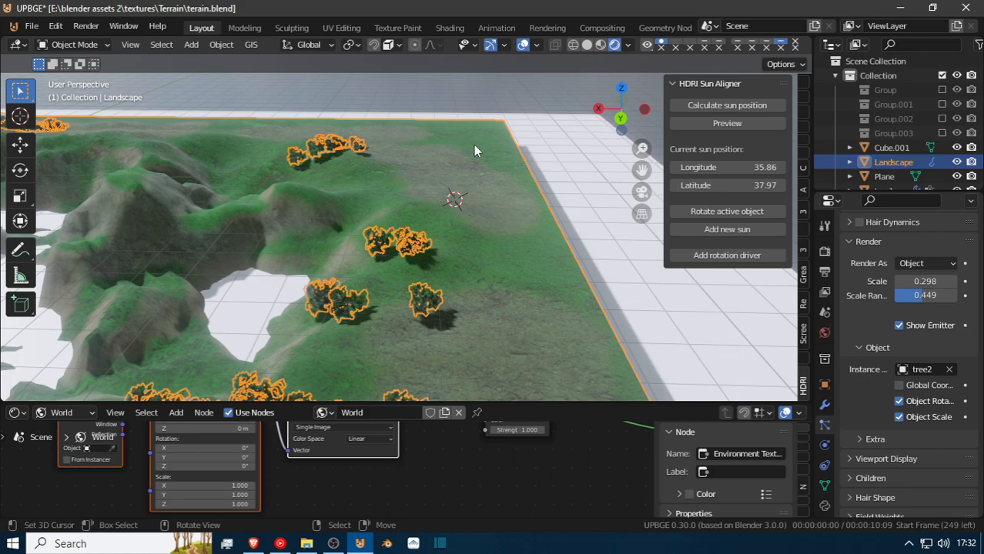
Show the Landscape's first particle system in the viewport and deselect everything.
{"action": "scroll", "coordinate": [871, 269], "scroll_direction": "up", "scroll_amount": 6}
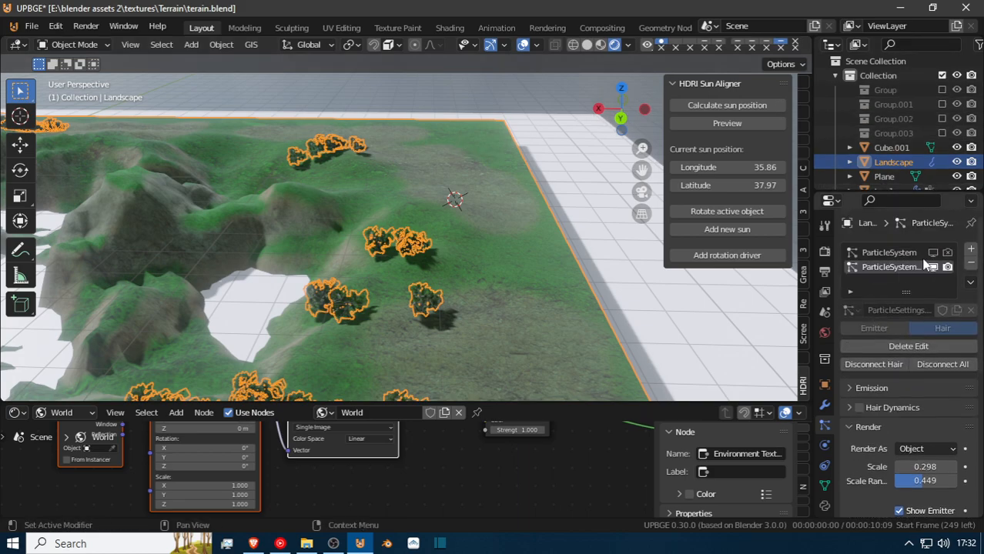
{"action": "left_click", "coordinate": [934, 252]}
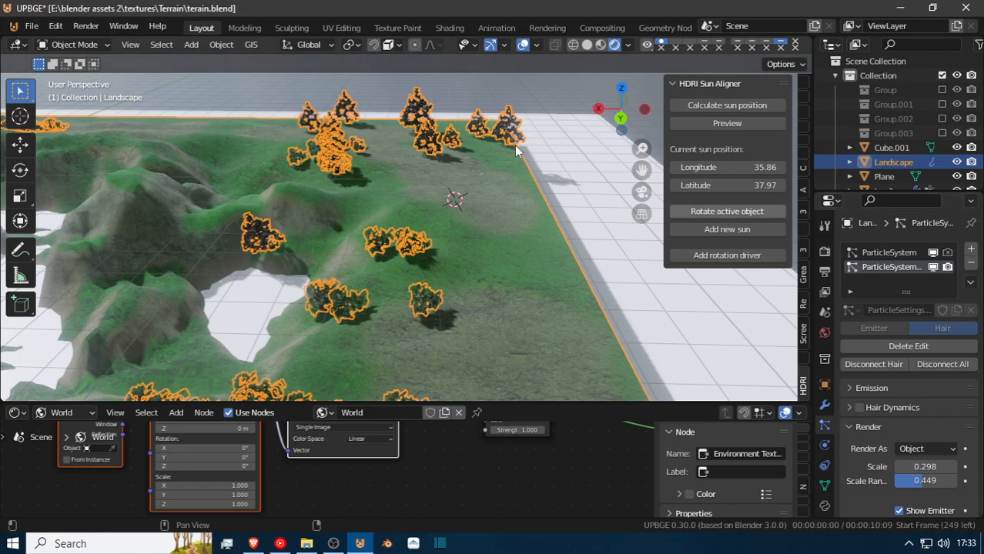
{"action": "key", "text": "shift+grave"}
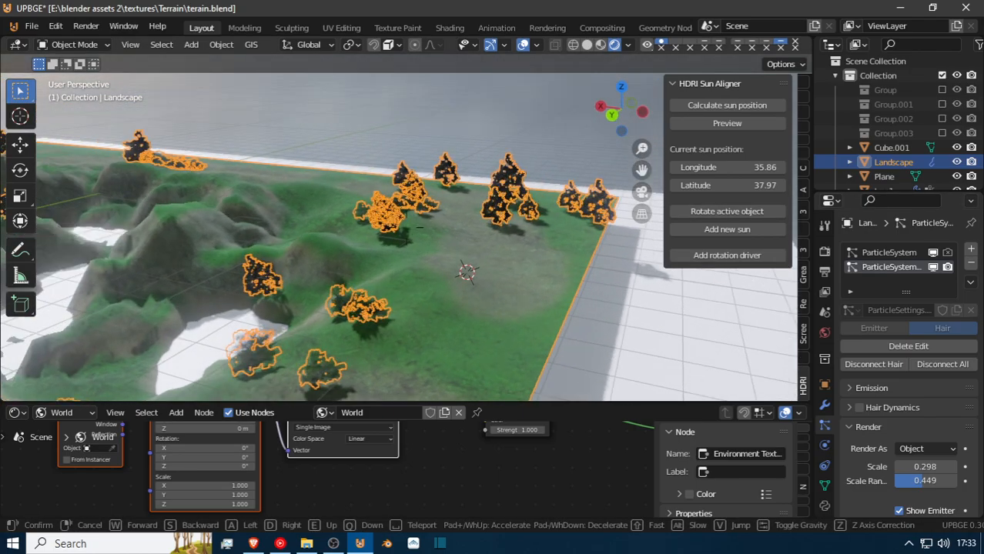
{"action": "left_click", "coordinate": [407, 233]}
{"action": "key", "text": "alt+a"}
Fly across the landscape and among both tree types to examine their foliage, shadows and distribution up close.
{"action": "key", "text": "shift+grave"}
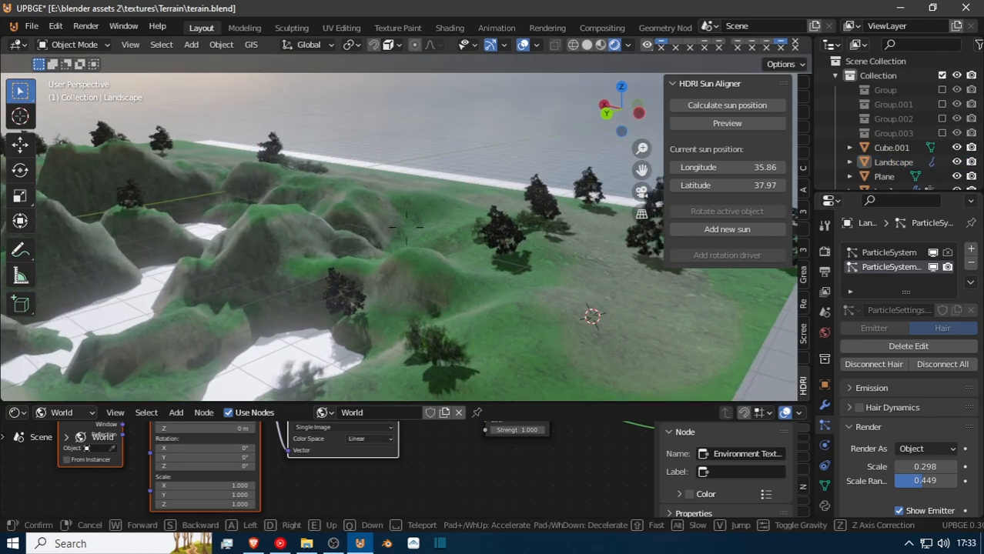
{"action": "key", "text": "w"}
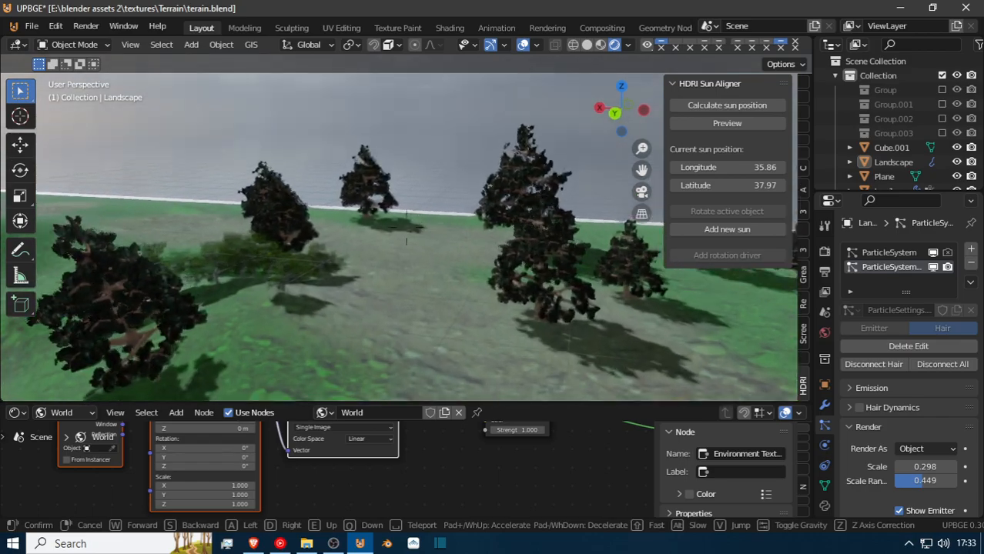
{"action": "key", "text": "w"}
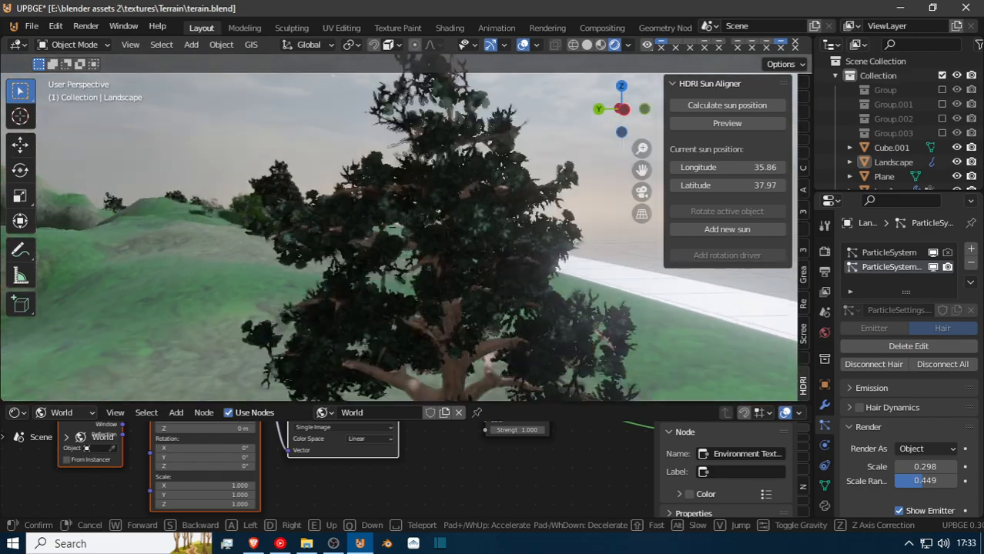
{"action": "key", "text": "w"}
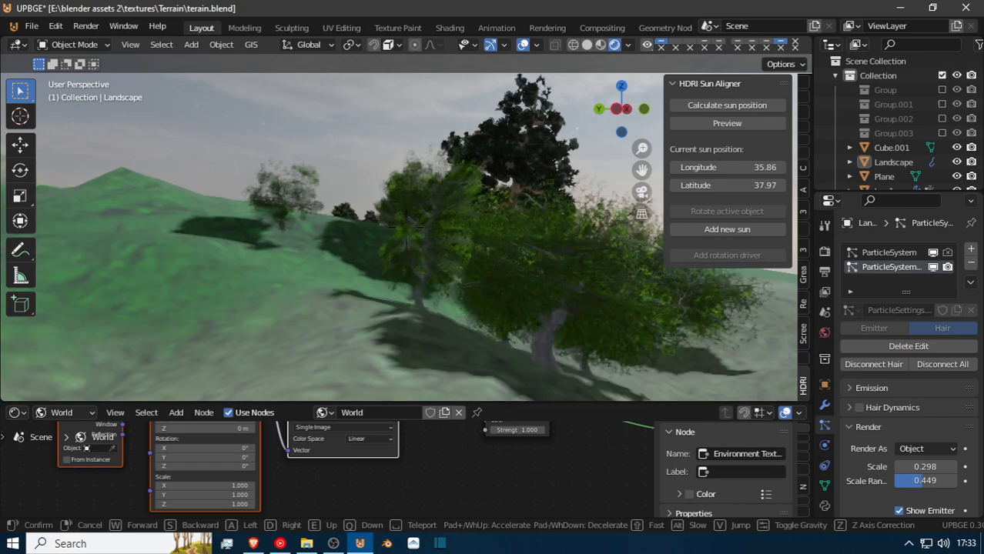
{"action": "key", "text": "s"}
{"action": "key", "text": "w"}
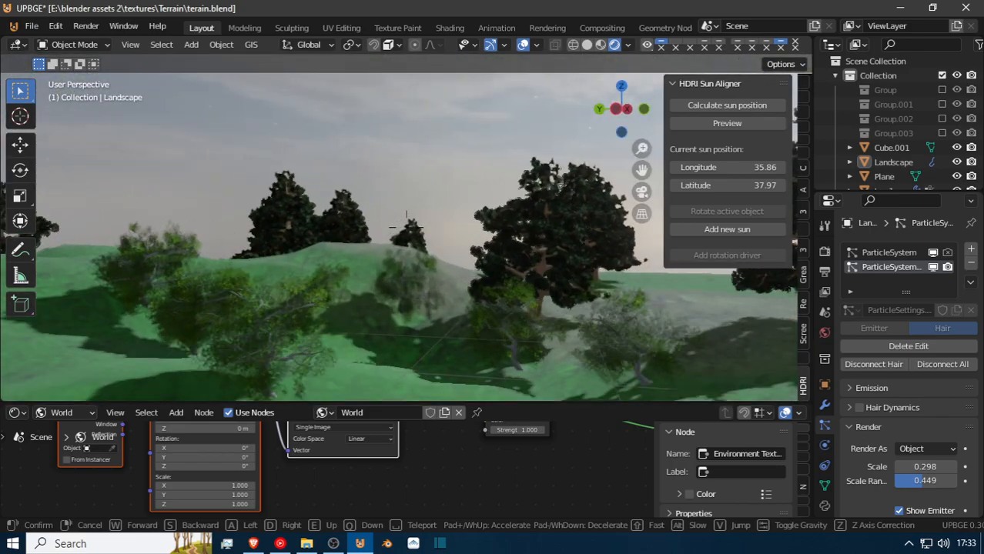
{"action": "key", "text": "w"}
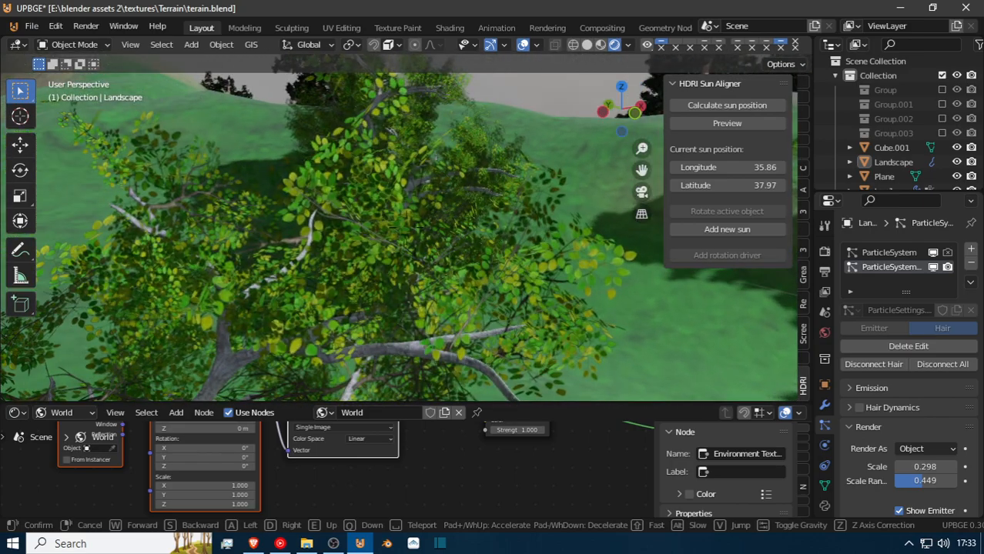
{"action": "key", "text": "w"}
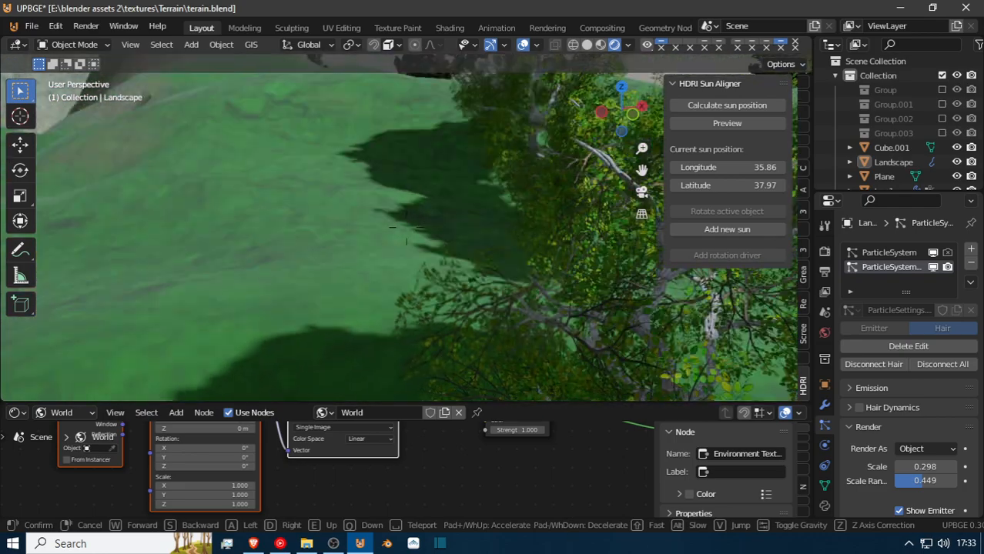
{"action": "key", "text": "s"}
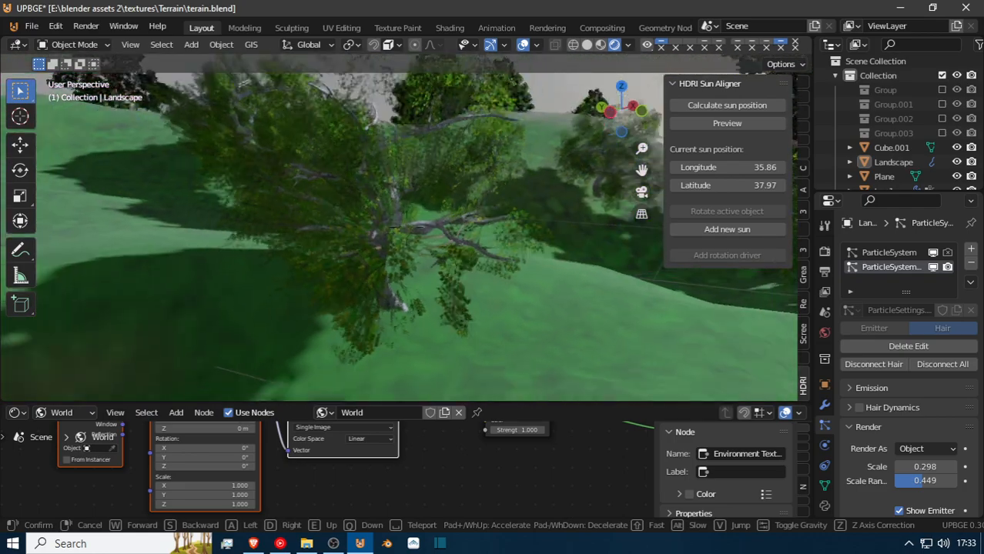
{"action": "left_click", "coordinate": [387, 224]}
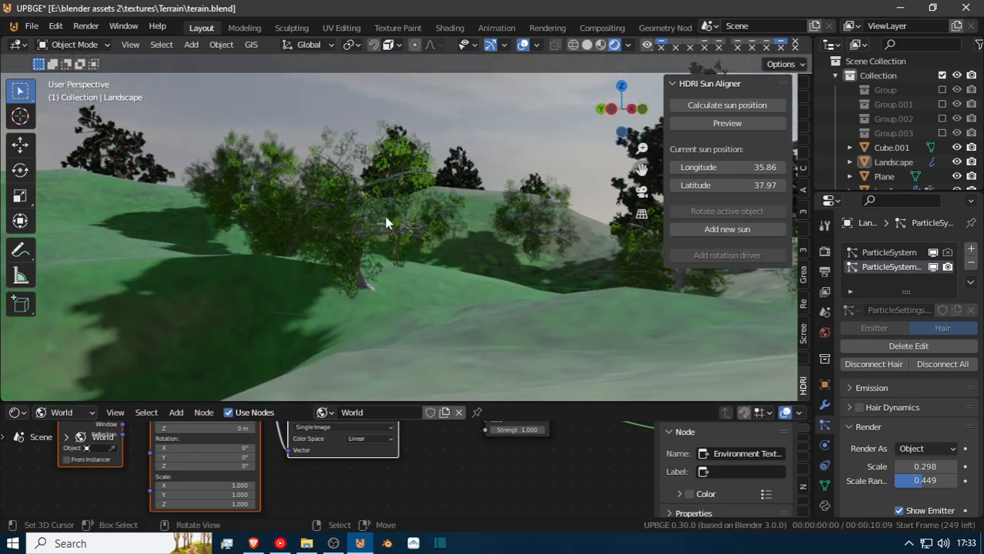
{"action": "left_click", "coordinate": [348, 209]}
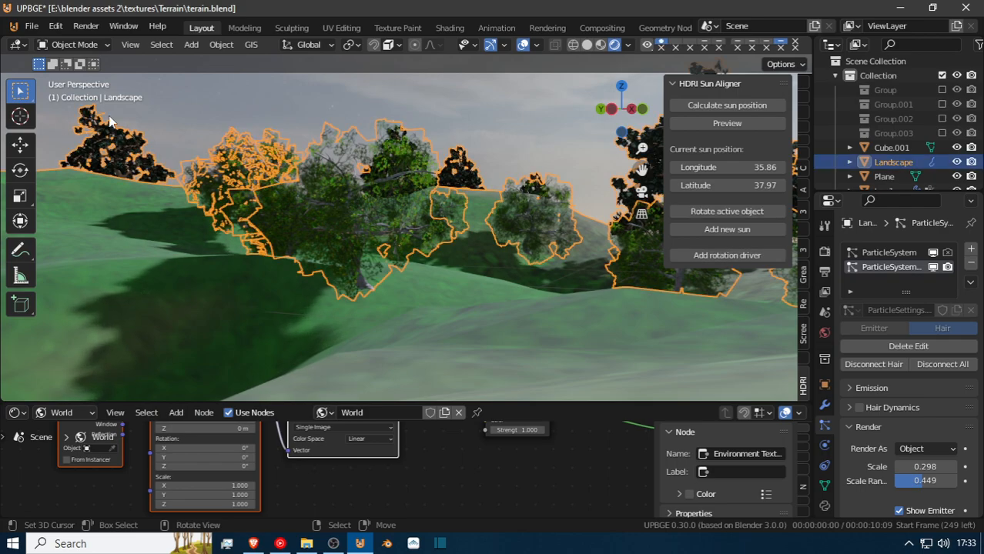
Select the original tree2 object beside the landscape and show its material settings.
{"action": "key", "text": "shift+grave"}
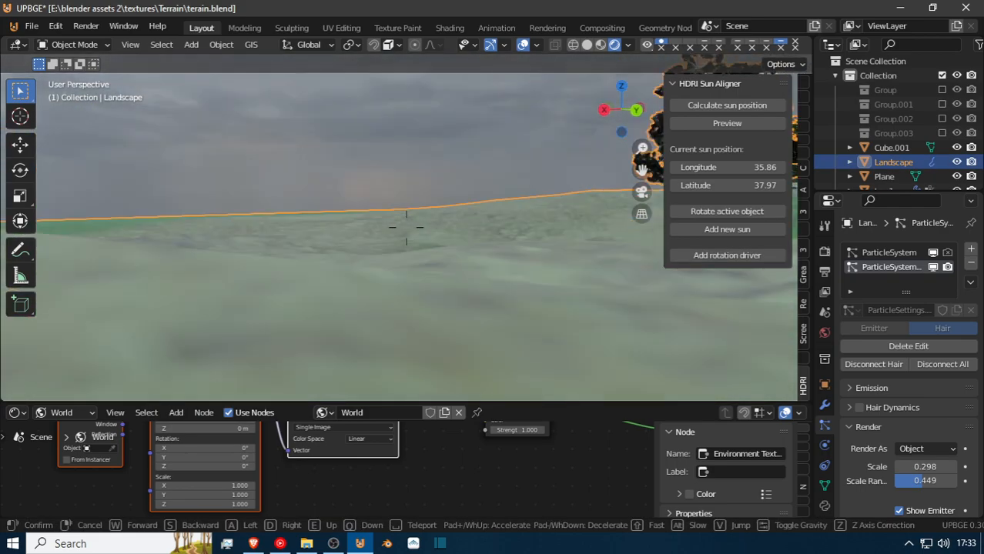
{"action": "key", "text": "s"}
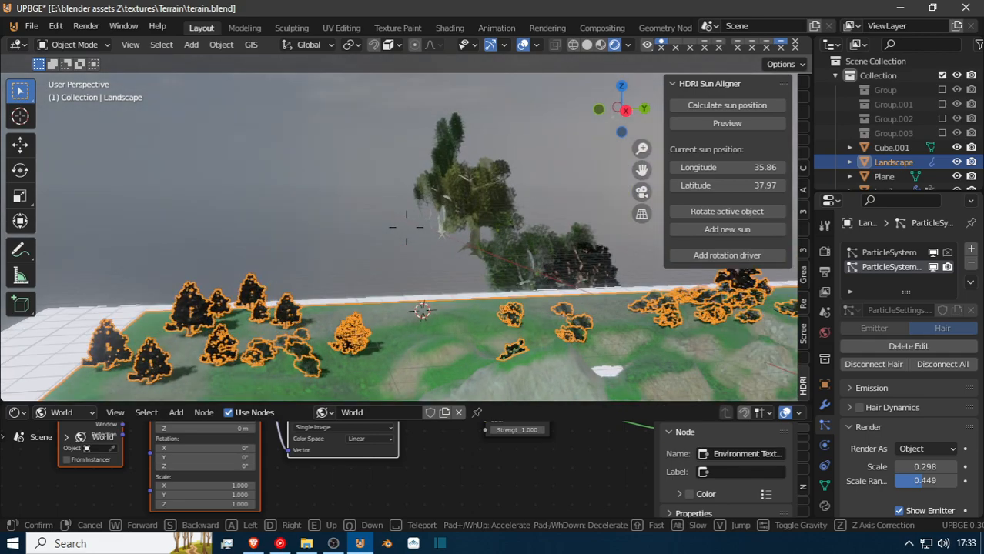
{"action": "key", "text": "w"}
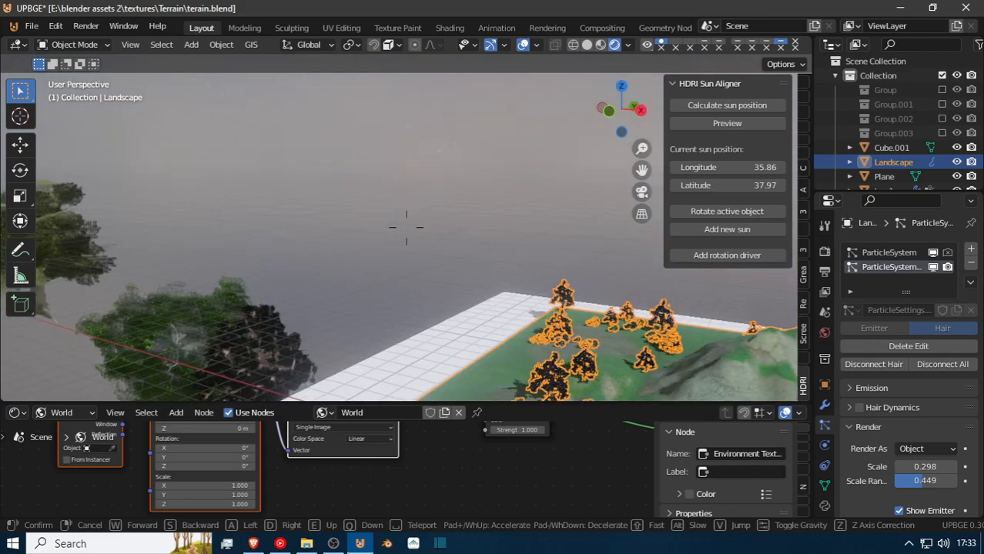
{"action": "key", "text": "w"}
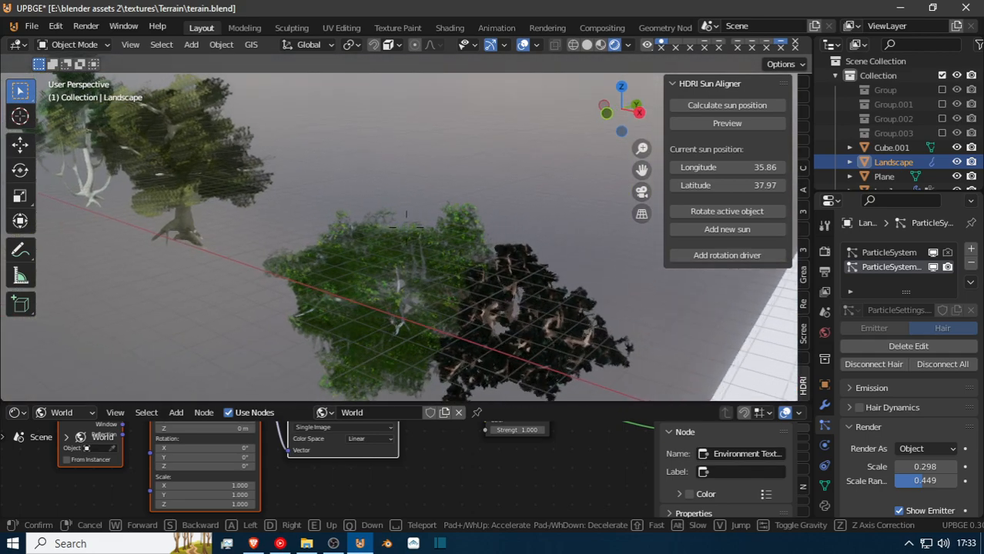
{"action": "left_click", "coordinate": [407, 228]}
{"action": "left_click", "coordinate": [414, 219]}
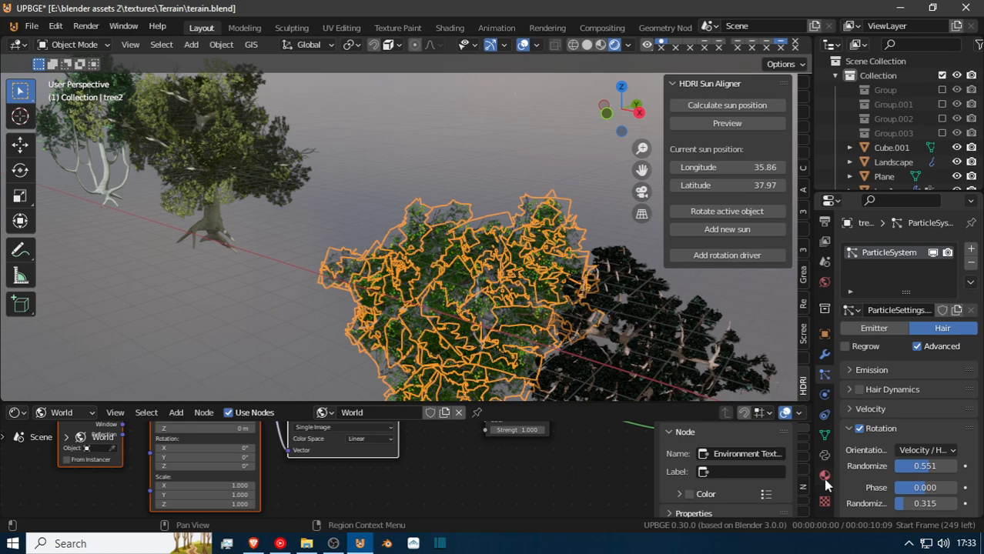
{"action": "left_click", "coordinate": [825, 476]}
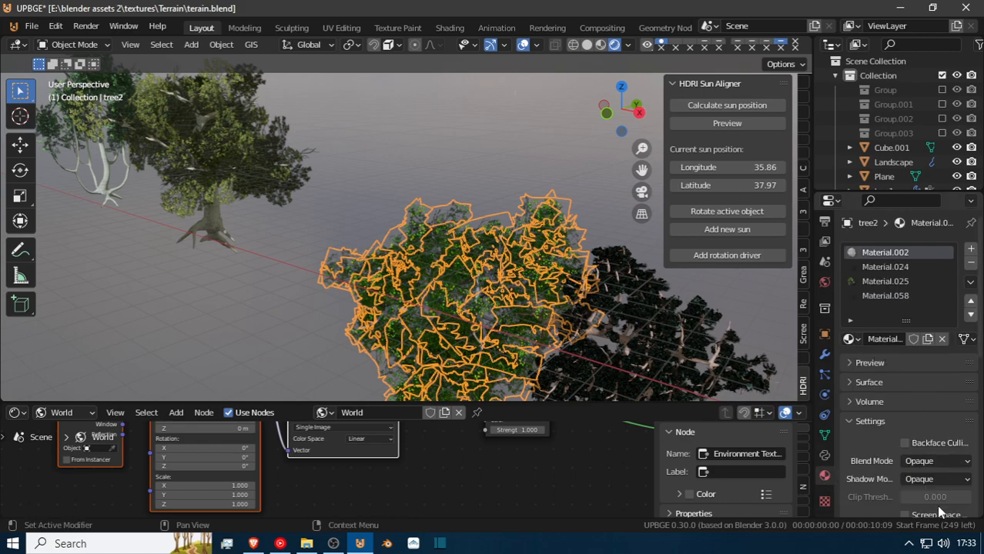
Try the Alpha Clip shadow mode on tree2's Material.002 and restore it to Opaque.
{"action": "left_click", "coordinate": [924, 479]}
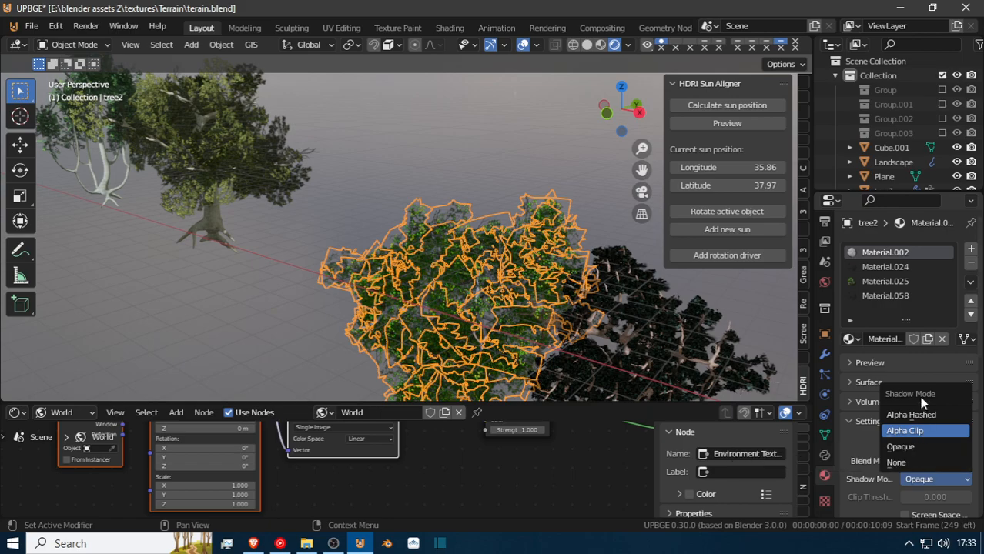
{"action": "left_click", "coordinate": [912, 431]}
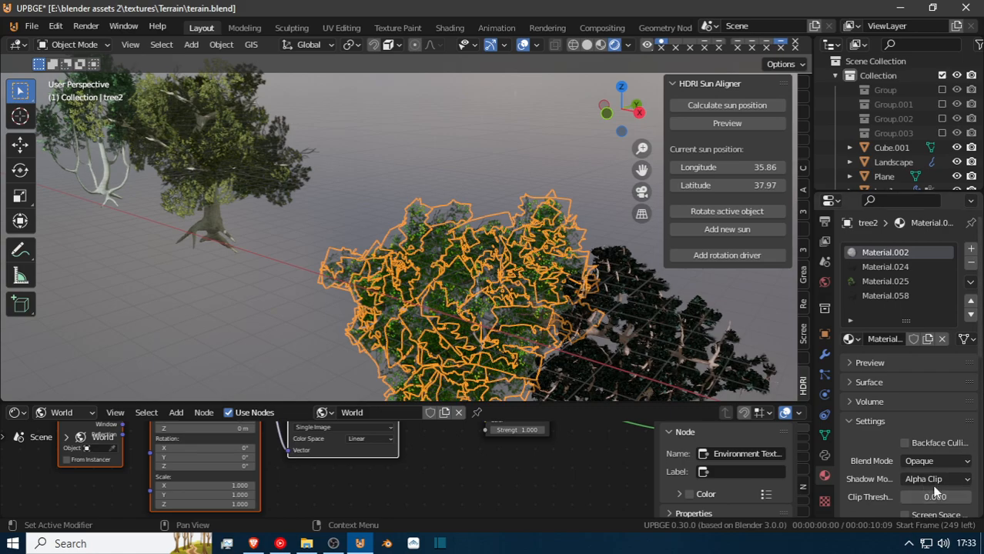
{"action": "left_click", "coordinate": [934, 479]}
{"action": "left_click", "coordinate": [929, 446]}
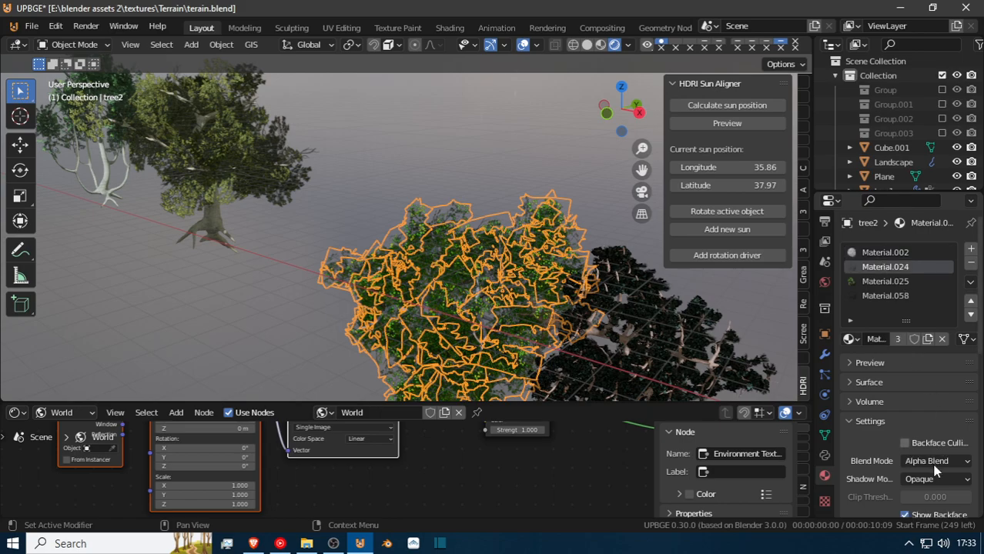
Set both the Blend Mode and Shadow Mode of tree2's Material.024 to Alpha Clip.
{"action": "left_click", "coordinate": [937, 462]}
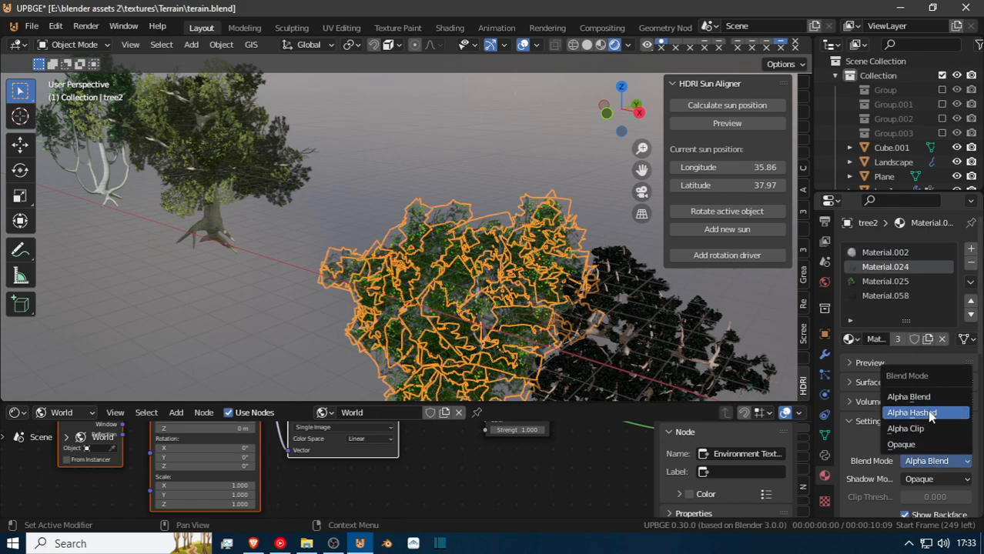
{"action": "left_click", "coordinate": [927, 428]}
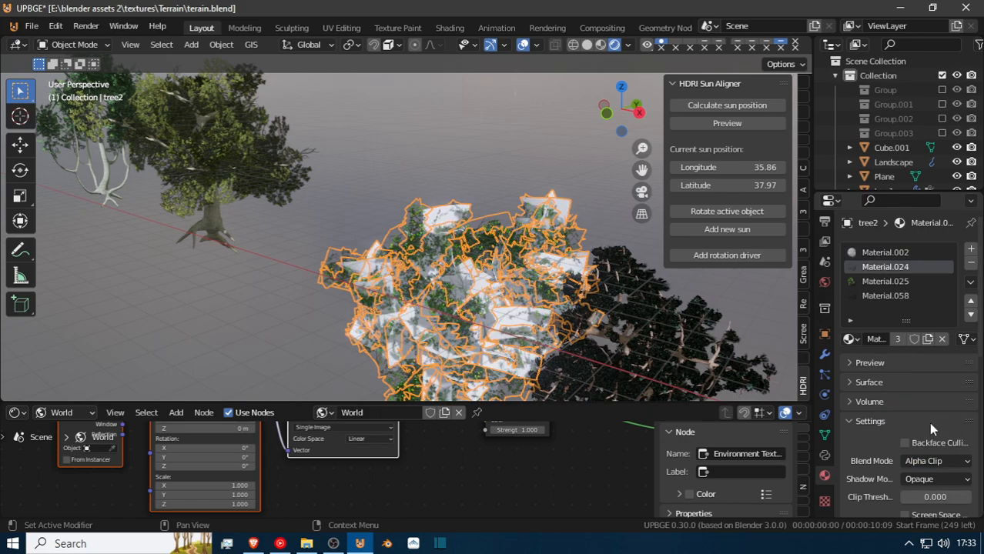
{"action": "left_click", "coordinate": [935, 477]}
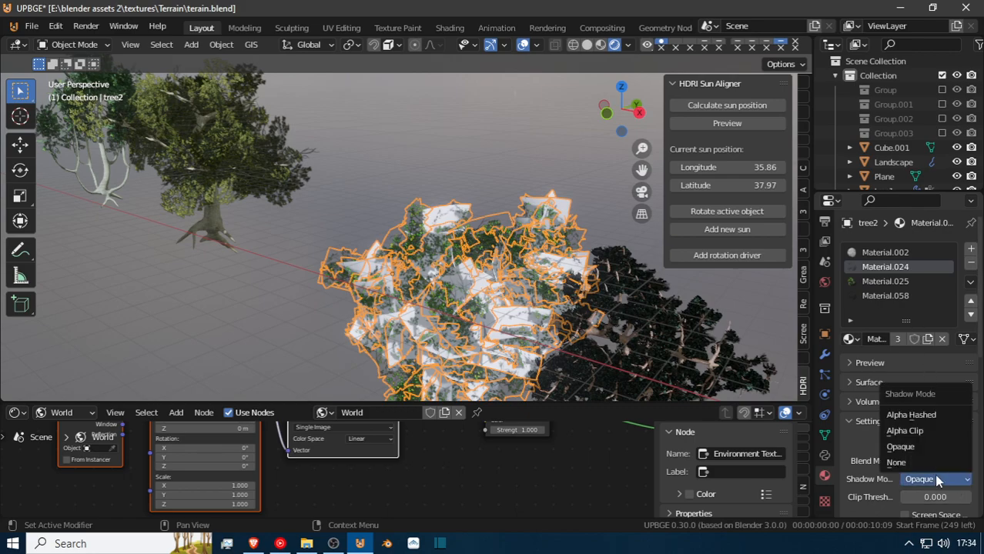
{"action": "left_click", "coordinate": [873, 281]}
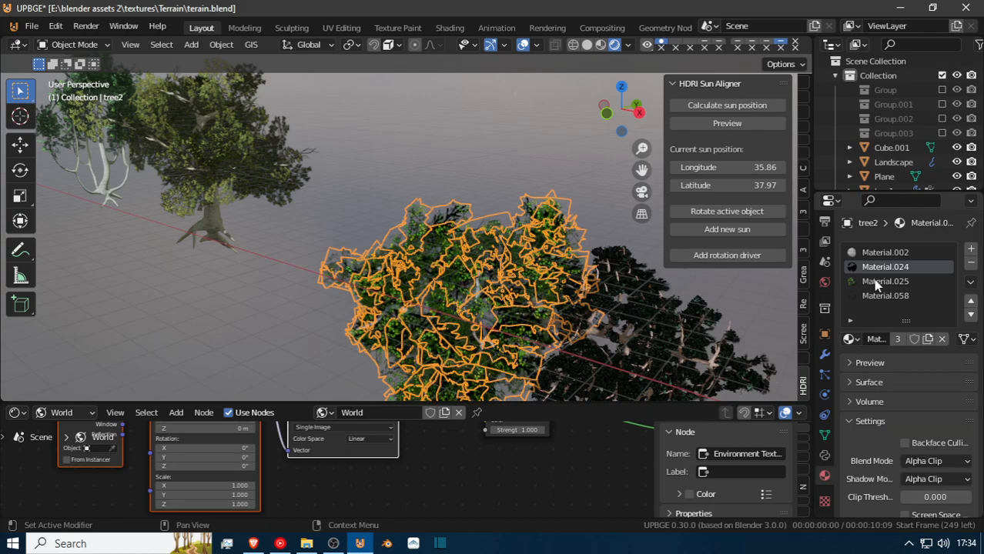
Set both the Blend Mode and Shadow Mode of tree2's Material.025 to Alpha Clip.
{"action": "left_click", "coordinate": [873, 280]}
{"action": "left_click", "coordinate": [936, 460]}
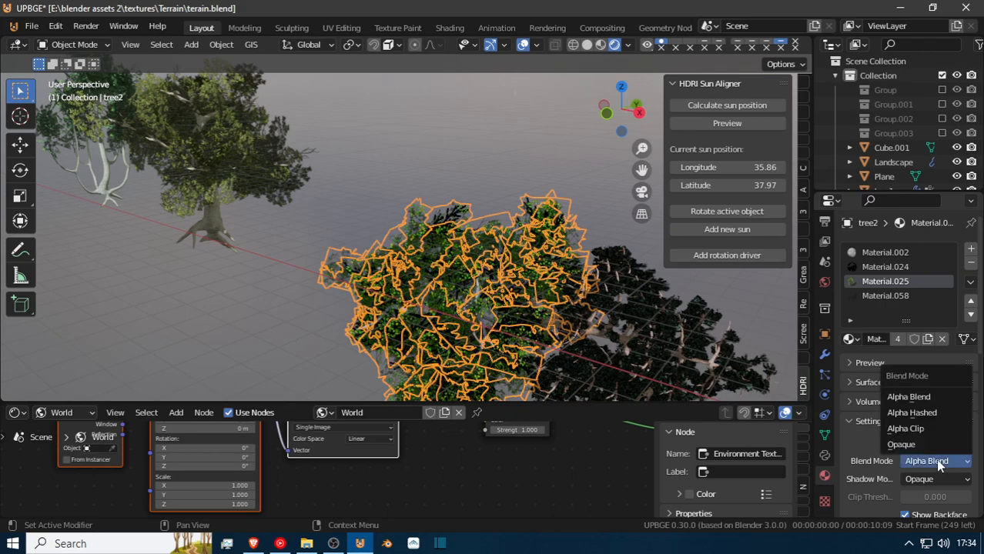
{"action": "left_click", "coordinate": [928, 429]}
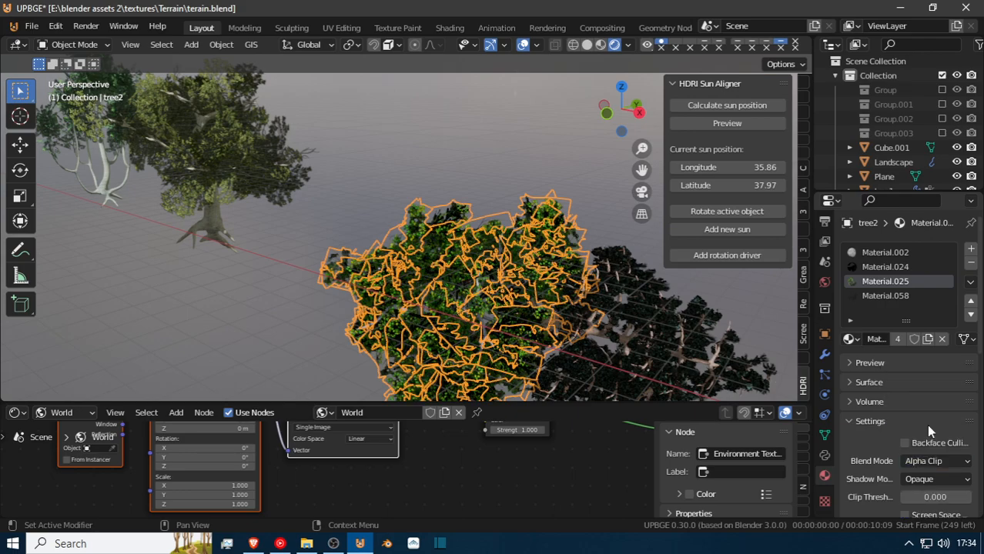
{"action": "left_click", "coordinate": [939, 476]}
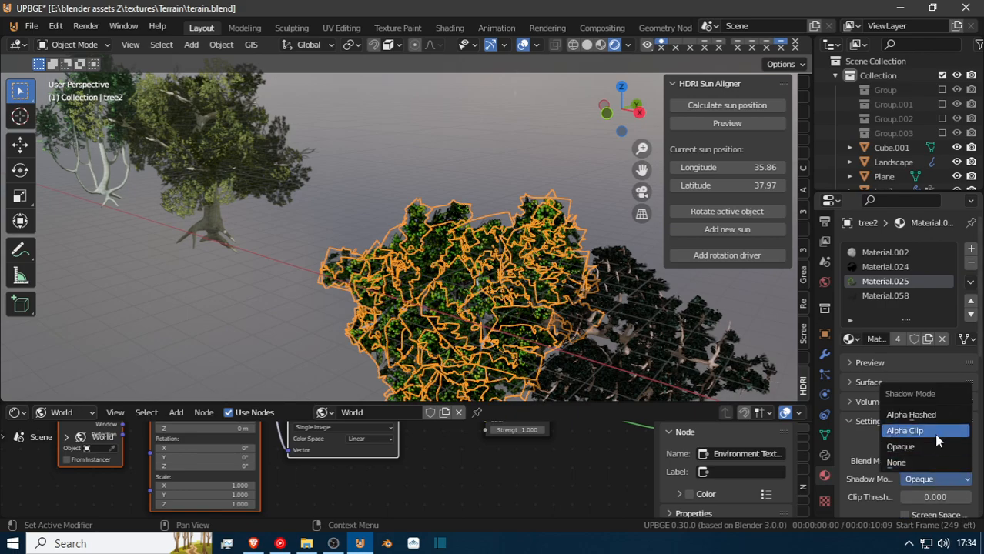
Set both the Blend Mode and Shadow Mode of tree2's Material.058 to Alpha Clip.
{"action": "left_click", "coordinate": [905, 296]}
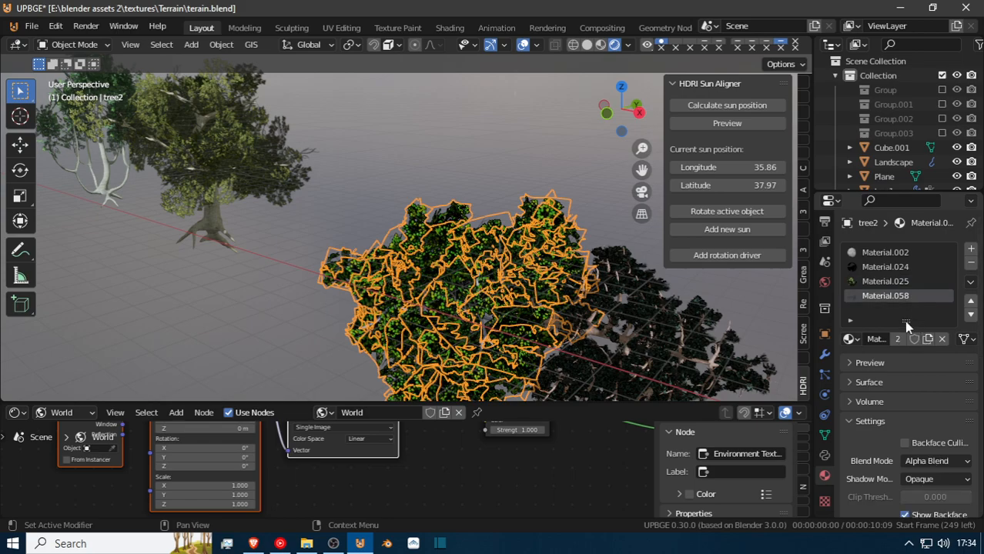
{"action": "left_click", "coordinate": [936, 461]}
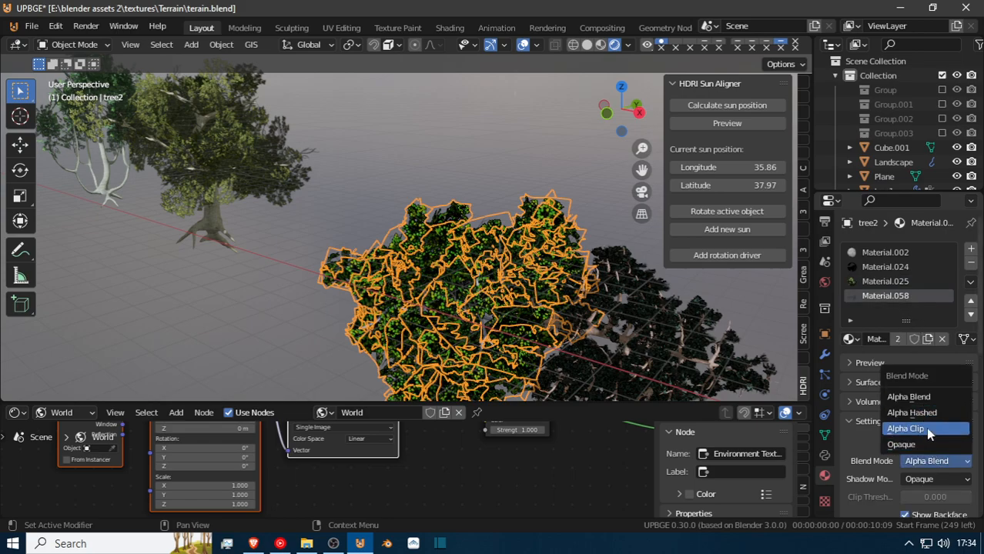
{"action": "left_click", "coordinate": [927, 429]}
{"action": "left_click", "coordinate": [932, 461]}
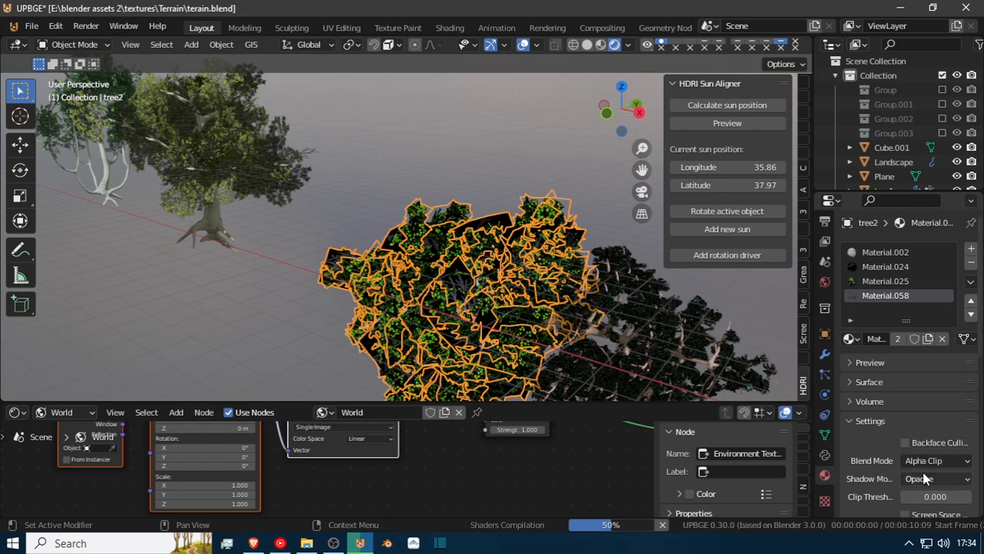
{"action": "left_click", "coordinate": [927, 480]}
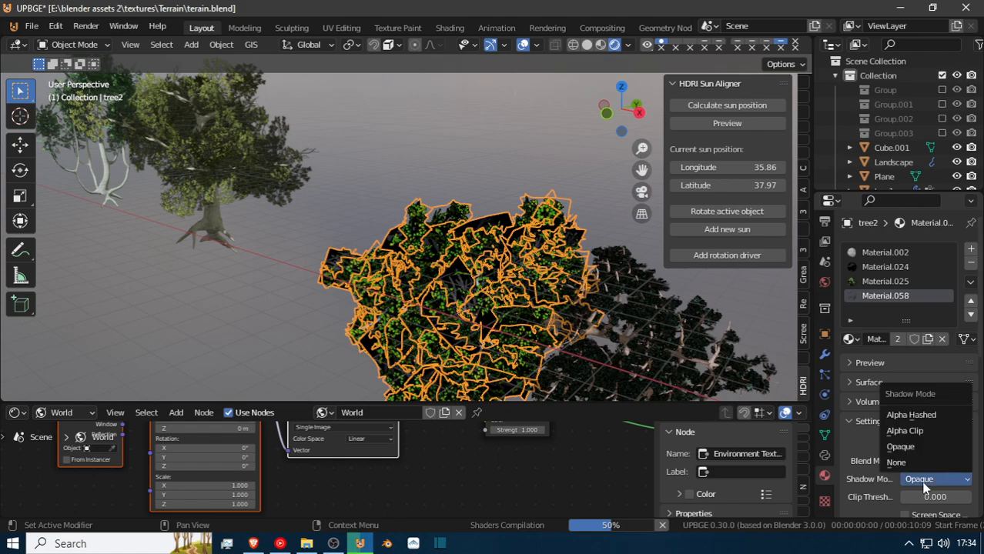
{"action": "left_click", "coordinate": [927, 431]}
Examine the scattered trees' foliage and ground shadows at close range across the terrain.
{"action": "key", "text": "shift+grave"}
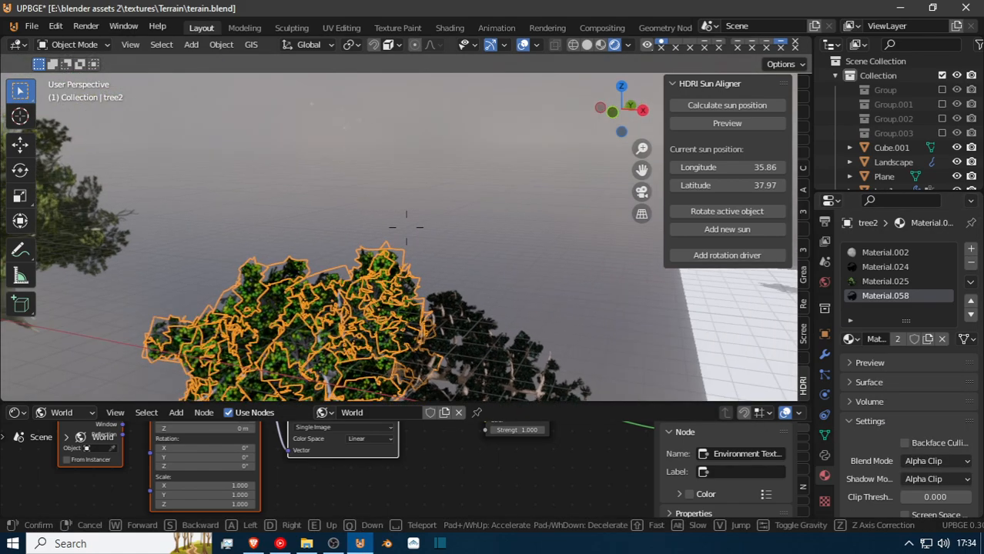
{"action": "key", "text": "w"}
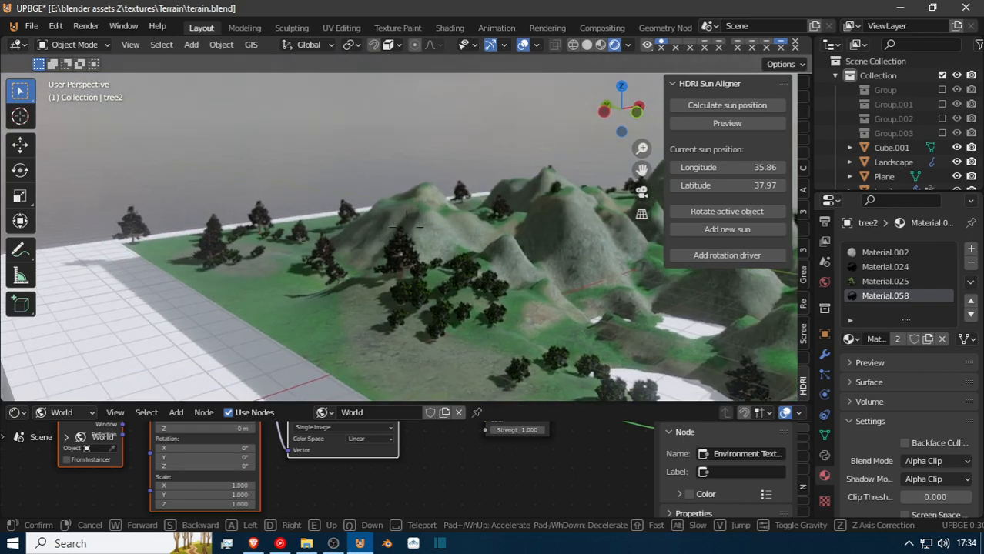
{"action": "key", "text": "w"}
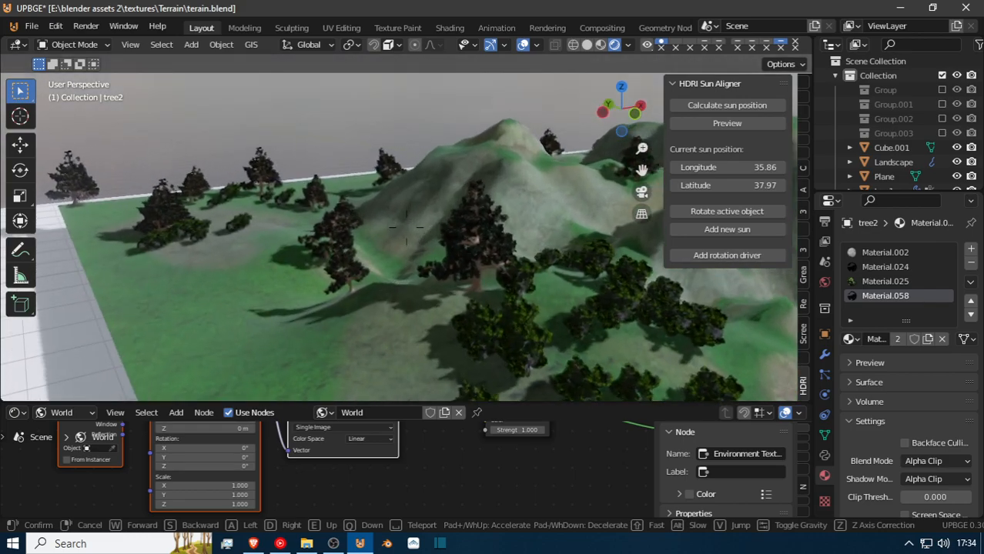
{"action": "key", "text": "w"}
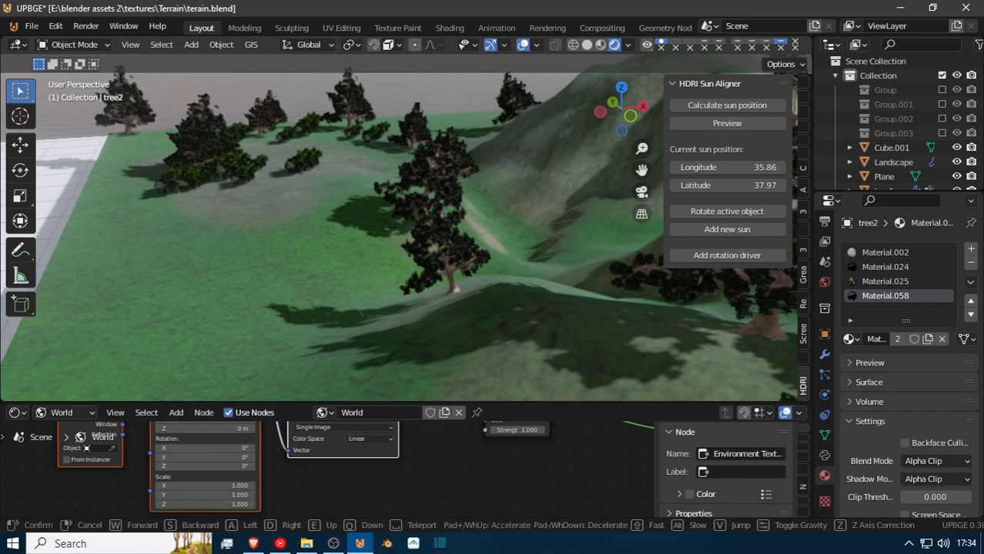
{"action": "key", "text": "w"}
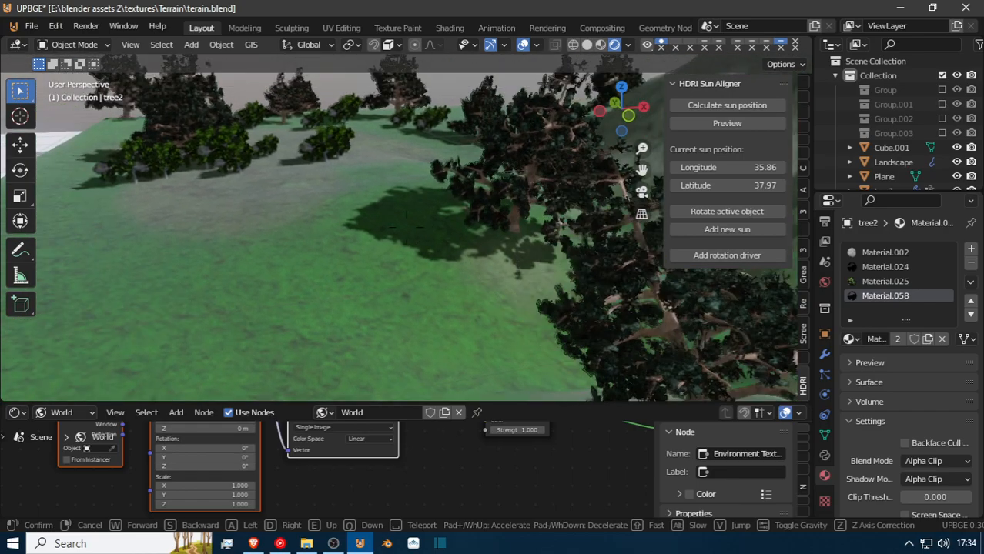
{"action": "key", "text": "w"}
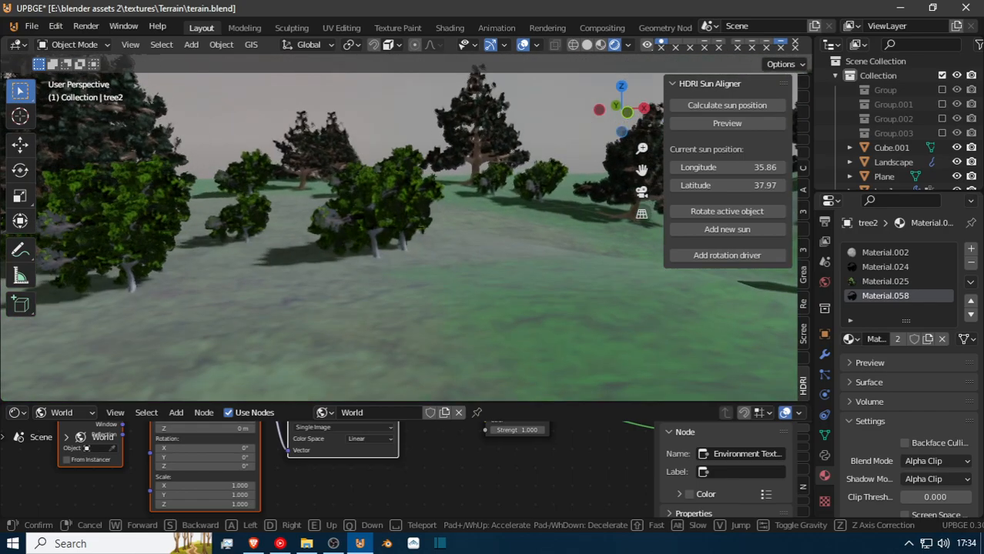
{"action": "key", "text": "w"}
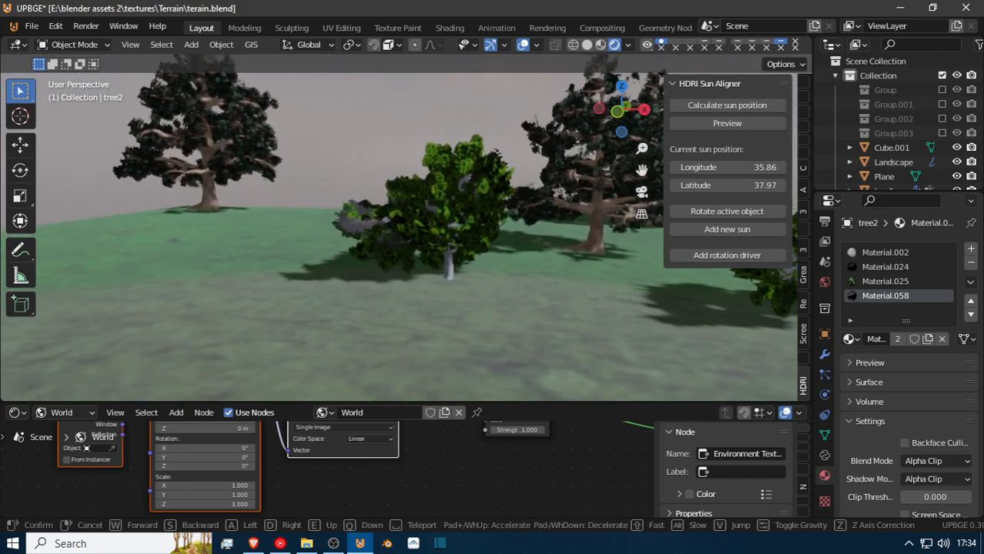
{"action": "key", "text": "w"}
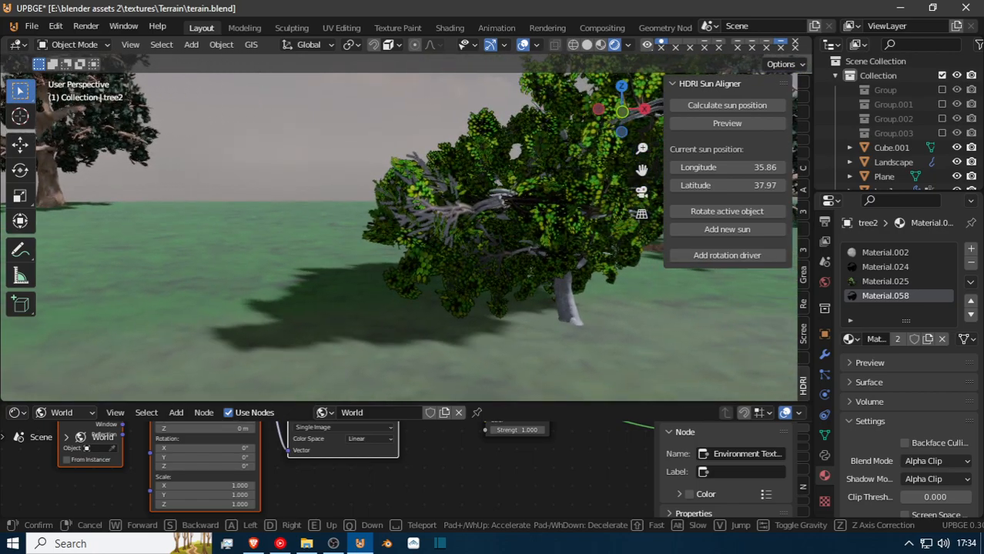
Clear tree2's rotation and rotate it about -15° around the global X axis.
{"action": "key", "text": "w"}
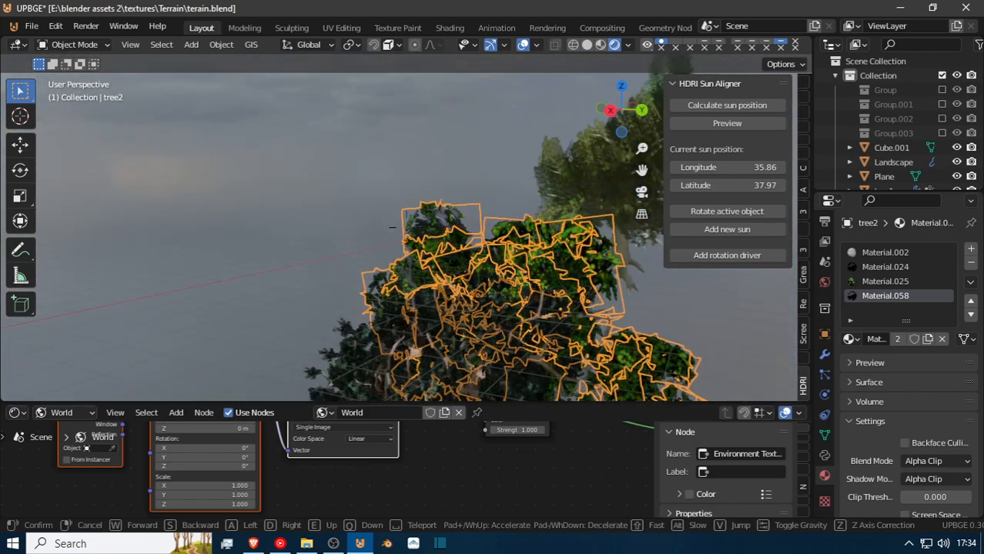
{"action": "key", "text": "w"}
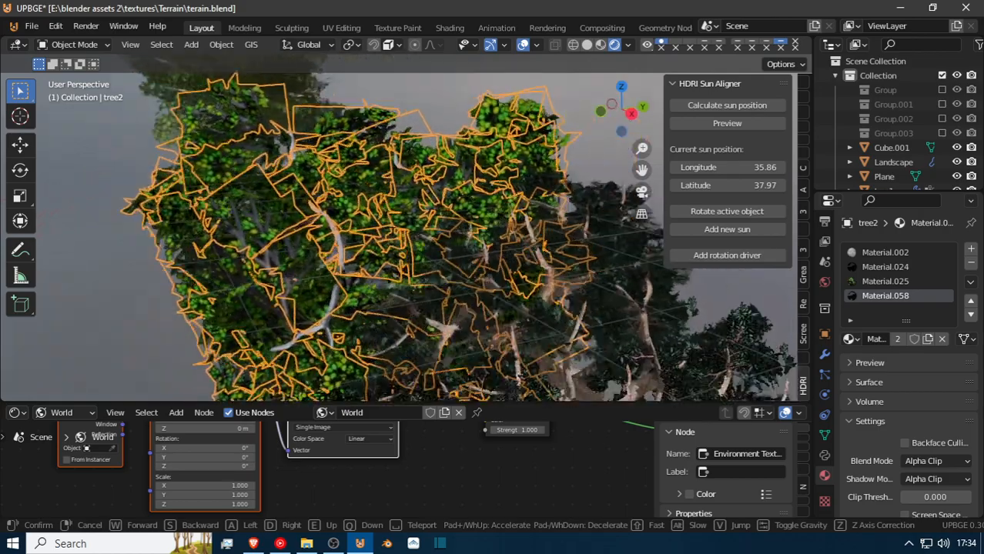
{"action": "left_click", "coordinate": [408, 233]}
{"action": "key", "text": "alt+r"}
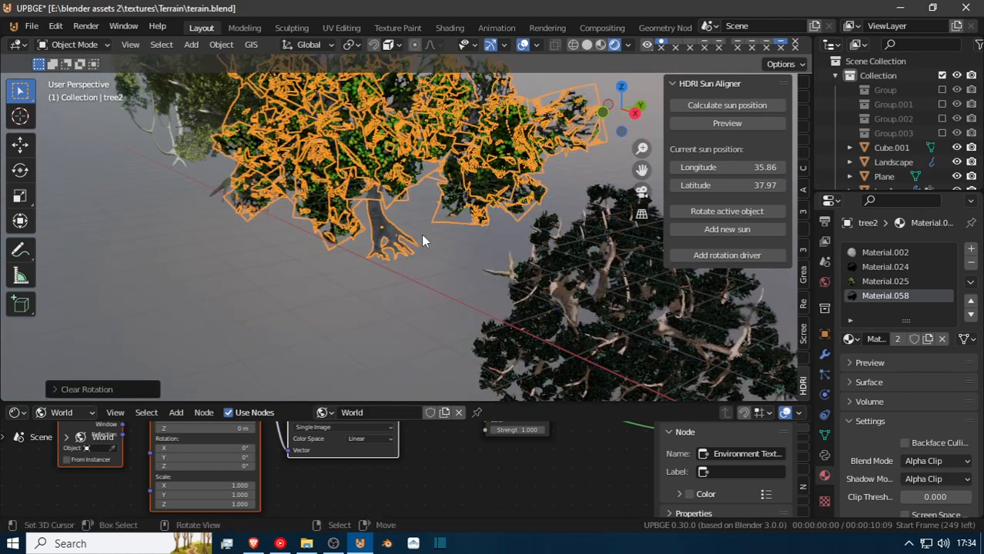
{"action": "key", "text": "shift+grave"}
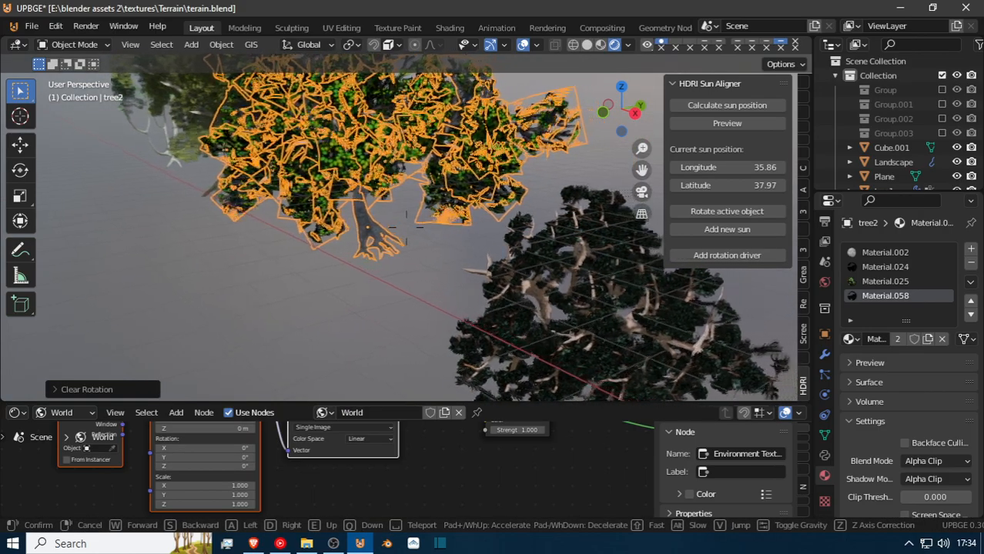
{"action": "key", "text": "Return"}
{"action": "key", "text": "r"}
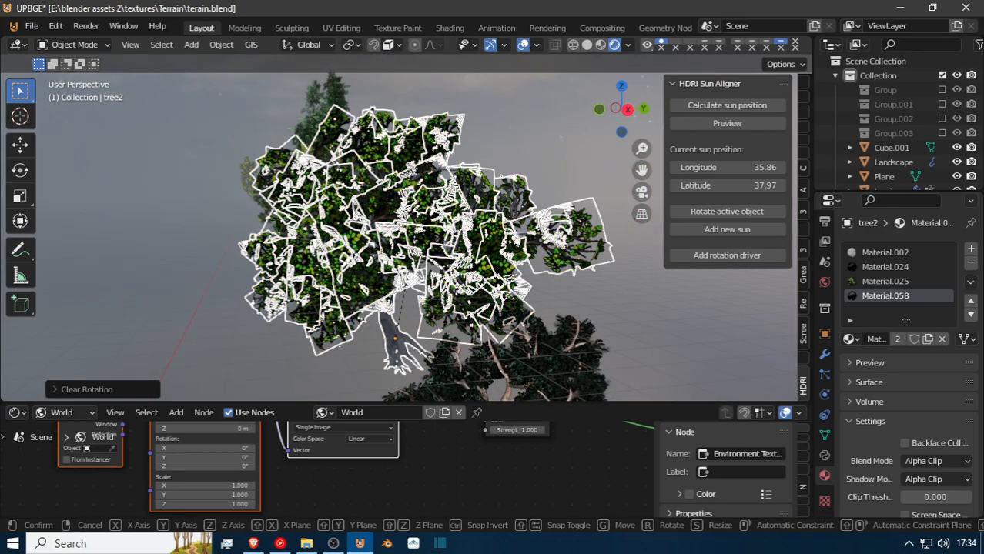
{"action": "key", "text": "x"}
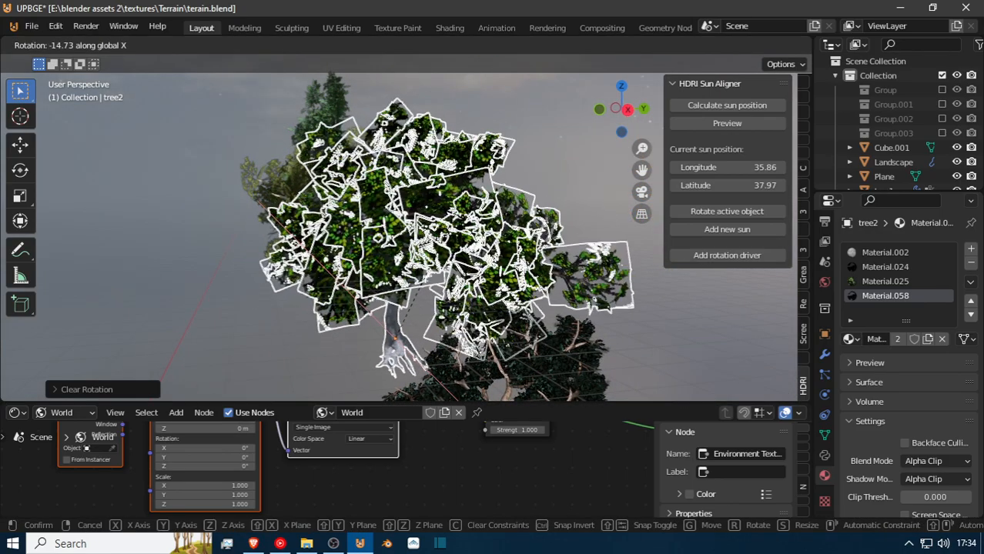
{"action": "key", "text": "Return"}
Rotate tree2 by 90° around the global Y axis.
{"action": "key", "text": "shift+grave"}
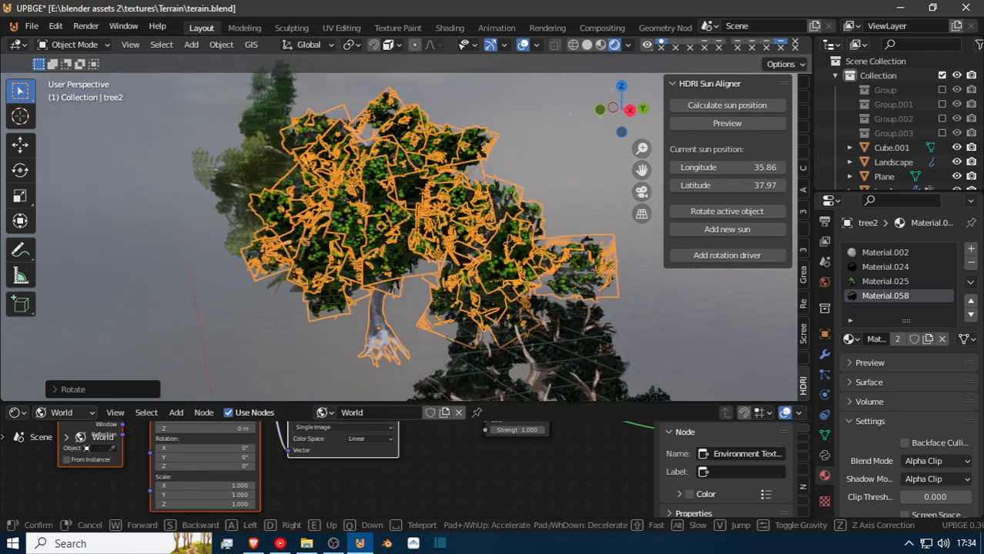
{"action": "key", "text": "a"}
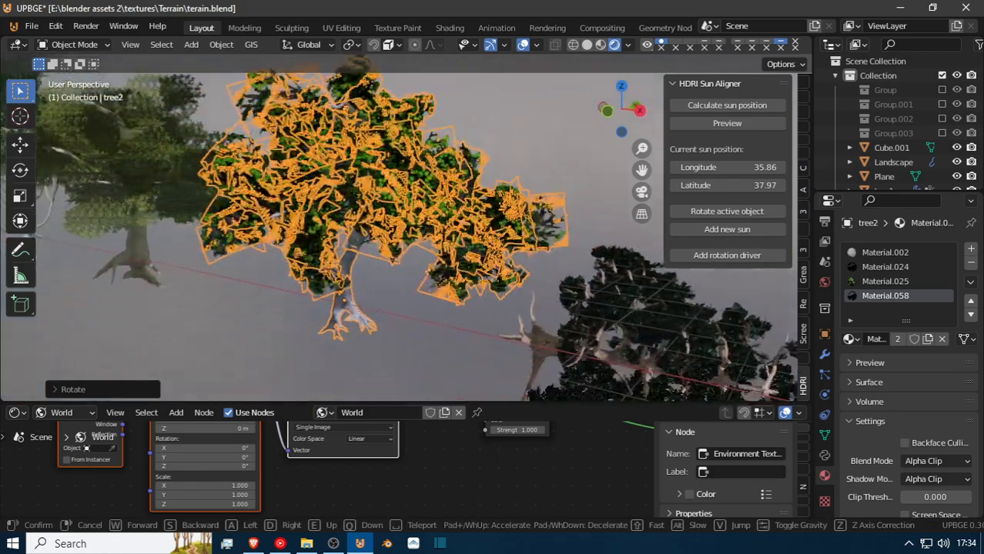
{"action": "key", "text": "Return"}
{"action": "key", "text": "r"}
{"action": "key", "text": "y"}
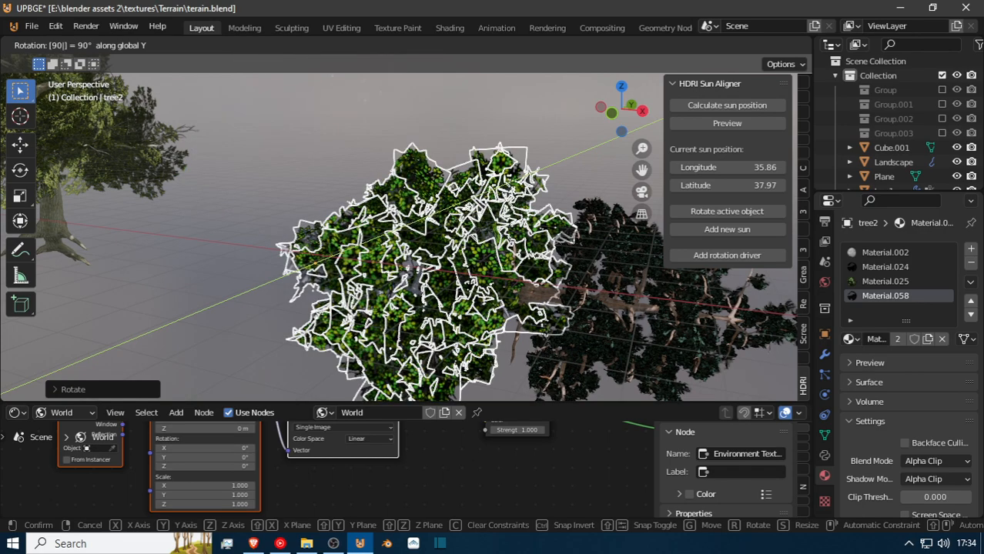
{"action": "key", "text": "Return"}
Examine the orientation, foliage and size of the scattered tree2 copies beside the larger trees on the terrain.
{"action": "key", "text": "shift+grave"}
{"action": "key", "text": "w"}
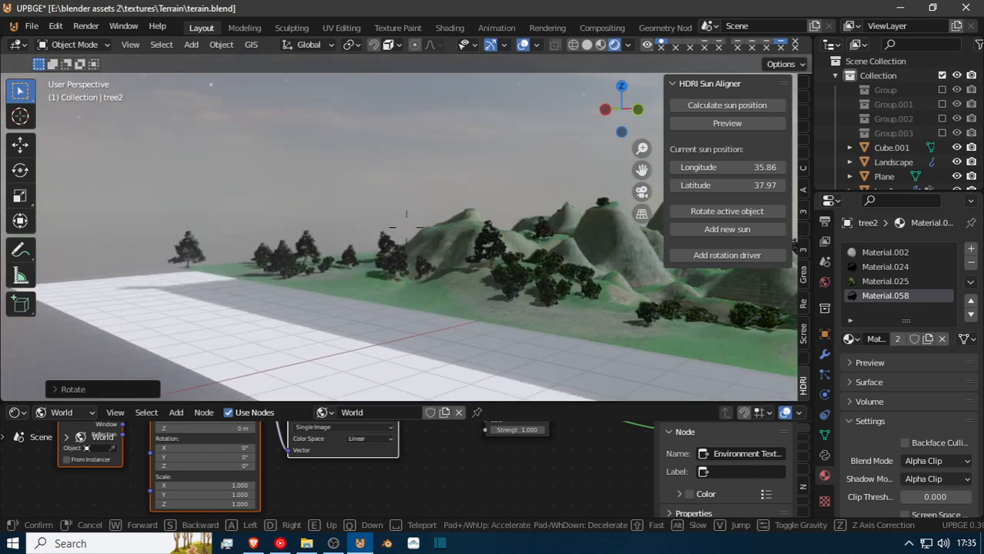
{"action": "key", "text": "w"}
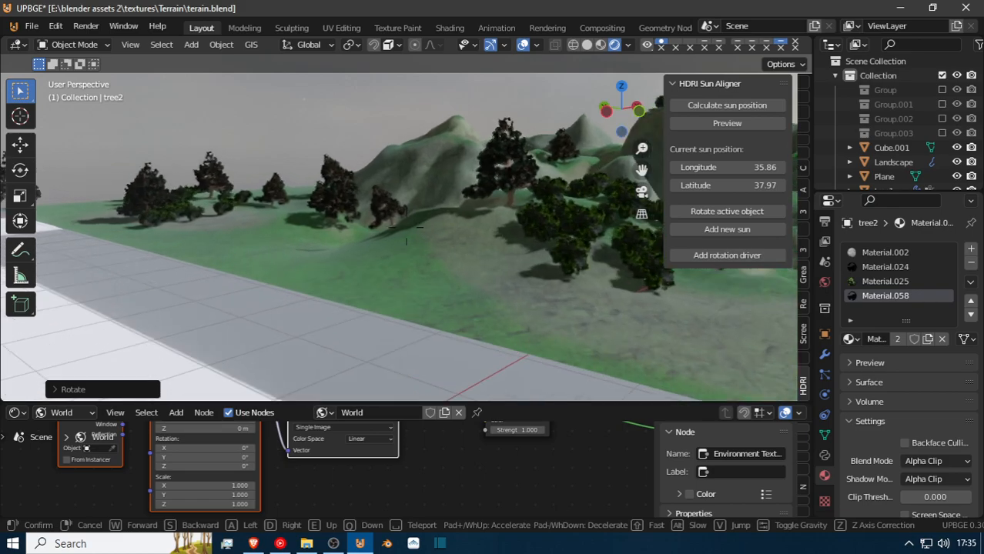
{"action": "key", "text": "w"}
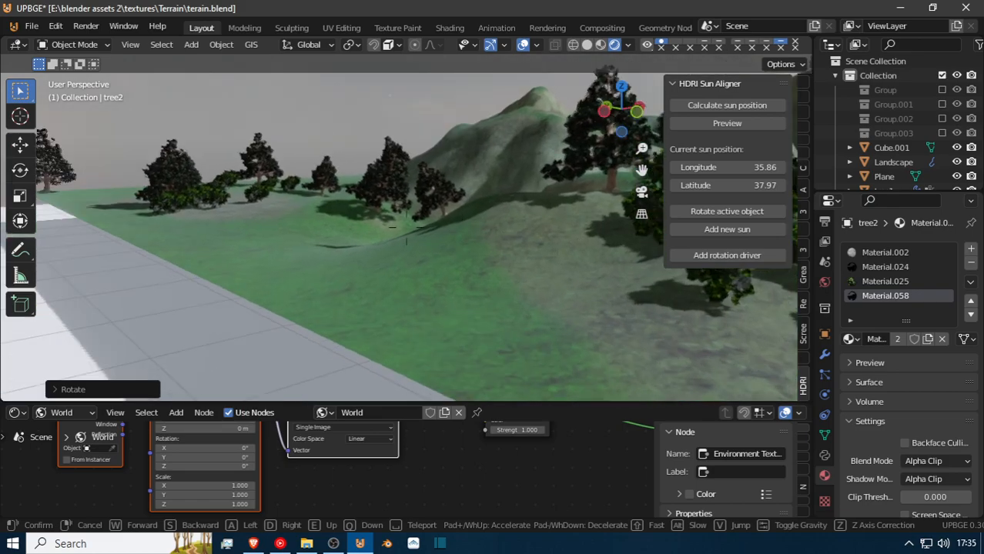
{"action": "key", "text": "w"}
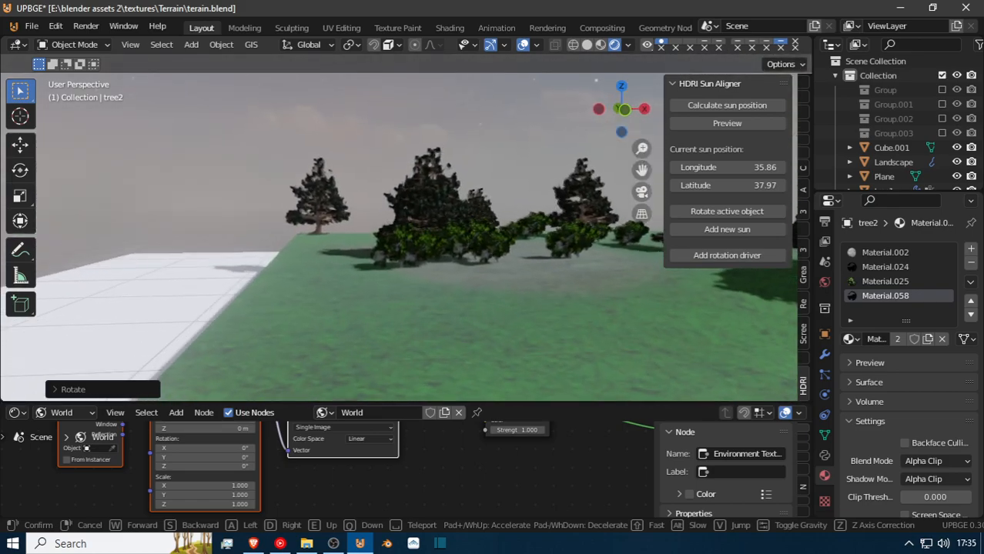
{"action": "key", "text": "w"}
{"action": "left_click", "coordinate": [497, 252]}
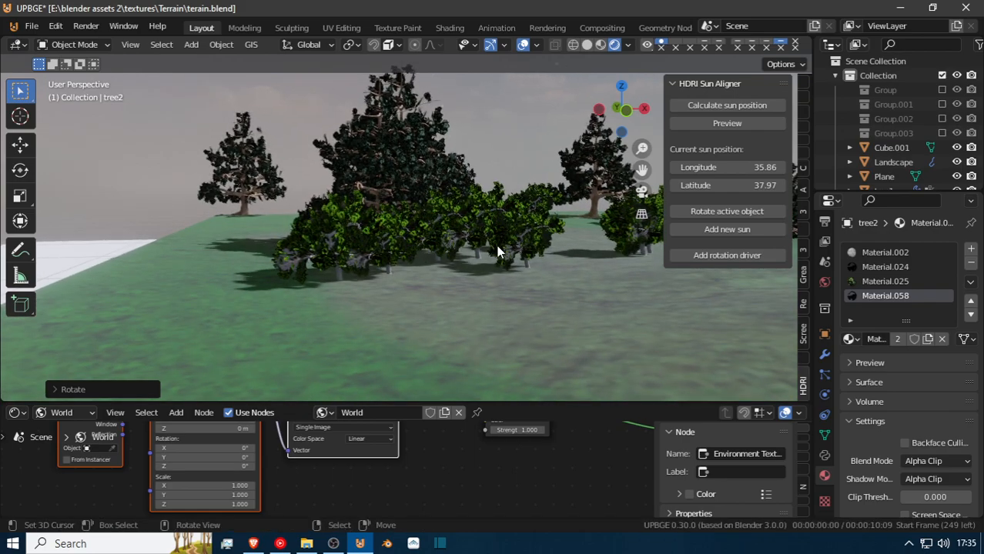
{"action": "key", "text": "shift+grave"}
{"action": "key", "text": "w"}
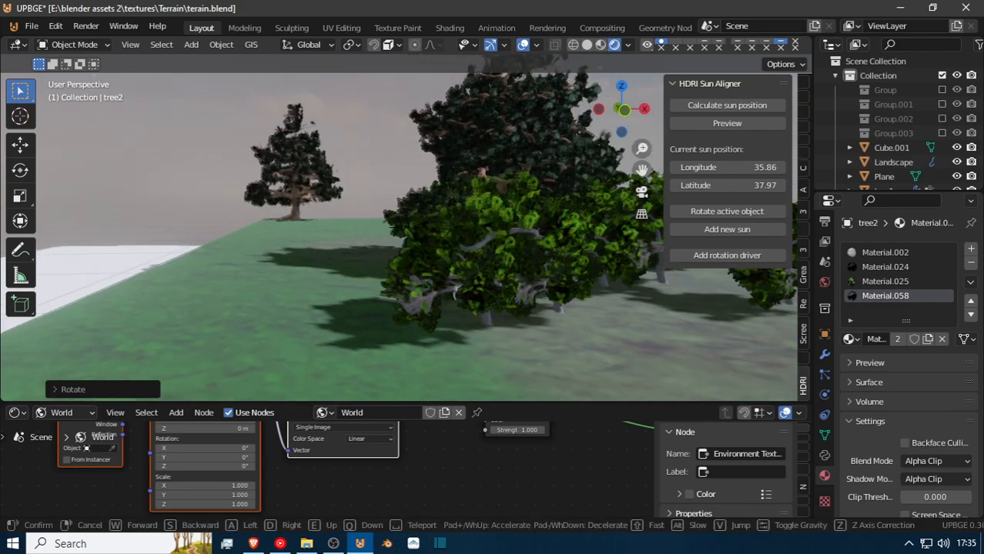
{"action": "key", "text": "w"}
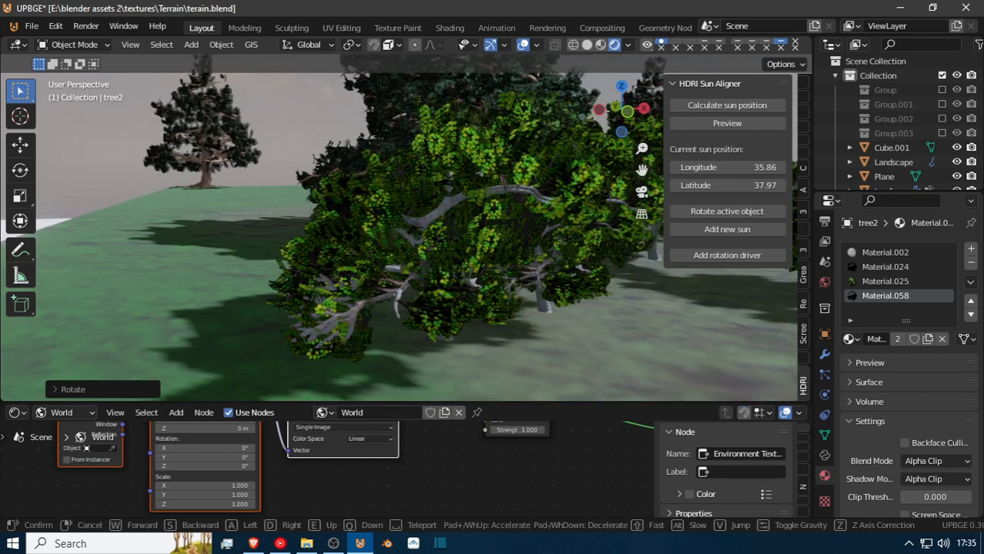
{"action": "left_click", "coordinate": [661, 305]}
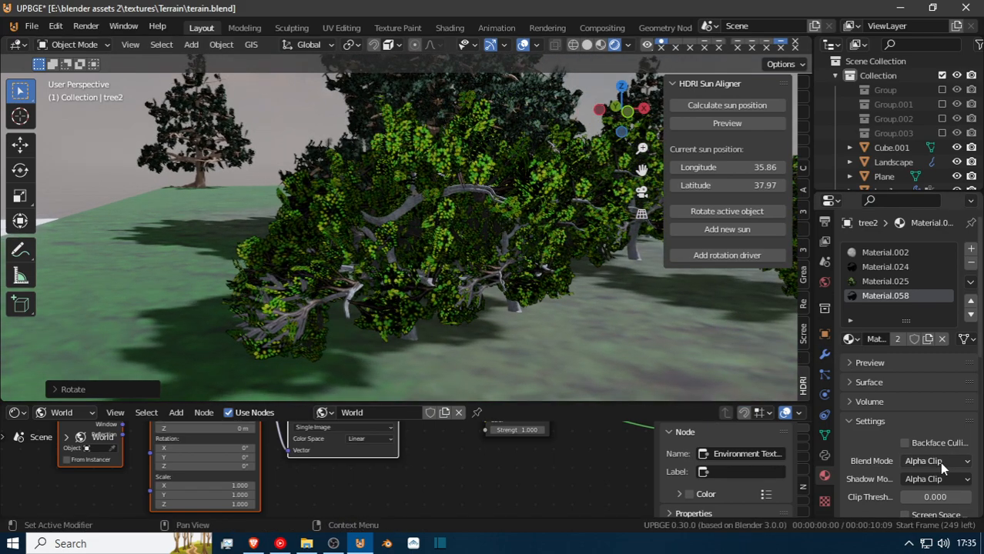
Set the render Scale of the Landscape's second particle system to 0.848.
{"action": "left_click", "coordinate": [702, 348]}
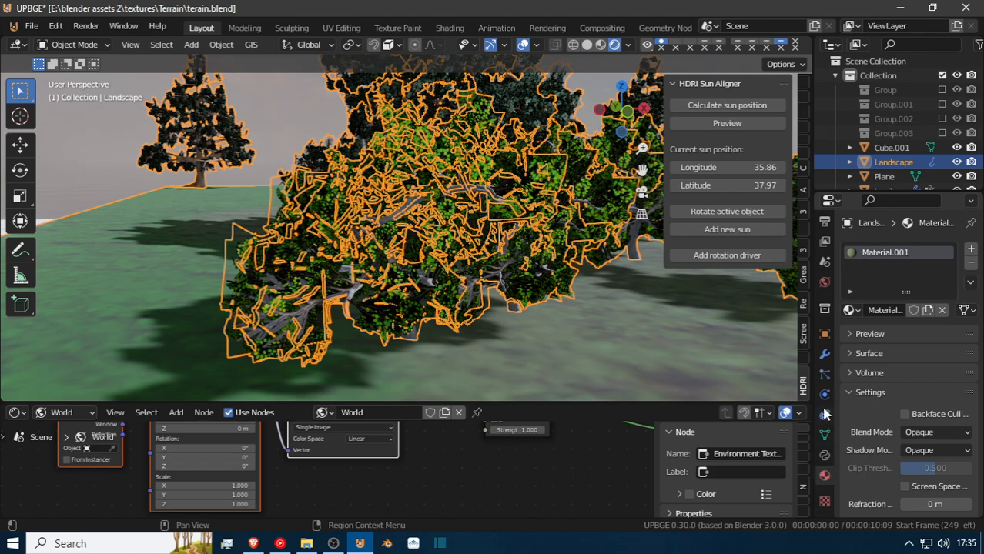
{"action": "left_click", "coordinate": [825, 375]}
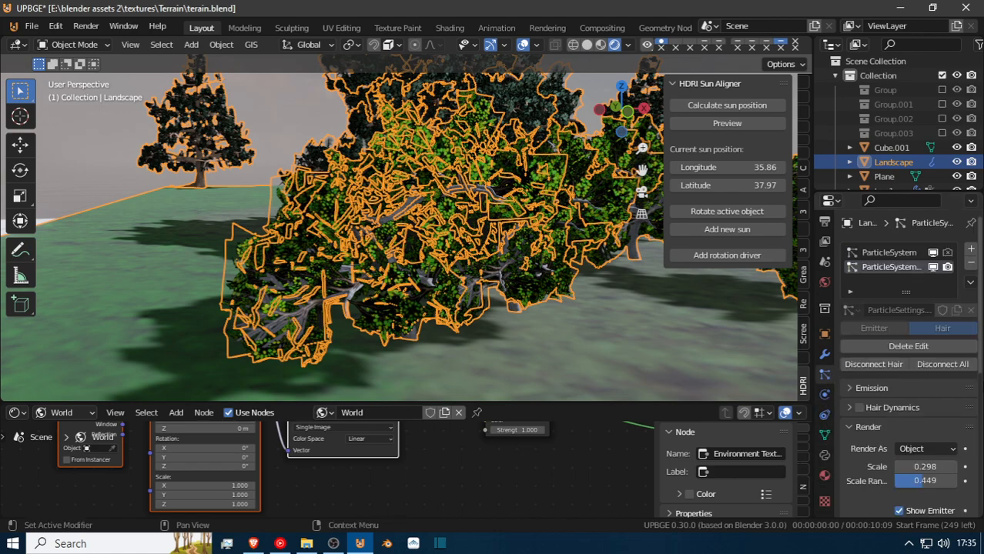
{"action": "left_click_drag", "start_coordinate": [925, 467], "coordinate": [971, 467]}
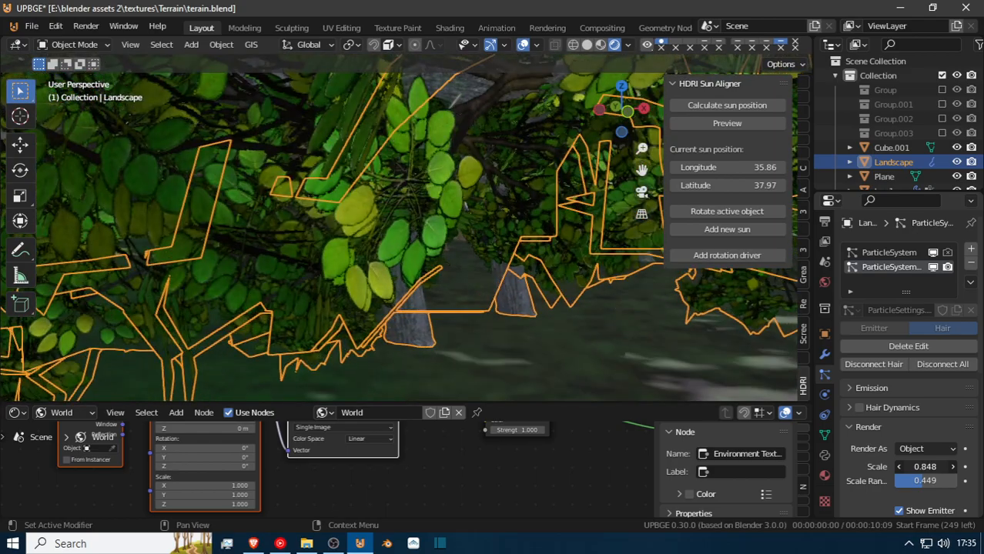
Deselect the Landscape so its orange outlines no longer cover the scattered trees.
{"action": "key", "text": "shift+grave"}
{"action": "key", "text": "w"}
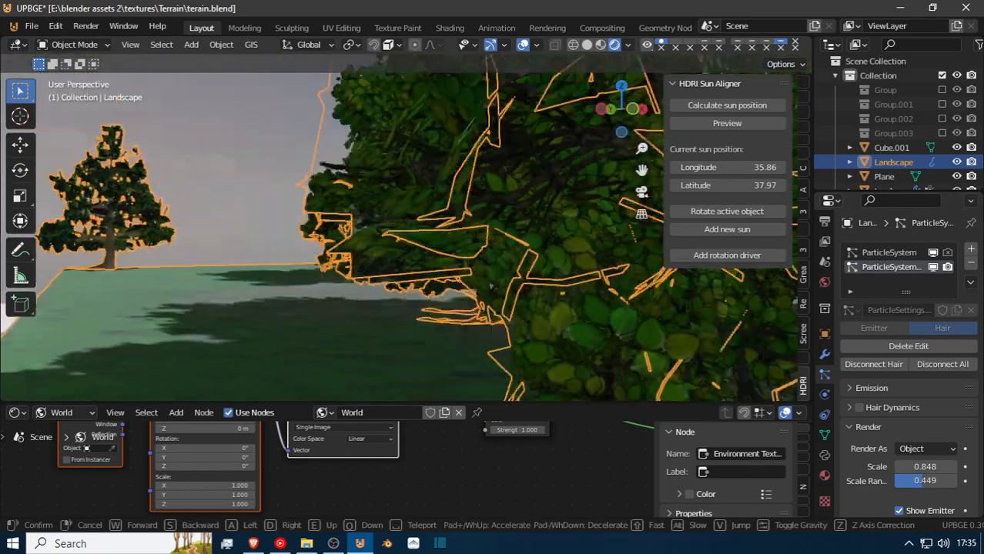
{"action": "key", "text": "w"}
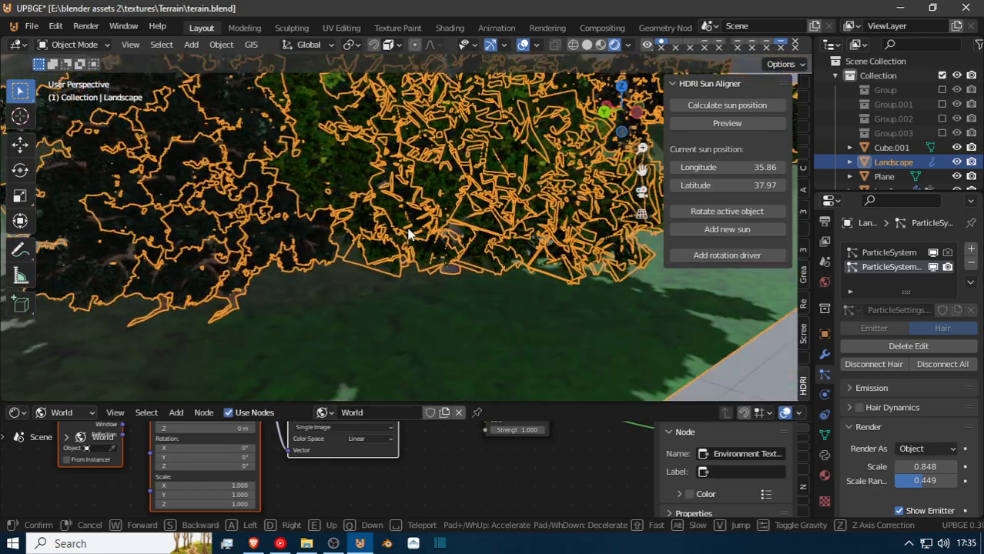
{"action": "left_click", "coordinate": [235, 218]}
{"action": "key", "text": "alt+a"}
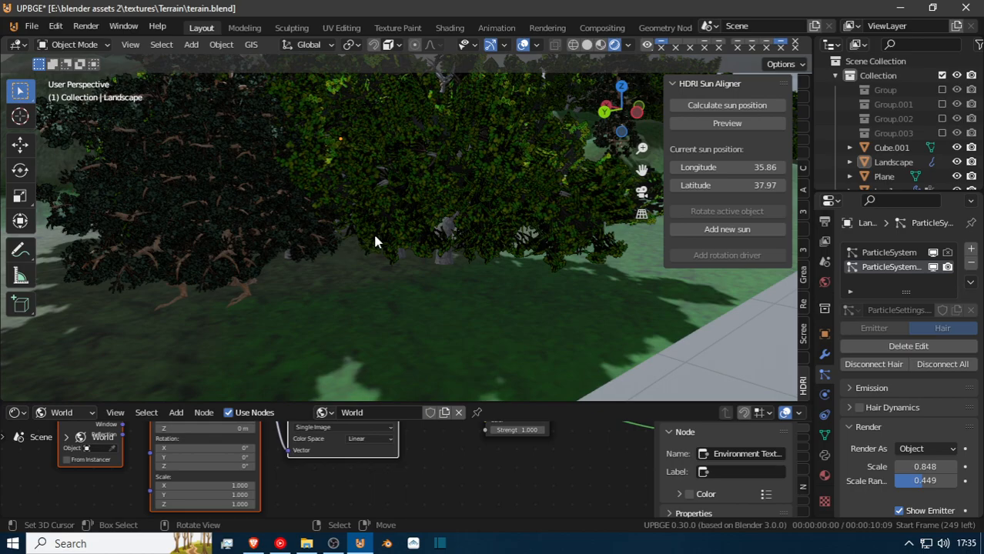
Examine the scattered trees, their trunks and their shadows at ground level across the terrain.
{"action": "right_click", "coordinate": [375, 240]}
{"action": "key", "text": "shift+grave"}
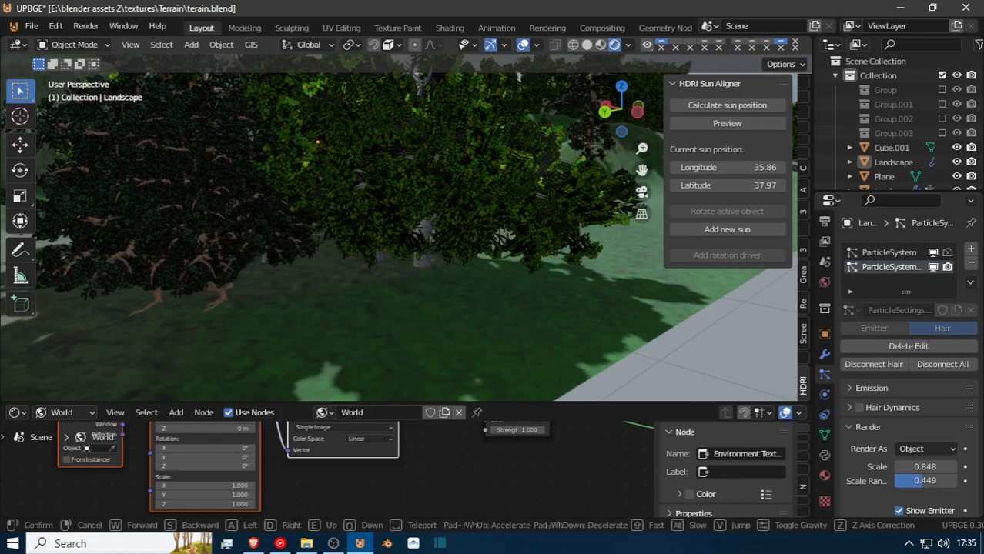
{"action": "key", "text": "d"}
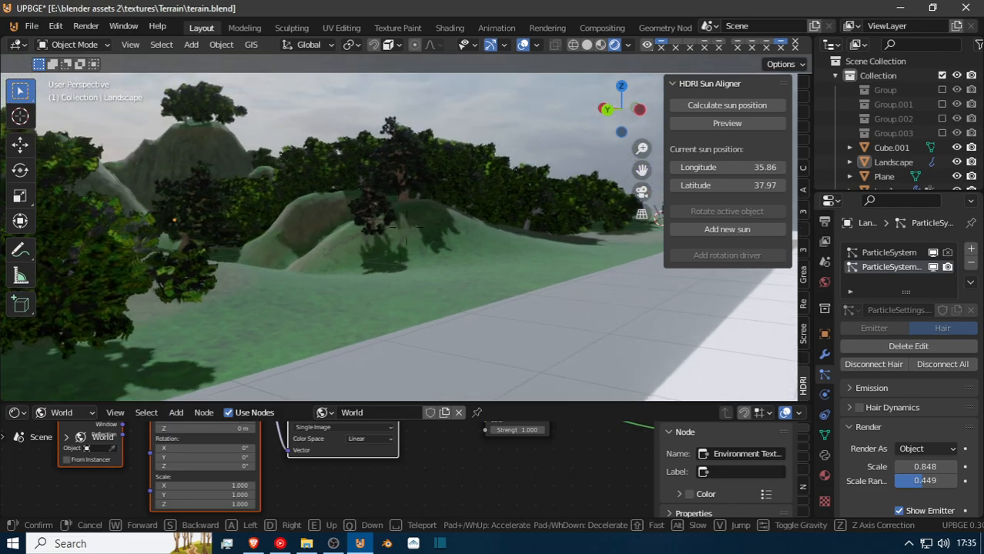
{"action": "key", "text": "w"}
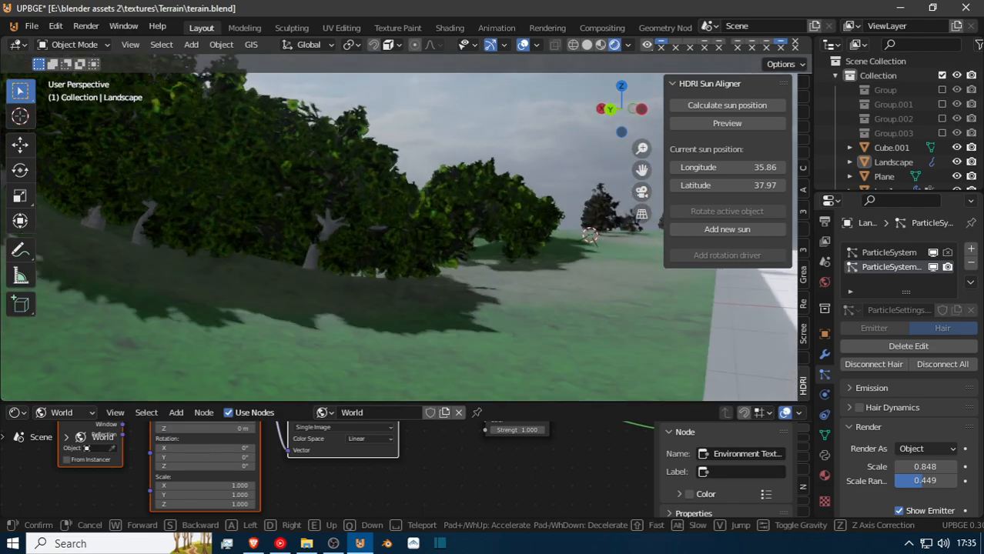
{"action": "key", "text": "w"}
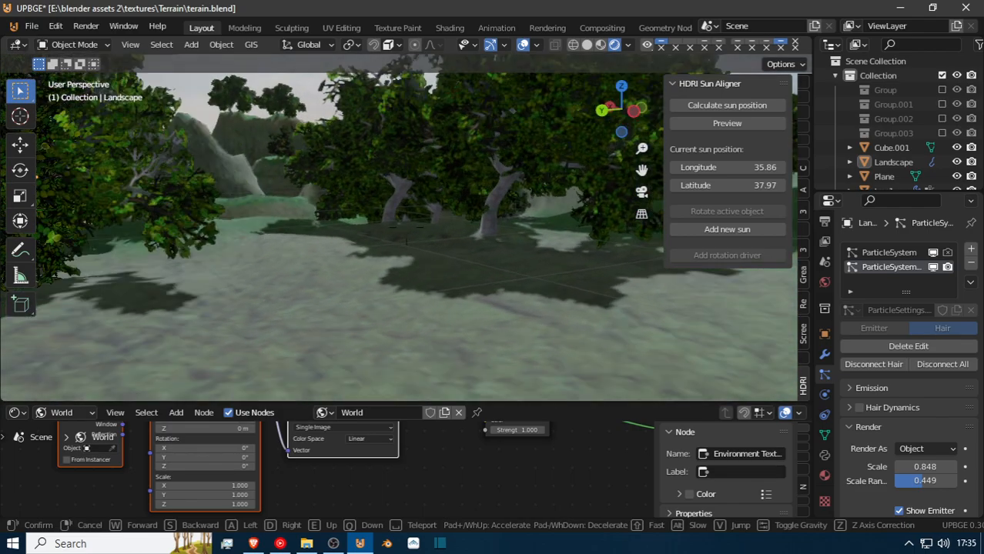
{"action": "key", "text": "w"}
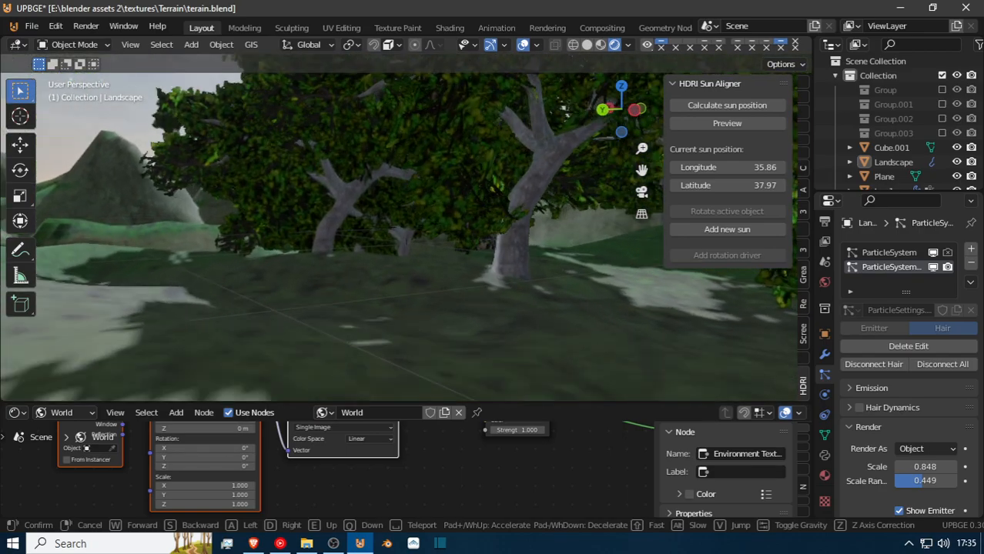
{"action": "key", "text": "w"}
{"action": "key", "text": "w"}
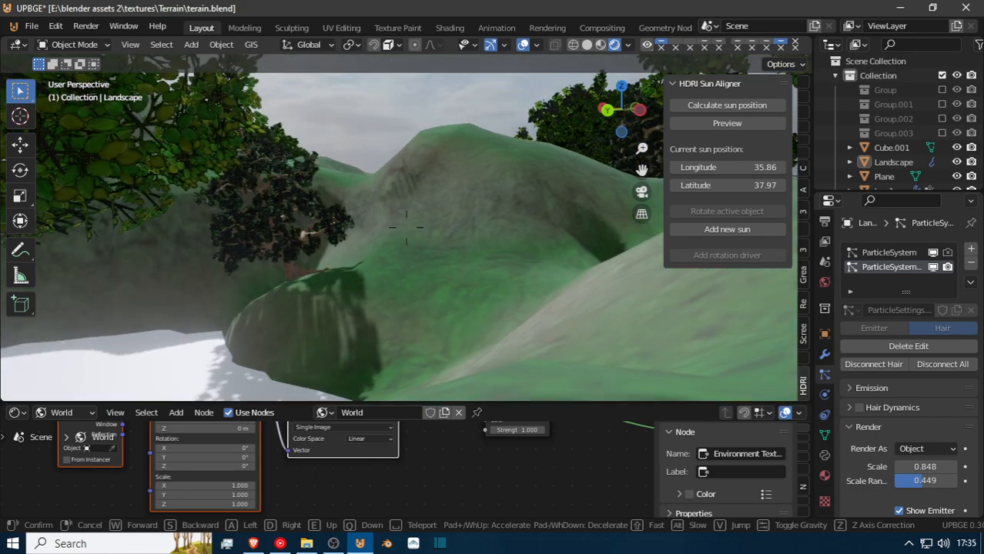
{"action": "key", "text": "s"}
{"action": "left_click", "coordinate": [406, 233]}
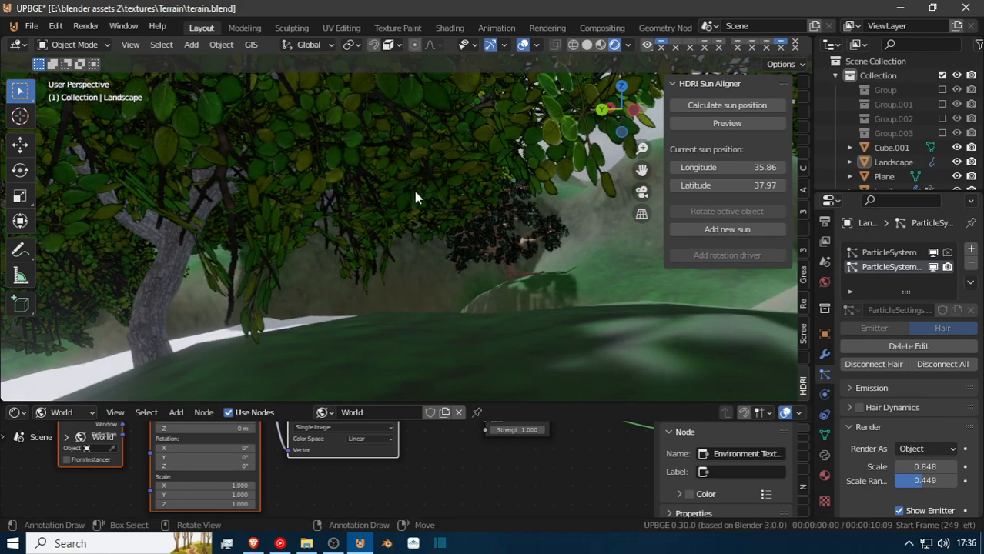
Examine the distribution of the tree clusters over the whole terrain, including the hills and the outer edges.
{"action": "key", "text": "shift+grave"}
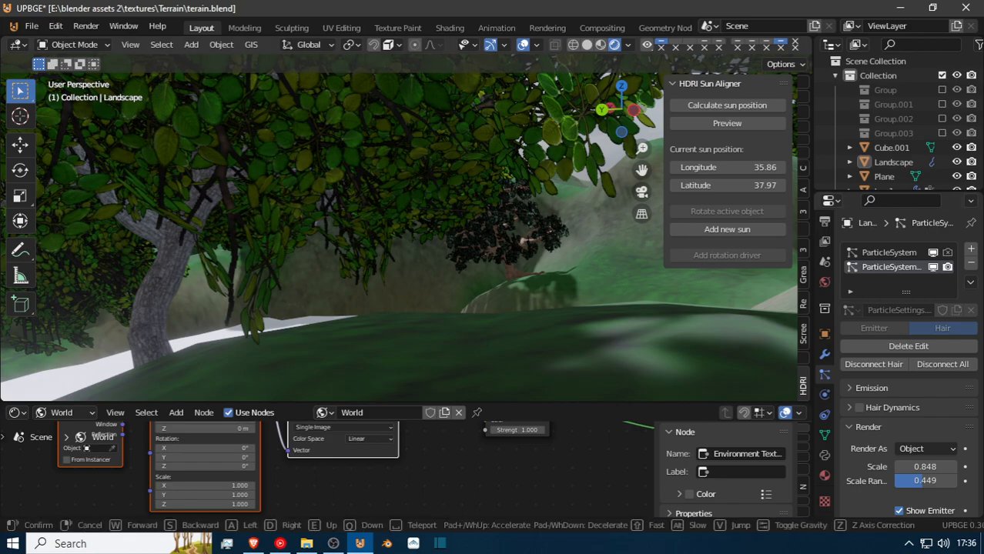
{"action": "key", "text": "w"}
{"action": "key", "text": "w"}
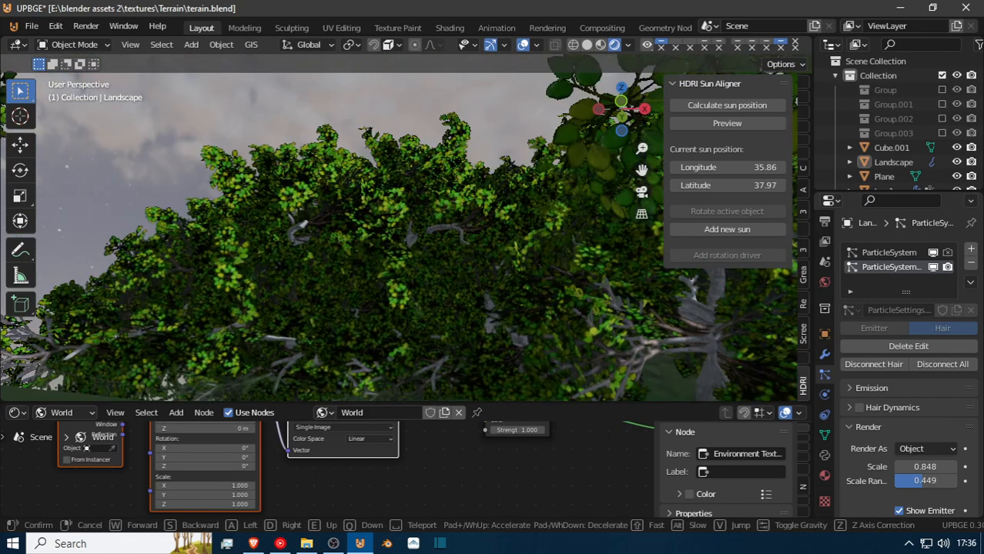
{"action": "key", "text": "w"}
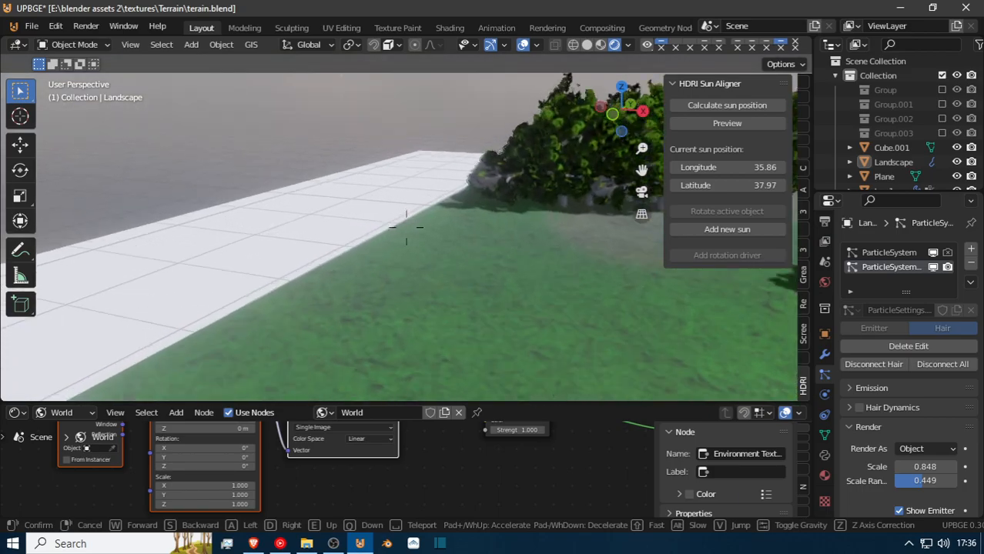
{"action": "key", "text": "w"}
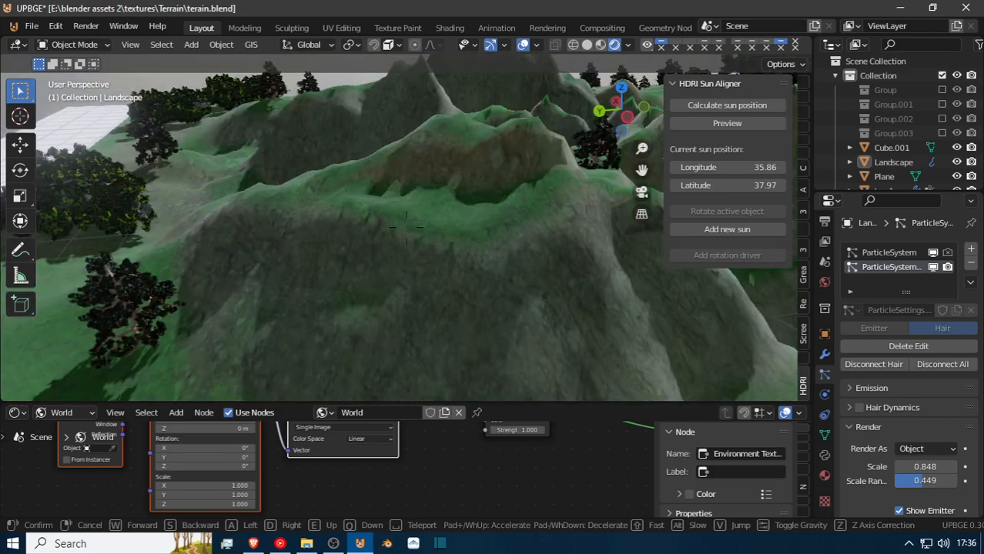
{"action": "key", "text": "w"}
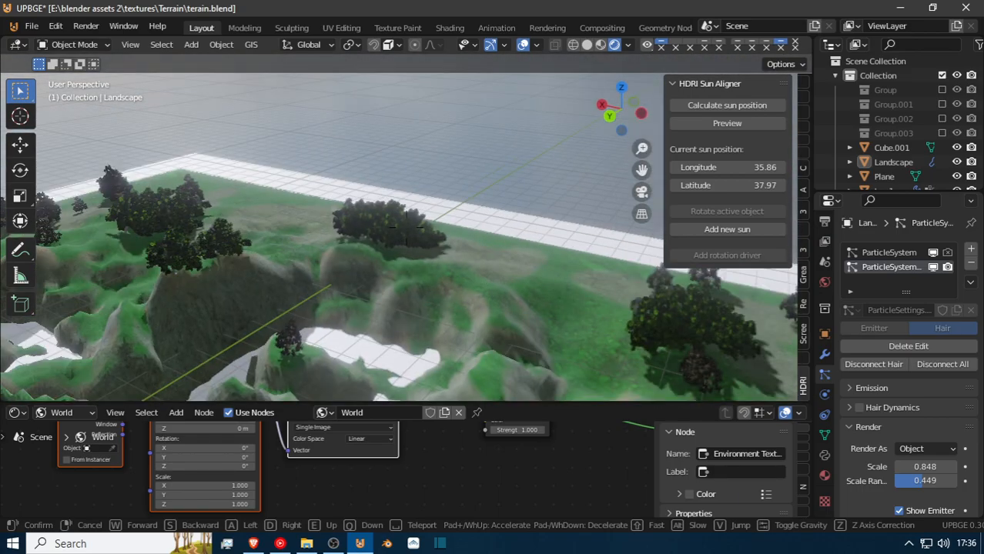
{"action": "key", "text": "w"}
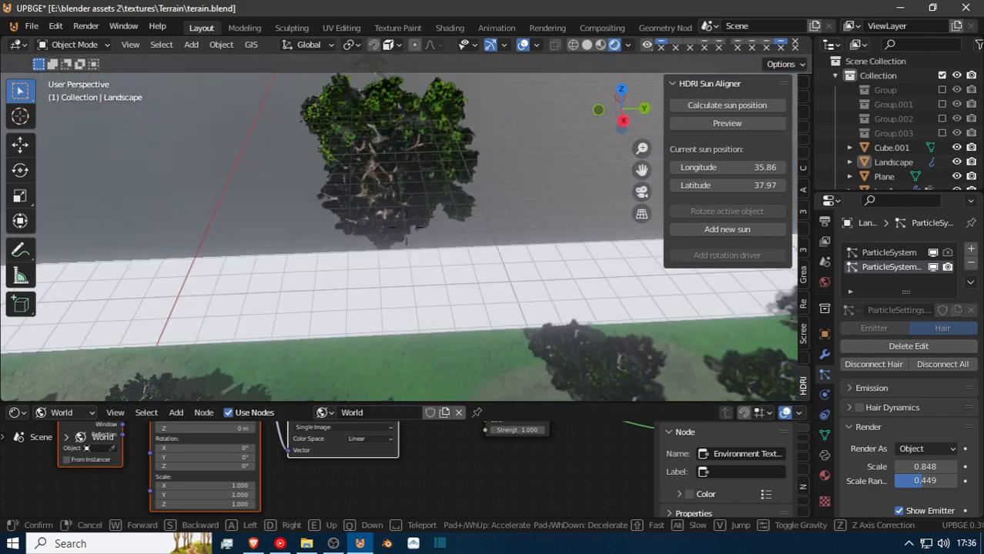
{"action": "left_click", "coordinate": [418, 162]}
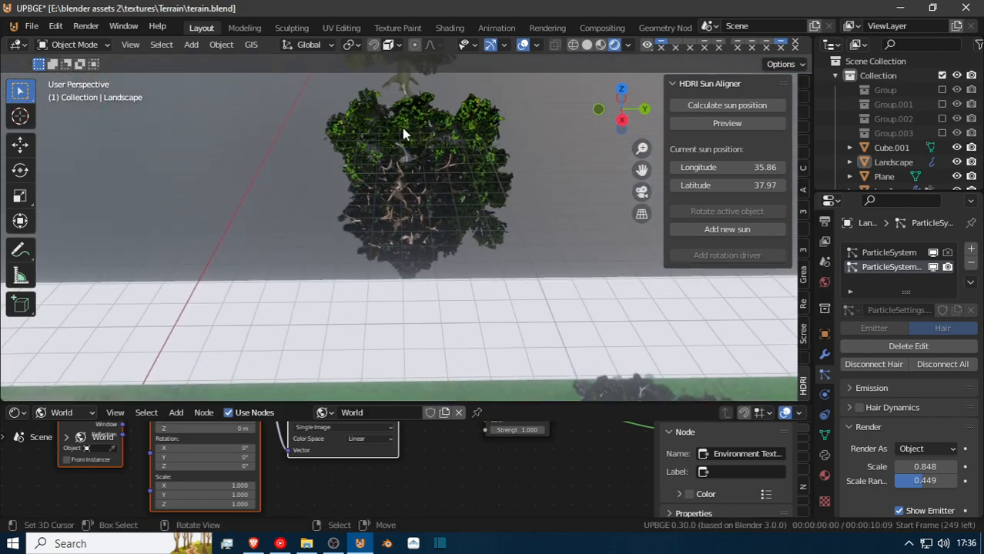
Select the tree2 object and inspect the leaf density of the tree cluster on the terrain up close.
{"action": "left_click", "coordinate": [402, 131]}
{"action": "key", "text": "shift+grave"}
{"action": "key", "text": "w"}
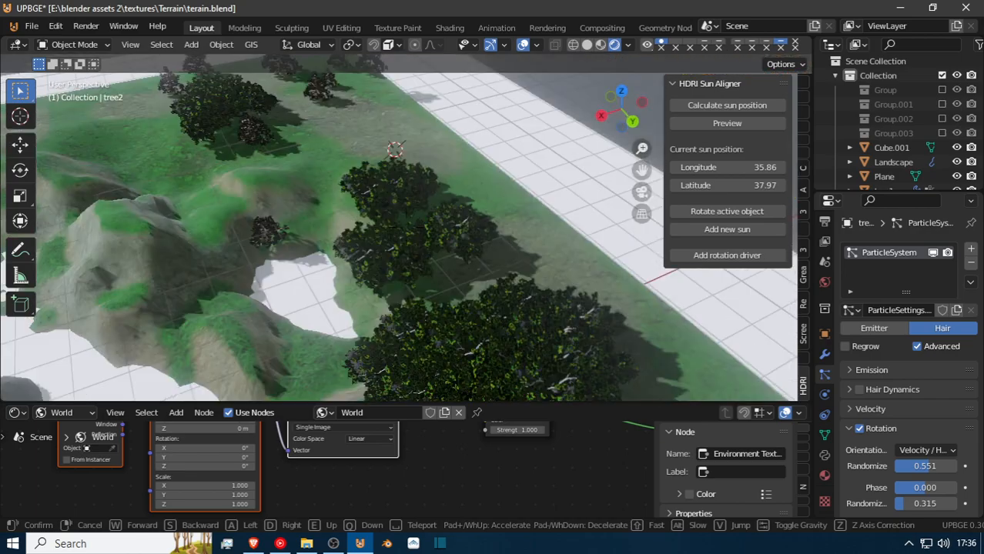
{"action": "key", "text": "w"}
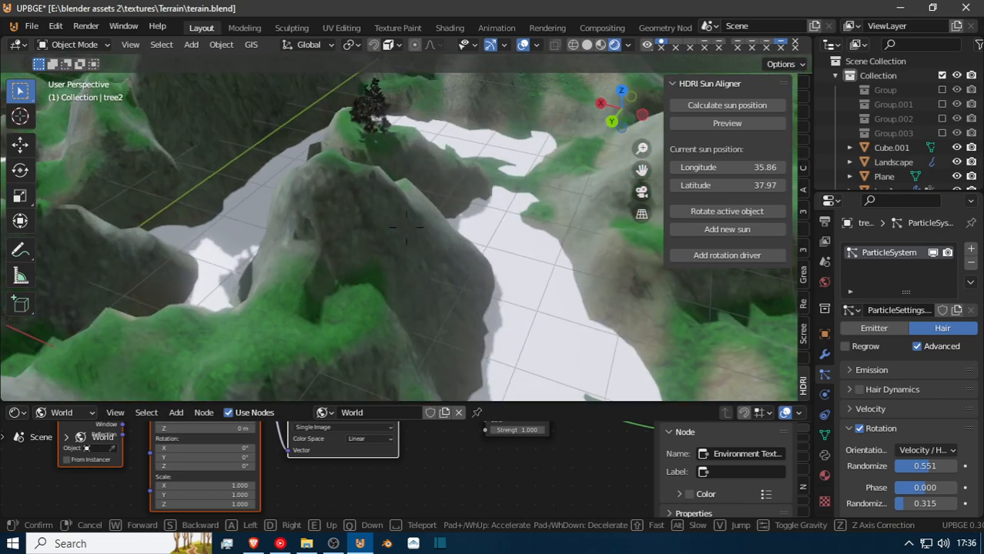
{"action": "key", "text": "w"}
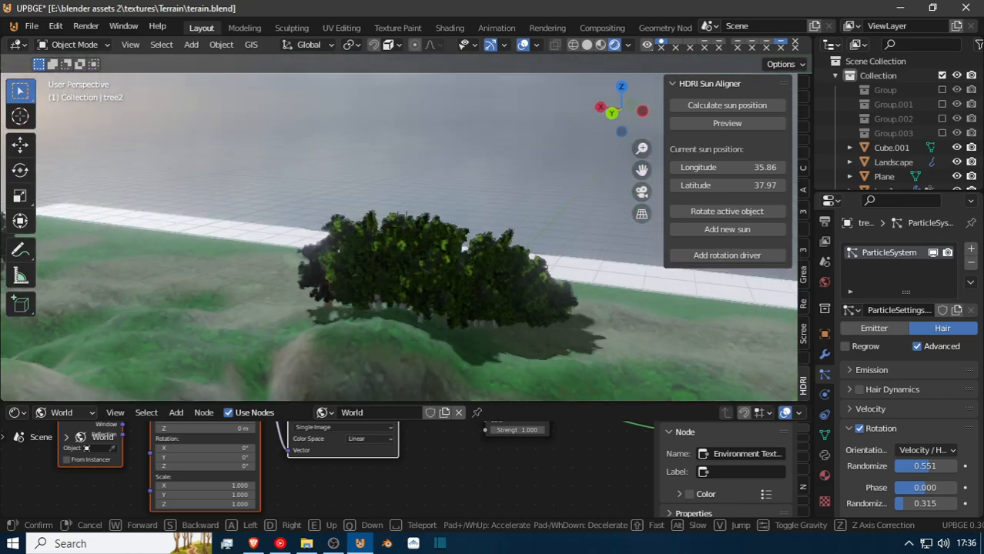
{"action": "key", "text": "w"}
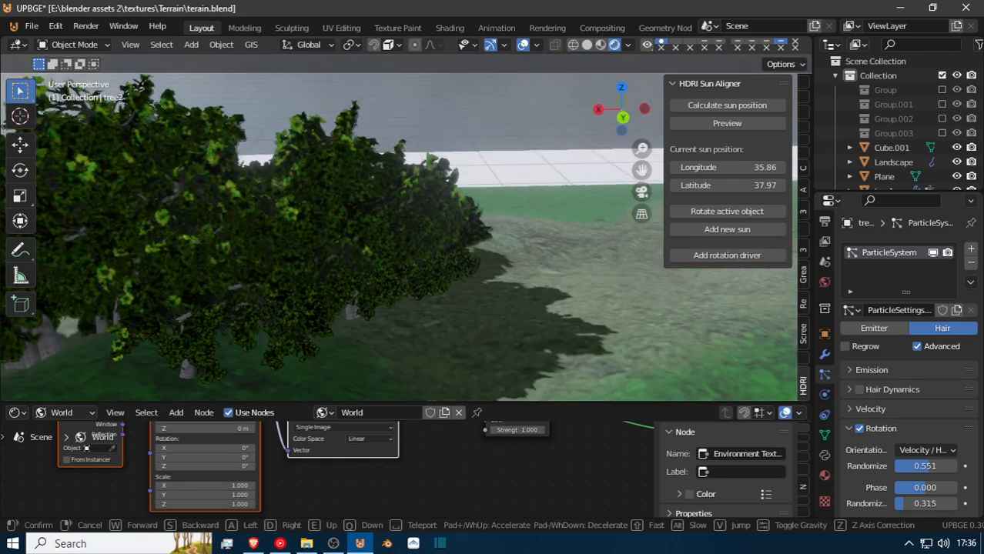
{"action": "key", "text": "w"}
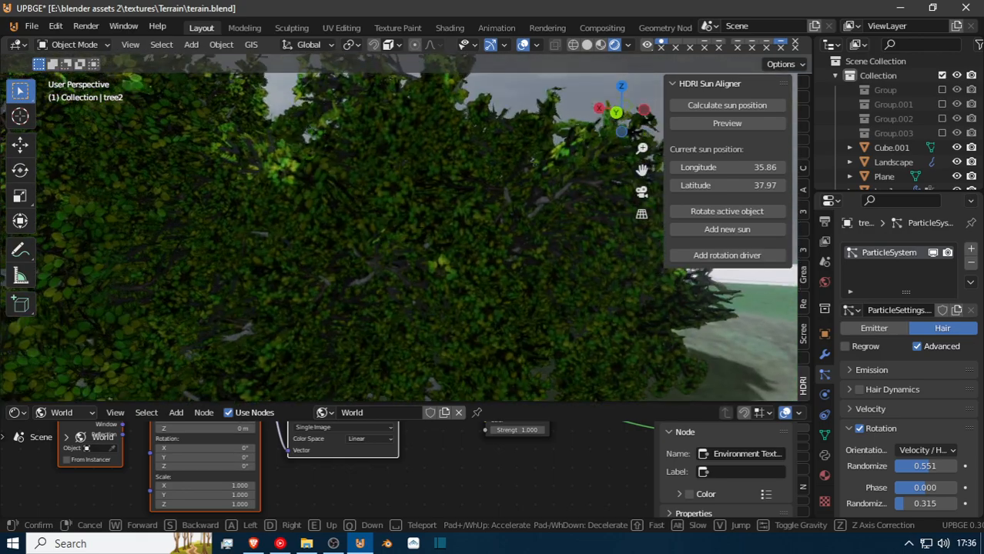
{"action": "key", "text": "d"}
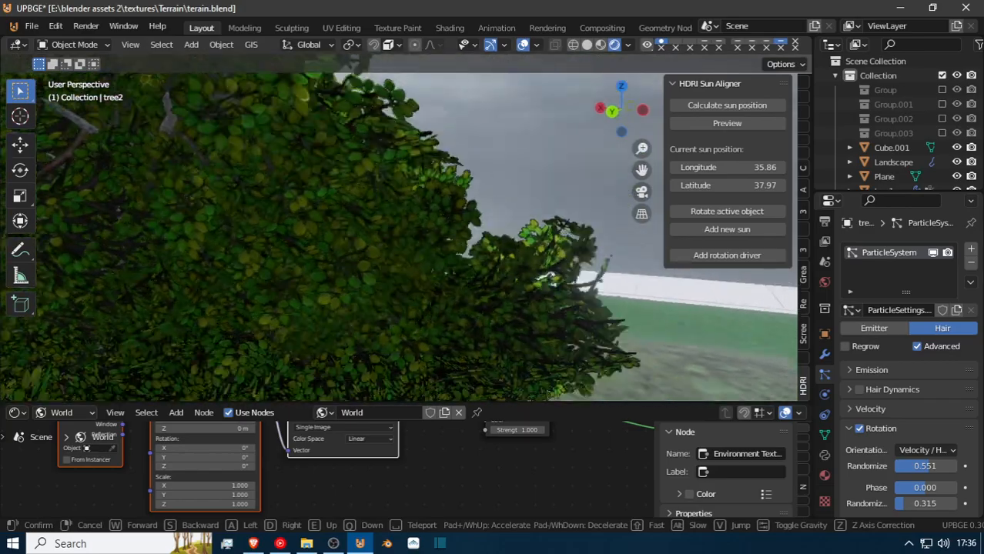
{"action": "key", "text": "w"}
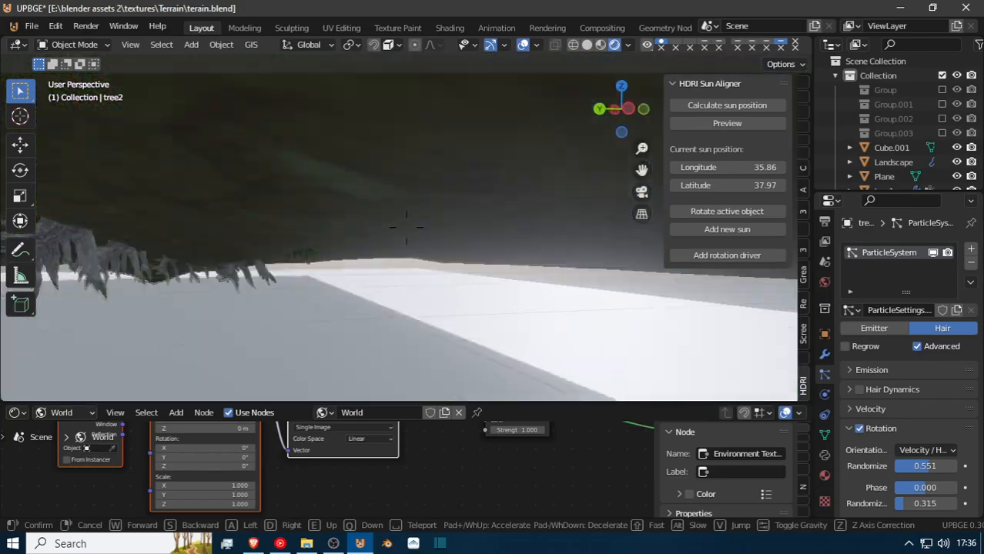
{"action": "left_click", "coordinate": [409, 215]}
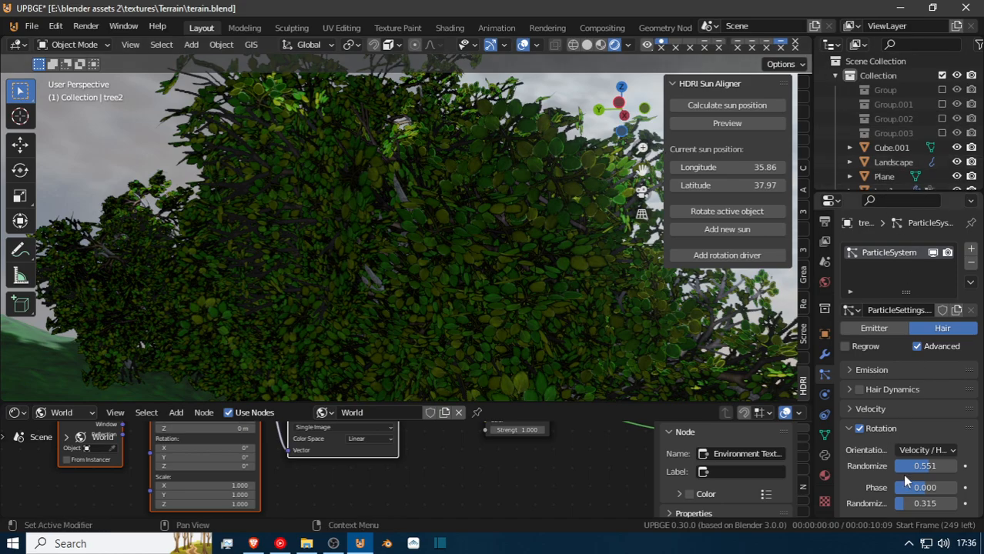
Set the blend mode of tree2's Material.024 to Alpha Blend.
{"action": "scroll", "coordinate": [902, 474], "scroll_direction": "down", "scroll_amount": 8}
{"action": "scroll", "coordinate": [905, 475], "scroll_direction": "down", "scroll_amount": 6}
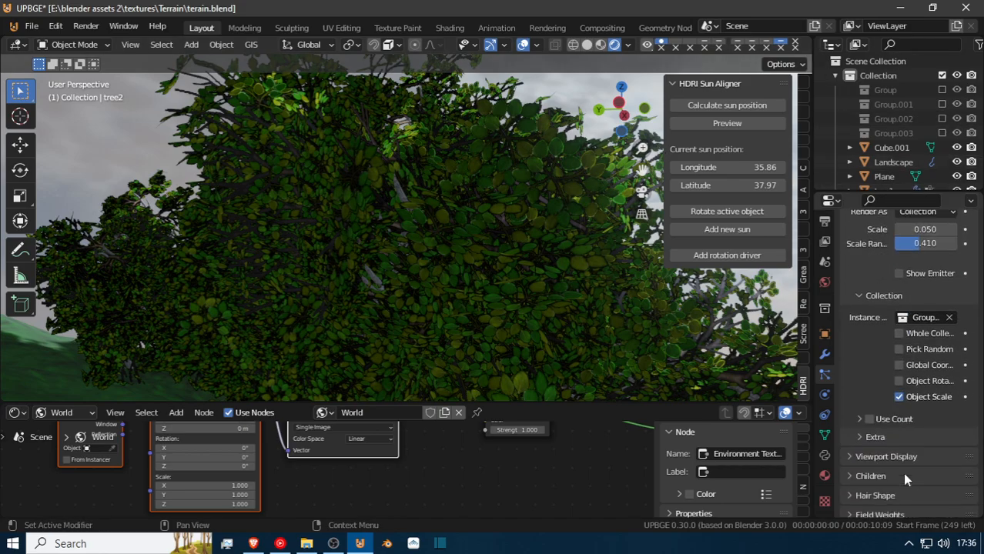
{"action": "left_click", "coordinate": [825, 478]}
{"action": "scroll", "coordinate": [847, 442], "scroll_direction": "up", "scroll_amount": 10}
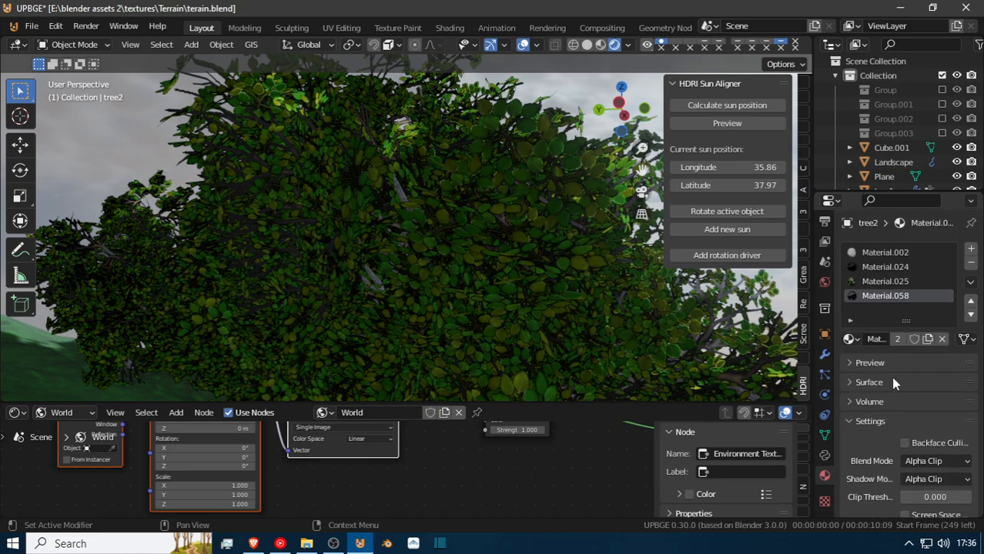
{"action": "left_click", "coordinate": [932, 461]}
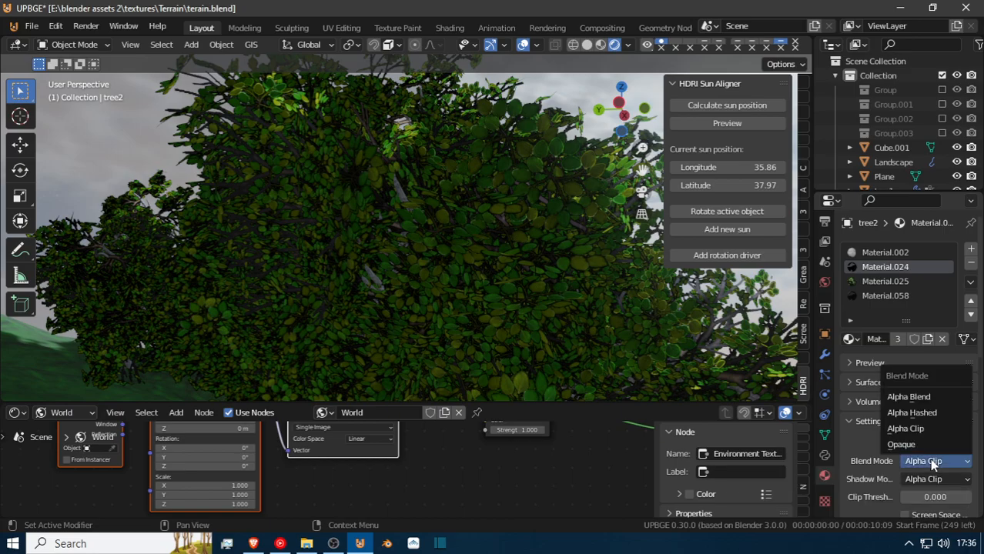
{"action": "left_click", "coordinate": [929, 395]}
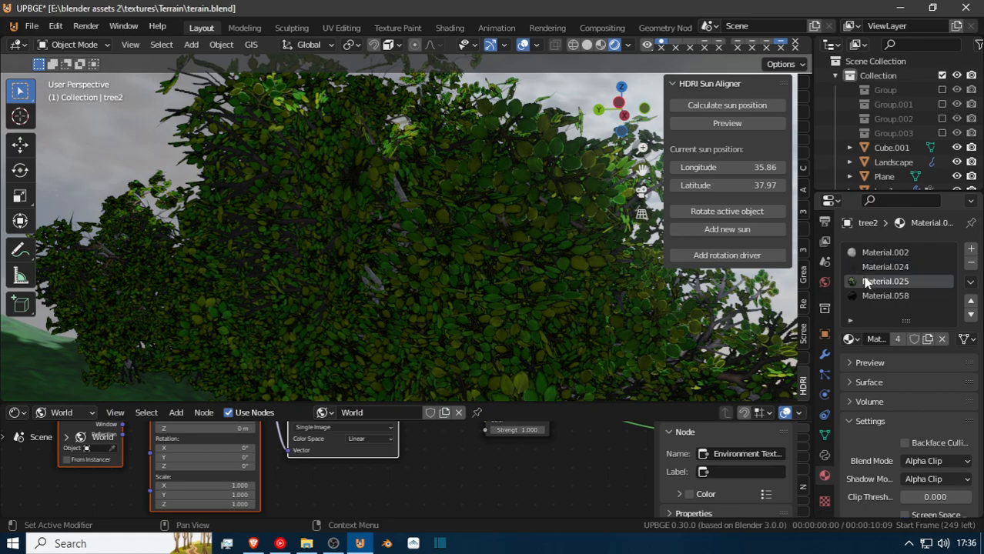
Set the blend mode of tree2's Material.025 and Material.058 to Alpha Blend and check the foliage on the trees.
{"action": "left_click", "coordinate": [934, 463]}
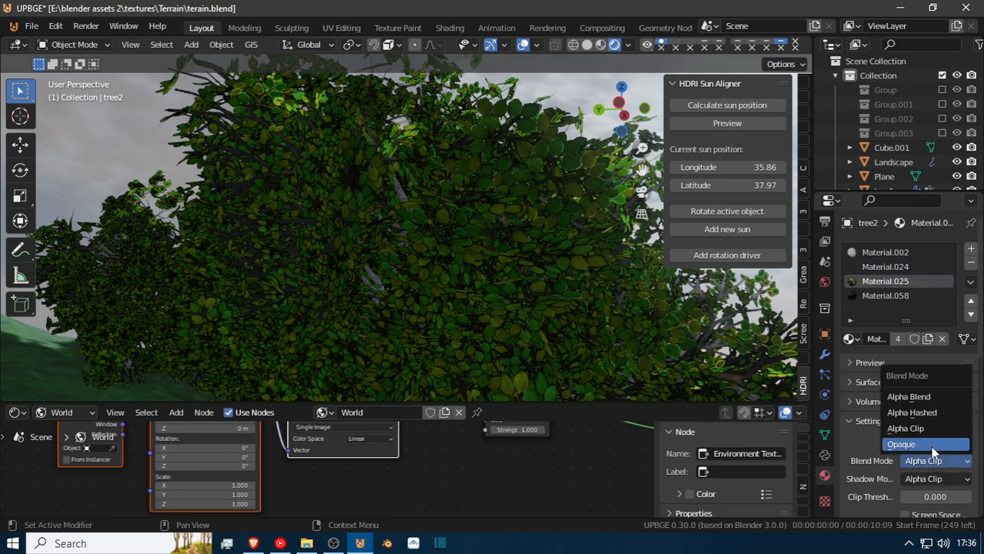
{"action": "left_click", "coordinate": [926, 398]}
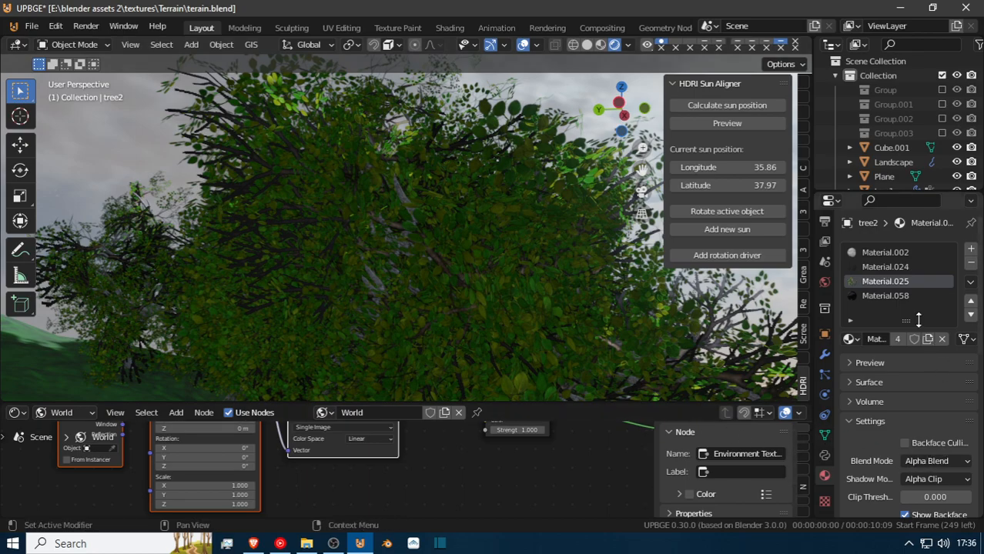
{"action": "left_click", "coordinate": [926, 462]}
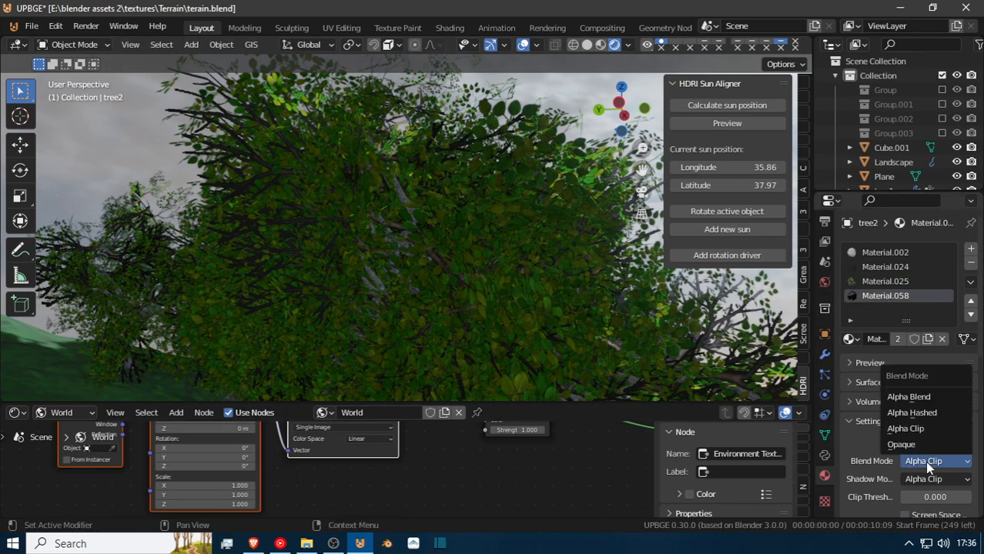
{"action": "left_click", "coordinate": [923, 399]}
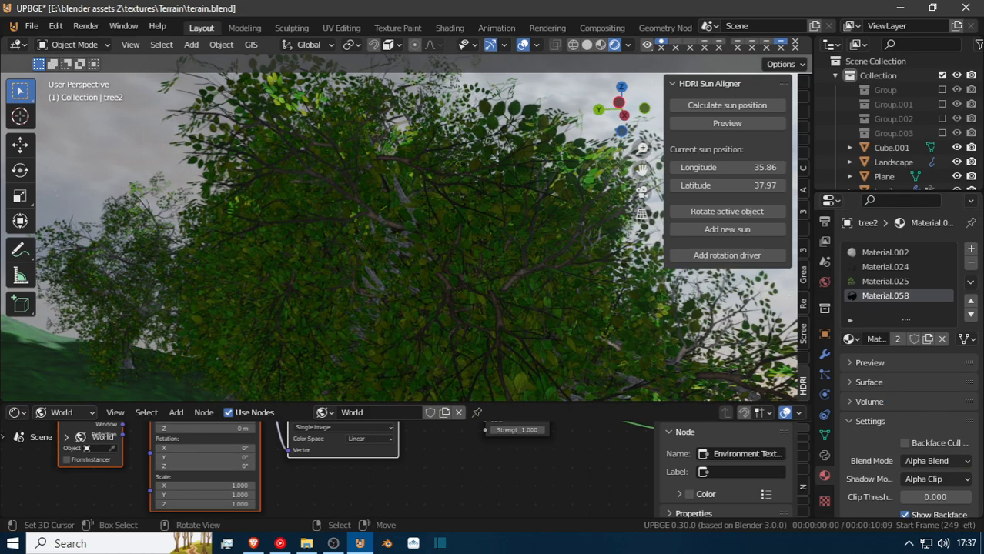
{"action": "key", "text": "shift+grave"}
{"action": "key", "text": "s"}
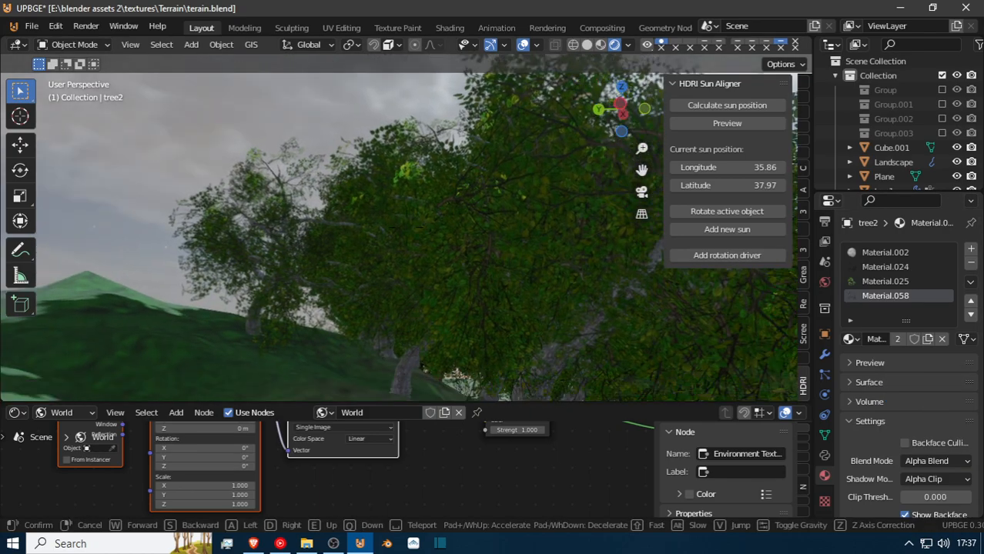
{"action": "left_click", "coordinate": [404, 223]}
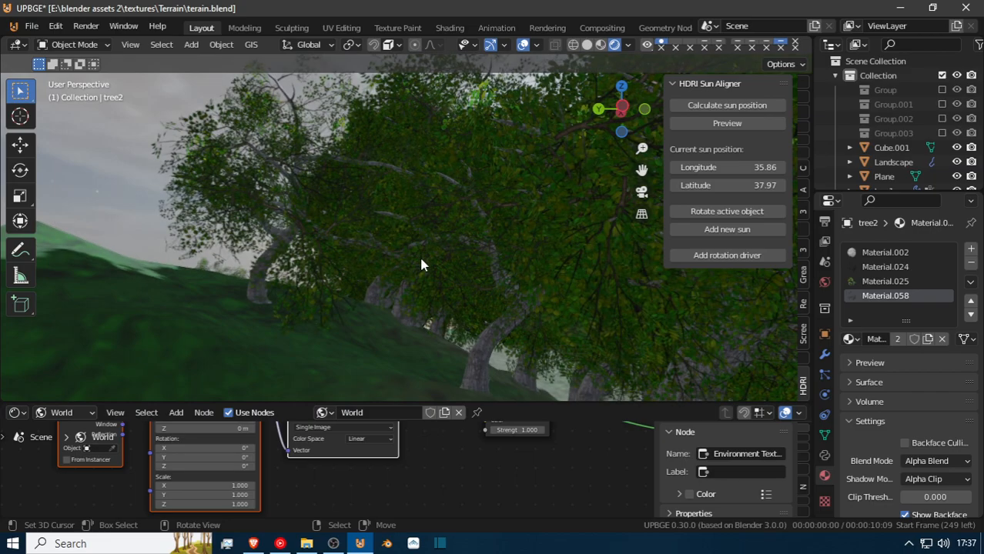
Walk through the terrain and examine the Alpha Blend foliage of the tree2 clusters from a distance and up close among the branches.
{"action": "key", "text": "shift+grave"}
{"action": "key", "text": "s"}
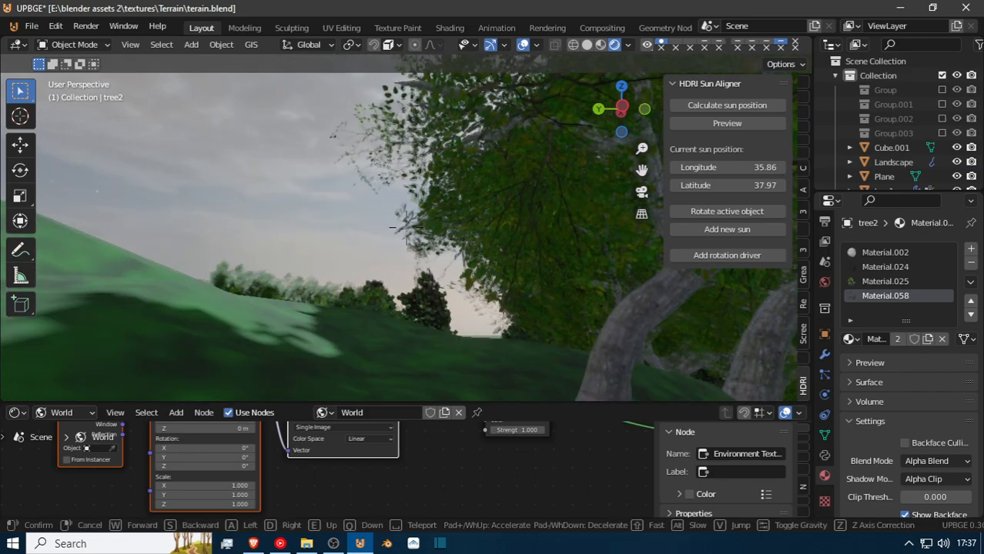
{"action": "key", "text": "w"}
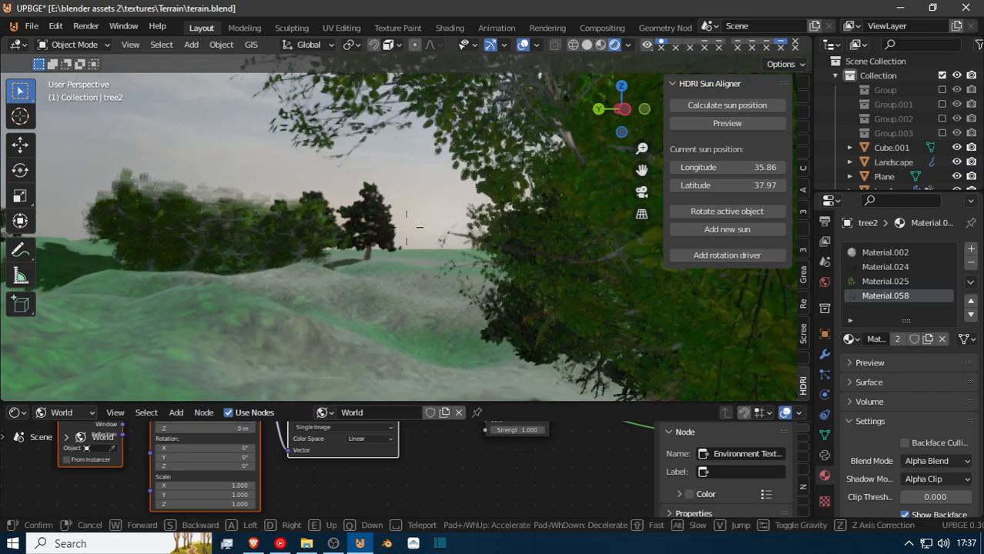
{"action": "left_click", "coordinate": [404, 223]}
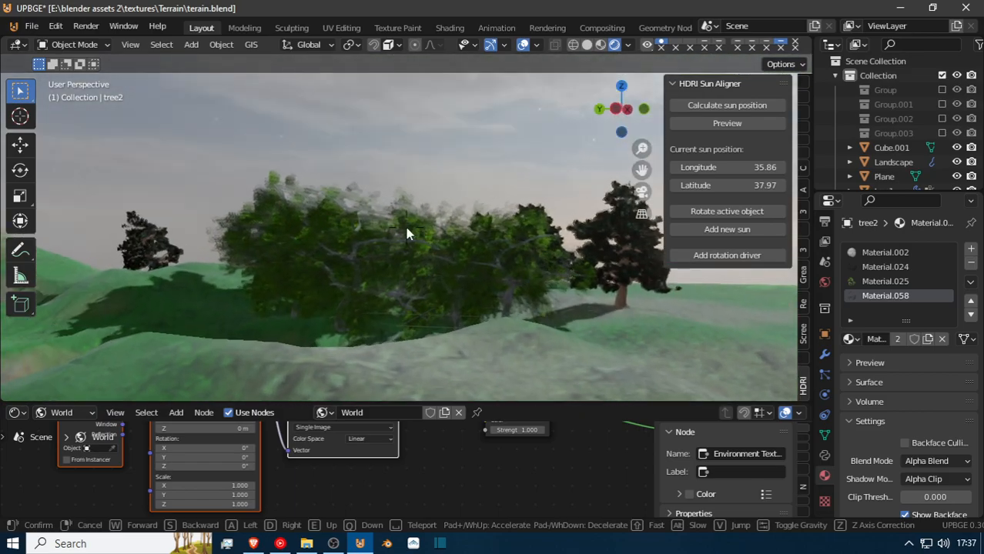
{"action": "key", "text": "shift+grave"}
{"action": "key", "text": "w"}
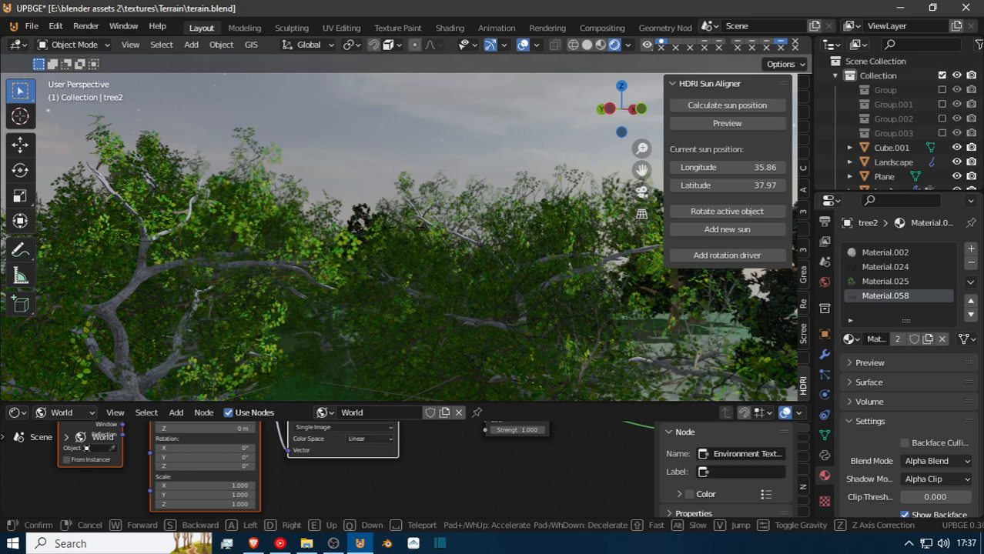
{"action": "key", "text": "w"}
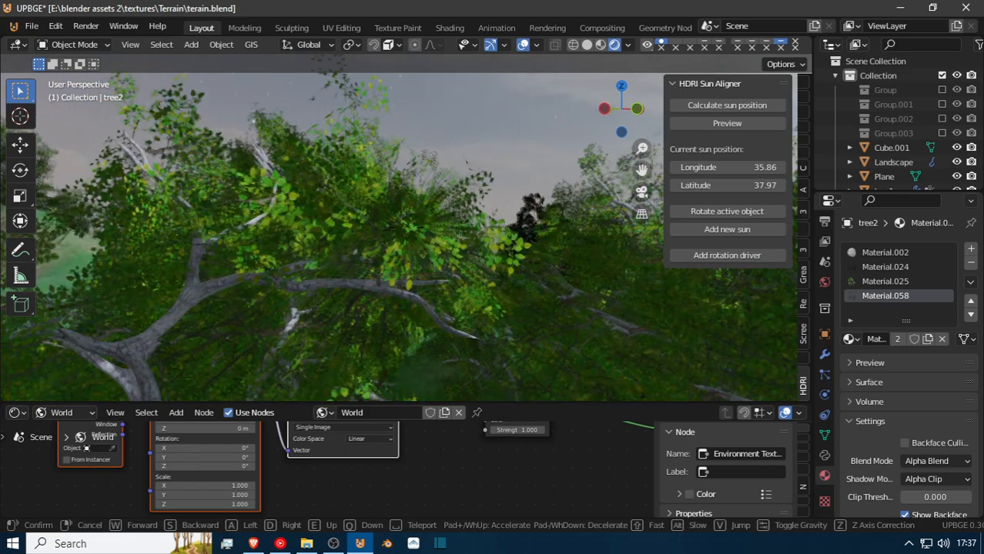
{"action": "key", "text": "s"}
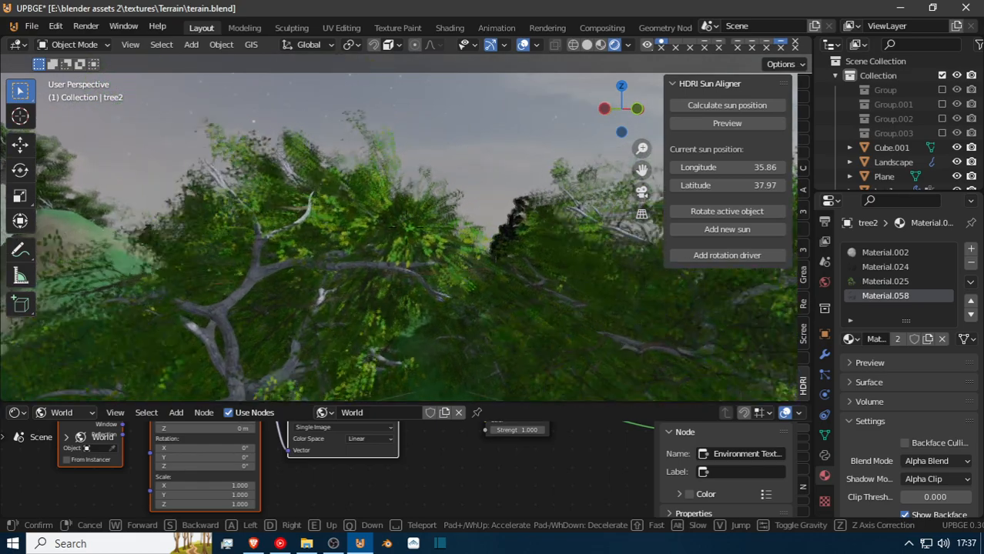
{"action": "key", "text": "w"}
{"action": "left_click", "coordinate": [420, 246]}
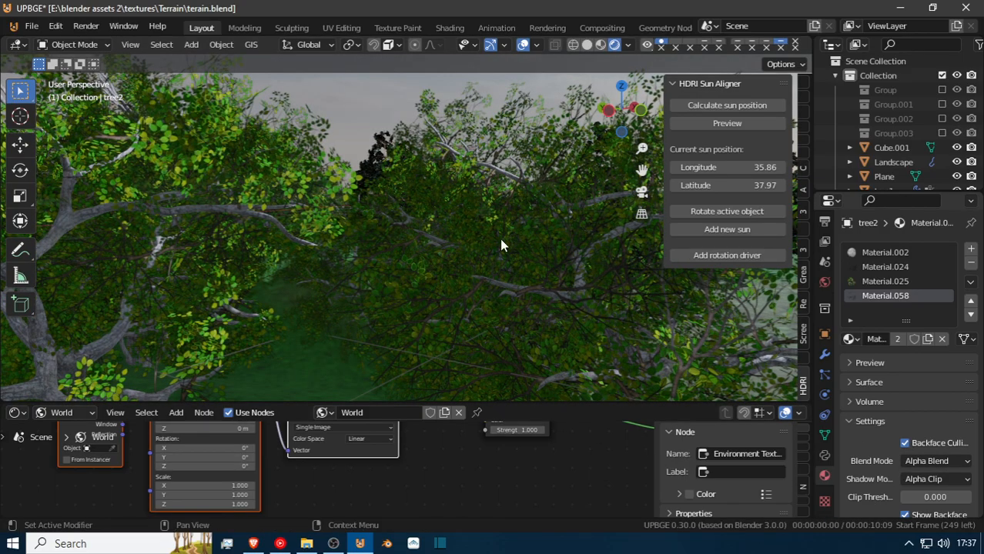
Inspect the tree foliage from farther back with Backface Culling enabled on tree2's Material.058.
{"action": "key", "text": "shift+grave"}
{"action": "key", "text": "s"}
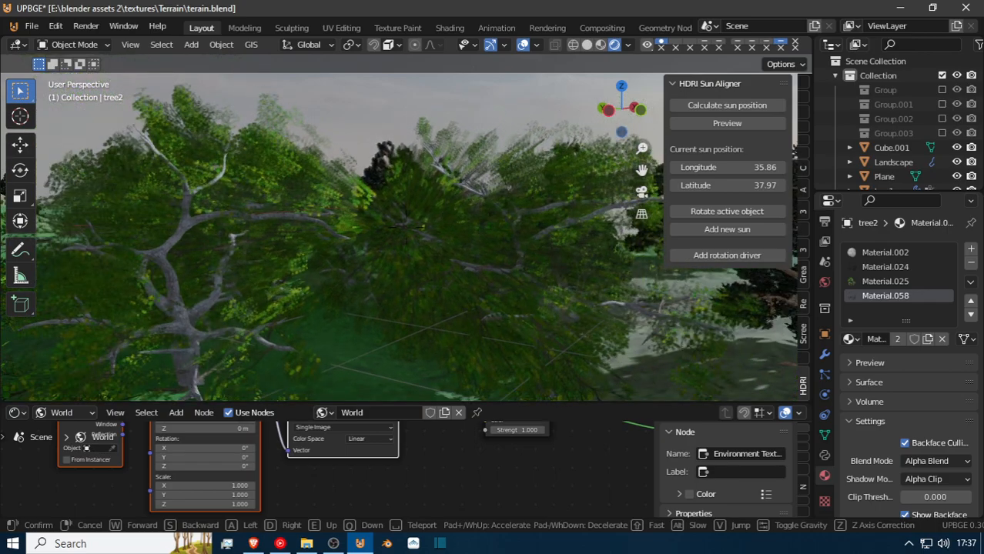
{"action": "left_click", "coordinate": [399, 228]}
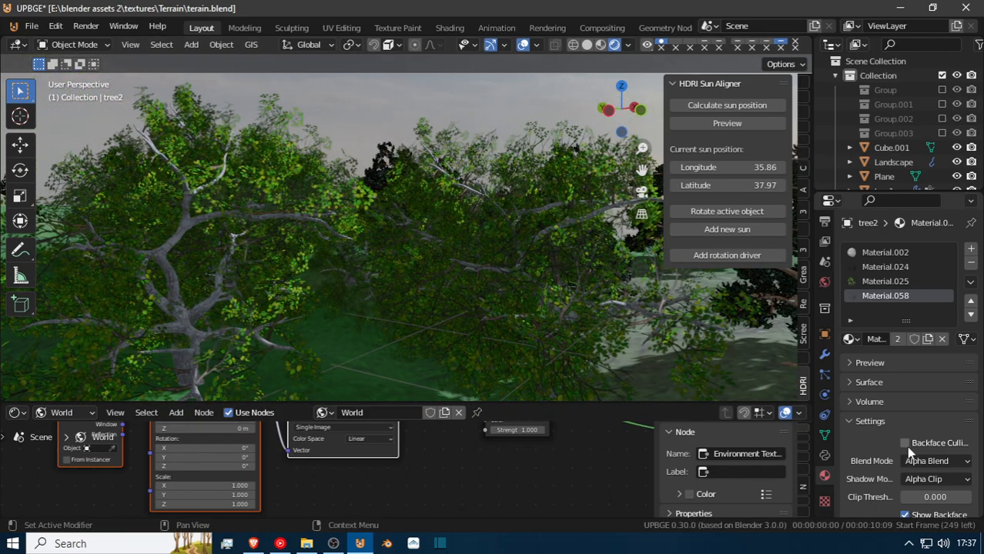
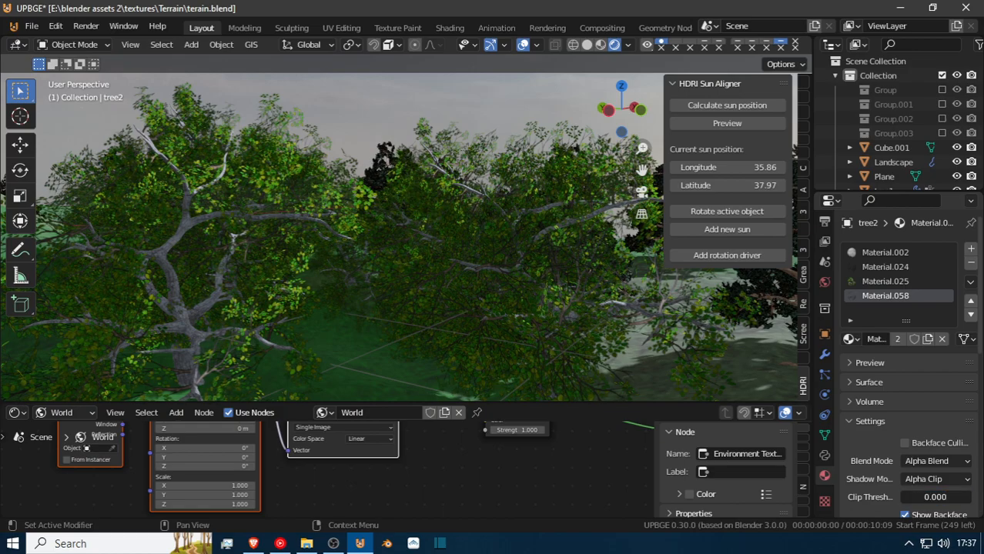
Try Alpha Hashed as the blend mode of tree2's Material.058 and Material.025.
{"action": "left_click", "coordinate": [934, 462]}
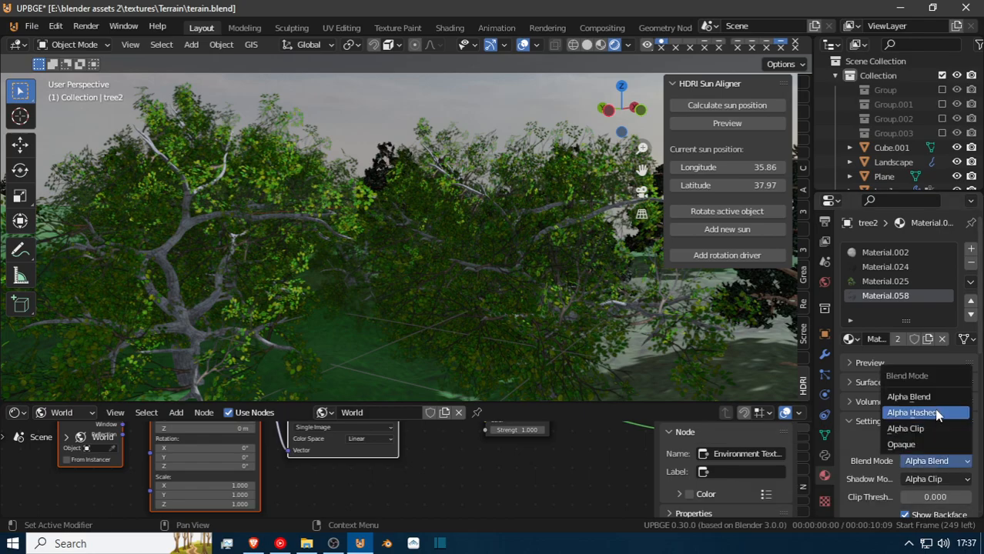
{"action": "left_click", "coordinate": [937, 414]}
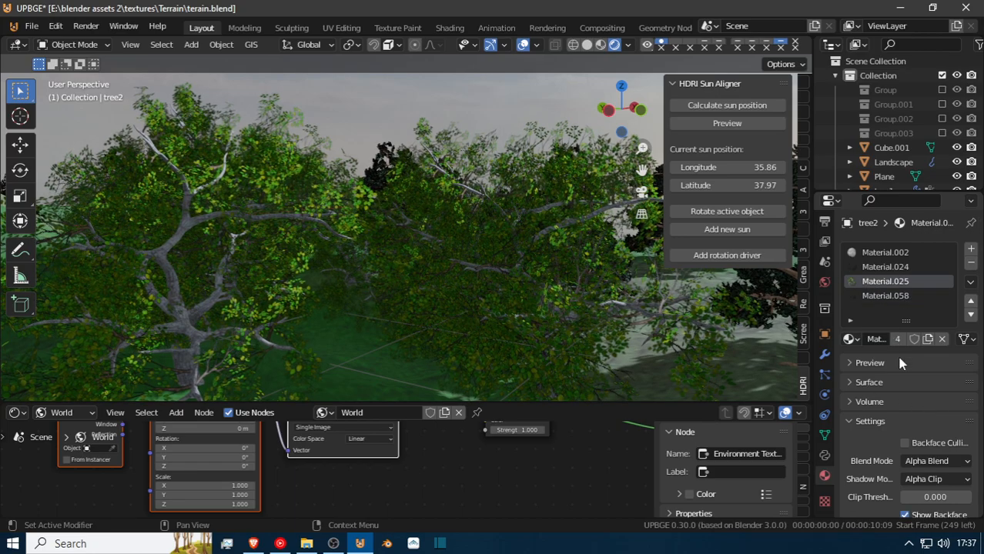
{"action": "left_click", "coordinate": [943, 478]}
{"action": "left_click", "coordinate": [928, 460]}
{"action": "left_click", "coordinate": [930, 413]}
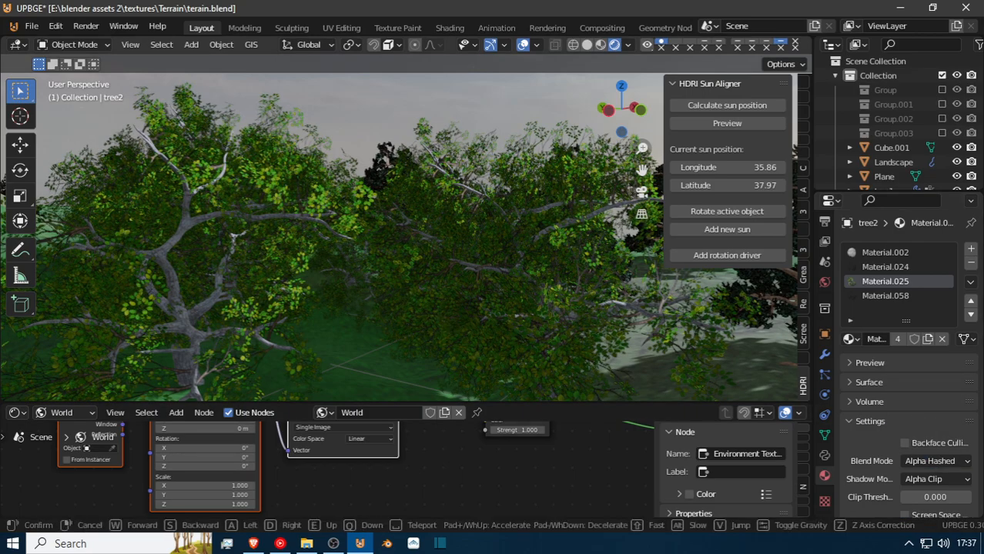
Walk around the tree2 cluster and examine the Alpha Hashed foliage from nearby, across the terrain and from above.
{"action": "key", "text": "shift+grave"}
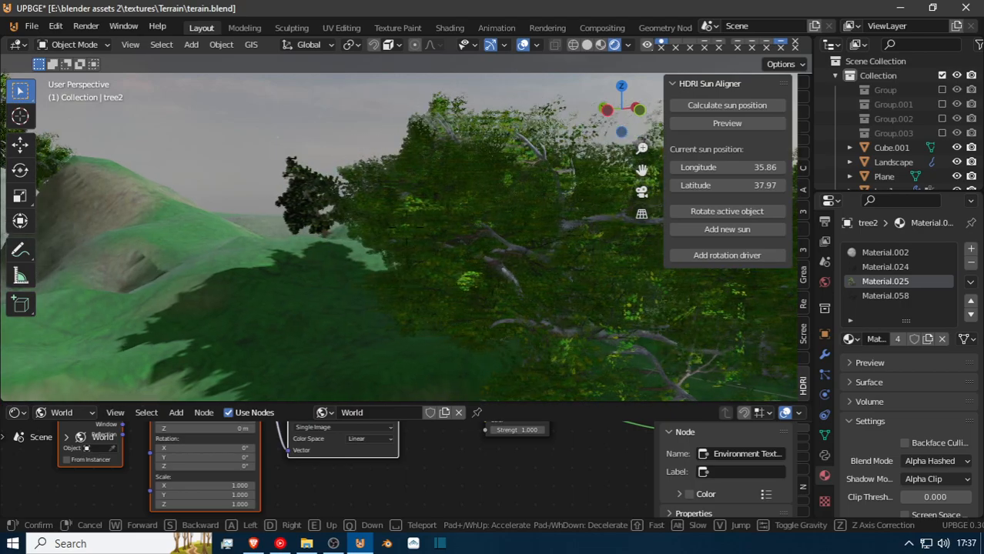
{"action": "key", "text": "w"}
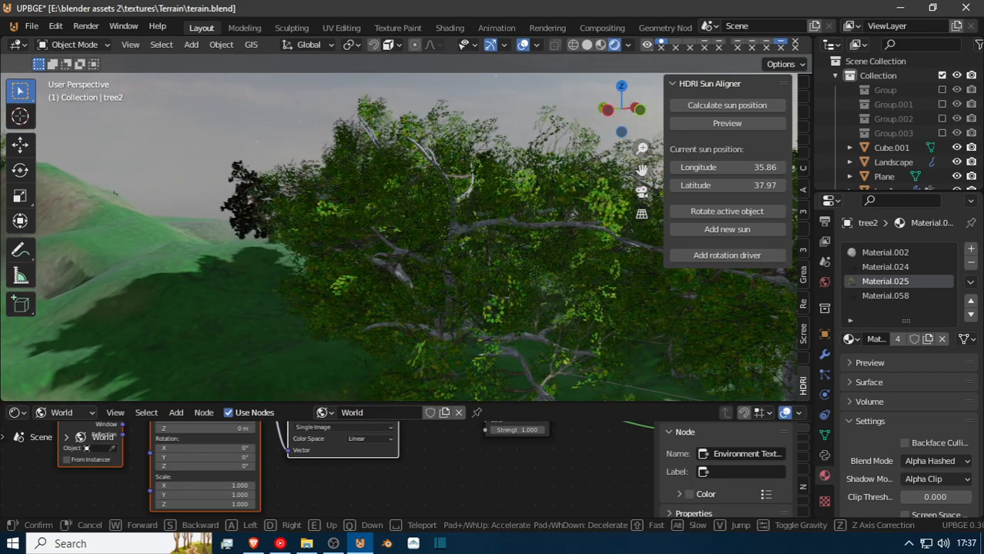
{"action": "key", "text": "s"}
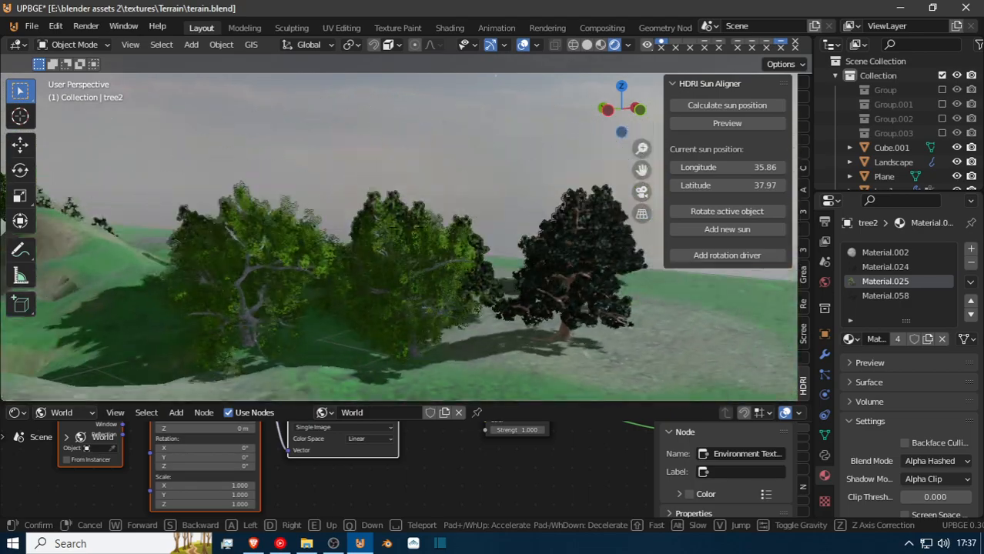
{"action": "key", "text": "w"}
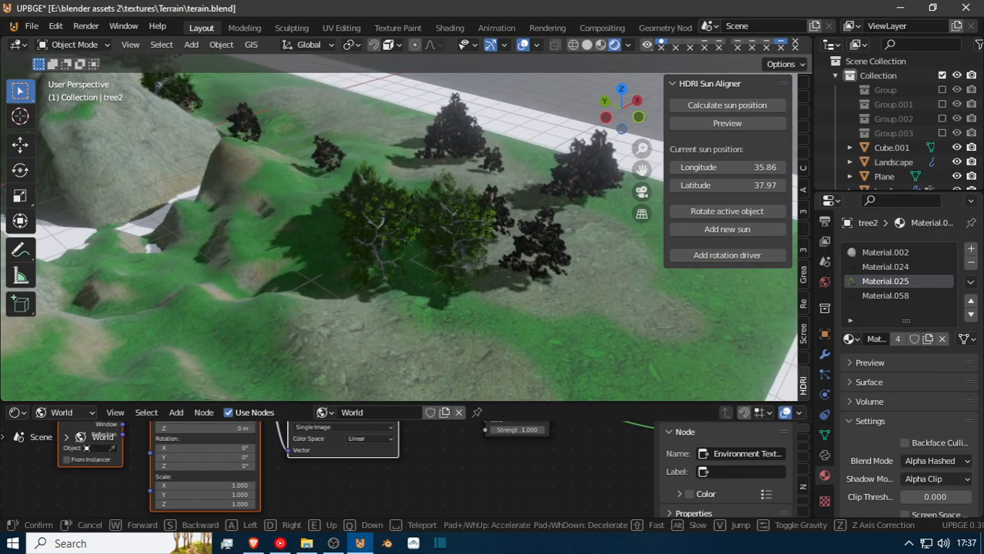
{"action": "key", "text": "w"}
{"action": "key", "text": "d"}
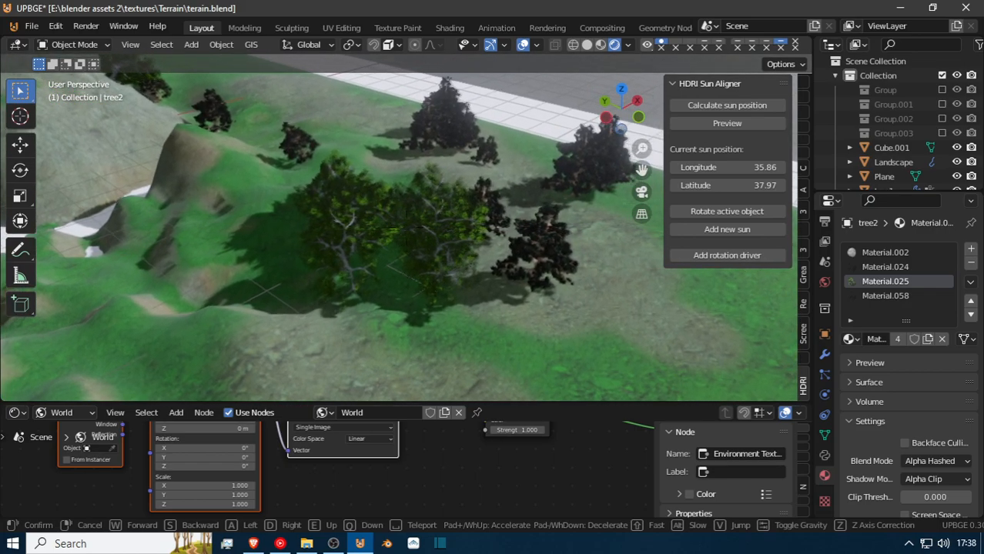
{"action": "key", "text": "w"}
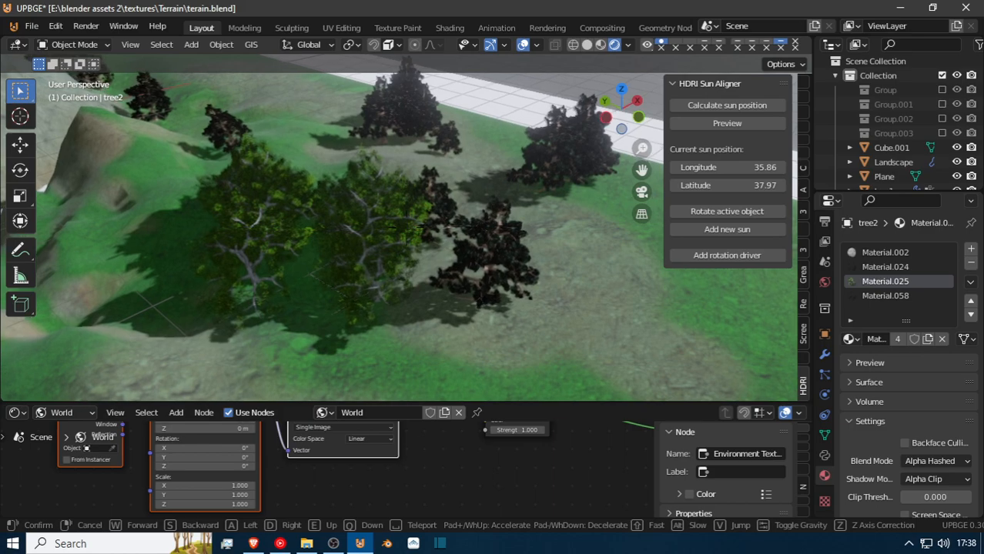
{"action": "key", "text": "w"}
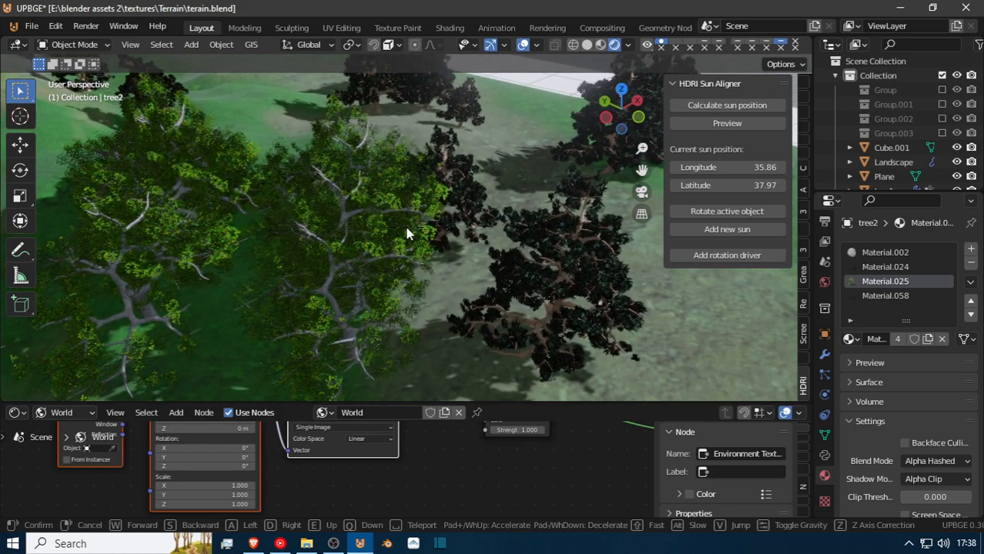
{"action": "left_click", "coordinate": [408, 234]}
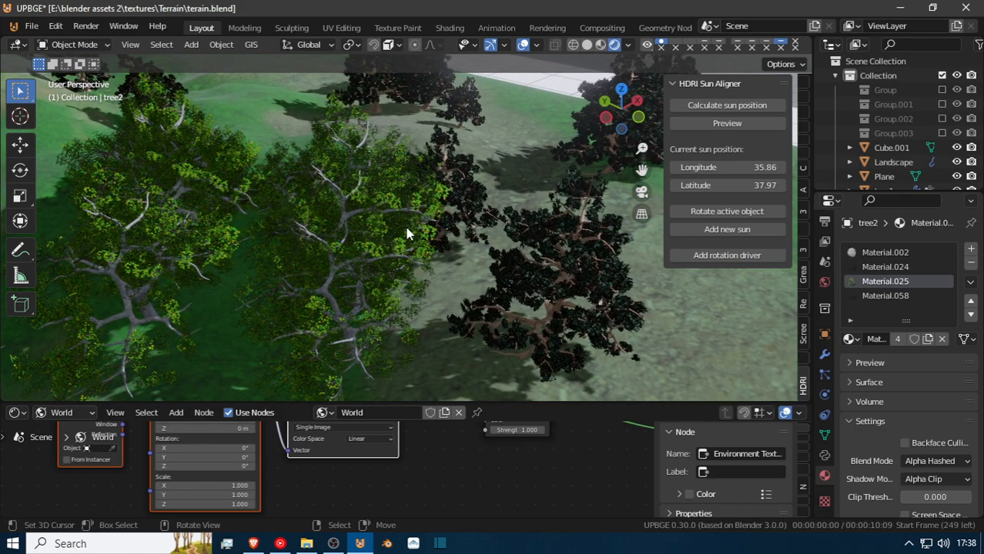
Set tree2's Material.025 to Alpha Clip and its Material.058 to Alpha Blend with Backface Culling enabled.
{"action": "left_click", "coordinate": [926, 464]}
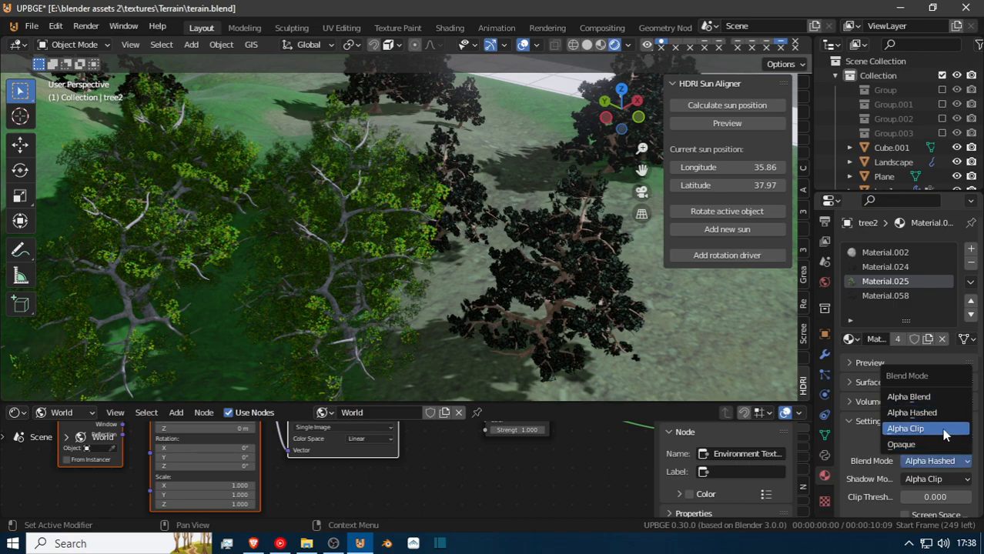
{"action": "left_click", "coordinate": [942, 428]}
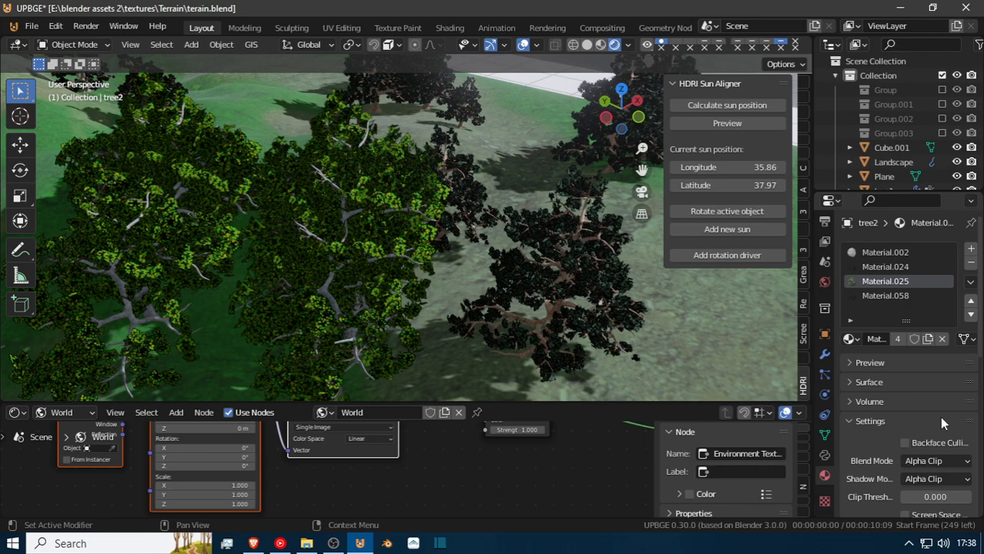
{"action": "left_click", "coordinate": [895, 297]}
{"action": "left_click", "coordinate": [935, 460]}
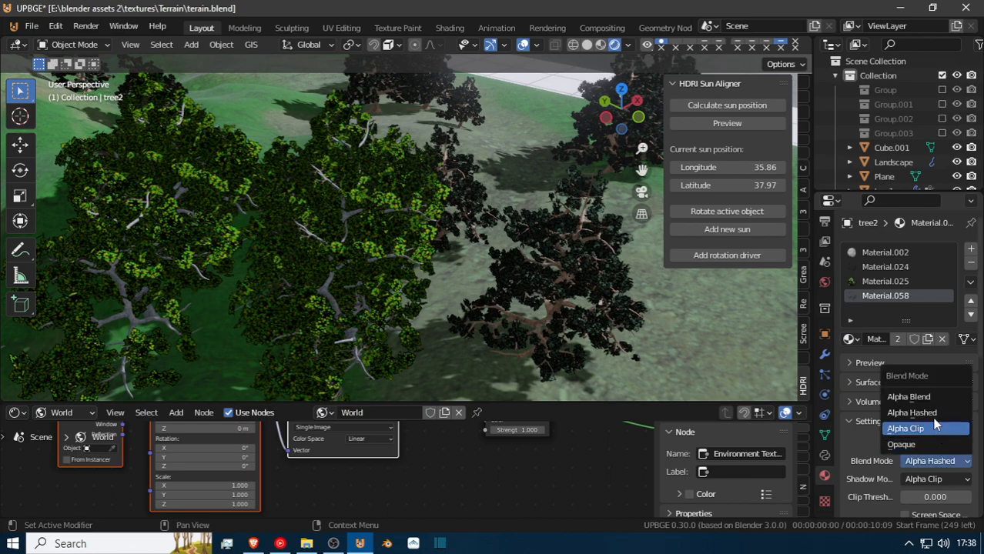
{"action": "left_click", "coordinate": [930, 398]}
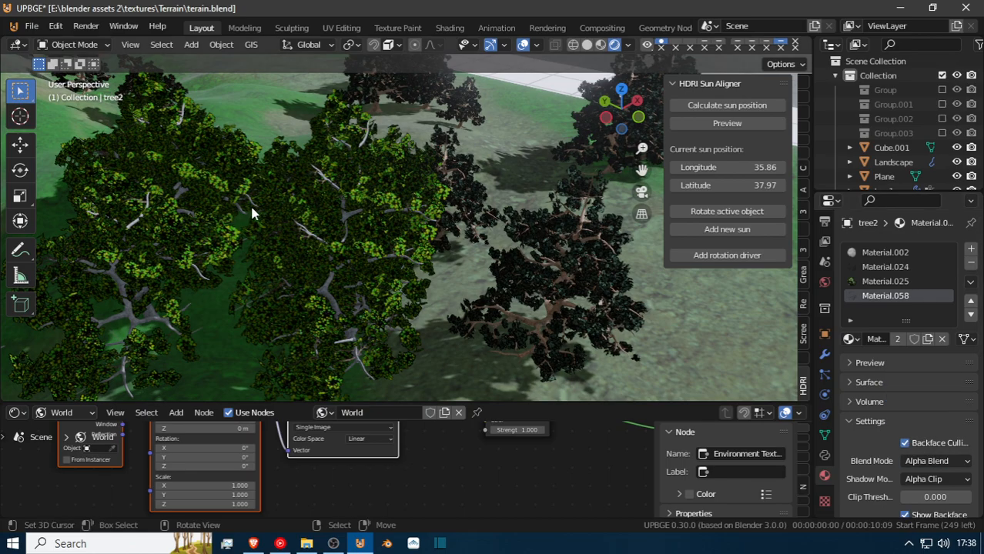
Check the Alpha Clip leaves among the branches and set the blend mode of tree2's Material.025 to Alpha Blend.
{"action": "key", "text": "shift+grave"}
{"action": "key", "text": "w"}
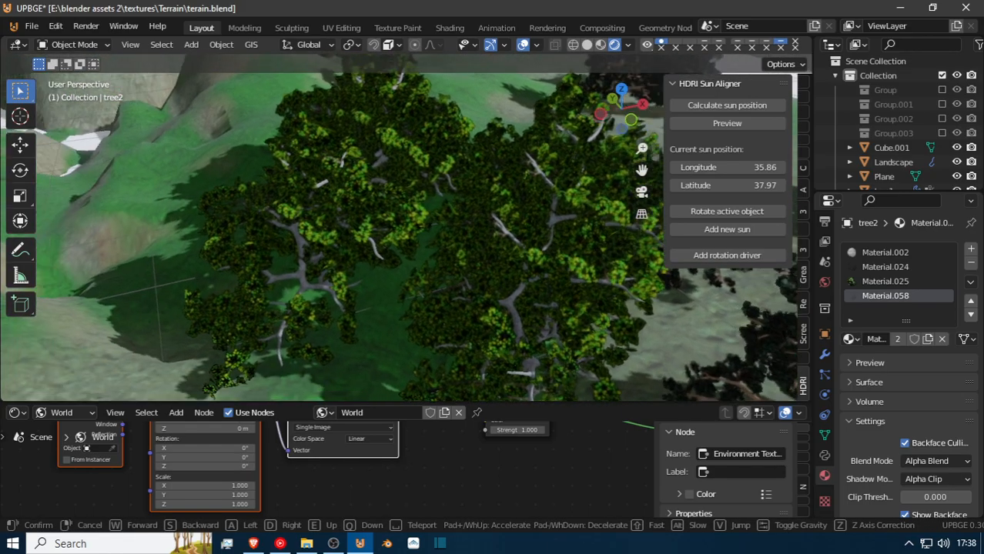
{"action": "key", "text": "w"}
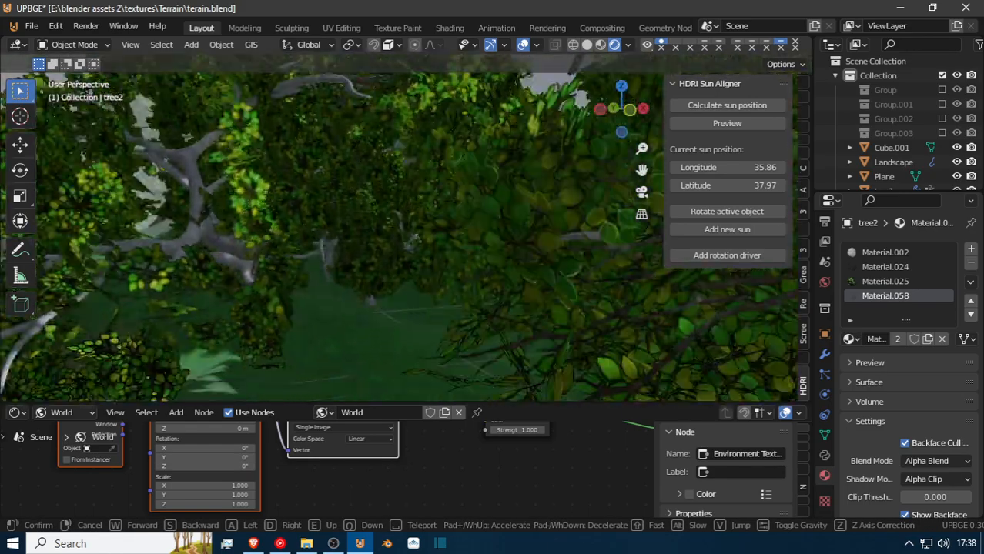
{"action": "key", "text": "w"}
{"action": "left_click", "coordinate": [404, 225]}
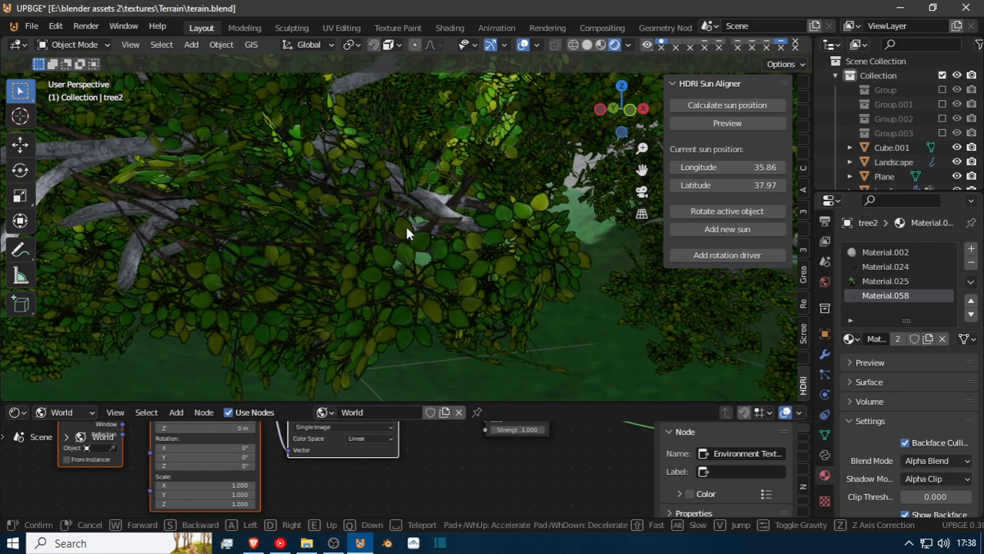
{"action": "left_click", "coordinate": [892, 283]}
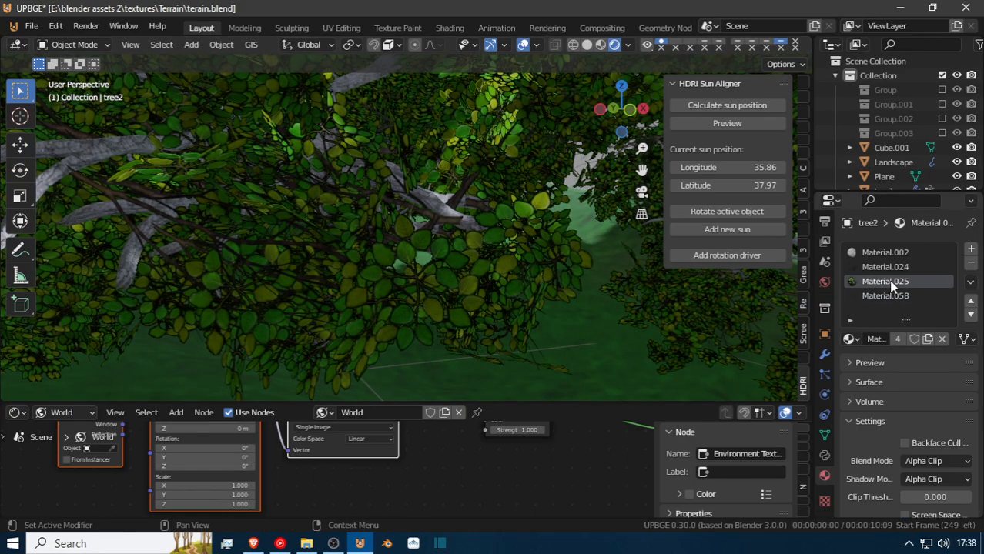
{"action": "left_click", "coordinate": [937, 461]}
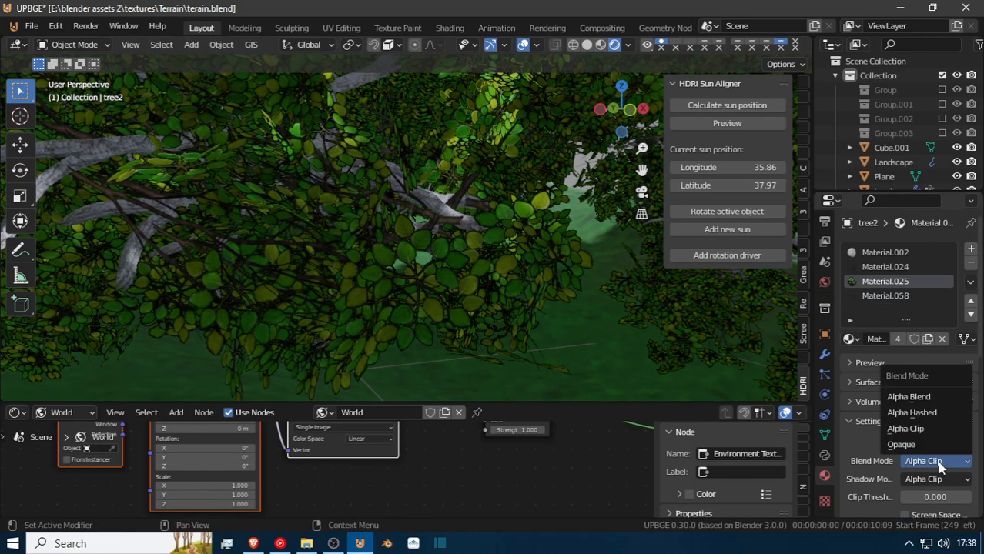
{"action": "left_click", "coordinate": [933, 398]}
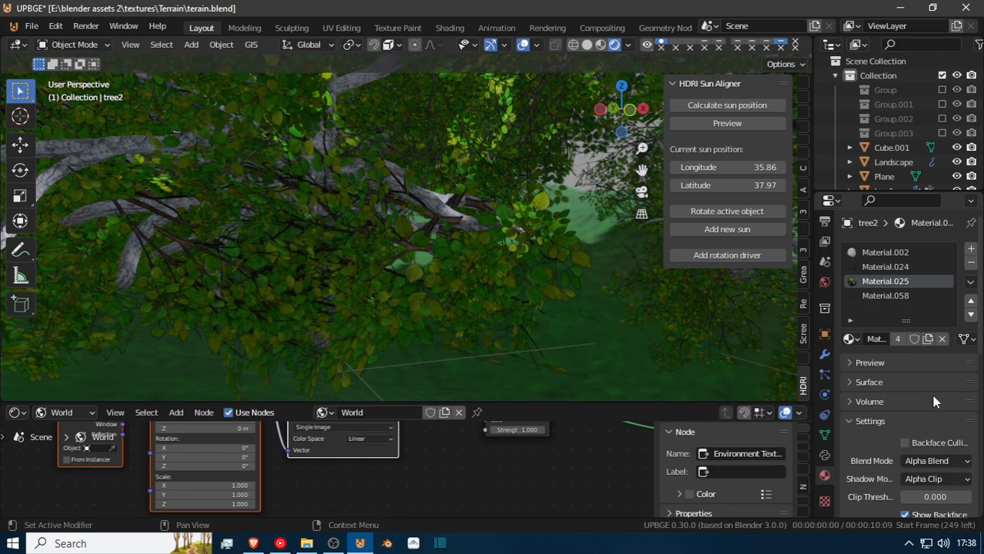
Examine the Alpha Blend leaves among tree2's branches and the surrounding trees from the open terrain.
{"action": "key", "text": "shift+grave"}
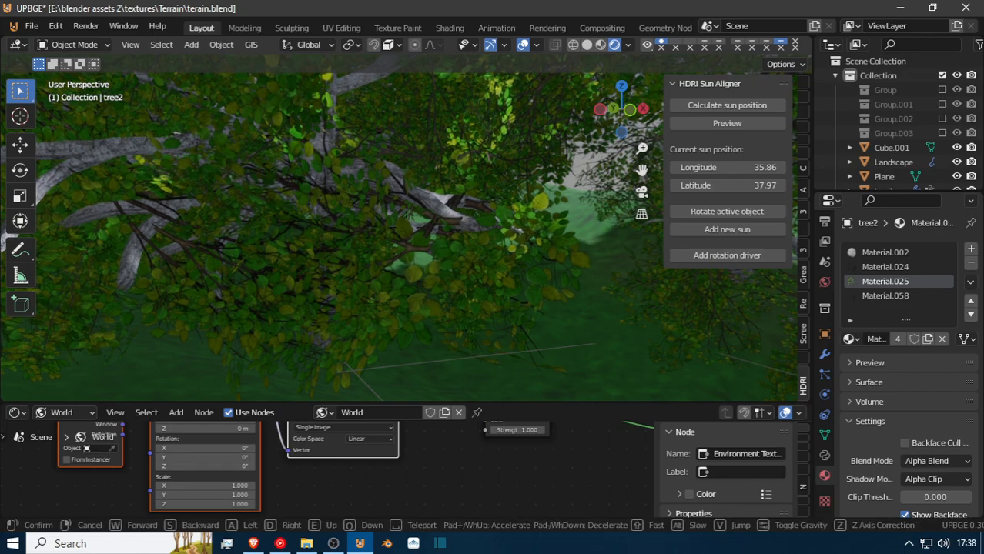
{"action": "key", "text": "w"}
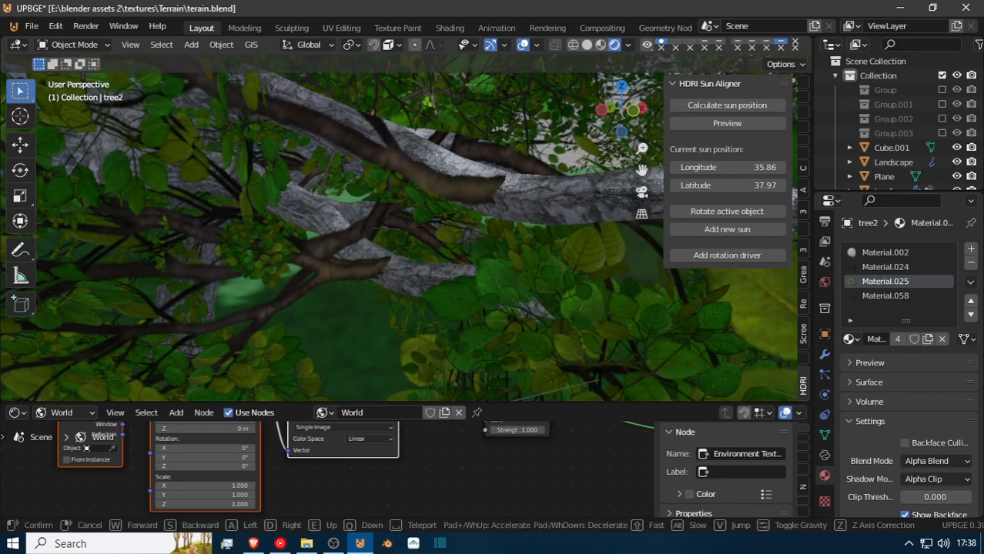
{"action": "key", "text": "s"}
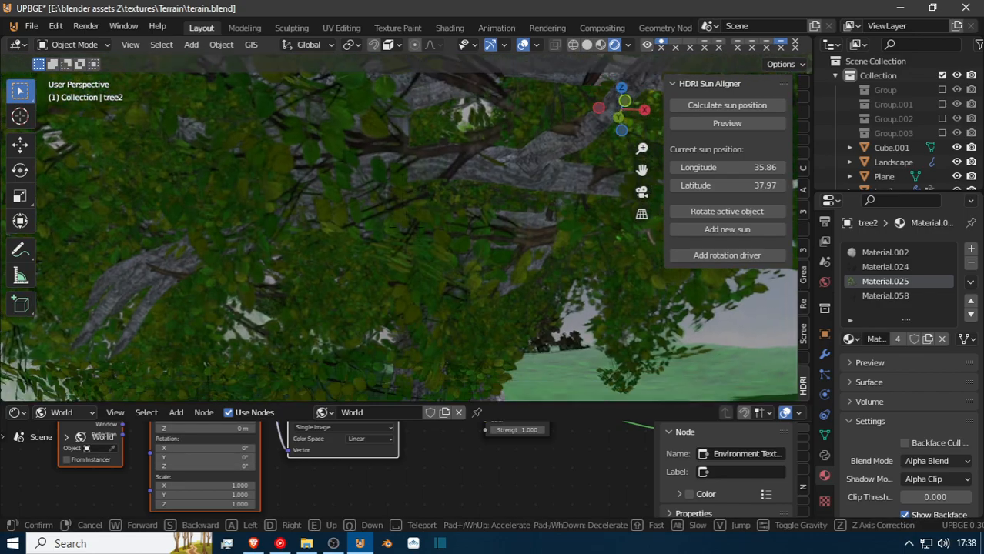
{"action": "key", "text": "w"}
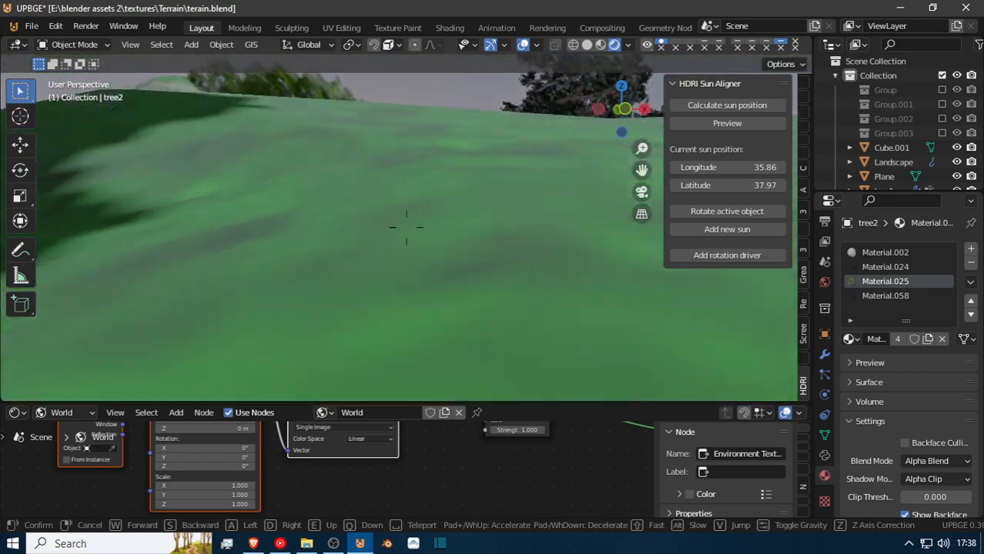
{"action": "key", "text": "s"}
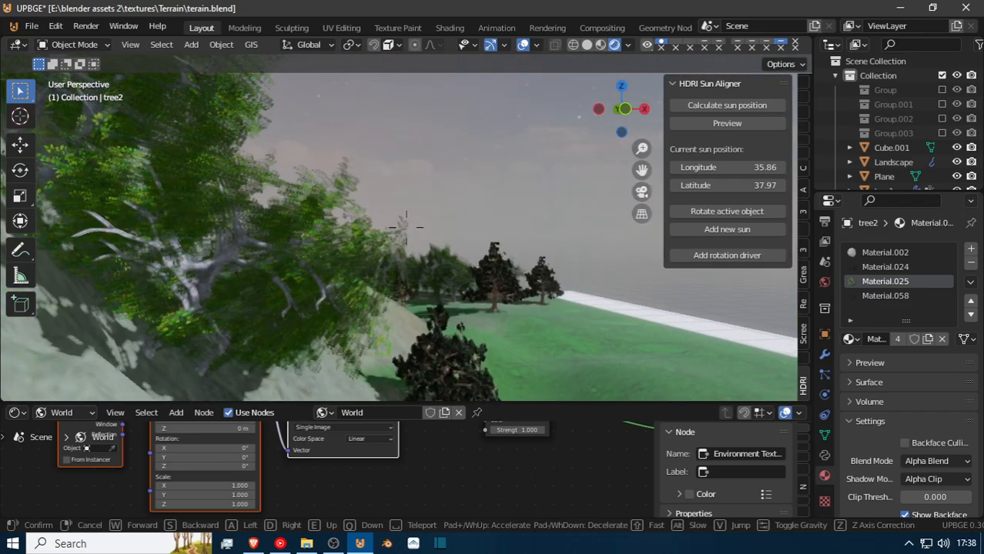
{"action": "key", "text": "w"}
{"action": "key", "text": "w"}
{"action": "key", "text": "w"}
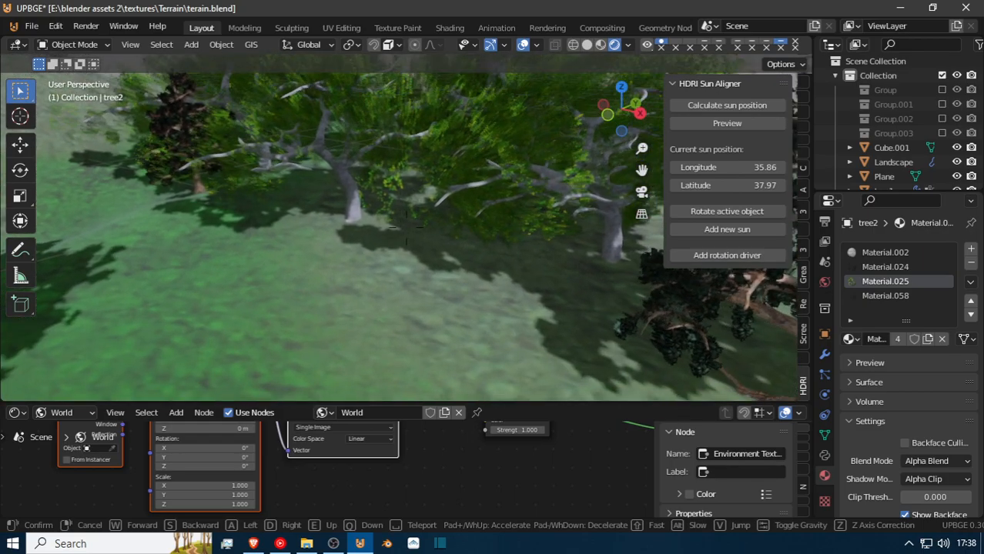
Walk beneath the tree canopy and inspect the hanging leaves, trunks, ground shadows and the selected tree2 leaf mesh.
{"action": "key", "text": "w"}
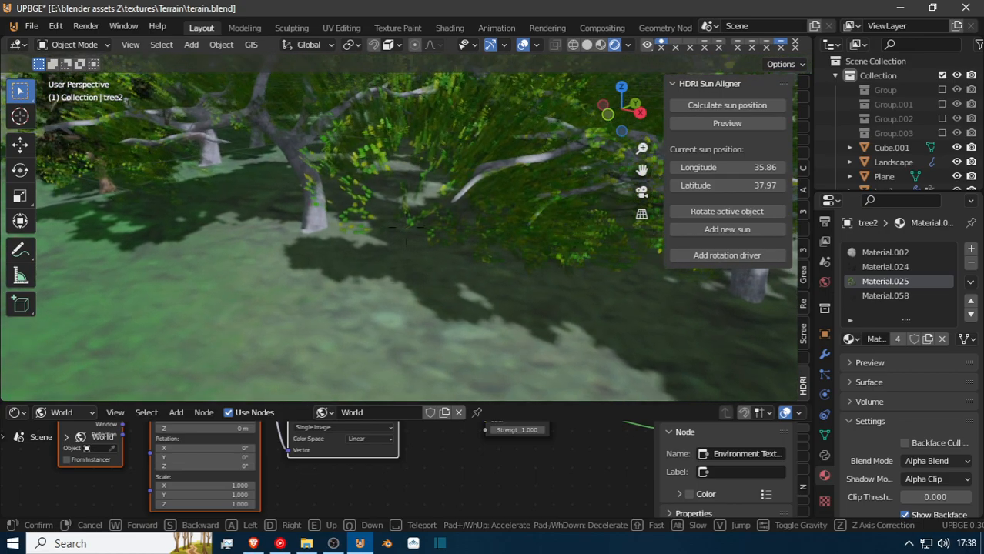
{"action": "key", "text": "w"}
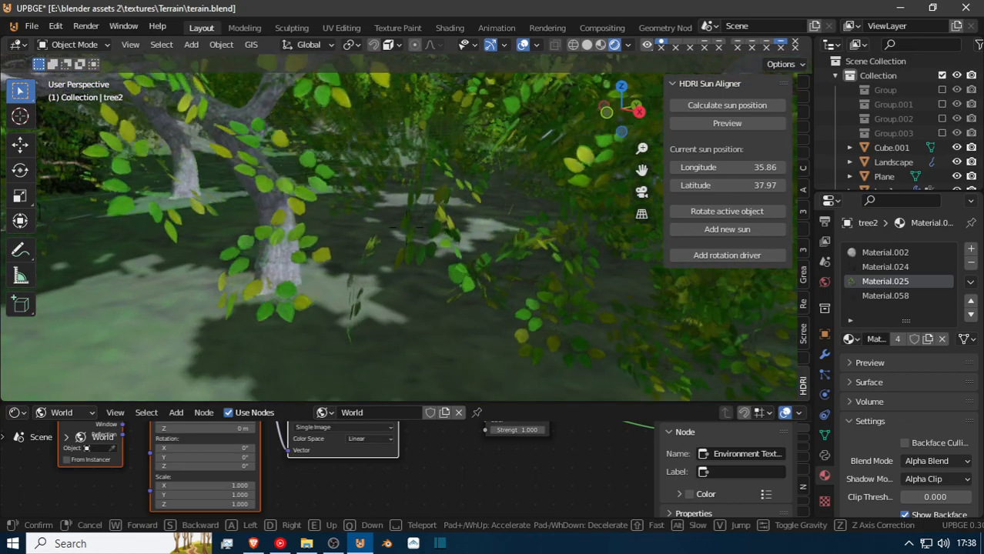
{"action": "key", "text": "w"}
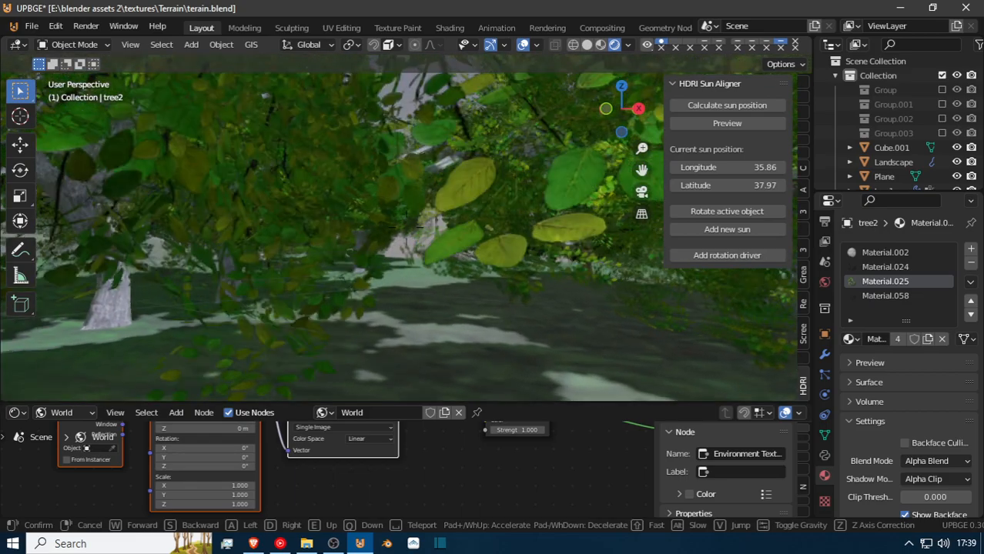
{"action": "key", "text": "w"}
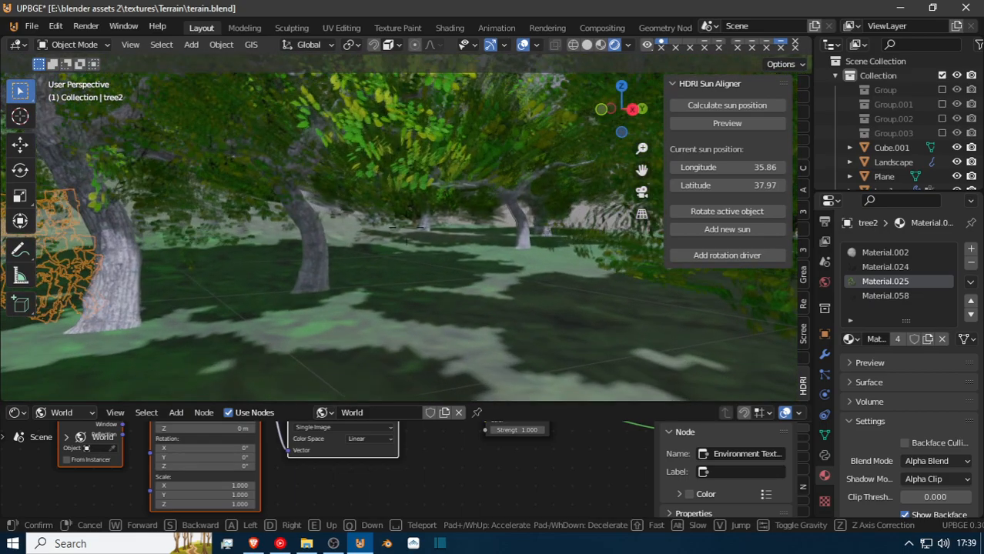
{"action": "key", "text": "w"}
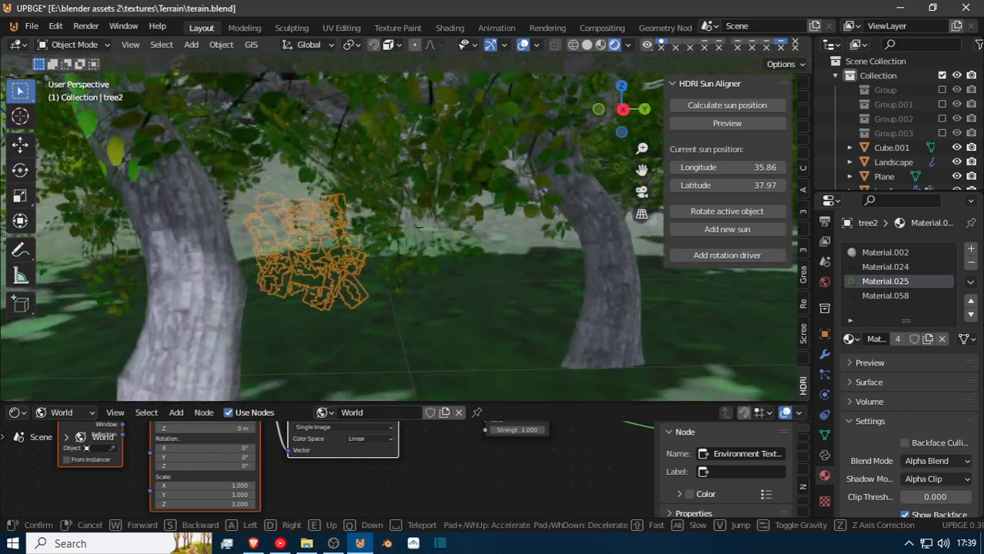
{"action": "key", "text": "w"}
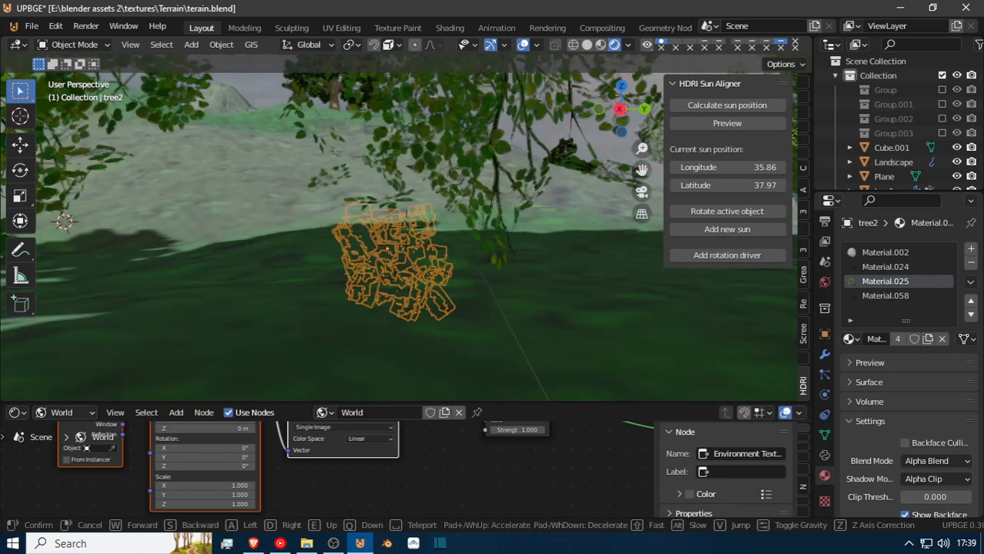
{"action": "key", "text": "q"}
{"action": "right_click", "coordinate": [410, 249]}
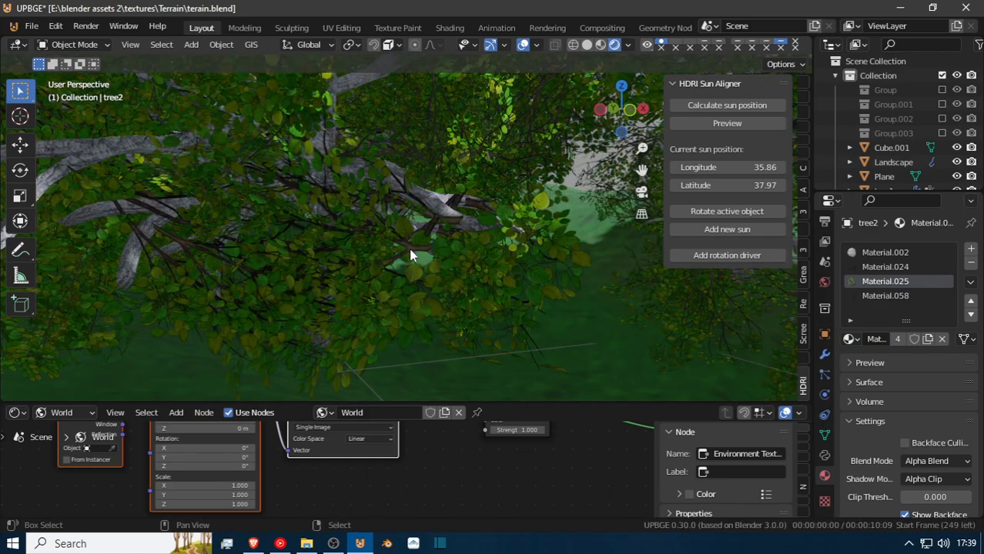
{"action": "scroll", "coordinate": [409, 250], "scroll_direction": "up", "scroll_amount": 5}
{"action": "middle_click_drag", "start_coordinate": [409, 248], "coordinate": [402, 297]}
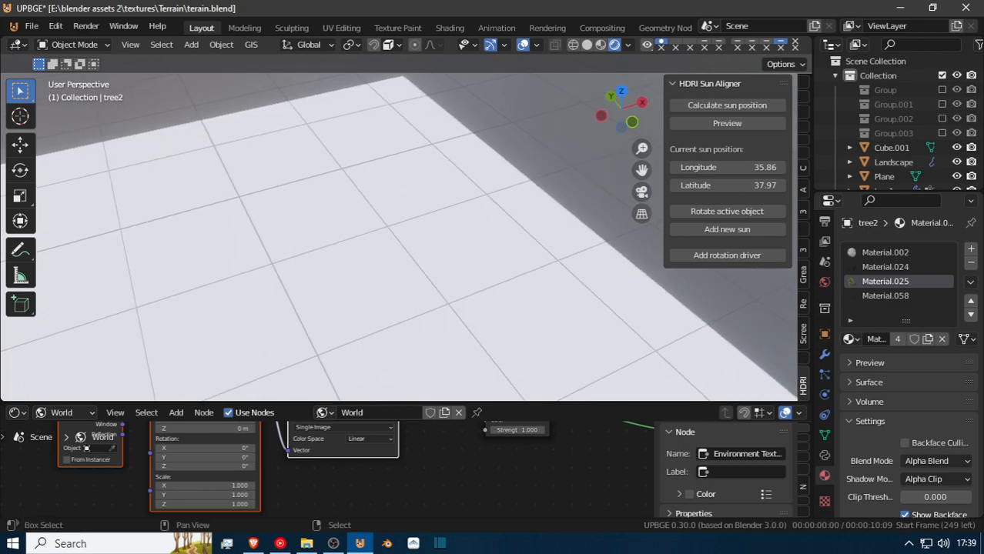
Move the tree2 source tree along the global Y axis, away from the other source trees beside the terrain.
{"action": "key", "text": "shift+grave"}
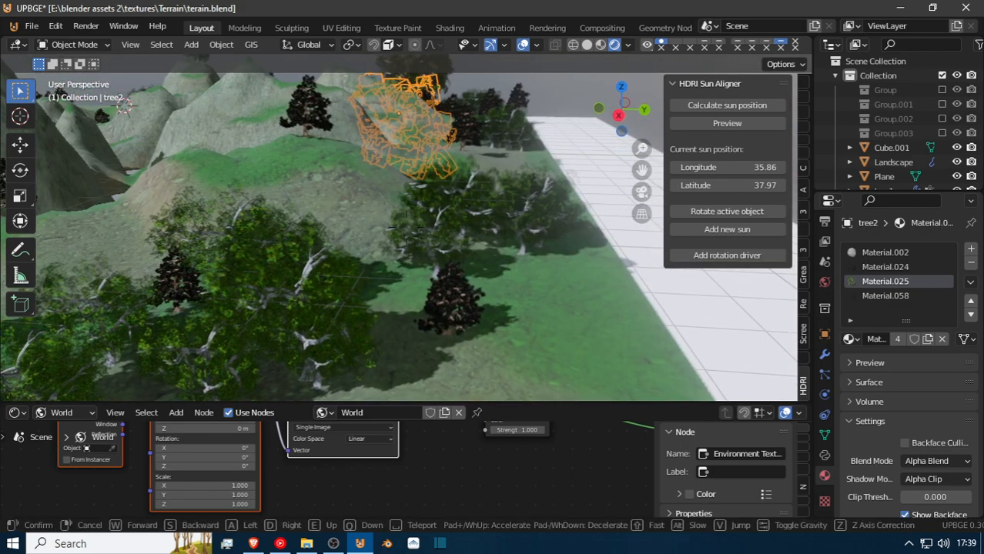
{"action": "key", "text": "w"}
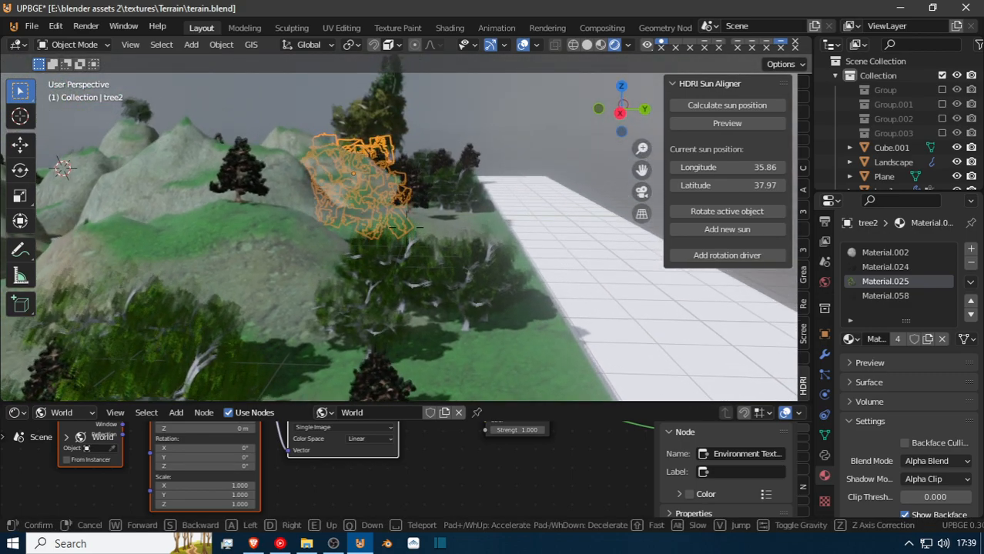
{"action": "key", "text": "e"}
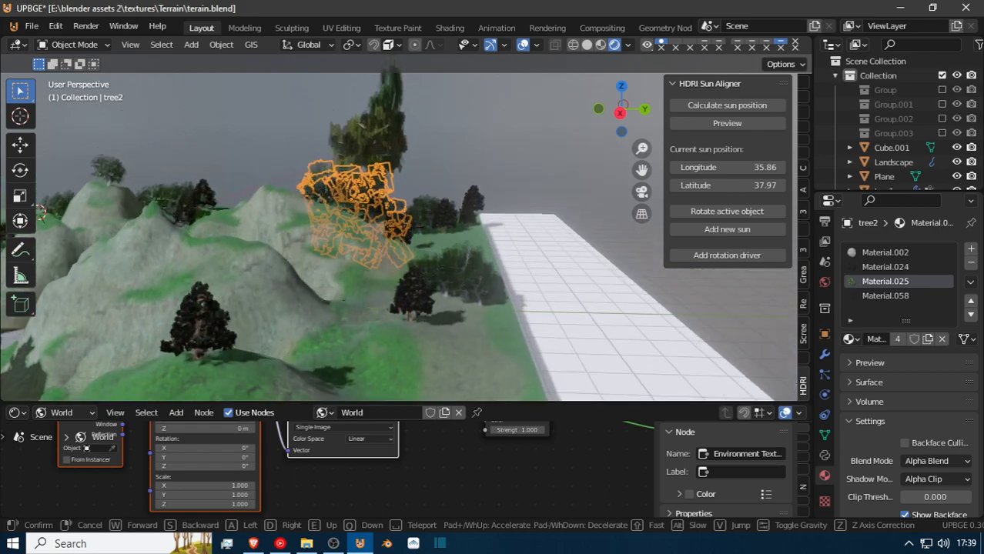
{"action": "key", "text": "e"}
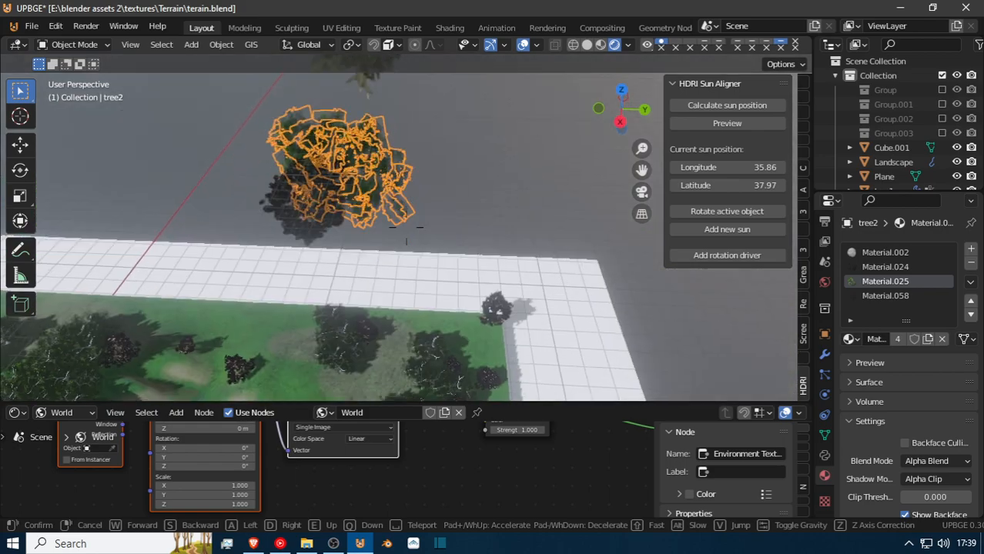
{"action": "key", "text": "w"}
{"action": "left_click", "coordinate": [410, 221]}
{"action": "key", "text": "g"}
{"action": "key", "text": "y"}
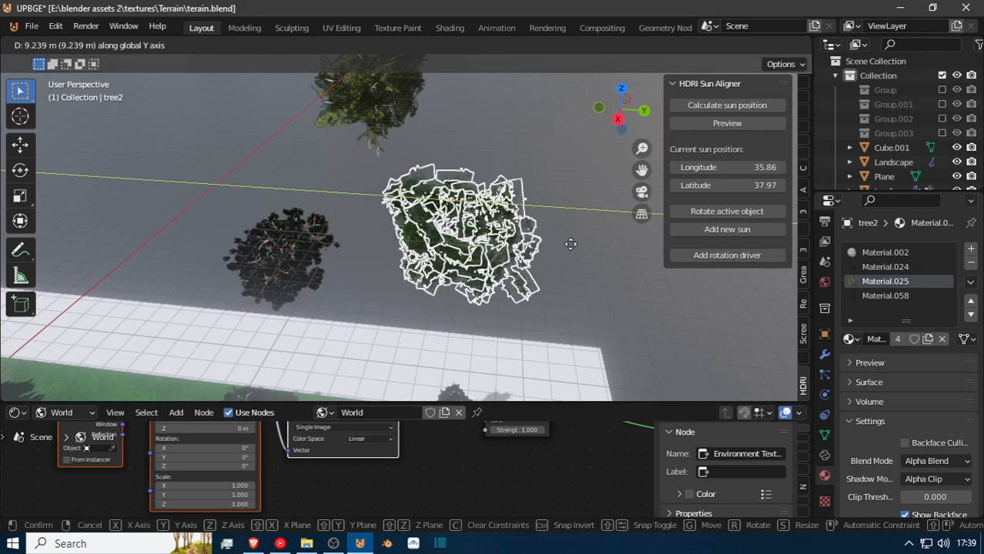
{"action": "left_click", "coordinate": [589, 248]}
Widen tree2's whole mesh in Edit Mode by scaling it about 1.58 along the global X axis.
{"action": "key", "text": "shift+grave"}
{"action": "key", "text": "w"}
{"action": "left_click", "coordinate": [410, 224]}
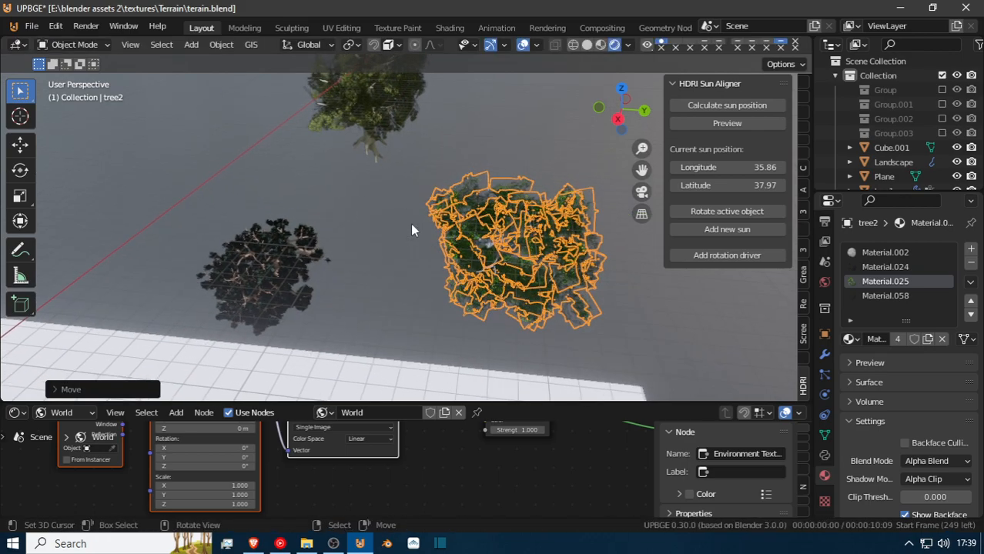
{"action": "key", "text": "KP_Decimal"}
{"action": "middle_click_drag", "start_coordinate": [461, 149], "coordinate": [323, 170]}
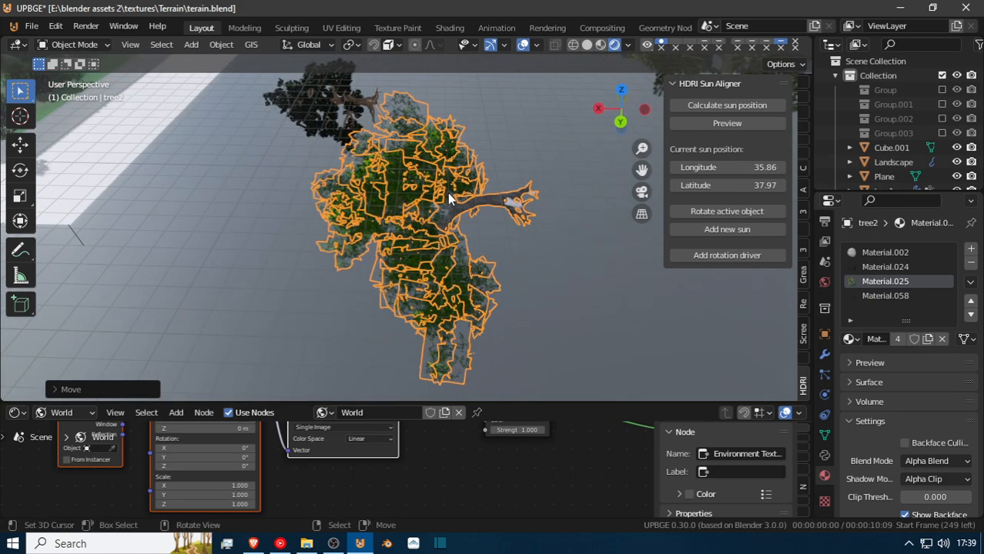
{"action": "scroll", "coordinate": [447, 192], "scroll_direction": "down", "scroll_amount": 2}
{"action": "key", "text": "Tab"}
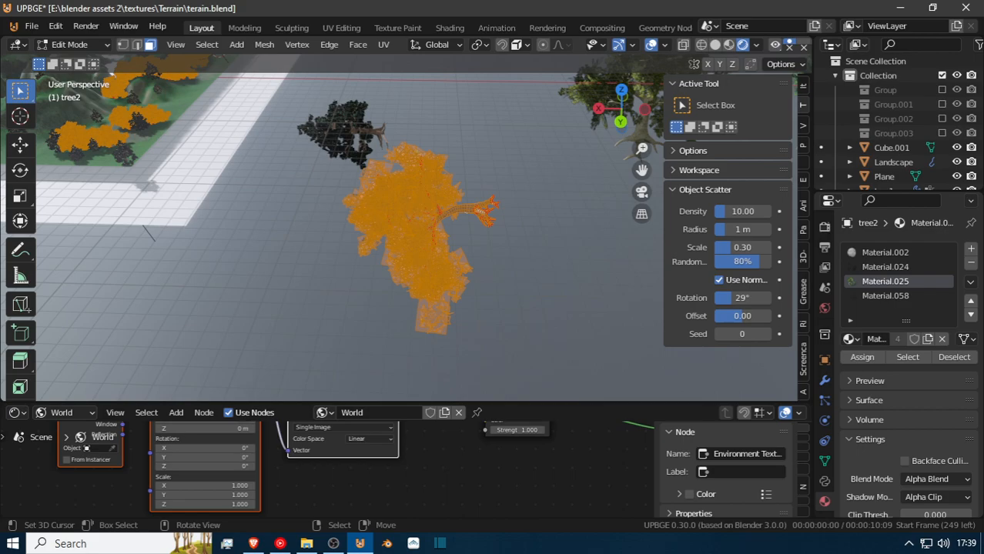
{"action": "key", "text": "s"}
{"action": "key", "text": "x"}
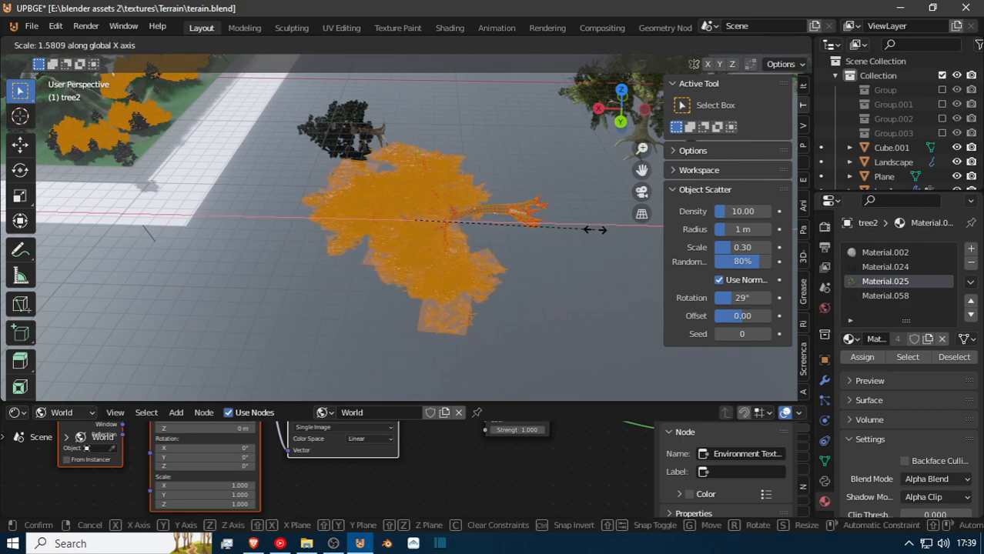
{"action": "left_click", "coordinate": [594, 230]}
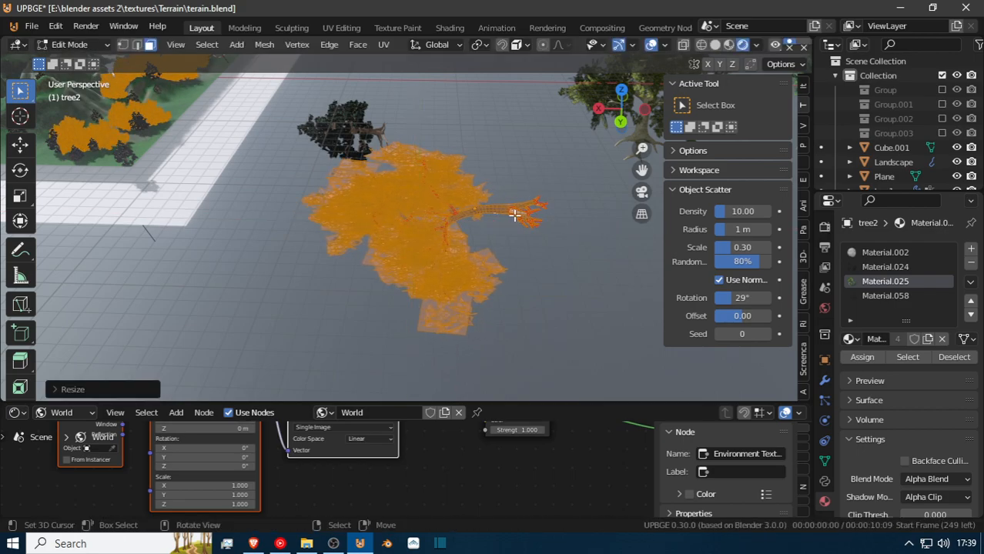
Move tree2's mesh about 3.3 m along the global X axis and return to Object Mode.
{"action": "key", "text": "g"}
{"action": "key", "text": "x"}
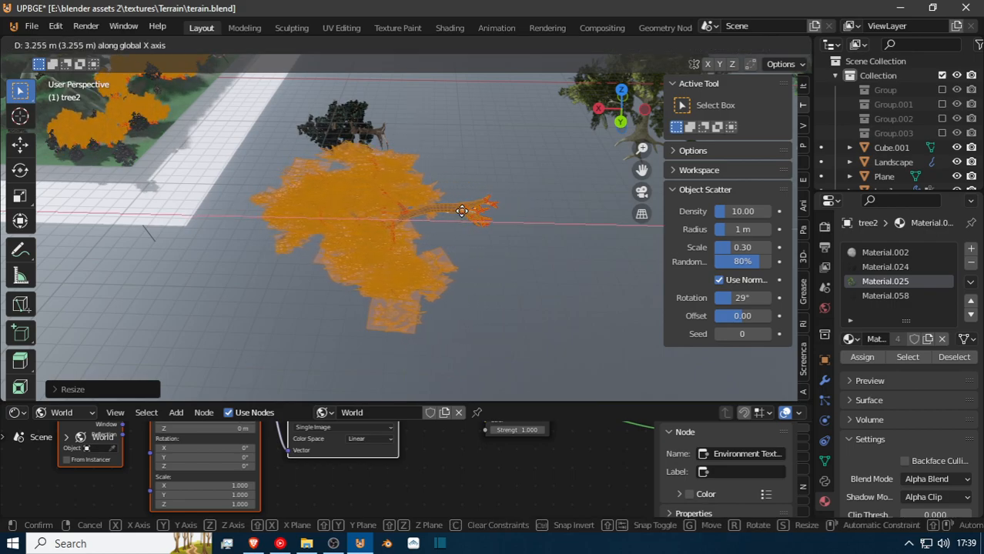
{"action": "left_click", "coordinate": [460, 214]}
{"action": "key", "text": "Tab"}
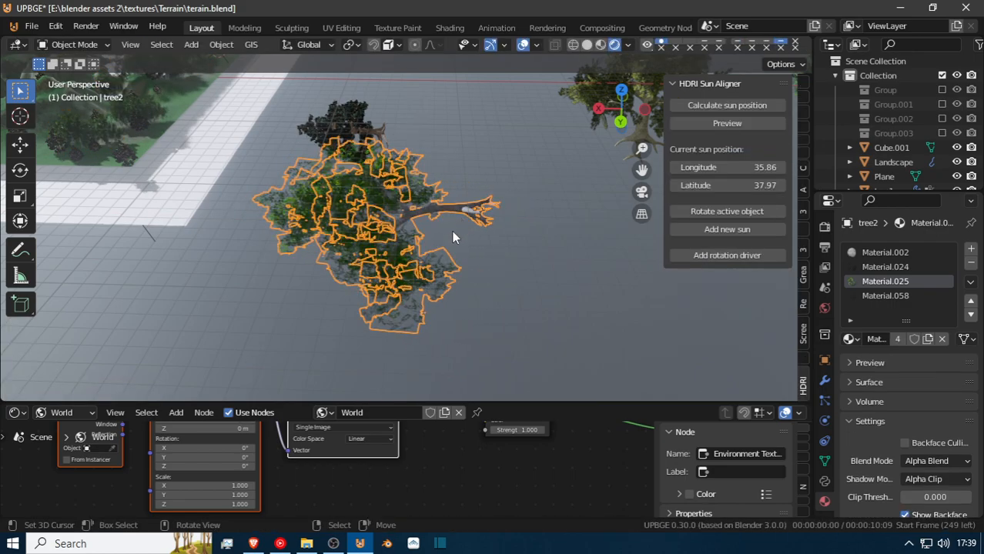
Walk from the terrain's edge into the scattered forest and inspect the widened tree2 canopies and trunks.
{"action": "key", "text": "shift+grave"}
{"action": "key", "text": "w"}
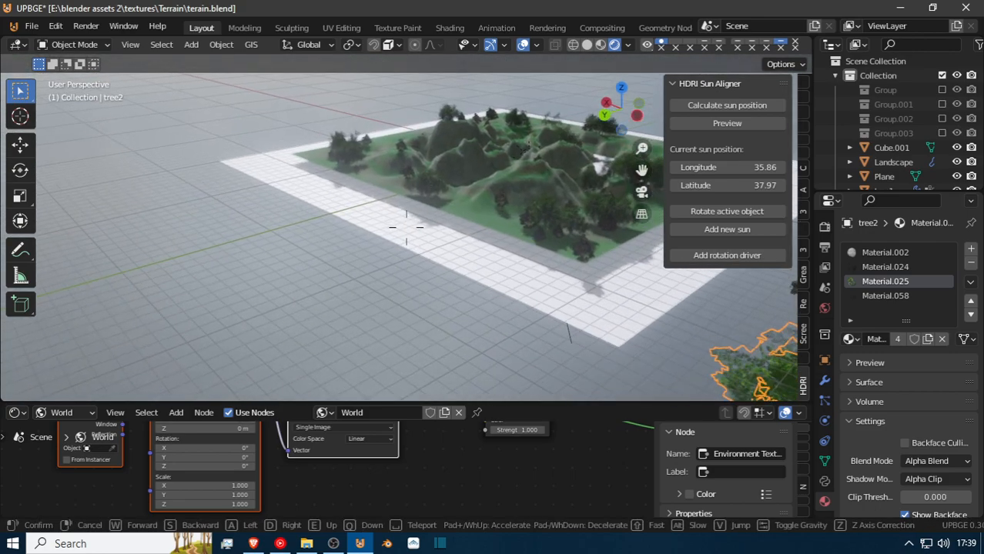
{"action": "key", "text": "w"}
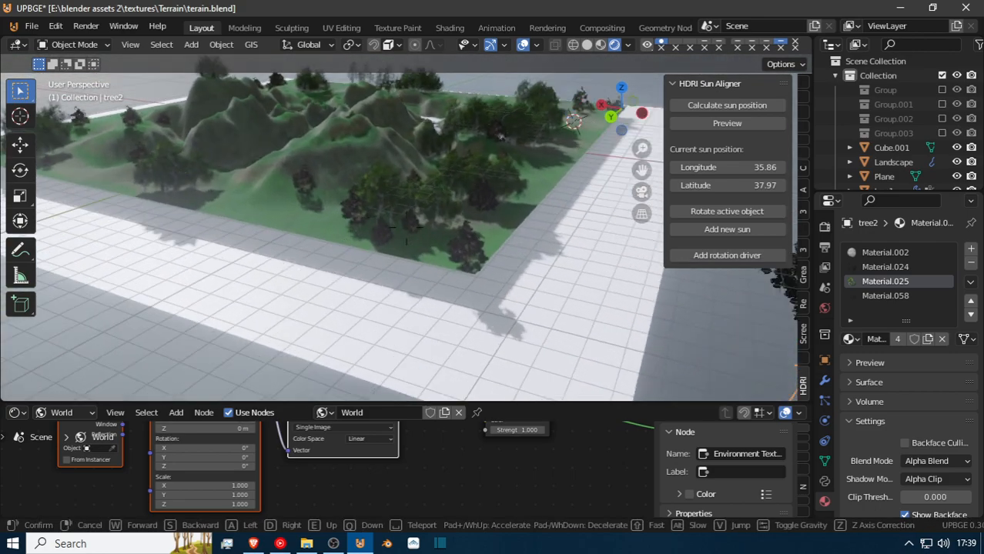
{"action": "key", "text": "w"}
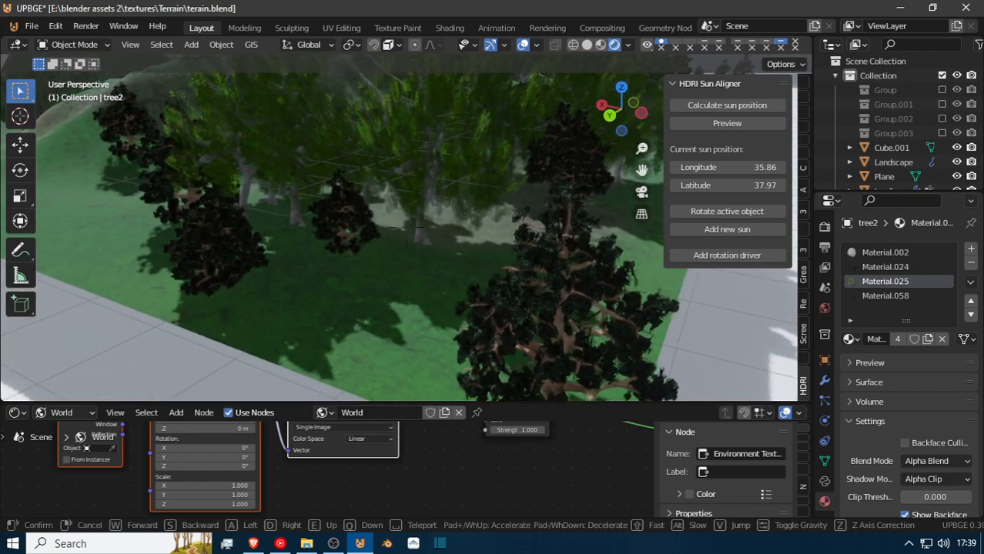
{"action": "key", "text": "w"}
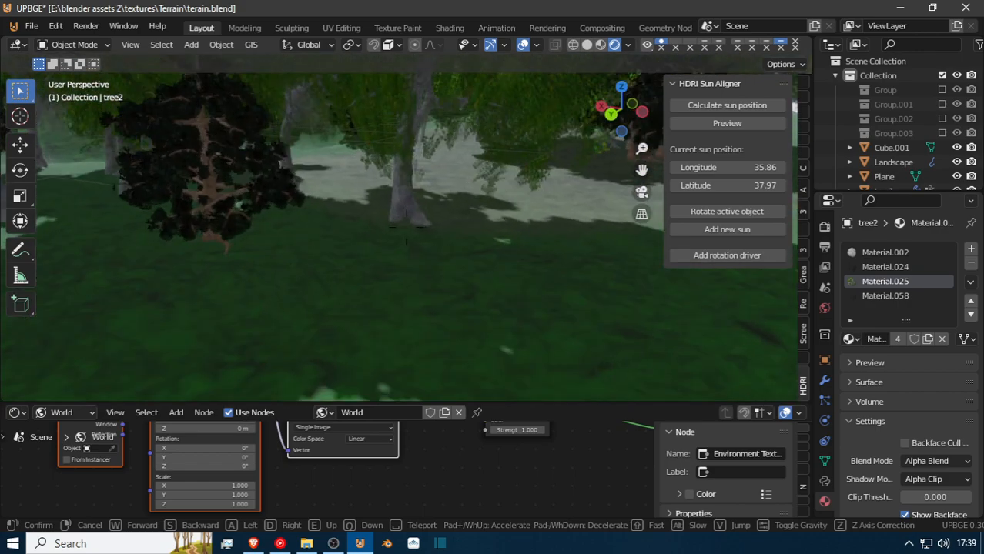
{"action": "key", "text": "w"}
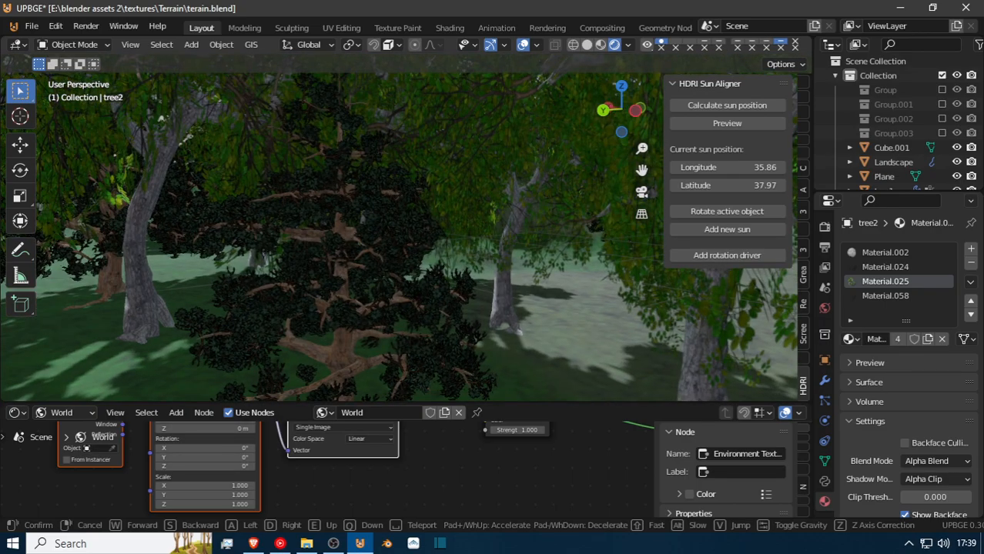
{"action": "key", "text": "w"}
{"action": "left_click", "coordinate": [450, 244]}
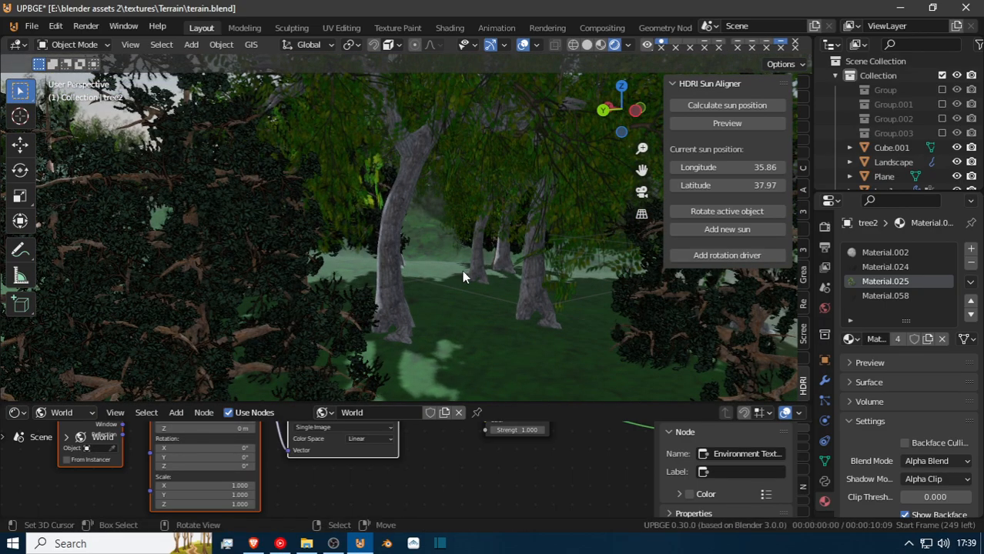
Set the render scale of the Landscape's second particle system to 0.554.
{"action": "left_click", "coordinate": [462, 270]}
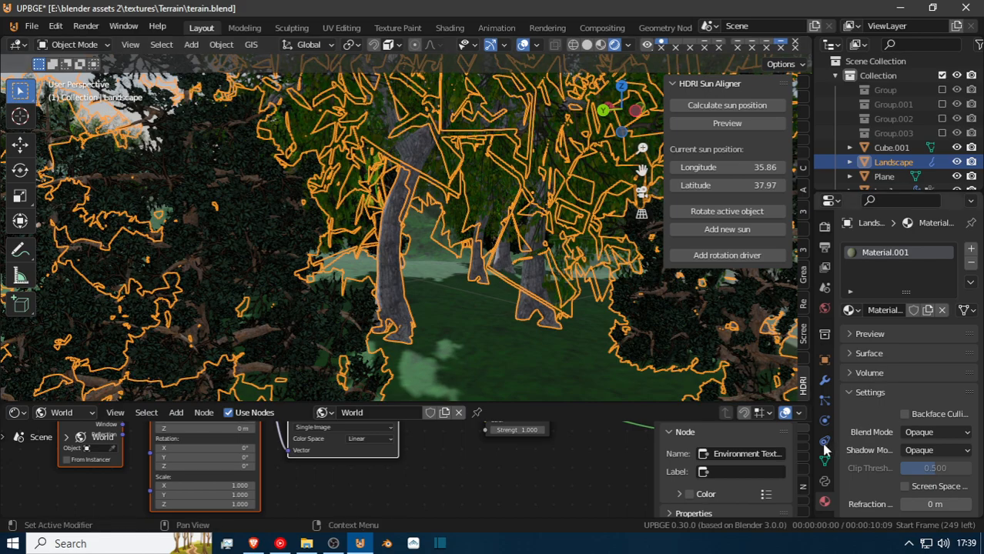
{"action": "left_click", "coordinate": [824, 381]}
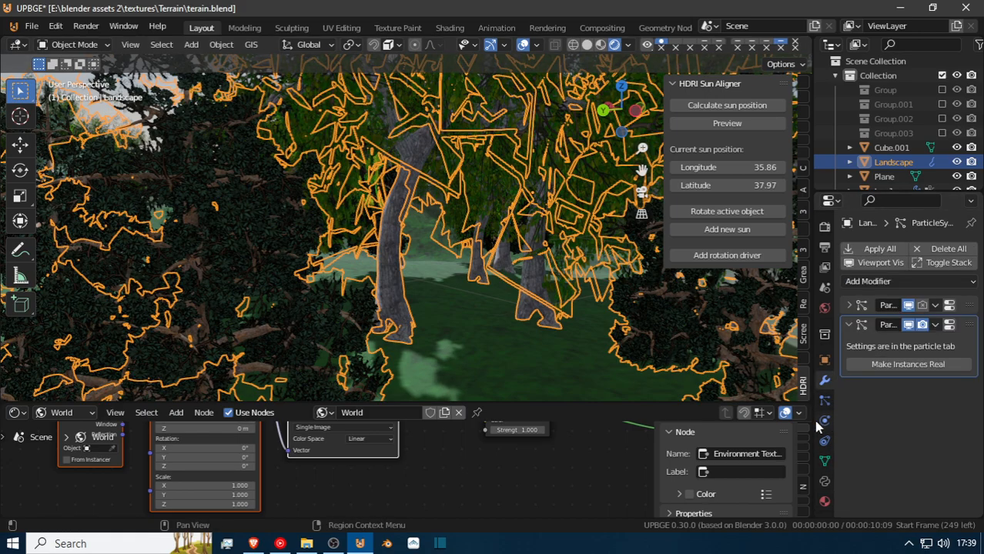
{"action": "left_click", "coordinate": [824, 462]}
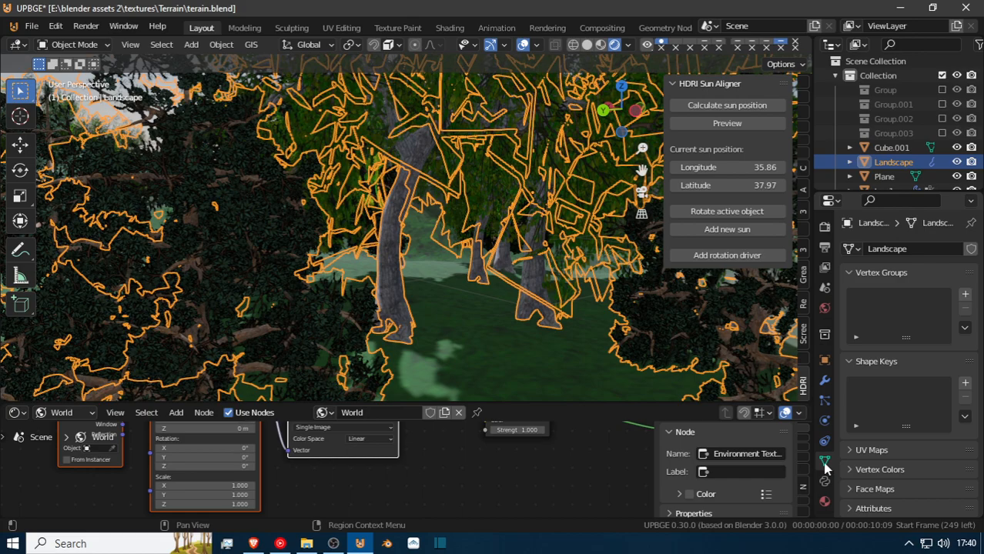
{"action": "left_click", "coordinate": [824, 401]}
{"action": "left_click_drag", "start_coordinate": [924, 463], "coordinate": [864, 463]}
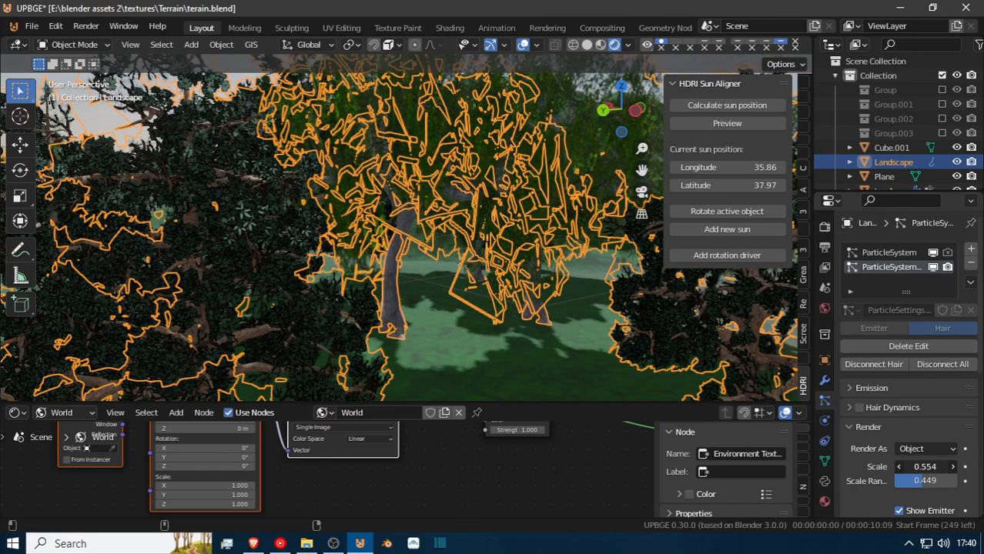
Walk across the terrain and examine the size of the scattered trees near and far on the hills.
{"action": "key", "text": "shift+grave"}
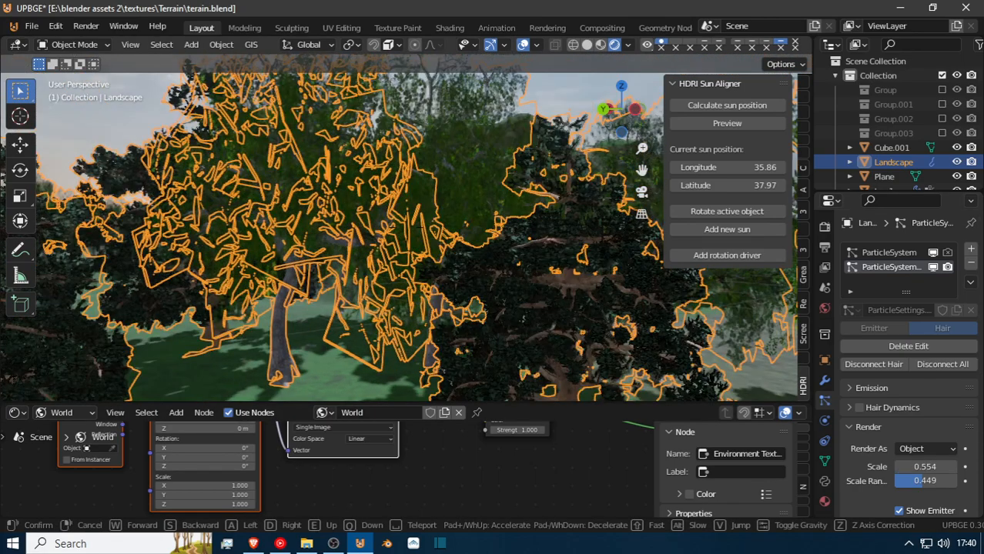
{"action": "key", "text": "w"}
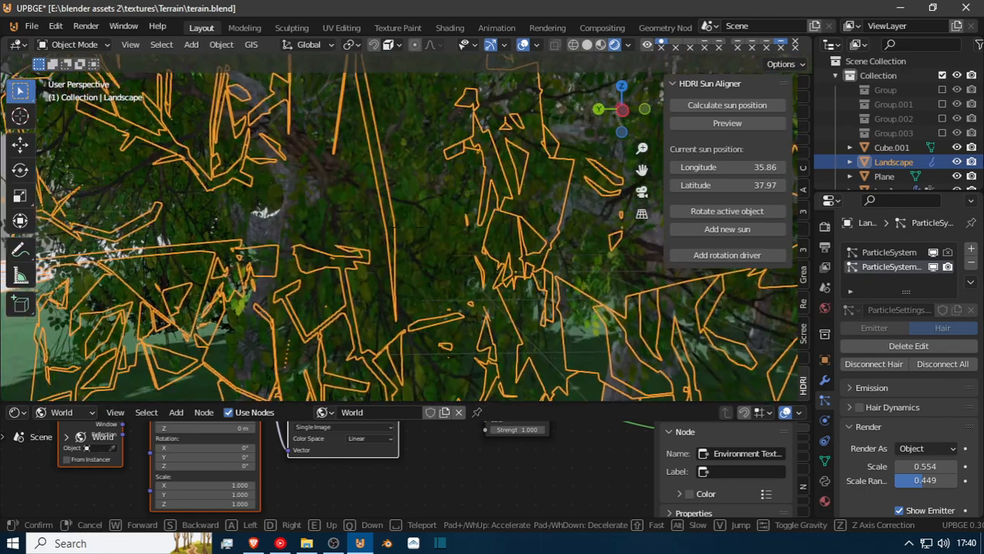
{"action": "key", "text": "s"}
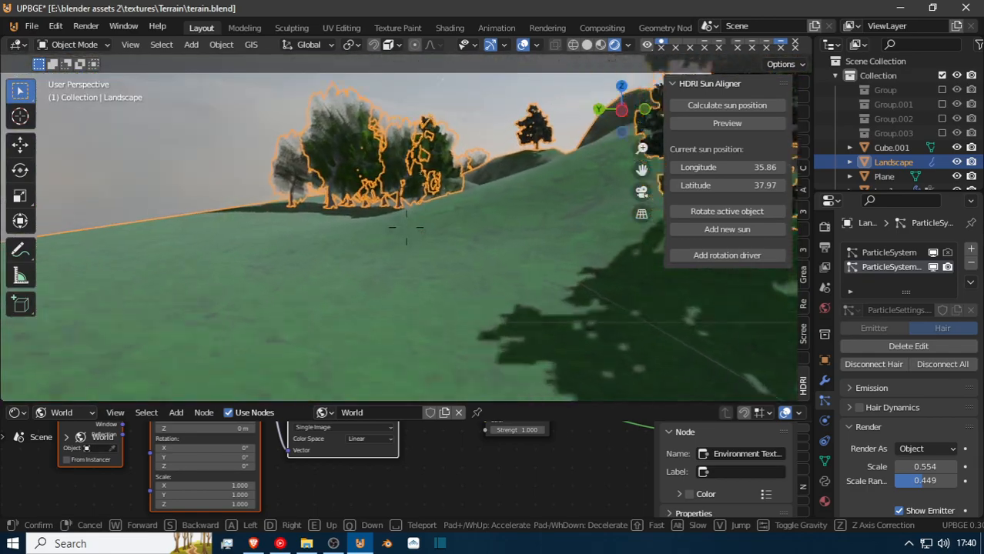
{"action": "key", "text": "w"}
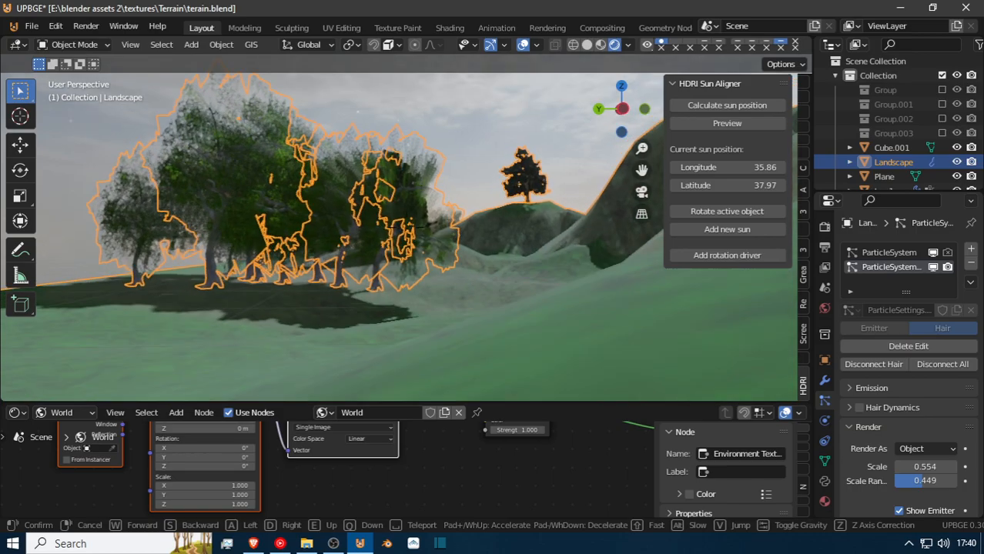
{"action": "key", "text": "w"}
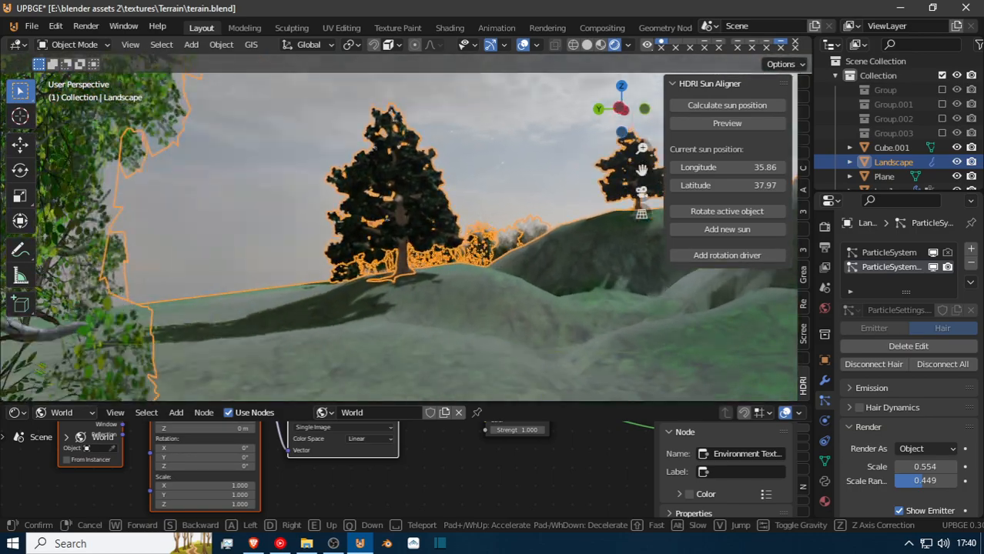
{"action": "key", "text": "w"}
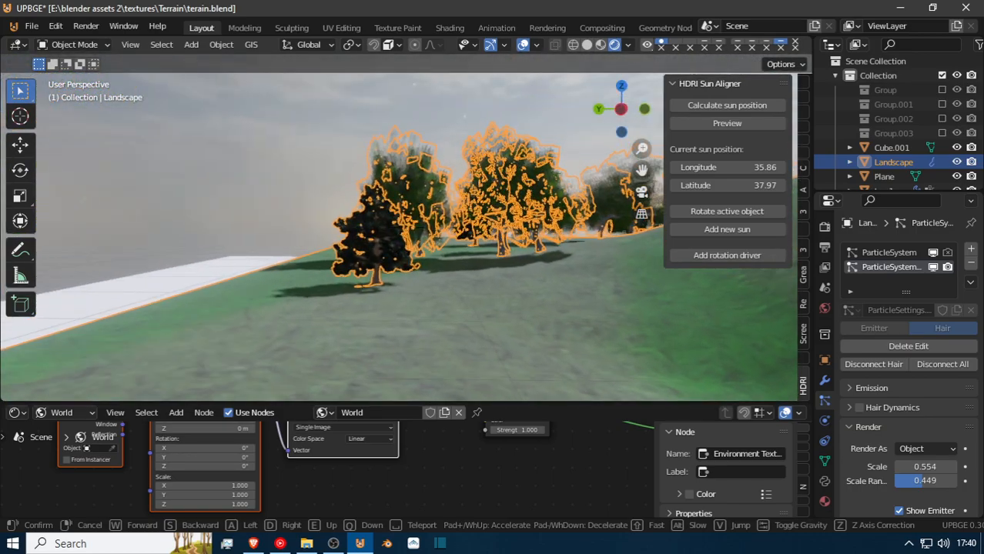
{"action": "key", "text": "w"}
{"action": "left_click", "coordinate": [398, 228]}
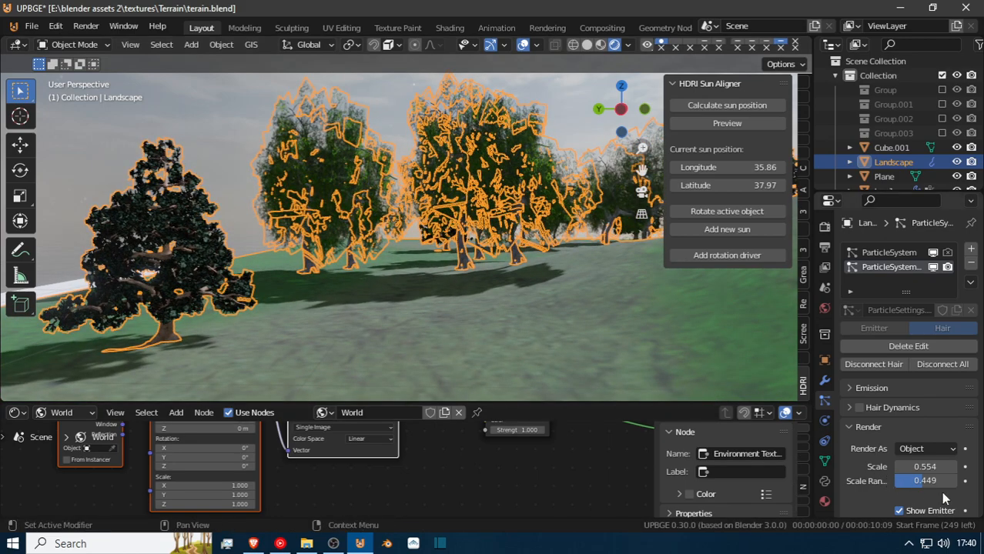
Try a scale randomness of 0.640 on the Landscape's second particle system and check the tree size variation.
{"action": "mouse_move", "coordinate": [923, 481]}
{"action": "left_mouse_down"}
{"action": "mouse_move", "coordinate": [913, 484]}
{"action": "mouse_move", "coordinate": [931, 479]}
{"action": "left_mouse_up"}
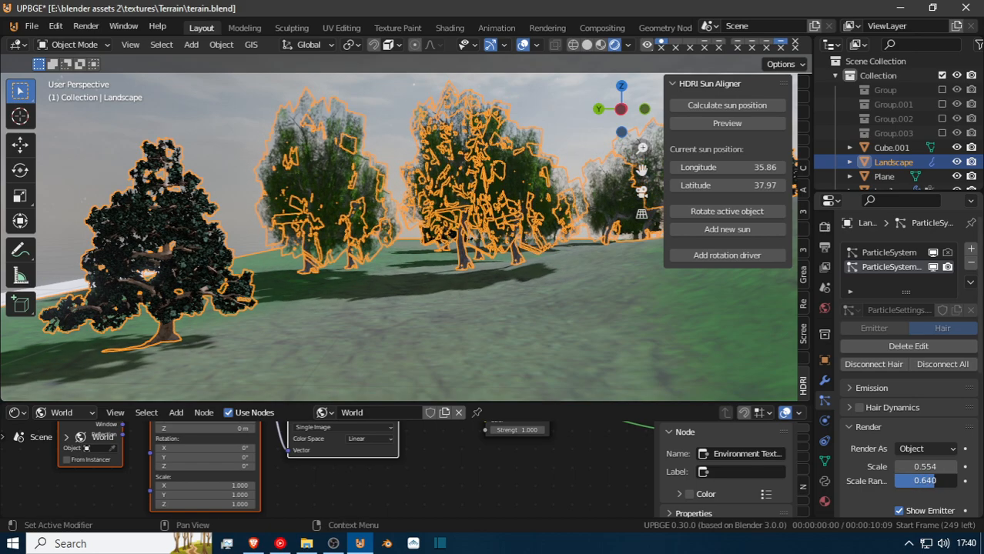
{"action": "key", "text": "shift+grave"}
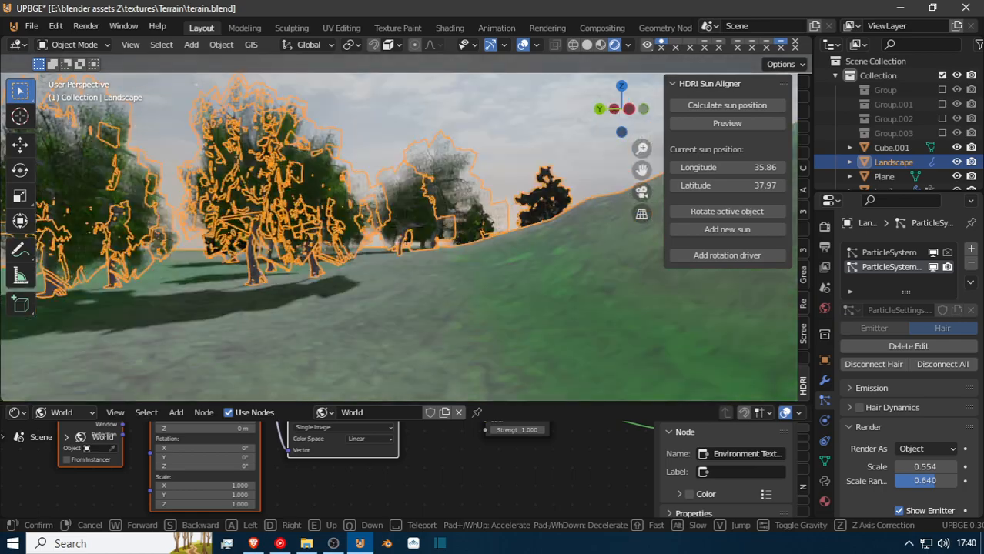
{"action": "key", "text": "w"}
{"action": "left_click", "coordinate": [407, 228]}
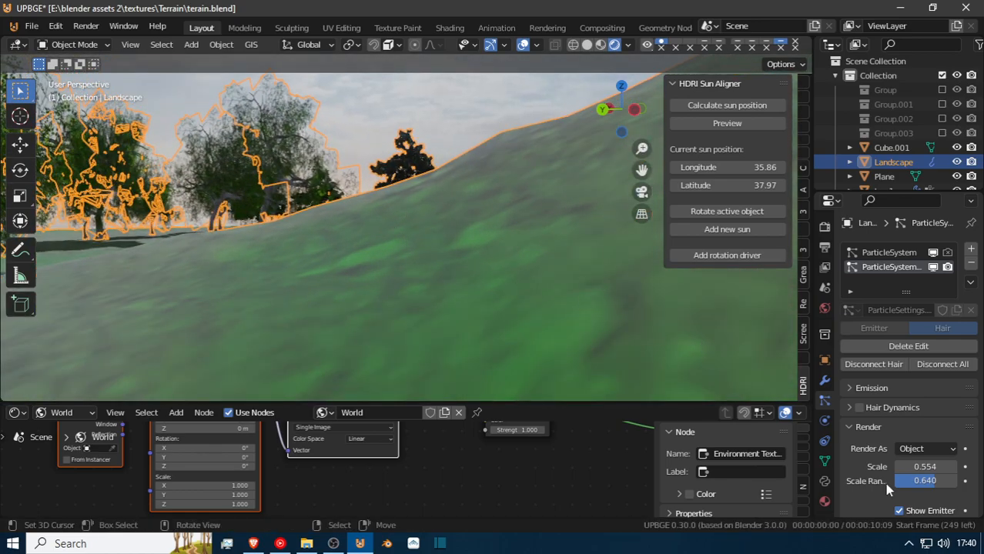
Set the scale randomness of the Landscape's second particle system to 0.5 and check the trees along the hillside.
{"action": "left_click", "coordinate": [927, 481]}
{"action": "type", "text": ".5"}
{"action": "key", "text": "Return"}
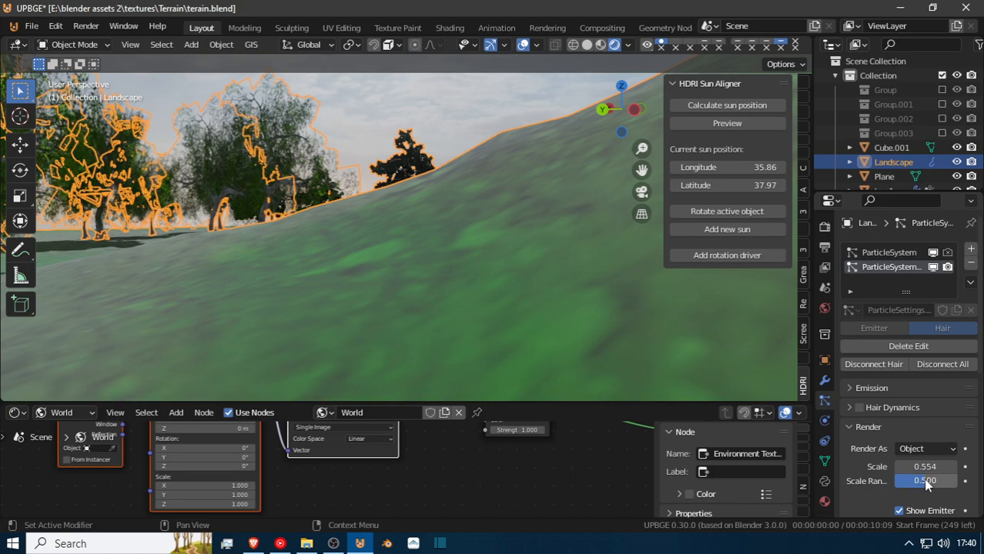
{"action": "key", "text": "shift+grave"}
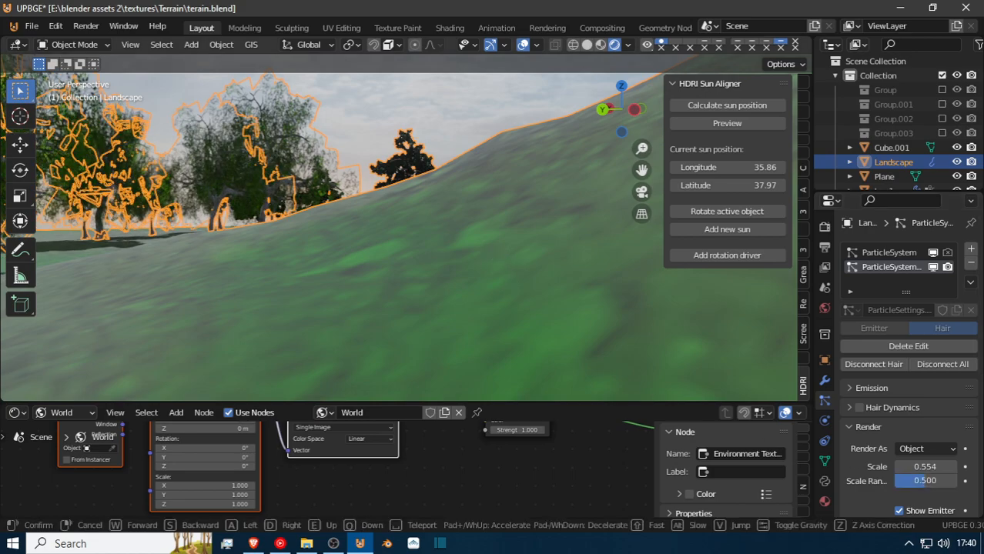
{"action": "left_click", "coordinate": [406, 228]}
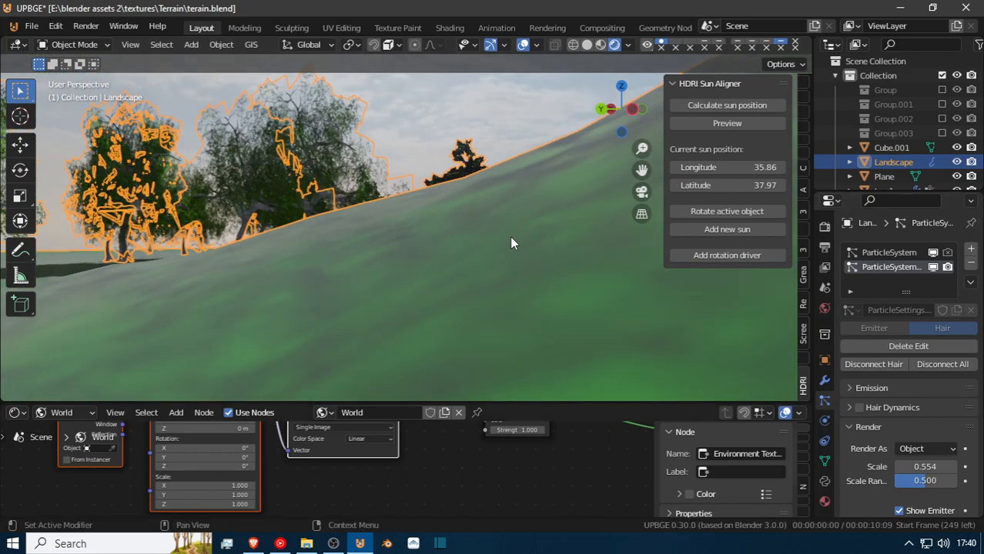
Put the Landscape into Particle Edit mode with the Comb brush active, facing the tilted trees on the steep hillside.
{"action": "key", "text": "shift+grave"}
{"action": "key", "text": "w"}
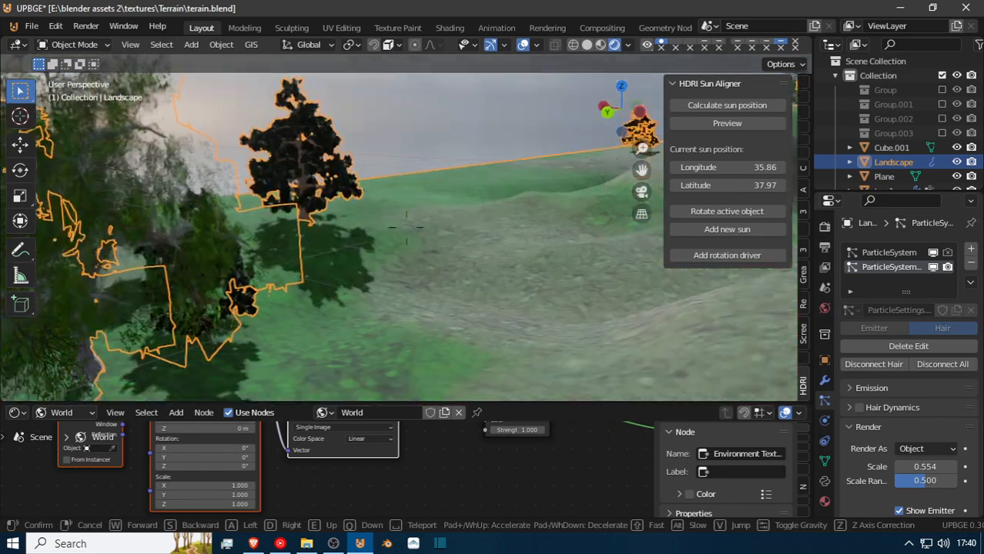
{"action": "key", "text": "w"}
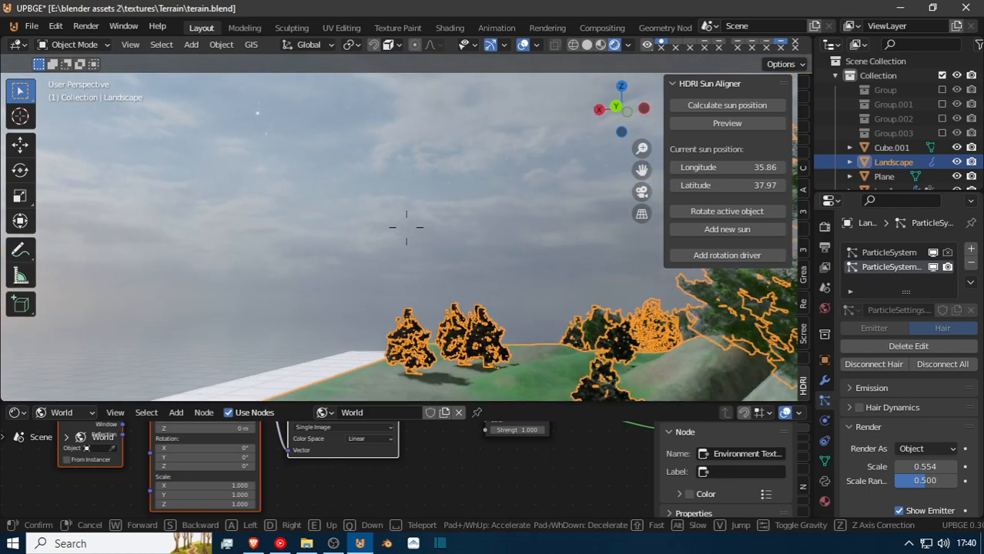
{"action": "key", "text": "s"}
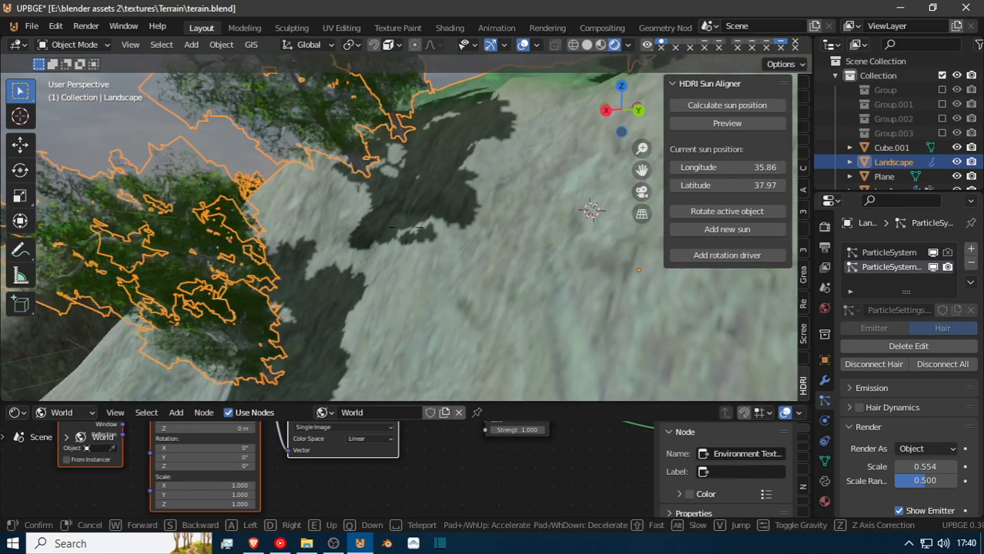
{"action": "key", "text": "d"}
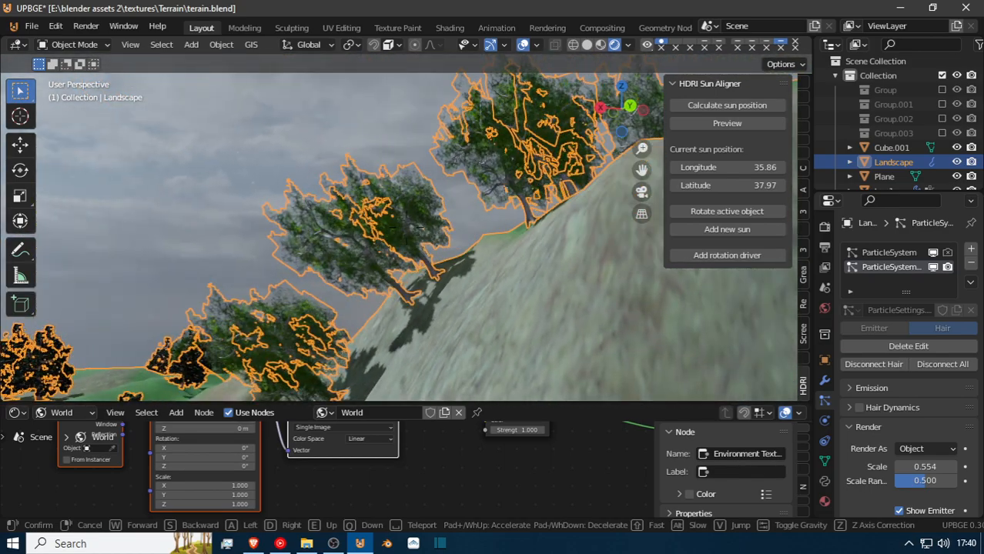
{"action": "left_click", "coordinate": [270, 405]}
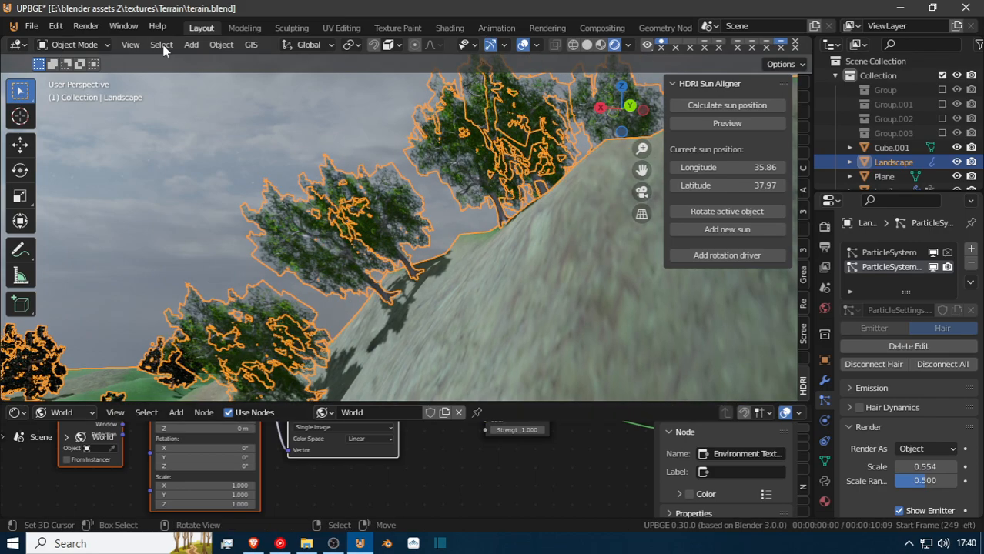
{"action": "left_click", "coordinate": [89, 45]}
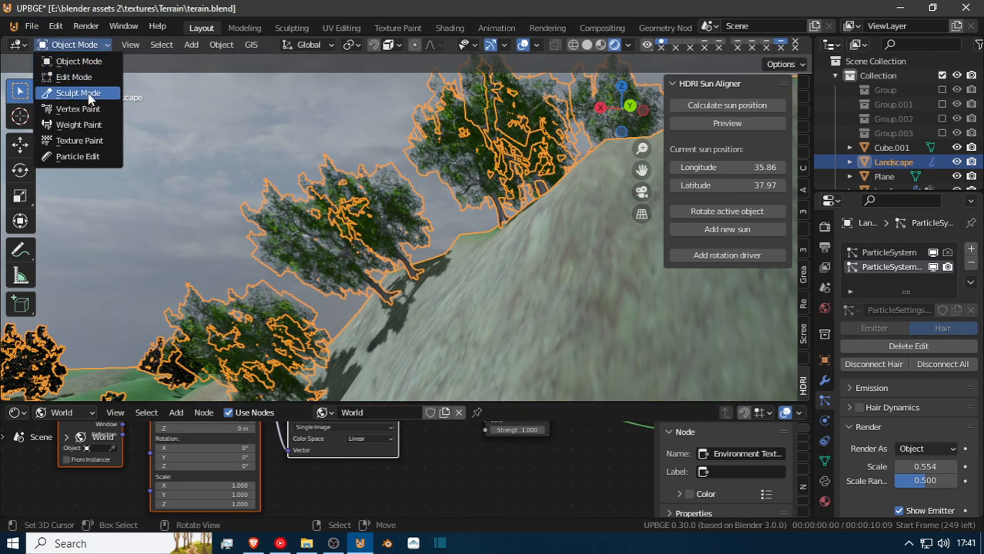
{"action": "left_click", "coordinate": [91, 156]}
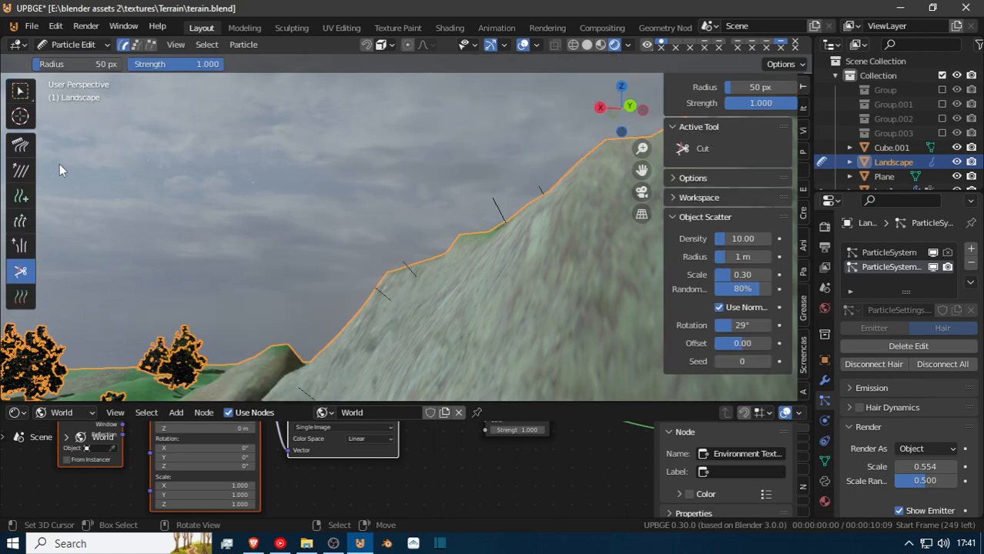
{"action": "left_click", "coordinate": [21, 145]}
Comb the second particle system's hairs upward along the steep hillside so the tilted trees stand upright.
{"action": "left_click_drag", "start_coordinate": [406, 247], "coordinate": [441, 68]}
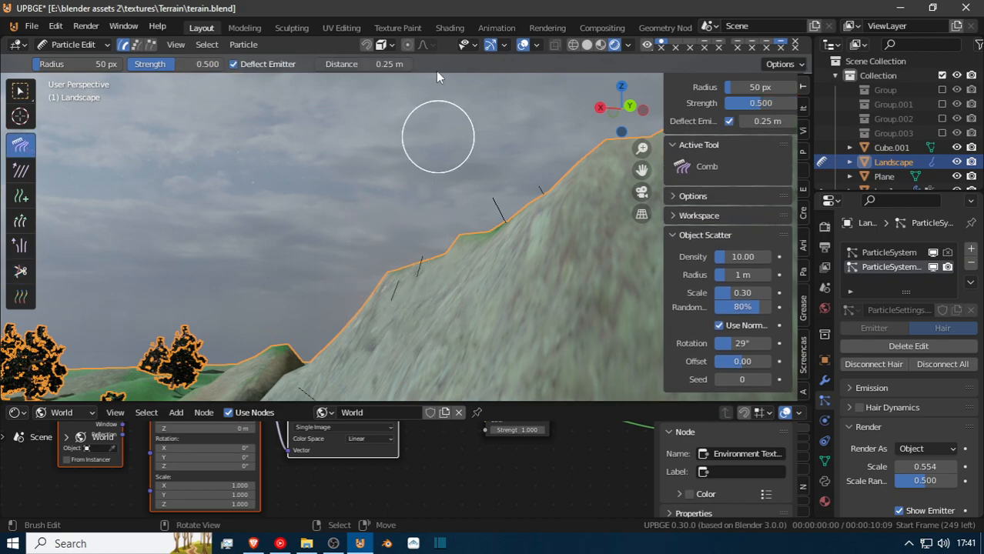
{"action": "left_click_drag", "start_coordinate": [464, 338], "coordinate": [558, 67]}
{"action": "left_click_drag", "start_coordinate": [499, 229], "coordinate": [517, 50]}
Comb the tilted hairs on the terrain's other hill slopes upright, and return the Landscape to Object Mode.
{"action": "scroll", "coordinate": [370, 343], "scroll_direction": "down", "scroll_amount": 4}
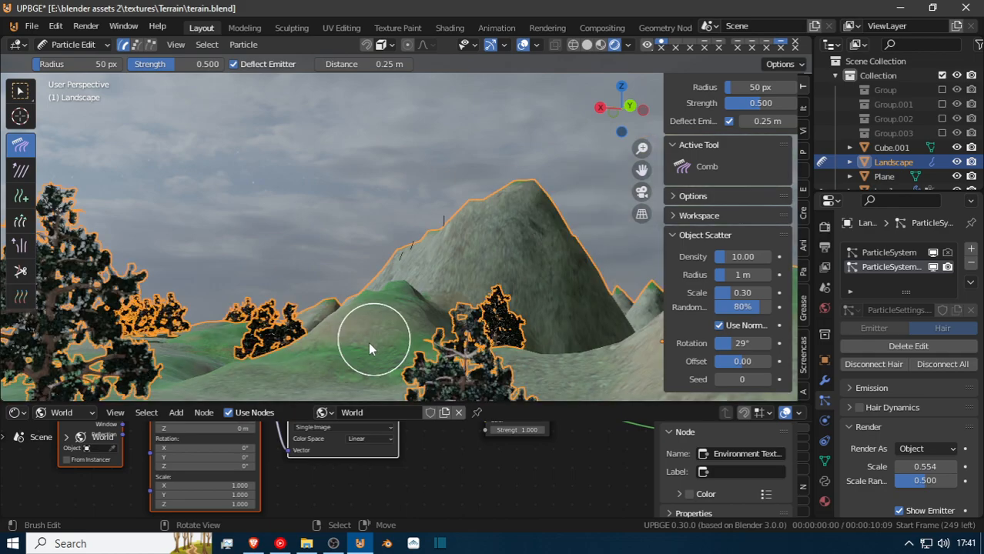
{"action": "middle_click_drag", "start_coordinate": [377, 240], "coordinate": [507, 364]}
{"action": "left_click_drag", "start_coordinate": [543, 337], "coordinate": [562, 271]}
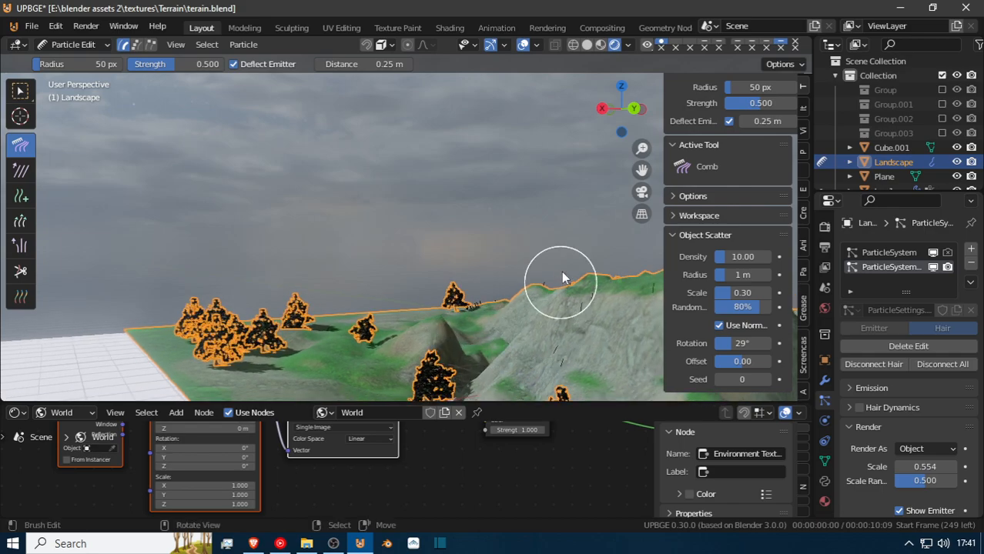
{"action": "middle_click_drag", "start_coordinate": [545, 338], "coordinate": [523, 338]}
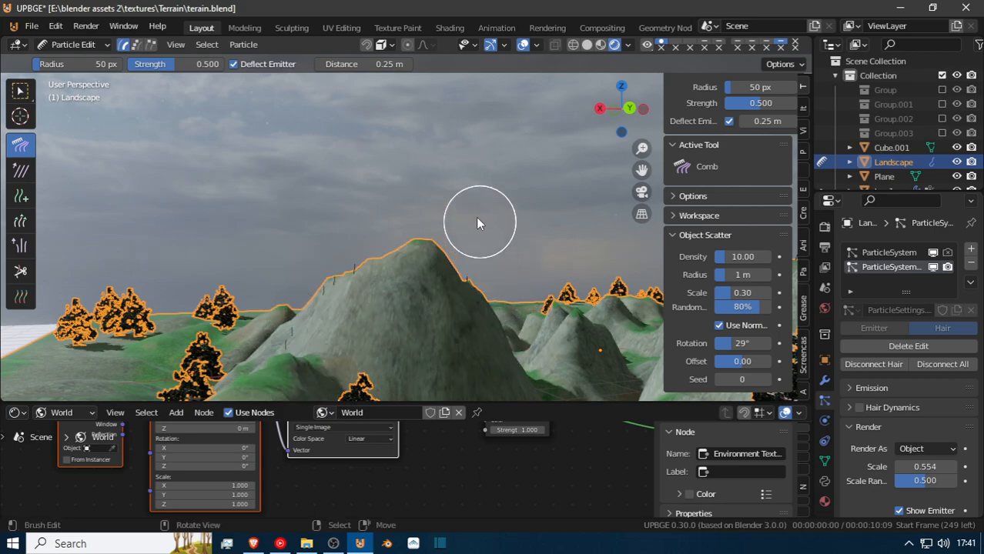
{"action": "mouse_move", "coordinate": [467, 286]}
{"action": "middle_mouse_down"}
{"action": "mouse_move", "coordinate": [426, 293]}
{"action": "mouse_move", "coordinate": [405, 311]}
{"action": "middle_mouse_up"}
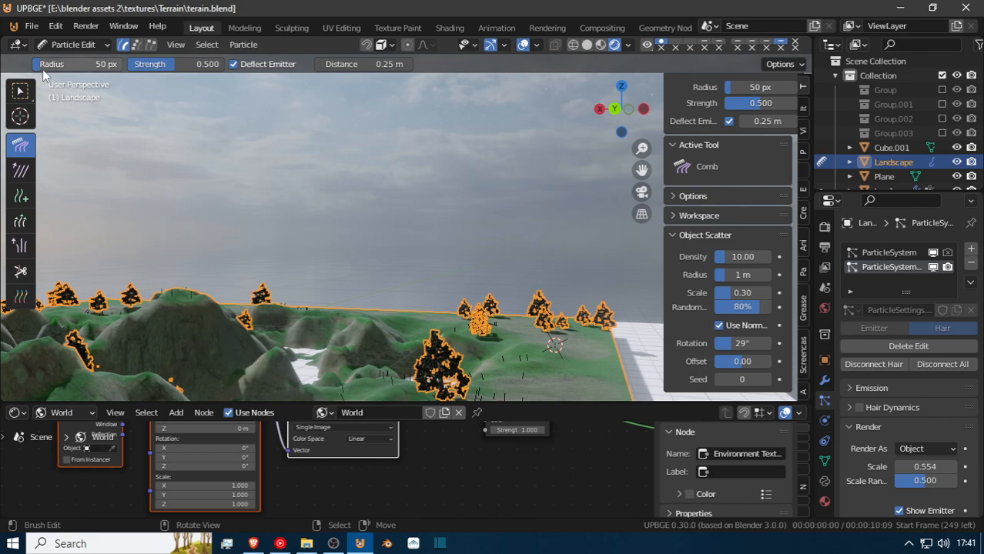
{"action": "left_click", "coordinate": [73, 44]}
{"action": "left_click", "coordinate": [77, 60]}
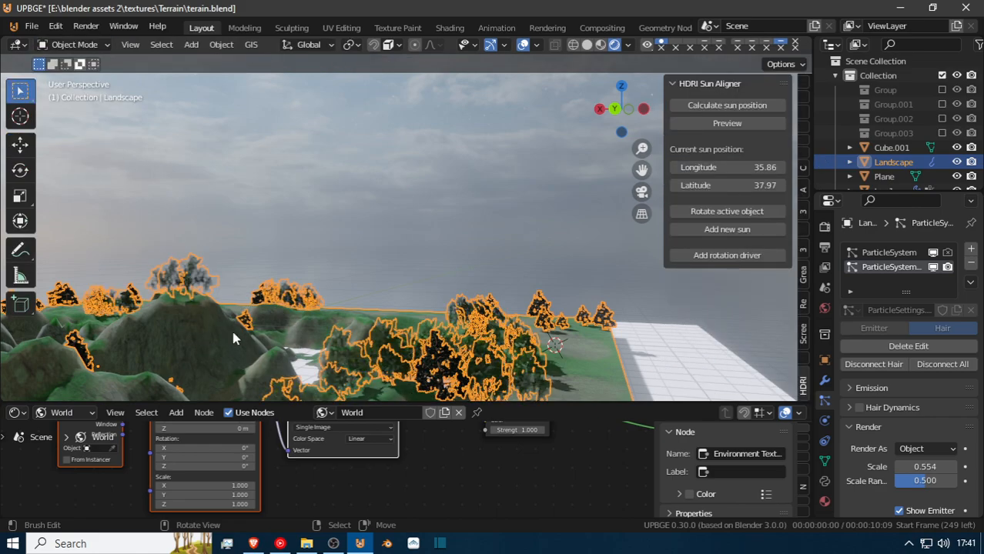
Fly over the hills to check the combed trees, and deselect everything to remove the selection outlines.
{"action": "key", "text": "shift+grave"}
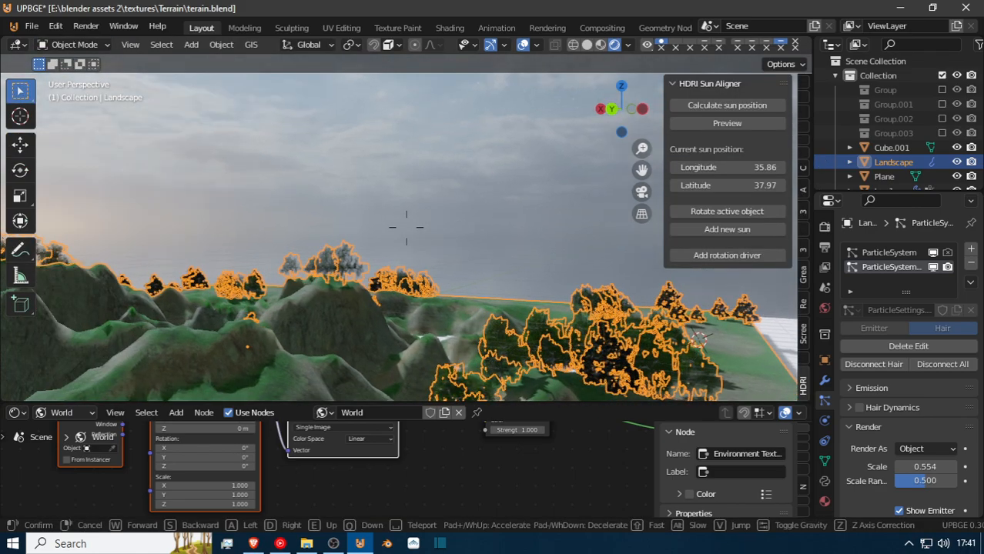
{"action": "key", "text": "w"}
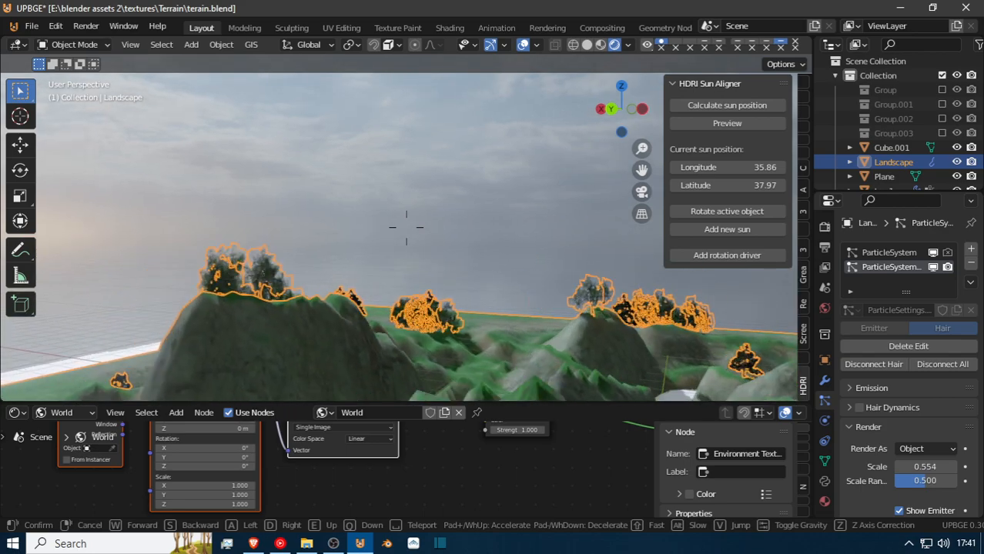
{"action": "key", "text": "a"}
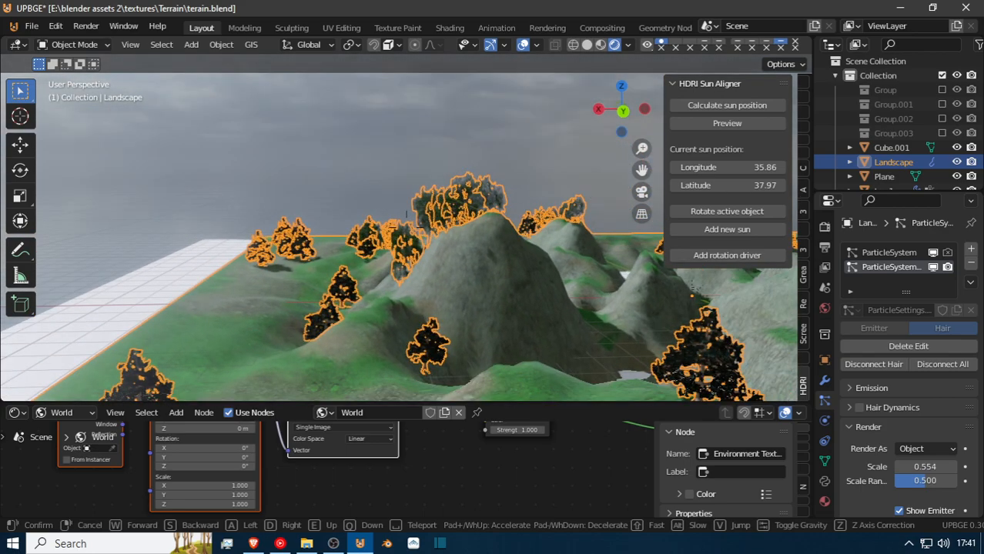
{"action": "key", "text": "a"}
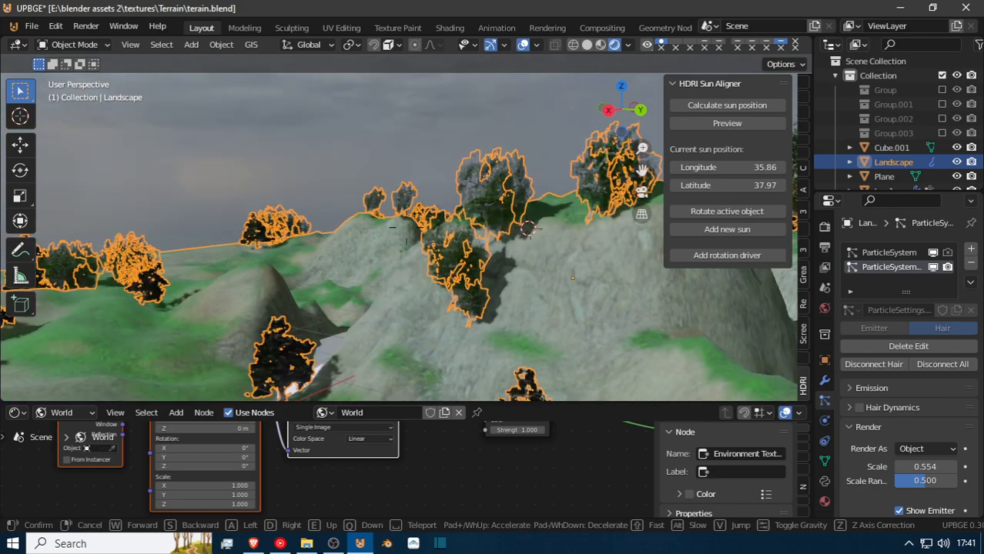
{"action": "left_click", "coordinate": [406, 228]}
{"action": "key", "text": "alt+a"}
Walk across the terrain and examine how the scattered trees stand on the slopes and flat ground.
{"action": "key", "text": "shift+grave"}
{"action": "key", "text": "a"}
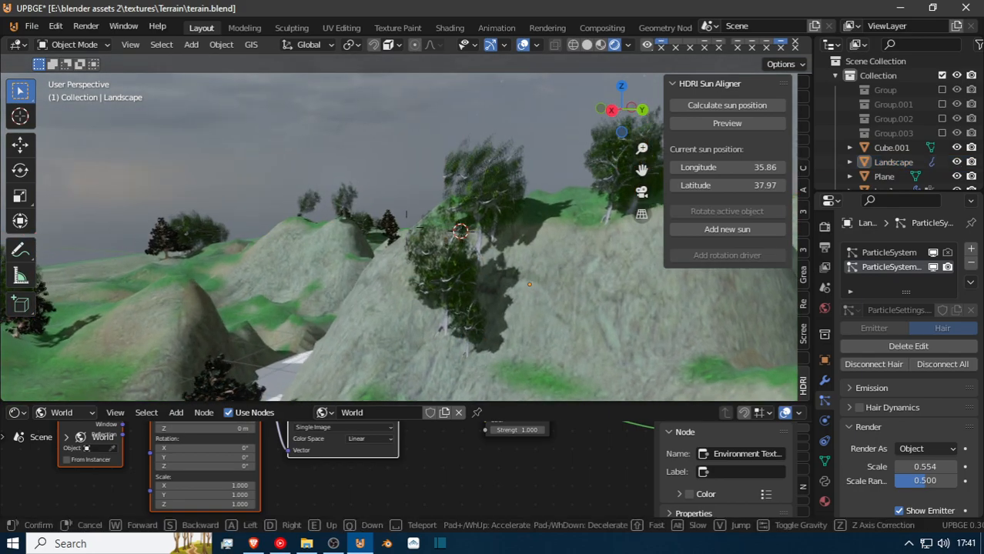
{"action": "key", "text": "w"}
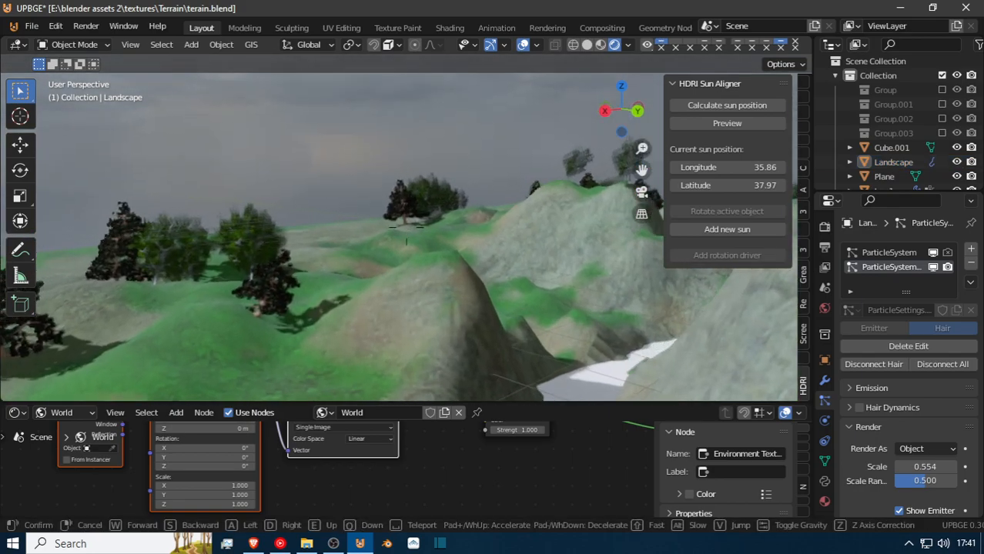
{"action": "key", "text": "w"}
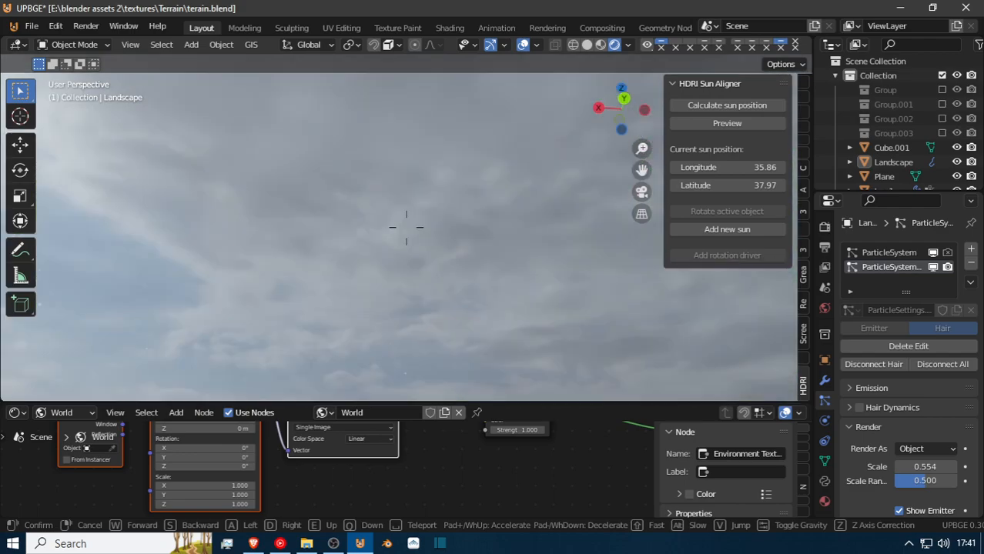
{"action": "key", "text": "w"}
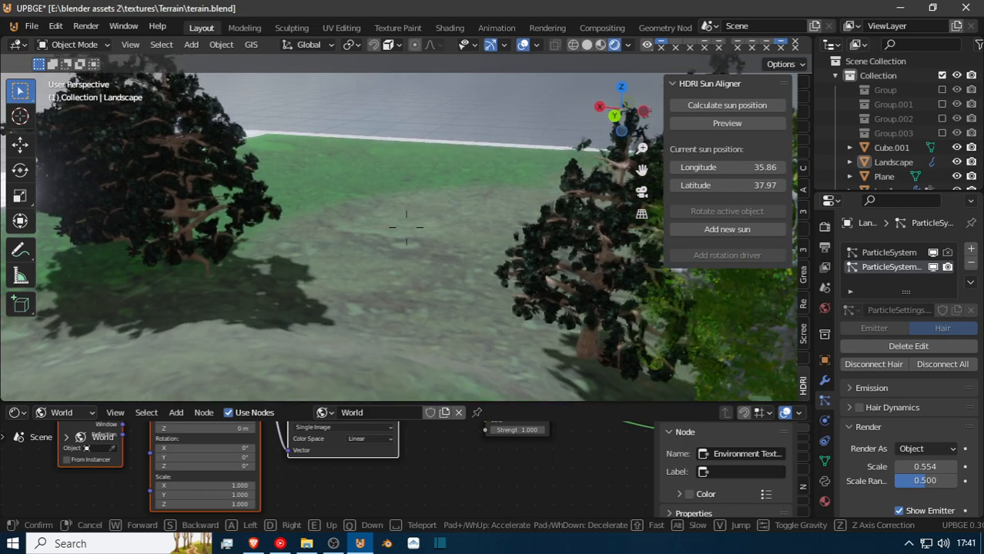
{"action": "key", "text": "w"}
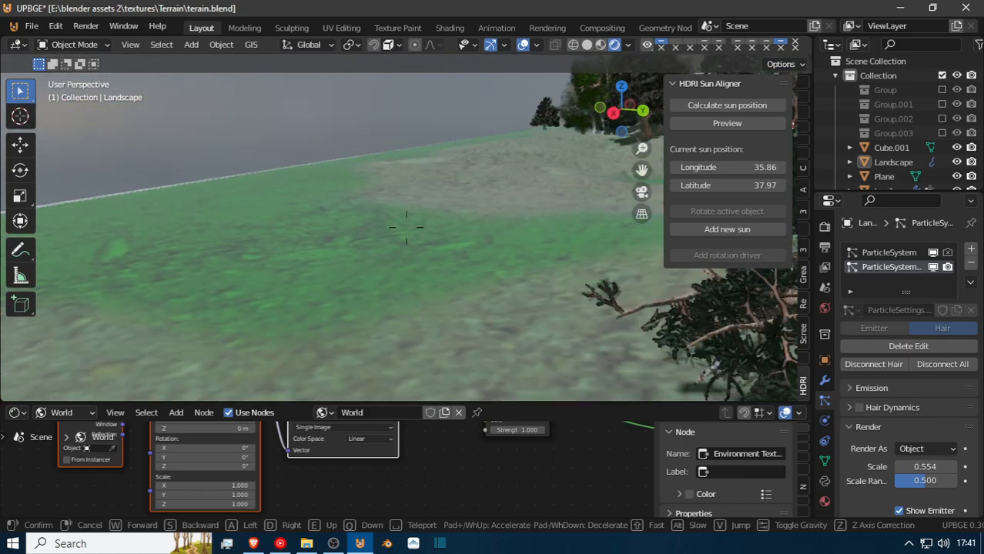
{"action": "key", "text": "w"}
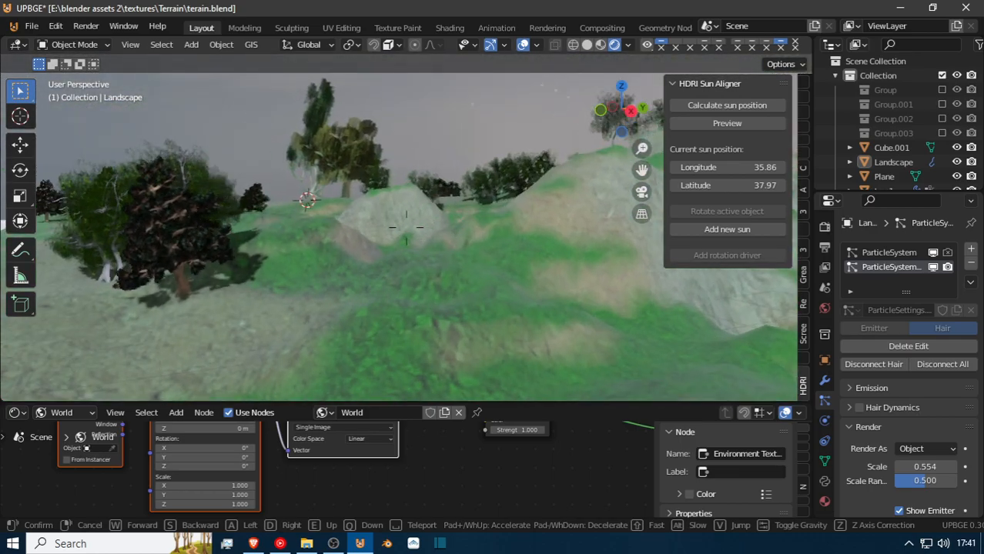
{"action": "key", "text": "w"}
{"action": "key", "text": "w"}
{"action": "left_click", "coordinate": [408, 234]}
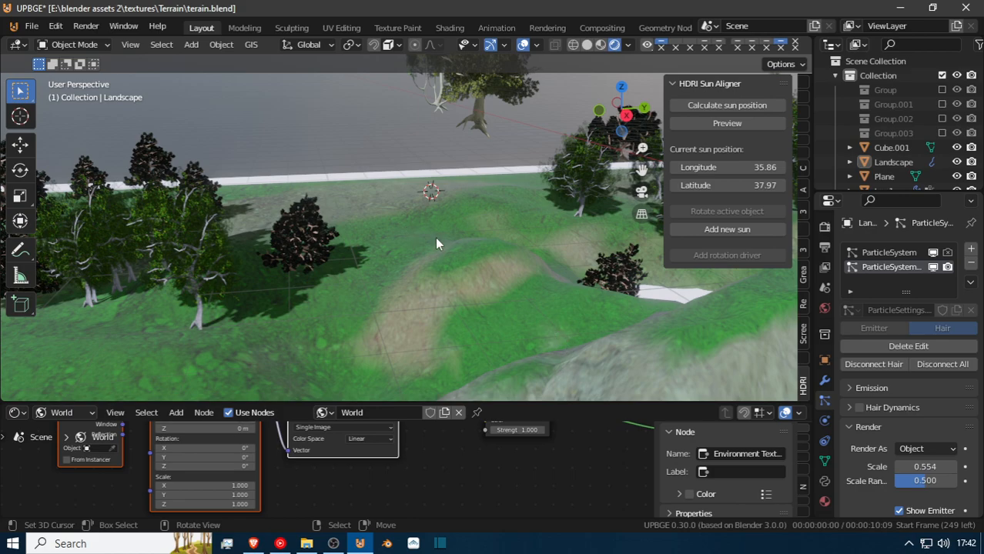
Rotate tree1, the broad source tree floating beside the terrain, 90° about the Y axis.
{"action": "key", "text": "shift+grave"}
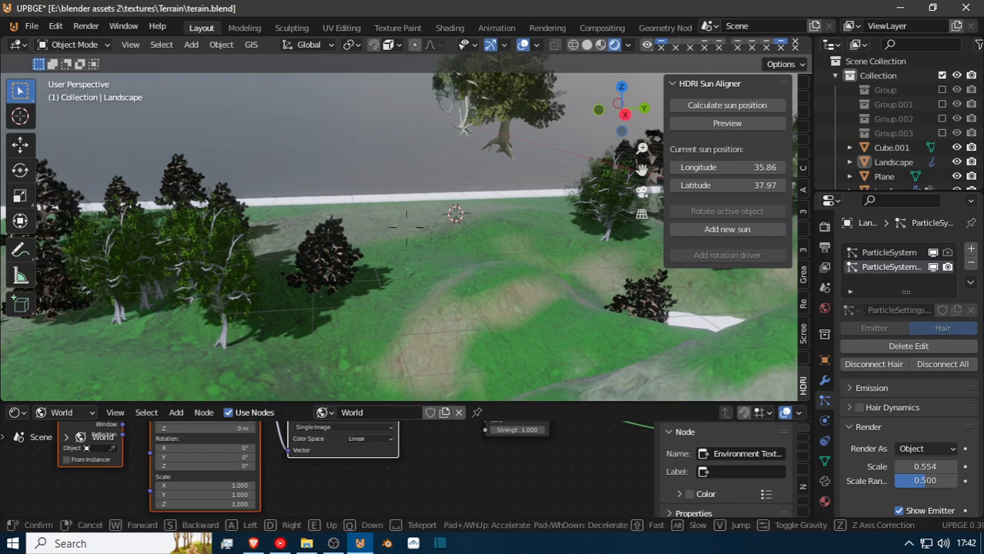
{"action": "key", "text": "w"}
{"action": "key", "text": "w"}
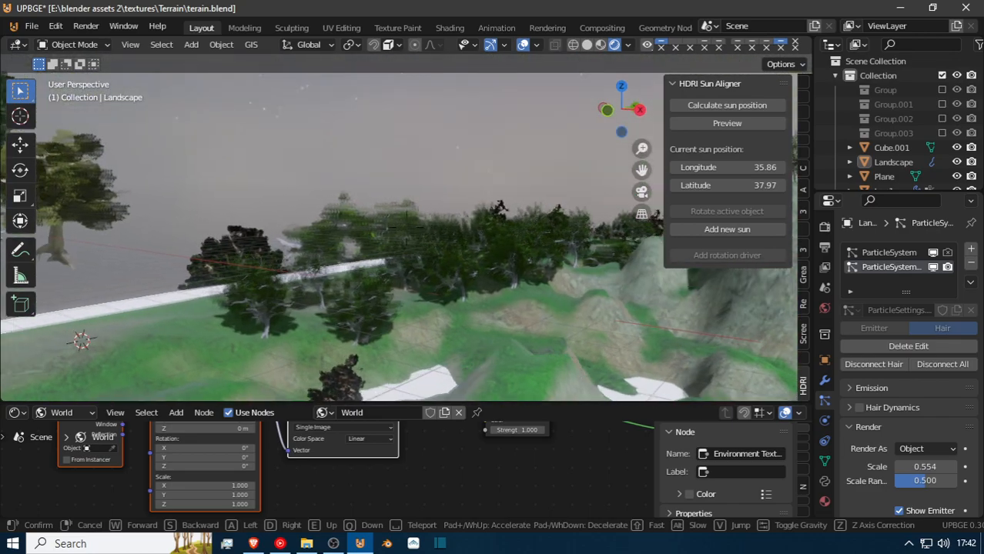
{"action": "key", "text": "a"}
{"action": "left_click", "coordinate": [406, 228]}
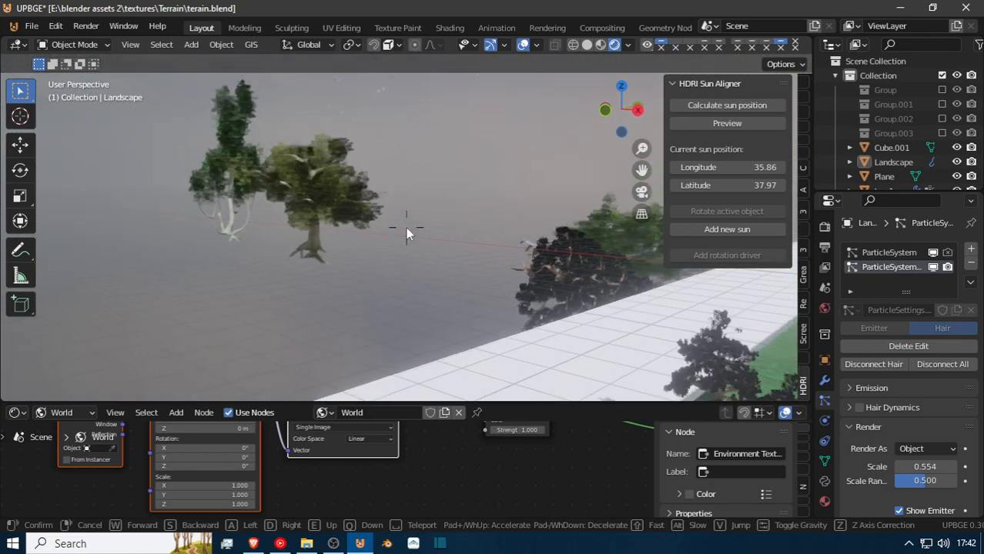
{"action": "left_click", "coordinate": [343, 210]}
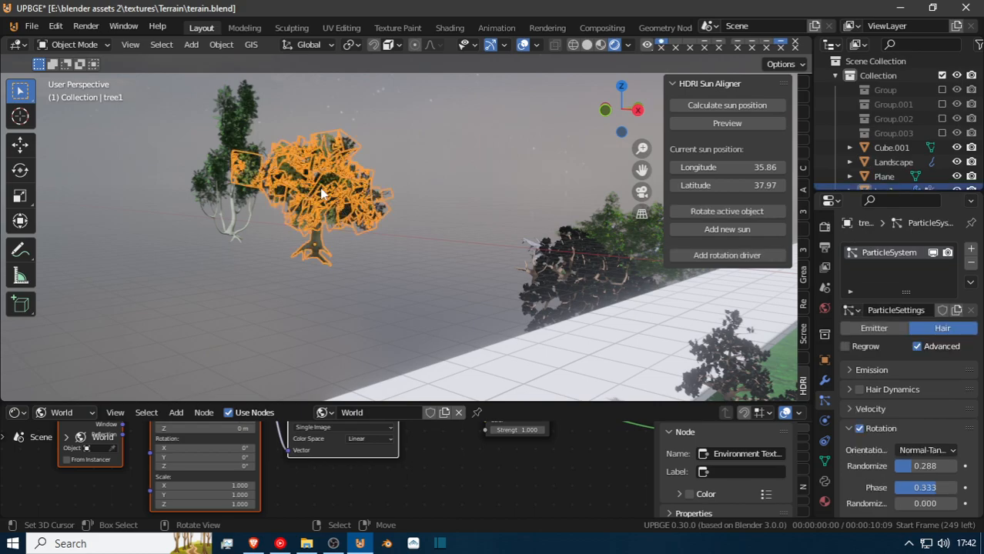
{"action": "key", "text": "shift+grave"}
{"action": "left_click", "coordinate": [405, 228]}
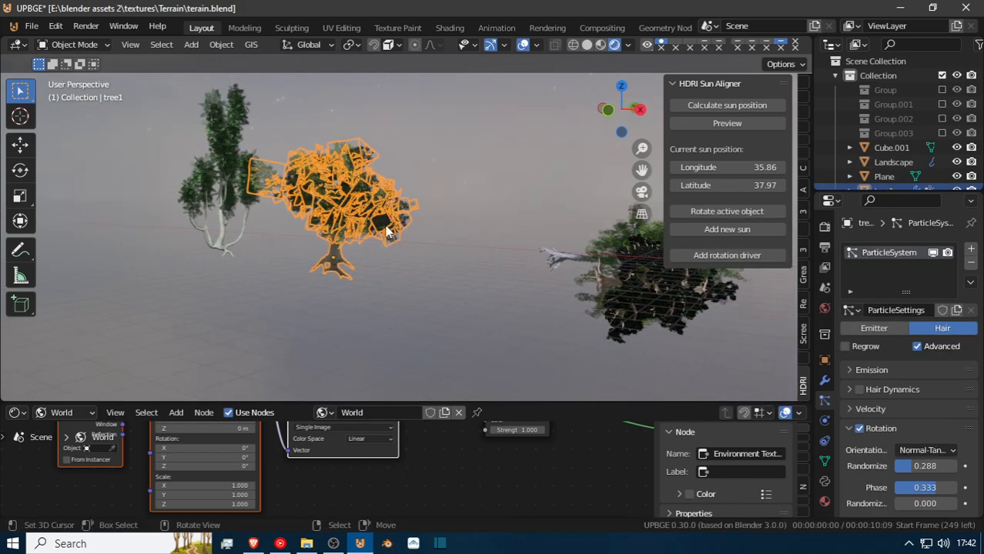
{"action": "type", "text": "ry90"}
{"action": "key", "text": "Return"}
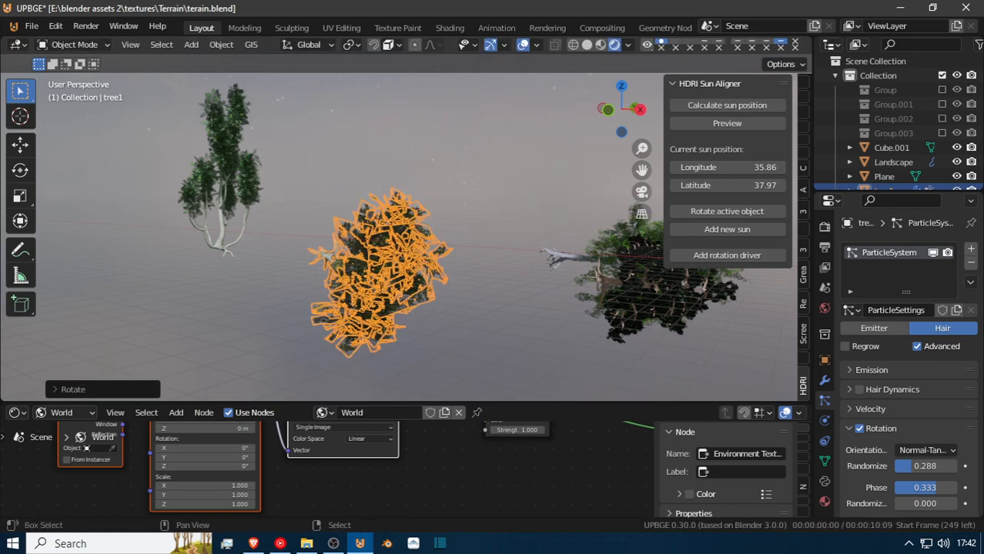
Add a third particle system to the Landscape and set its type to Hair.
{"action": "key", "text": "shift+grave"}
{"action": "left_click", "coordinate": [414, 323]}
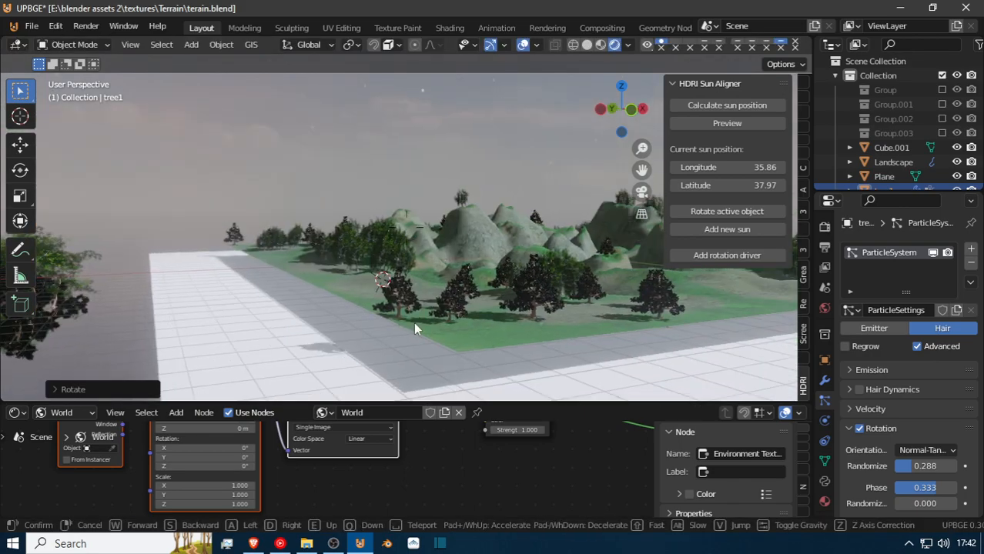
{"action": "left_click", "coordinate": [459, 341]}
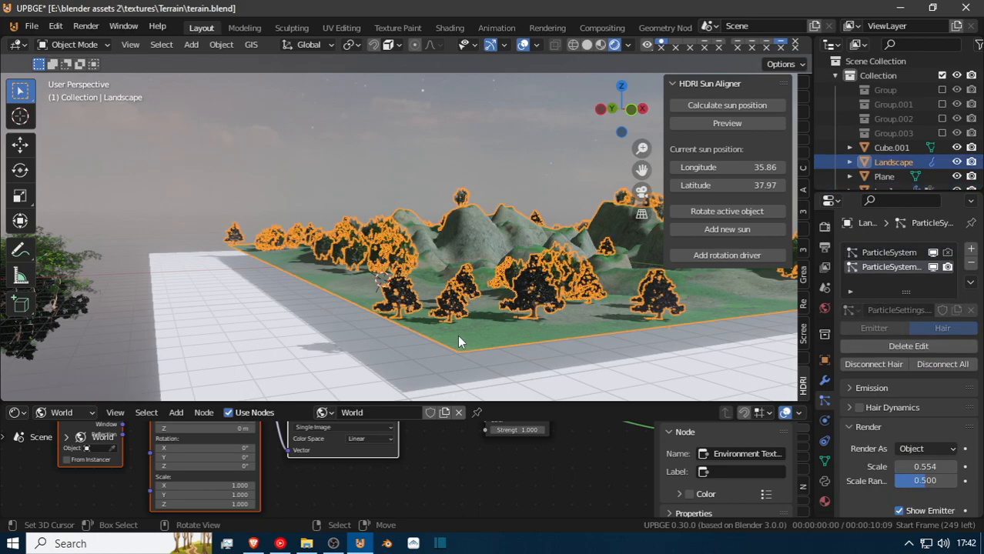
{"action": "left_click", "coordinate": [971, 251]}
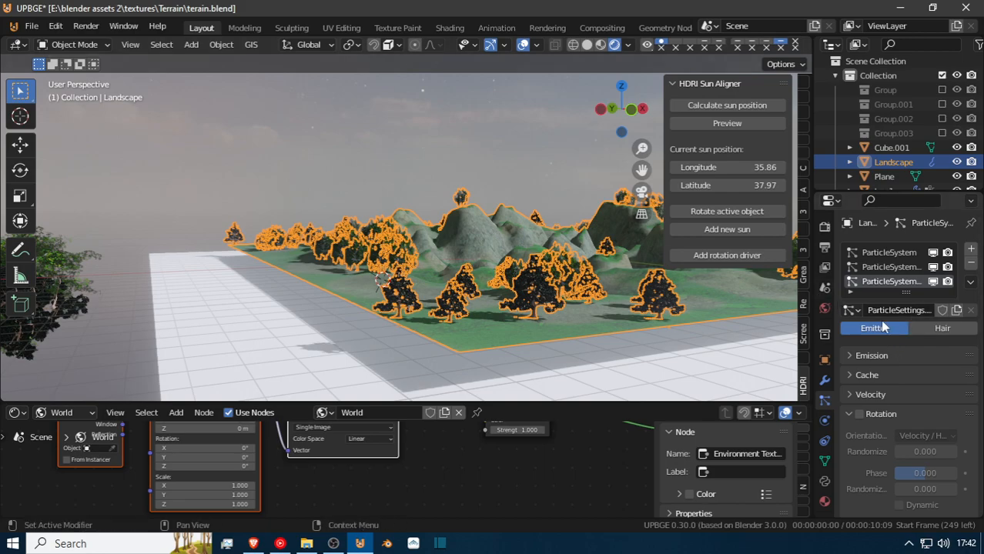
{"action": "left_click", "coordinate": [942, 328]}
Set the Landscape's third particle system to render its hairs as Object.
{"action": "middle_click_drag", "start_coordinate": [628, 253], "coordinate": [608, 264]}
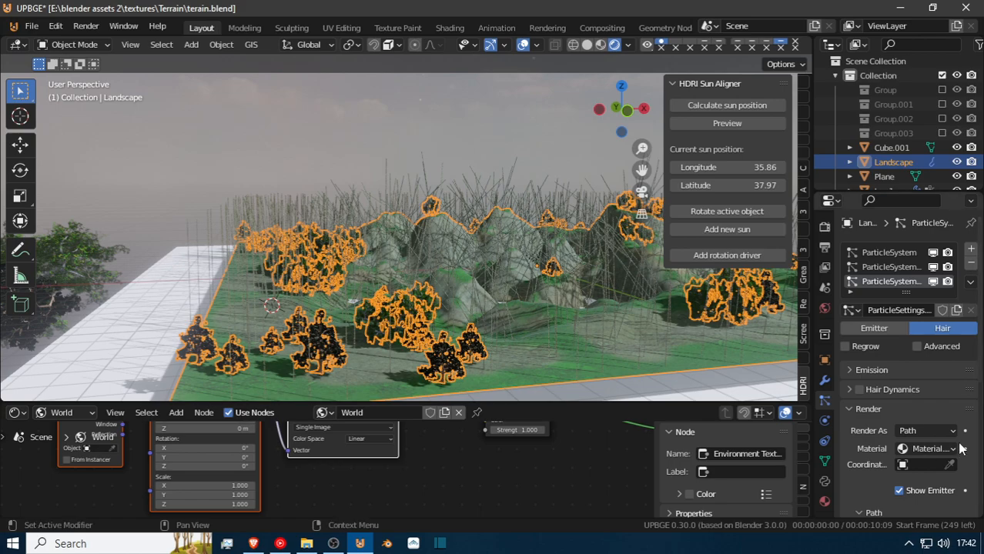
{"action": "left_click", "coordinate": [934, 433]}
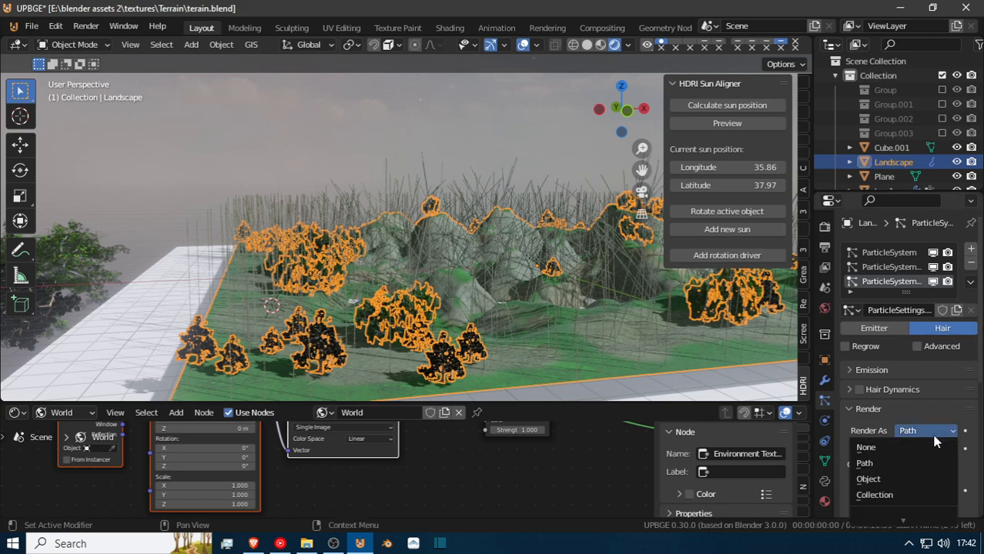
{"action": "left_click", "coordinate": [918, 476]}
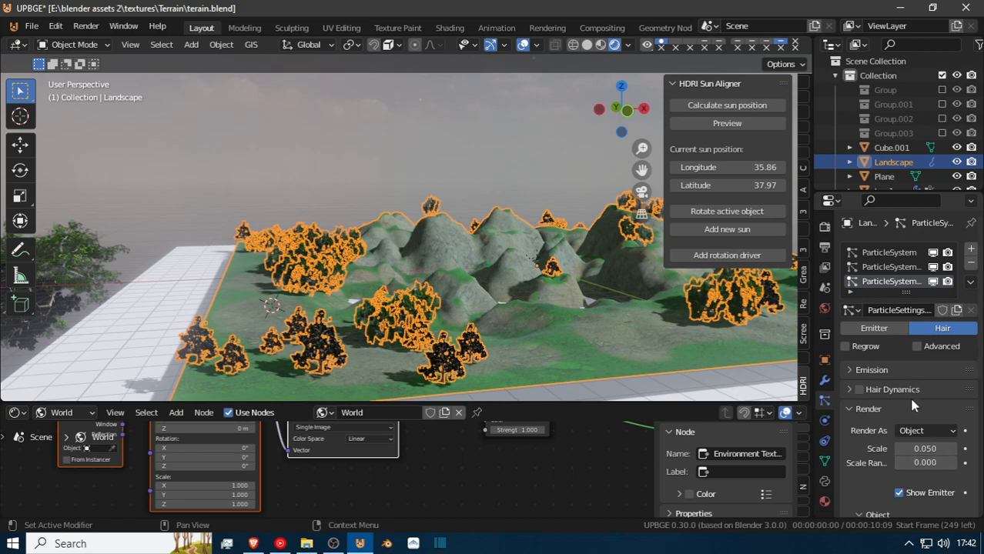
Set the third particle system's emission to 20 hairs with seed 2 and 2 segments.
{"action": "scroll", "coordinate": [924, 465], "scroll_direction": "down", "scroll_amount": 4}
{"action": "scroll", "coordinate": [925, 465], "scroll_direction": "up", "scroll_amount": 4}
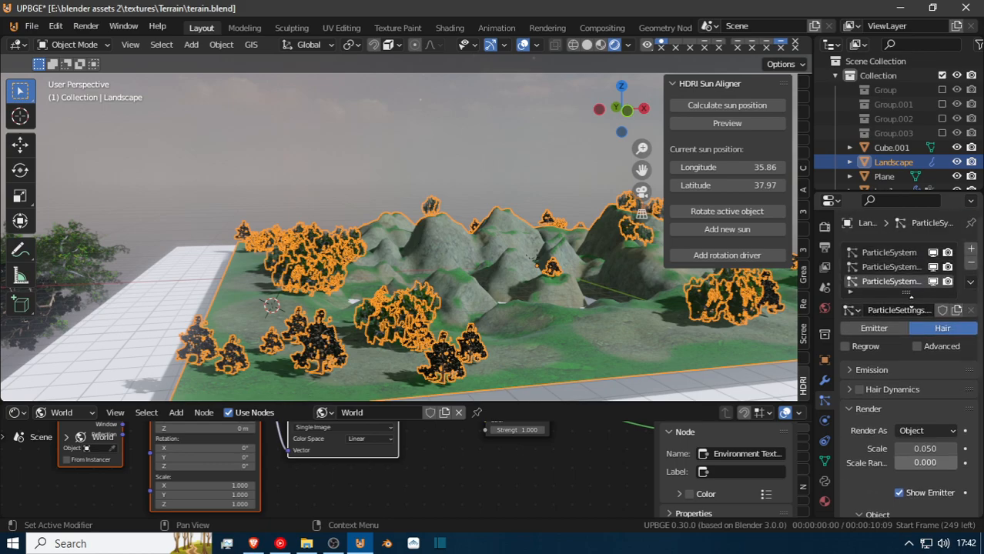
{"action": "left_click", "coordinate": [867, 371]}
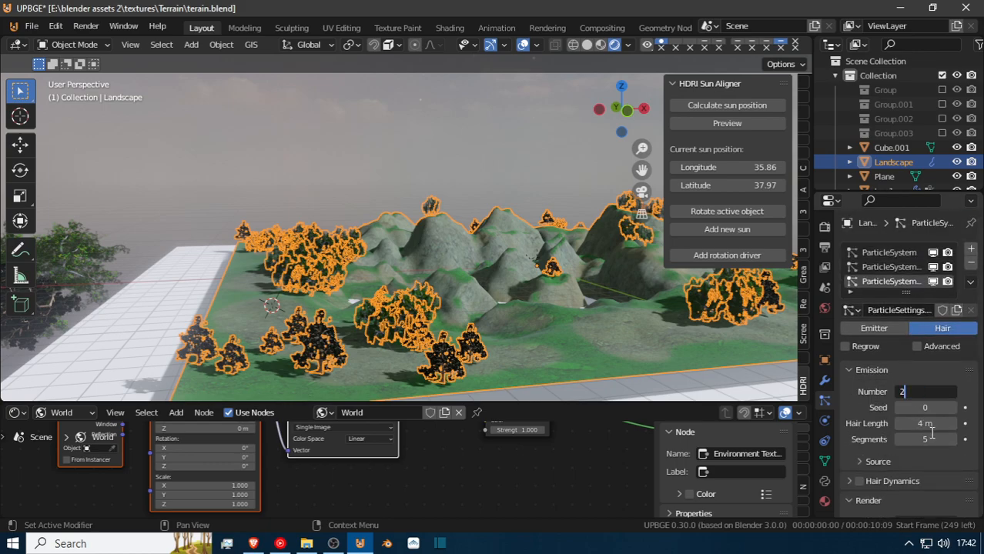
{"action": "key", "text": "Return"}
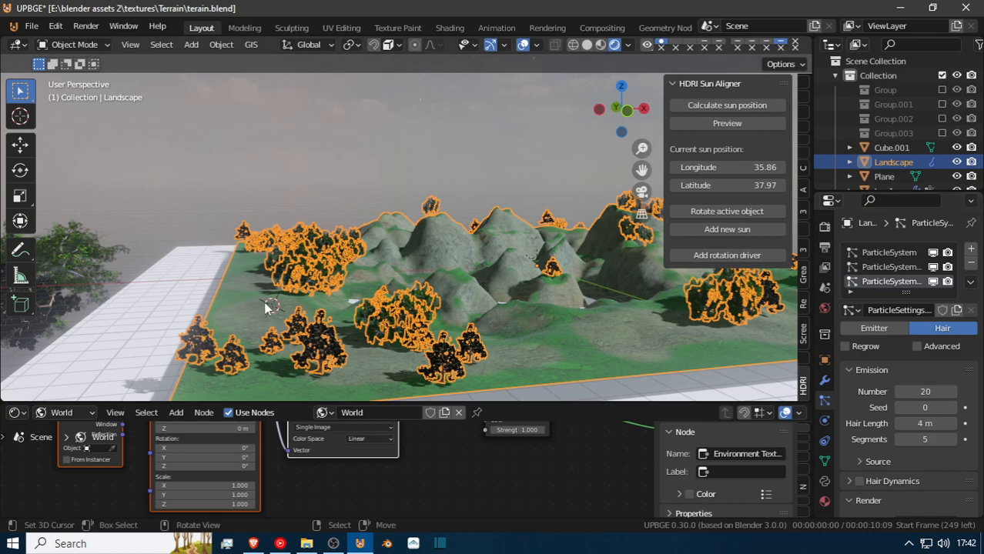
{"action": "left_click", "coordinate": [954, 408]}
{"action": "left_click", "coordinate": [954, 409]}
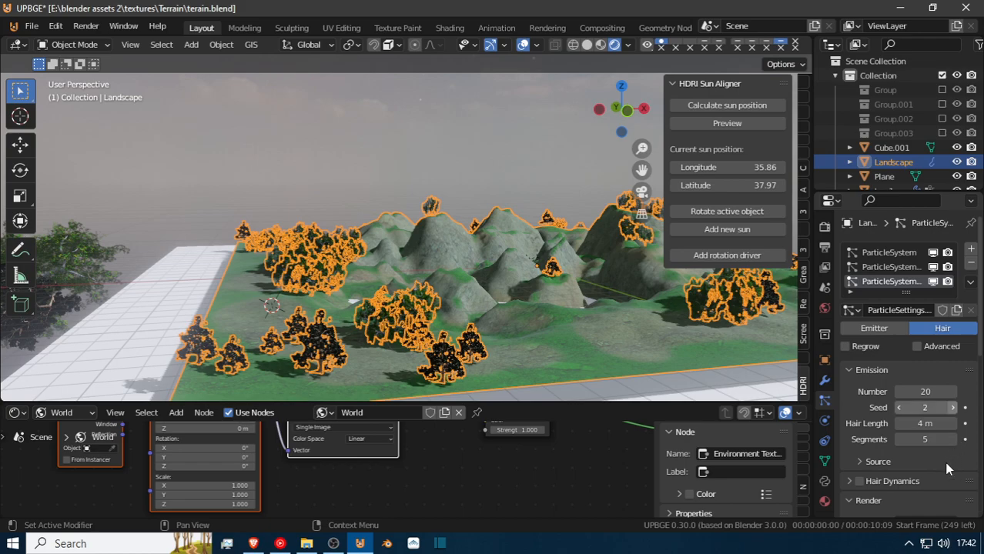
{"action": "left_click", "coordinate": [900, 439]}
{"action": "left_click", "coordinate": [899, 439]}
{"action": "left_click", "coordinate": [899, 439]}
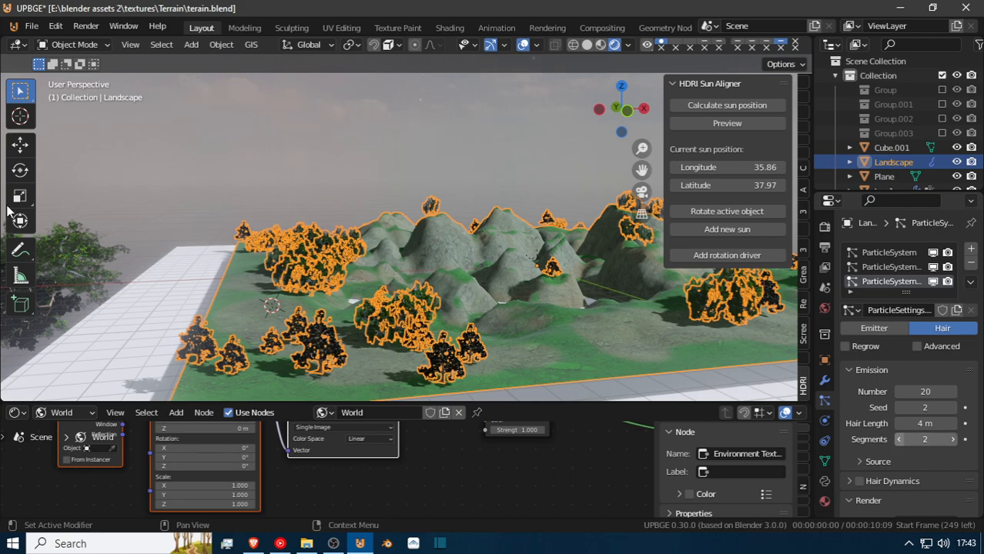
Assign the broad source tree, tree1, beside the terrain as the third particle system's instance object.
{"action": "scroll", "coordinate": [894, 405], "scroll_direction": "down", "scroll_amount": 3}
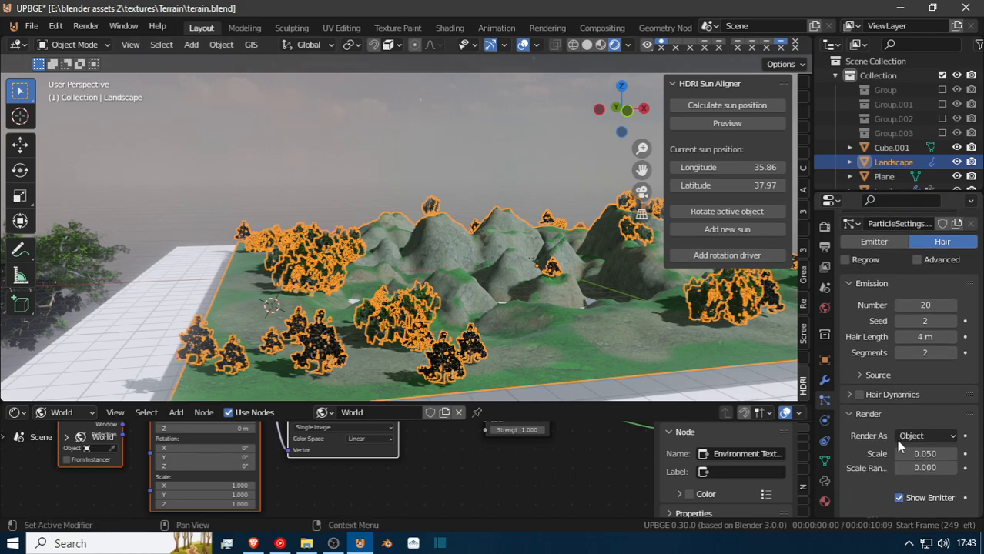
{"action": "scroll", "coordinate": [891, 435], "scroll_direction": "down", "scroll_amount": 1}
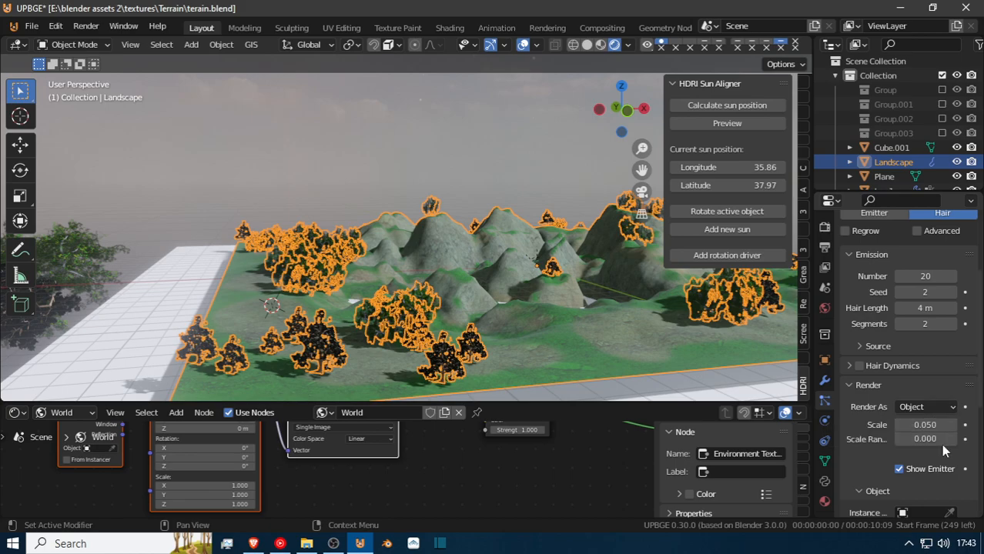
{"action": "scroll", "coordinate": [936, 438], "scroll_direction": "down", "scroll_amount": 1}
{"action": "key", "text": "shift+grave"}
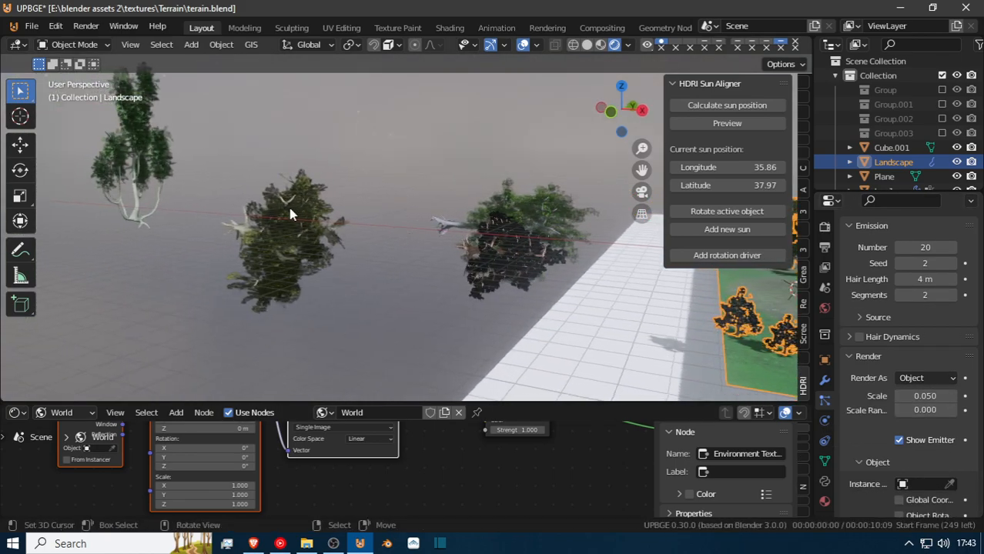
{"action": "left_click", "coordinate": [950, 485]}
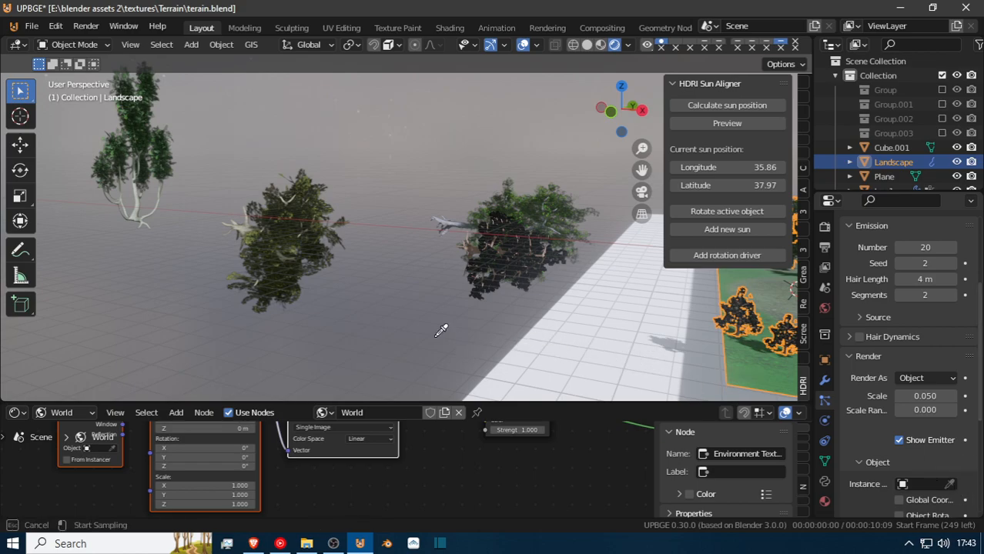
{"action": "left_click", "coordinate": [263, 217]}
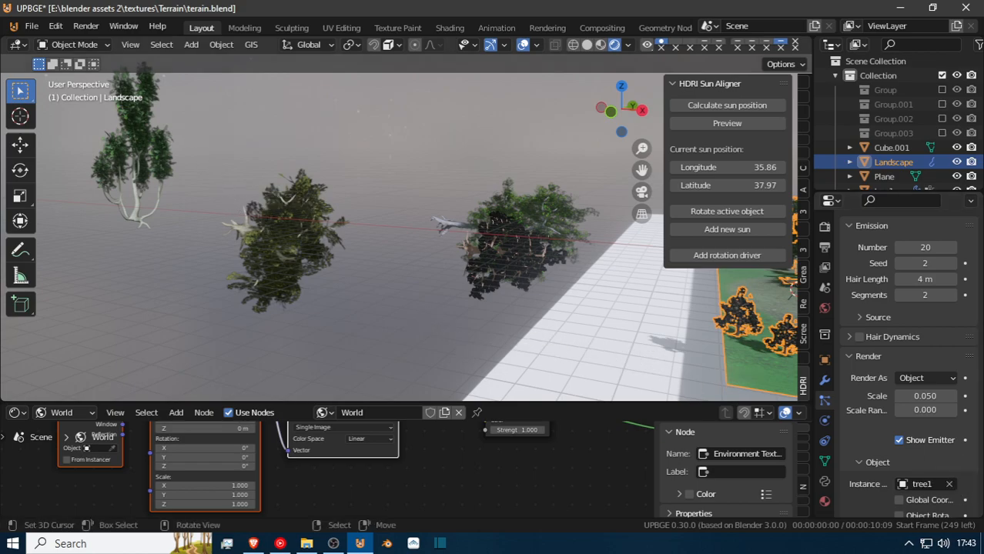
Hide the first two particle systems in the viewport so only the tree1 scatter is displayed on the terrain.
{"action": "key", "text": "shift+grave"}
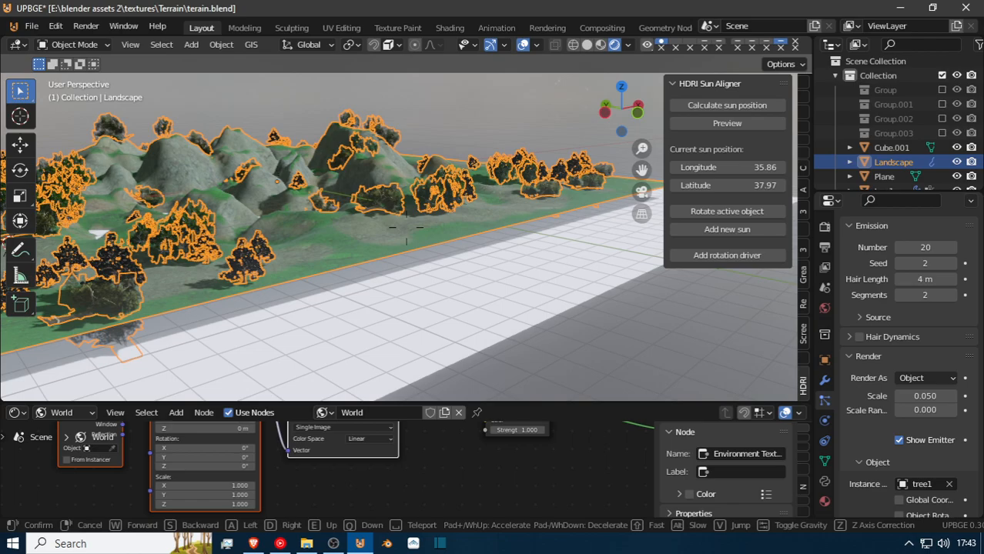
{"action": "key", "text": "w"}
{"action": "key", "text": "e"}
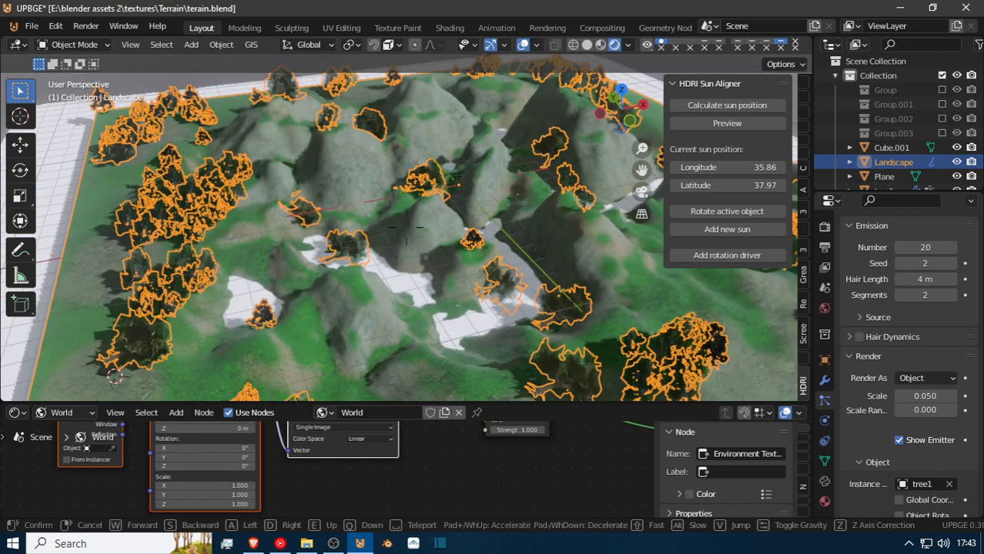
{"action": "left_click", "coordinate": [407, 228]}
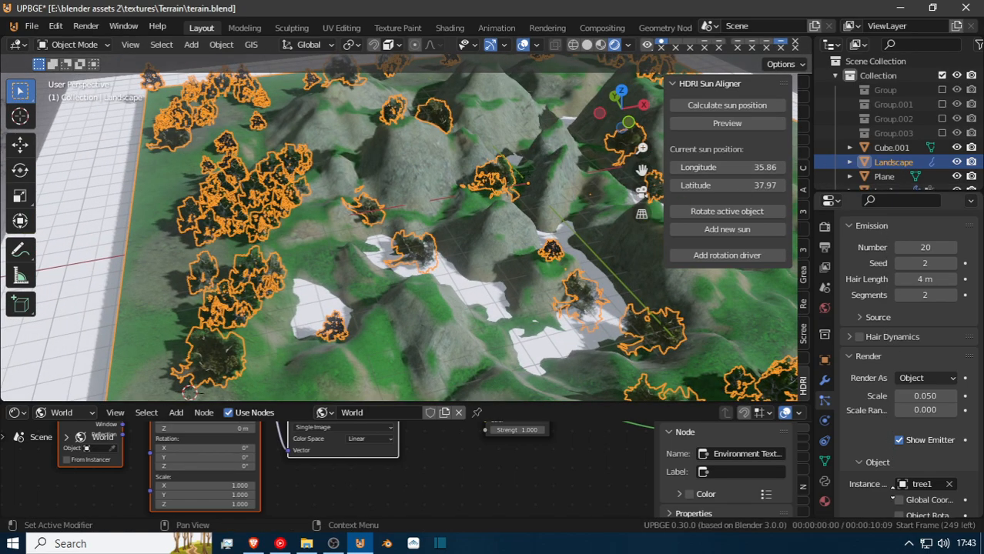
{"action": "scroll", "coordinate": [886, 432], "scroll_direction": "up", "scroll_amount": 3}
{"action": "scroll", "coordinate": [903, 324], "scroll_direction": "up", "scroll_amount": 3}
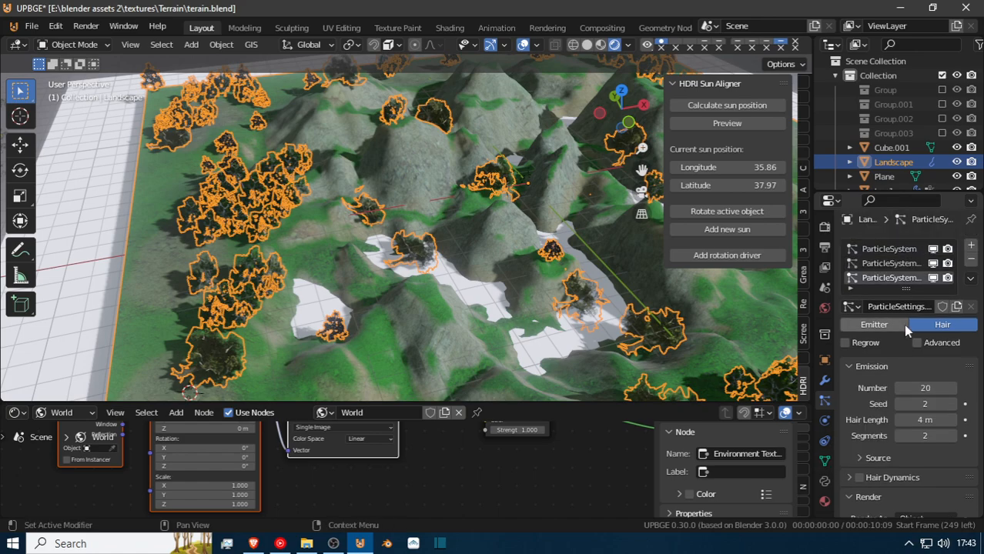
{"action": "left_click", "coordinate": [934, 267]}
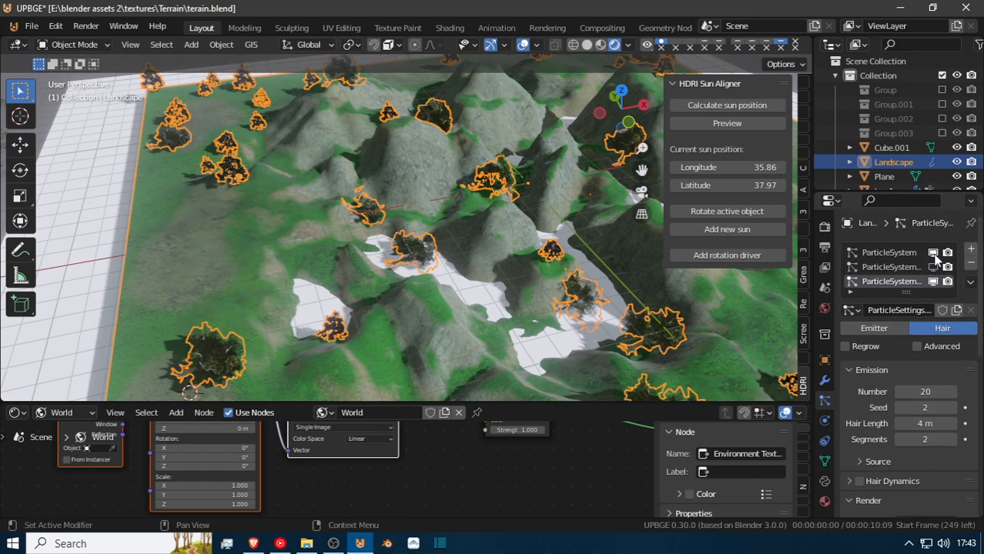
{"action": "left_click", "coordinate": [934, 252]}
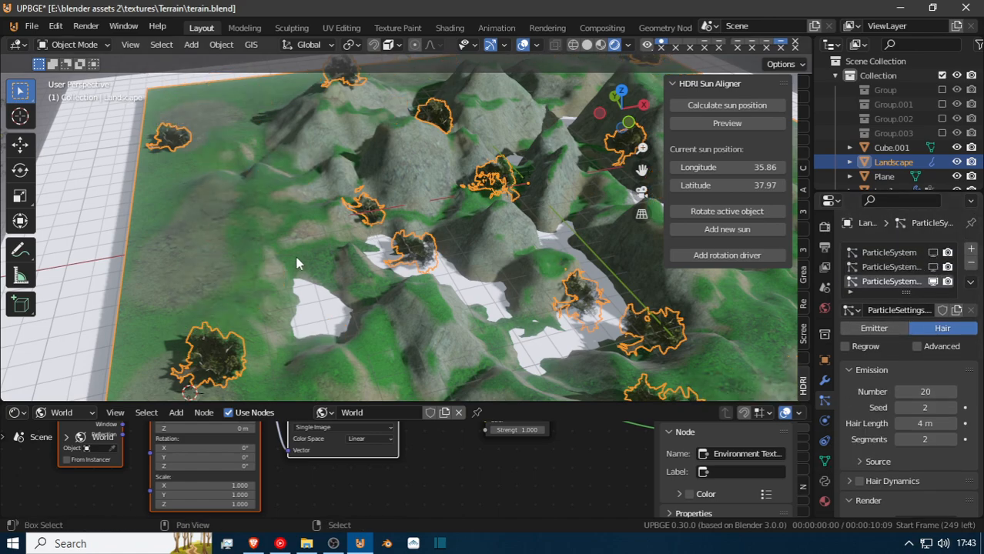
Enable Object Rotation for the tree1 instances in the third particle system.
{"action": "key", "text": "shift+grave"}
{"action": "key", "text": "w"}
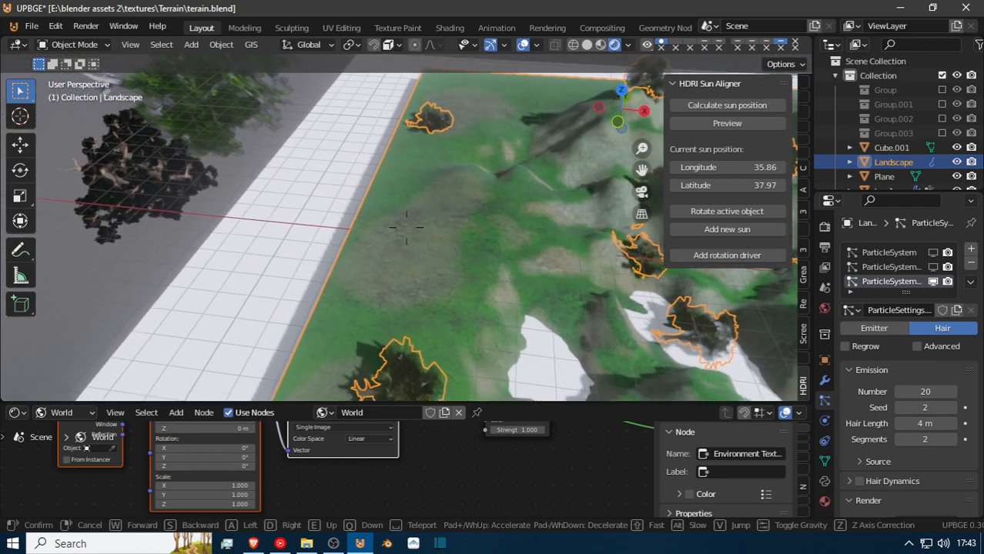
{"action": "key", "text": "w"}
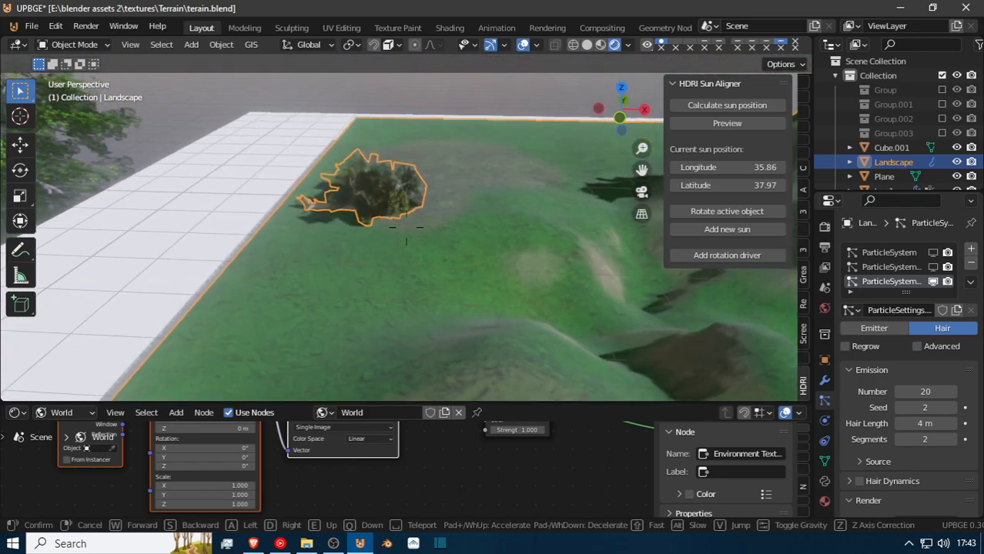
{"action": "key", "text": "w"}
{"action": "left_click", "coordinate": [412, 234]}
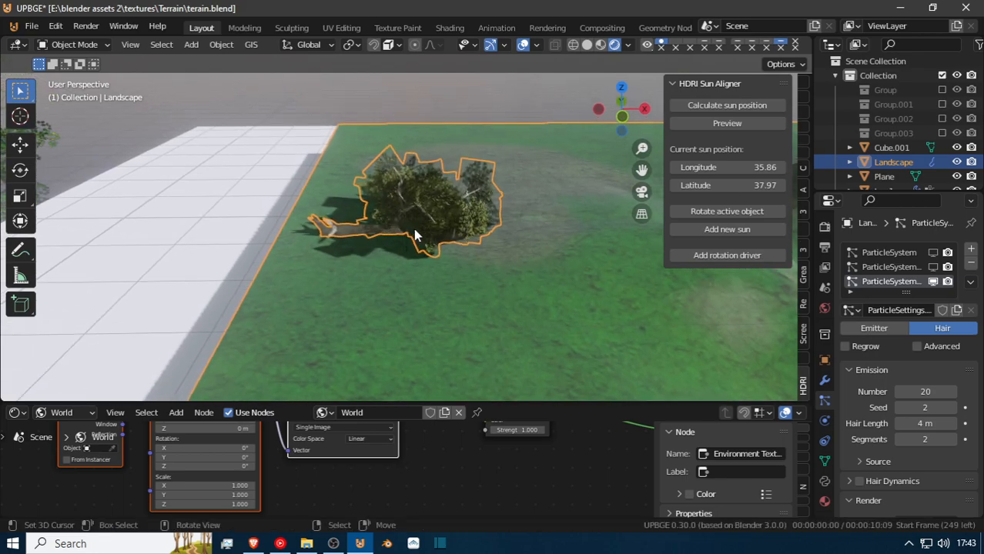
{"action": "scroll", "coordinate": [931, 439], "scroll_direction": "down", "scroll_amount": 7}
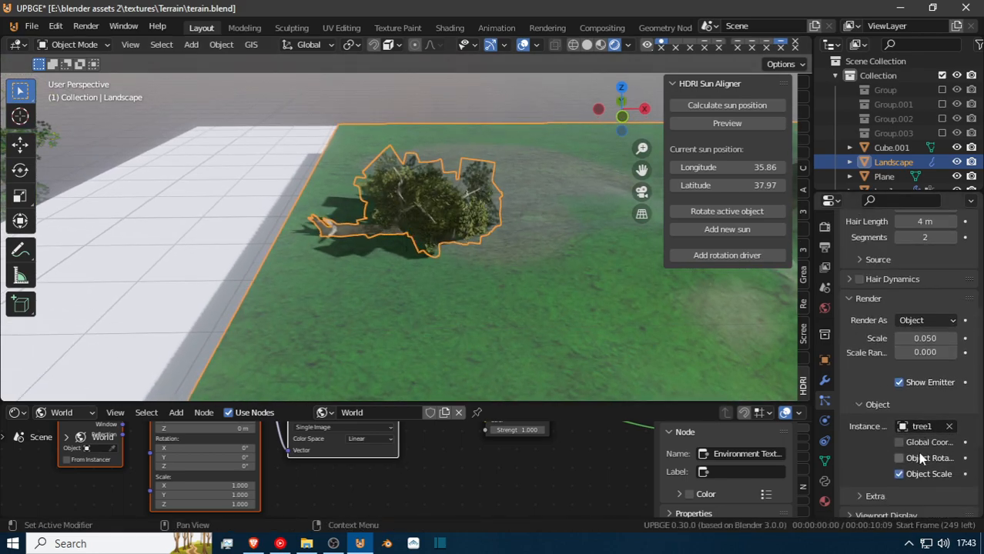
{"action": "left_click", "coordinate": [920, 457]}
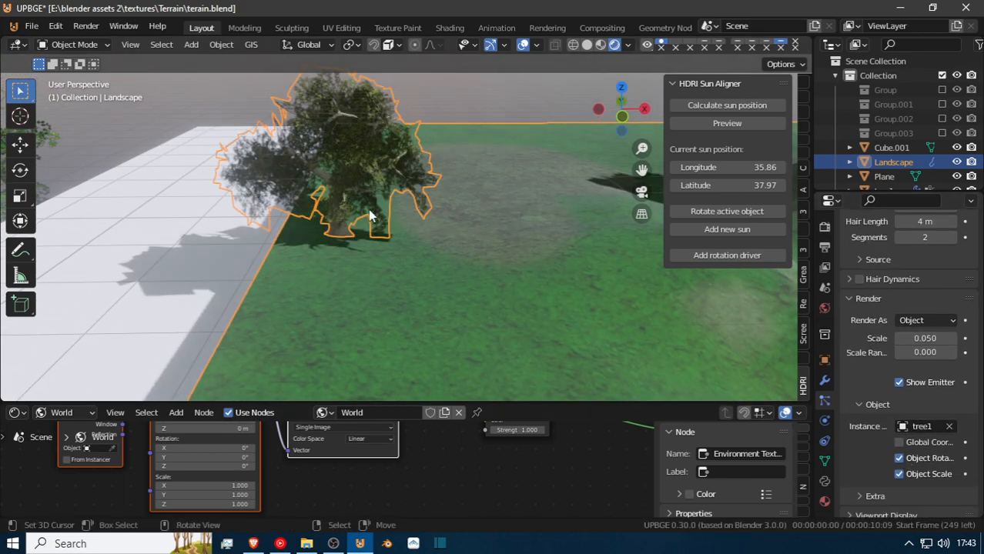
Fly around the terrain and examine how the tree1 instances and their roots sit on the ground and hills.
{"action": "key", "text": "shift+grave"}
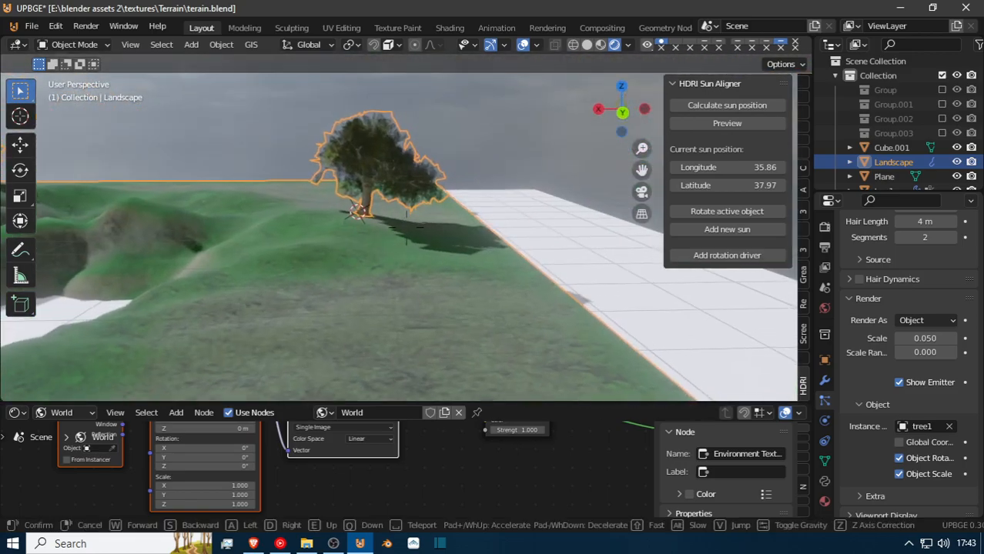
{"action": "key", "text": "w"}
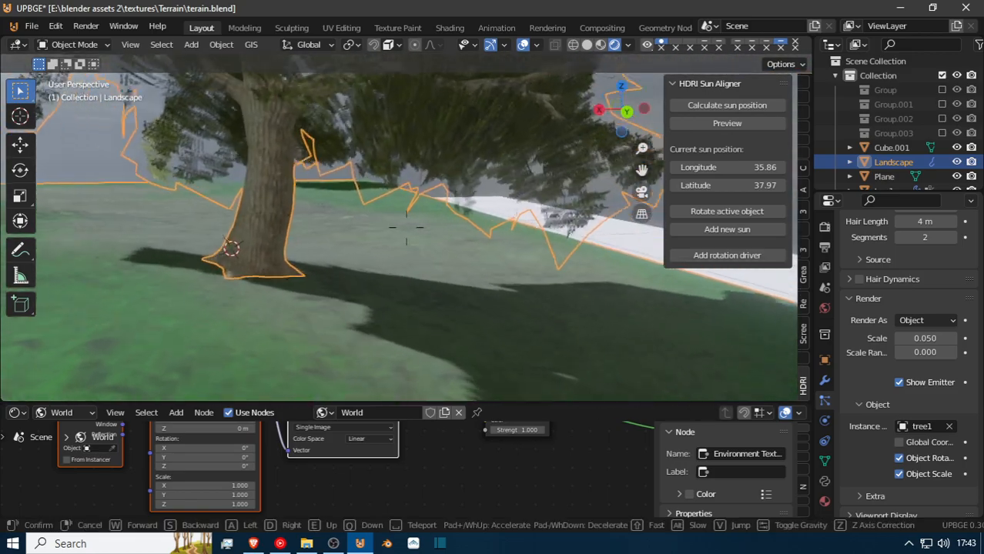
{"action": "key", "text": "s"}
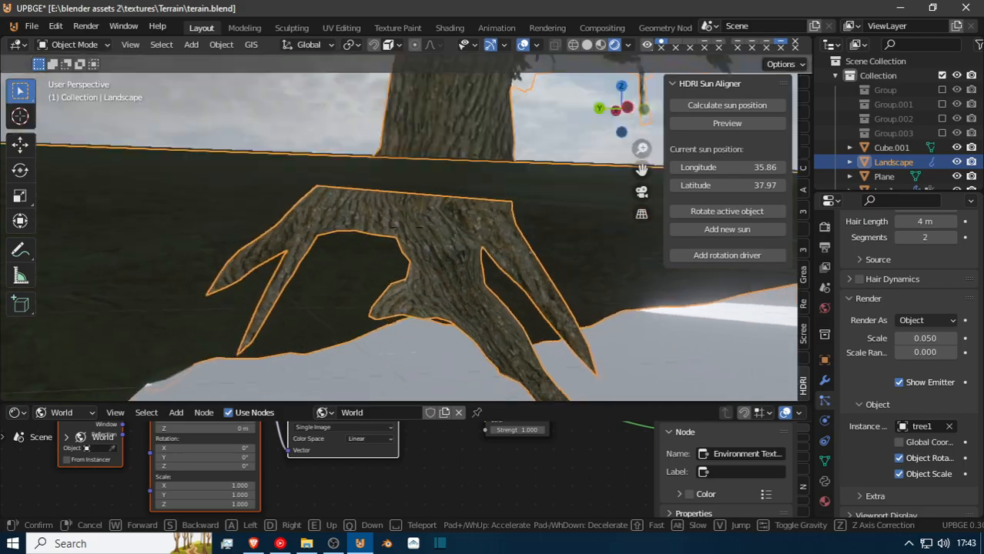
{"action": "key", "text": "w"}
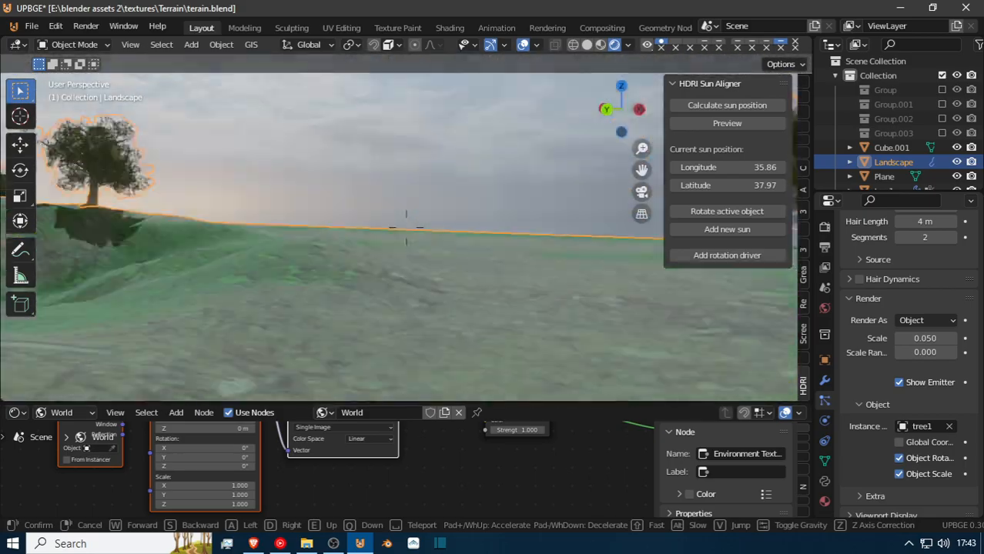
{"action": "key", "text": "w"}
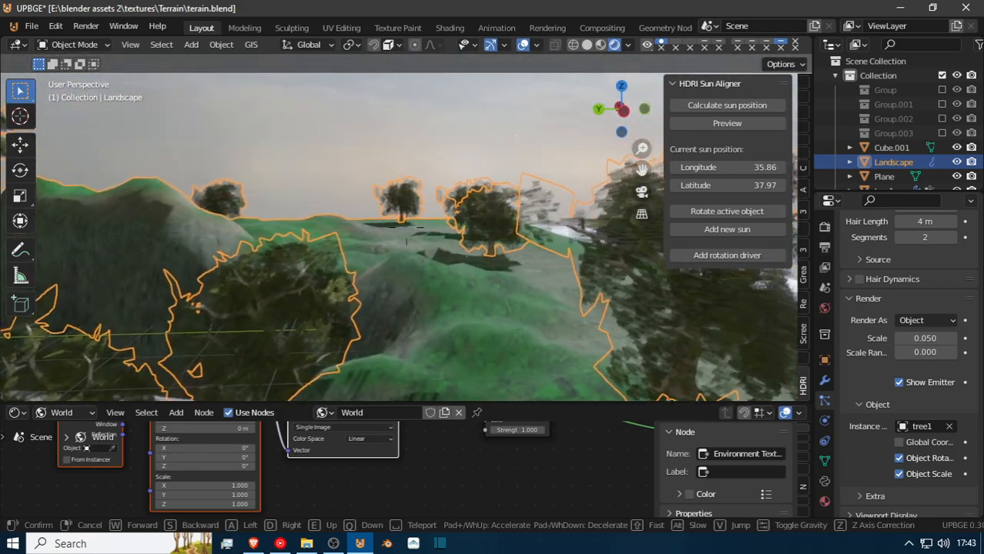
{"action": "key", "text": "w"}
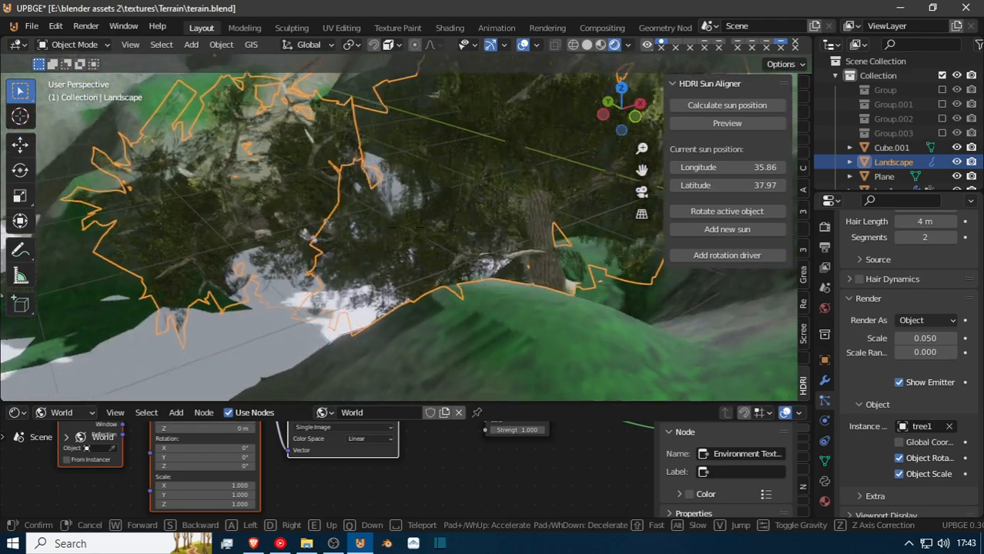
{"action": "left_click", "coordinate": [376, 218]}
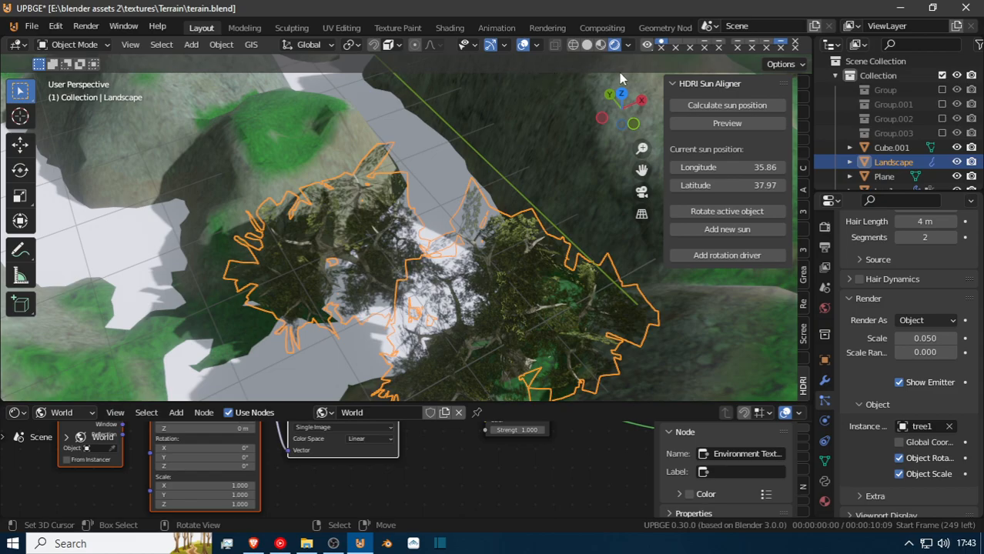
{"action": "key", "text": "shift+grave"}
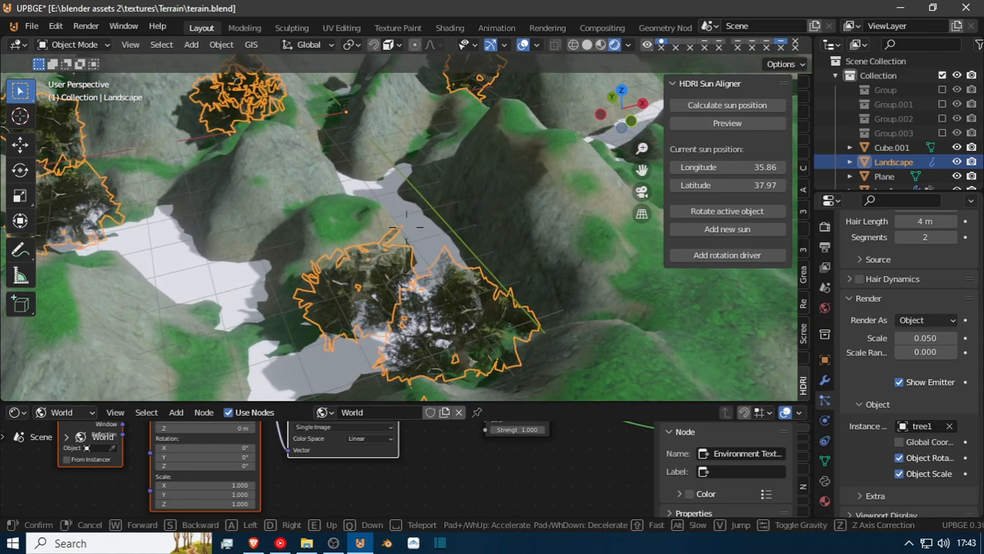
{"action": "left_click", "coordinate": [381, 221]}
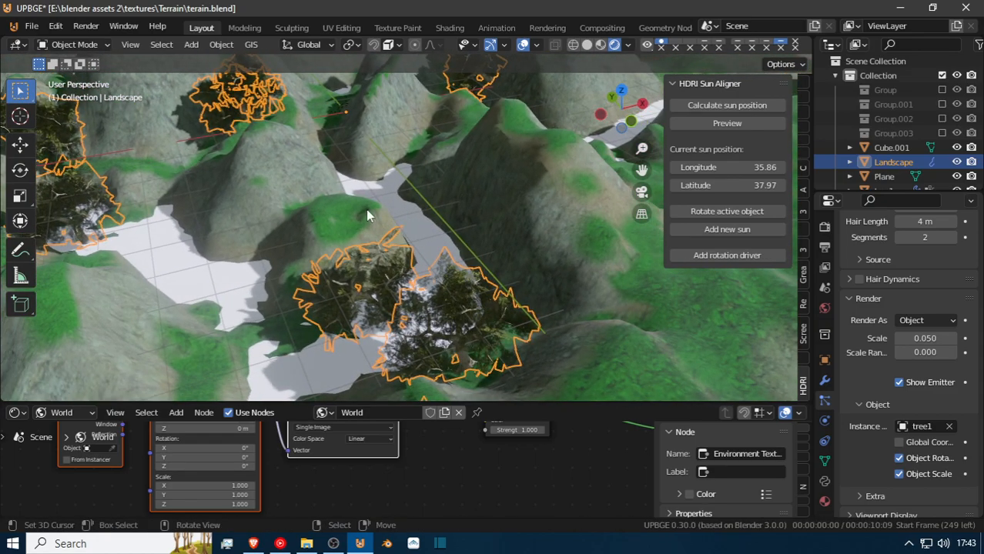
Cut the tree1 hairs standing over the white gaps in the valley with the Cut brush in Particle Edit mode.
{"action": "left_click", "coordinate": [94, 48]}
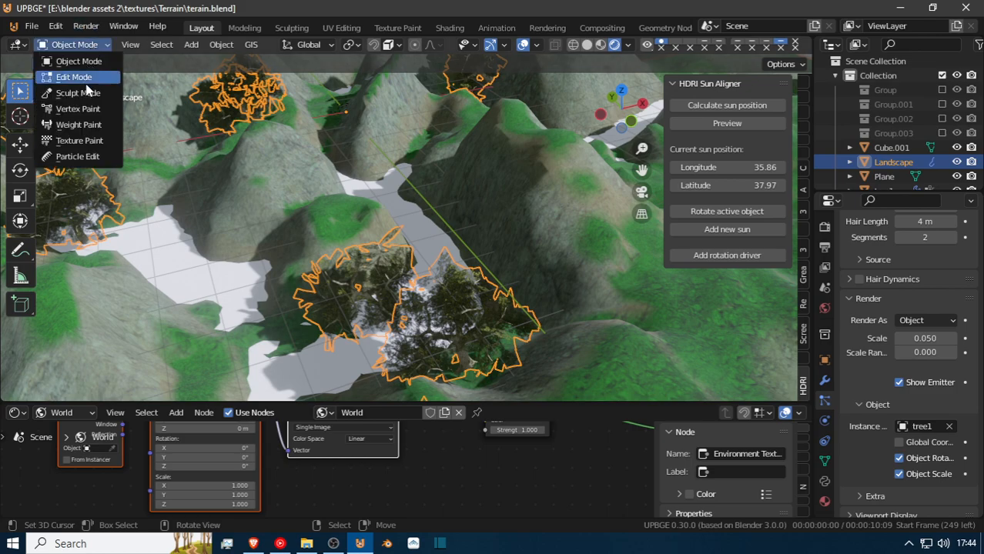
{"action": "left_click", "coordinate": [91, 157]}
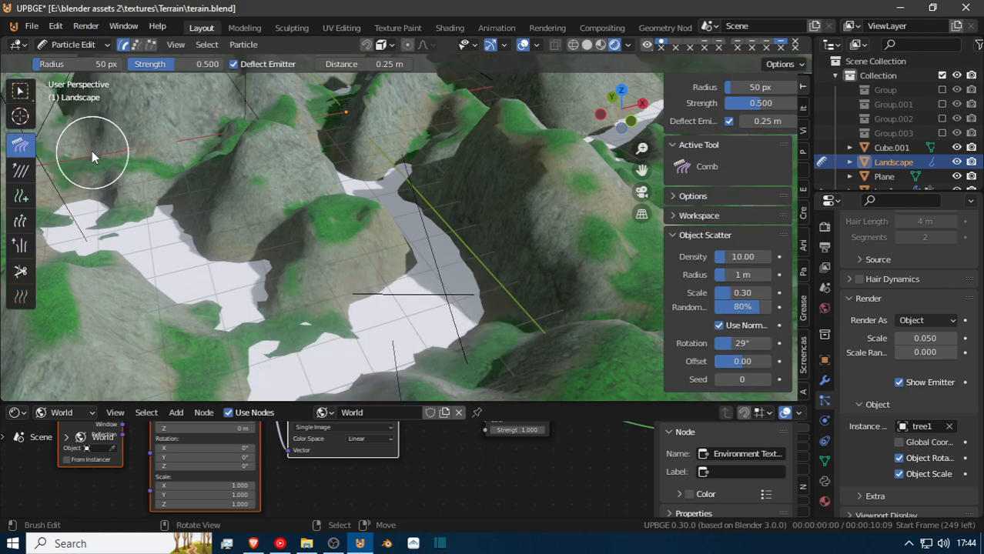
{"action": "left_click", "coordinate": [20, 271]}
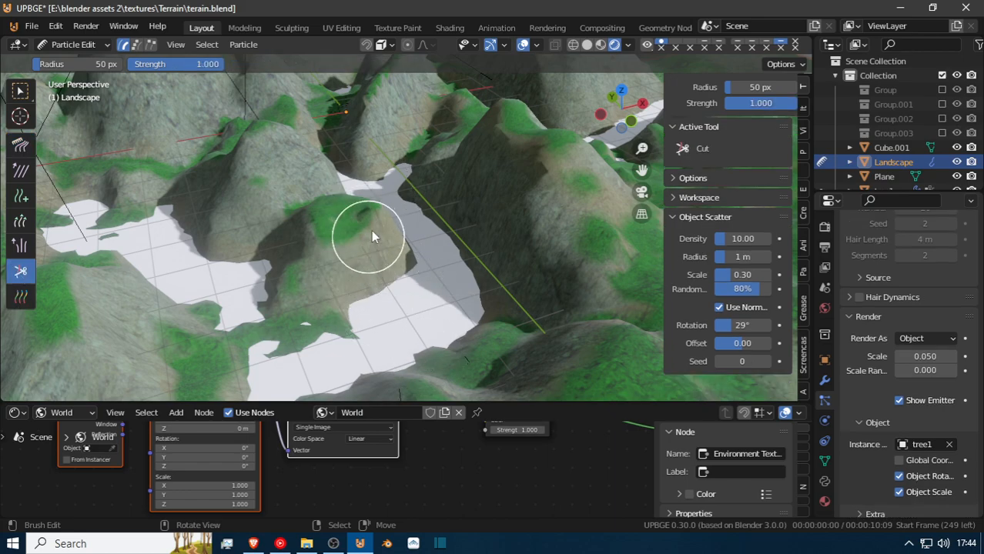
{"action": "middle_click_drag", "start_coordinate": [332, 182], "coordinate": [324, 266]}
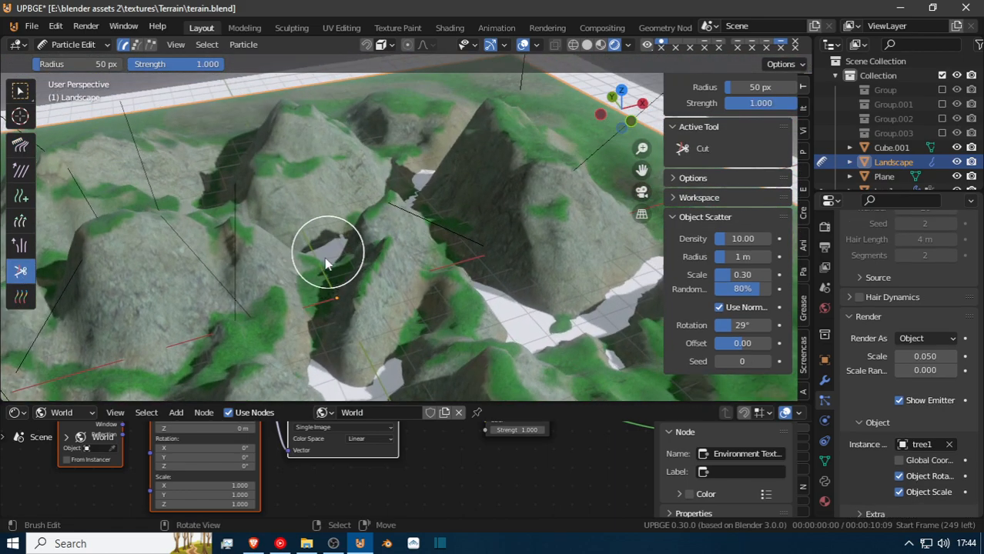
{"action": "middle_click_drag", "start_coordinate": [478, 219], "coordinate": [428, 249], "text": "shift"}
{"action": "middle_click_drag", "start_coordinate": [469, 305], "coordinate": [554, 211], "text": "ctrl"}
{"action": "scroll", "coordinate": [419, 200], "scroll_direction": "down", "scroll_amount": 8}
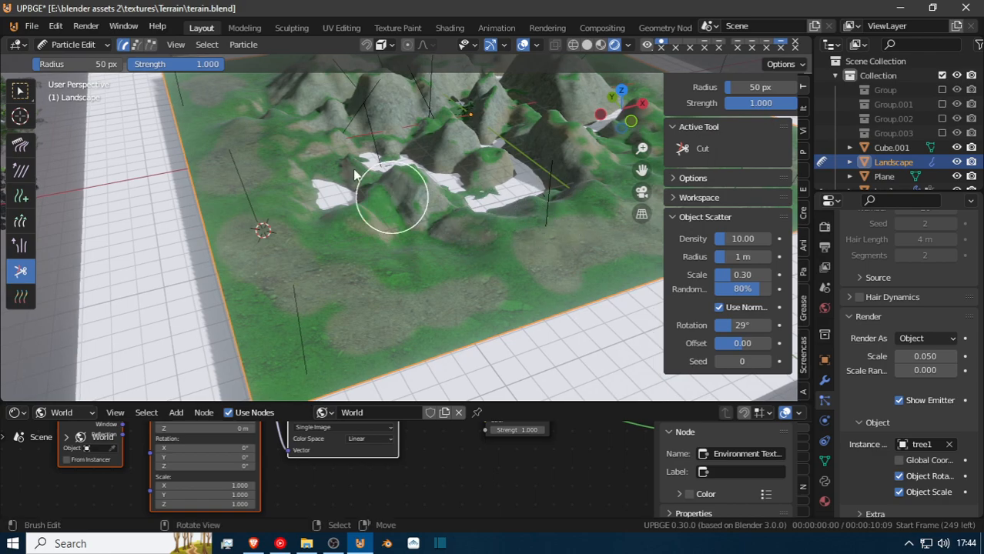
Add single tree1 hairs with the Add brush on the open grass and around the terrain's far corner, undoing misplaced ones.
{"action": "left_click", "coordinate": [21, 196]}
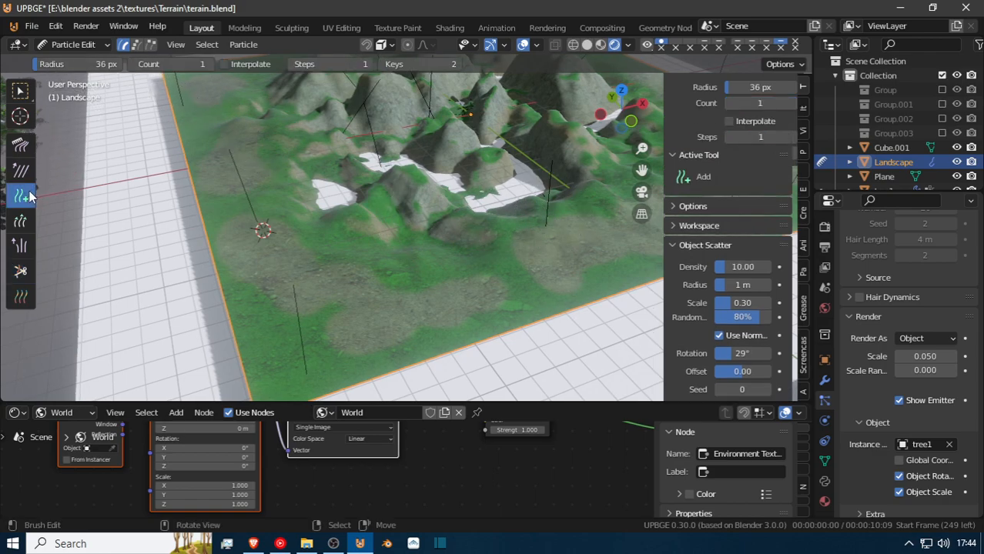
{"action": "left_click", "coordinate": [439, 295]}
{"action": "left_click", "coordinate": [317, 261]}
{"action": "middle_click_drag", "start_coordinate": [256, 142], "coordinate": [327, 290], "text": "shift"}
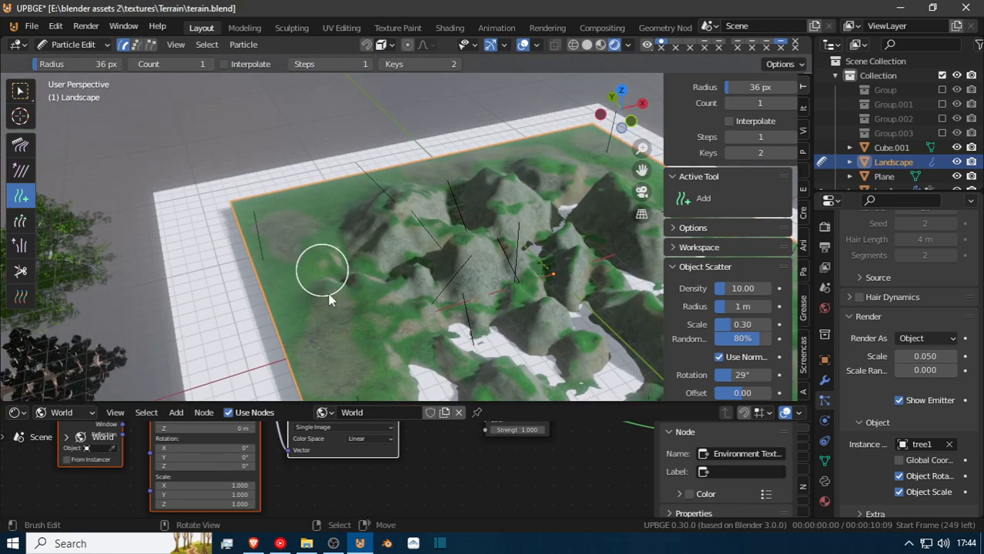
{"action": "left_click_drag", "start_coordinate": [297, 295], "coordinate": [295, 248]}
{"action": "key", "text": "ctrl+z"}
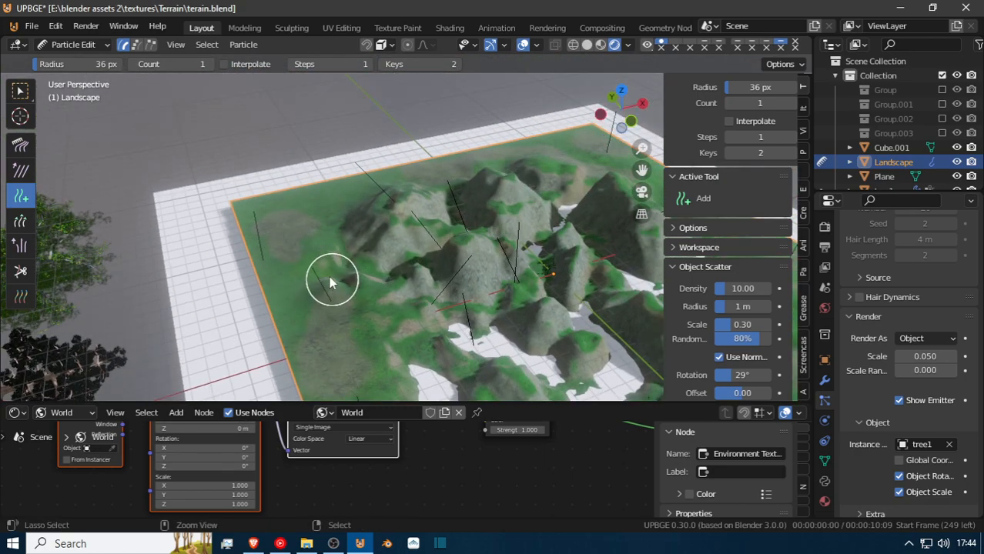
{"action": "left_click", "coordinate": [295, 265]}
{"action": "key", "text": "ctrl+z"}
{"action": "key", "text": "ctrl+z"}
{"action": "left_click", "coordinate": [319, 219]}
{"action": "left_click", "coordinate": [447, 168]}
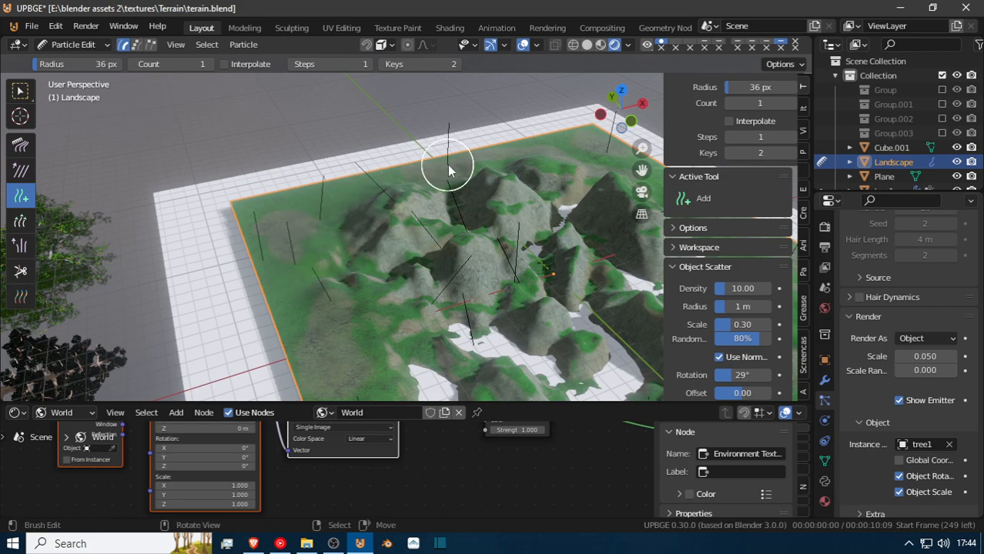
Add more tree1 hairs along the terrain's far edges and across the flat grass in front of the hills.
{"action": "middle_click_drag", "start_coordinate": [606, 172], "coordinate": [453, 173]}
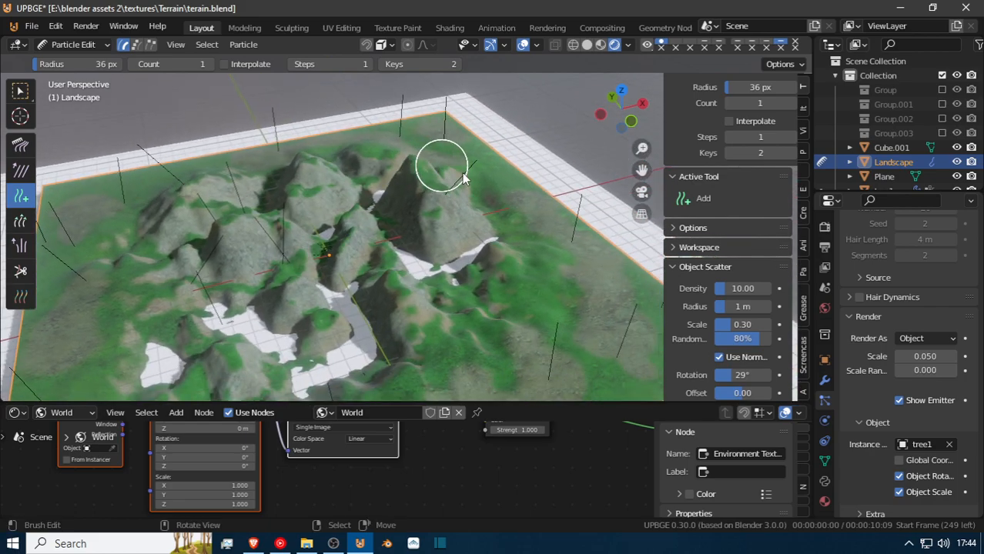
{"action": "left_click", "coordinate": [308, 163]}
{"action": "middle_click_drag", "start_coordinate": [417, 324], "coordinate": [389, 270], "text": "shift"}
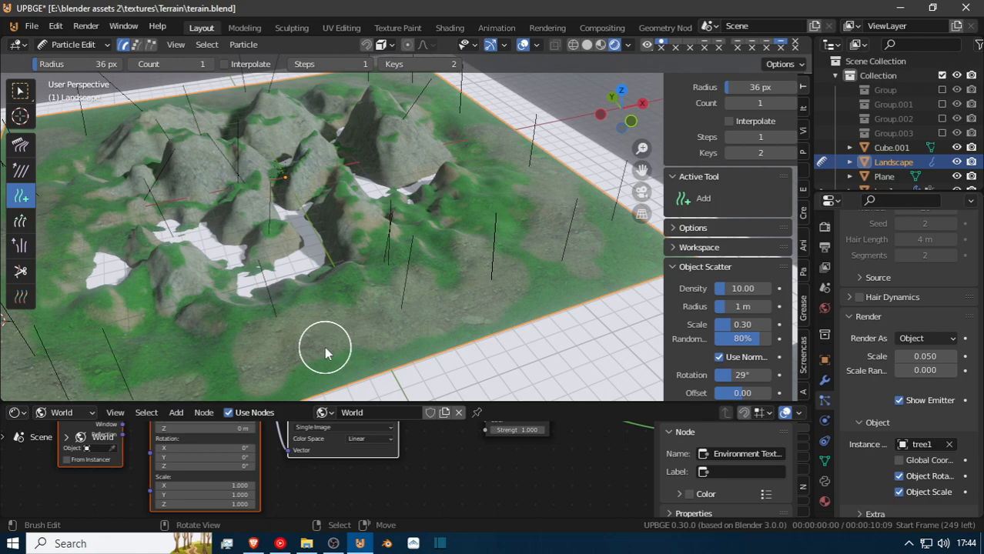
{"action": "middle_click_drag", "start_coordinate": [78, 310], "coordinate": [242, 308]}
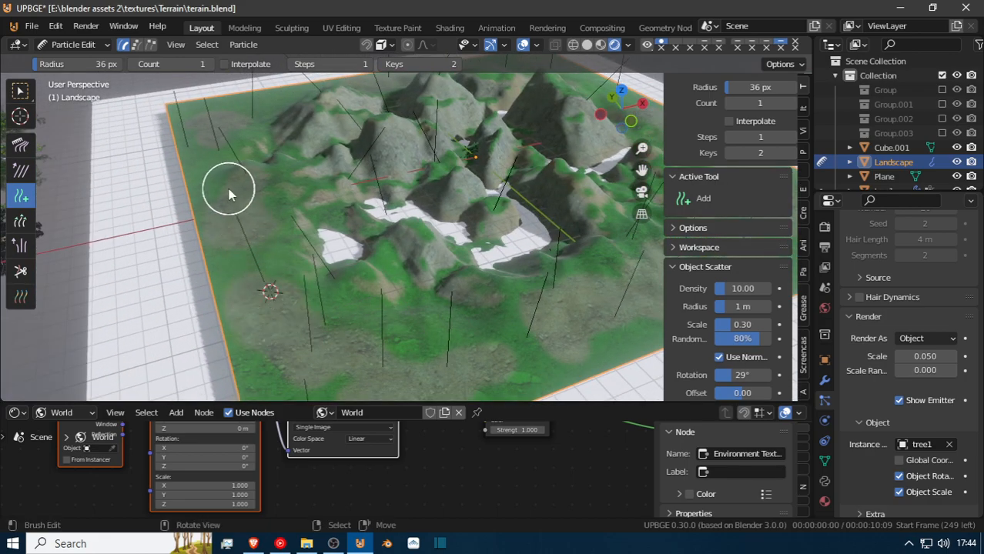
Add a tree1 hair on the central ridge and one on the hill behind, and return to Object Mode.
{"action": "scroll", "coordinate": [309, 175], "scroll_direction": "up", "scroll_amount": 8}
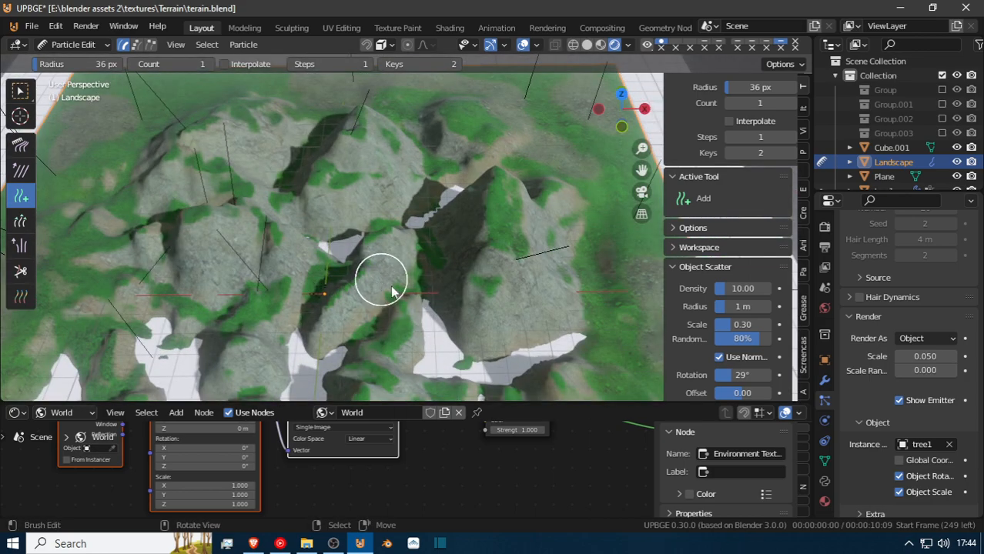
{"action": "left_click", "coordinate": [377, 233]}
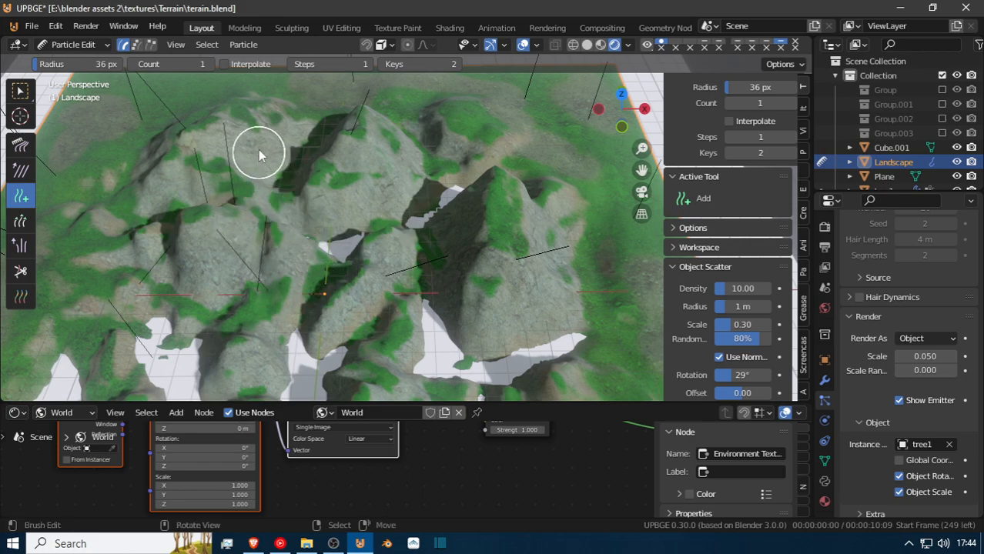
{"action": "left_click", "coordinate": [263, 121]}
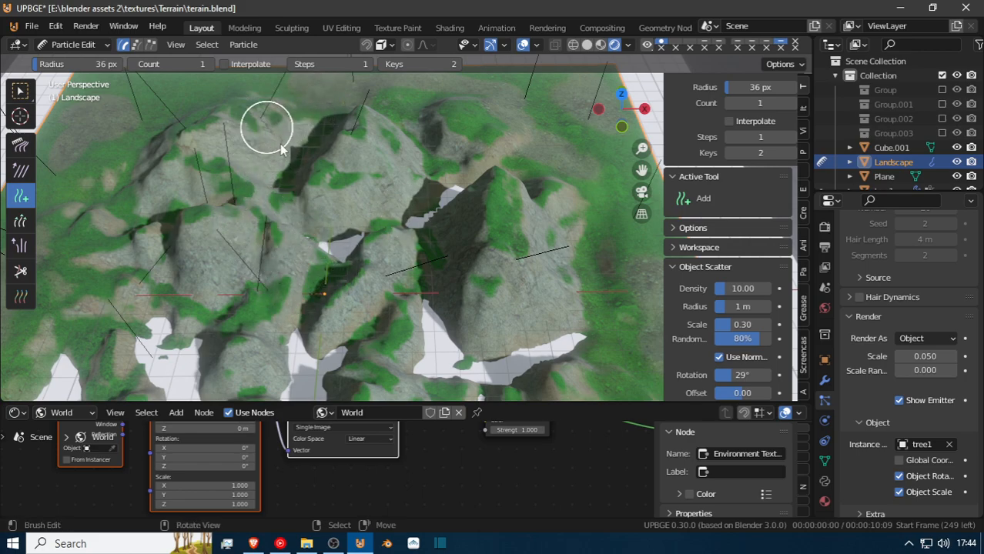
{"action": "left_click", "coordinate": [71, 44]}
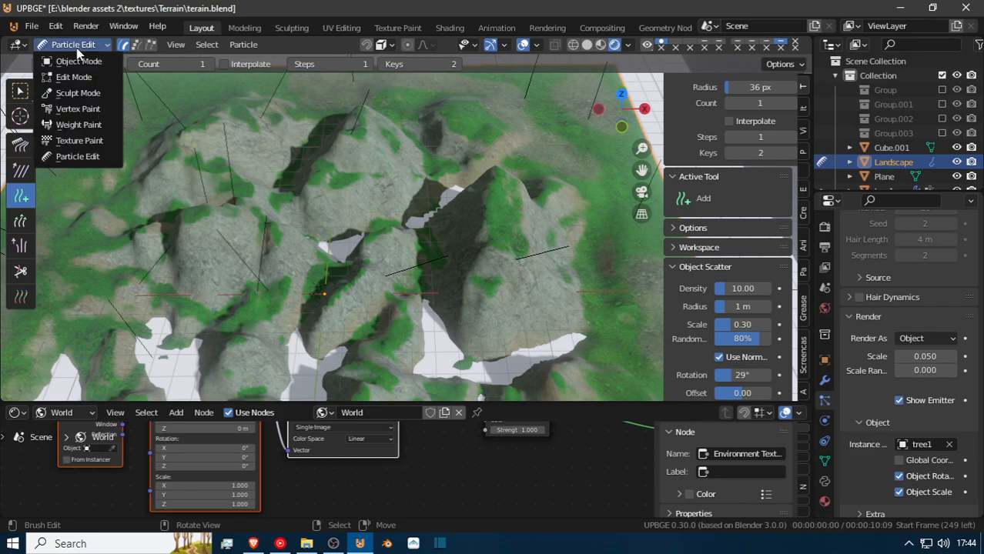
{"action": "left_click", "coordinate": [68, 59]}
Fly down to the terrain's corner and examine how the added tree1 instances and their trunks meet the ground.
{"action": "middle_click_drag", "start_coordinate": [210, 205], "coordinate": [684, 212]}
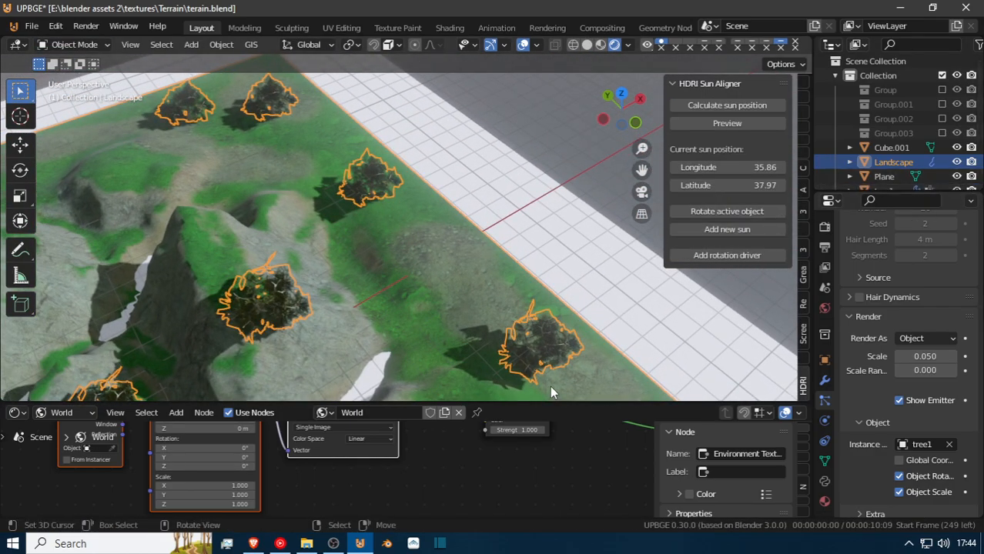
{"action": "key", "text": "shift+grave"}
{"action": "key", "text": "w"}
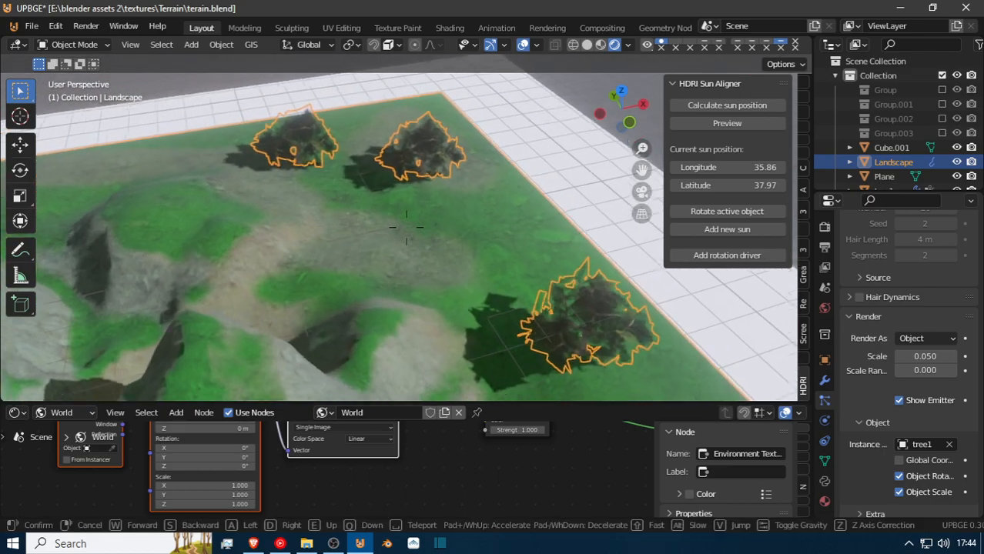
{"action": "key", "text": "w"}
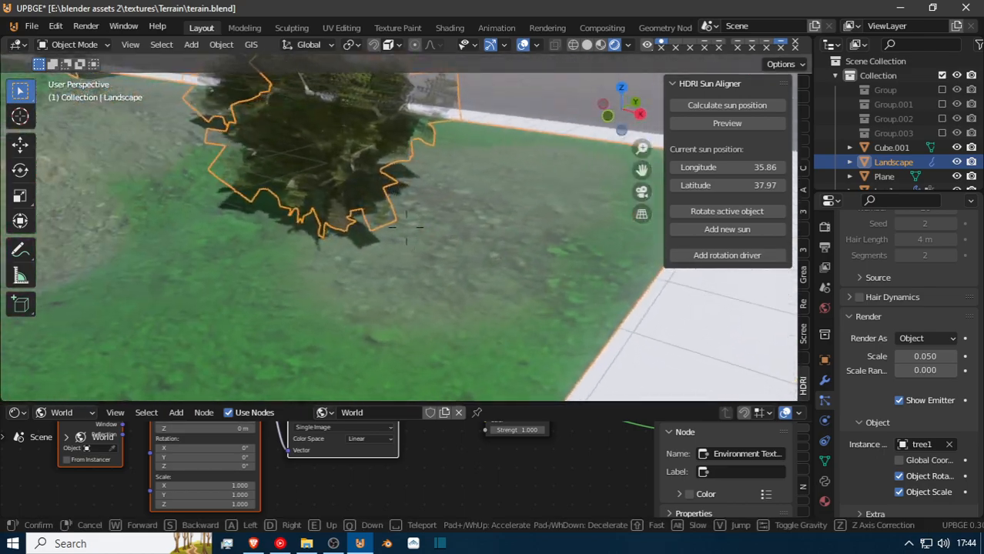
{"action": "key", "text": "w"}
{"action": "left_click", "coordinate": [549, 240]}
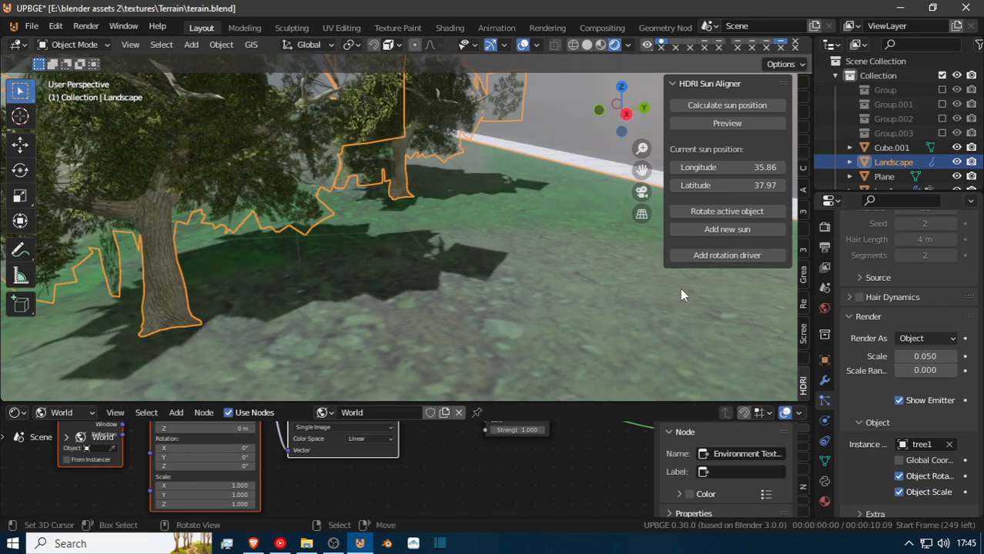
Show the first two particle systems in the viewport again alongside the tree1 scatter.
{"action": "scroll", "coordinate": [961, 279], "scroll_direction": "up", "scroll_amount": 6}
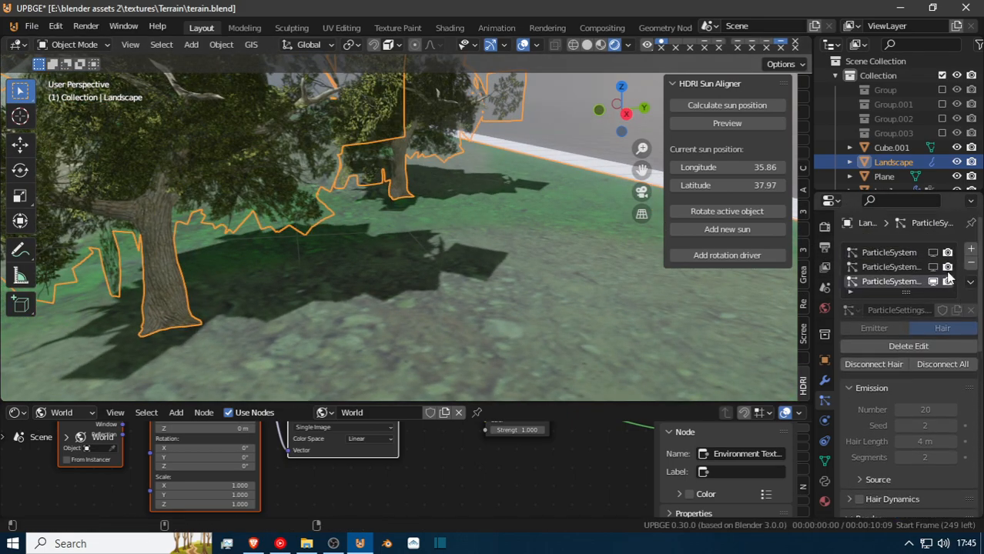
{"action": "left_click", "coordinate": [933, 281]}
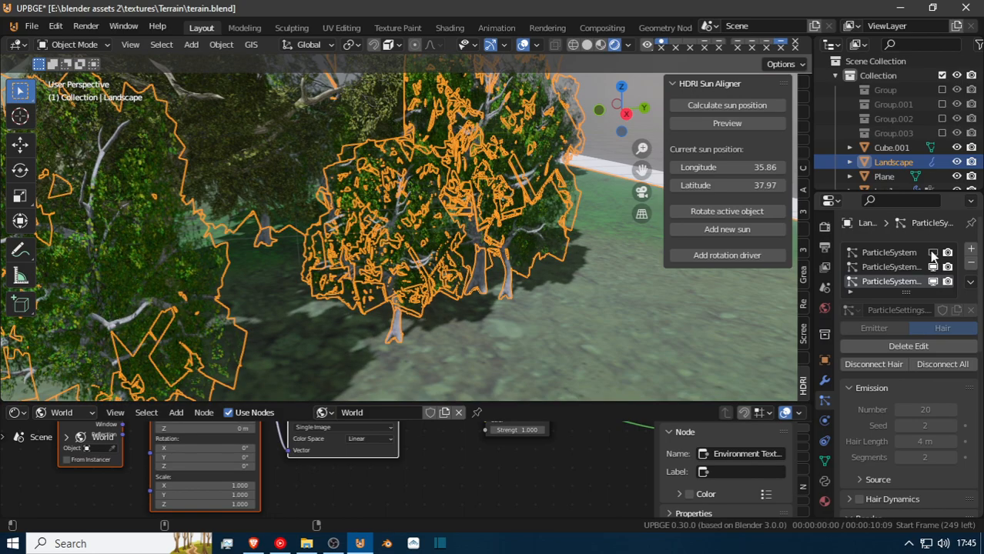
{"action": "left_click", "coordinate": [933, 254]}
Fly among the trees near the terrain's edge and out past the border to examine the mix of all three tree types.
{"action": "key", "text": "shift+grave"}
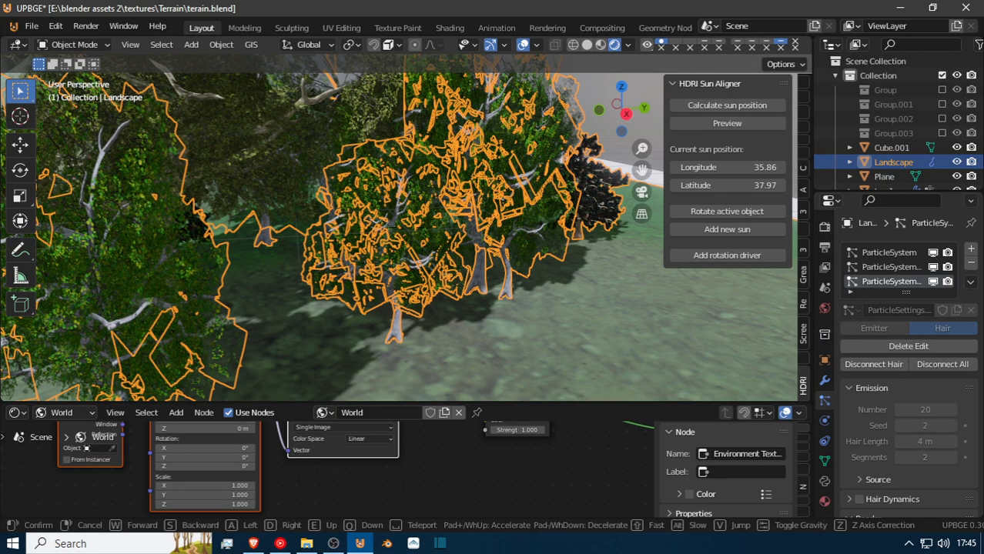
{"action": "key", "text": "a"}
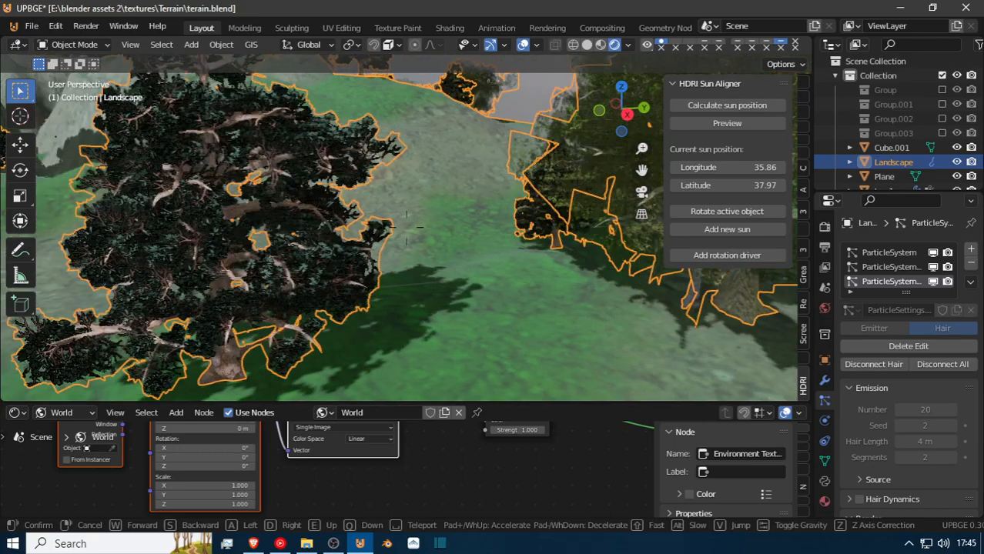
{"action": "key", "text": "w"}
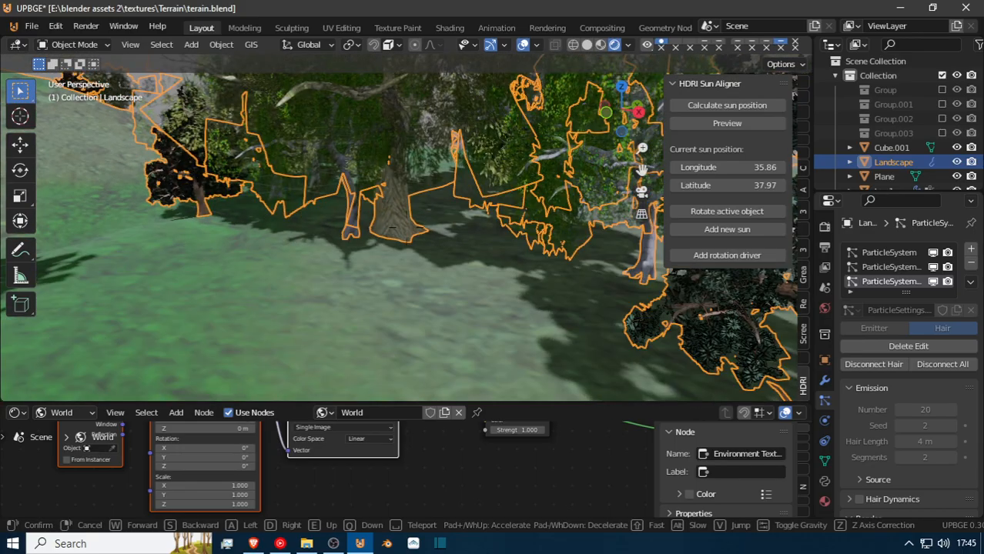
{"action": "key", "text": "s"}
{"action": "key", "text": "s"}
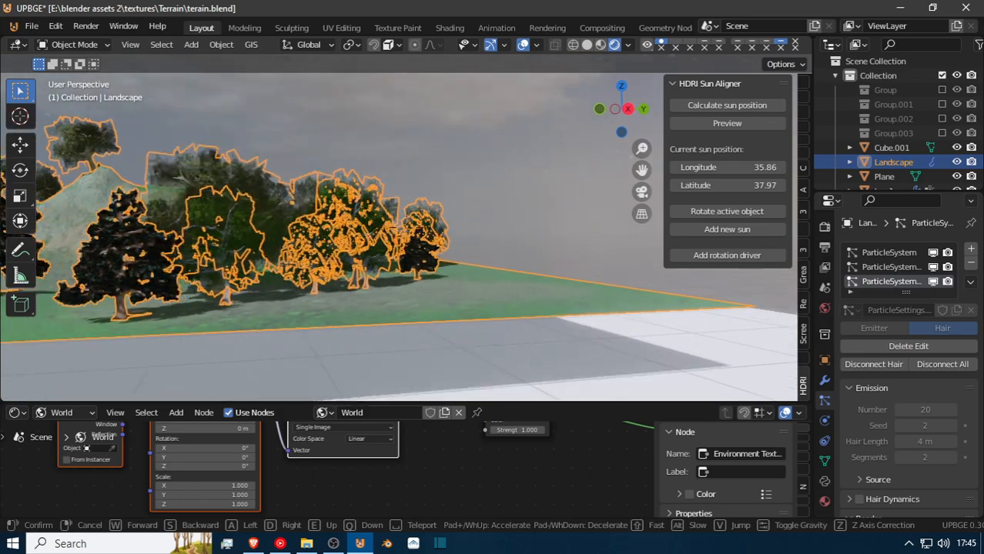
{"action": "key", "text": "w"}
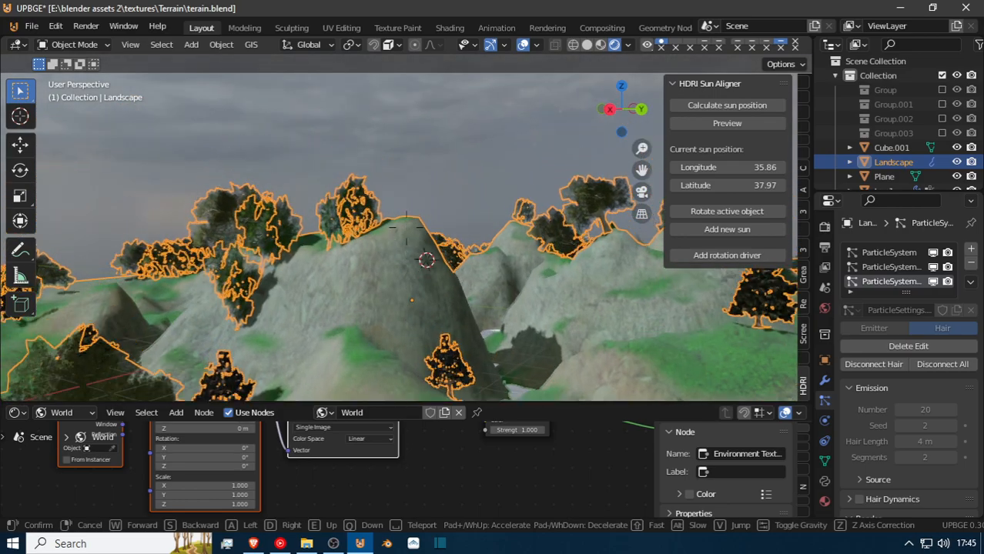
{"action": "left_click", "coordinate": [407, 229]}
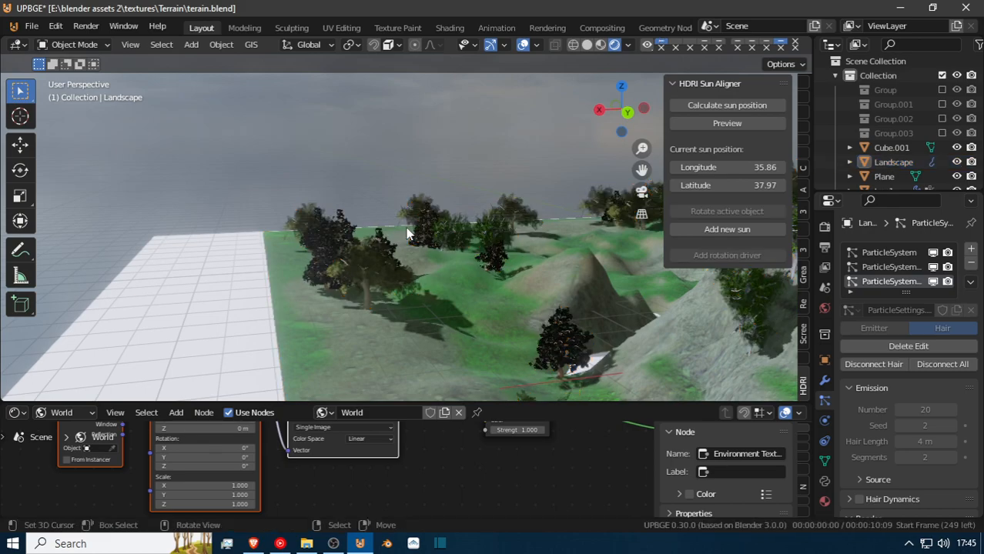
Fly over the terrain, its wooded border and the valleys between the hills to examine the tree distribution and the ground.
{"action": "key", "text": "shift+grave"}
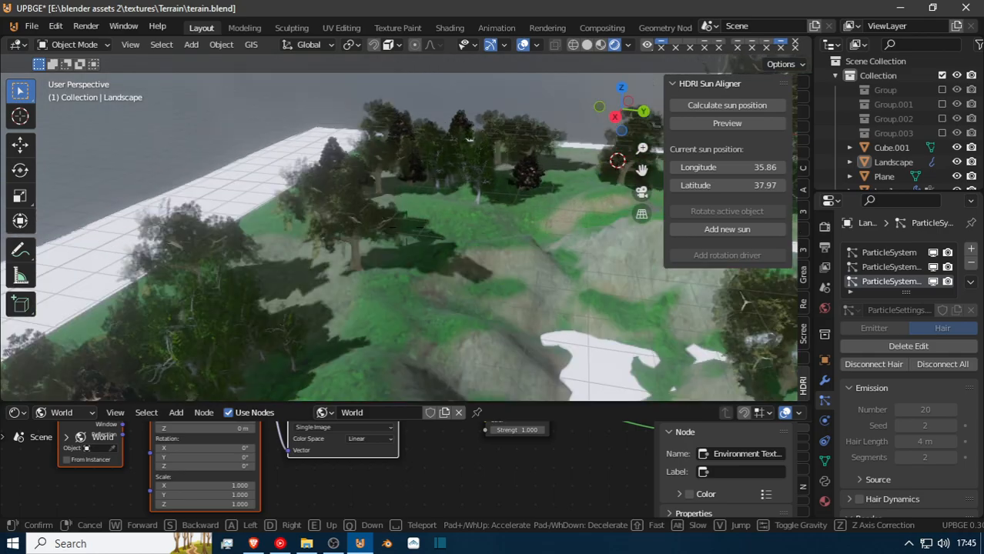
{"action": "key", "text": "s"}
{"action": "key", "text": "w"}
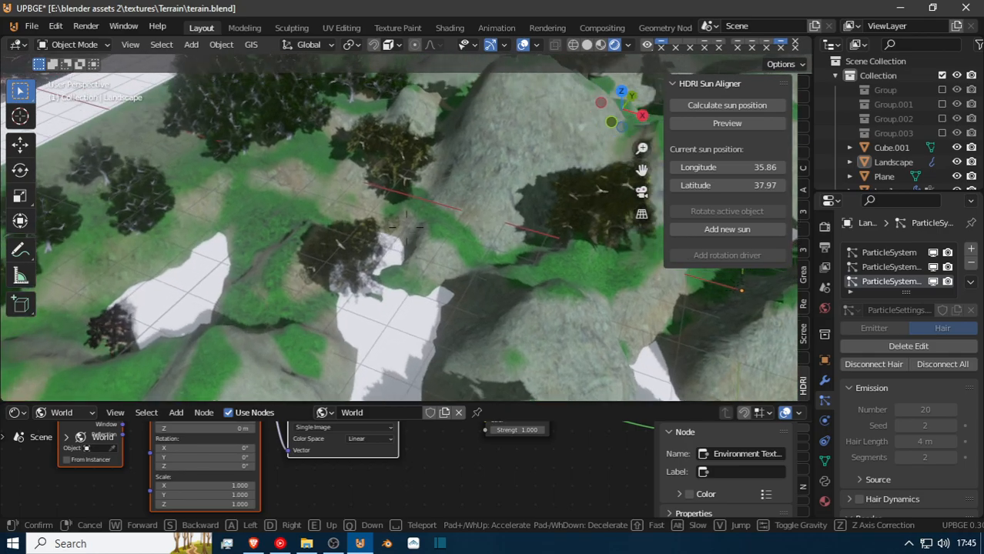
{"action": "key", "text": "s"}
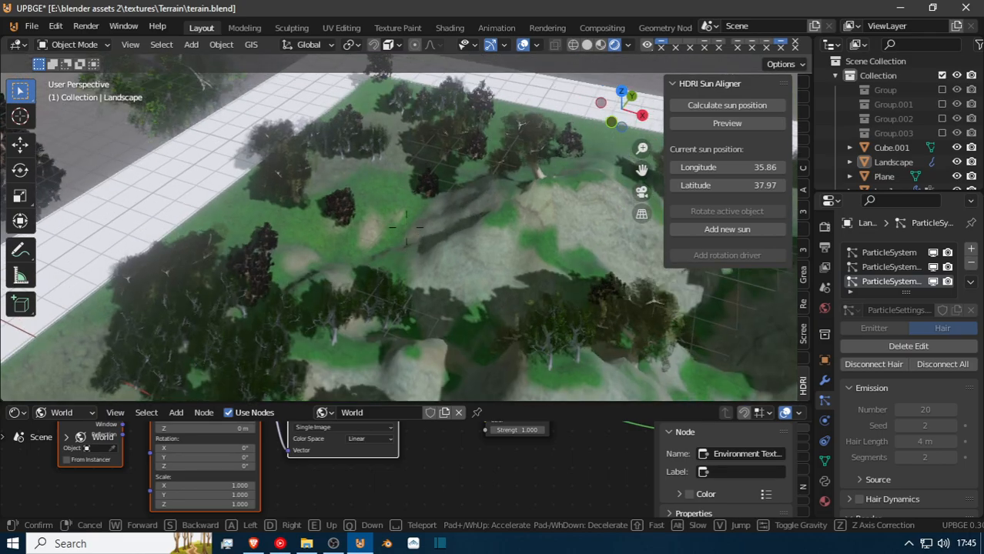
{"action": "key", "text": "w"}
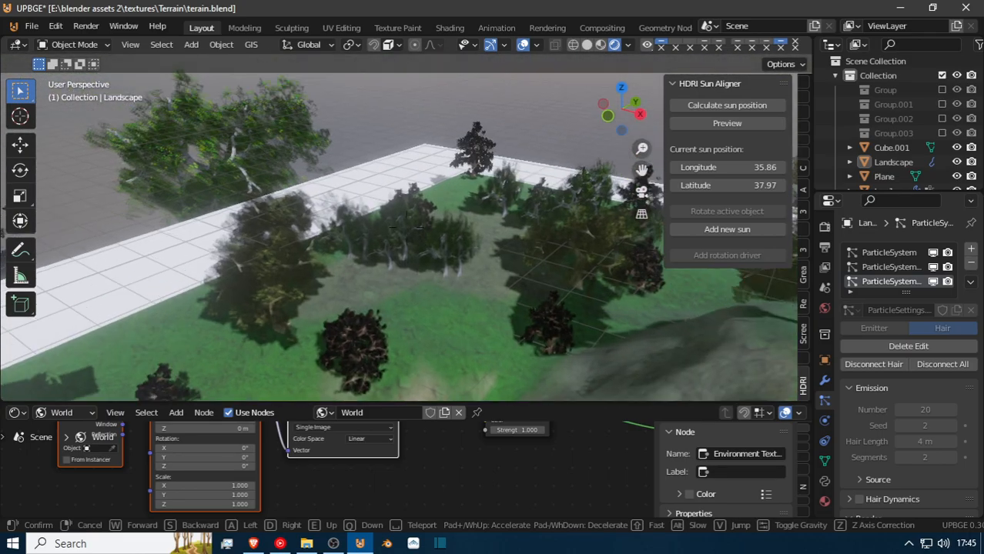
{"action": "key", "text": "w"}
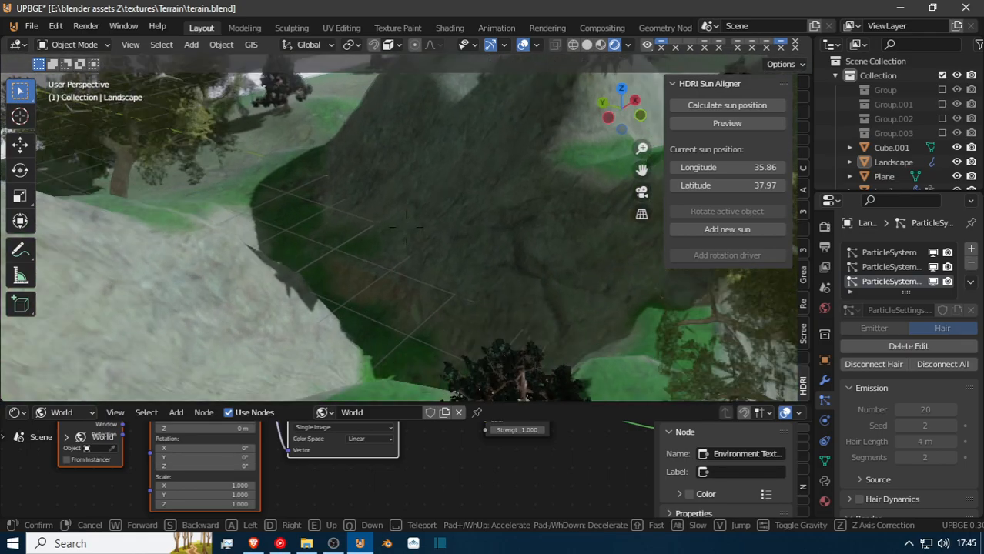
{"action": "key", "text": "w"}
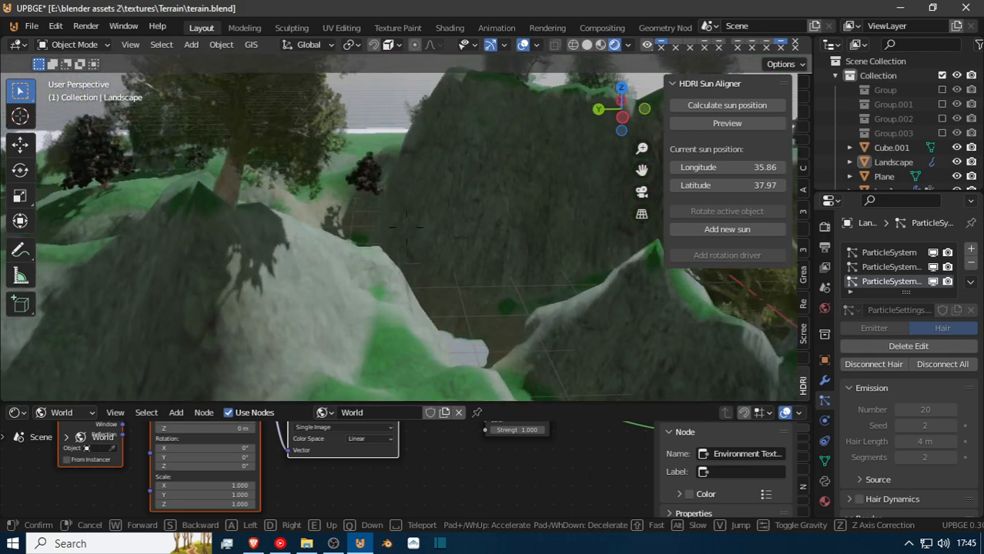
{"action": "key", "text": "w"}
{"action": "key", "text": "w"}
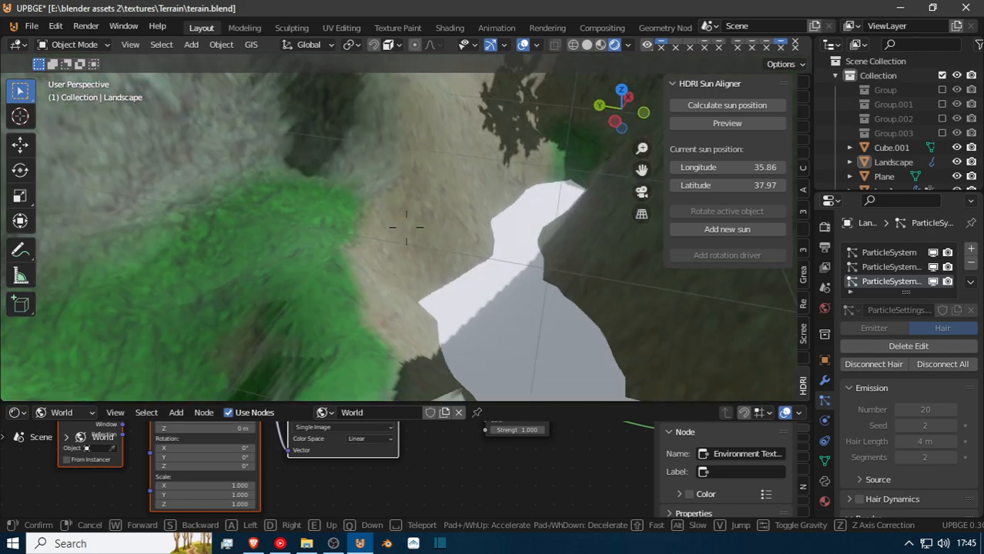
{"action": "left_click", "coordinate": [406, 227]}
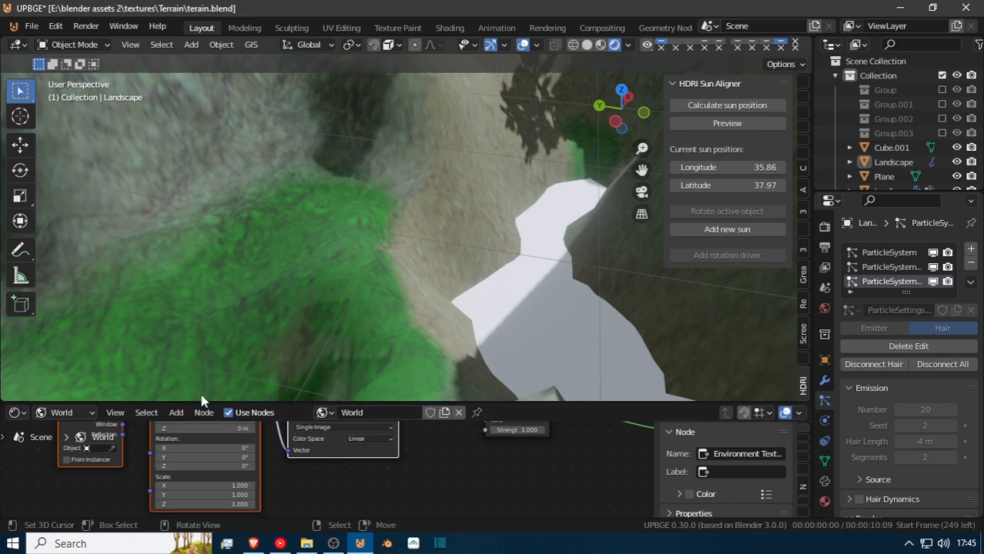
Enlarge the 3D viewport over the node editor and add a fourth particle system to the Landscape.
{"action": "left_click_drag", "start_coordinate": [204, 402], "coordinate": [204, 468]}
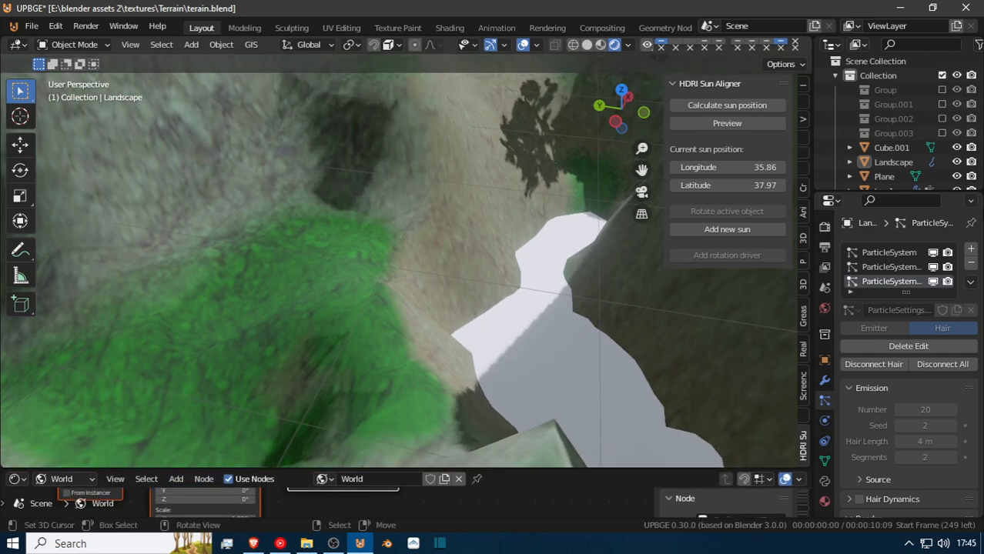
{"action": "left_click", "coordinate": [971, 250]}
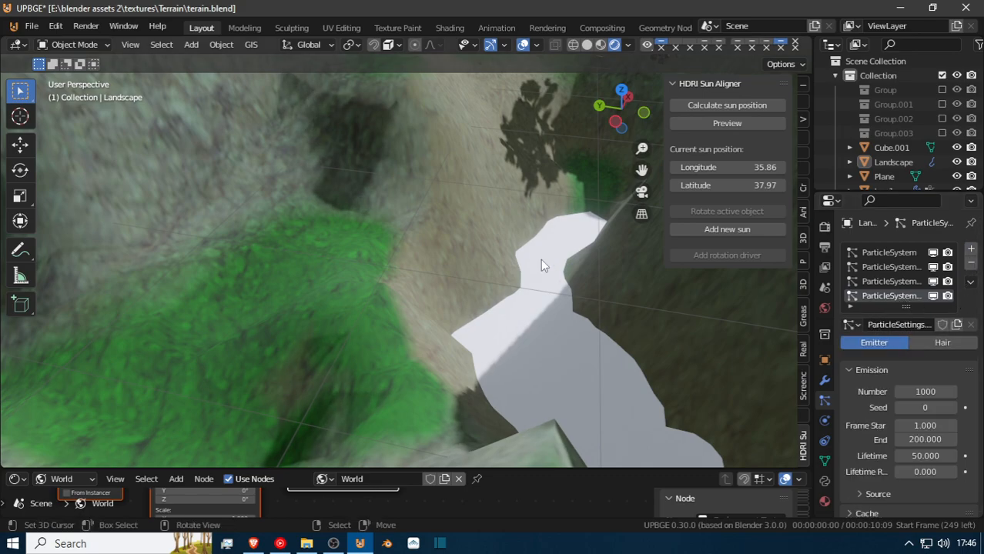
{"action": "key", "text": "shift+grave"}
{"action": "key", "text": "w"}
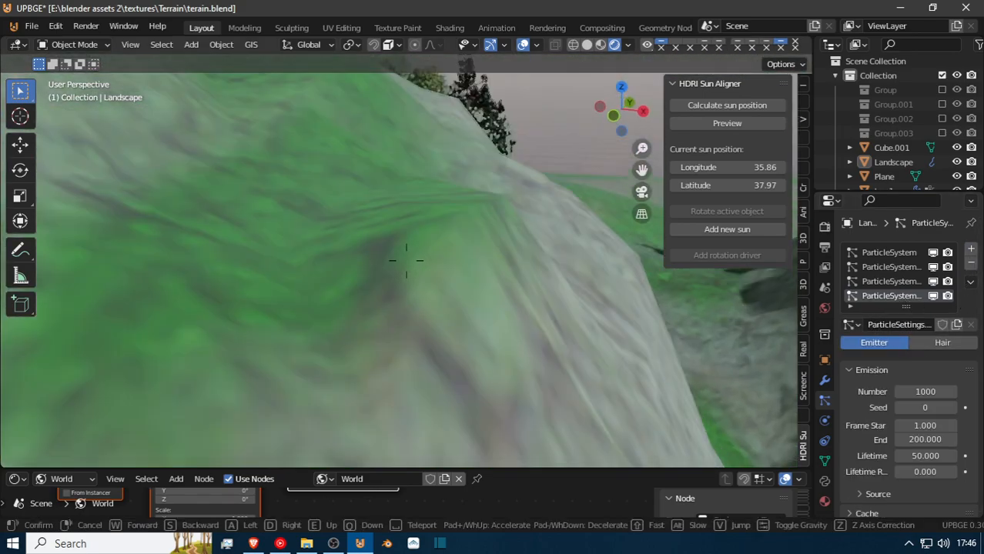
{"action": "key", "text": "w"}
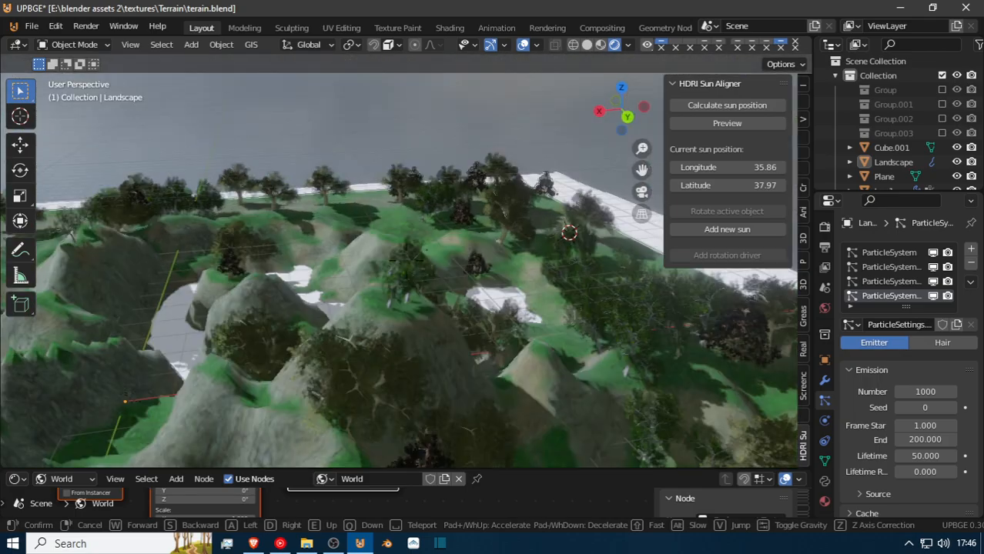
{"action": "key", "text": "w"}
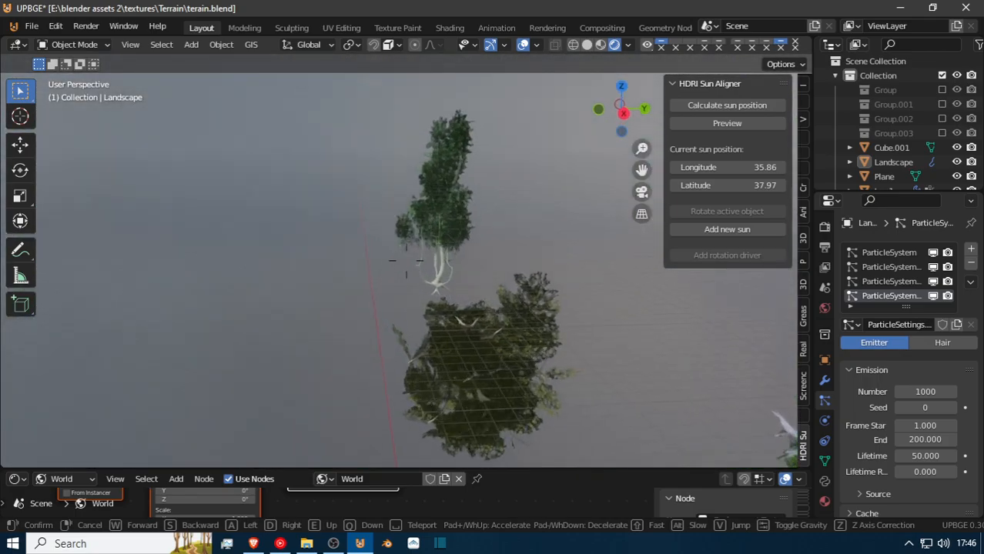
{"action": "key", "text": "Escape"}
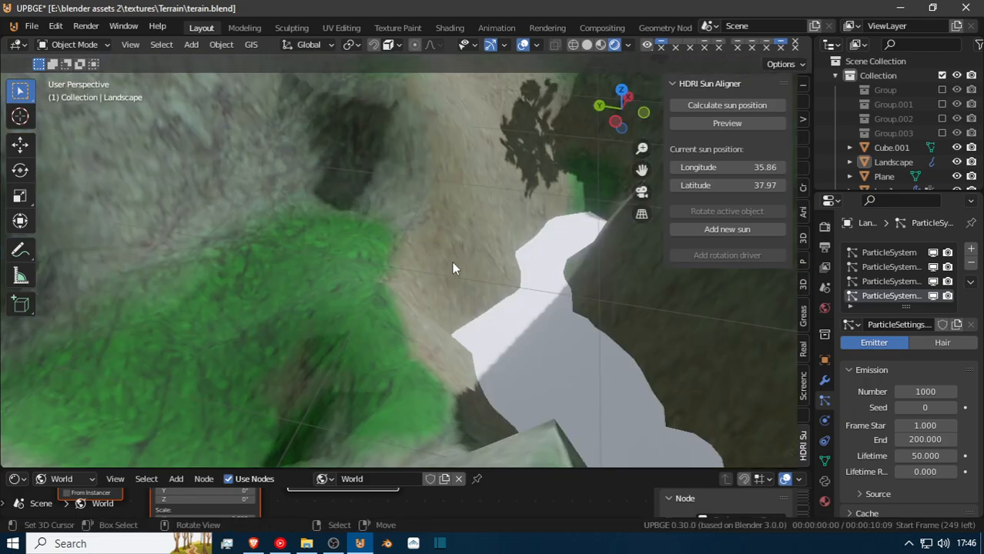
Select the upright tree4 object beyond the terrain and rotate it 90° about the Y axis.
{"action": "key", "text": "shift+grave"}
{"action": "key", "text": "w"}
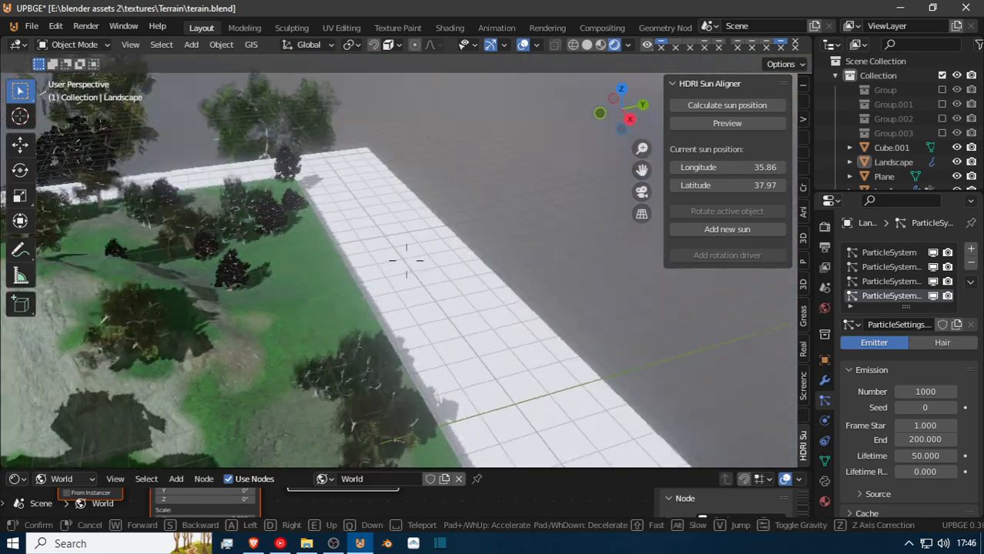
{"action": "key", "text": "w"}
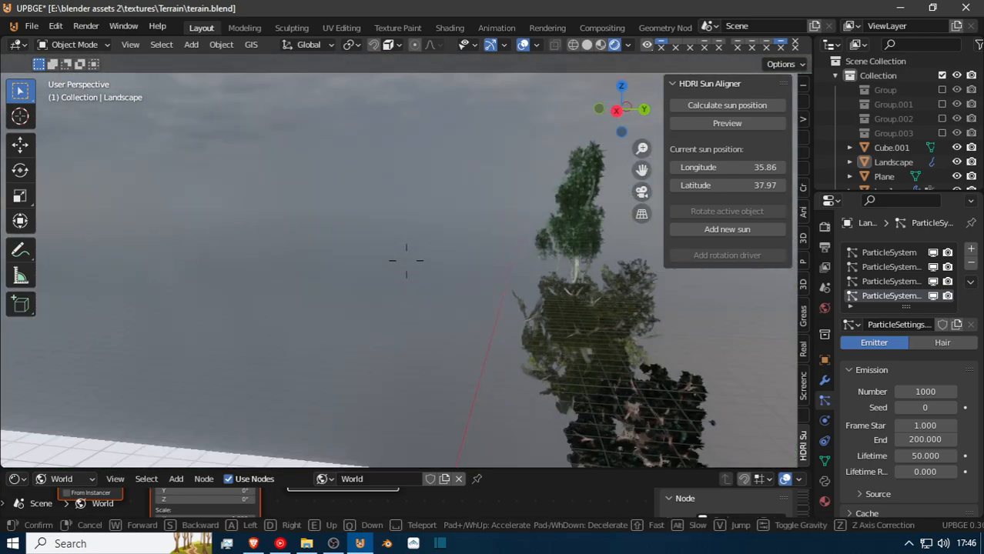
{"action": "key", "text": "w"}
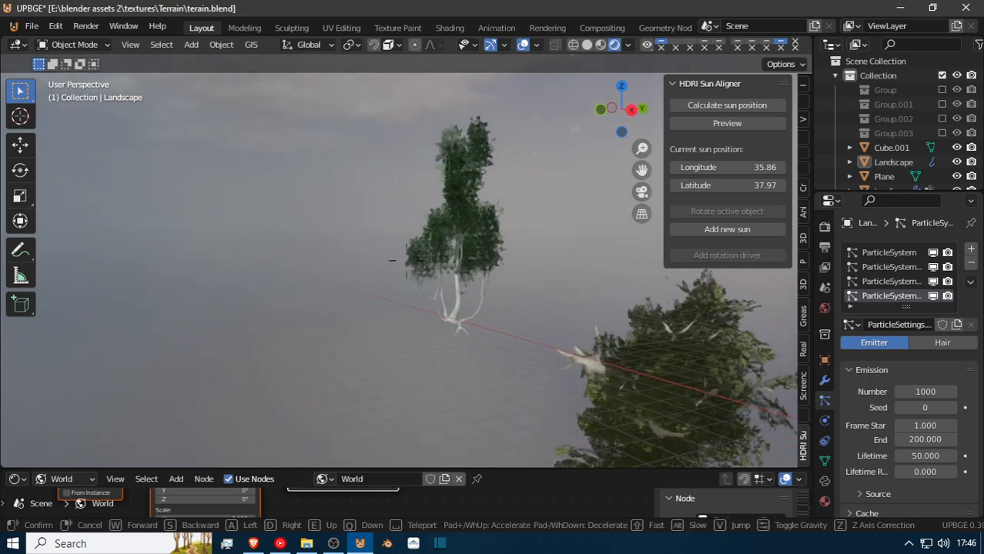
{"action": "key", "text": "w"}
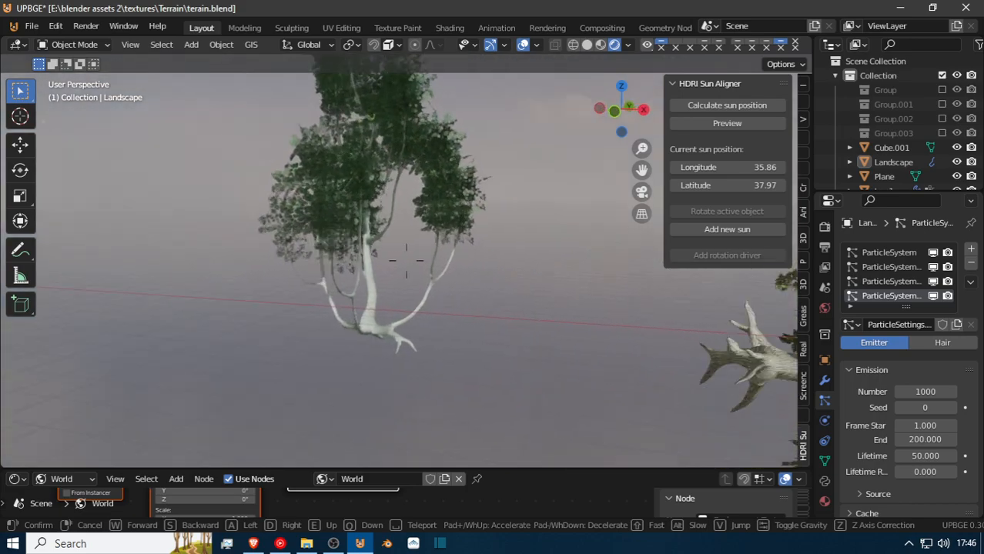
{"action": "left_click", "coordinate": [406, 260]}
{"action": "left_click", "coordinate": [455, 213]}
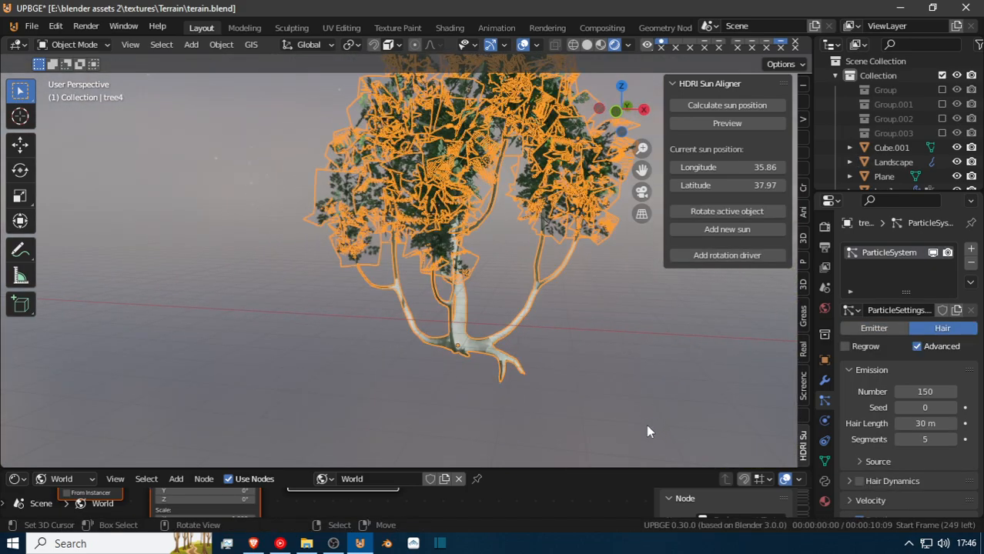
{"action": "type", "text": "ry"}
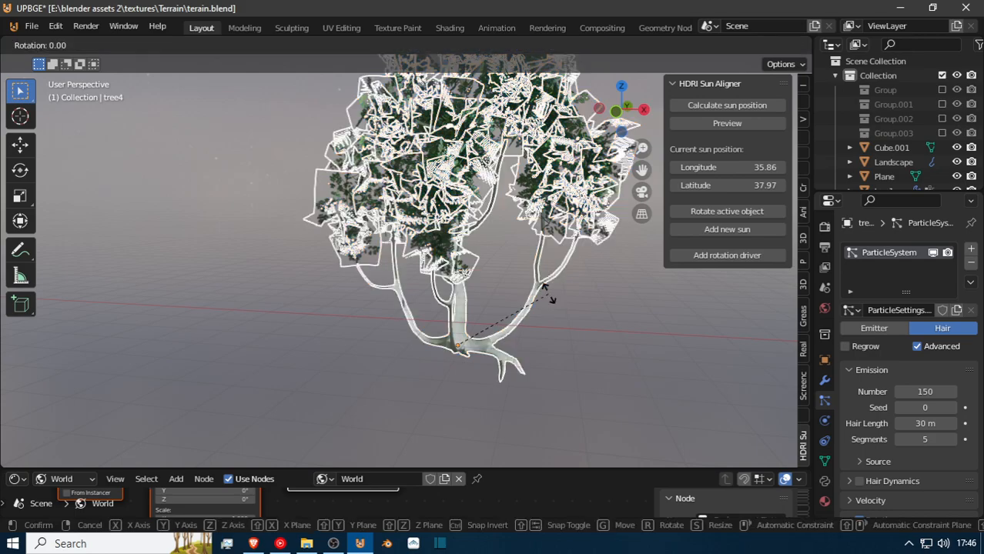
{"action": "type", "text": "90"}
{"action": "left_click", "coordinate": [511, 318]}
Move tree4 about 12 m in the negative direction along the global X axis.
{"action": "key", "text": "g"}
{"action": "key", "text": "x"}
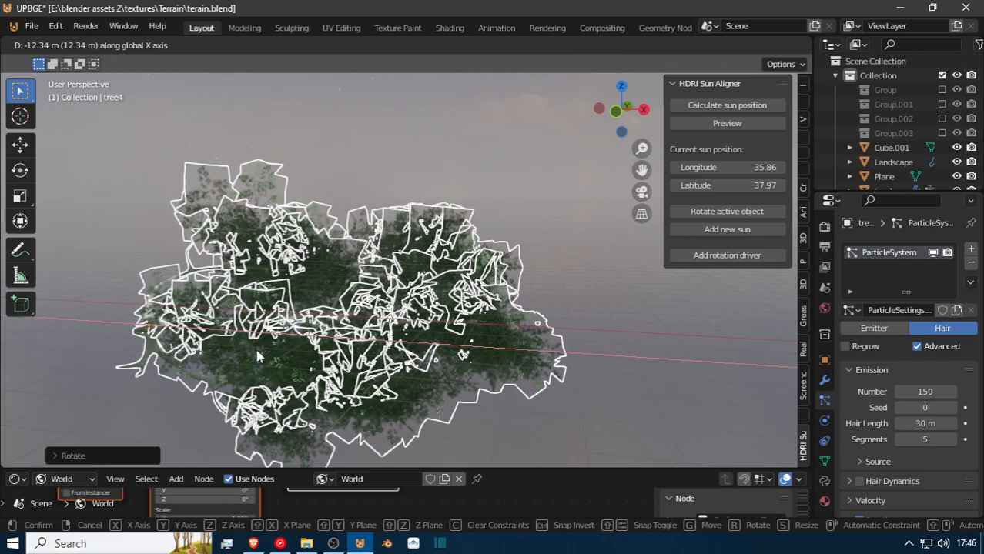
{"action": "left_click", "coordinate": [258, 362]}
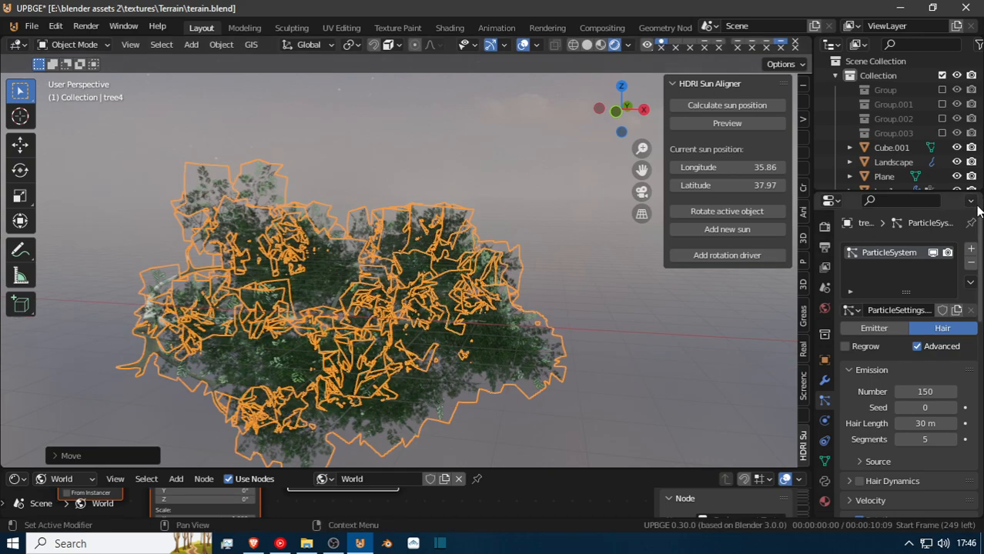
Check tree4's mesh in Edit Mode and its object transform, and remove its own particle system.
{"action": "key", "text": "shift+grave"}
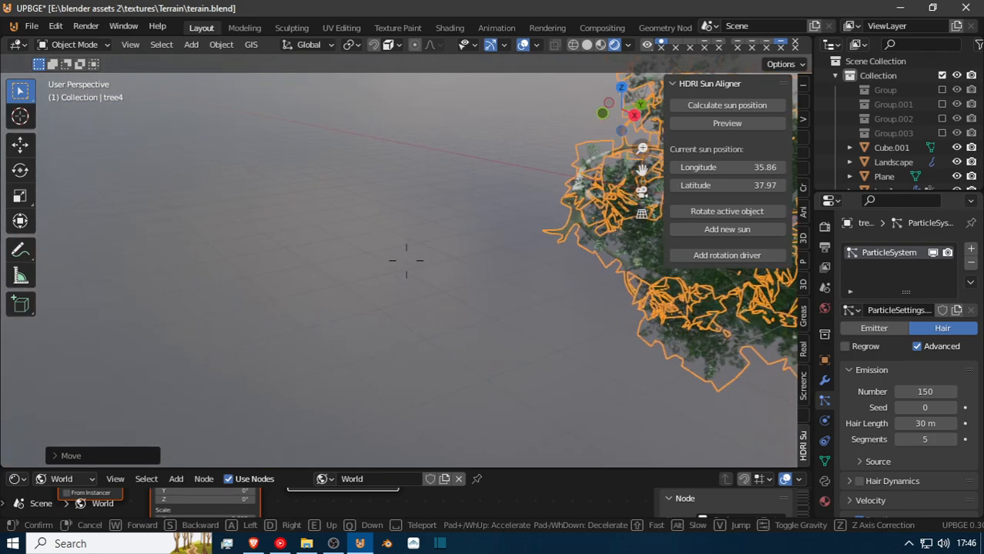
{"action": "left_click", "coordinate": [406, 261]}
{"action": "key", "text": "Tab"}
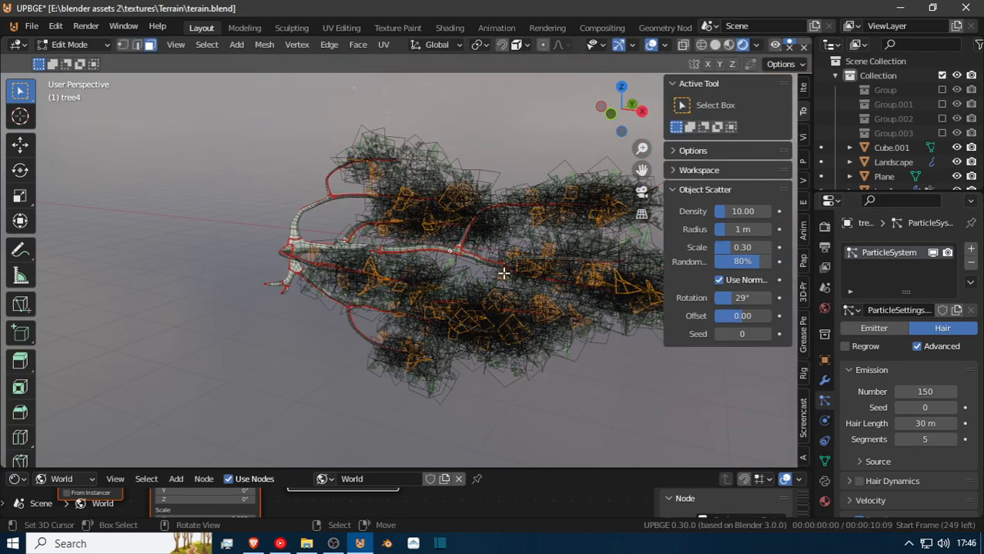
{"action": "key", "text": "Tab"}
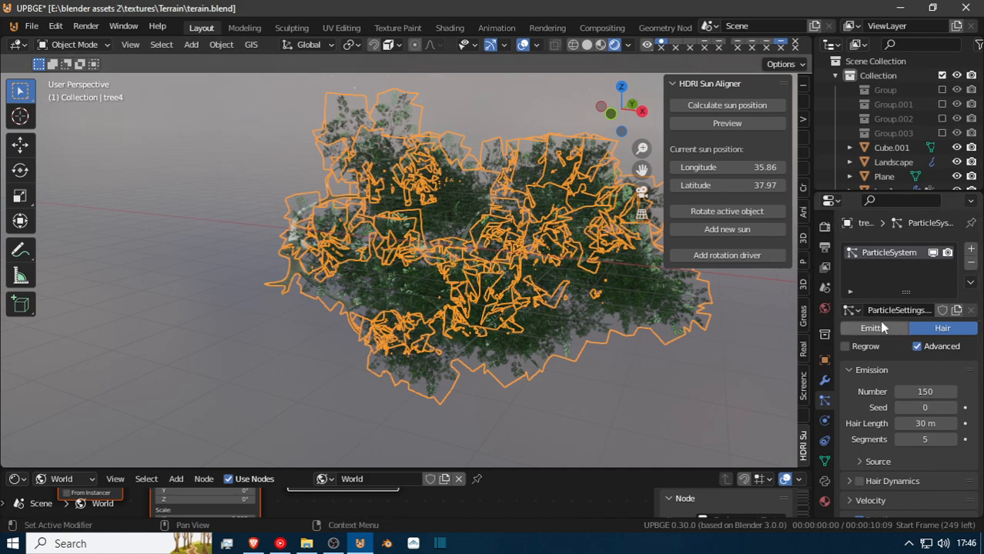
{"action": "left_click", "coordinate": [825, 361]}
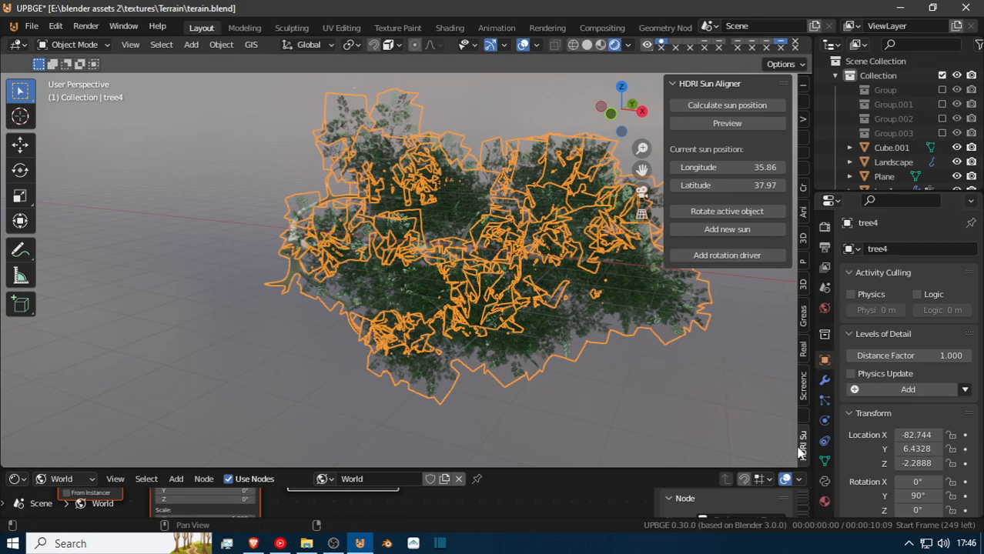
{"action": "left_click", "coordinate": [825, 400]}
{"action": "left_click", "coordinate": [971, 264]}
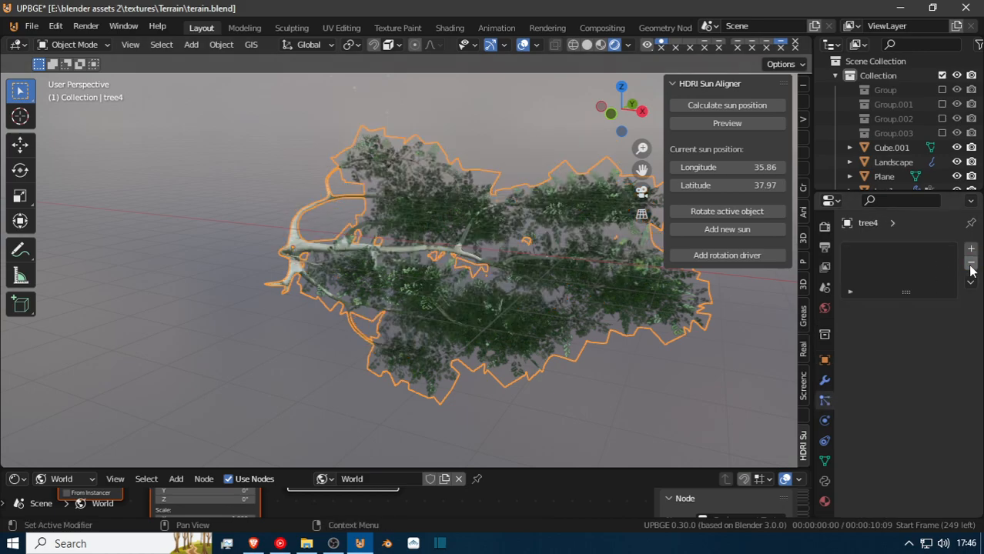
Remove the particle systems from the source trees tree1 and tree3.
{"action": "middle_click_drag", "start_coordinate": [354, 308], "coordinate": [389, 263]}
{"action": "left_click", "coordinate": [513, 223]}
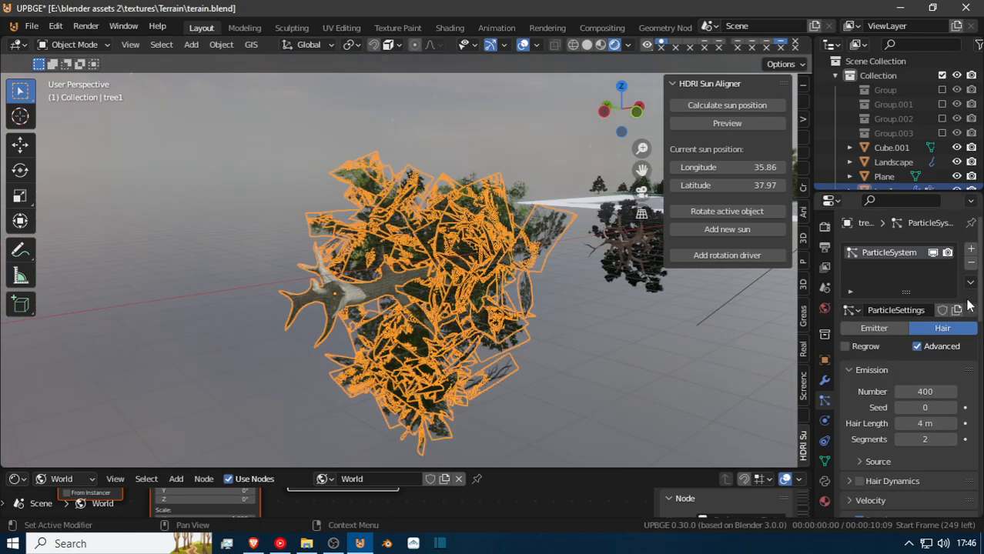
{"action": "left_click", "coordinate": [971, 264]}
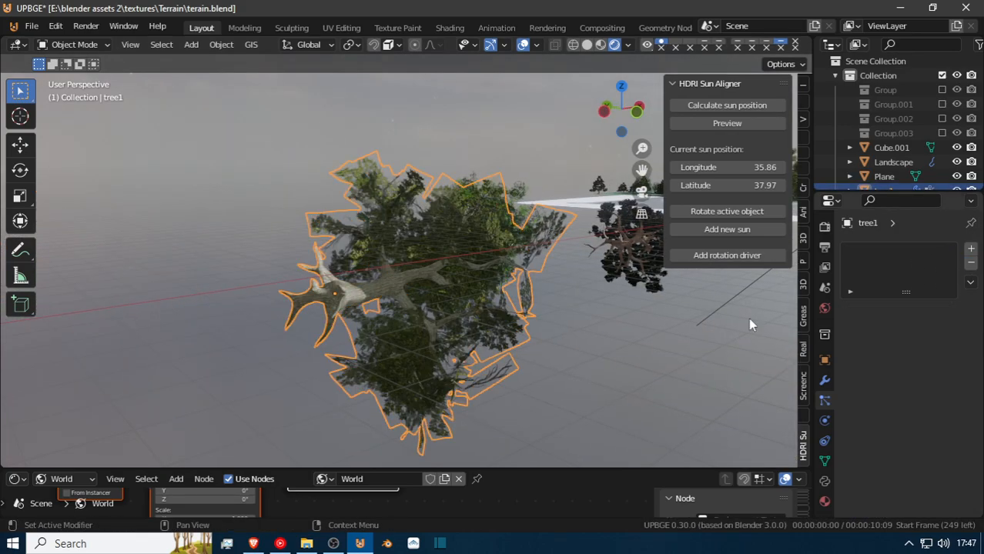
{"action": "left_click", "coordinate": [627, 247]}
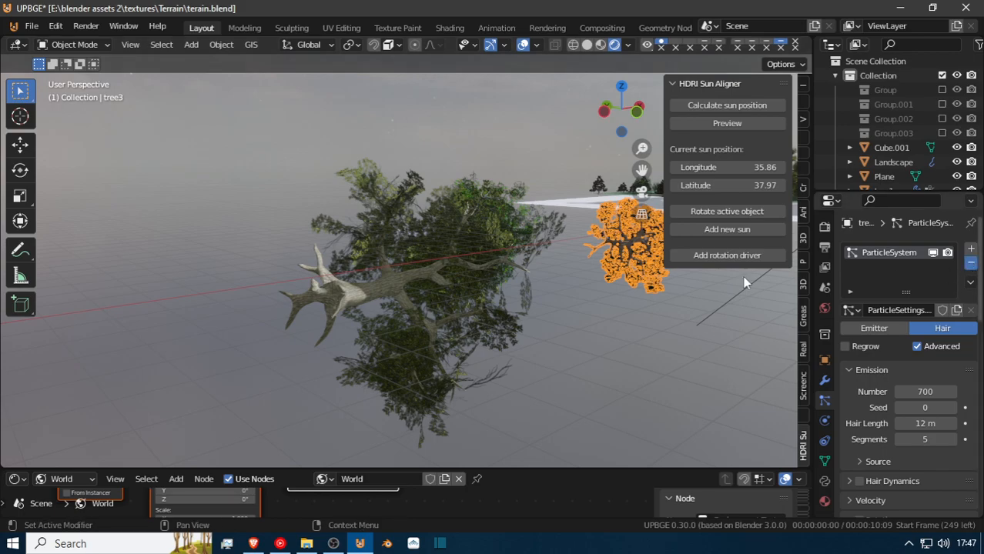
Select tree2, the lying tree beside tree3, and remove its particle system.
{"action": "key", "text": "shift+grave"}
{"action": "key", "text": "d"}
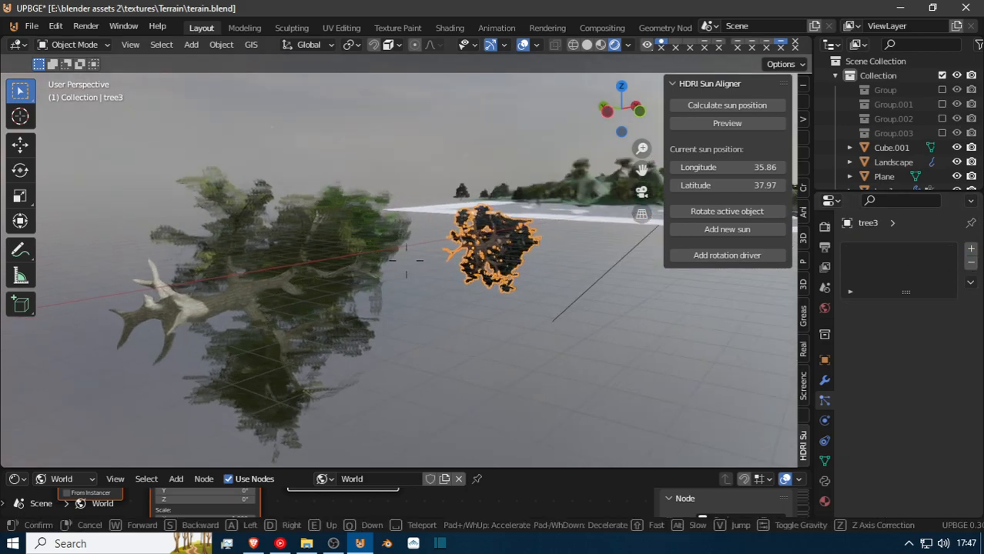
{"action": "key", "text": "w"}
{"action": "key", "text": "s"}
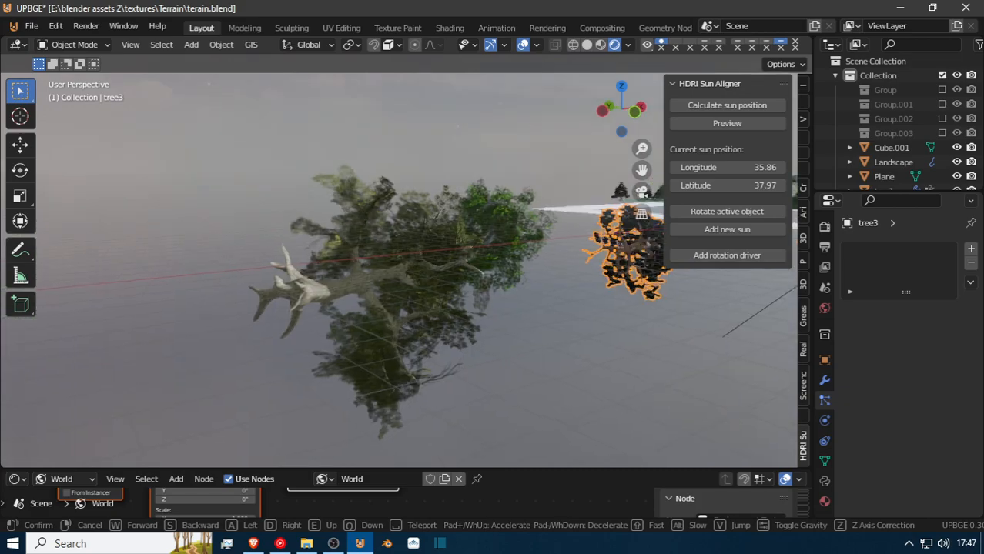
{"action": "key", "text": "d"}
{"action": "key", "text": "w"}
{"action": "key", "text": "e"}
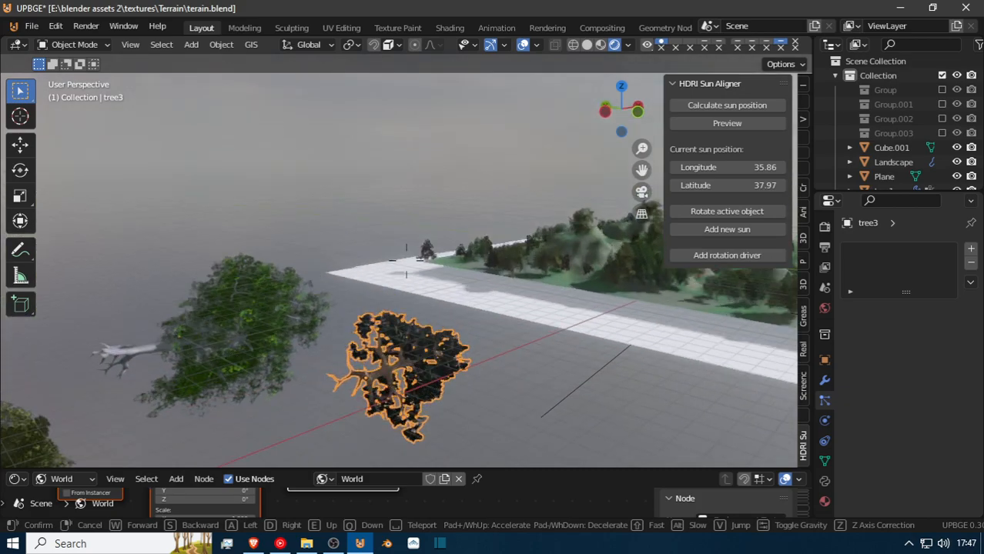
{"action": "left_click", "coordinate": [406, 261]}
{"action": "right_click", "coordinate": [232, 296]}
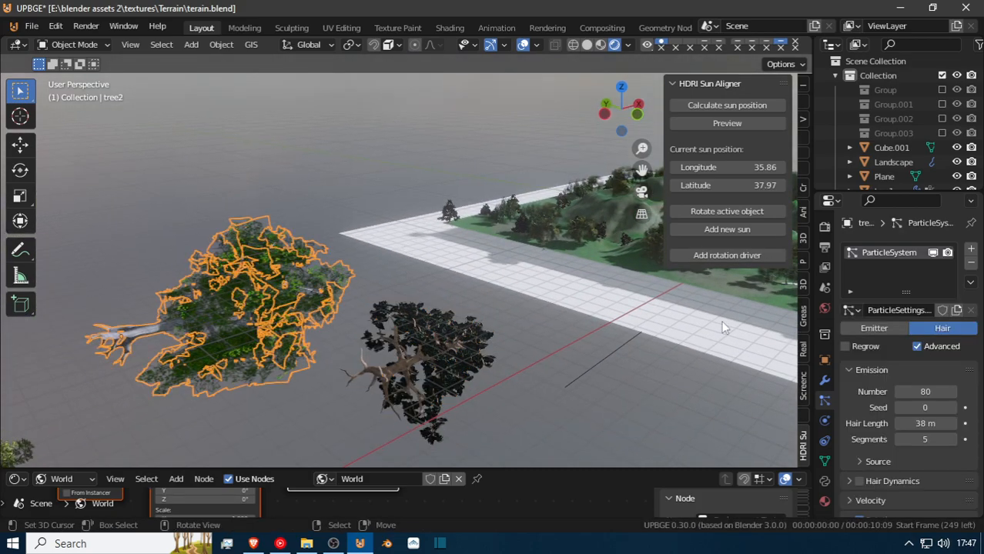
{"action": "left_click", "coordinate": [972, 264]}
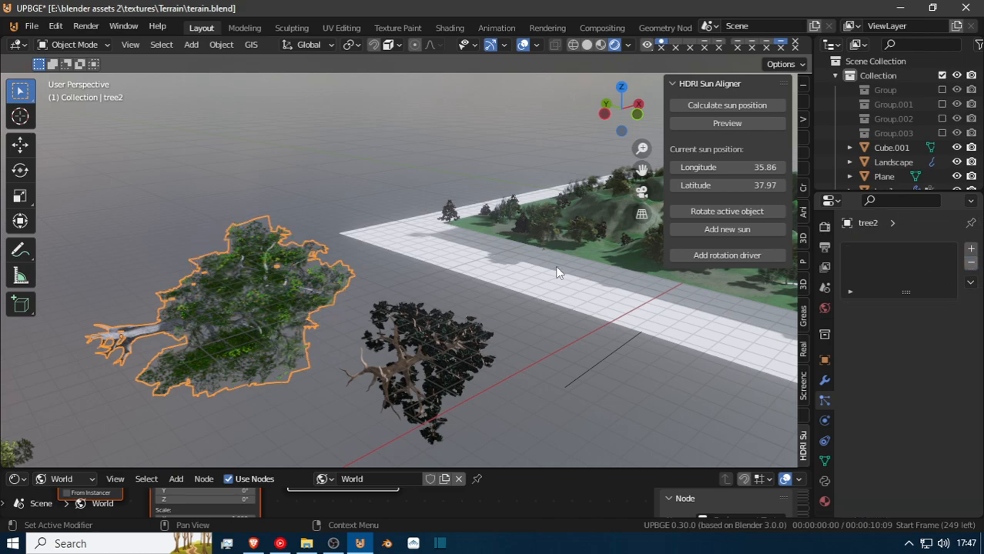
Move in on tree4 and select it to check its particle system list.
{"action": "key", "text": "shift+grave"}
{"action": "key", "text": "w"}
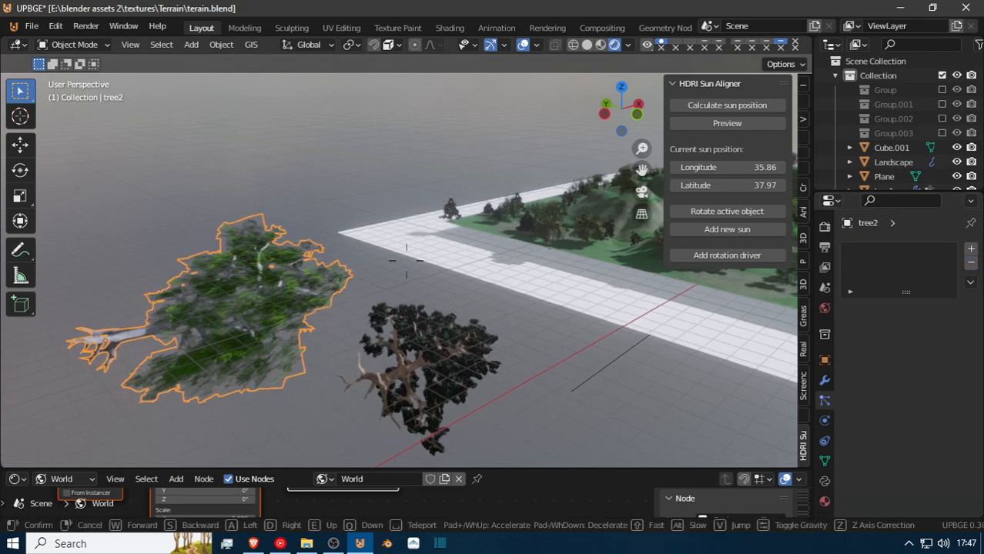
{"action": "left_click", "coordinate": [406, 260]}
{"action": "left_click", "coordinate": [473, 258]}
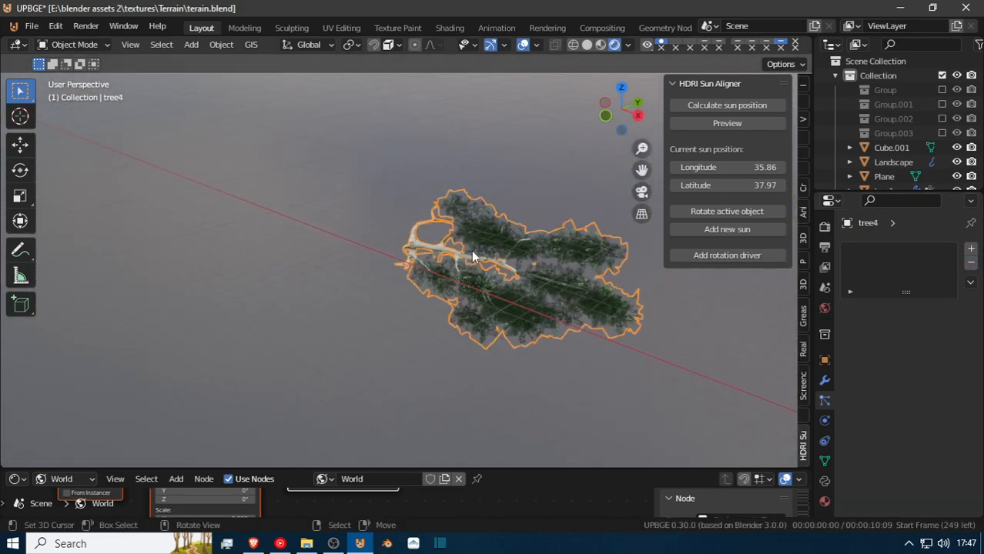
Select the Landscape terrain and set the emission number of its fourth particle system to 0.
{"action": "key", "text": "shift+grave"}
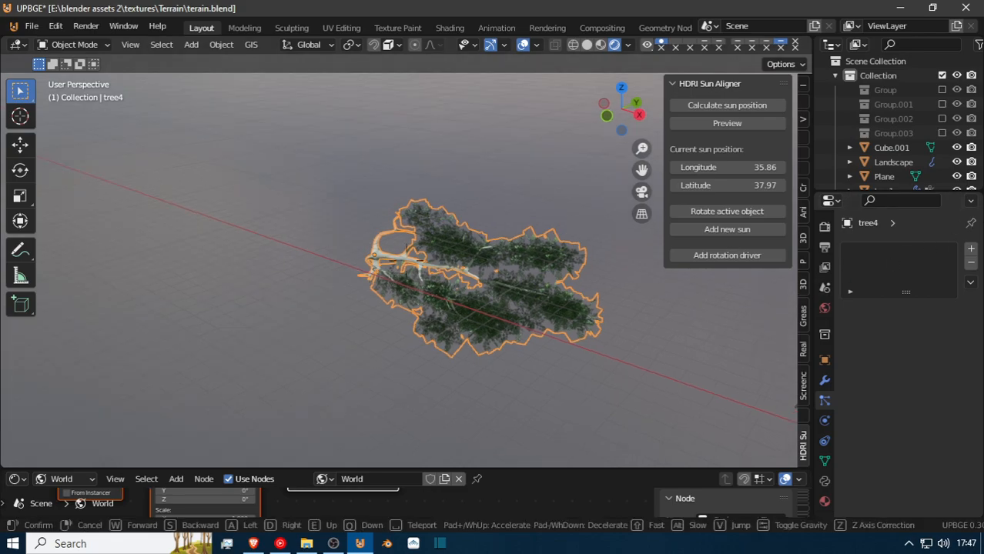
{"action": "key", "text": "w"}
{"action": "left_click", "coordinate": [406, 260]}
{"action": "left_click", "coordinate": [536, 353]}
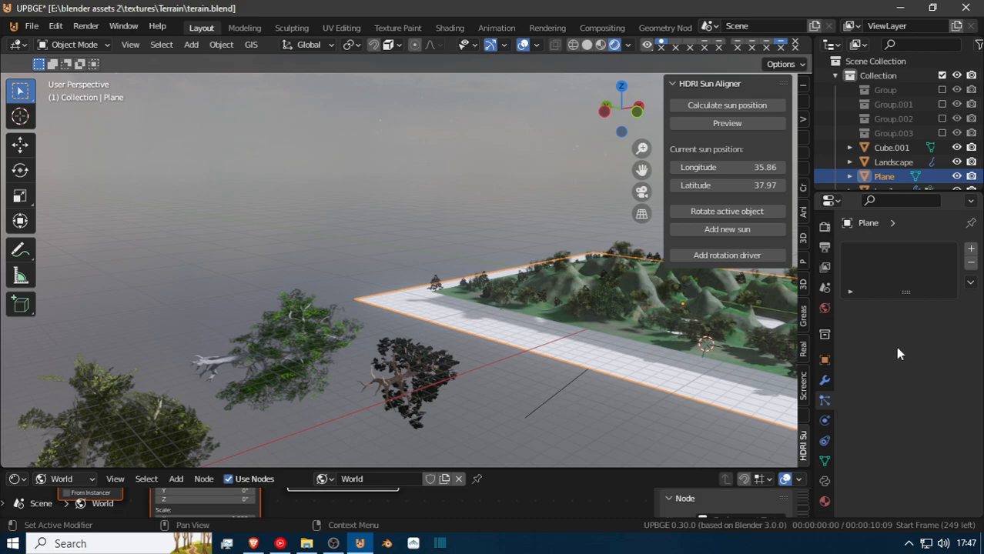
{"action": "left_click", "coordinate": [564, 311]}
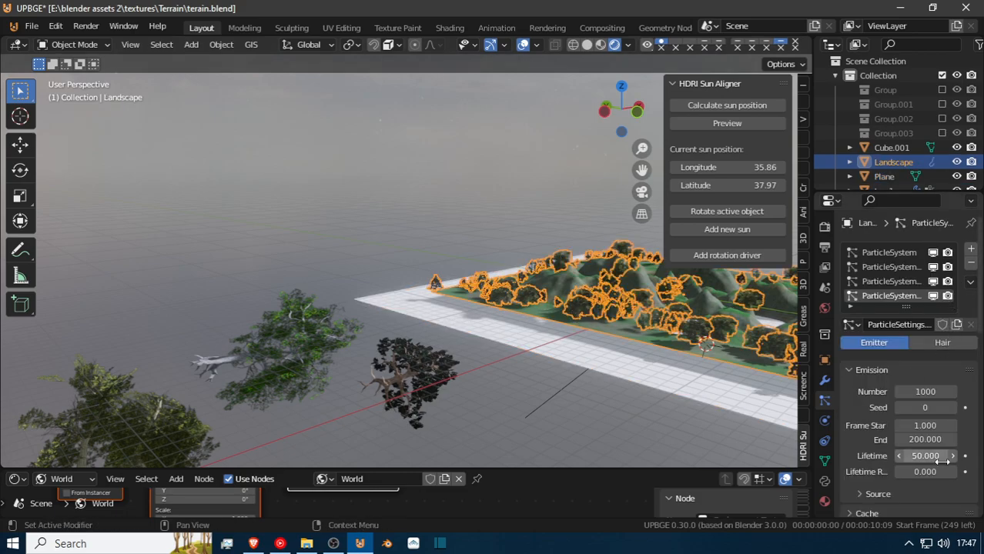
{"action": "scroll", "coordinate": [924, 454], "scroll_direction": "down", "scroll_amount": 1}
{"action": "left_click_drag", "start_coordinate": [925, 363], "coordinate": [905, 363]}
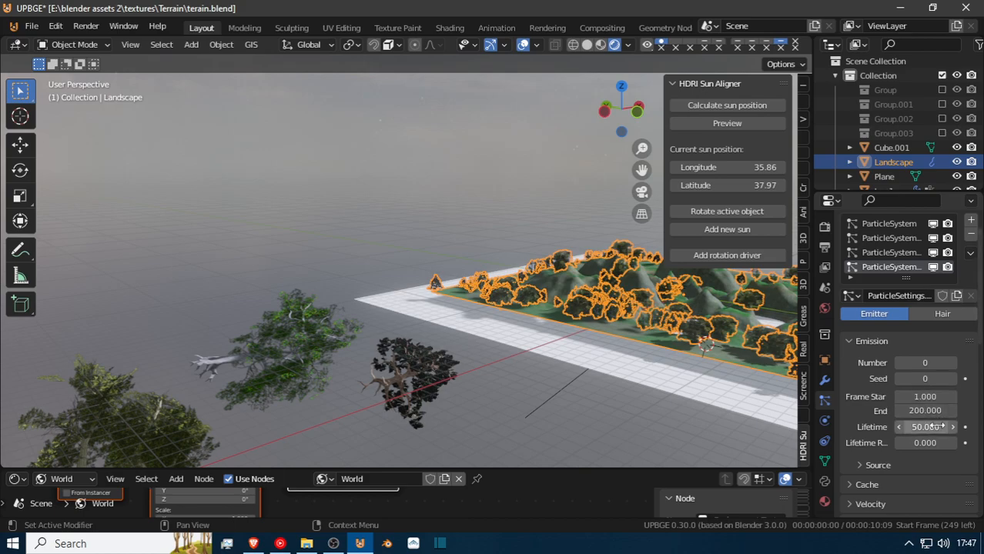
Change the Landscape's fourth particle system to Hair and set its segments to 2.
{"action": "scroll", "coordinate": [938, 426], "scroll_direction": "down", "scroll_amount": 5}
{"action": "scroll", "coordinate": [932, 426], "scroll_direction": "up", "scroll_amount": 3}
{"action": "scroll", "coordinate": [932, 428], "scroll_direction": "up", "scroll_amount": 3}
{"action": "left_click", "coordinate": [960, 347]}
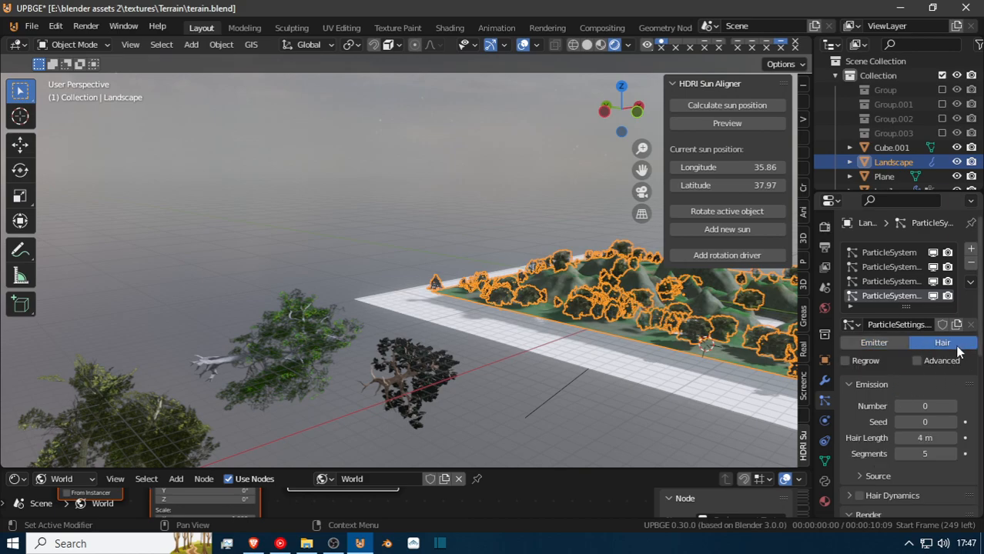
{"action": "scroll", "coordinate": [927, 419], "scroll_direction": "down", "scroll_amount": 3}
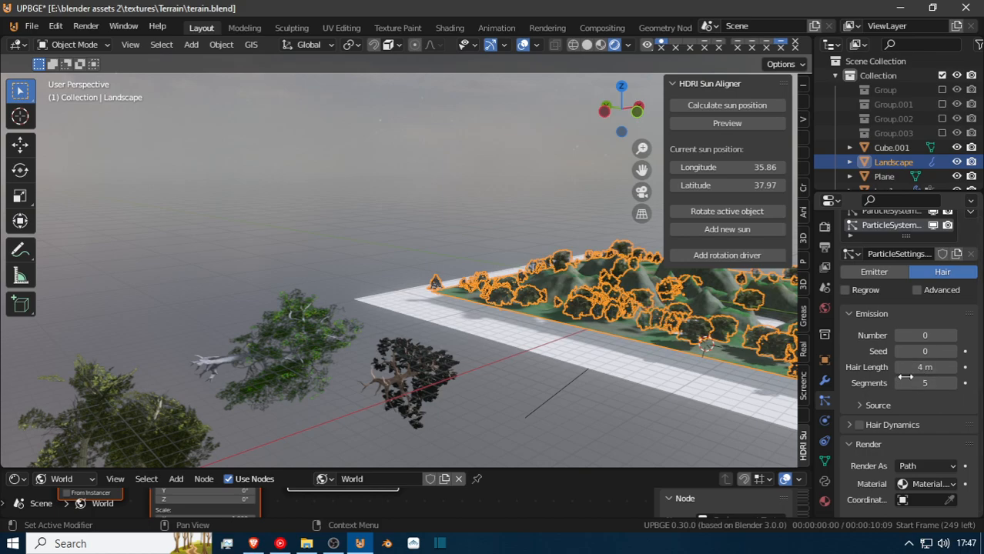
{"action": "left_click_drag", "start_coordinate": [914, 383], "coordinate": [893, 384]}
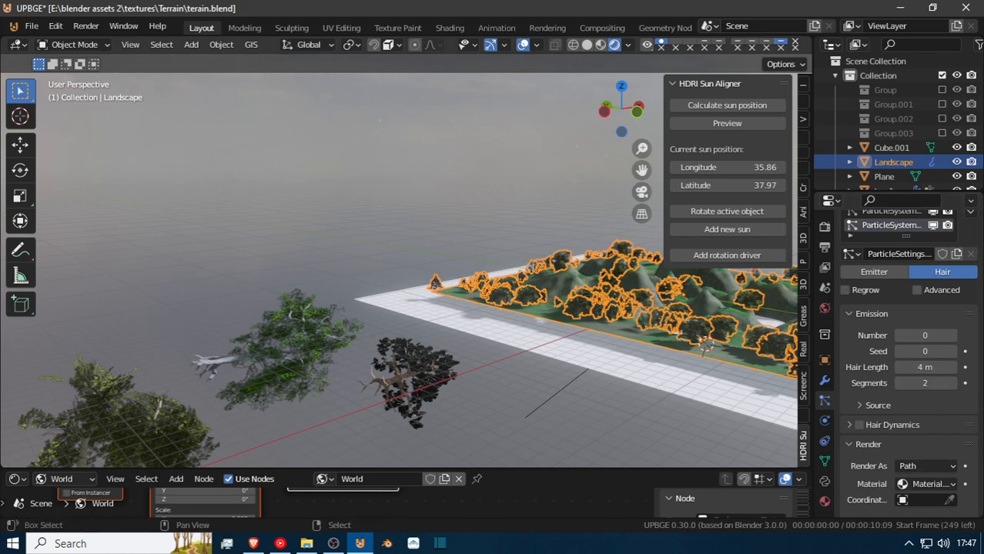
Pick tree4 in the scene as the coordinate system object for the fourth particle system's render settings.
{"action": "key", "text": "shift+grave"}
{"action": "key", "text": "w"}
{"action": "left_click", "coordinate": [407, 260]}
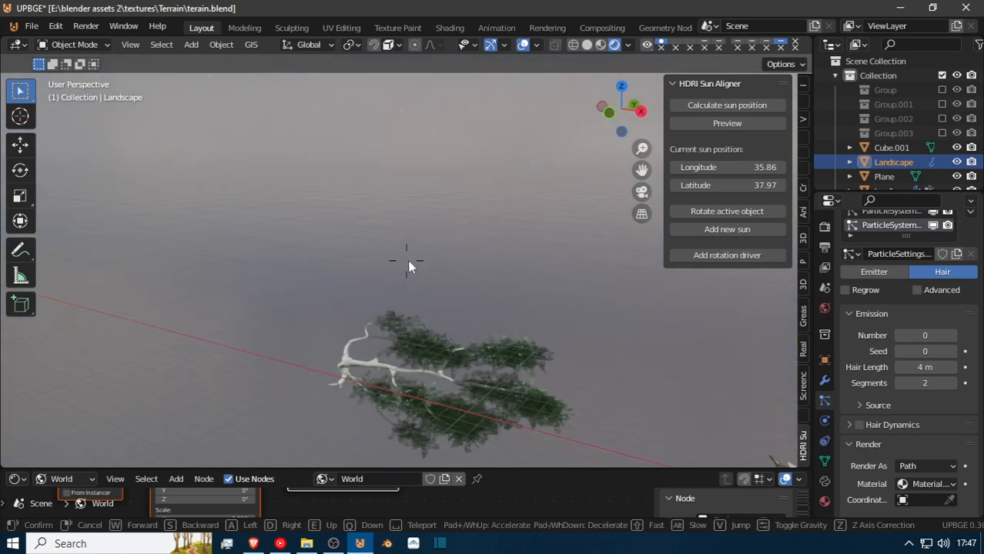
{"action": "left_click", "coordinate": [951, 502]}
{"action": "left_click", "coordinate": [367, 359]}
Identify the particle system holding the tree over the white gap by toggling its visibility, and make the third system active.
{"action": "key", "text": "shift+grave"}
{"action": "key", "text": "s"}
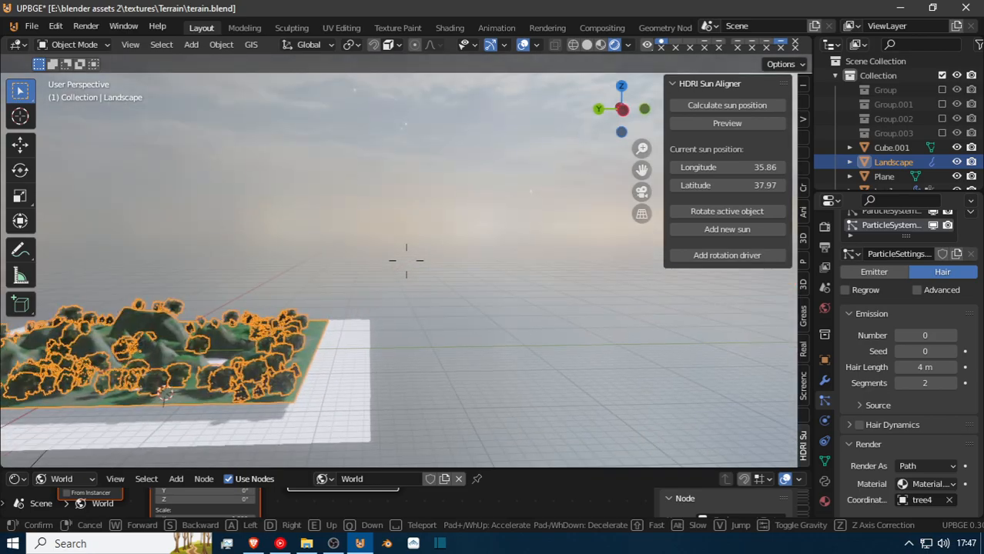
{"action": "key", "text": "e"}
{"action": "key", "text": "w"}
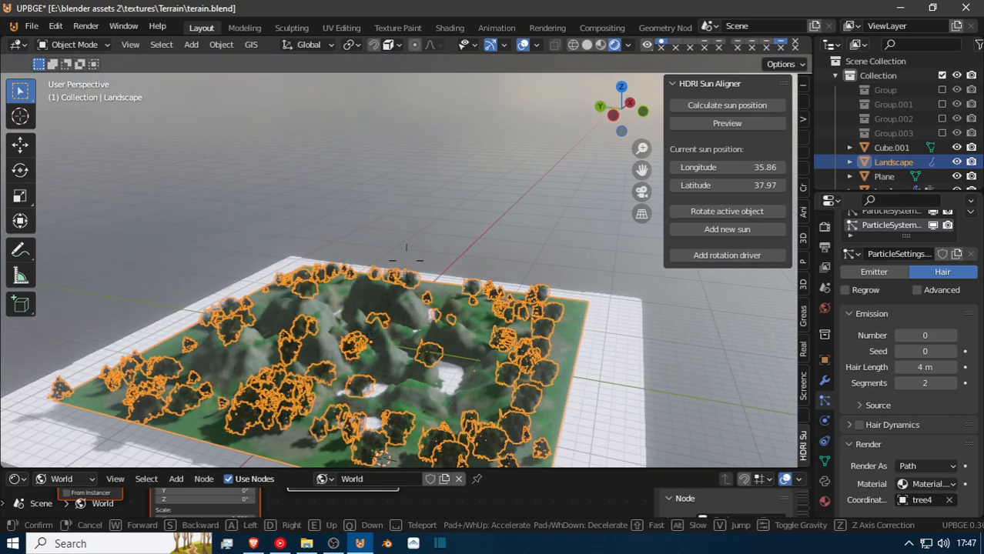
{"action": "key", "text": "w"}
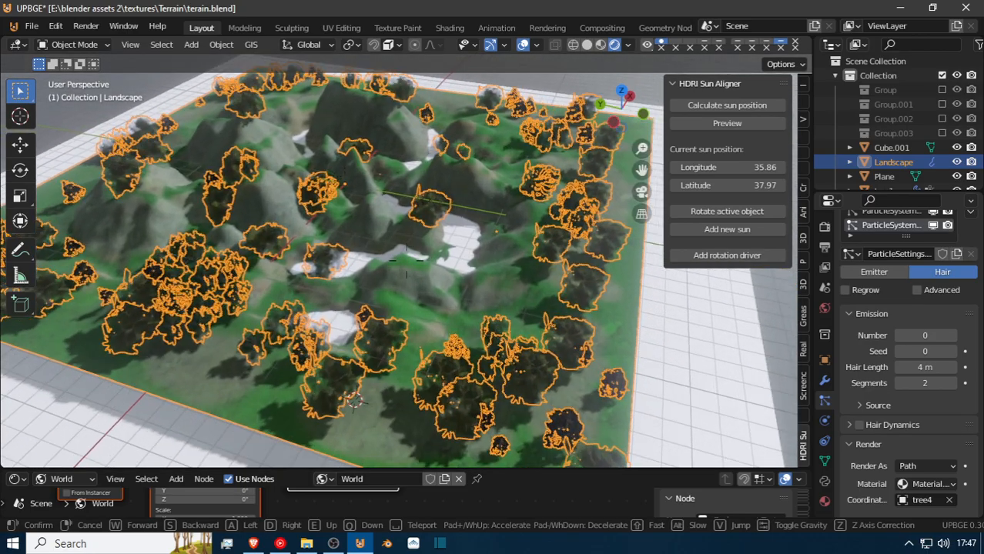
{"action": "key", "text": "w"}
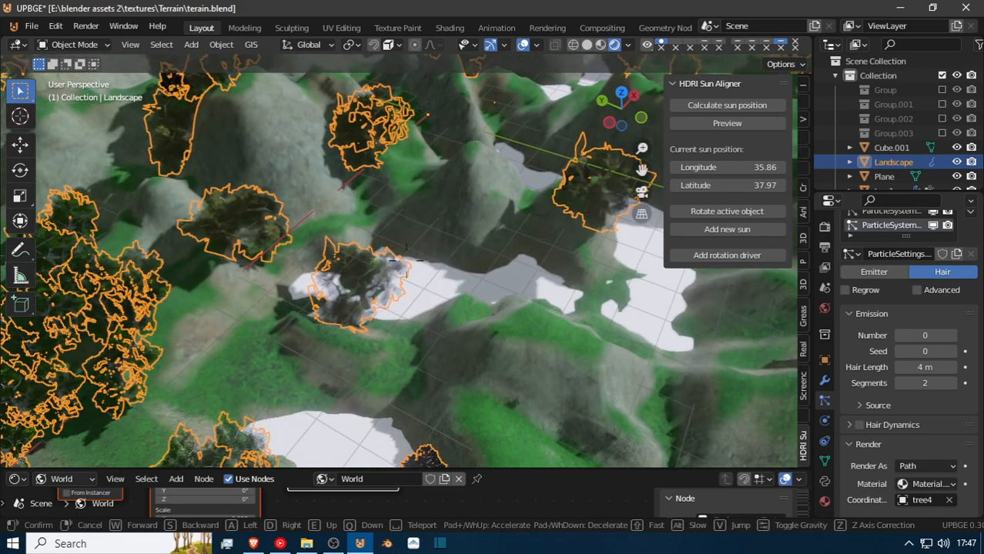
{"action": "key", "text": "w"}
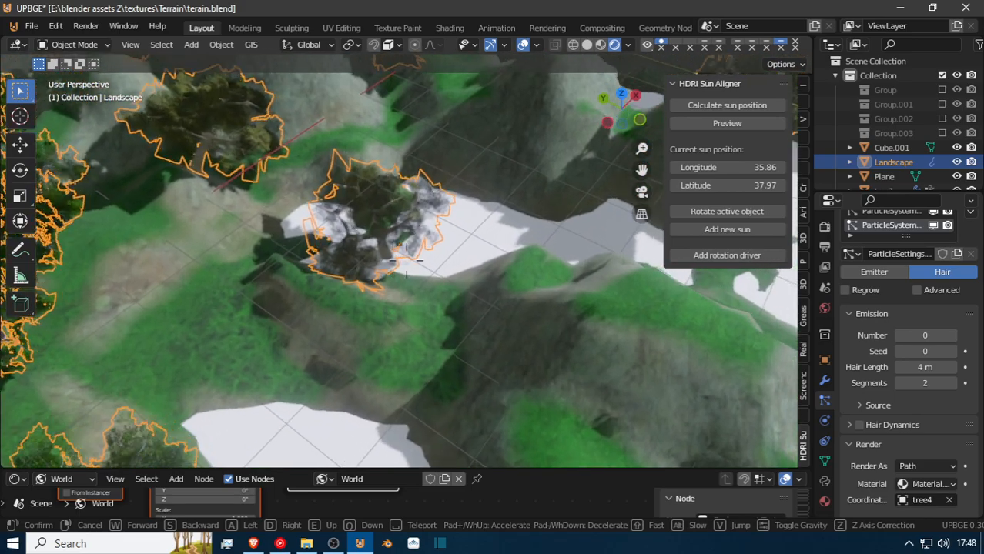
{"action": "key", "text": "w"}
{"action": "left_click", "coordinate": [370, 173]}
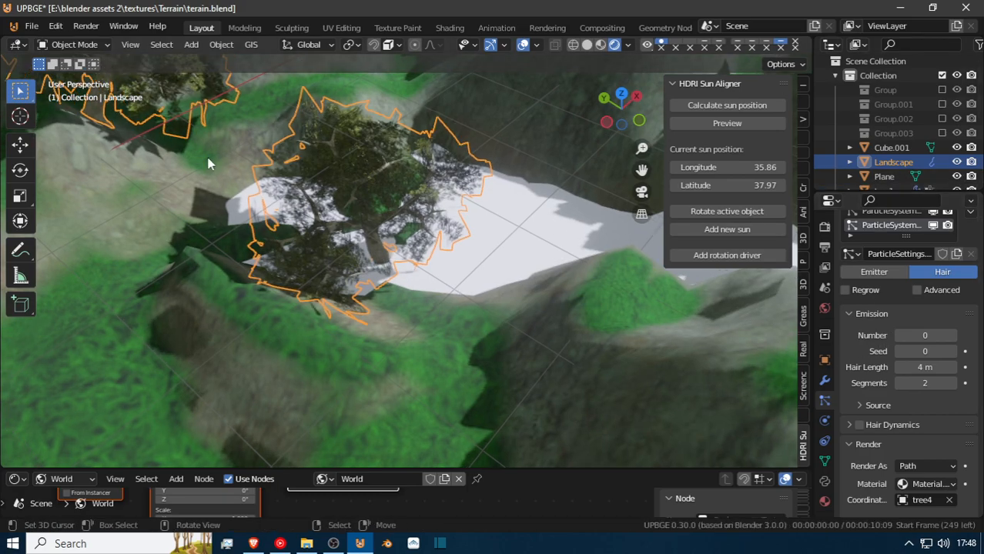
{"action": "scroll", "coordinate": [905, 299], "scroll_direction": "up", "scroll_amount": 3}
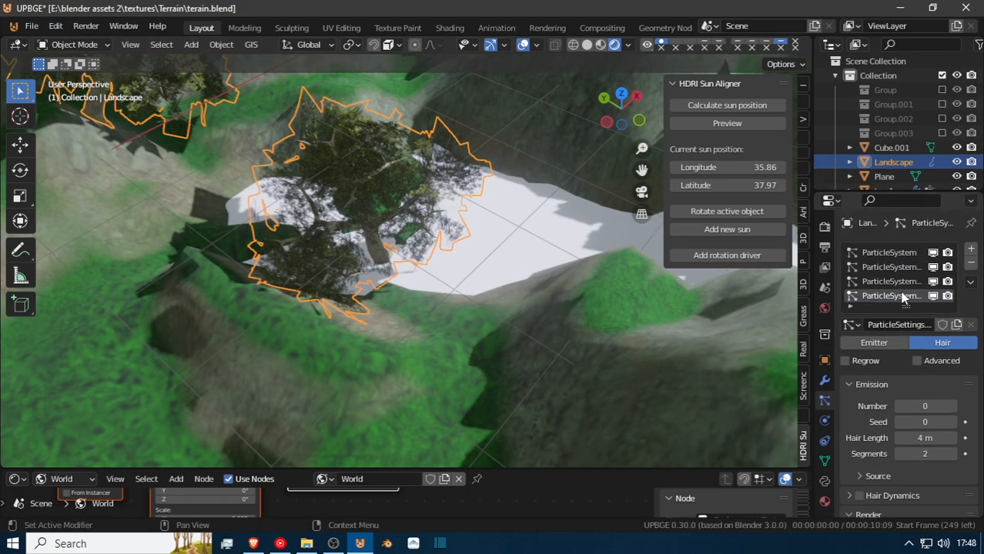
{"action": "left_click", "coordinate": [937, 280]}
{"action": "left_click", "coordinate": [937, 279]}
{"action": "left_click", "coordinate": [893, 281]}
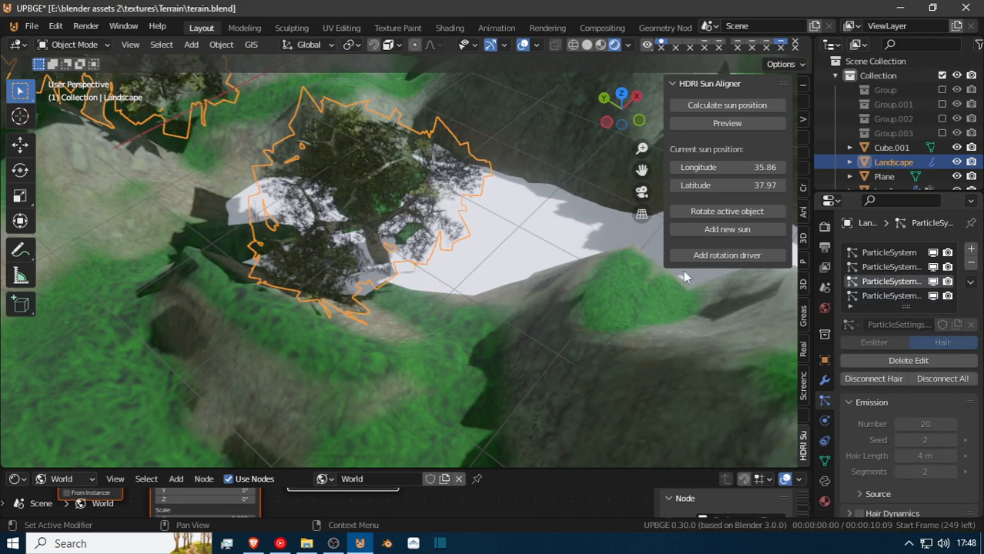
Remove the tree over the white gap with the Cut brush in Particle Edit, and return to Object Mode.
{"action": "left_click", "coordinate": [93, 46]}
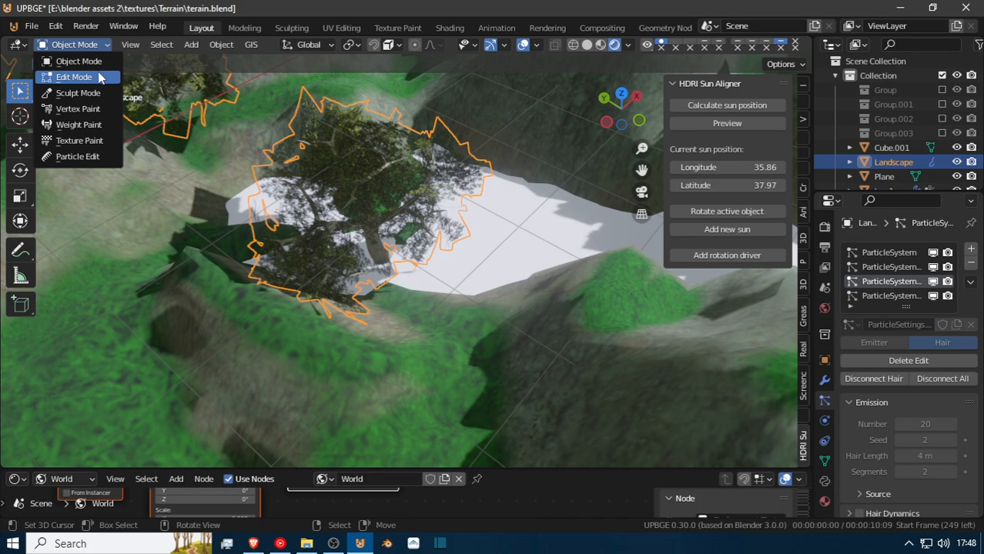
{"action": "left_click", "coordinate": [78, 156]}
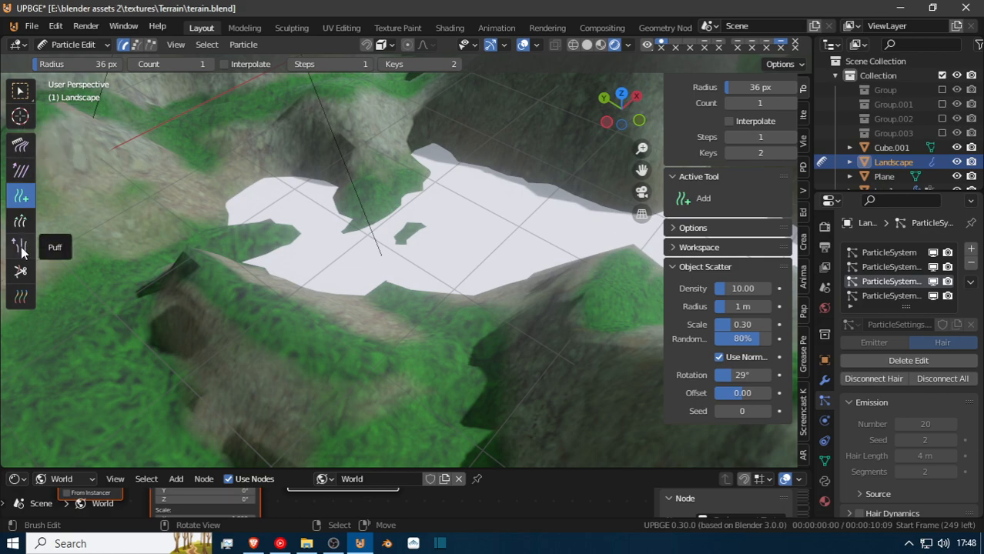
{"action": "left_click", "coordinate": [21, 271]}
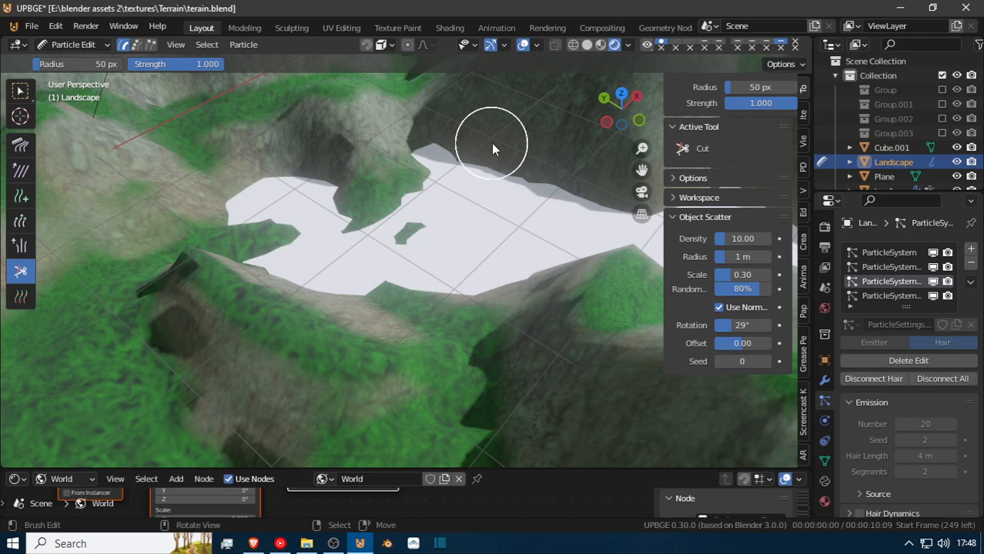
{"action": "left_click", "coordinate": [73, 45]}
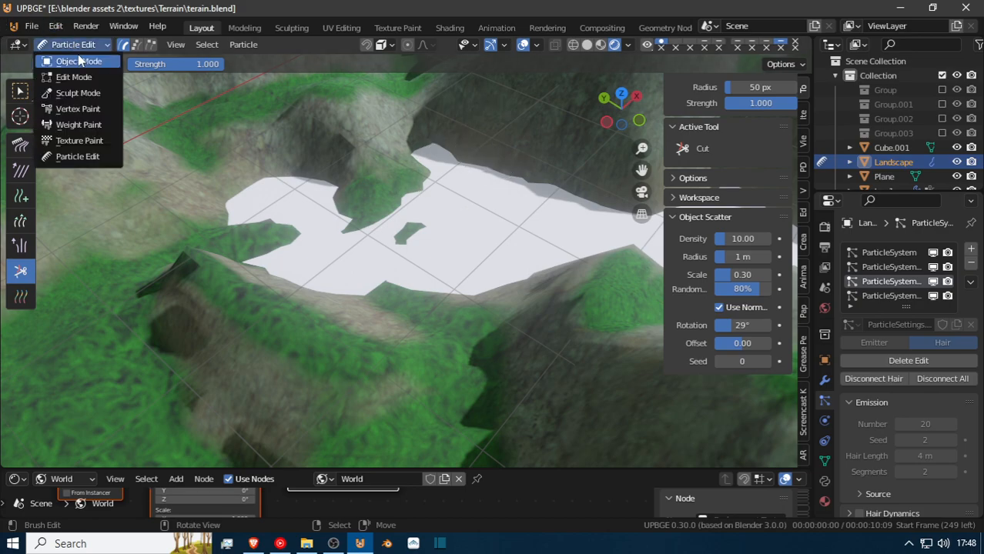
{"action": "left_click", "coordinate": [80, 61]}
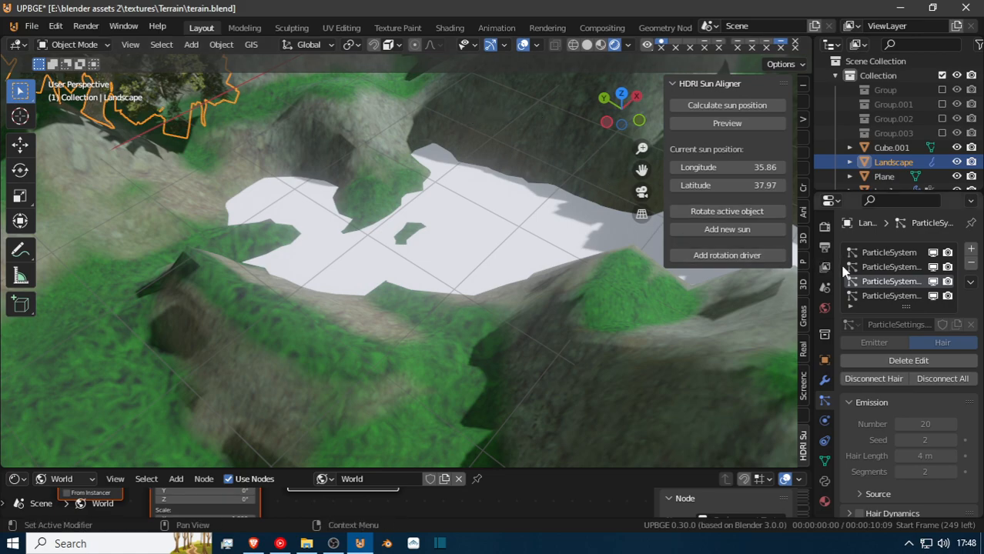
Make the Landscape's fourth particle system active again and review its emission and render settings.
{"action": "left_click", "coordinate": [894, 297]}
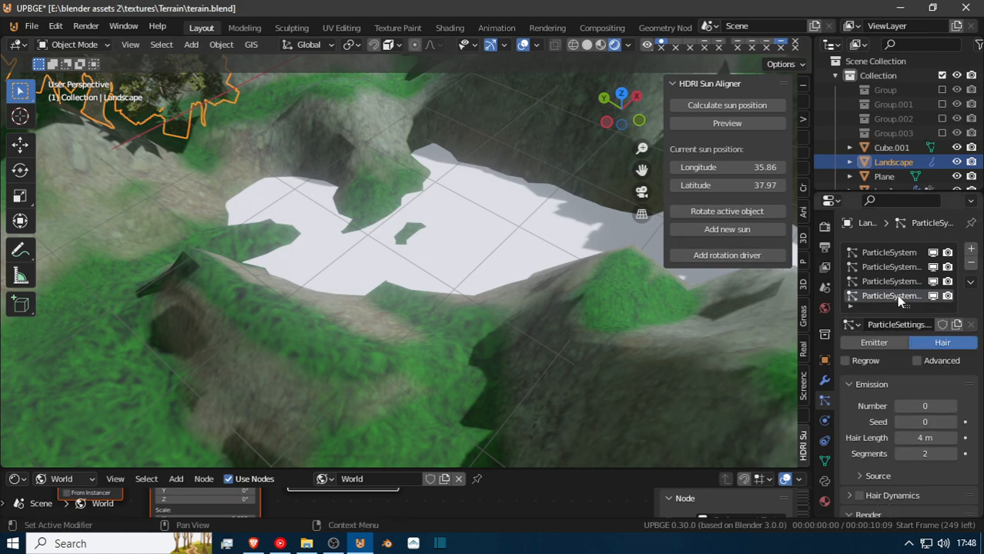
{"action": "scroll", "coordinate": [885, 308], "scroll_direction": "down", "scroll_amount": 2}
{"action": "scroll", "coordinate": [880, 241], "scroll_direction": "down", "scroll_amount": 1}
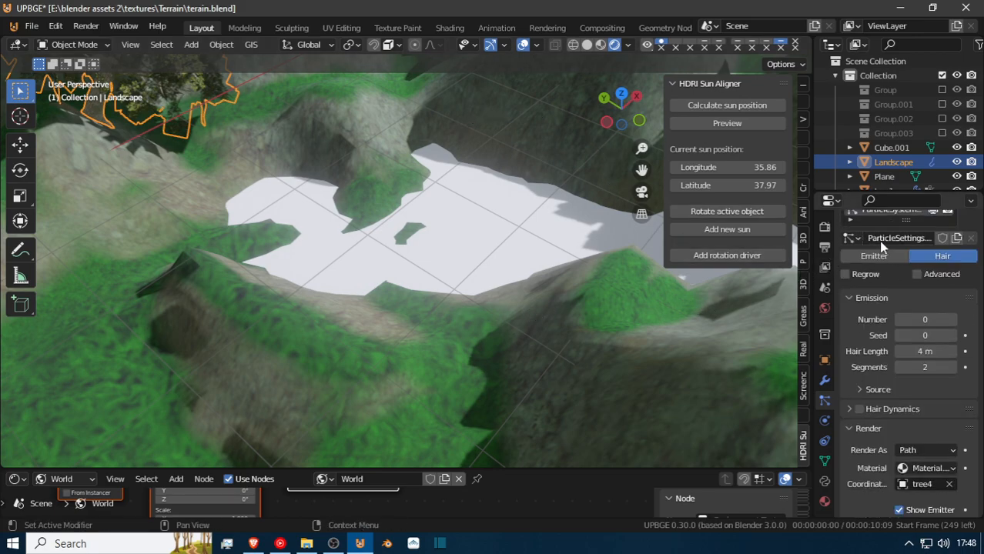
{"action": "scroll", "coordinate": [879, 241], "scroll_direction": "up", "scroll_amount": 1}
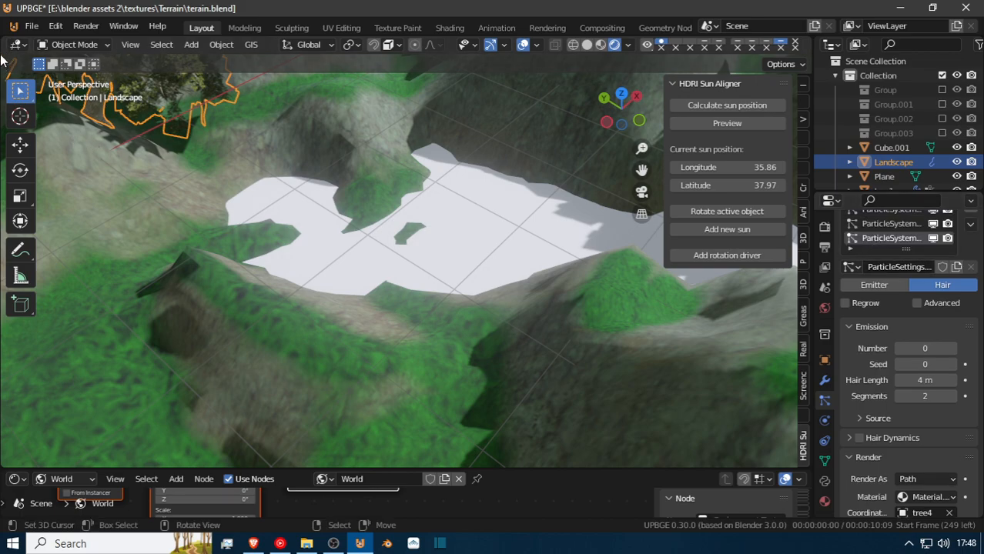
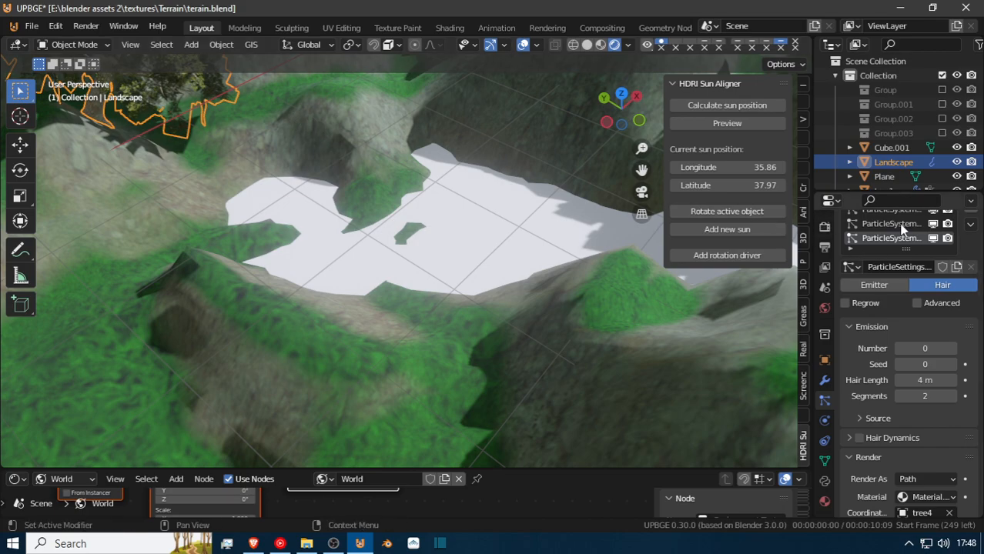
Enter Particle Edit on the Landscape's fourth particle system and place hair strands beside the white gap with the Add brush.
{"action": "left_click", "coordinate": [55, 49]}
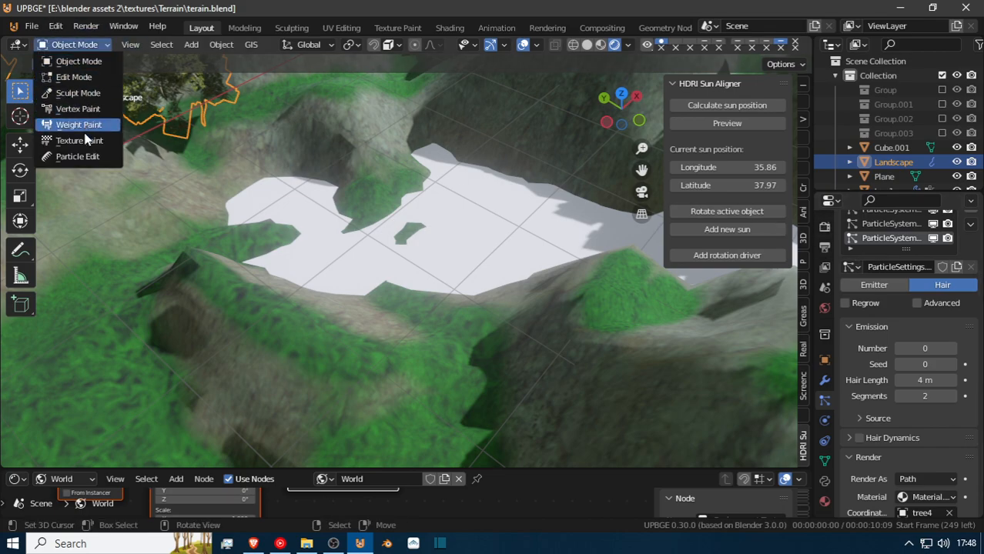
{"action": "left_click", "coordinate": [86, 158]}
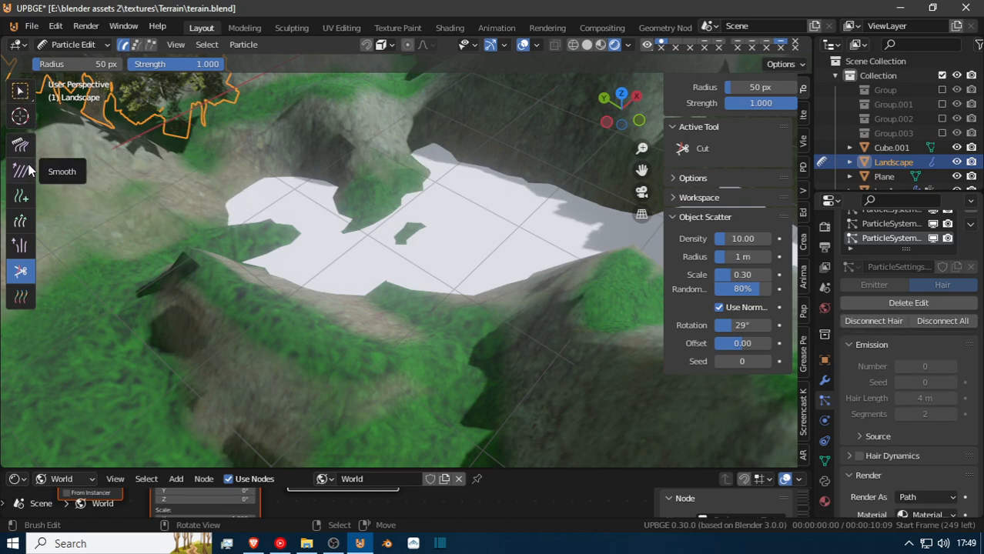
{"action": "left_click", "coordinate": [23, 194]}
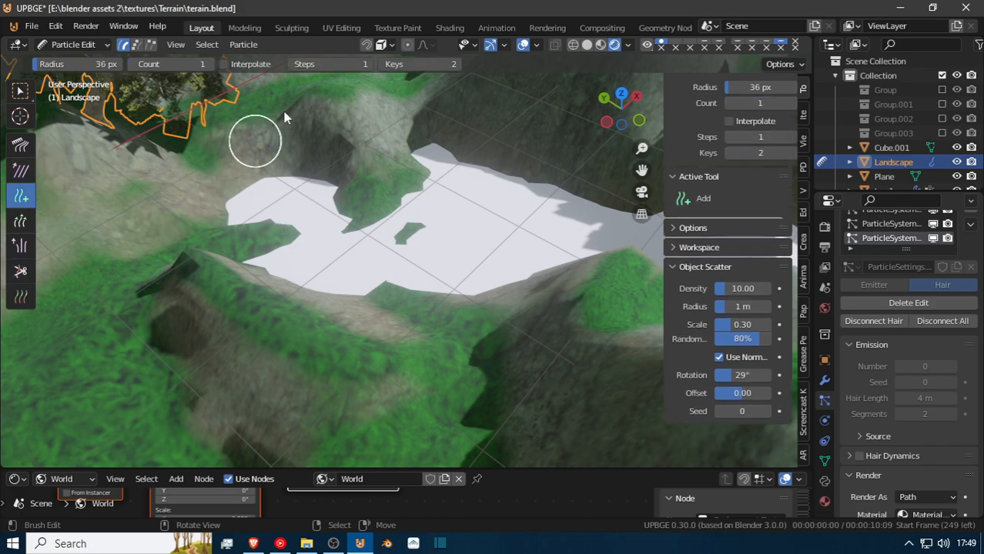
{"action": "left_click", "coordinate": [210, 217]}
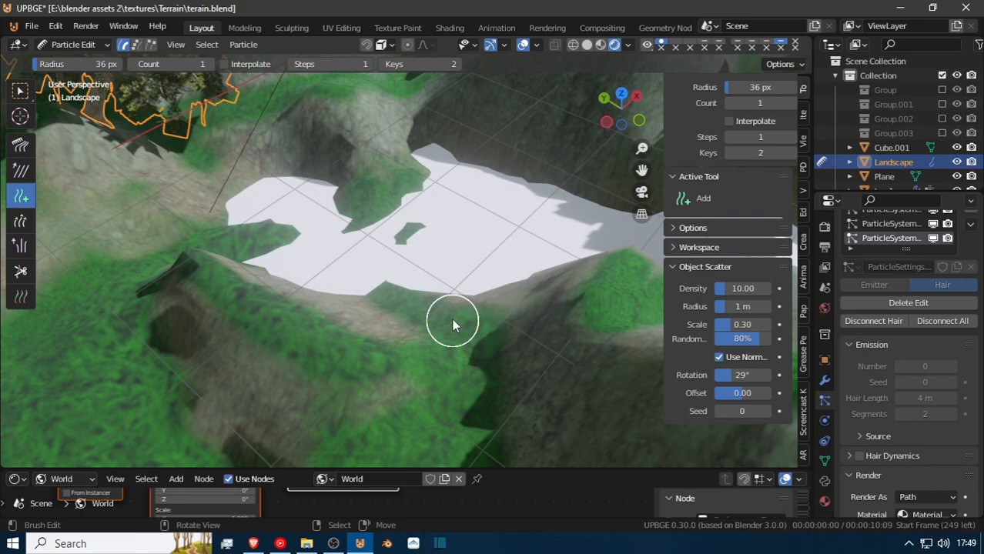
{"action": "middle_click_drag", "start_coordinate": [511, 303], "coordinate": [304, 320]}
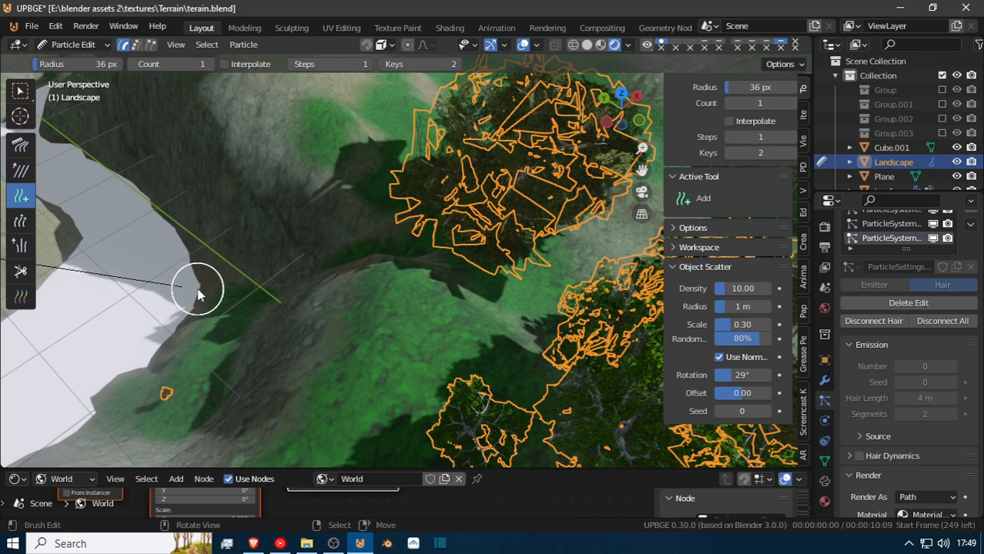
Add more hair strands around the other white gaps in the middle of the terrain.
{"action": "scroll", "coordinate": [92, 224], "scroll_direction": "down", "scroll_amount": 4}
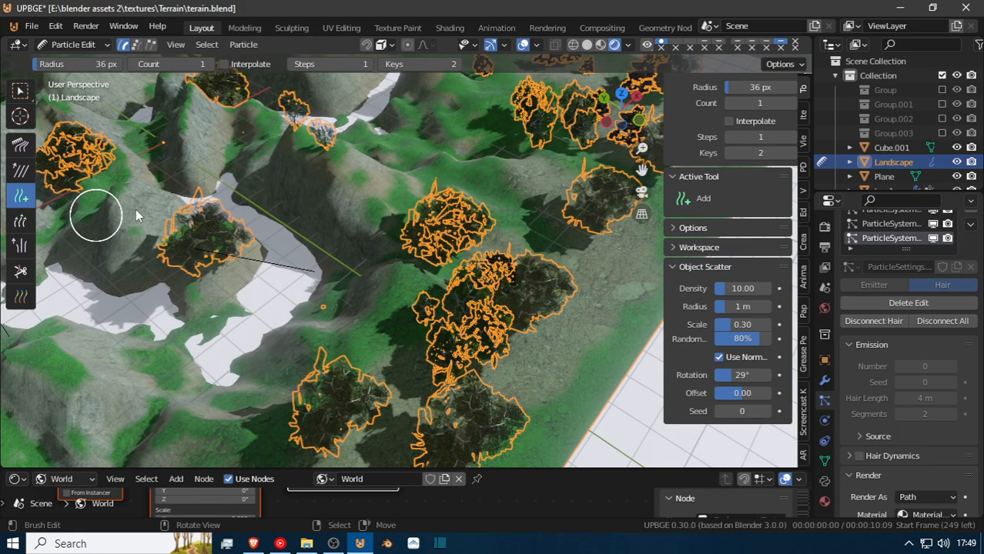
{"action": "scroll", "coordinate": [266, 249], "scroll_direction": "down", "scroll_amount": 4}
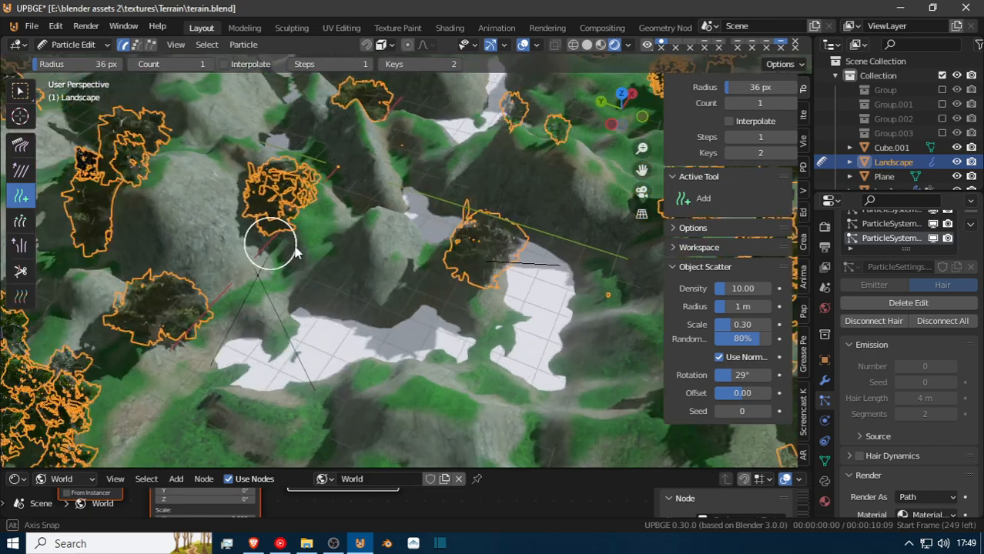
{"action": "scroll", "coordinate": [283, 291], "scroll_direction": "down", "scroll_amount": 3}
{"action": "middle_click_drag", "start_coordinate": [283, 291], "coordinate": [258, 289]}
{"action": "middle_click_drag", "start_coordinate": [330, 291], "coordinate": [300, 297]}
{"action": "left_click", "coordinate": [320, 290]}
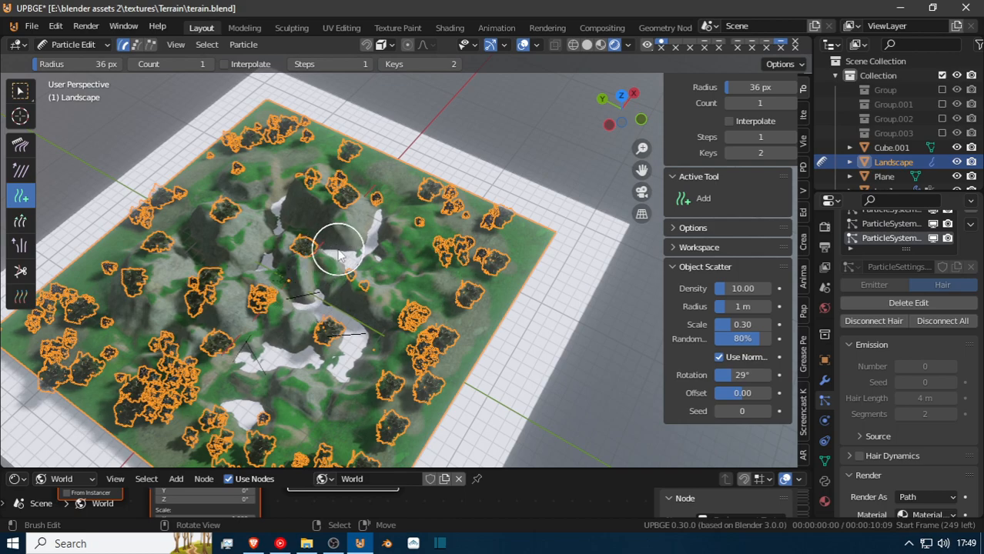
{"action": "left_click", "coordinate": [378, 247]}
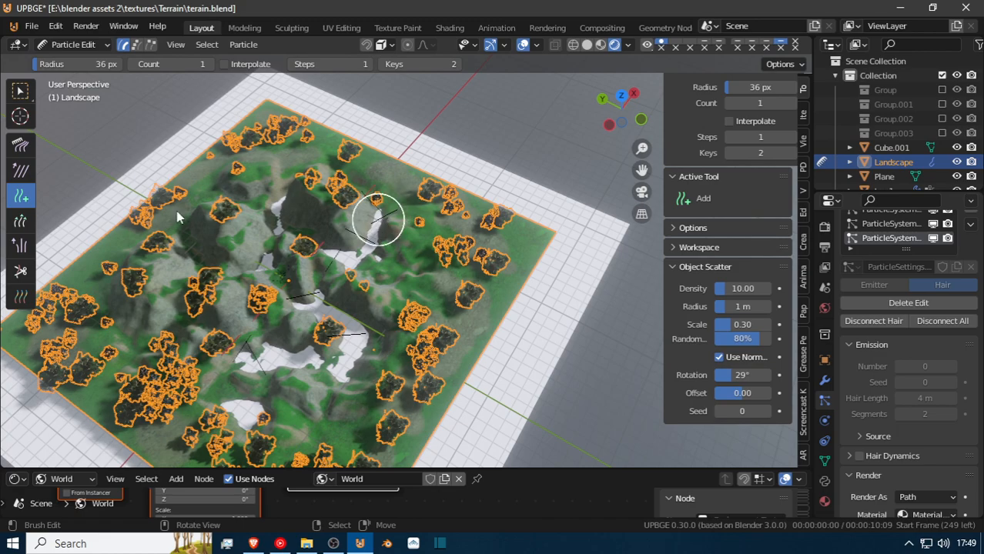
Switch to the Comb brush, set its radius to 273 px in the right side view, and return to Object Mode.
{"action": "left_click", "coordinate": [62, 44]}
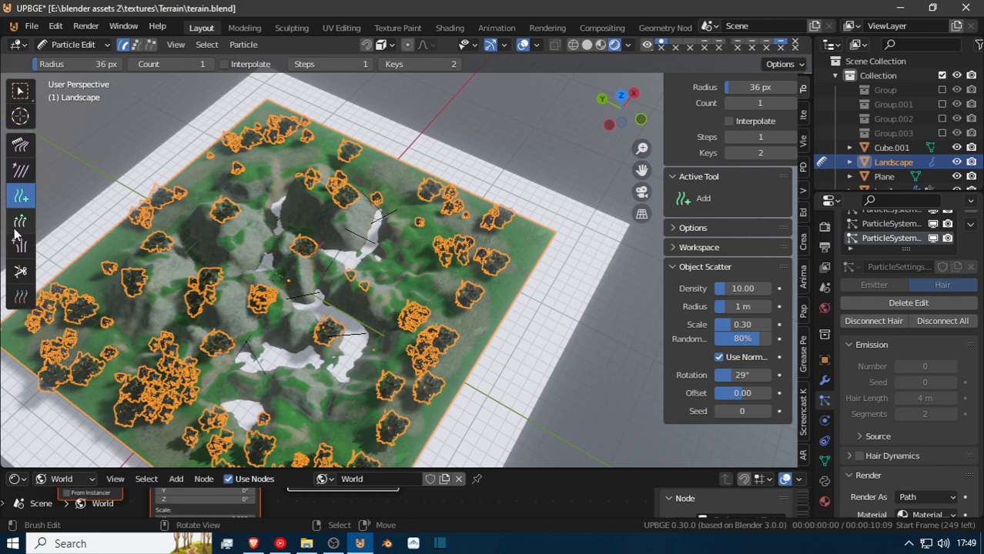
{"action": "left_click", "coordinate": [27, 150]}
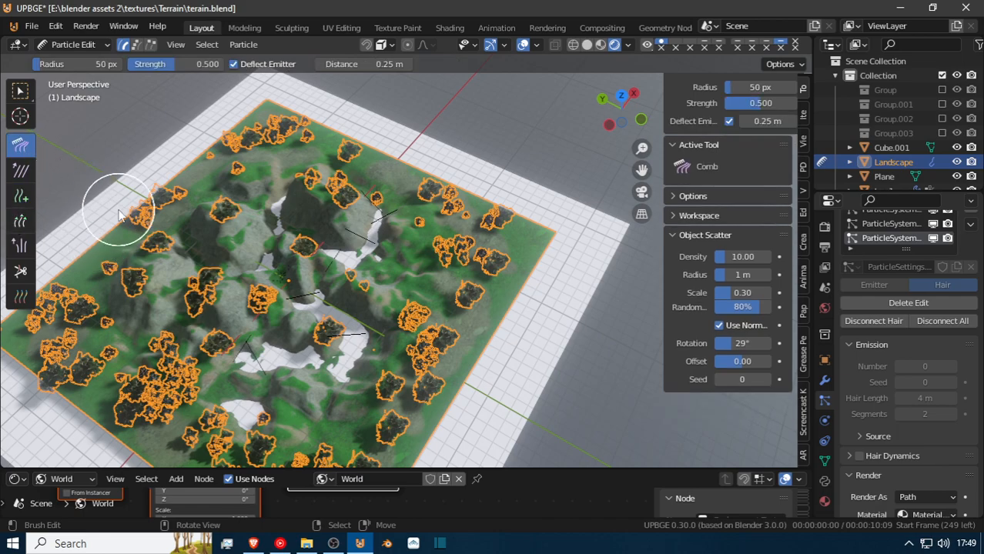
{"action": "key", "text": "KP_3"}
{"action": "scroll", "coordinate": [241, 200], "scroll_direction": "down", "scroll_amount": 4}
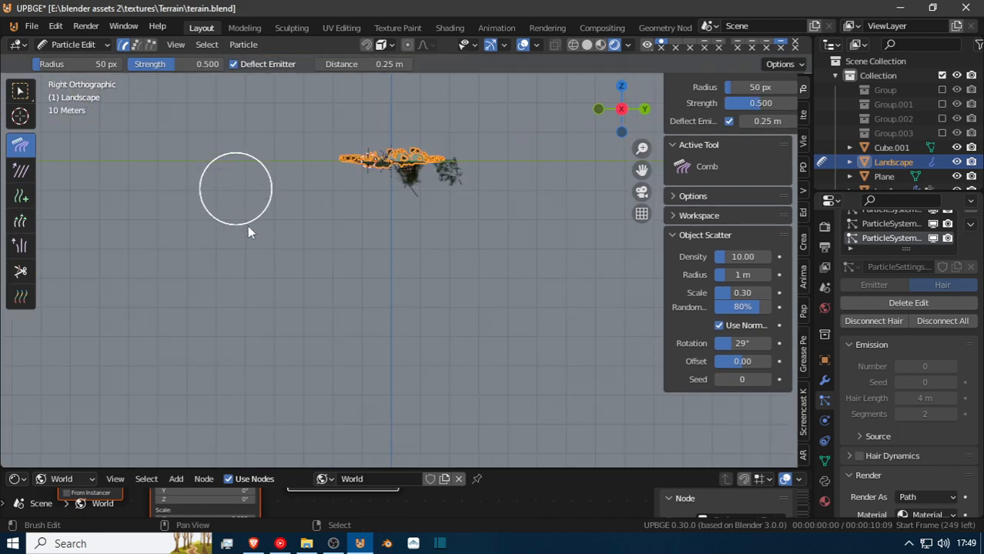
{"action": "scroll", "coordinate": [323, 292], "scroll_direction": "up", "scroll_amount": 2, "text": "shift"}
{"action": "key", "text": "f"}
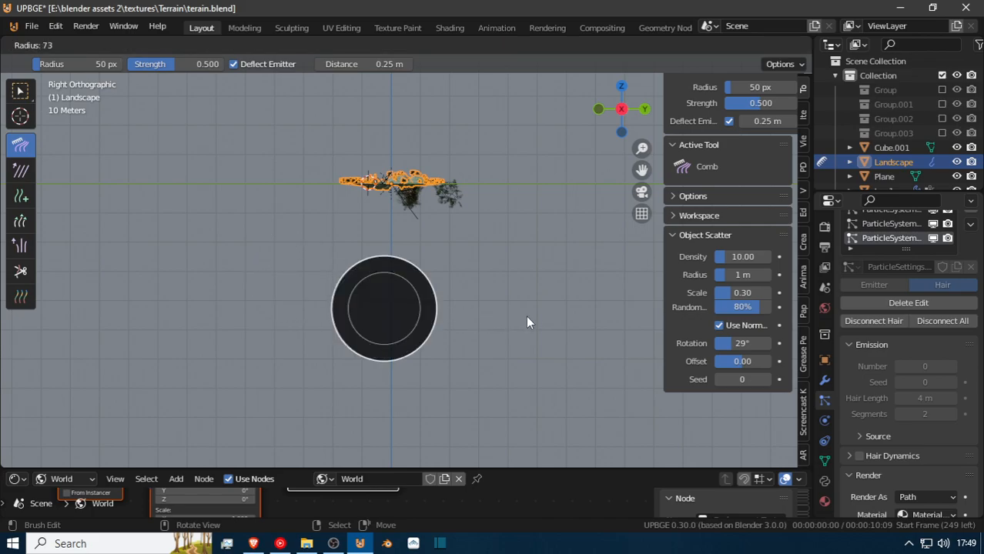
{"action": "left_click", "coordinate": [547, 323]}
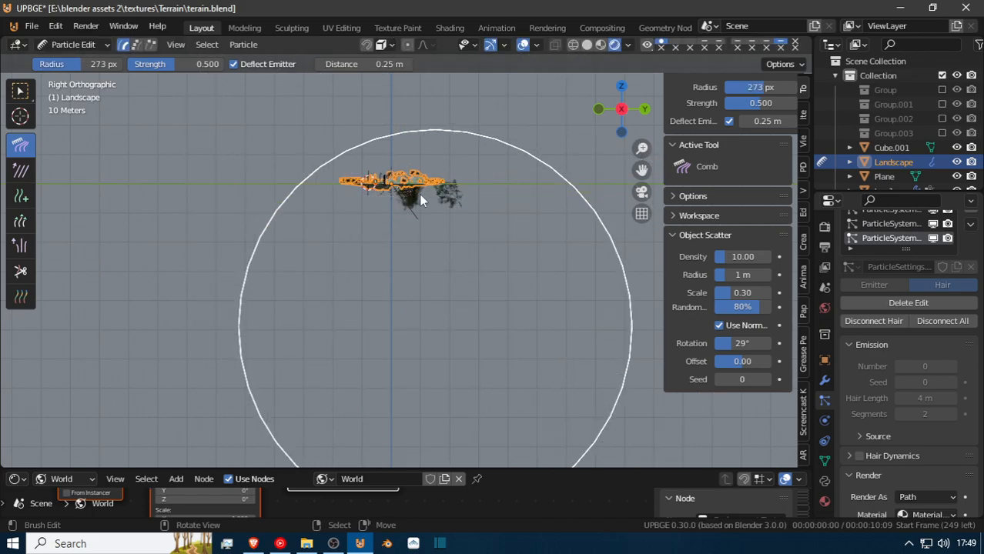
{"action": "left_click", "coordinate": [32, 26]}
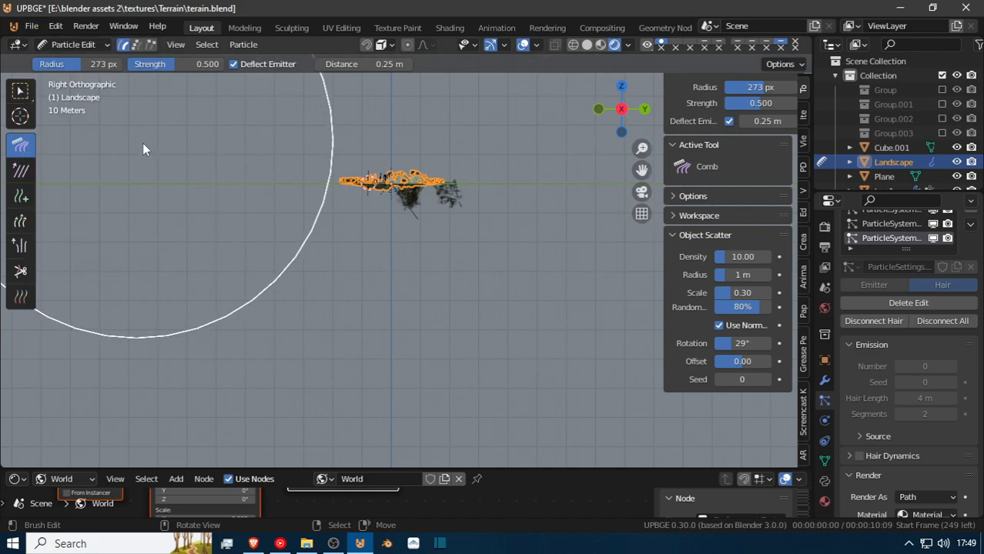
{"action": "left_click", "coordinate": [67, 45]}
{"action": "left_click", "coordinate": [68, 57]}
Fly through the terrain to examine the scattered trees, ending close to the tiny tree on the green slope near the white gap.
{"action": "middle_click_drag", "start_coordinate": [241, 191], "coordinate": [325, 248]}
{"action": "key", "text": "shift+grave"}
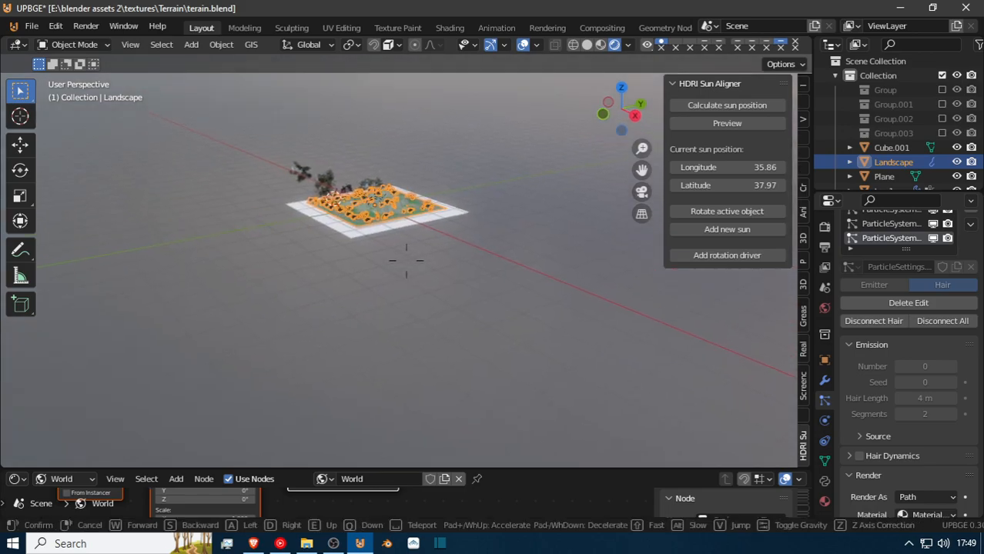
{"action": "left_click", "coordinate": [406, 260]}
{"action": "scroll", "coordinate": [403, 261], "scroll_direction": "up", "scroll_amount": 4}
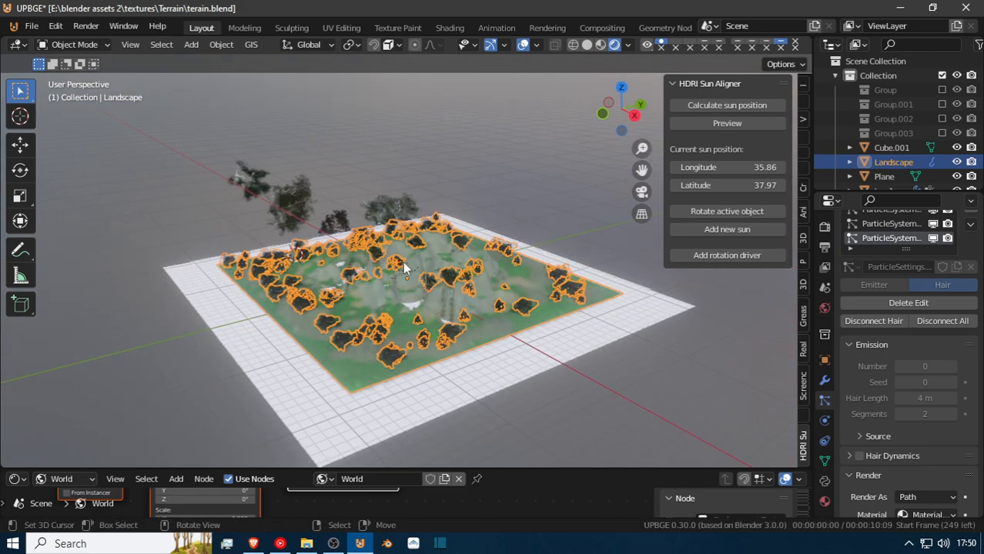
{"action": "scroll", "coordinate": [403, 261], "scroll_direction": "up", "scroll_amount": 5}
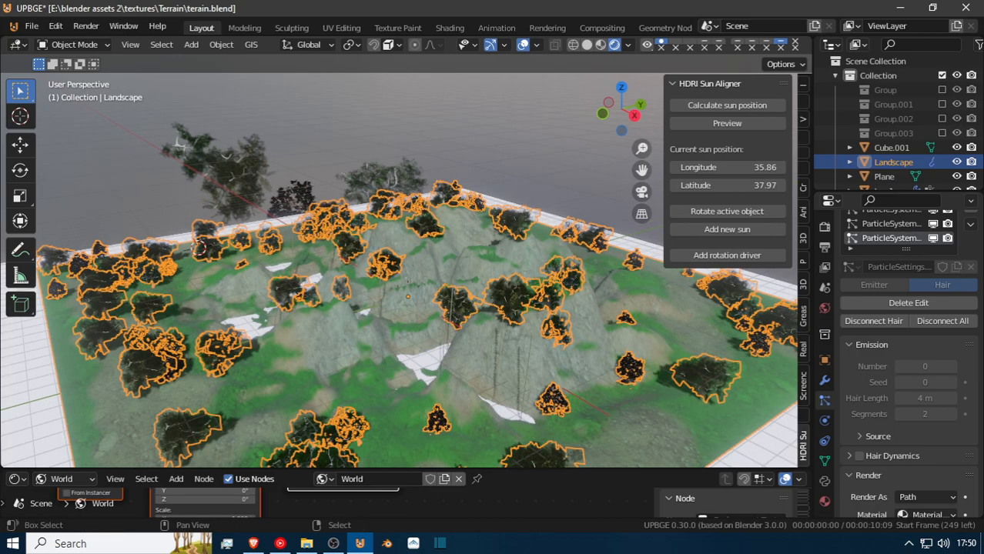
{"action": "key", "text": "shift+grave"}
{"action": "key", "text": "w"}
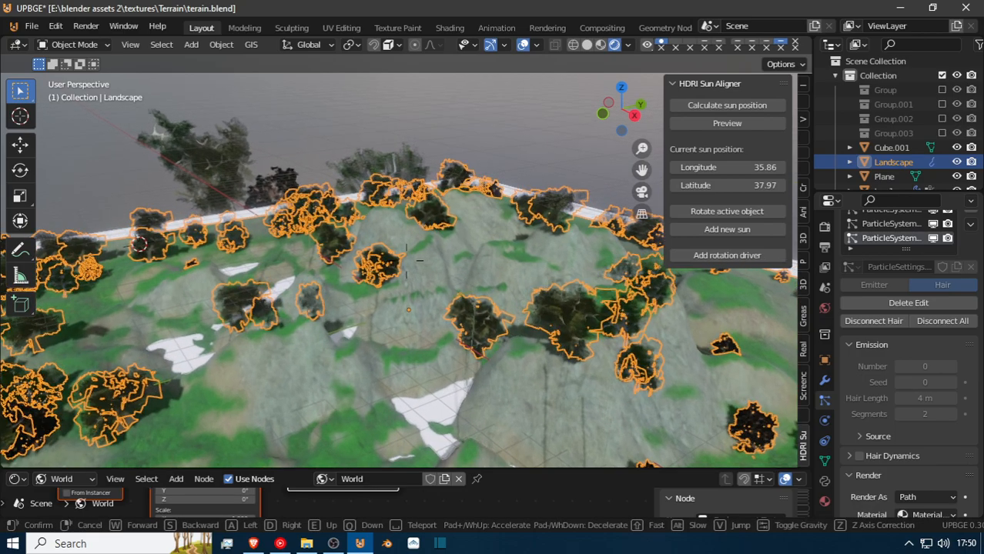
{"action": "key", "text": "w"}
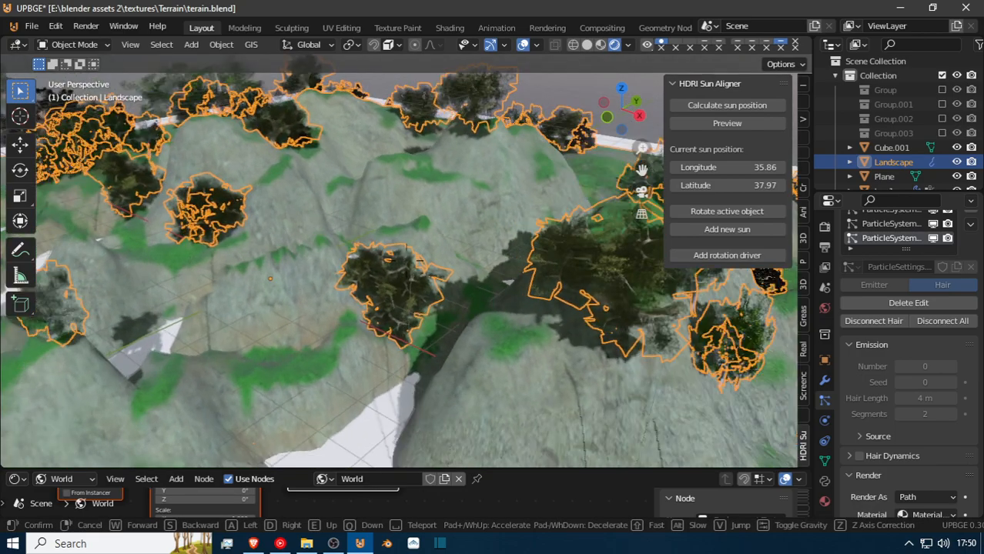
{"action": "key", "text": "w"}
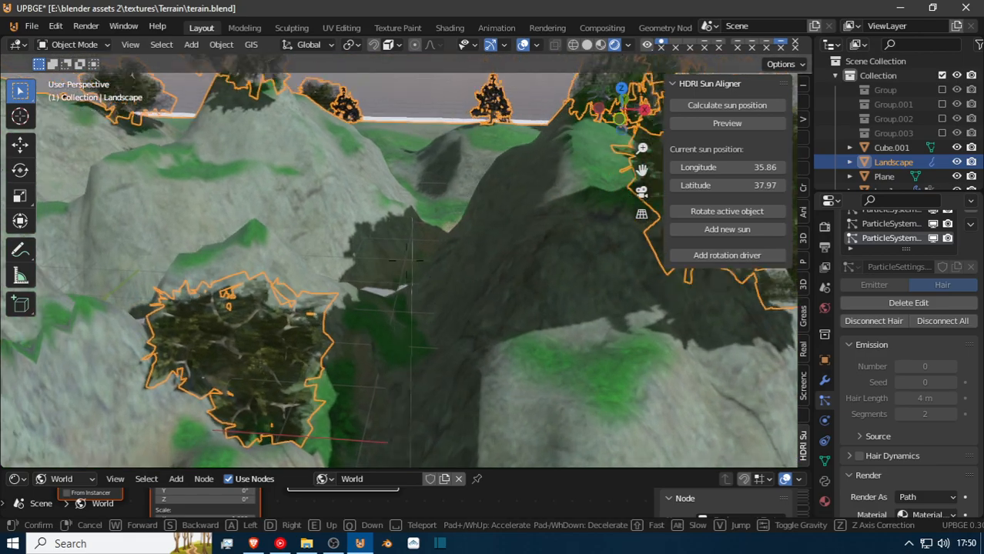
{"action": "key", "text": "w"}
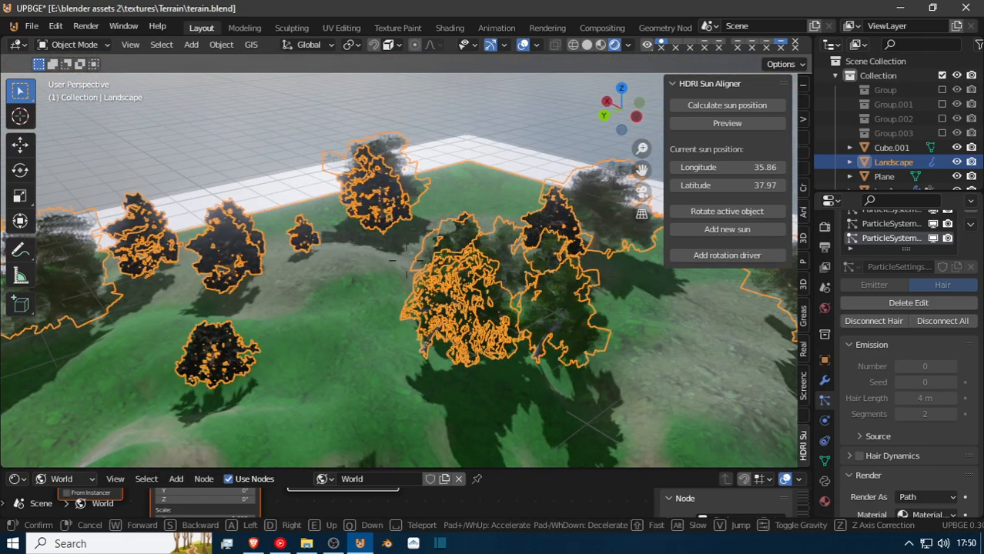
{"action": "key", "text": "w"}
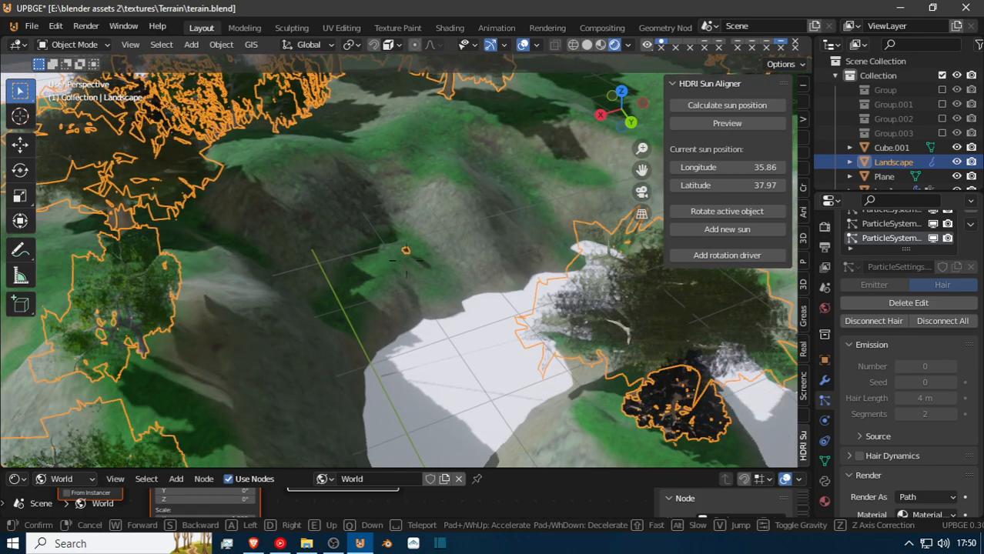
{"action": "key", "text": "w"}
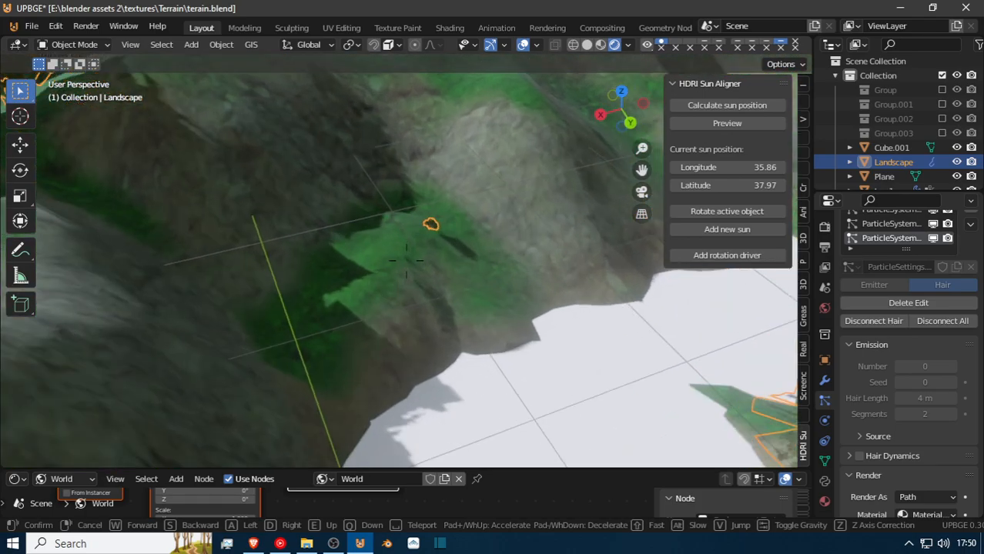
{"action": "key", "text": "w"}
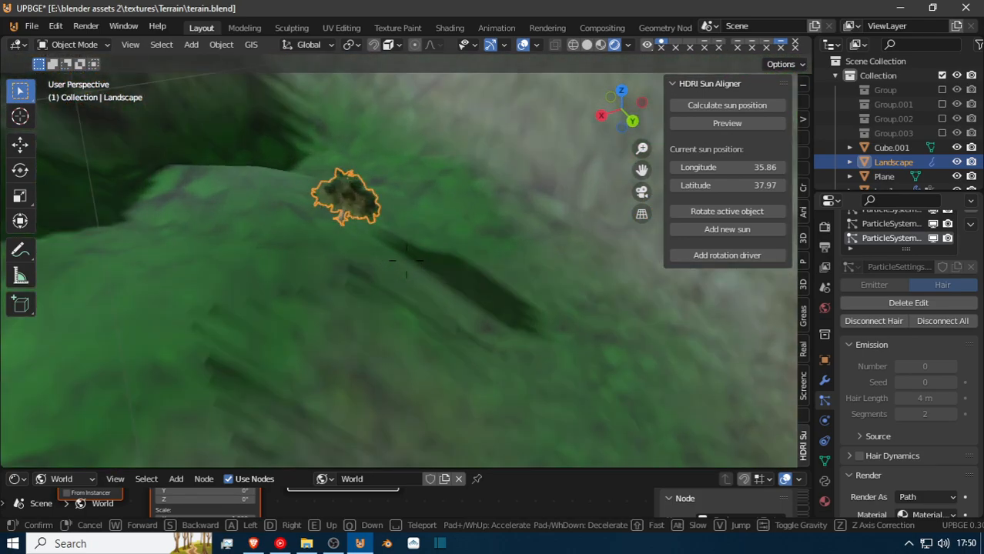
{"action": "key", "text": "w"}
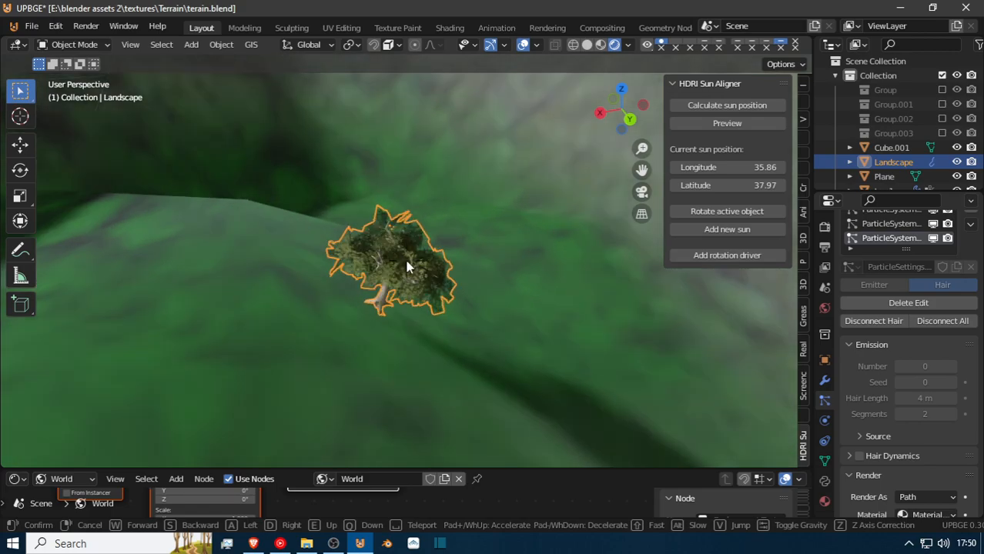
{"action": "left_click", "coordinate": [409, 266]}
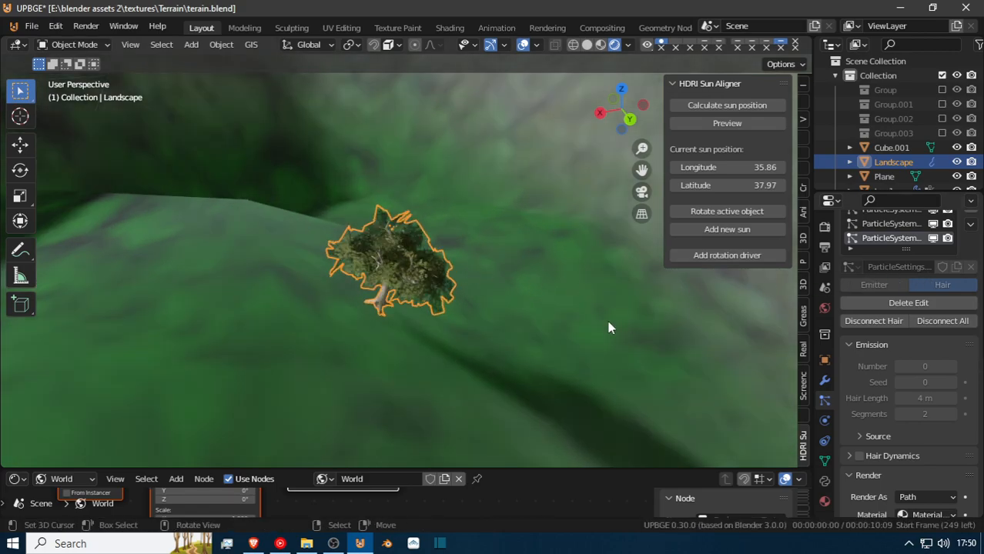
Make the Landscape's third particle system active and toggle its viewport visibility to check whether it holds the tiny tree.
{"action": "left_click", "coordinate": [934, 223]}
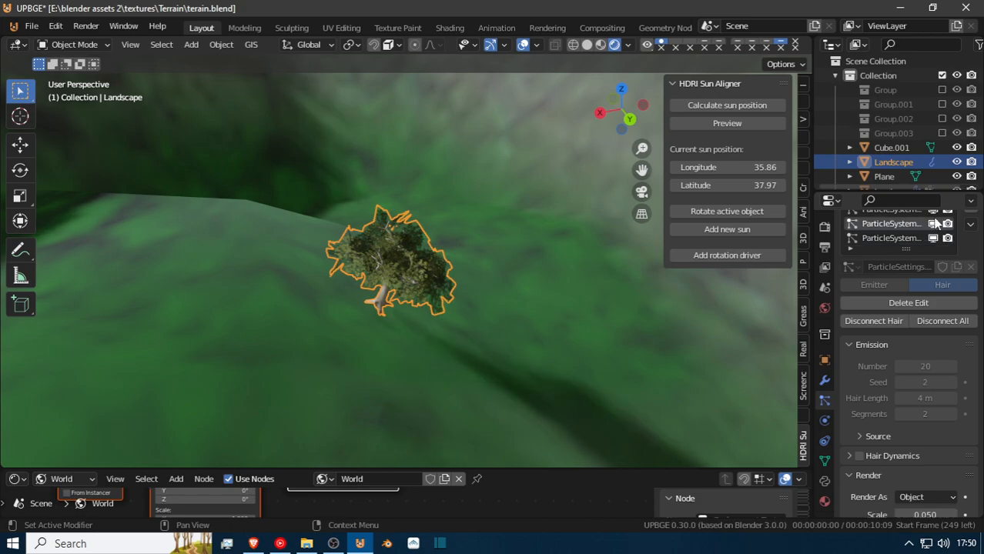
{"action": "left_click", "coordinate": [934, 224]}
{"action": "left_click", "coordinate": [934, 224]}
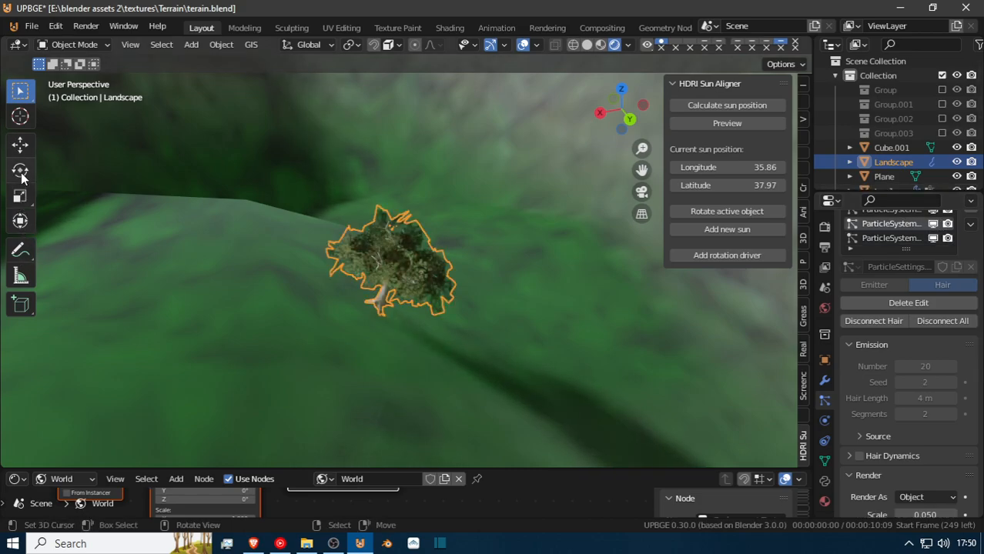
{"action": "left_click", "coordinate": [75, 46]}
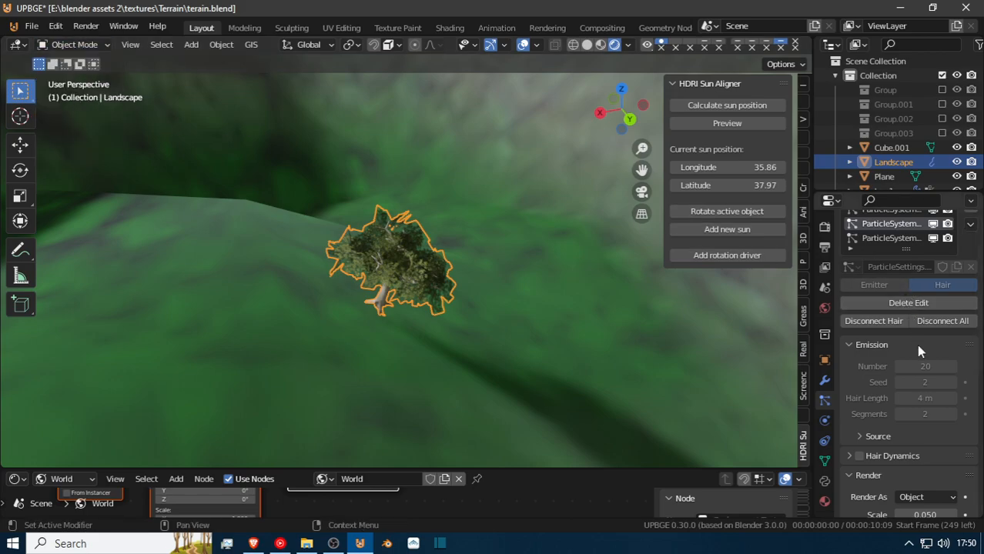
Try a render scale of 0.010 for the particle system that instances tree1, and undo the change.
{"action": "scroll", "coordinate": [917, 344], "scroll_direction": "down", "scroll_amount": 5}
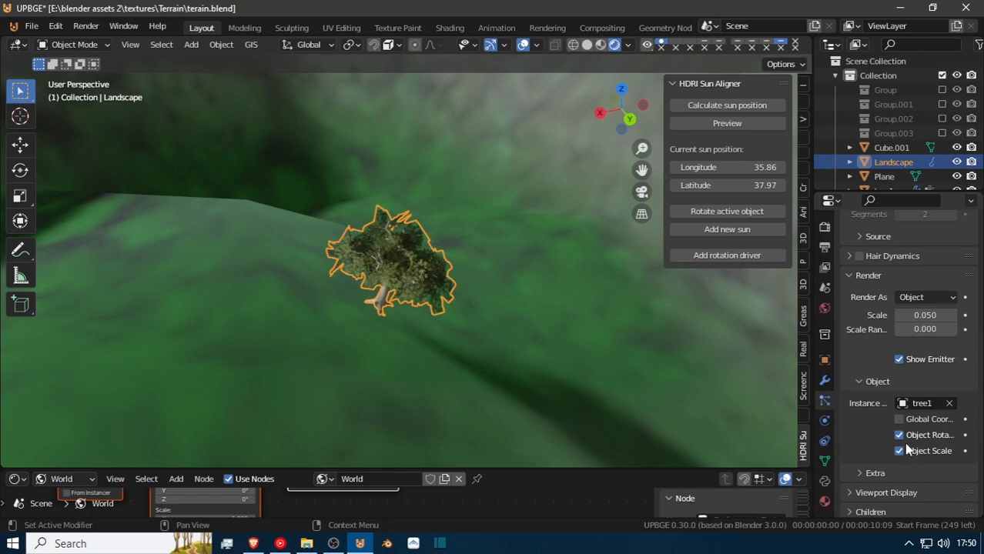
{"action": "scroll", "coordinate": [908, 453], "scroll_direction": "down", "scroll_amount": 3}
{"action": "scroll", "coordinate": [910, 454], "scroll_direction": "up", "scroll_amount": 3}
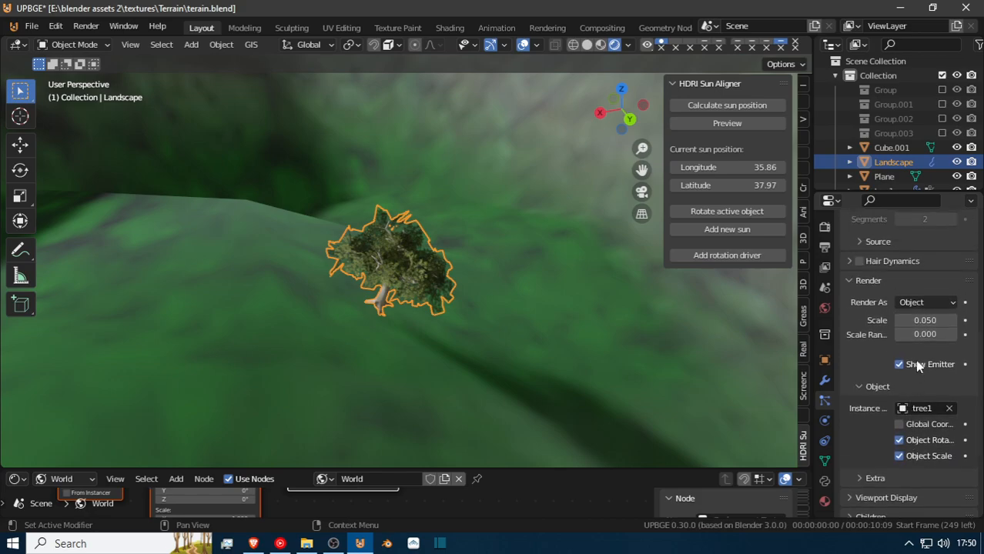
{"action": "mouse_move", "coordinate": [926, 334]}
{"action": "left_mouse_down"}
{"action": "mouse_move", "coordinate": [966, 334]}
{"action": "mouse_move", "coordinate": [913, 334]}
{"action": "mouse_move", "coordinate": [930, 321]}
{"action": "mouse_move", "coordinate": [912, 321]}
{"action": "left_mouse_up"}
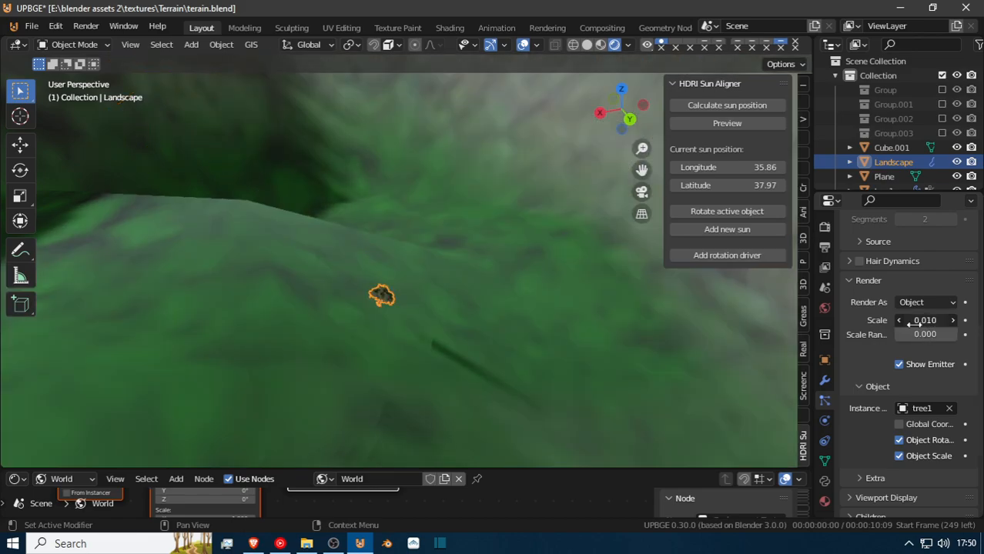
{"action": "key", "text": "ctrl+z"}
Back away from the tiny tree and set the tree1 particle system's render scale to 0.250.
{"action": "key", "text": "shift+grave"}
{"action": "key", "text": "s"}
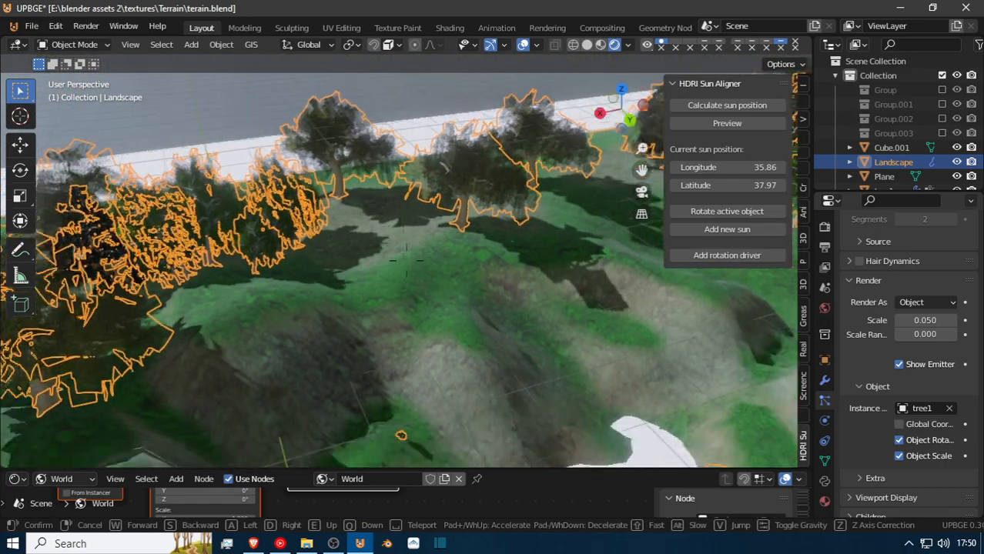
{"action": "left_click", "coordinate": [439, 276]}
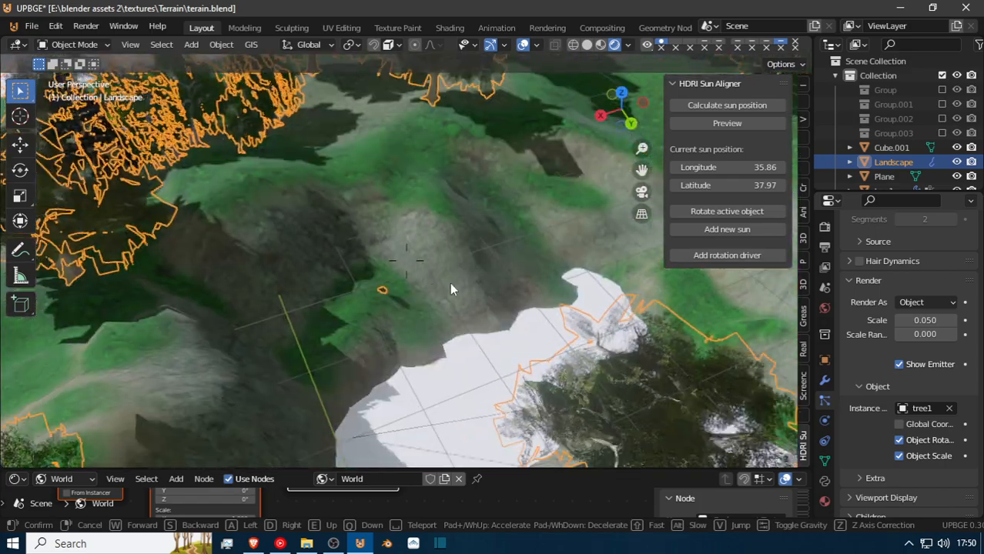
{"action": "left_click_drag", "start_coordinate": [915, 320], "coordinate": [943, 320]}
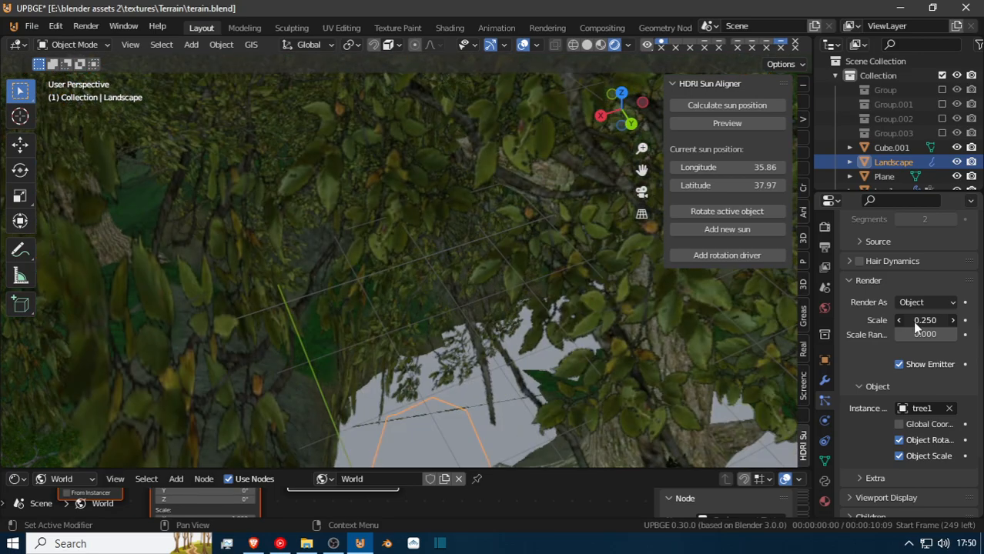
Undo the last render scale change on the tree1 particle system and put the Landscape into Particle Edit mode.
{"action": "key", "text": "ctrl+z"}
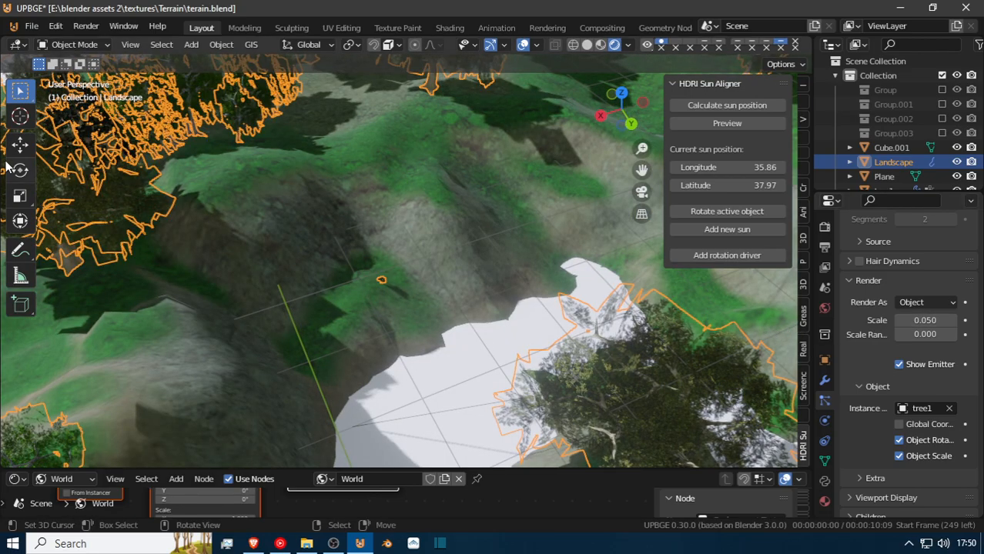
{"action": "left_click", "coordinate": [65, 46]}
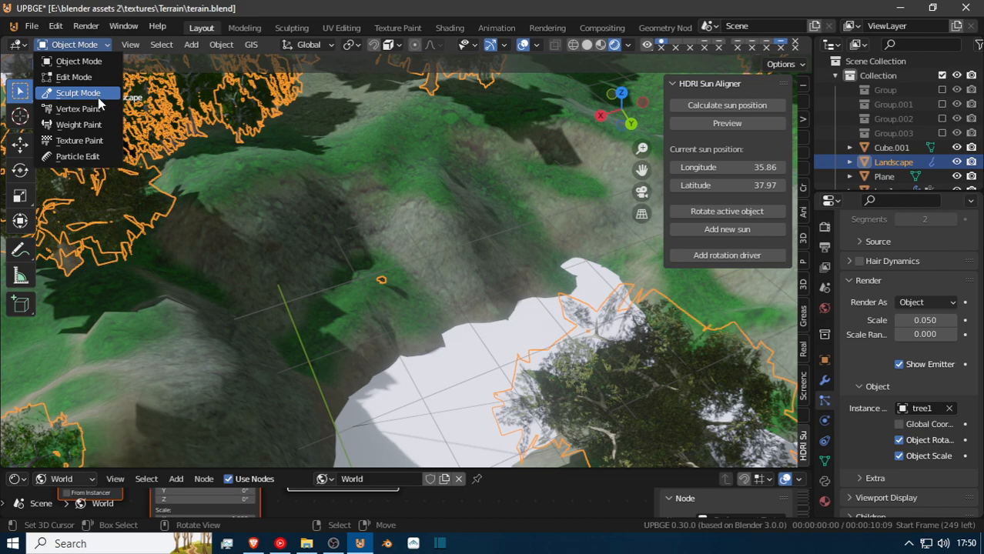
{"action": "left_click", "coordinate": [100, 157]}
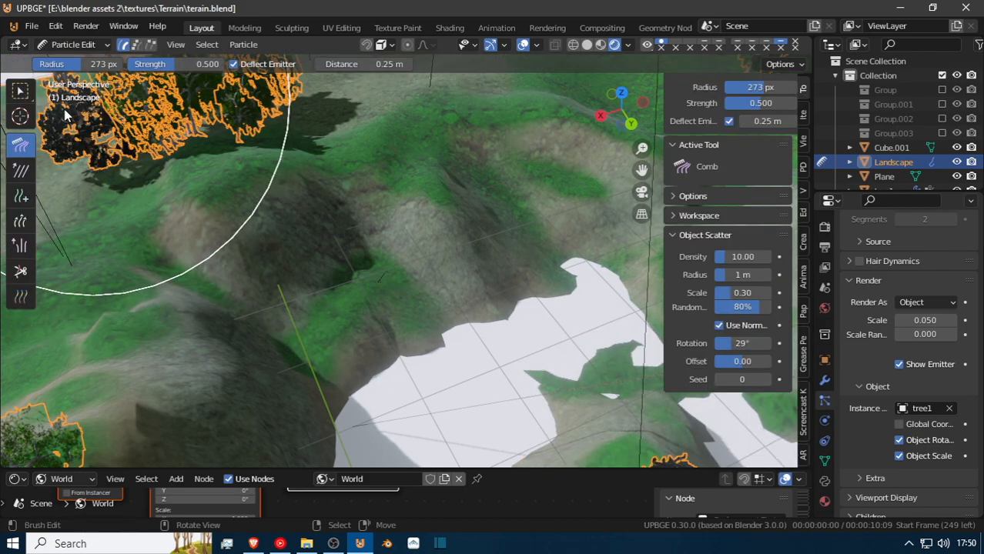
Set the Comb brush radius to 31 px and switch to the Cut brush.
{"action": "key", "text": "f"}
{"action": "left_click", "coordinate": [96, 247]}
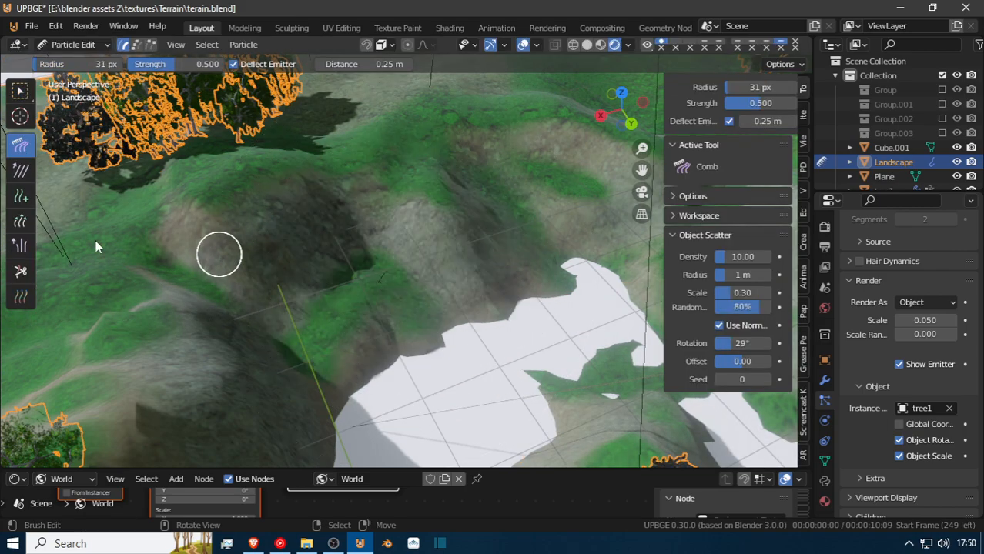
{"action": "left_click", "coordinate": [21, 269]}
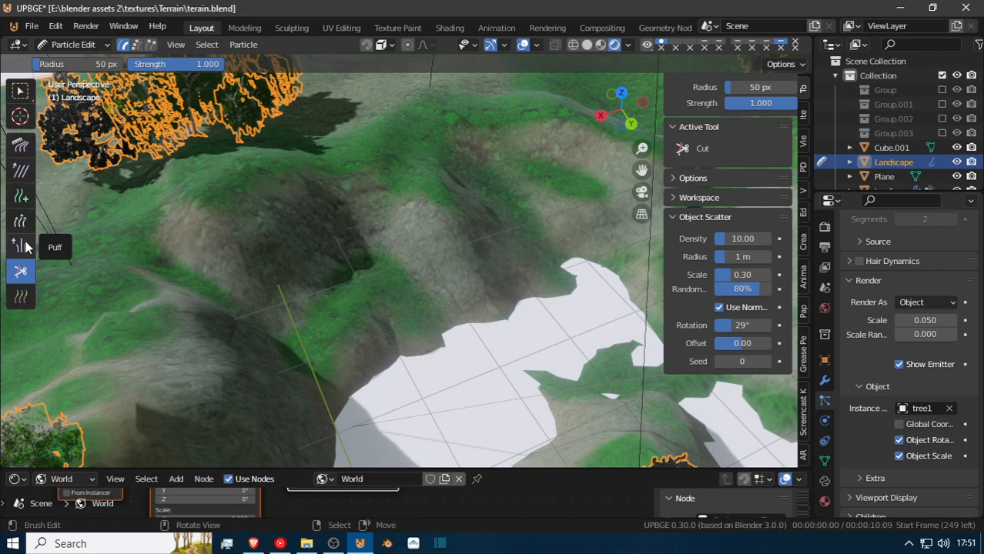
Place one tree1 particle on the green slope beside the white gap with the Add brush, redoing the first attempt, and return to Object Mode.
{"action": "left_click", "coordinate": [21, 196]}
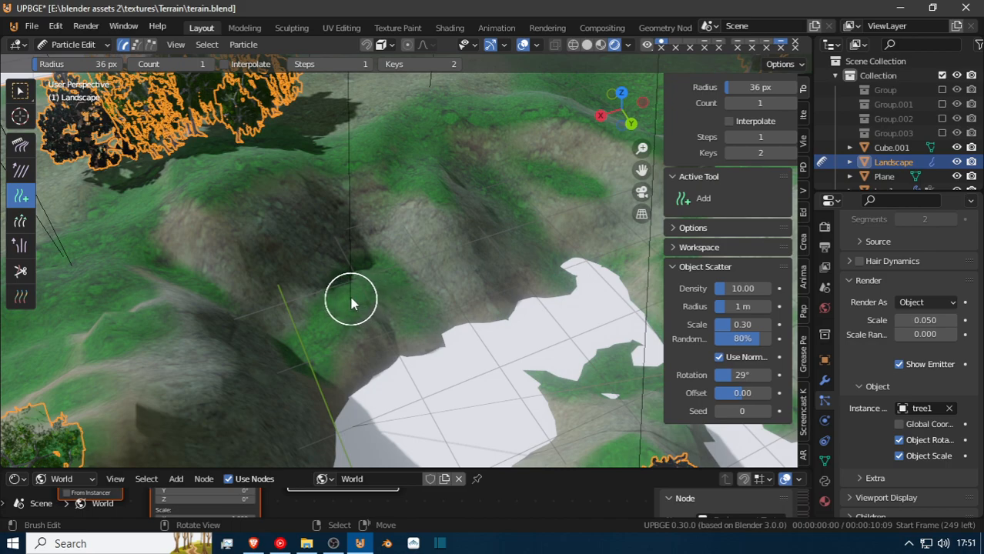
{"action": "key", "text": "ctrl+z"}
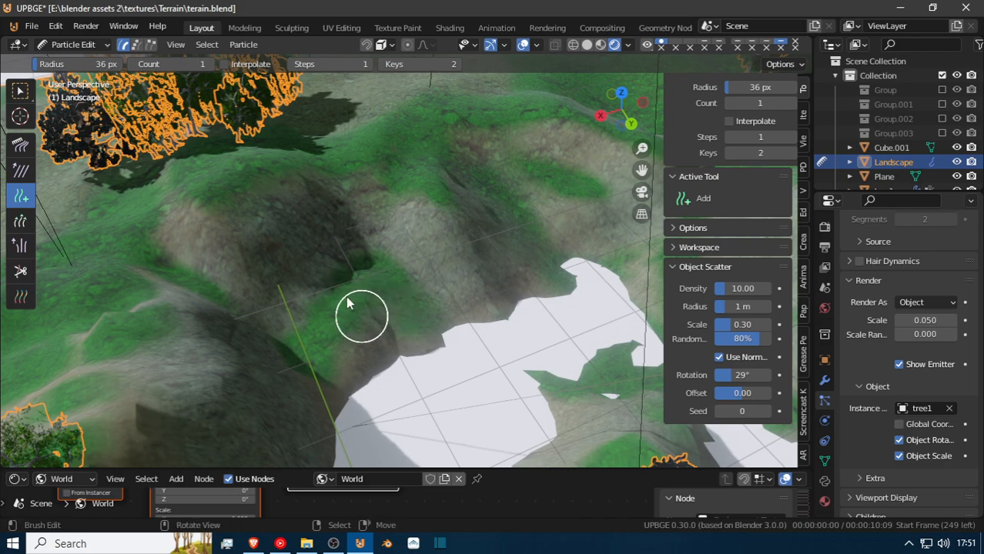
{"action": "left_click", "coordinate": [347, 298]}
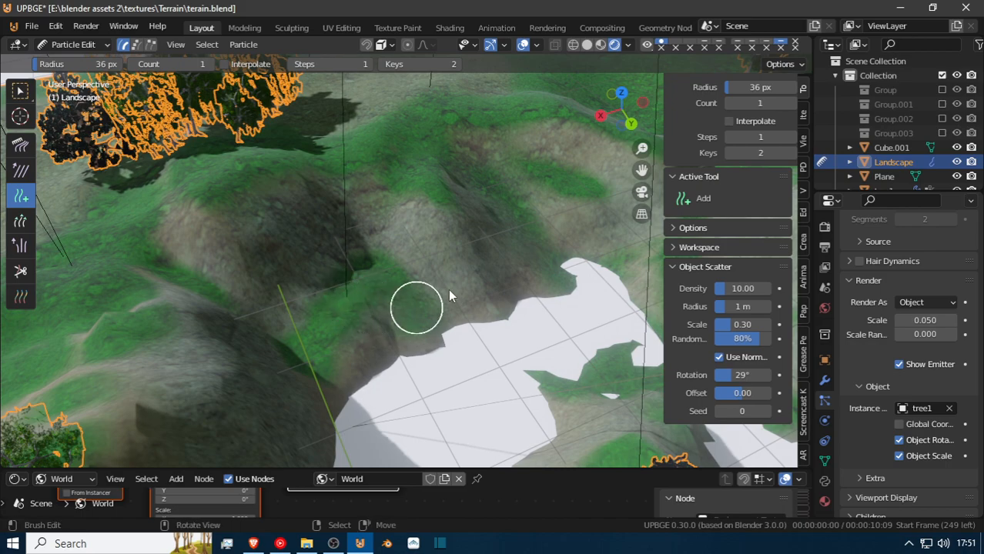
{"action": "key", "text": "Tab"}
{"action": "key", "text": "Tab"}
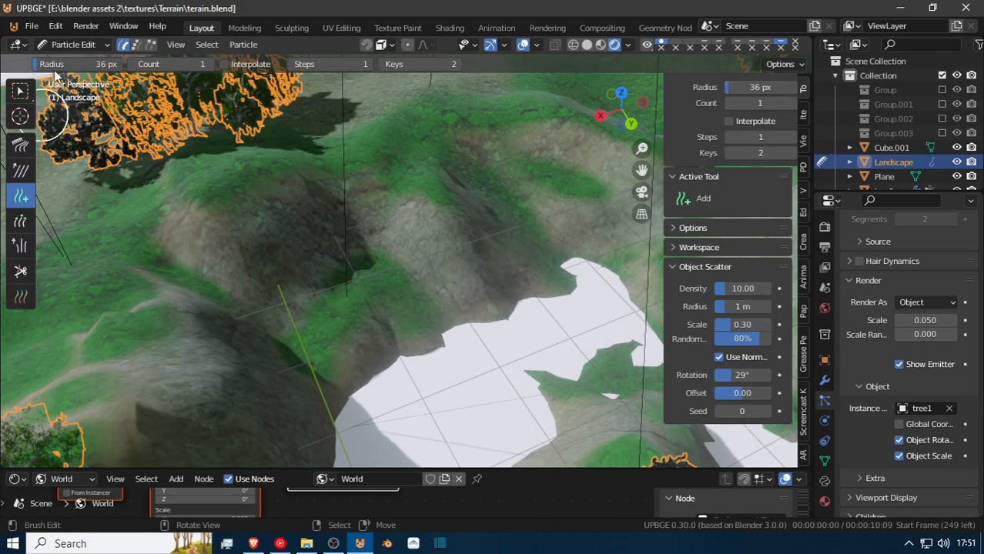
{"action": "left_click", "coordinate": [62, 45]}
{"action": "left_click", "coordinate": [74, 62]}
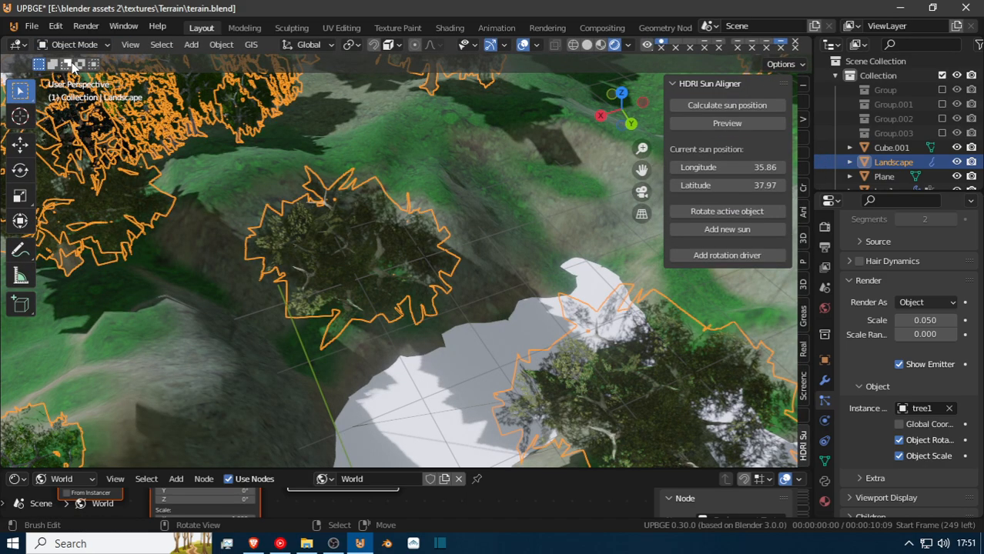
Hide the Landscape's first three particle systems in the viewport, leaving only the fourth one shown.
{"action": "key", "text": "shift+grave"}
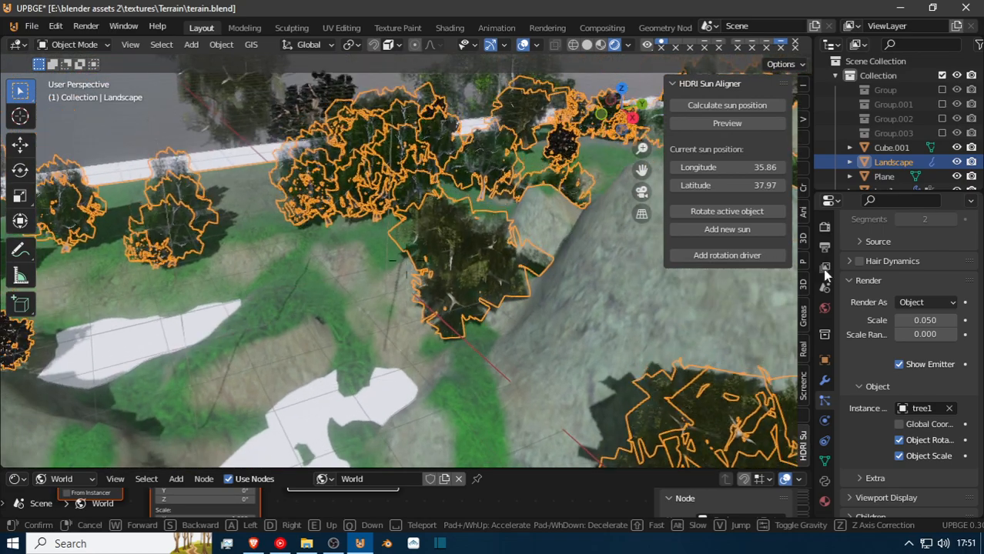
{"action": "left_click", "coordinate": [407, 261]}
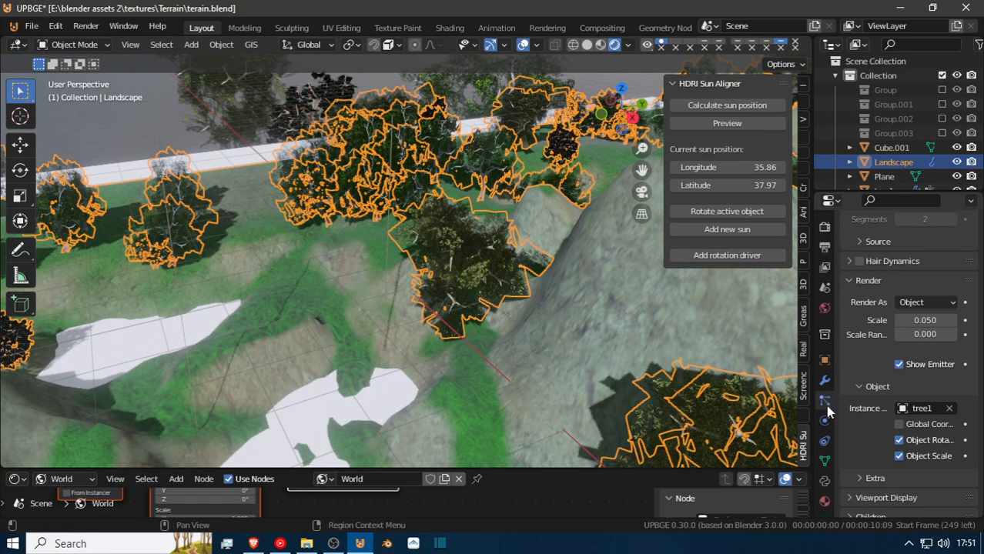
{"action": "scroll", "coordinate": [828, 431], "scroll_direction": "down", "scroll_amount": 1}
{"action": "scroll", "coordinate": [875, 380], "scroll_direction": "up", "scroll_amount": 9}
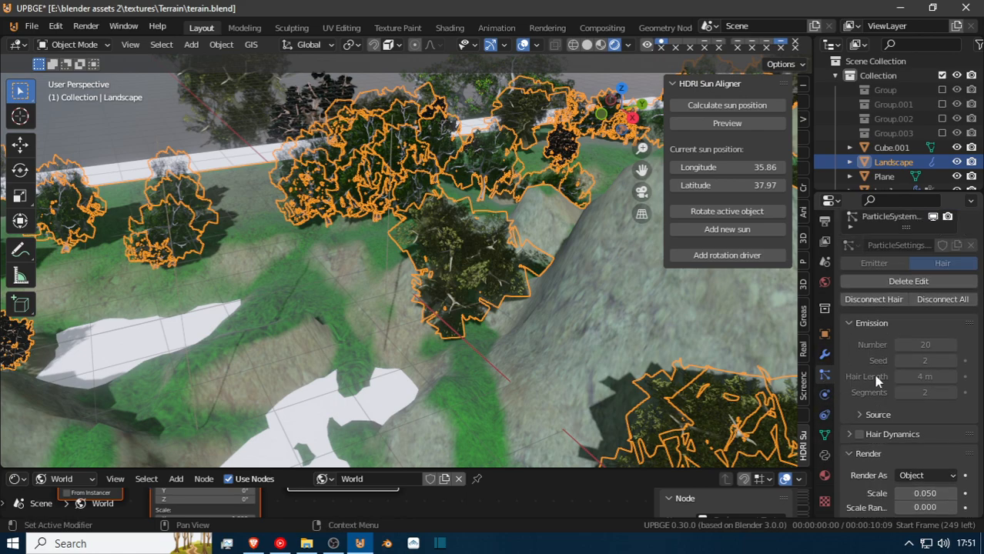
{"action": "left_click", "coordinate": [932, 252]}
{"action": "left_click", "coordinate": [933, 267]}
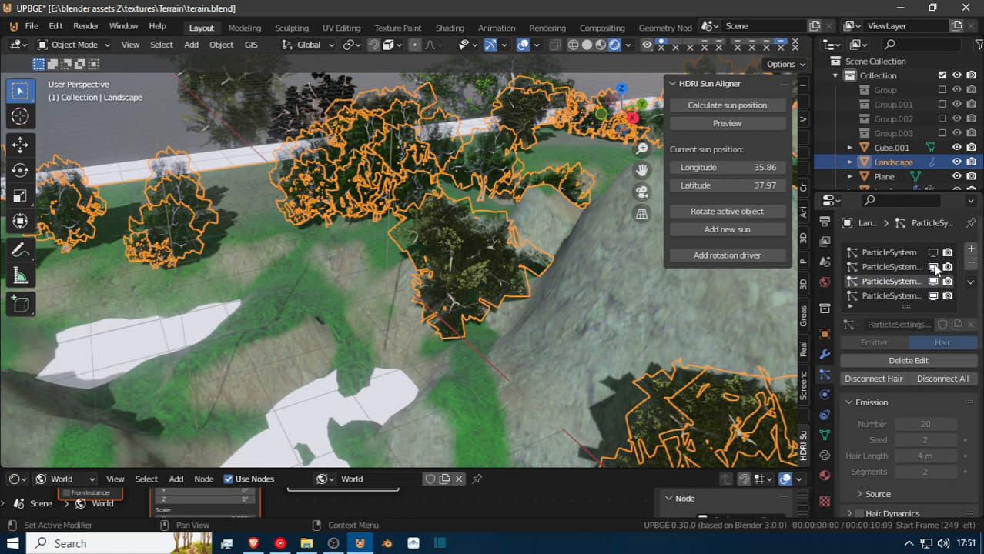
{"action": "left_click", "coordinate": [932, 281]}
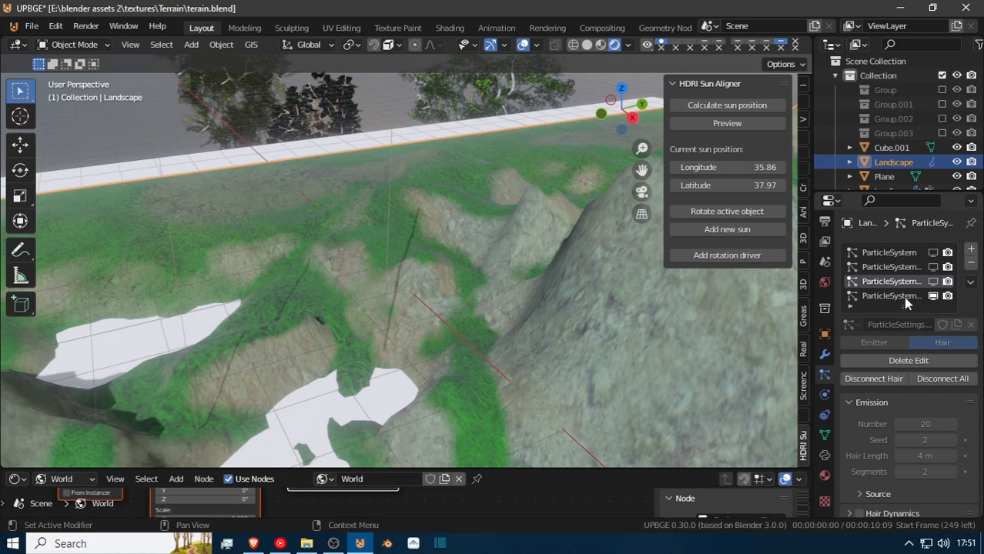
Look over the bare terrain around the white gaps and make the Landscape's fourth particle system active.
{"action": "key", "text": "shift+grave"}
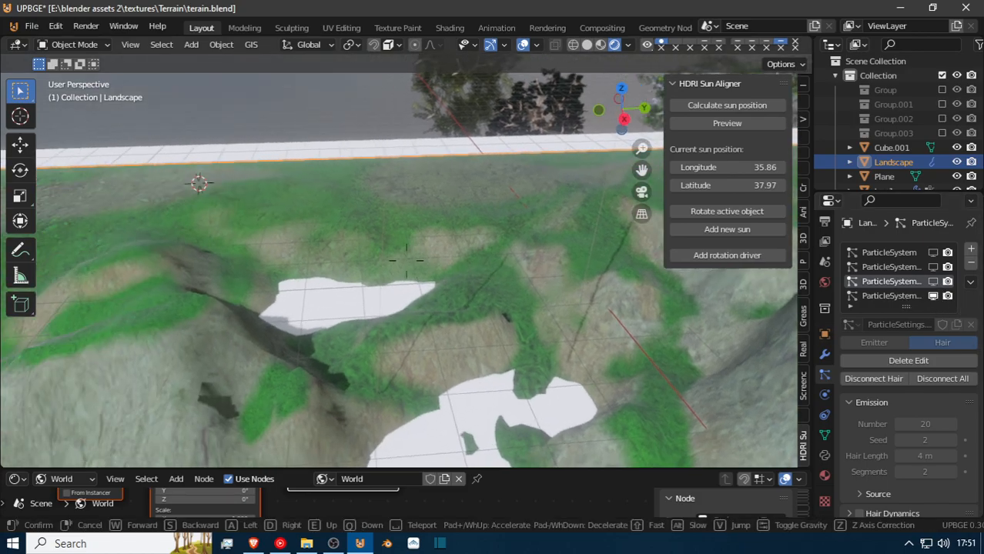
{"action": "key", "text": "w"}
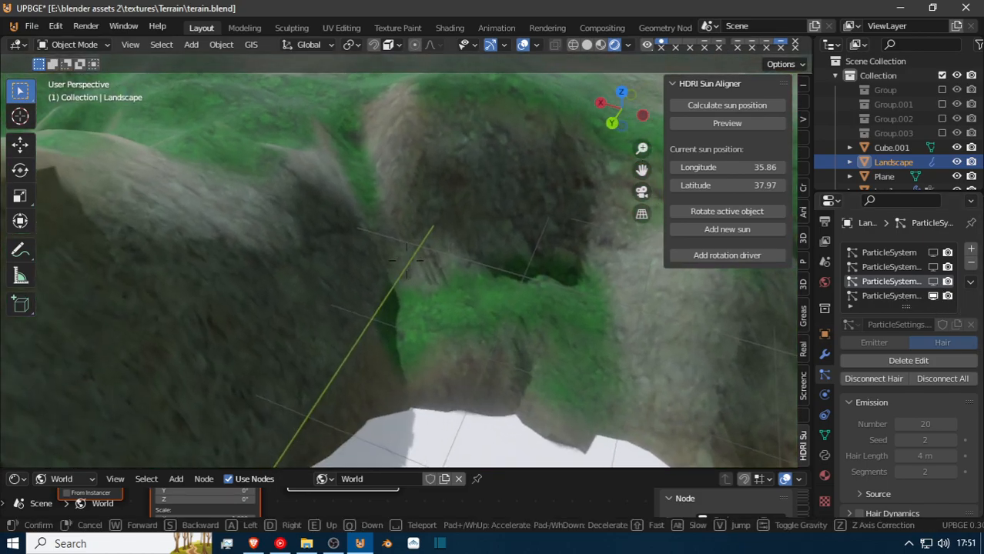
{"action": "key", "text": "s"}
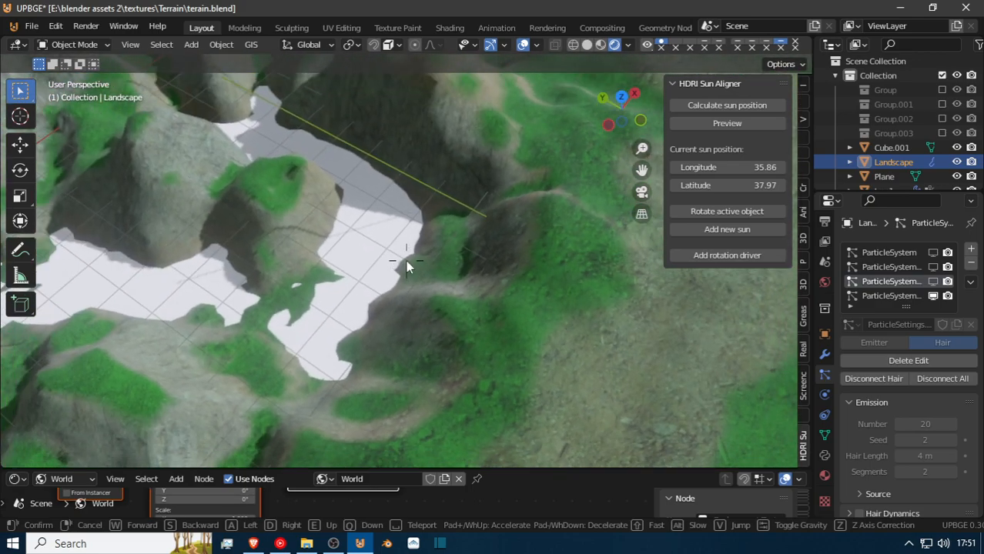
{"action": "left_click", "coordinate": [406, 260]}
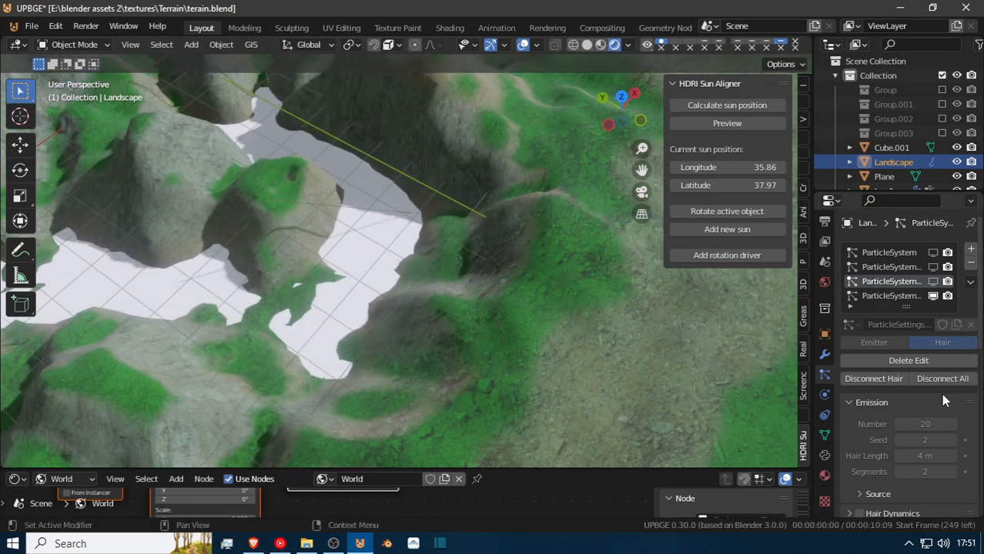
{"action": "left_click", "coordinate": [885, 296]}
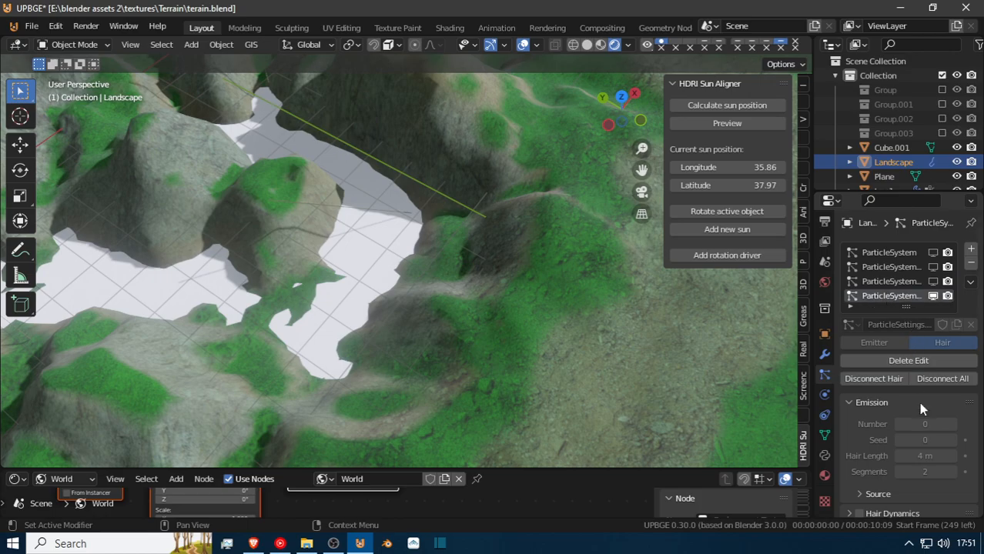
Review the fourth particle system's settings and change its rendering from Path to Object.
{"action": "scroll", "coordinate": [912, 448], "scroll_direction": "down", "scroll_amount": 2}
{"action": "scroll", "coordinate": [912, 448], "scroll_direction": "down", "scroll_amount": 6}
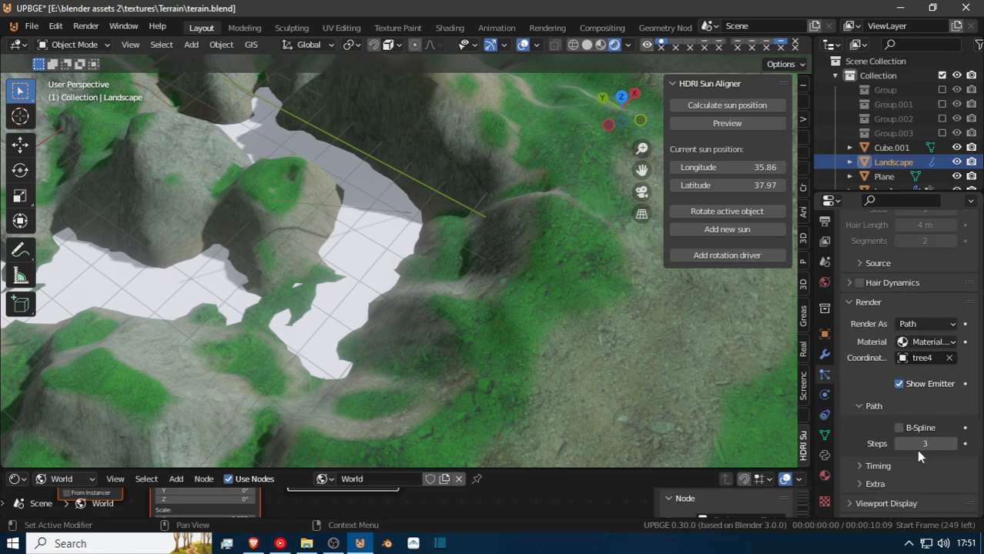
{"action": "scroll", "coordinate": [917, 441], "scroll_direction": "down", "scroll_amount": 4}
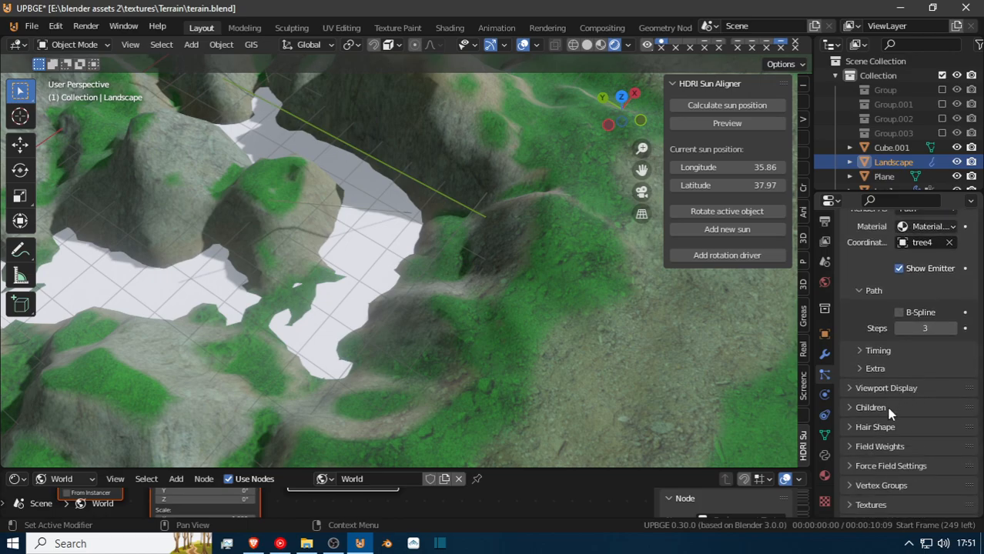
{"action": "scroll", "coordinate": [915, 393], "scroll_direction": "up", "scroll_amount": 5}
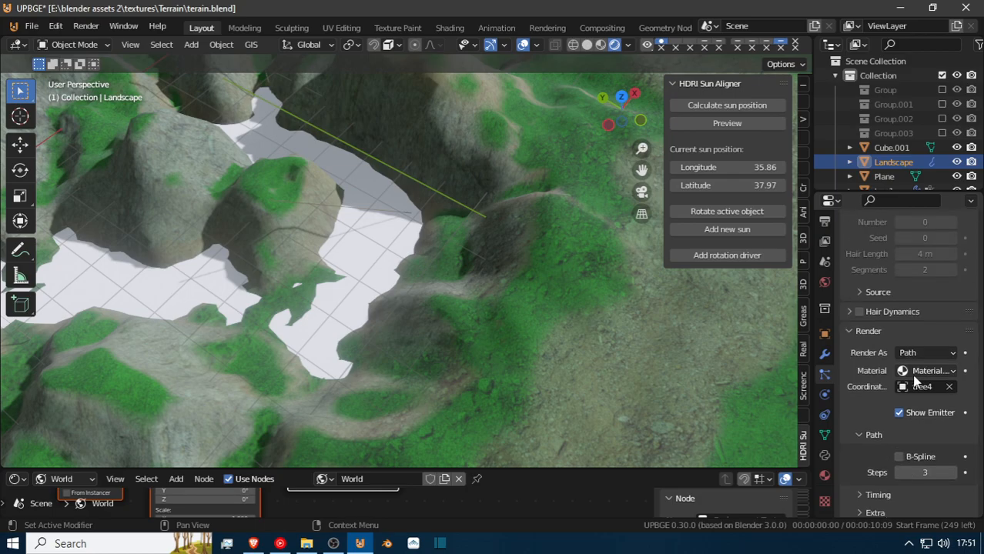
{"action": "scroll", "coordinate": [894, 330], "scroll_direction": "up", "scroll_amount": 5}
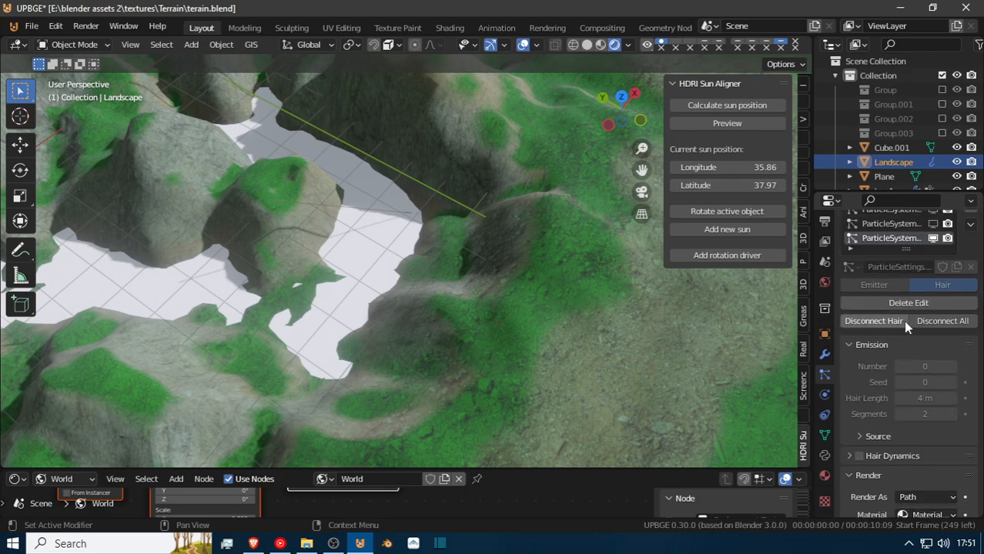
{"action": "scroll", "coordinate": [916, 385], "scroll_direction": "down", "scroll_amount": 3}
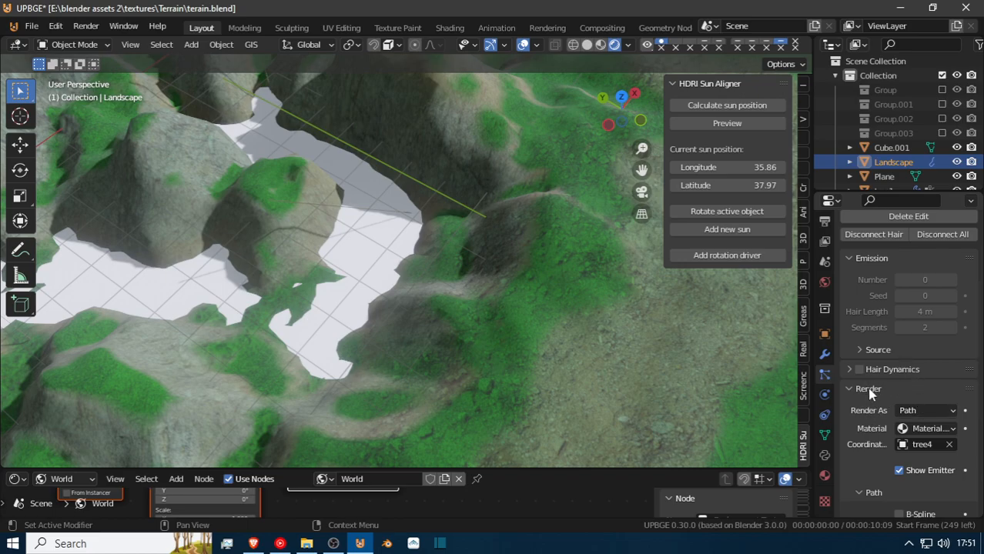
{"action": "scroll", "coordinate": [876, 408], "scroll_direction": "down", "scroll_amount": 1}
{"action": "left_click", "coordinate": [903, 380]}
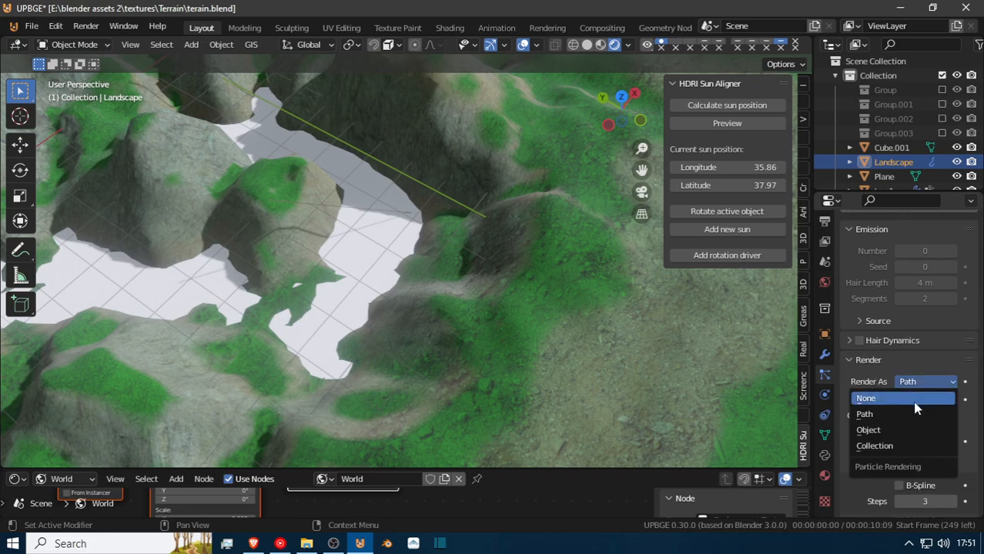
{"action": "left_click", "coordinate": [914, 430]}
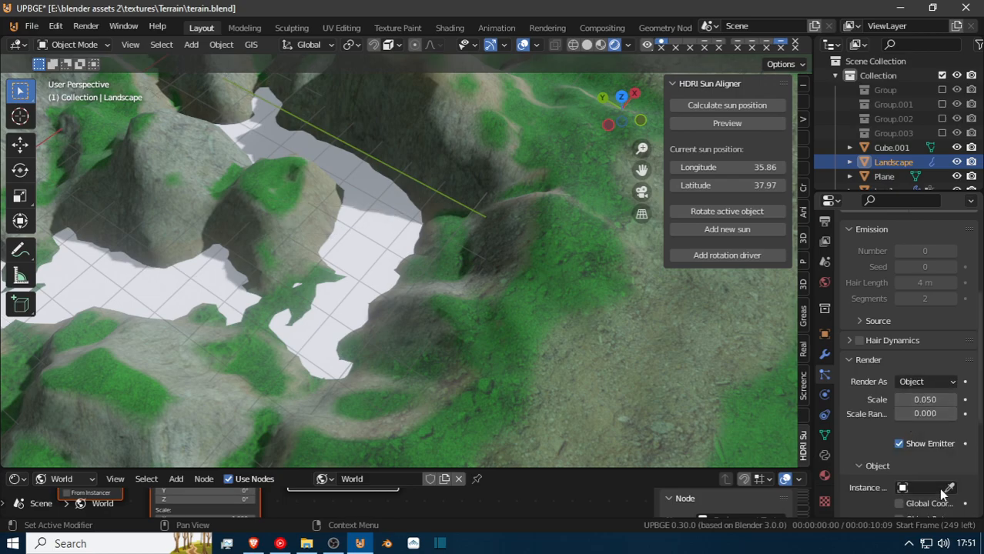
Assign tree4, picked from the source trees beside the terrain, as the fourth particle system's instance object.
{"action": "key", "text": "shift+grave"}
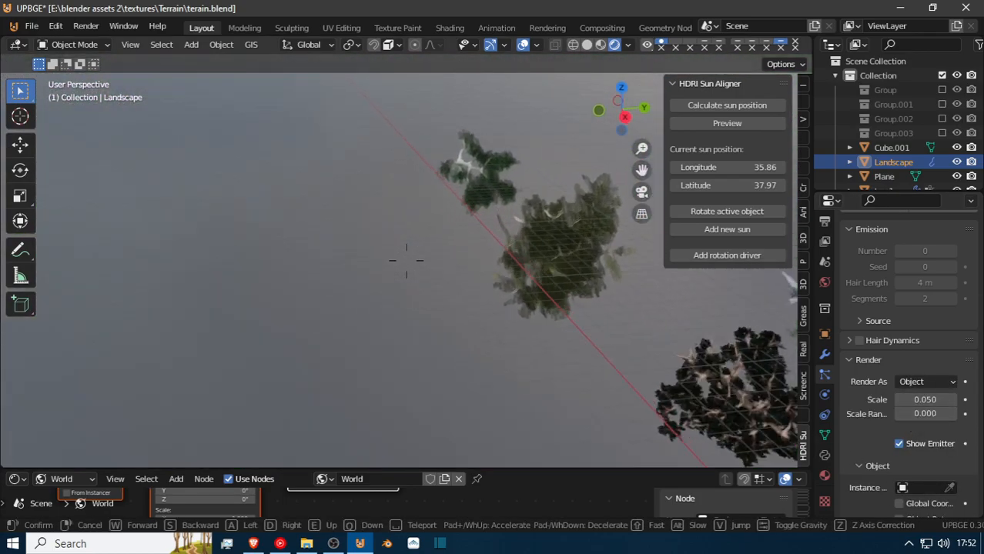
{"action": "left_click", "coordinate": [406, 261]}
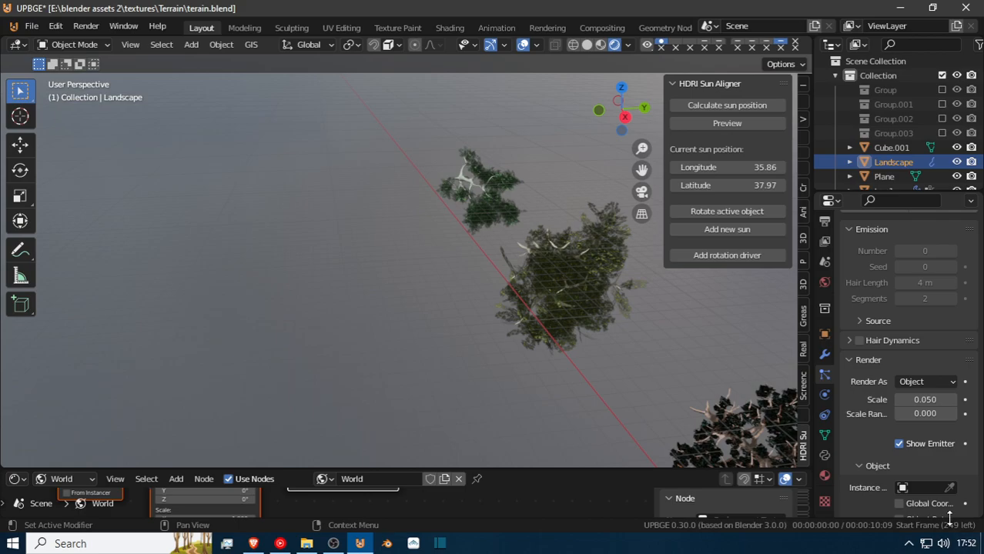
{"action": "left_click", "coordinate": [950, 488]}
{"action": "left_click", "coordinate": [461, 180]}
Return to an overview of the terrain and enable Object Rotation for the tree4 instances.
{"action": "key", "text": "shift+grave"}
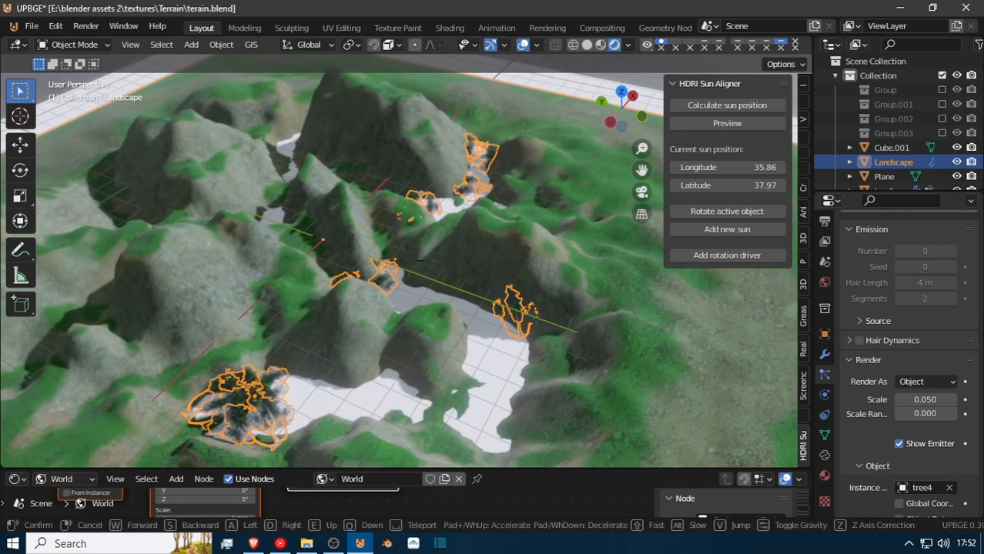
{"action": "left_click", "coordinate": [407, 261]}
{"action": "scroll", "coordinate": [917, 412], "scroll_direction": "down", "scroll_amount": 3}
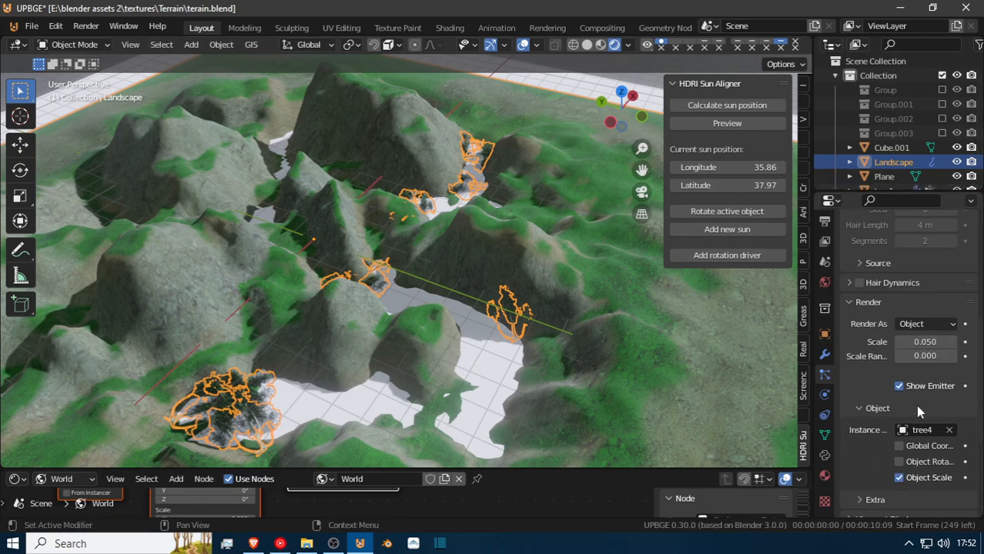
{"action": "left_click", "coordinate": [899, 462]}
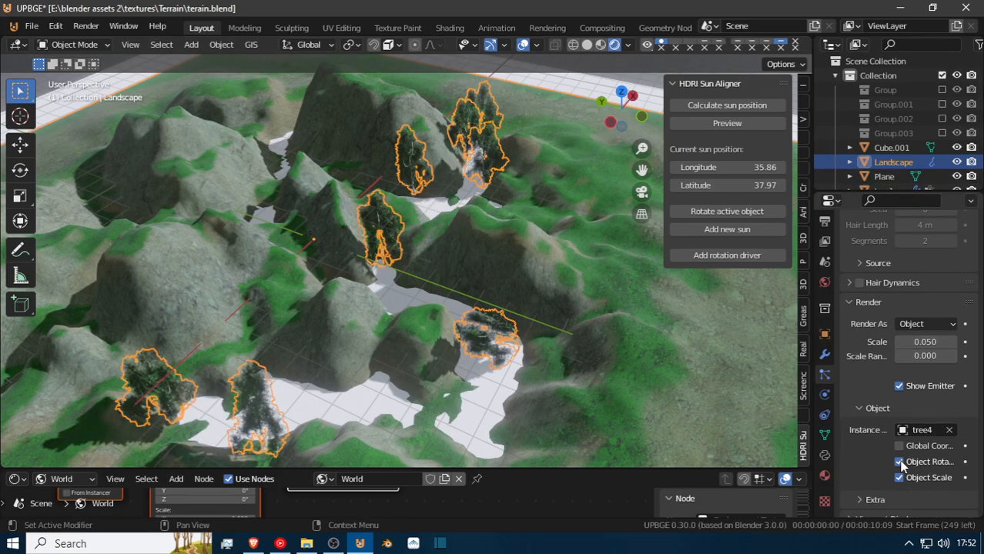
Set the tree4 instances' scale to 0.042 and scale randomness to 0.551 after checking the fallen tree in the white gap up close.
{"action": "key", "text": "shift+grave"}
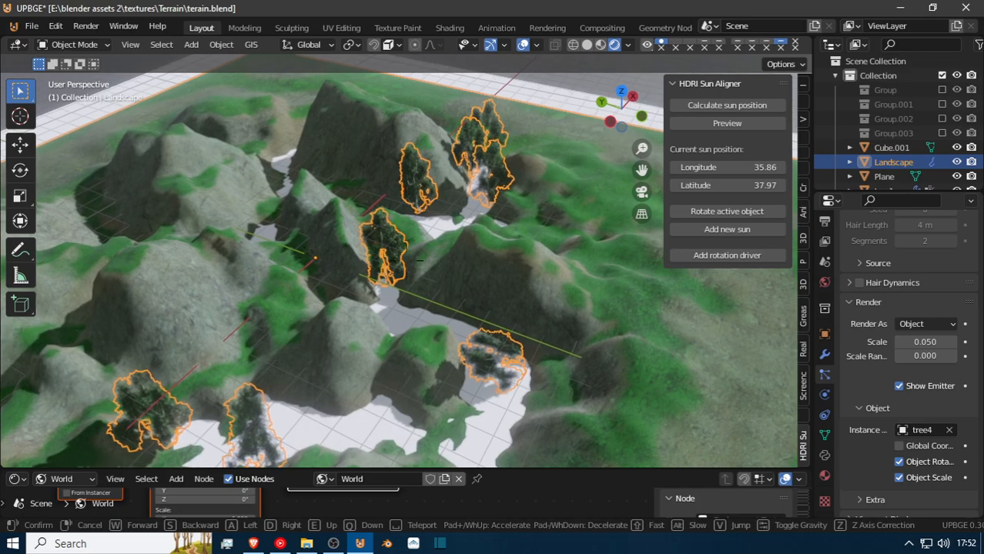
{"action": "key", "text": "w"}
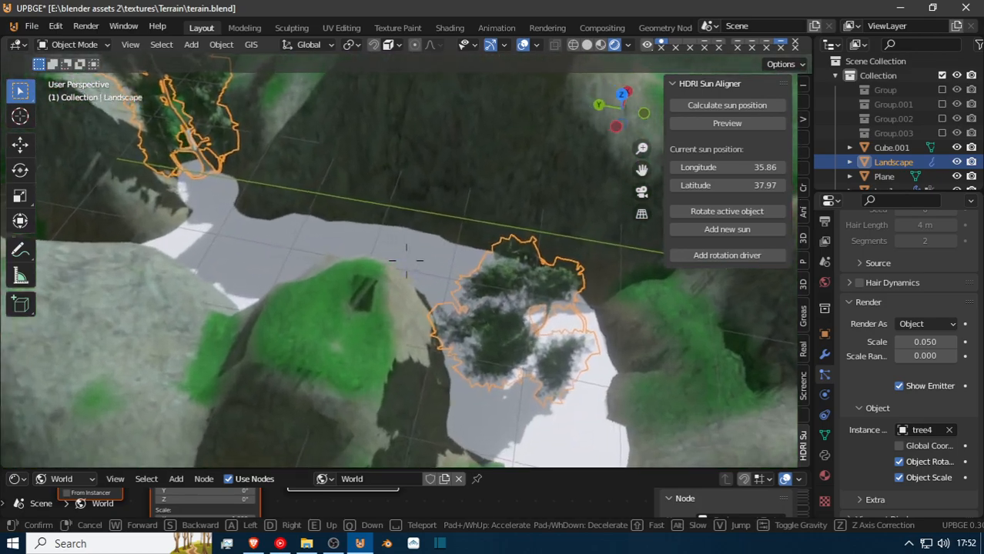
{"action": "key", "text": "s"}
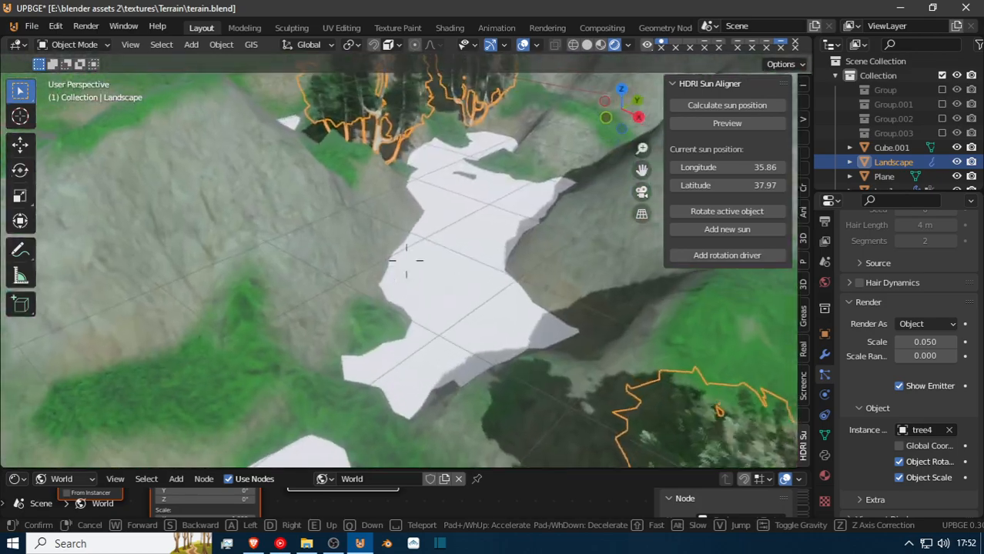
{"action": "key", "text": "w"}
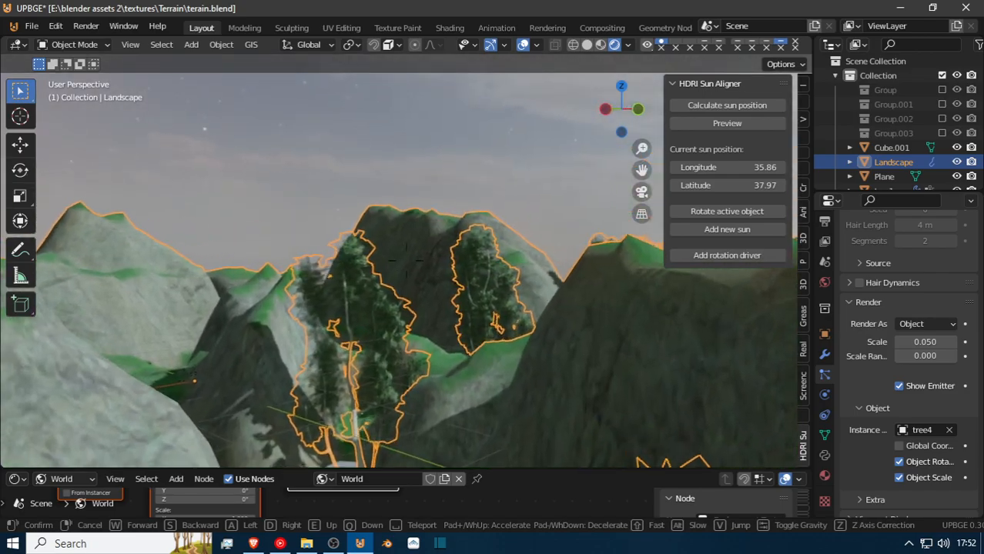
{"action": "key", "text": "s"}
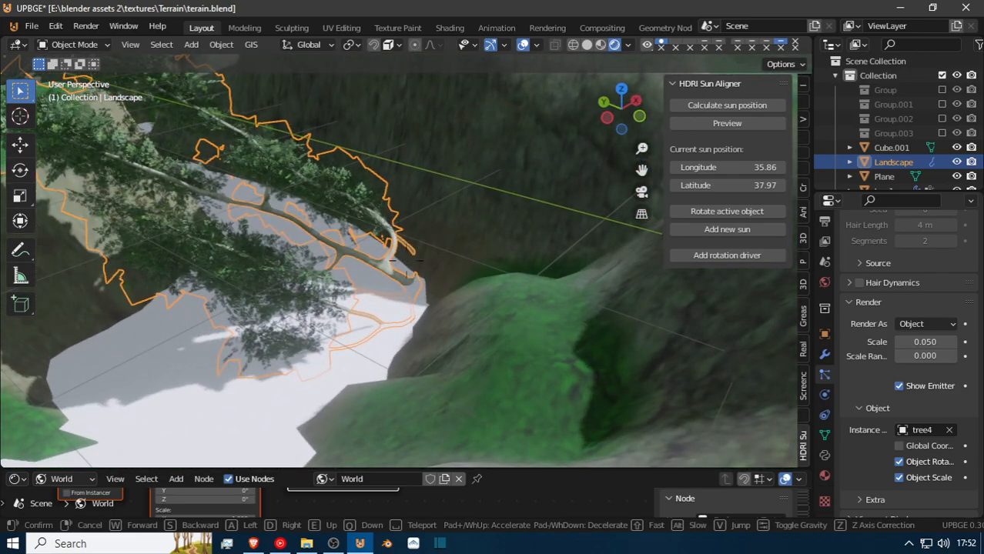
{"action": "left_click", "coordinate": [406, 265]}
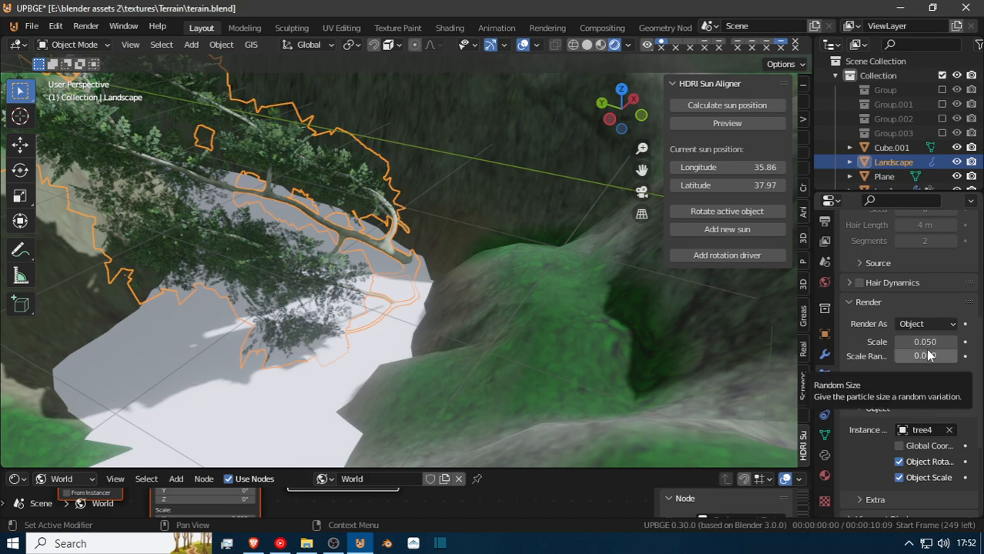
{"action": "left_click_drag", "start_coordinate": [928, 356], "coordinate": [909, 342]}
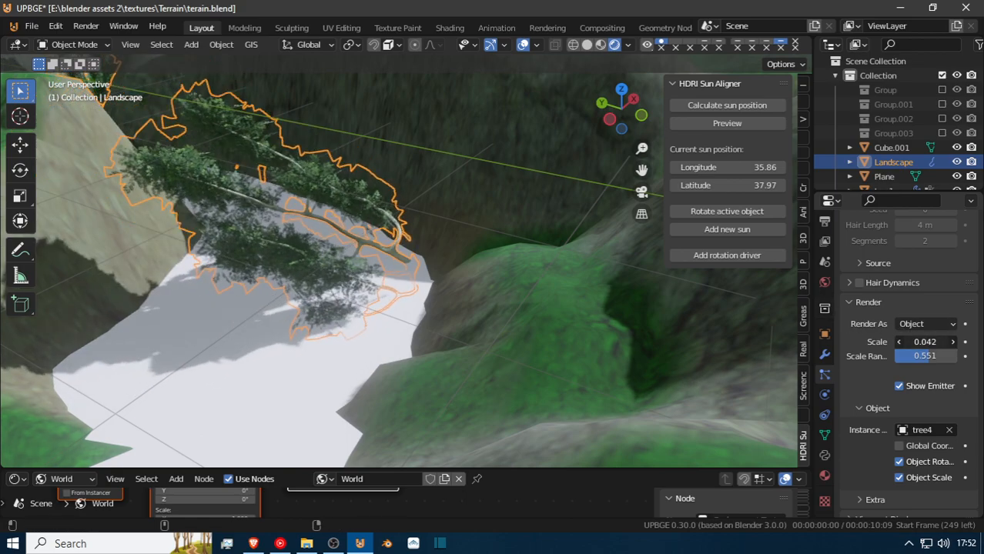
Enter Particle Edit on the Landscape and ready the Comb brush with a radius of 56 px.
{"action": "left_click", "coordinate": [86, 47]}
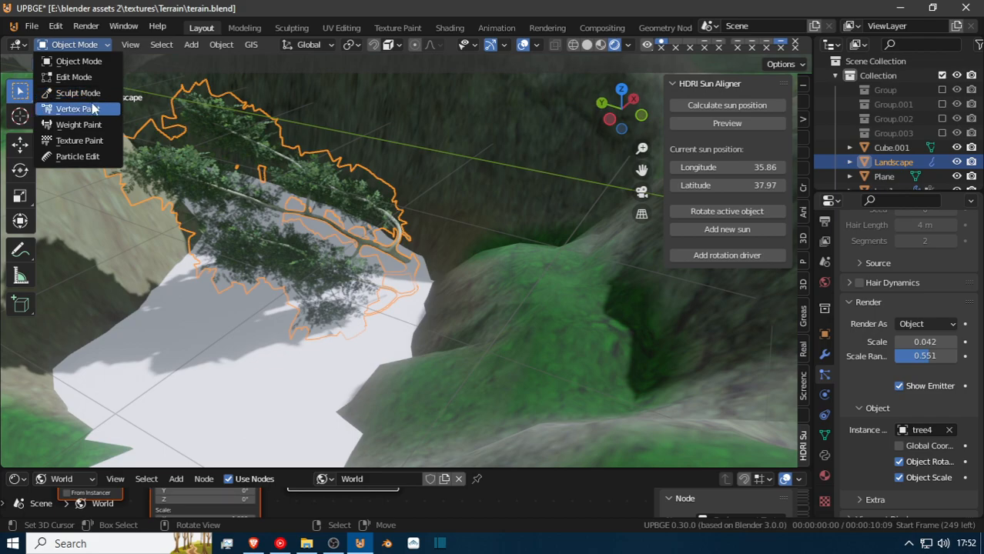
{"action": "left_click", "coordinate": [77, 157]}
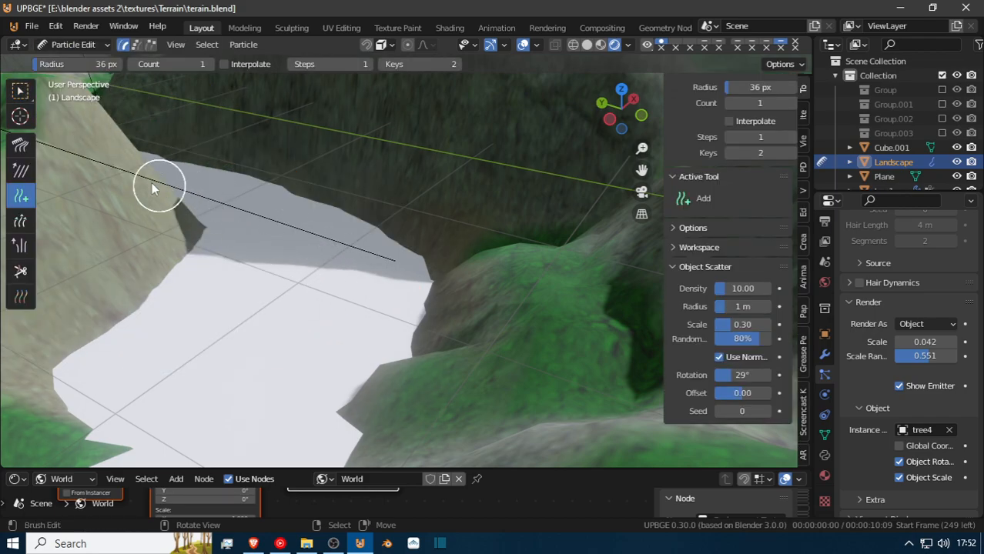
{"action": "left_click_drag", "start_coordinate": [37, 169], "coordinate": [34, 144]}
{"action": "left_click", "coordinate": [23, 145]}
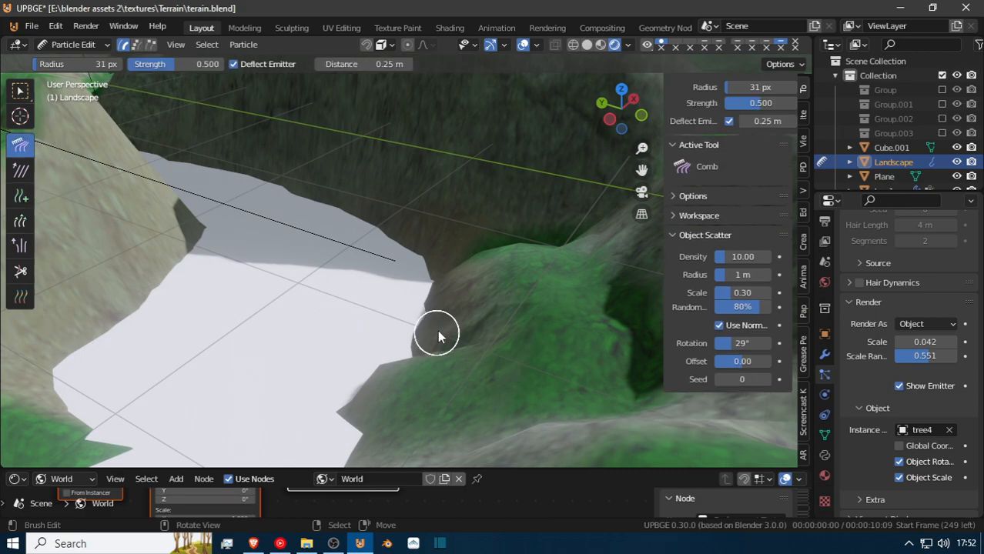
{"action": "scroll", "coordinate": [376, 283], "scroll_direction": "down", "scroll_amount": 5}
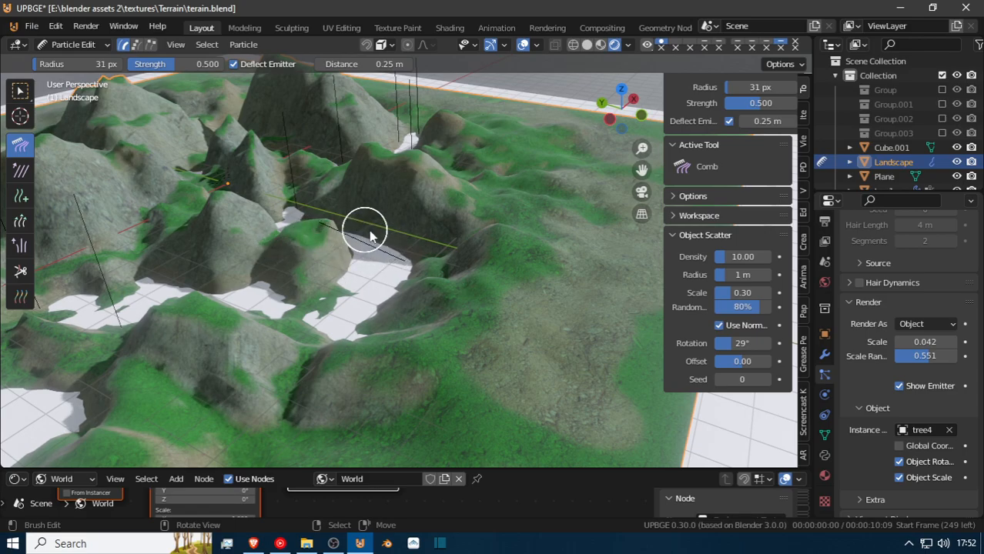
{"action": "key", "text": "f"}
{"action": "left_click", "coordinate": [399, 273]}
Comb the slanted particle hair beside the white gap until it stands upright, and return to Object Mode.
{"action": "left_click_drag", "start_coordinate": [333, 241], "coordinate": [367, 187]}
{"action": "left_click_drag", "start_coordinate": [375, 289], "coordinate": [414, 178]}
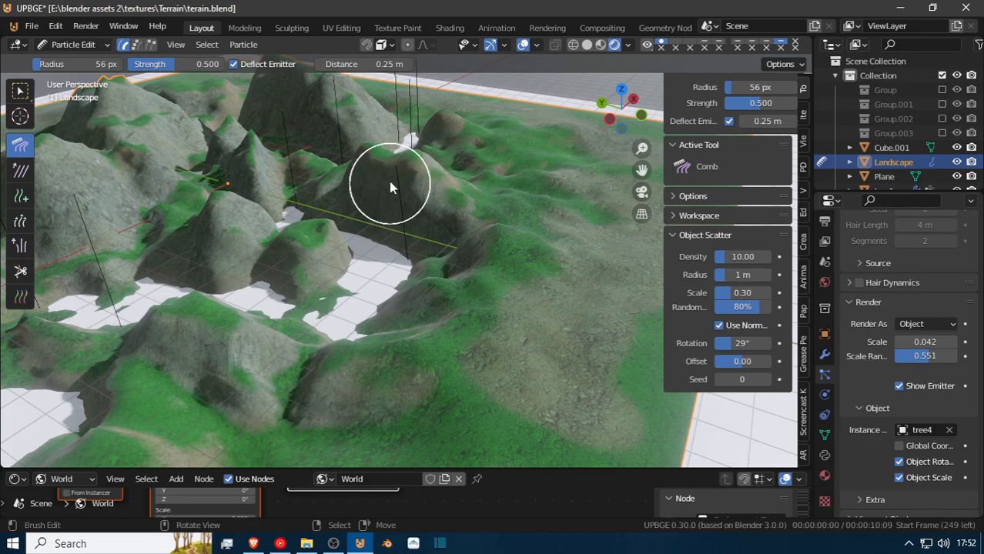
{"action": "middle_click_drag", "start_coordinate": [363, 248], "coordinate": [389, 246]}
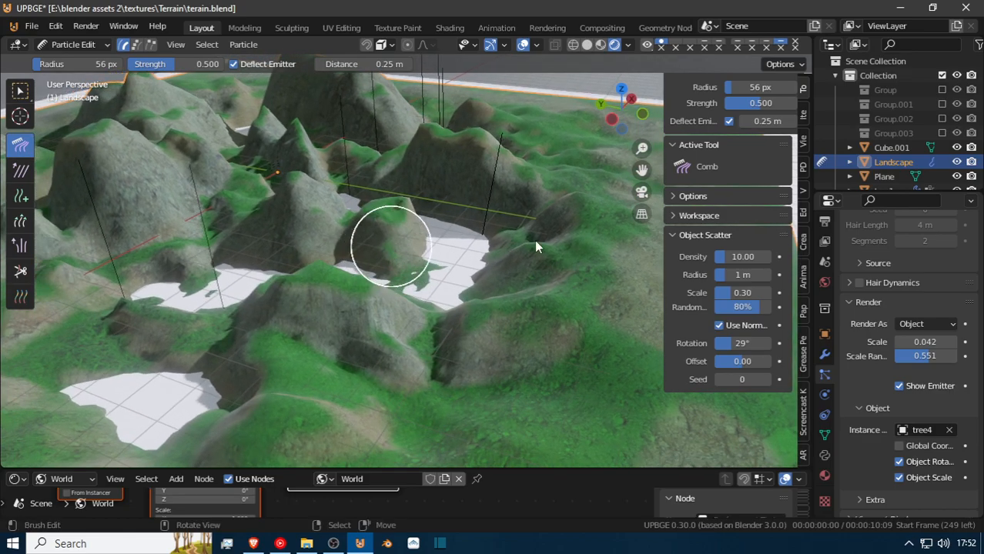
{"action": "left_click_drag", "start_coordinate": [490, 167], "coordinate": [487, 65]}
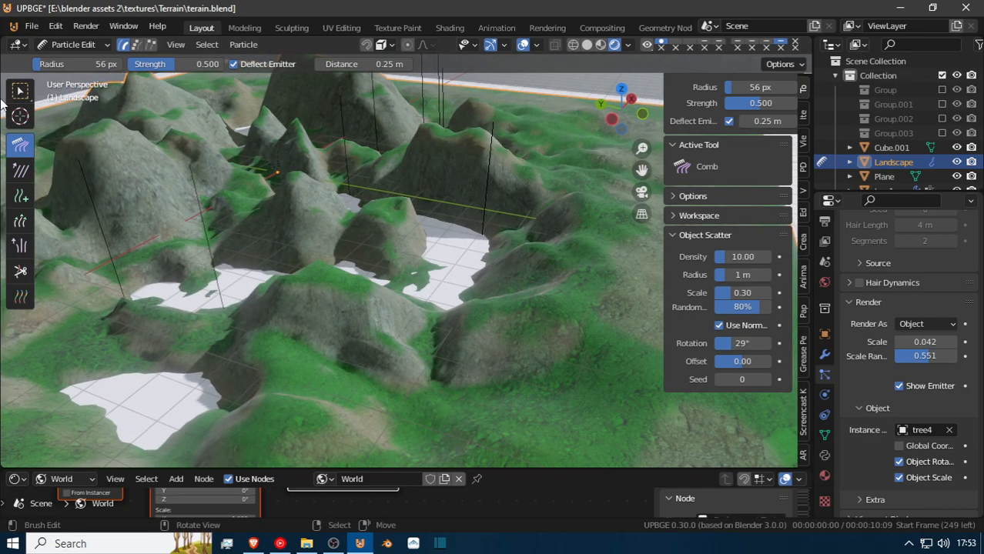
{"action": "left_click", "coordinate": [72, 46]}
{"action": "left_click", "coordinate": [77, 66]}
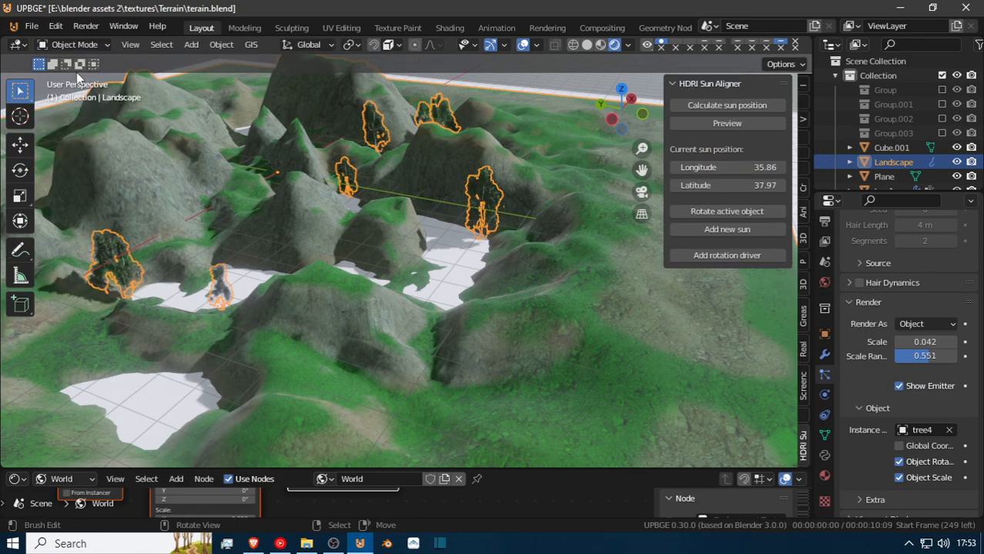
Inspect the straightened tree4 instance up close and show the Landscape's first three particle systems in the viewport.
{"action": "key", "text": "shift+grave"}
{"action": "key", "text": "w"}
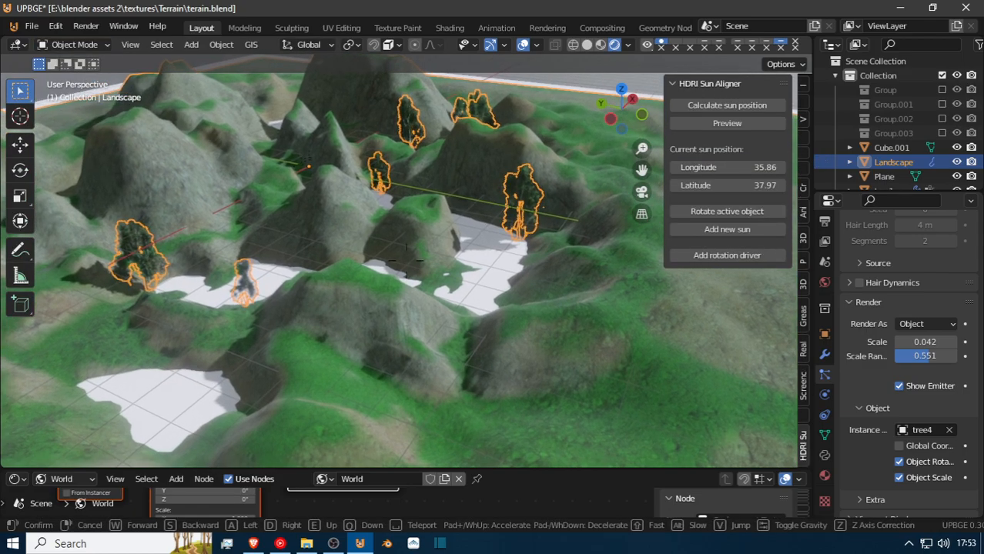
{"action": "key", "text": "Return"}
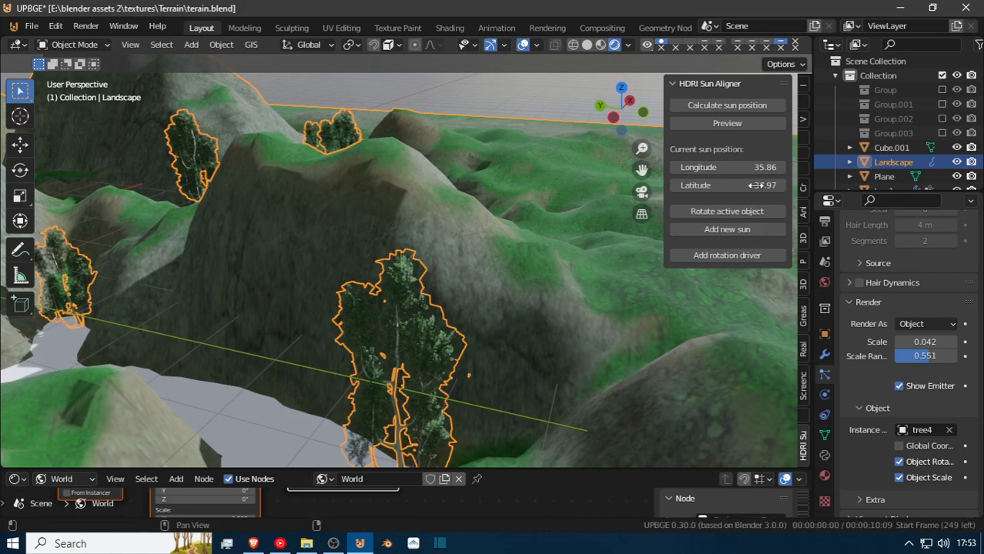
{"action": "scroll", "coordinate": [926, 285], "scroll_direction": "up", "scroll_amount": 5}
{"action": "scroll", "coordinate": [927, 285], "scroll_direction": "up", "scroll_amount": 3}
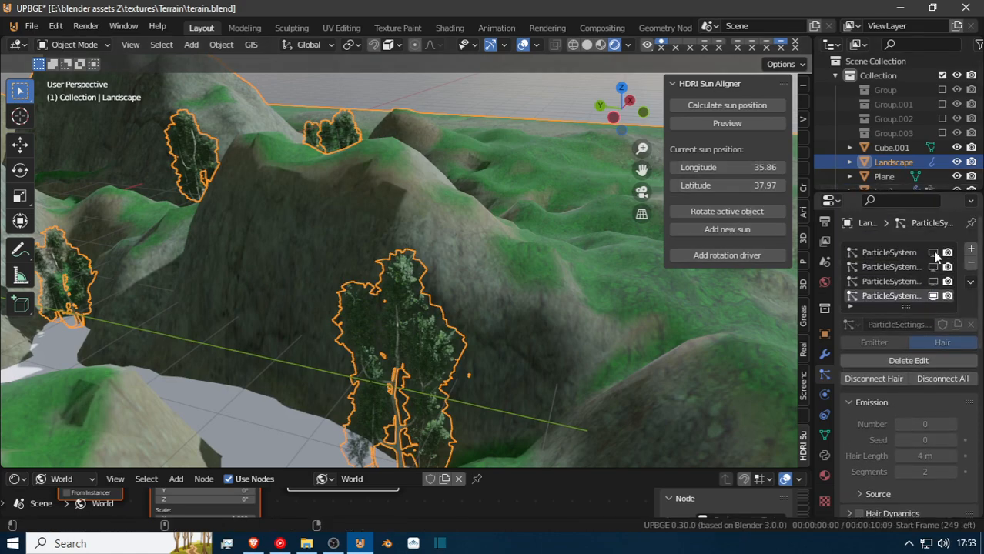
{"action": "left_click", "coordinate": [932, 253]}
{"action": "left_click", "coordinate": [934, 267]}
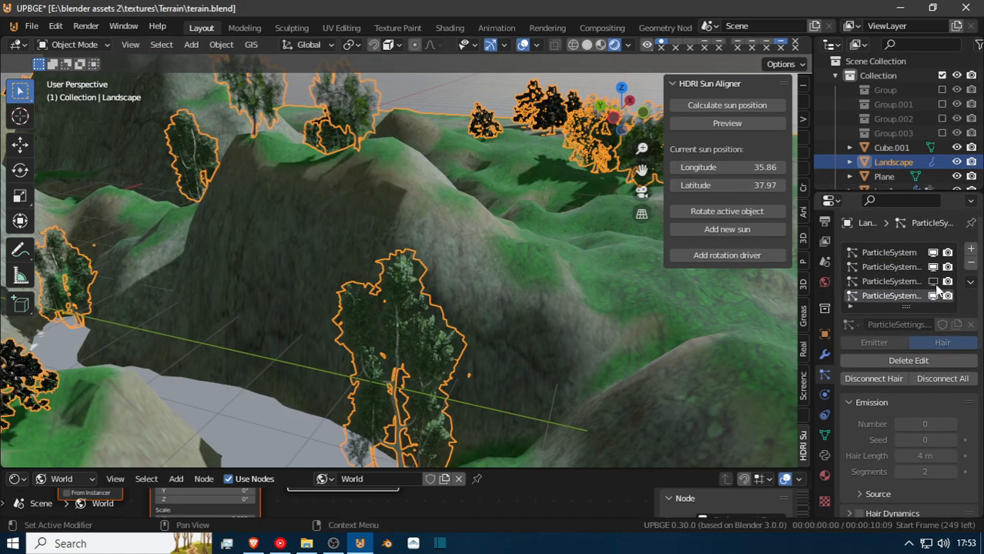
{"action": "left_click", "coordinate": [934, 282]}
Fly through the forested terrain at ground level to examine how the four mixed tree types look together.
{"action": "key", "text": "w"}
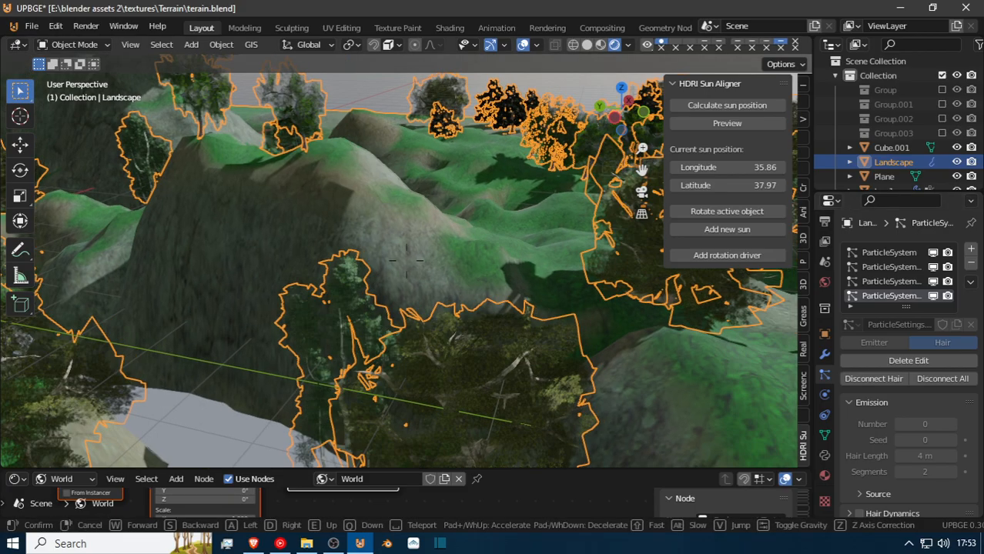
{"action": "key", "text": "w"}
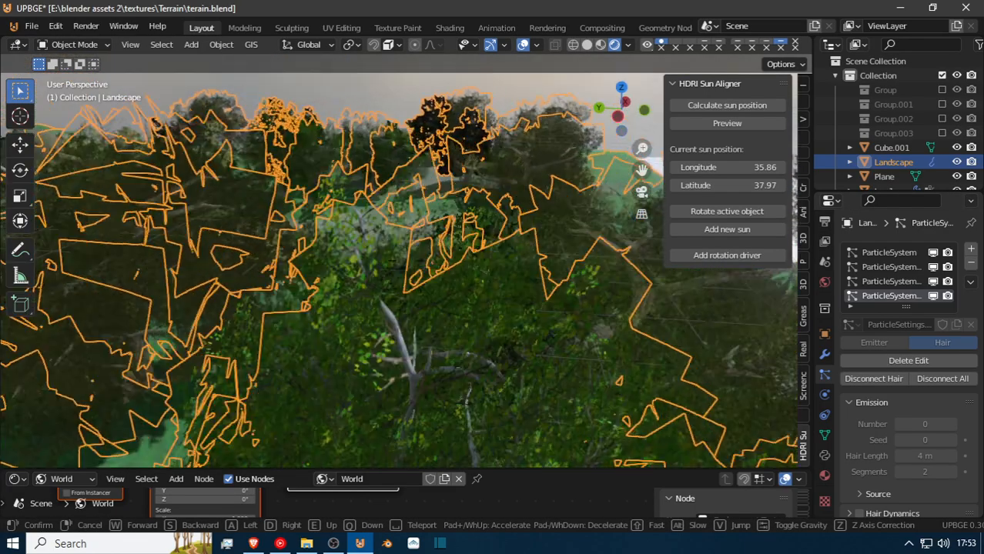
{"action": "key", "text": "w"}
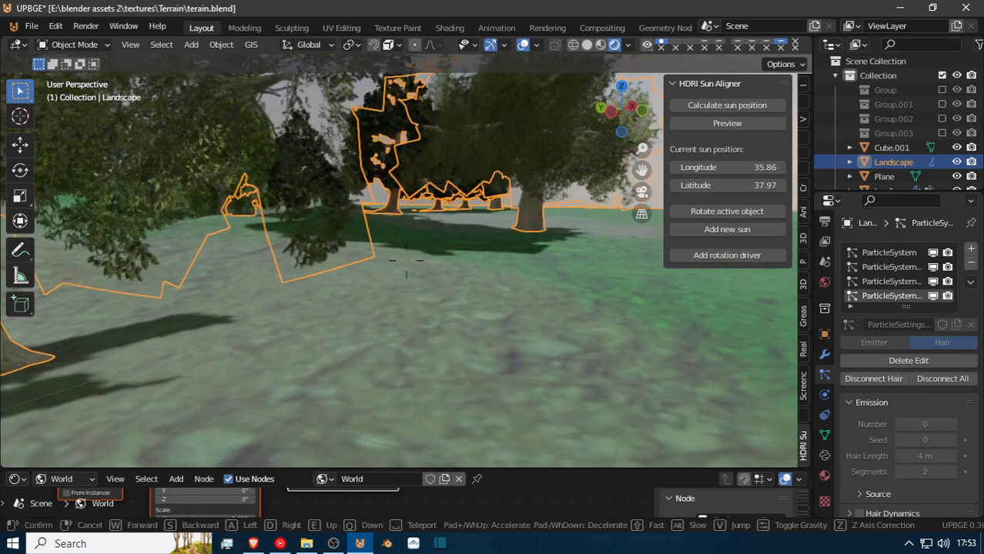
{"action": "key", "text": "w"}
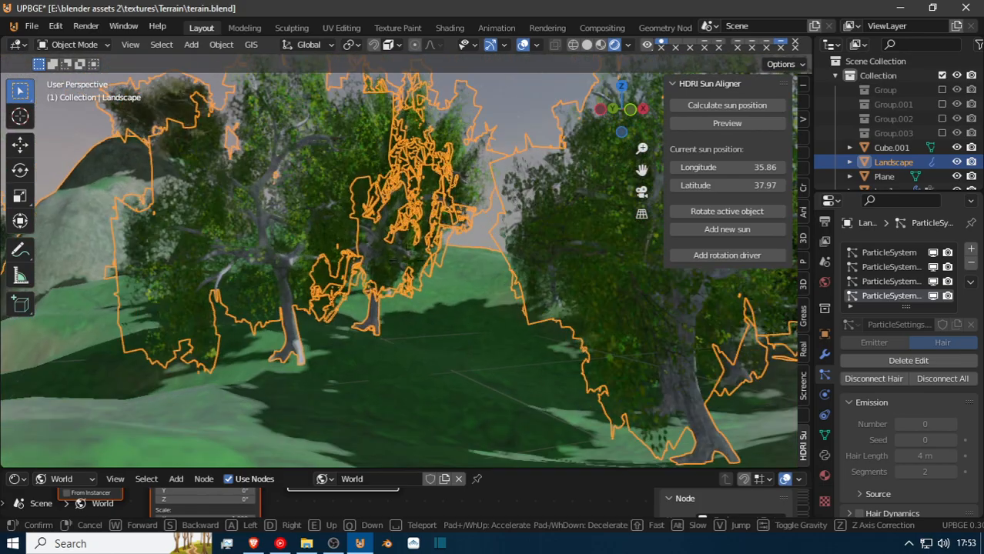
{"action": "key", "text": "w"}
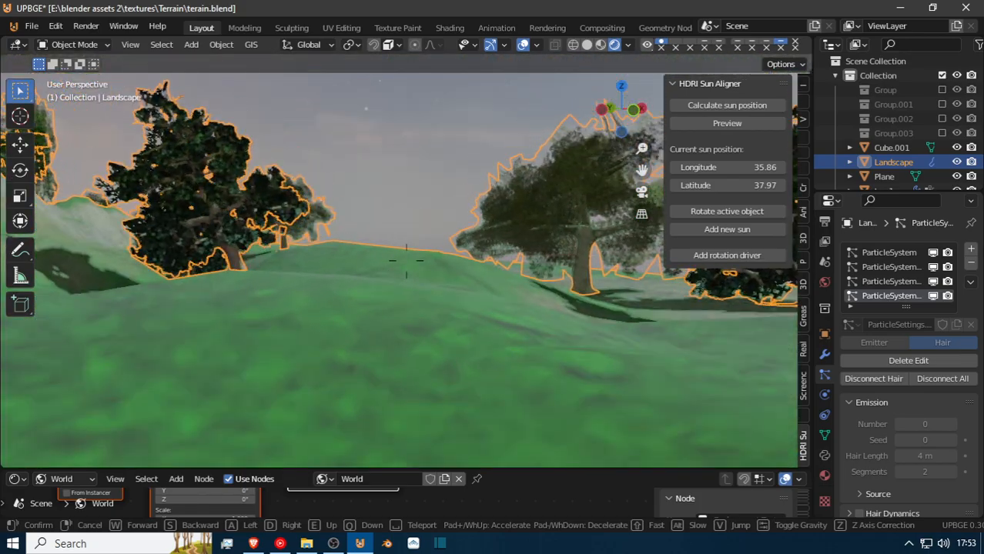
{"action": "key", "text": "w"}
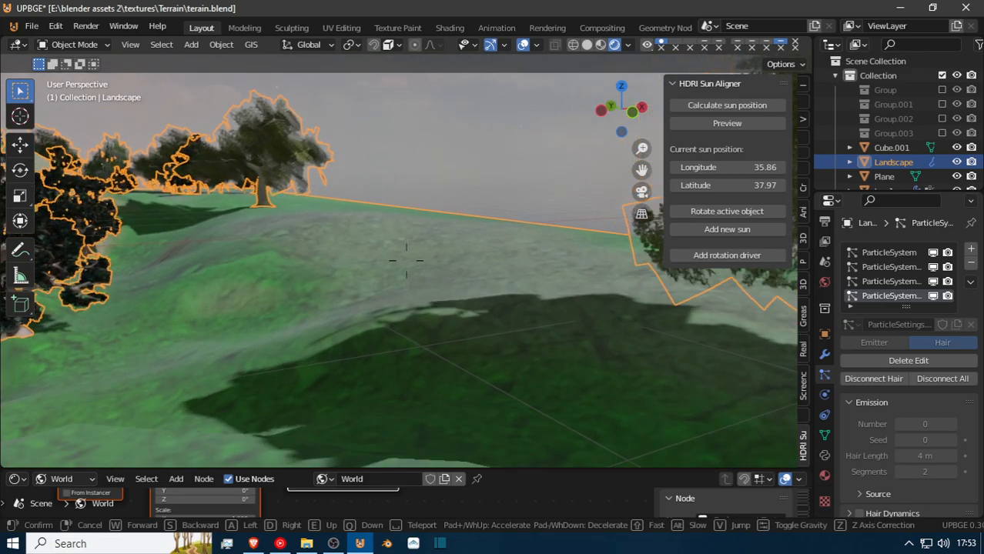
{"action": "left_click", "coordinate": [405, 261]}
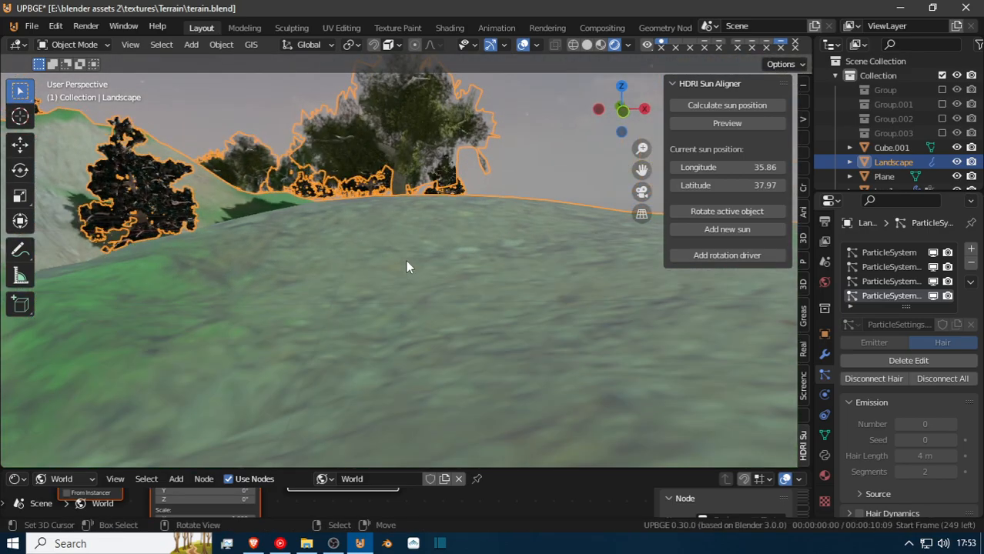
Deselect everything and place the 3D cursor on the open grass beside a large tree trunk.
{"action": "key", "text": "alt+a"}
{"action": "key", "text": "shift+grave"}
{"action": "key", "text": "w"}
{"action": "key", "text": "w"}
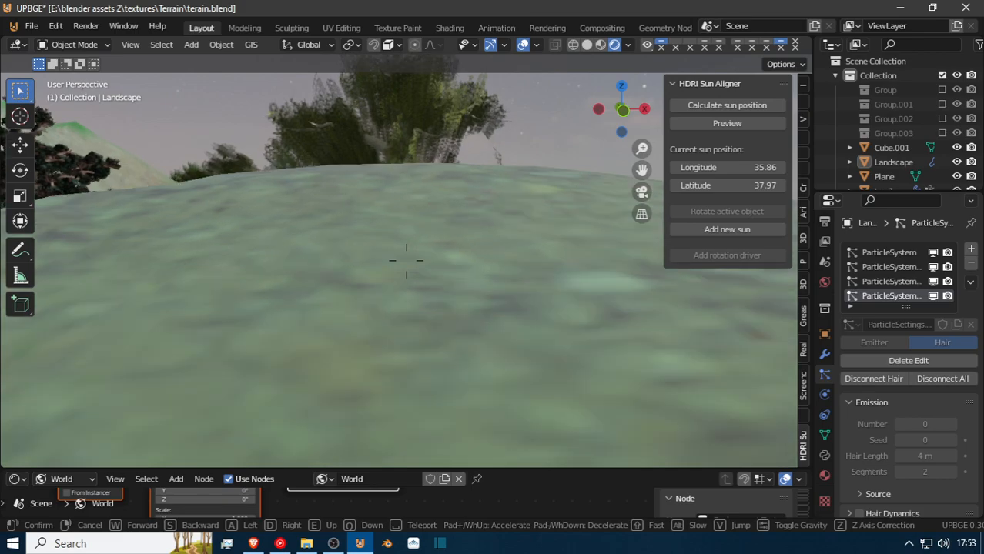
{"action": "key", "text": "w"}
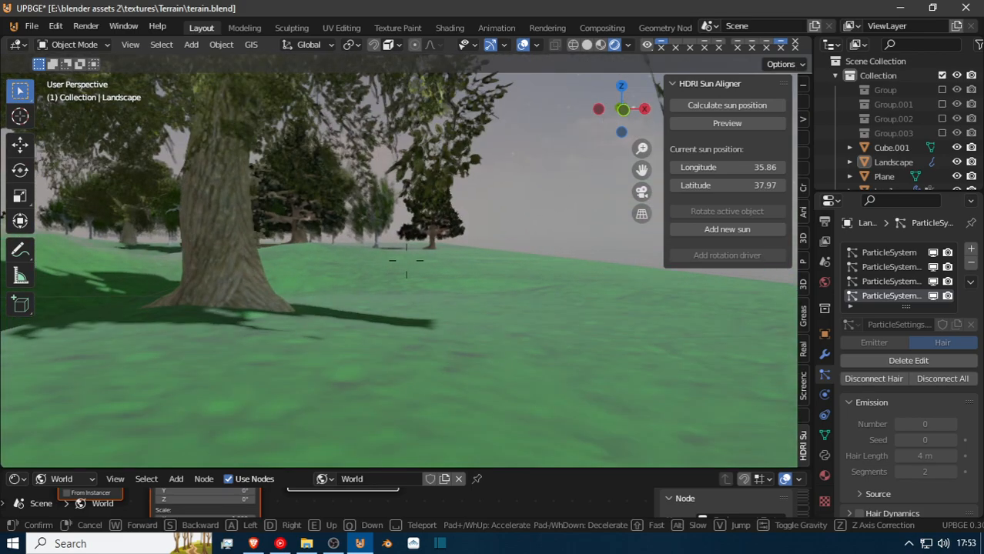
{"action": "left_click", "coordinate": [397, 259]}
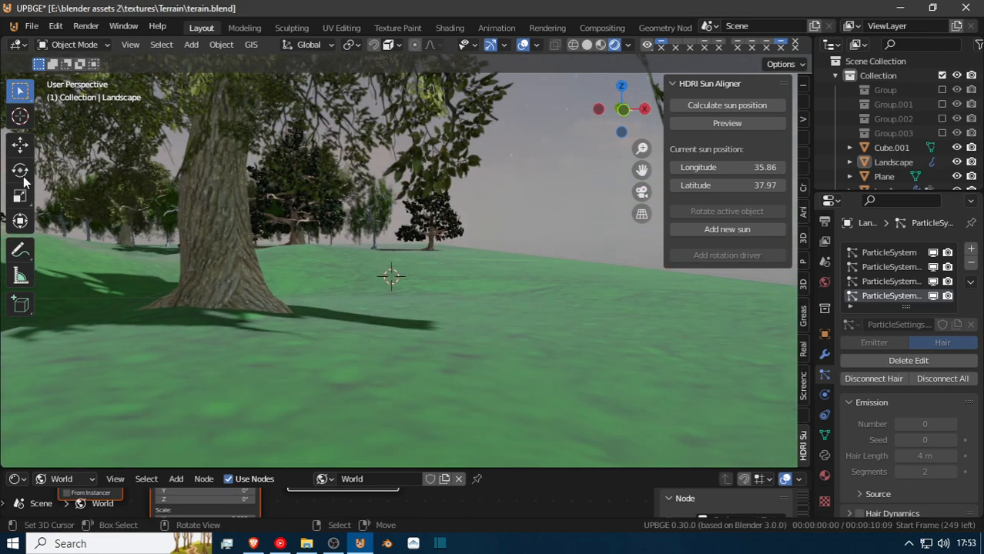
Add a plane at the 3D cursor and rotate it 90° about the X axis to stand upright.
{"action": "key", "text": "shift+a"}
{"action": "mouse_move", "coordinate": [137, 179]}
{"action": "left_click", "coordinate": [238, 177]}
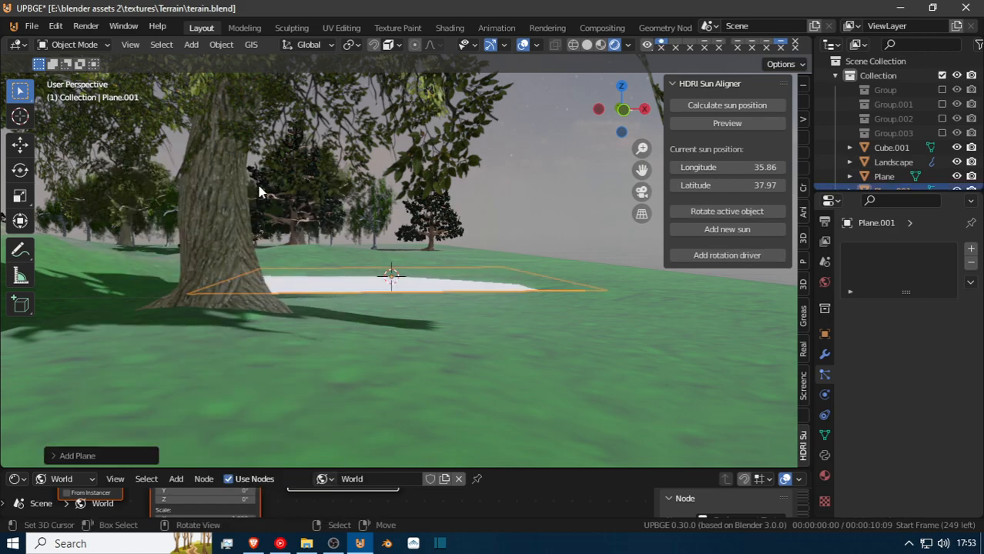
{"action": "type", "text": "rx"}
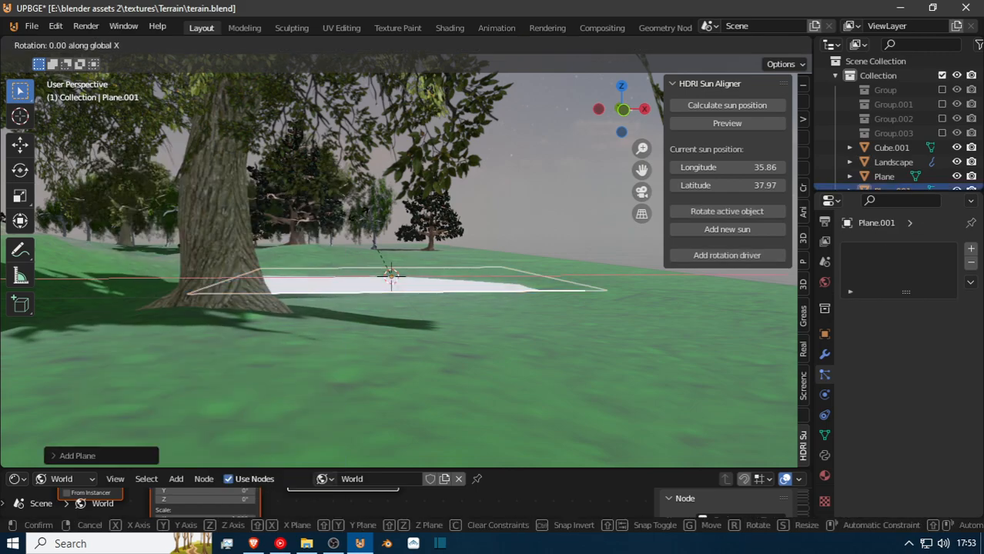
{"action": "type", "text": "90"}
{"action": "key", "text": "Return"}
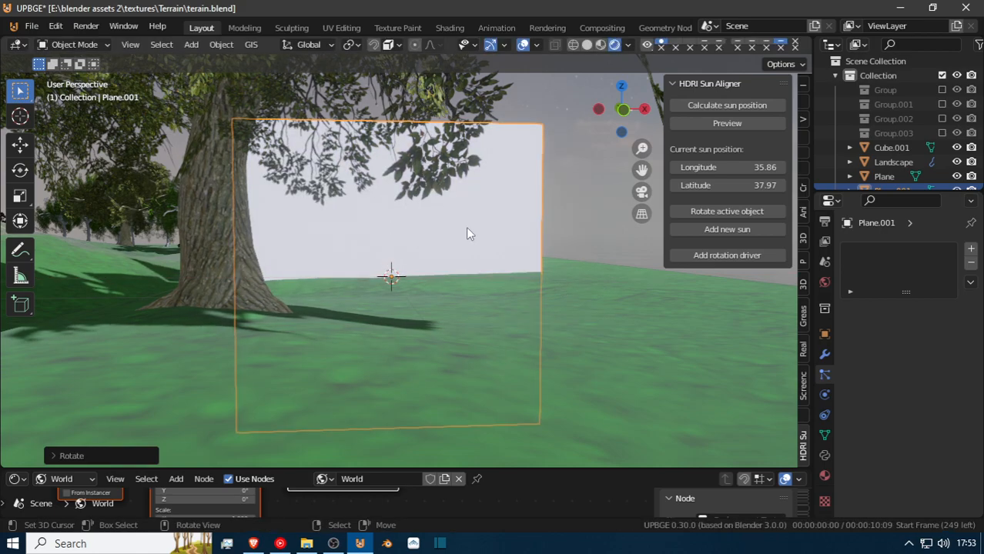
In Edit Mode, shift the upright plane's face vertically along Z and scale it down above the 3D cursor.
{"action": "key", "text": "Tab"}
{"action": "key", "text": "g"}
{"action": "key", "text": "z"}
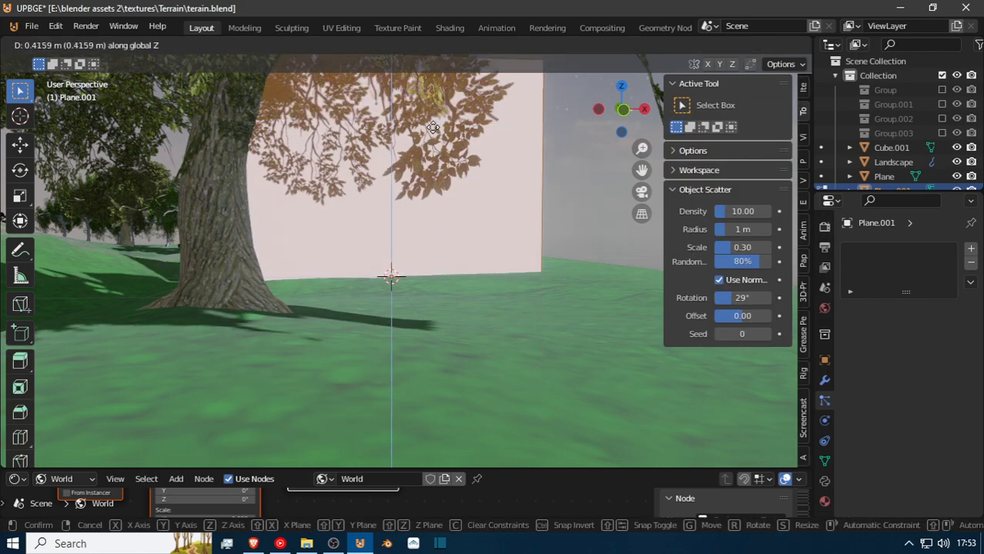
{"action": "left_click", "coordinate": [566, 146]}
{"action": "key", "text": "s"}
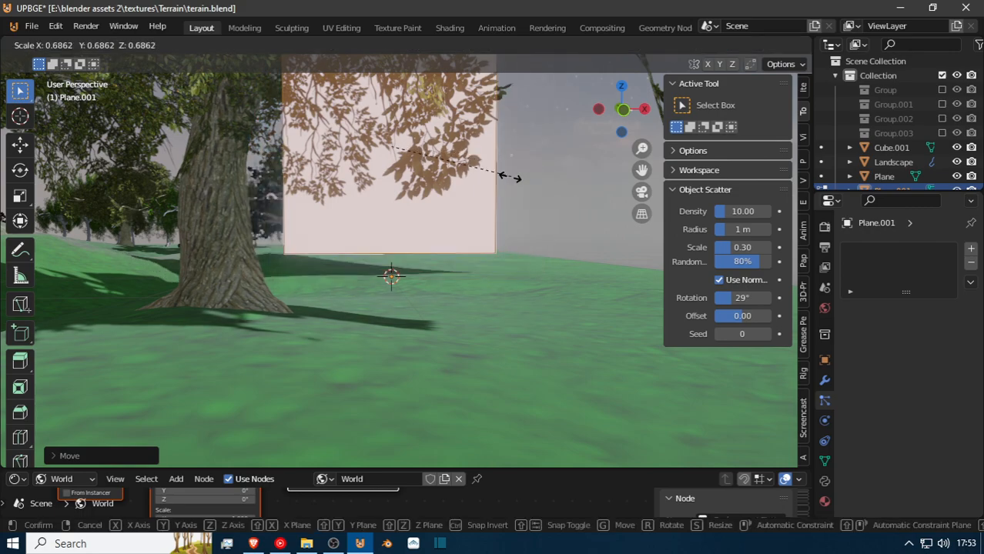
{"action": "left_click", "coordinate": [465, 199]}
{"action": "key", "text": "g"}
{"action": "key", "text": "z"}
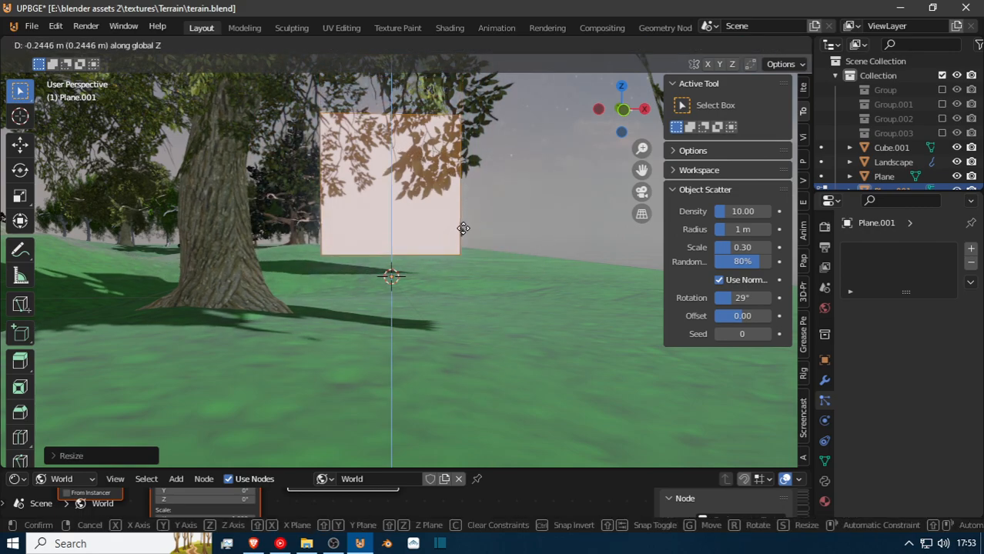
{"action": "left_click", "coordinate": [534, 251]}
Shrink the face further to a small square and lower it along Z until its lower edge rests on the grass.
{"action": "key", "text": "s"}
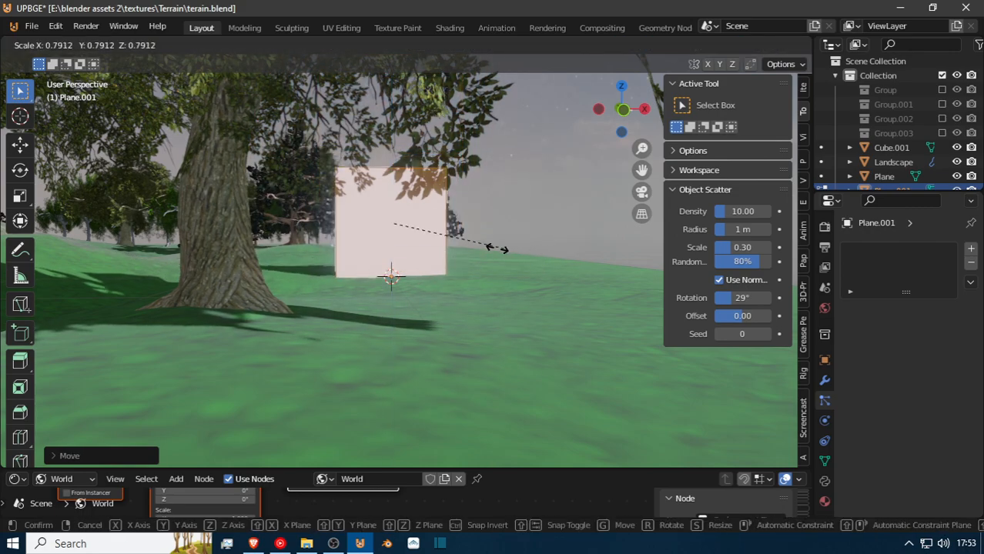
{"action": "left_click", "coordinate": [453, 268]}
{"action": "key", "text": "g"}
{"action": "key", "text": "z"}
{"action": "left_click", "coordinate": [451, 269]}
{"action": "key", "text": "s"}
{"action": "left_click", "coordinate": [451, 268]}
{"action": "key", "text": "g"}
{"action": "key", "text": "z"}
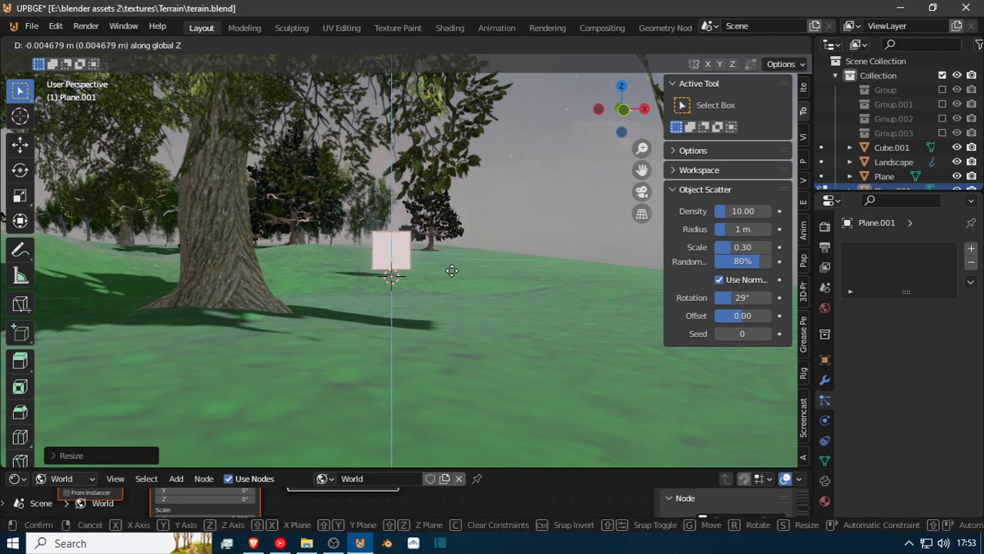
{"action": "left_click", "coordinate": [459, 280]}
Unwrap the small plane's face for UV mapping.
{"action": "scroll", "coordinate": [407, 262], "scroll_direction": "up", "scroll_amount": 4}
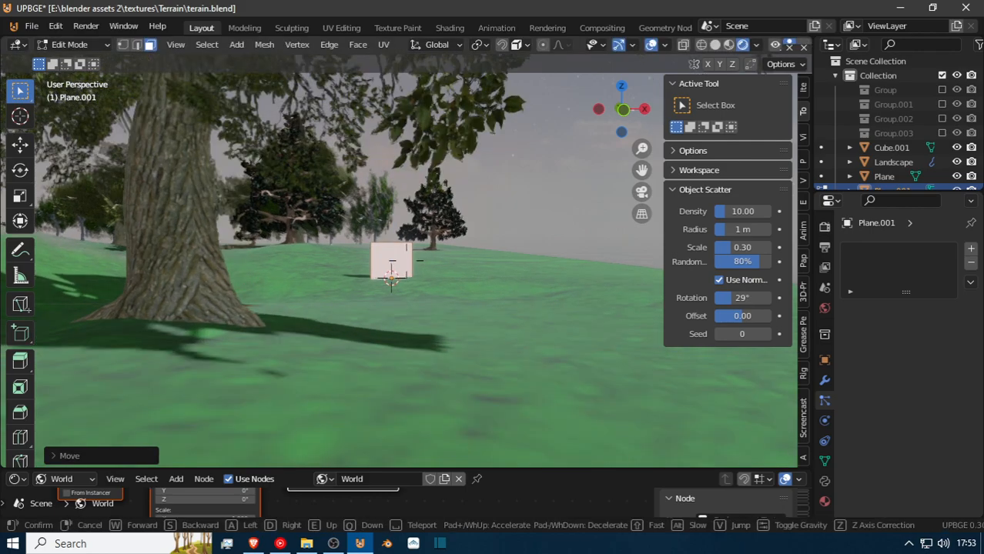
{"action": "key", "text": "u"}
{"action": "key", "text": "u"}
{"action": "key", "text": "u"}
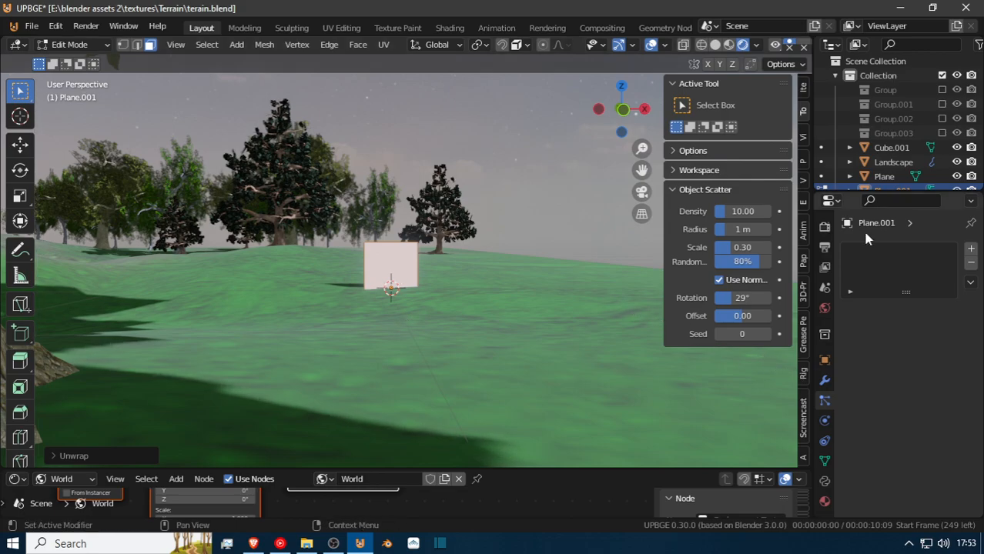
Enlarge the shader editor and set the World Background node's strength to 0.300.
{"action": "left_click_drag", "start_coordinate": [474, 469], "coordinate": [485, 245]}
{"action": "left_click", "coordinate": [49, 257]}
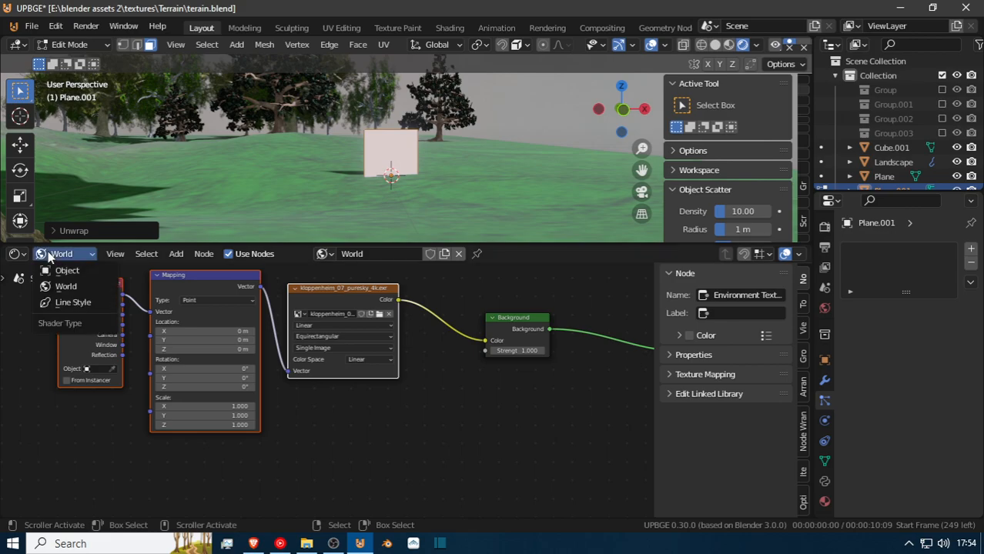
{"action": "left_click", "coordinate": [79, 284]}
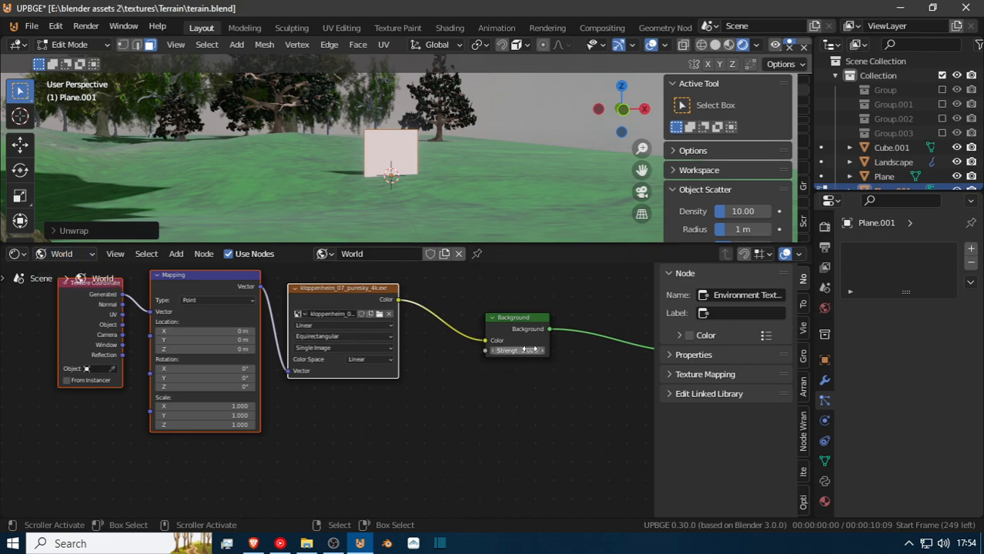
{"action": "left_click_drag", "start_coordinate": [521, 351], "coordinate": [516, 351]}
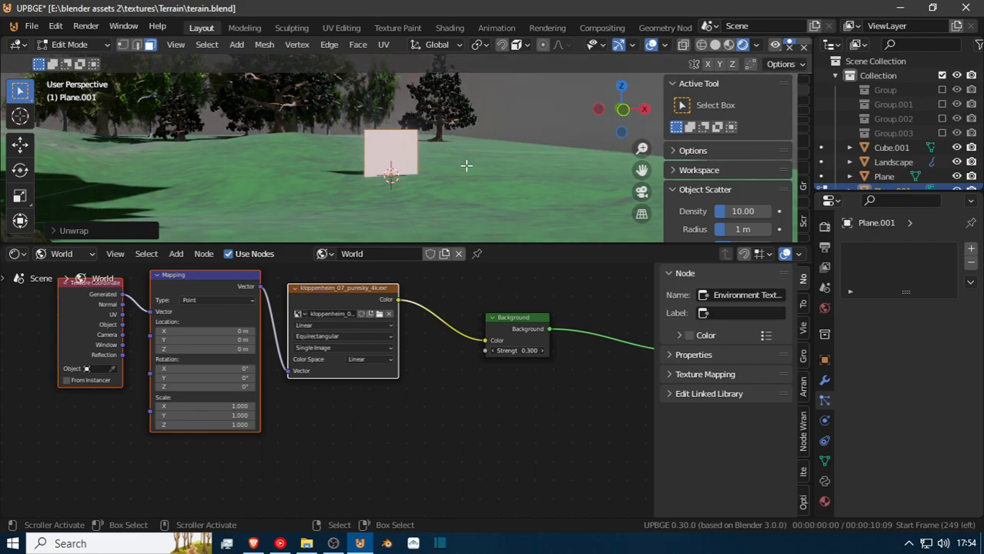
{"action": "key", "text": "shift+grave"}
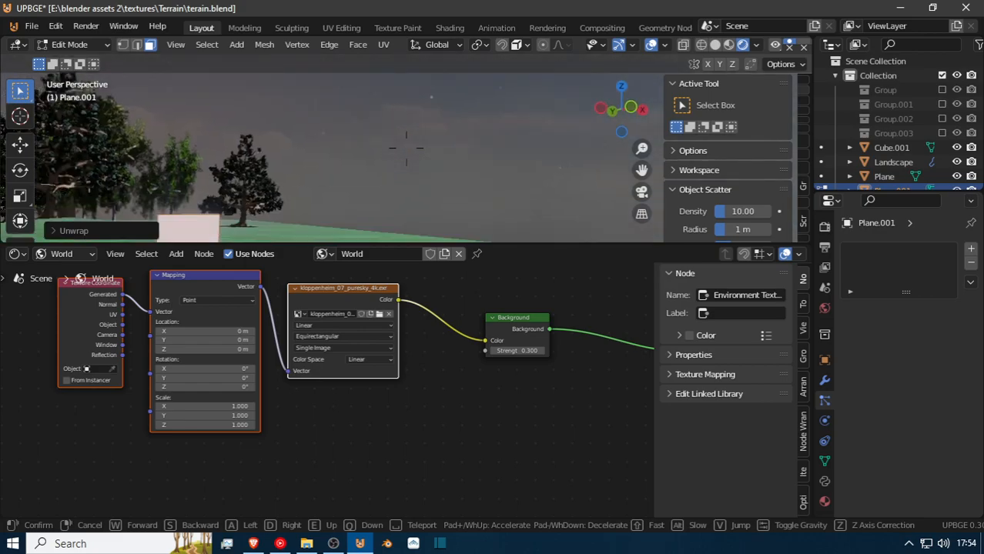
{"action": "left_click", "coordinate": [406, 146]}
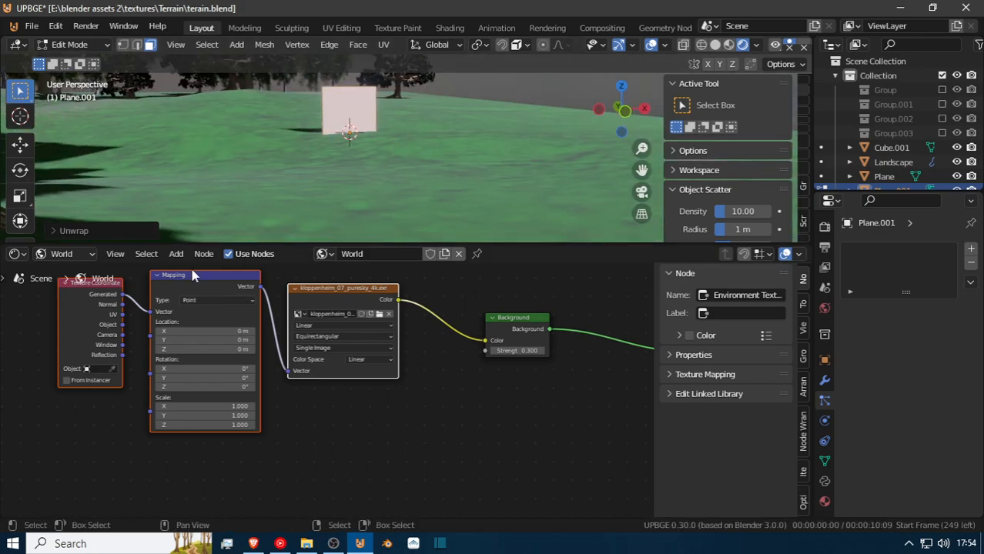
Switch the shader editor to object materials and give the plane a new material named "grass 1".
{"action": "left_click", "coordinate": [65, 254]}
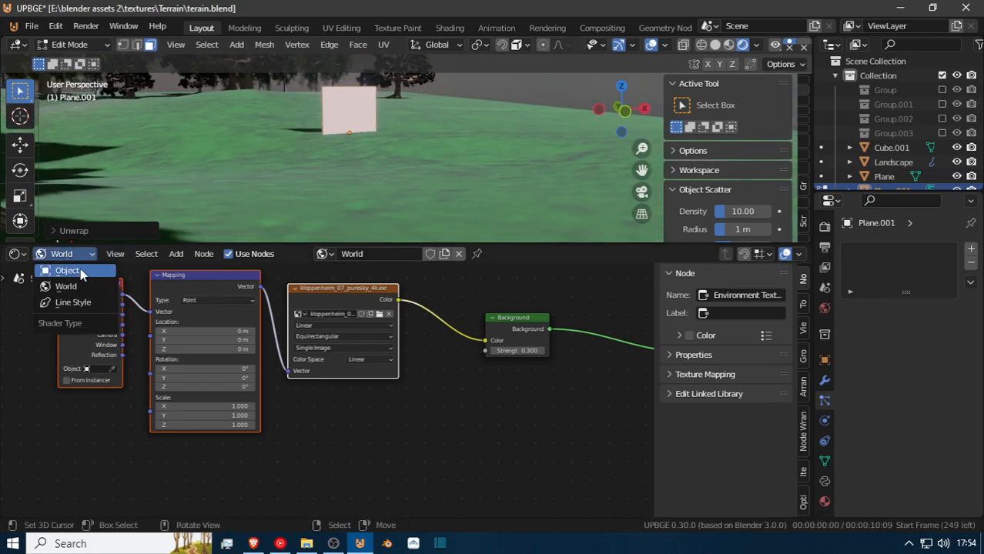
{"action": "left_click", "coordinate": [80, 270]}
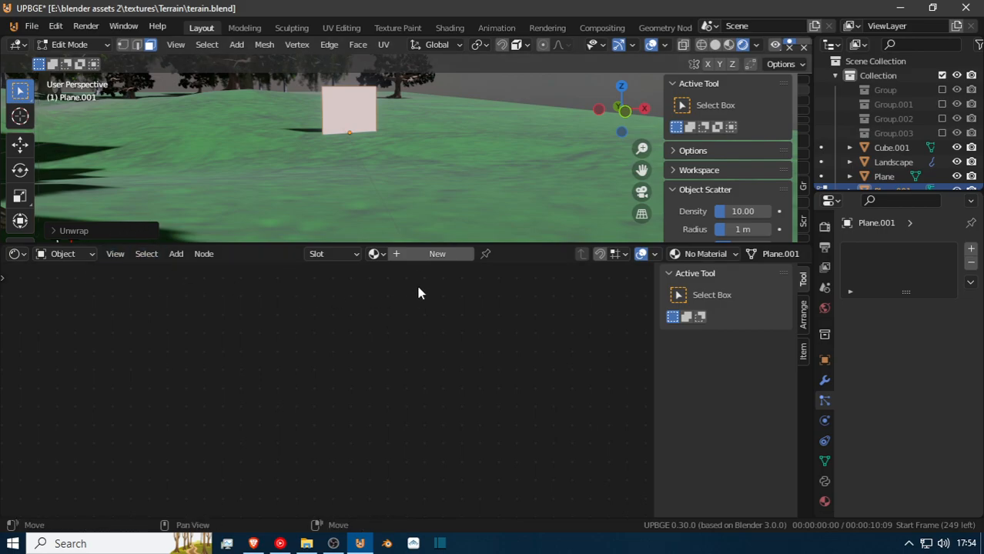
{"action": "left_click", "coordinate": [415, 256]}
{"action": "left_click", "coordinate": [415, 254]}
{"action": "left_click", "coordinate": [417, 255]}
{"action": "left_click_drag", "start_coordinate": [395, 260], "coordinate": [270, 269]}
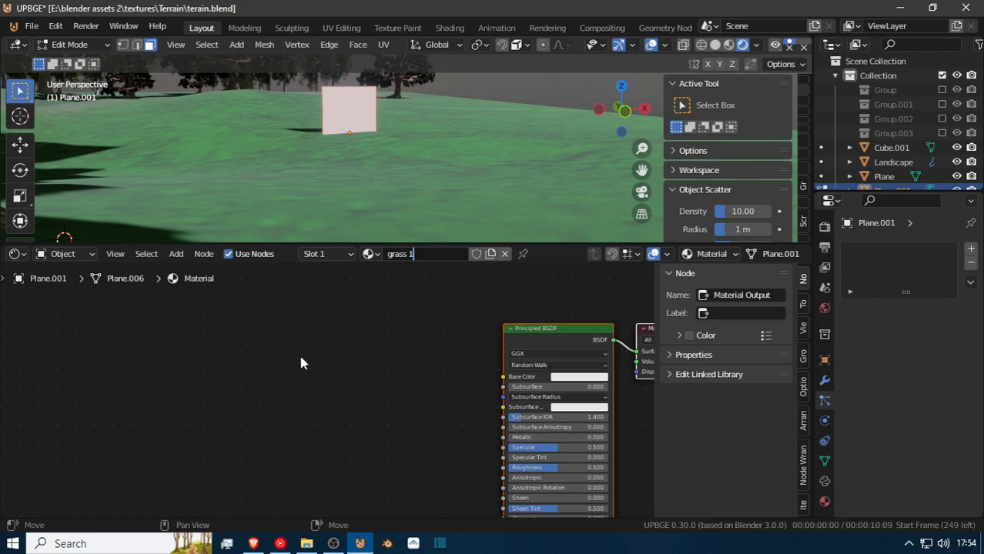
{"action": "type", "text": "grass 1"}
{"action": "key", "text": "Return"}
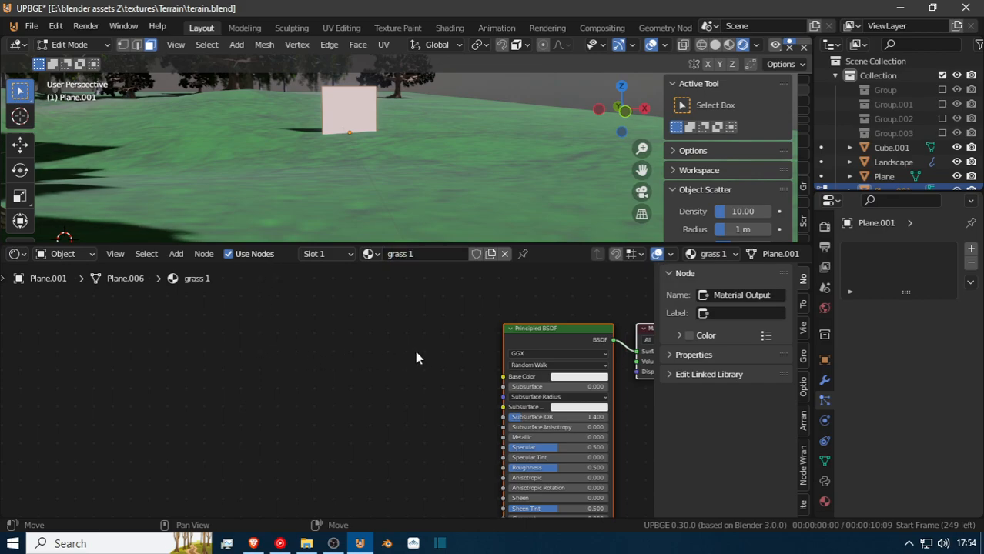
Feed the Principled BSDF with a mapped image texture using grass-png.png, its alpha linked to the shader's Alpha.
{"action": "left_click", "coordinate": [535, 336]}
{"action": "key", "text": "ctrl+t"}
{"action": "left_click_drag", "start_coordinate": [475, 447], "coordinate": [503, 403]}
{"action": "middle_click_drag", "start_coordinate": [472, 430], "coordinate": [468, 464]}
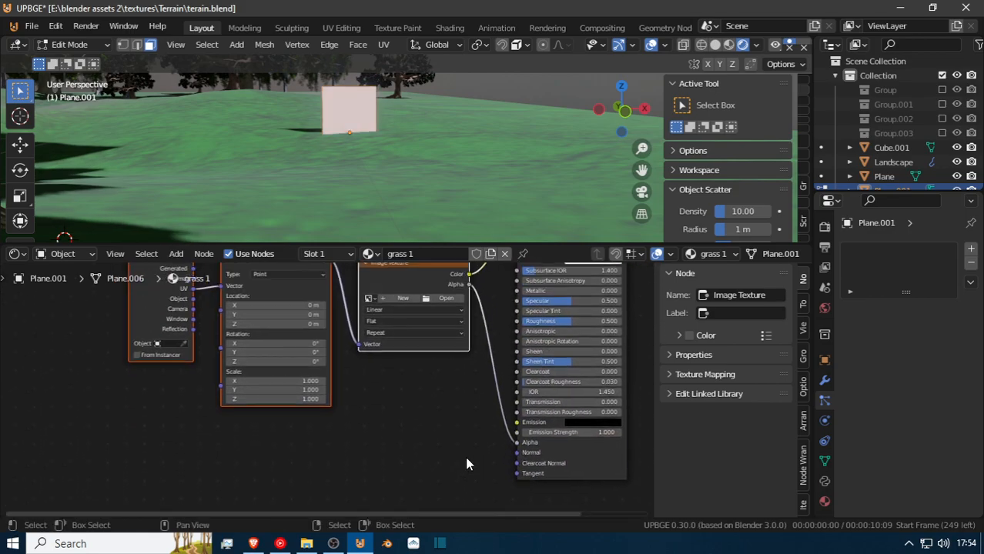
{"action": "left_click", "coordinate": [446, 298]}
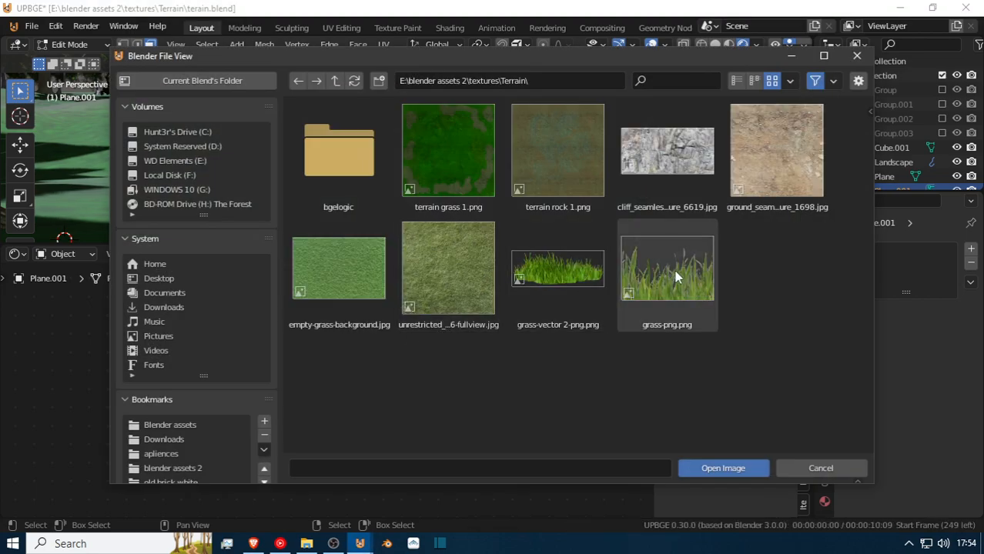
{"action": "double_click", "coordinate": [667, 270]}
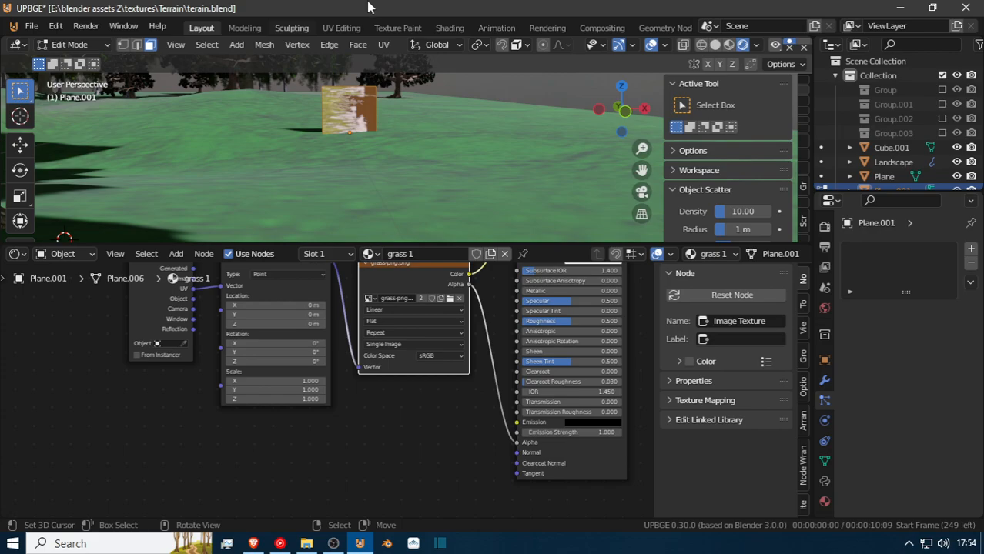
Set both the blend mode and the shadow mode of the grass 1 material to Alpha Clip.
{"action": "key", "text": "shift+grave"}
{"action": "key", "text": "w"}
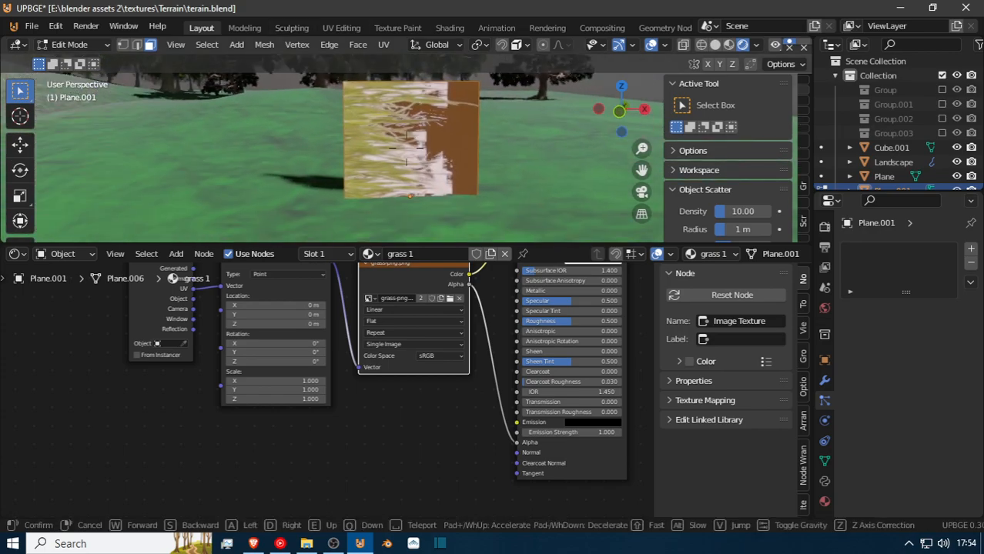
{"action": "left_click", "coordinate": [407, 148]}
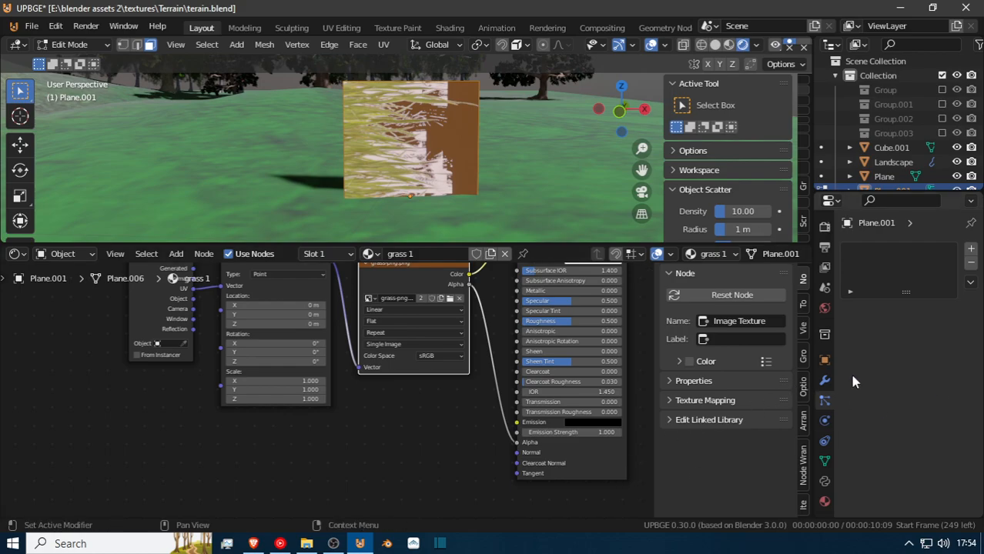
{"action": "left_click", "coordinate": [823, 502]}
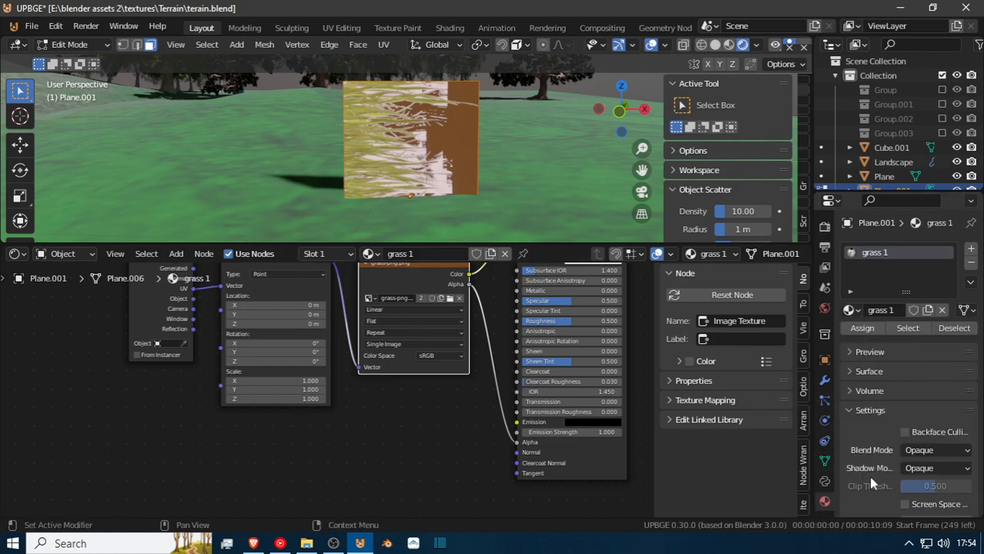
{"action": "left_click", "coordinate": [931, 450]}
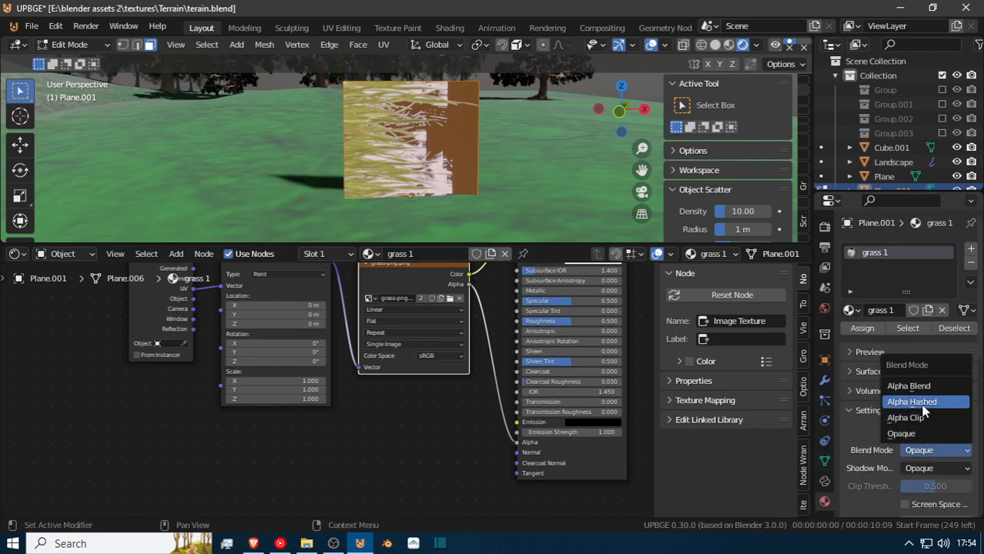
{"action": "left_click", "coordinate": [933, 419]}
{"action": "left_click", "coordinate": [947, 467]}
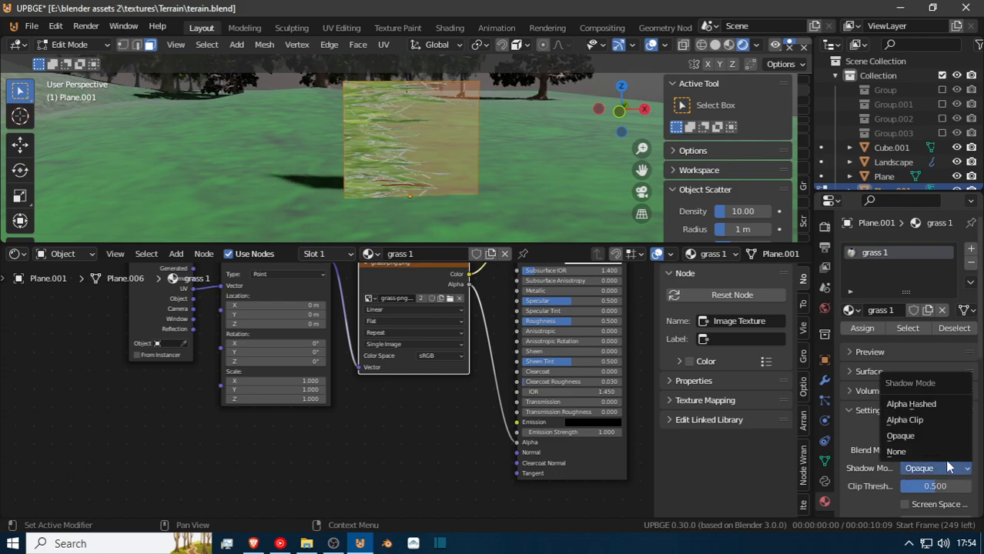
{"action": "left_click", "coordinate": [930, 419]}
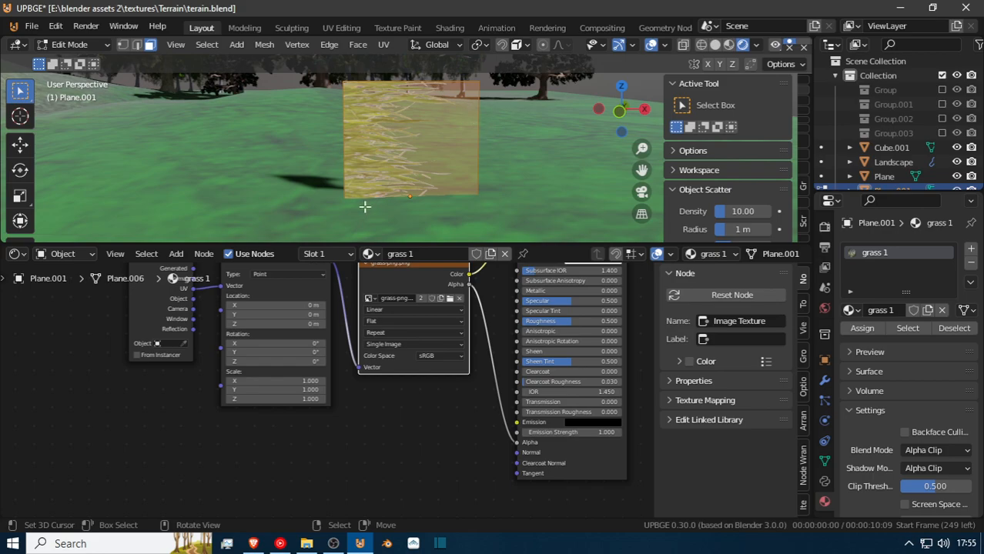
Rotate the plane's face 90° in the view so the grass blades point upward, and return to Object Mode.
{"action": "type", "text": "r"}
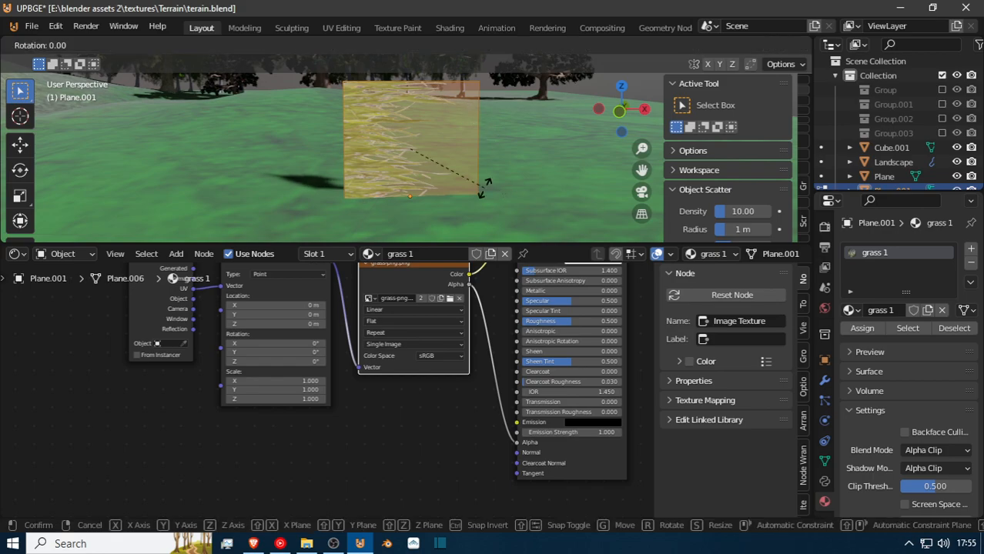
{"action": "type", "text": "90"}
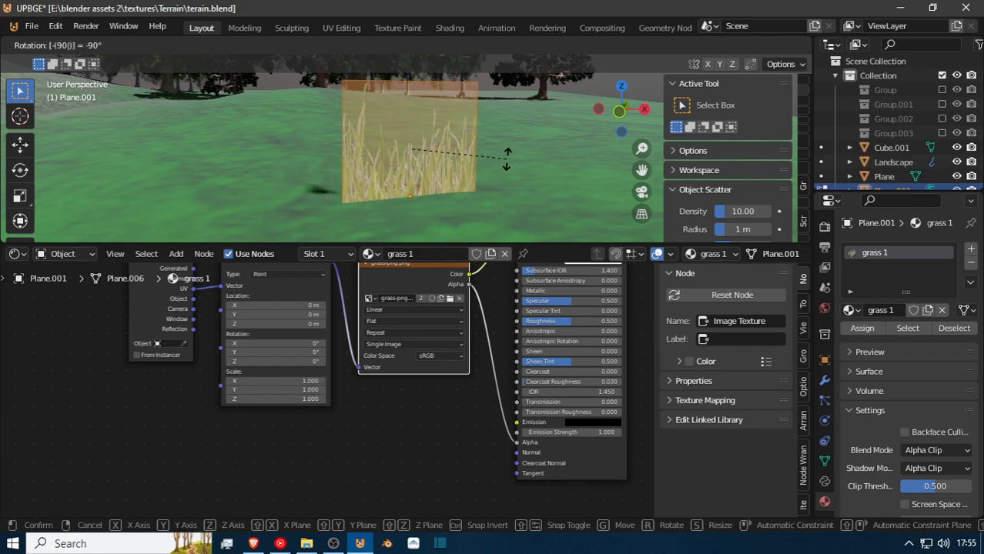
{"action": "key", "text": "Return"}
{"action": "key", "text": "Tab"}
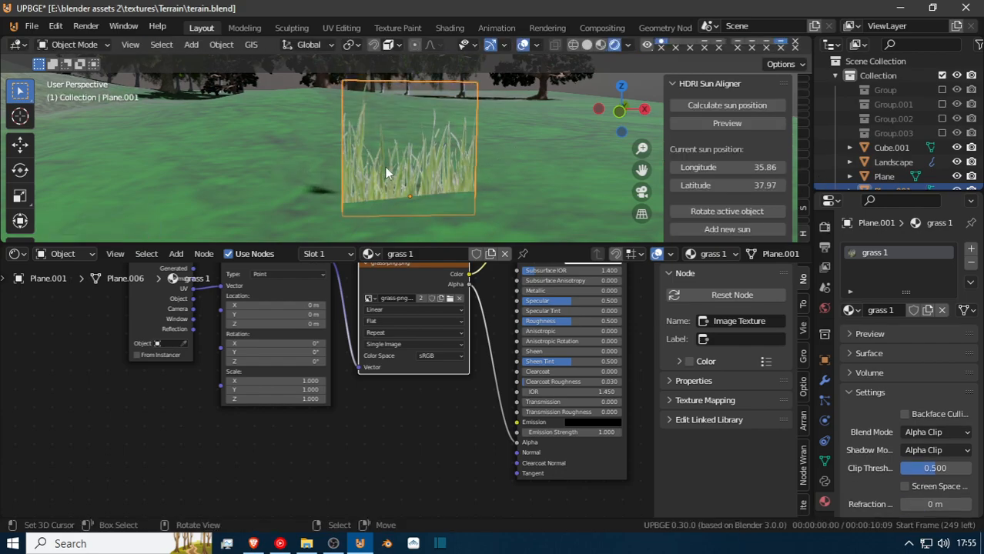
{"action": "key", "text": "g"}
{"action": "key", "text": "z"}
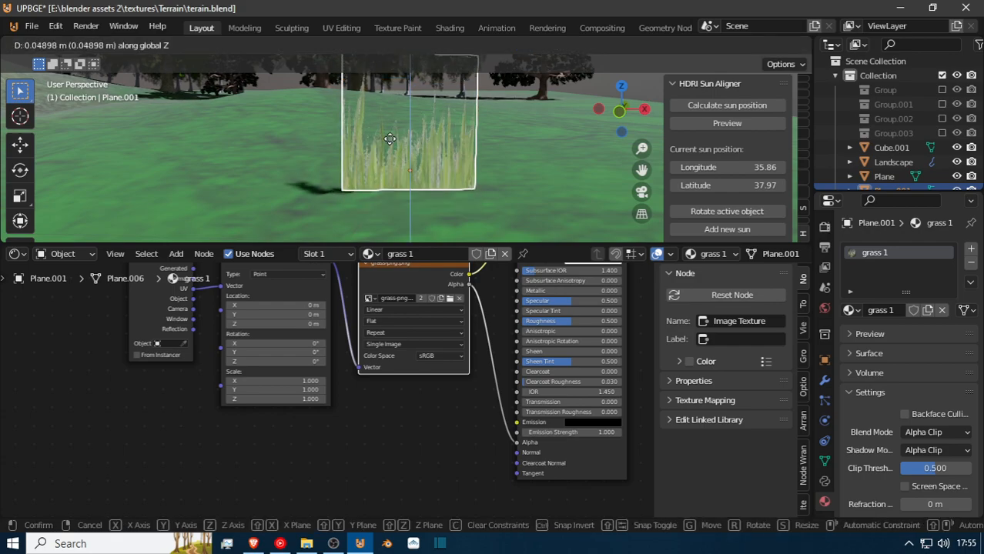
{"action": "left_click", "coordinate": [395, 161]}
Raise the plane's face slightly along Z in Edit Mode so the grass base meets the ground, and return to Object Mode.
{"action": "key", "text": "Tab"}
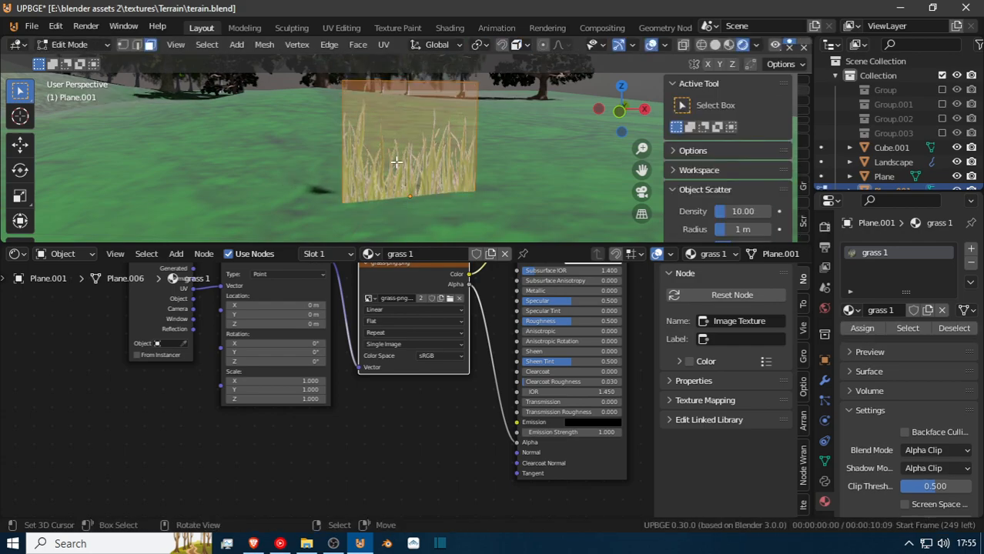
{"action": "key", "text": "g"}
{"action": "key", "text": "z"}
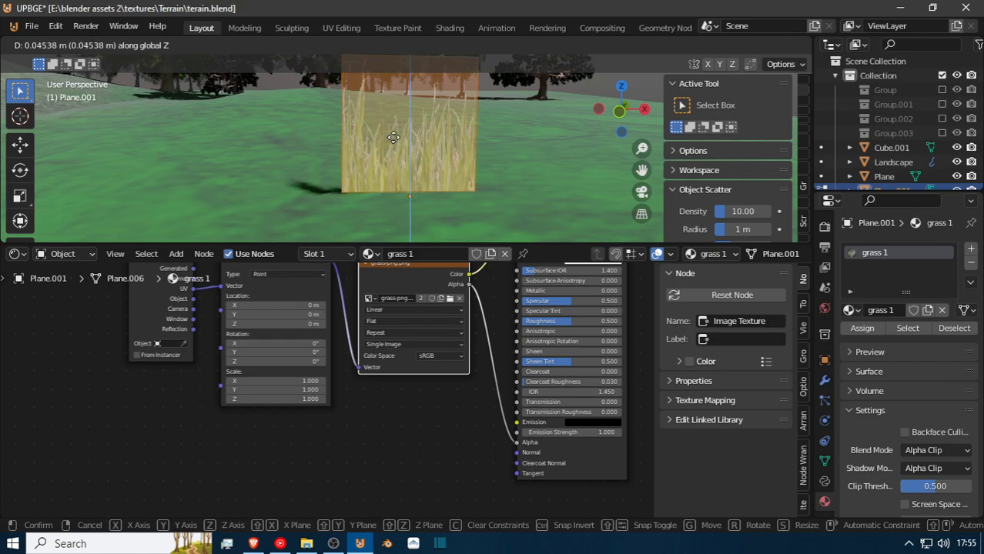
{"action": "left_click", "coordinate": [399, 151]}
{"action": "key", "text": "Tab"}
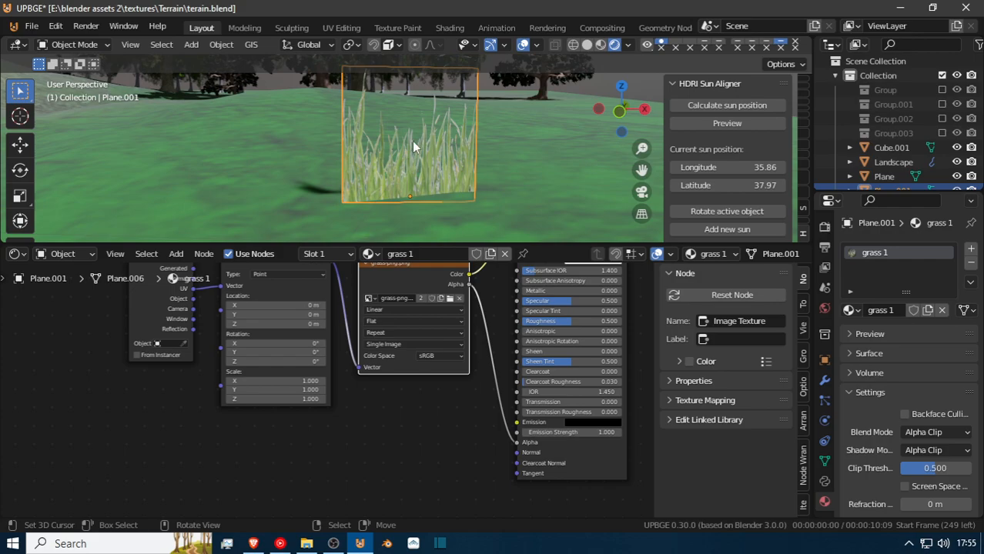
Inspect the grass plane on the terrain from the front, side and above.
{"action": "key", "text": "shift+grave"}
{"action": "key", "text": "w"}
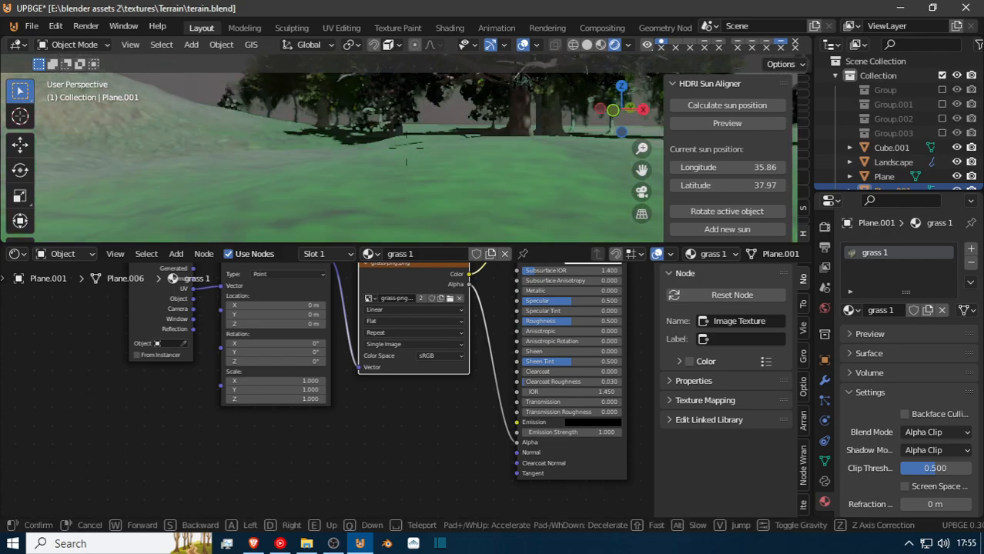
{"action": "key", "text": "s"}
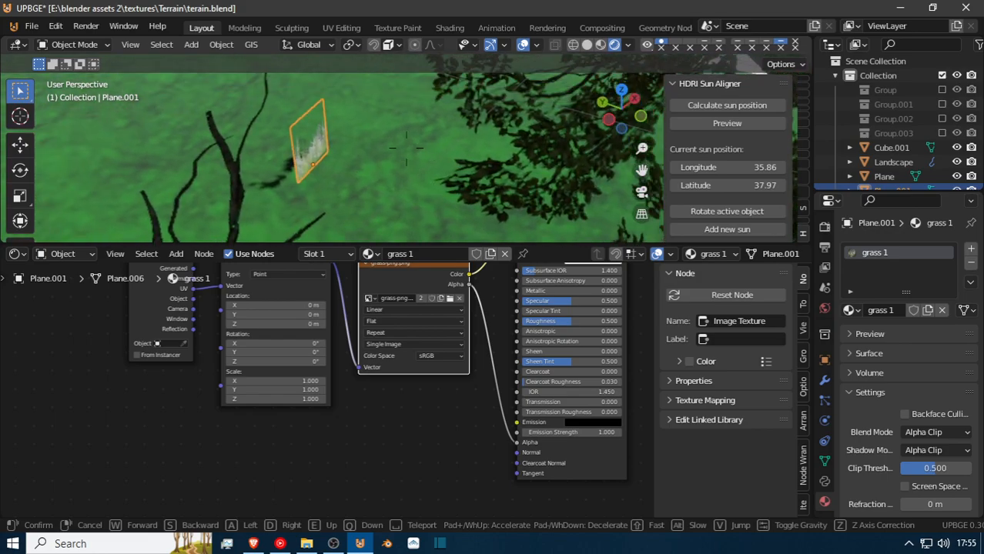
{"action": "key", "text": "w"}
{"action": "key", "text": "d"}
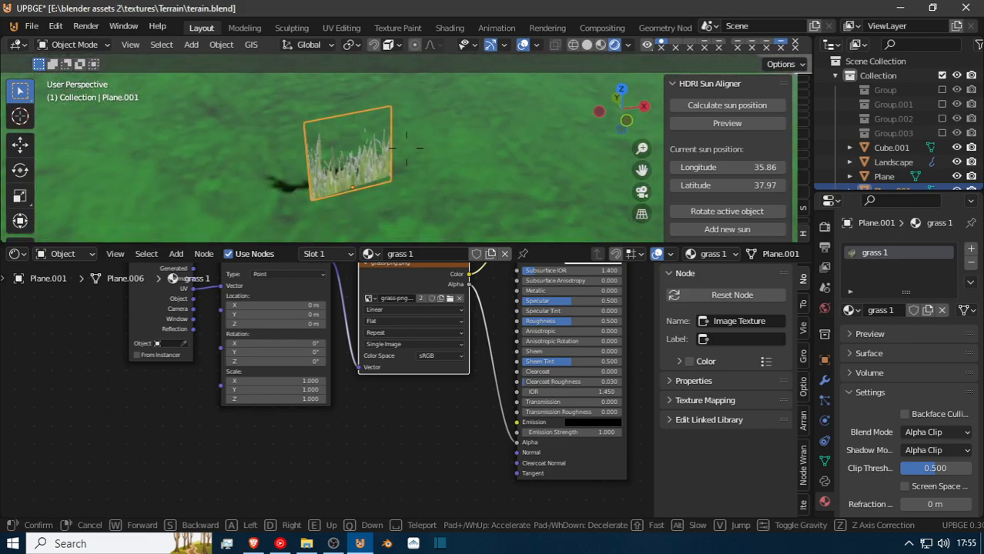
{"action": "key", "text": "s"}
{"action": "key", "text": "w"}
{"action": "key", "text": "a"}
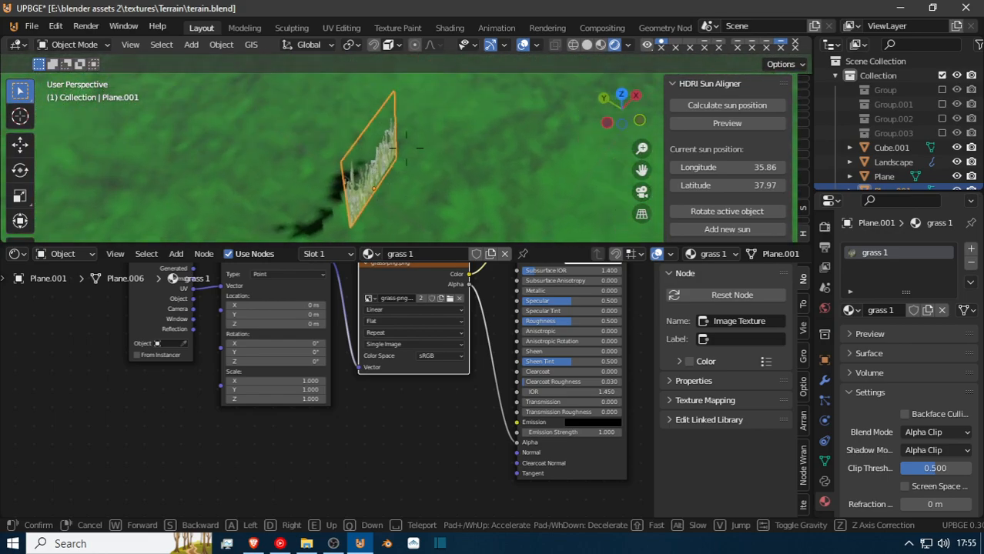
{"action": "key", "text": "w"}
{"action": "key", "text": "d"}
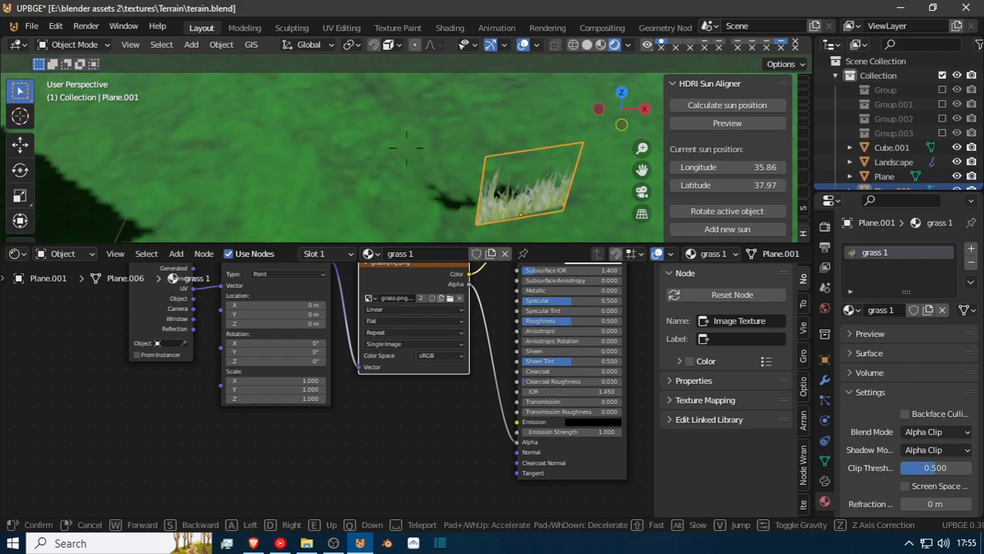
{"action": "key", "text": "d"}
{"action": "left_click", "coordinate": [411, 202]}
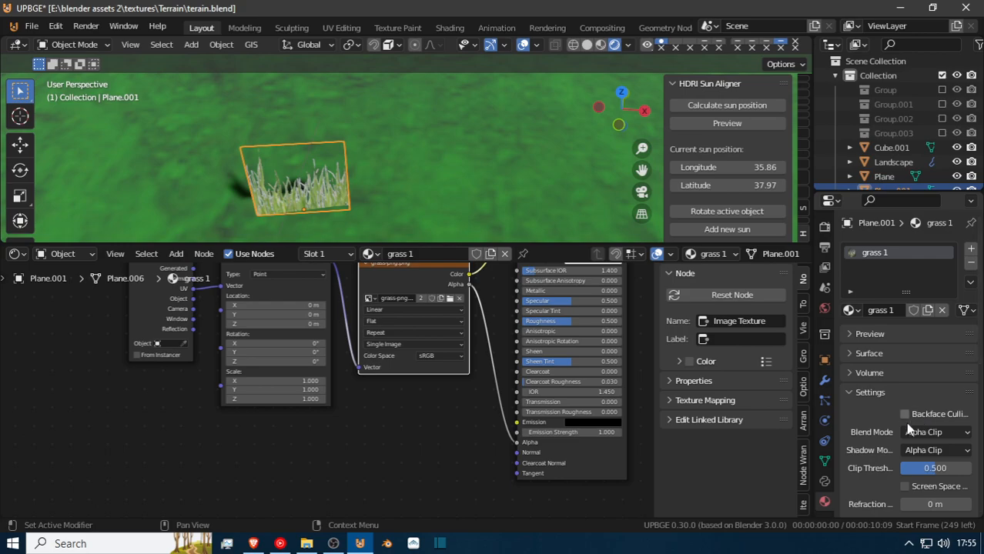
Try Backface Culling on the grass 1 material, viewing the plane from both sides.
{"action": "left_click", "coordinate": [904, 487]}
{"action": "scroll", "coordinate": [917, 447], "scroll_direction": "down", "scroll_amount": 3}
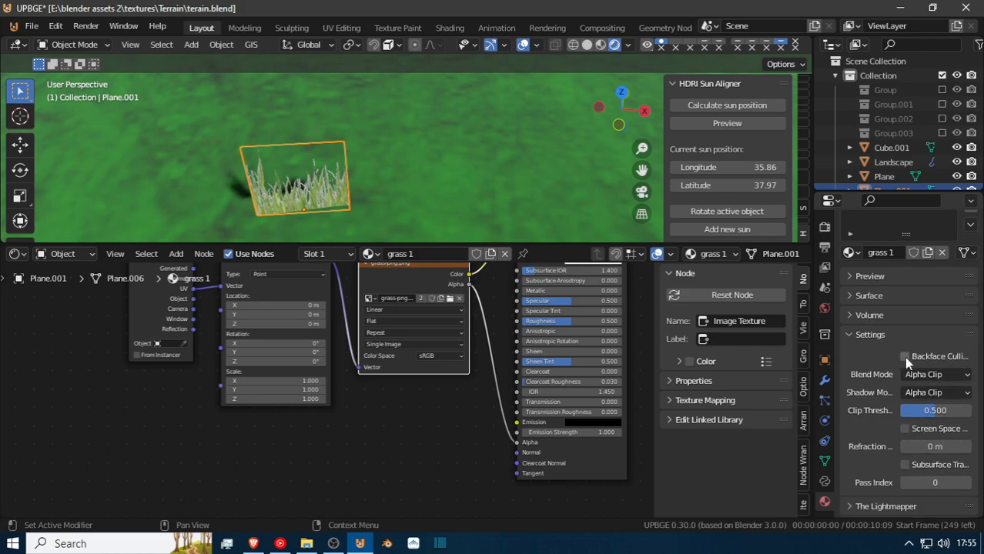
{"action": "key", "text": "shift+grave"}
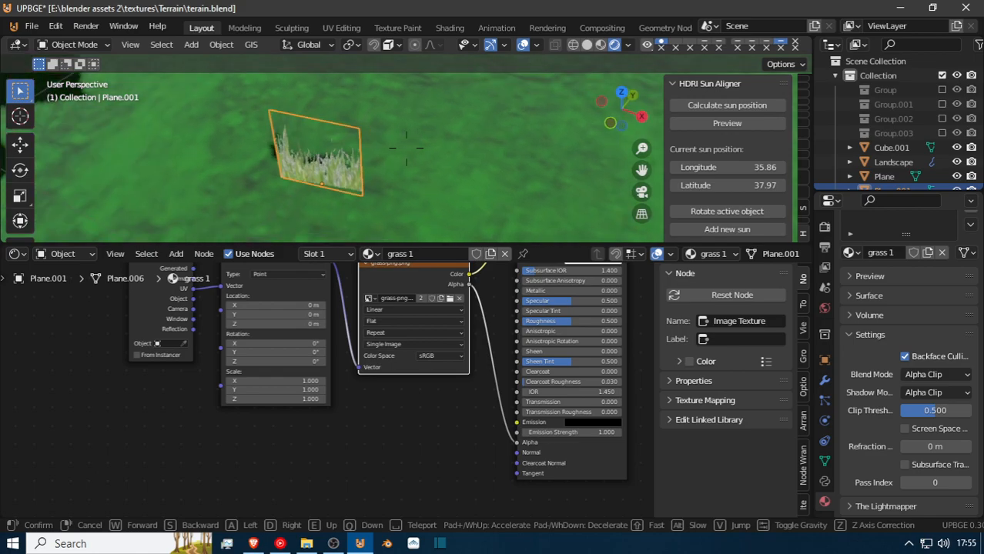
{"action": "key", "text": "d"}
{"action": "left_click", "coordinate": [407, 148]}
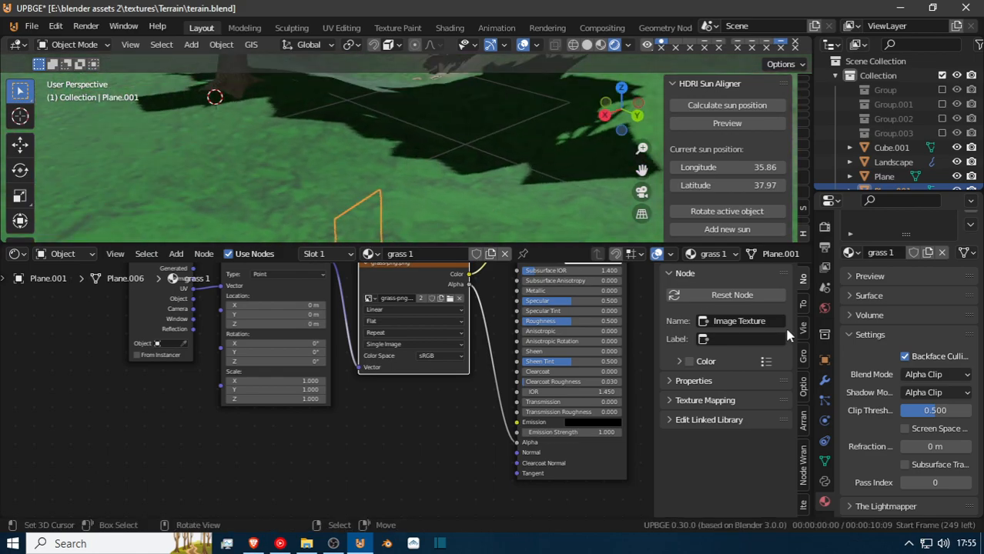
{"action": "left_click", "coordinate": [905, 357]}
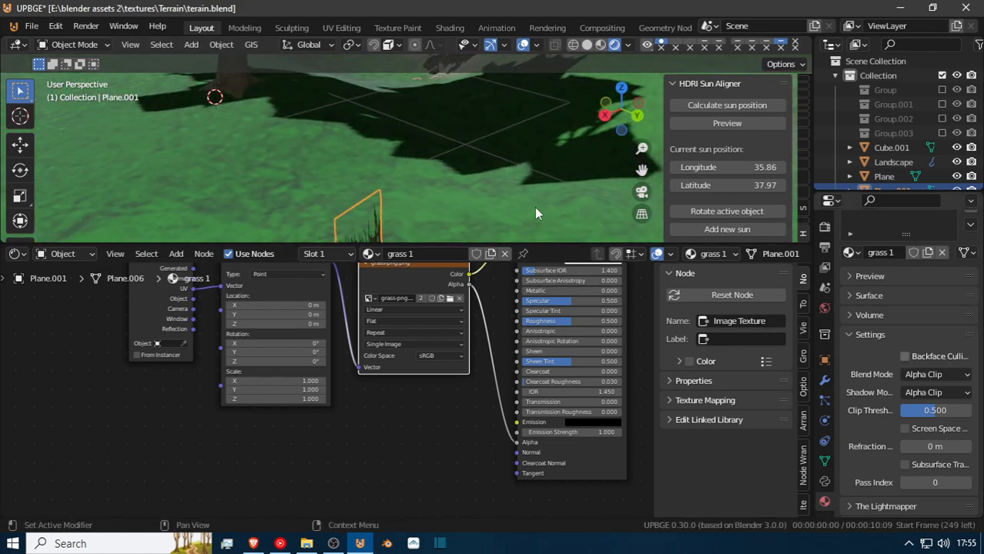
{"action": "key", "text": "shift+grave"}
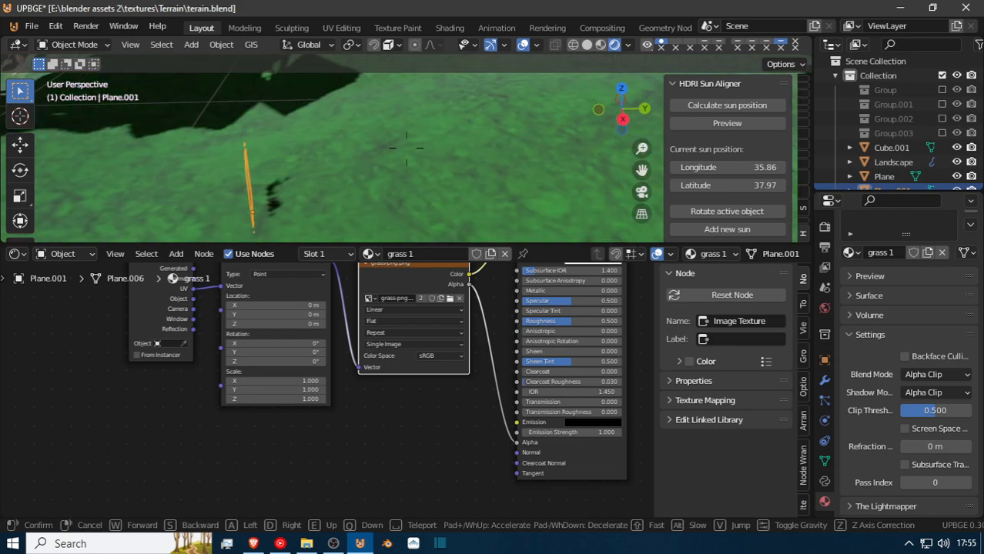
{"action": "left_click", "coordinate": [420, 151]}
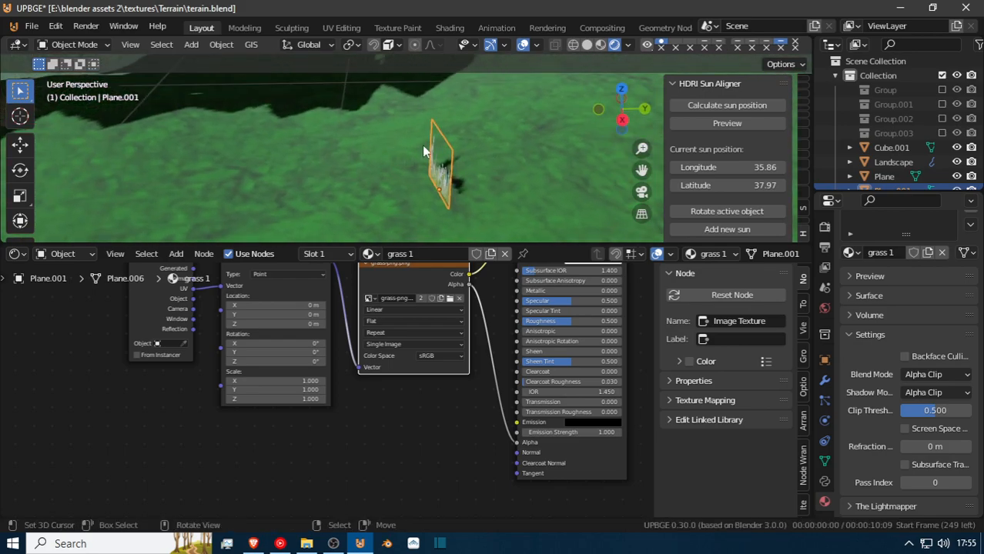
Save the file with the landscape selected and add a new Hair particle system to the landscape.
{"action": "left_click", "coordinate": [537, 117]}
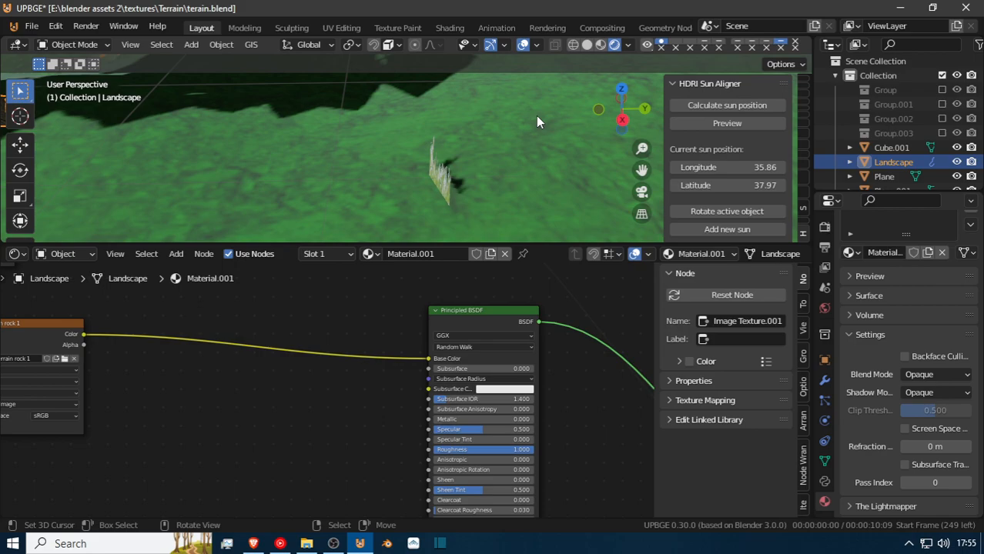
{"action": "key", "text": "ctrl+s"}
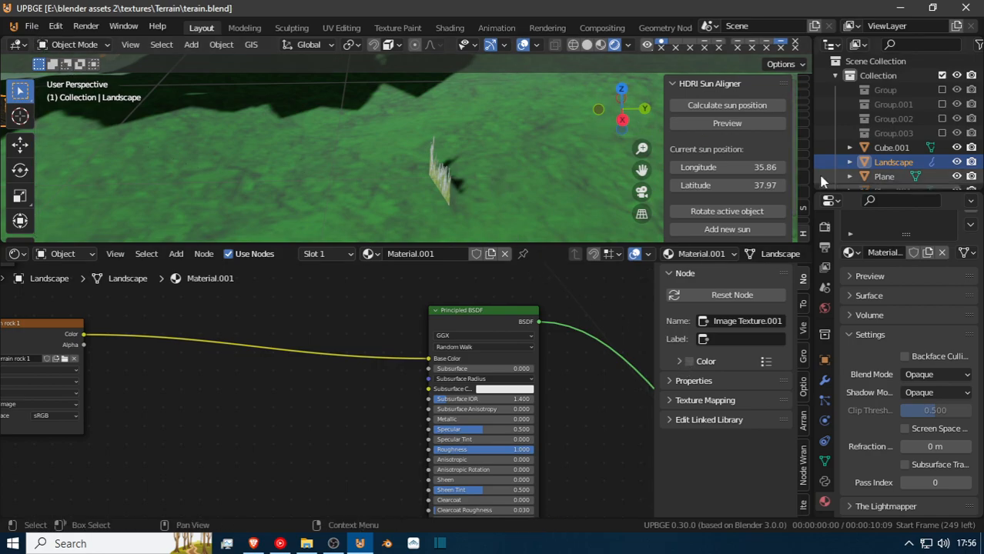
{"action": "left_click", "coordinate": [825, 401]}
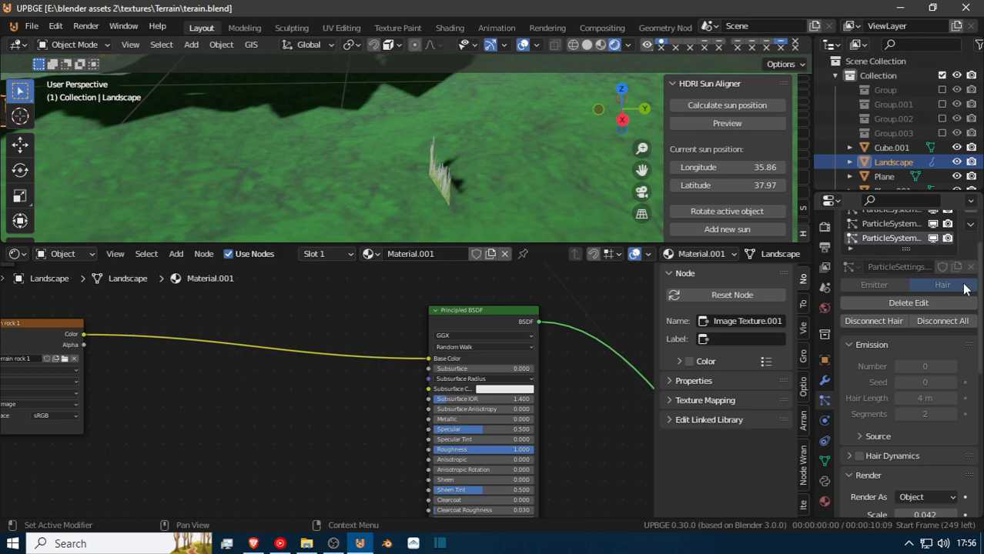
{"action": "scroll", "coordinate": [965, 287], "scroll_direction": "up", "scroll_amount": 3}
{"action": "left_click", "coordinate": [970, 250]}
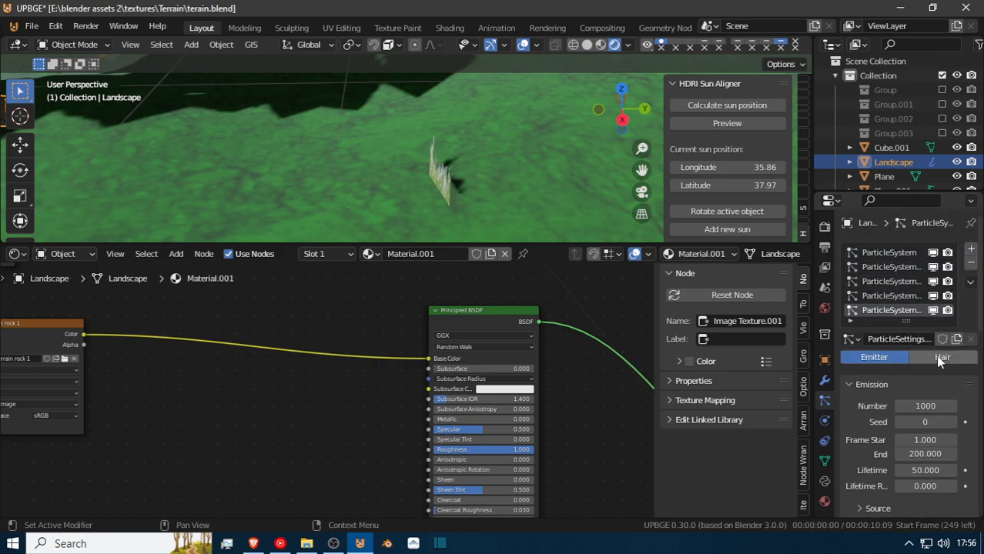
{"action": "left_click", "coordinate": [940, 358]}
Set the new hair system to 2 segments, number 570, seed 19 and hair length 0.55 m.
{"action": "left_click", "coordinate": [940, 468]}
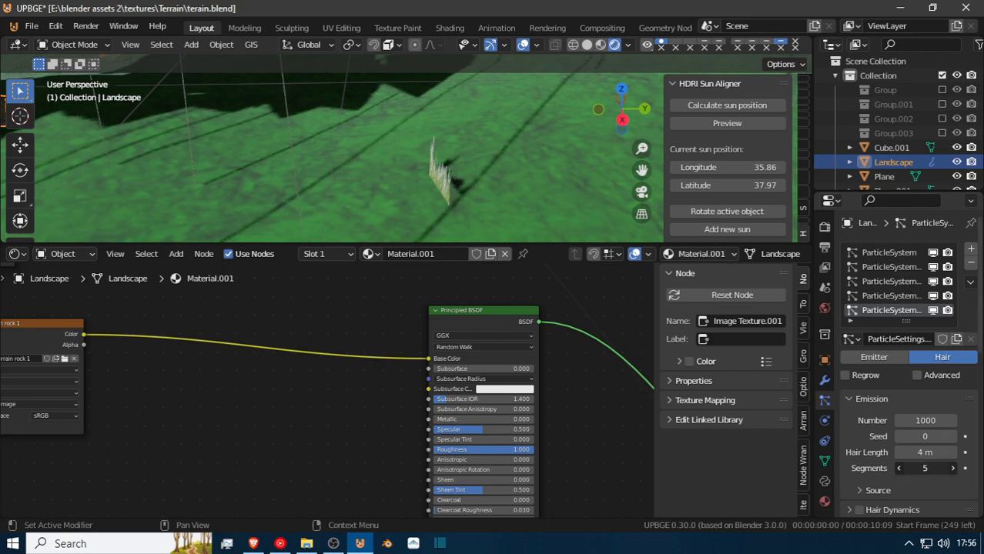
{"action": "left_click_drag", "start_coordinate": [925, 420], "coordinate": [870, 421]}
{"action": "left_click_drag", "start_coordinate": [930, 438], "coordinate": [892, 452]}
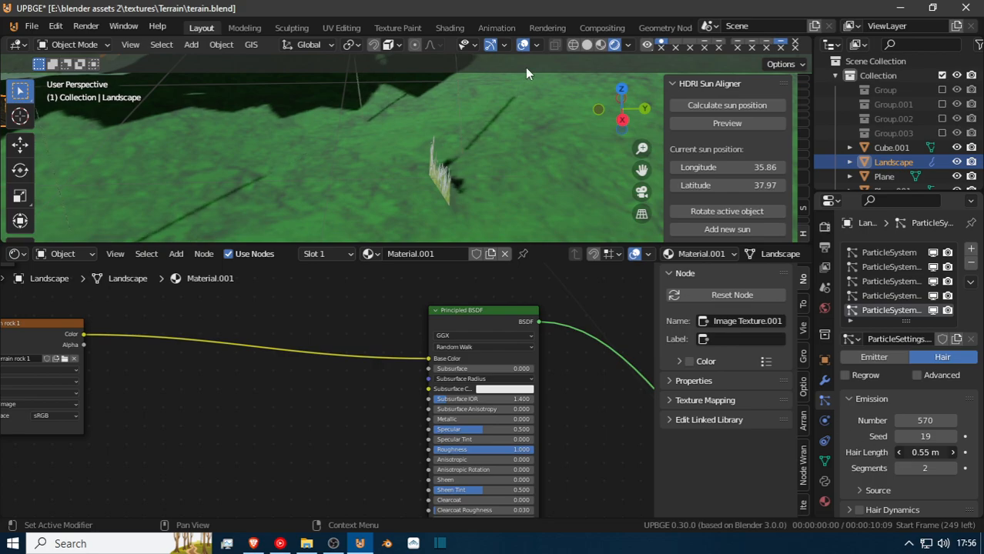
Render the landscape's new hair particles as Object.
{"action": "key", "text": "shift+grave"}
{"action": "key", "text": "s"}
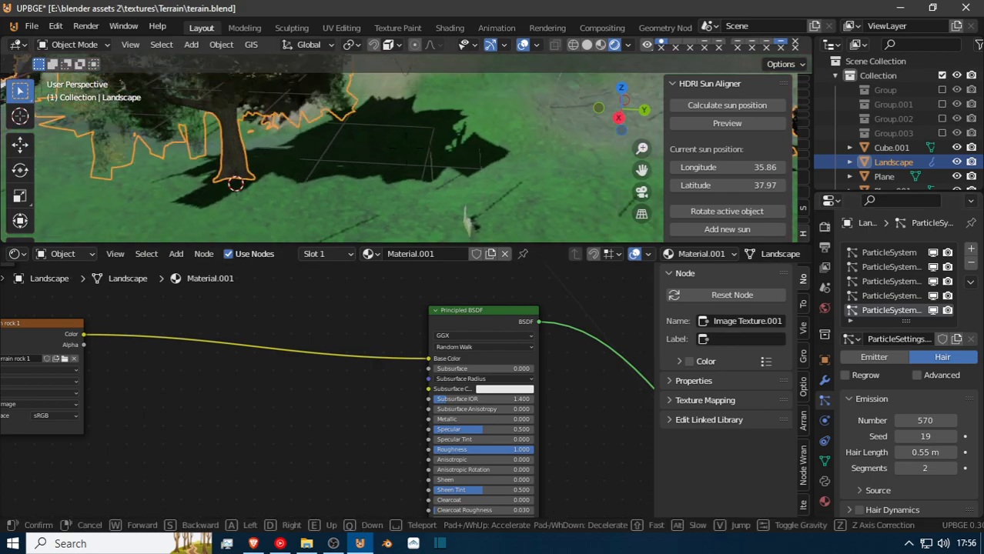
{"action": "left_click", "coordinate": [511, 228]}
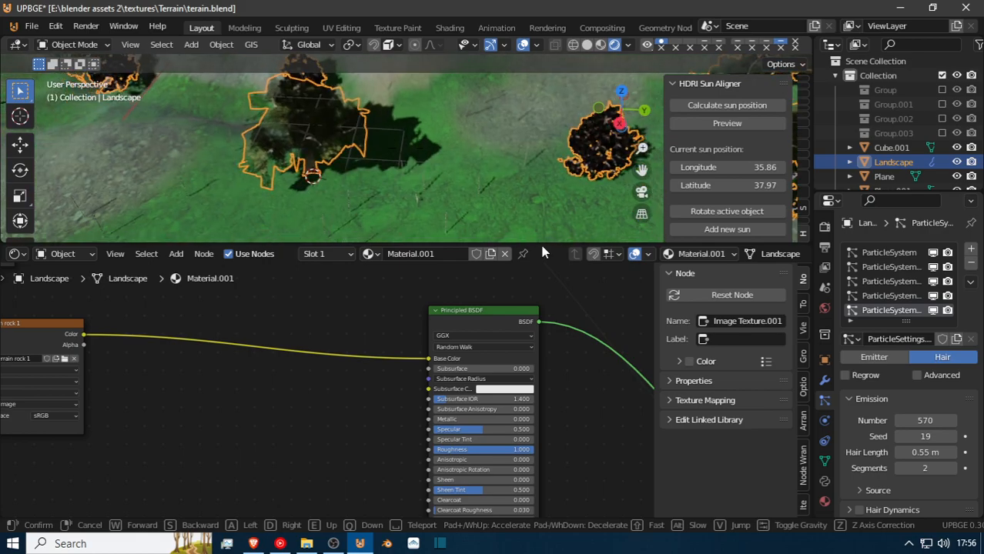
{"action": "scroll", "coordinate": [928, 472], "scroll_direction": "down", "scroll_amount": 3}
{"action": "scroll", "coordinate": [931, 469], "scroll_direction": "down", "scroll_amount": 1}
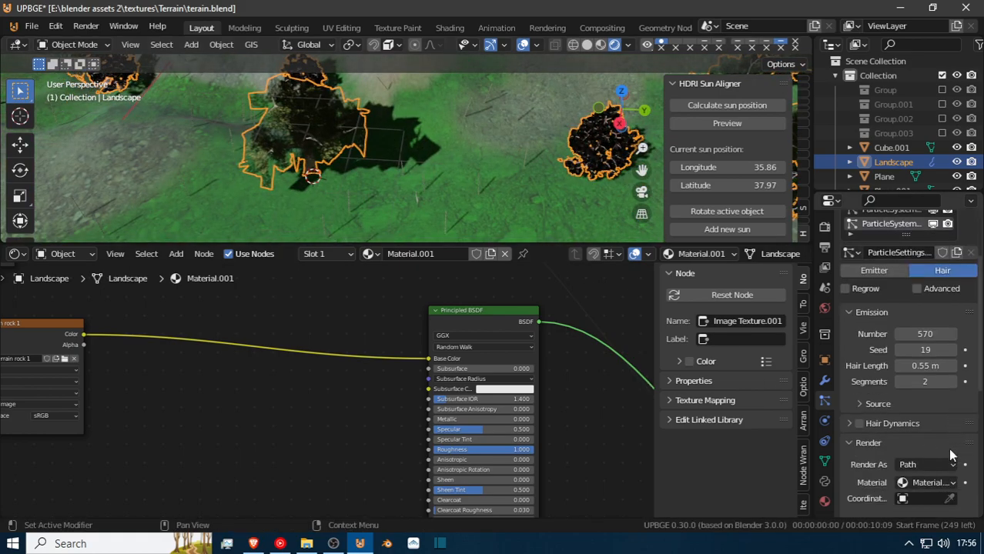
{"action": "left_click", "coordinate": [941, 462]}
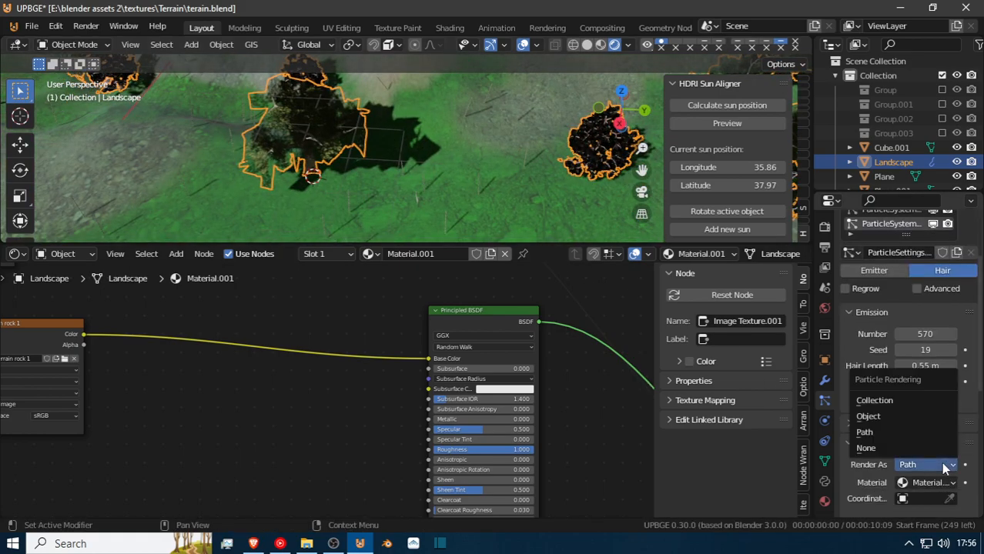
{"action": "left_click", "coordinate": [938, 416]}
{"action": "scroll", "coordinate": [951, 470], "scroll_direction": "down", "scroll_amount": 4}
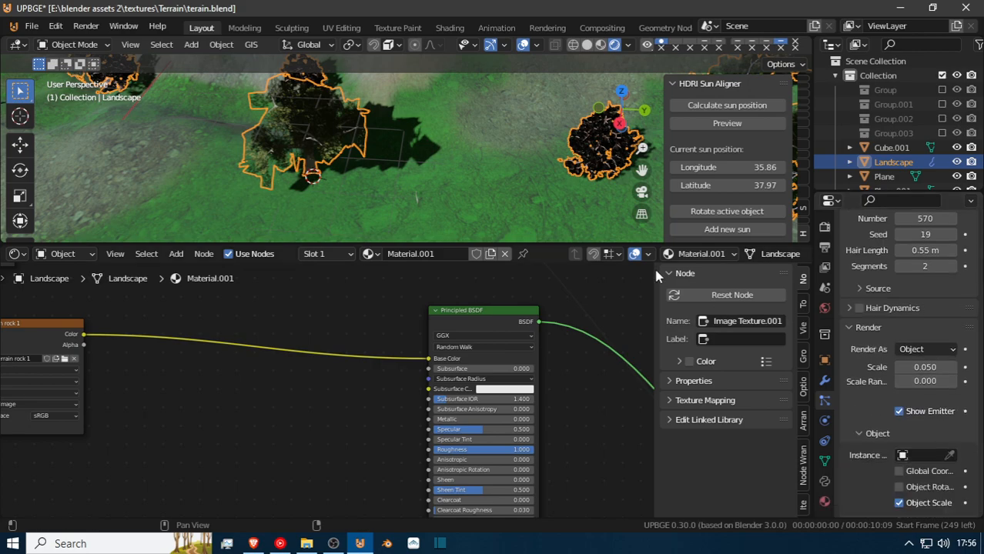
Assign the grass plane Plane.001 as the particles' instance object and enable Object Rotation.
{"action": "key", "text": "shift+grave"}
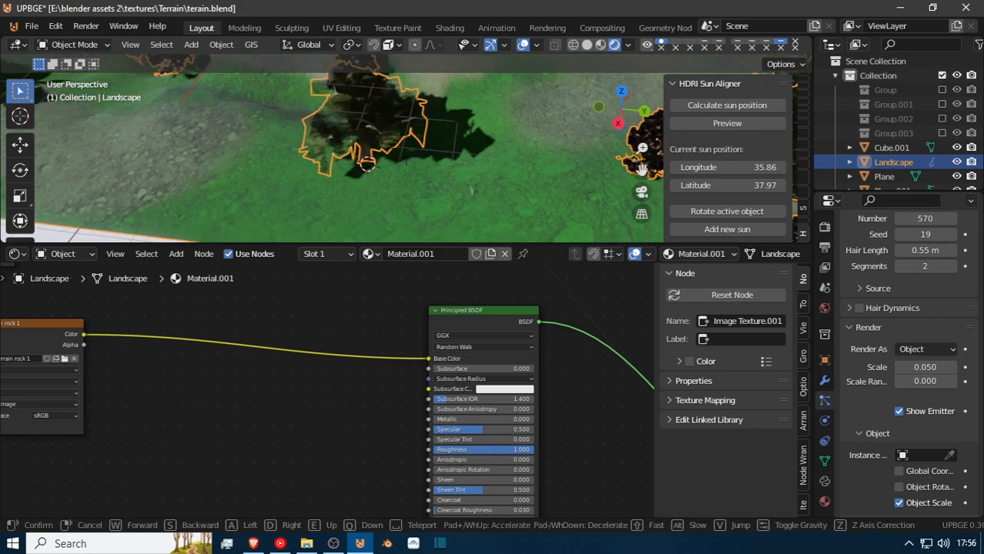
{"action": "key", "text": "w"}
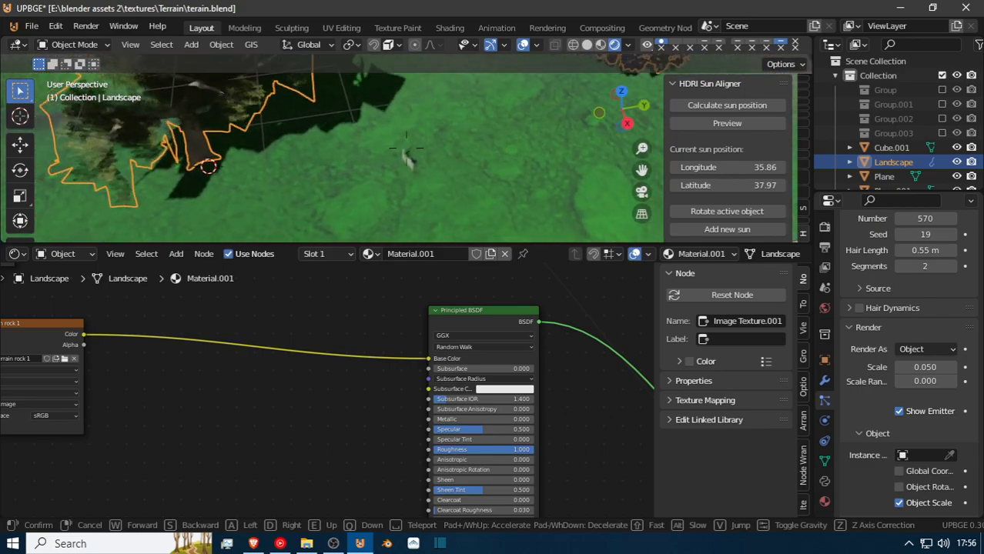
{"action": "left_click", "coordinate": [424, 154]}
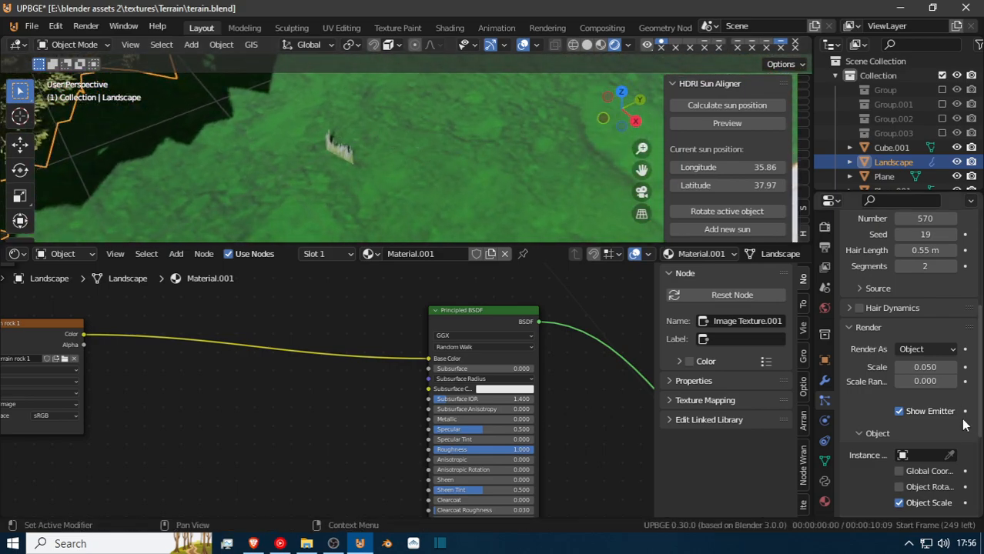
{"action": "left_click", "coordinate": [950, 455]}
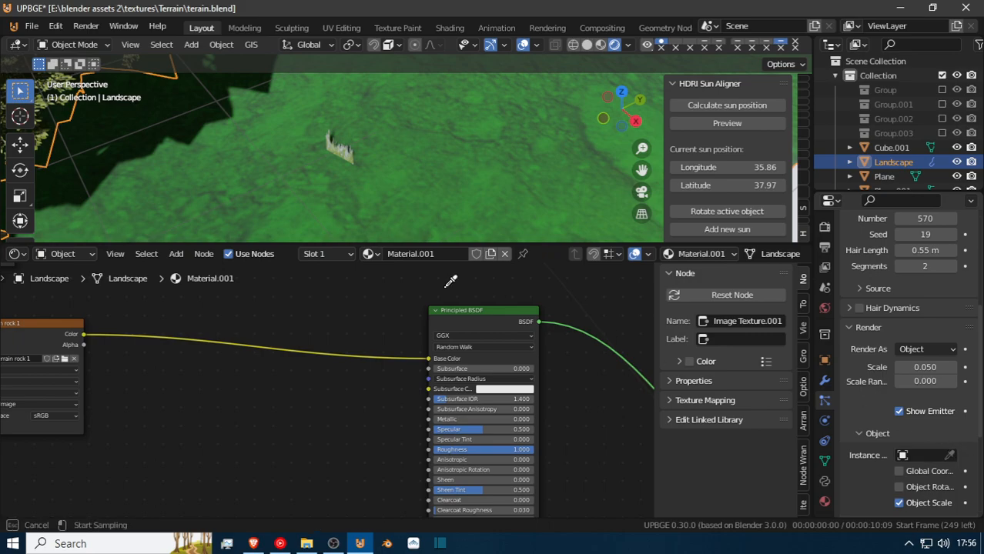
{"action": "left_click", "coordinate": [333, 151]}
{"action": "key", "text": "shift+grave"}
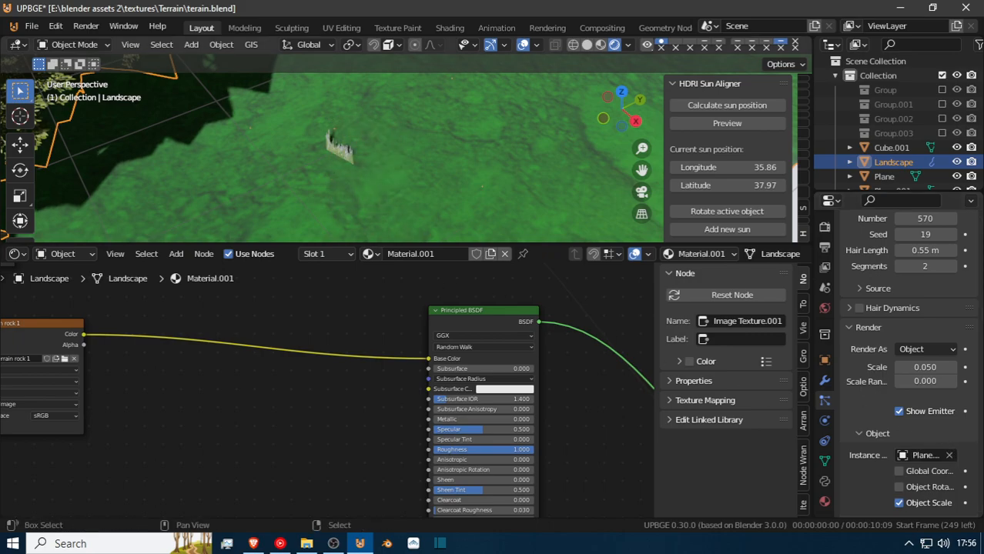
{"action": "left_click", "coordinate": [406, 150]}
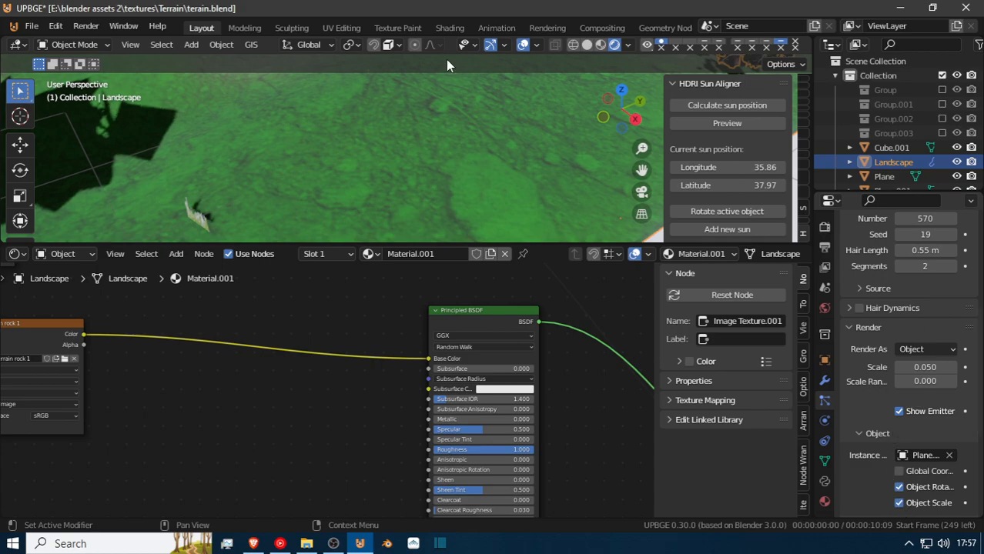
Try to rotate the grass plane 90° about the global Y axis and also about X.
{"action": "left_click", "coordinate": [198, 228]}
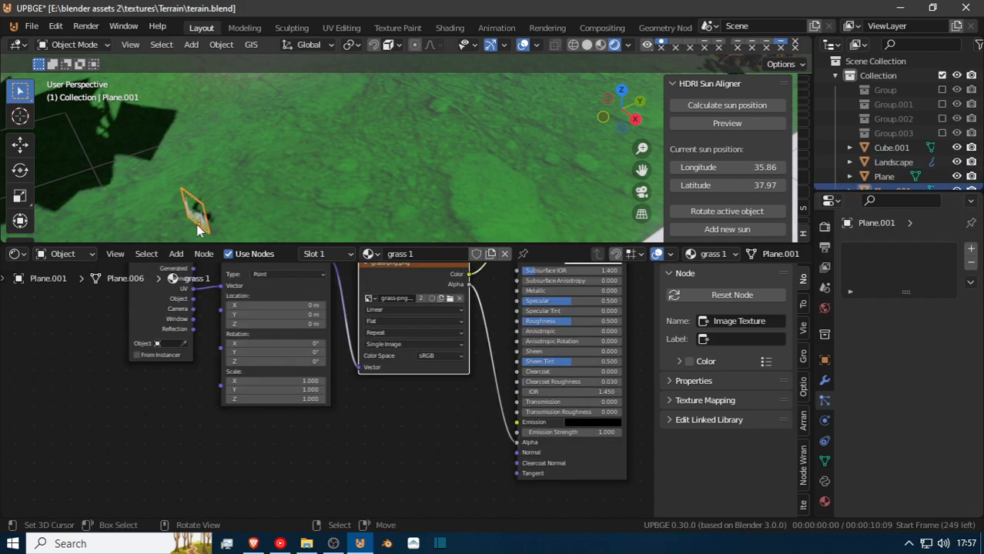
{"action": "key", "text": "r"}
{"action": "key", "text": "y"}
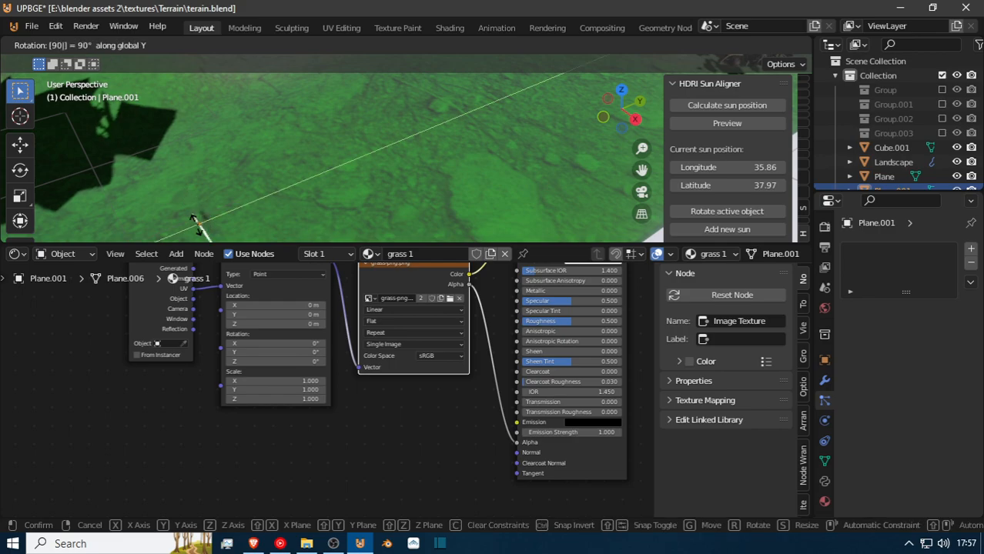
{"action": "key", "text": "Return"}
{"action": "key", "text": "r"}
{"action": "key", "text": "x"}
{"action": "key", "text": "Return"}
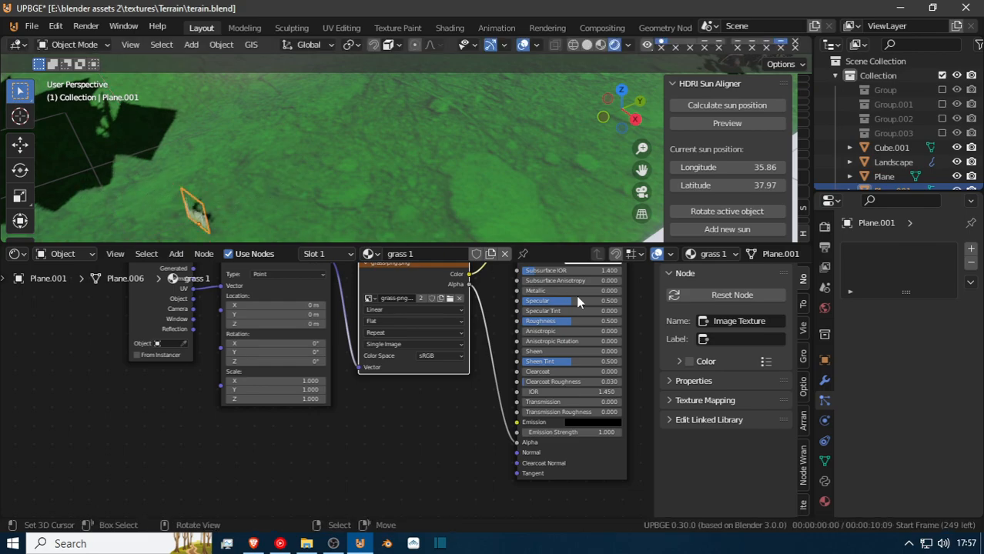
Select the landscape and set the grass particle system's render scale to 2.680.
{"action": "left_click", "coordinate": [404, 203]}
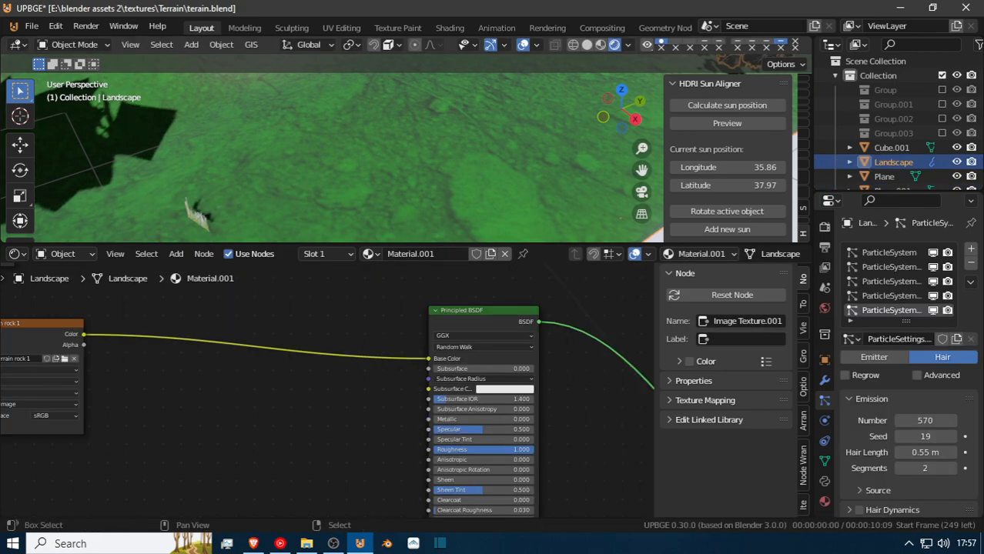
{"action": "key", "text": "shift+grave"}
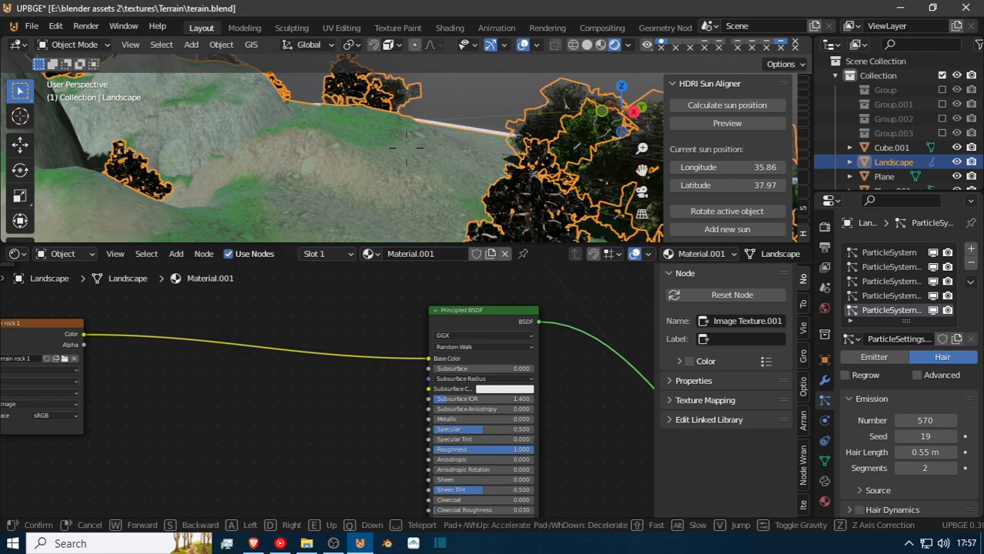
{"action": "left_click", "coordinate": [406, 148]}
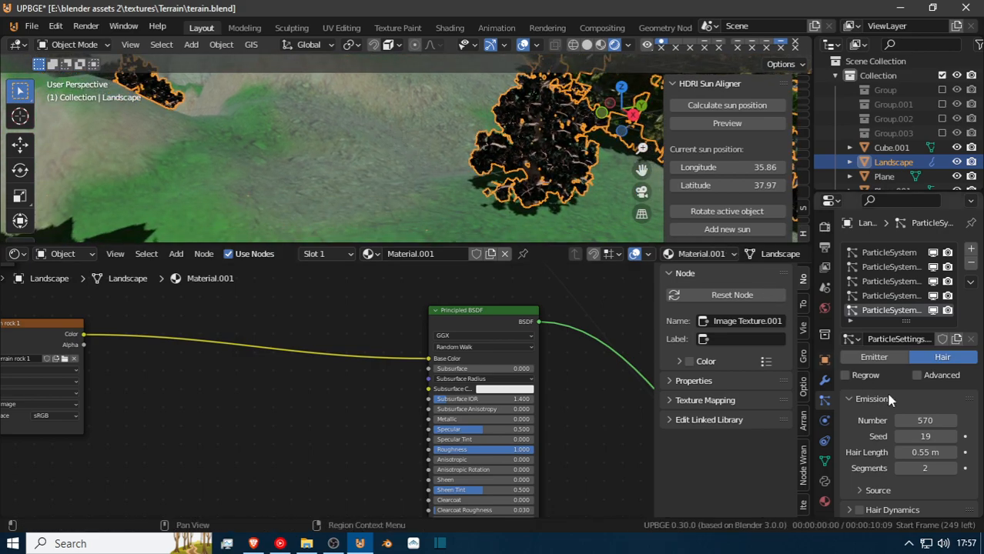
{"action": "scroll", "coordinate": [919, 462], "scroll_direction": "down", "scroll_amount": 4}
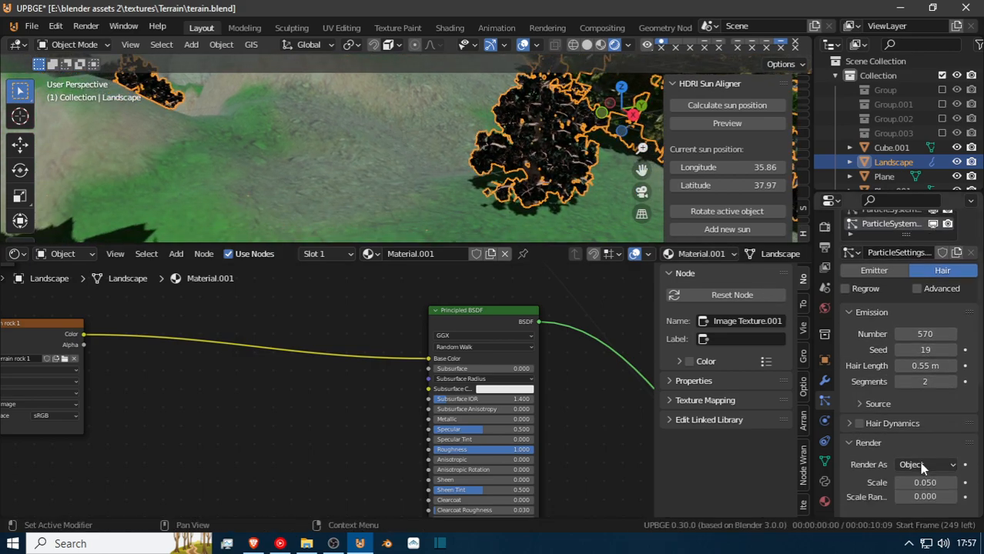
{"action": "left_click_drag", "start_coordinate": [925, 454], "coordinate": [952, 454]}
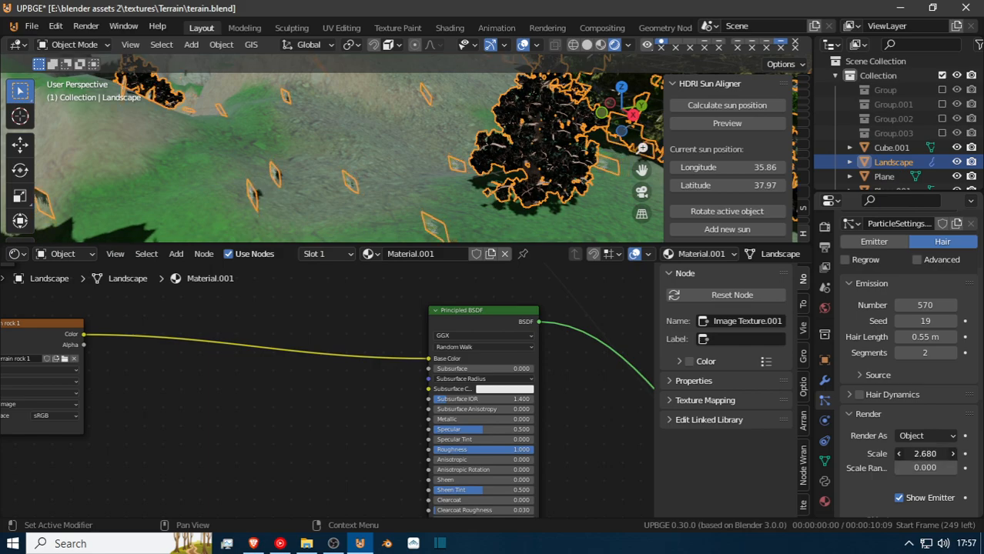
Rotate the grass plane Plane.001 by 90° about the global Y axis.
{"action": "key", "text": "shift+grave"}
{"action": "key", "text": "w"}
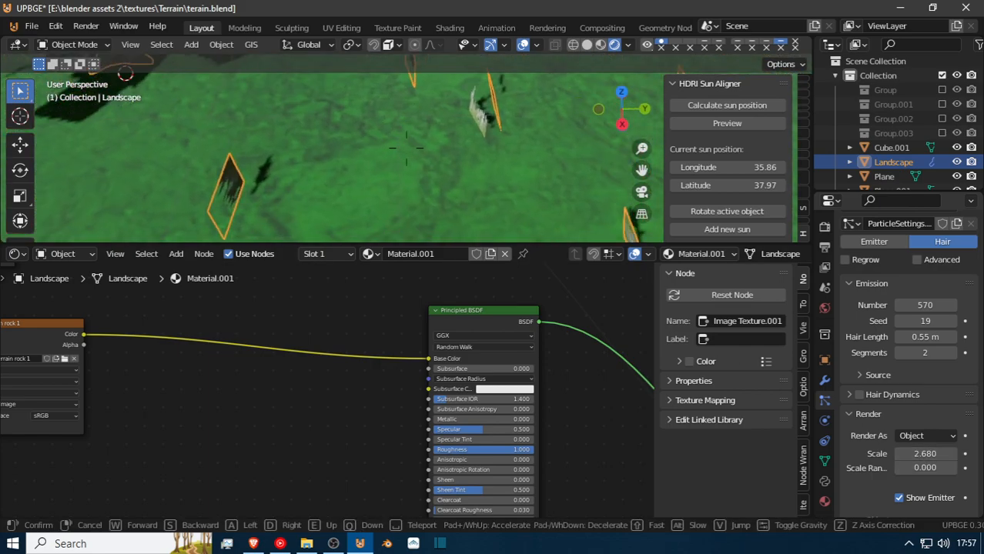
{"action": "left_click", "coordinate": [405, 148]}
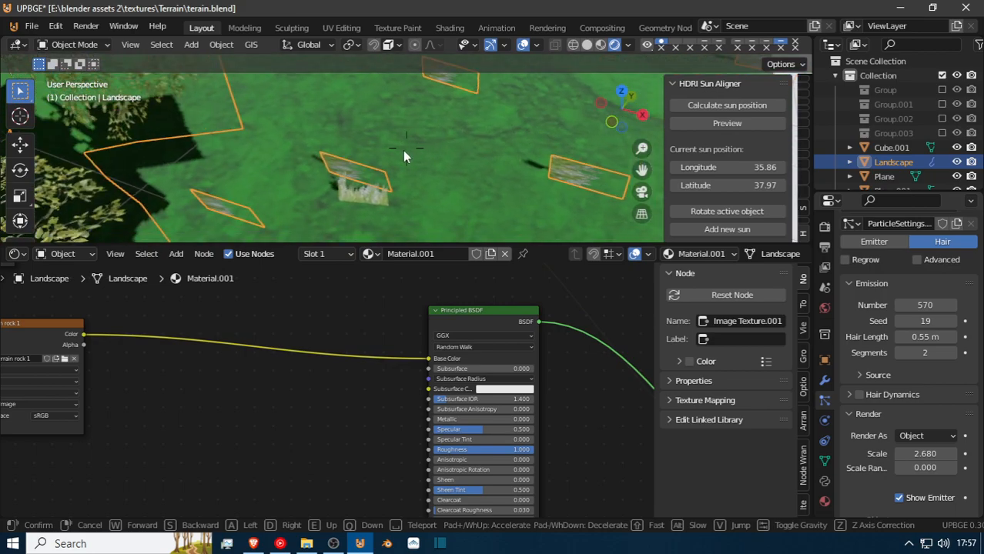
{"action": "left_click", "coordinate": [384, 185]}
{"action": "key", "text": "r"}
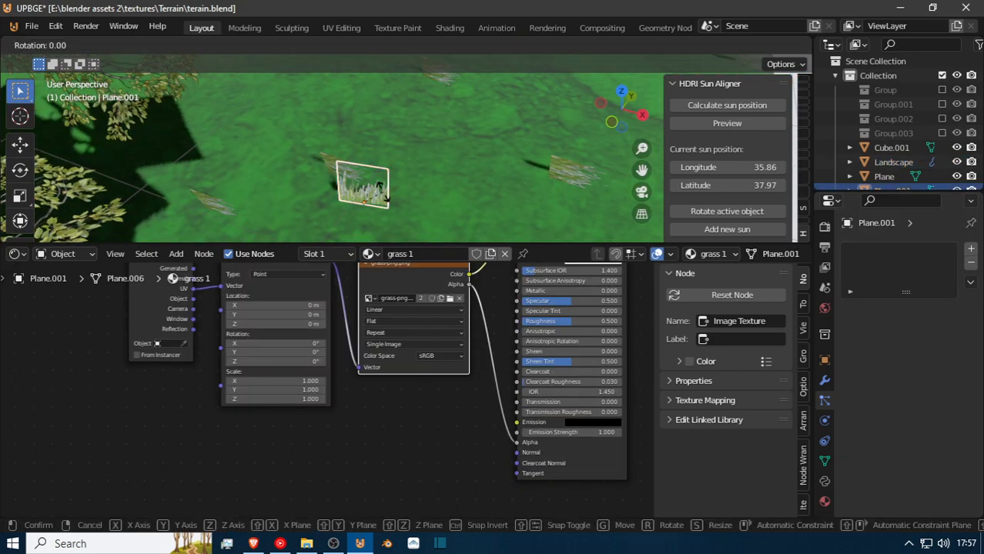
{"action": "key", "text": "x"}
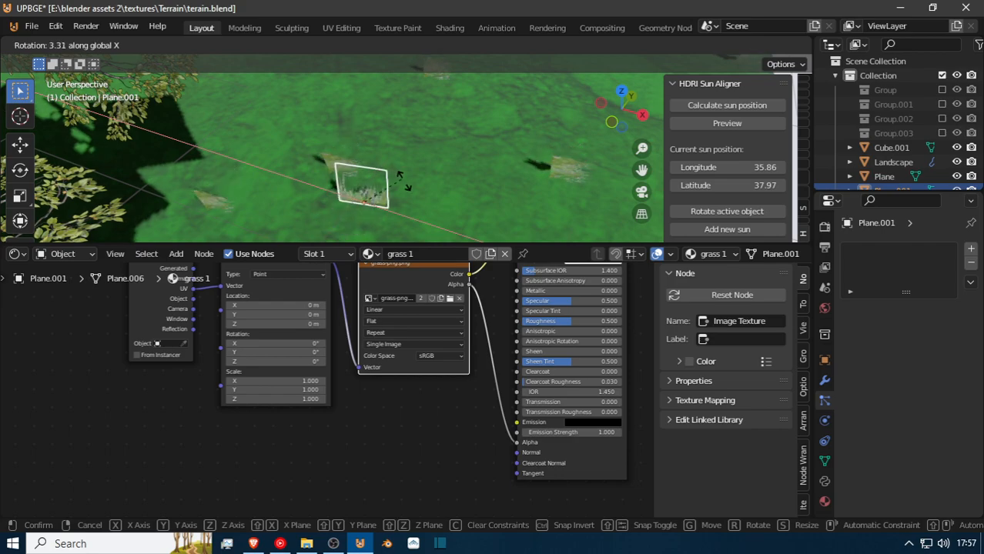
{"action": "key", "text": "y"}
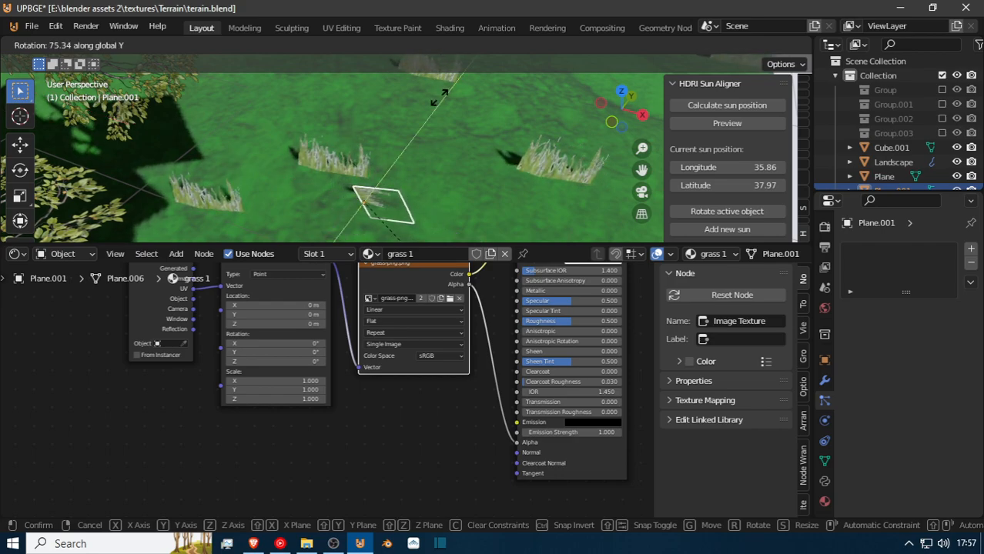
{"action": "type", "text": "90"}
{"action": "key", "text": "Return"}
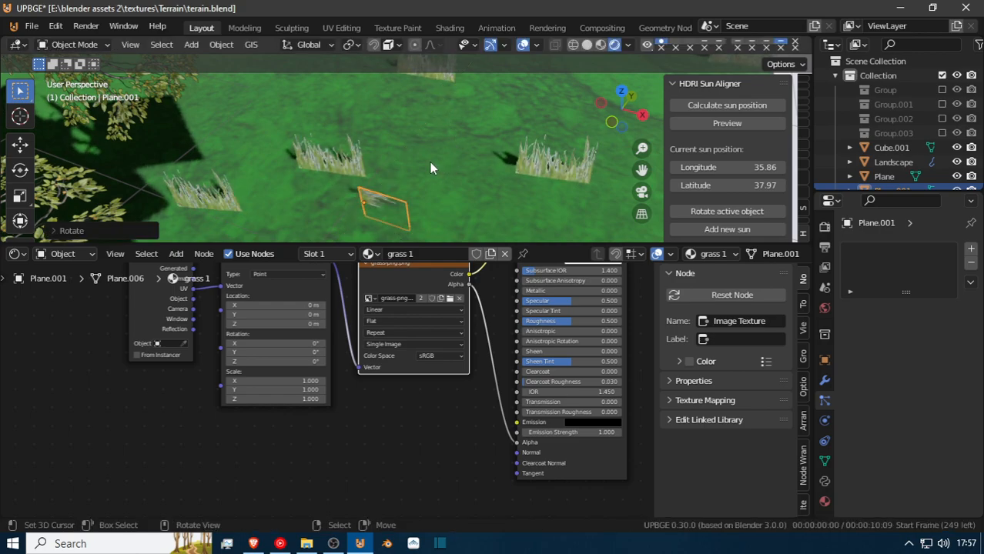
Move the grass plane along the global X axis, off the terrain and in among the source trees.
{"action": "scroll", "coordinate": [430, 163], "scroll_direction": "down", "scroll_amount": 5}
{"action": "key", "text": "g"}
{"action": "key", "text": "x"}
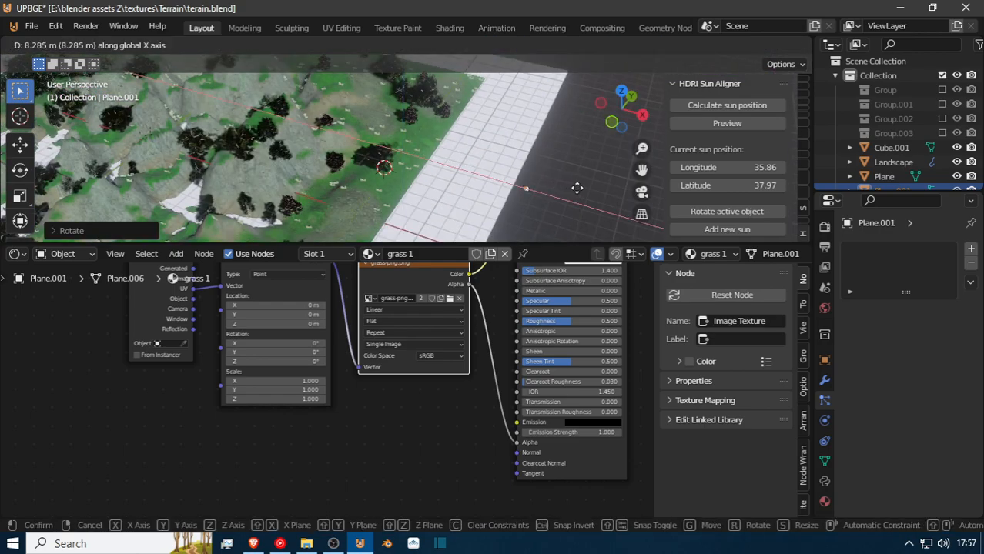
{"action": "left_click", "coordinate": [601, 195]}
{"action": "scroll", "coordinate": [594, 196], "scroll_direction": "down", "scroll_amount": 6}
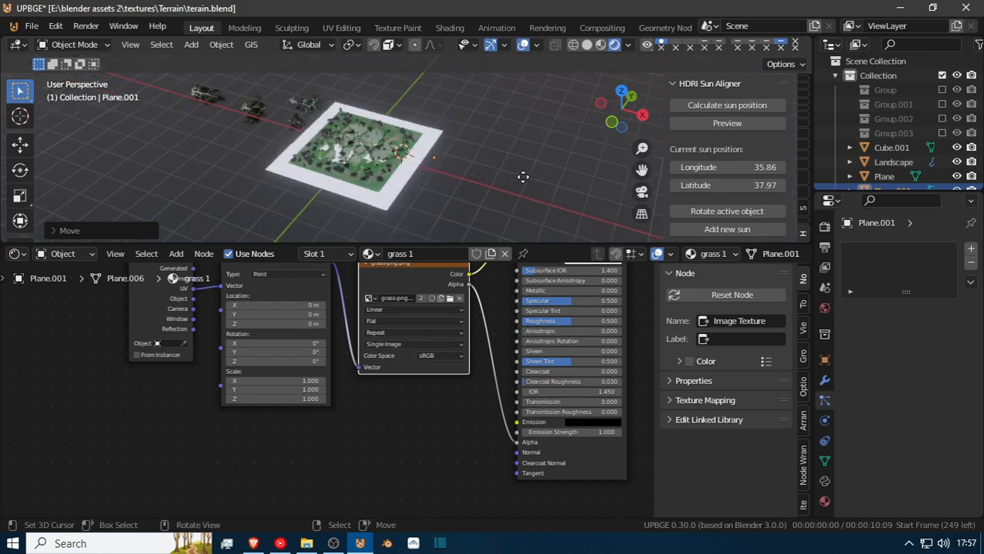
{"action": "key", "text": "g"}
{"action": "key", "text": "x"}
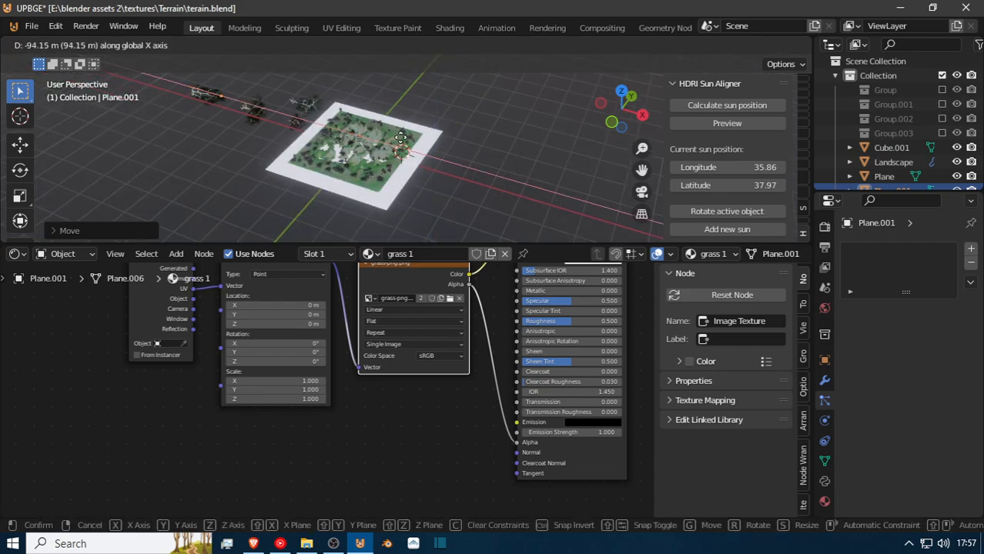
{"action": "left_click", "coordinate": [401, 139]}
Select the landscape and set its grass particle system to number 2742 and seed 90.
{"action": "key", "text": "shift+grave"}
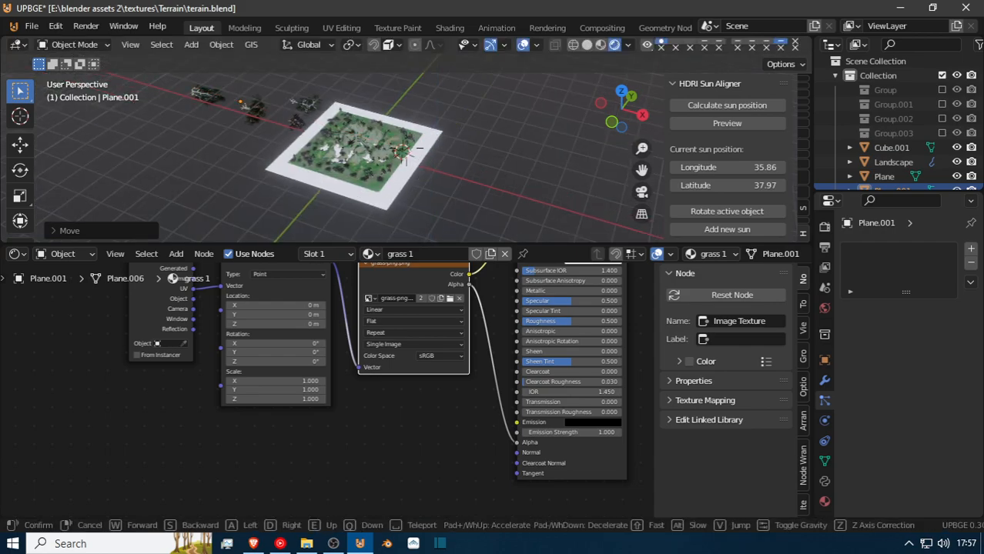
{"action": "left_click", "coordinate": [408, 154]}
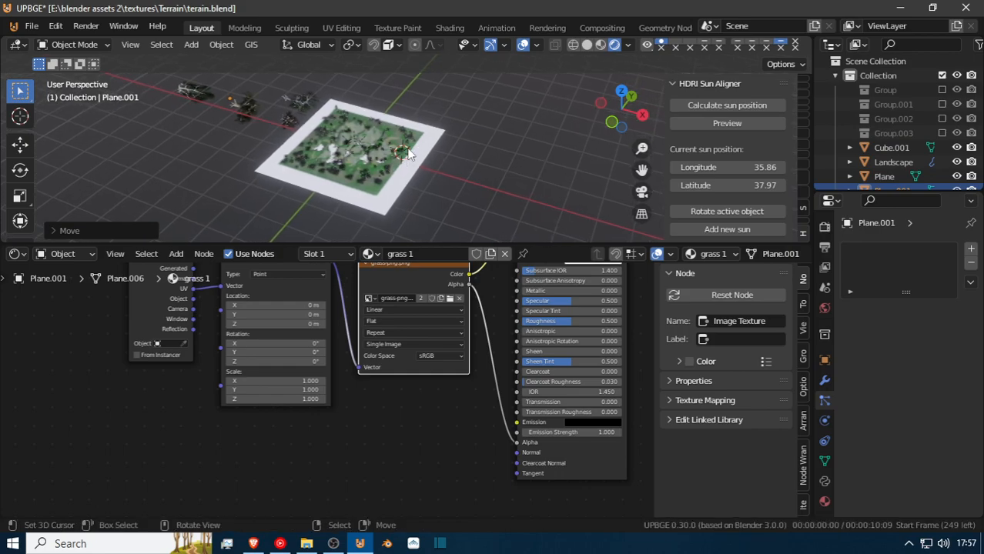
{"action": "scroll", "coordinate": [409, 155], "scroll_direction": "up", "scroll_amount": 10}
{"action": "key", "text": "shift+grave"}
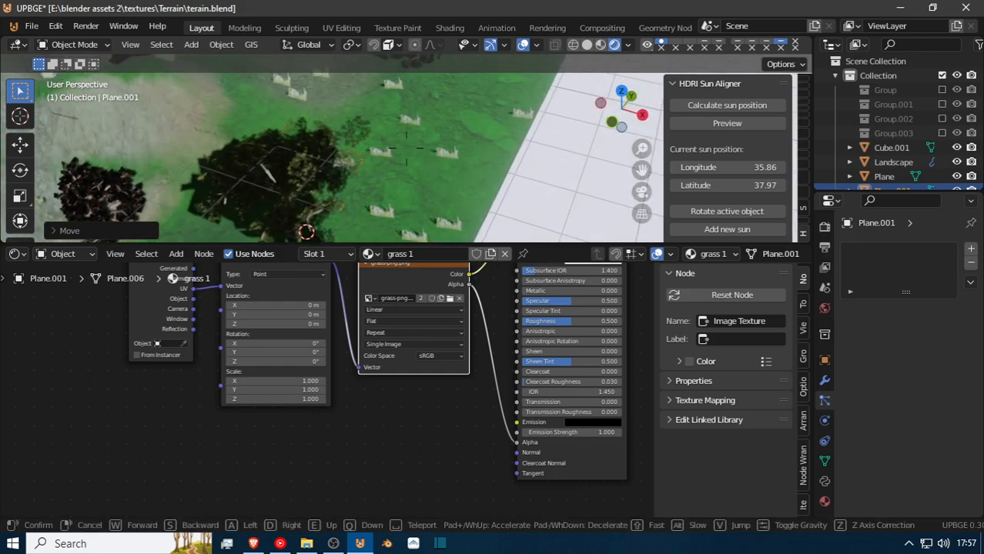
{"action": "key", "text": "w"}
{"action": "key", "text": "w"}
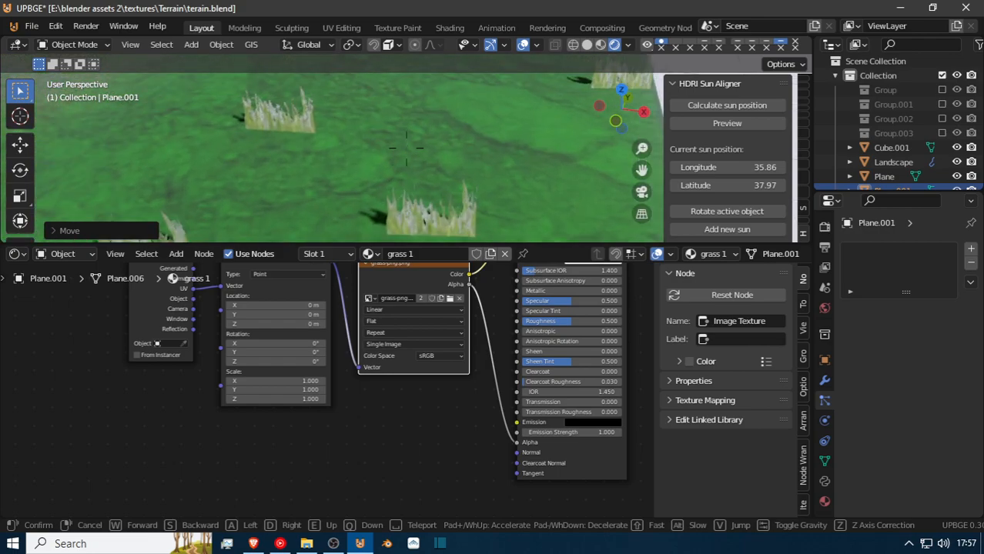
{"action": "left_click", "coordinate": [420, 151]}
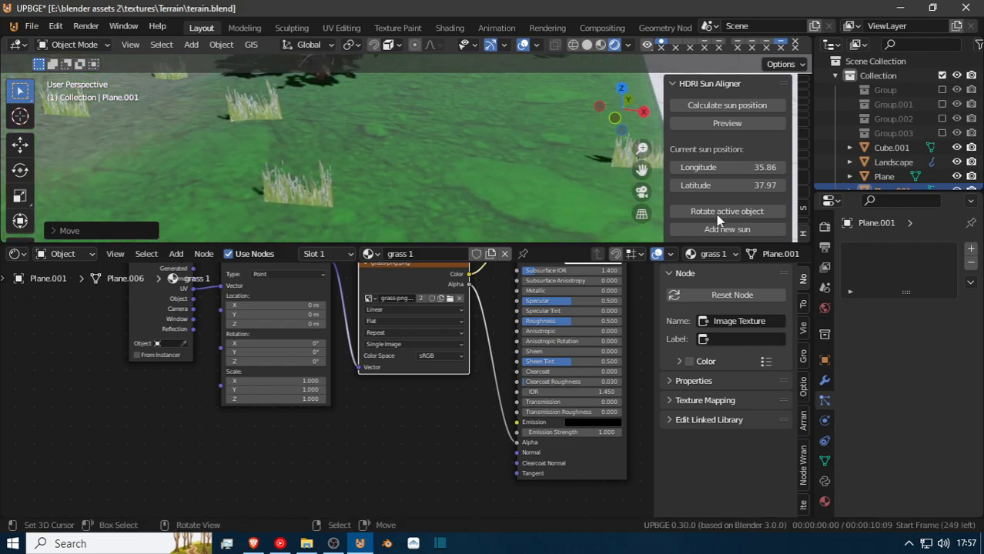
{"action": "left_click", "coordinate": [504, 167]}
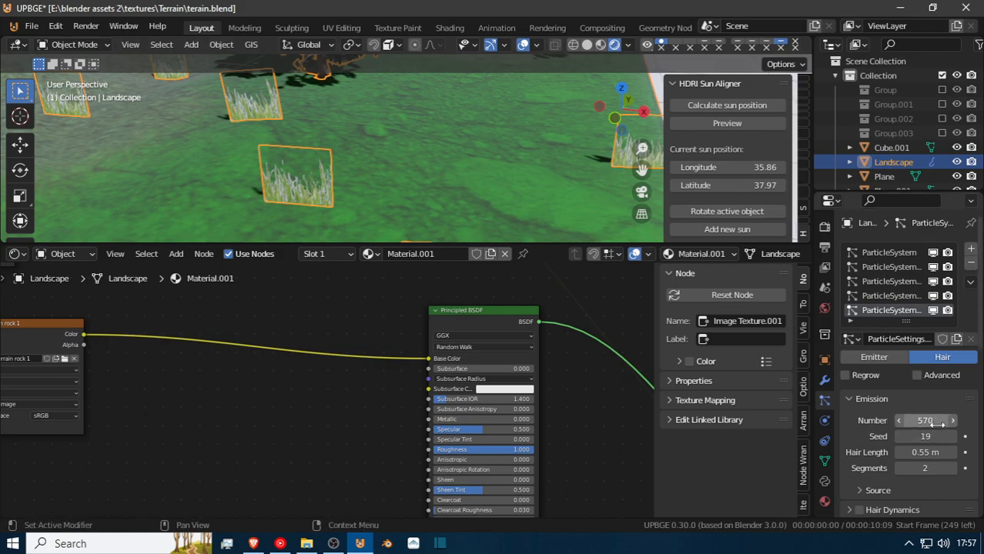
{"action": "left_click_drag", "start_coordinate": [934, 422], "coordinate": [982, 422]}
{"action": "left_click_drag", "start_coordinate": [924, 437], "coordinate": [982, 437]}
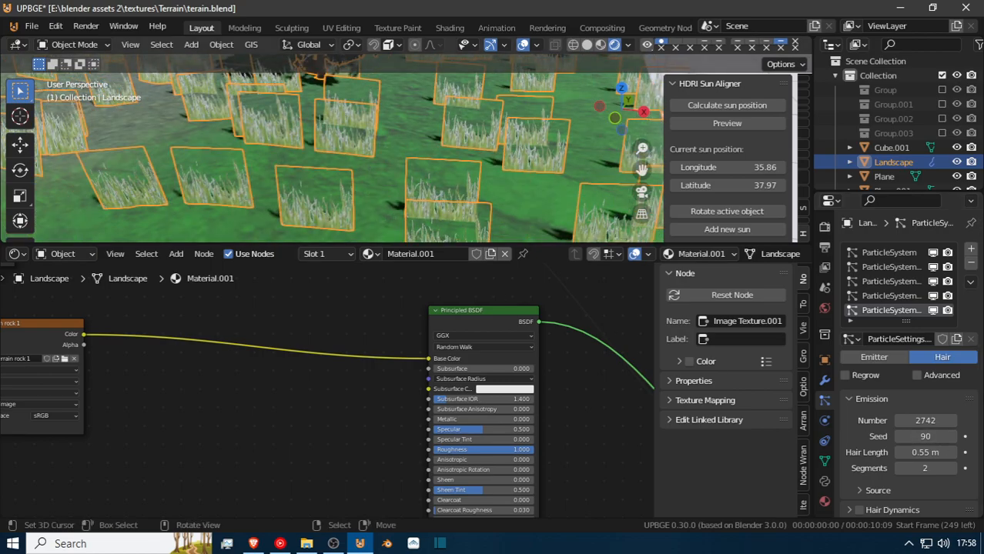
Set the grass particles' hair length to 0.375 m, seed to 2202 and number to 4186.
{"action": "key", "text": "shift+grave"}
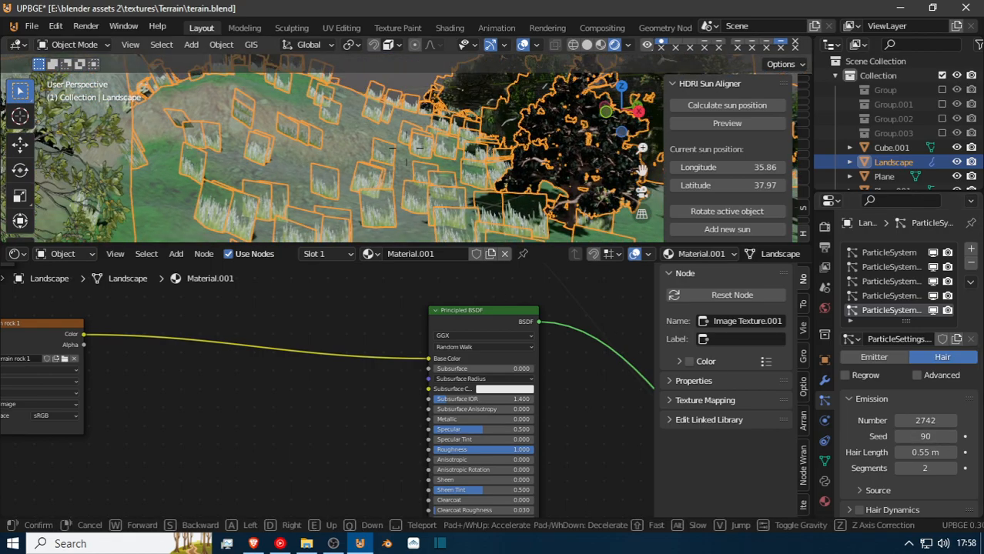
{"action": "key", "text": "s"}
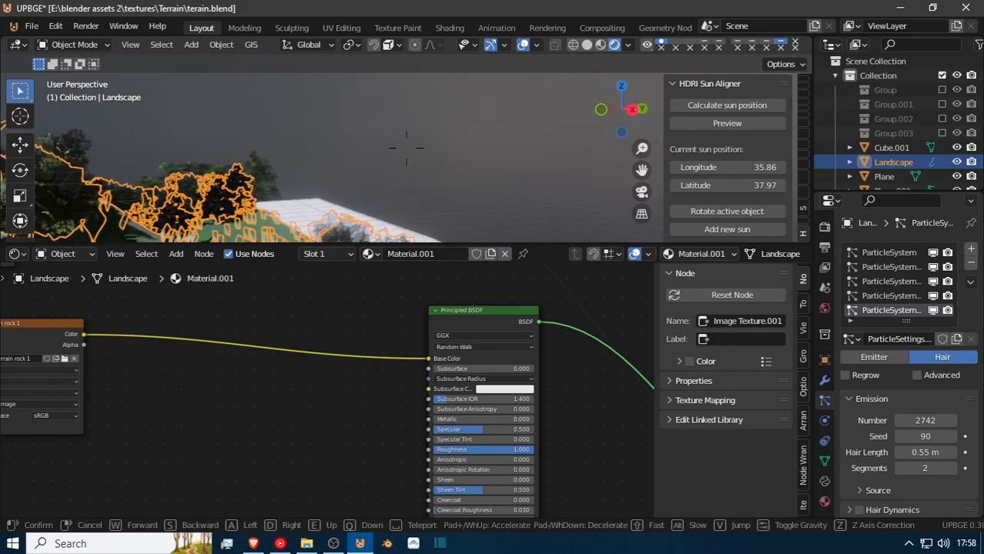
{"action": "key", "text": "w"}
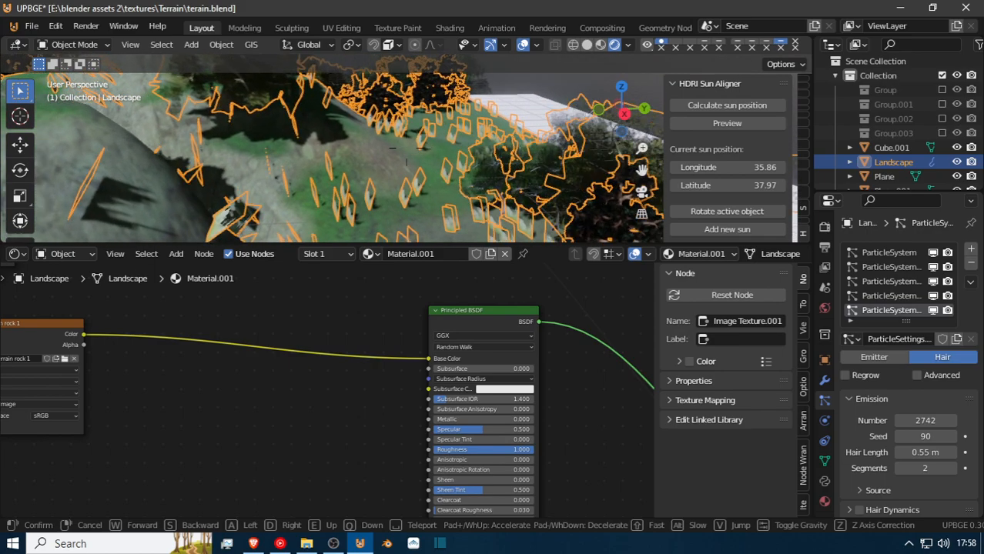
{"action": "key", "text": "w"}
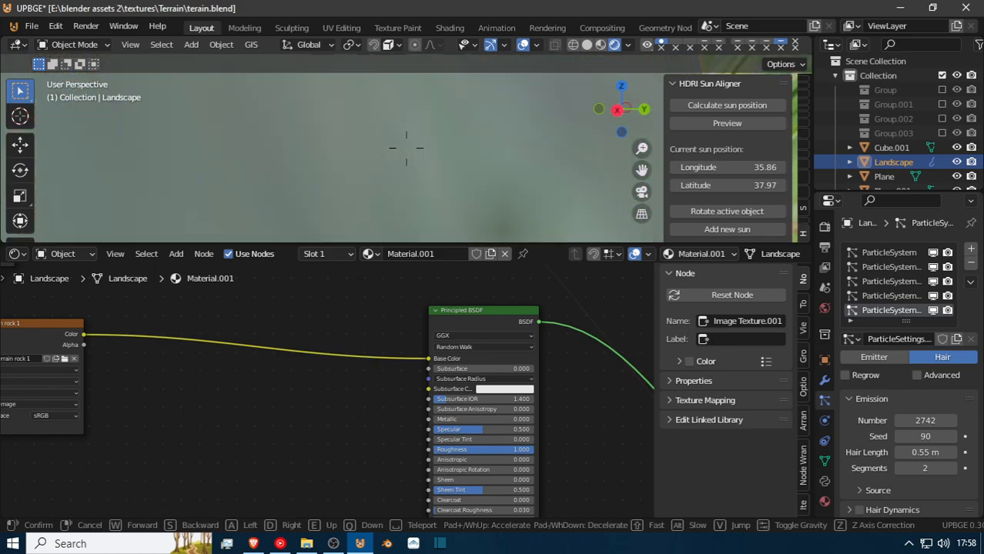
{"action": "key", "text": "w"}
{"action": "key", "text": "w"}
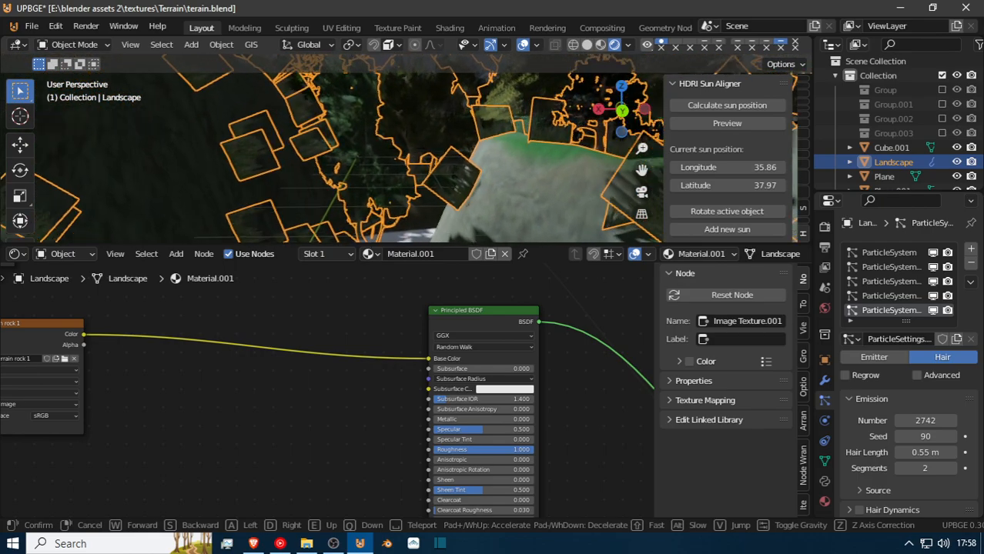
{"action": "key", "text": "w"}
{"action": "key", "text": "w"}
{"action": "left_click", "coordinate": [407, 154]}
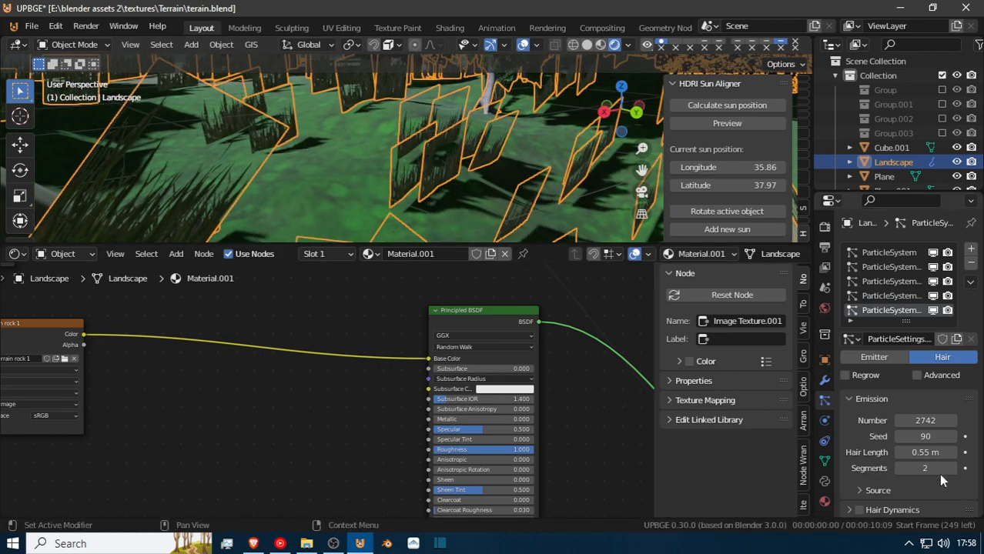
{"action": "left_click_drag", "start_coordinate": [934, 453], "coordinate": [927, 453]}
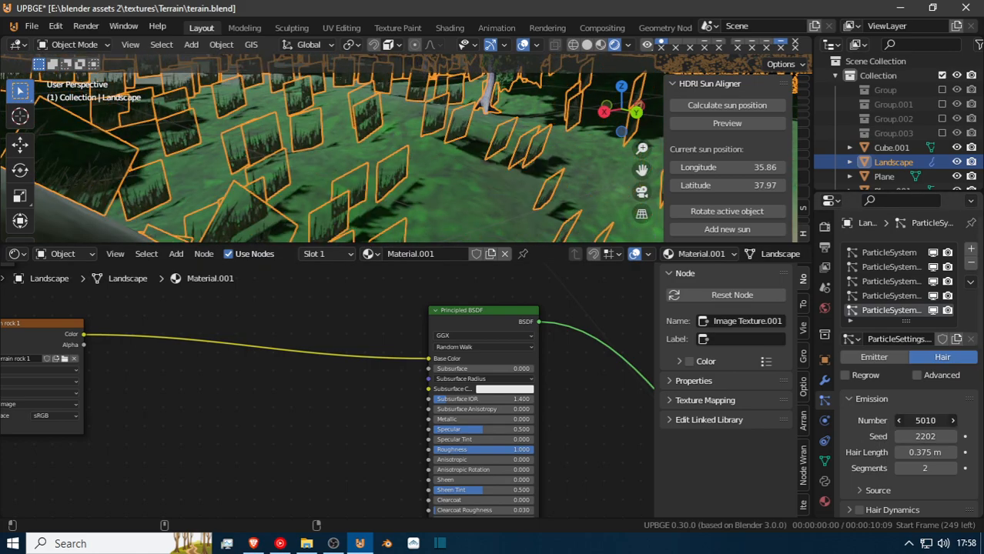
{"action": "left_click_drag", "start_coordinate": [914, 419], "coordinate": [905, 394]}
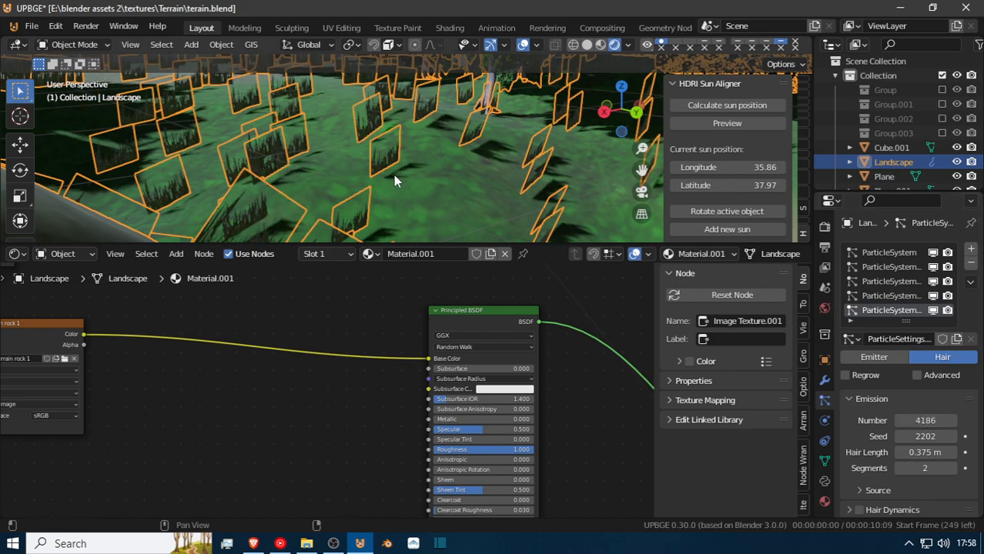
Examine the scattered grass planes at ground level on the landscape, and the source trees beside the terrain.
{"action": "key", "text": "shift+grave"}
{"action": "key", "text": "w"}
{"action": "key", "text": "w"}
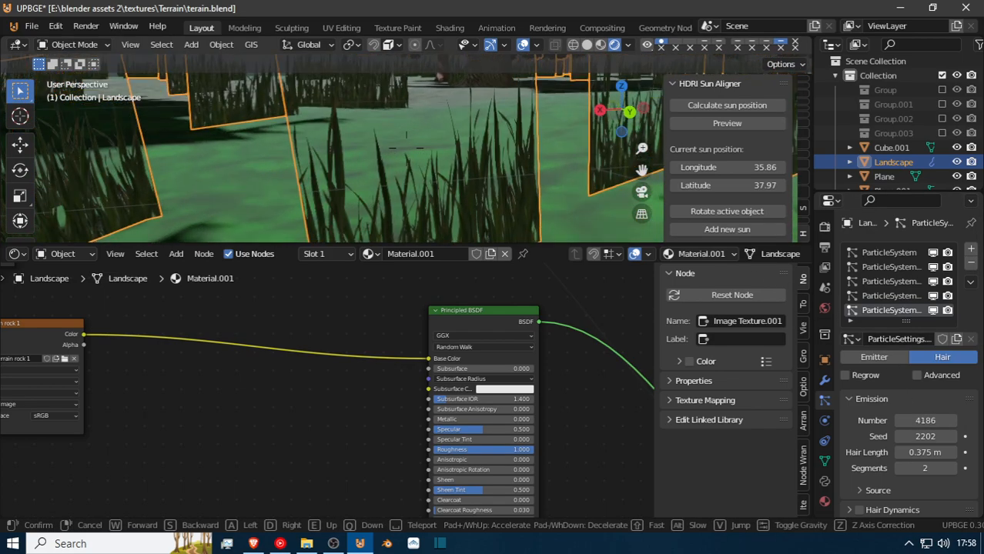
{"action": "key", "text": "w"}
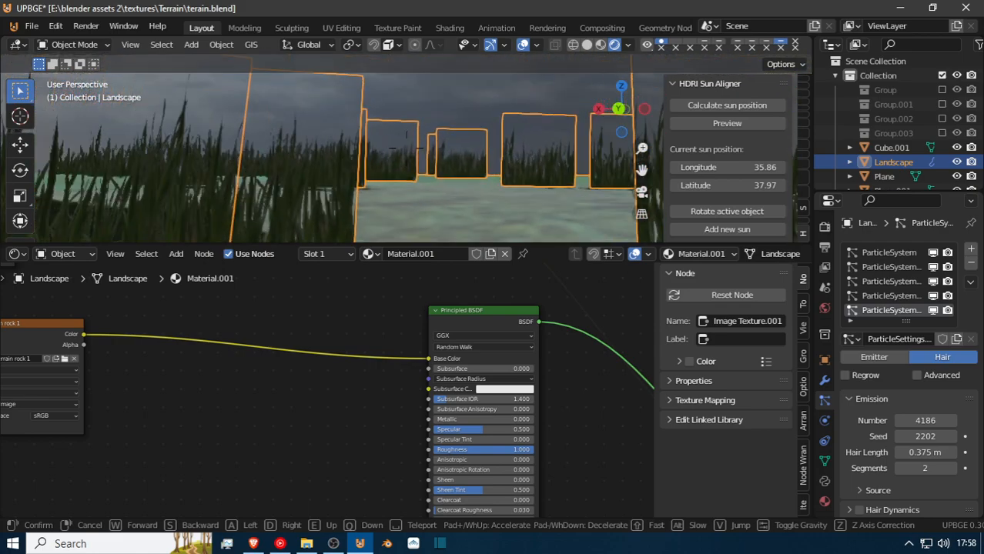
{"action": "key", "text": "w"}
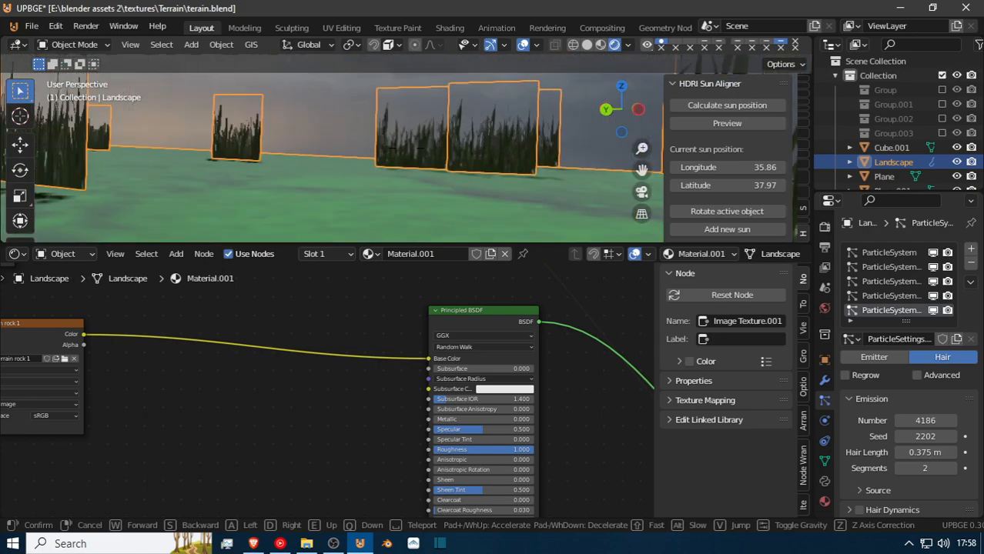
{"action": "key", "text": "w"}
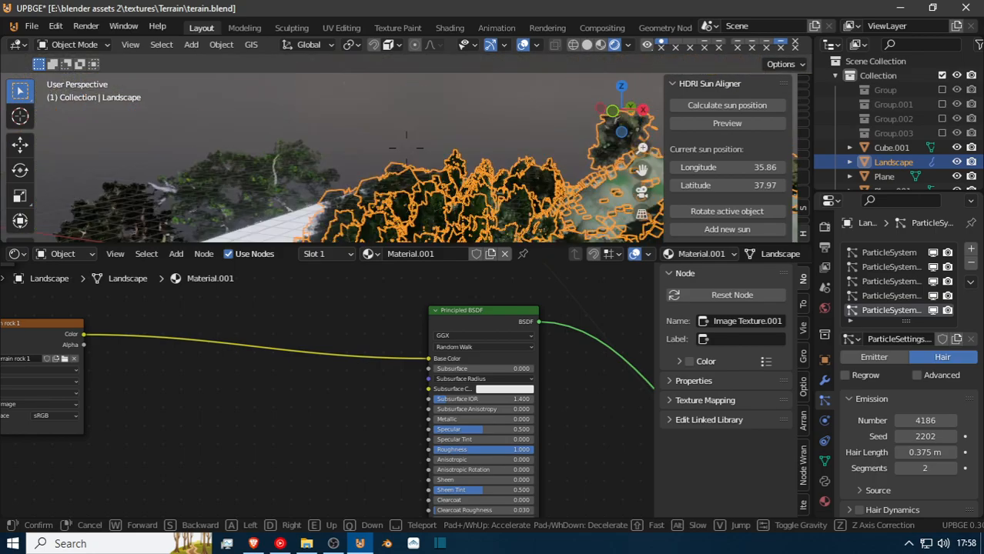
{"action": "key", "text": "w"}
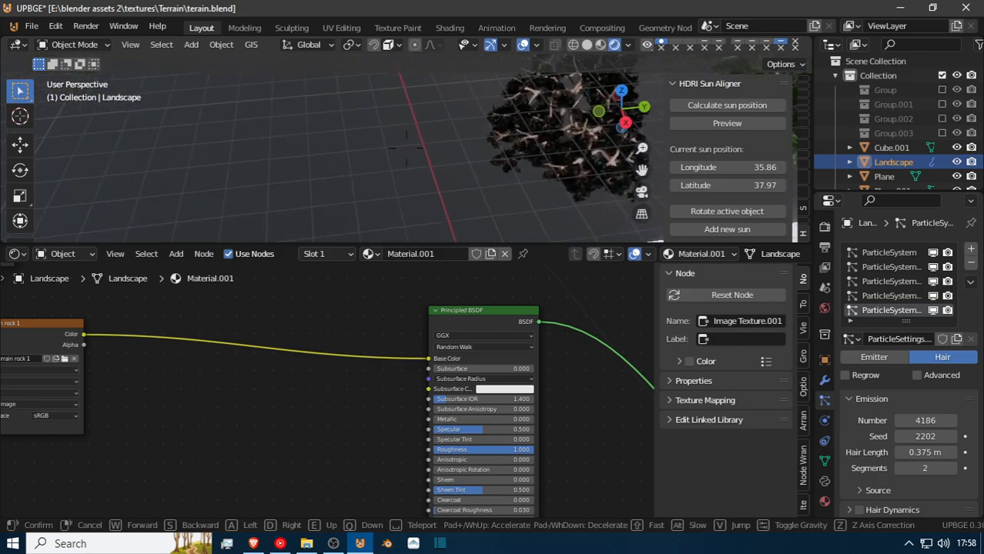
{"action": "key", "text": "w"}
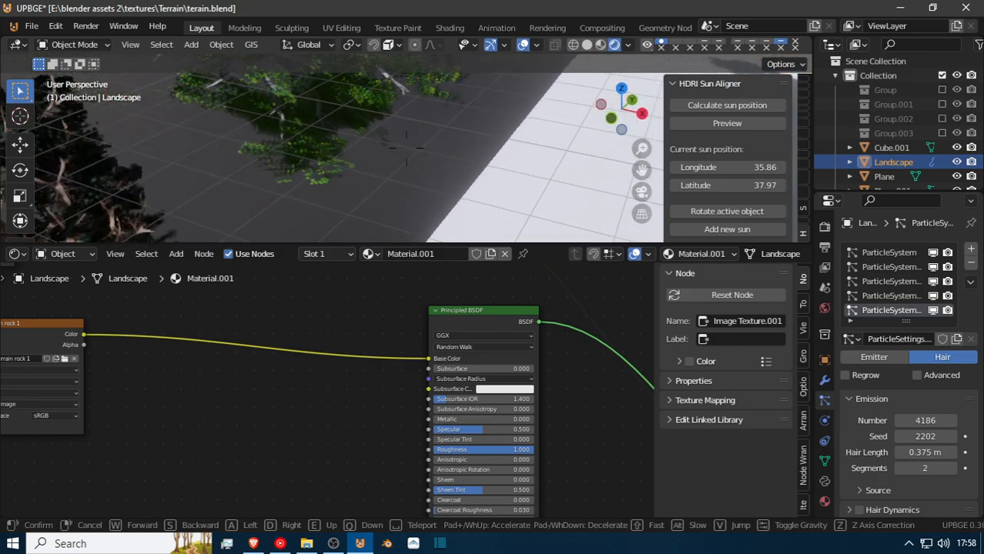
{"action": "key", "text": "s"}
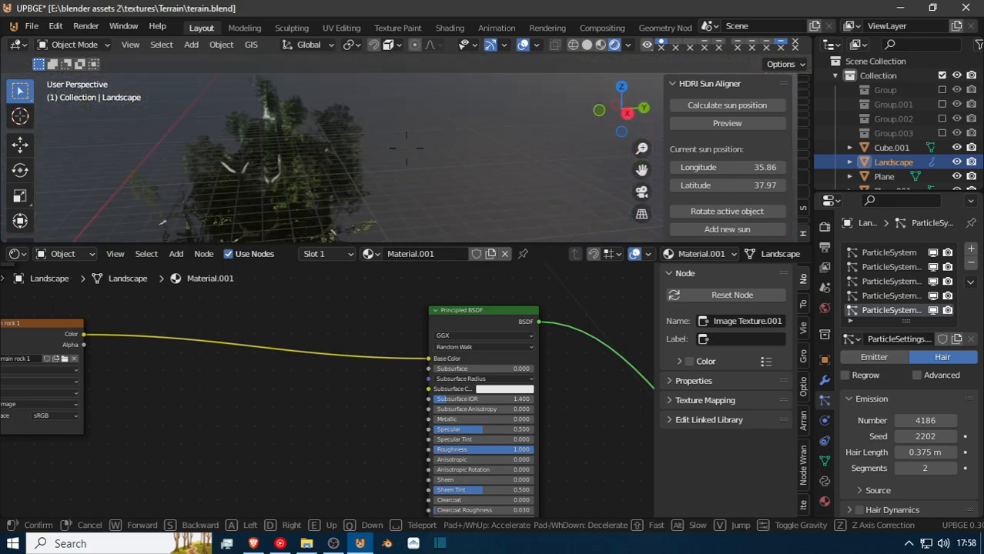
{"action": "key", "text": "w"}
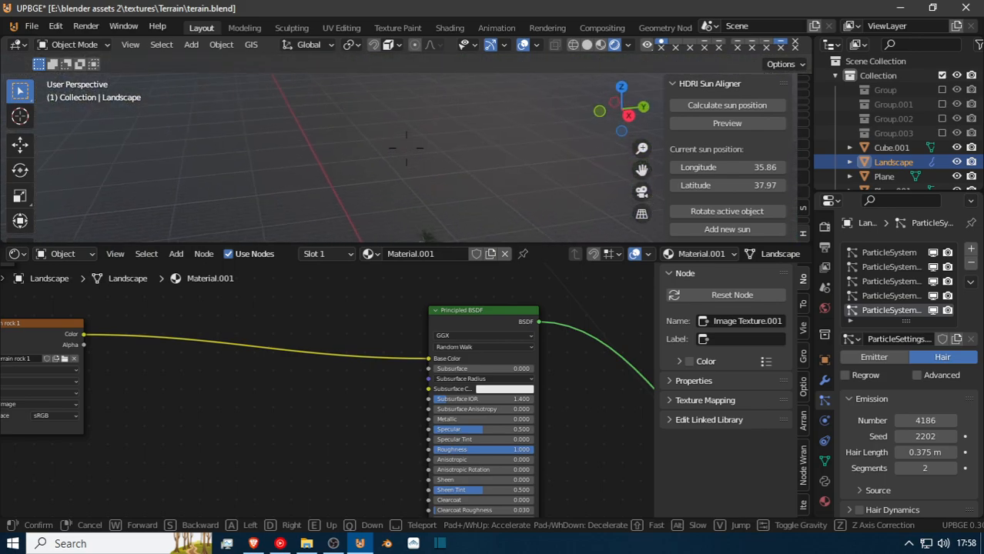
{"action": "left_click", "coordinate": [404, 162]}
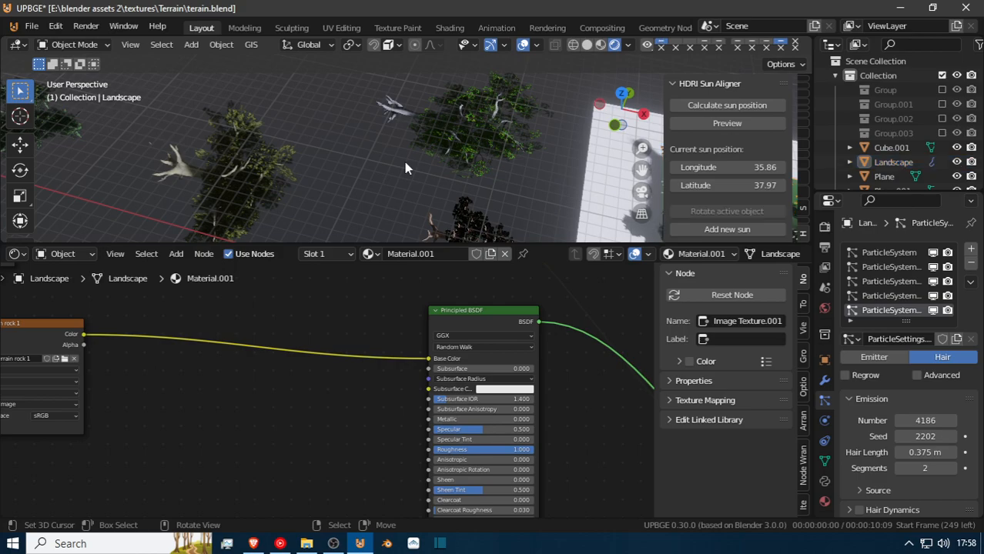
Select the grass plane Plane.001 among the source trees and shift its mesh slightly along the global X axis in Edit Mode.
{"action": "left_click", "coordinate": [404, 162]}
{"action": "key", "text": "shift+grave"}
{"action": "key", "text": "a"}
{"action": "key", "text": "w"}
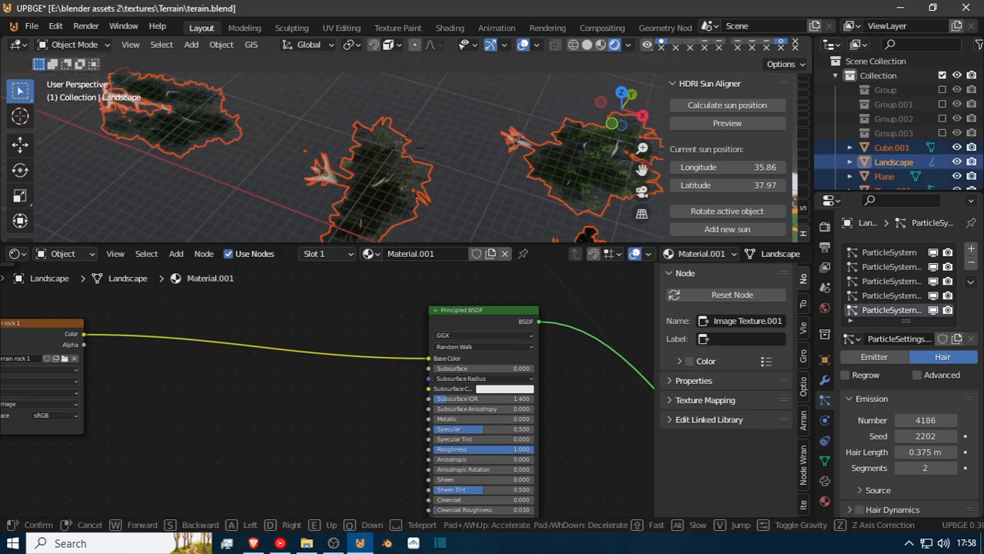
{"action": "key", "text": "w"}
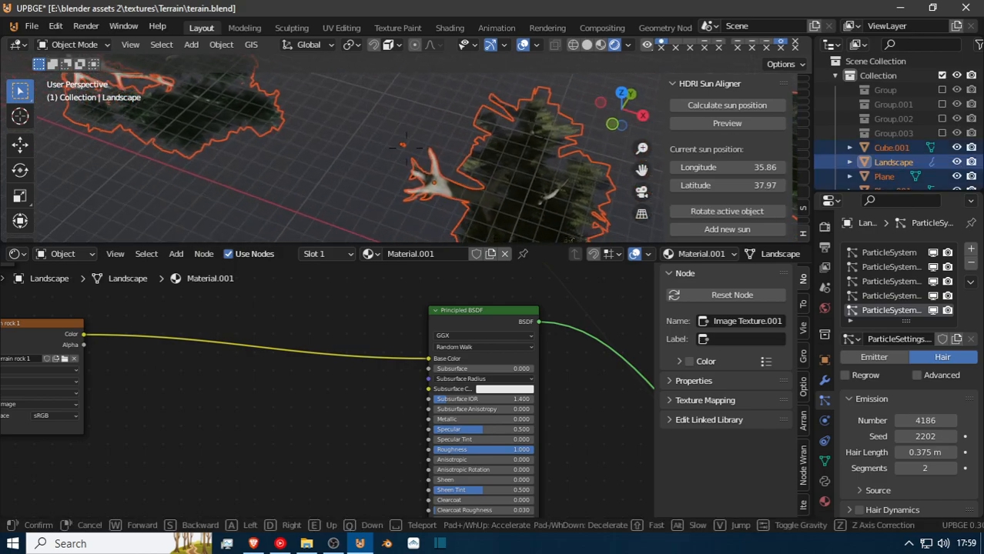
{"action": "key", "text": "w"}
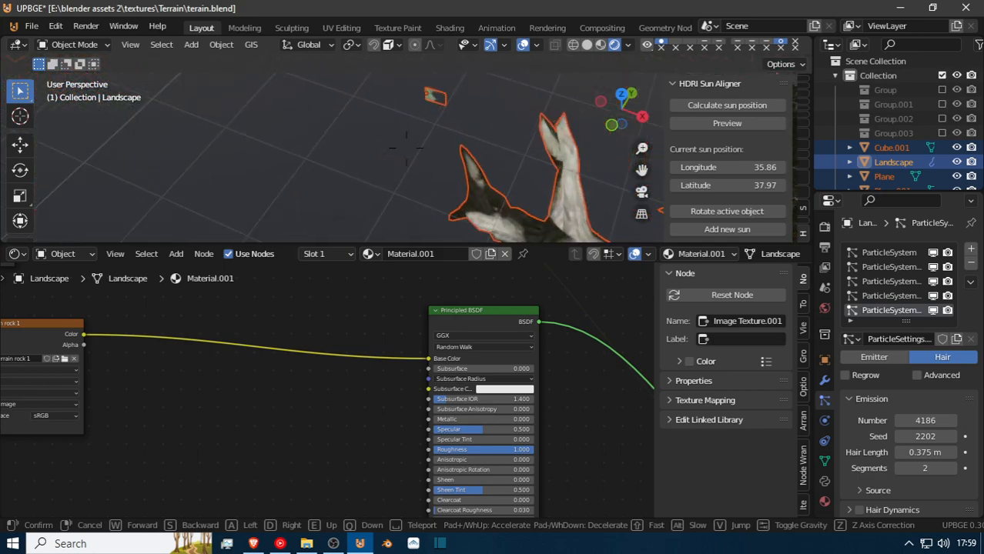
{"action": "left_click", "coordinate": [405, 149]}
{"action": "left_click", "coordinate": [404, 148]}
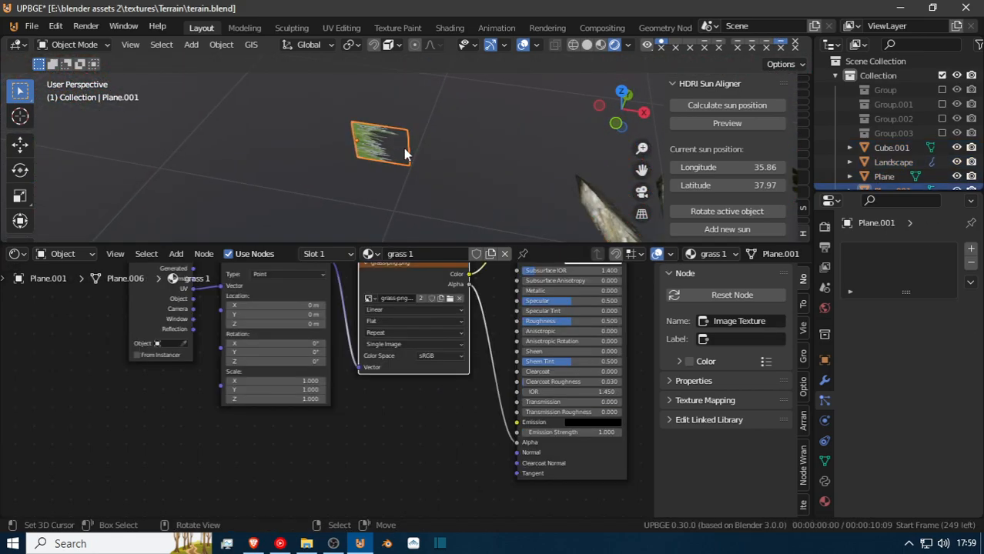
{"action": "key", "text": "Tab"}
{"action": "key", "text": "g"}
{"action": "key", "text": "x"}
{"action": "left_click", "coordinate": [400, 147]}
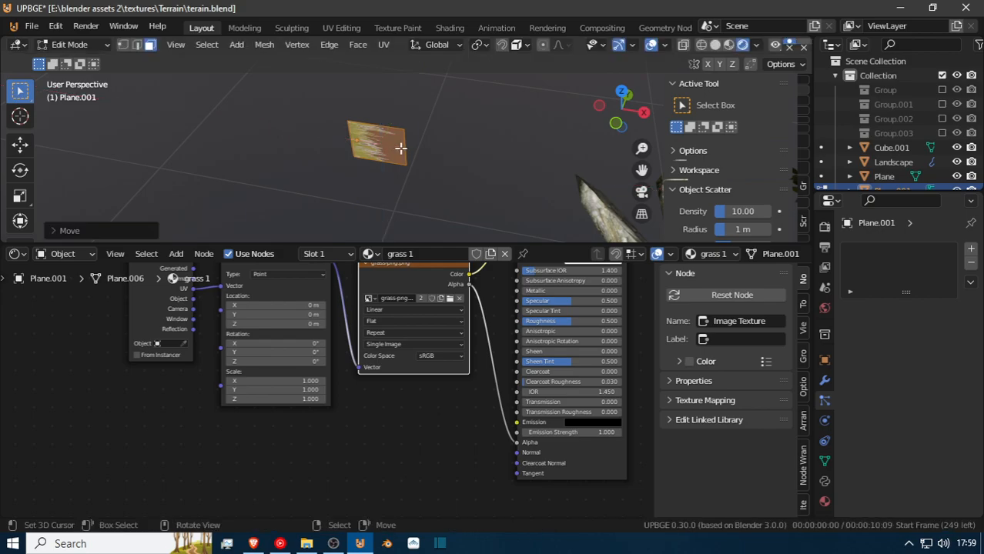
{"action": "key", "text": "Tab"}
Select the landscape at ground level among the grass, switch it to Particle Edit mode and activate the Add brush.
{"action": "key", "text": "shift+grave"}
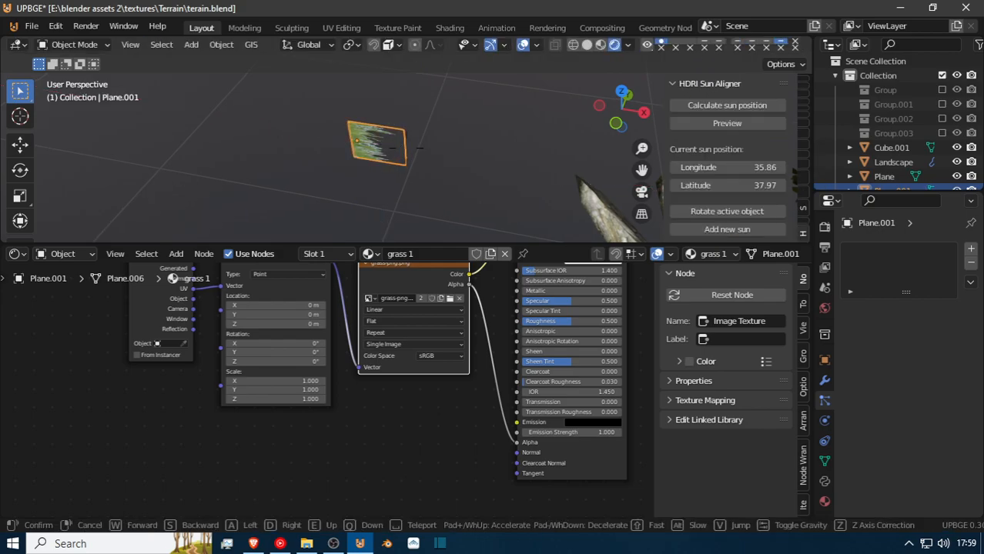
{"action": "key", "text": "w"}
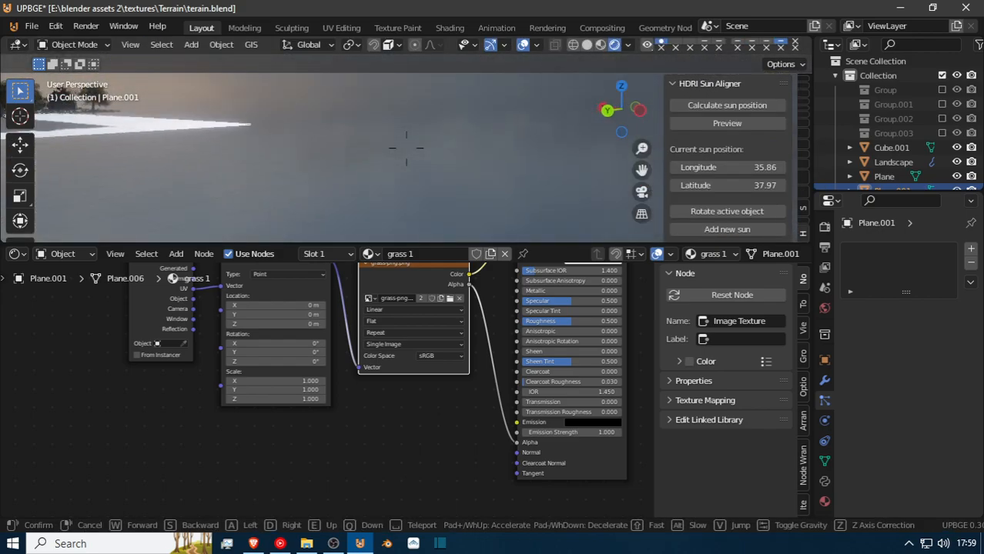
{"action": "key", "text": "w"}
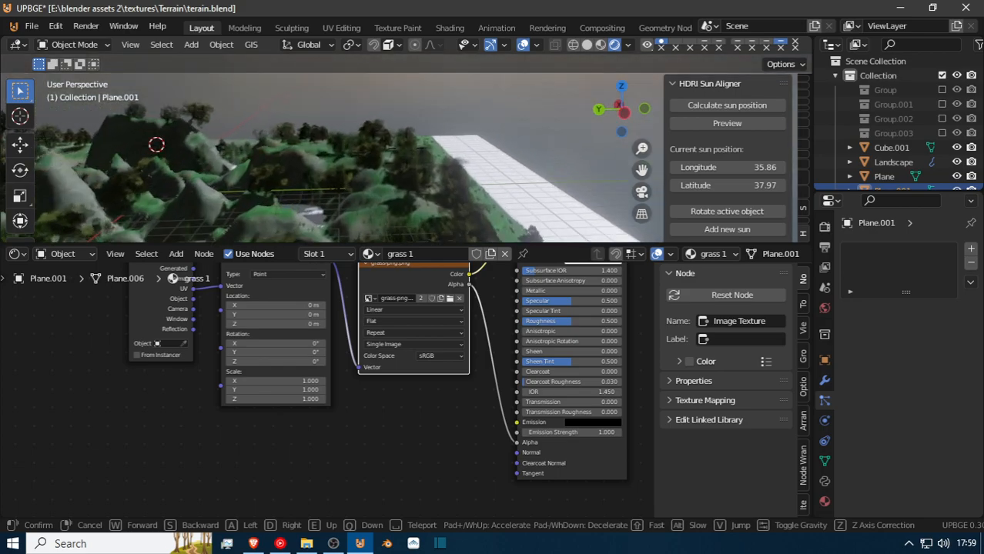
{"action": "key", "text": "w"}
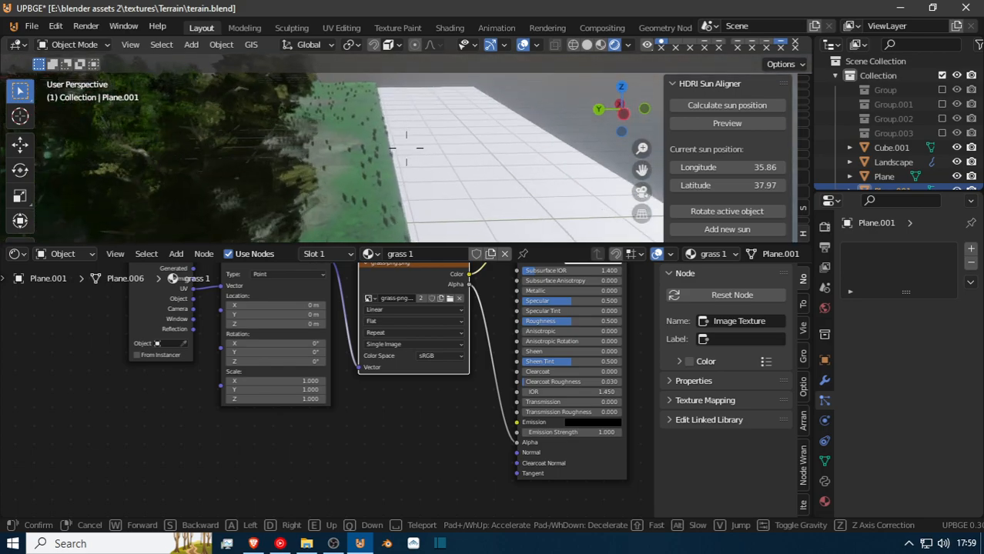
{"action": "key", "text": "w"}
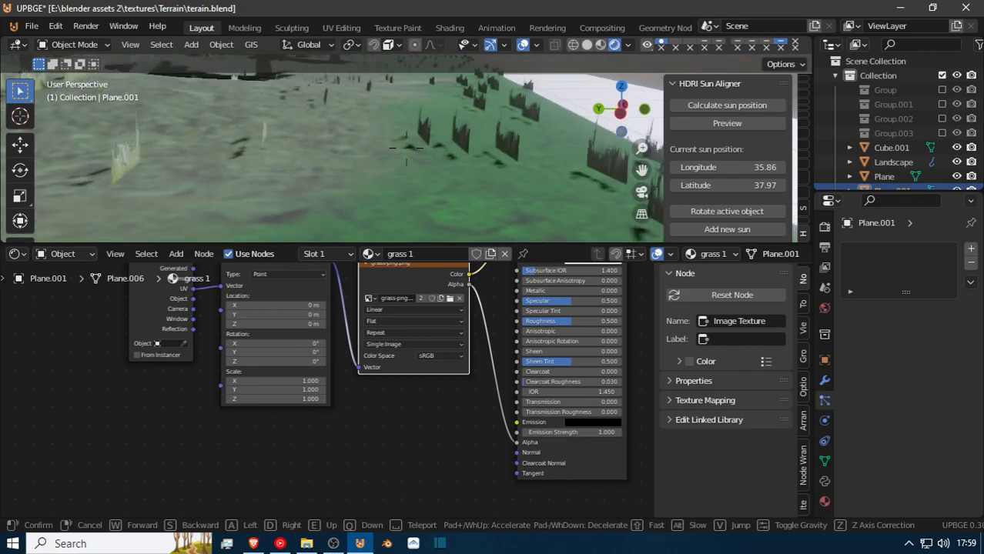
{"action": "left_click", "coordinate": [408, 154]}
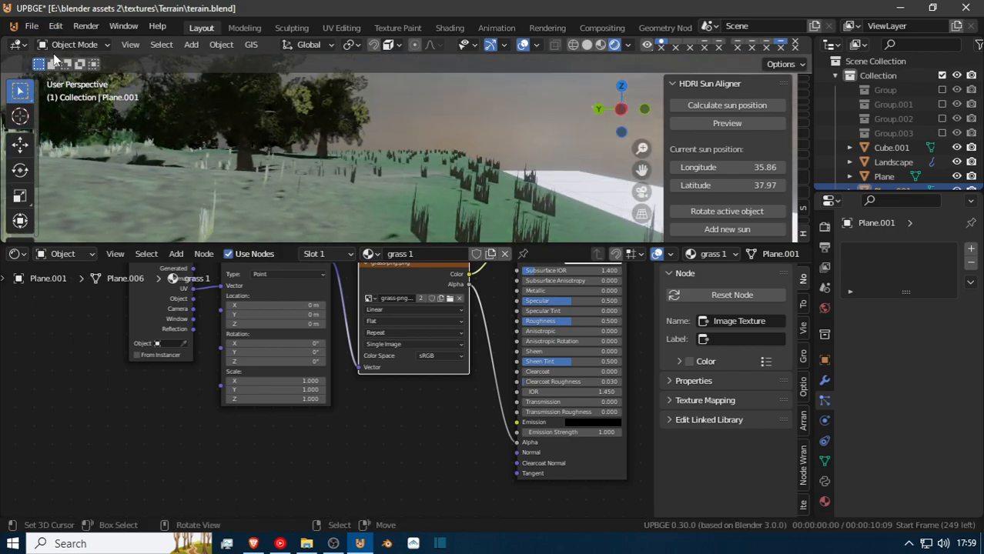
{"action": "left_click", "coordinate": [81, 47]}
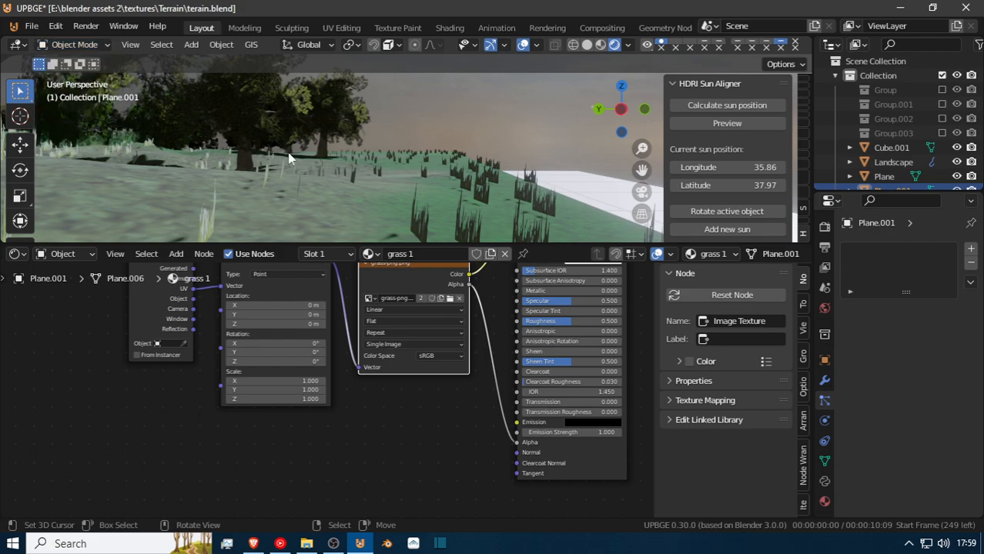
{"action": "left_click", "coordinate": [155, 97]}
{"action": "left_click", "coordinate": [75, 44]}
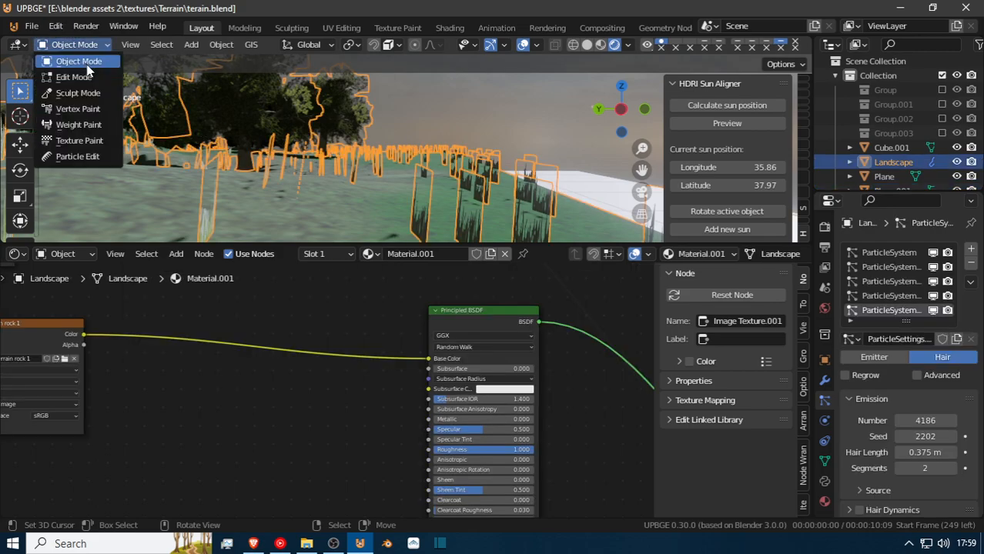
{"action": "left_click", "coordinate": [81, 157]}
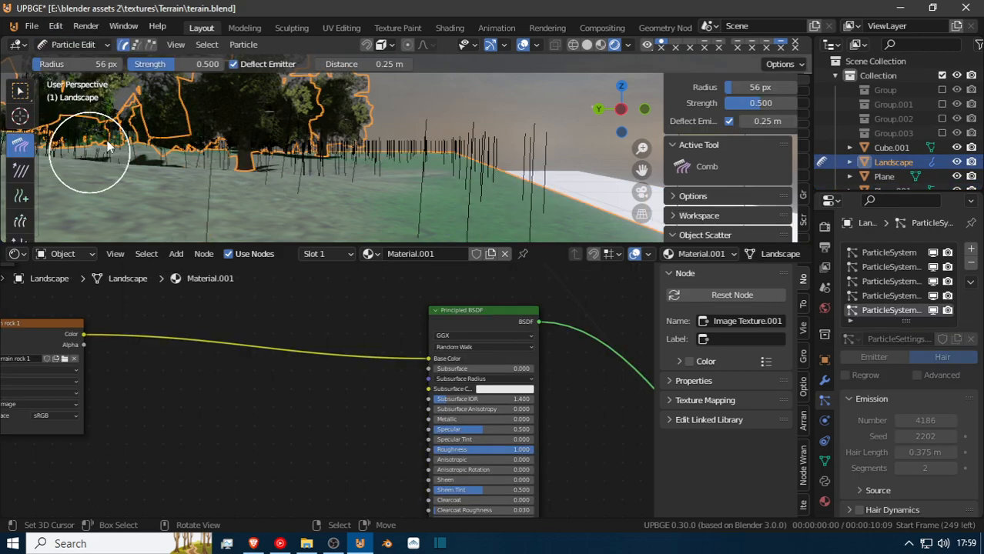
{"action": "left_click", "coordinate": [20, 196]}
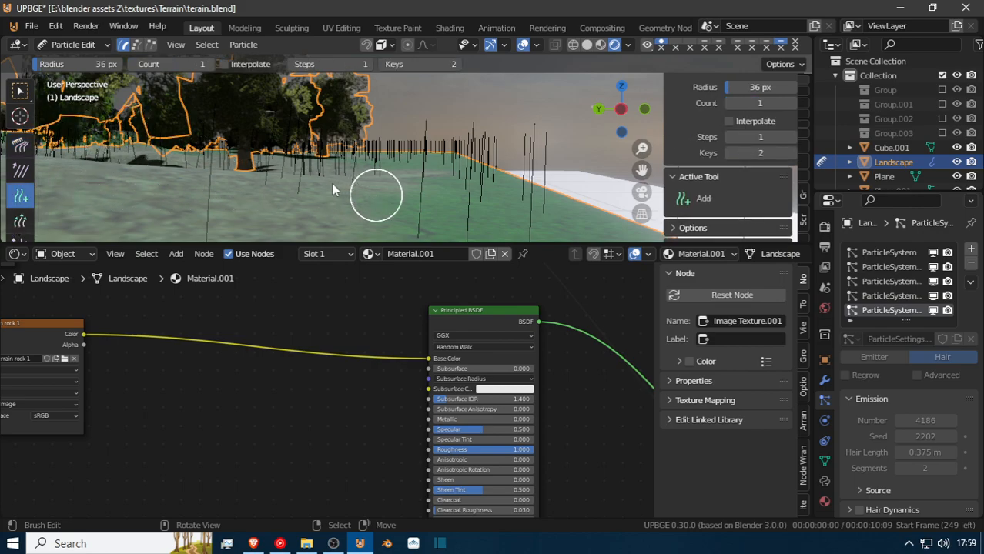
Try adding hair strands on the slope with the Add brush, undo them and set Steps back to 1.
{"action": "left_click_drag", "start_coordinate": [376, 195], "coordinate": [423, 251]}
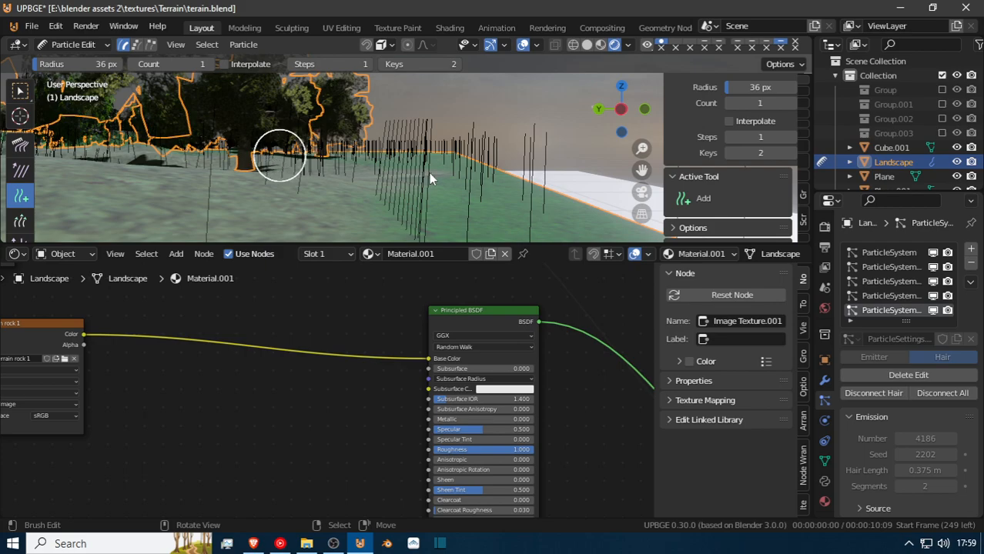
{"action": "key", "text": "ctrl+z"}
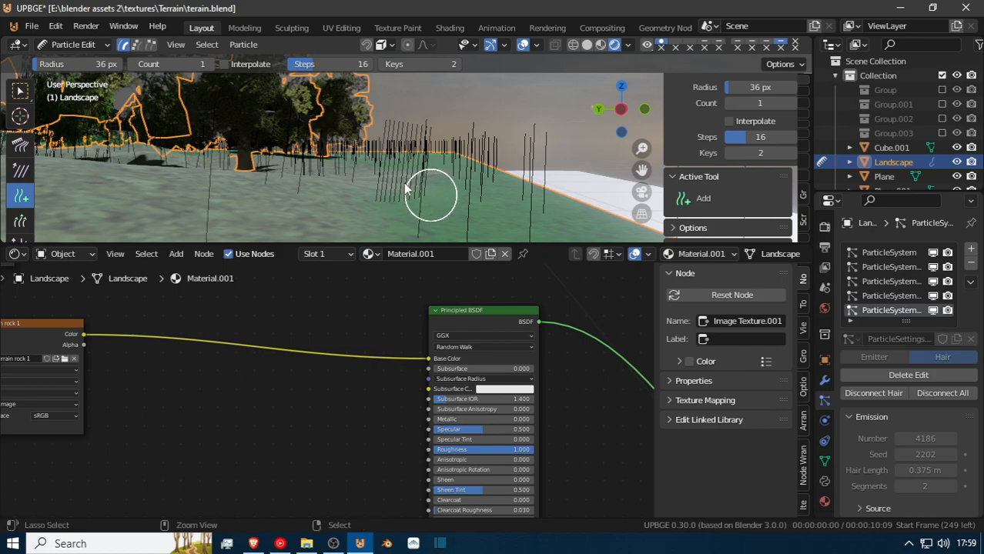
{"action": "key", "text": "ctrl+z"}
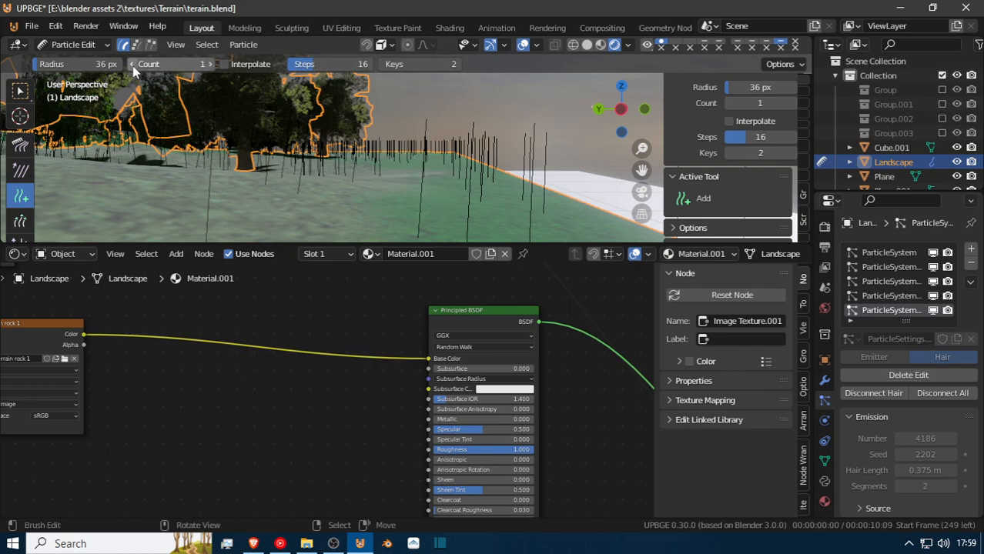
{"action": "left_click_drag", "start_coordinate": [315, 67], "coordinate": [297, 68]}
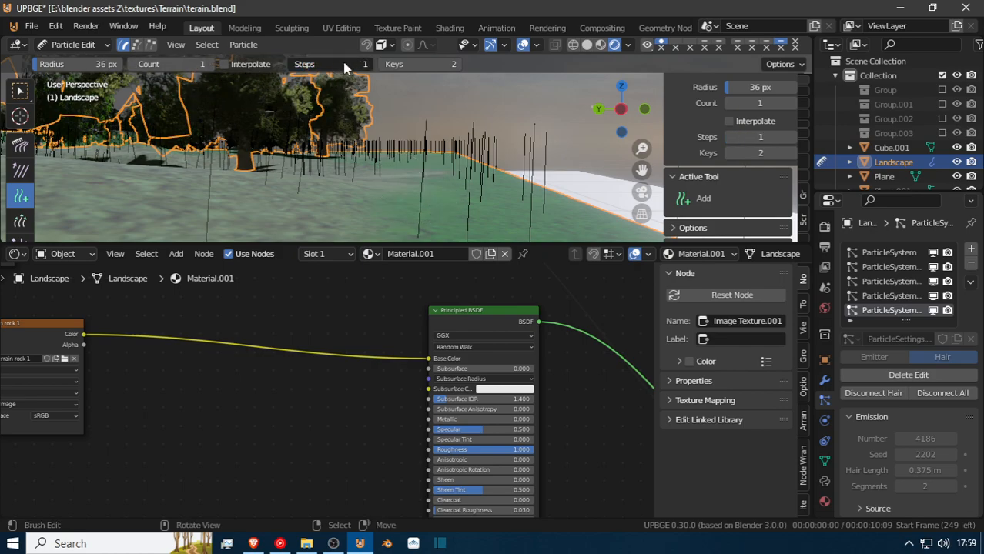
Set the Add brush's Keys to 6 and try a stroke of strands on the slope, undoing the stroke.
{"action": "left_click_drag", "start_coordinate": [406, 68], "coordinate": [391, 68]}
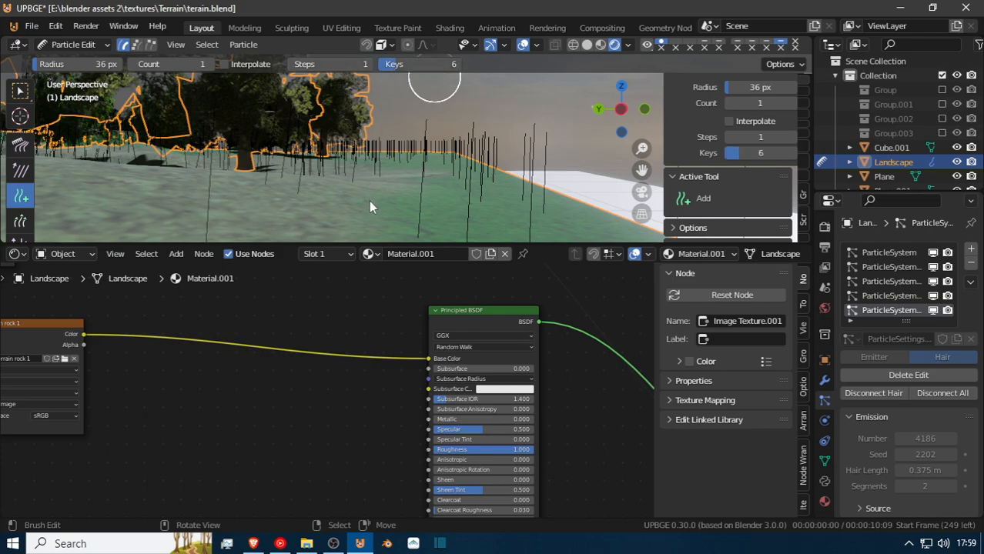
{"action": "mouse_move", "coordinate": [415, 190]}
{"action": "left_mouse_down"}
{"action": "mouse_move", "coordinate": [427, 190]}
{"action": "mouse_move", "coordinate": [395, 202]}
{"action": "mouse_move", "coordinate": [364, 198]}
{"action": "left_mouse_up"}
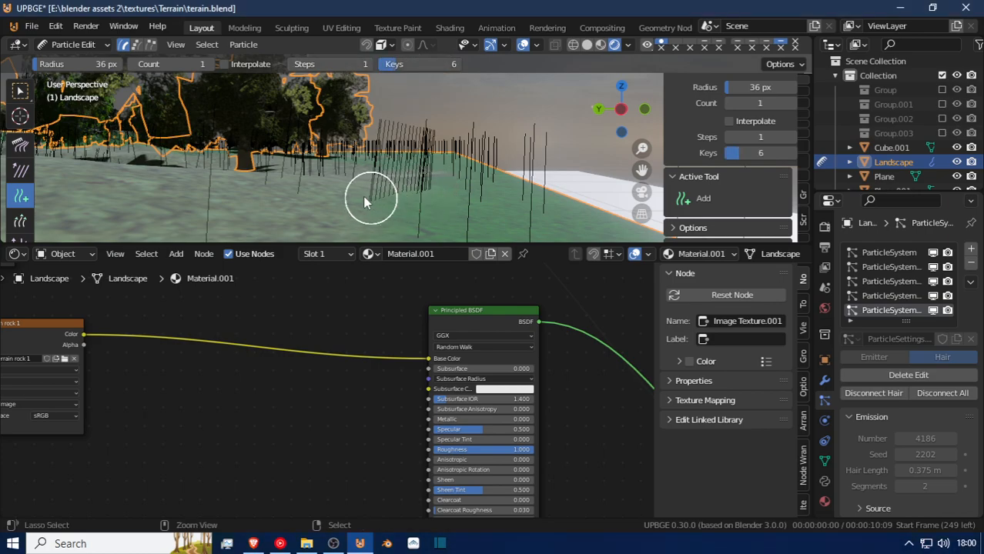
{"action": "key", "text": "ctrl+z"}
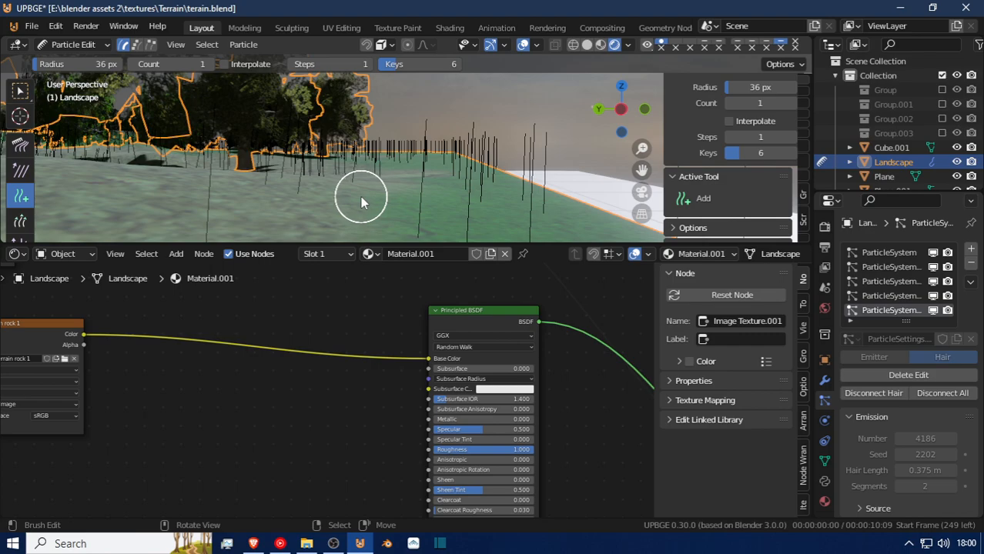
Show the landscape's edge from the top orthographic view and set the Add brush's Count to 24.
{"action": "key", "text": "KP_7"}
{"action": "scroll", "coordinate": [359, 192], "scroll_direction": "down", "scroll_amount": 2}
{"action": "scroll", "coordinate": [359, 196], "scroll_direction": "down", "scroll_amount": 1}
{"action": "middle_click_drag", "start_coordinate": [358, 192], "coordinate": [404, 194], "text": "shift"}
{"action": "scroll", "coordinate": [390, 190], "scroll_direction": "up", "scroll_amount": 2}
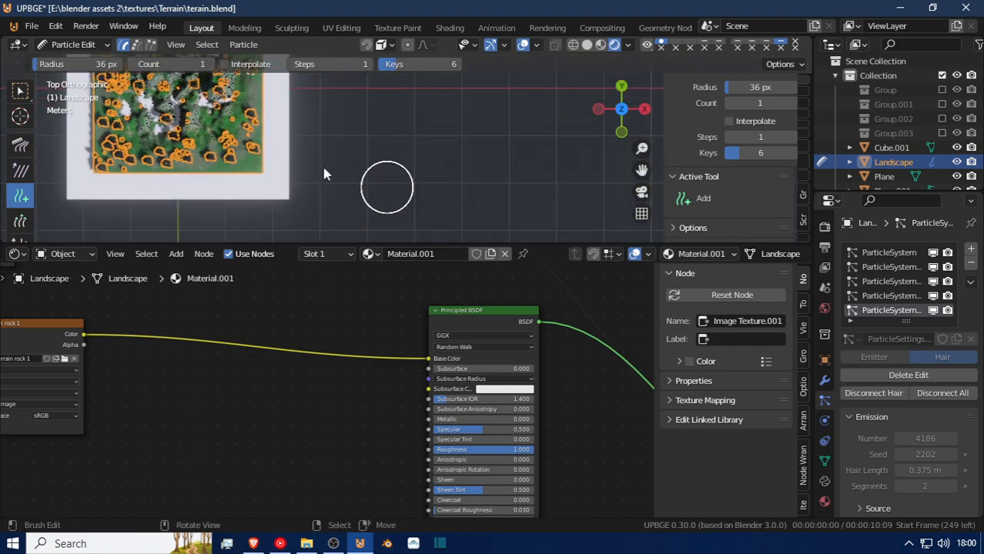
{"action": "scroll", "coordinate": [323, 169], "scroll_direction": "up", "scroll_amount": 3}
{"action": "middle_click_drag", "start_coordinate": [299, 174], "coordinate": [406, 201], "text": "shift"}
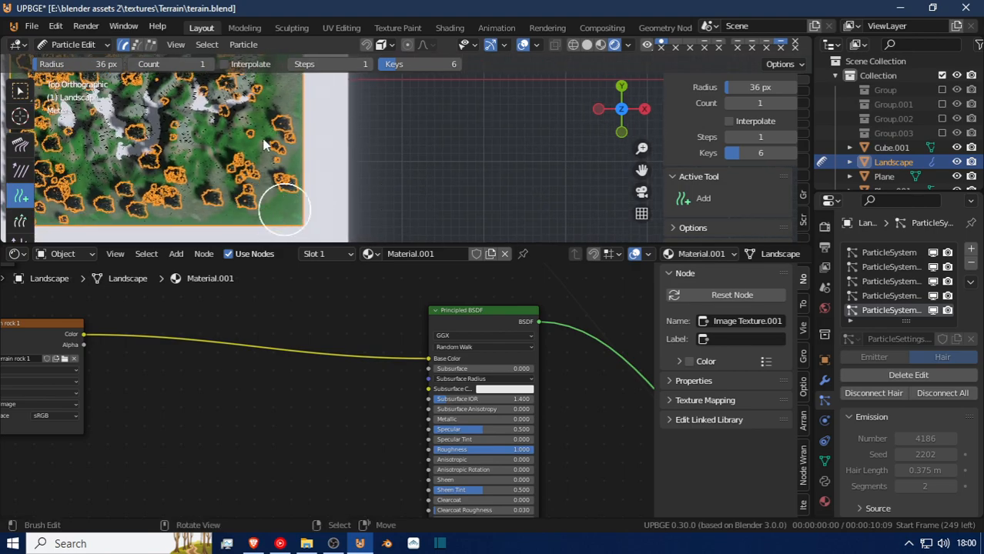
{"action": "mouse_move", "coordinate": [183, 65]}
{"action": "left_mouse_down"}
{"action": "mouse_move", "coordinate": [209, 65]}
{"action": "mouse_move", "coordinate": [192, 64]}
{"action": "left_mouse_up"}
Brush additional grass strands onto the open green areas along the landscape's positive X edge.
{"action": "left_click_drag", "start_coordinate": [281, 204], "coordinate": [285, 110]}
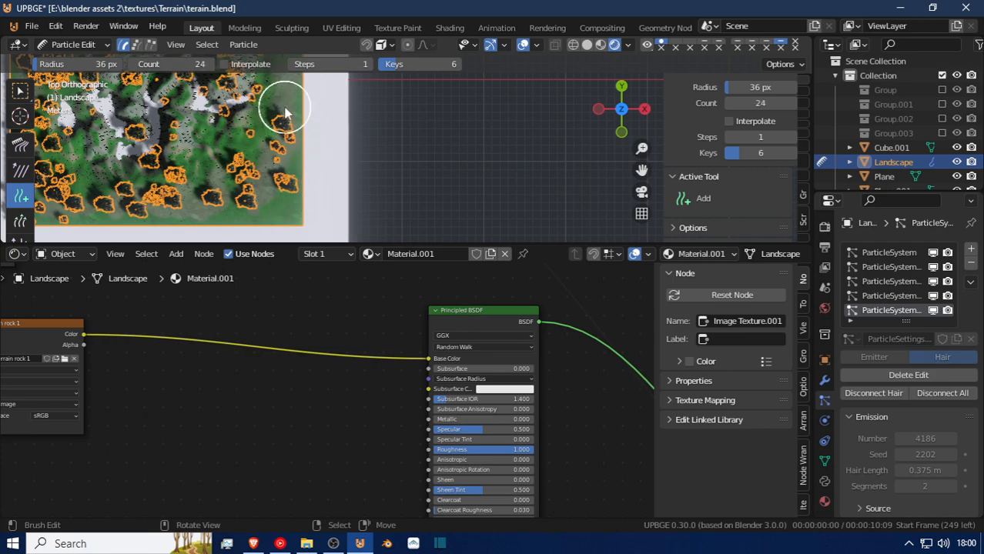
{"action": "middle_click_drag", "start_coordinate": [286, 115], "coordinate": [299, 173], "text": "shift"}
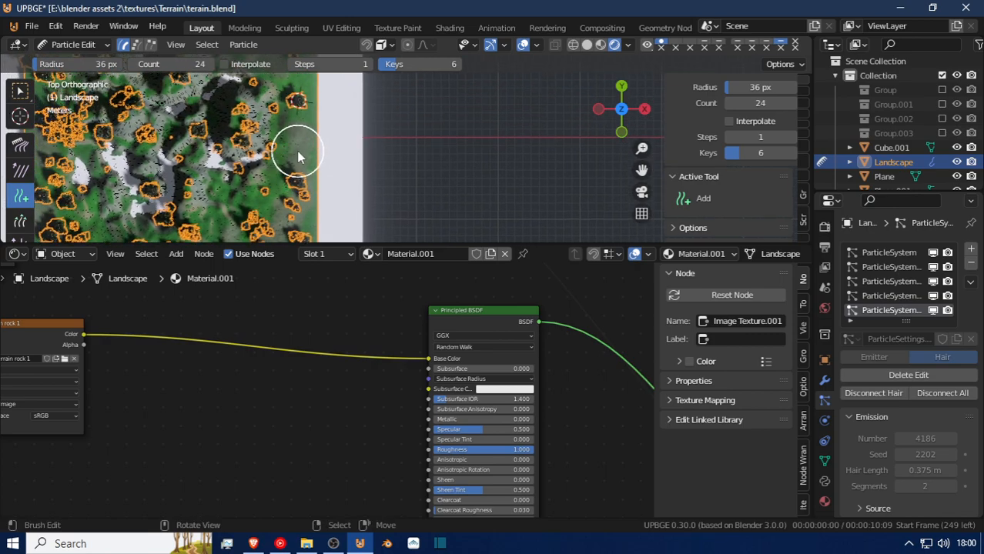
{"action": "mouse_move", "coordinate": [297, 99]}
{"action": "middle_mouse_down", "text": "shift"}
{"action": "mouse_move", "coordinate": [332, 161]}
{"action": "mouse_move", "coordinate": [329, 154]}
{"action": "middle_mouse_up", "text": "shift"}
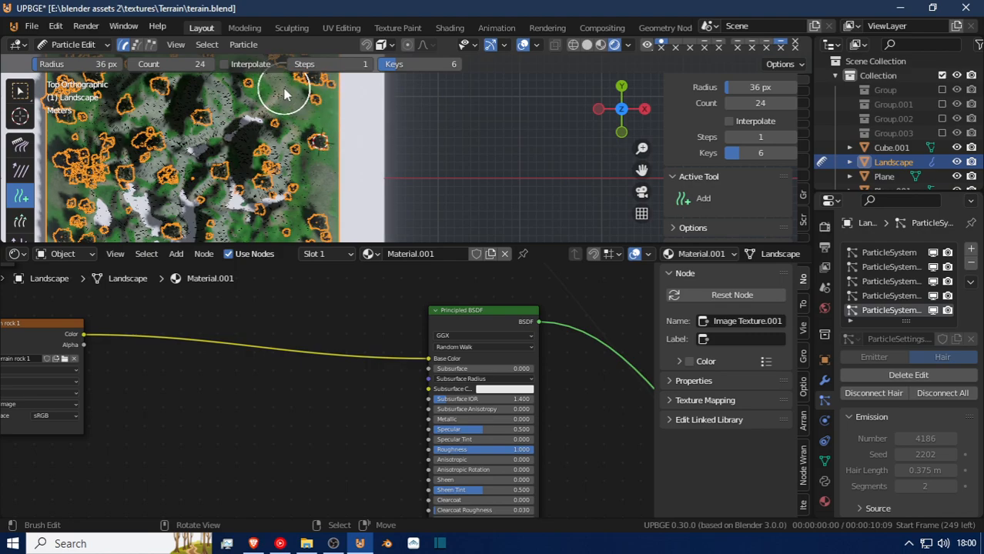
{"action": "middle_click_drag", "start_coordinate": [279, 92], "coordinate": [313, 106], "text": "shift"}
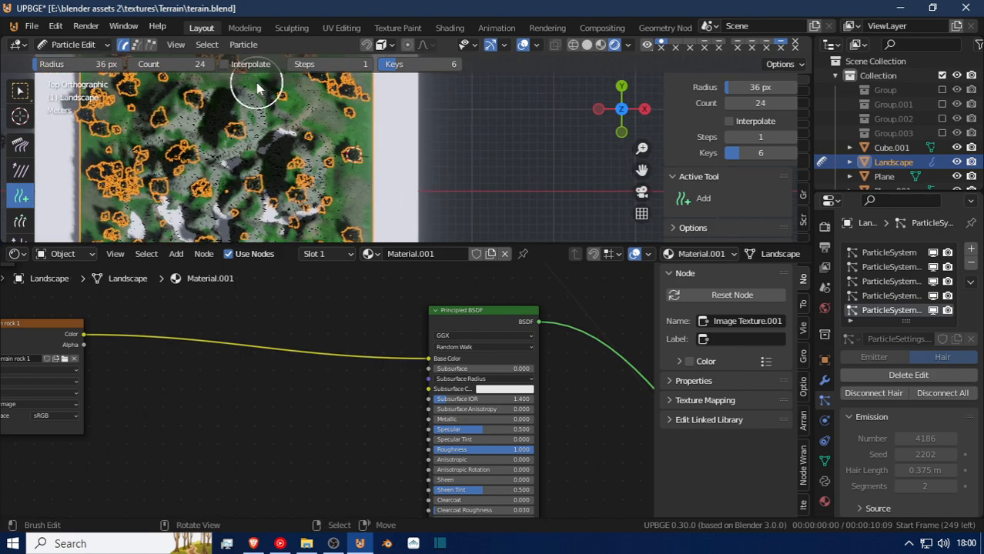
{"action": "middle_click_drag", "start_coordinate": [295, 104], "coordinate": [308, 108], "text": "shift"}
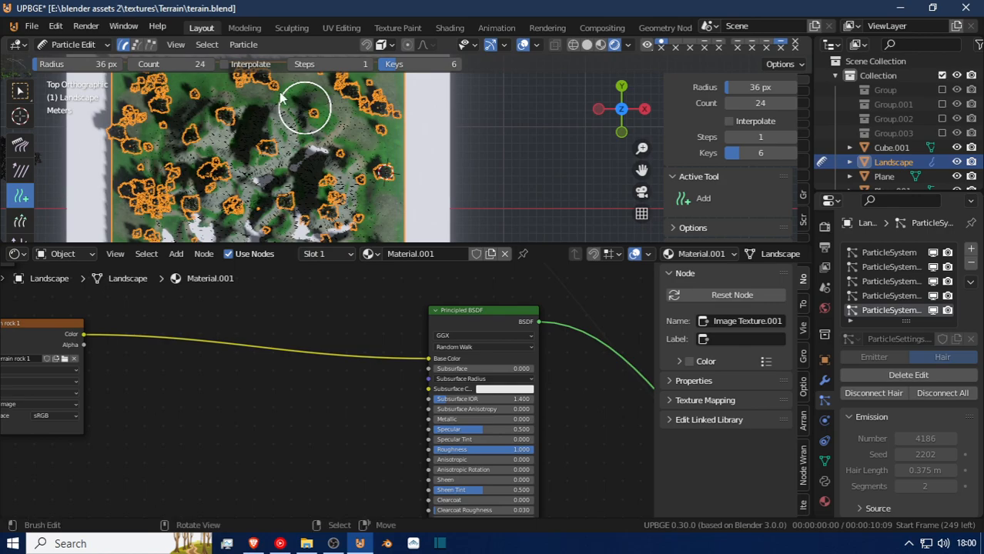
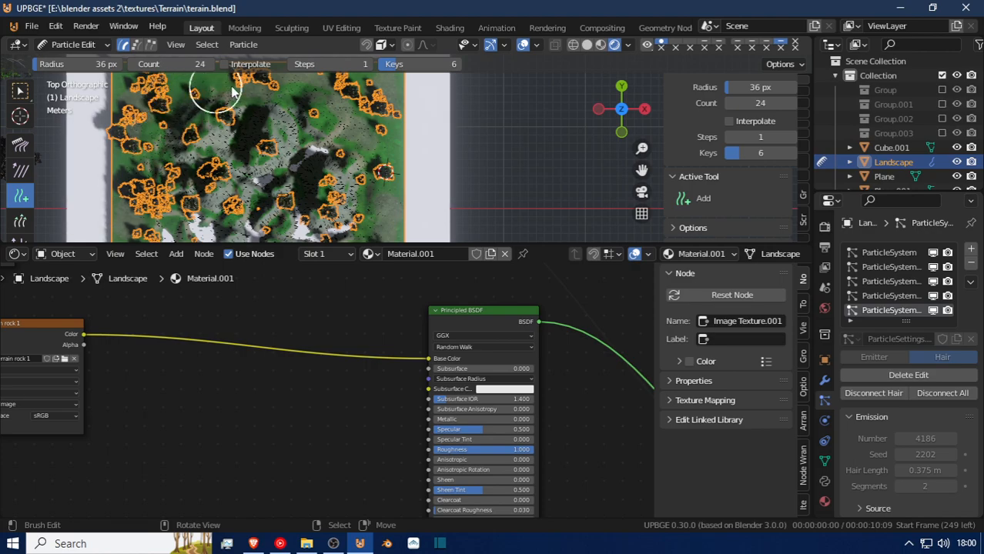
Paint hair particles over the green ground from the landscape's middle down to its lower edge with the Add brush.
{"action": "left_click", "coordinate": [269, 144]}
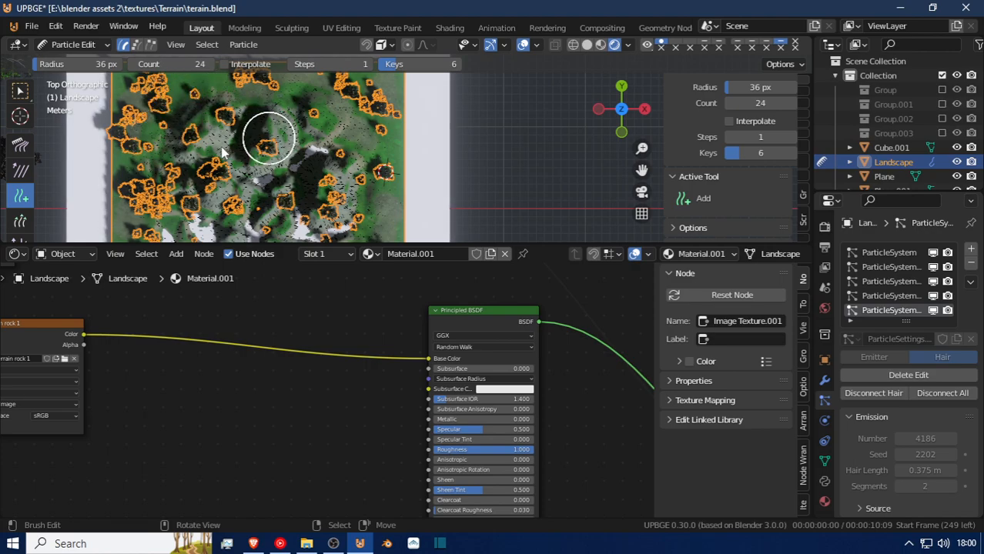
{"action": "middle_click_drag", "start_coordinate": [310, 183], "coordinate": [281, 104], "text": "shift"}
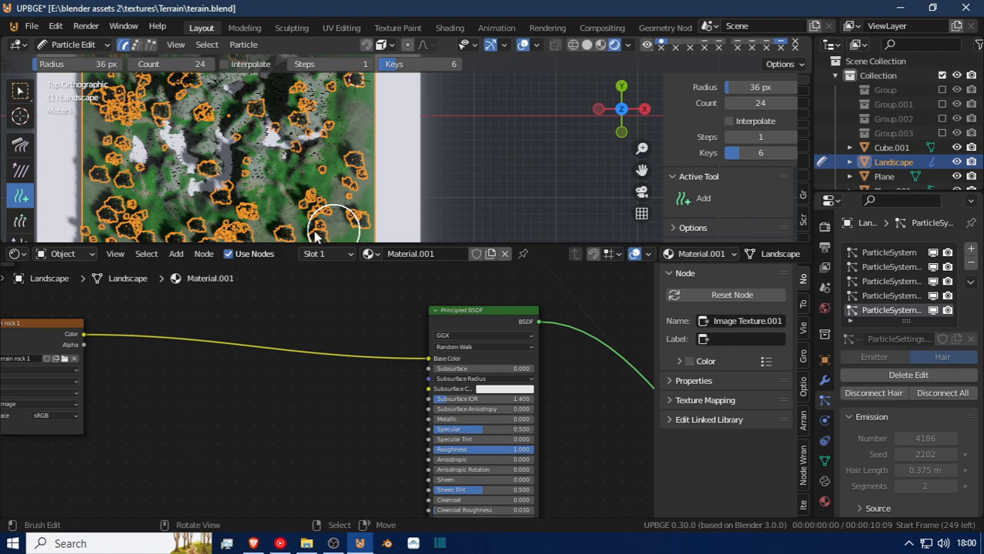
{"action": "middle_click_drag", "start_coordinate": [286, 216], "coordinate": [305, 182], "text": "shift"}
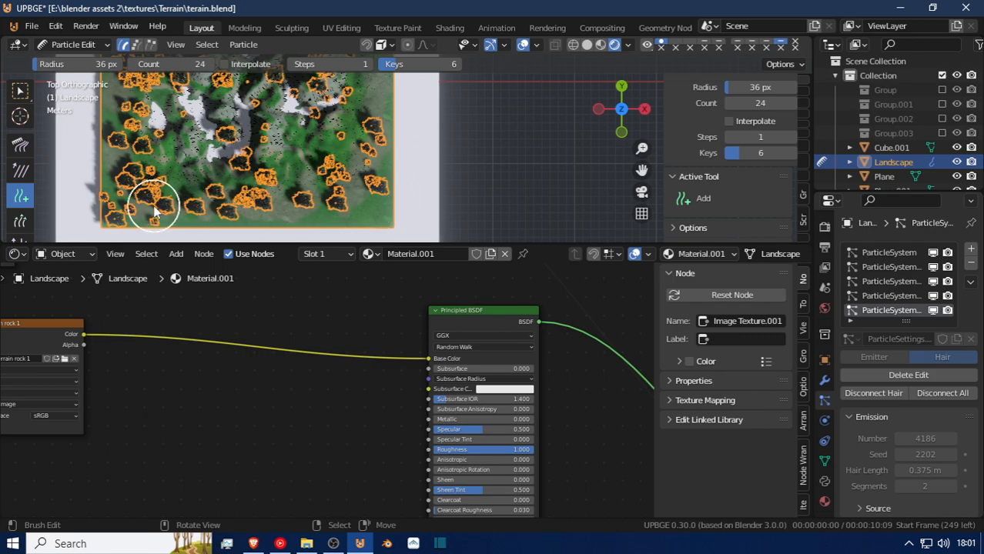
{"action": "middle_click_drag", "start_coordinate": [177, 171], "coordinate": [164, 100]}
{"action": "scroll", "coordinate": [164, 100], "scroll_direction": "up", "scroll_amount": 5}
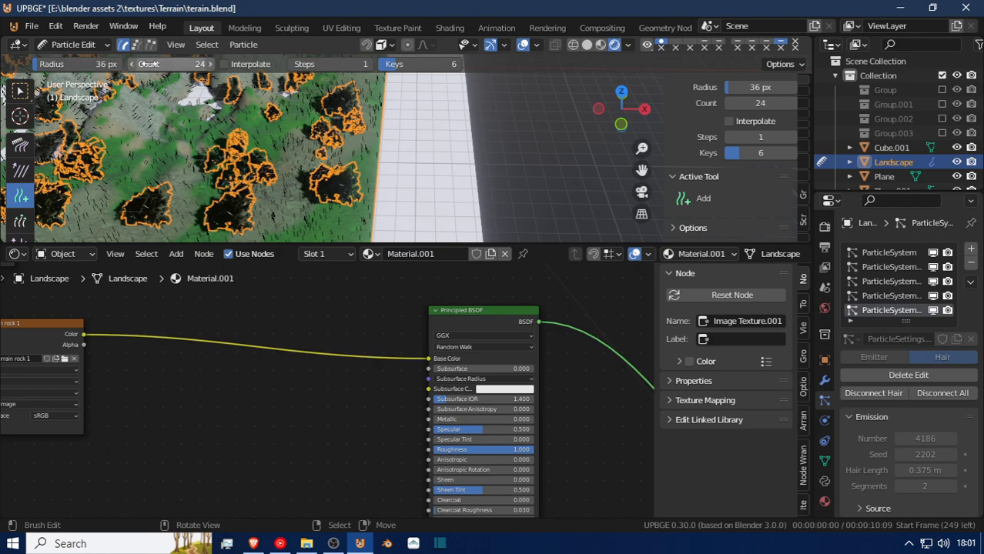
Set the Add brush's count to 46 with Interpolate enabled and paint hair along the landscape's front edge.
{"action": "left_click_drag", "start_coordinate": [177, 64], "coordinate": [225, 68]}
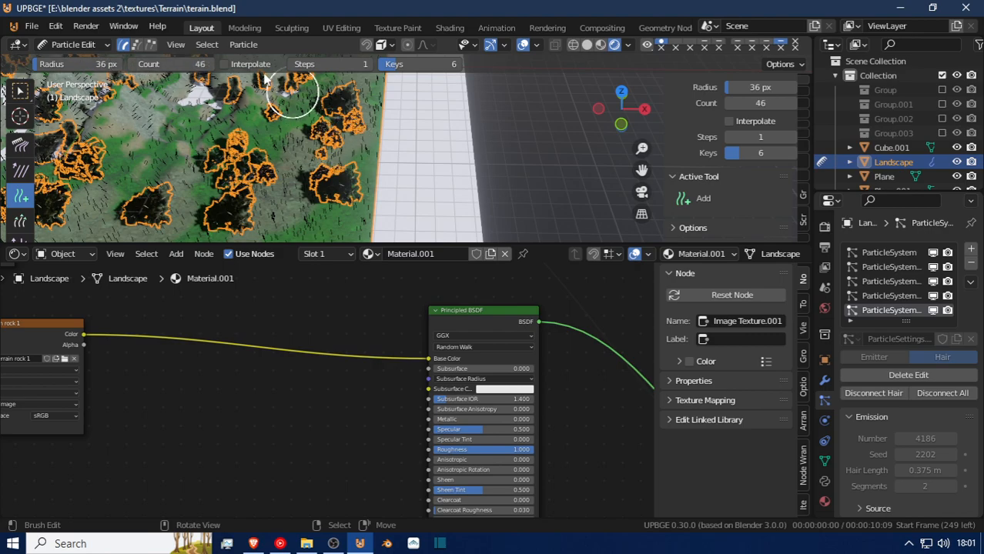
{"action": "left_click", "coordinate": [224, 65]}
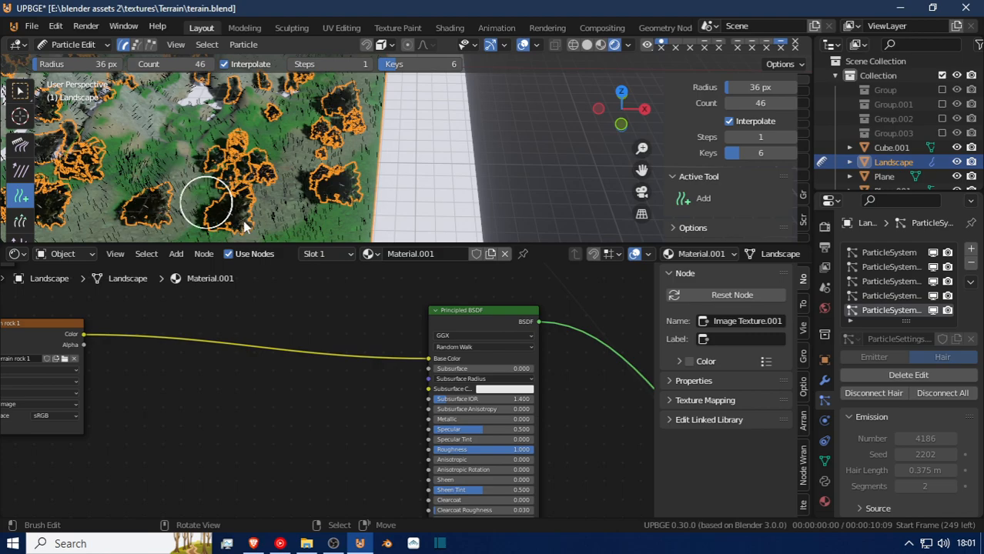
{"action": "middle_click_drag", "start_coordinate": [226, 180], "coordinate": [288, 204]}
{"action": "mouse_move", "coordinate": [265, 214]}
{"action": "left_mouse_down"}
{"action": "mouse_move", "coordinate": [198, 201]}
{"action": "mouse_move", "coordinate": [276, 207]}
{"action": "left_mouse_up"}
{"action": "middle_click_drag", "start_coordinate": [261, 208], "coordinate": [339, 204], "text": "shift"}
{"action": "mouse_move", "coordinate": [321, 205]}
{"action": "left_mouse_down"}
{"action": "mouse_move", "coordinate": [140, 195]}
{"action": "mouse_move", "coordinate": [179, 195]}
{"action": "left_mouse_up"}
{"action": "mouse_move", "coordinate": [178, 196]}
{"action": "middle_mouse_down", "text": "shift"}
{"action": "mouse_move", "coordinate": [285, 197]}
{"action": "mouse_move", "coordinate": [353, 213]}
{"action": "middle_mouse_up", "text": "shift"}
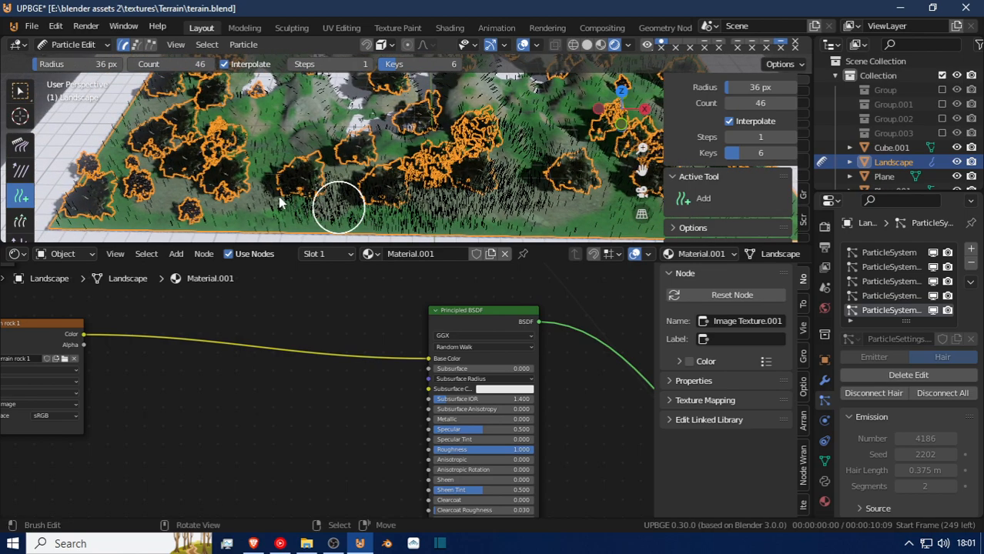
Add more hair particles over the green ground from the front corner up the landscape's left side.
{"action": "mouse_move", "coordinate": [202, 190]}
{"action": "left_mouse_down"}
{"action": "mouse_move", "coordinate": [188, 197]}
{"action": "mouse_move", "coordinate": [143, 170]}
{"action": "mouse_move", "coordinate": [137, 148]}
{"action": "mouse_move", "coordinate": [227, 145]}
{"action": "left_mouse_up"}
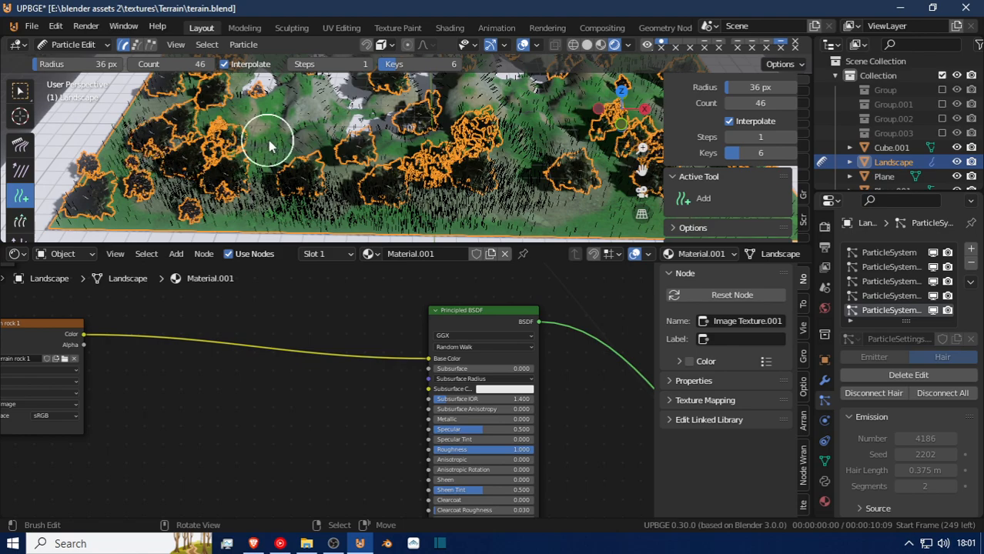
{"action": "left_click_drag", "start_coordinate": [248, 112], "coordinate": [241, 101]}
{"action": "middle_click_drag", "start_coordinate": [241, 125], "coordinate": [279, 195], "text": "shift"}
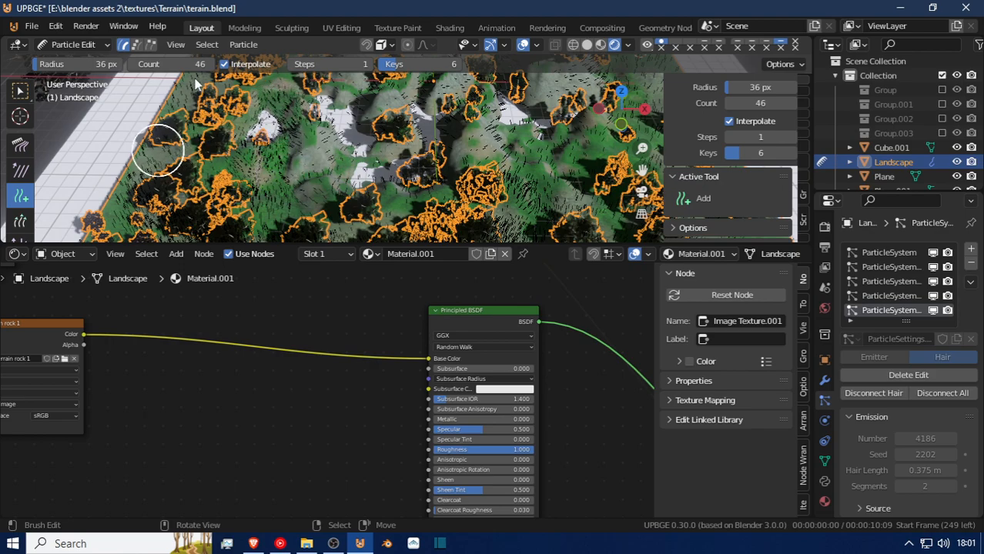
{"action": "middle_click_drag", "start_coordinate": [202, 143], "coordinate": [169, 229], "text": "shift"}
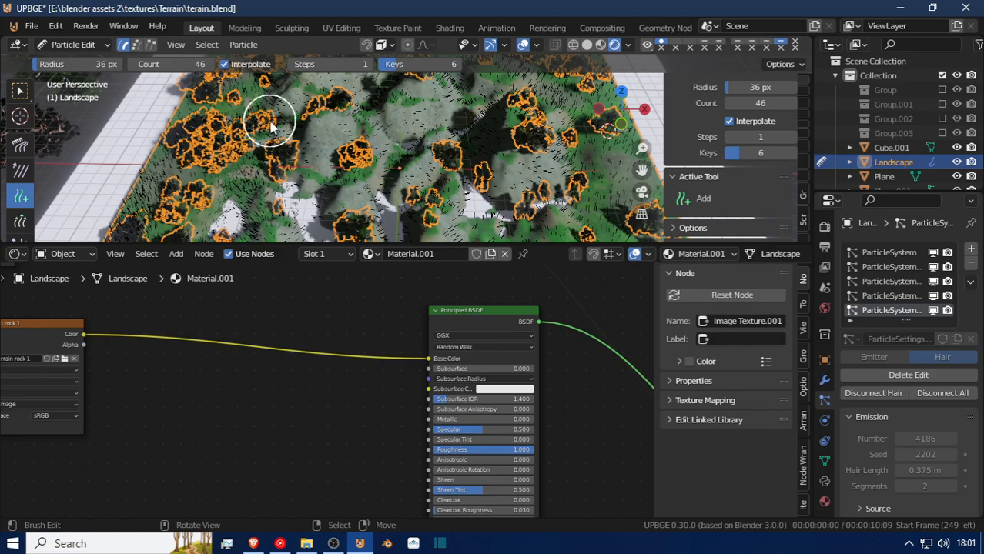
{"action": "middle_click_drag", "start_coordinate": [275, 124], "coordinate": [244, 182]}
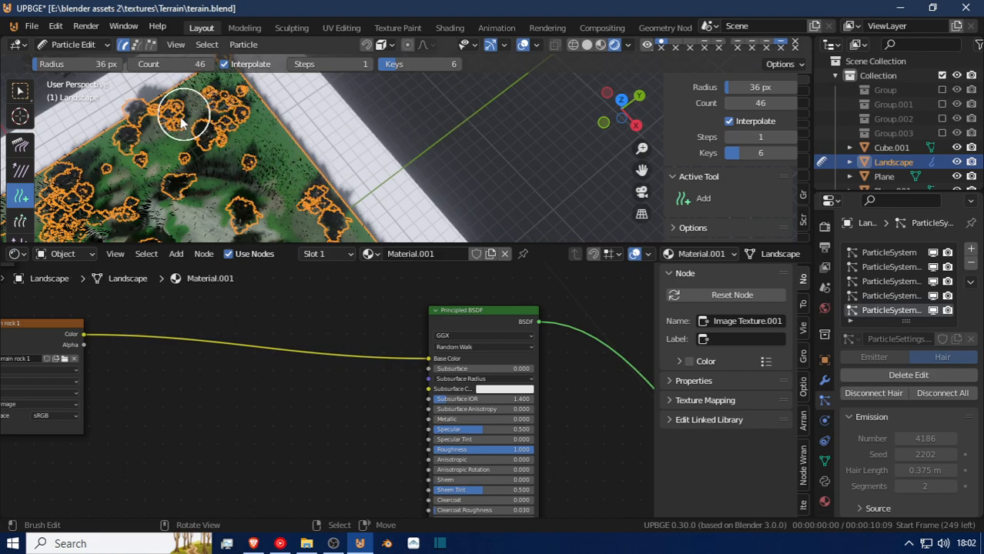
Paint denser hair around the landscape's far edge, outer corner and right-hand border.
{"action": "middle_click_drag", "start_coordinate": [198, 204], "coordinate": [154, 88], "text": "shift"}
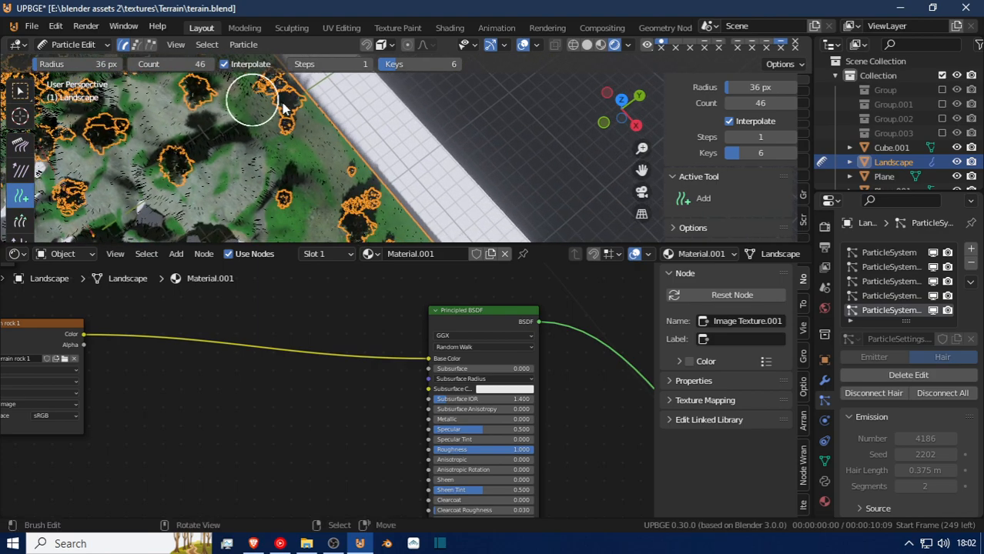
{"action": "middle_click_drag", "start_coordinate": [329, 165], "coordinate": [310, 46], "text": "shift"}
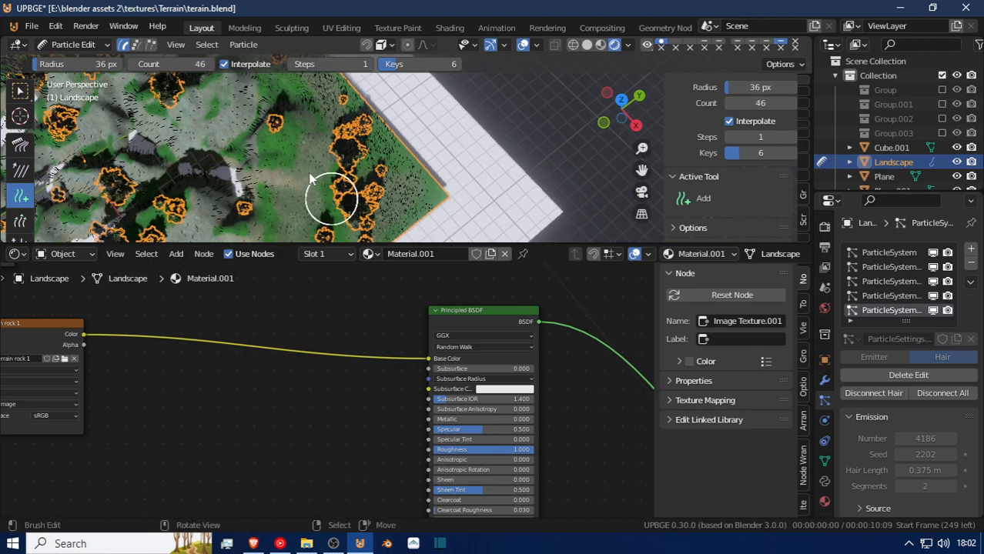
{"action": "middle_click_drag", "start_coordinate": [306, 198], "coordinate": [373, 98], "text": "shift"}
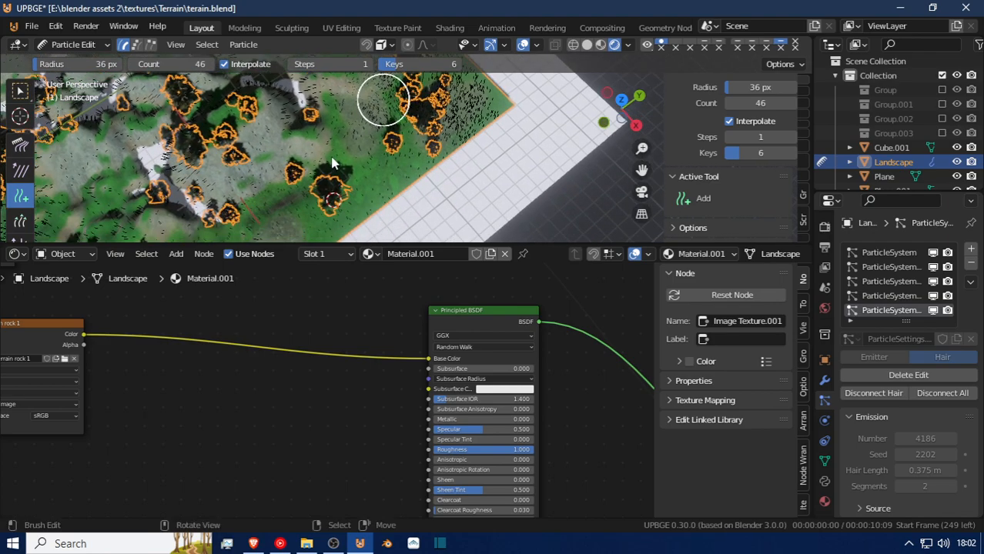
{"action": "middle_click_drag", "start_coordinate": [298, 208], "coordinate": [372, 125], "text": "shift"}
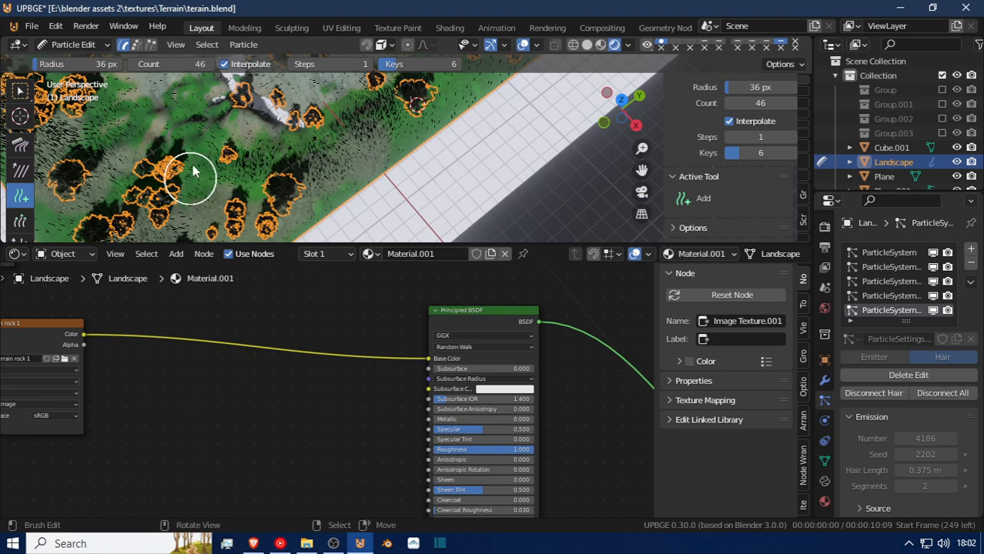
{"action": "mouse_move", "coordinate": [190, 129]}
{"action": "middle_mouse_down", "text": "shift"}
{"action": "mouse_move", "coordinate": [264, 208]}
{"action": "mouse_move", "coordinate": [124, 129]}
{"action": "mouse_move", "coordinate": [3, 131]}
{"action": "middle_mouse_up", "text": "shift"}
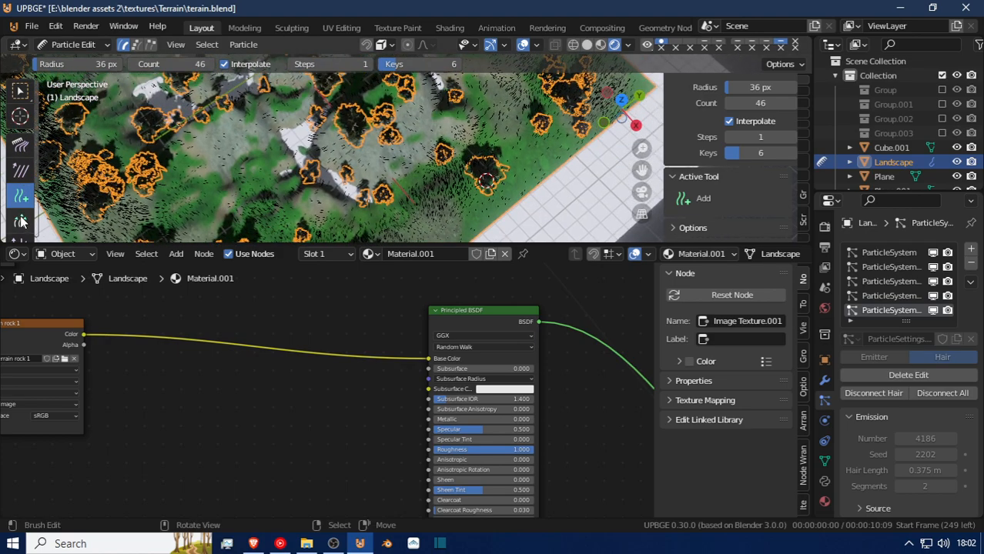
Trim hair off the rocky central area with the Cut brush reduced to a 13 px radius.
{"action": "scroll", "coordinate": [21, 221], "scroll_direction": "down", "scroll_amount": 2}
{"action": "left_click", "coordinate": [20, 213]}
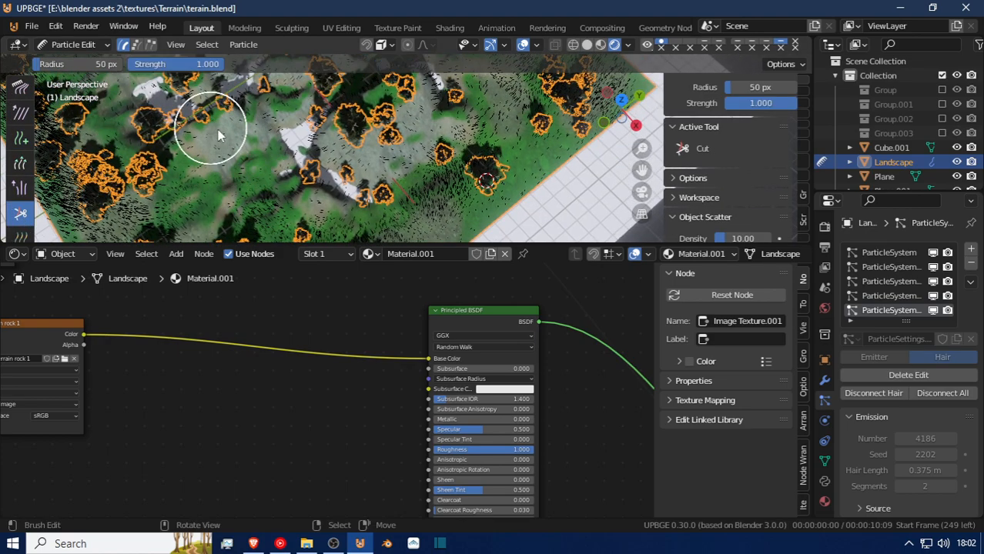
{"action": "mouse_move", "coordinate": [221, 127]}
{"action": "left_mouse_down"}
{"action": "mouse_move", "coordinate": [254, 116]}
{"action": "mouse_move", "coordinate": [234, 114]}
{"action": "left_mouse_up"}
{"action": "key", "text": "f"}
{"action": "left_click", "coordinate": [274, 112]}
{"action": "key", "text": "f"}
{"action": "left_click", "coordinate": [283, 123]}
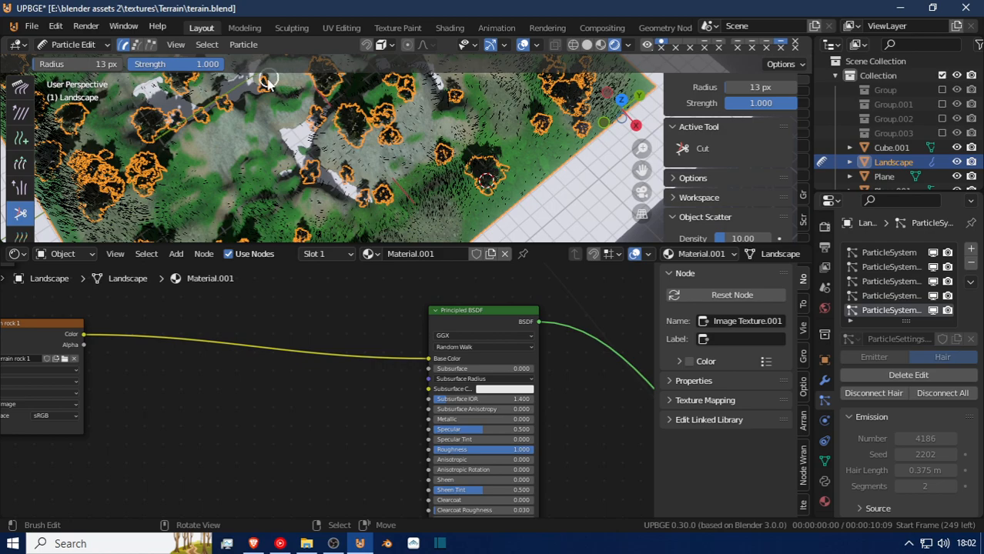
{"action": "middle_click_drag", "start_coordinate": [275, 127], "coordinate": [318, 196], "text": "shift"}
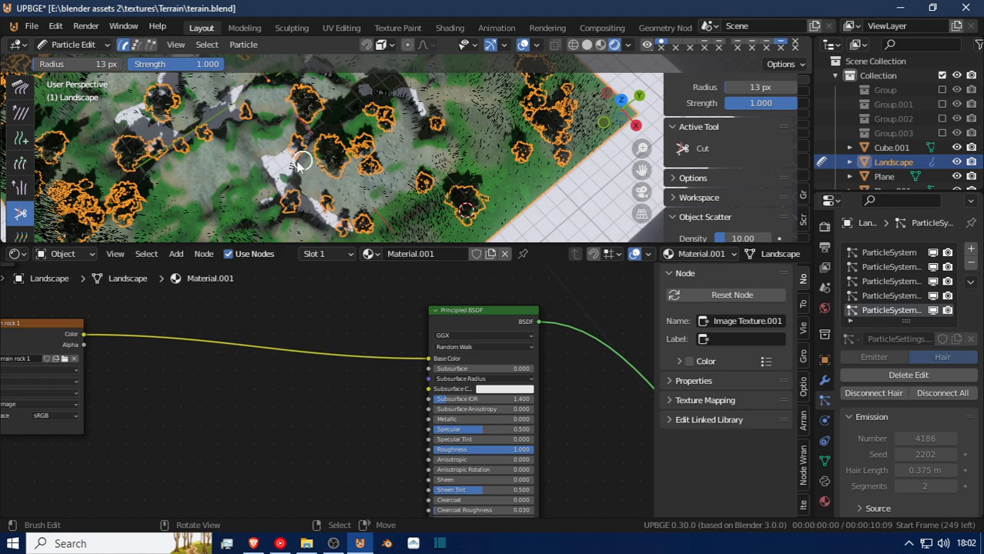
Enlarge the Cut brush radius to 29 px and trim hair from the grey rock slopes.
{"action": "key", "text": "f"}
{"action": "left_click", "coordinate": [356, 208]}
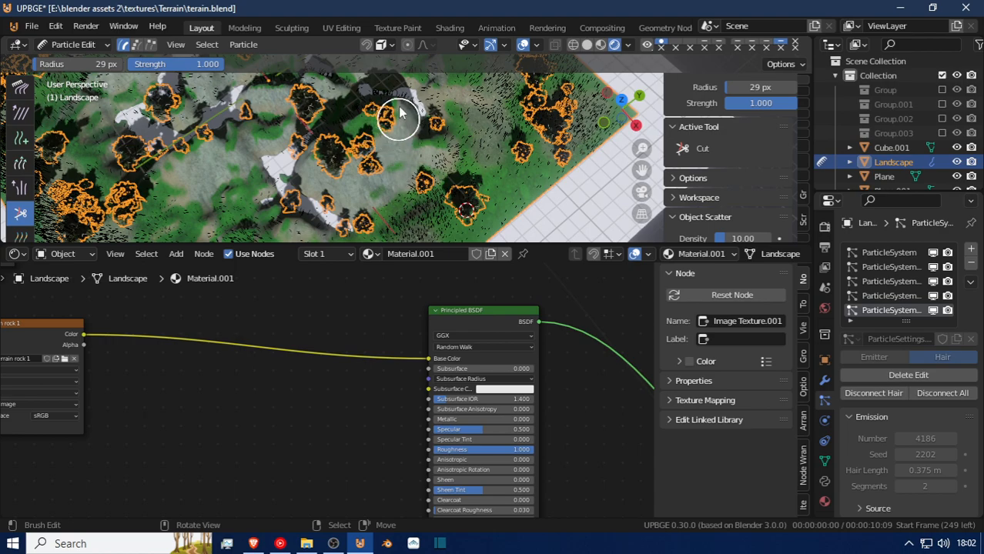
{"action": "mouse_move", "coordinate": [363, 108]}
{"action": "middle_mouse_down"}
{"action": "mouse_move", "coordinate": [345, 110]}
{"action": "mouse_move", "coordinate": [353, 165]}
{"action": "middle_mouse_up"}
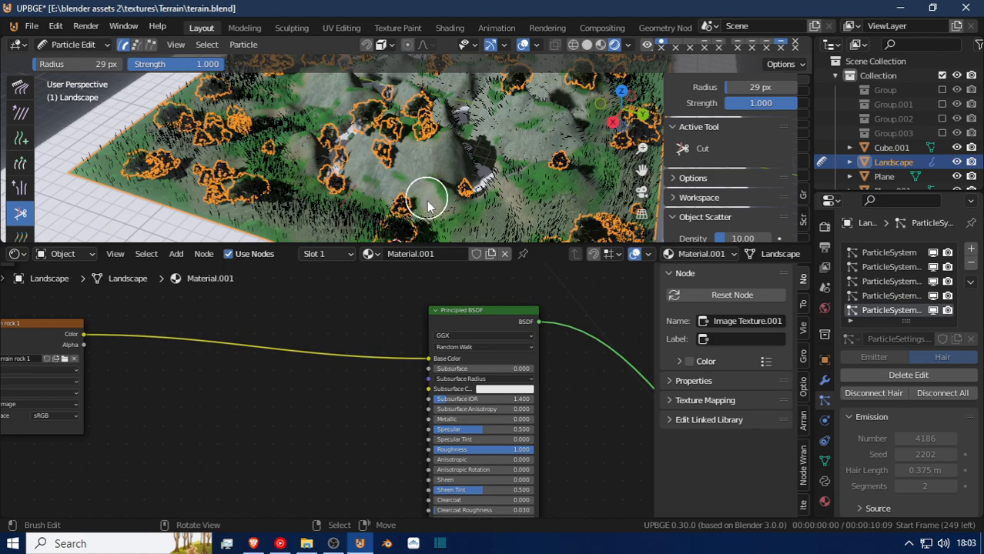
{"action": "mouse_move", "coordinate": [431, 146]}
{"action": "middle_mouse_down"}
{"action": "mouse_move", "coordinate": [367, 147]}
{"action": "mouse_move", "coordinate": [450, 213]}
{"action": "middle_mouse_up"}
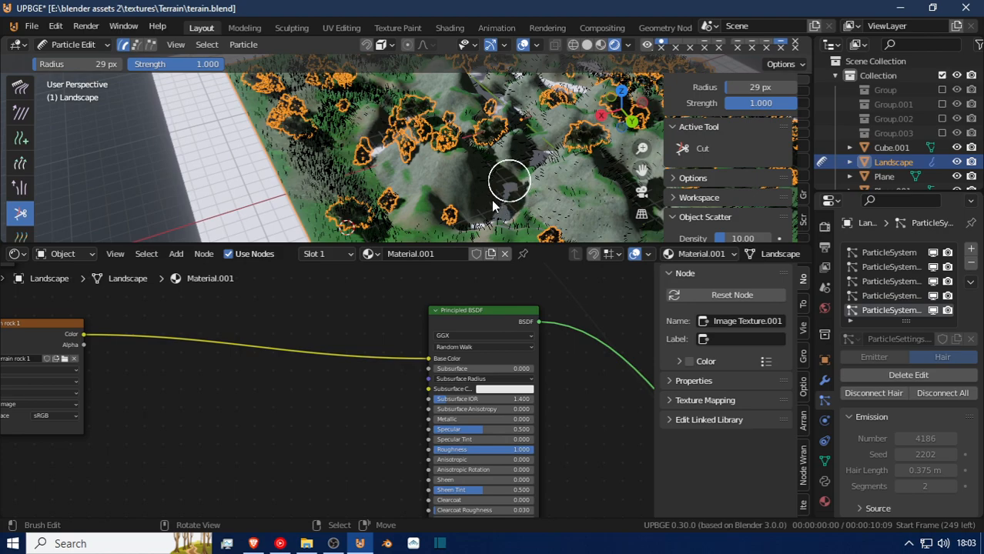
{"action": "mouse_move", "coordinate": [500, 185]}
{"action": "middle_mouse_down"}
{"action": "mouse_move", "coordinate": [429, 222]}
{"action": "mouse_move", "coordinate": [491, 200]}
{"action": "middle_mouse_up"}
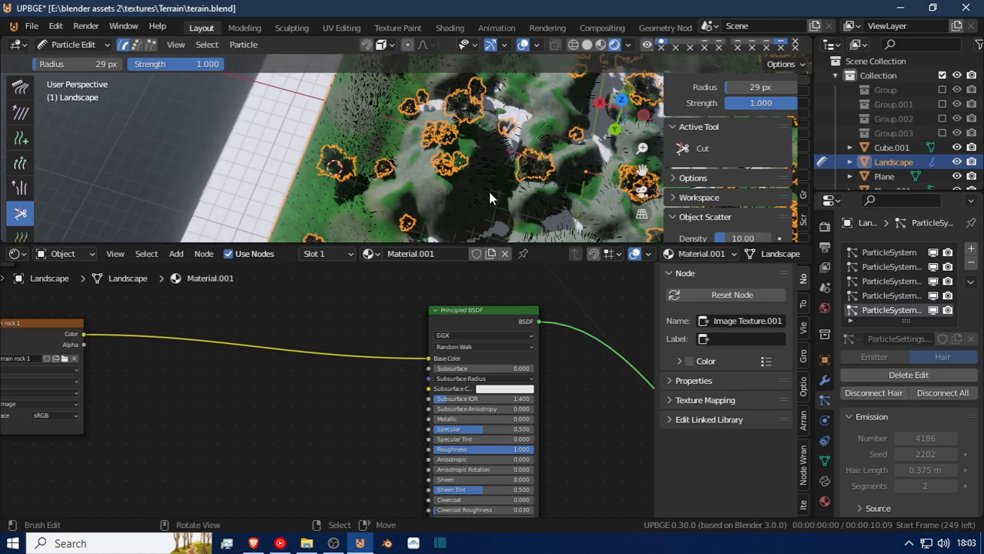
Cut hair from the white channels and the surrounding bare rock, working in the top view.
{"action": "key", "text": "KP_7"}
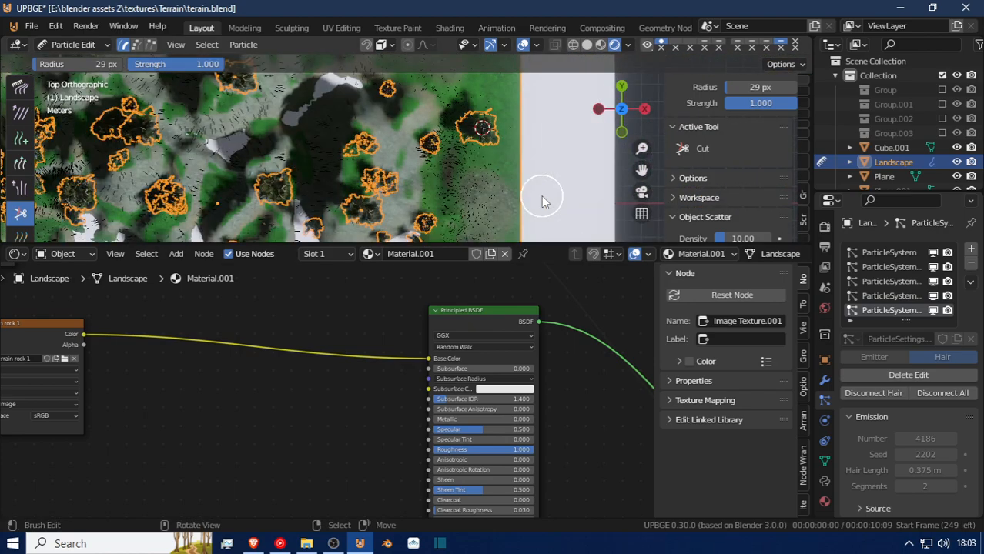
{"action": "middle_click_drag", "start_coordinate": [235, 158], "coordinate": [391, 154], "text": "shift"}
{"action": "middle_click_drag", "start_coordinate": [402, 117], "coordinate": [404, 86], "text": "shift"}
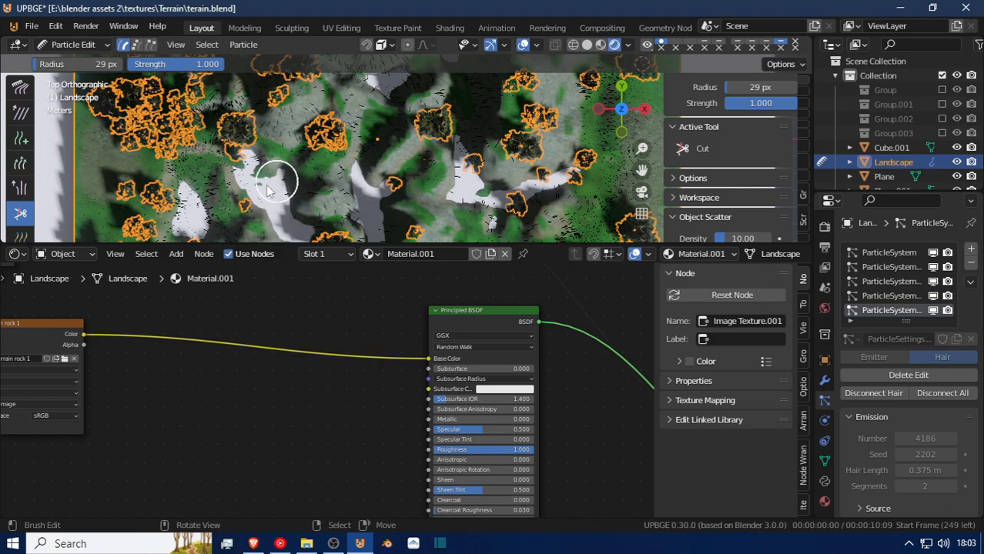
{"action": "left_click_drag", "start_coordinate": [256, 185], "coordinate": [250, 173]}
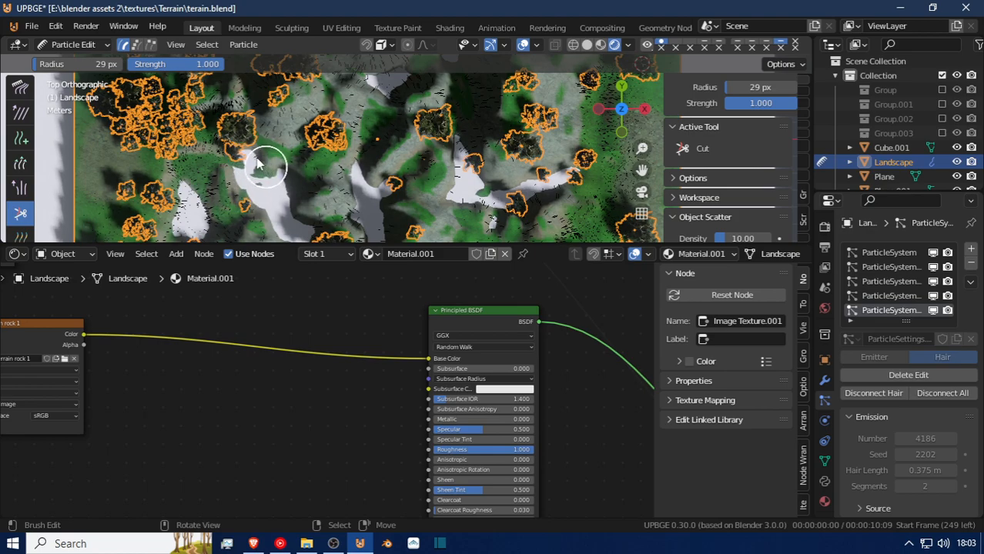
{"action": "left_click_drag", "start_coordinate": [273, 168], "coordinate": [289, 167]}
{"action": "middle_click_drag", "start_coordinate": [404, 175], "coordinate": [408, 175], "text": "shift"}
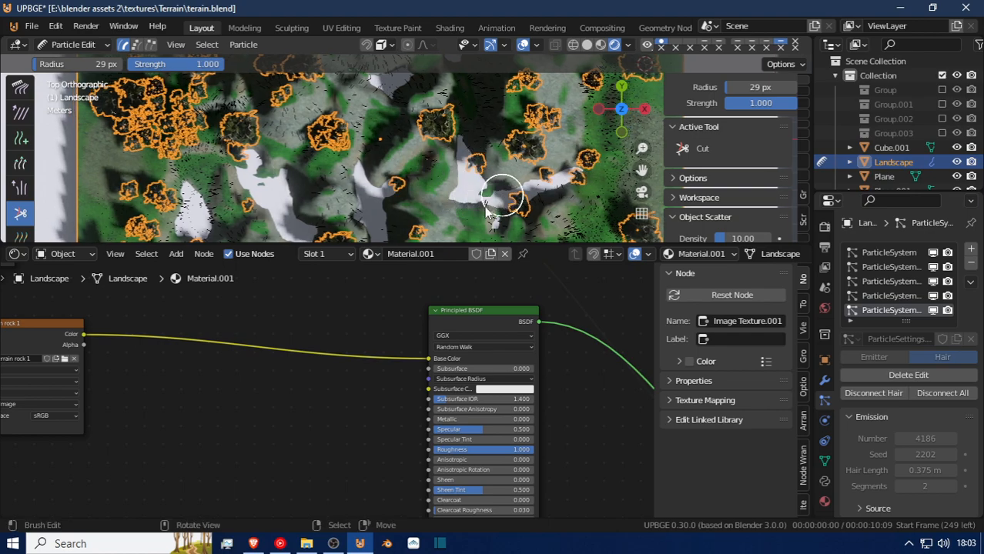
{"action": "mouse_move", "coordinate": [485, 172]}
{"action": "middle_mouse_down", "text": "shift"}
{"action": "mouse_move", "coordinate": [422, 229]}
{"action": "mouse_move", "coordinate": [403, 283]}
{"action": "middle_mouse_up", "text": "shift"}
{"action": "middle_click_drag", "start_coordinate": [356, 141], "coordinate": [355, 166], "text": "shift"}
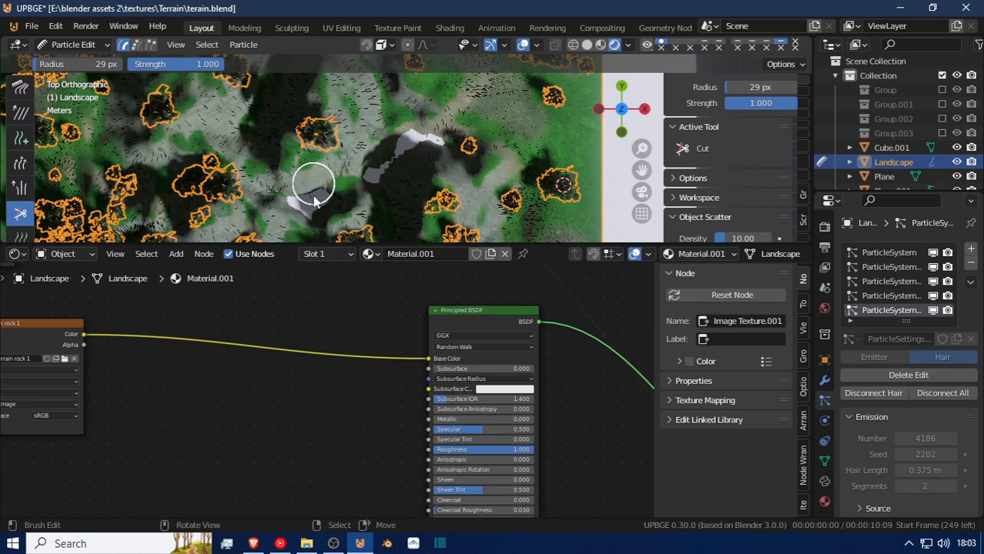
Cut the remaining hair around the dark hollows and grey rock patches in the landscape's upper part.
{"action": "scroll", "coordinate": [316, 196], "scroll_direction": "up", "scroll_amount": 3}
{"action": "scroll", "coordinate": [313, 222], "scroll_direction": "up", "scroll_amount": 5}
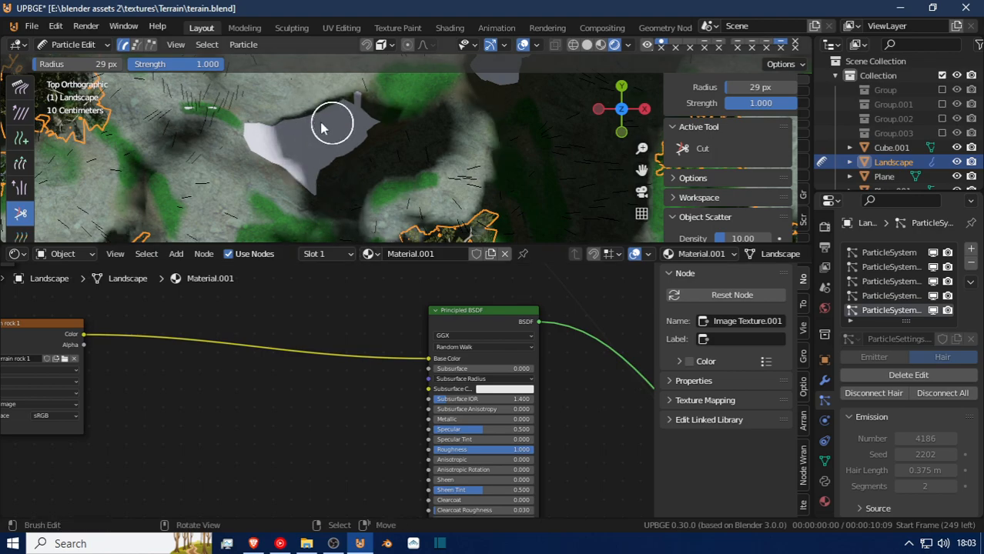
{"action": "scroll", "coordinate": [338, 166], "scroll_direction": "down", "scroll_amount": 2}
{"action": "scroll", "coordinate": [344, 170], "scroll_direction": "down", "scroll_amount": 3}
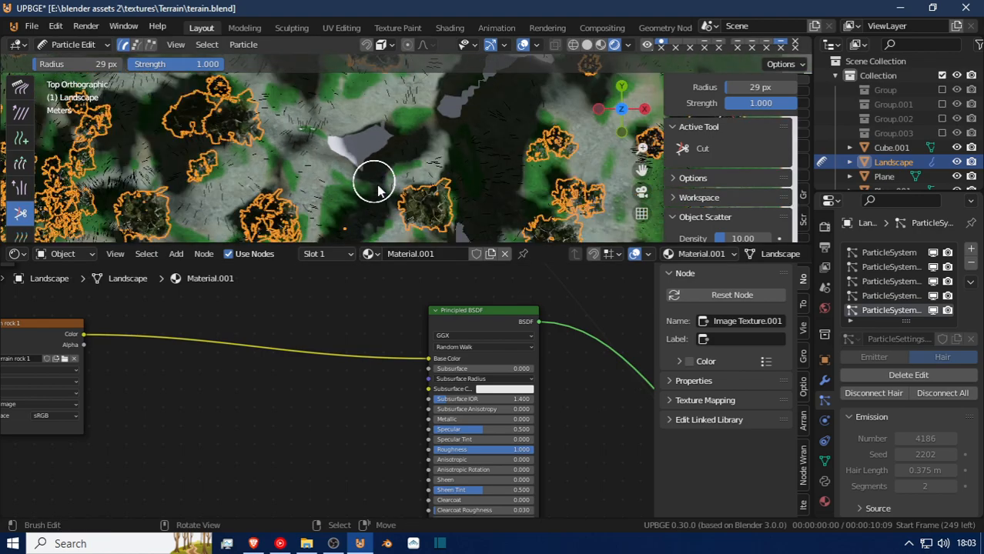
{"action": "scroll", "coordinate": [262, 89], "scroll_direction": "up", "scroll_amount": 2}
{"action": "middle_click_drag", "start_coordinate": [261, 88], "coordinate": [286, 68], "text": "shift"}
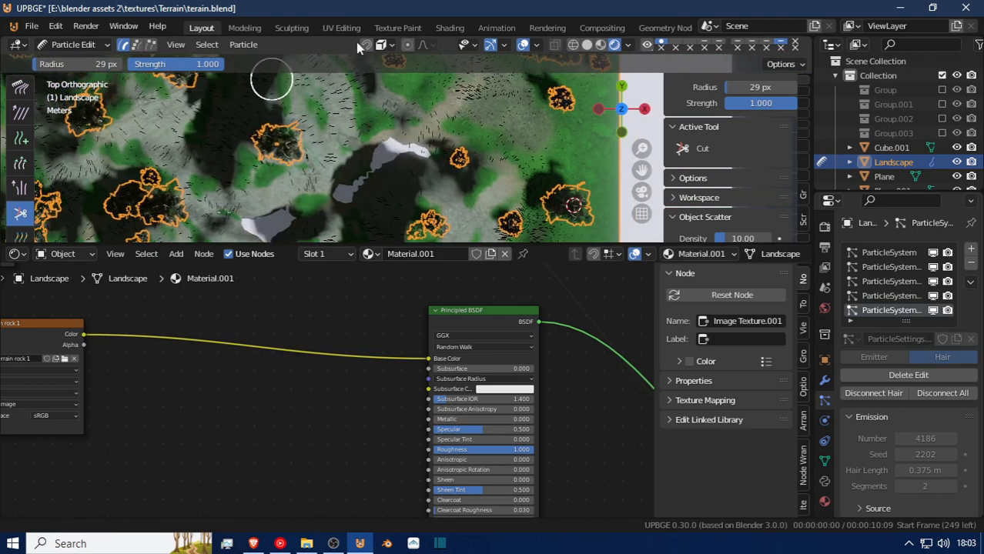
{"action": "left_click_drag", "start_coordinate": [413, 137], "coordinate": [440, 147]}
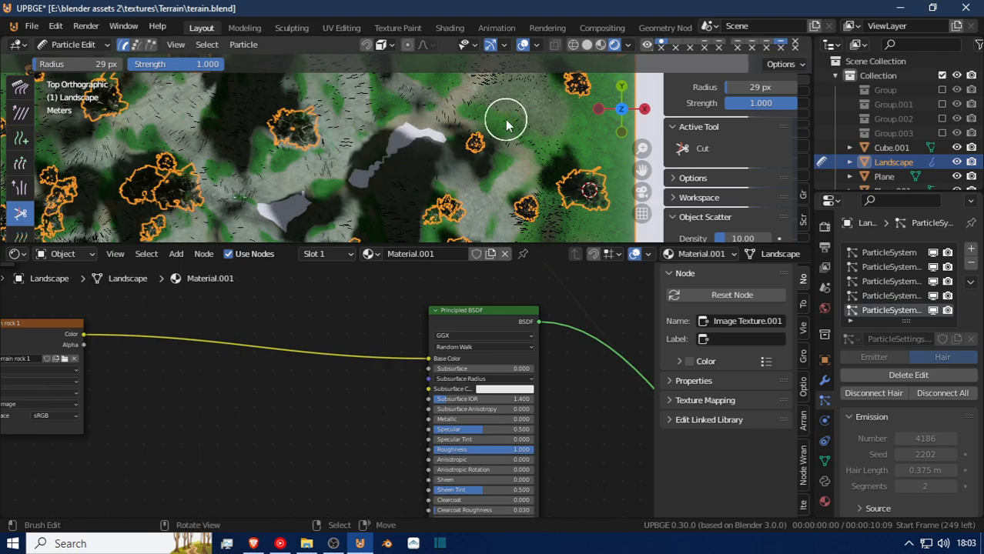
{"action": "mouse_move", "coordinate": [257, 82]}
{"action": "middle_mouse_down", "text": "shift"}
{"action": "mouse_move", "coordinate": [378, 209]}
{"action": "mouse_move", "coordinate": [409, 88]}
{"action": "mouse_move", "coordinate": [536, 72]}
{"action": "mouse_move", "coordinate": [549, 84]}
{"action": "mouse_move", "coordinate": [535, 201]}
{"action": "mouse_move", "coordinate": [489, 54]}
{"action": "mouse_move", "coordinate": [468, 182]}
{"action": "mouse_move", "coordinate": [459, 139]}
{"action": "middle_mouse_up", "text": "shift"}
{"action": "right_click", "coordinate": [204, 168]}
{"action": "middle_click_drag", "start_coordinate": [340, 188], "coordinate": [241, 87], "text": "shift"}
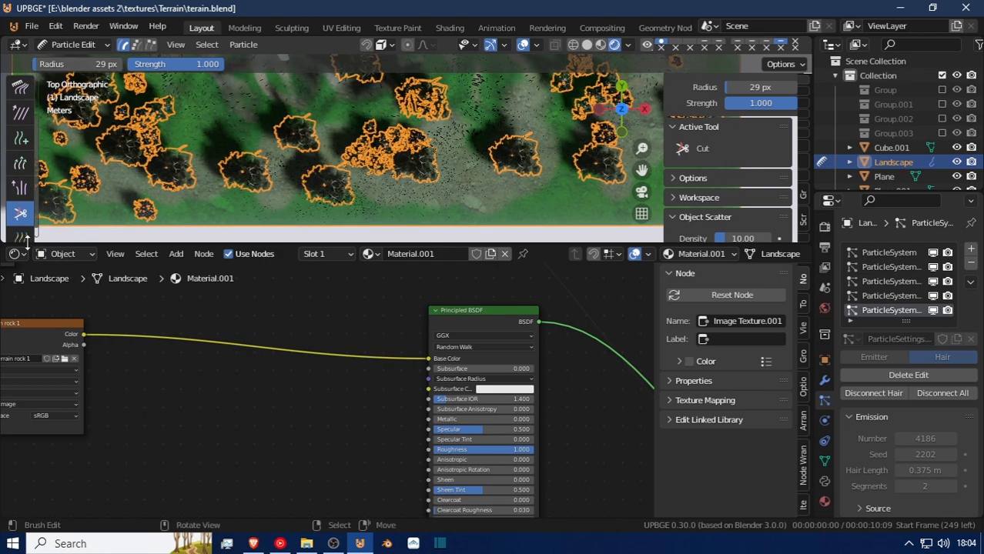
Switch the hair editing tool to the Add brush for the landscape's edge area.
{"action": "scroll", "coordinate": [25, 188], "scroll_direction": "down", "scroll_amount": 1}
{"action": "scroll", "coordinate": [24, 127], "scroll_direction": "up", "scroll_amount": 2}
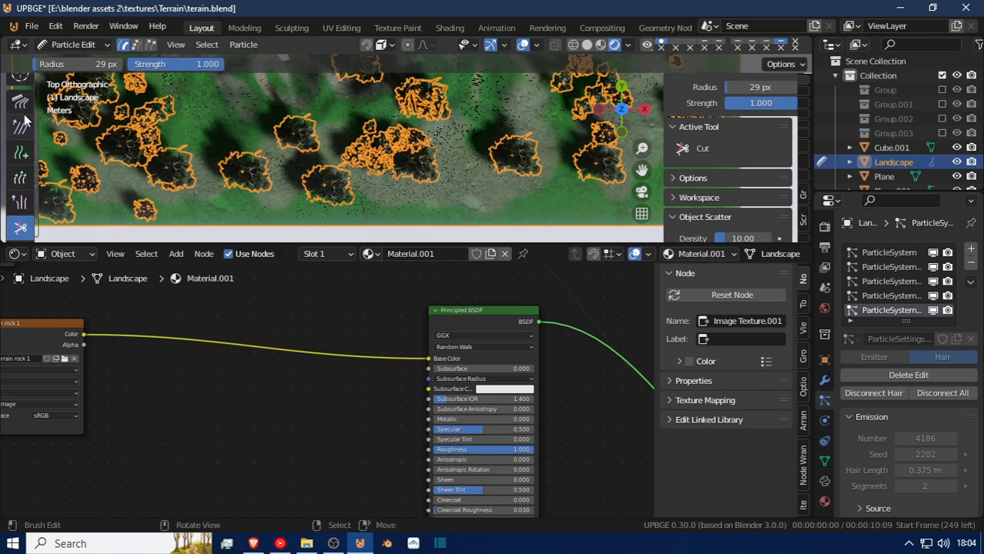
{"action": "left_click", "coordinate": [22, 154]}
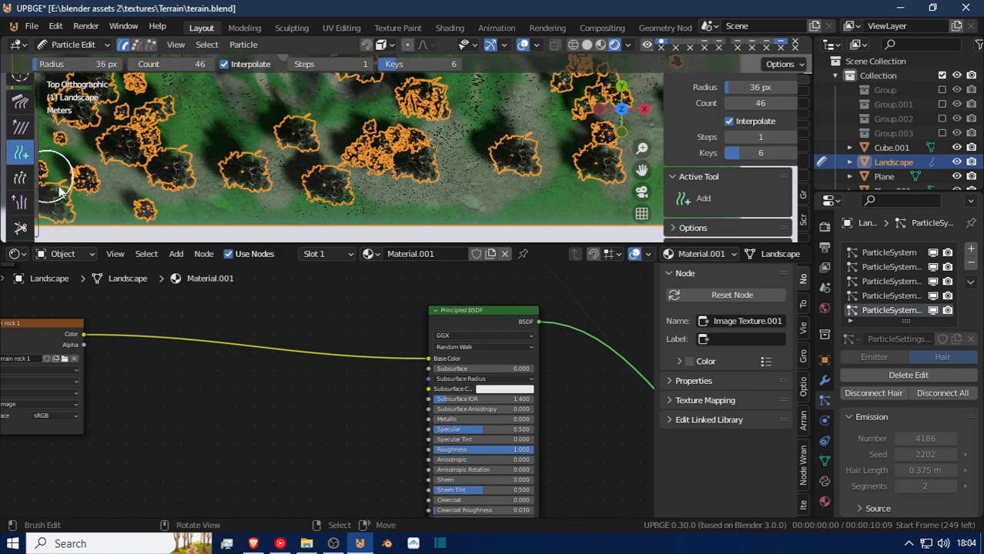
{"action": "middle_click_drag", "start_coordinate": [166, 207], "coordinate": [333, 237], "text": "shift"}
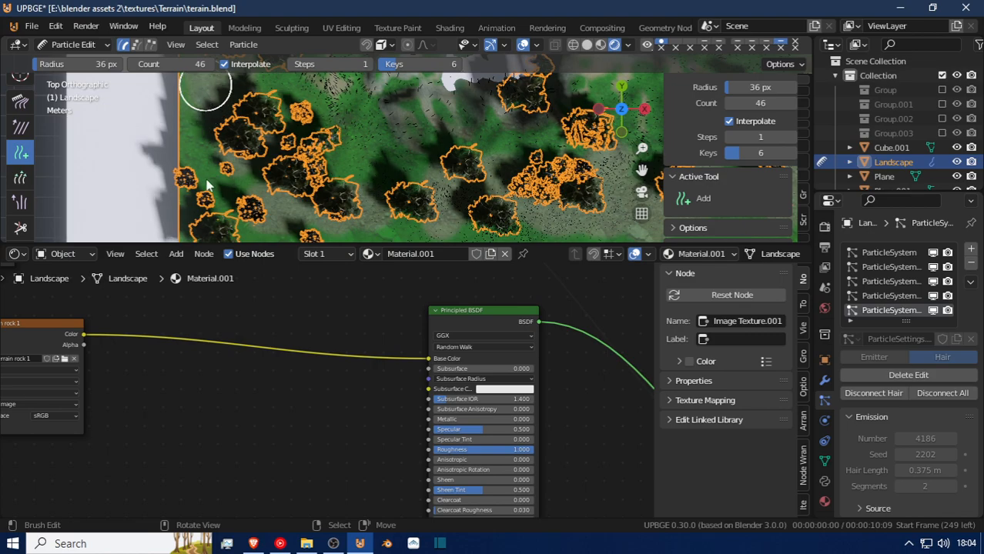
Save the terrain file and return the landscape to Object Mode.
{"action": "left_click", "coordinate": [57, 43]}
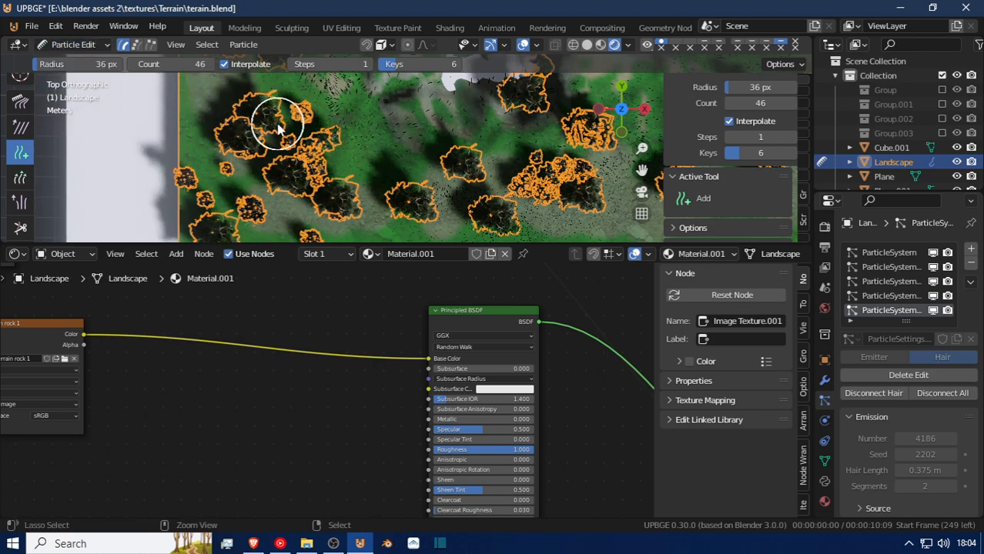
{"action": "key", "text": "ctrl+s"}
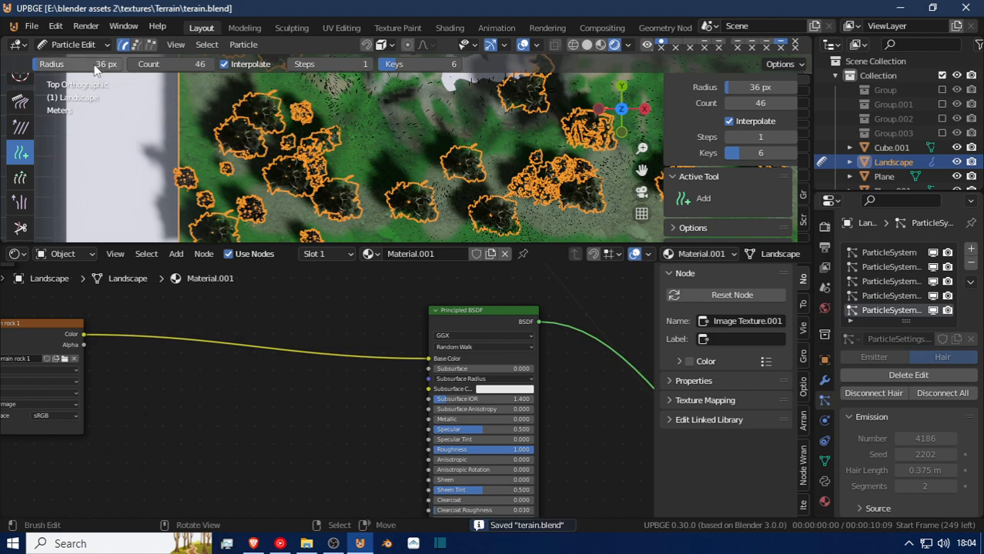
{"action": "left_click", "coordinate": [77, 45]}
{"action": "left_click", "coordinate": [73, 62]}
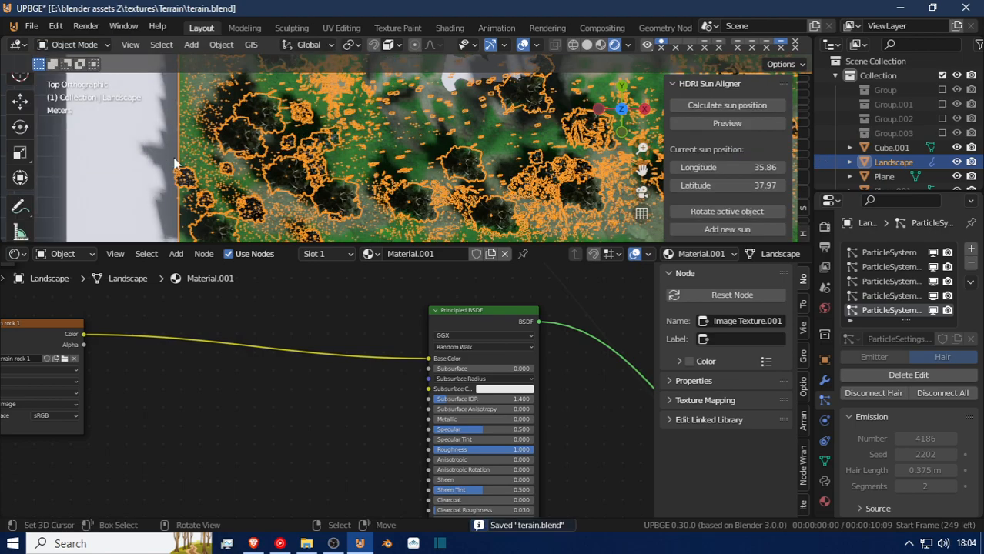
{"action": "scroll", "coordinate": [308, 170], "scroll_direction": "up", "scroll_amount": 4}
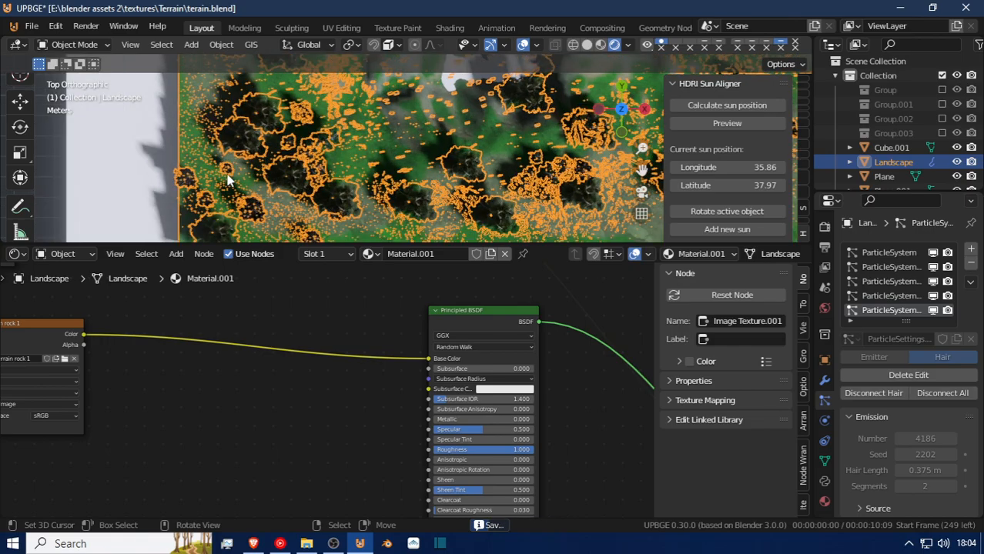
Deselect everything and walk through the terrain at ground level to examine the grass among the trees.
{"action": "key", "text": "shift+grave"}
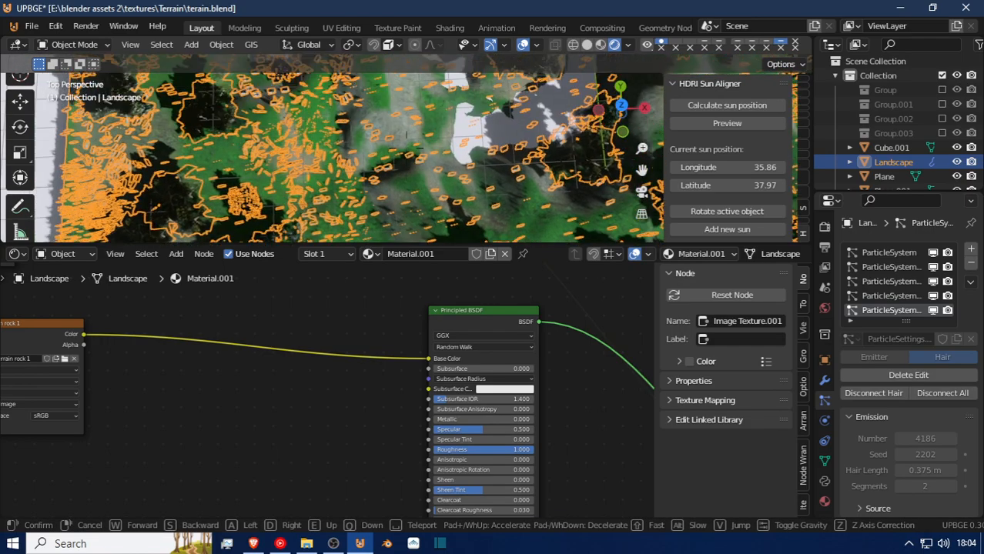
{"action": "left_click", "coordinate": [407, 148]}
{"action": "key", "text": "alt+a"}
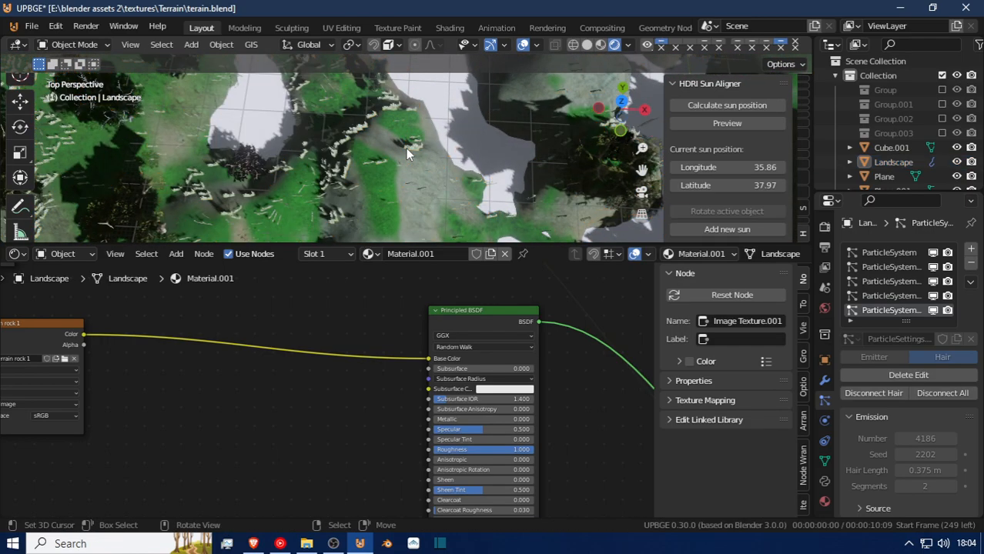
{"action": "key", "text": "shift+grave"}
{"action": "key", "text": "w"}
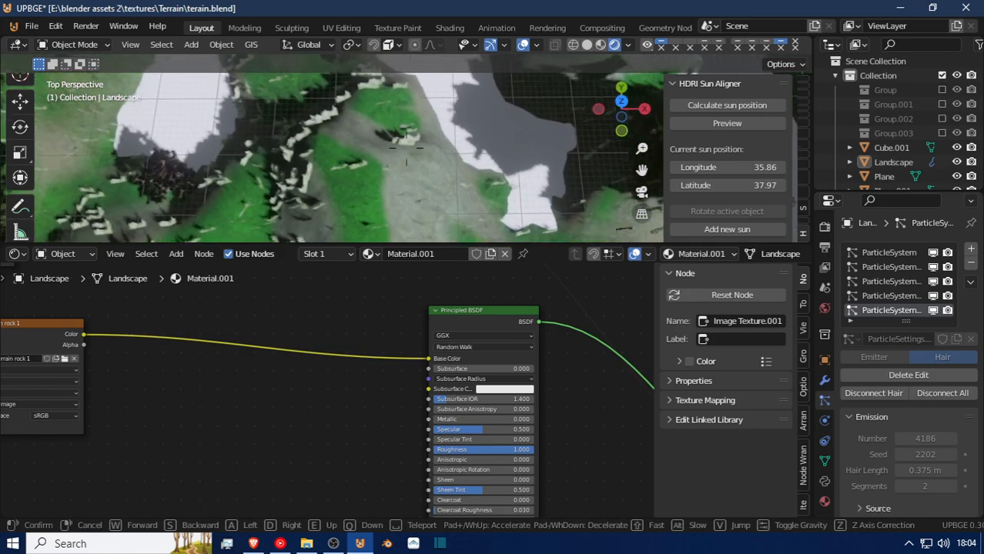
{"action": "key", "text": "w"}
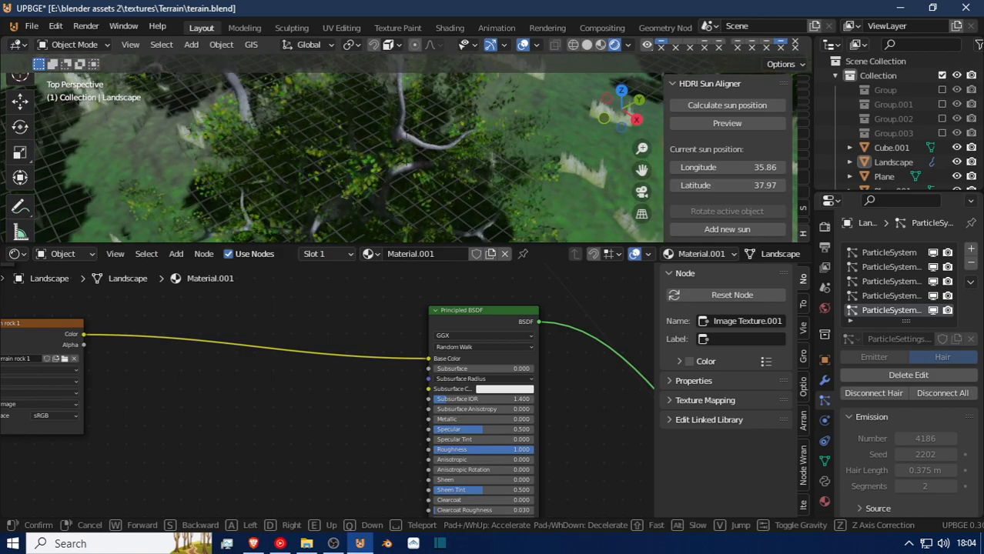
{"action": "key", "text": "w"}
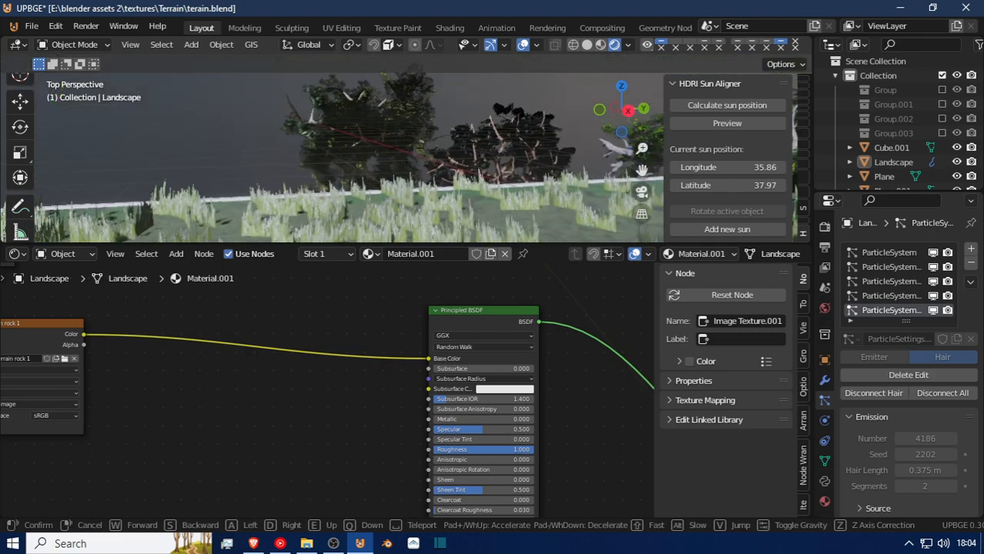
{"action": "key", "text": "w"}
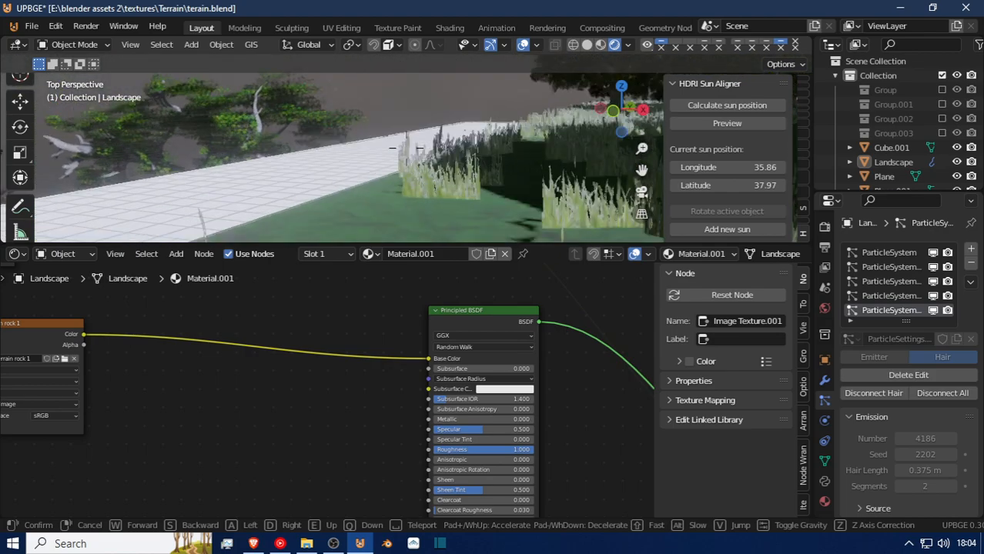
{"action": "key", "text": "w"}
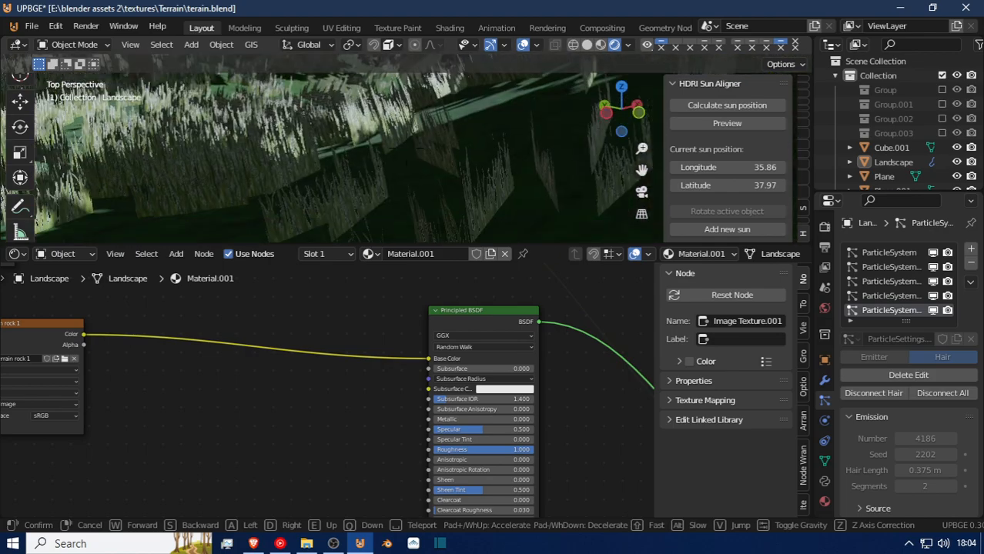
{"action": "key", "text": "w"}
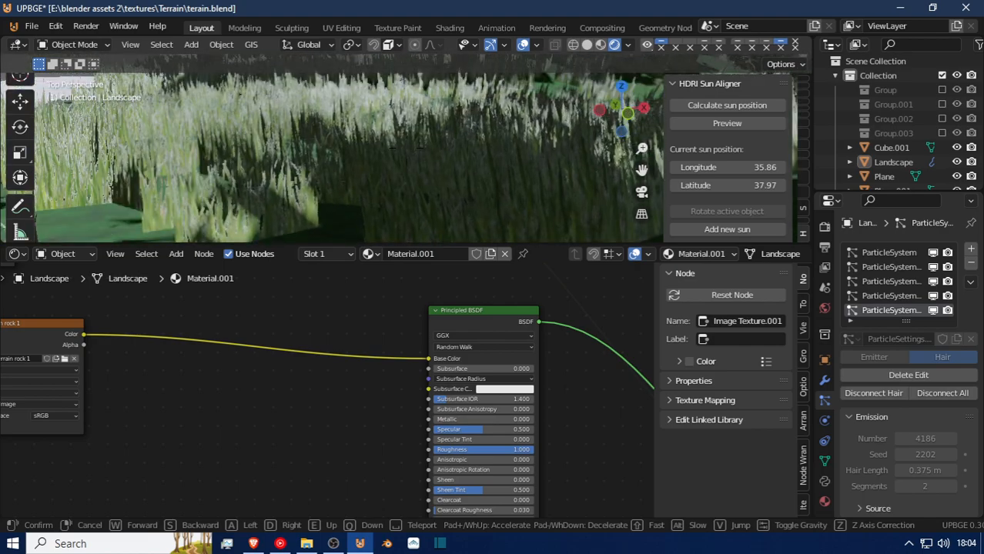
{"action": "key", "text": "w"}
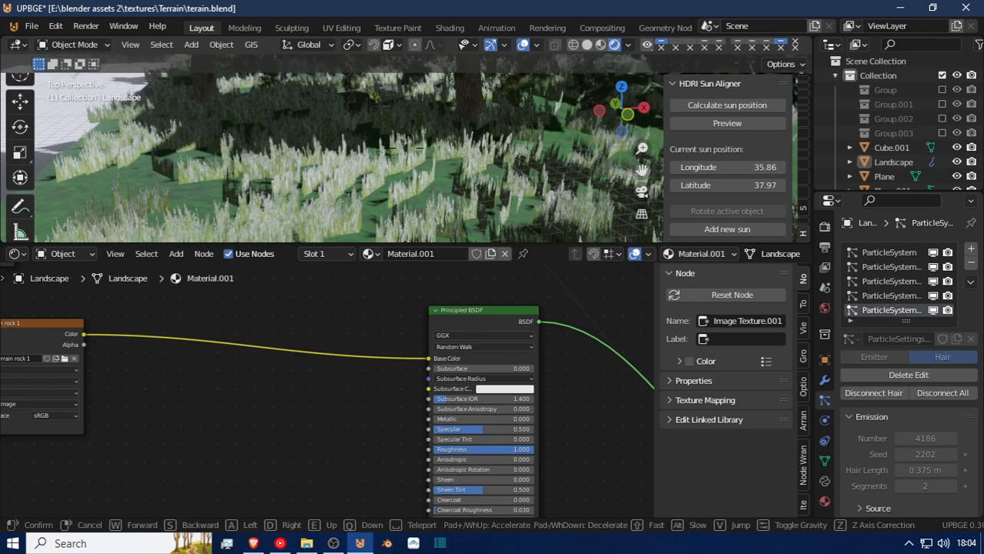
{"action": "key", "text": "s"}
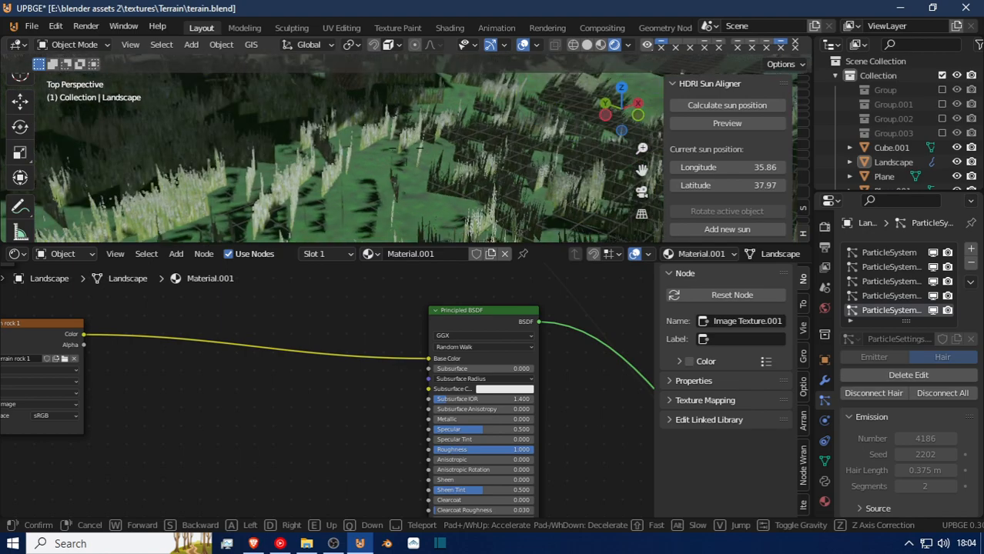
{"action": "key", "text": "w"}
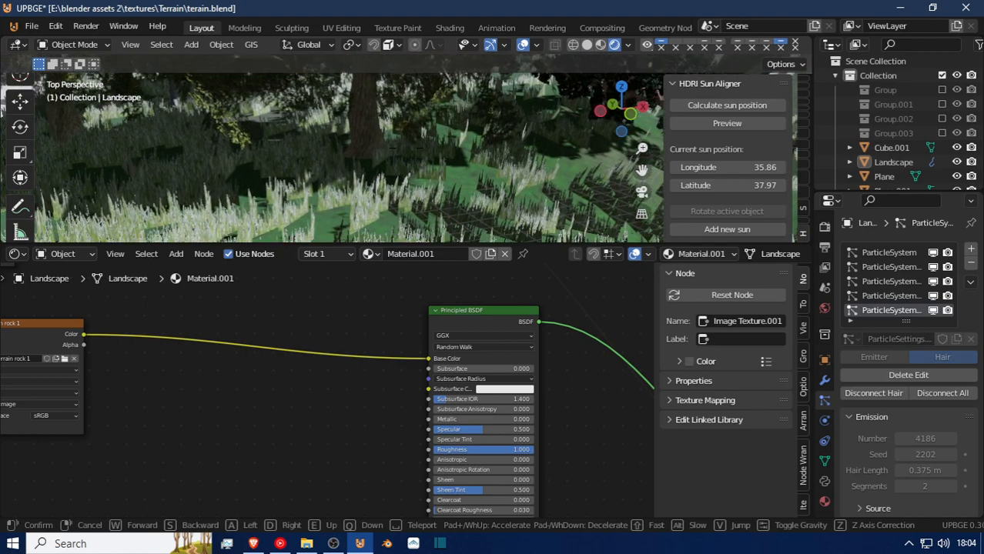
{"action": "key", "text": "w"}
{"action": "left_click", "coordinate": [408, 148]}
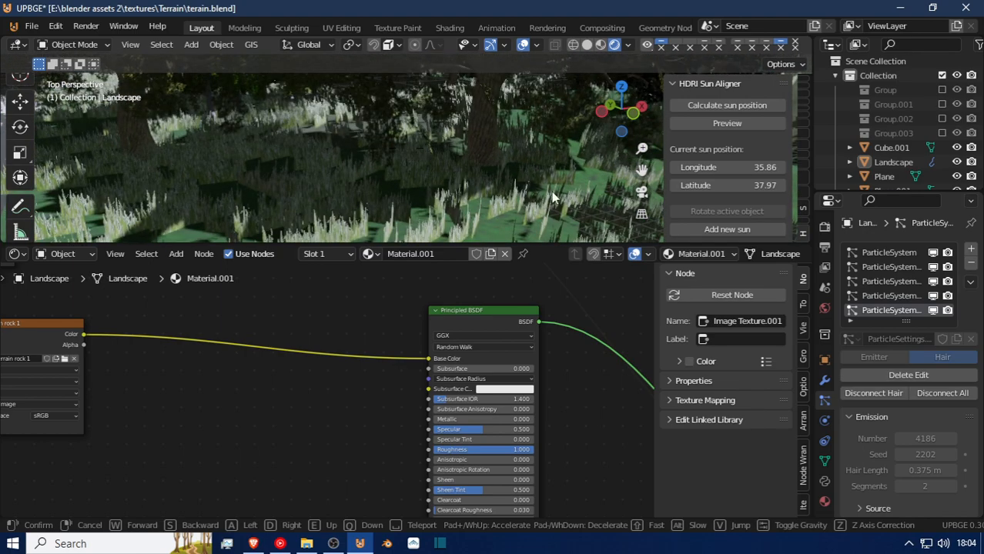
Set the scale randomness of the landscape's grass particles to 0.303.
{"action": "scroll", "coordinate": [898, 407], "scroll_direction": "down", "scroll_amount": 5}
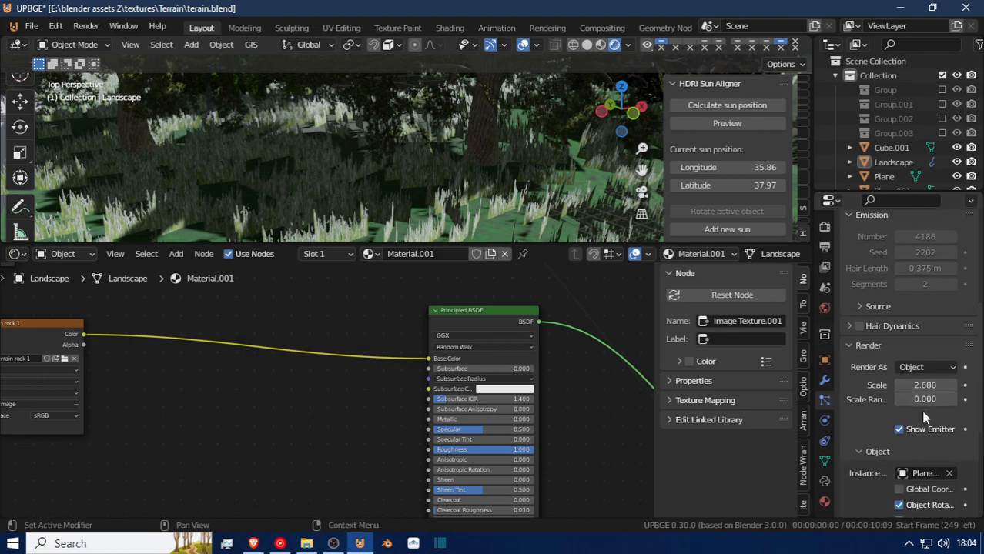
{"action": "scroll", "coordinate": [948, 474], "scroll_direction": "down", "scroll_amount": 2}
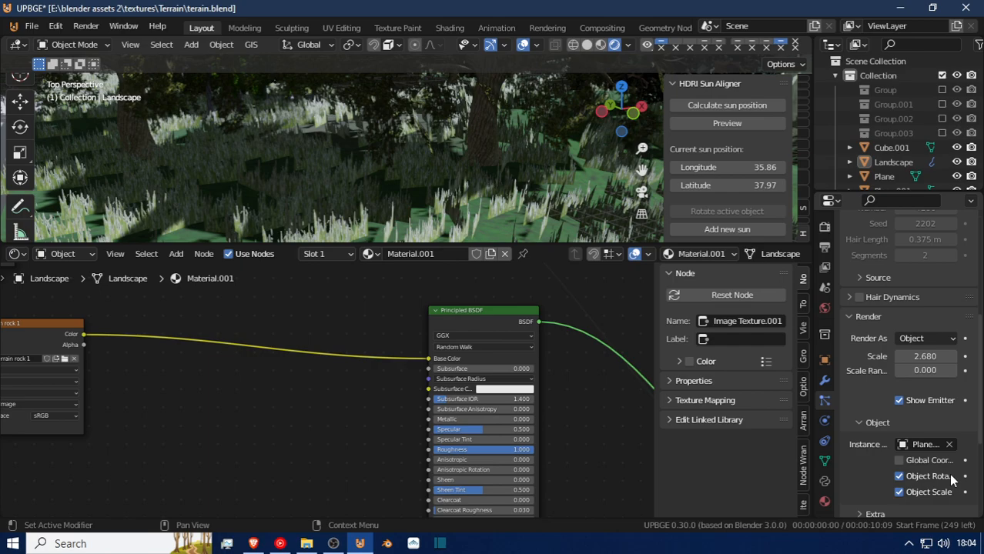
{"action": "scroll", "coordinate": [930, 443], "scroll_direction": "down", "scroll_amount": 2}
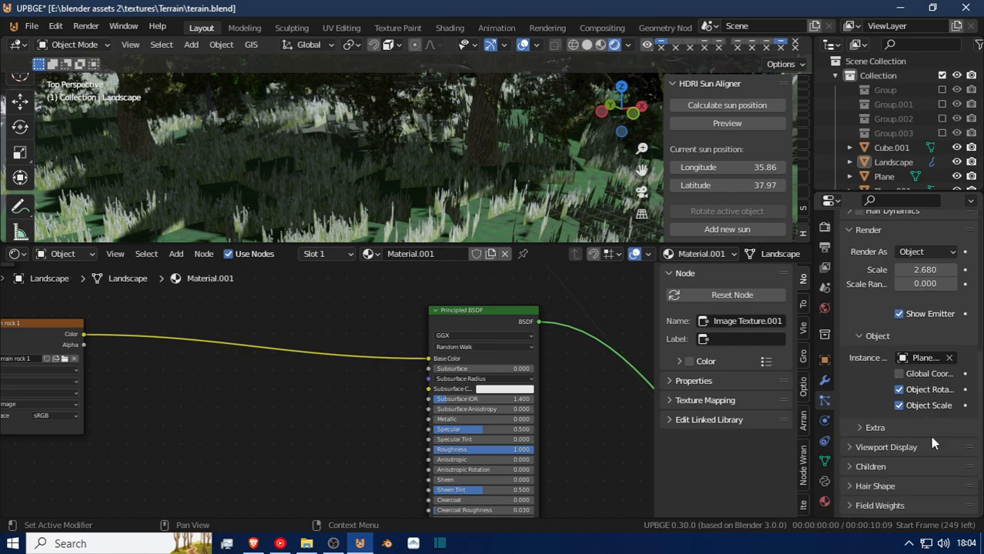
{"action": "scroll", "coordinate": [929, 480], "scroll_direction": "down", "scroll_amount": 4}
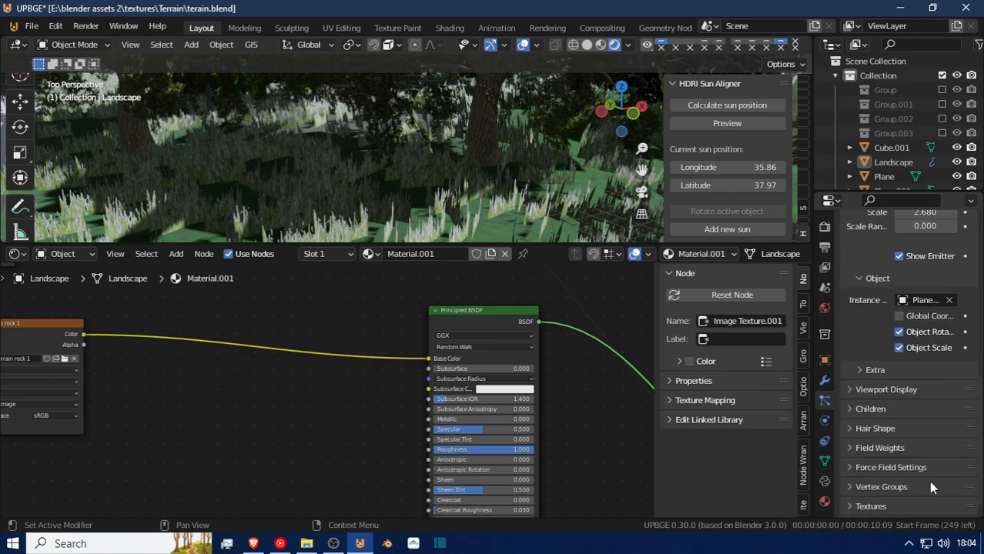
{"action": "scroll", "coordinate": [928, 481], "scroll_direction": "up", "scroll_amount": 9}
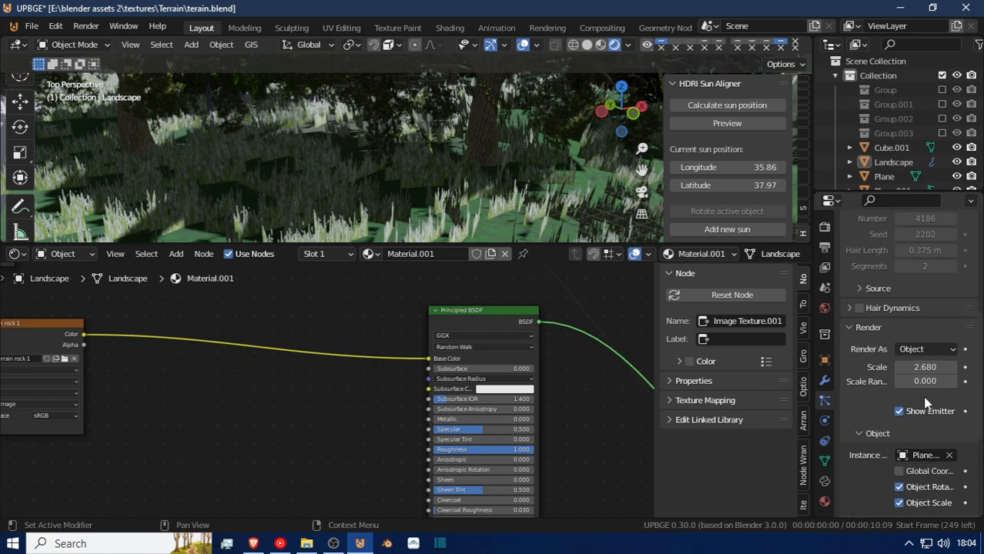
{"action": "left_click_drag", "start_coordinate": [930, 382], "coordinate": [943, 382]}
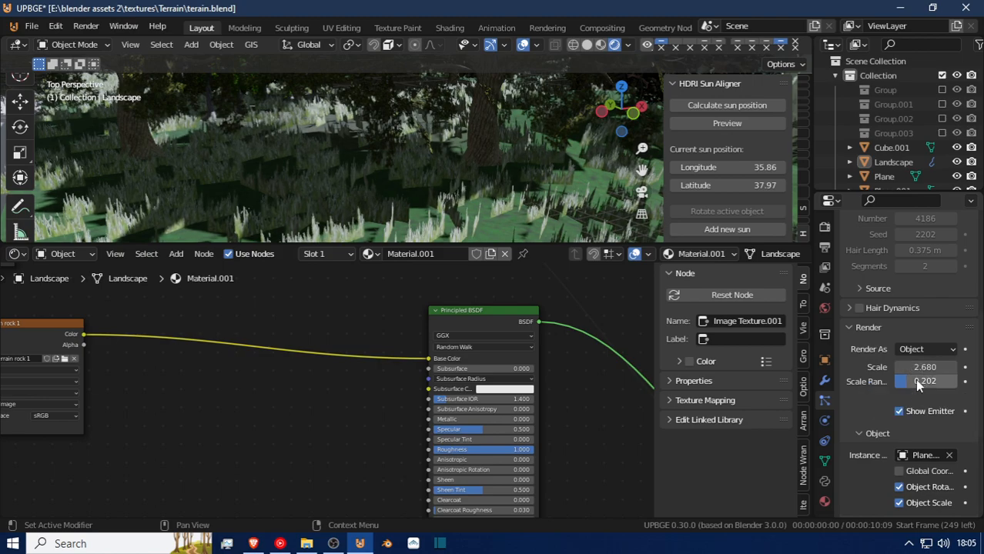
{"action": "left_click_drag", "start_coordinate": [920, 384], "coordinate": [926, 384]}
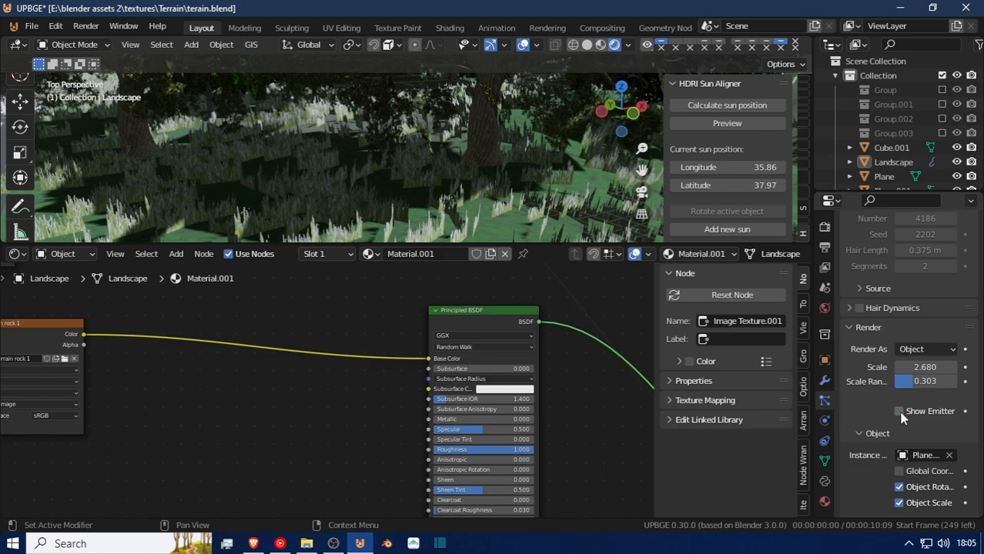
Try the Global Coordinates option for the grass particles' instanced plane object.
{"action": "scroll", "coordinate": [913, 348], "scroll_direction": "up", "scroll_amount": 3}
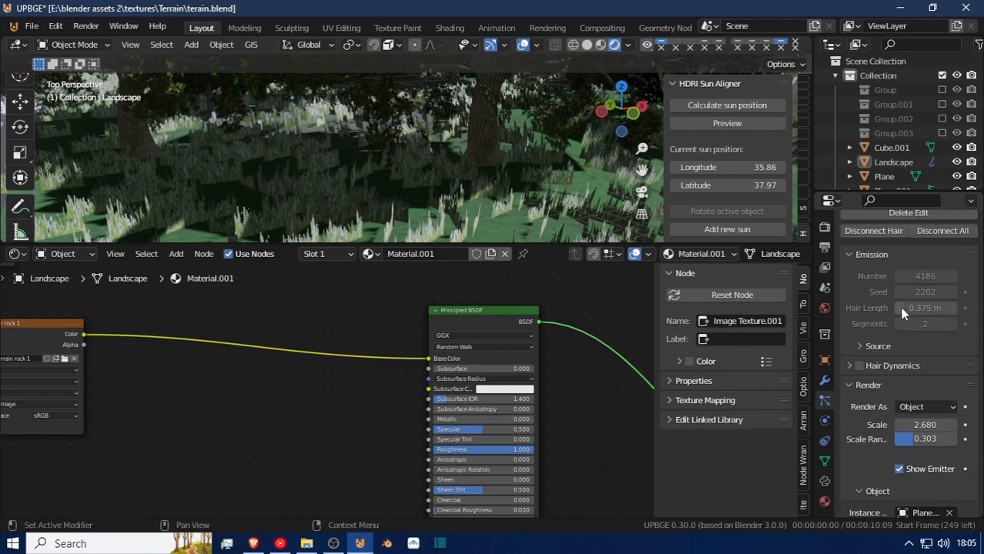
{"action": "left_click", "coordinate": [852, 285]}
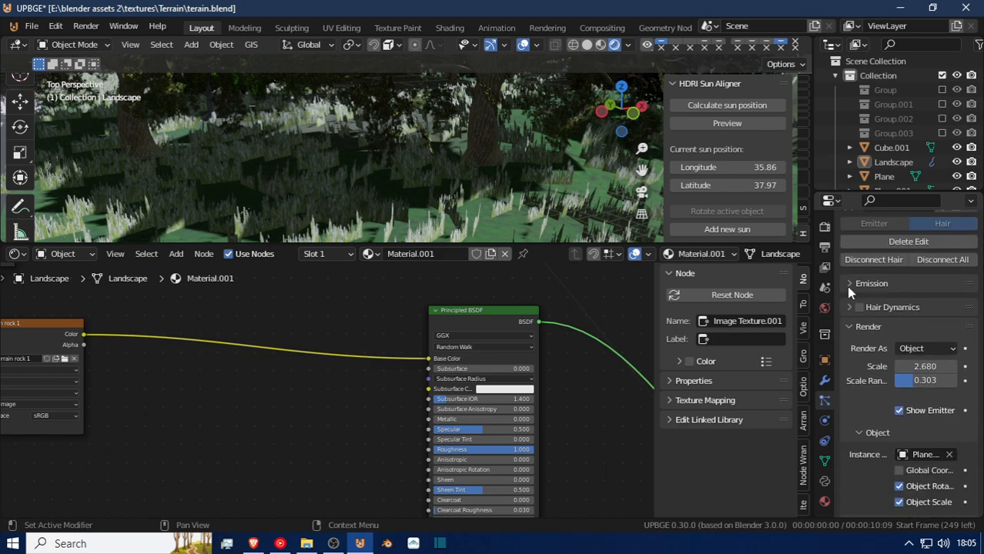
{"action": "left_click", "coordinate": [845, 301]}
{"action": "left_click", "coordinate": [845, 301]}
{"action": "scroll", "coordinate": [873, 427], "scroll_direction": "down", "scroll_amount": 2}
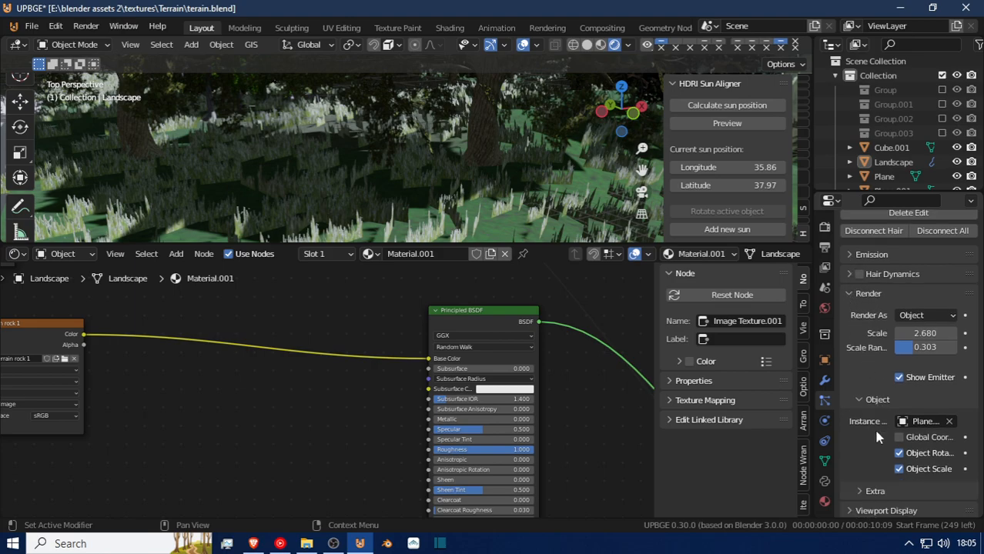
{"action": "left_click", "coordinate": [898, 408]}
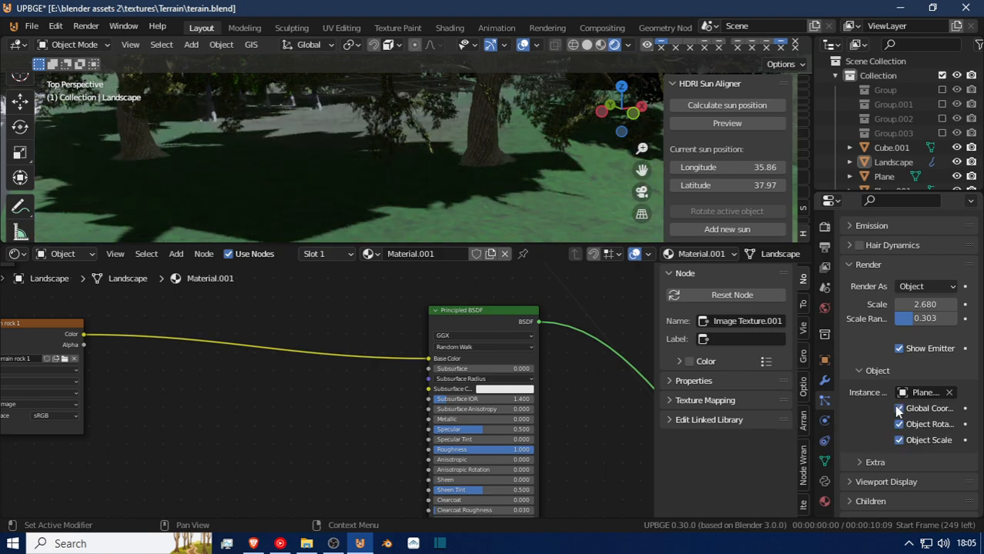
{"action": "left_click", "coordinate": [898, 410]}
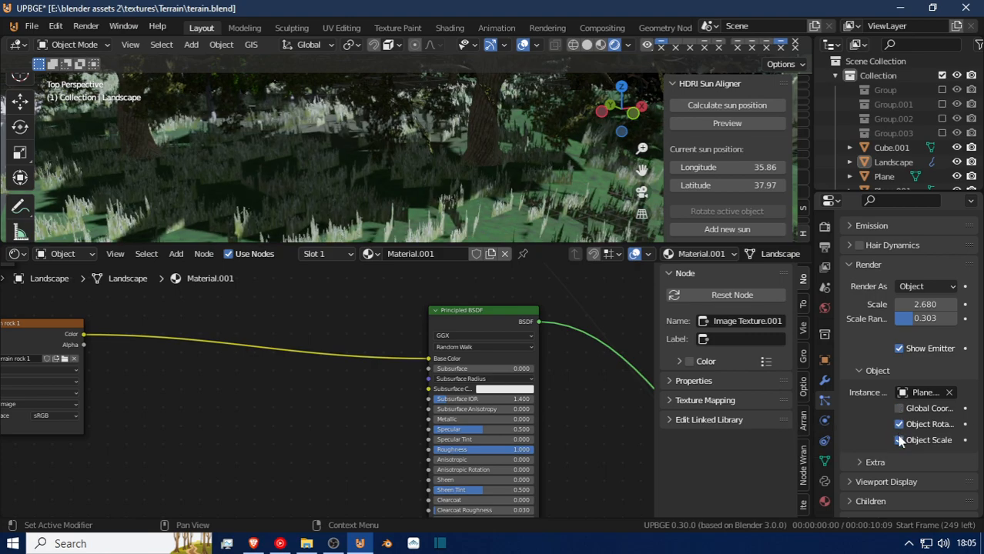
{"action": "left_click", "coordinate": [899, 440]}
Set the grass particle system's children to Interpolated.
{"action": "scroll", "coordinate": [893, 447], "scroll_direction": "down", "scroll_amount": 3}
{"action": "left_click", "coordinate": [870, 420]}
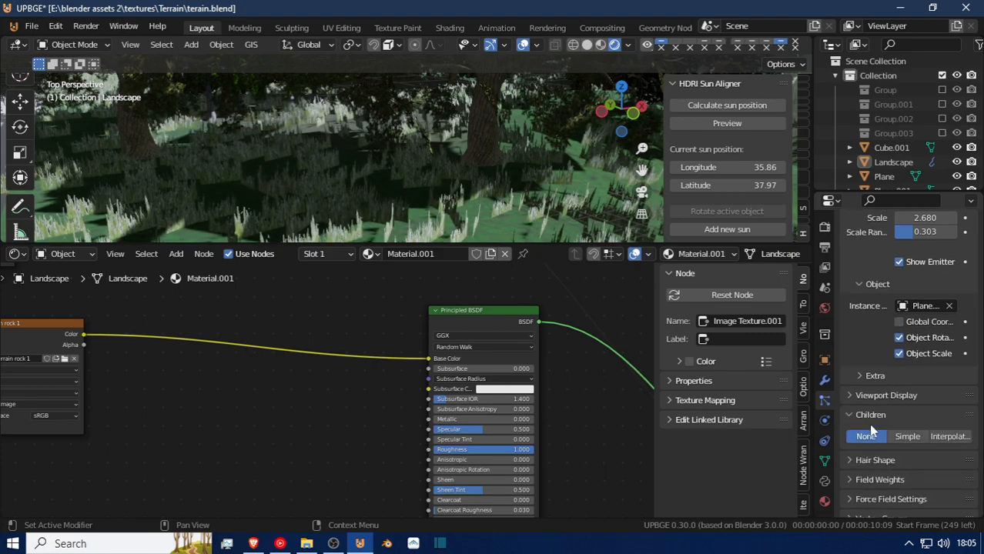
{"action": "left_click", "coordinate": [909, 437]}
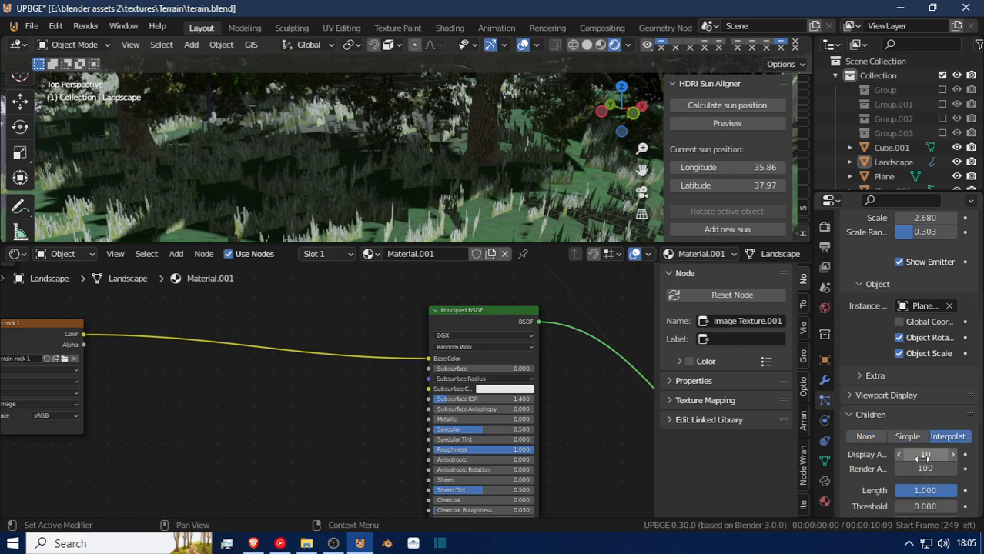
{"action": "right_click", "coordinate": [920, 460]}
{"action": "left_click_drag", "start_coordinate": [908, 472], "coordinate": [925, 472]}
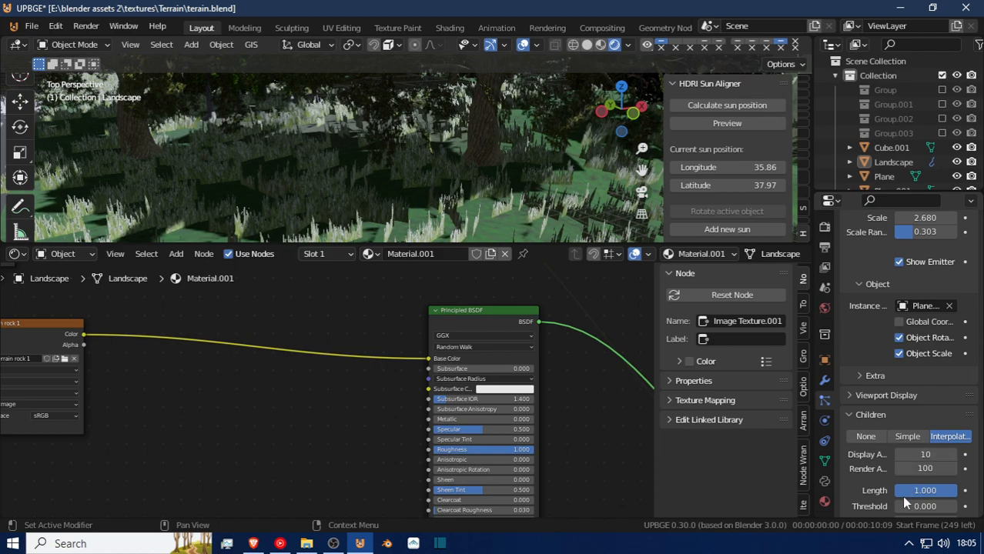
{"action": "scroll", "coordinate": [902, 496], "scroll_direction": "down", "scroll_amount": 2}
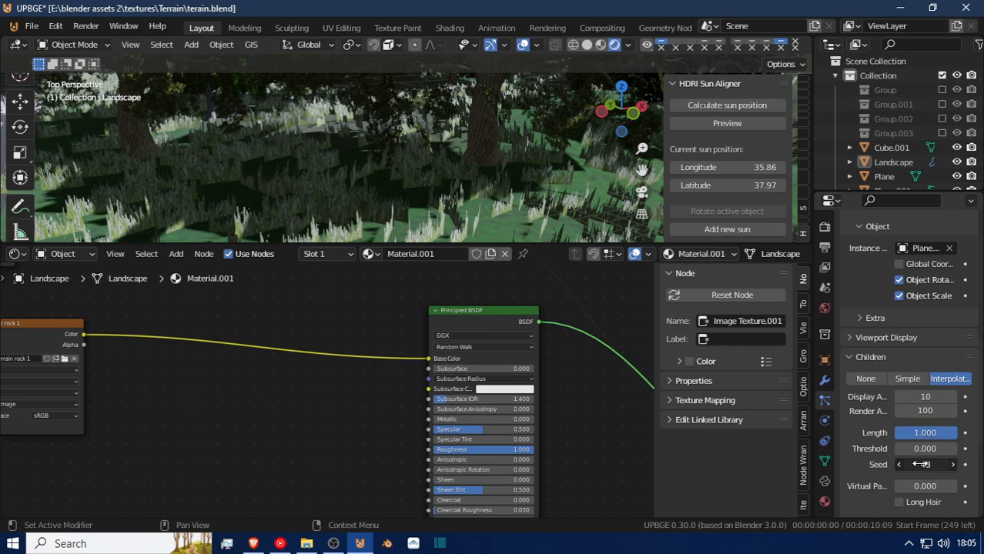
Look through the grass particles' children settings and walk down to ground level to examine the grass at the terrain's edge.
{"action": "scroll", "coordinate": [913, 480], "scroll_direction": "down", "scroll_amount": 3}
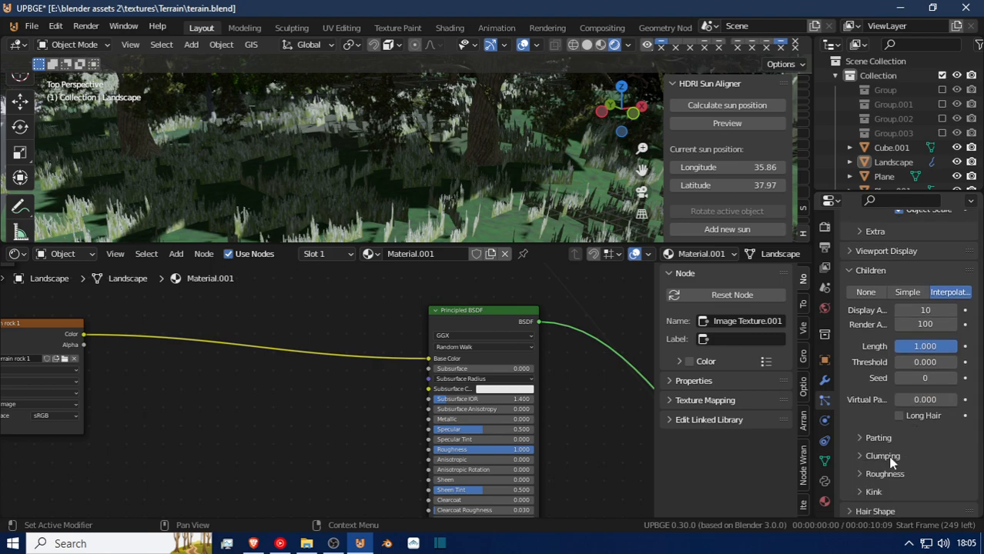
{"action": "scroll", "coordinate": [889, 455], "scroll_direction": "down", "scroll_amount": 4}
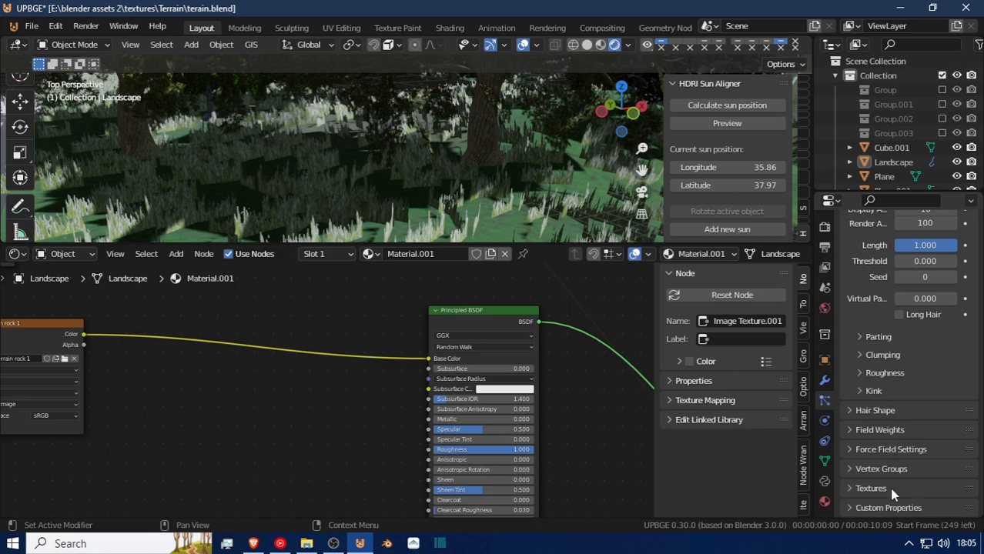
{"action": "scroll", "coordinate": [885, 446], "scroll_direction": "up", "scroll_amount": 6}
{"action": "scroll", "coordinate": [885, 420], "scroll_direction": "up", "scroll_amount": 6}
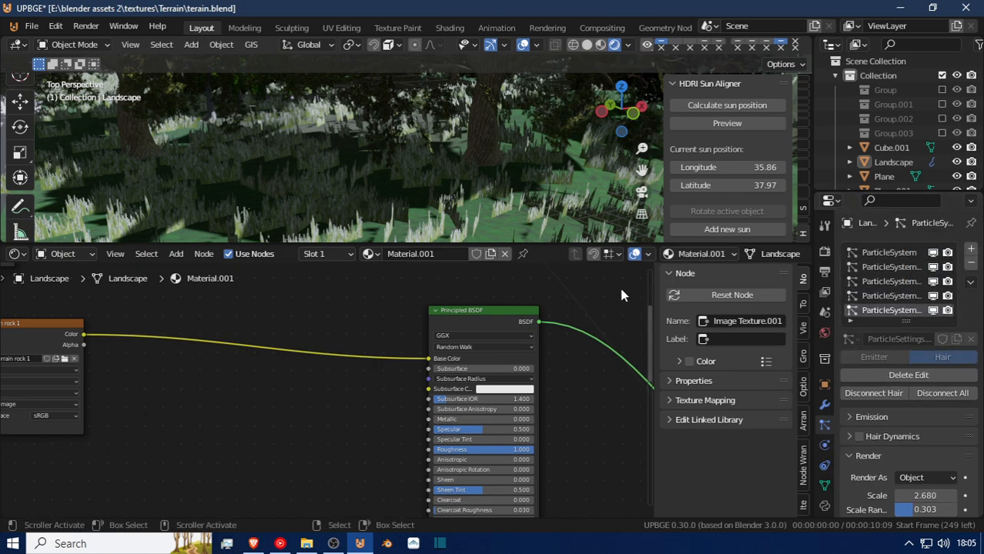
{"action": "middle_click_drag", "start_coordinate": [337, 156], "coordinate": [385, 165]}
{"action": "key", "text": "shift+grave"}
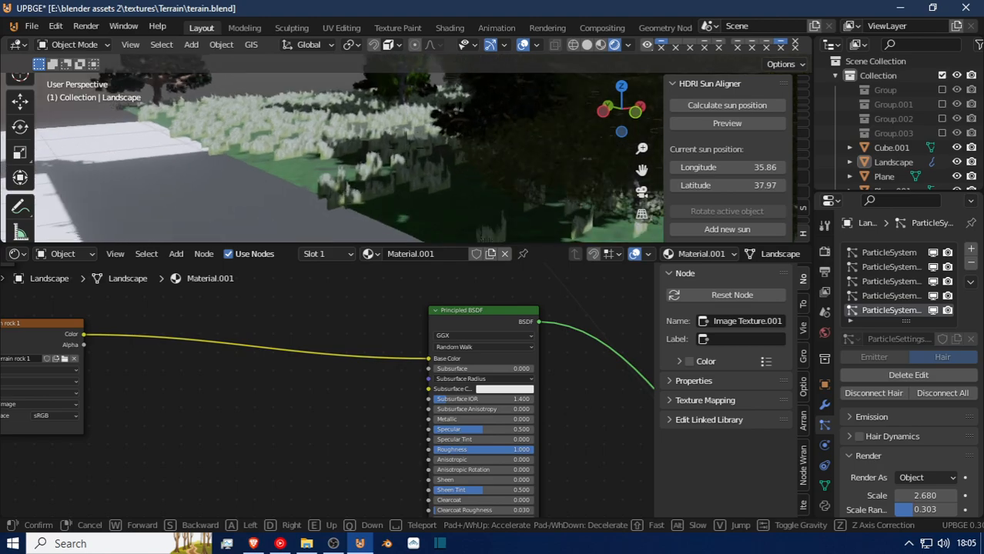
{"action": "key", "text": "w"}
{"action": "key", "text": "w"}
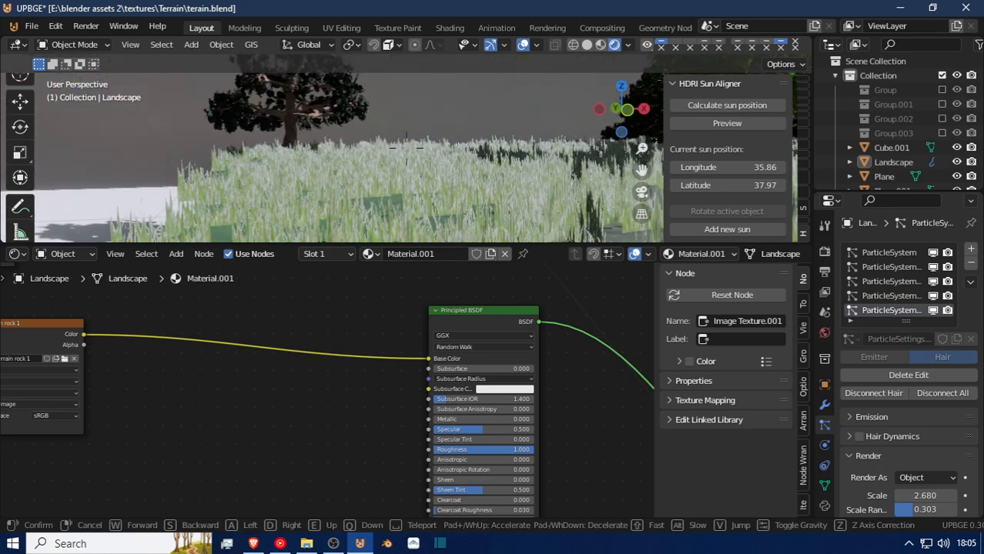
{"action": "key", "text": "Return"}
Review the grass particle system's render and object instance settings and expand its Extra options.
{"action": "scroll", "coordinate": [932, 431], "scroll_direction": "down", "scroll_amount": 4}
{"action": "scroll", "coordinate": [932, 432], "scroll_direction": "down", "scroll_amount": 5}
{"action": "scroll", "coordinate": [928, 433], "scroll_direction": "down", "scroll_amount": 5}
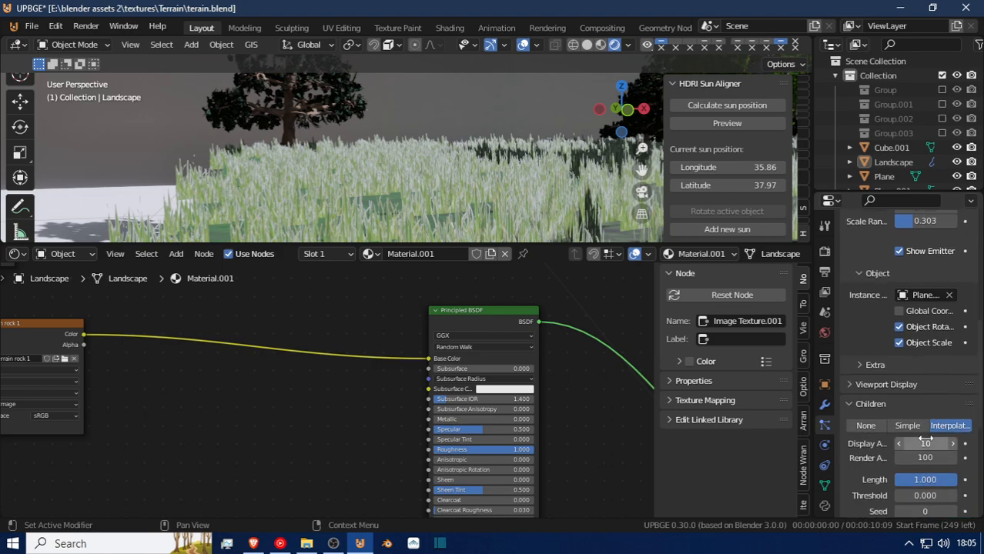
{"action": "scroll", "coordinate": [914, 459], "scroll_direction": "up", "scroll_amount": 9}
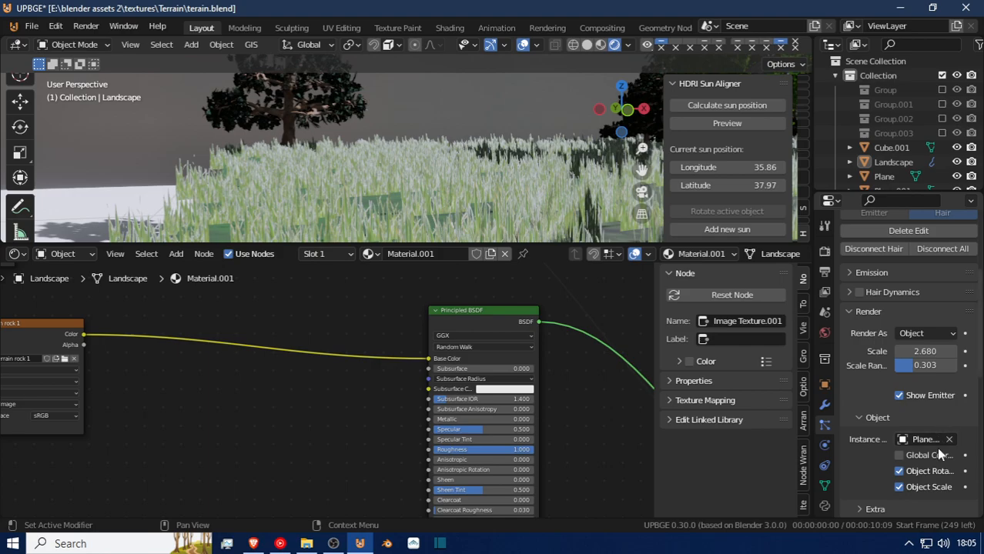
{"action": "scroll", "coordinate": [937, 467], "scroll_direction": "up", "scroll_amount": 2}
{"action": "scroll", "coordinate": [925, 410], "scroll_direction": "down", "scroll_amount": 1}
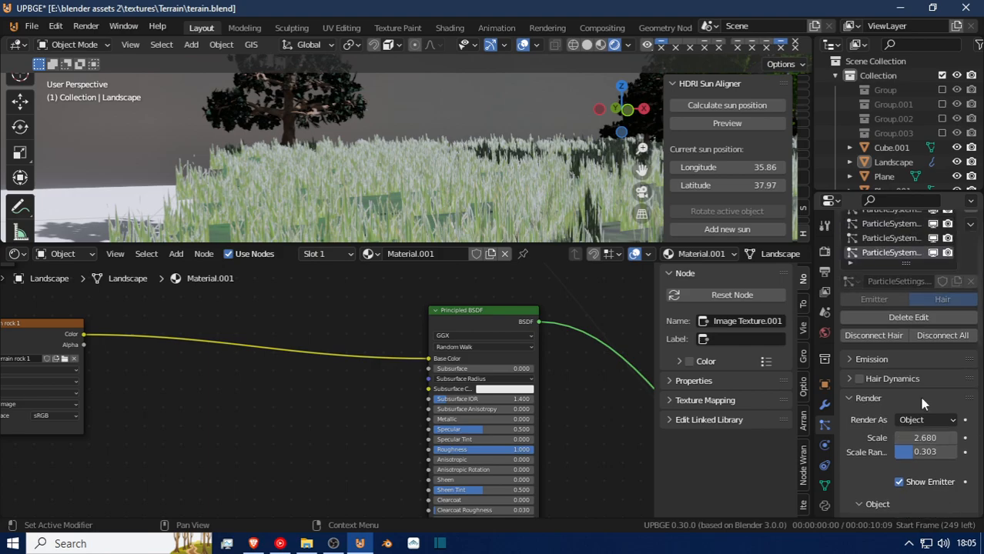
{"action": "scroll", "coordinate": [938, 483], "scroll_direction": "down", "scroll_amount": 2}
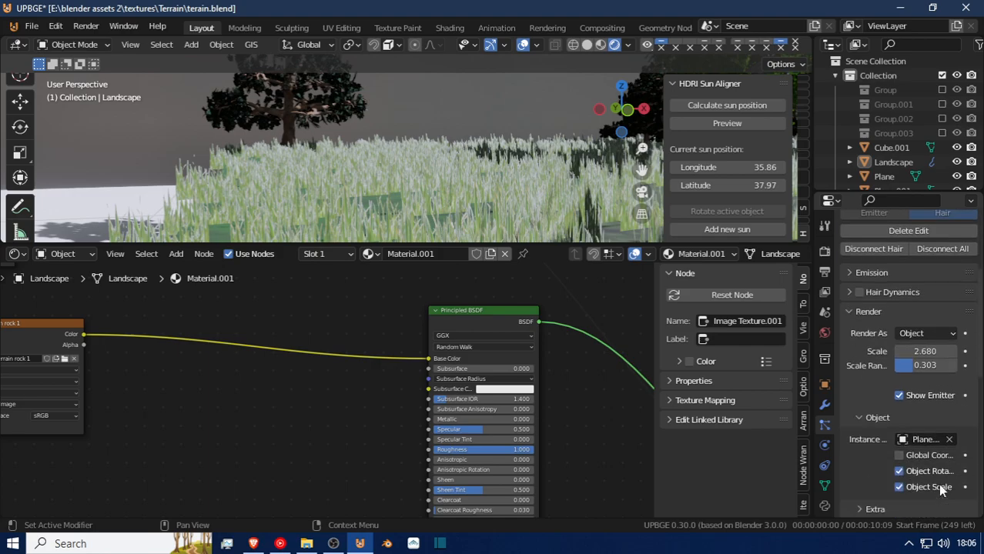
{"action": "scroll", "coordinate": [883, 484], "scroll_direction": "down", "scroll_amount": 1}
{"action": "scroll", "coordinate": [883, 484], "scroll_direction": "down", "scroll_amount": 2}
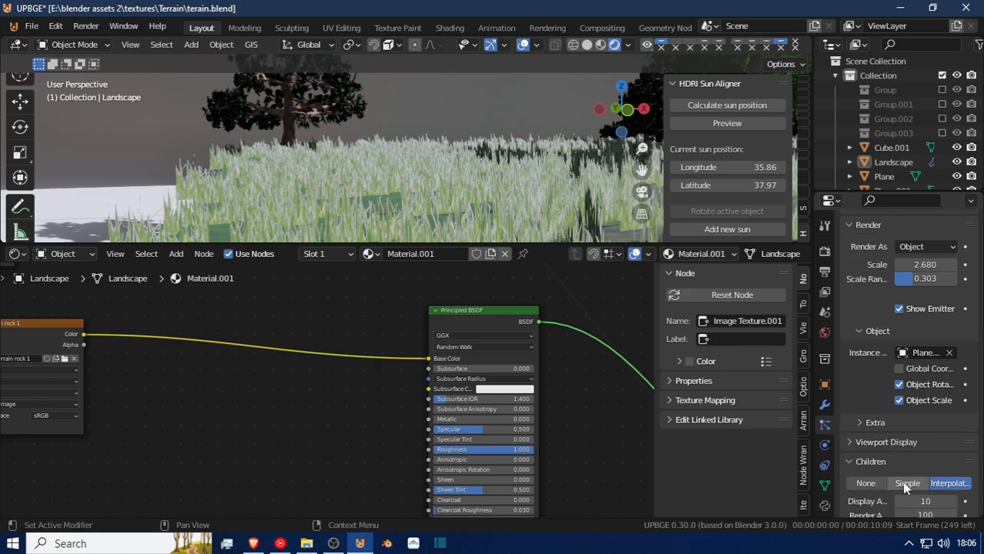
{"action": "left_click", "coordinate": [869, 395]}
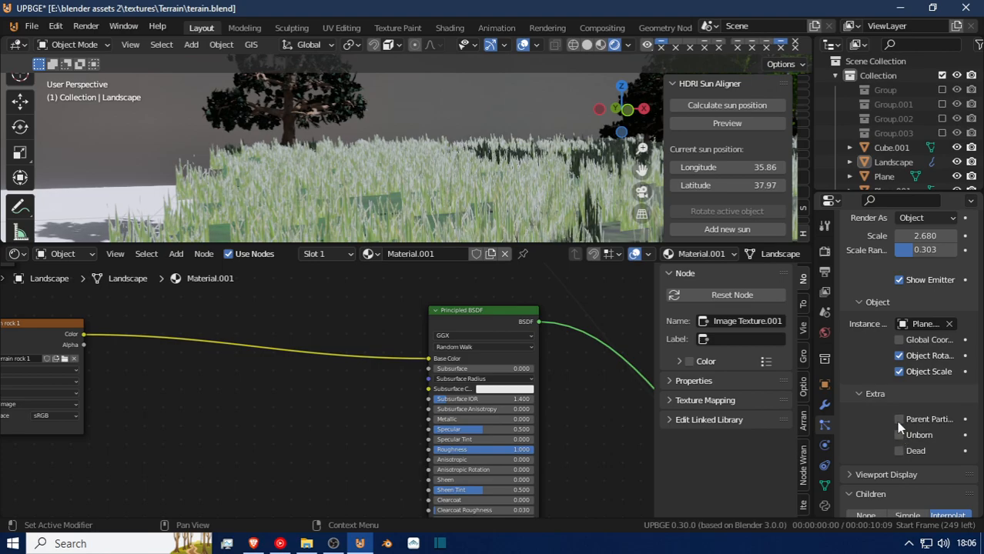
{"action": "scroll", "coordinate": [899, 424], "scroll_direction": "up", "scroll_amount": 1}
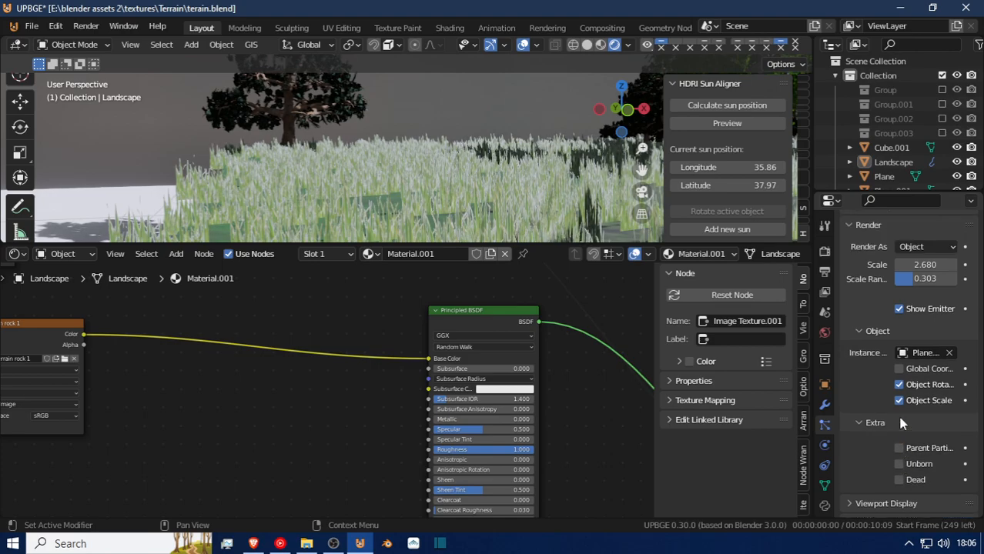
{"action": "scroll", "coordinate": [905, 404], "scroll_direction": "up", "scroll_amount": 1}
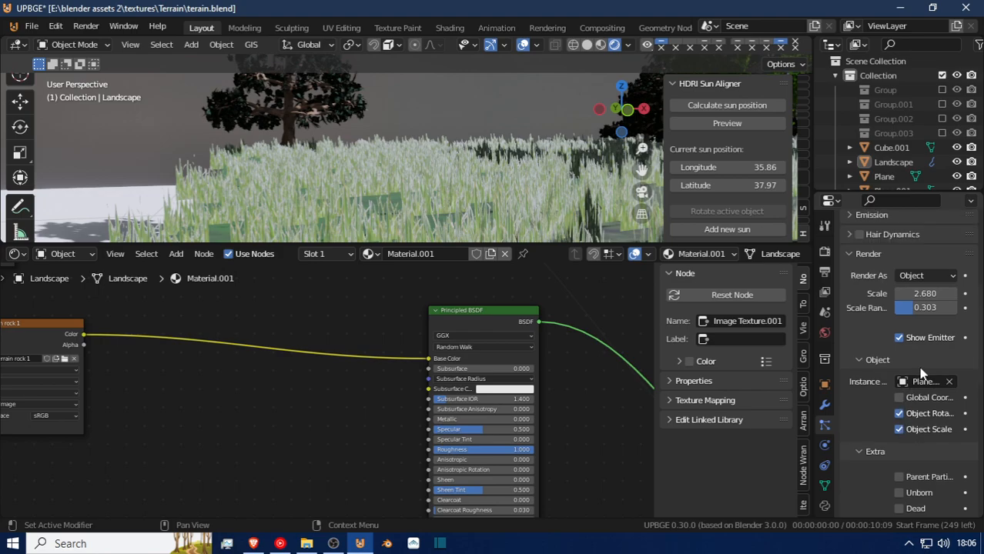
Reduce the render scale of the landscape's grass particles to 0.895.
{"action": "left_click_drag", "start_coordinate": [917, 294], "coordinate": [881, 293]}
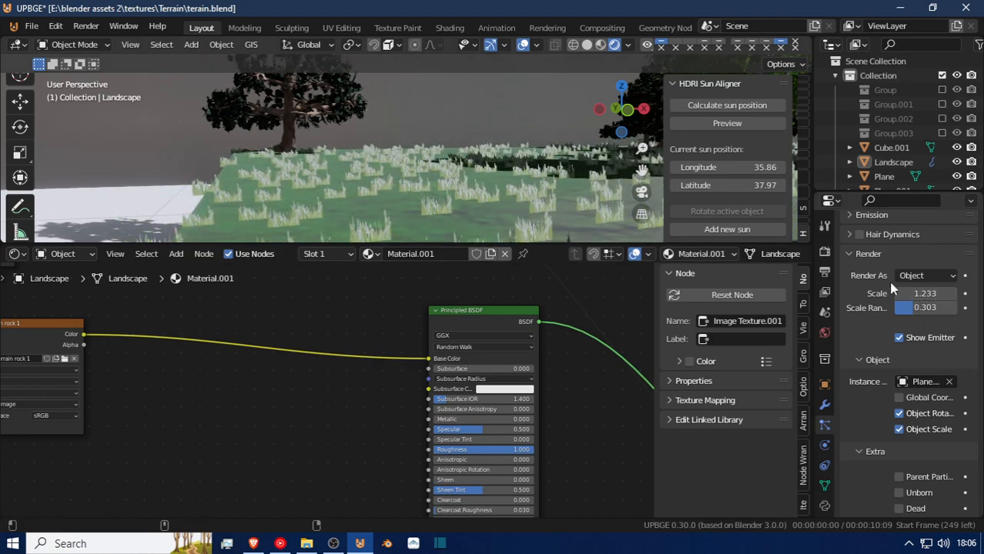
{"action": "left_click_drag", "start_coordinate": [924, 293], "coordinate": [832, 293]}
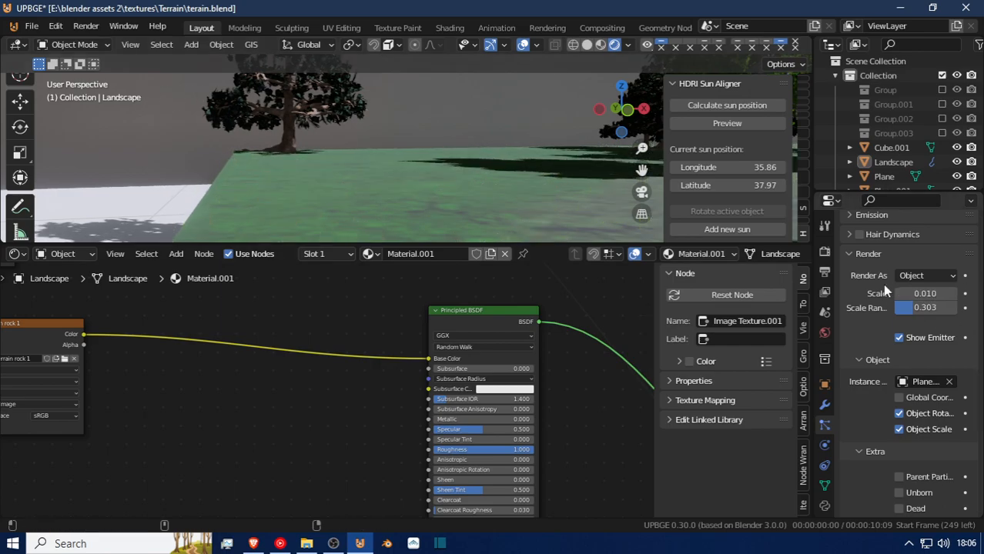
{"action": "left_click_drag", "start_coordinate": [924, 293], "coordinate": [885, 351]}
{"action": "scroll", "coordinate": [916, 324], "scroll_direction": "up", "scroll_amount": 3}
{"action": "left_click_drag", "start_coordinate": [925, 350], "coordinate": [882, 351]}
{"action": "scroll", "coordinate": [929, 360], "scroll_direction": "up", "scroll_amount": 3}
{"action": "scroll", "coordinate": [927, 352], "scroll_direction": "up", "scroll_amount": 3}
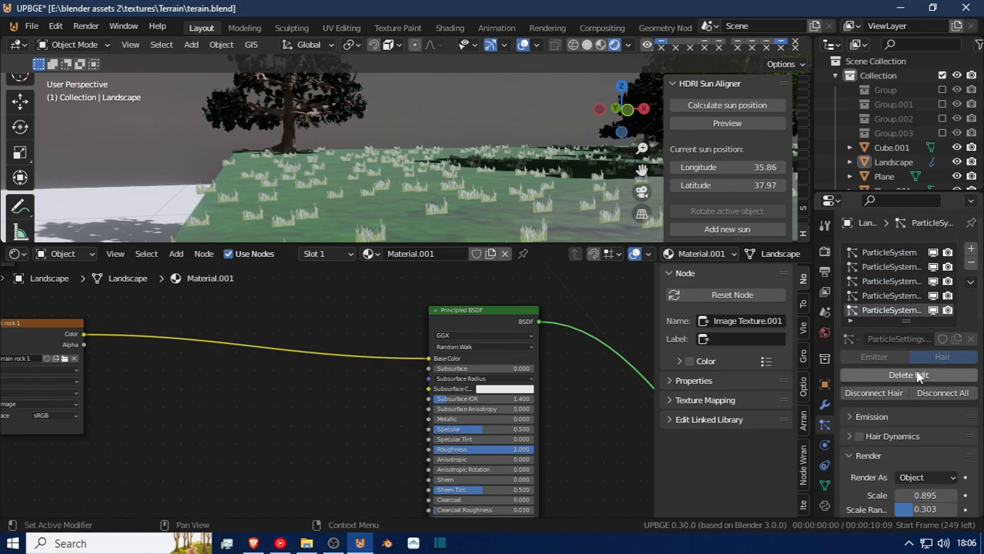
Fly over the terrain to inspect the coverage of the smaller grass from above.
{"action": "scroll", "coordinate": [921, 410], "scroll_direction": "down", "scroll_amount": 2}
{"action": "scroll", "coordinate": [921, 411], "scroll_direction": "up", "scroll_amount": 2}
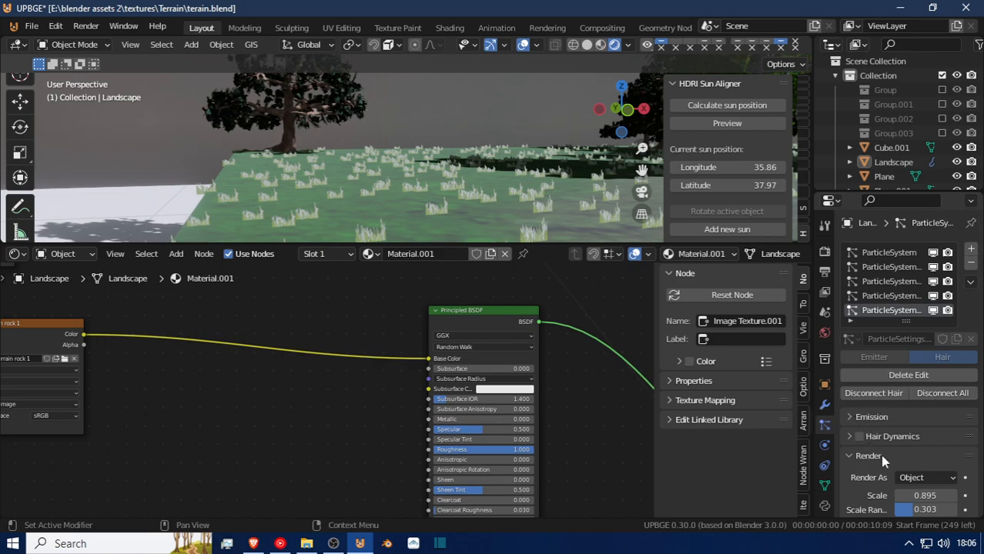
{"action": "scroll", "coordinate": [880, 458], "scroll_direction": "down", "scroll_amount": 3}
{"action": "key", "text": "shift+grave"}
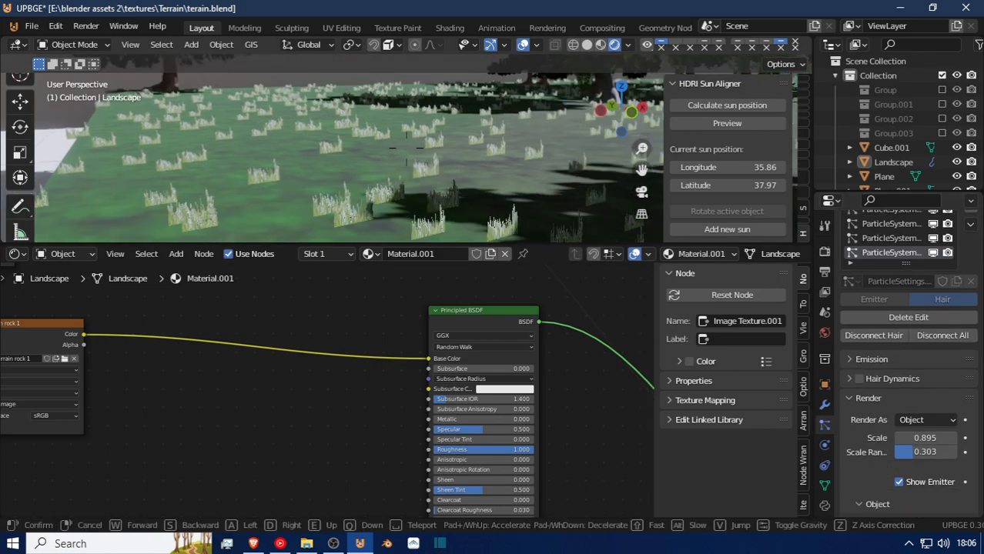
{"action": "key", "text": "s"}
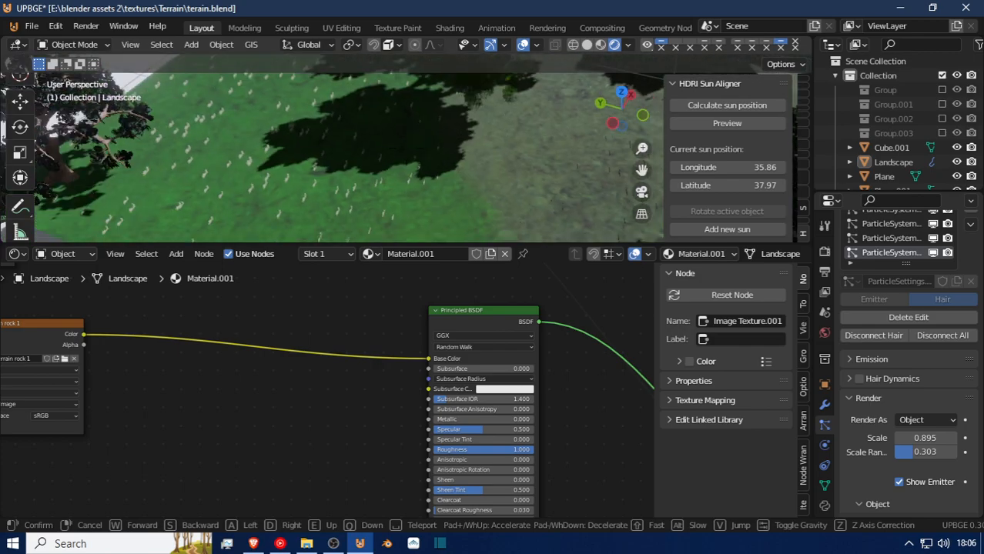
{"action": "key", "text": "w"}
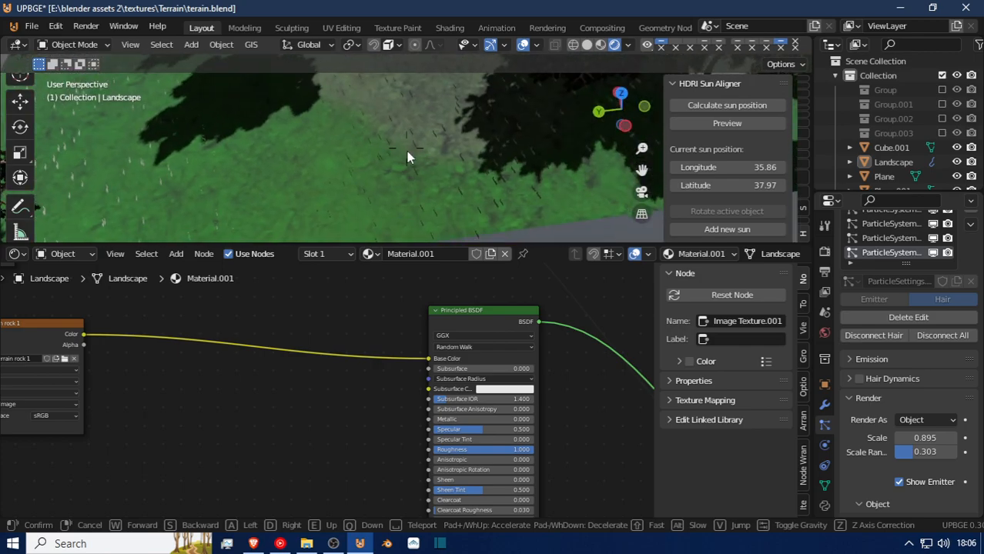
{"action": "left_click", "coordinate": [302, 159]}
{"action": "scroll", "coordinate": [129, 153], "scroll_direction": "down", "scroll_amount": 5}
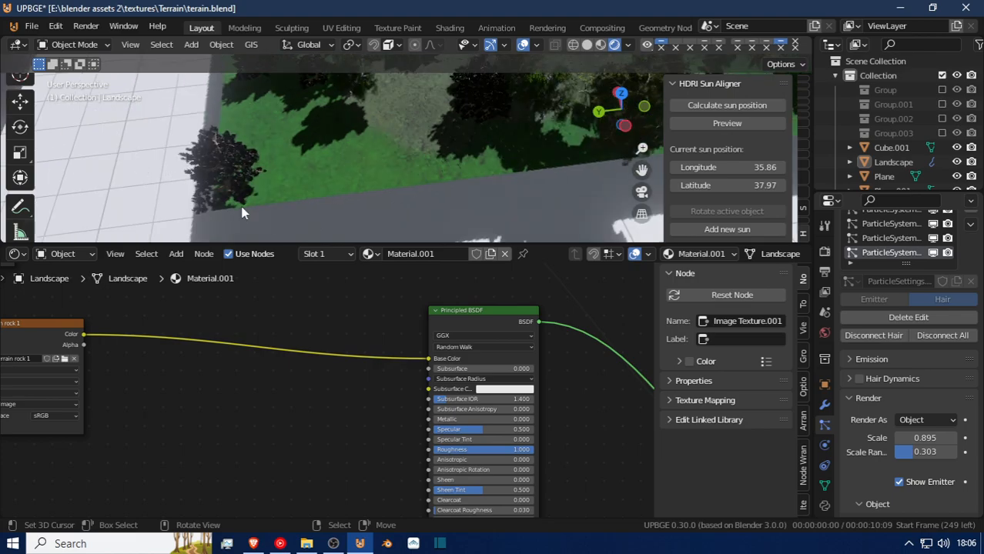
Select the landscape and switch it to Particle Edit mode.
{"action": "left_click", "coordinate": [301, 175]}
{"action": "left_click", "coordinate": [32, 26]}
{"action": "left_click", "coordinate": [69, 45]}
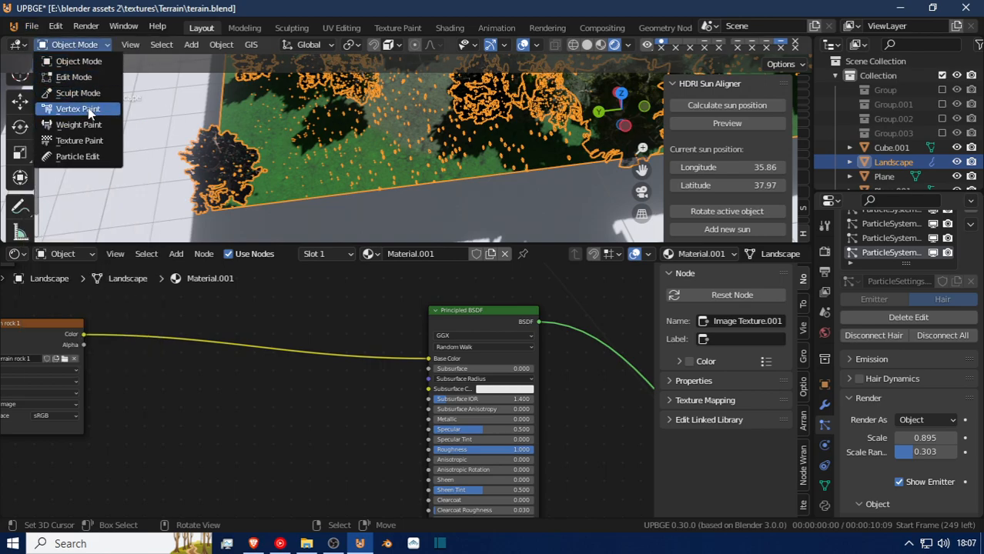
{"action": "left_click", "coordinate": [107, 158]}
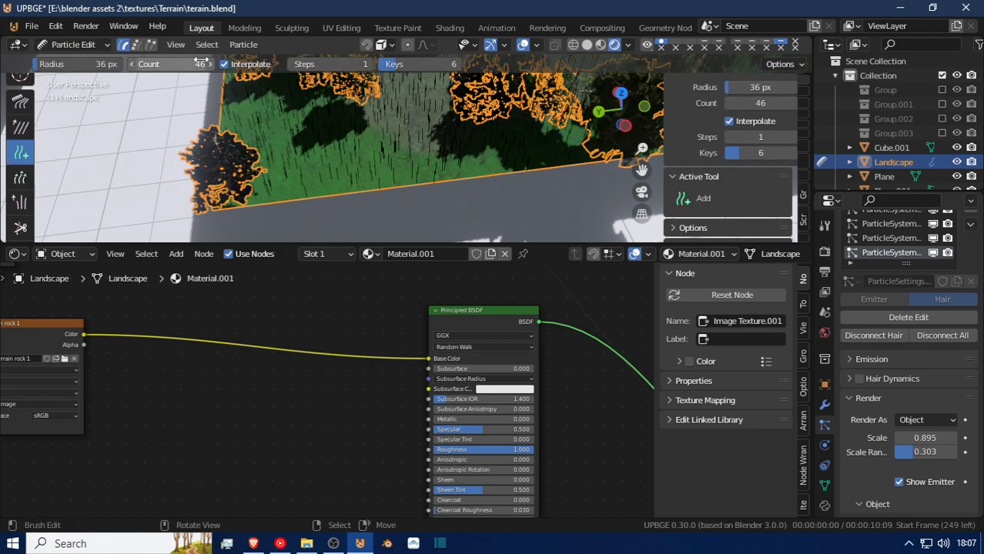
Set the Add brush's count to 92 and brush grass particles over the green ground along the terrain's edge.
{"action": "left_click_drag", "start_coordinate": [171, 64], "coordinate": [201, 63]}
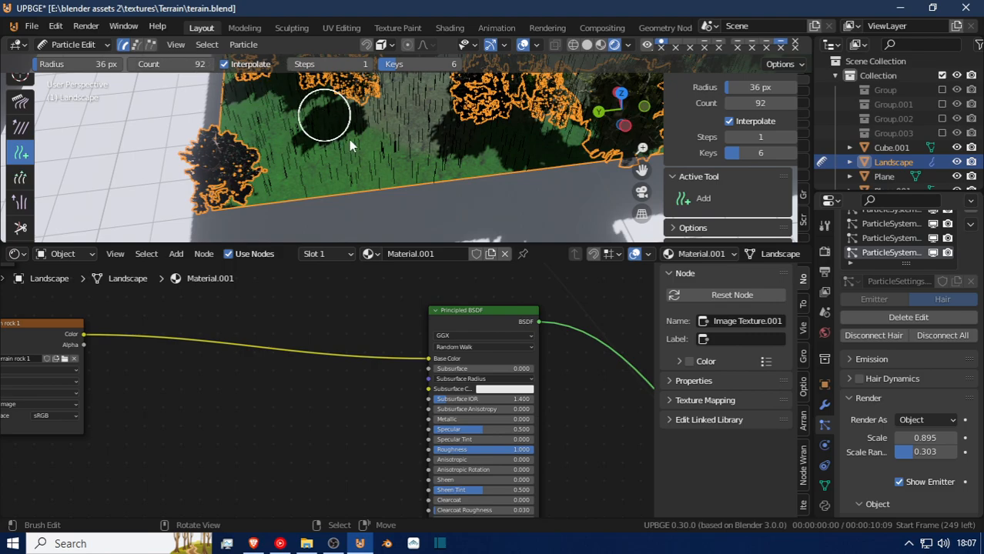
{"action": "mouse_move", "coordinate": [385, 105]}
{"action": "left_mouse_down"}
{"action": "mouse_move", "coordinate": [388, 96]}
{"action": "mouse_move", "coordinate": [331, 91]}
{"action": "mouse_move", "coordinate": [264, 102]}
{"action": "mouse_move", "coordinate": [293, 174]}
{"action": "mouse_move", "coordinate": [417, 173]}
{"action": "mouse_move", "coordinate": [485, 144]}
{"action": "mouse_move", "coordinate": [579, 139]}
{"action": "left_mouse_up"}
{"action": "left_click_drag", "start_coordinate": [488, 143], "coordinate": [550, 137]}
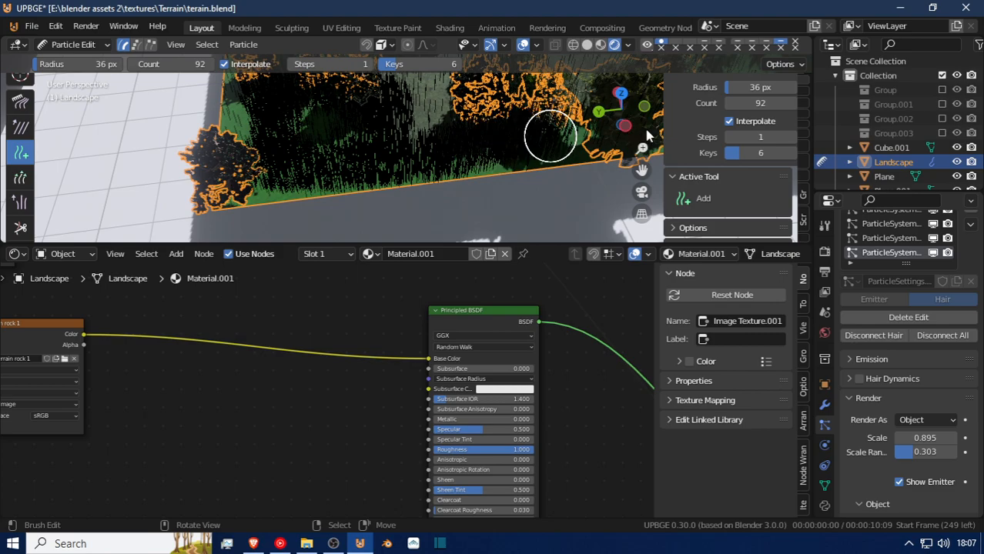
In top orthographic view, brush dense grass particles over the green ground between the trees near the terrain's corner.
{"action": "key", "text": "KP_5"}
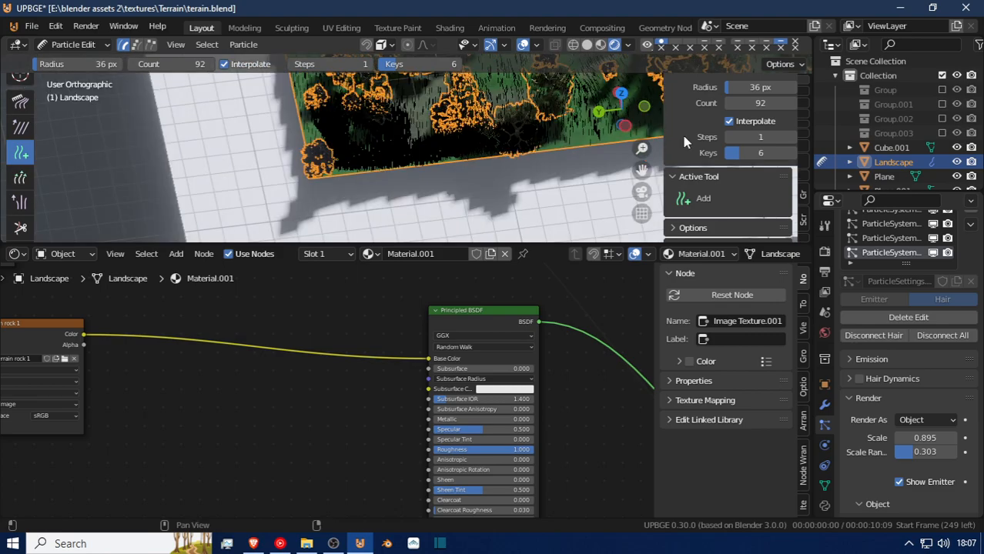
{"action": "key", "text": "KP_7"}
{"action": "scroll", "coordinate": [684, 141], "scroll_direction": "down", "scroll_amount": 2}
{"action": "scroll", "coordinate": [506, 149], "scroll_direction": "down", "scroll_amount": 2}
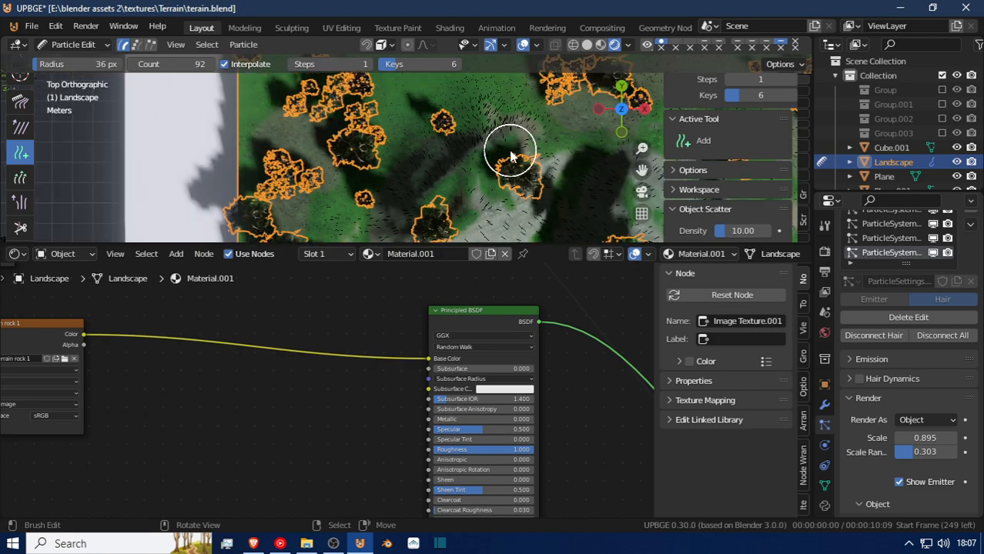
{"action": "middle_click_drag", "start_coordinate": [401, 211], "coordinate": [433, 126], "text": "shift"}
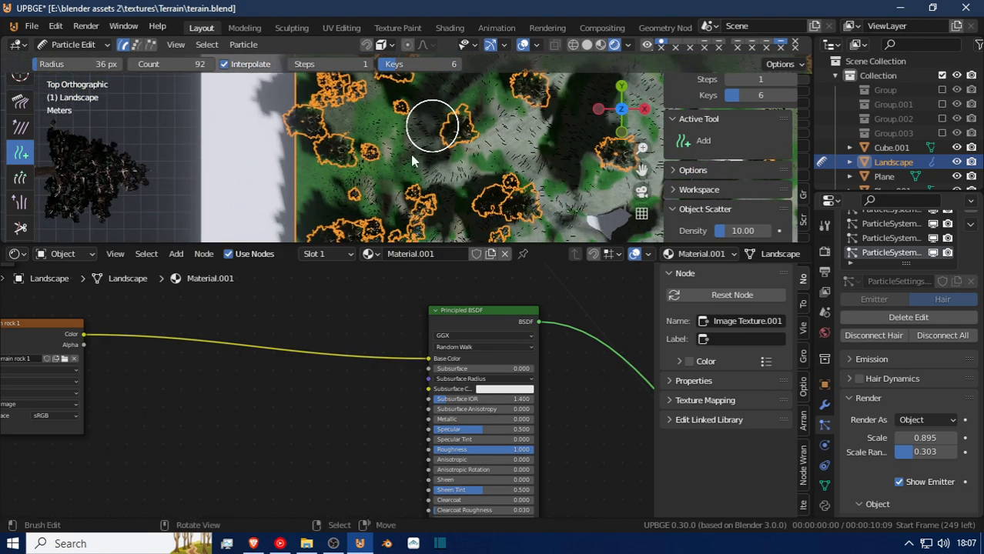
{"action": "middle_click_drag", "start_coordinate": [383, 180], "coordinate": [388, 110], "text": "shift"}
{"action": "middle_click_drag", "start_coordinate": [379, 193], "coordinate": [387, 87], "text": "shift"}
{"action": "middle_click_drag", "start_coordinate": [389, 176], "coordinate": [380, 110], "text": "shift"}
{"action": "middle_click_drag", "start_coordinate": [431, 206], "coordinate": [438, 138], "text": "shift"}
{"action": "middle_click_drag", "start_coordinate": [428, 216], "coordinate": [410, 159], "text": "shift"}
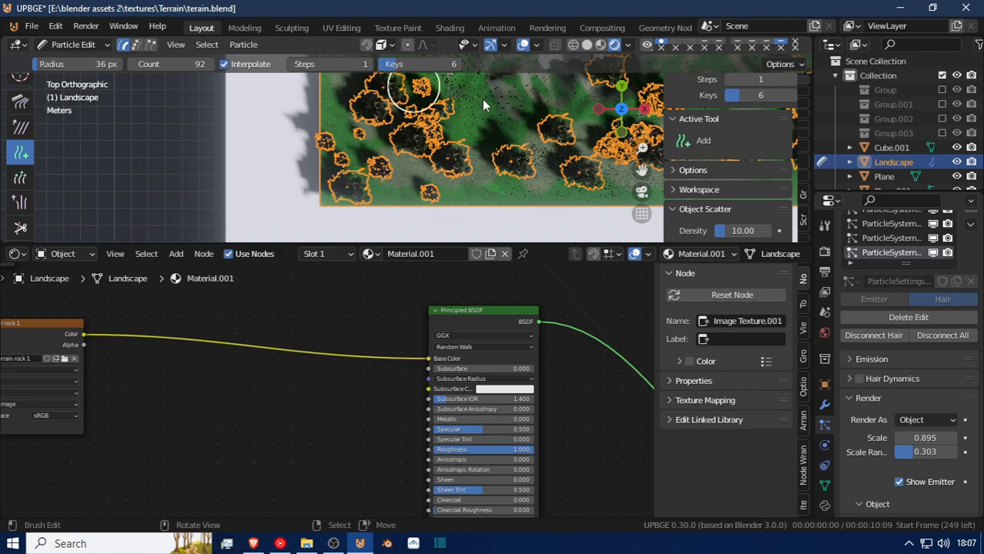
{"action": "mouse_move", "coordinate": [496, 133]}
{"action": "left_mouse_down"}
{"action": "mouse_move", "coordinate": [489, 150]}
{"action": "mouse_move", "coordinate": [455, 121]}
{"action": "left_mouse_up"}
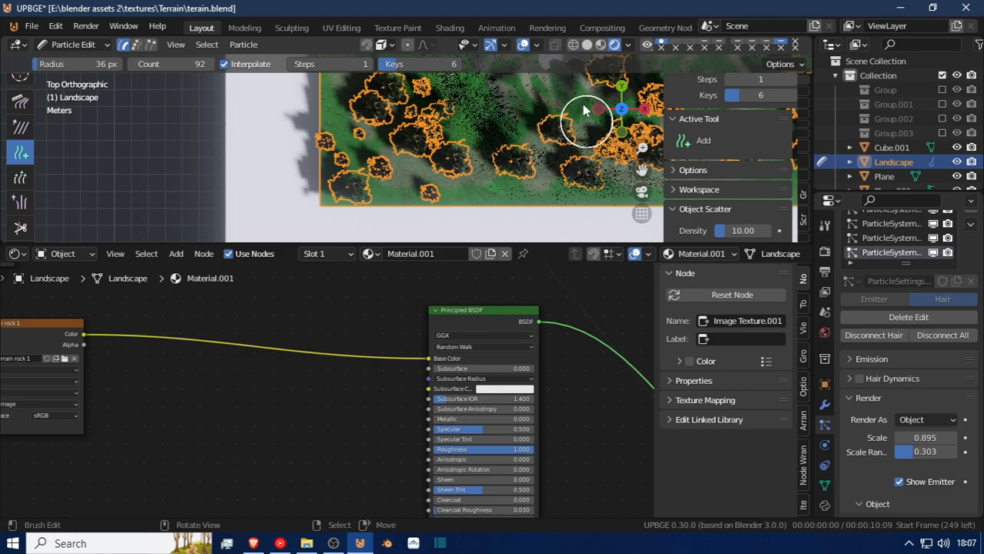
{"action": "left_click", "coordinate": [522, 104]}
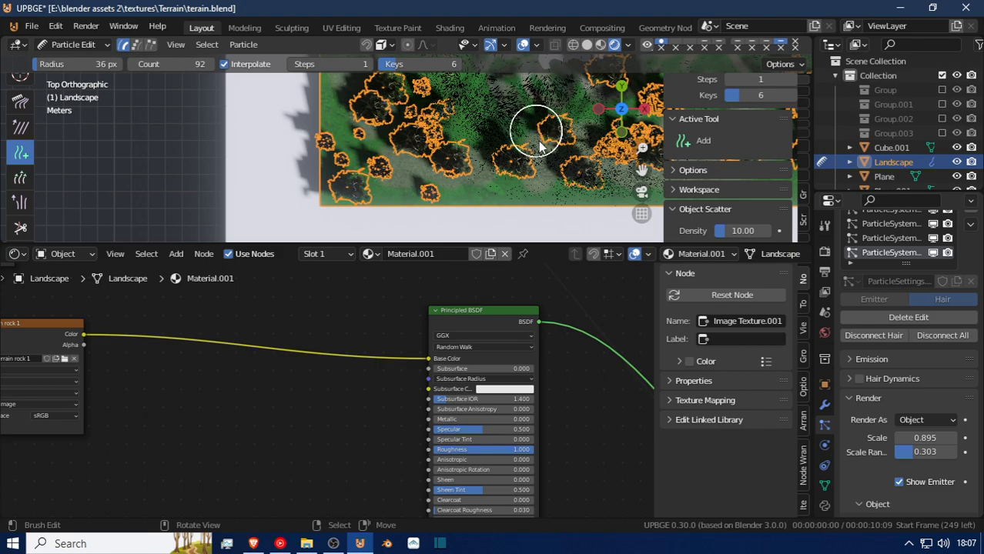
Brush grass particles over the green ground along the terrain's side edge, between the outlined trees, in top orthographic view.
{"action": "scroll", "coordinate": [450, 162], "scroll_direction": "up", "scroll_amount": 4}
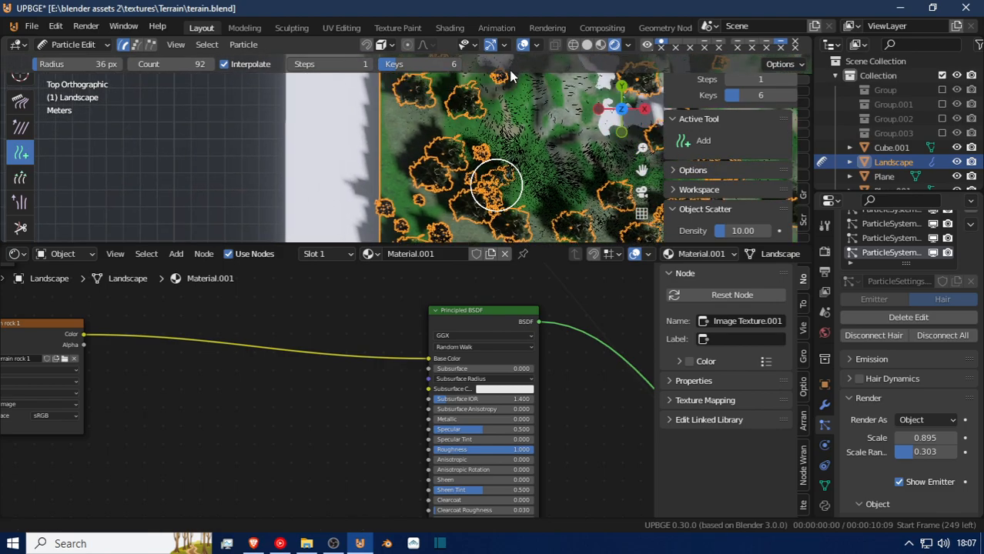
{"action": "middle_click_drag", "start_coordinate": [510, 68], "coordinate": [506, 77], "text": "shift"}
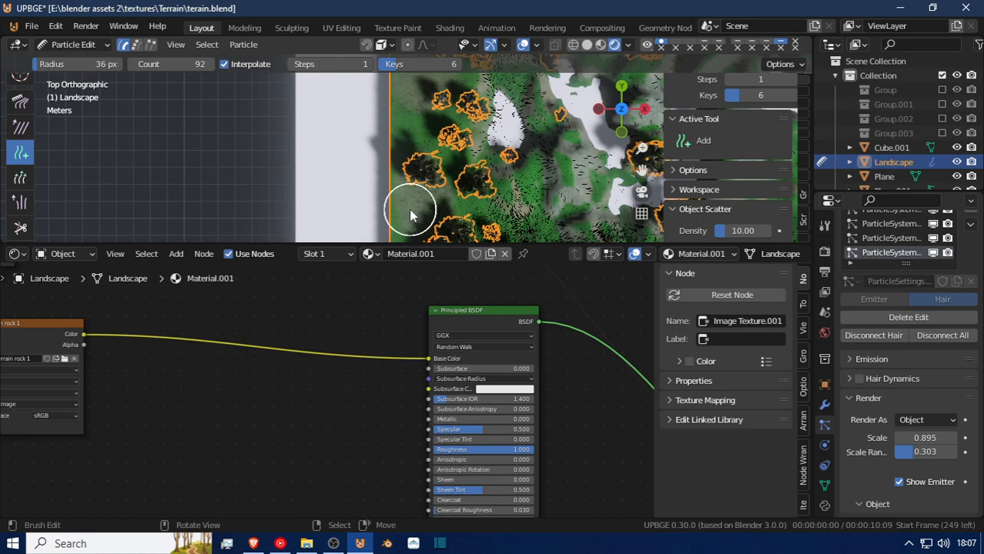
{"action": "scroll", "coordinate": [409, 210], "scroll_direction": "down", "scroll_amount": 1}
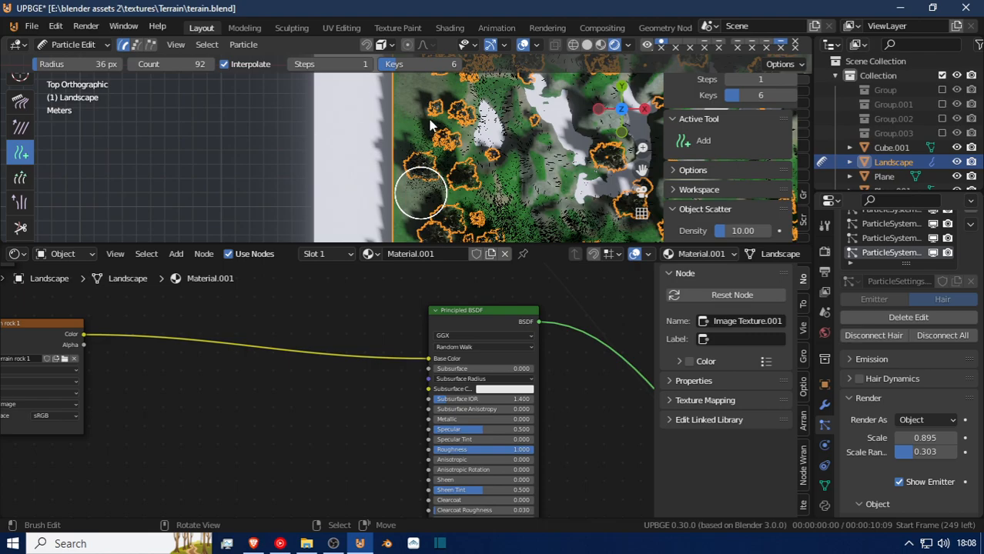
{"action": "middle_click_drag", "start_coordinate": [430, 121], "coordinate": [414, 215], "text": "shift"}
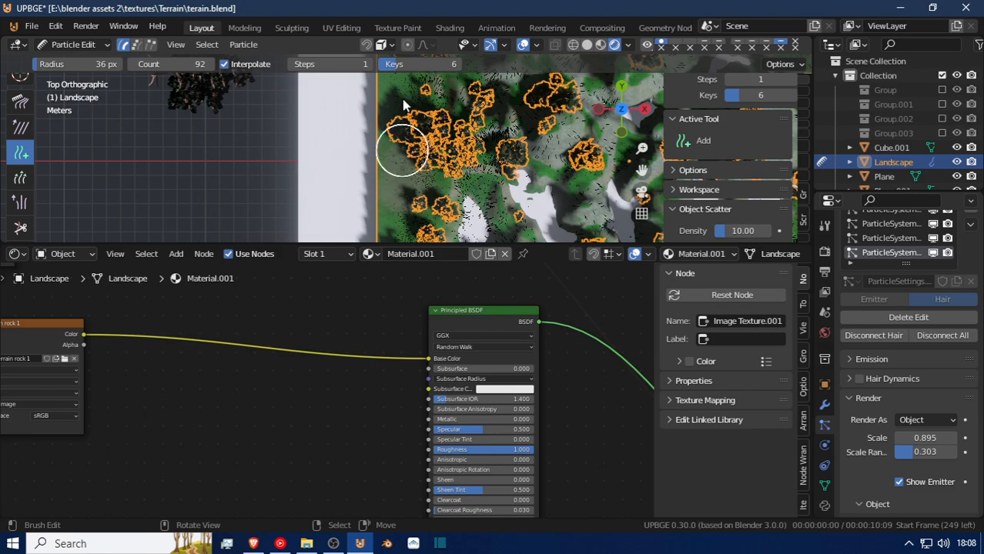
{"action": "middle_click_drag", "start_coordinate": [416, 98], "coordinate": [344, 64]}
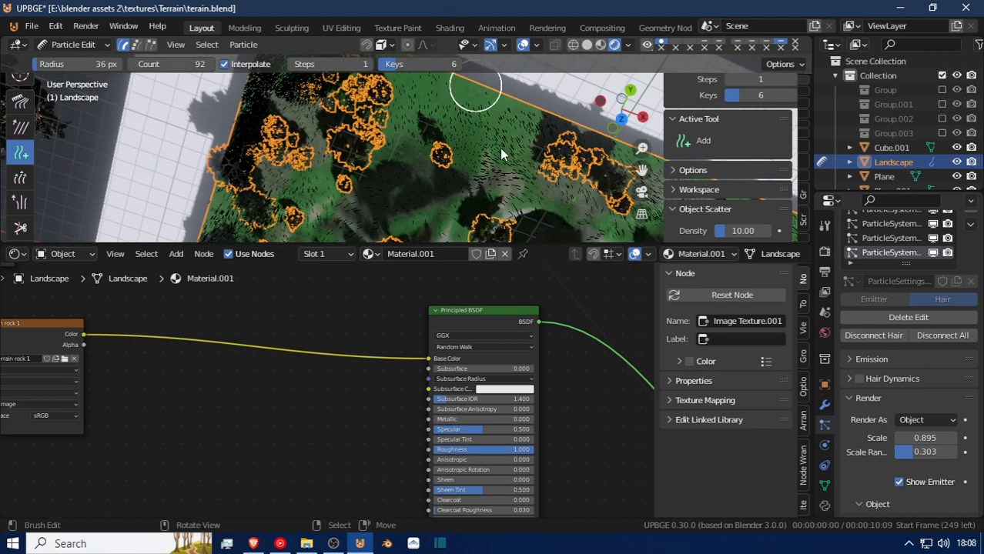
Brush grass particles along the terrain's far edge and around the cluster of trees at its next corner.
{"action": "left_click_drag", "start_coordinate": [559, 190], "coordinate": [594, 209]}
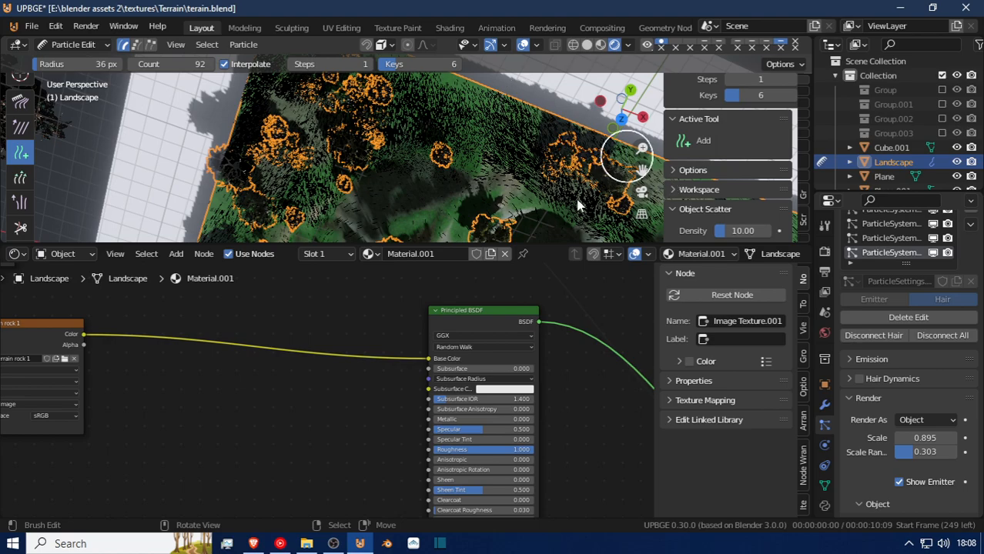
{"action": "middle_click_drag", "start_coordinate": [561, 173], "coordinate": [408, 75], "text": "shift"}
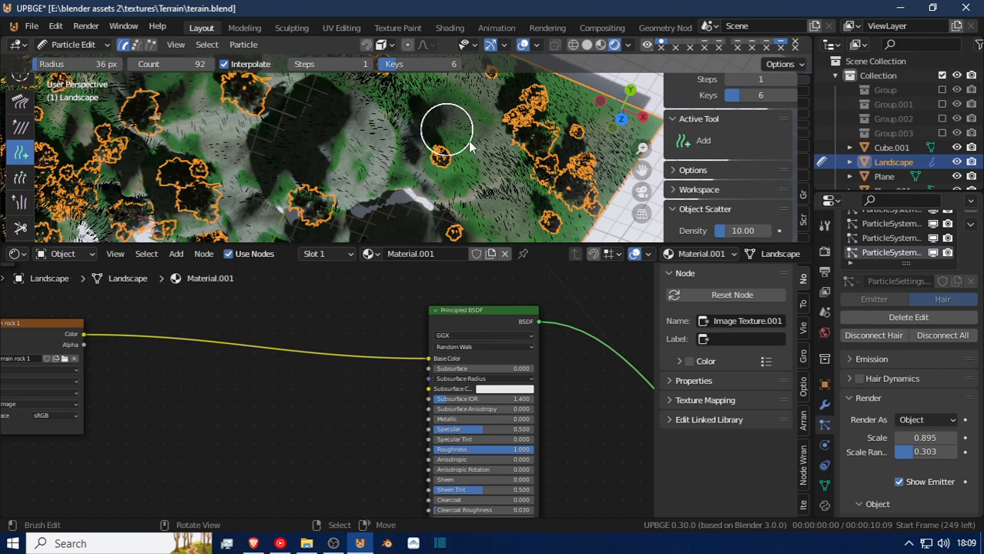
{"action": "left_click_drag", "start_coordinate": [470, 146], "coordinate": [472, 116]}
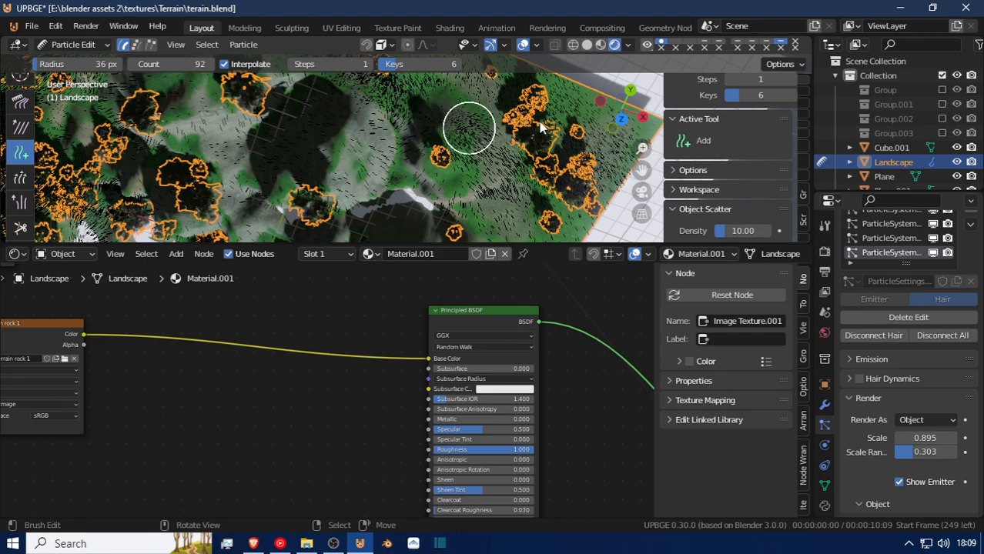
{"action": "left_click_drag", "start_coordinate": [542, 127], "coordinate": [575, 133]}
{"action": "mouse_move", "coordinate": [500, 99]}
{"action": "left_mouse_down"}
{"action": "mouse_move", "coordinate": [542, 122]}
{"action": "mouse_move", "coordinate": [610, 132]}
{"action": "left_mouse_up"}
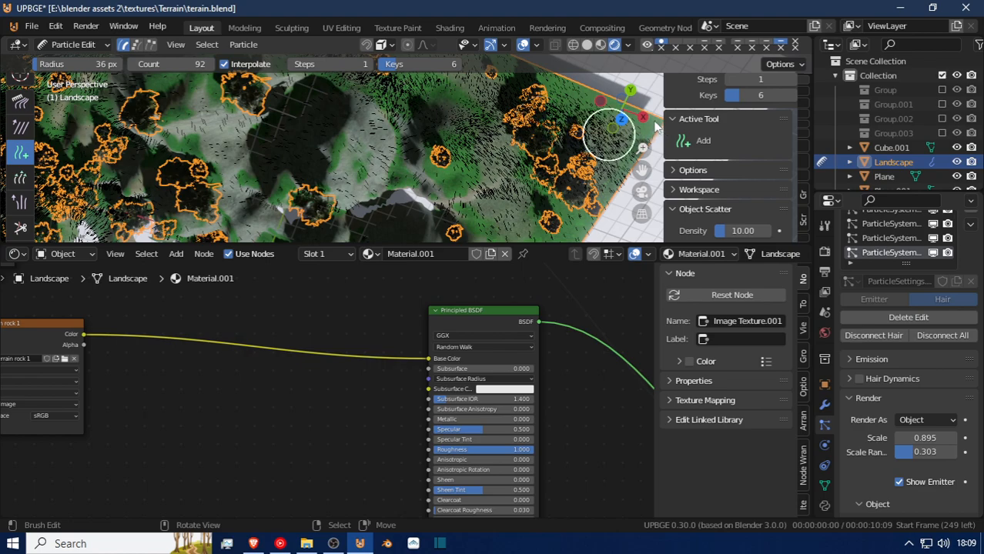
{"action": "left_click", "coordinate": [654, 122]}
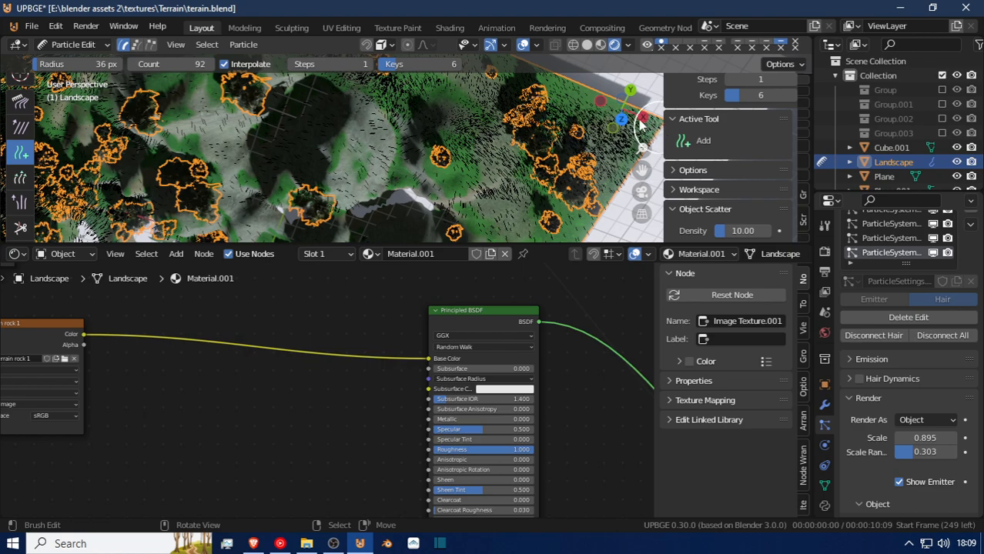
{"action": "left_click_drag", "start_coordinate": [655, 121], "coordinate": [596, 114]}
{"action": "left_click", "coordinate": [528, 67]}
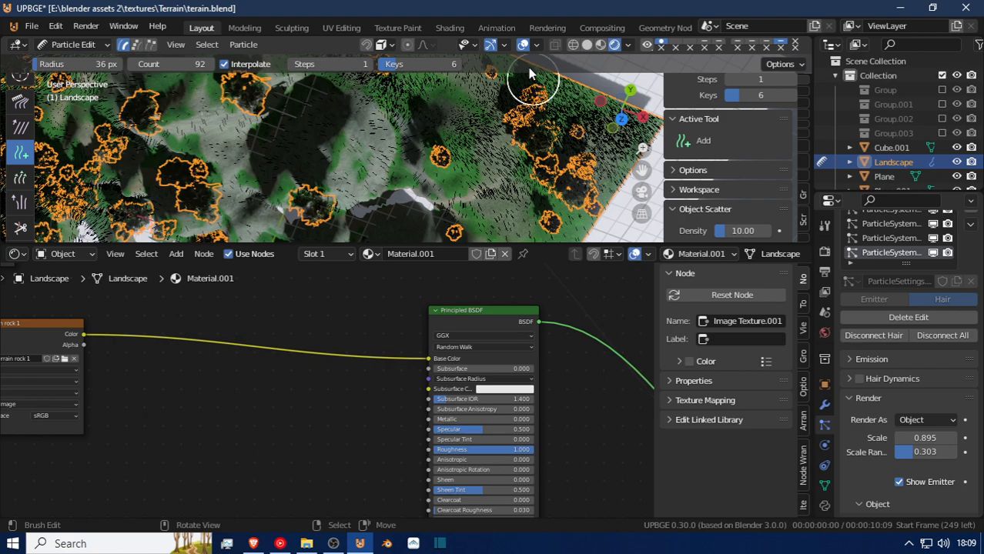
Fill the green slope below the corner trees with grass particles and continue brushing along the opposite side edge.
{"action": "left_click_drag", "start_coordinate": [494, 146], "coordinate": [453, 179]}
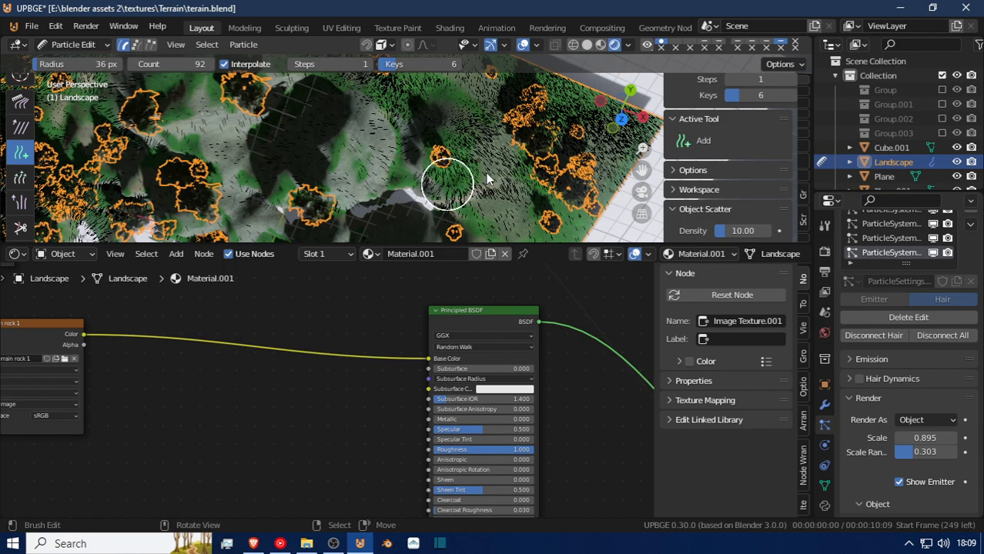
{"action": "mouse_move", "coordinate": [472, 187]}
{"action": "left_mouse_down"}
{"action": "mouse_move", "coordinate": [496, 167]}
{"action": "mouse_move", "coordinate": [511, 217]}
{"action": "mouse_move", "coordinate": [565, 210]}
{"action": "mouse_move", "coordinate": [532, 186]}
{"action": "mouse_move", "coordinate": [572, 197]}
{"action": "left_mouse_up"}
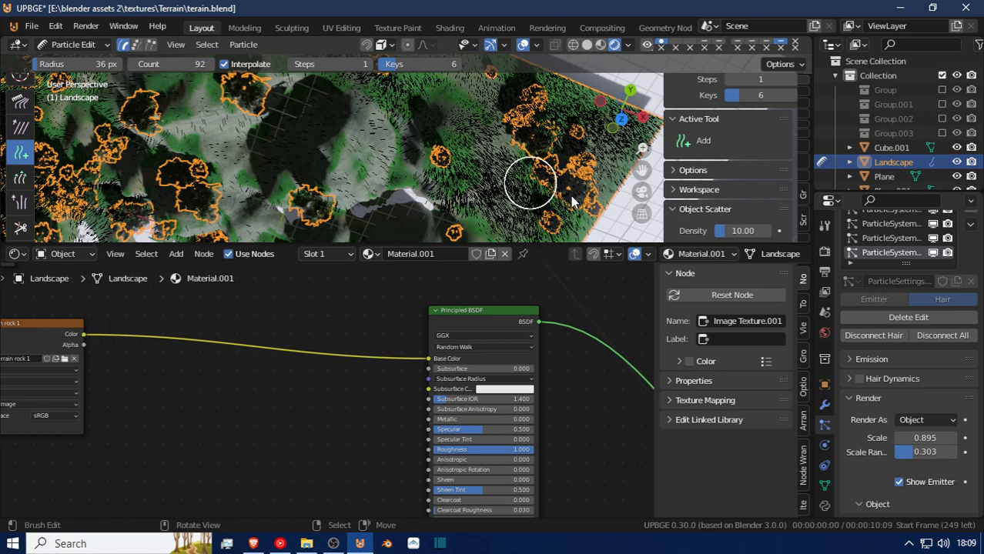
{"action": "mouse_move", "coordinate": [542, 233]}
{"action": "middle_mouse_down", "text": "shift"}
{"action": "mouse_move", "coordinate": [547, 171]}
{"action": "mouse_move", "coordinate": [591, 116]}
{"action": "middle_mouse_up", "text": "shift"}
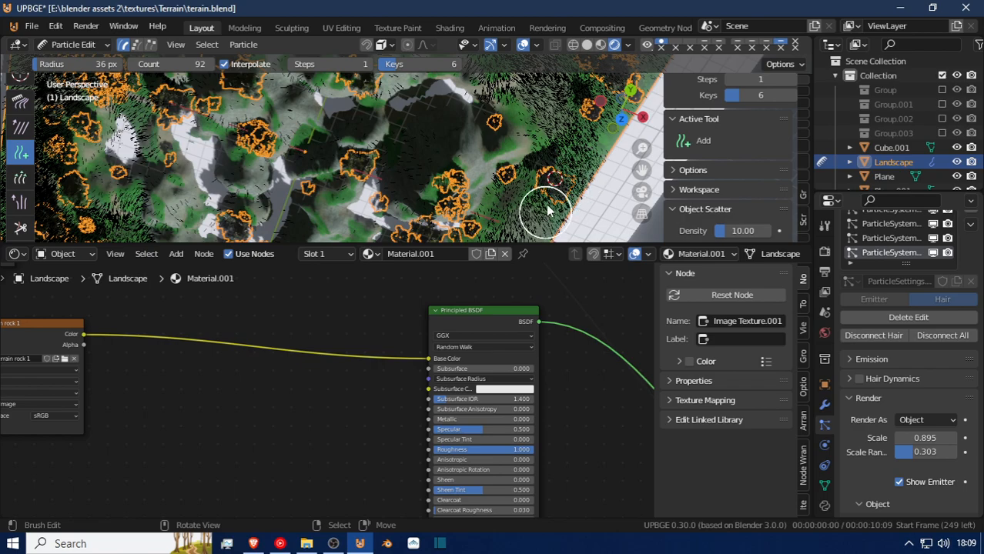
{"action": "middle_click_drag", "start_coordinate": [568, 178], "coordinate": [604, 111], "text": "shift"}
{"action": "middle_click_drag", "start_coordinate": [581, 151], "coordinate": [604, 116], "text": "shift"}
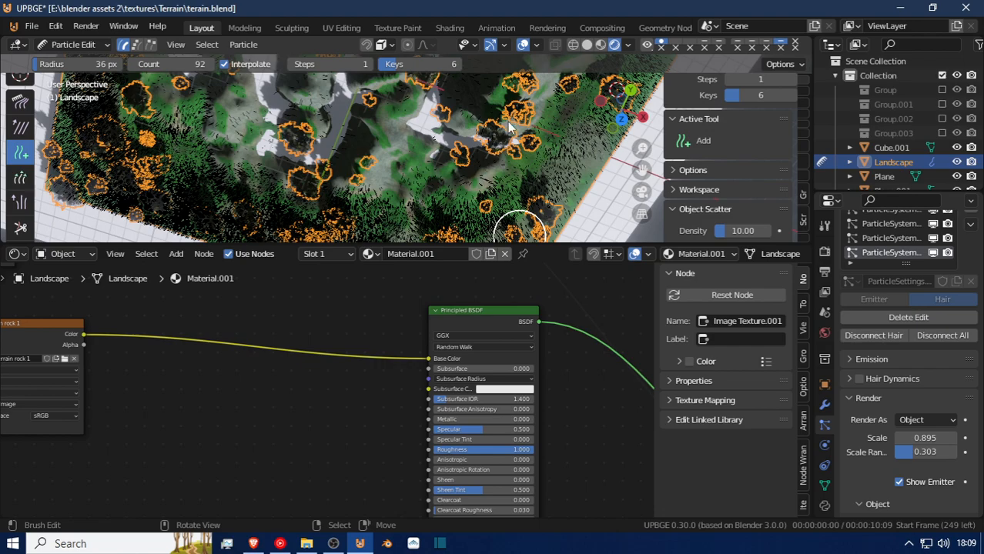
{"action": "mouse_move", "coordinate": [501, 186]}
{"action": "middle_mouse_down"}
{"action": "mouse_move", "coordinate": [505, 197]}
{"action": "mouse_move", "coordinate": [487, 101]}
{"action": "middle_mouse_up"}
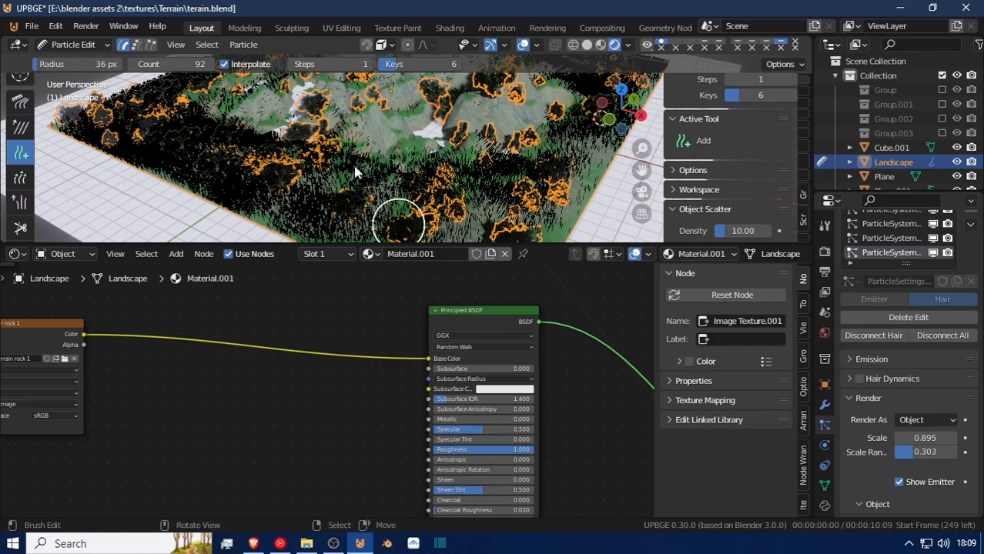
Brush grass particles onto the green patches between the hills and trees in the terrain's interior.
{"action": "middle_click_drag", "start_coordinate": [358, 171], "coordinate": [308, 196]}
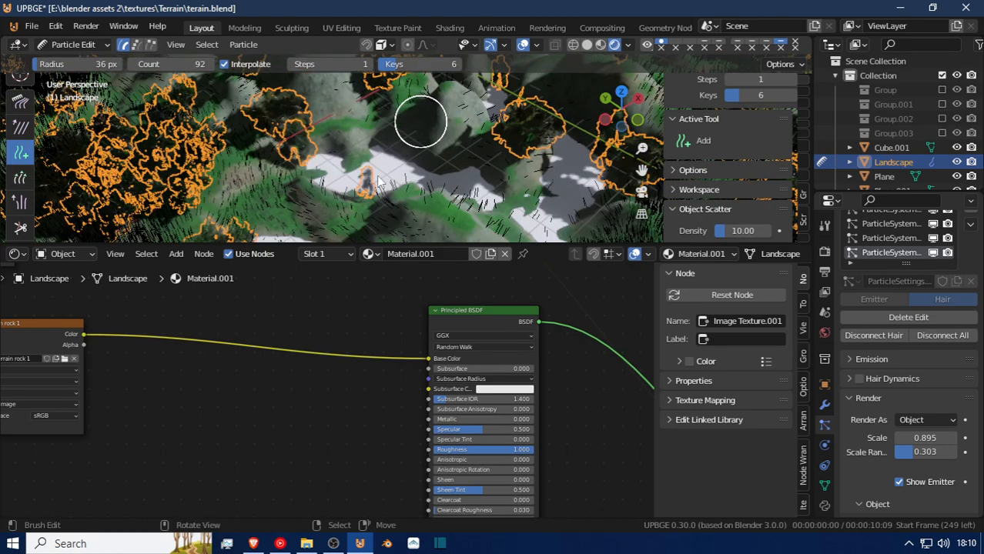
{"action": "left_click", "coordinate": [275, 202]}
{"action": "left_click", "coordinate": [244, 188]}
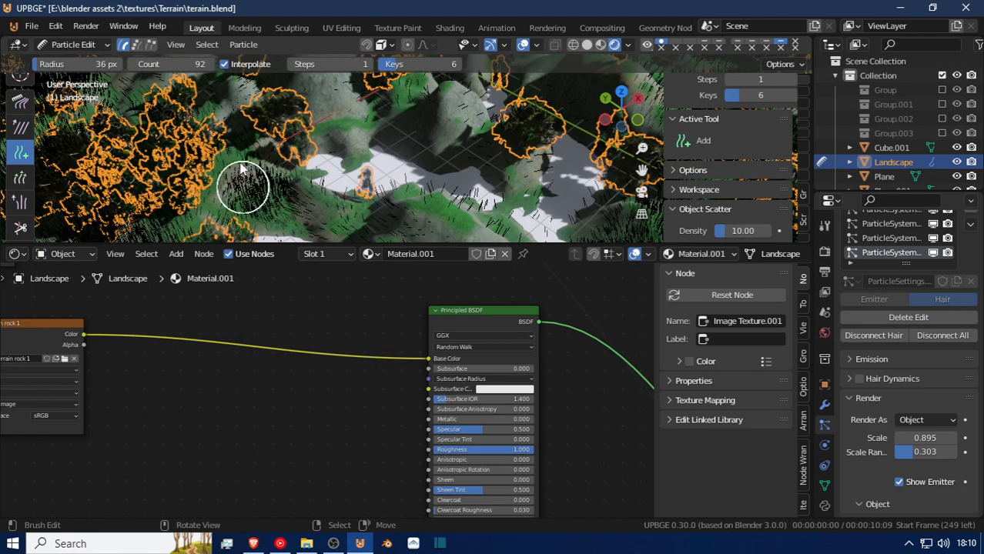
{"action": "left_click", "coordinate": [240, 163]}
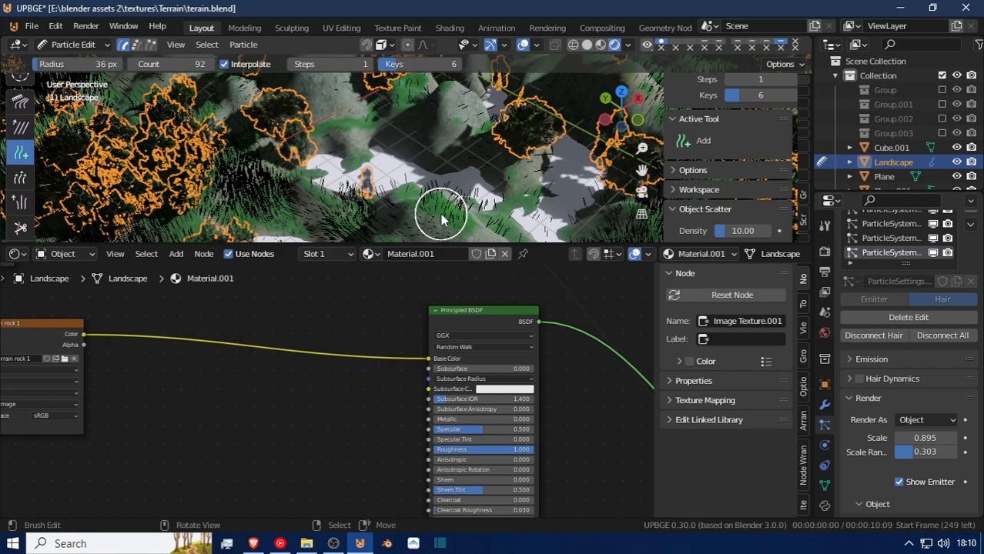
{"action": "mouse_move", "coordinate": [514, 187]}
{"action": "middle_mouse_down"}
{"action": "mouse_move", "coordinate": [497, 183]}
{"action": "mouse_move", "coordinate": [391, 86]}
{"action": "mouse_move", "coordinate": [451, 176]}
{"action": "mouse_move", "coordinate": [389, 149]}
{"action": "mouse_move", "coordinate": [341, 110]}
{"action": "mouse_move", "coordinate": [481, 215]}
{"action": "mouse_move", "coordinate": [420, 182]}
{"action": "mouse_move", "coordinate": [255, 240]}
{"action": "mouse_move", "coordinate": [252, 83]}
{"action": "mouse_move", "coordinate": [217, 110]}
{"action": "mouse_move", "coordinate": [218, 158]}
{"action": "mouse_move", "coordinate": [245, 209]}
{"action": "mouse_move", "coordinate": [365, 178]}
{"action": "mouse_move", "coordinate": [396, 181]}
{"action": "middle_mouse_up"}
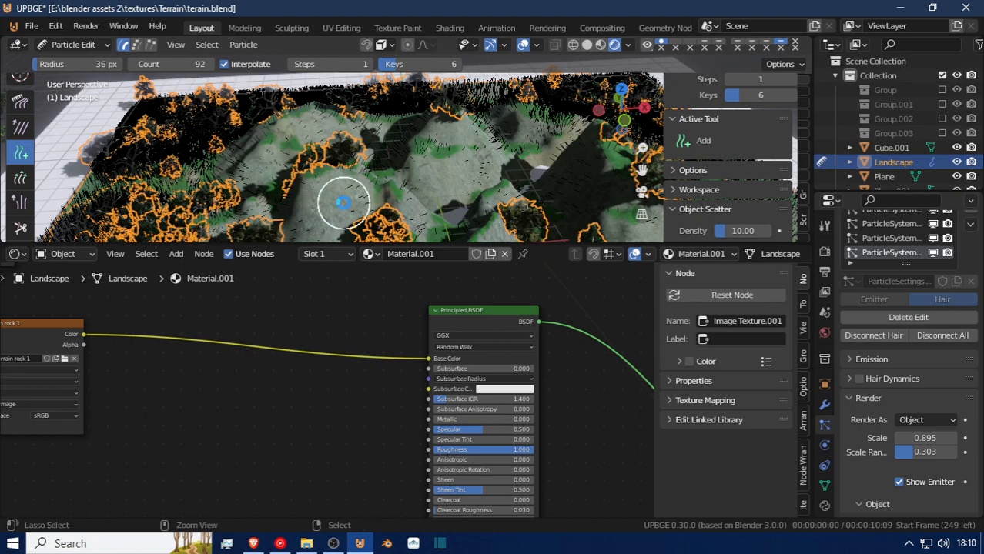
Save the terrain file and return the landscape to Object Mode.
{"action": "key", "text": "ctrl+s"}
{"action": "left_click", "coordinate": [66, 45]}
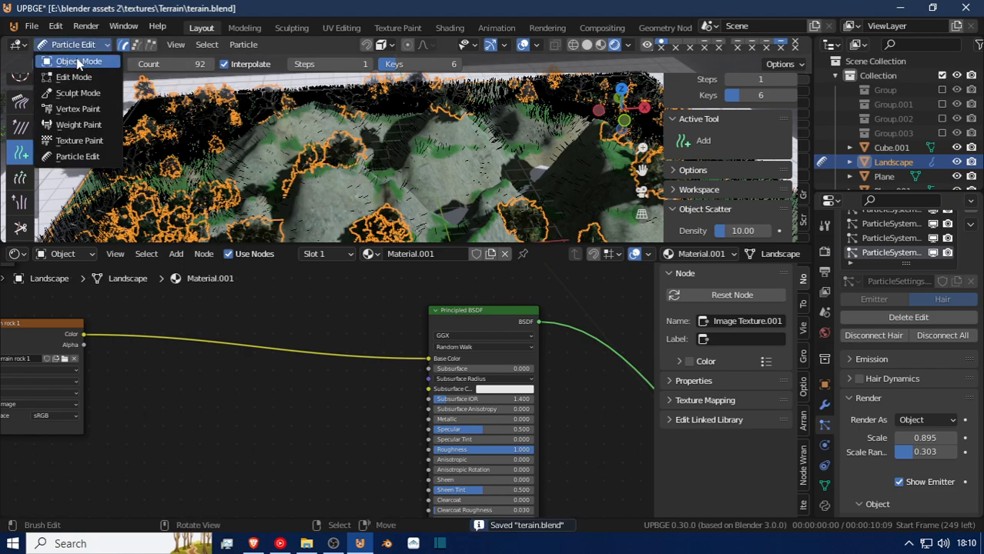
{"action": "left_click", "coordinate": [78, 61]}
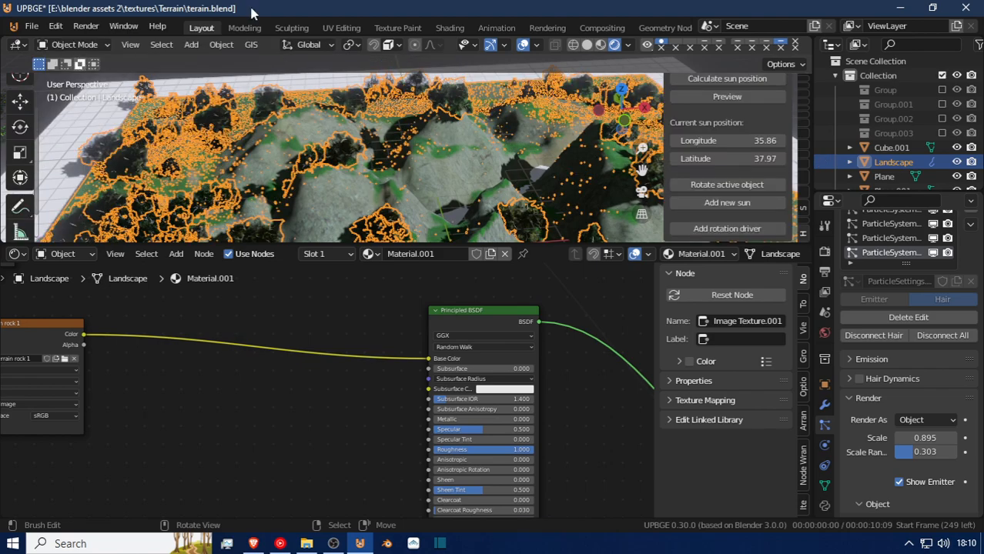
Fly toward the terrain's grassy corner and deselect the landscape to clear its outlines.
{"action": "middle_click_drag", "start_coordinate": [401, 129], "coordinate": [428, 124]}
{"action": "key", "text": "shift+grave"}
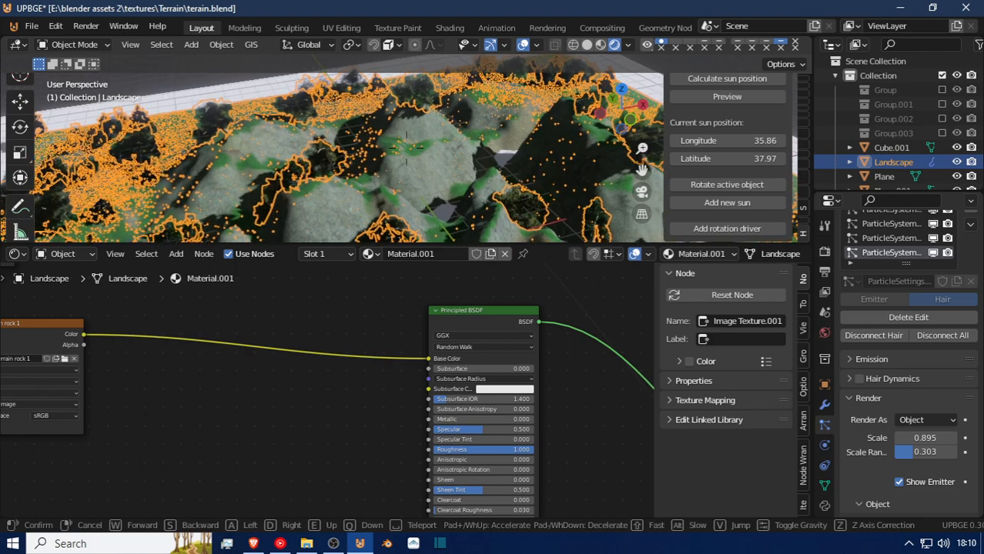
{"action": "key", "text": "s"}
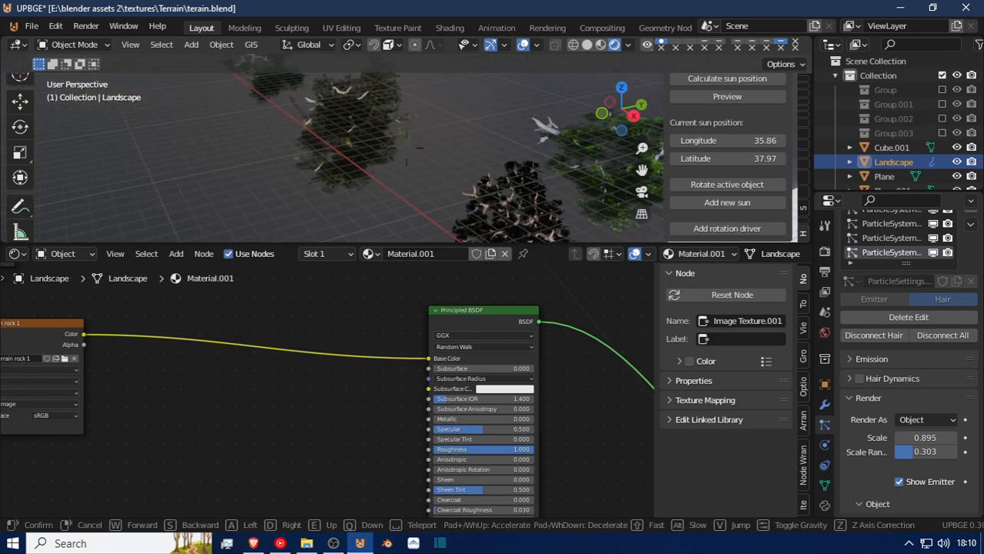
{"action": "key", "text": "w"}
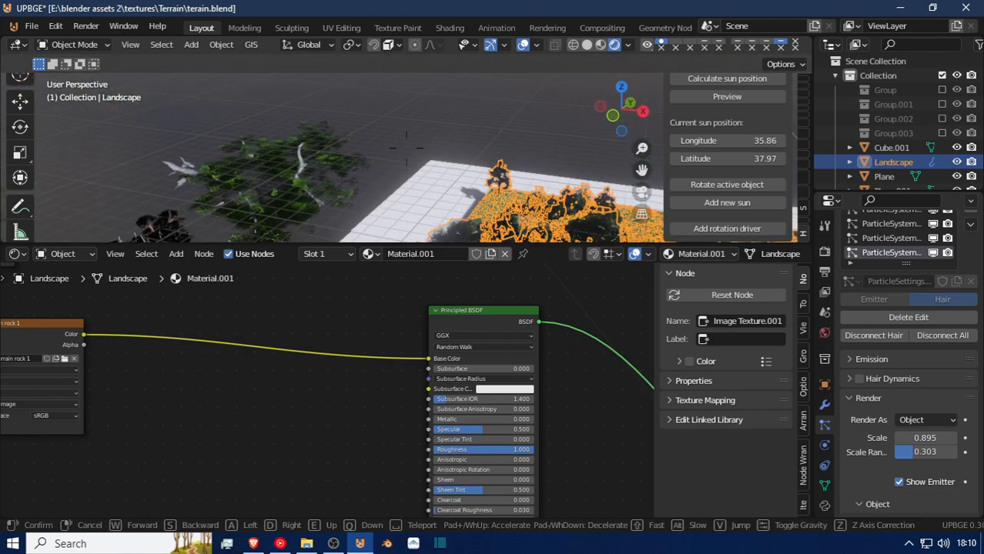
{"action": "key", "text": "w"}
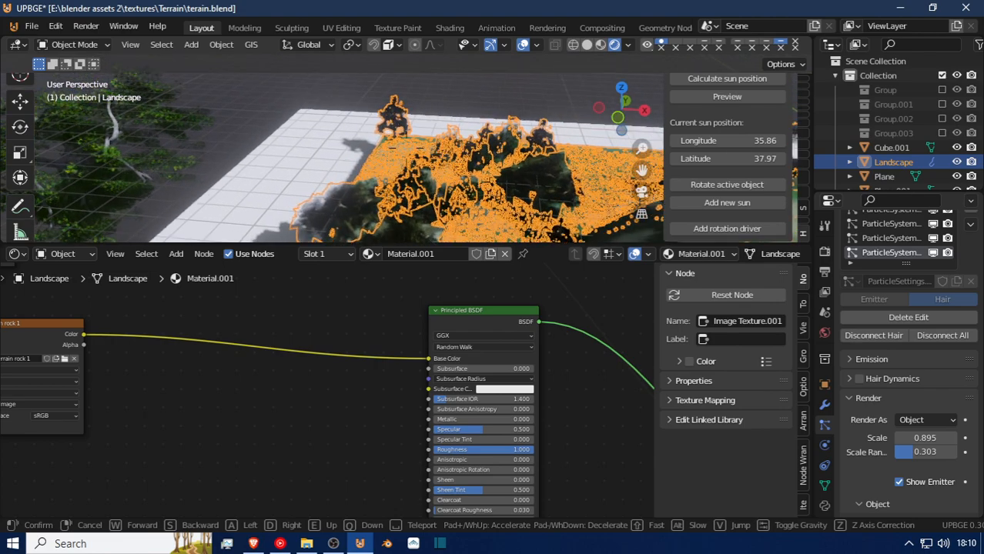
{"action": "key", "text": "w"}
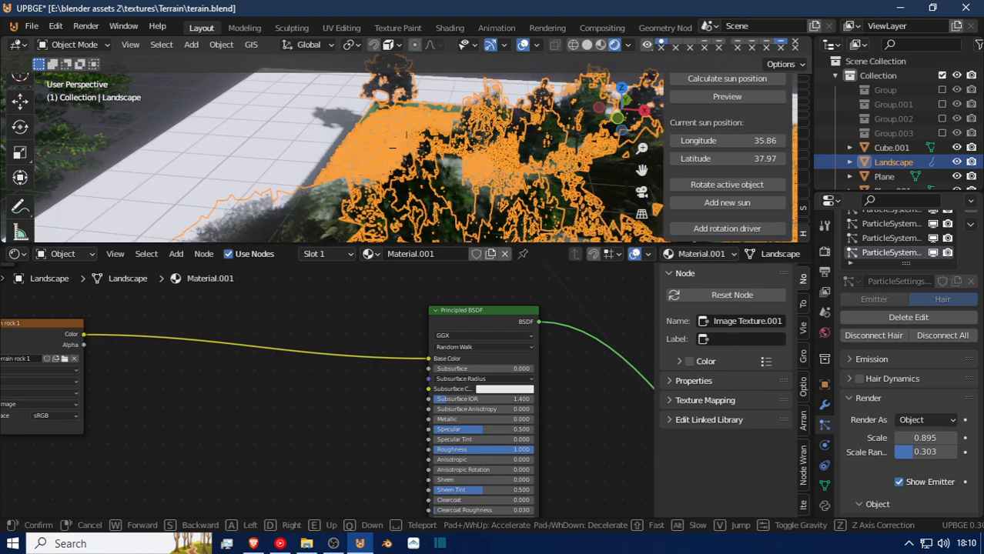
{"action": "key", "text": "w"}
{"action": "left_click", "coordinate": [406, 148]}
{"action": "key", "text": "alt+a"}
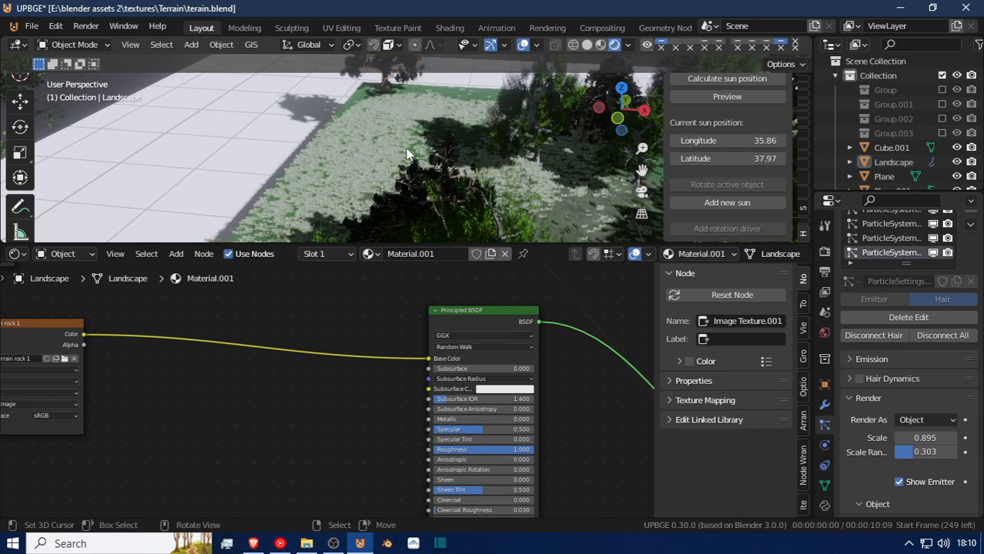
Fly down to the terrain's grassy corner and examine the density and individual blades of the brushed grass up close.
{"action": "key", "text": "shift+grave"}
{"action": "key", "text": "w"}
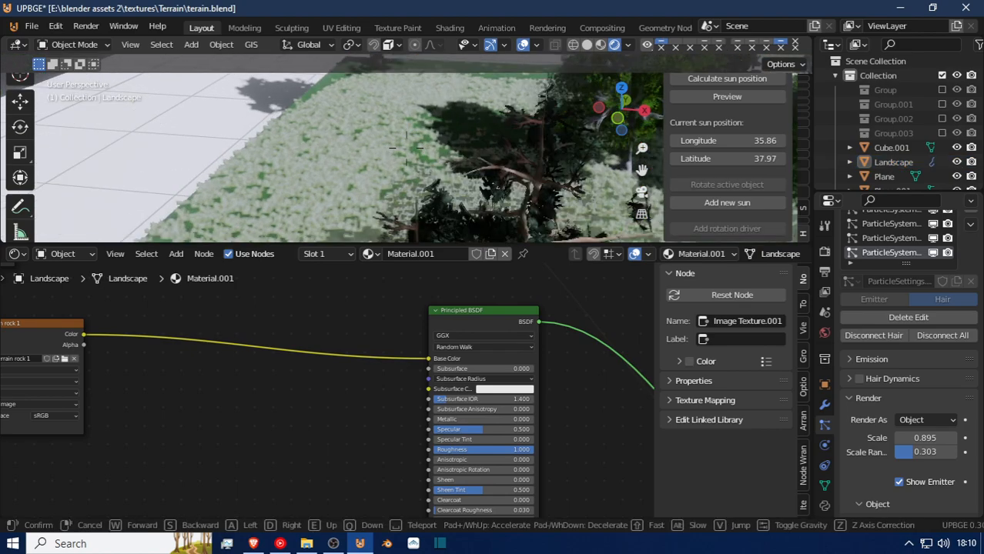
{"action": "key", "text": "w"}
{"action": "key", "text": "w"}
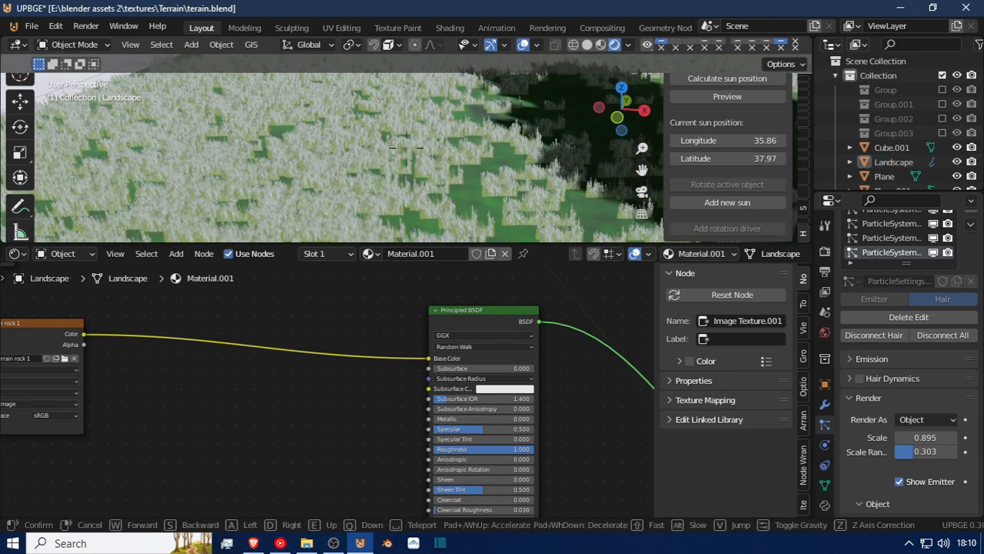
{"action": "key", "text": "w"}
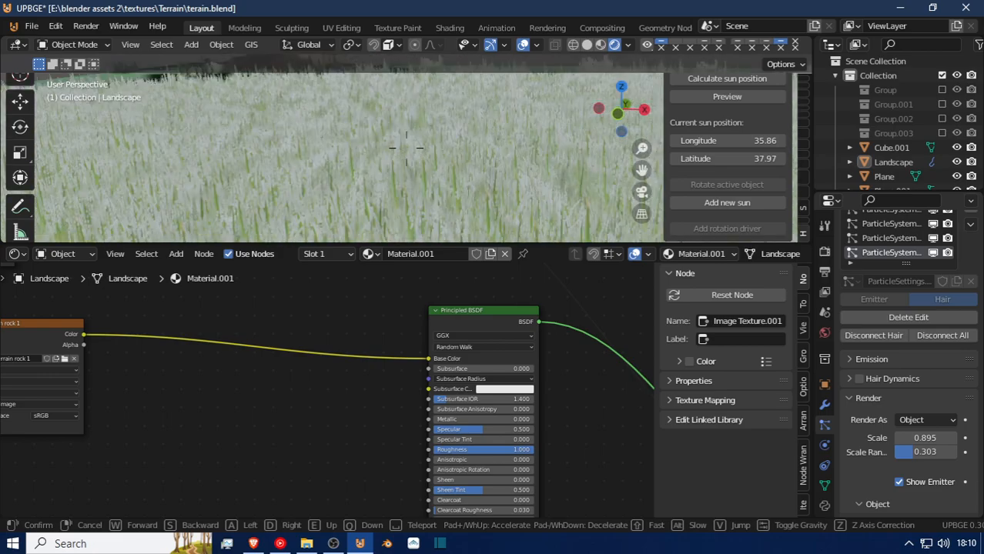
{"action": "key", "text": "w"}
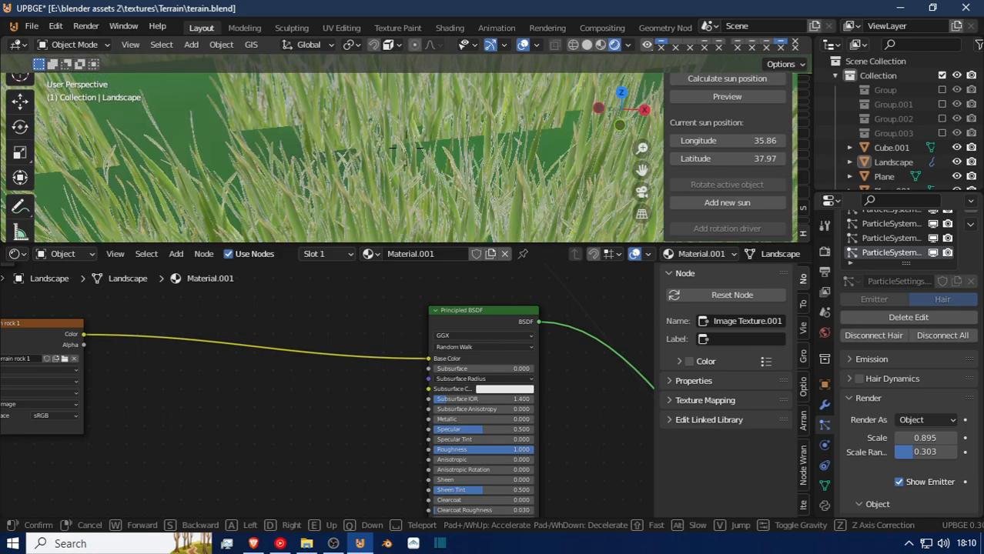
{"action": "key", "text": "s"}
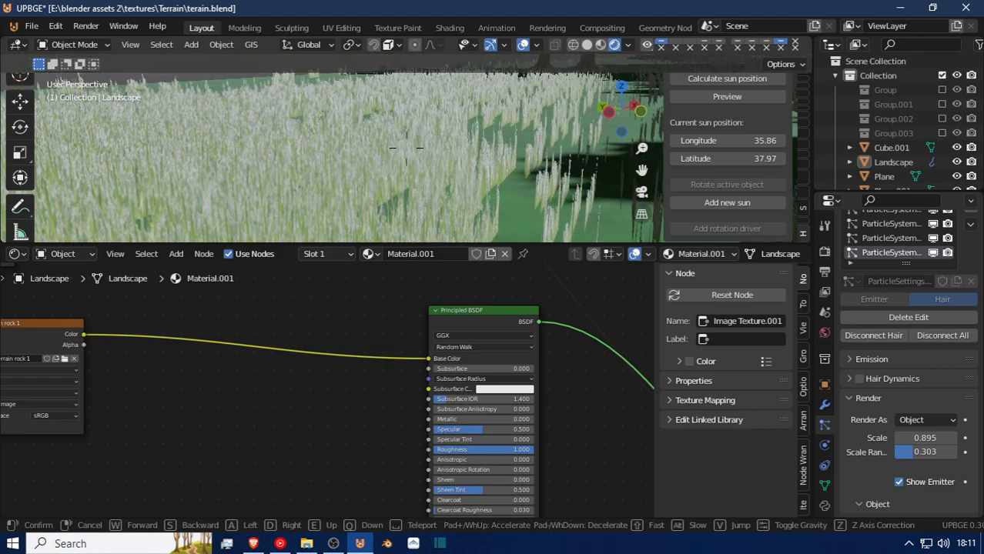
Fly along the terrain's edge and examine the shaded grass clumps beneath the trees.
{"action": "key", "text": "w"}
{"action": "key", "text": "s"}
{"action": "key", "text": "w"}
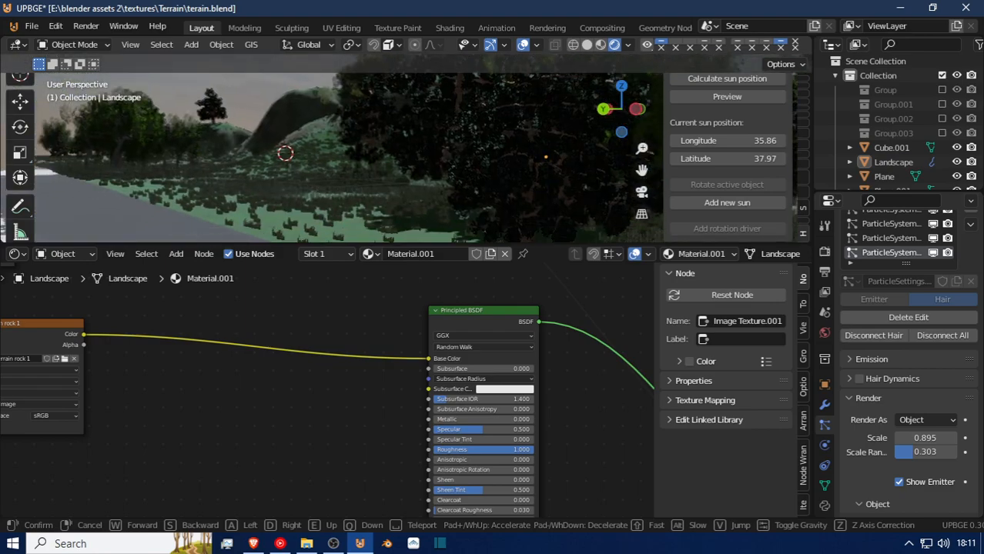
{"action": "key", "text": "s"}
{"action": "key", "text": "w"}
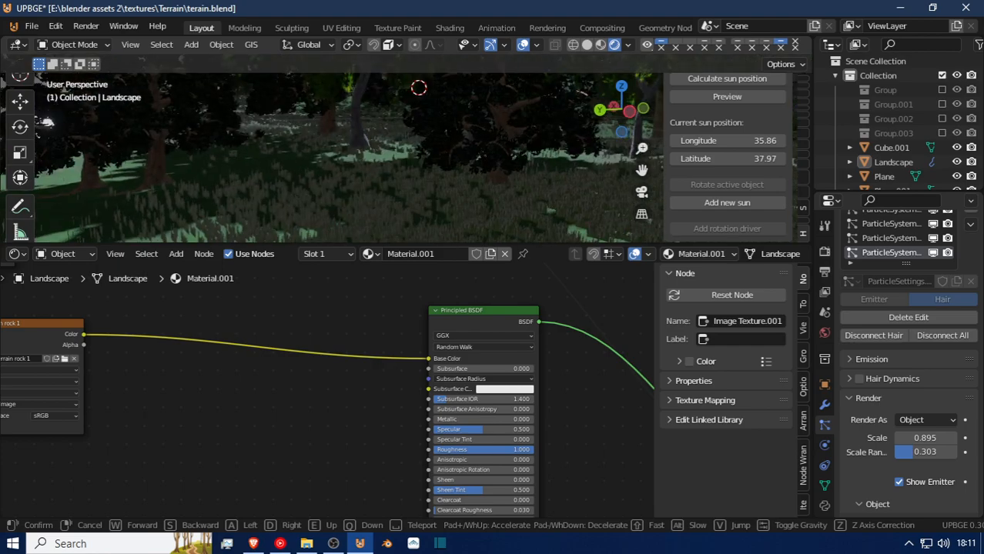
{"action": "key", "text": "w"}
{"action": "key", "text": "w"}
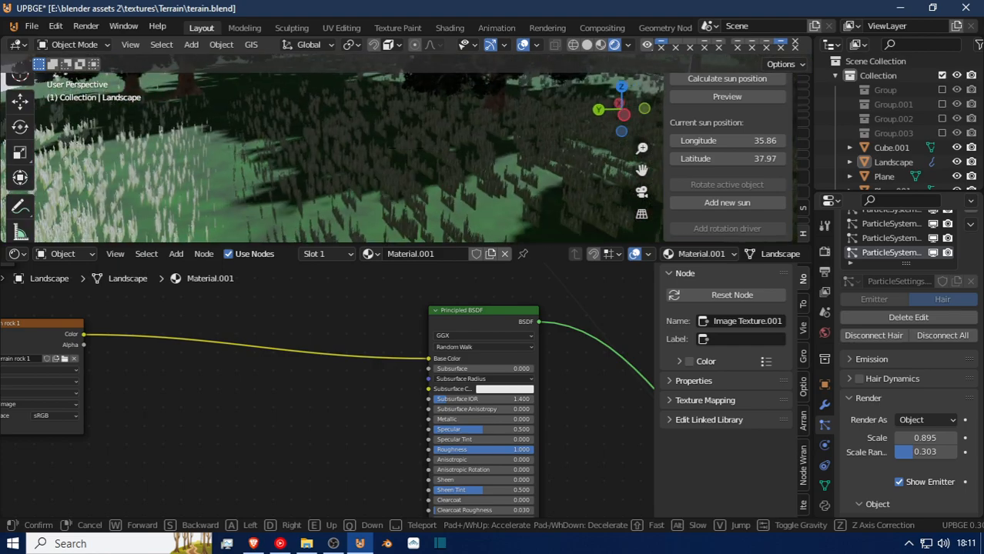
{"action": "left_click", "coordinate": [371, 200]}
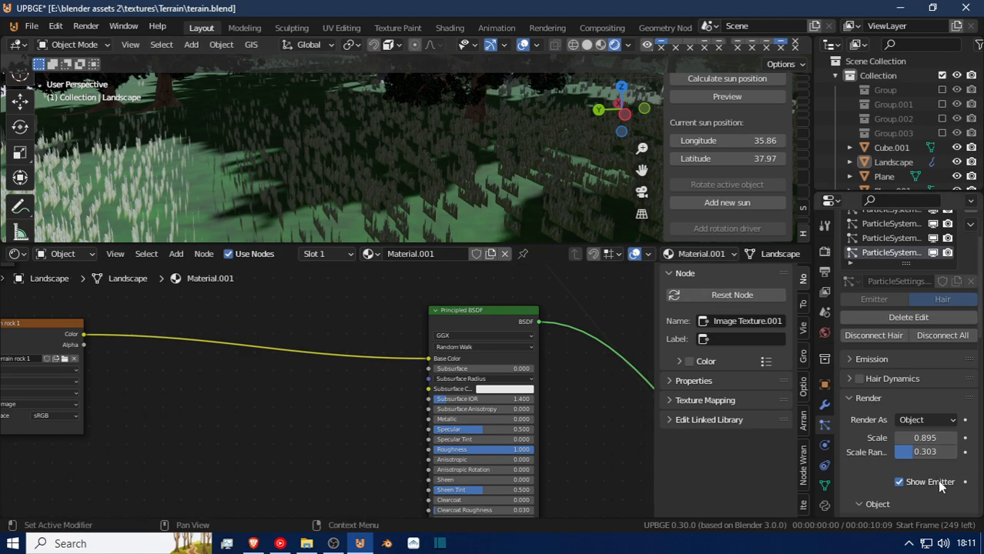
Turn off Object Rotation and Unborn in the render settings of the landscape's grass particle system.
{"action": "scroll", "coordinate": [931, 490], "scroll_direction": "down", "scroll_amount": 3}
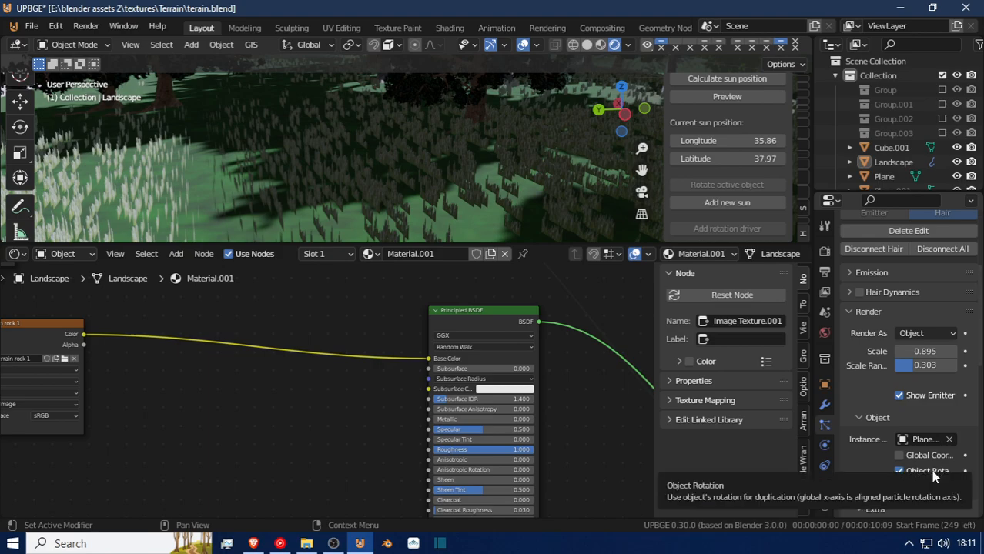
{"action": "left_click", "coordinate": [900, 471]}
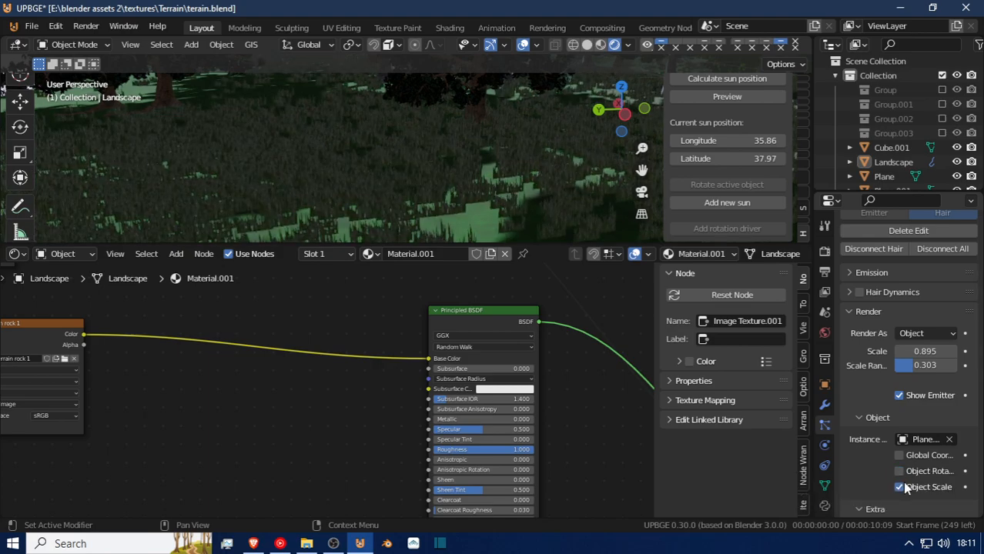
{"action": "left_click", "coordinate": [900, 472]}
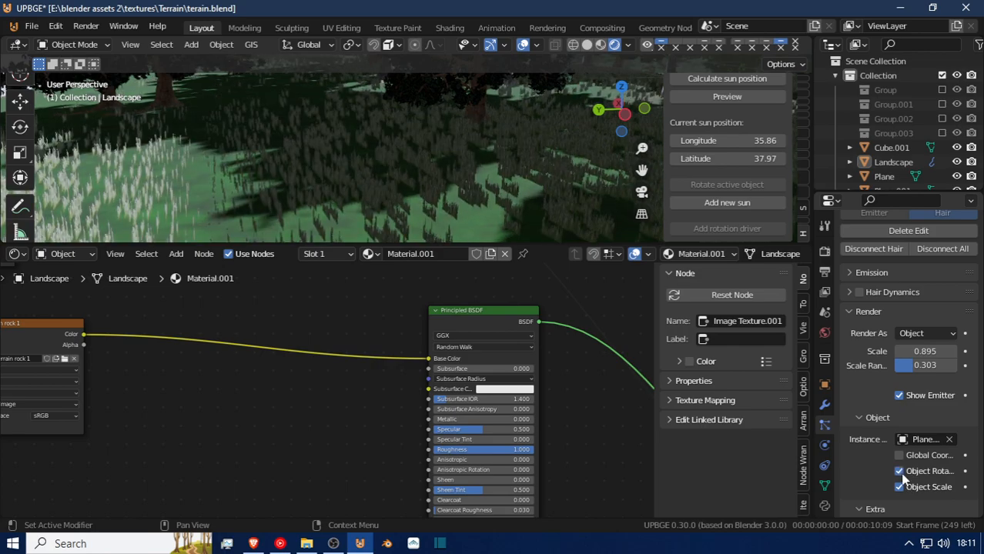
{"action": "left_click", "coordinate": [900, 472]}
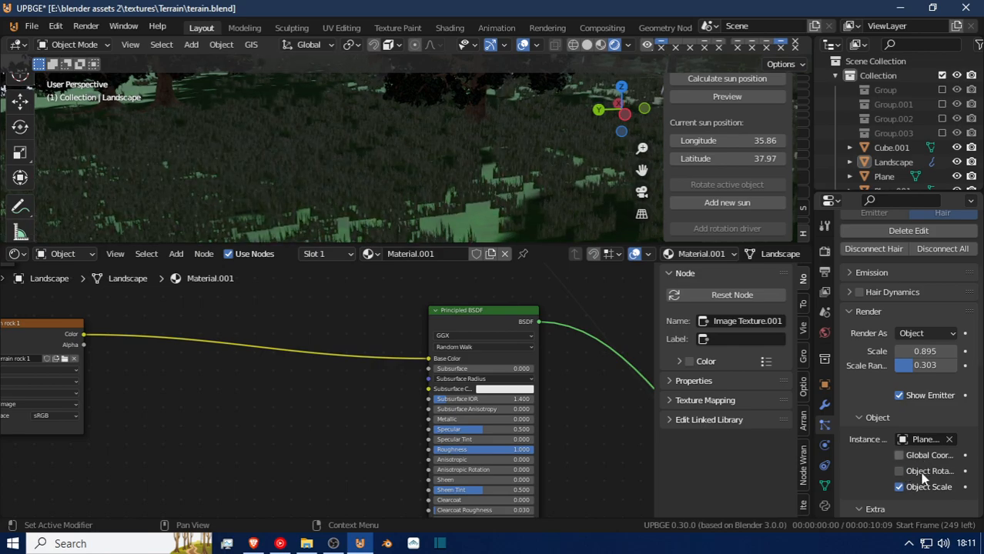
{"action": "scroll", "coordinate": [922, 470], "scroll_direction": "down", "scroll_amount": 4}
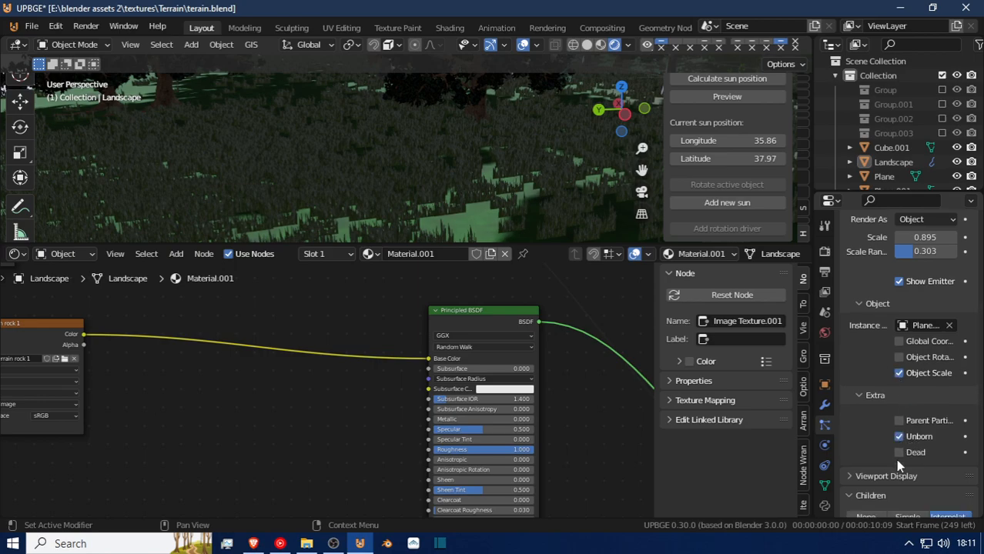
{"action": "scroll", "coordinate": [907, 431], "scroll_direction": "up", "scroll_amount": 2}
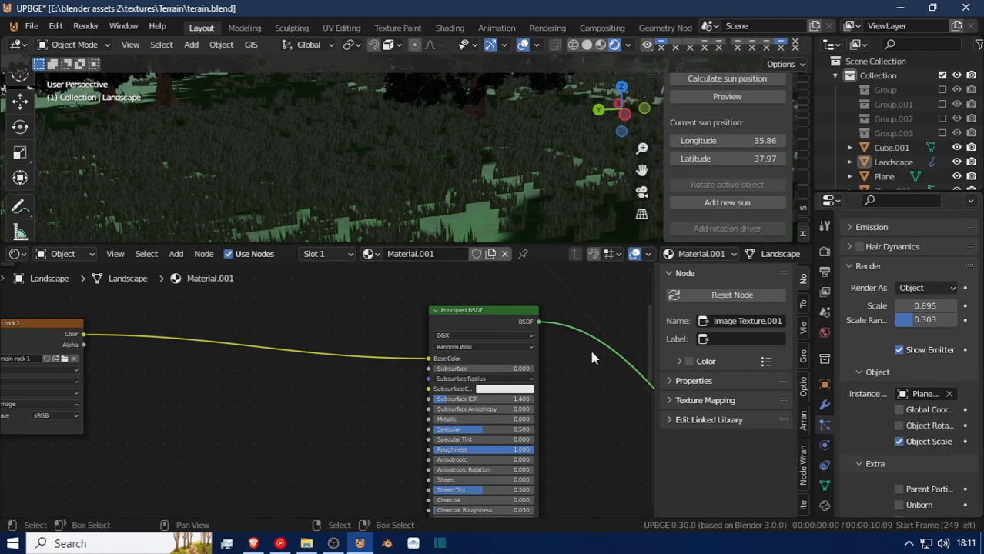
Select the source grass plane outside the terrain, clear its rotation, and rotate it 90° about the global Y axis.
{"action": "scroll", "coordinate": [313, 127], "scroll_direction": "down", "scroll_amount": 5}
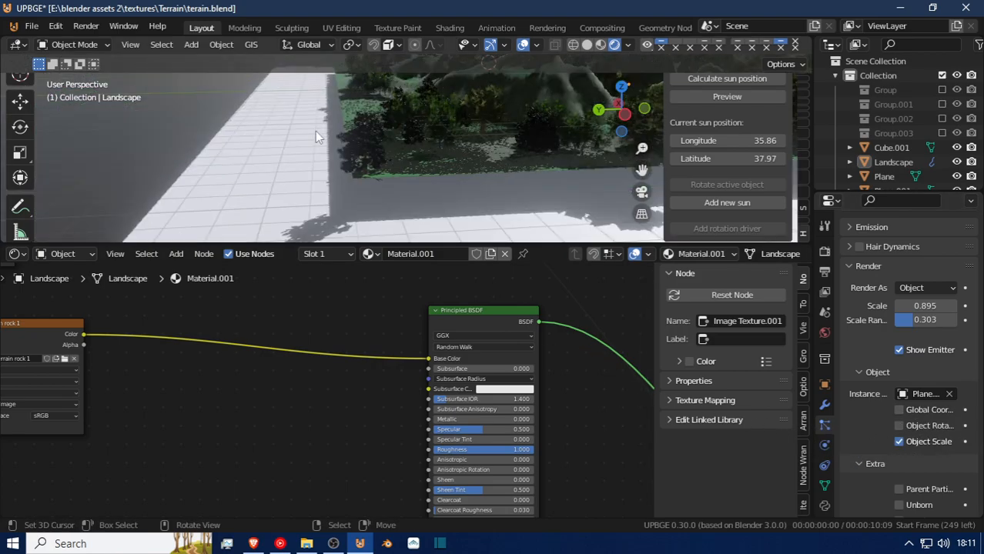
{"action": "key", "text": "shift+grave"}
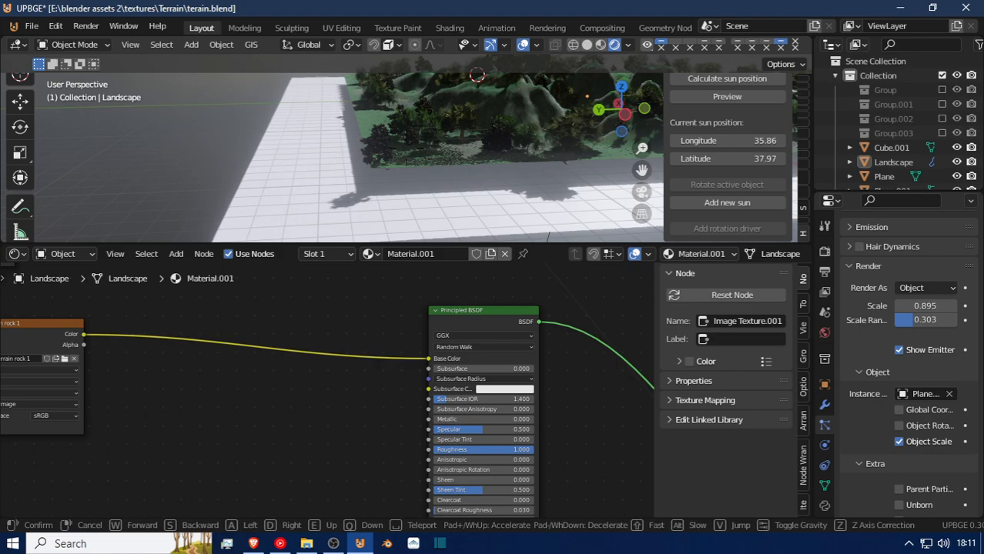
{"action": "left_click", "coordinate": [392, 178]}
{"action": "key", "text": "shift+grave"}
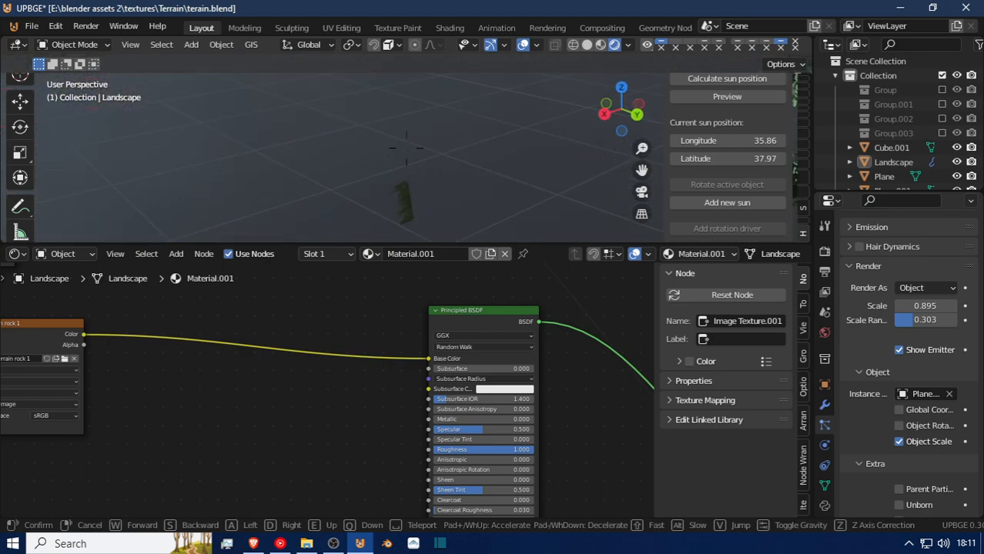
{"action": "left_click", "coordinate": [405, 153]}
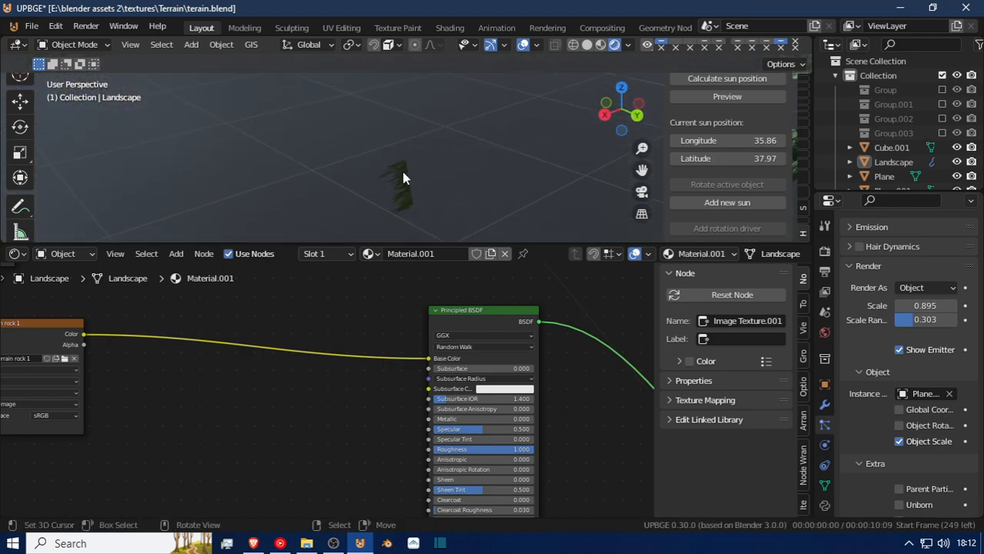
{"action": "left_click", "coordinate": [402, 172]}
{"action": "key", "text": "alt+r"}
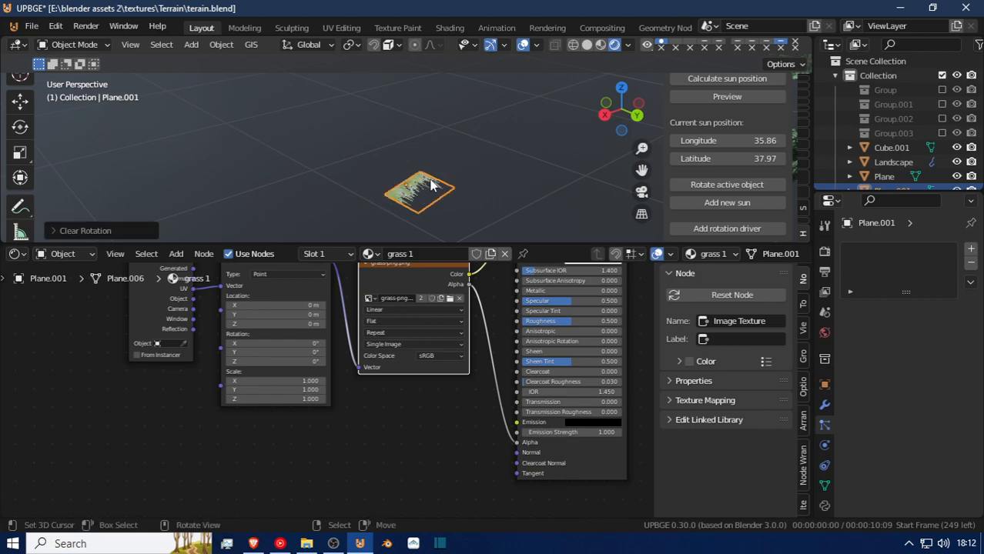
{"action": "key", "text": "r"}
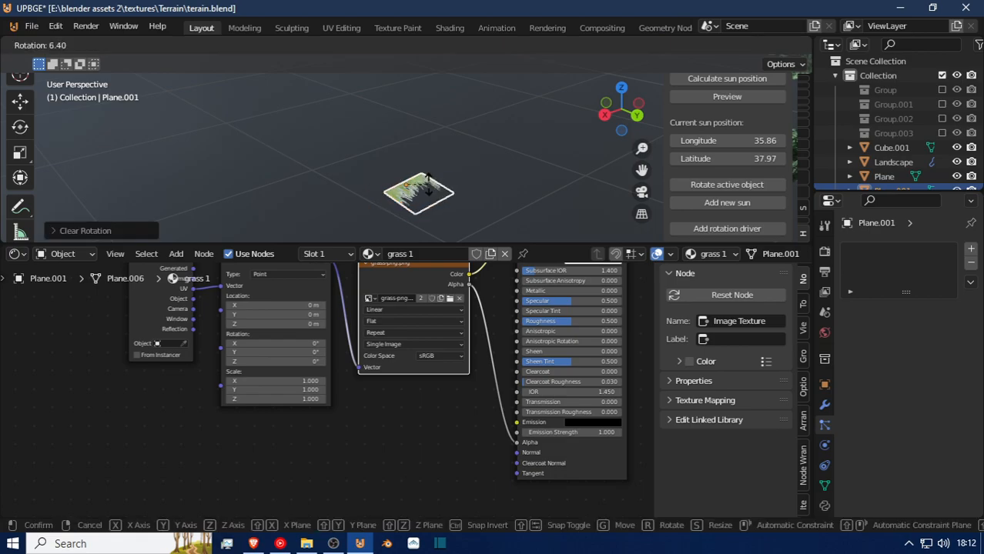
{"action": "type", "text": "y"}
{"action": "type", "text": "90"}
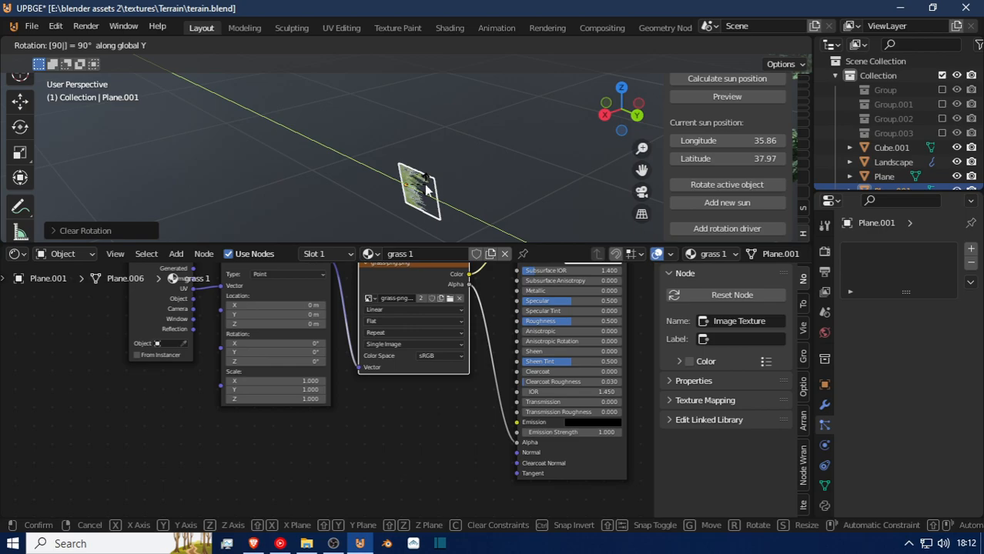
{"action": "key", "text": "Return"}
Duplicate the grass plane's face in place within its mesh and rotate the copy 90° about the global Y axis.
{"action": "key", "text": "Tab"}
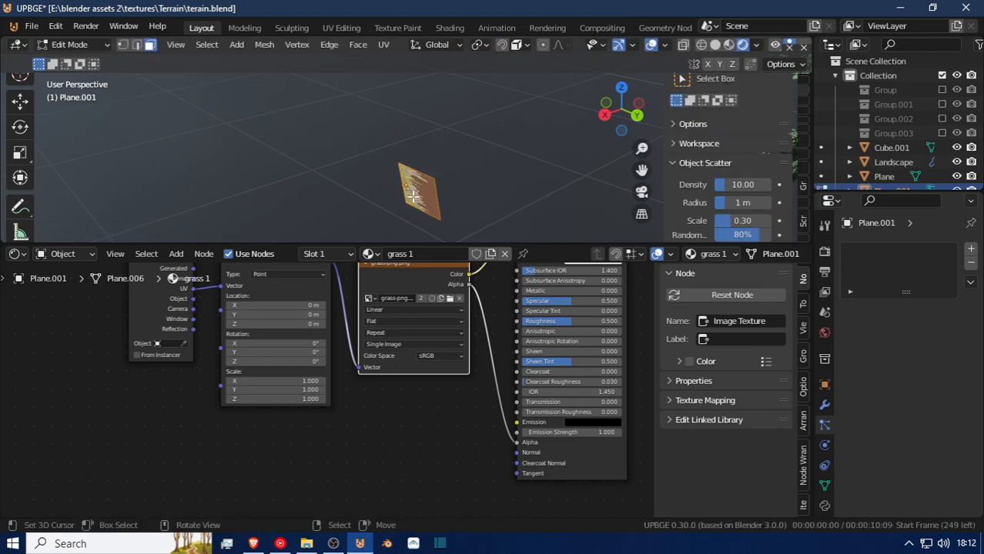
{"action": "key", "text": "shift+d"}
{"action": "left_click", "coordinate": [415, 186]}
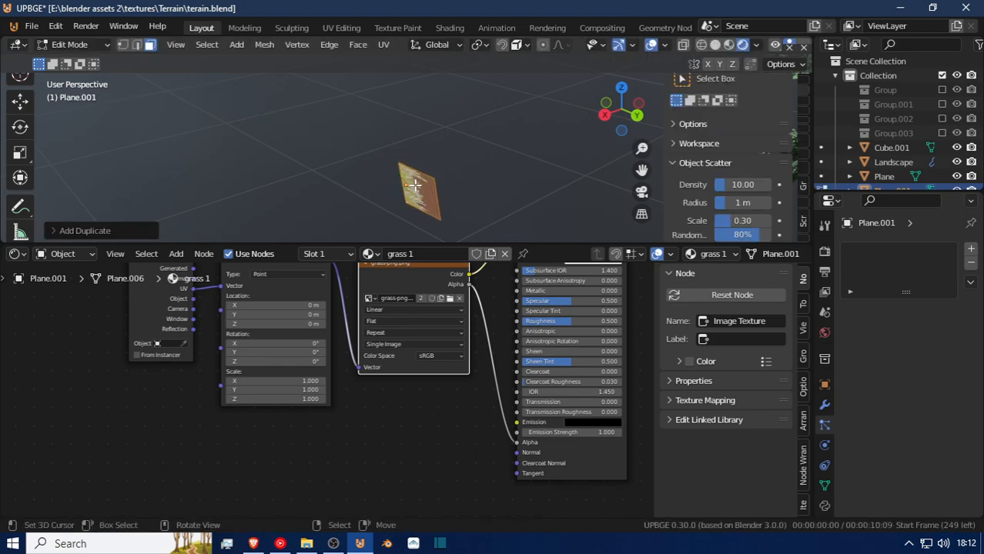
{"action": "type", "text": "ry90"}
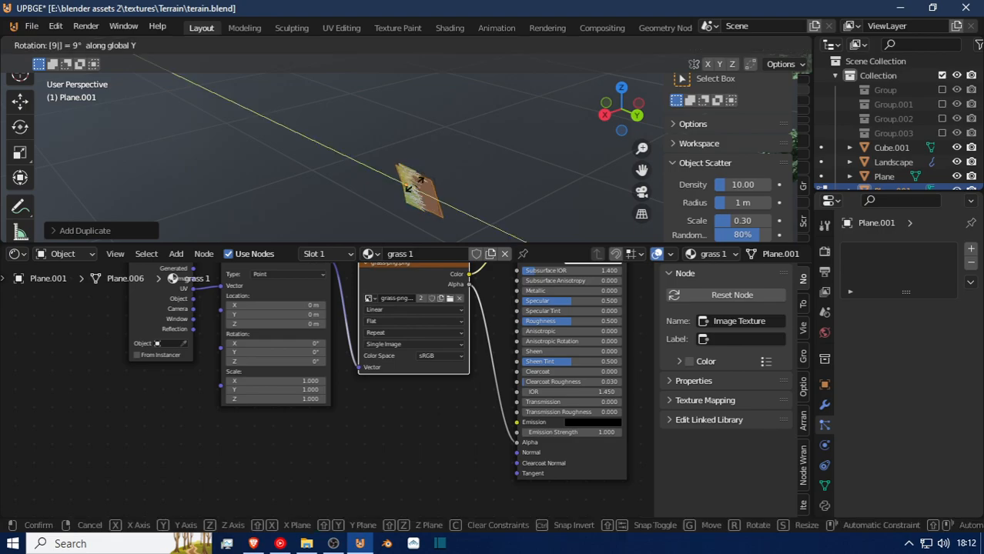
{"action": "key", "text": "Return"}
{"action": "key", "text": "Tab"}
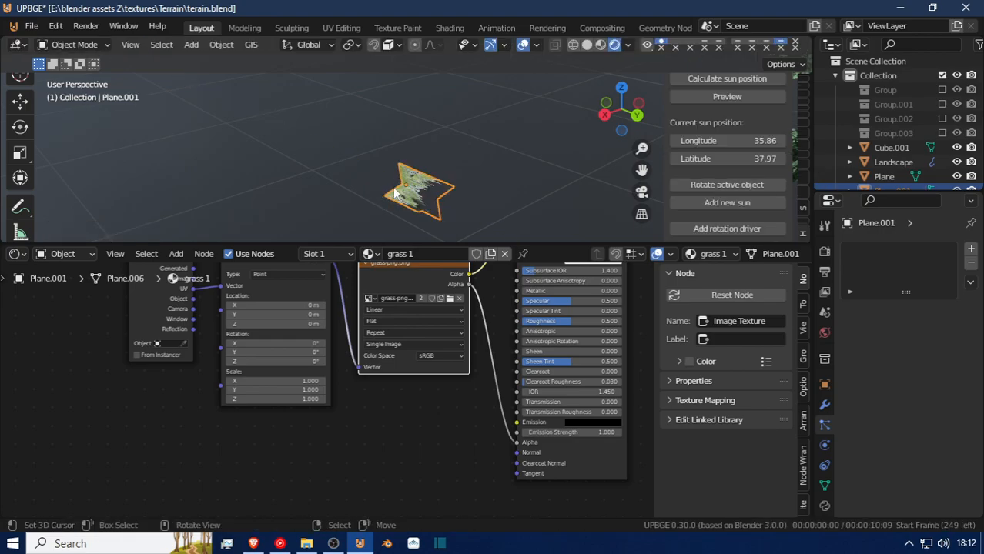
Fly from the source grass plane across the terrain and examine the grass clumps among the trees and on the slopes.
{"action": "key", "text": "shift+grave"}
{"action": "key", "text": "w"}
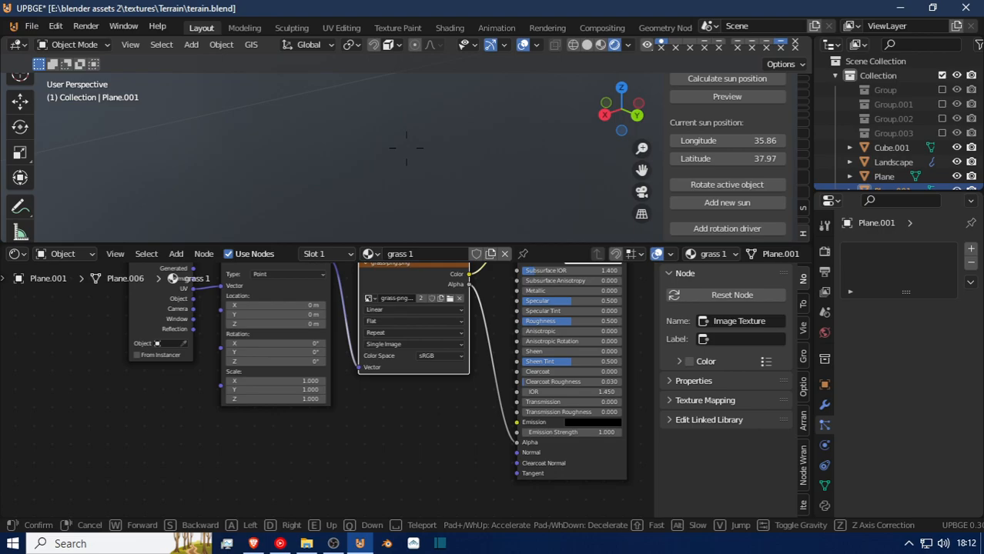
{"action": "key", "text": "Escape"}
{"action": "scroll", "coordinate": [406, 154], "scroll_direction": "down", "scroll_amount": 15}
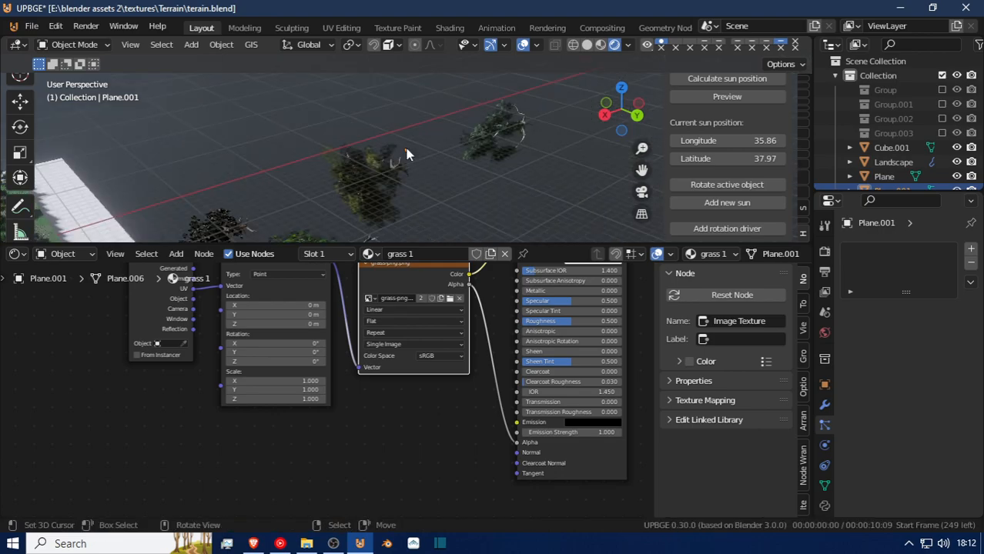
{"action": "key", "text": "shift+grave"}
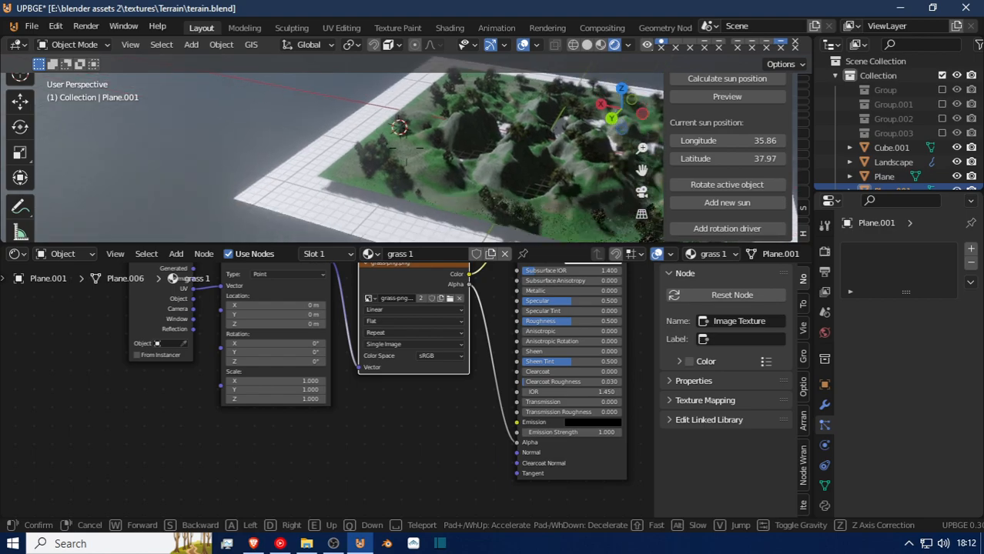
{"action": "key", "text": "w"}
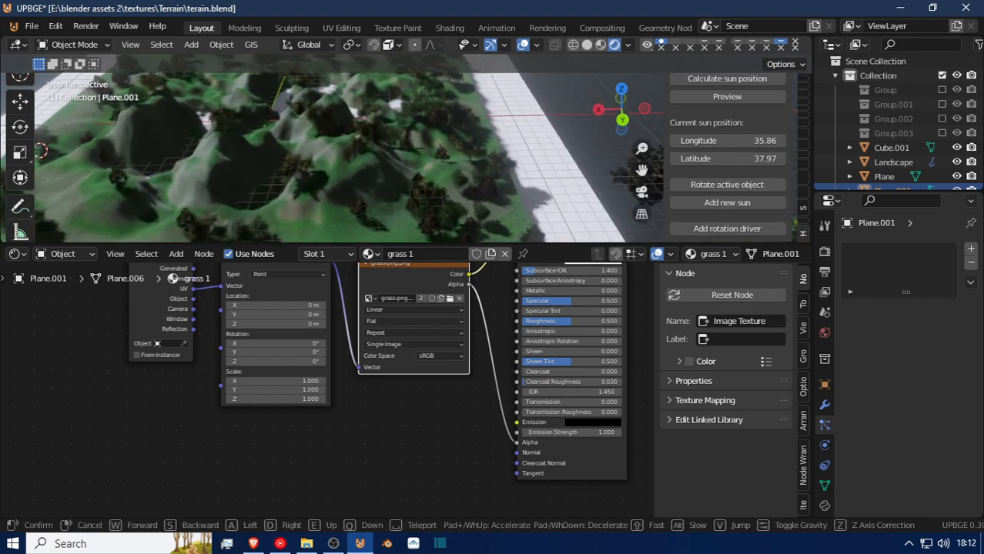
{"action": "key", "text": "w"}
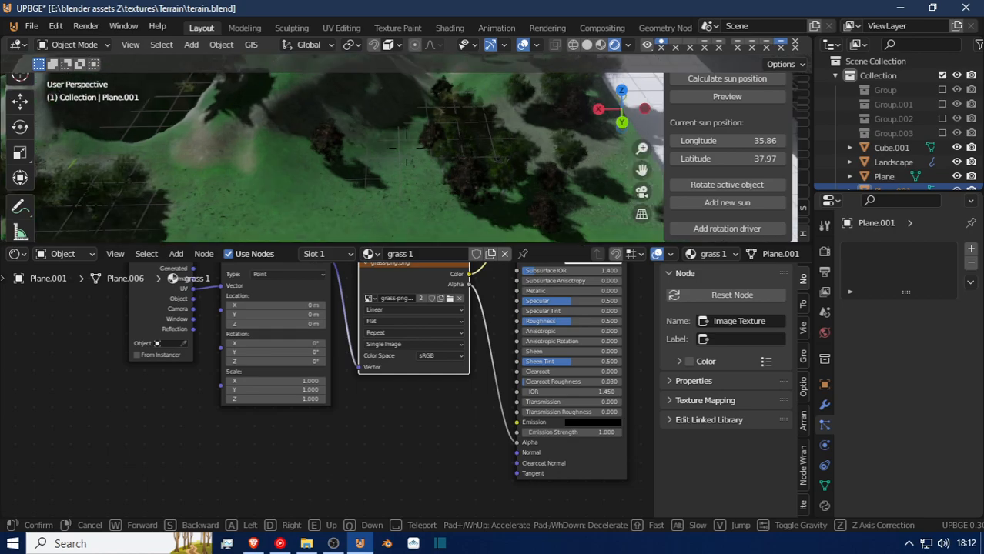
{"action": "key", "text": "w"}
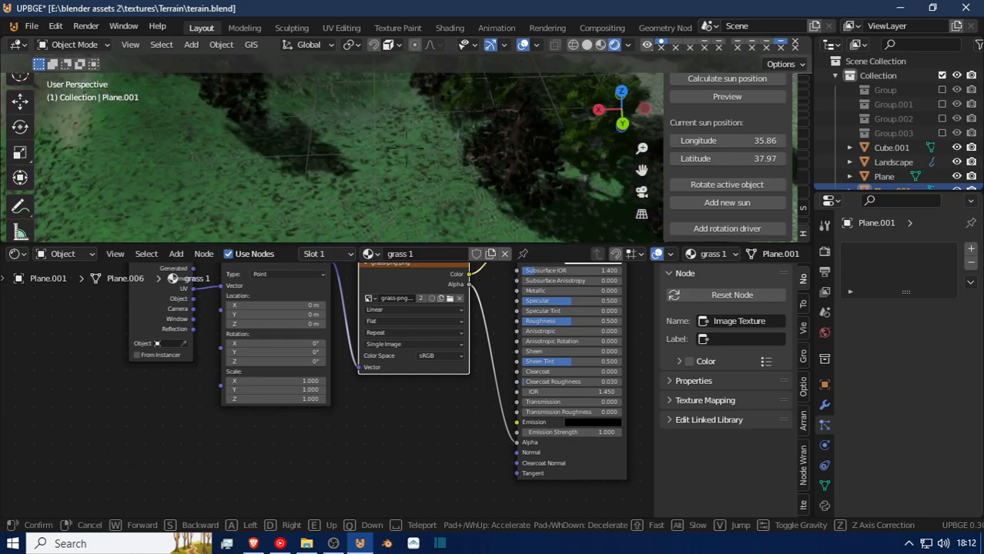
{"action": "key", "text": "w"}
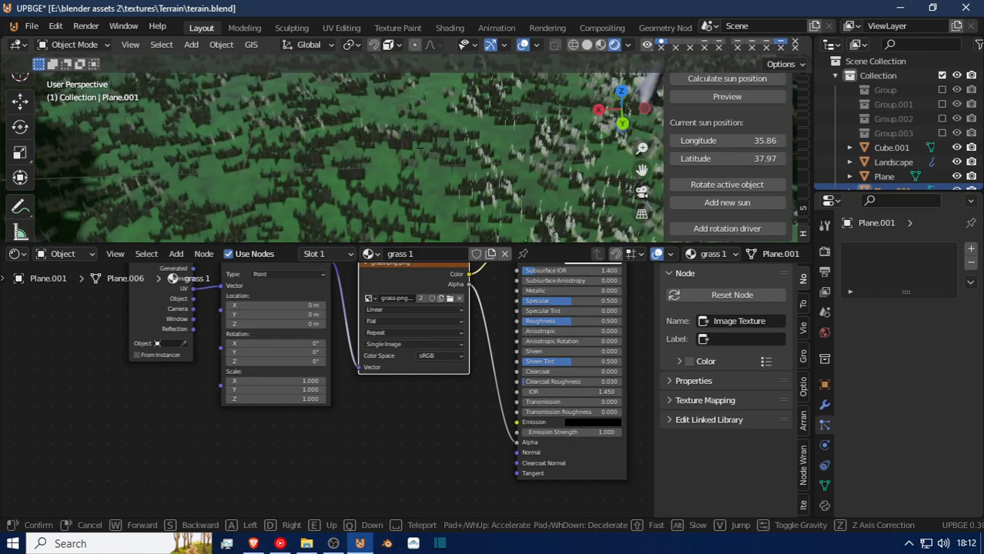
{"action": "key", "text": "w"}
{"action": "key", "text": "w"}
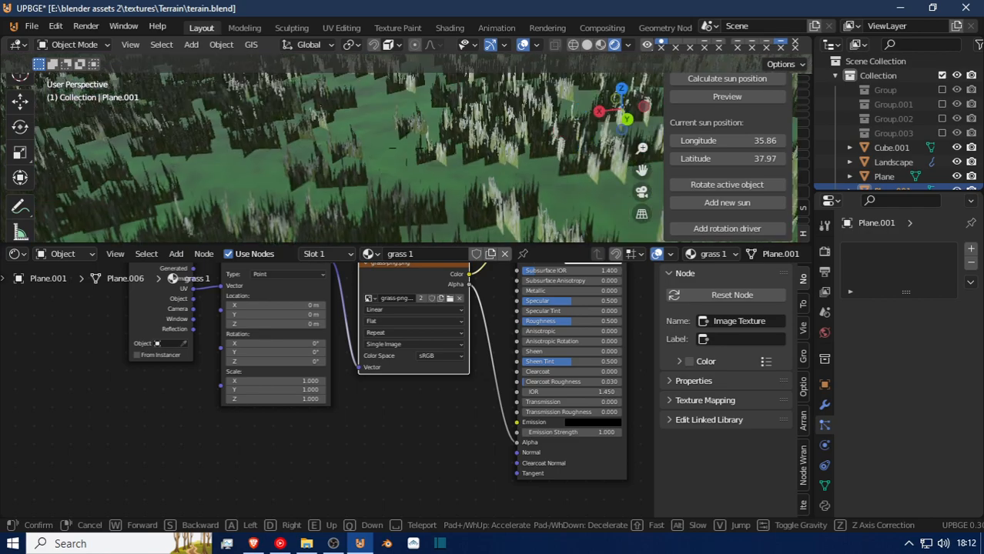
{"action": "key", "text": "w"}
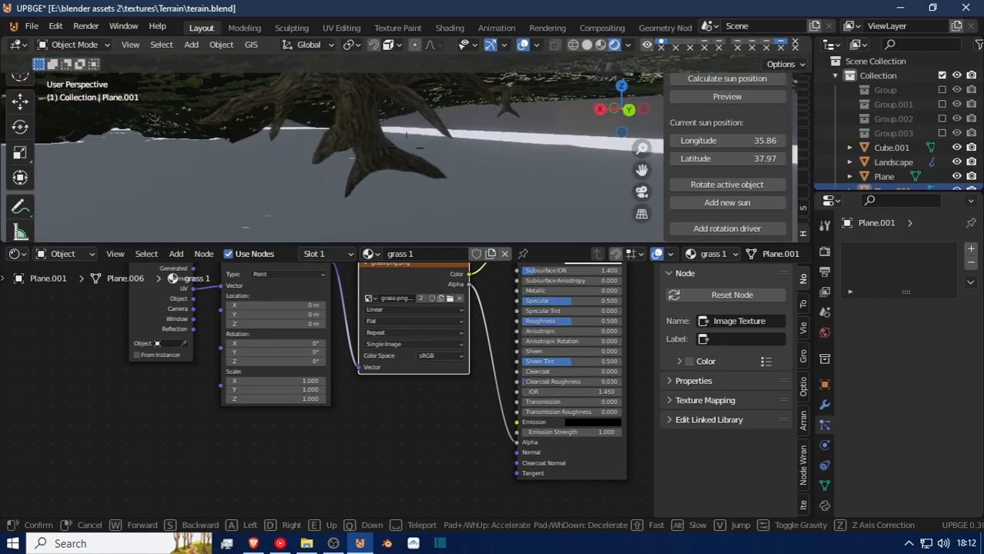
{"action": "key", "text": "w"}
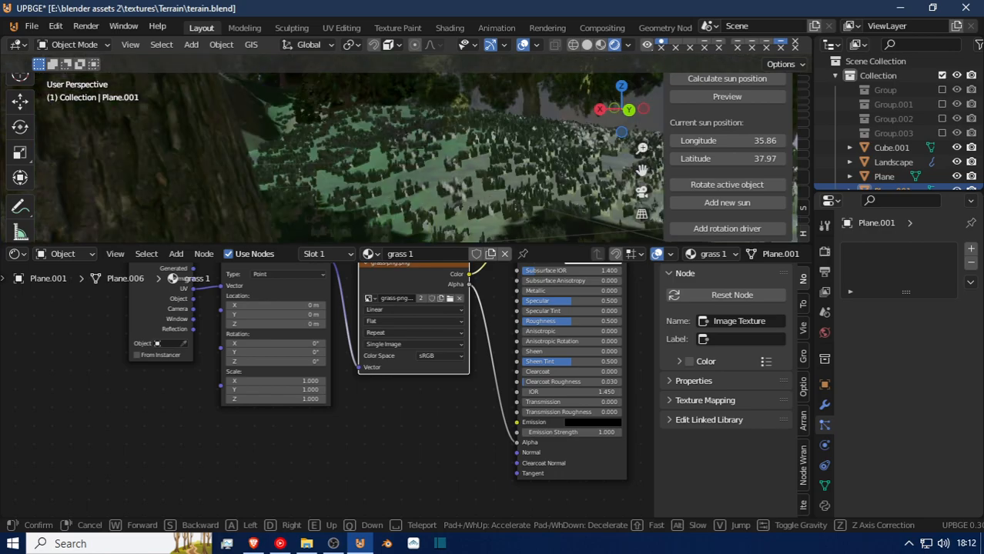
{"action": "key", "text": "w"}
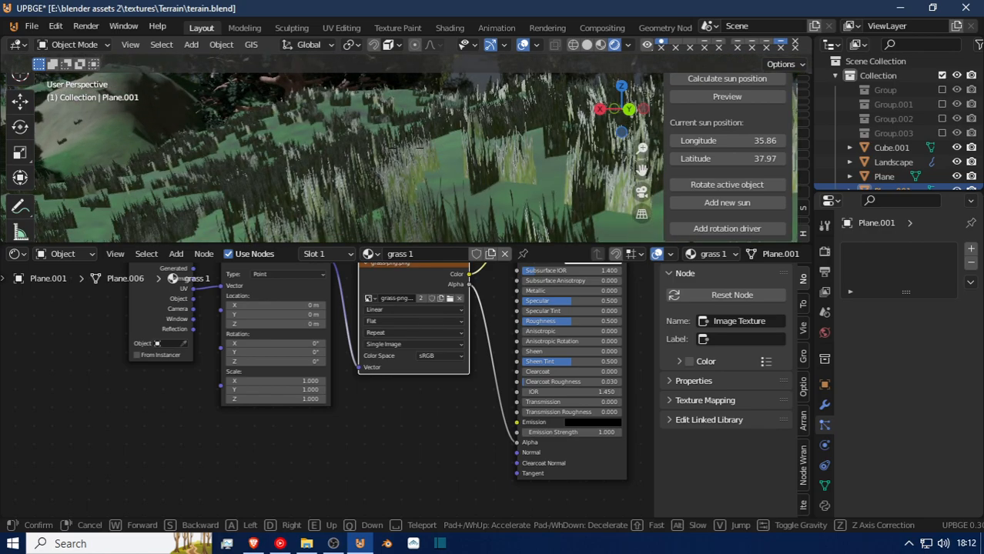
{"action": "key", "text": "w"}
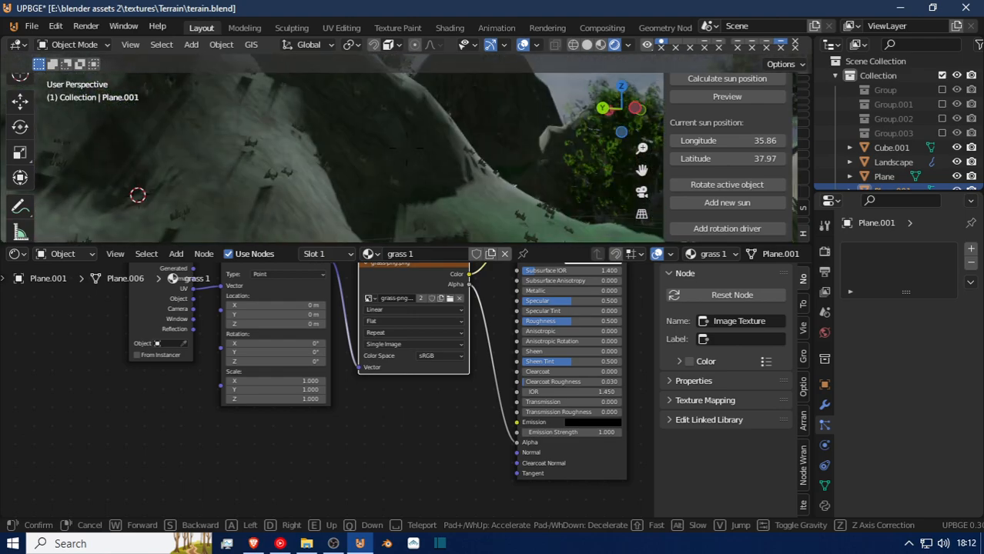
{"action": "left_click", "coordinate": [425, 148]}
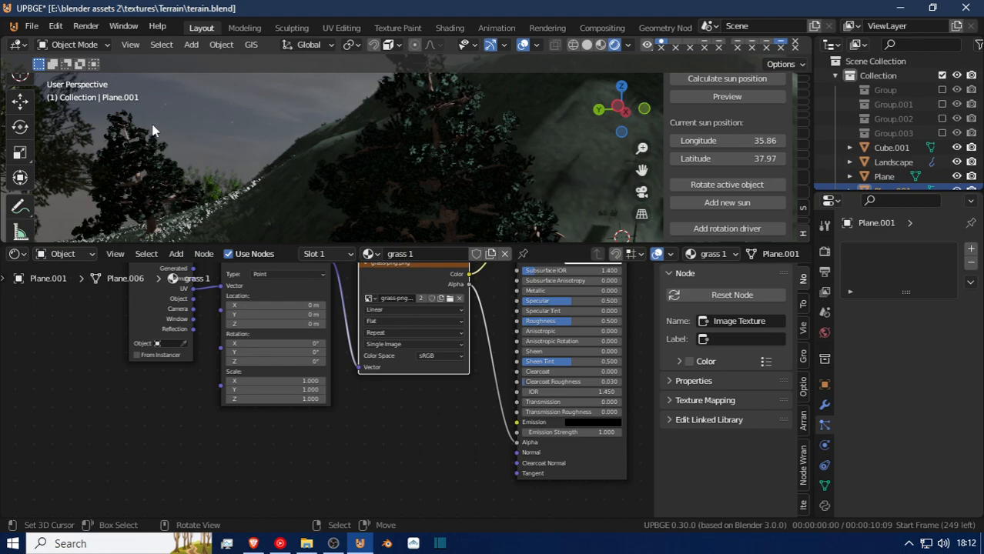
Try Object Rotation without Object Scale in the render settings of the landscape's grass particle system, then deselect everything.
{"action": "left_click", "coordinate": [271, 167]}
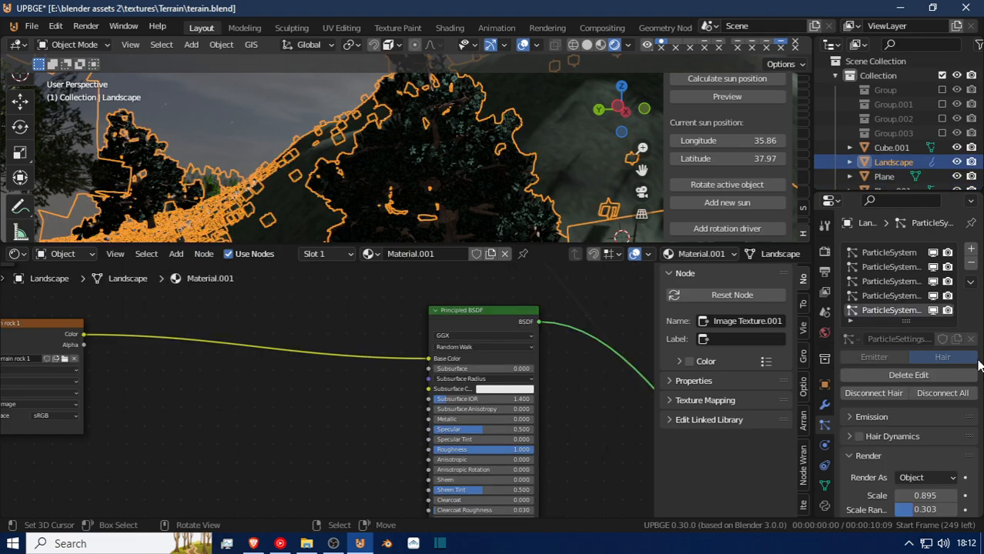
{"action": "scroll", "coordinate": [931, 358], "scroll_direction": "down", "scroll_amount": 5}
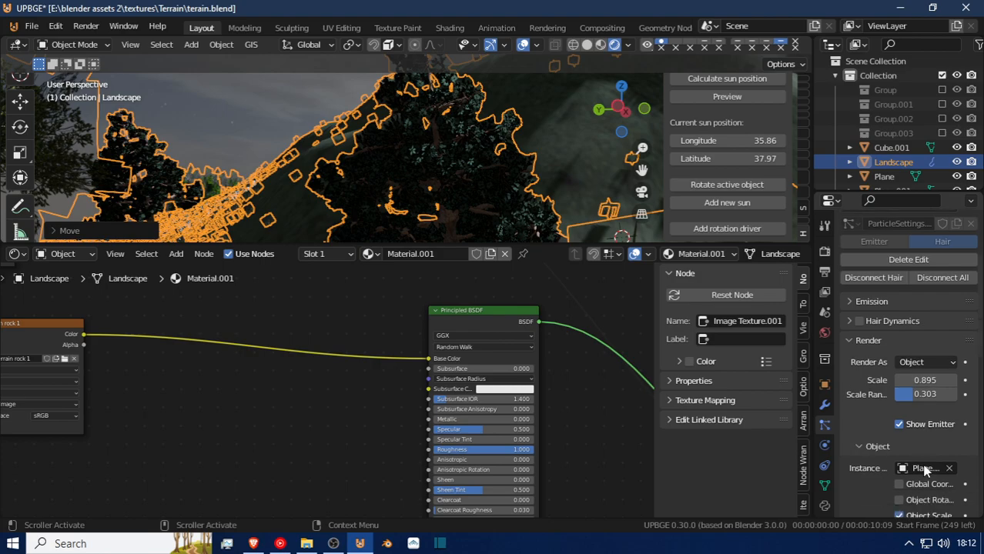
{"action": "scroll", "coordinate": [926, 470], "scroll_direction": "down", "scroll_amount": 3}
{"action": "scroll", "coordinate": [924, 471], "scroll_direction": "down", "scroll_amount": 3}
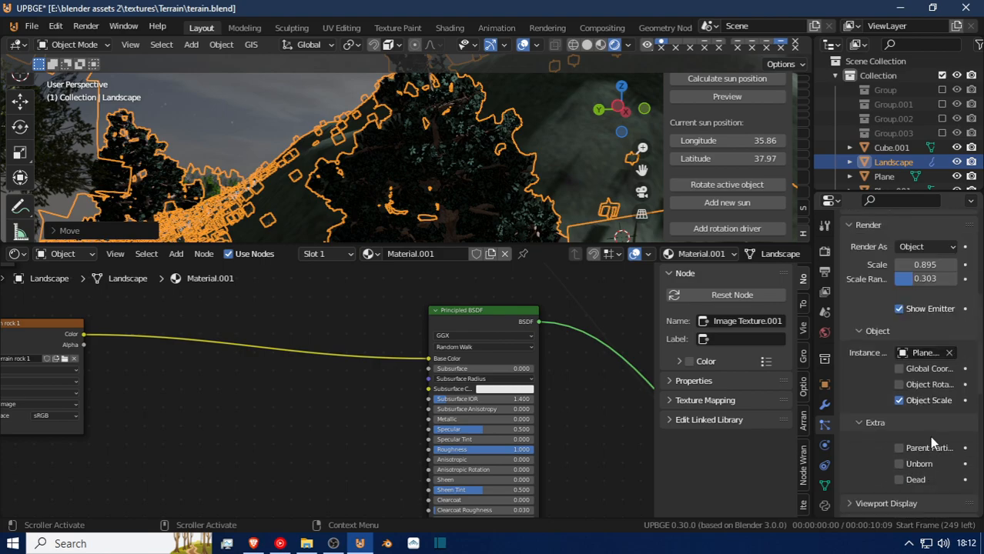
{"action": "left_click", "coordinate": [901, 384]}
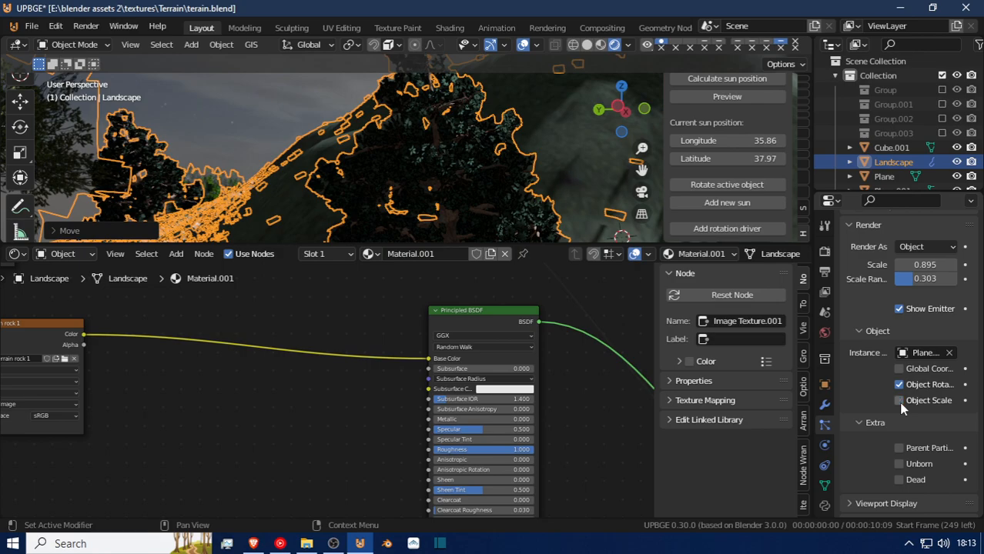
{"action": "key", "text": "Tab"}
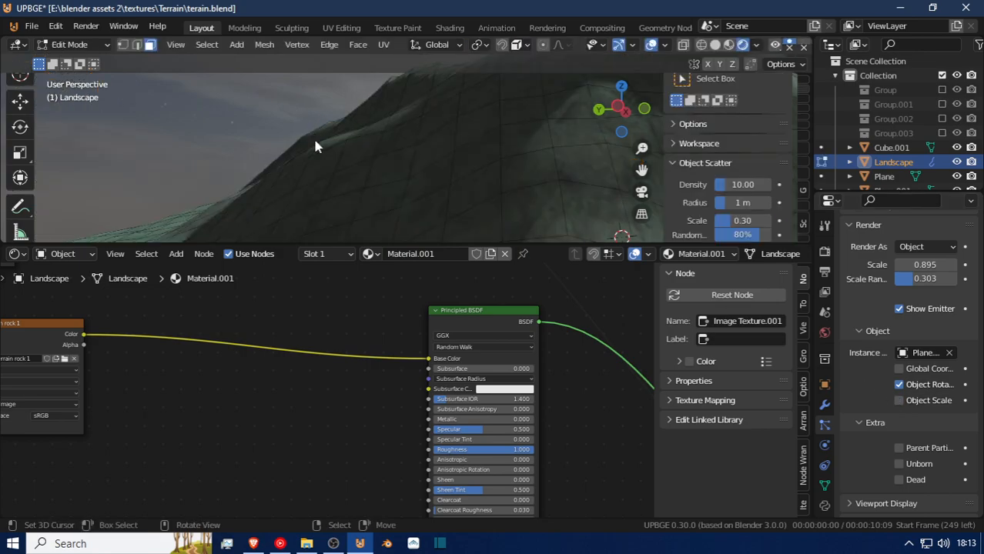
{"action": "key", "text": "Tab"}
{"action": "key", "text": "alt+a"}
Fly in under the trees and examine the orientation of the grass clumps up close.
{"action": "key", "text": "shift+grave"}
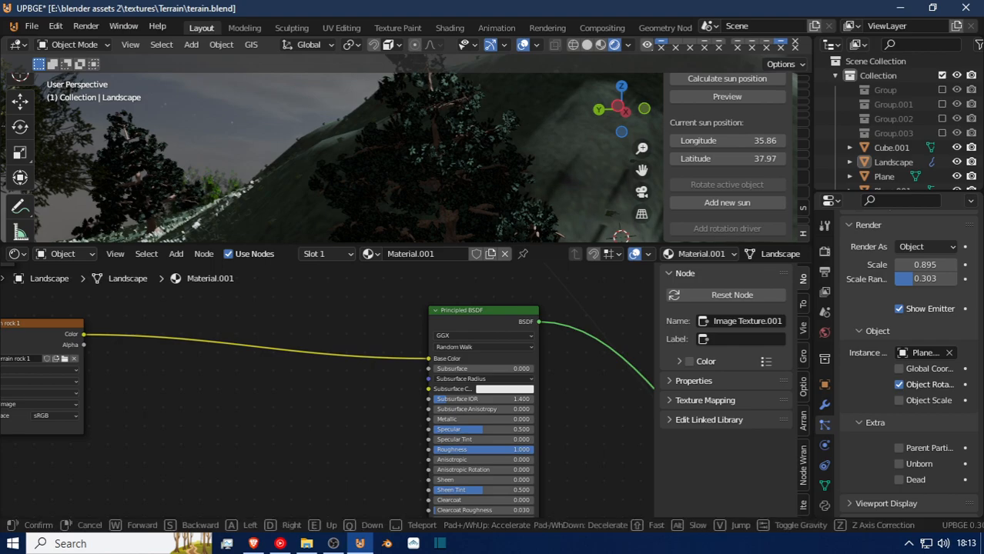
{"action": "left_click", "coordinate": [407, 148]}
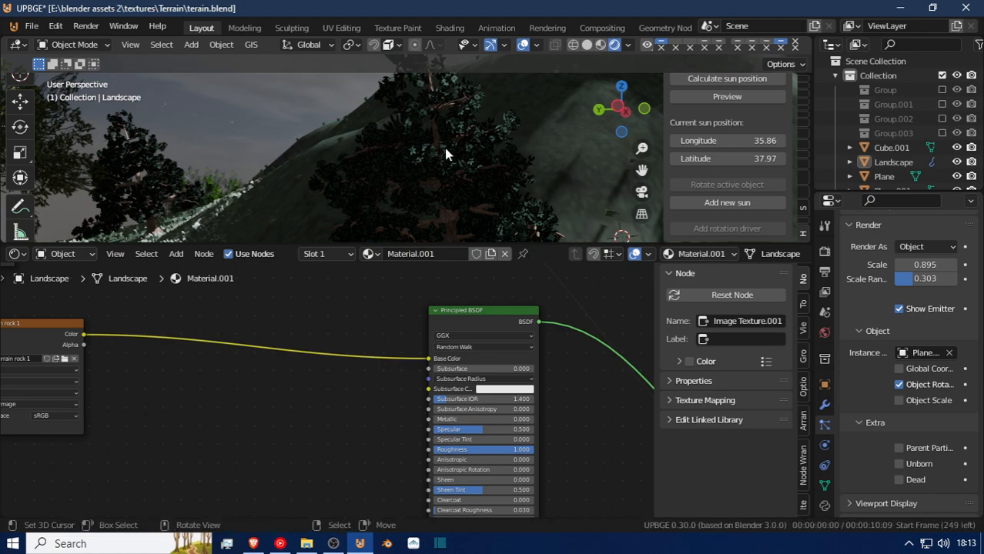
{"action": "key", "text": "shift+grave"}
{"action": "key", "text": "w"}
{"action": "key", "text": "w"}
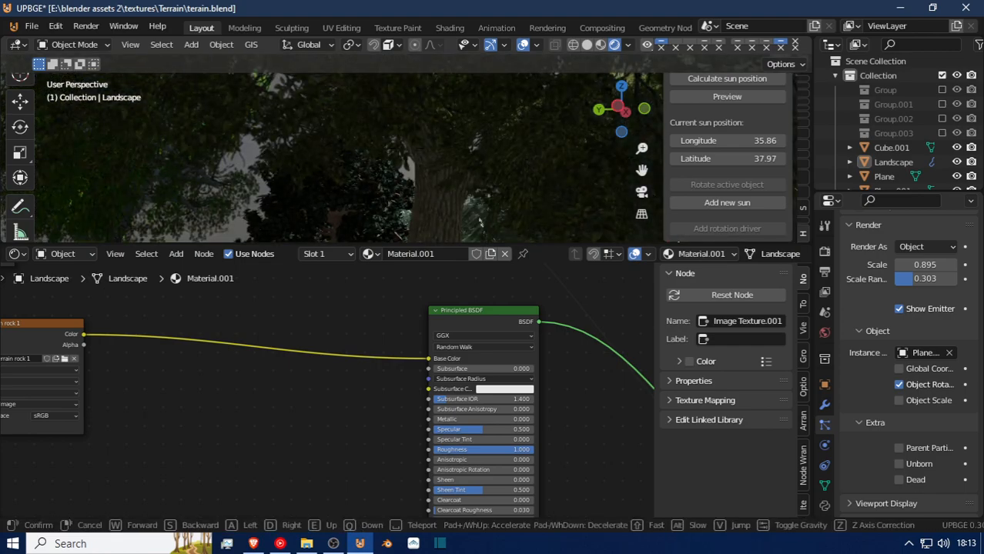
{"action": "key", "text": "w"}
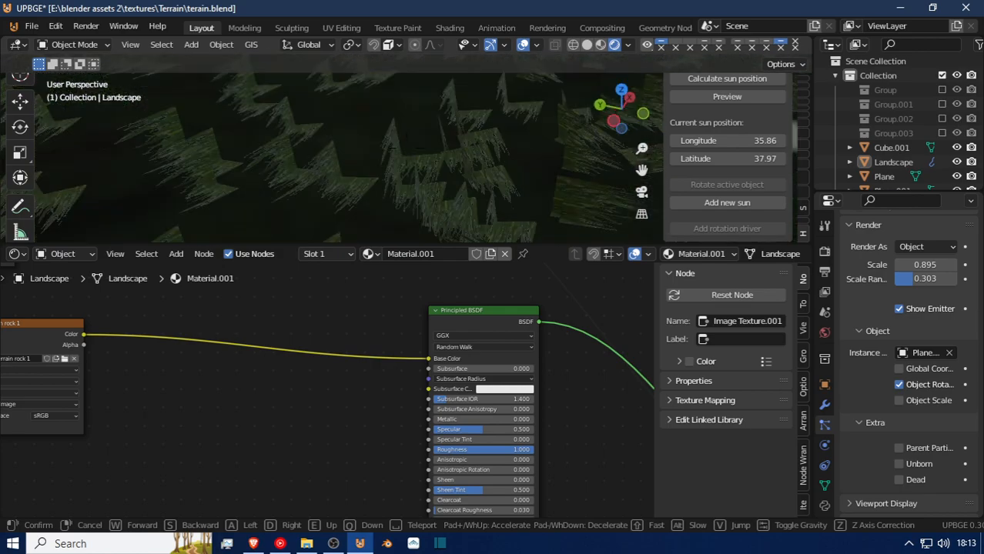
{"action": "key", "text": "s"}
{"action": "left_click", "coordinate": [416, 231]}
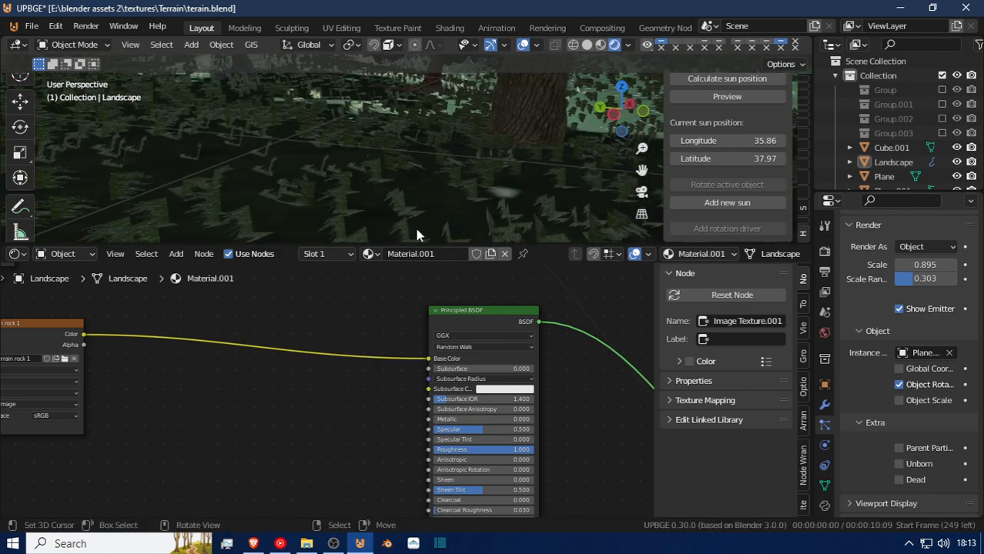
Turn off Object Rotation, turn on Object Scale, and set the grass particles' scale randomness to 0.504.
{"action": "left_click", "coordinate": [899, 385]}
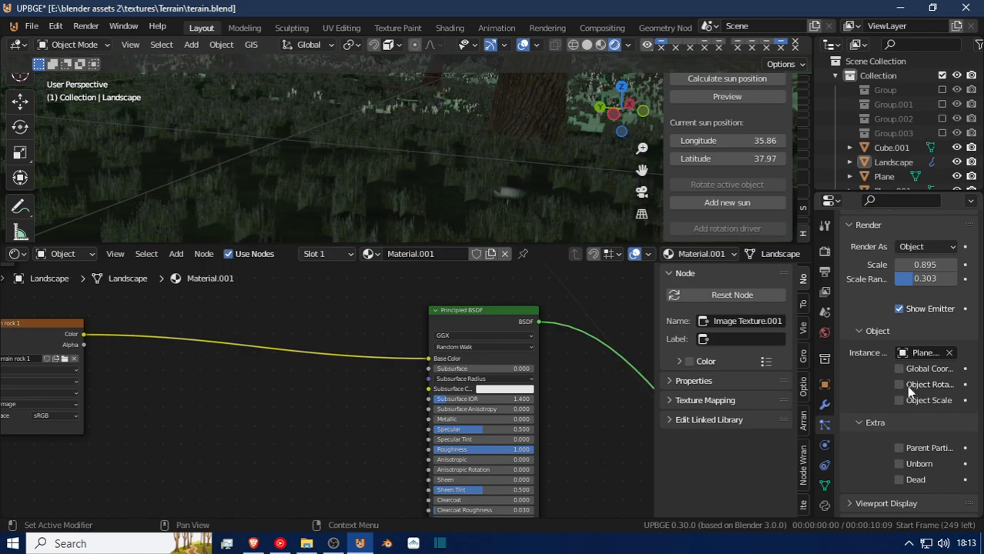
{"action": "left_click", "coordinate": [901, 401]}
{"action": "left_click", "coordinate": [901, 401]}
{"action": "left_click", "coordinate": [901, 400]}
{"action": "mouse_move", "coordinate": [924, 266]}
{"action": "left_mouse_down"}
{"action": "mouse_move", "coordinate": [919, 280]}
{"action": "mouse_move", "coordinate": [938, 280]}
{"action": "mouse_move", "coordinate": [927, 280]}
{"action": "left_mouse_up"}
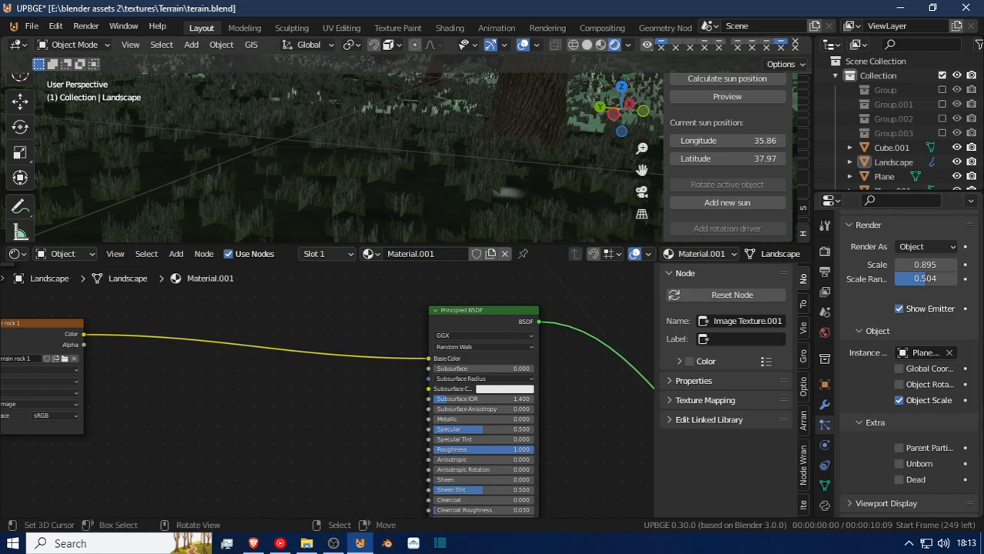
Fly through the grass around the tree trunks and up over the meadow to examine the varied clump sizes.
{"action": "key", "text": "shift+grave"}
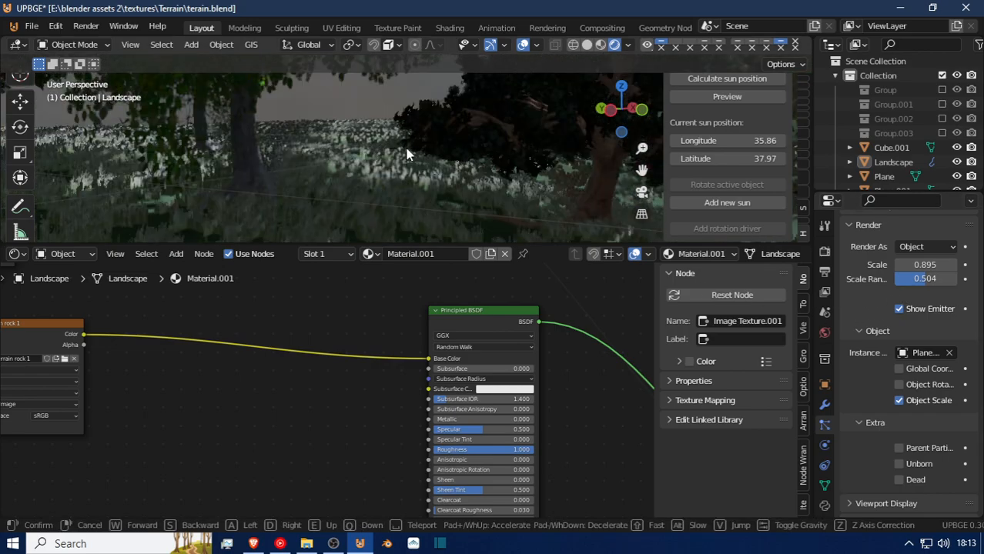
{"action": "left_click", "coordinate": [410, 143]}
{"action": "key", "text": "a"}
{"action": "key", "text": "alt+a"}
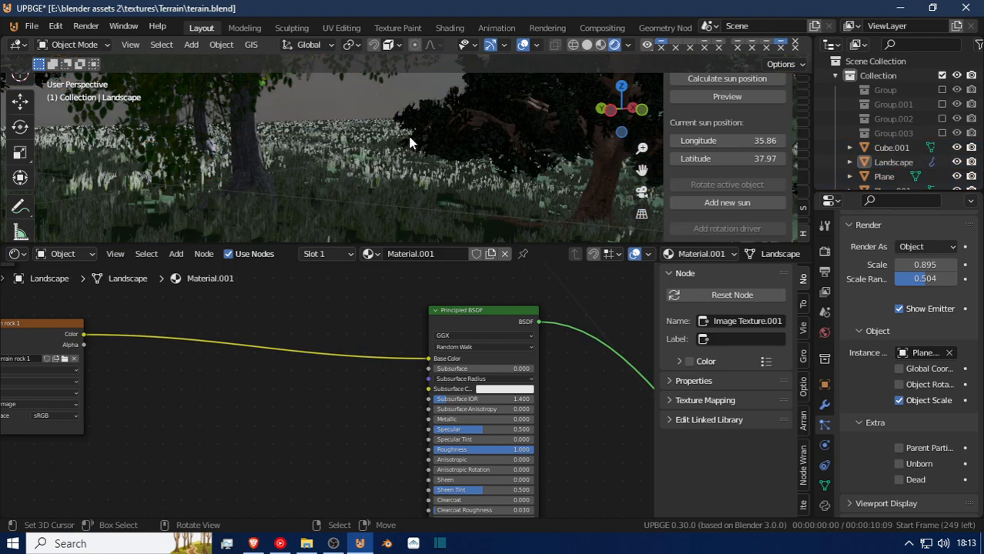
{"action": "key", "text": "shift+grave"}
{"action": "key", "text": "w"}
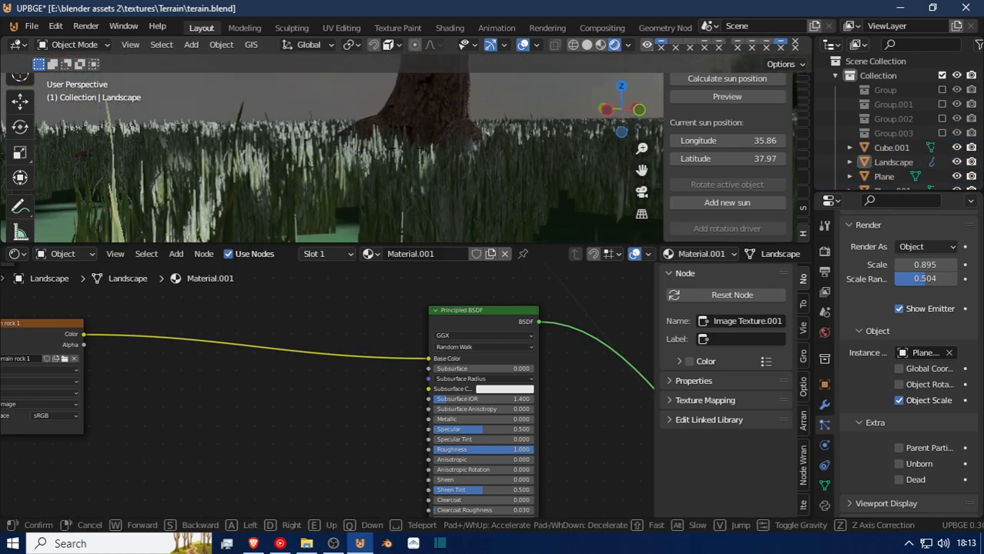
{"action": "key", "text": "e"}
{"action": "key", "text": "w"}
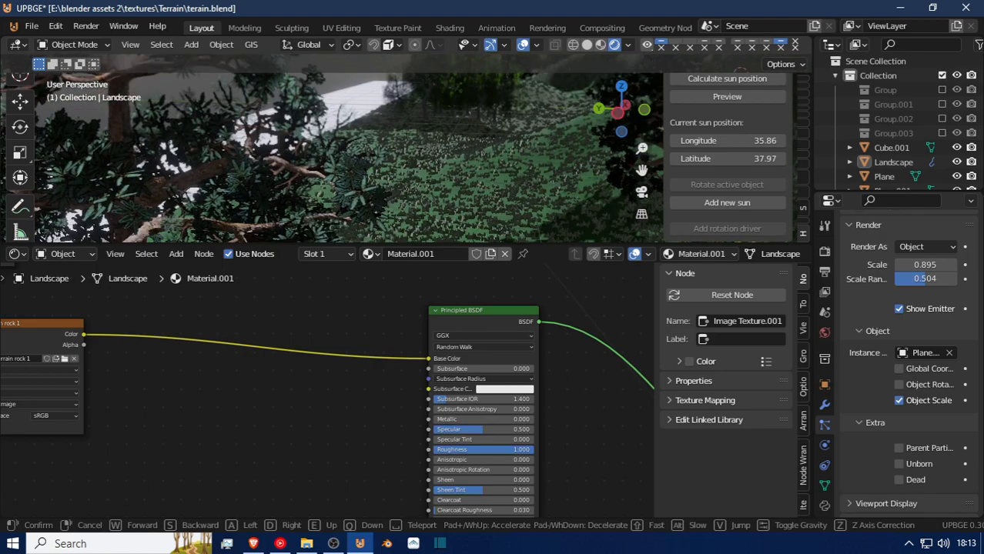
{"action": "key", "text": "w"}
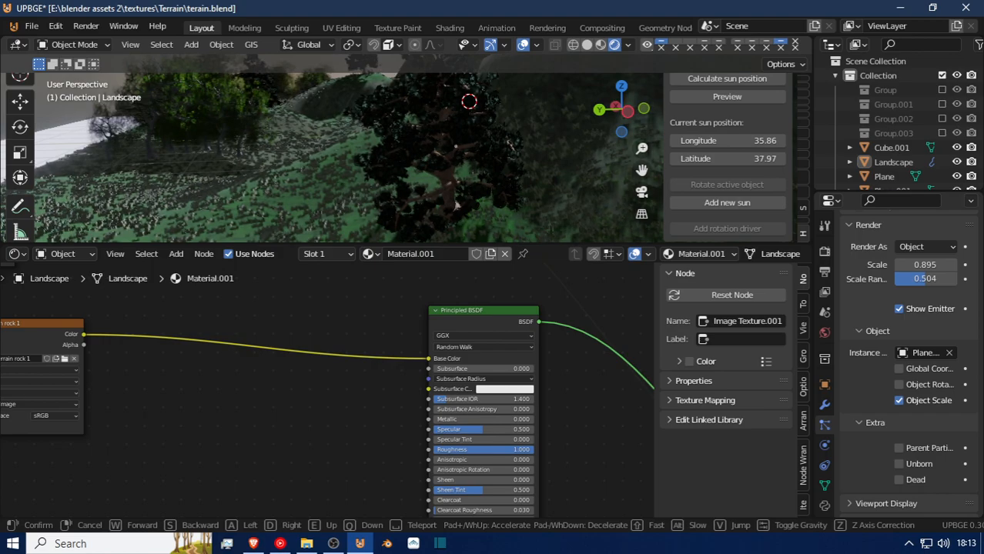
{"action": "key", "text": "w"}
{"action": "left_click", "coordinate": [433, 117]}
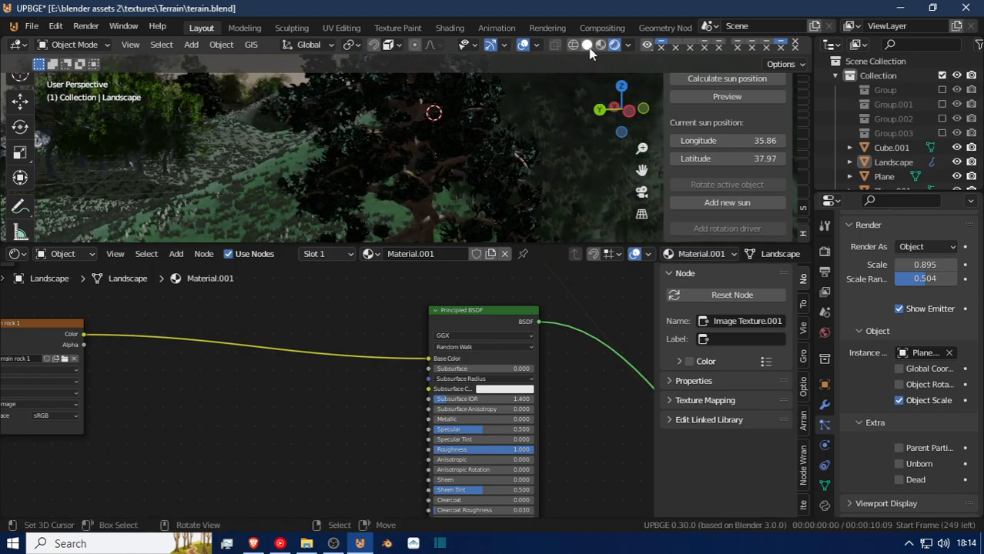
Fly through the terrain in solid shading and examine the grass particle geometry around the trees and trunks up close.
{"action": "key", "text": "shift+grave"}
{"action": "key", "text": "w"}
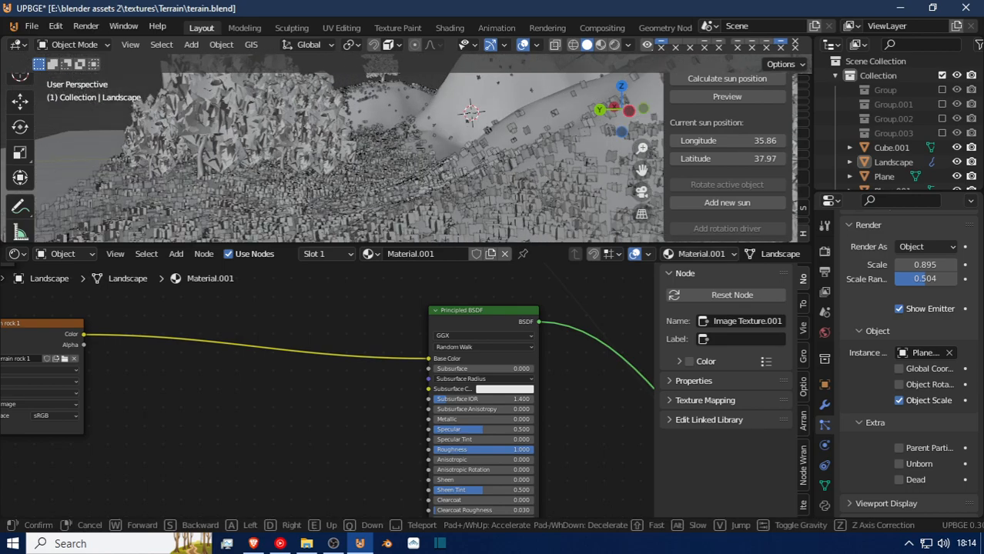
{"action": "key", "text": "w"}
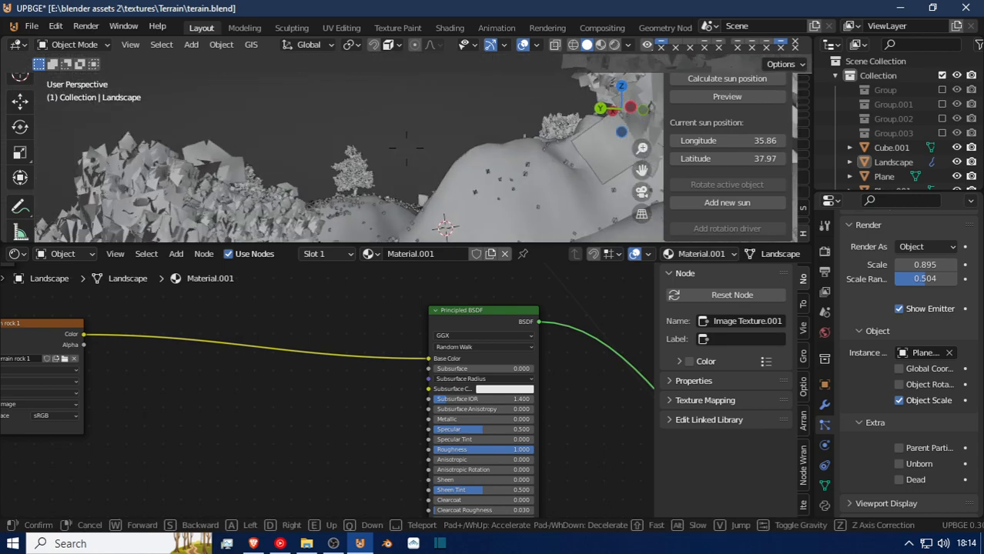
{"action": "key", "text": "s"}
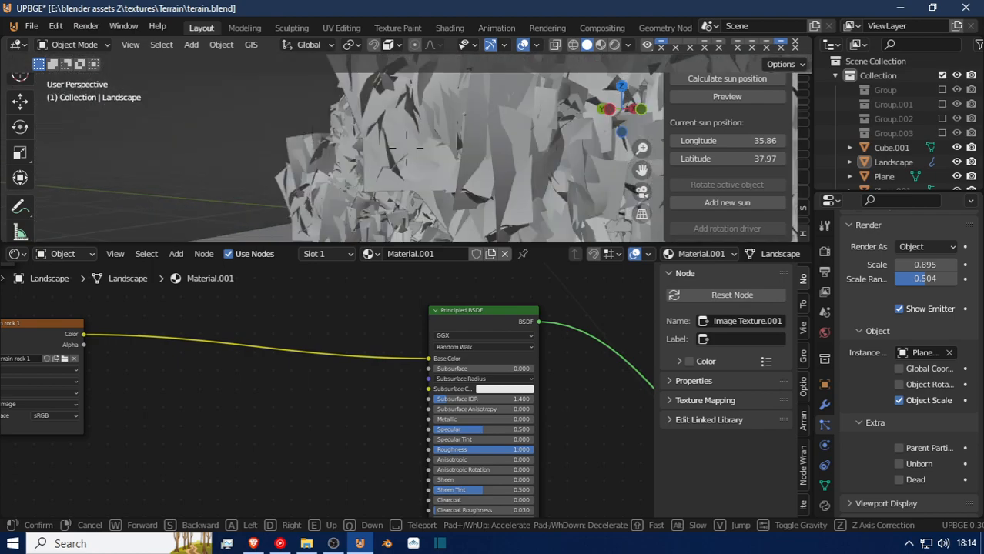
{"action": "key", "text": "w"}
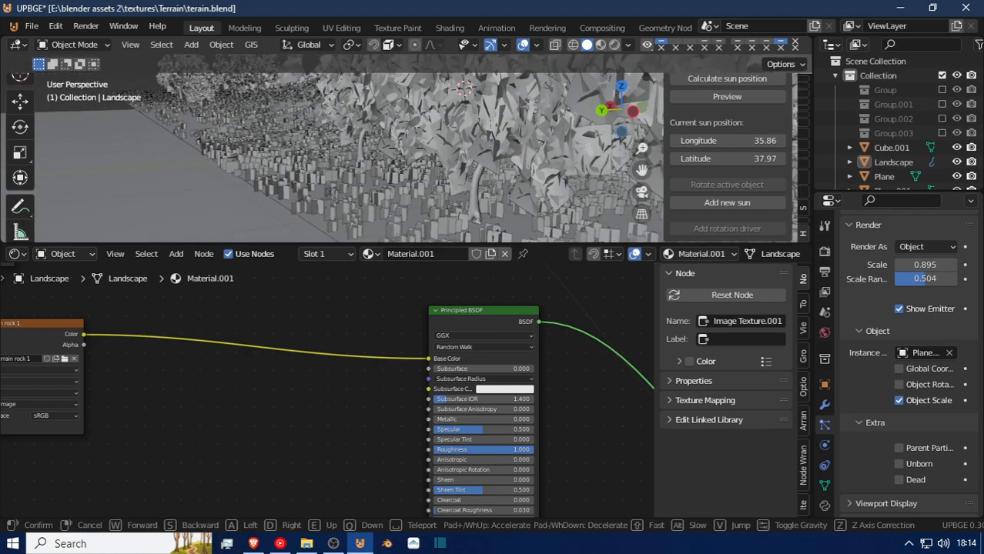
{"action": "key", "text": "w"}
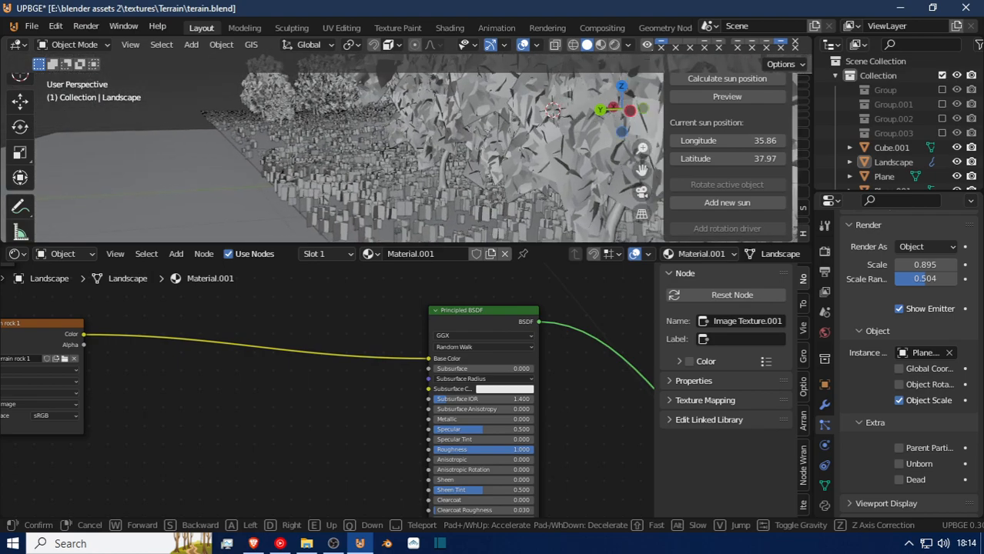
{"action": "key", "text": "w"}
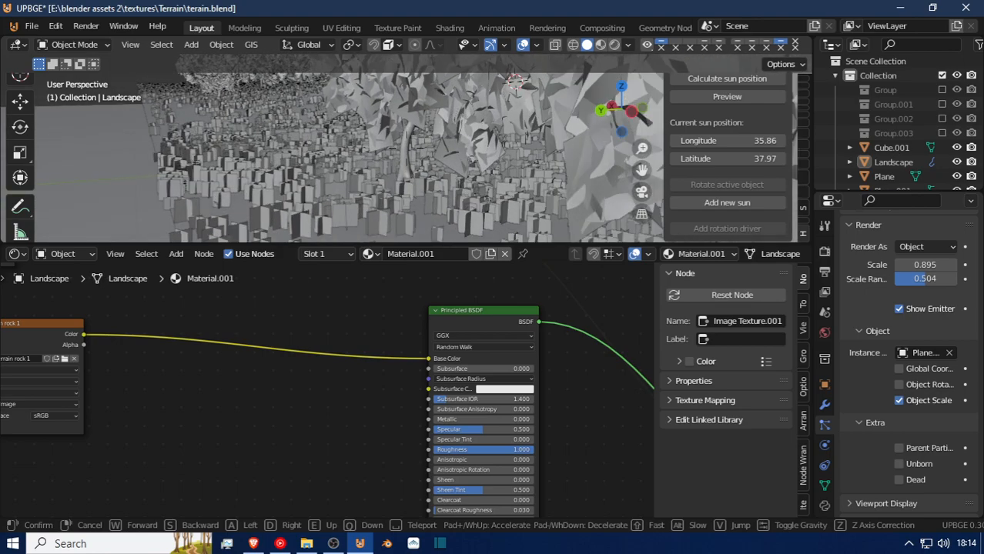
{"action": "key", "text": "w"}
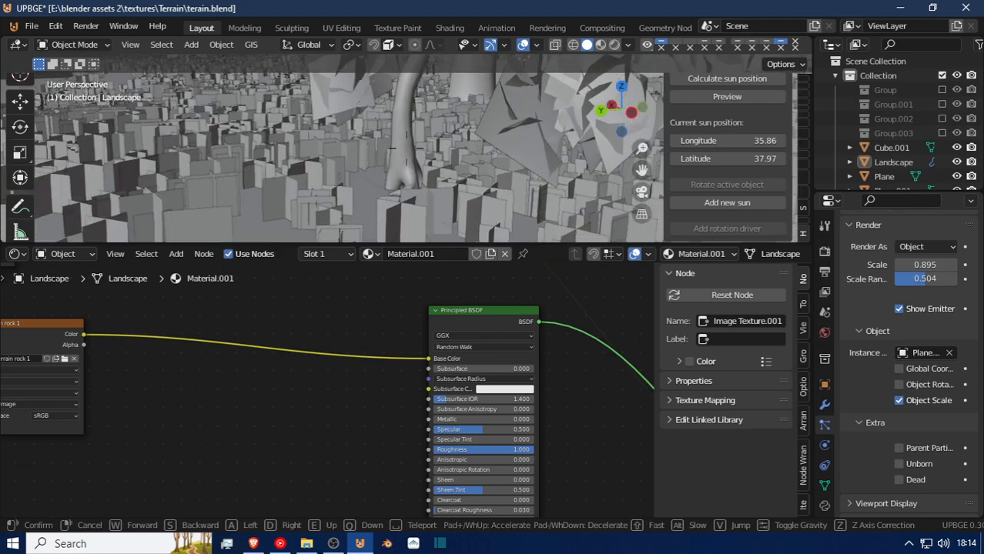
{"action": "key", "text": "w"}
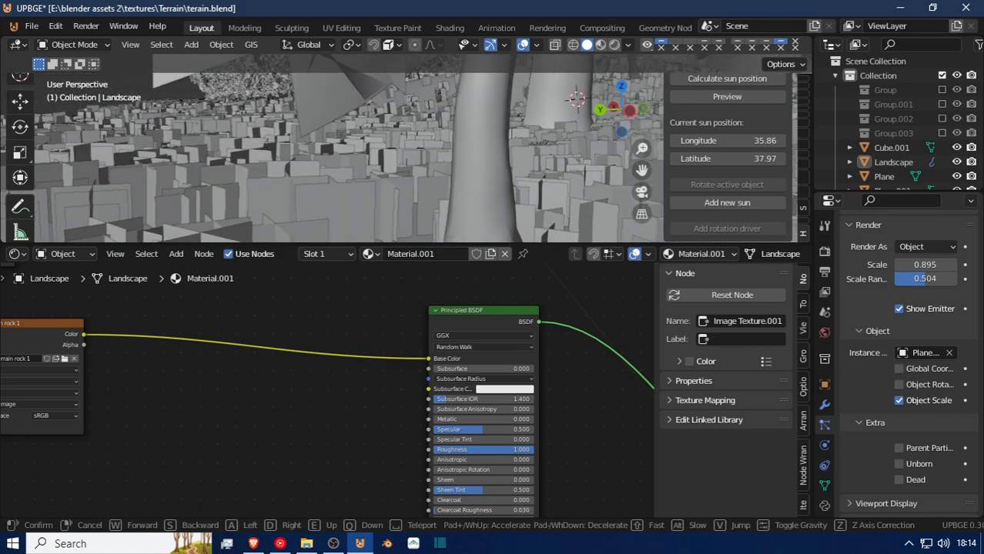
{"action": "left_click", "coordinate": [405, 148]}
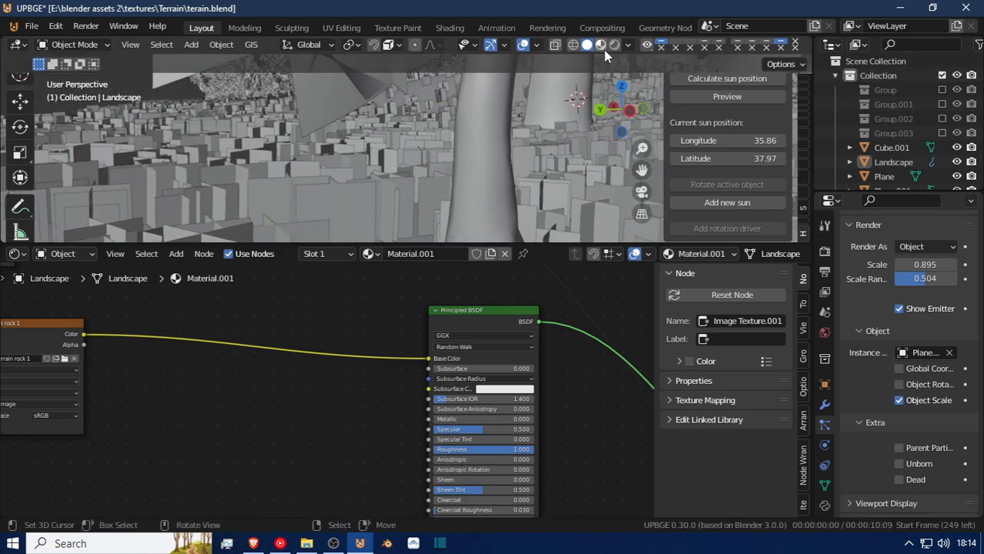
Save the file, switch the viewport to rendered shading, and test-run the scene in the game engine before returning to editing.
{"action": "key", "text": "ctrl+s"}
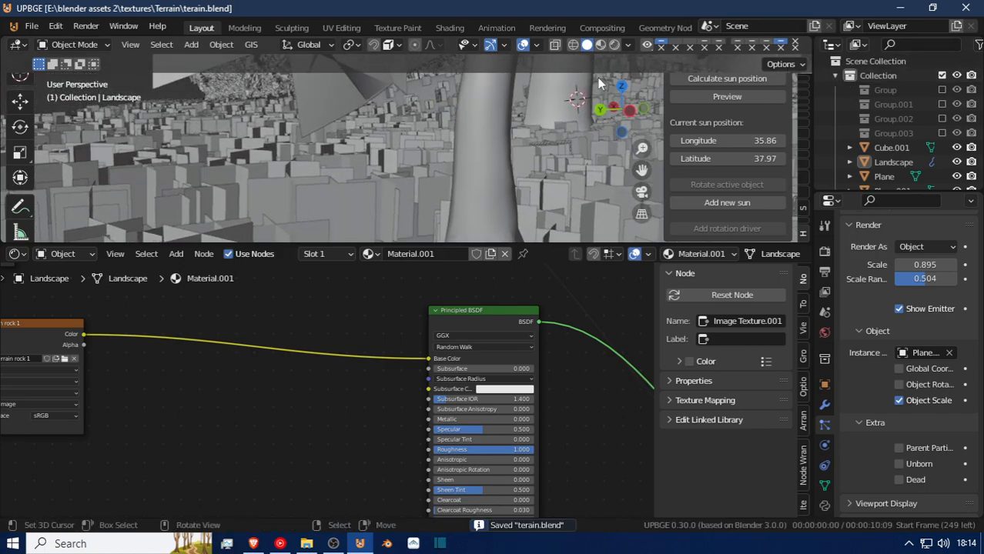
{"action": "left_click", "coordinate": [615, 49]}
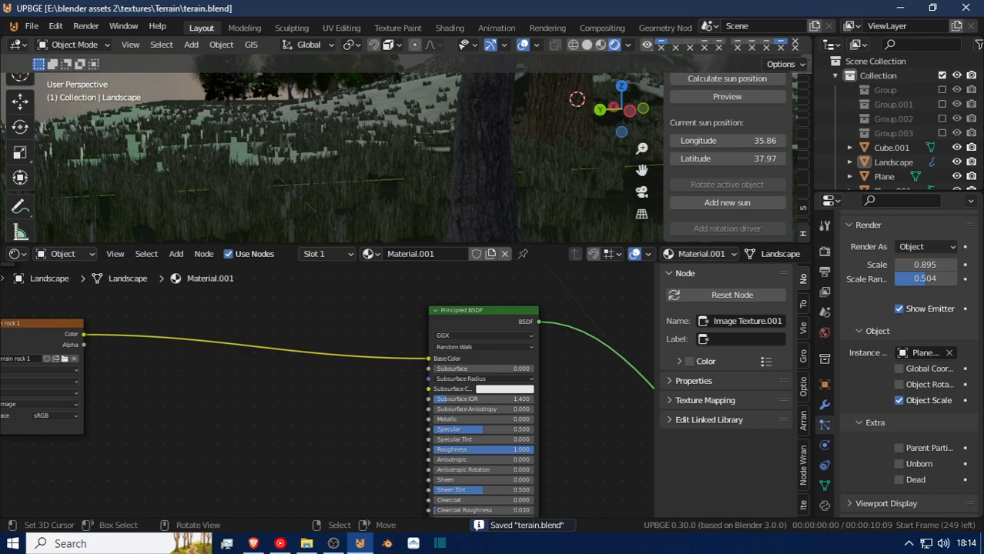
{"action": "key", "text": "p"}
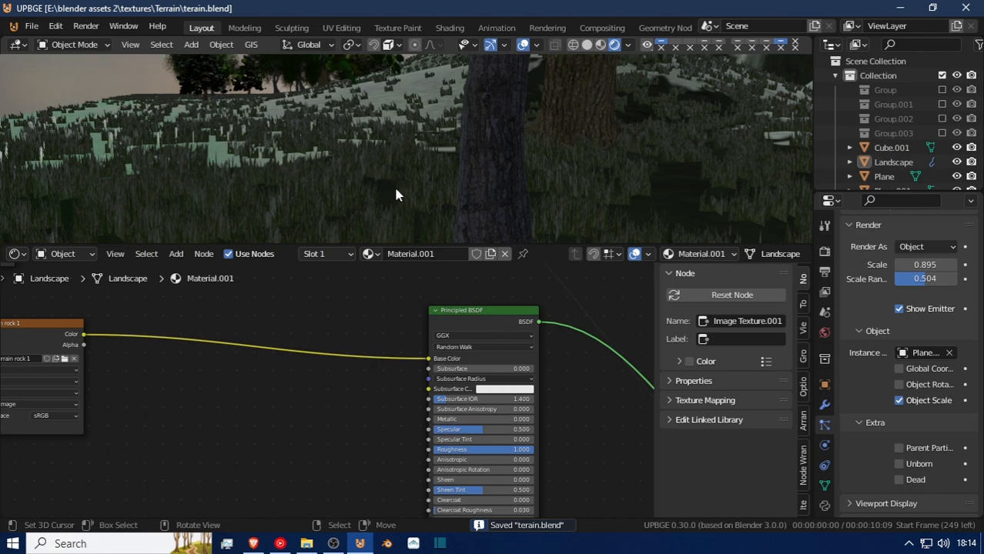
{"action": "key", "text": "Escape"}
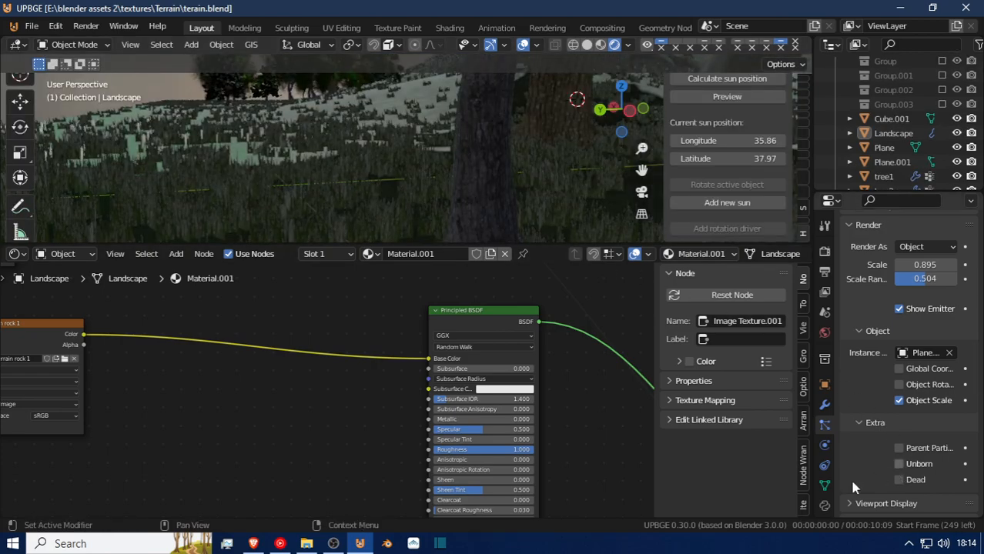
Look through the output, scene, collection and view layer properties for settings that affect the game scene.
{"action": "scroll", "coordinate": [823, 493], "scroll_direction": "down", "scroll_amount": 2}
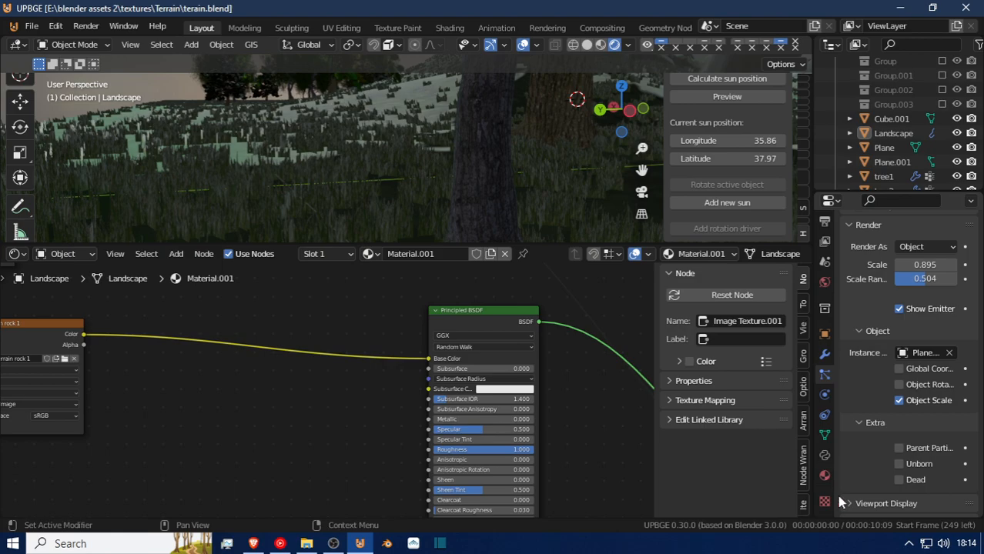
{"action": "scroll", "coordinate": [837, 495], "scroll_direction": "down", "scroll_amount": 1}
{"action": "left_click", "coordinate": [824, 241]}
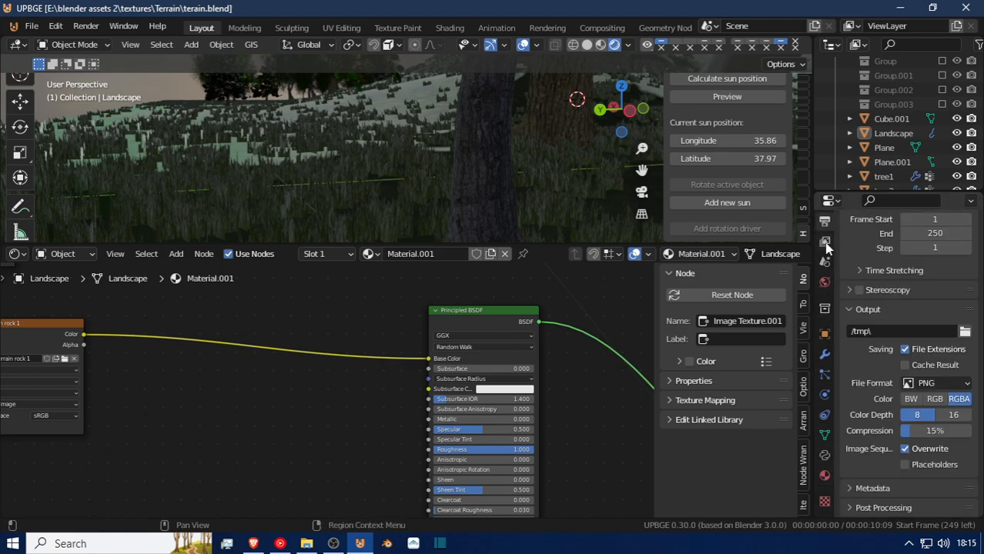
{"action": "scroll", "coordinate": [879, 466], "scroll_direction": "up", "scroll_amount": 7}
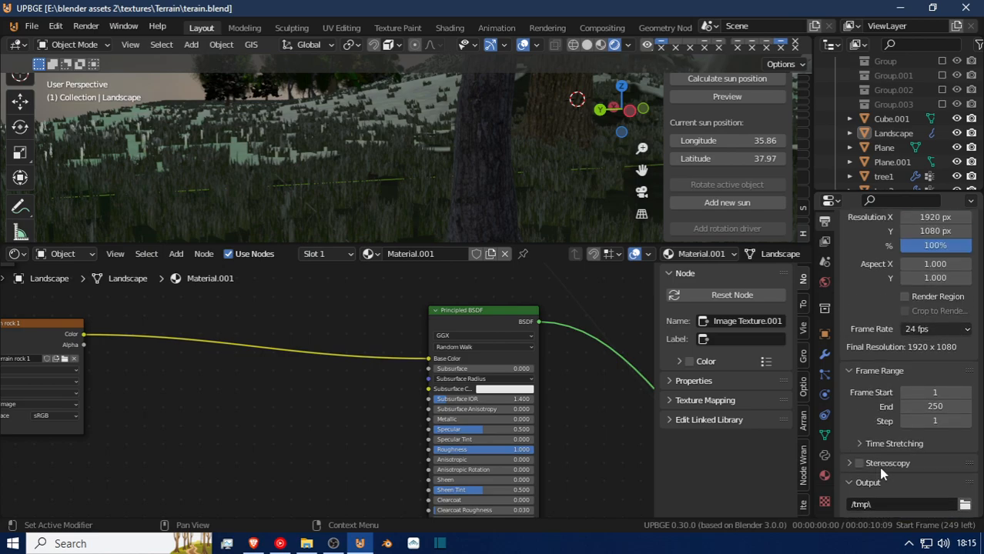
{"action": "scroll", "coordinate": [882, 473], "scroll_direction": "down", "scroll_amount": 7}
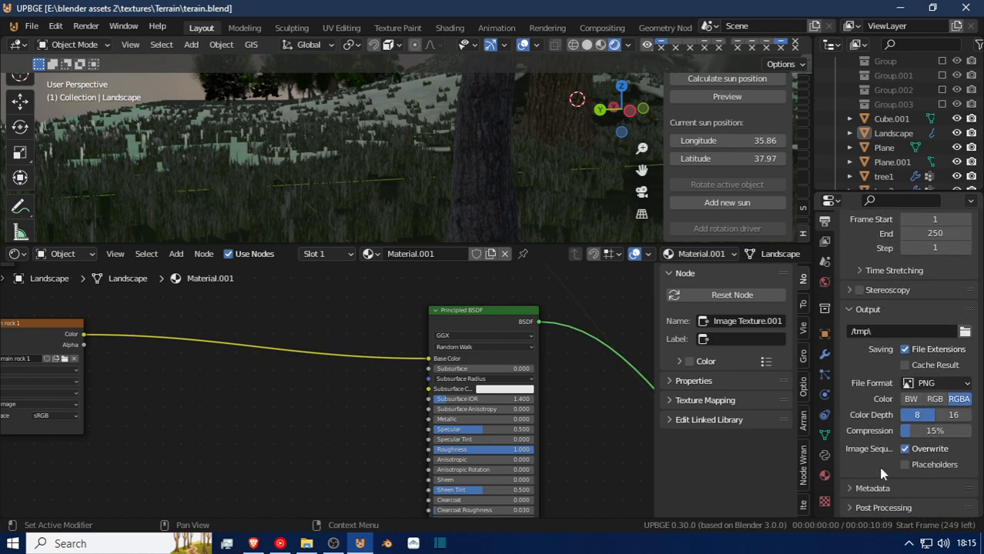
{"action": "left_click", "coordinate": [824, 264]}
{"action": "scroll", "coordinate": [886, 435], "scroll_direction": "down", "scroll_amount": 6}
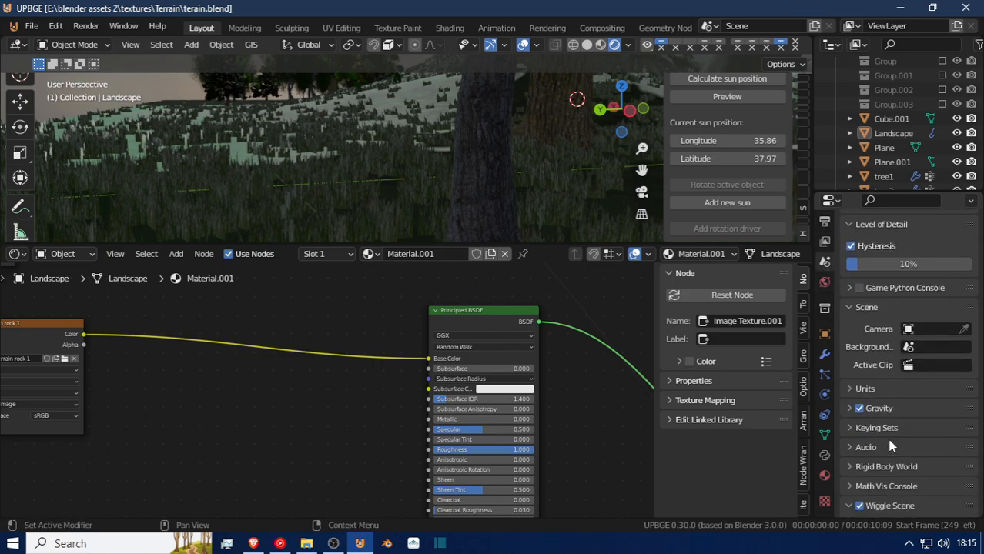
{"action": "scroll", "coordinate": [888, 440], "scroll_direction": "down", "scroll_amount": 7}
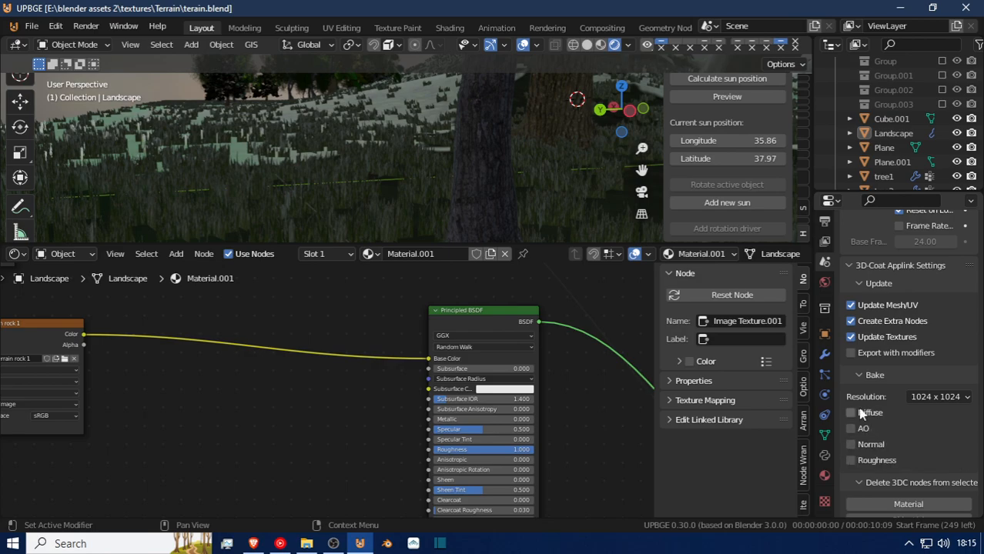
{"action": "left_click", "coordinate": [855, 376]}
{"action": "scroll", "coordinate": [857, 379], "scroll_direction": "up", "scroll_amount": 6}
{"action": "scroll", "coordinate": [858, 382], "scroll_direction": "up", "scroll_amount": 6}
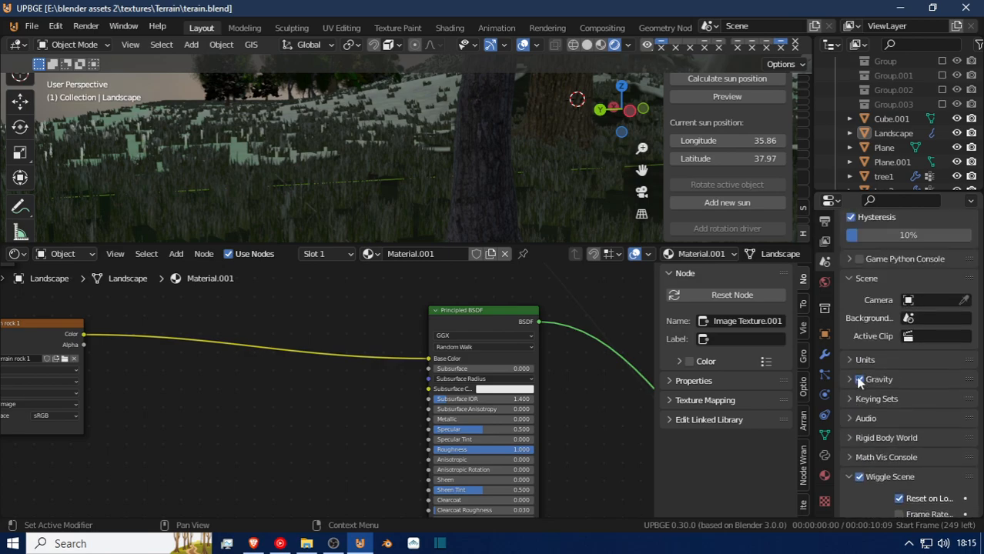
{"action": "left_click", "coordinate": [825, 308]}
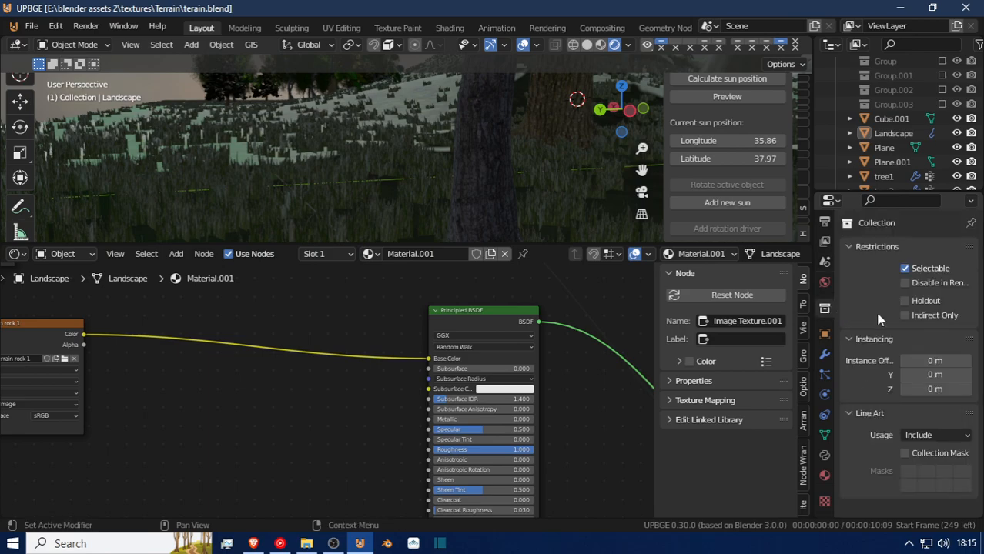
{"action": "left_click", "coordinate": [821, 242]}
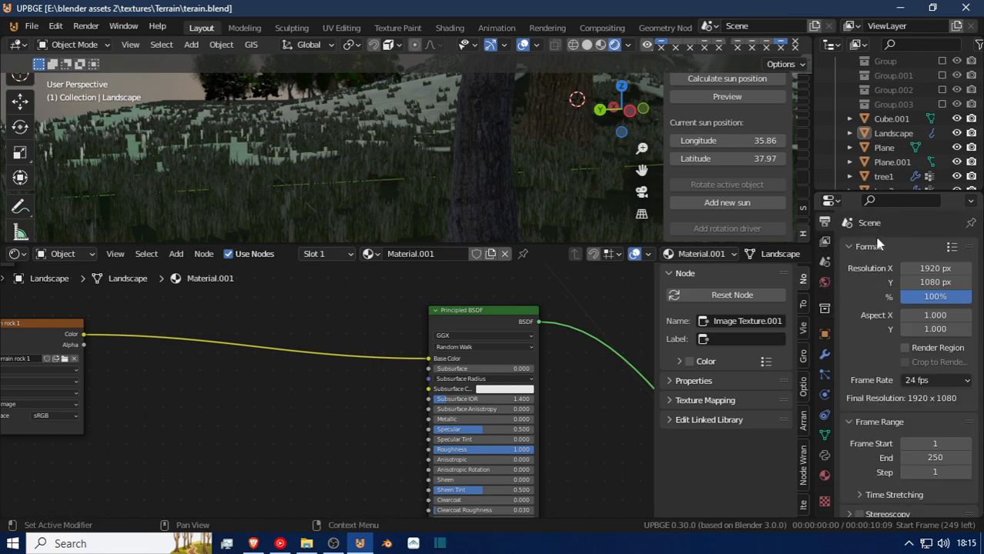
{"action": "scroll", "coordinate": [856, 388], "scroll_direction": "down", "scroll_amount": 7}
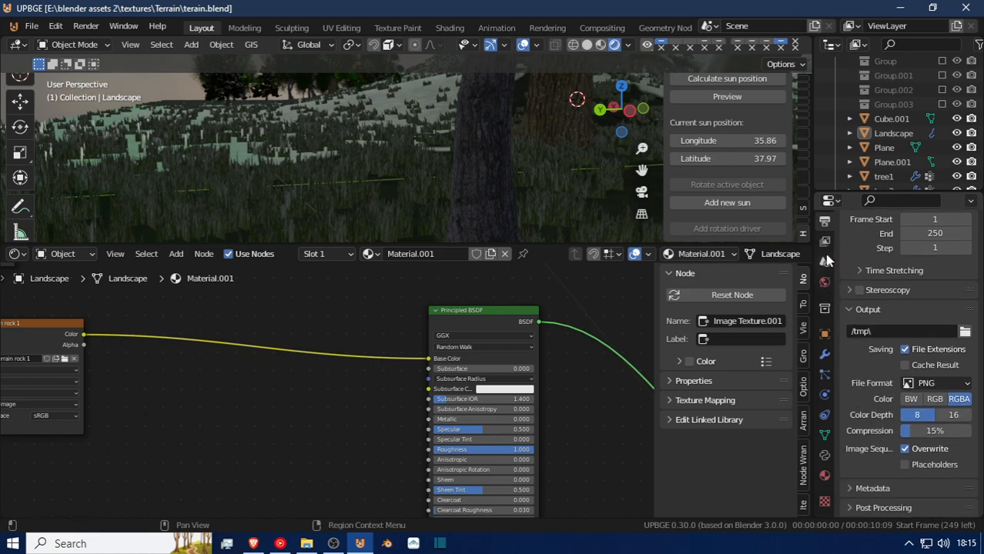
{"action": "left_click", "coordinate": [824, 308]}
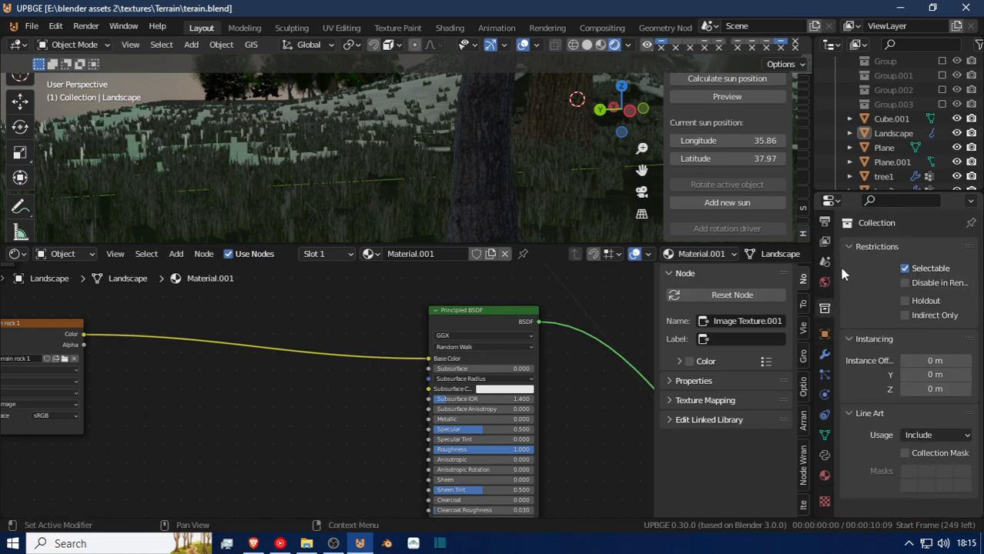
{"action": "left_click", "coordinate": [825, 243]}
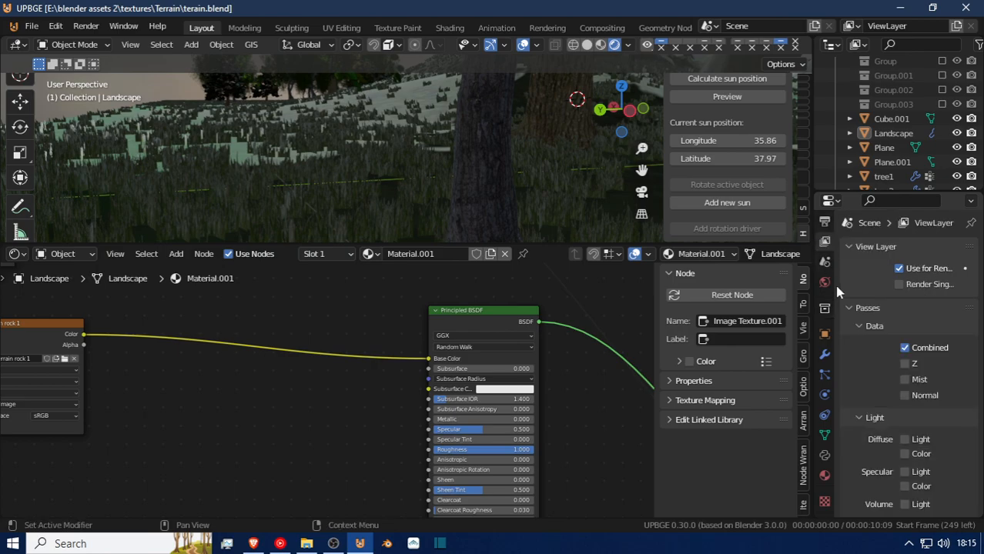
Disable Wiggle Scene in the scene properties and collapse the Wiggle Scene and 3D-Coat Applink Settings sections.
{"action": "left_click", "coordinate": [825, 262]}
{"action": "scroll", "coordinate": [874, 436], "scroll_direction": "down", "scroll_amount": 7}
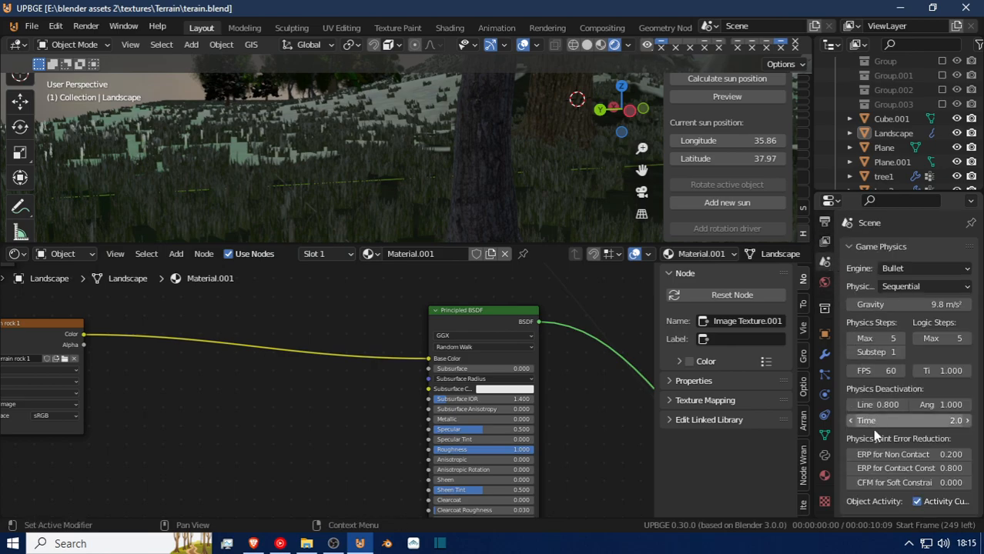
{"action": "scroll", "coordinate": [873, 430], "scroll_direction": "down", "scroll_amount": 7}
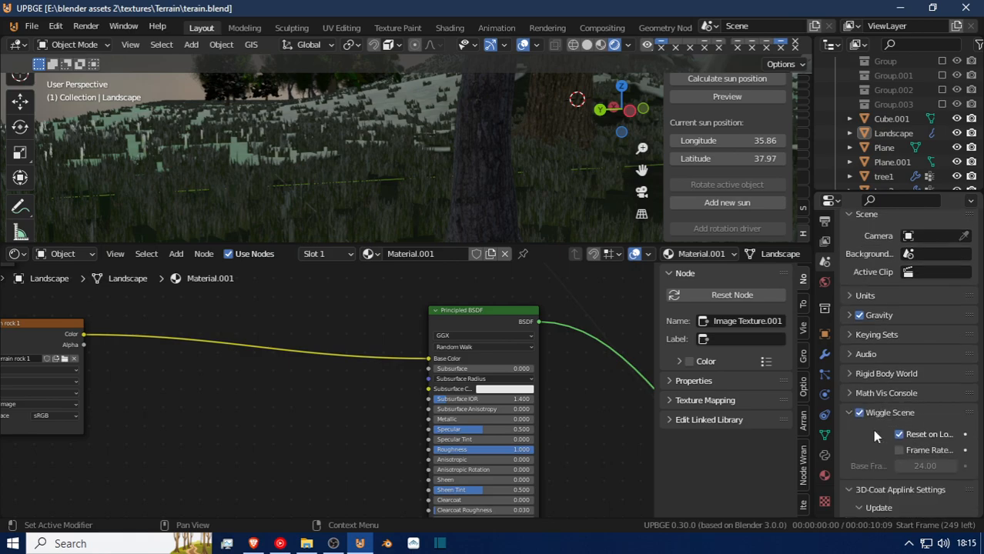
{"action": "scroll", "coordinate": [873, 430], "scroll_direction": "down", "scroll_amount": 5}
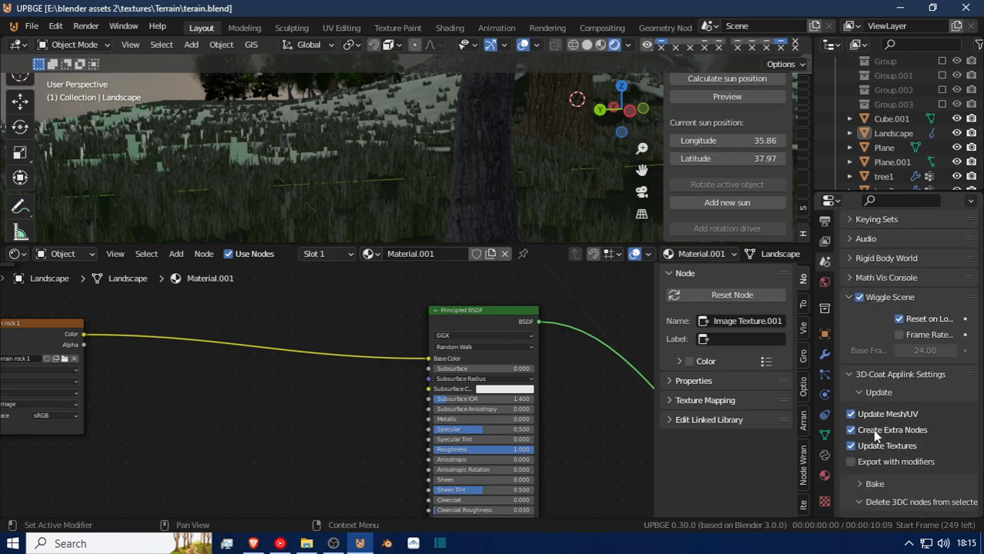
{"action": "left_click", "coordinate": [860, 298]}
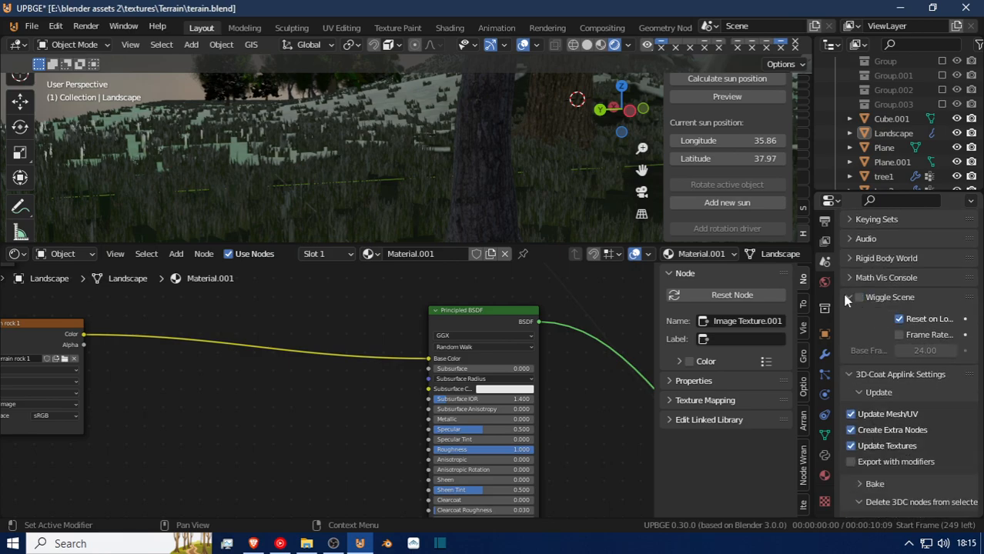
{"action": "left_click", "coordinate": [847, 297]}
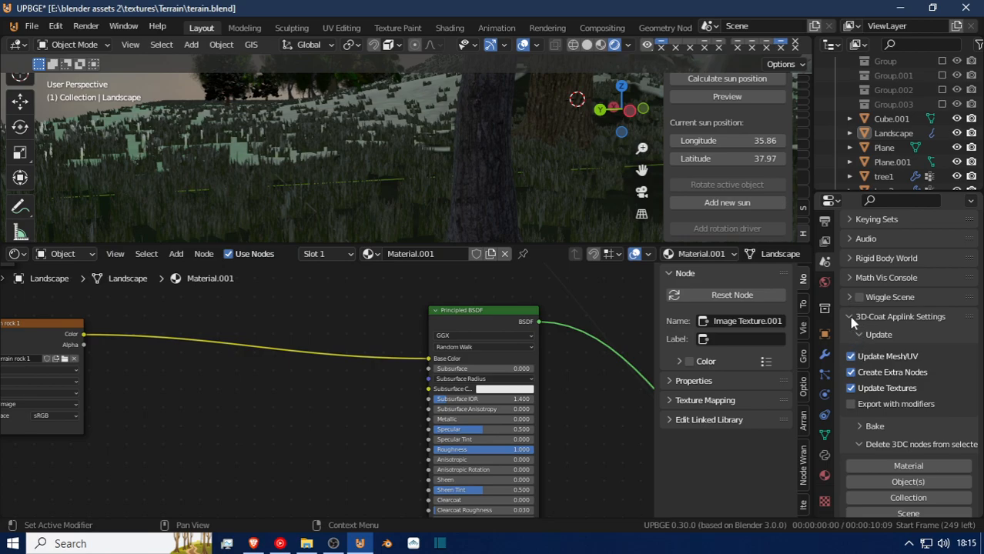
{"action": "left_click", "coordinate": [853, 320]}
Set the scene's Level of Detail hysteresis to 44%.
{"action": "scroll", "coordinate": [851, 353], "scroll_direction": "up", "scroll_amount": 6}
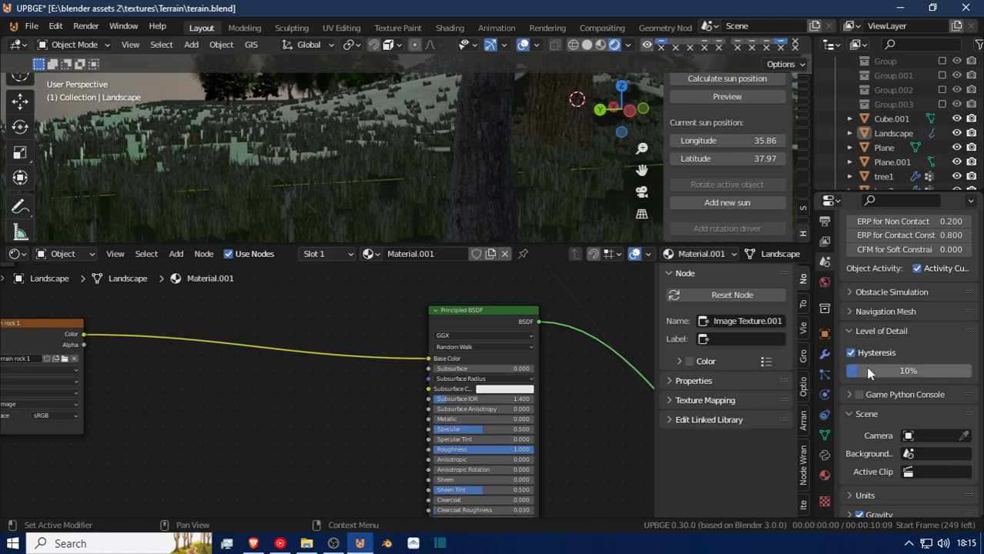
{"action": "left_click_drag", "start_coordinate": [875, 371], "coordinate": [902, 371]}
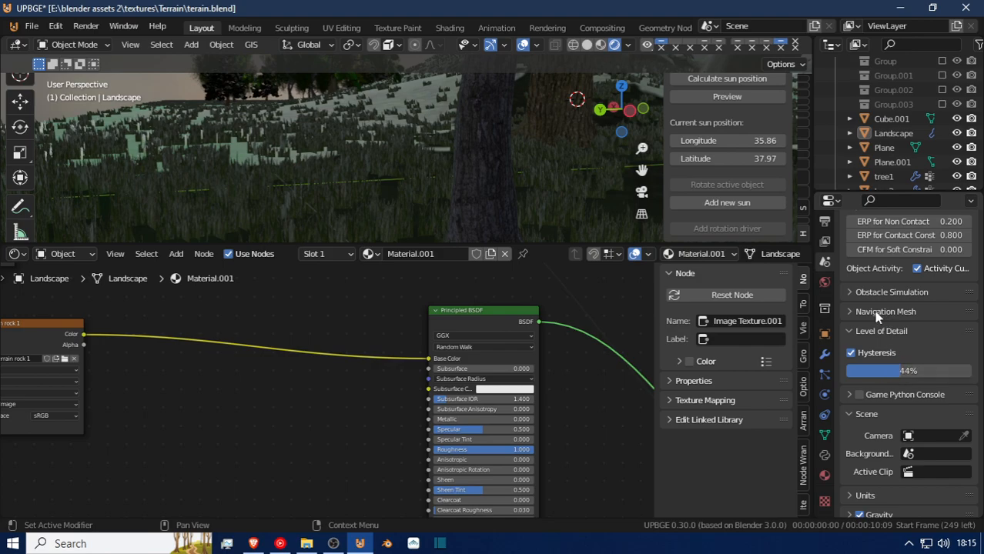
{"action": "scroll", "coordinate": [876, 317], "scroll_direction": "up", "scroll_amount": 8}
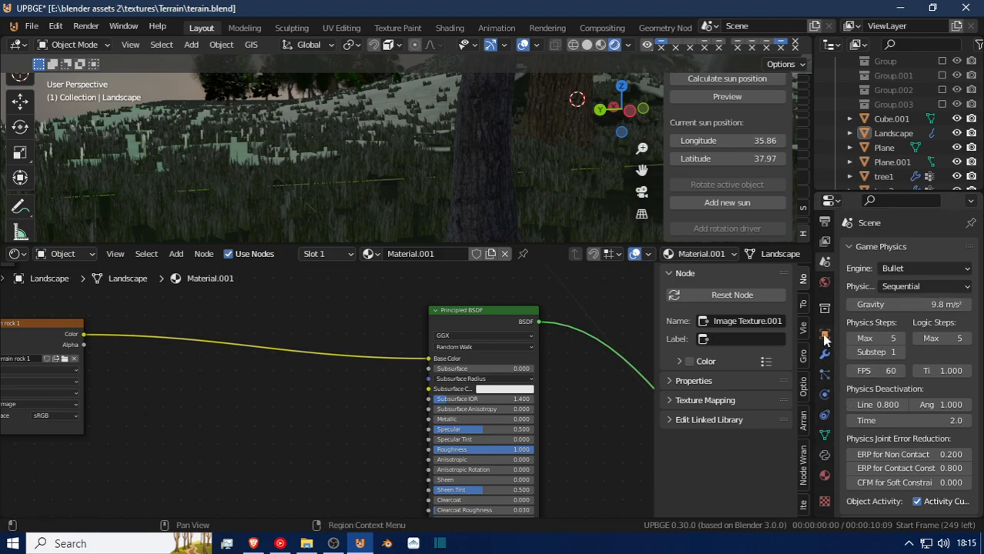
Look through the output, view layer and scene properties for settings relevant to running the game scene.
{"action": "left_click", "coordinate": [824, 262]}
{"action": "left_click", "coordinate": [825, 239]}
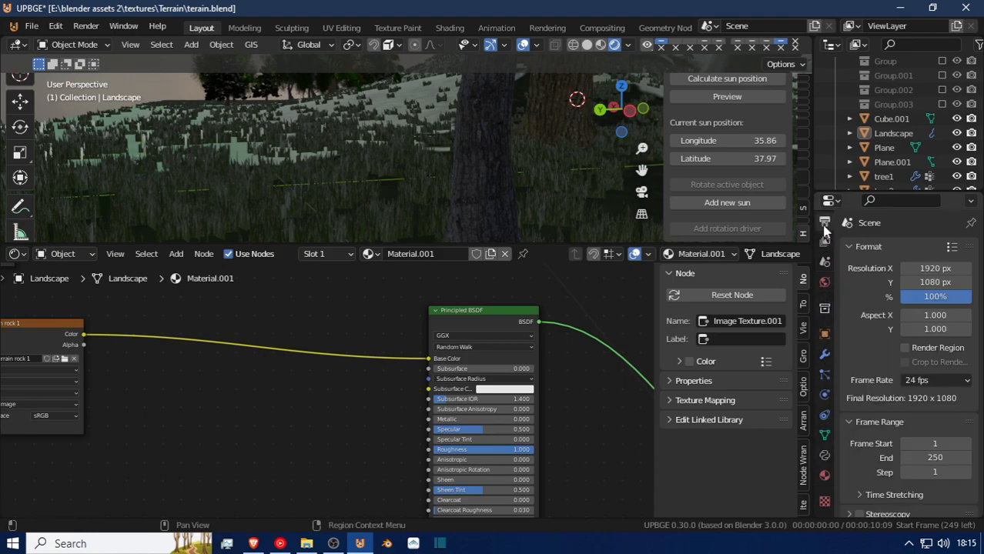
{"action": "scroll", "coordinate": [860, 427], "scroll_direction": "down", "scroll_amount": 7}
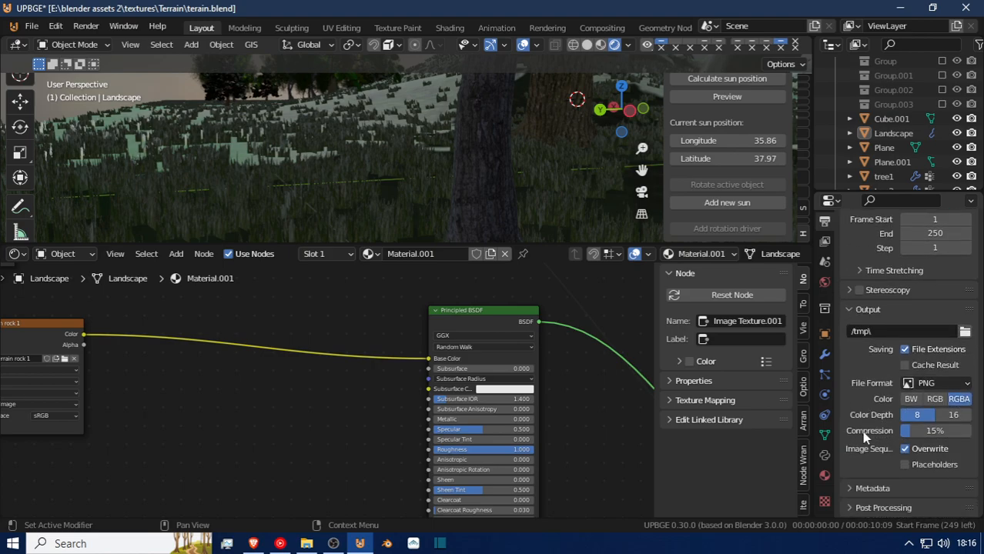
{"action": "scroll", "coordinate": [863, 436], "scroll_direction": "up", "scroll_amount": 7}
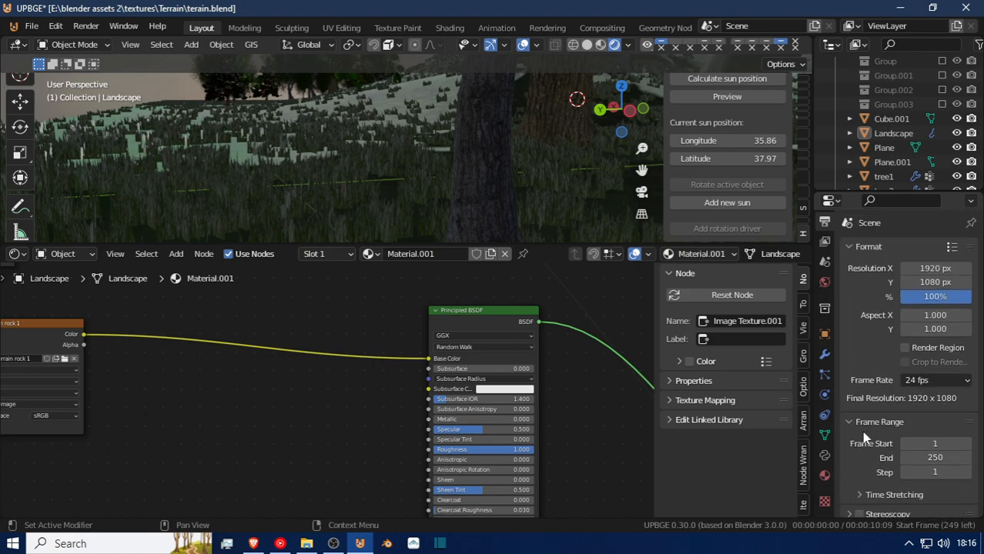
{"action": "left_click", "coordinate": [826, 261]}
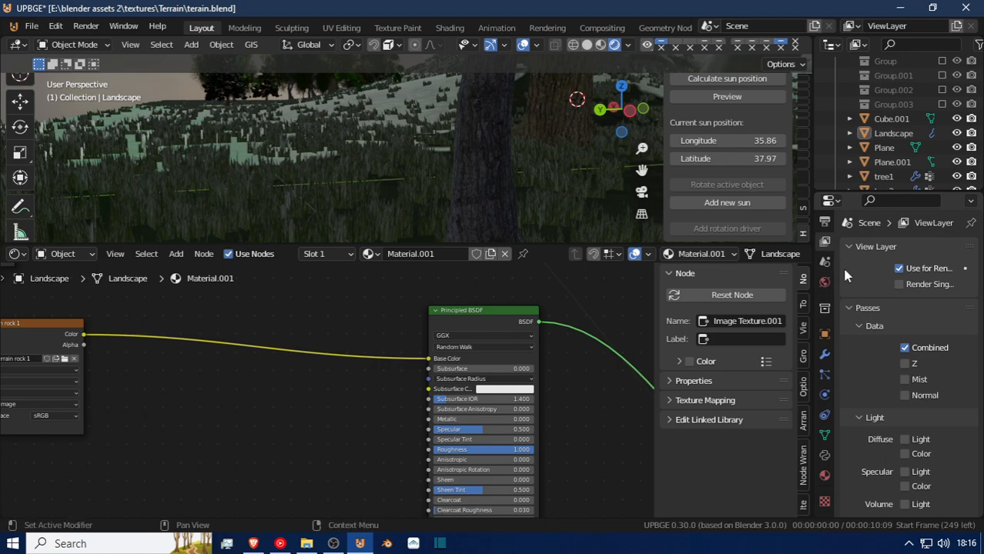
{"action": "scroll", "coordinate": [873, 419], "scroll_direction": "down", "scroll_amount": 12}
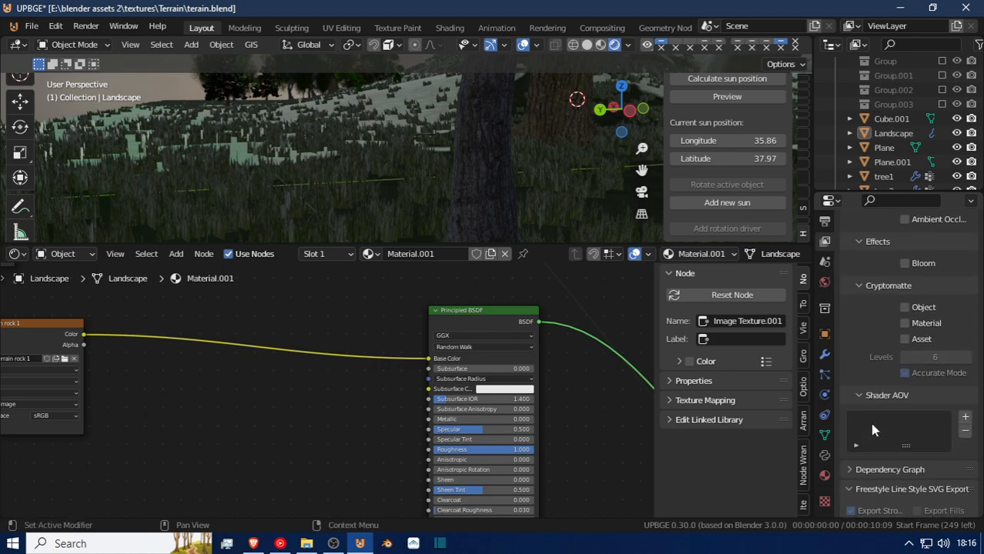
{"action": "left_click", "coordinate": [827, 263]}
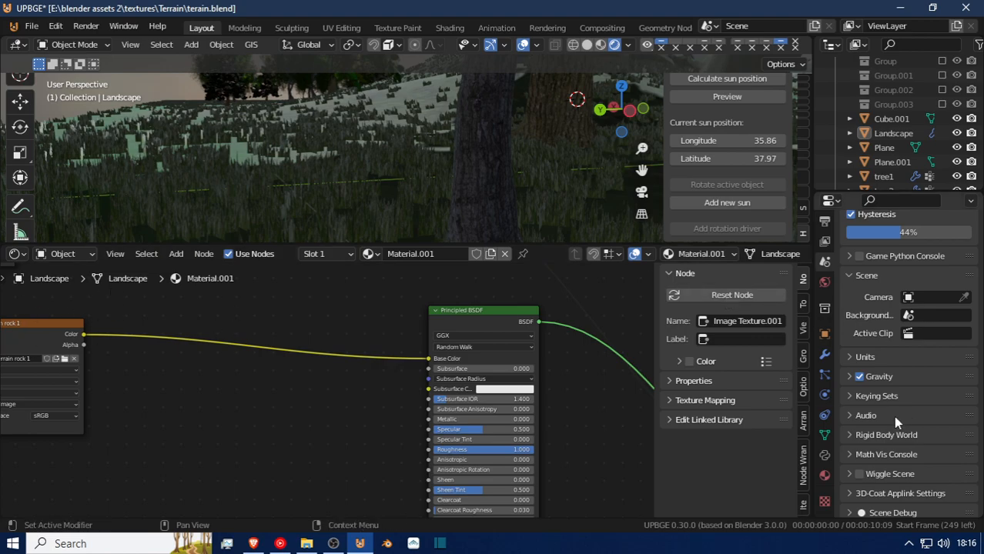
{"action": "scroll", "coordinate": [893, 417], "scroll_direction": "down", "scroll_amount": 2}
{"action": "scroll", "coordinate": [880, 423], "scroll_direction": "up", "scroll_amount": 12}
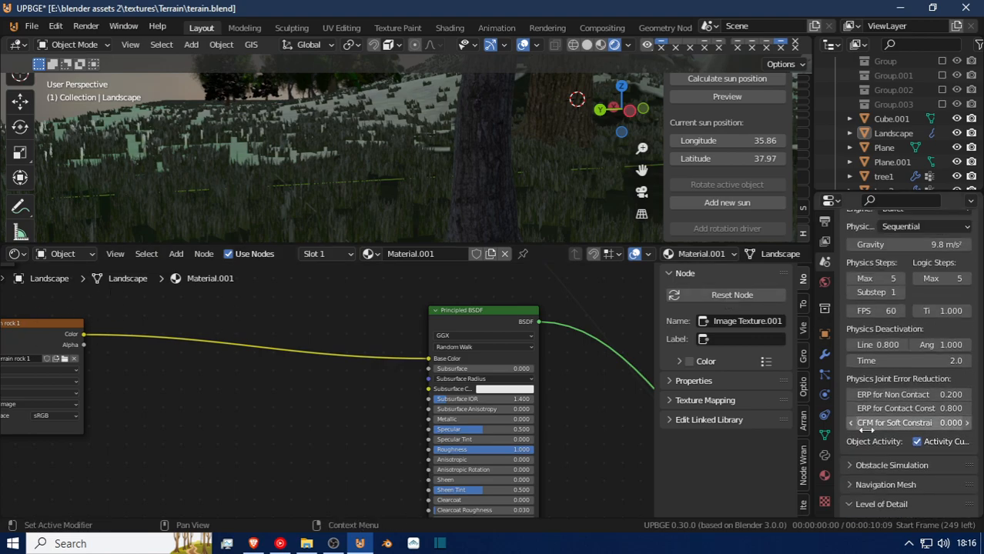
{"action": "scroll", "coordinate": [868, 436], "scroll_direction": "down", "scroll_amount": 6}
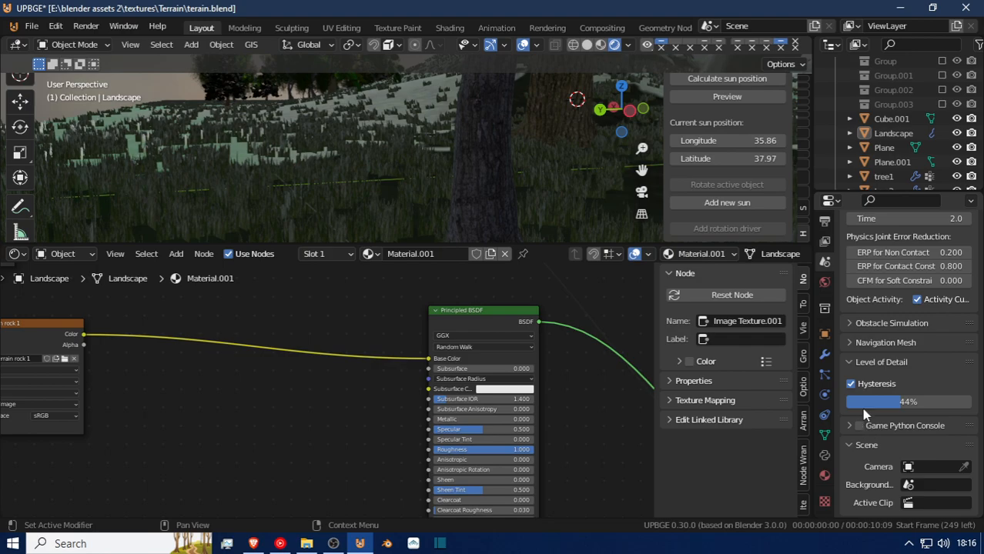
Examine the Obstacle Simulation type options and the Navigation Mesh settings in the scene properties, and collapse Obstacle Simulation.
{"action": "left_click", "coordinate": [847, 322]}
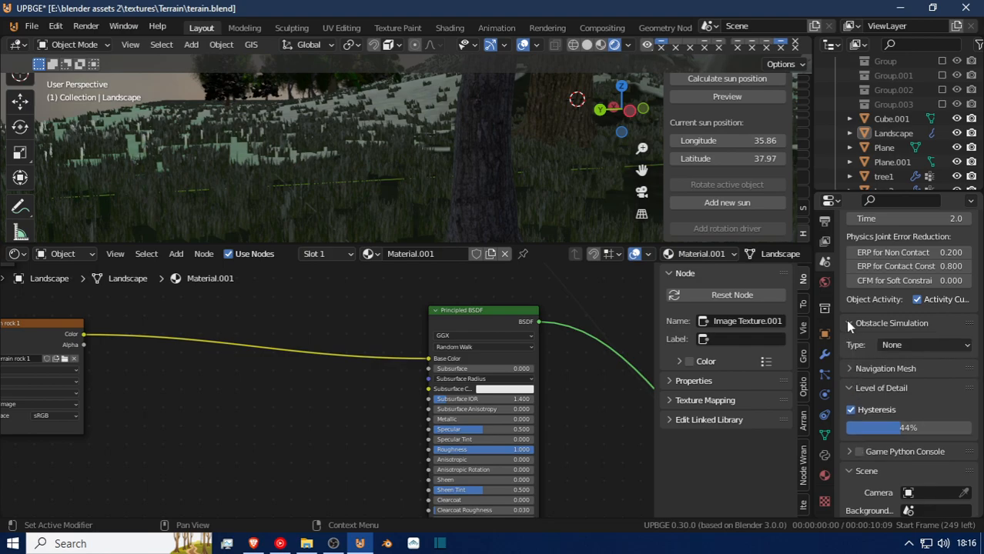
{"action": "left_click", "coordinate": [901, 344]}
{"action": "left_click", "coordinate": [901, 344]}
{"action": "left_click", "coordinate": [889, 370]}
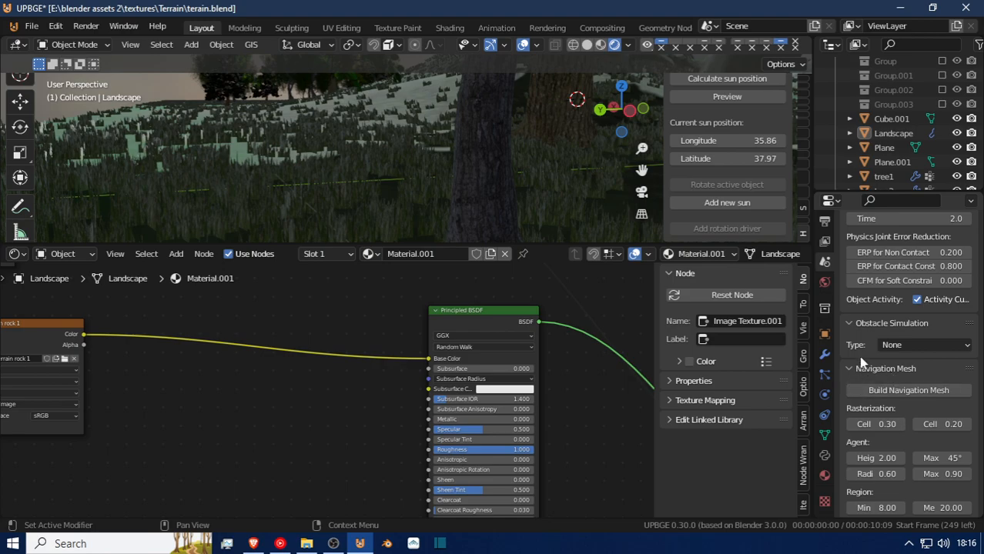
{"action": "left_click", "coordinate": [851, 324]}
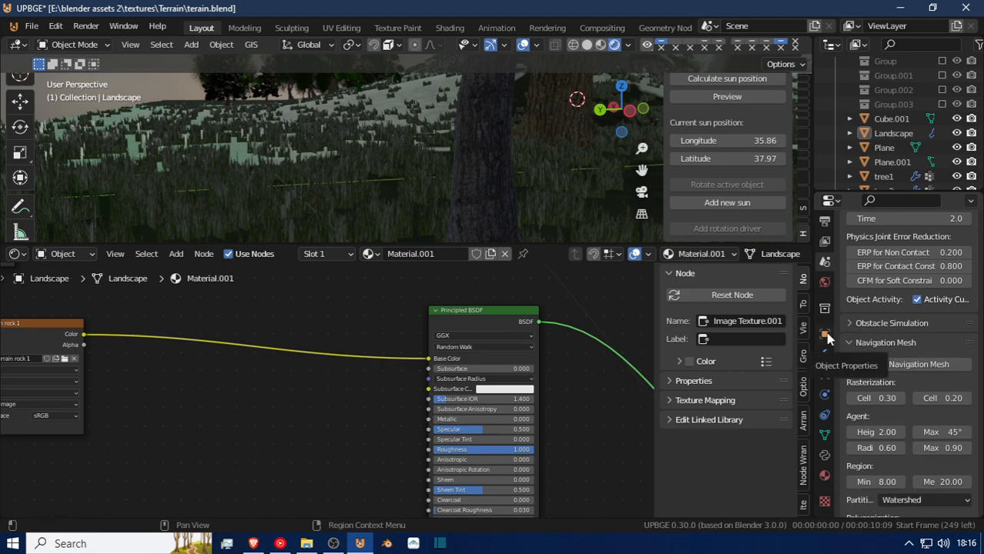
Collapse the Format, Frame Range and Output sections in the output properties.
{"action": "left_click", "coordinate": [825, 240]}
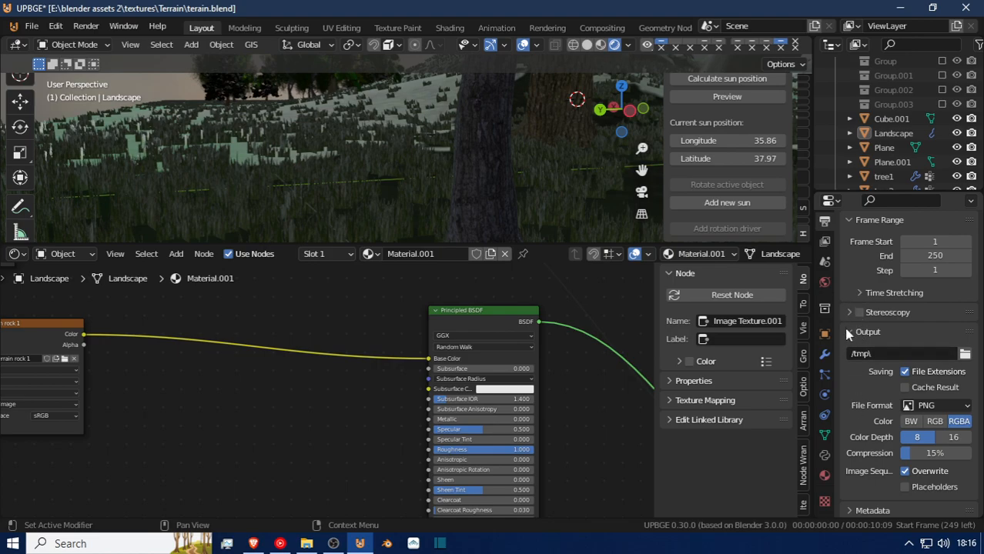
{"action": "scroll", "coordinate": [847, 312], "scroll_direction": "up", "scroll_amount": 6}
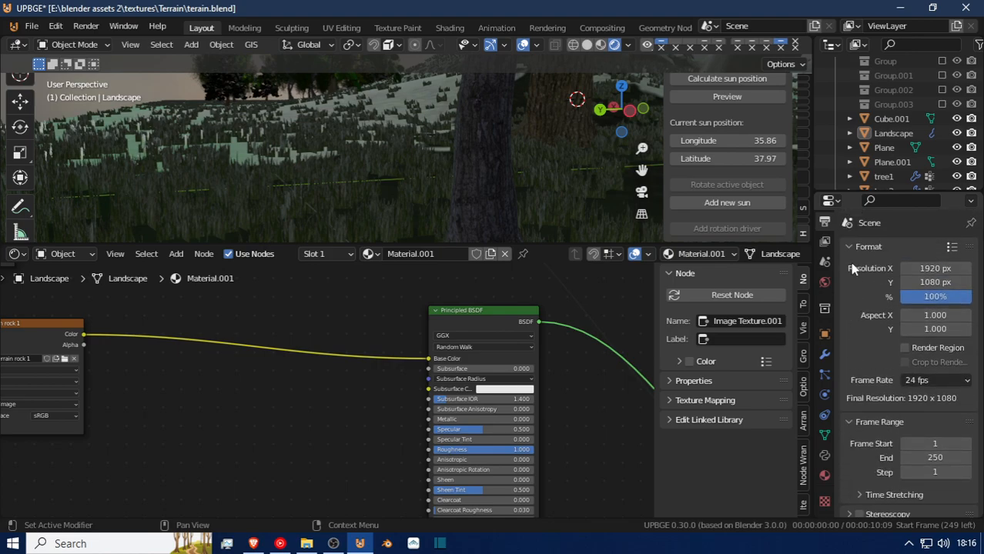
{"action": "left_click", "coordinate": [847, 249]}
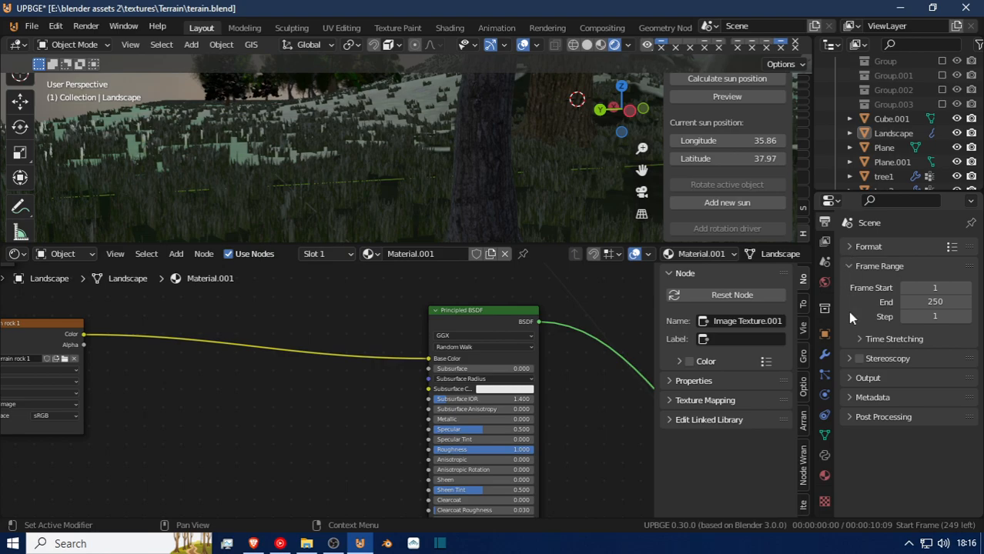
{"action": "left_click", "coordinate": [850, 268]}
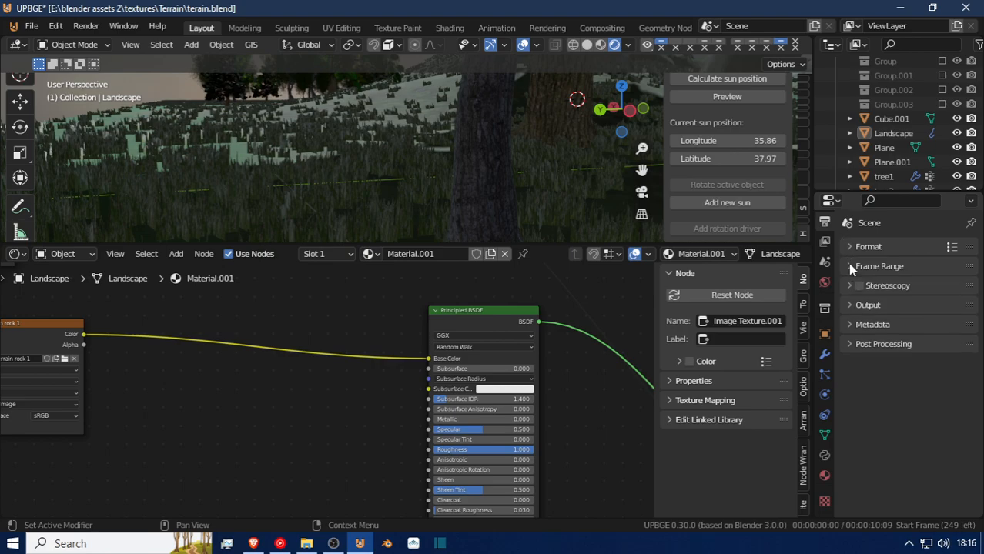
Collapse the View Layer section and the Data, Light, Effects, Cryptomatte and Shader AOV pass subsections in the view layer properties.
{"action": "key", "text": "ctrl+Tab"}
{"action": "left_click", "coordinate": [850, 247]}
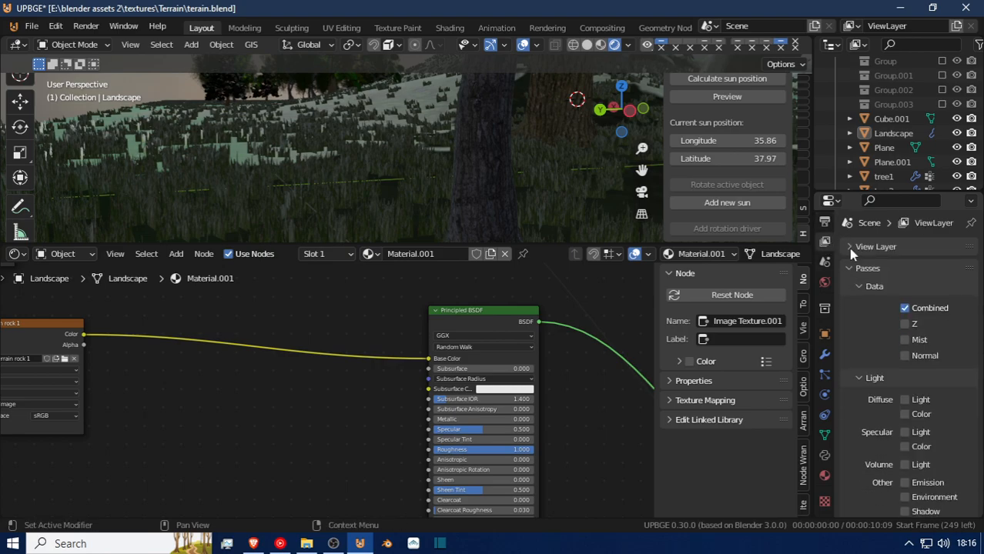
{"action": "left_click", "coordinate": [859, 284]}
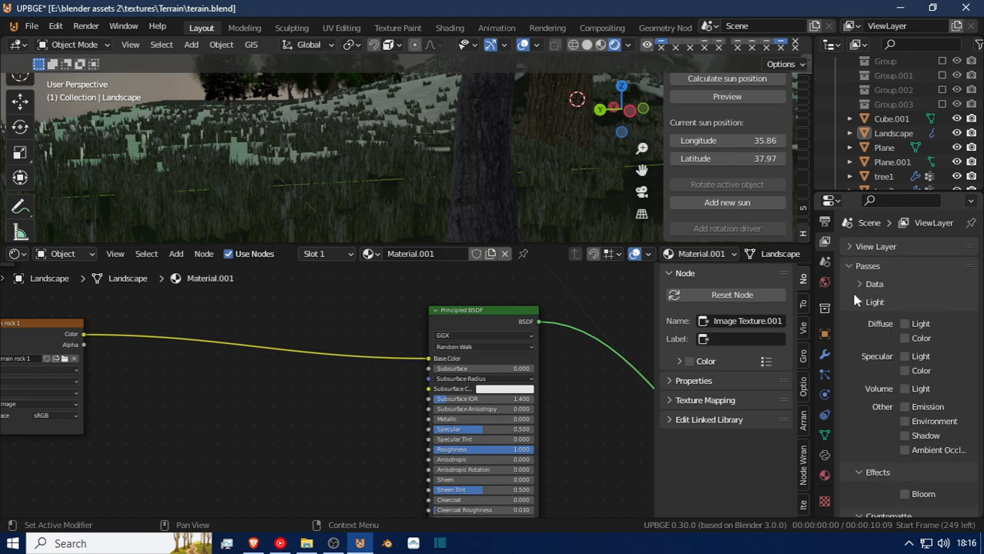
{"action": "left_click", "coordinate": [859, 303]}
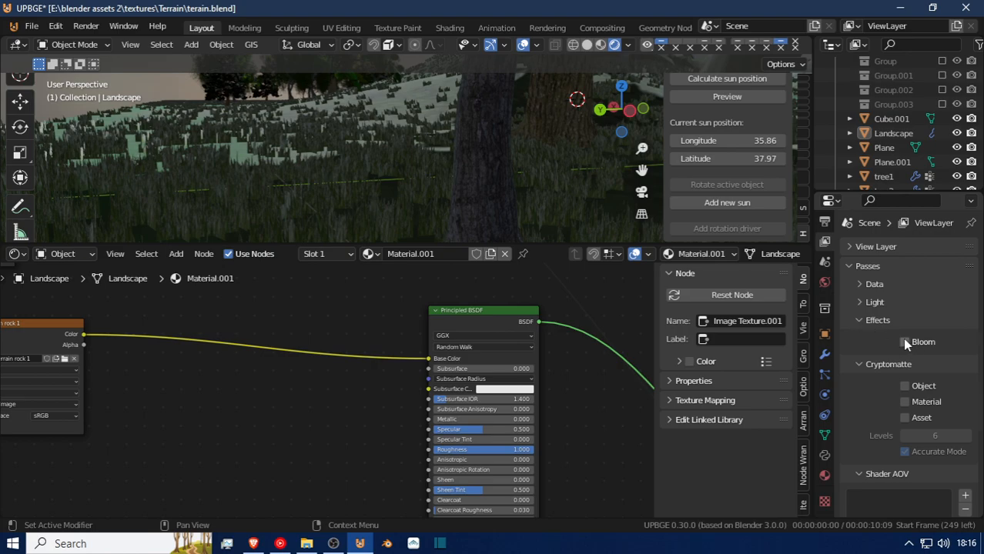
{"action": "left_click", "coordinate": [860, 321]}
{"action": "left_click", "coordinate": [861, 340]}
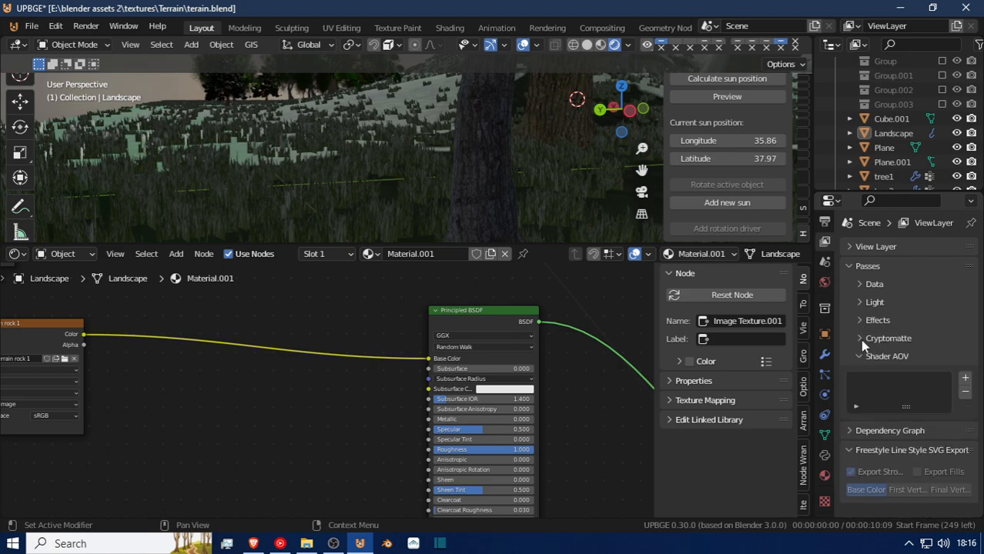
{"action": "left_click", "coordinate": [860, 355]}
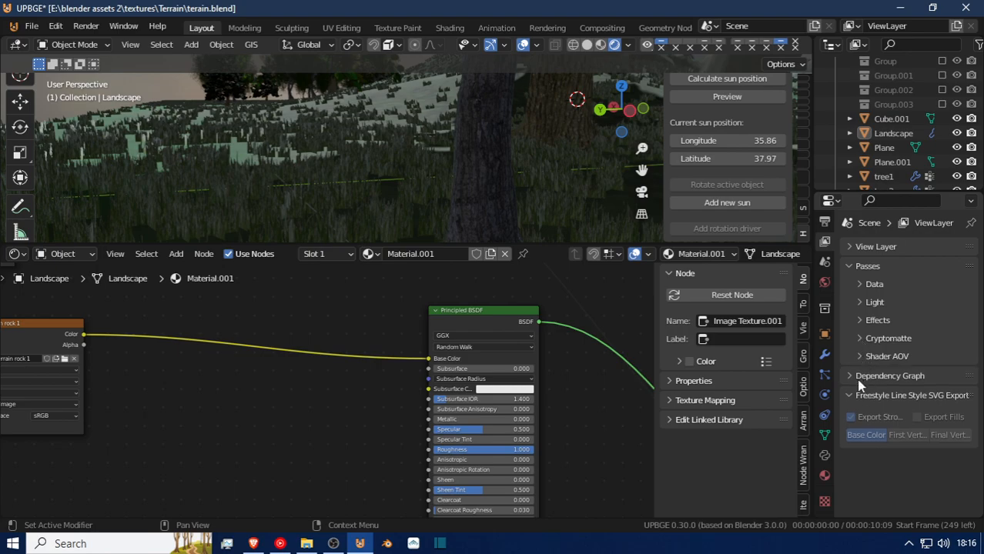
Review the Light passes and toggle the Bloom pass under Effects, collapsing both subsections again.
{"action": "left_click", "coordinate": [858, 302]}
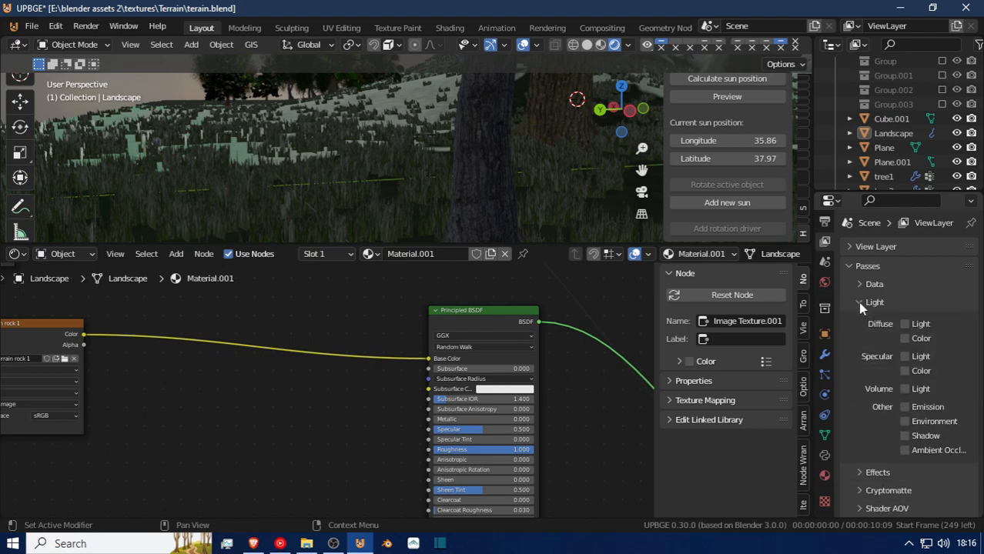
{"action": "left_click", "coordinate": [857, 301]}
{"action": "left_click", "coordinate": [860, 321]}
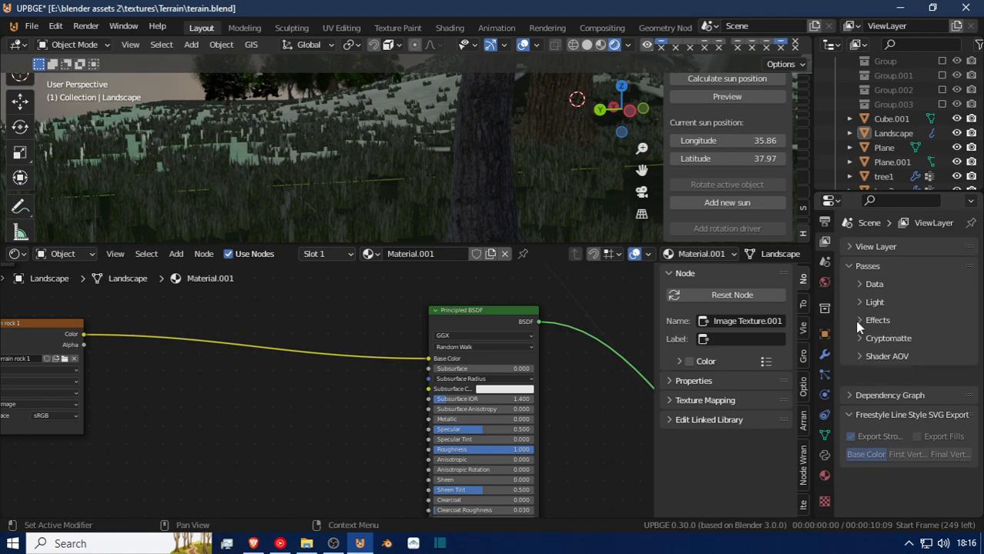
{"action": "left_click", "coordinate": [905, 341]}
{"action": "left_click", "coordinate": [861, 321]}
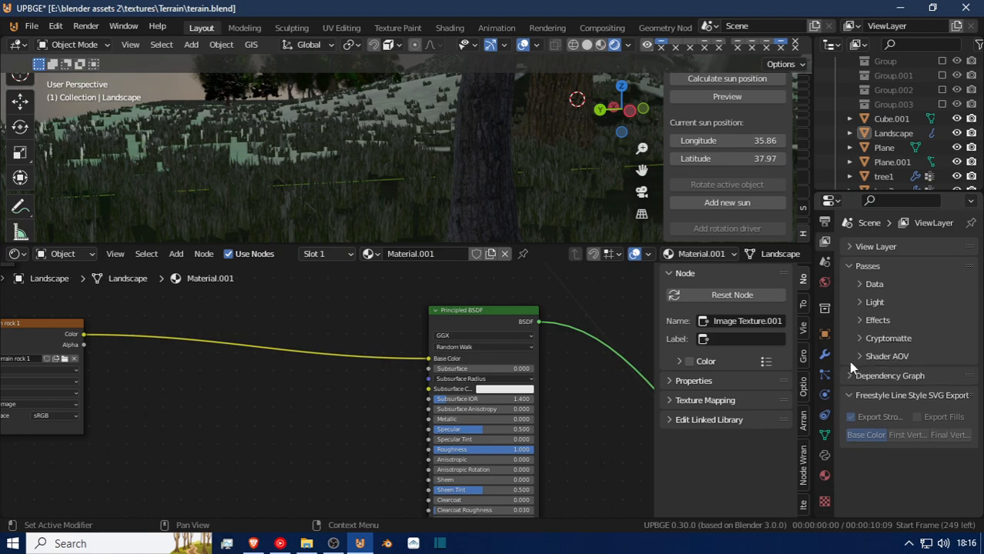
Collapse the Game Physics, Navigation Mesh, Level of Detail and Scene sections in the scene properties.
{"action": "left_click", "coordinate": [825, 261]}
{"action": "left_click", "coordinate": [849, 252]}
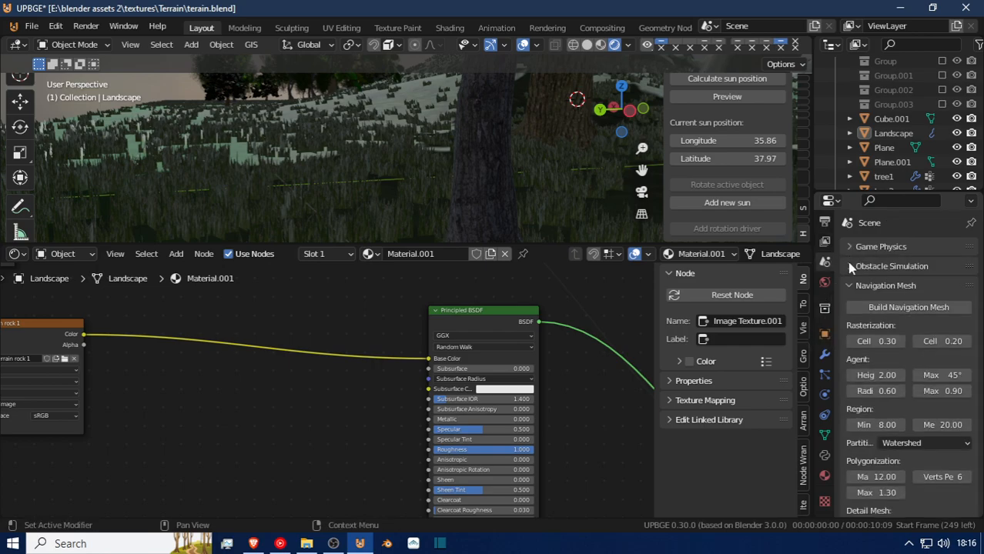
{"action": "left_click", "coordinate": [856, 305]}
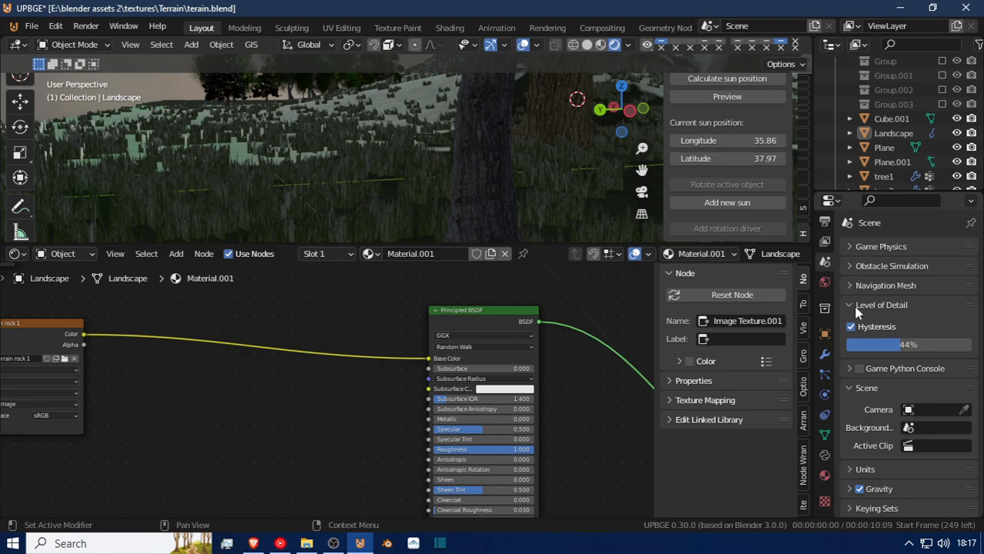
{"action": "left_click", "coordinate": [856, 306]}
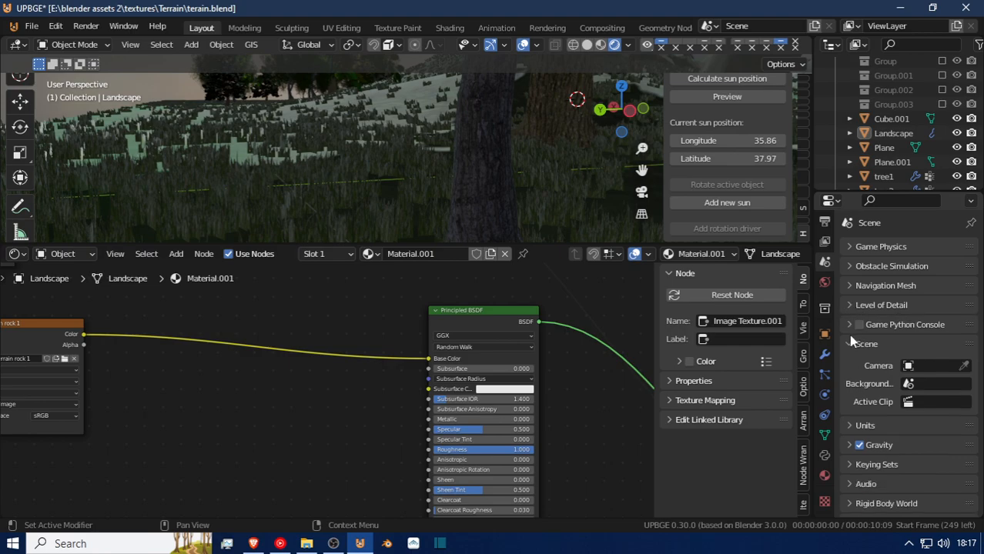
{"action": "left_click", "coordinate": [851, 344]}
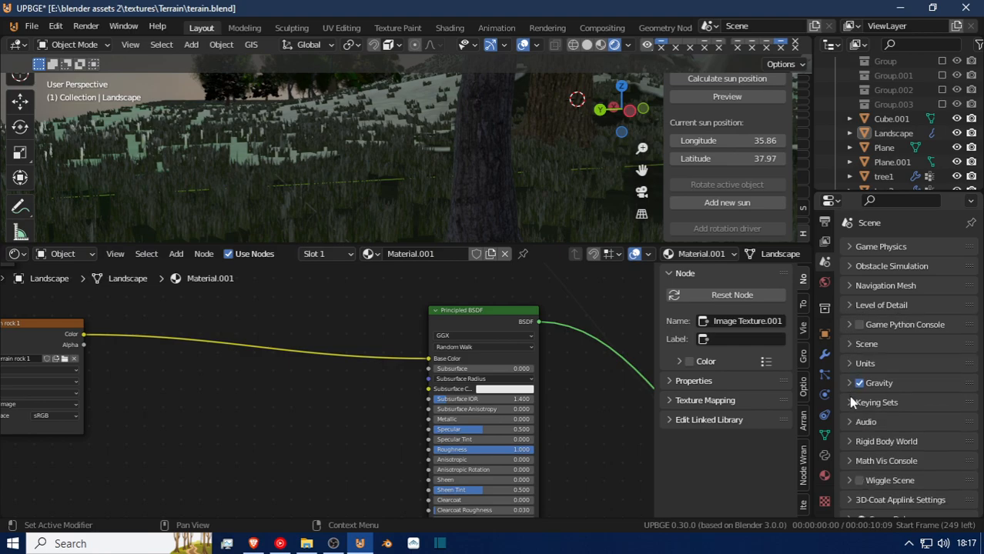
{"action": "scroll", "coordinate": [849, 409], "scroll_direction": "down", "scroll_amount": 3}
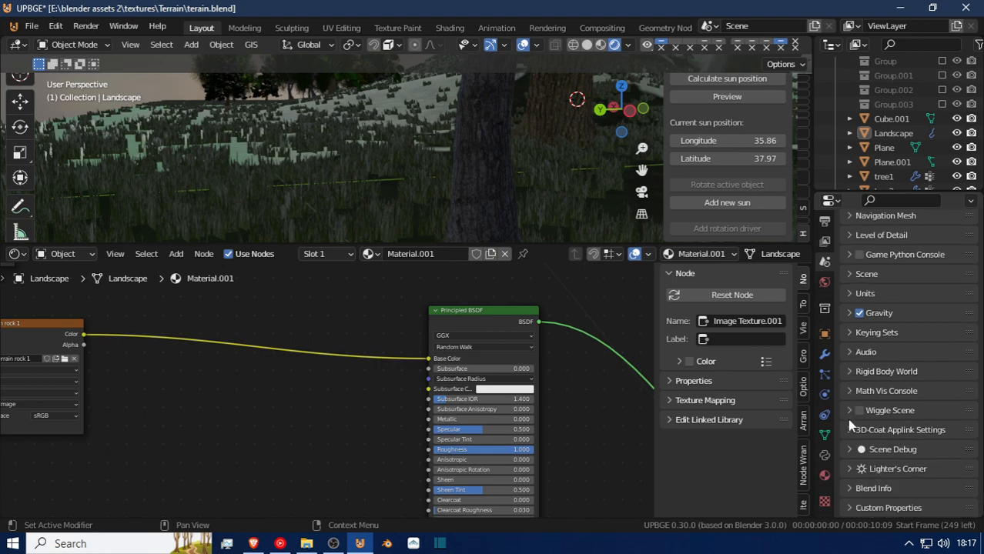
Collapse the Restrictions, Instancing and Line Art sections in the collection properties.
{"action": "left_click", "coordinate": [824, 309]}
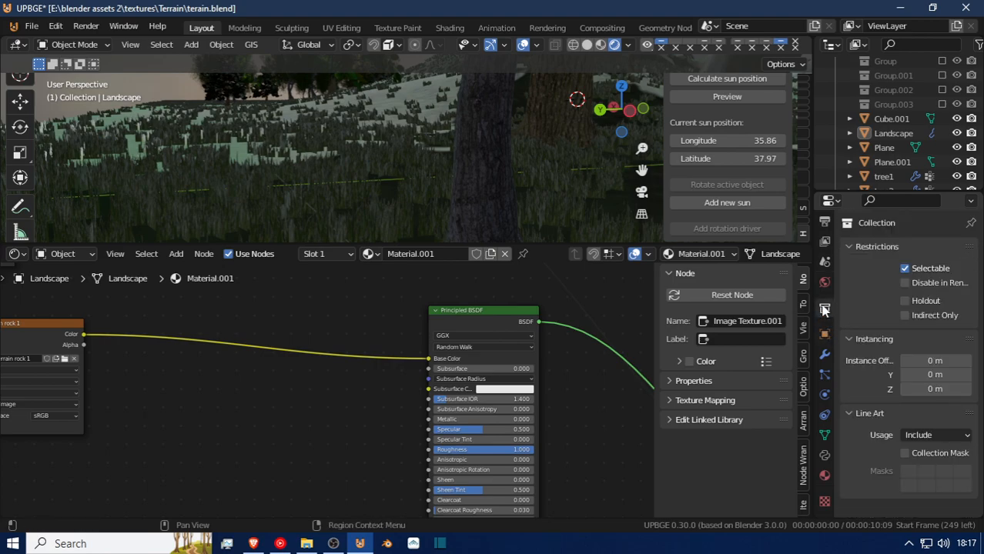
{"action": "left_click", "coordinate": [852, 247]}
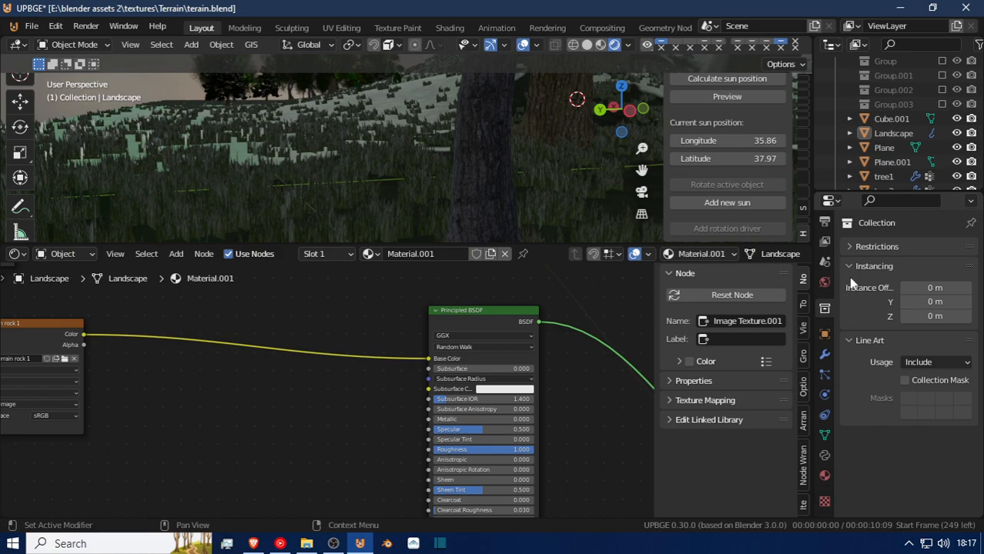
{"action": "left_click", "coordinate": [847, 266]}
{"action": "left_click", "coordinate": [847, 285]}
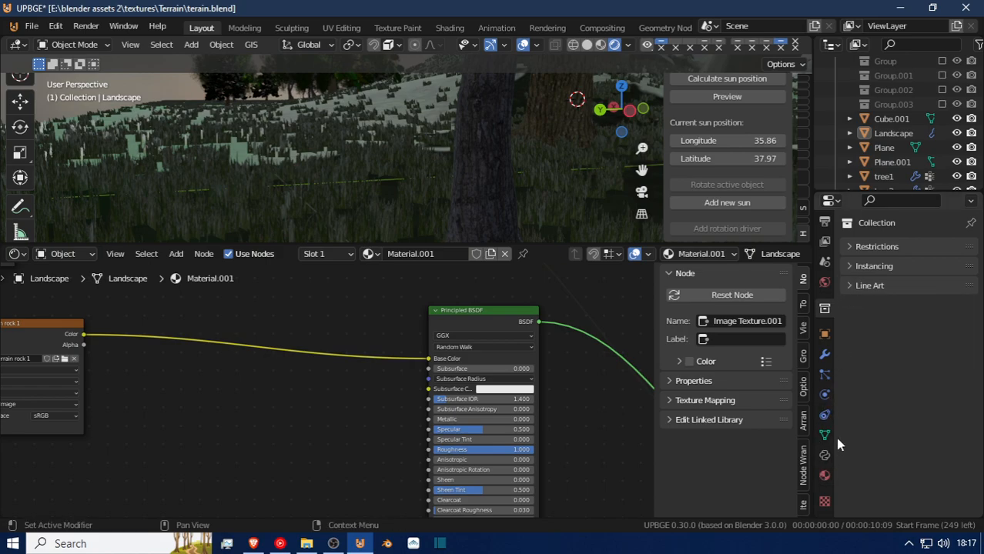
Examine the Format, Frame Range, Stereoscopy, Output and Metadata settings in the output properties, collapsing each section again.
{"action": "left_click", "coordinate": [824, 223]}
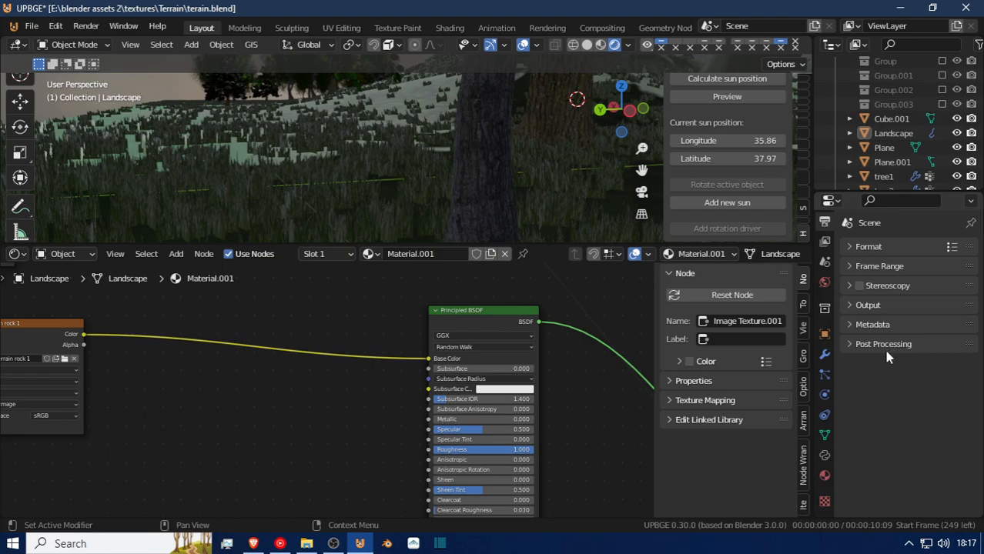
{"action": "left_click", "coordinate": [870, 247]}
{"action": "left_click", "coordinate": [870, 247]}
{"action": "left_click", "coordinate": [880, 265]}
{"action": "left_click", "coordinate": [881, 266]}
{"action": "left_click", "coordinate": [880, 285]}
{"action": "left_click", "coordinate": [881, 288]}
{"action": "left_click", "coordinate": [882, 302]}
{"action": "left_click", "coordinate": [883, 305]}
{"action": "left_click", "coordinate": [881, 324]}
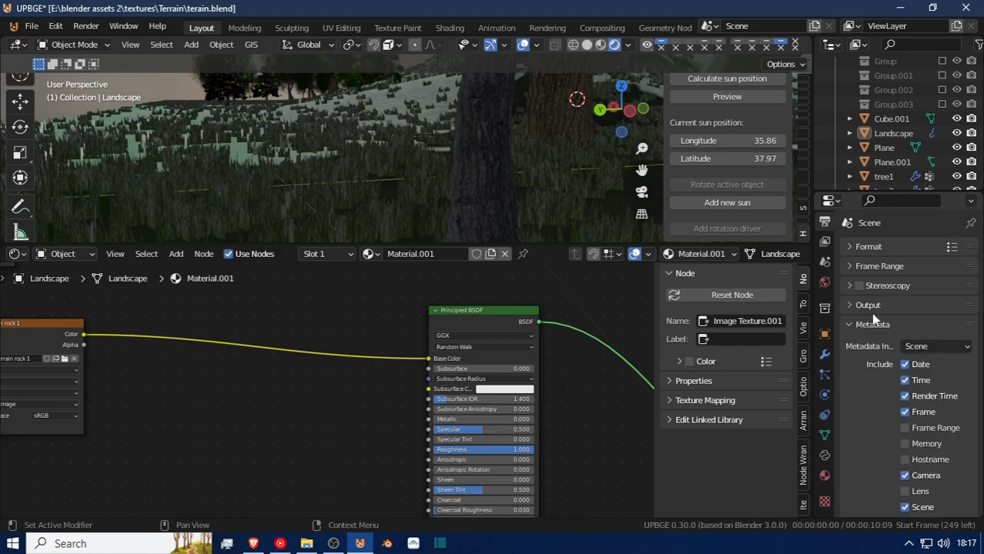
{"action": "scroll", "coordinate": [869, 339], "scroll_direction": "down", "scroll_amount": 5}
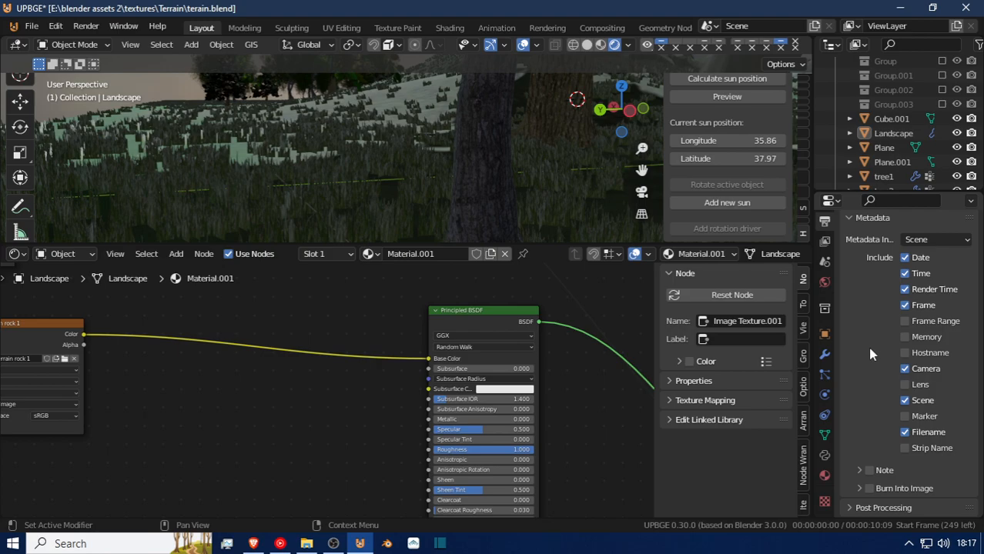
{"action": "scroll", "coordinate": [877, 388], "scroll_direction": "up", "scroll_amount": 2}
{"action": "left_click", "coordinate": [872, 306]}
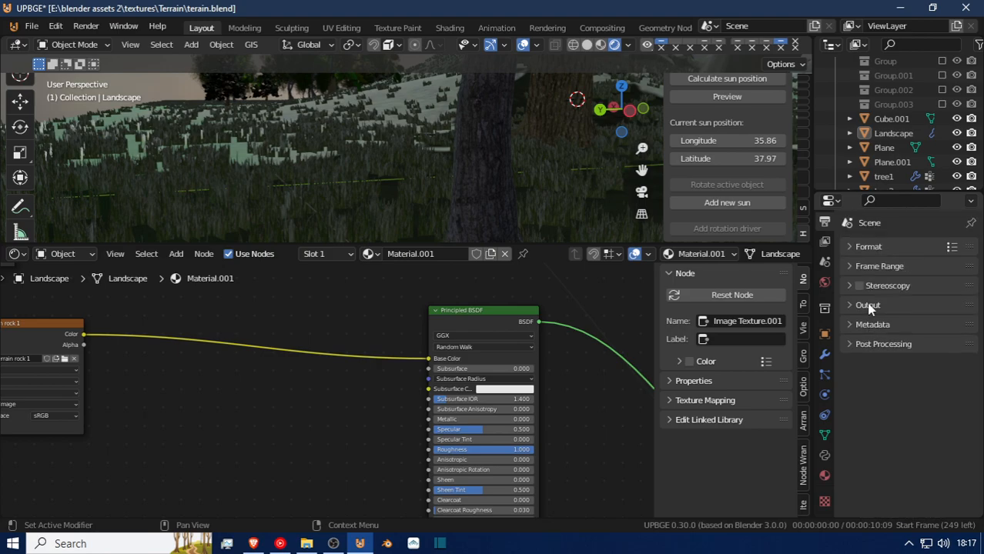
Examine the Output and Post Processing settings in the output properties and look over the view layer properties.
{"action": "left_click", "coordinate": [877, 307]}
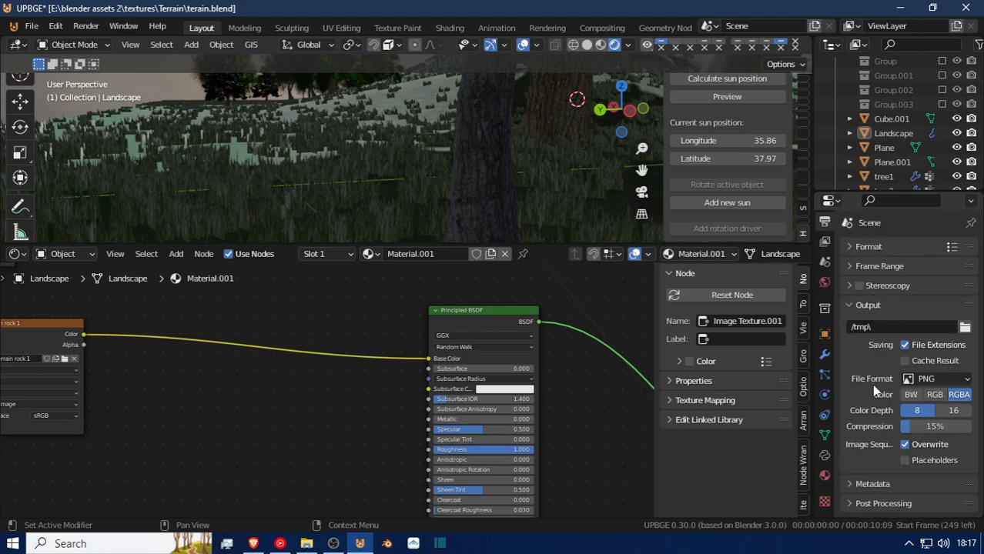
{"action": "left_click", "coordinate": [882, 505]}
{"action": "scroll", "coordinate": [895, 402], "scroll_direction": "down", "scroll_amount": 2}
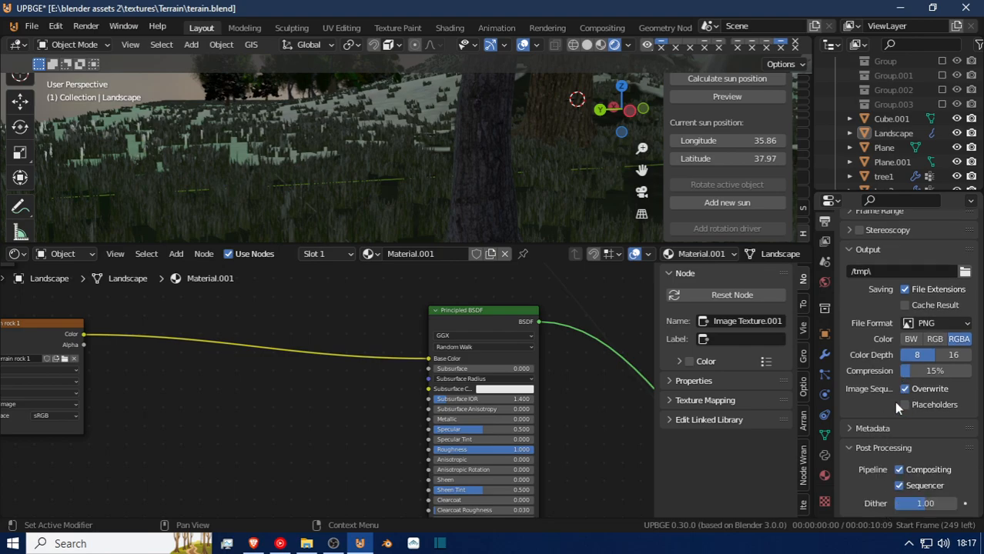
{"action": "scroll", "coordinate": [892, 399], "scroll_direction": "up", "scroll_amount": 2}
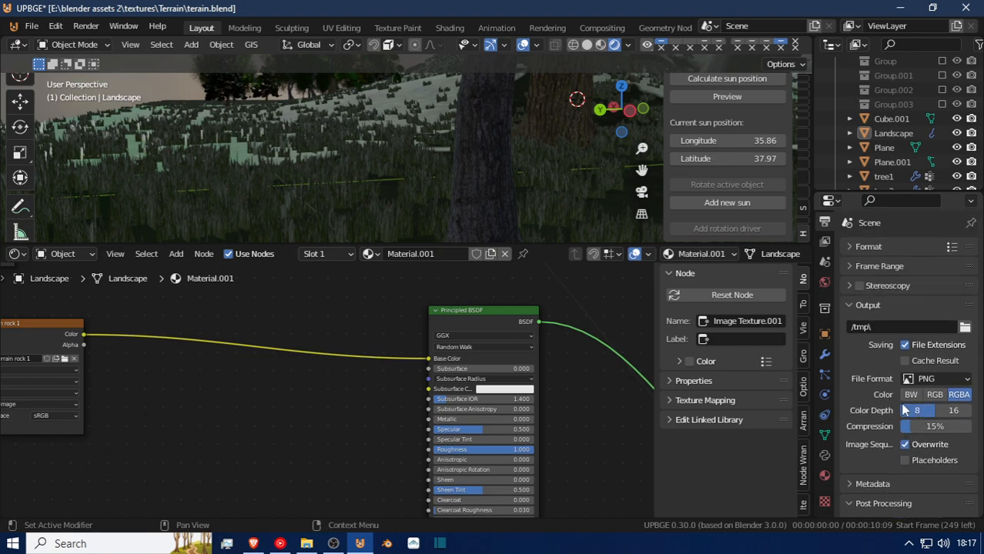
{"action": "left_click", "coordinate": [824, 242]}
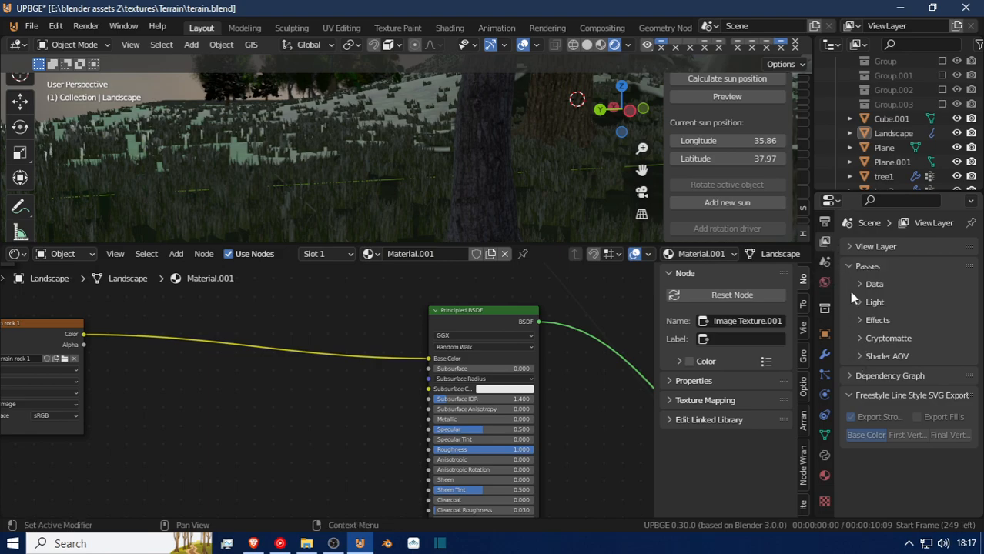
Select the Landscape terrain and set the scene's output frame rate to 60 fps in the Format settings.
{"action": "left_click", "coordinate": [339, 154]}
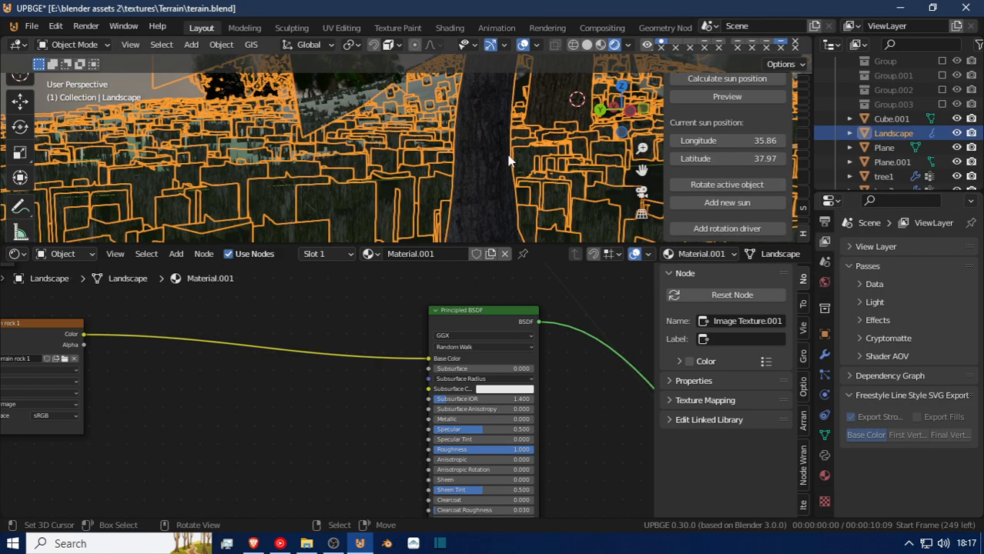
{"action": "left_click", "coordinate": [825, 226]}
{"action": "scroll", "coordinate": [865, 376], "scroll_direction": "down", "scroll_amount": 2}
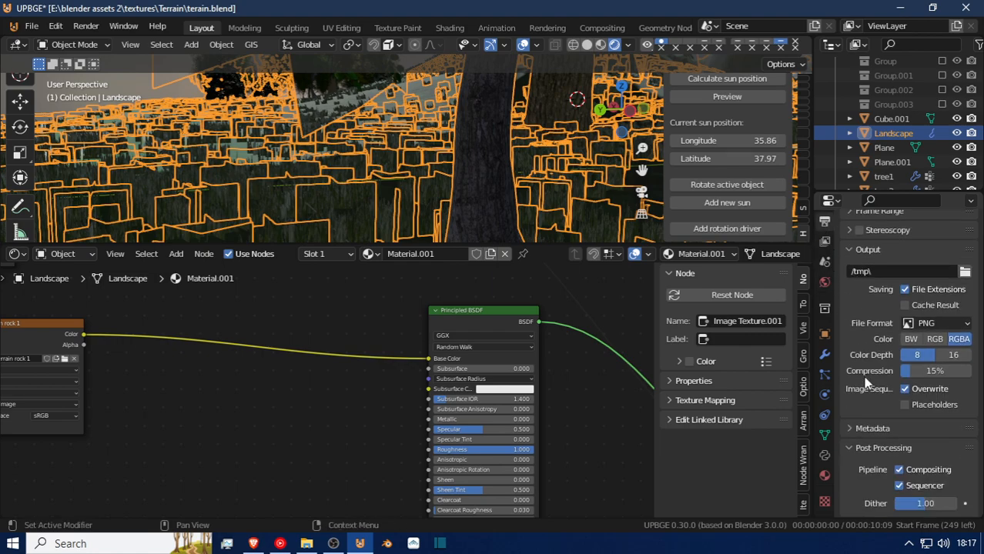
{"action": "scroll", "coordinate": [861, 386], "scroll_direction": "up", "scroll_amount": 2}
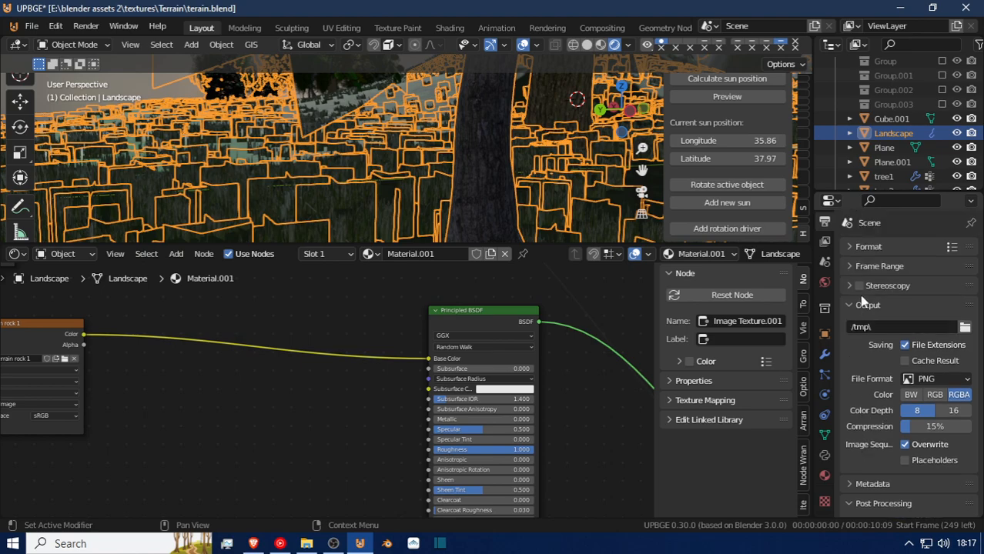
{"action": "left_click", "coordinate": [849, 248]}
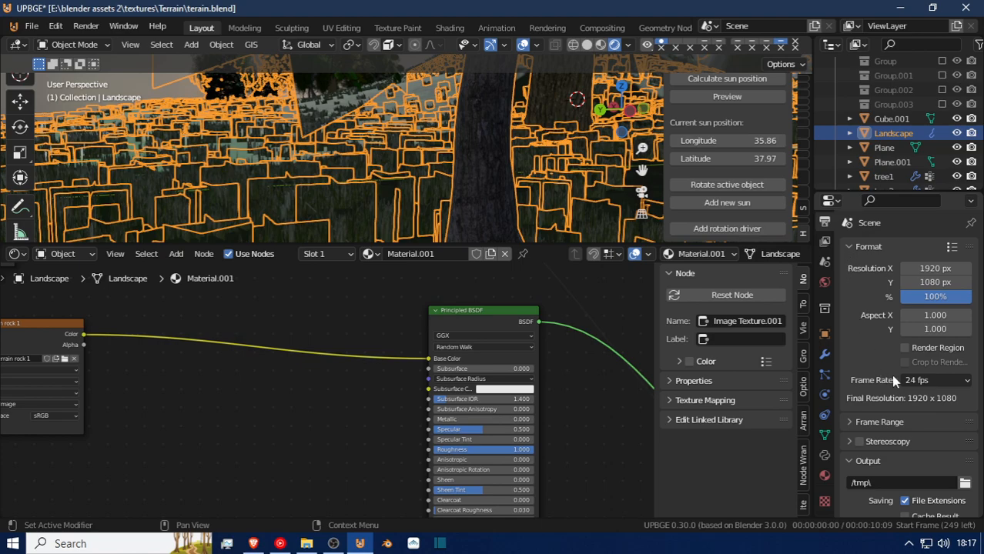
{"action": "left_click", "coordinate": [931, 381]}
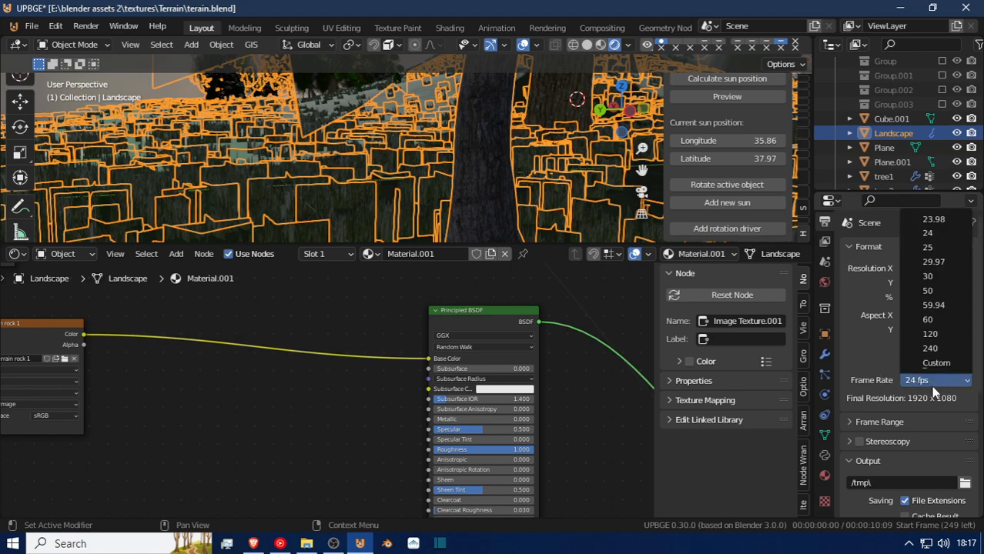
{"action": "left_click", "coordinate": [940, 322]}
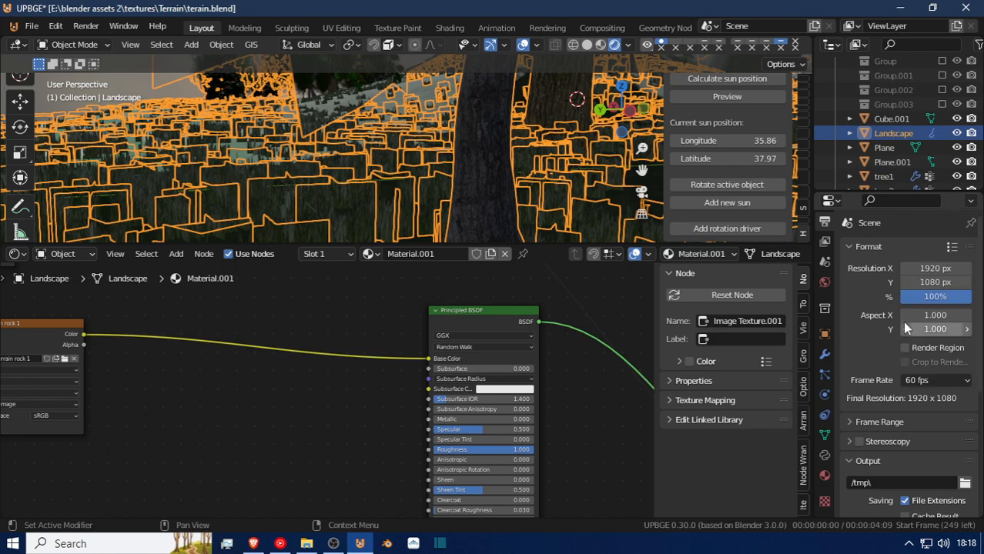
Examine the Frame Range, Output, Metadata and Post Processing settings in the output properties.
{"action": "left_click", "coordinate": [868, 423]}
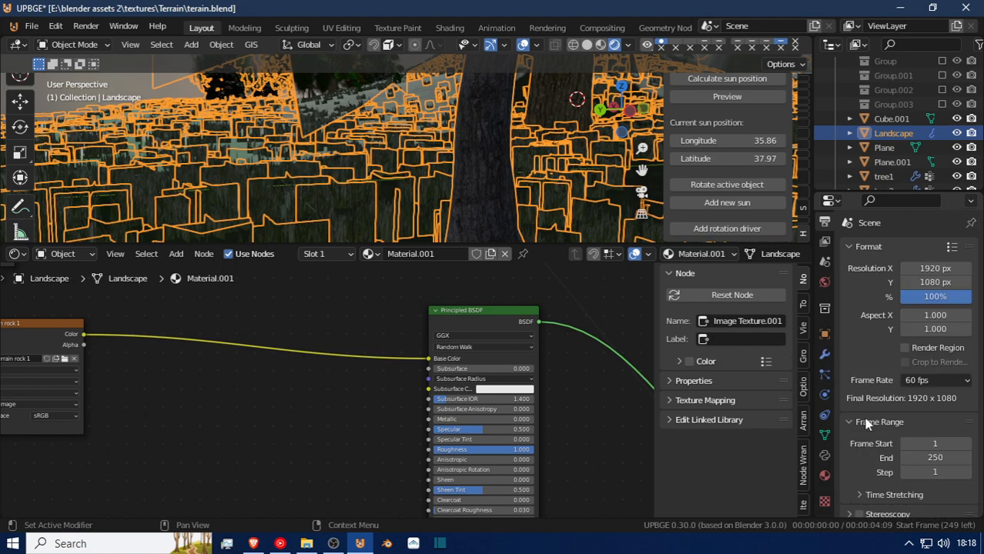
{"action": "scroll", "coordinate": [864, 420], "scroll_direction": "down", "scroll_amount": 4}
{"action": "left_click", "coordinate": [863, 417]}
{"action": "scroll", "coordinate": [863, 418], "scroll_direction": "down", "scroll_amount": 2}
{"action": "scroll", "coordinate": [863, 420], "scroll_direction": "down", "scroll_amount": 4}
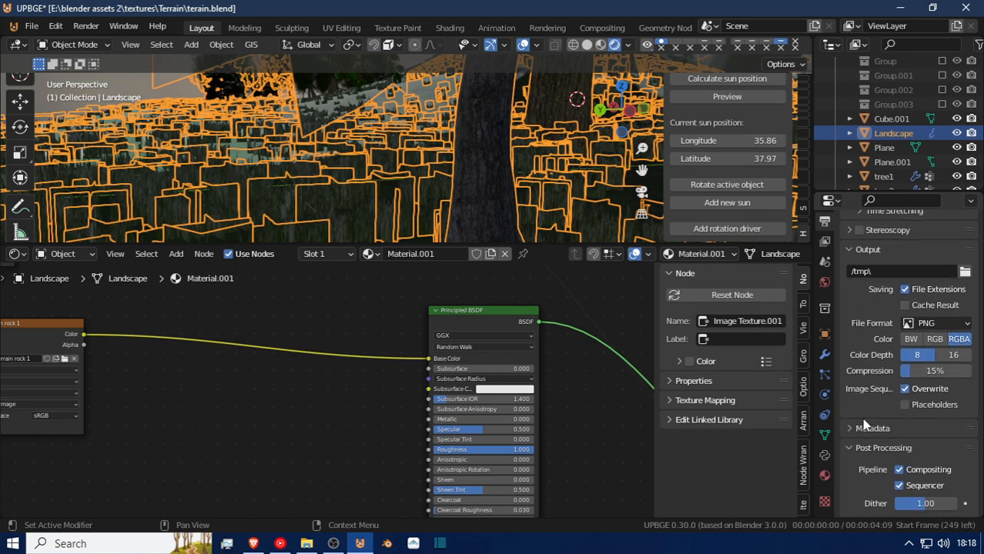
{"action": "left_click", "coordinate": [846, 426]}
{"action": "scroll", "coordinate": [847, 425], "scroll_direction": "down", "scroll_amount": 8}
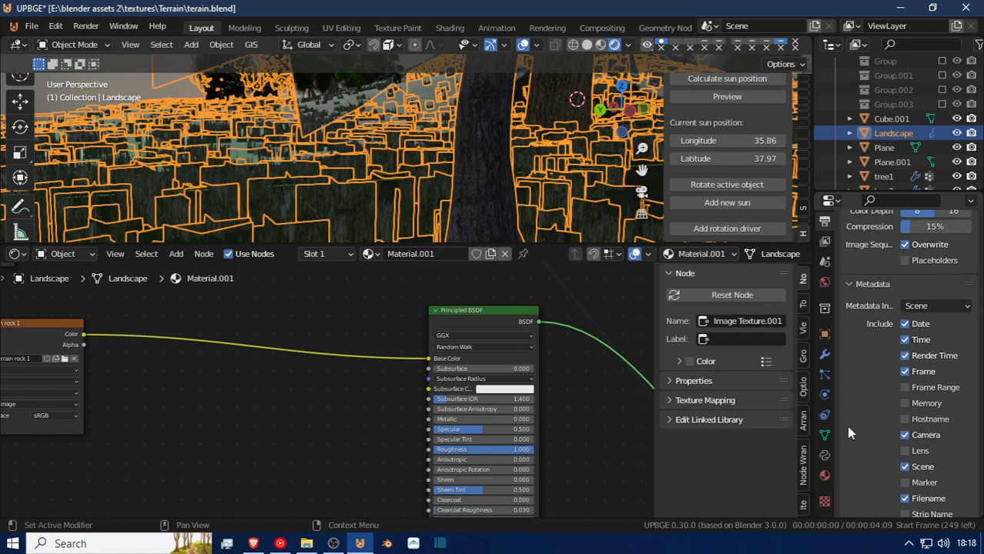
{"action": "scroll", "coordinate": [846, 426], "scroll_direction": "down", "scroll_amount": 2}
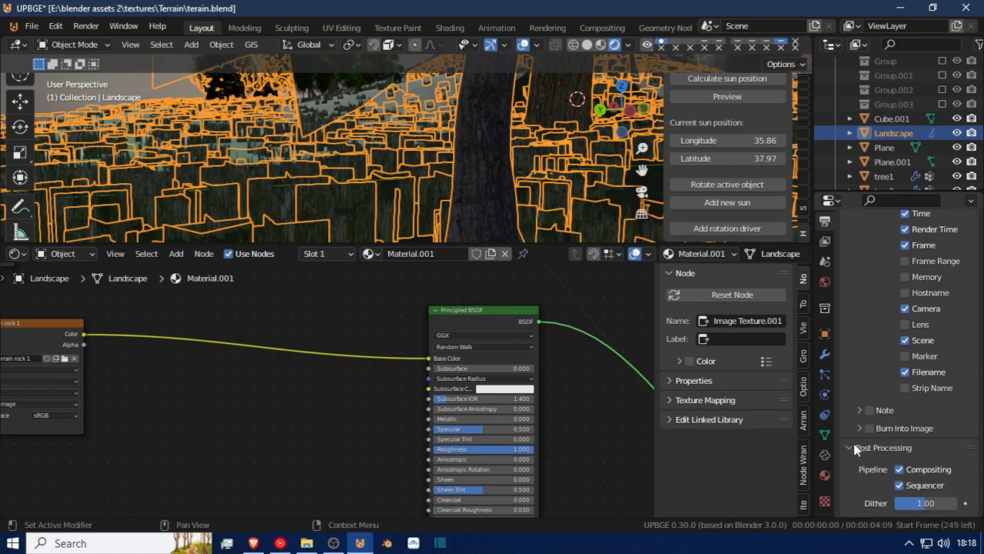
Collapse the Post Processing, Metadata, Output, Frame Range and Format sections in the output properties.
{"action": "left_click", "coordinate": [850, 448]}
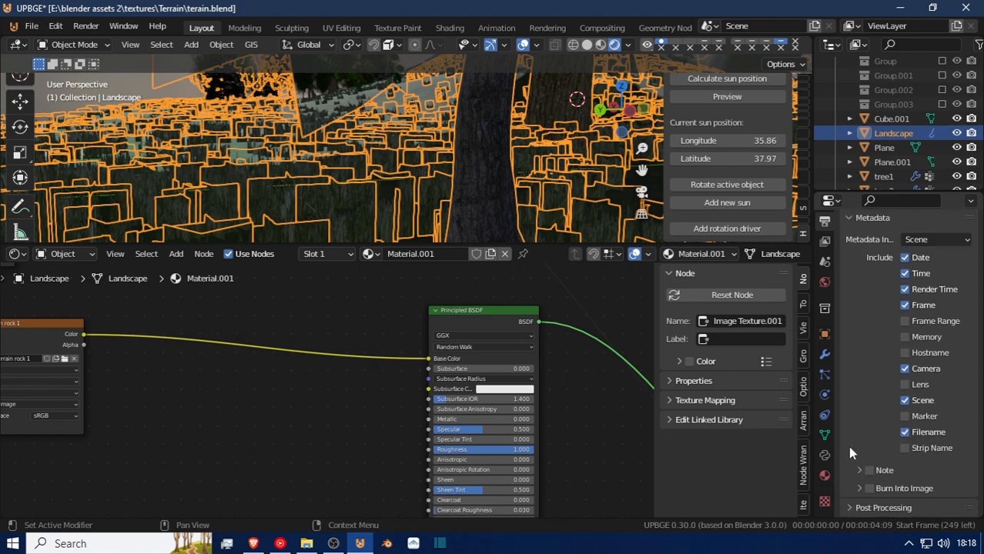
{"action": "scroll", "coordinate": [862, 401], "scroll_direction": "up", "scroll_amount": 3}
{"action": "left_click", "coordinate": [849, 279]}
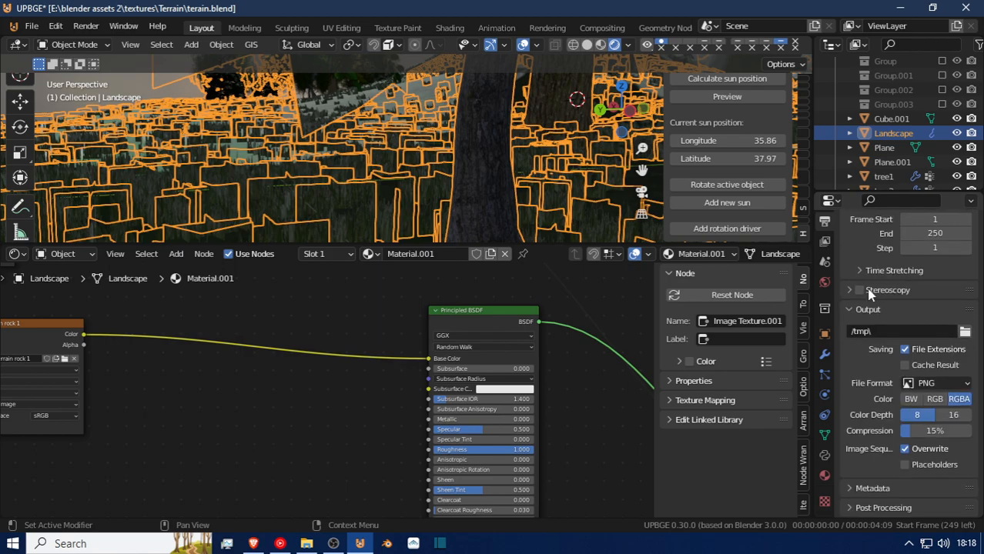
{"action": "left_click", "coordinate": [846, 309]}
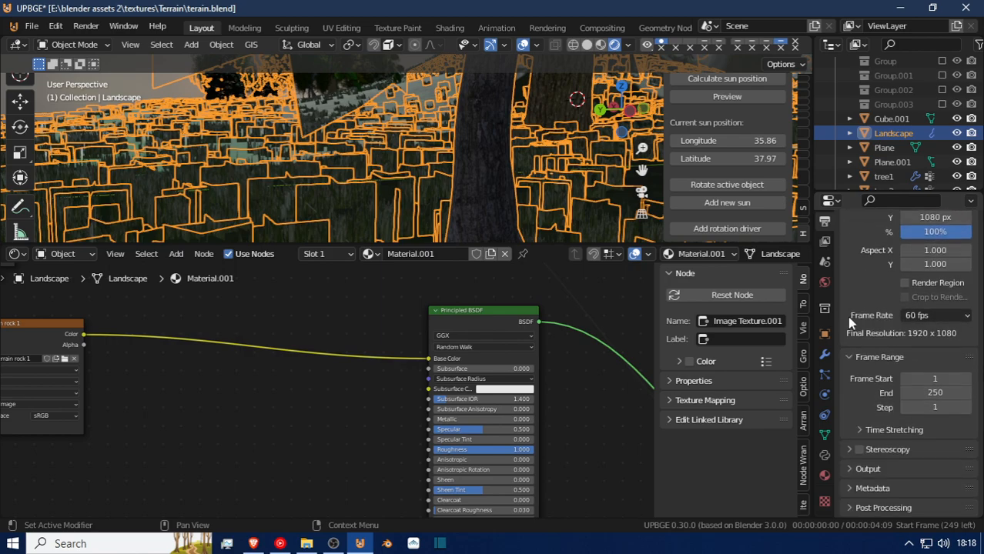
{"action": "left_click", "coordinate": [850, 359]}
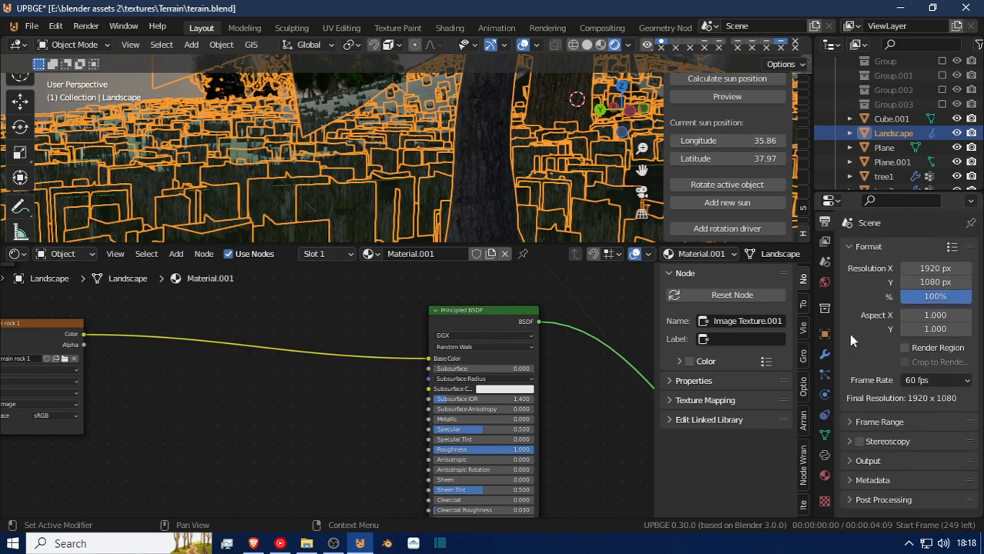
{"action": "left_click", "coordinate": [845, 245]}
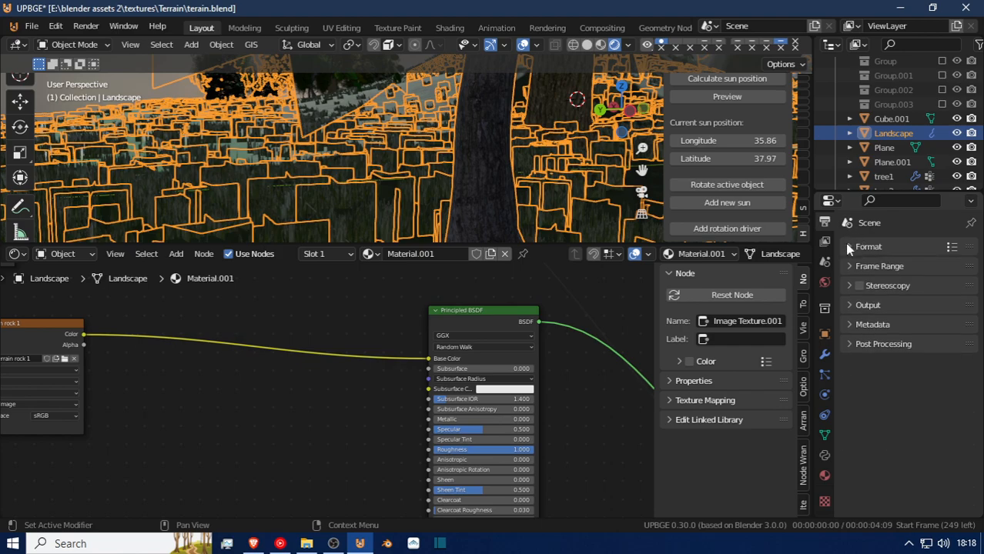
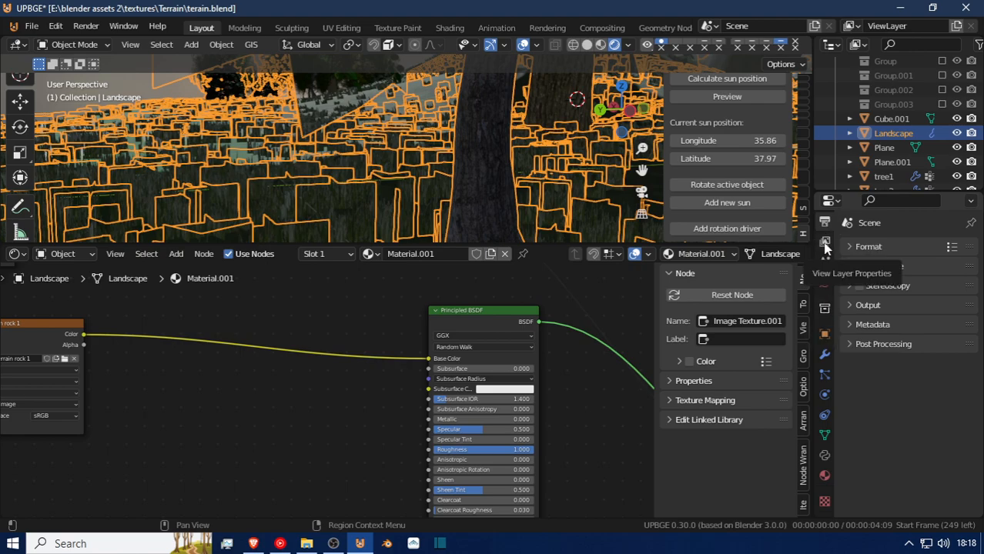
Examine the Eevee render properties, including the game resolution and effect sections, and expand the Depth of Field settings.
{"action": "scroll", "coordinate": [824, 262], "scroll_direction": "up", "scroll_amount": 2}
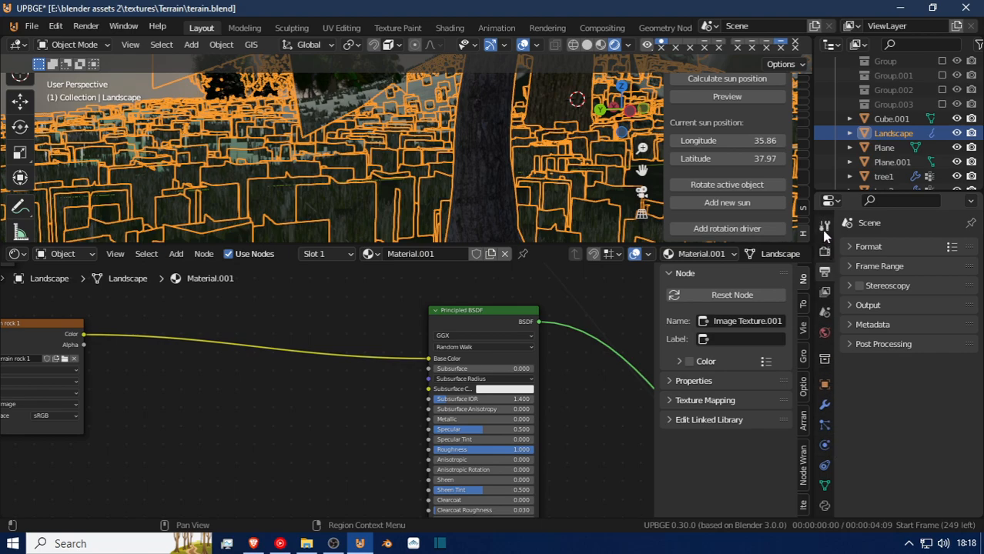
{"action": "left_click", "coordinate": [824, 231]}
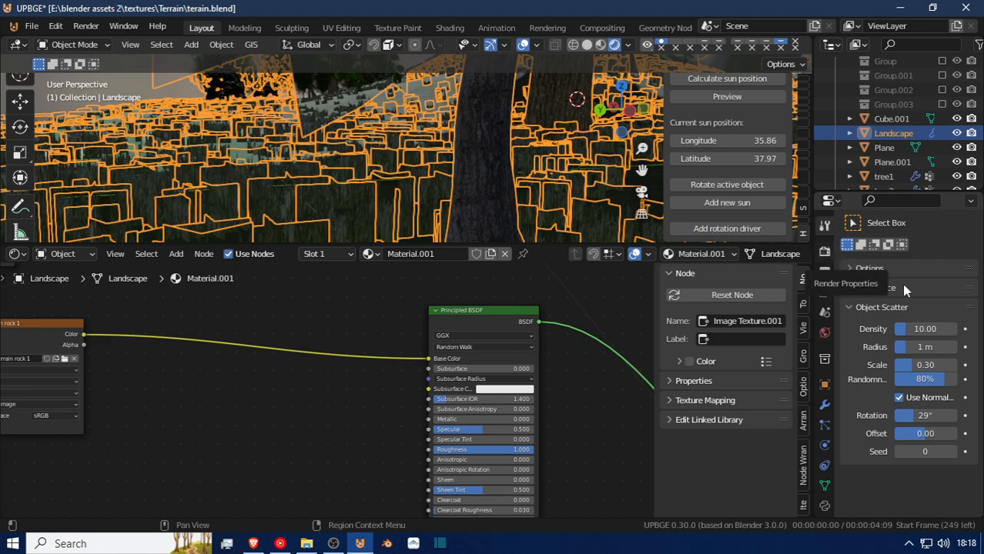
{"action": "left_click", "coordinate": [825, 253]}
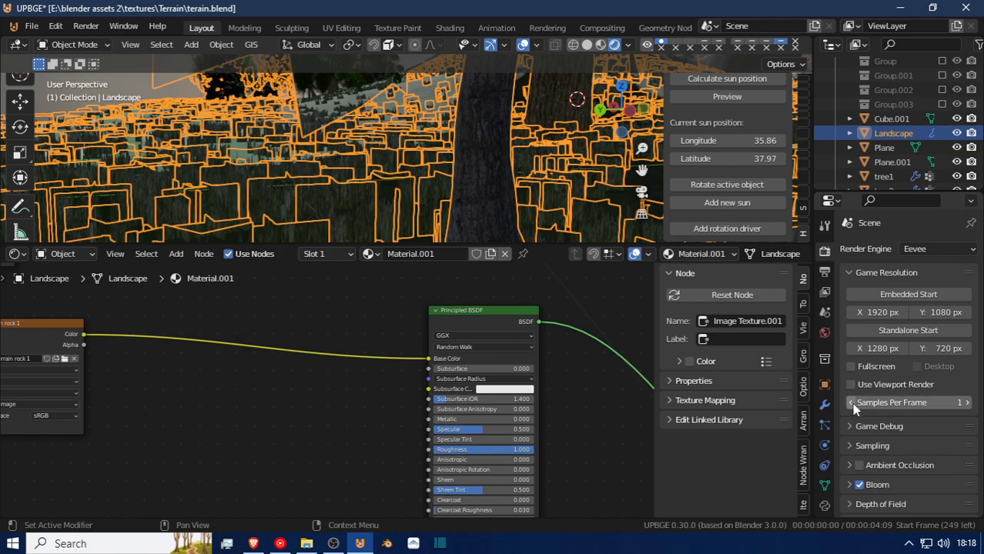
{"action": "scroll", "coordinate": [868, 455], "scroll_direction": "down", "scroll_amount": 2}
{"action": "scroll", "coordinate": [867, 462], "scroll_direction": "down", "scroll_amount": 2}
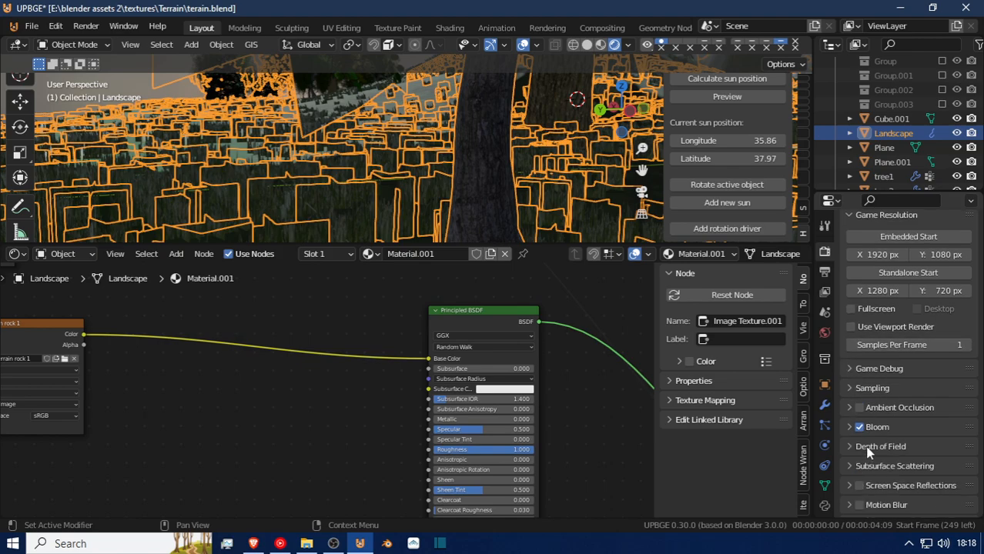
{"action": "scroll", "coordinate": [883, 429], "scroll_direction": "down", "scroll_amount": 1}
{"action": "scroll", "coordinate": [870, 481], "scroll_direction": "down", "scroll_amount": 1}
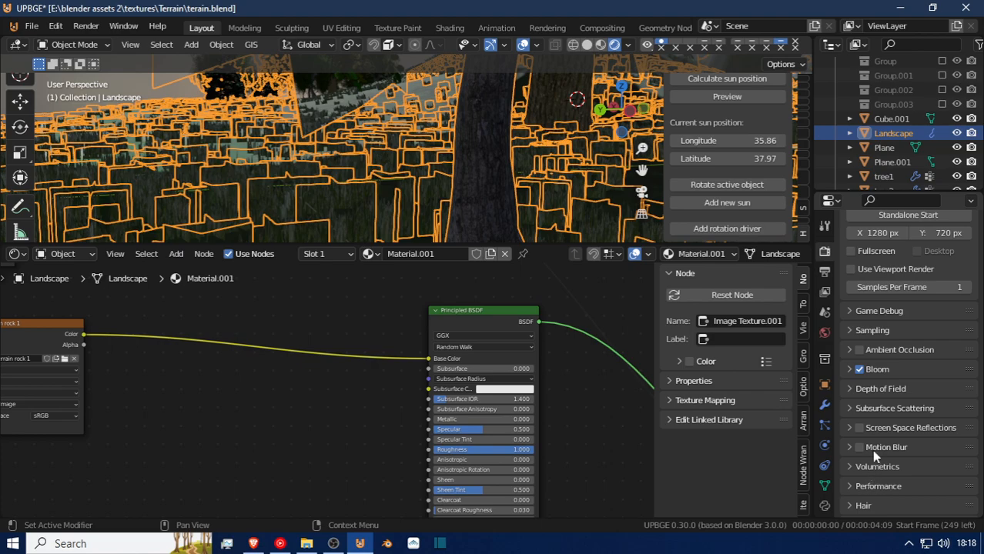
{"action": "left_click", "coordinate": [851, 390]}
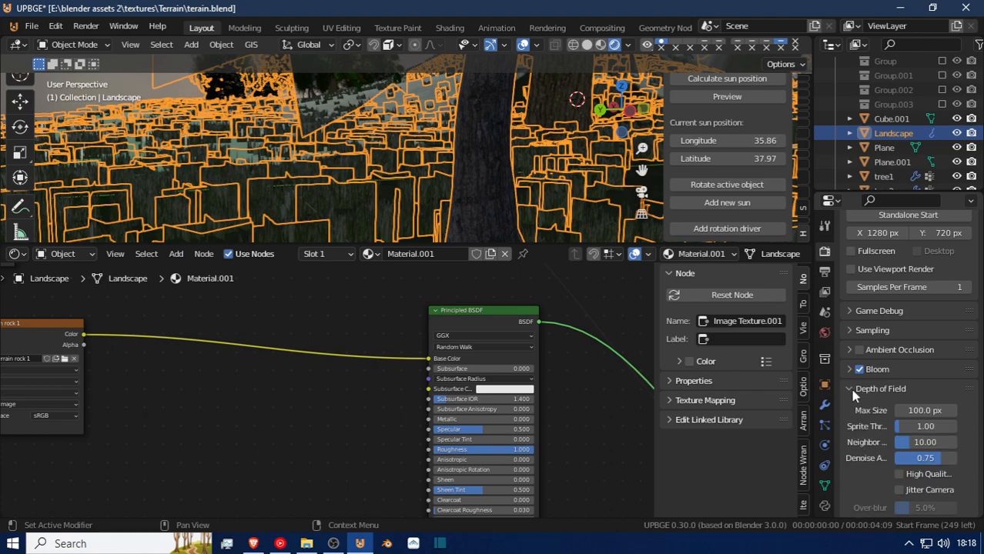
{"action": "scroll", "coordinate": [854, 412], "scroll_direction": "down", "scroll_amount": 2}
{"action": "scroll", "coordinate": [856, 417], "scroll_direction": "down", "scroll_amount": 4}
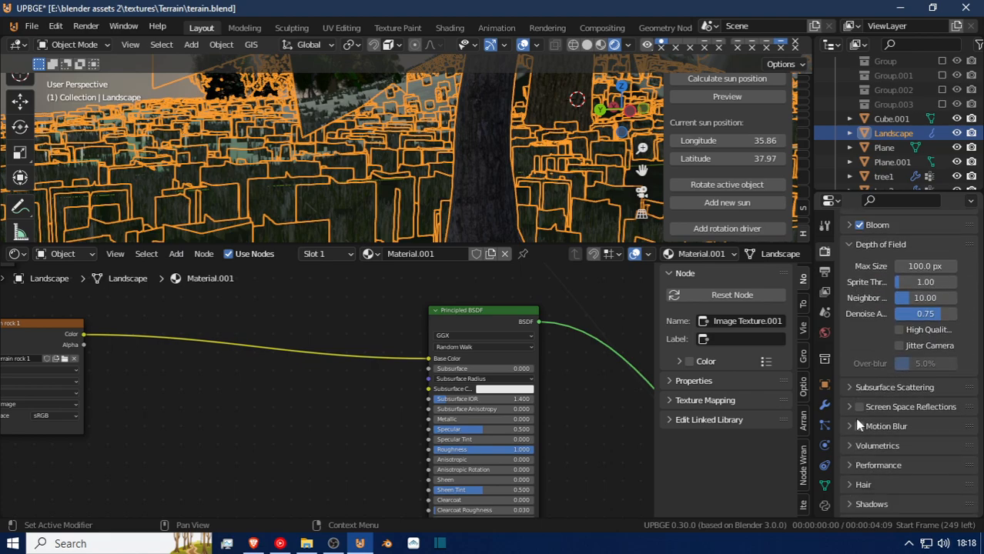
Set the Simplify render maximum subdivision to 3 and collapse the Simplify section.
{"action": "scroll", "coordinate": [863, 508], "scroll_direction": "down", "scroll_amount": 2}
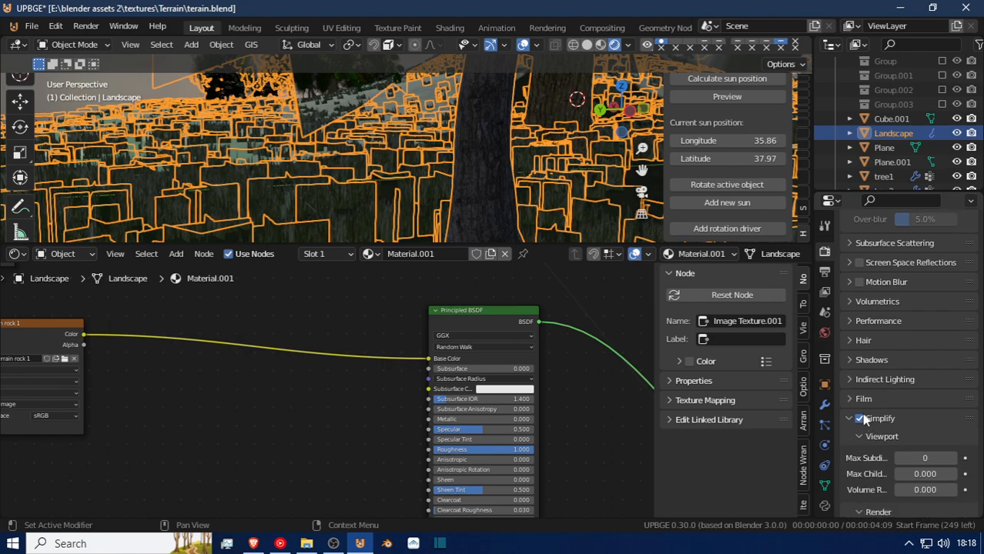
{"action": "left_click", "coordinate": [850, 418]}
{"action": "left_click", "coordinate": [850, 418]}
{"action": "left_click_drag", "start_coordinate": [924, 459], "coordinate": [922, 457]}
{"action": "scroll", "coordinate": [923, 466], "scroll_direction": "down", "scroll_amount": 4}
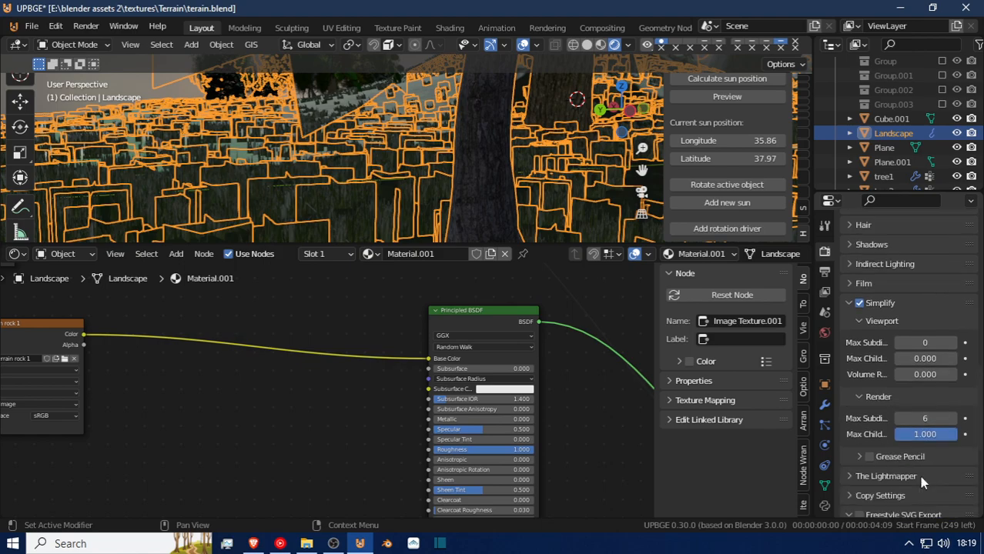
{"action": "left_click", "coordinate": [924, 419]}
{"action": "type", "text": "3"}
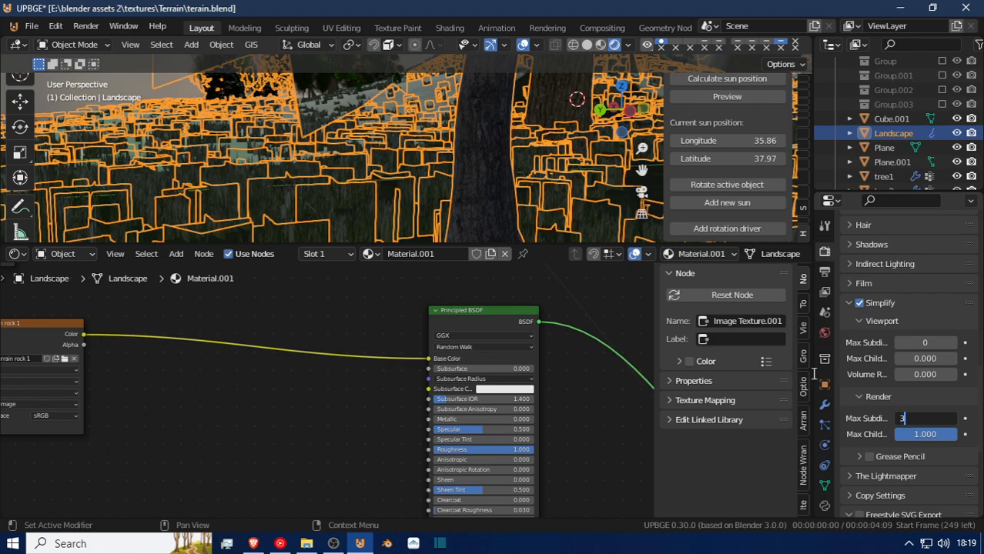
{"action": "key", "text": "Return"}
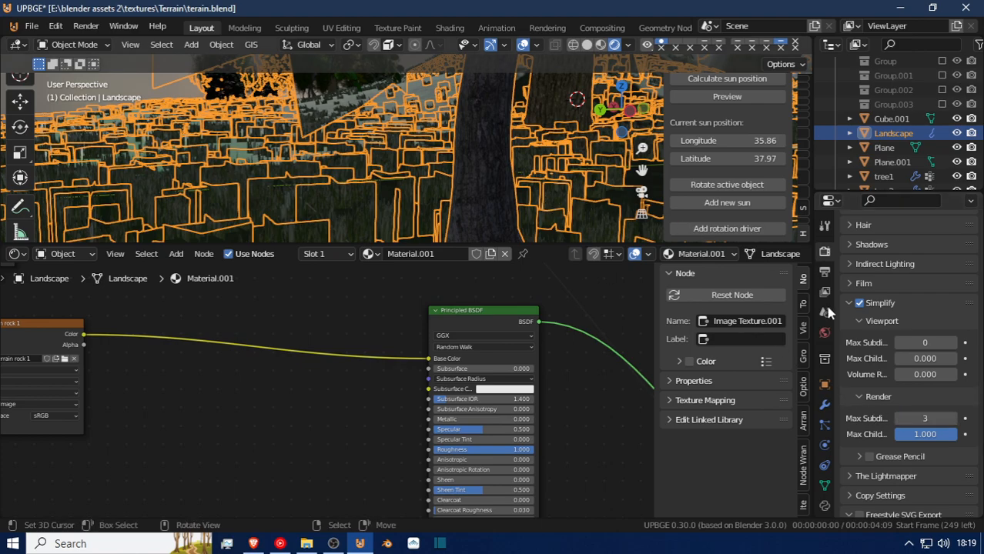
{"action": "scroll", "coordinate": [857, 322], "scroll_direction": "up", "scroll_amount": 2}
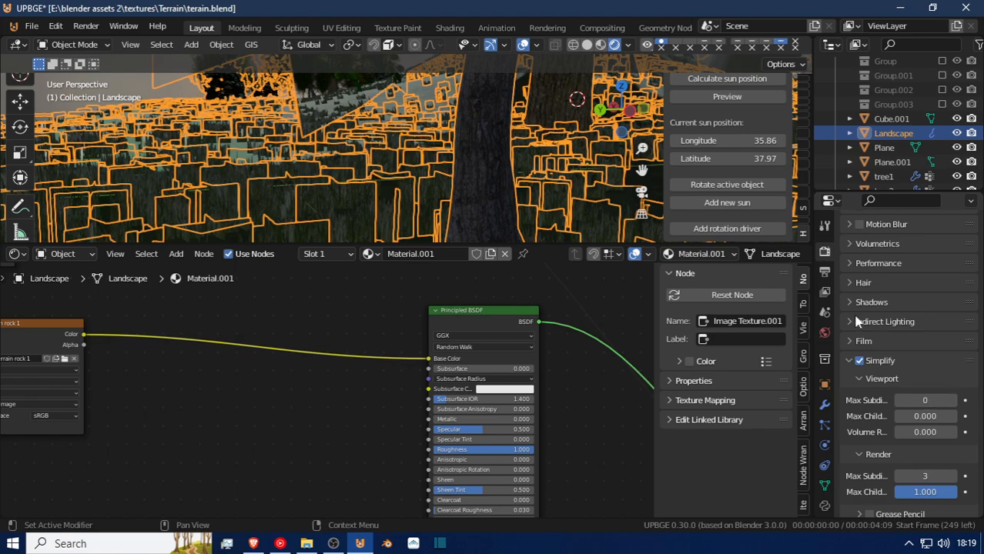
{"action": "scroll", "coordinate": [857, 320], "scroll_direction": "up", "scroll_amount": 3}
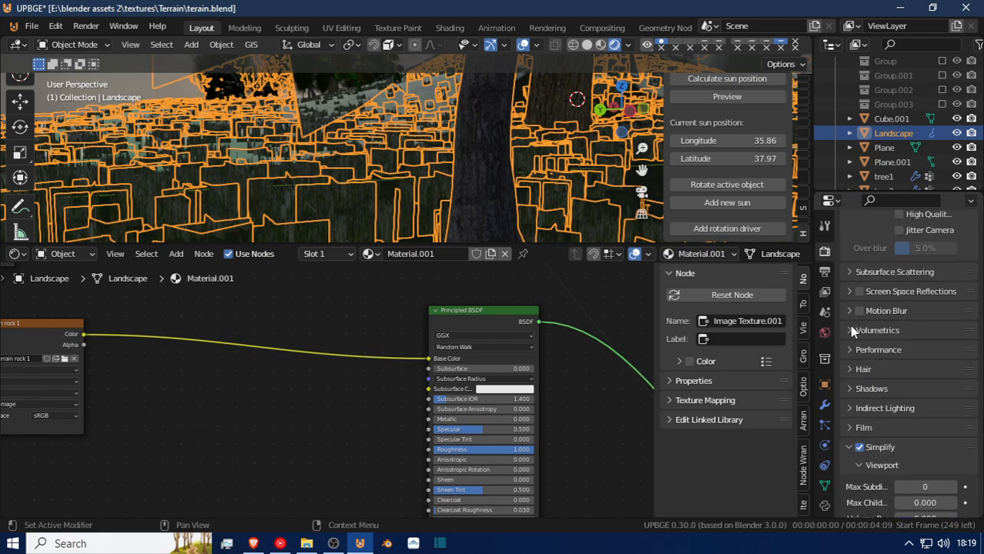
{"action": "left_click", "coordinate": [850, 449]}
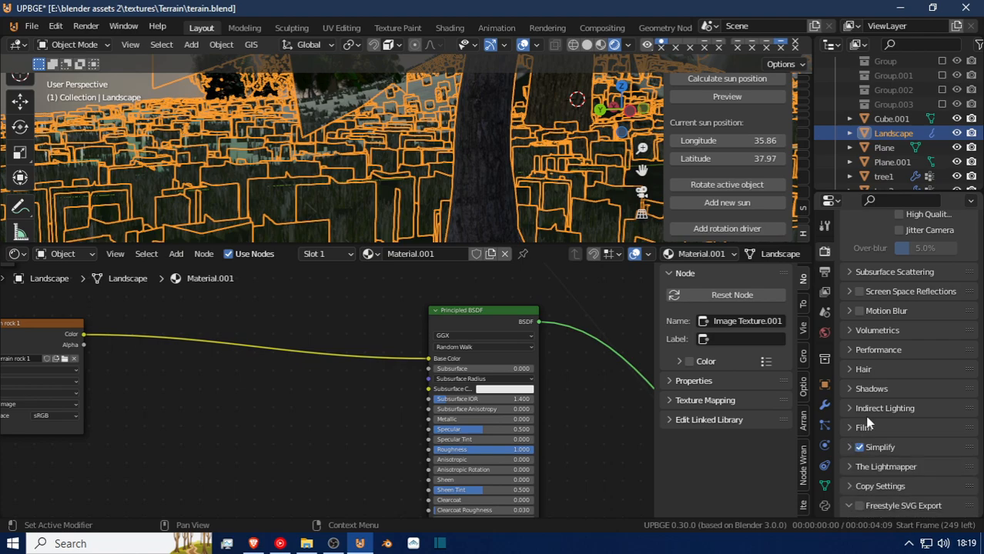
{"action": "scroll", "coordinate": [871, 329], "scroll_direction": "up", "scroll_amount": 3}
{"action": "scroll", "coordinate": [872, 328], "scroll_direction": "up", "scroll_amount": 6}
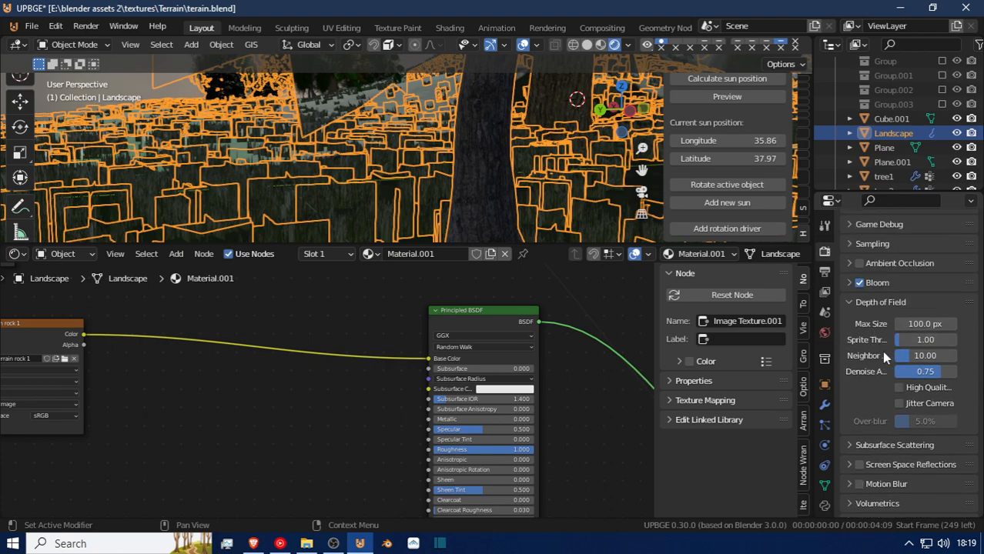
{"action": "left_click_drag", "start_coordinate": [924, 324], "coordinate": [980, 340]}
{"action": "right_click", "coordinate": [922, 323]}
{"action": "key", "text": "ctrl+z"}
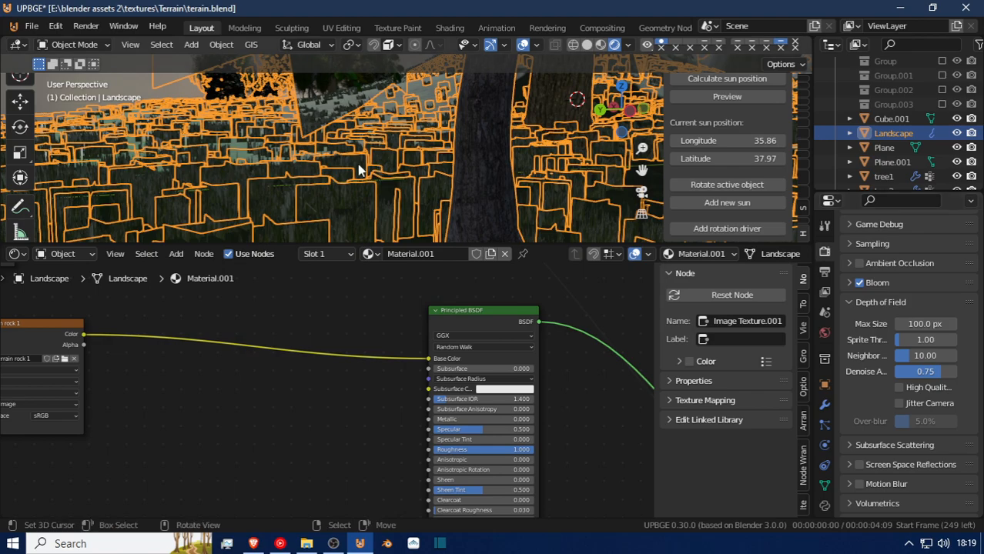
Deselect the Landscape terrain and fly through the scene in walk navigation to examine the grass, trees and ground.
{"action": "left_click", "coordinate": [238, 108]}
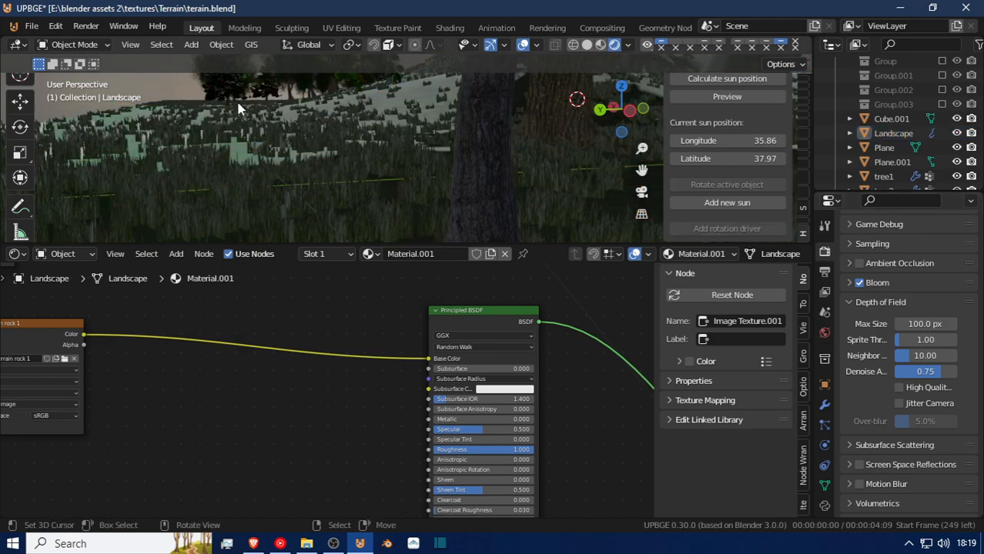
{"action": "key", "text": "shift+grave"}
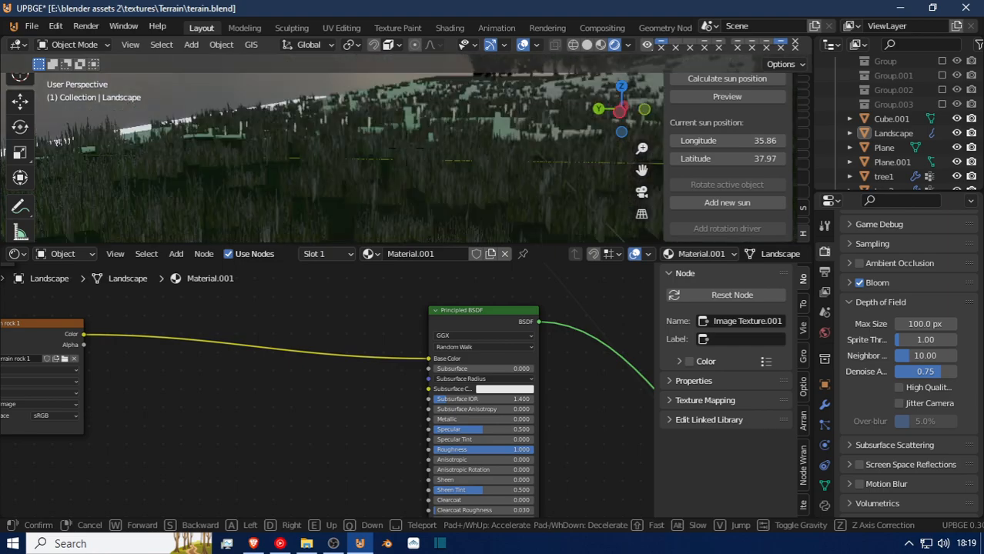
{"action": "key", "text": "w"}
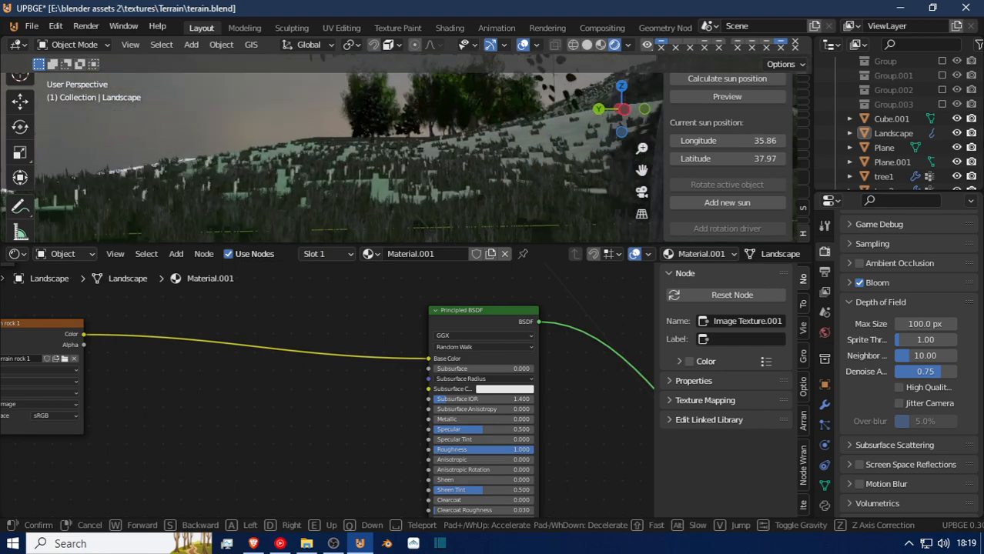
{"action": "key", "text": "w"}
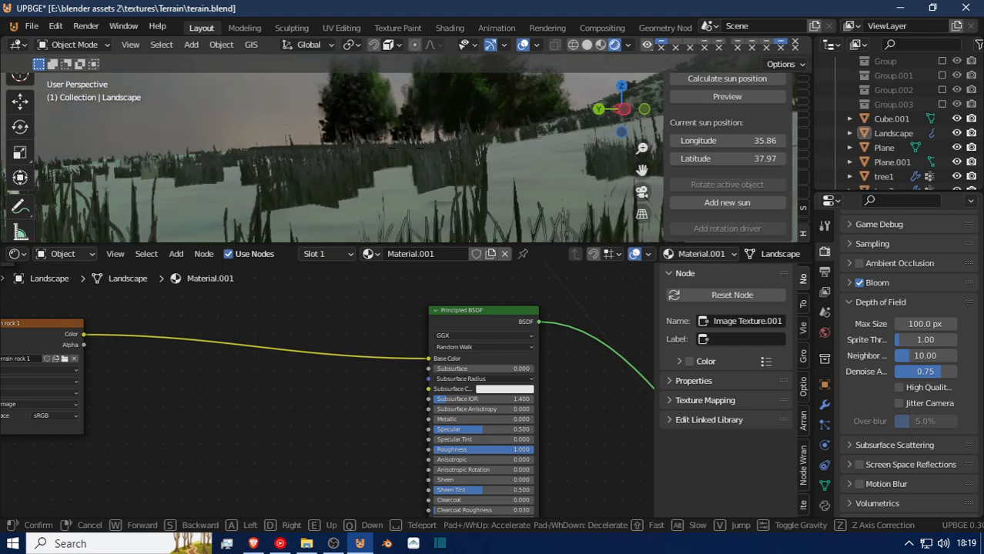
{"action": "key", "text": "w"}
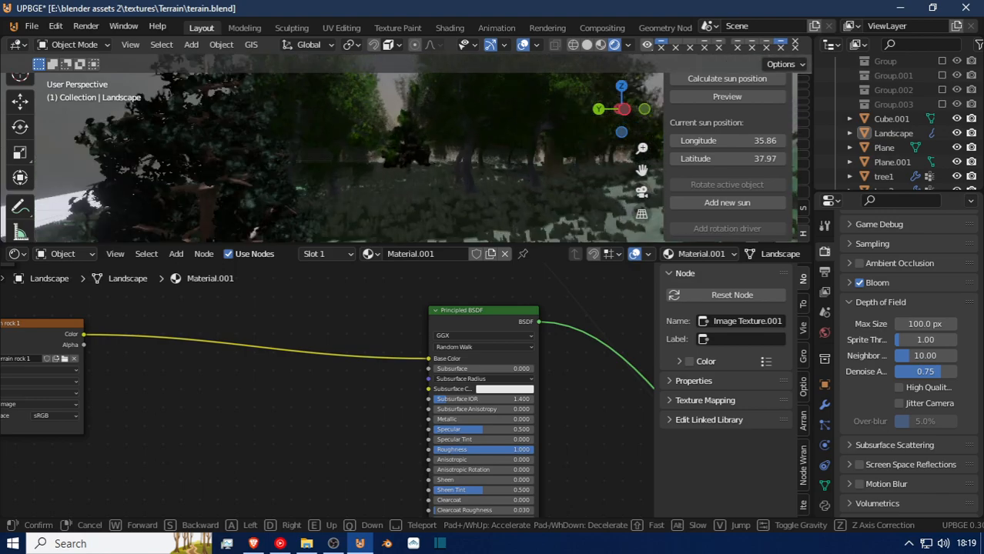
{"action": "key", "text": "w"}
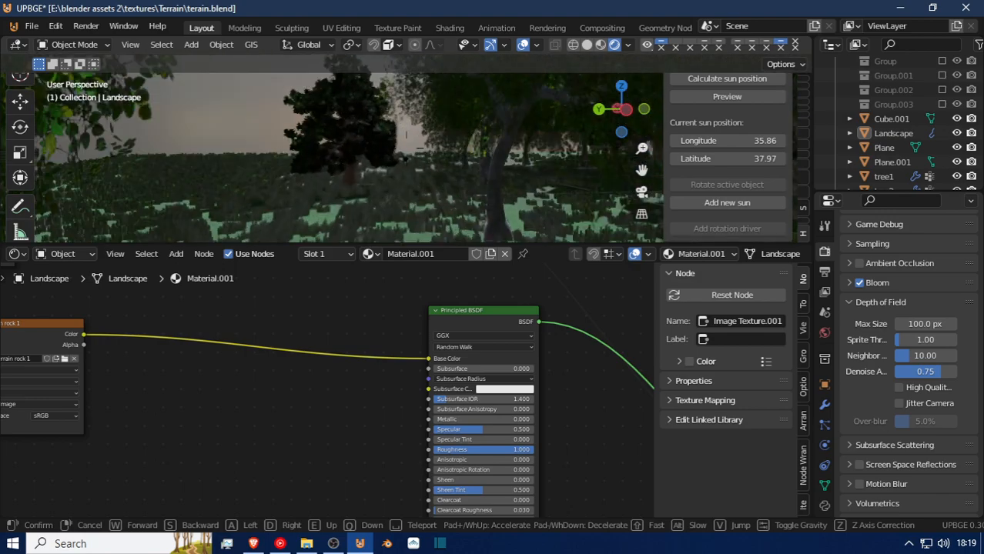
{"action": "key", "text": "w"}
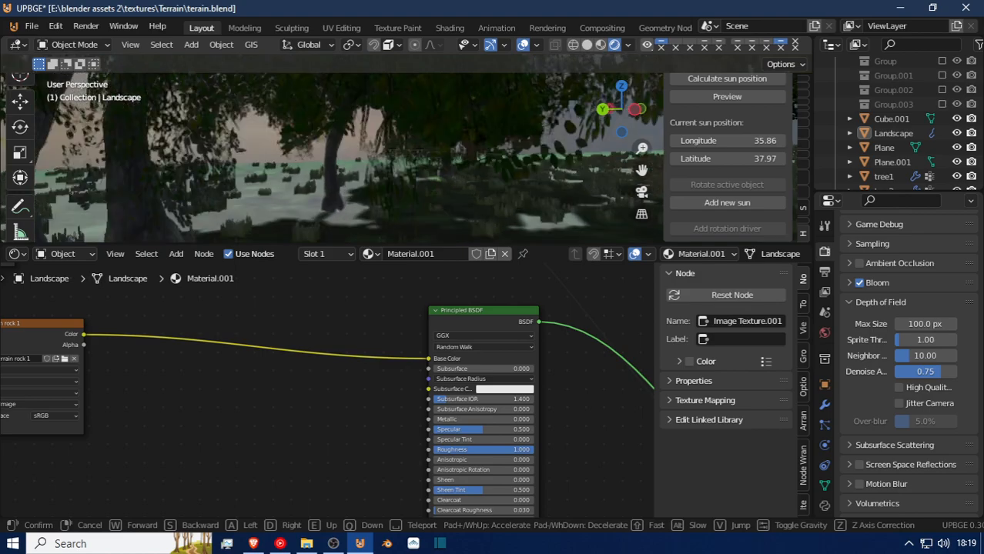
{"action": "key", "text": "w"}
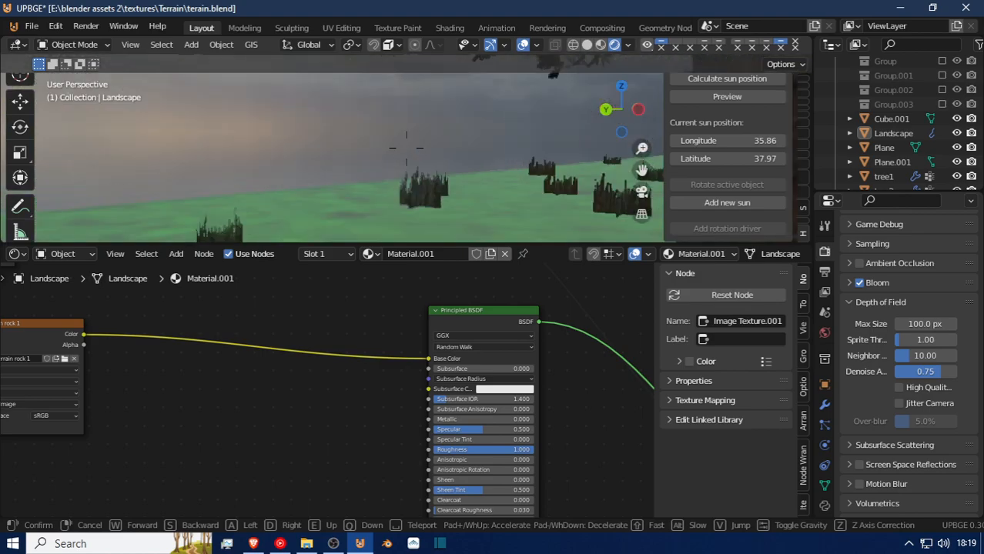
{"action": "key", "text": "w"}
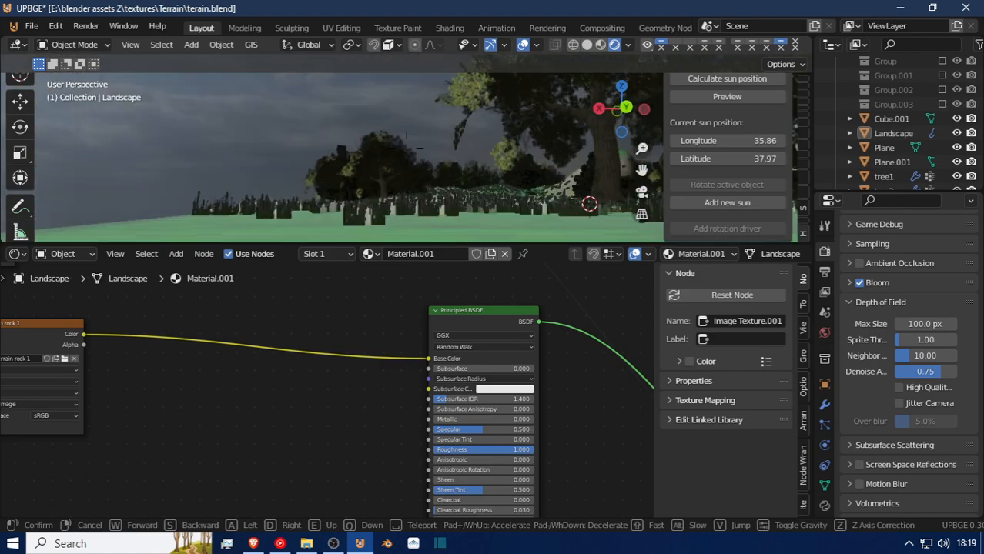
{"action": "key", "text": "w"}
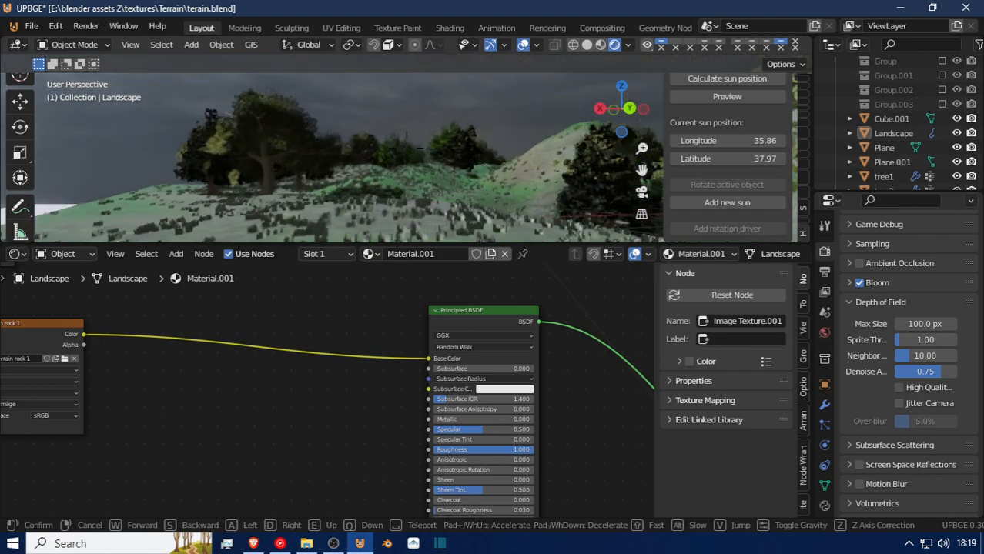
{"action": "key", "text": "w"}
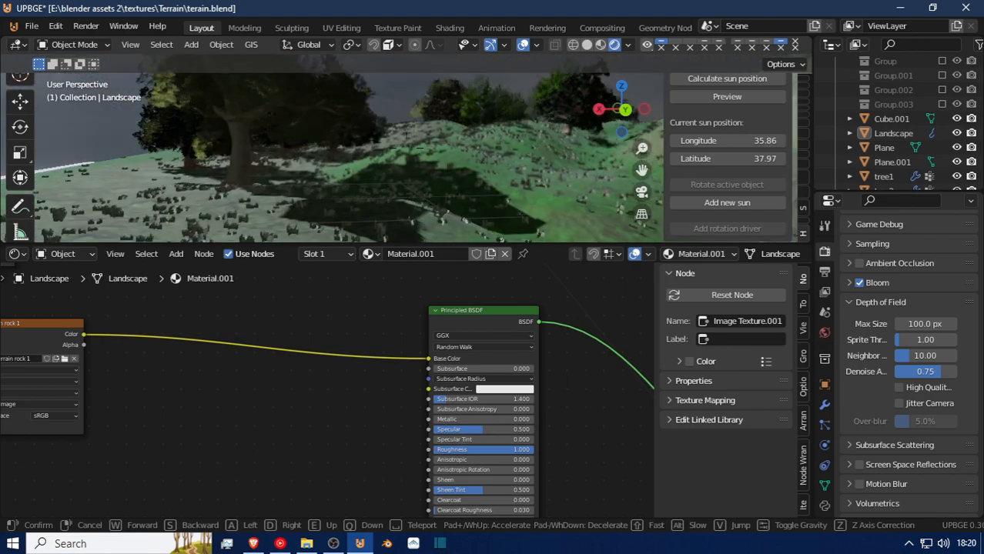
{"action": "key", "text": "w"}
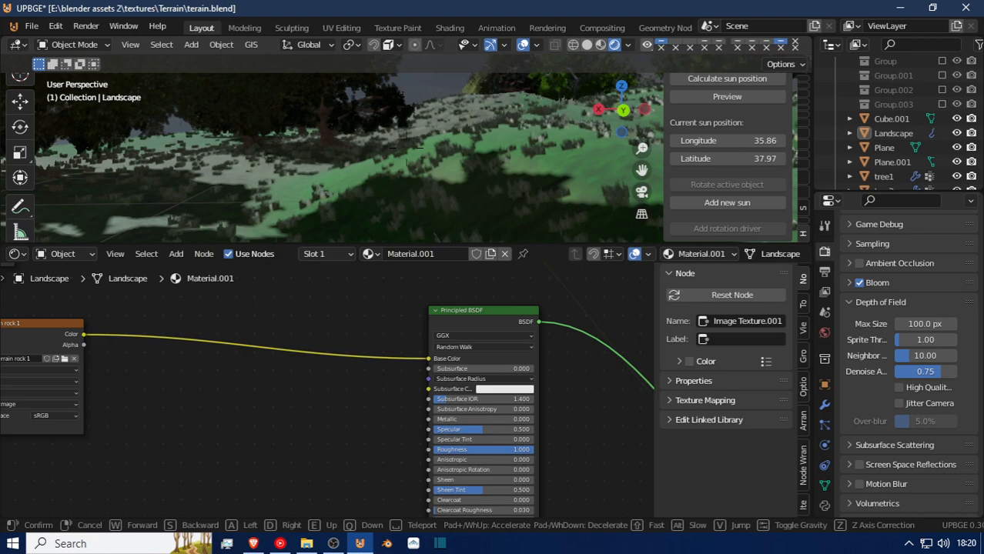
{"action": "key", "text": "w"}
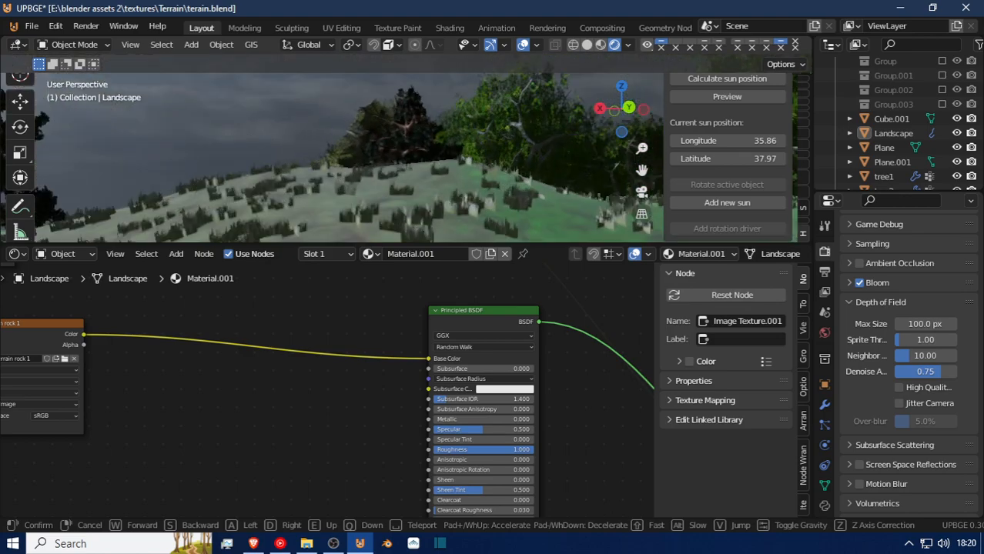
{"action": "key", "text": "w"}
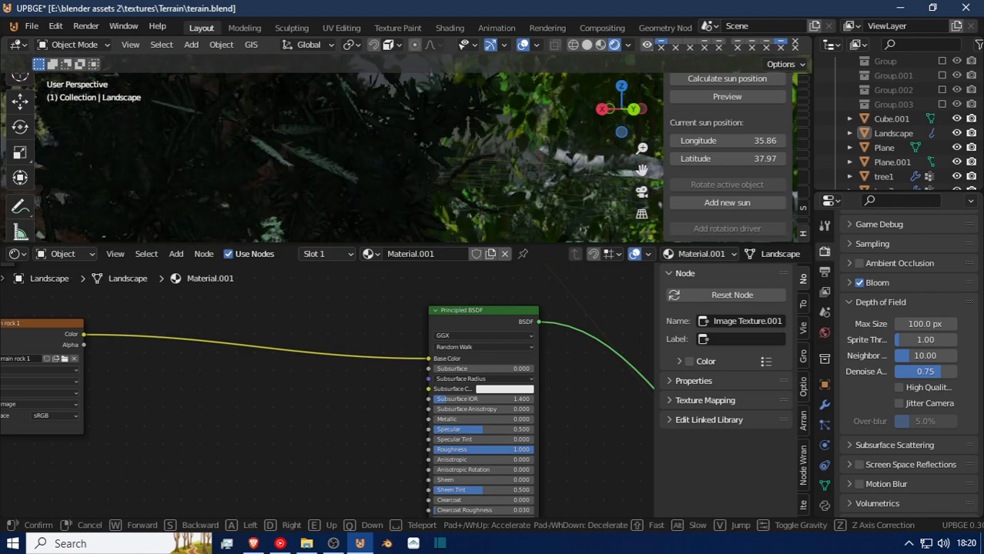
{"action": "key", "text": "w"}
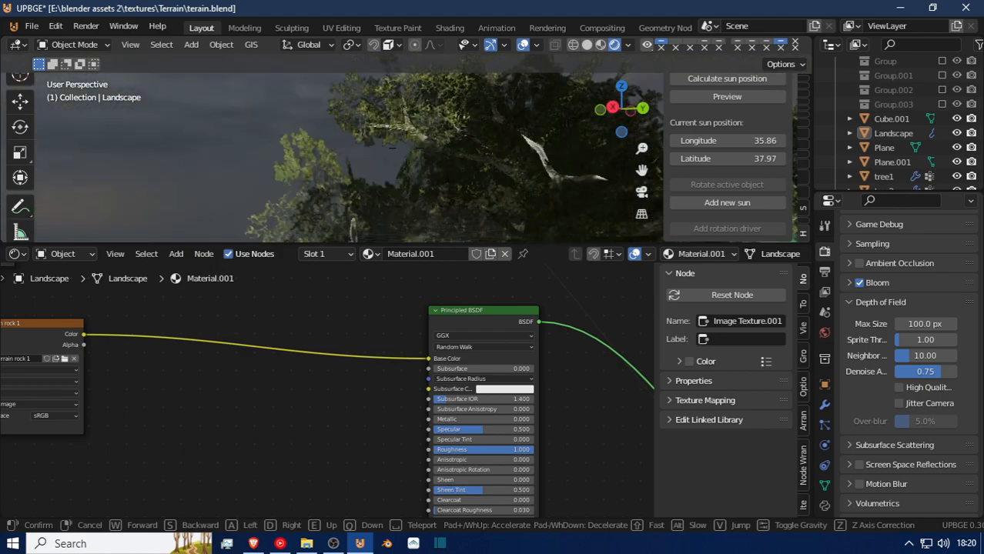
{"action": "key", "text": "w"}
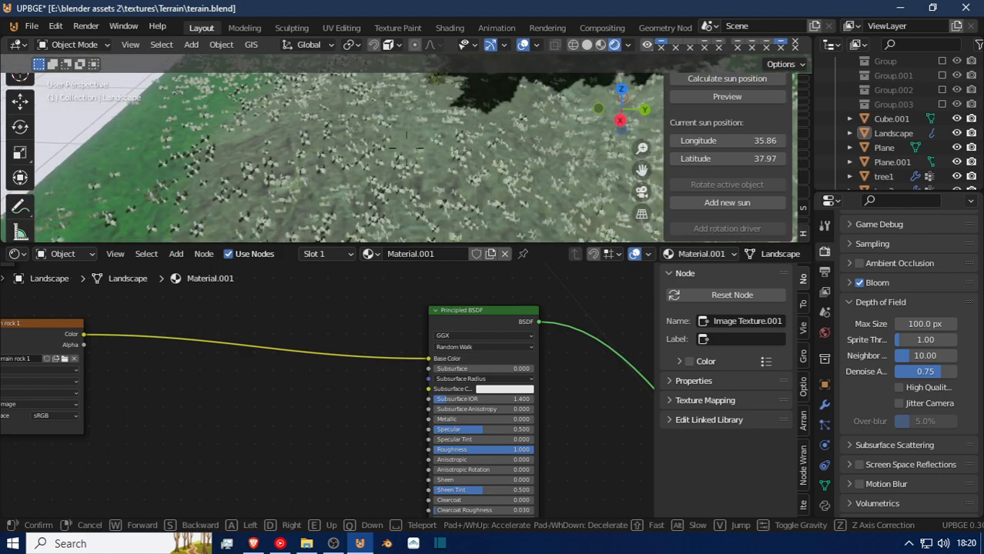
{"action": "key", "text": "w"}
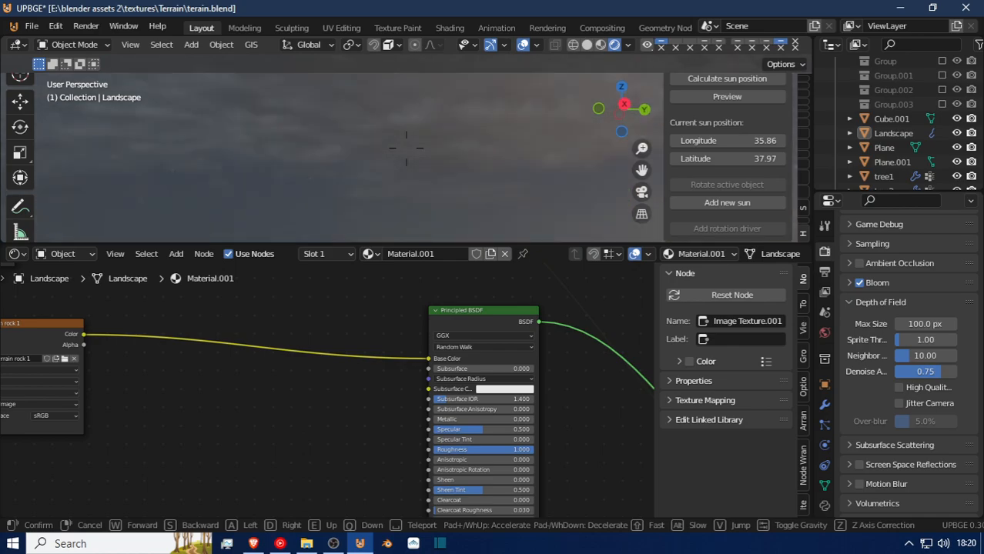
{"action": "key", "text": "w"}
{"action": "key", "text": "s"}
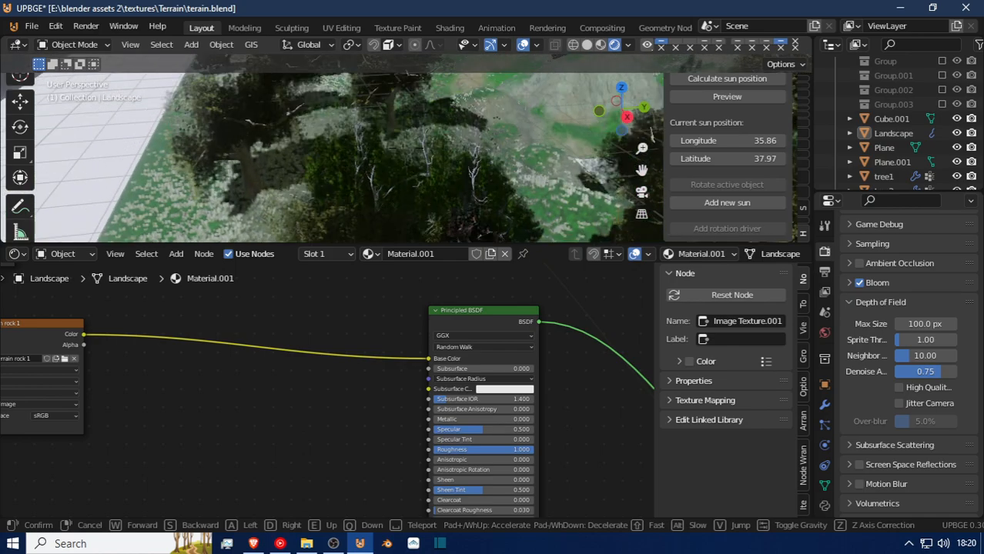
{"action": "key", "text": "w"}
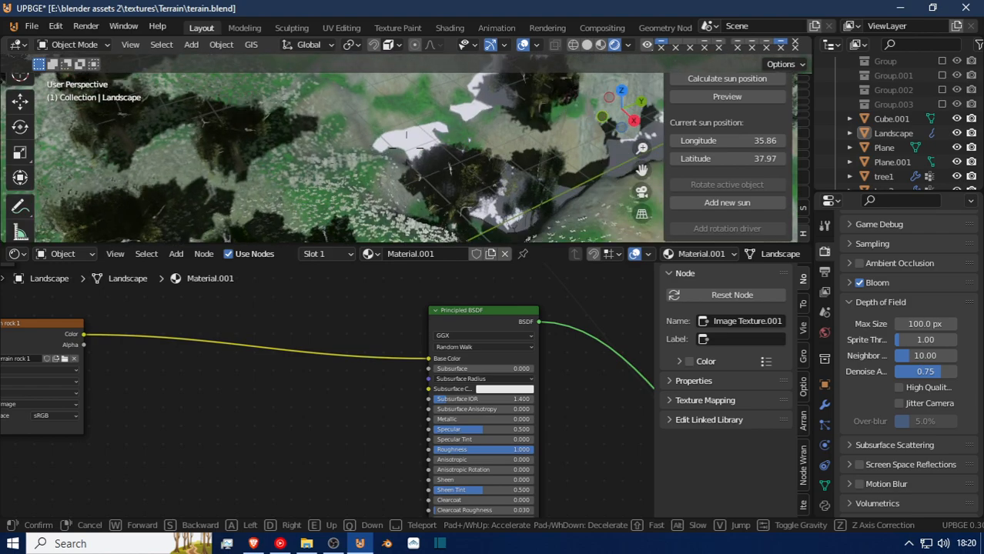
Finish the walk navigation, select the white Plane that serves as water, and give it a new material.
{"action": "key", "text": "s"}
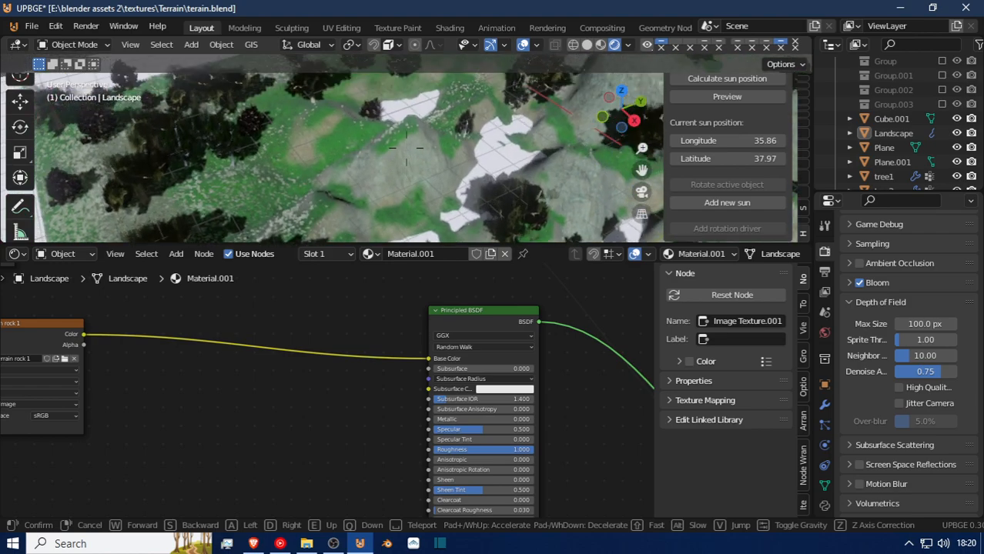
{"action": "left_click", "coordinate": [407, 149]}
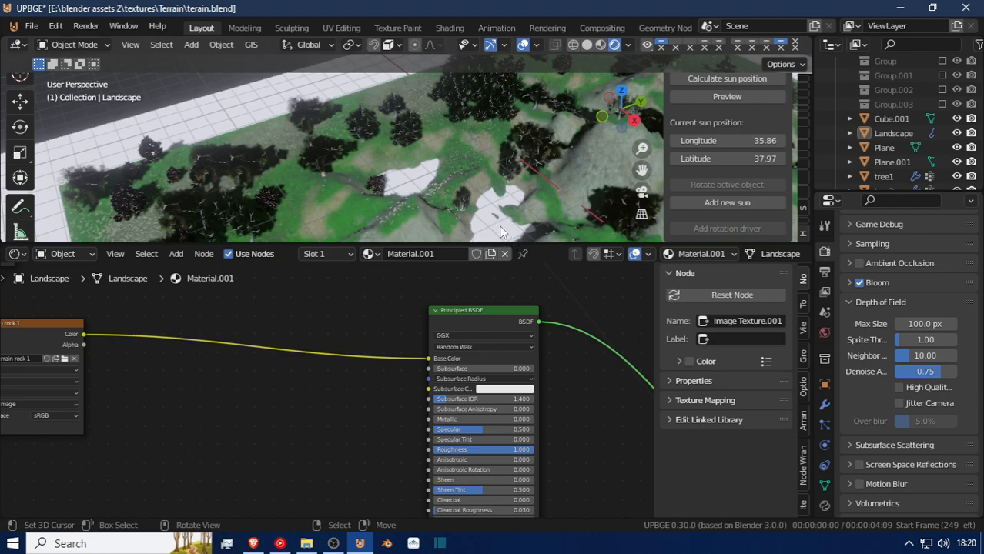
{"action": "left_click", "coordinate": [389, 221]}
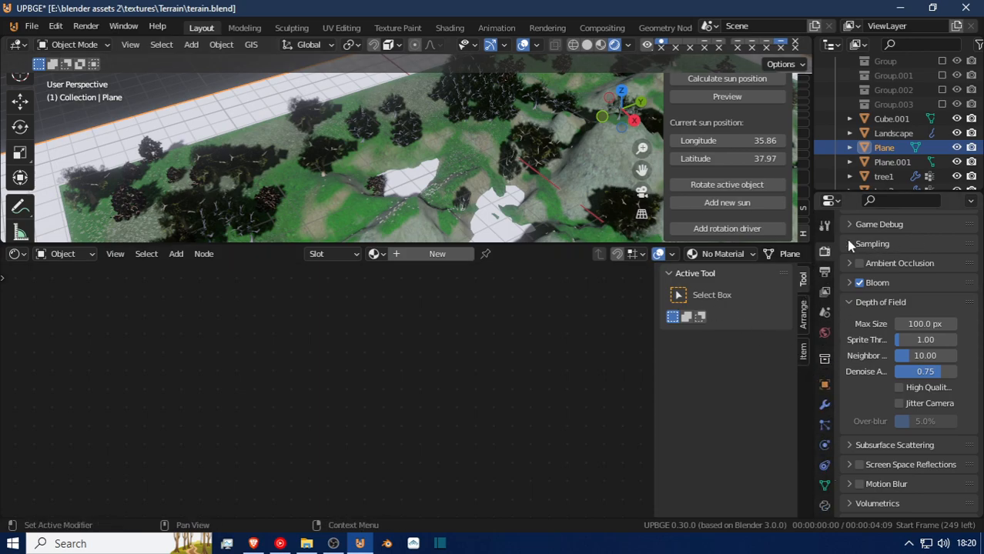
{"action": "scroll", "coordinate": [827, 300], "scroll_direction": "down", "scroll_amount": 3}
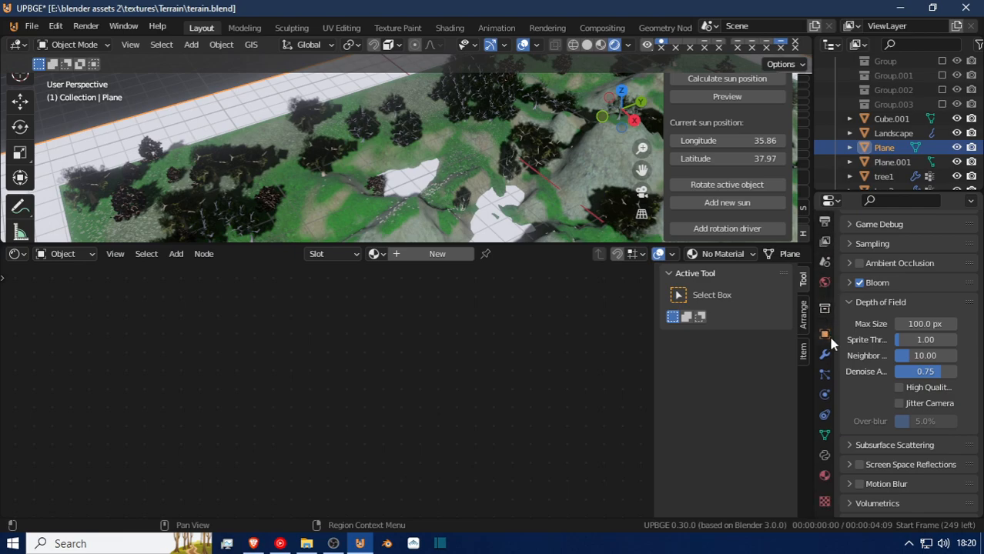
{"action": "left_click", "coordinate": [825, 476]}
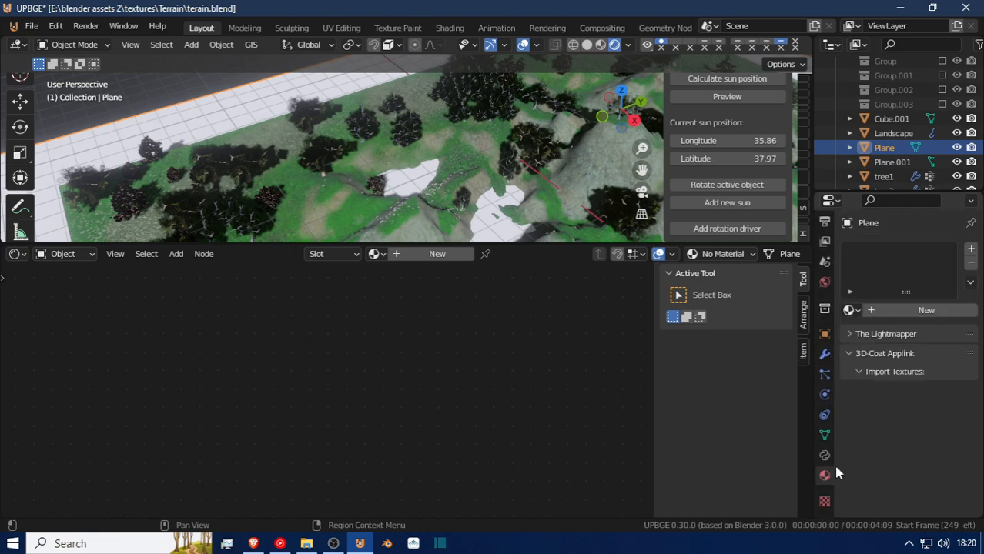
{"action": "left_click", "coordinate": [906, 308]}
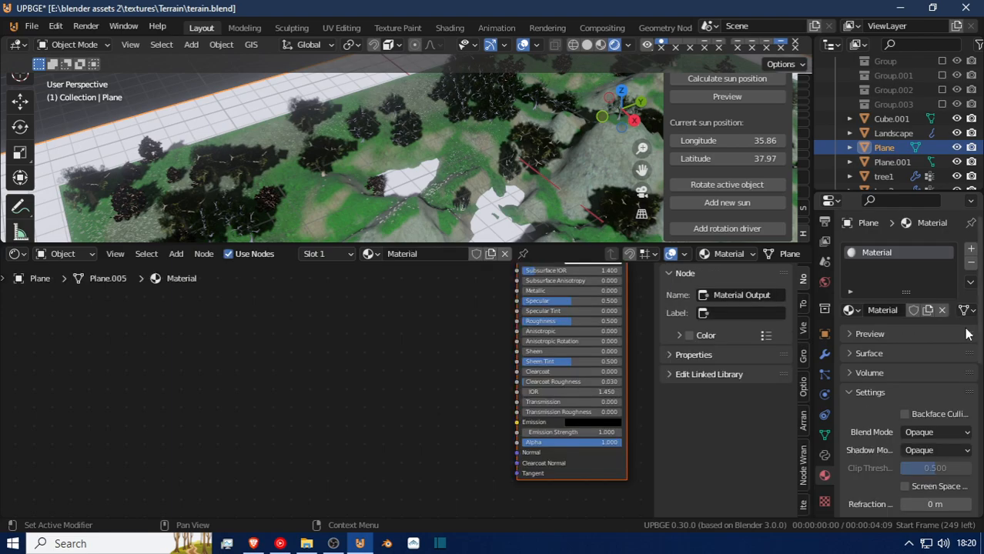
Lower the Plane material's Alpha to 0.545 and set its blend mode to Alpha Blend.
{"action": "scroll", "coordinate": [496, 397], "scroll_direction": "down", "scroll_amount": 1}
{"action": "mouse_move", "coordinate": [507, 413]}
{"action": "middle_mouse_down"}
{"action": "mouse_move", "coordinate": [503, 457]}
{"action": "mouse_move", "coordinate": [515, 425]}
{"action": "middle_mouse_up"}
{"action": "middle_click_drag", "start_coordinate": [511, 390], "coordinate": [520, 409]}
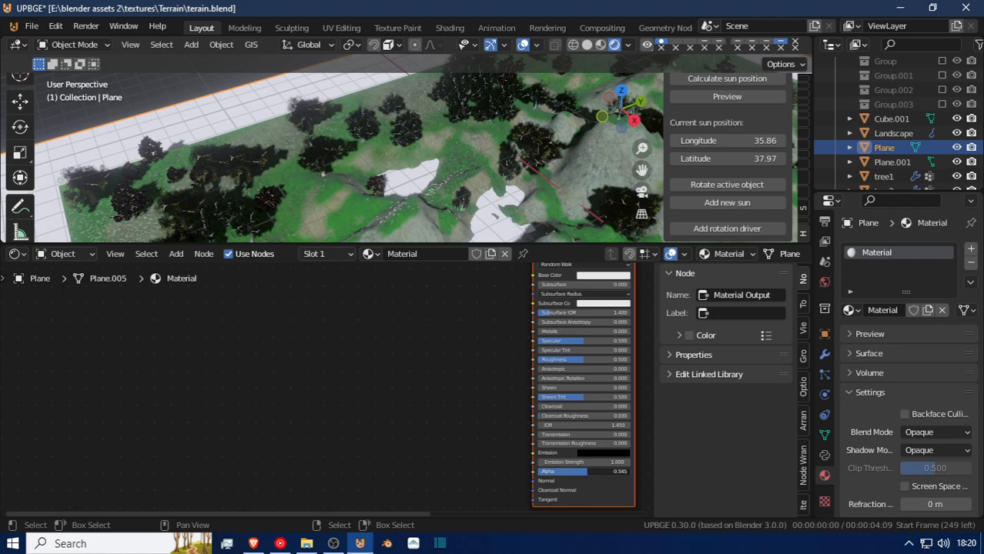
{"action": "left_click", "coordinate": [939, 432]}
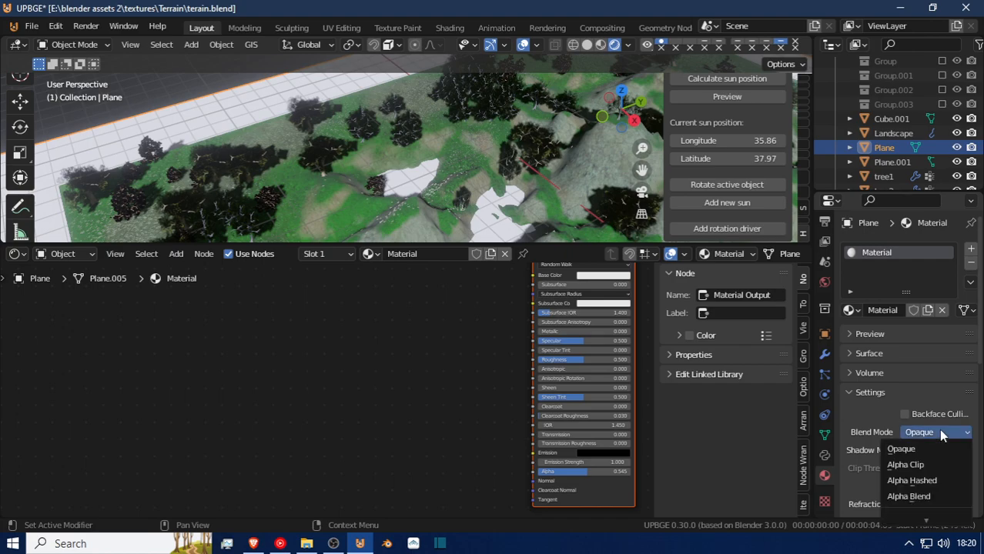
{"action": "left_click", "coordinate": [937, 498]}
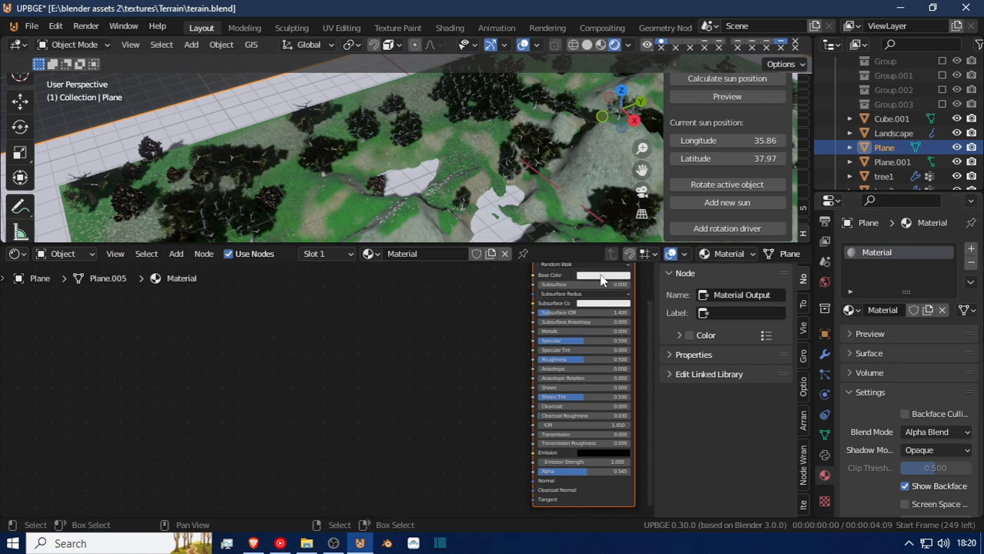
Tint the Plane material's Base Color pale green.
{"action": "left_click", "coordinate": [603, 276]}
{"action": "left_click", "coordinate": [612, 177]}
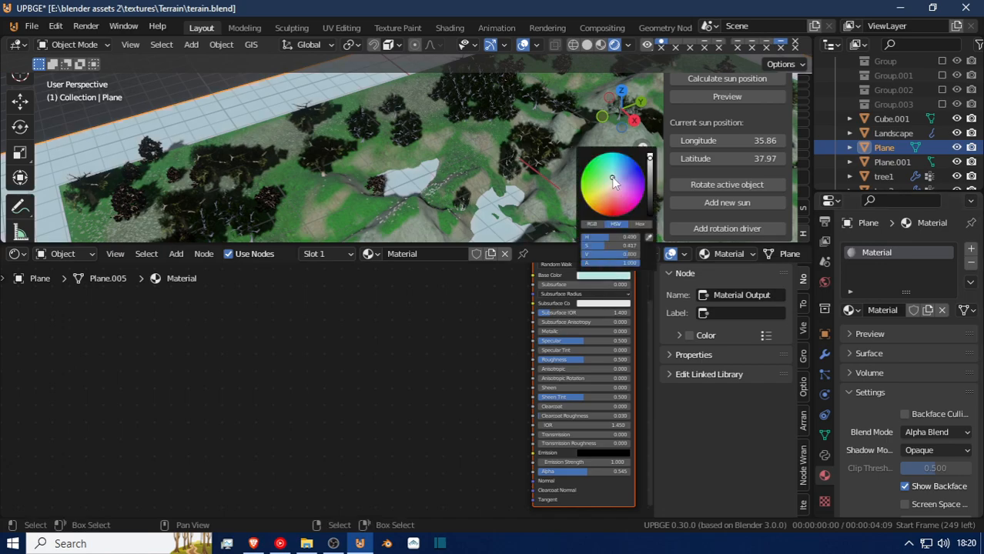
{"action": "left_click", "coordinate": [608, 178]}
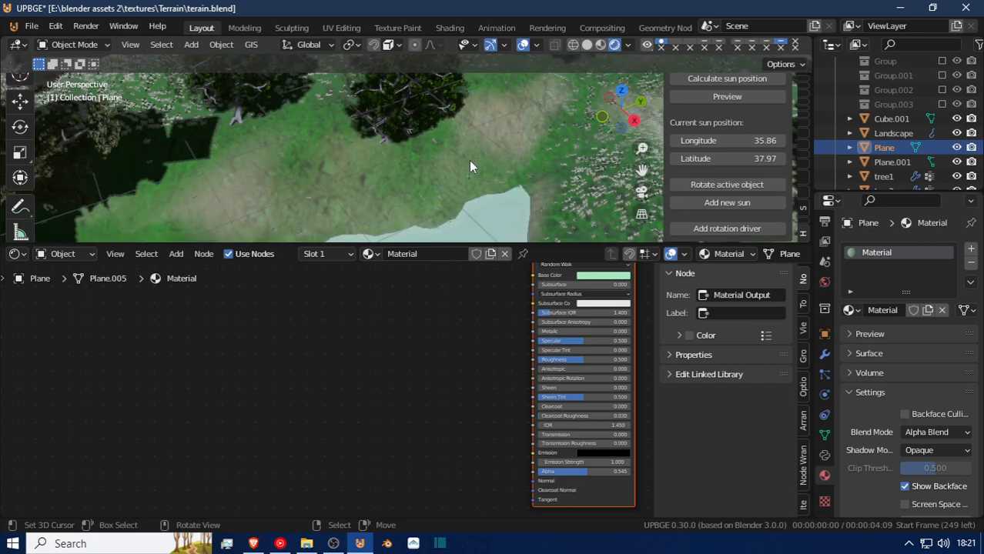
Reduce the water material's Alpha to 0.118 to make the pond more transparent.
{"action": "scroll", "coordinate": [470, 146], "scroll_direction": "up", "scroll_amount": 8}
{"action": "scroll", "coordinate": [490, 182], "scroll_direction": "down", "scroll_amount": 8}
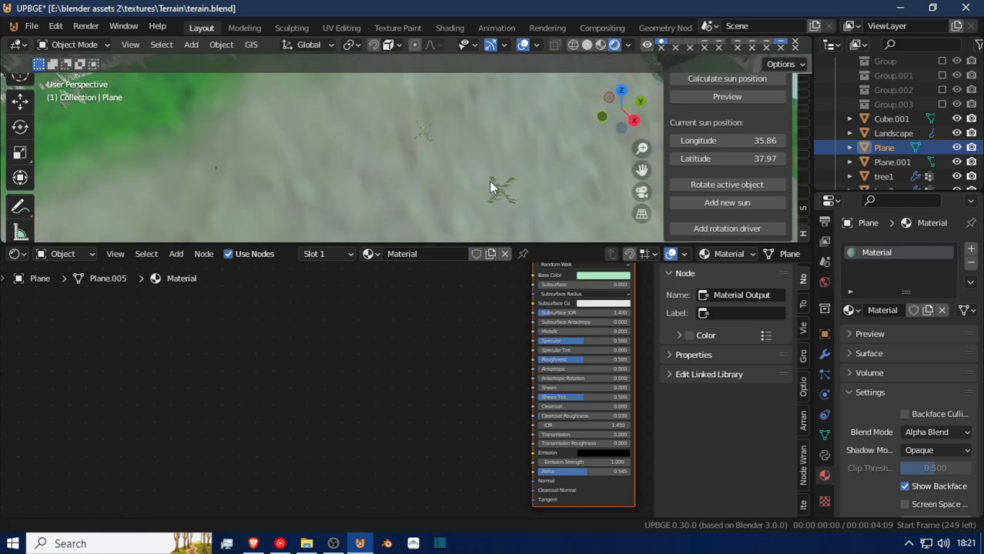
{"action": "scroll", "coordinate": [483, 180], "scroll_direction": "down", "scroll_amount": 5}
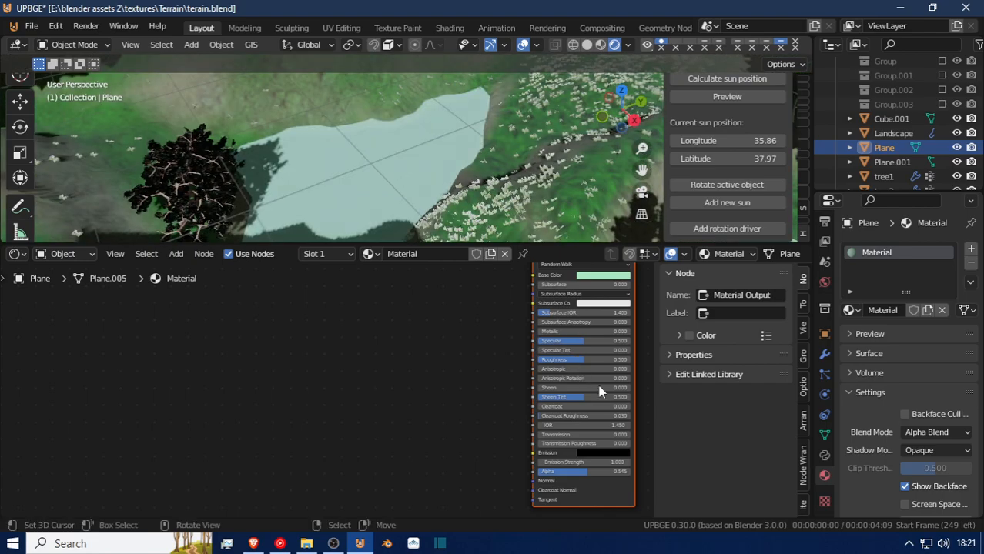
{"action": "left_click_drag", "start_coordinate": [585, 472], "coordinate": [548, 472]}
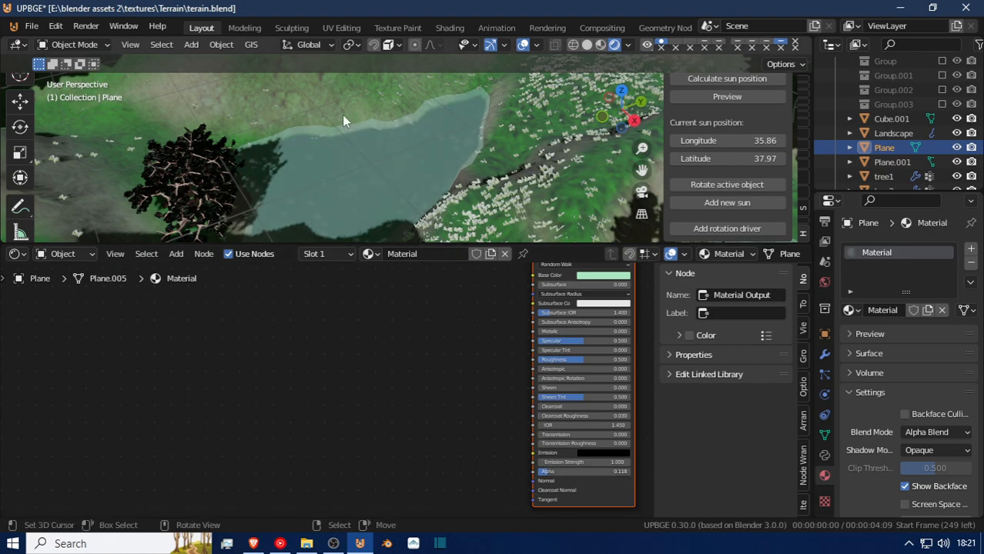
Deselect the water plane and fly over the terrain in walk navigation to examine the pond and the plane's outer edge.
{"action": "key", "text": "alt+a"}
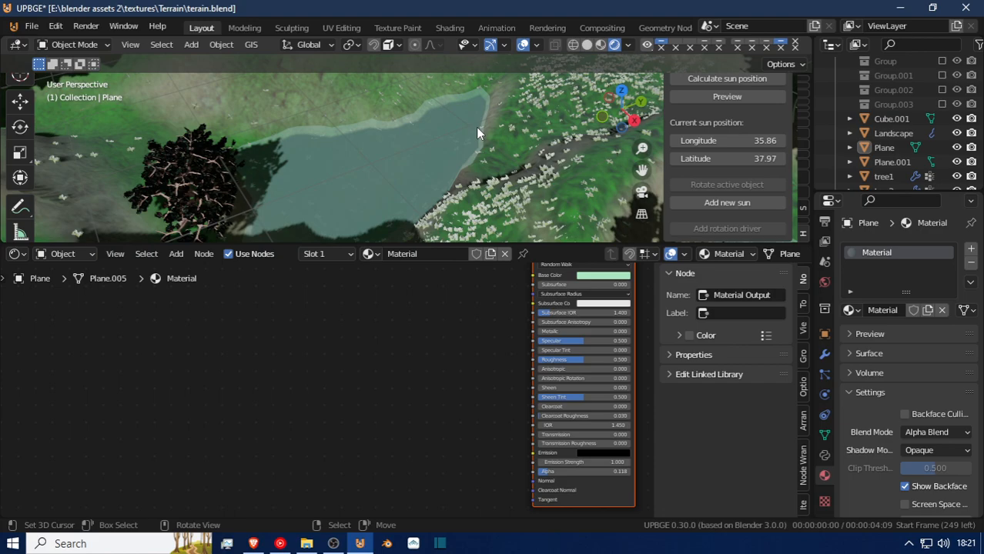
{"action": "key", "text": "shift+grave"}
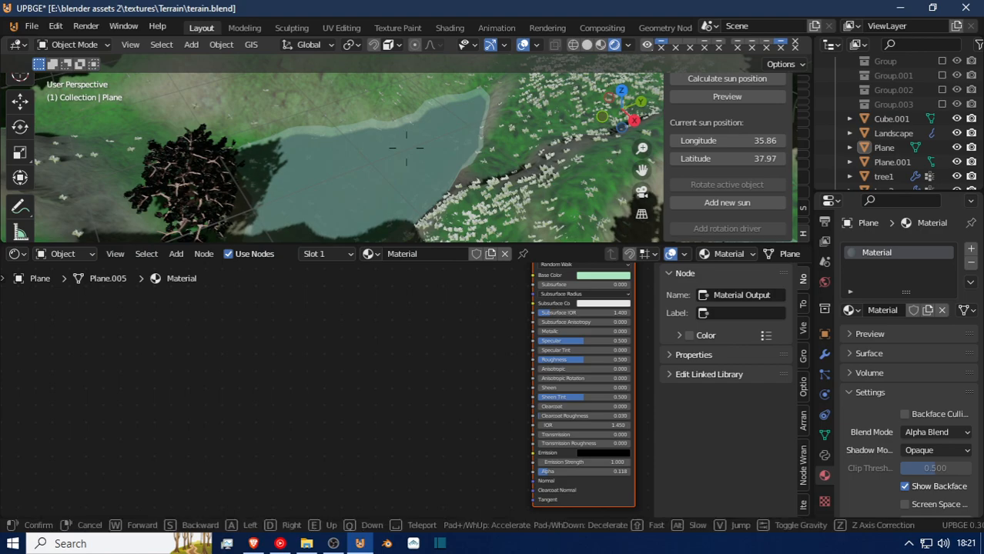
{"action": "key", "text": "s"}
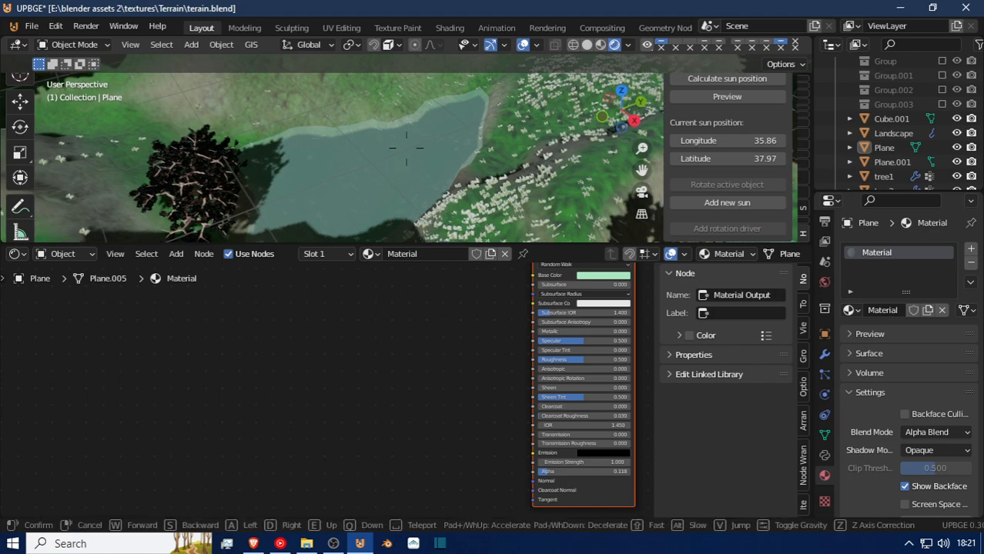
{"action": "key", "text": "a"}
{"action": "key", "text": "a"}
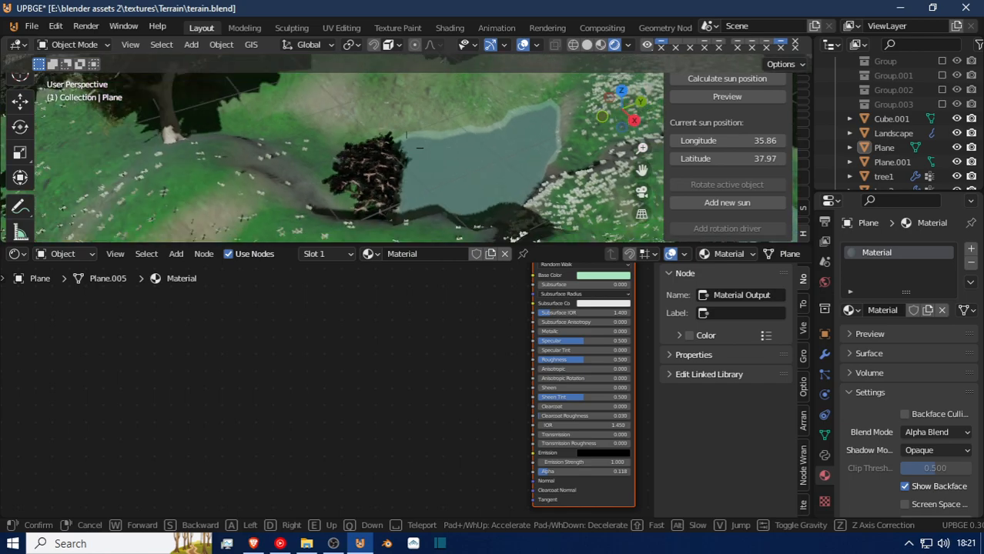
{"action": "key", "text": "a"}
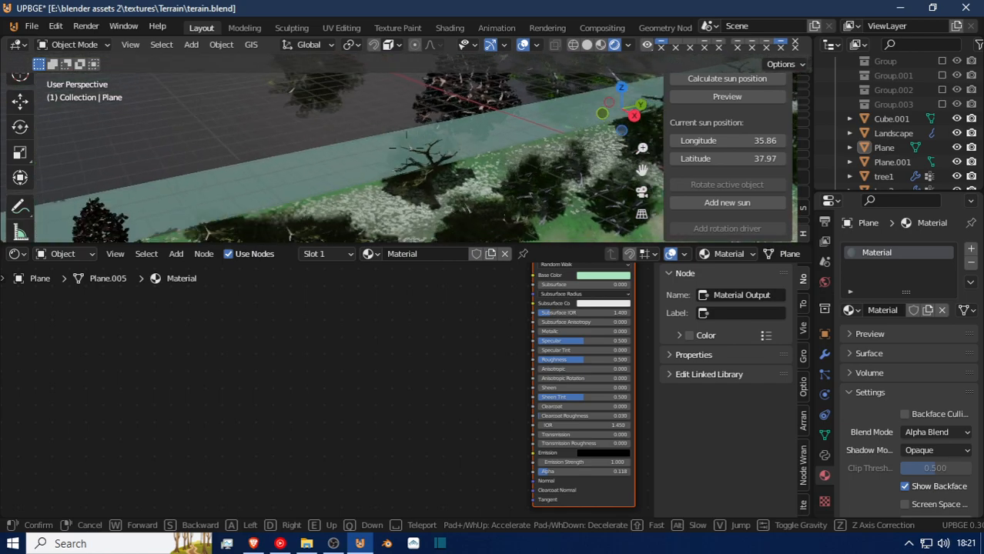
{"action": "left_click", "coordinate": [355, 145]}
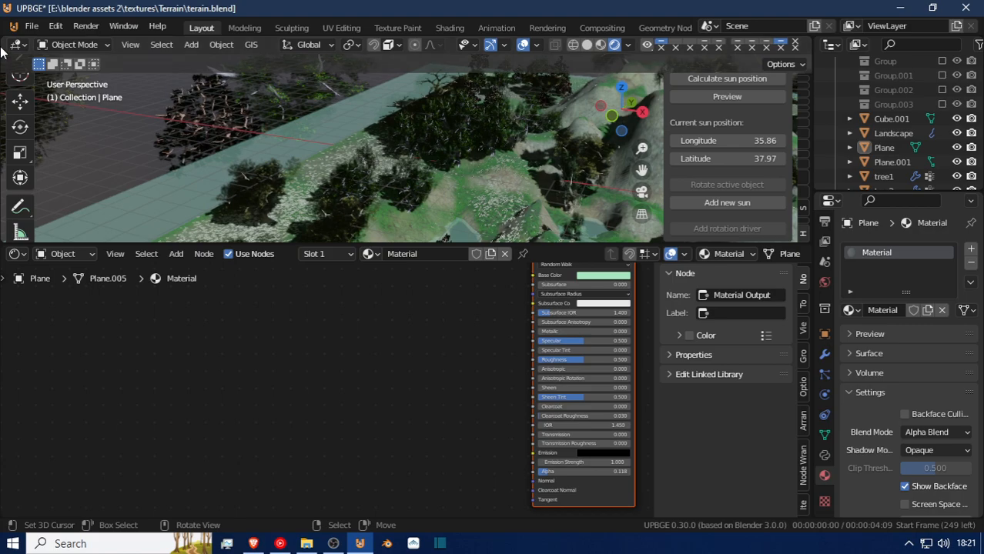
Scale the water Plane up uniformly by about 2.38 so it extends far beyond the terrain.
{"action": "scroll", "coordinate": [460, 169], "scroll_direction": "down", "scroll_amount": 10}
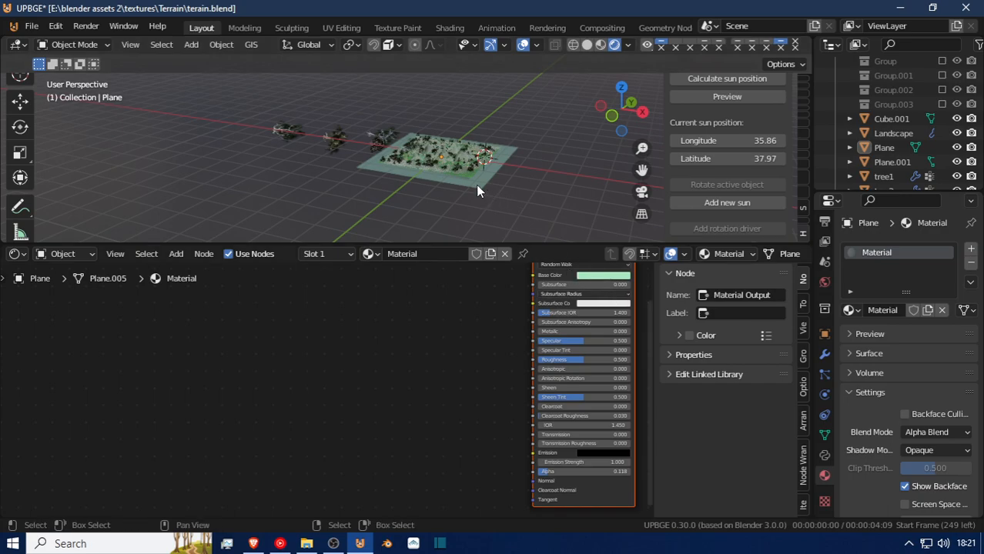
{"action": "left_click", "coordinate": [482, 192]}
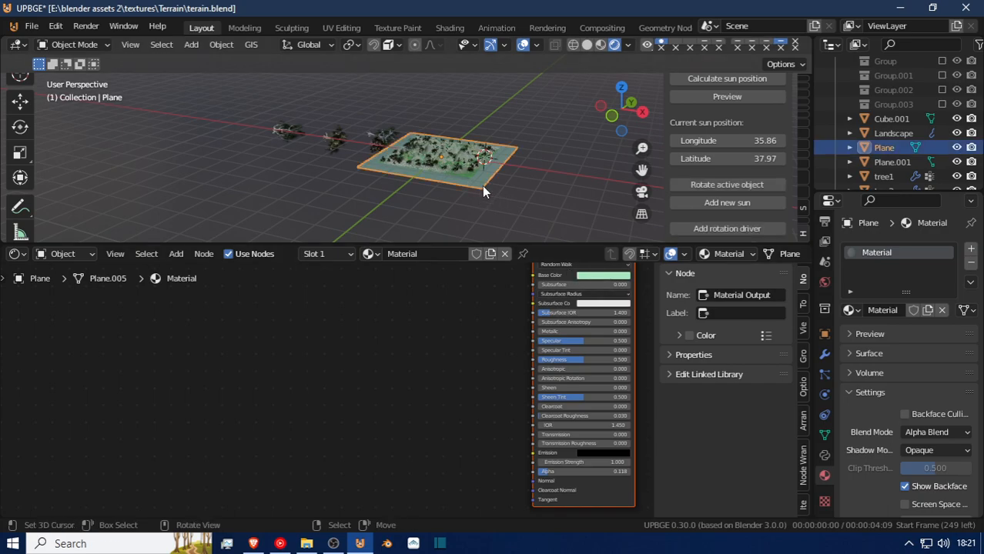
{"action": "key", "text": "s"}
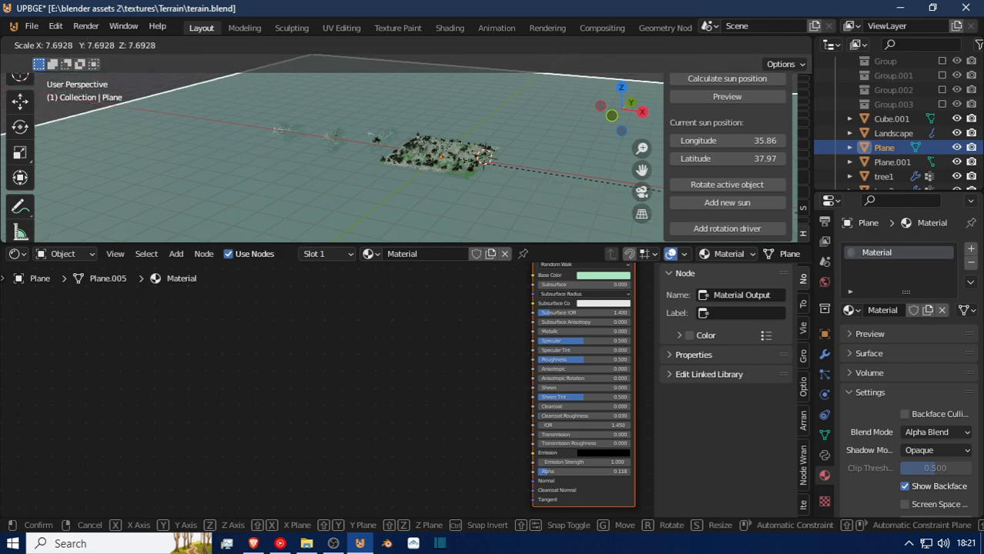
{"action": "left_click", "coordinate": [557, 155]}
Select the HDRI Sun light near the terrain's centre and frame it in the viewport.
{"action": "key", "text": "shift+grave"}
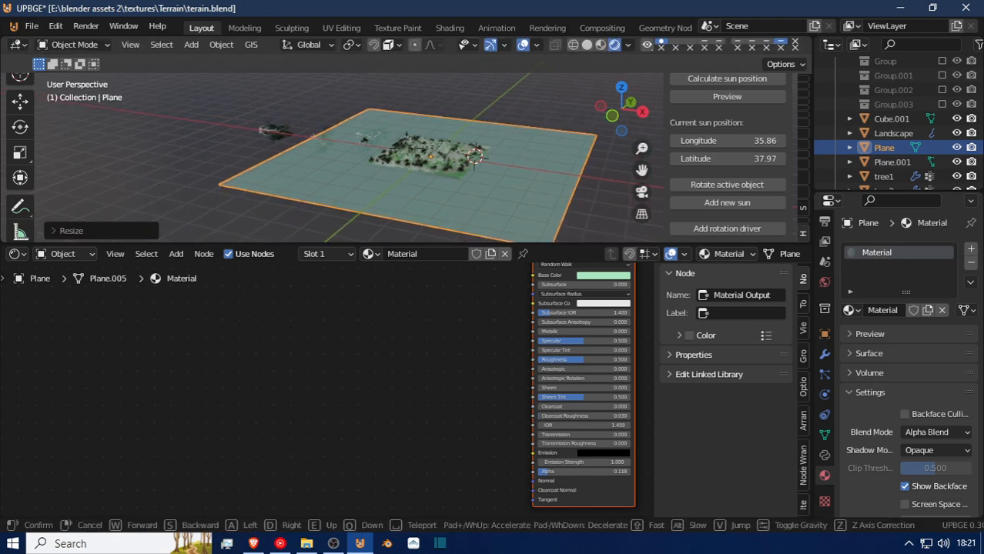
{"action": "left_click", "coordinate": [414, 155]}
{"action": "left_click", "coordinate": [435, 144]}
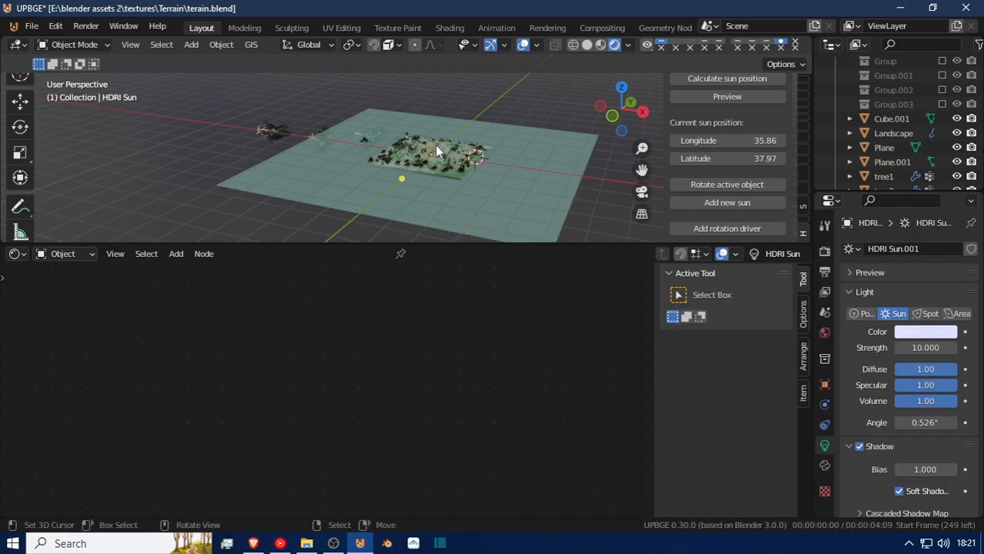
{"action": "key", "text": "KP_Decimal"}
Move through the terrain in walk navigation to examine the grass, trees, hills and surrounding water from close up.
{"action": "key", "text": "shift+grave"}
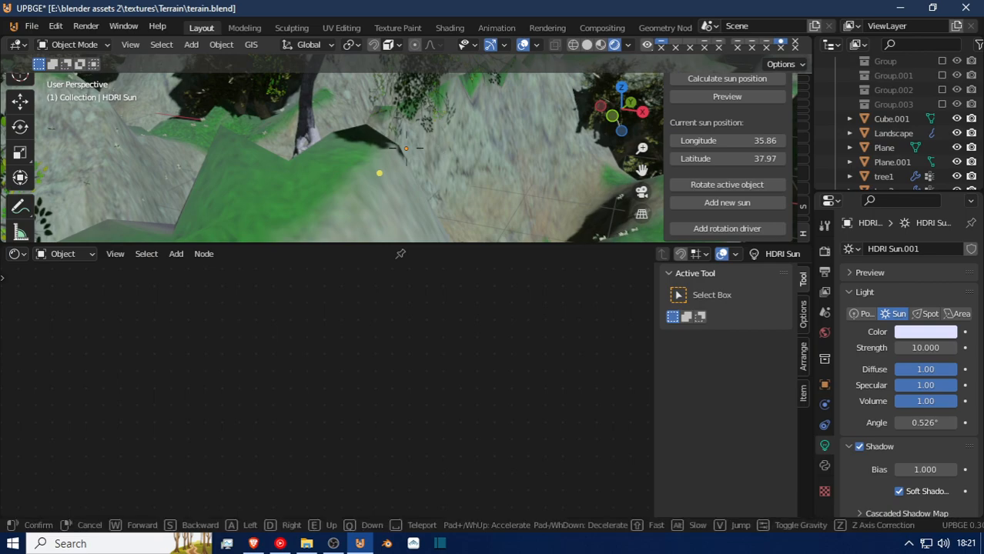
{"action": "left_click", "coordinate": [406, 149]}
{"action": "key", "text": "shift+grave"}
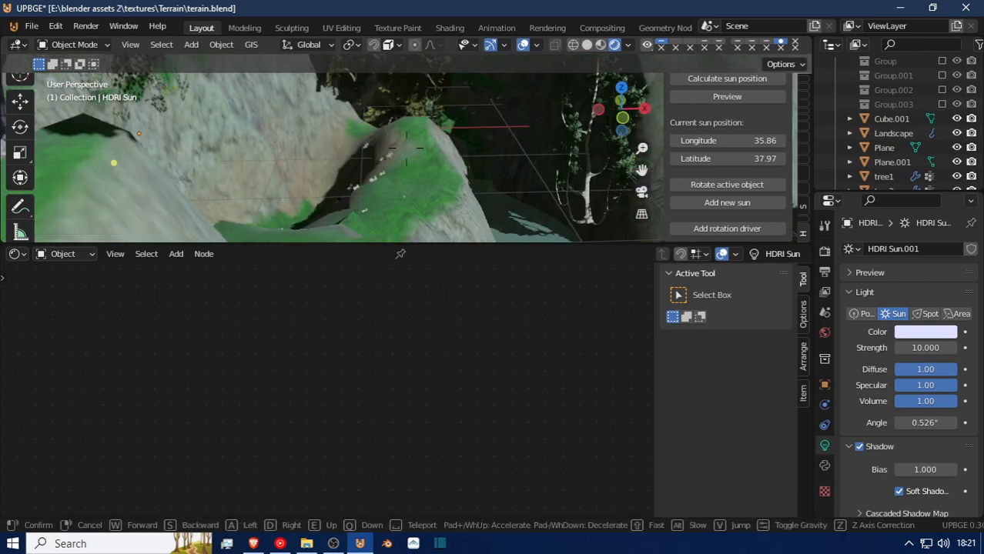
{"action": "key", "text": "w"}
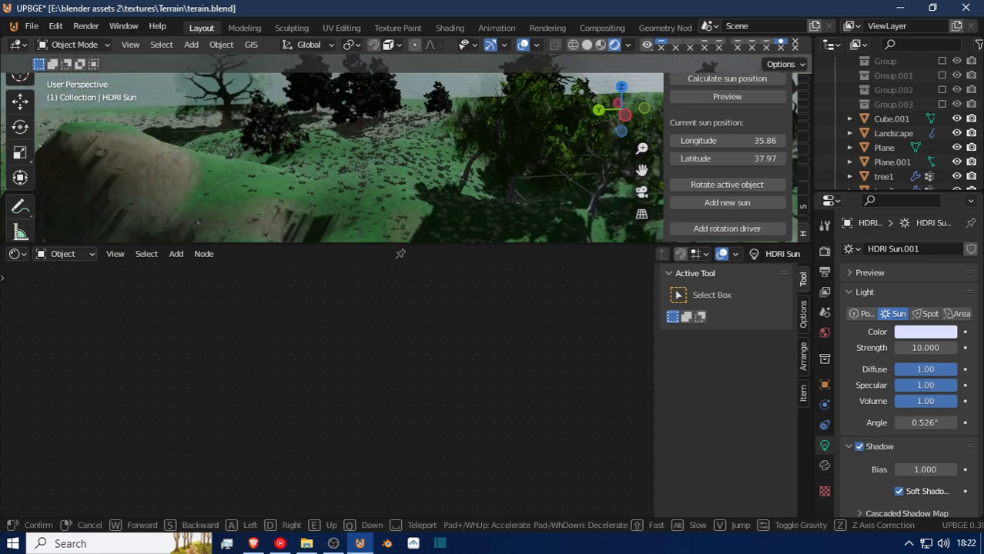
{"action": "key", "text": "w"}
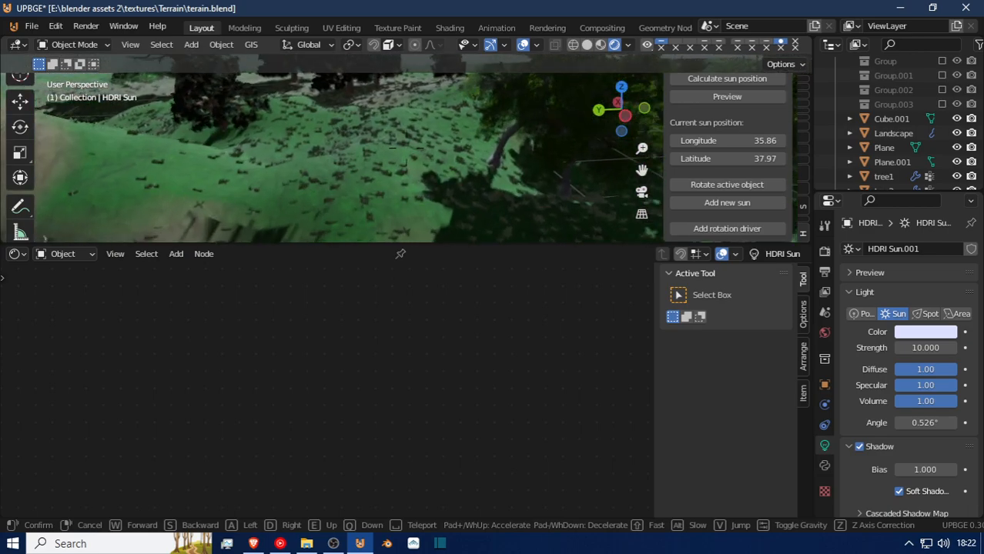
{"action": "key", "text": "w"}
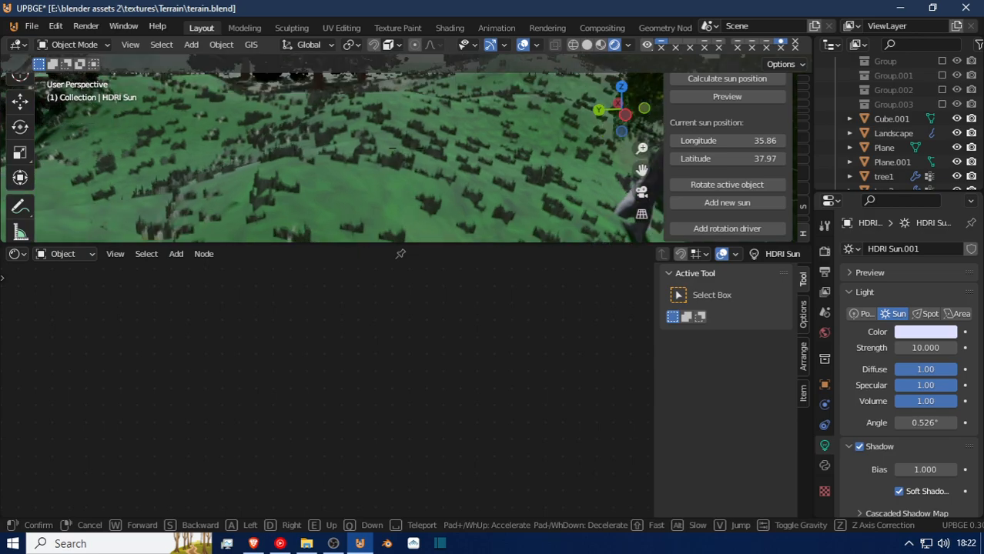
{"action": "key", "text": "w"}
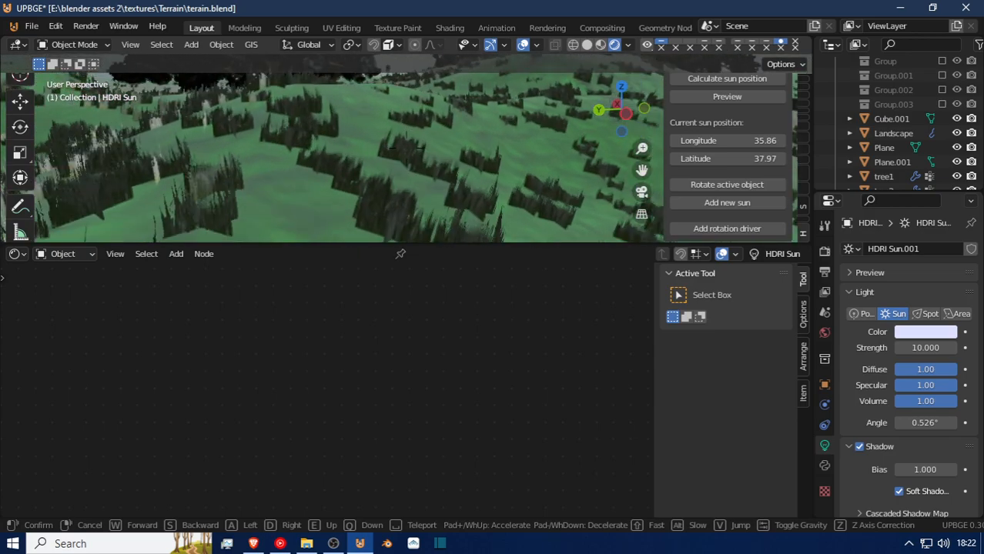
{"action": "key", "text": "w"}
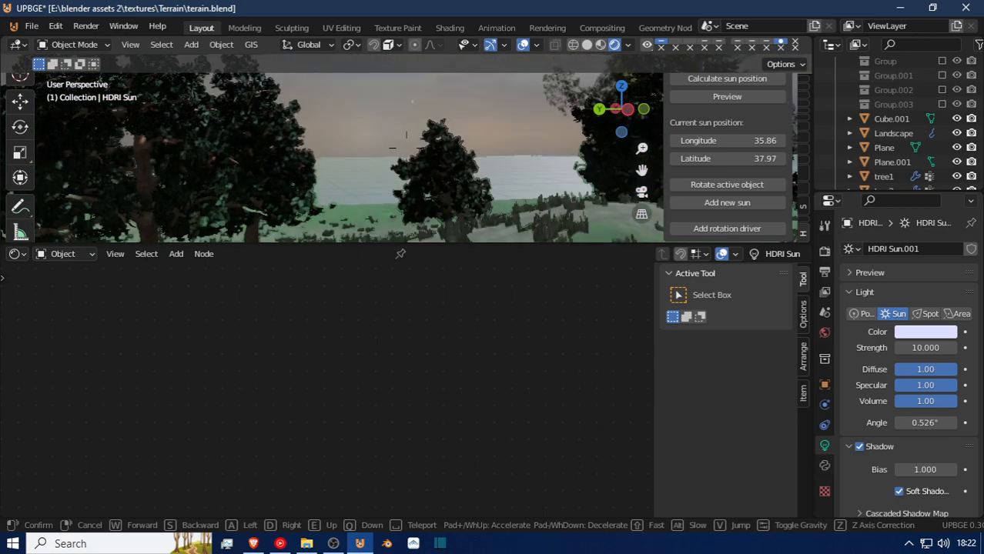
{"action": "key", "text": "w"}
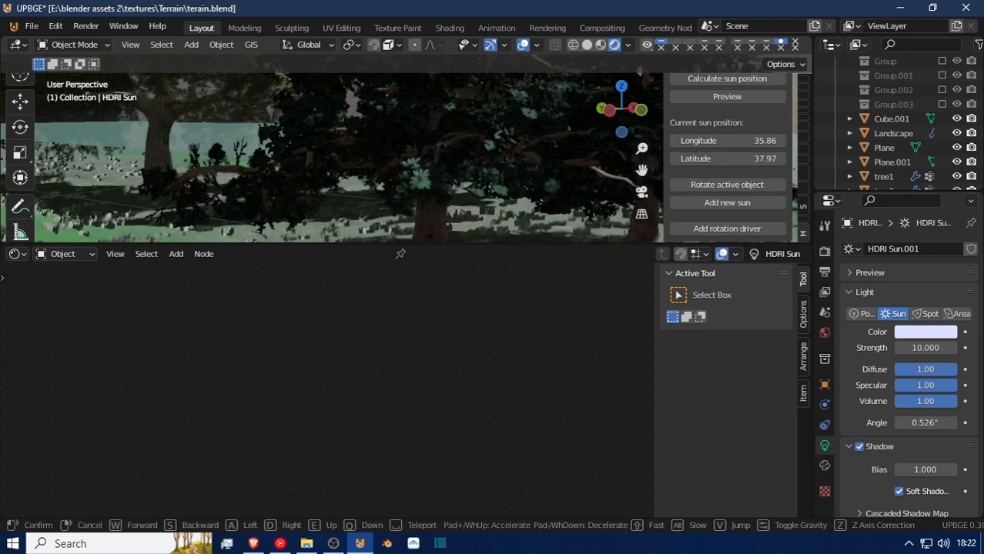
{"action": "key", "text": "w"}
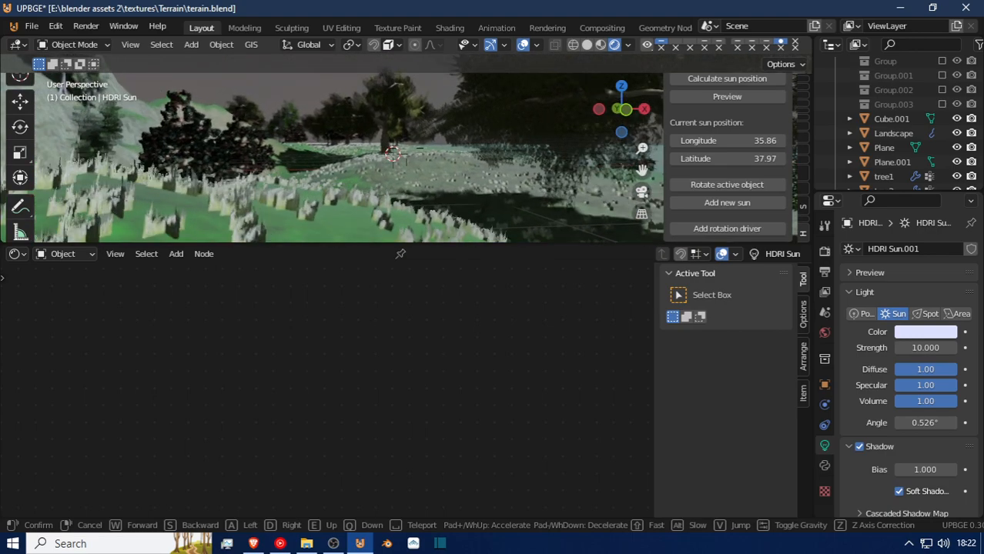
{"action": "key", "text": "w"}
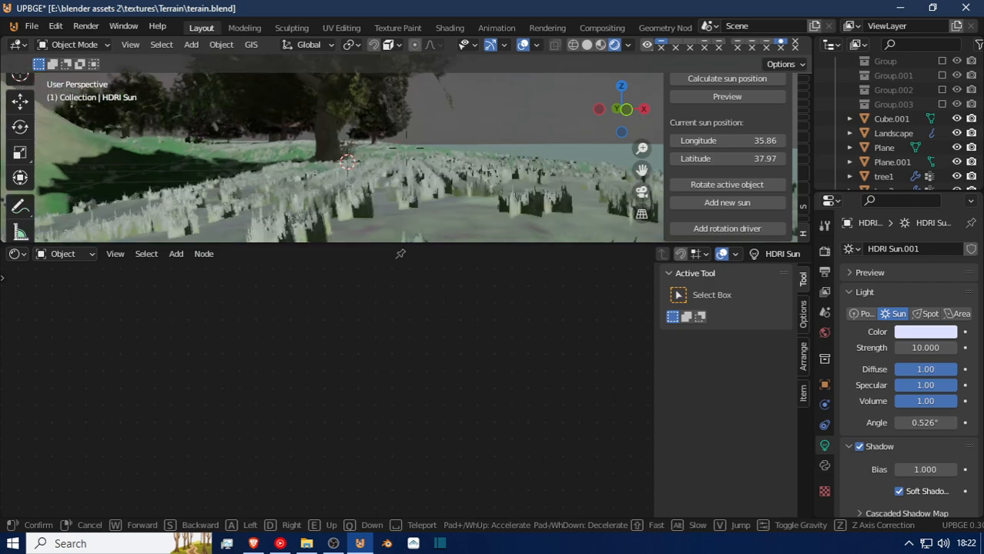
{"action": "key", "text": "w"}
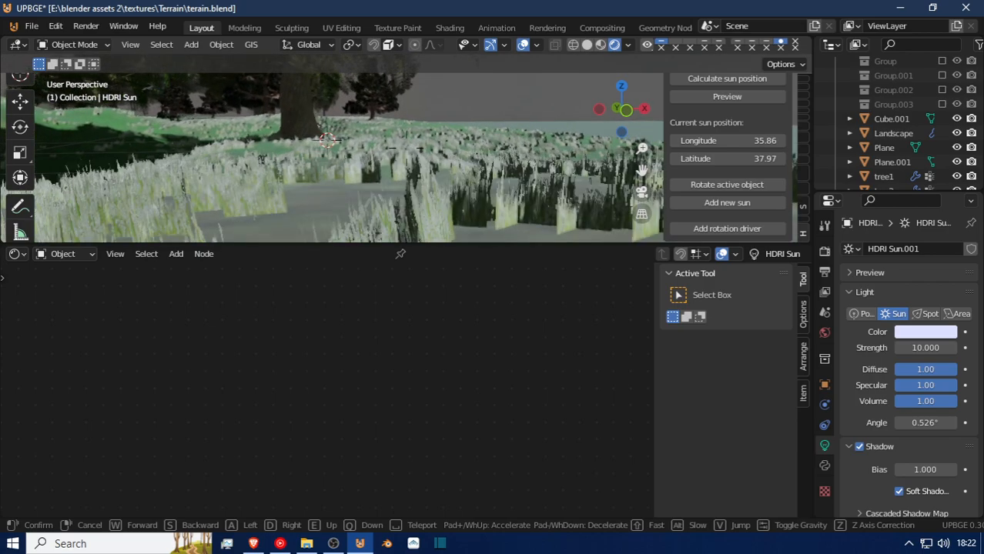
{"action": "key", "text": "w"}
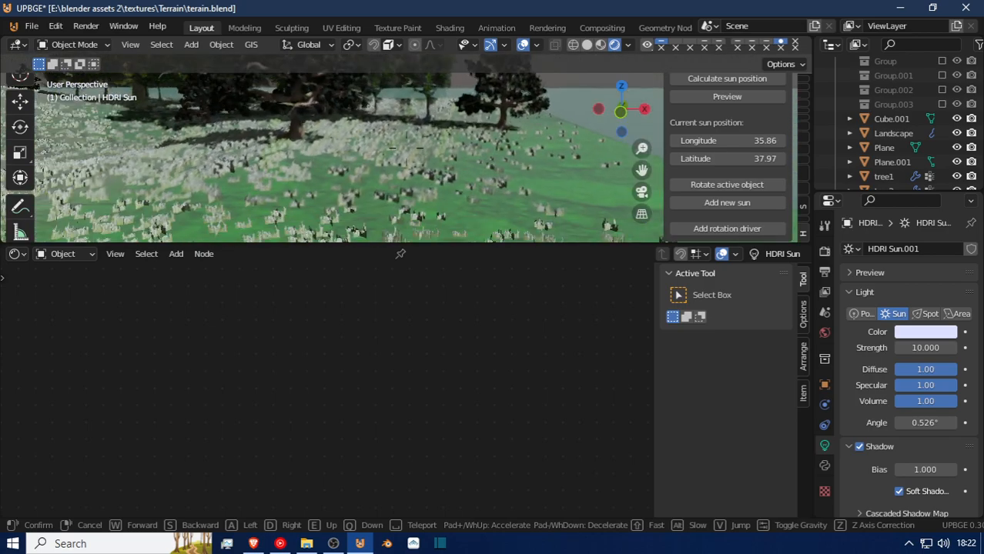
{"action": "key", "text": "w"}
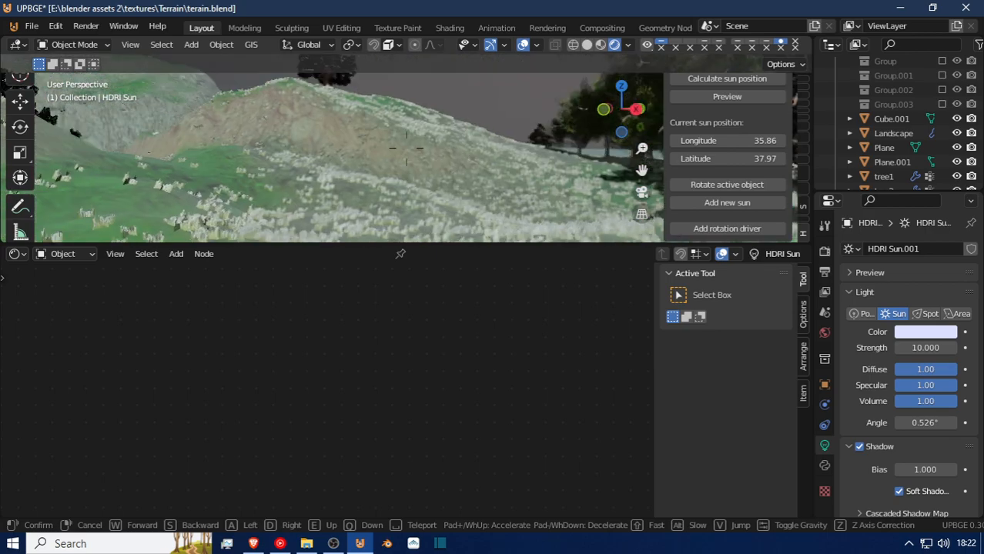
{"action": "key", "text": "w"}
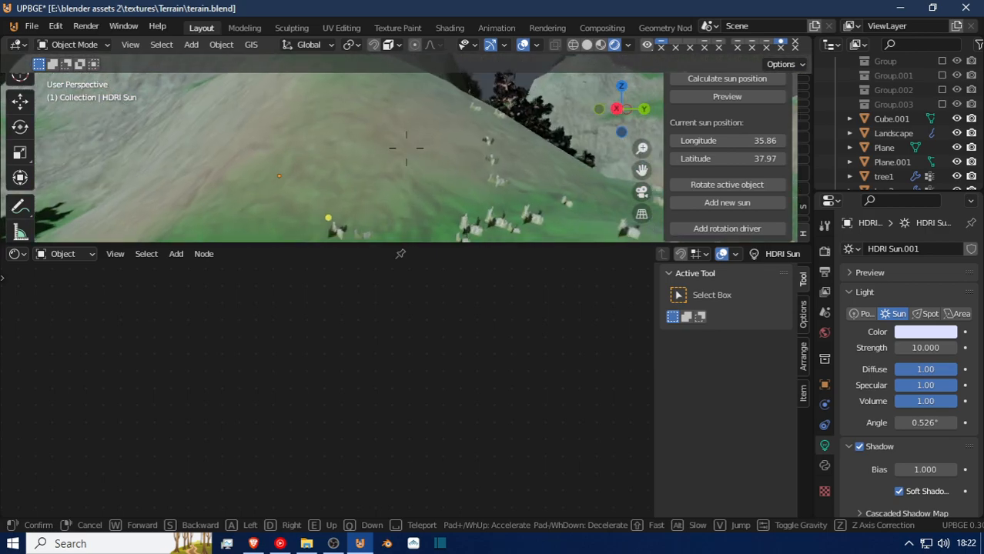
{"action": "left_click", "coordinate": [406, 147]}
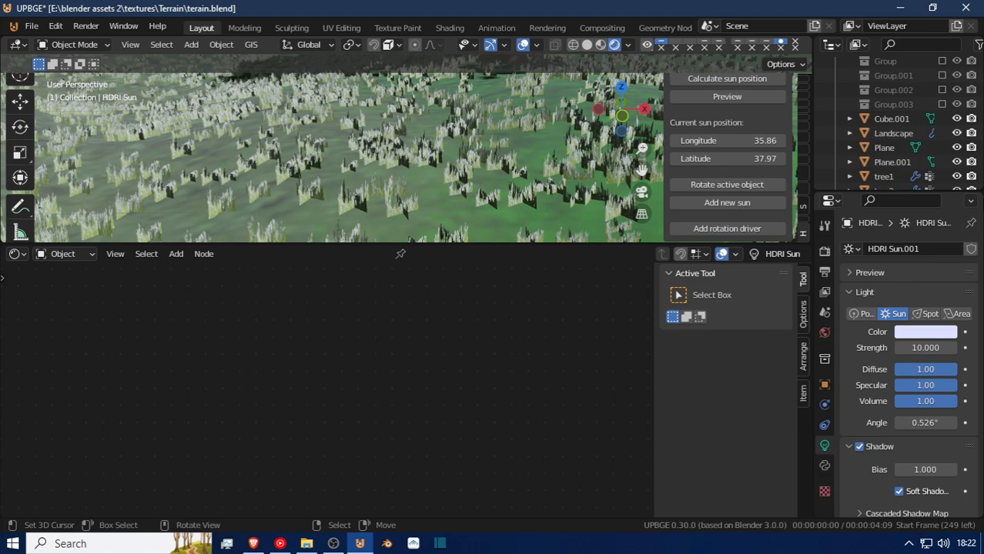
Enlarge the 3D viewport to survey the terrain and the separate trees from above, and save the file.
{"action": "left_click_drag", "start_coordinate": [383, 244], "coordinate": [358, 433]}
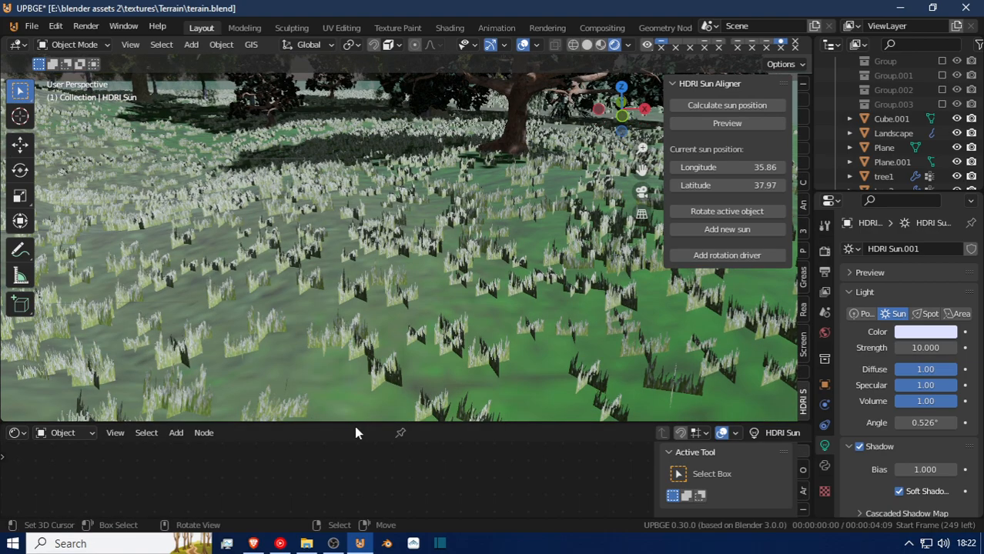
{"action": "scroll", "coordinate": [316, 263], "scroll_direction": "down", "scroll_amount": 6}
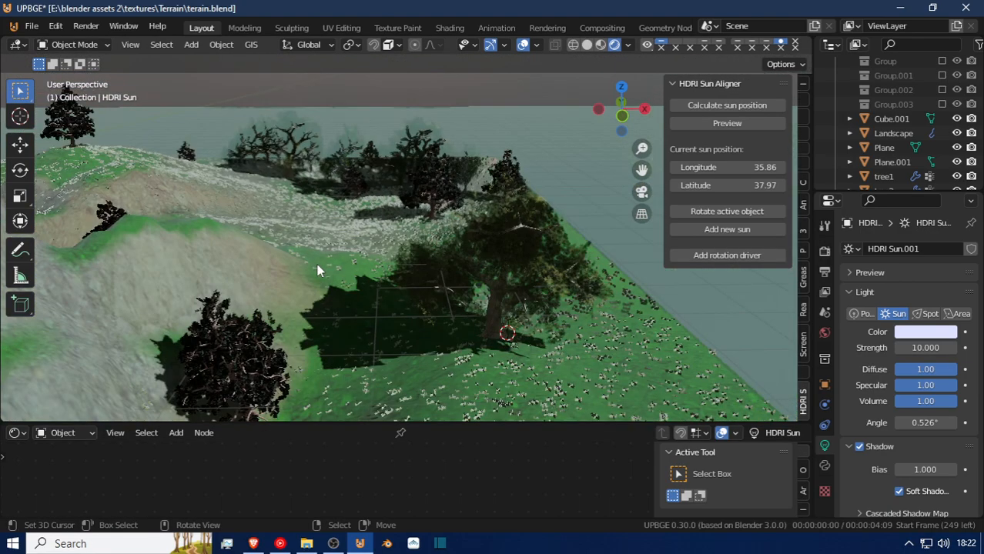
{"action": "middle_click_drag", "start_coordinate": [311, 254], "coordinate": [303, 303]}
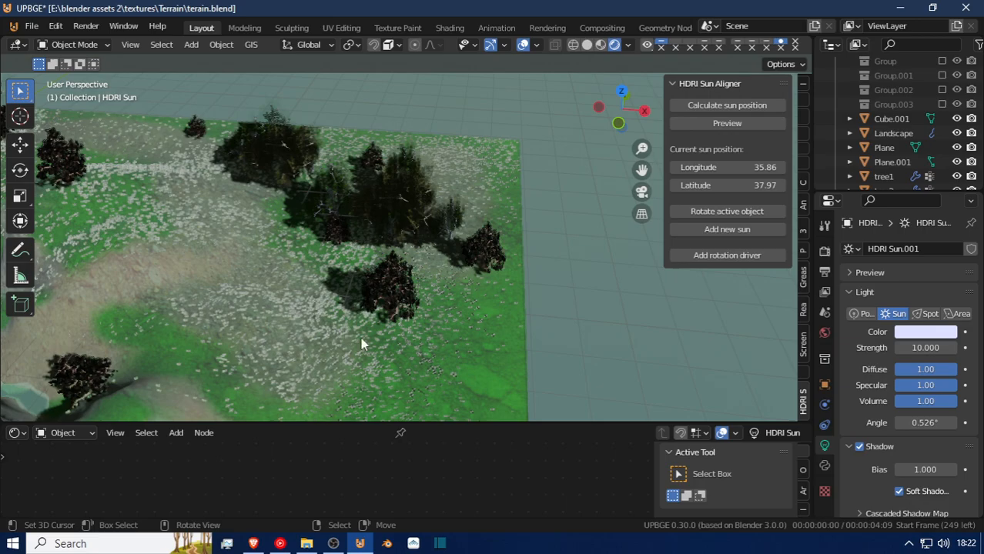
{"action": "middle_click_drag", "start_coordinate": [440, 332], "coordinate": [597, 301], "text": "shift"}
{"action": "scroll", "coordinate": [435, 304], "scroll_direction": "down", "scroll_amount": 6}
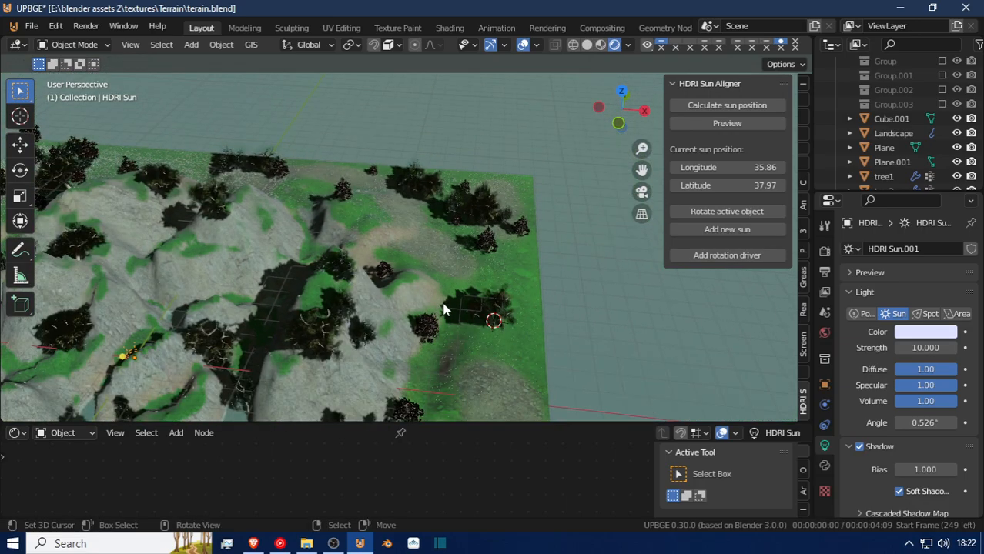
{"action": "scroll", "coordinate": [443, 310], "scroll_direction": "up", "scroll_amount": 2}
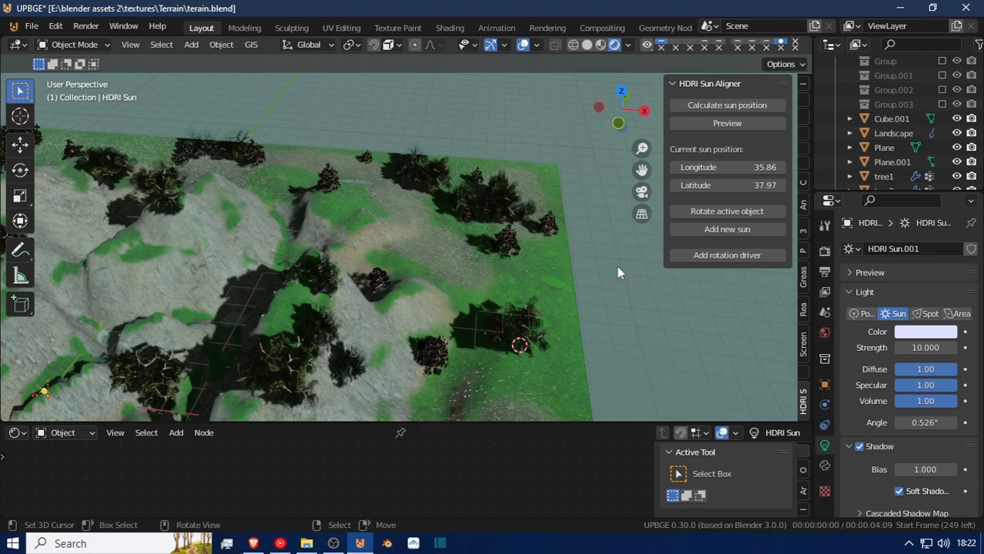
{"action": "middle_click_drag", "start_coordinate": [425, 204], "coordinate": [214, 236], "text": "shift"}
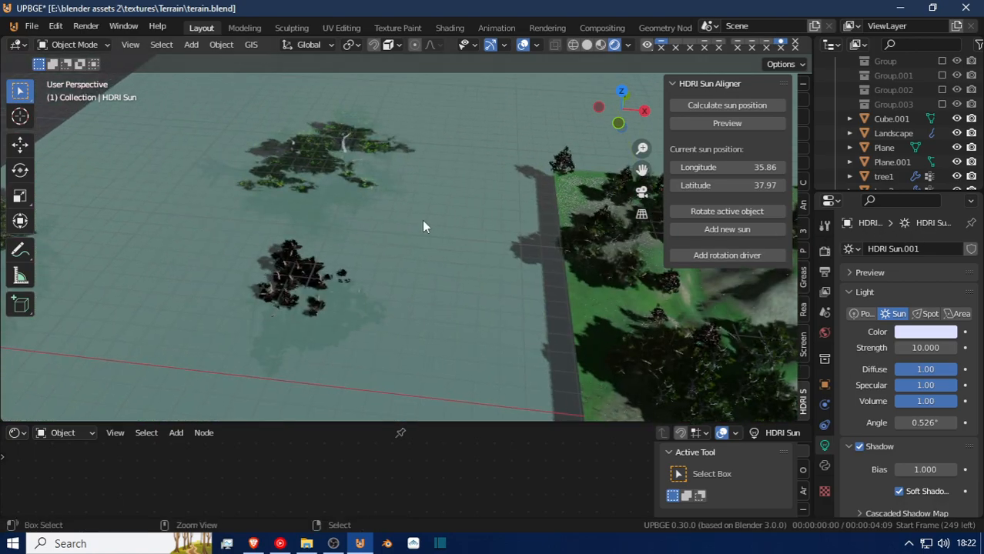
{"action": "key", "text": "ctrl+s"}
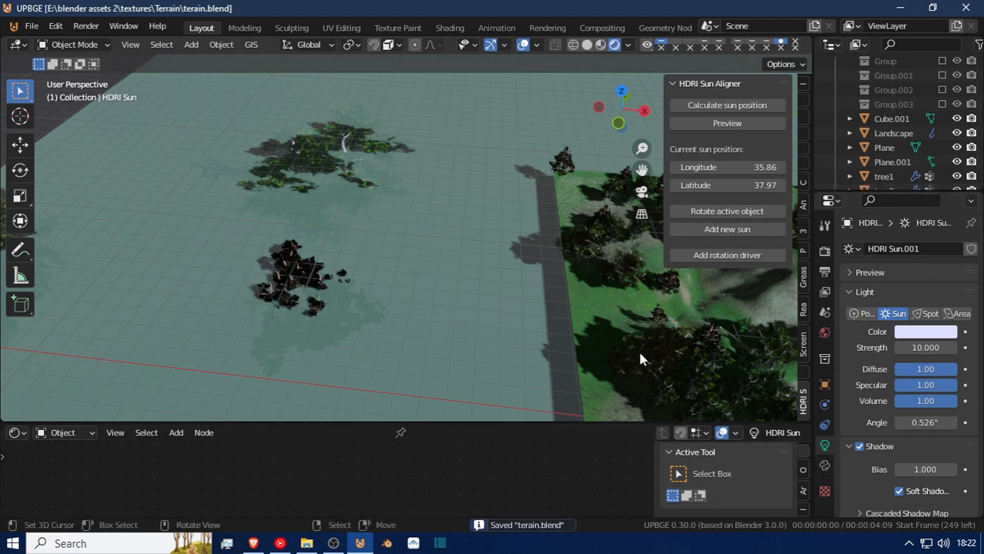
Add another particle system to the Landscape, set its type to Hair and render it as Object.
{"action": "left_click", "coordinate": [650, 287]}
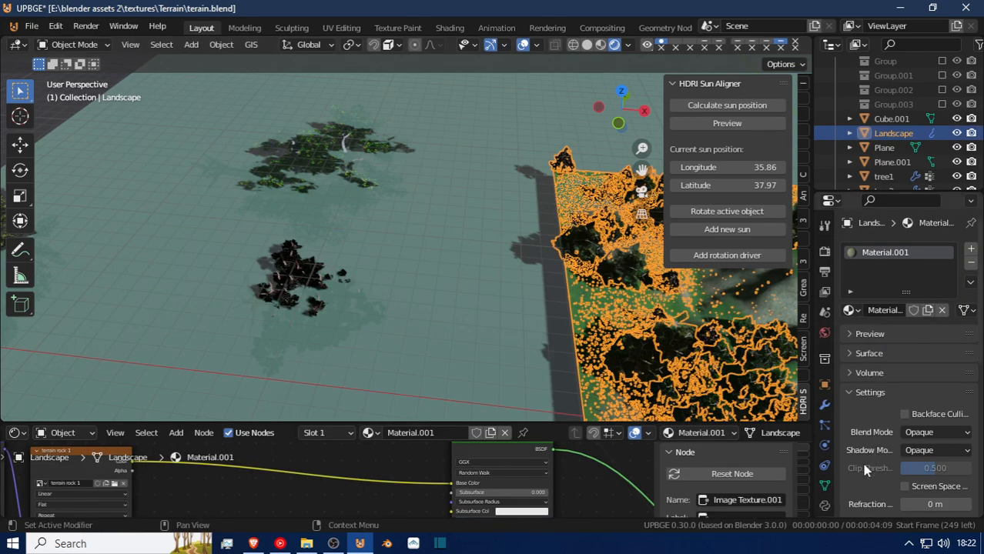
{"action": "left_click", "coordinate": [824, 425]}
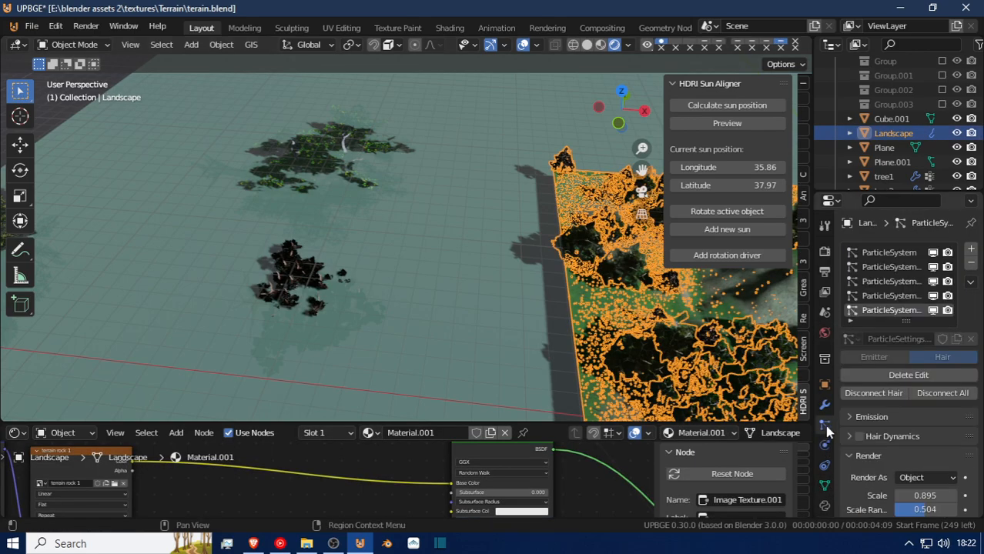
{"action": "left_click", "coordinate": [901, 356]}
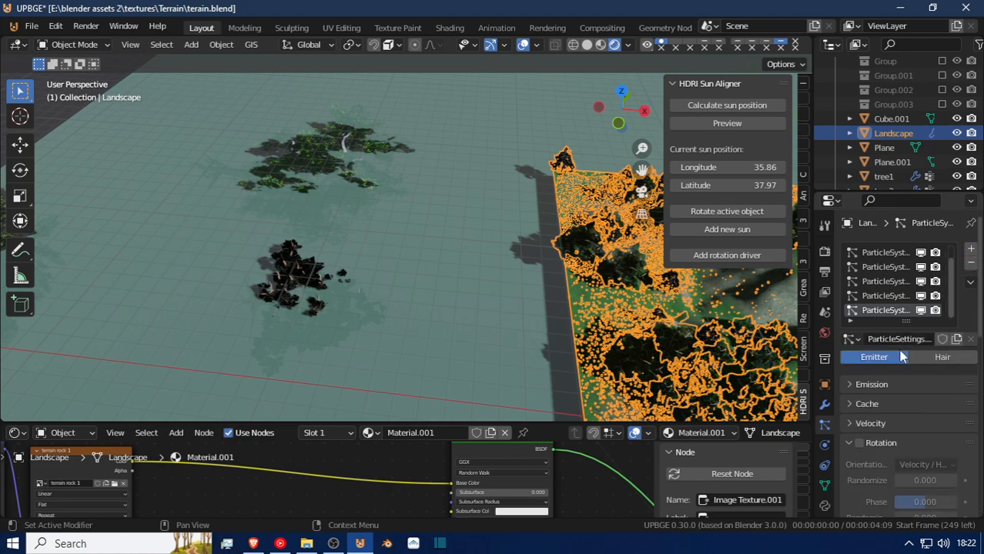
{"action": "left_click", "coordinate": [941, 358]}
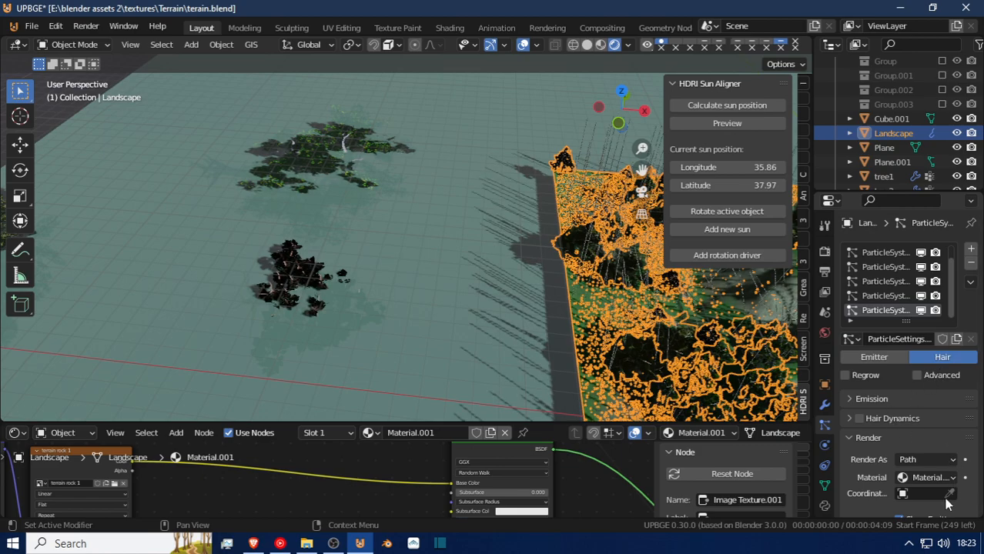
{"action": "left_click", "coordinate": [932, 460]}
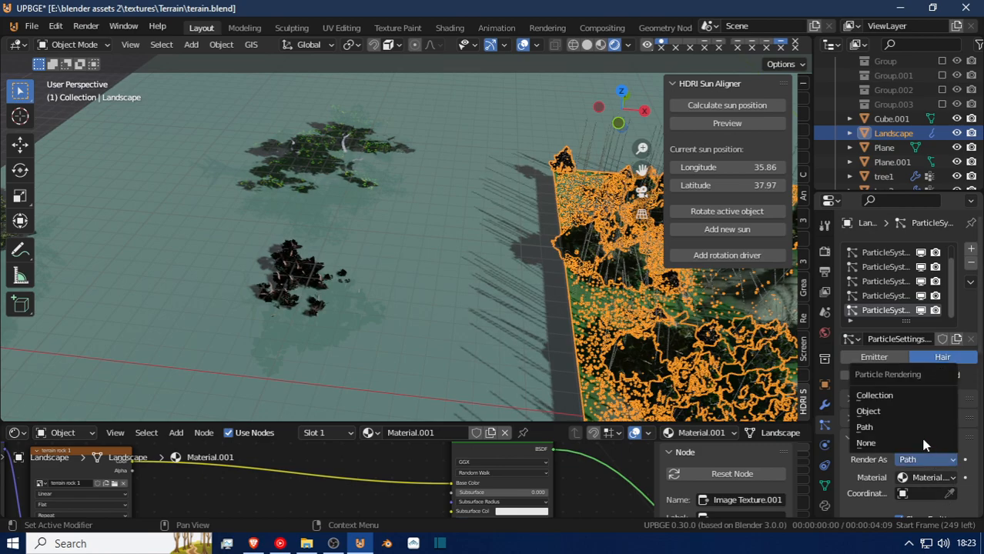
{"action": "left_click", "coordinate": [895, 413]}
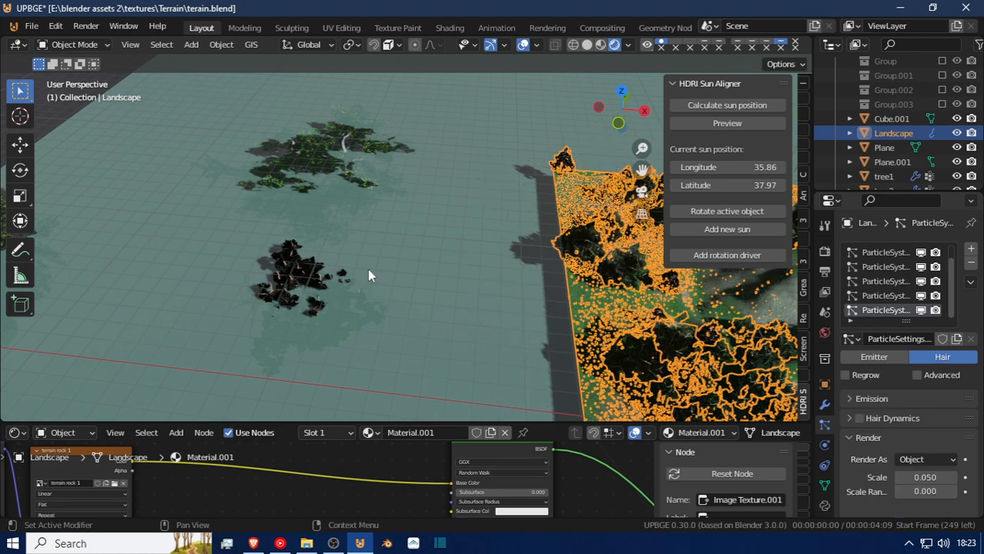
Select the tree3 object standing in the water and look over the separate trees beside the terrain.
{"action": "scroll", "coordinate": [358, 307], "scroll_direction": "up", "scroll_amount": 2}
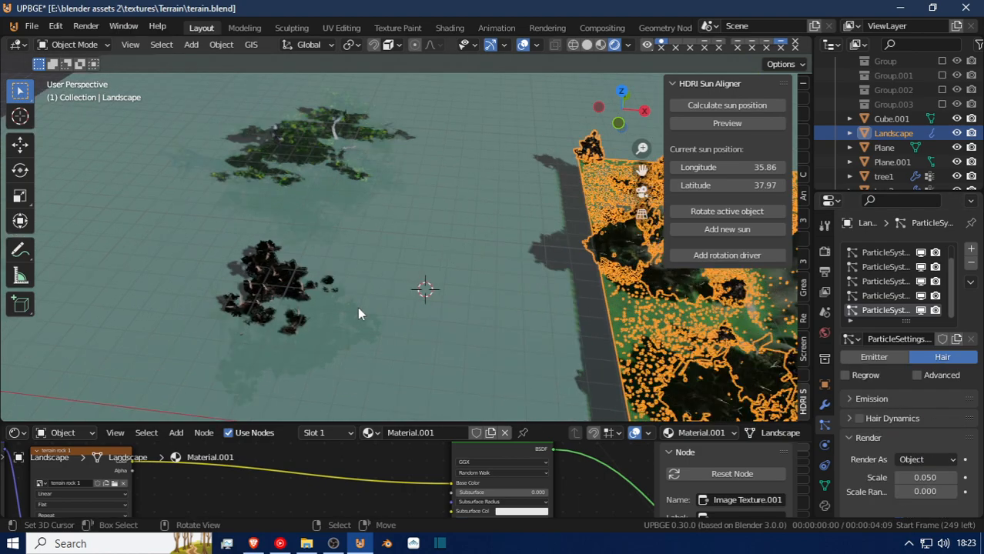
{"action": "key", "text": "shift+grave"}
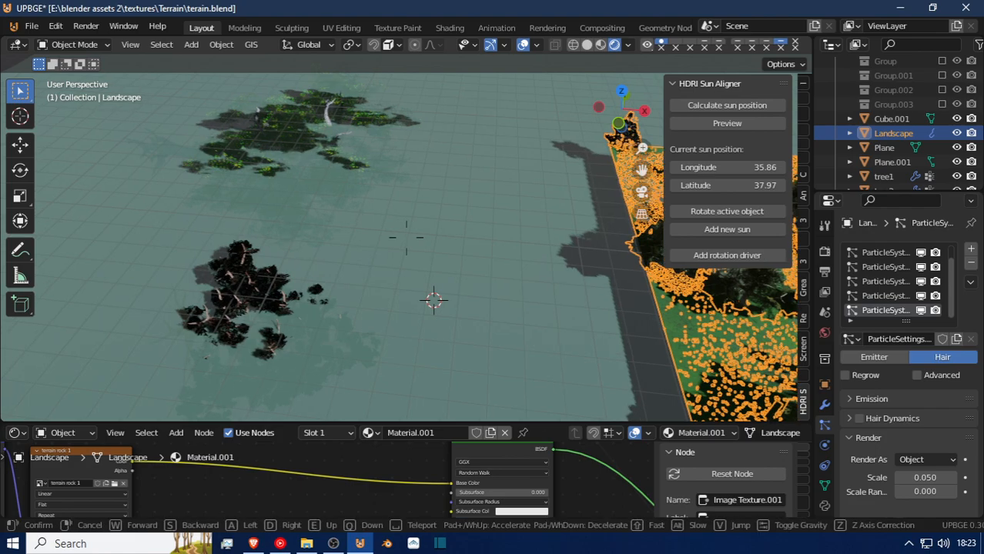
{"action": "left_click", "coordinate": [233, 356]}
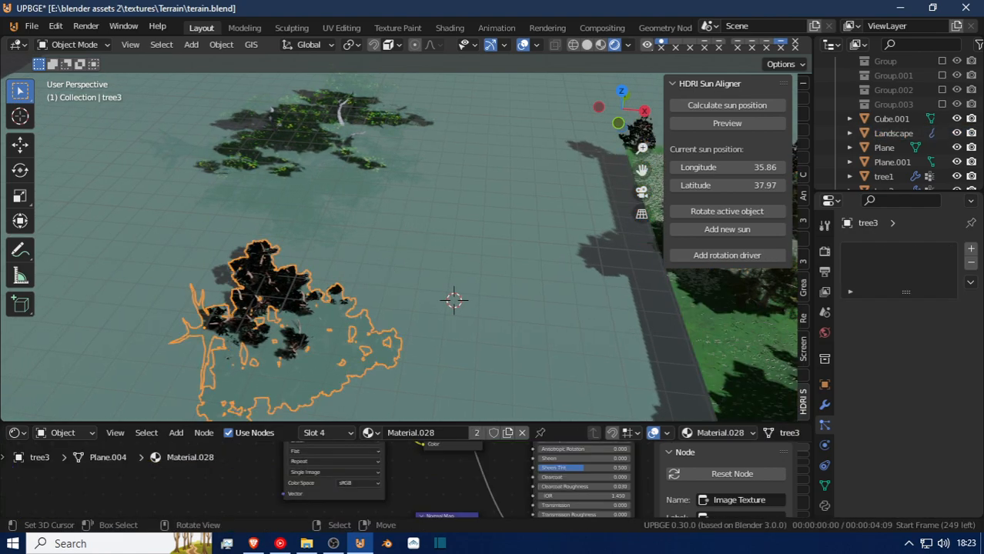
{"action": "key", "text": "shift+grave"}
{"action": "key", "text": "d"}
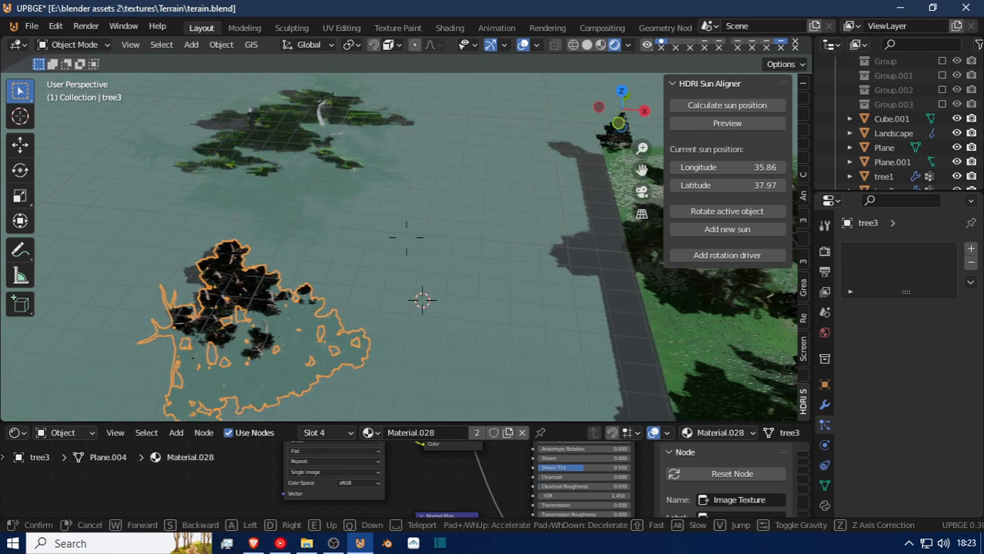
{"action": "left_click", "coordinate": [406, 237]}
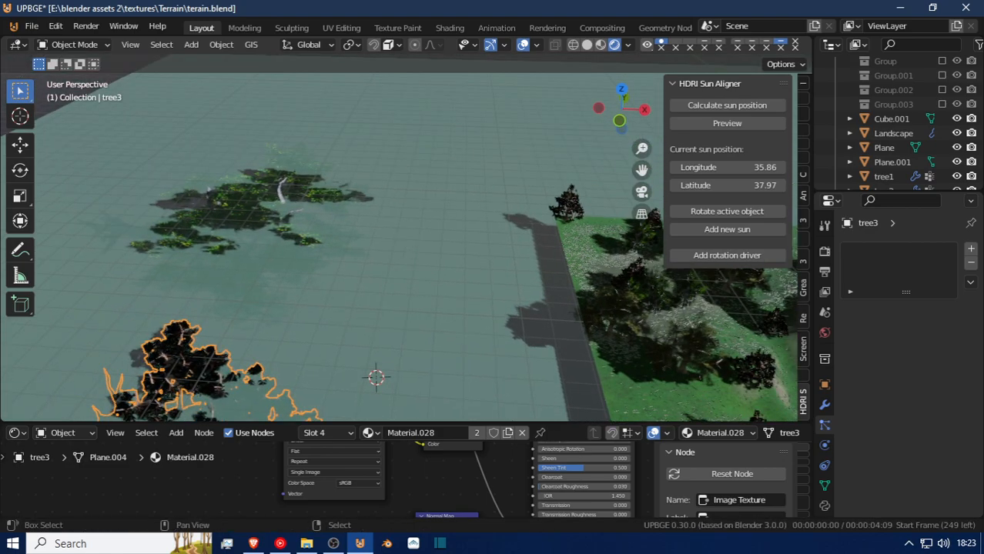
Hide the tree2 and tree3 objects standing in the water beside the terrain.
{"action": "key", "text": "shift+grave"}
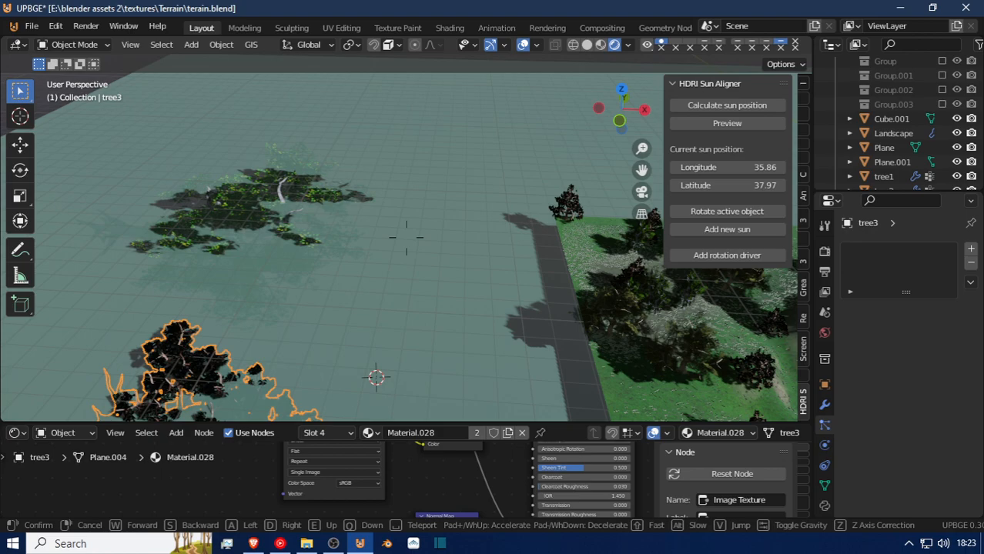
{"action": "left_click", "coordinate": [406, 237]}
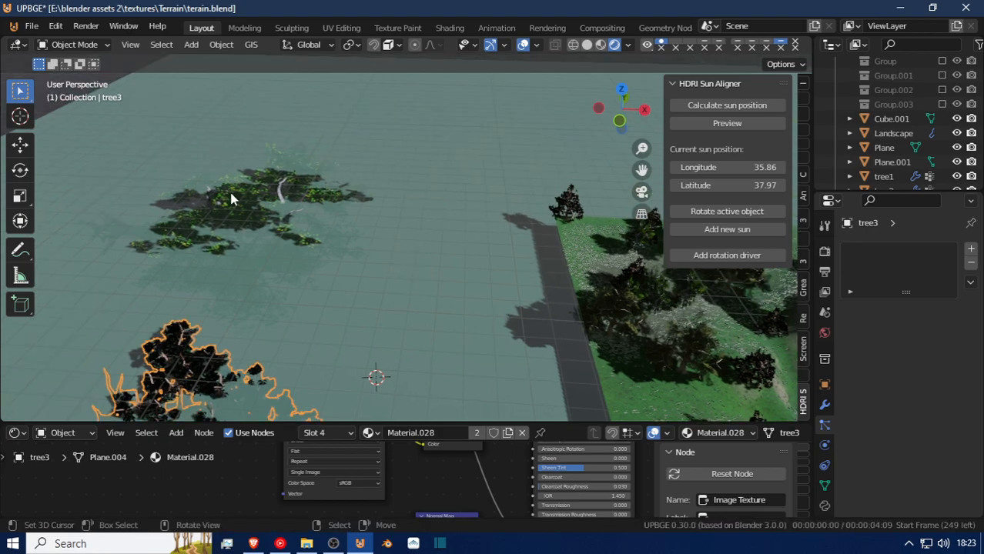
{"action": "left_click", "coordinate": [231, 199]}
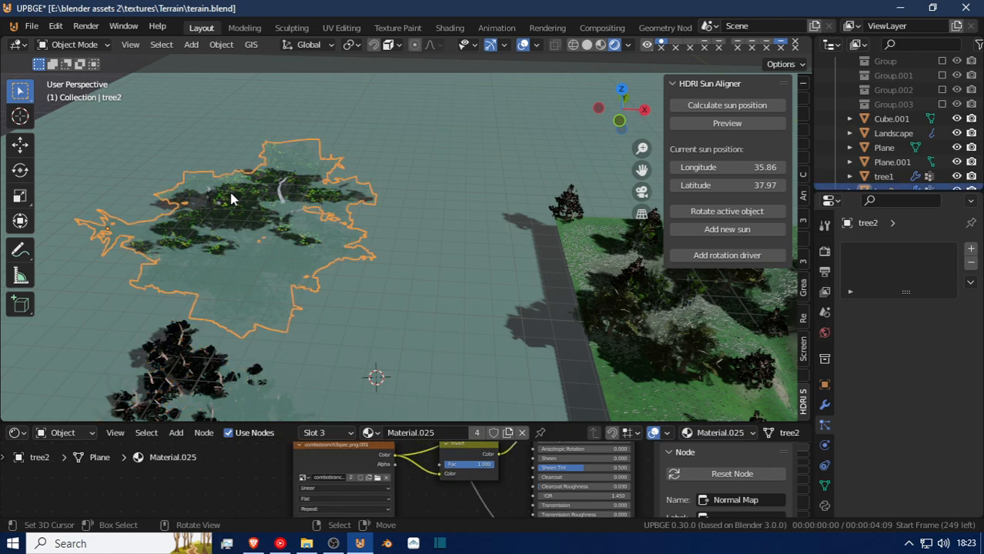
{"action": "key", "text": "h"}
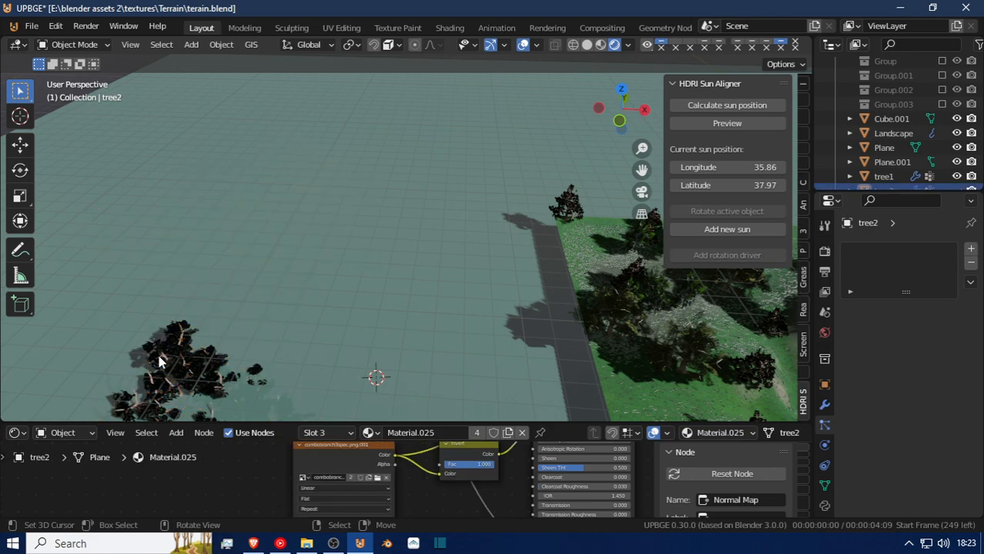
{"action": "left_click", "coordinate": [160, 362]}
{"action": "key", "text": "h"}
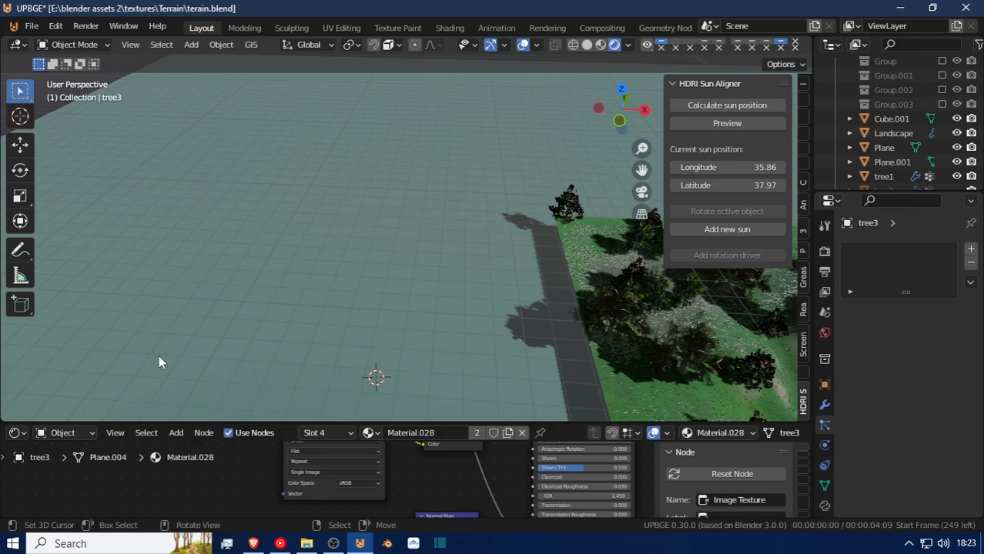
Find the tree1 and tree4 objects at the far edge of the water plane and hide them.
{"action": "key", "text": "shift+grave"}
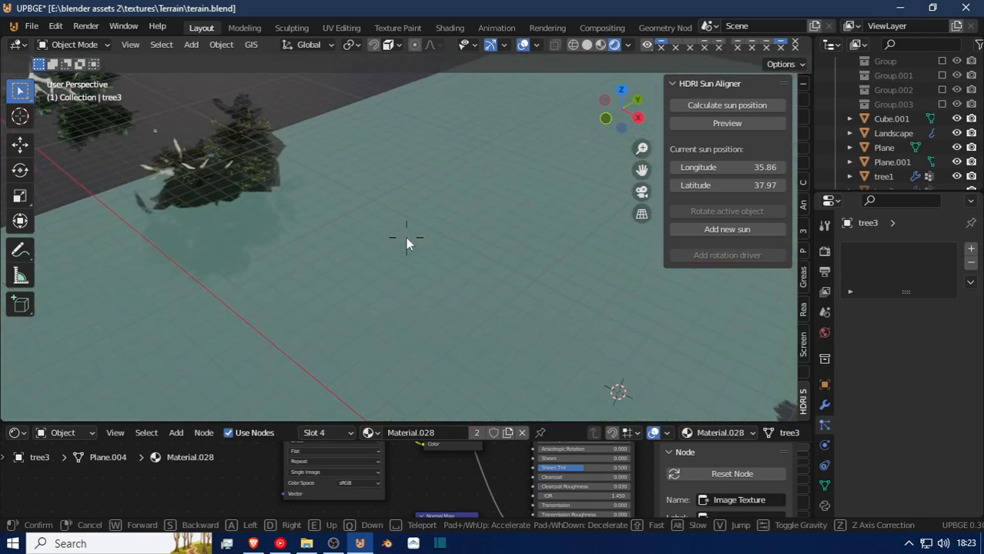
{"action": "left_click", "coordinate": [407, 238]}
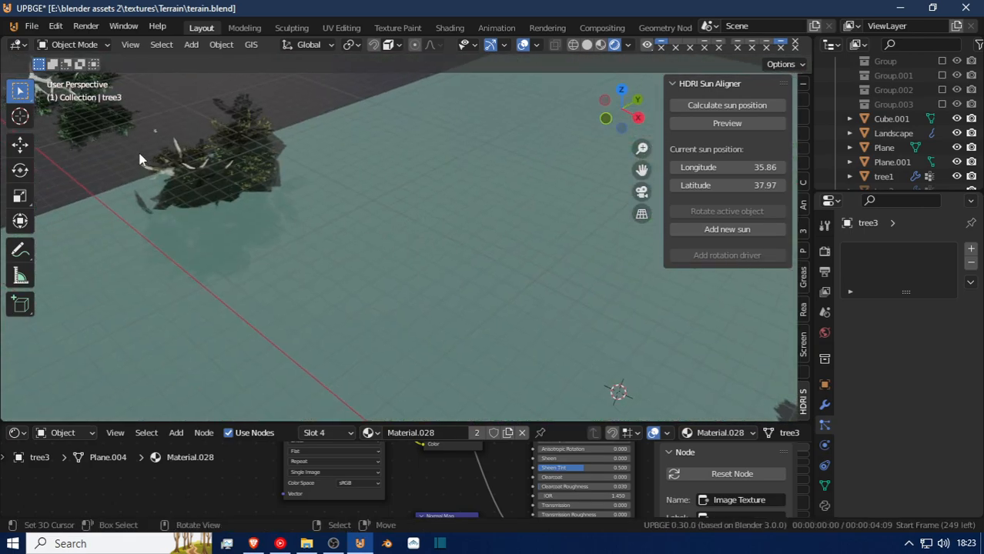
{"action": "key", "text": "shift+grave"}
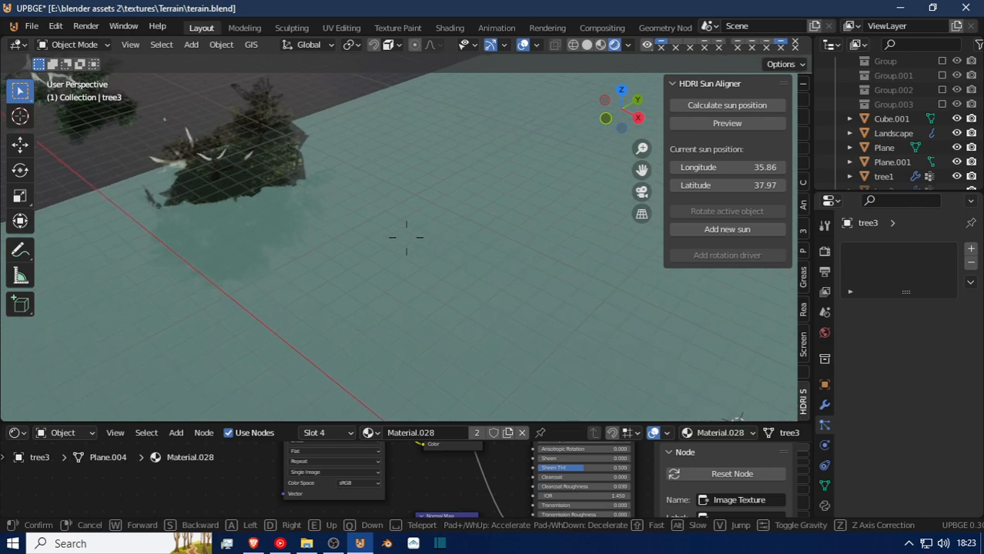
{"action": "left_click", "coordinate": [388, 251]}
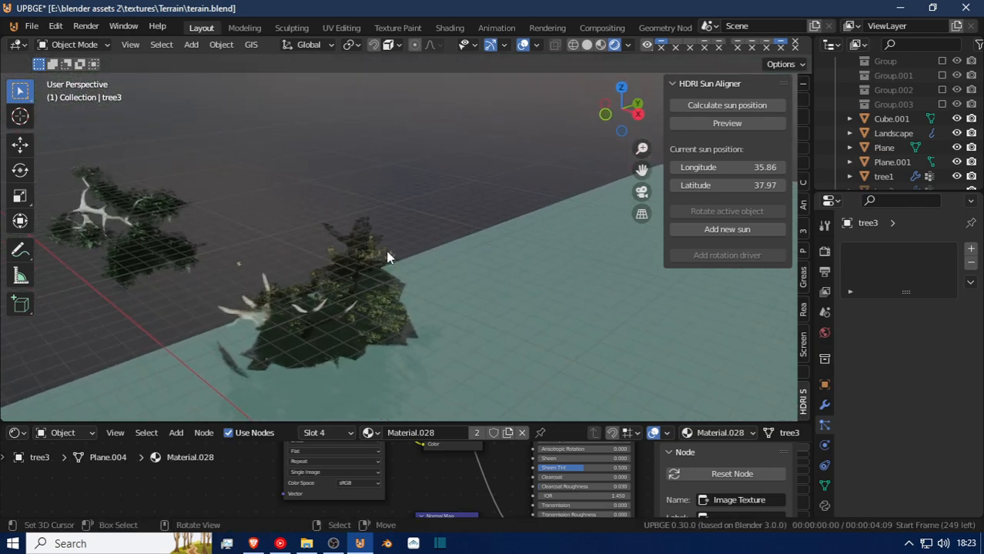
{"action": "left_click", "coordinate": [369, 246]}
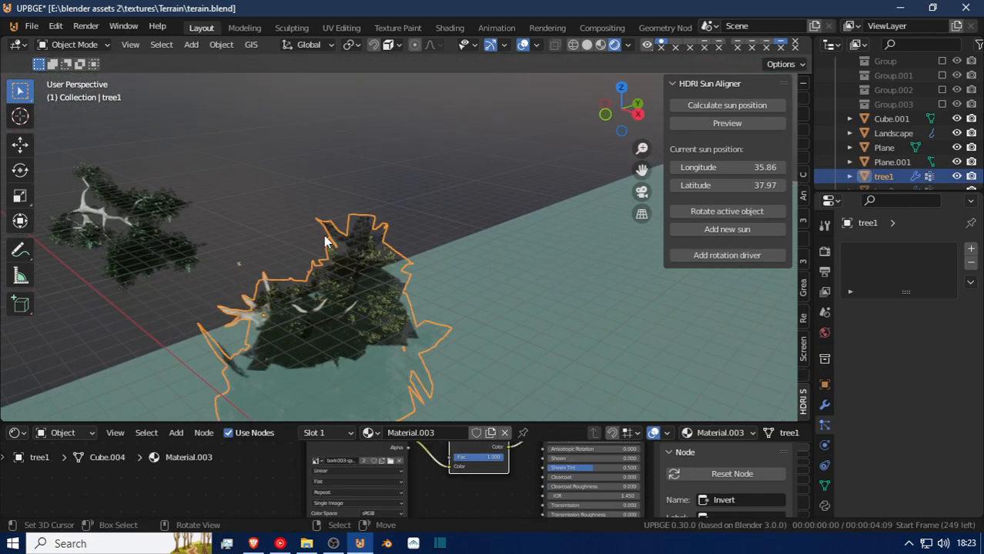
{"action": "left_click", "coordinate": [99, 201], "text": "shift"}
{"action": "key", "text": "h"}
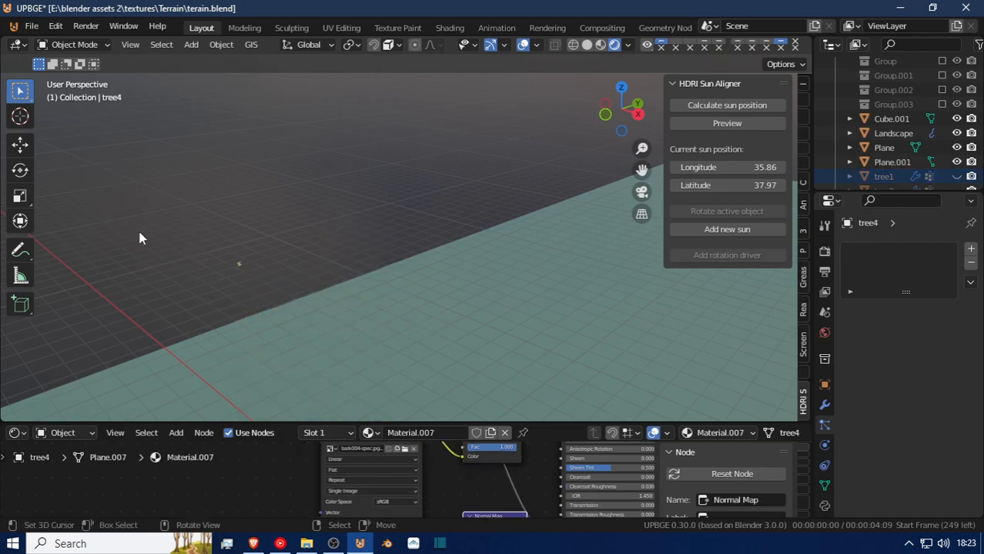
Duplicate the small crossed grass object Plane.001 and move the copy away from it along the X axis.
{"action": "left_click", "coordinate": [240, 266]}
{"action": "key", "text": "shift+grave"}
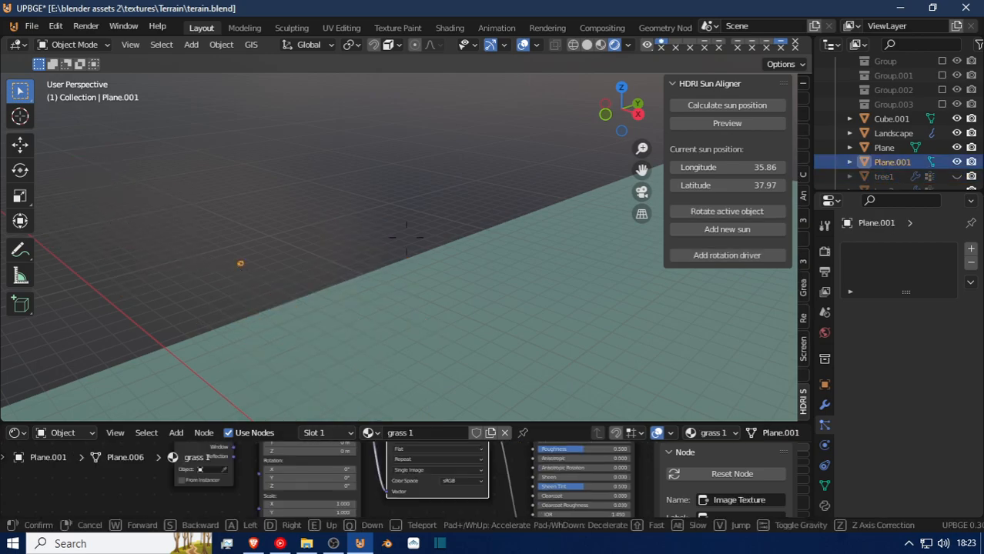
{"action": "key", "text": "w"}
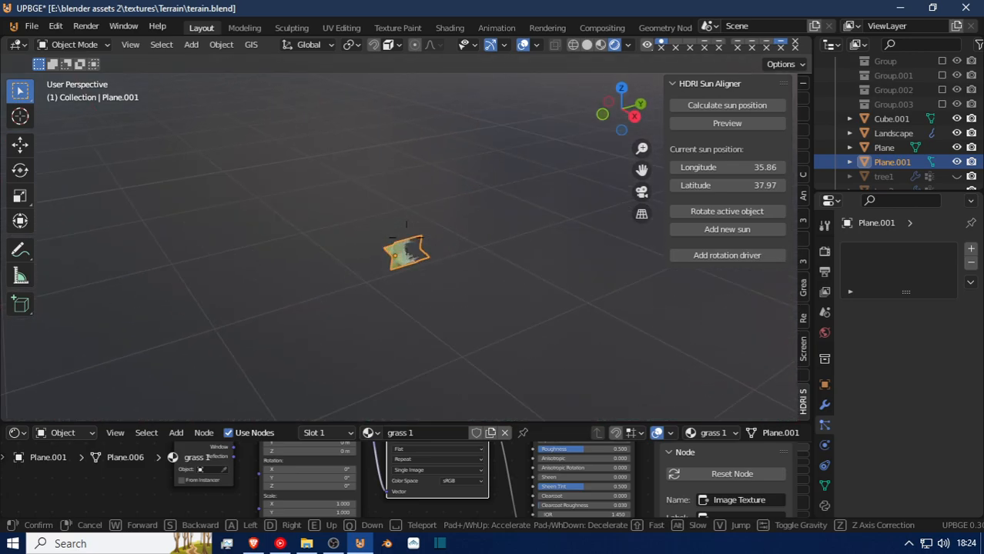
{"action": "left_click", "coordinate": [410, 243]}
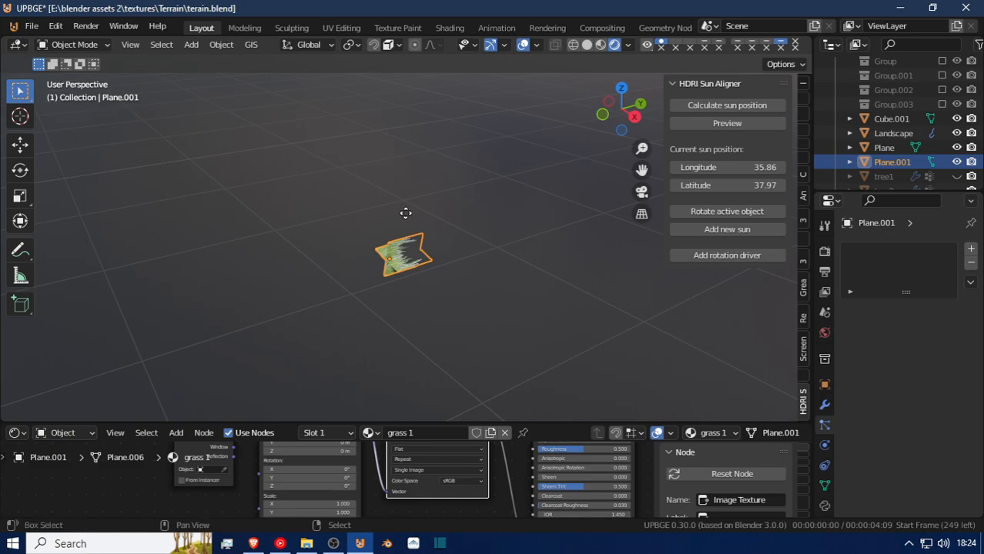
{"action": "key", "text": "shift+d"}
{"action": "right_click", "coordinate": [404, 221]}
{"action": "key", "text": "g"}
{"action": "key", "text": "y"}
{"action": "key", "text": "x"}
{"action": "left_click", "coordinate": [353, 203]}
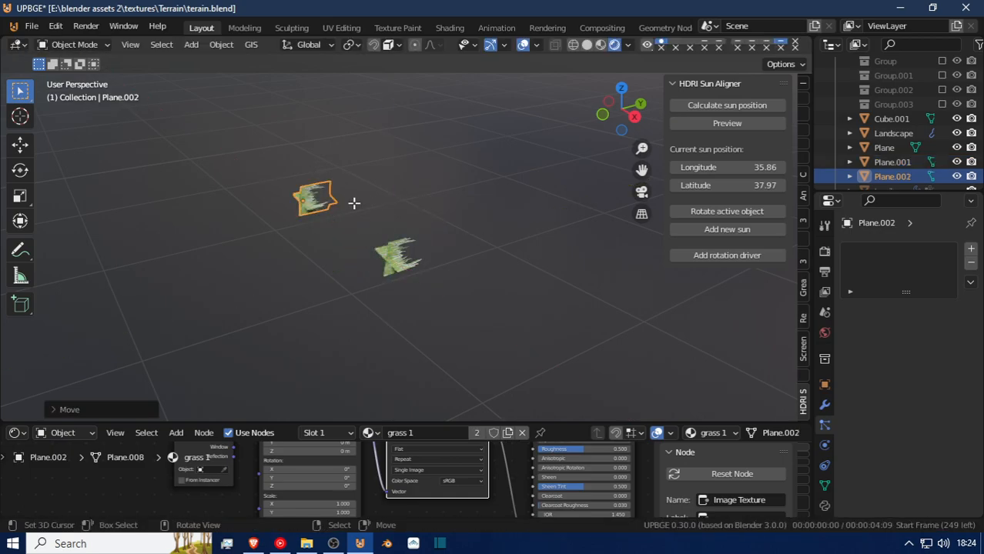
Enlarge the copied grass mesh in Edit Mode, scaling it on every axis except Y.
{"action": "key", "text": "Tab"}
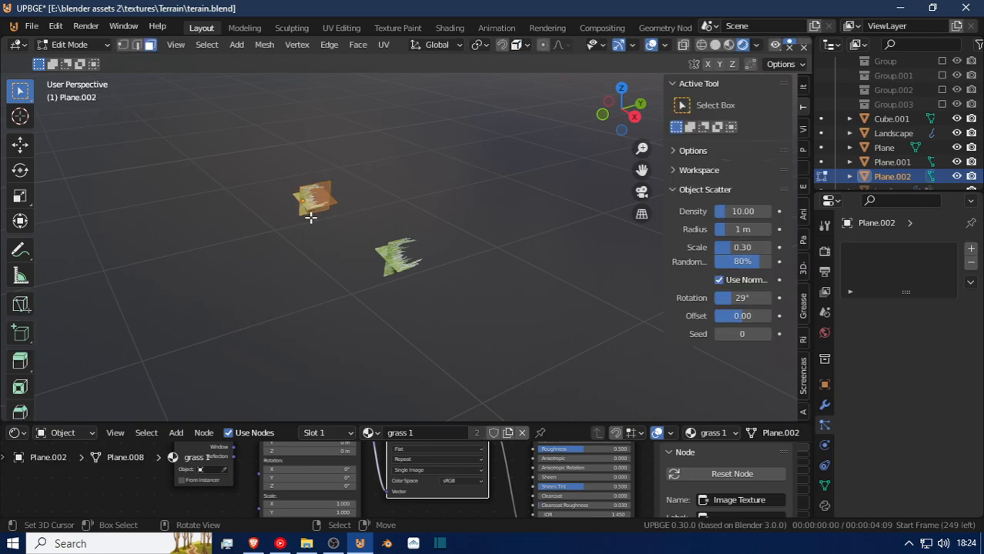
{"action": "key", "text": "s"}
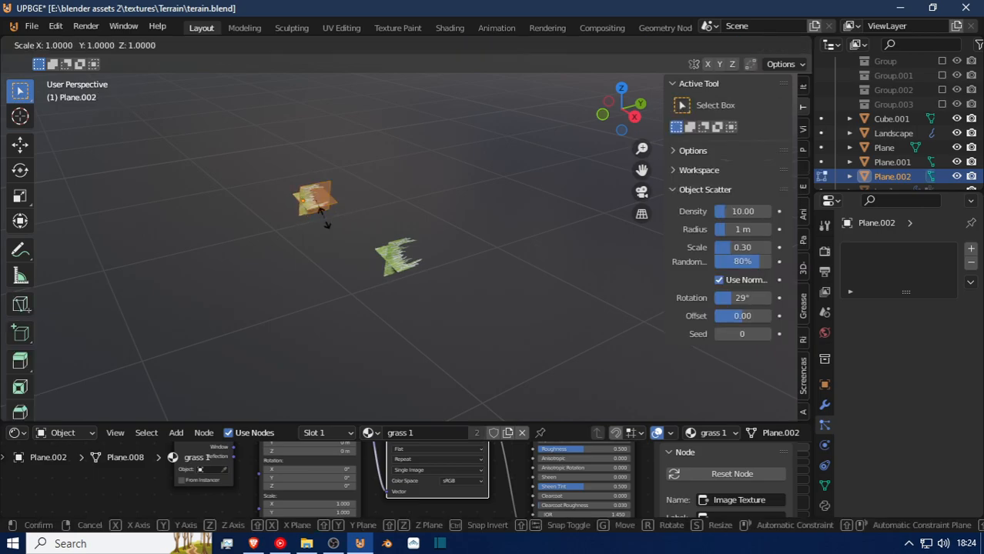
{"action": "key", "text": "shift+y"}
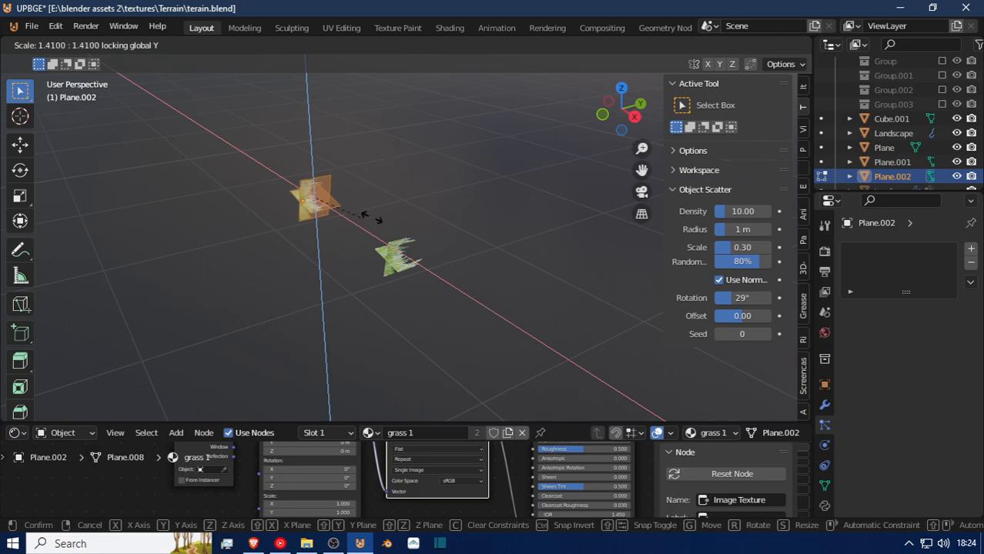
{"action": "left_click", "coordinate": [434, 234]}
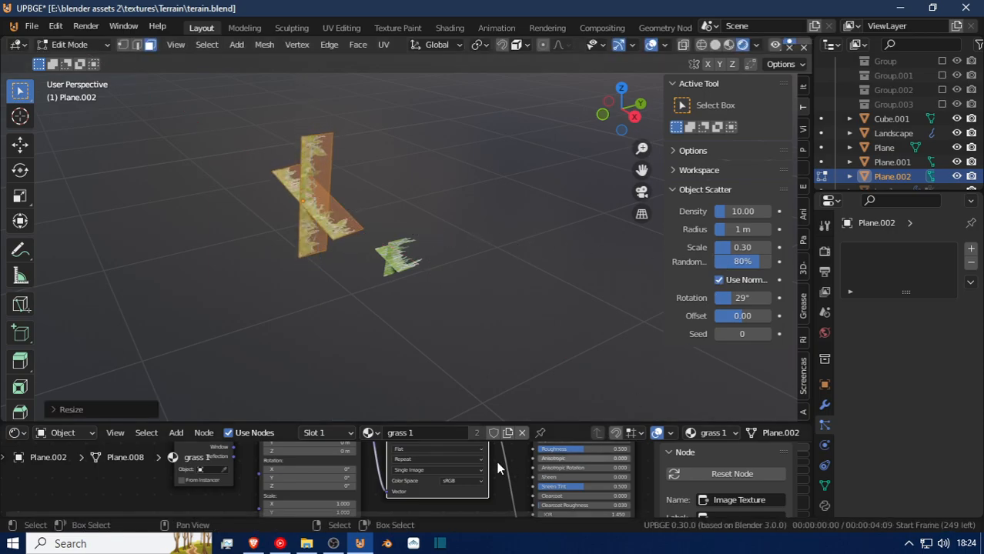
Make the copied grass object's material a separate copy and name it "grass 2".
{"action": "scroll", "coordinate": [389, 484], "scroll_direction": "down", "scroll_amount": 3}
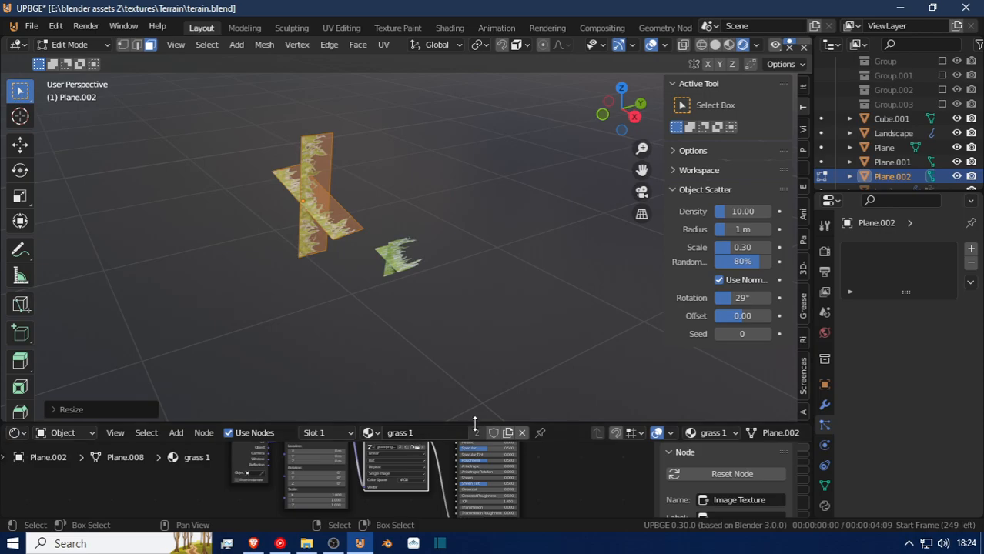
{"action": "left_click", "coordinate": [508, 432]}
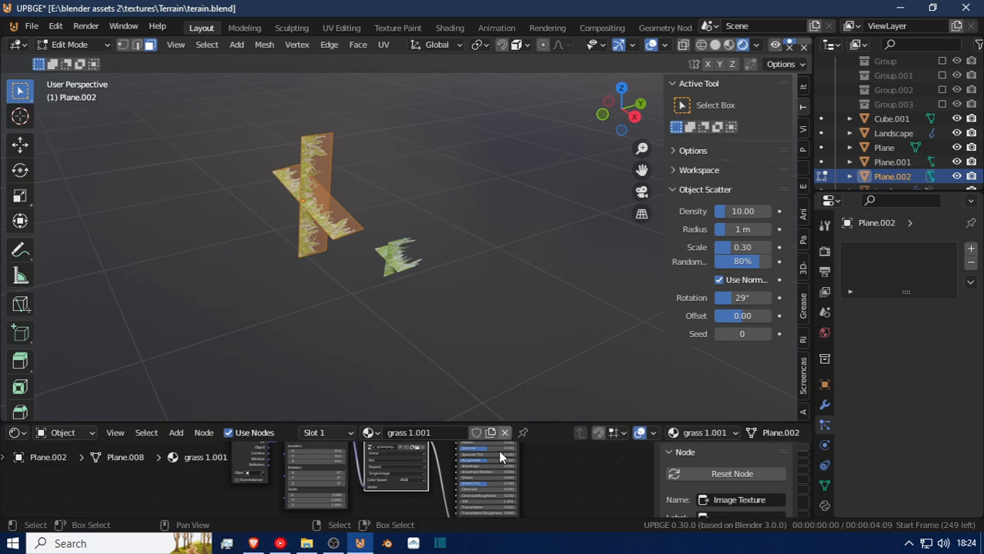
{"action": "left_click", "coordinate": [448, 431]}
{"action": "type", "text": "grass 2"}
{"action": "key", "text": "Return"}
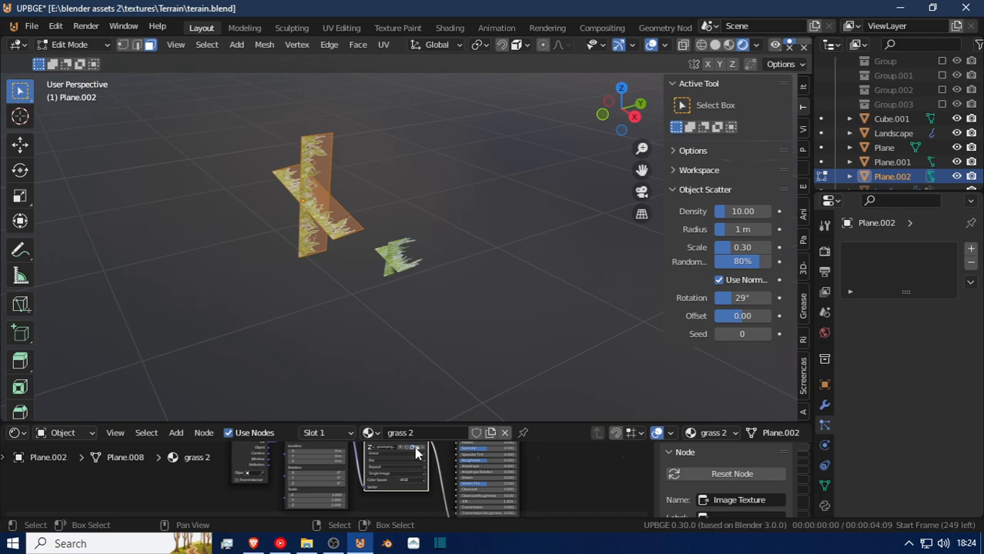
Load grass-vector 2-png.png into the Image Texture node of the grass 2 material.
{"action": "left_click", "coordinate": [415, 447]}
{"action": "left_click", "coordinate": [419, 450]}
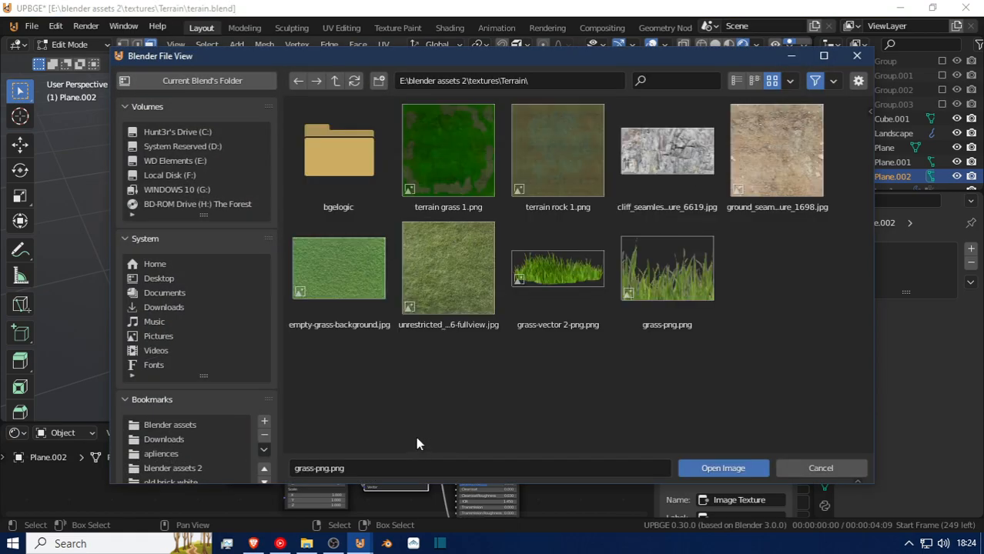
{"action": "left_click", "coordinate": [583, 260]}
{"action": "left_click", "coordinate": [707, 468]}
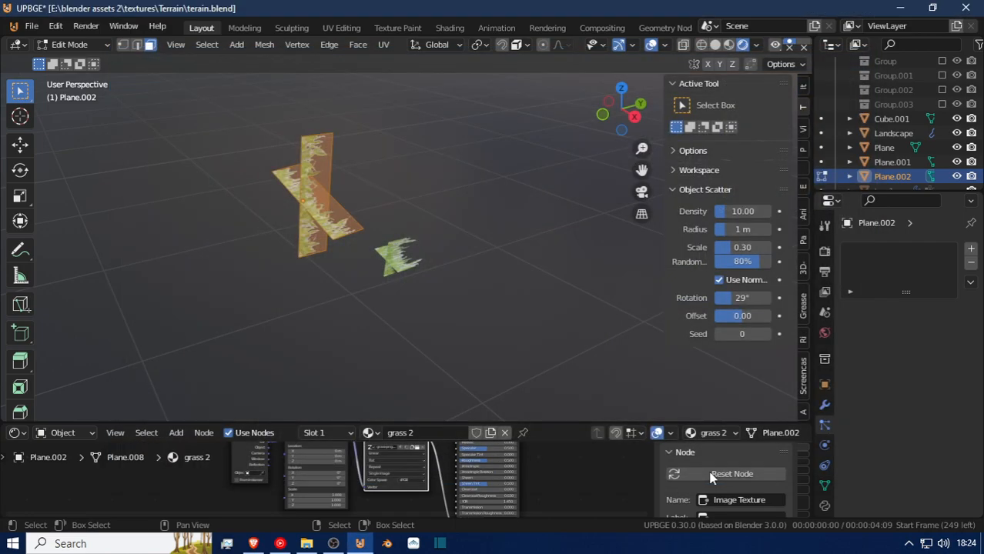
Switch the viewport to Material Preview shading and move in close to the newly textured grass planes.
{"action": "key", "text": "shift+grave"}
{"action": "key", "text": "w"}
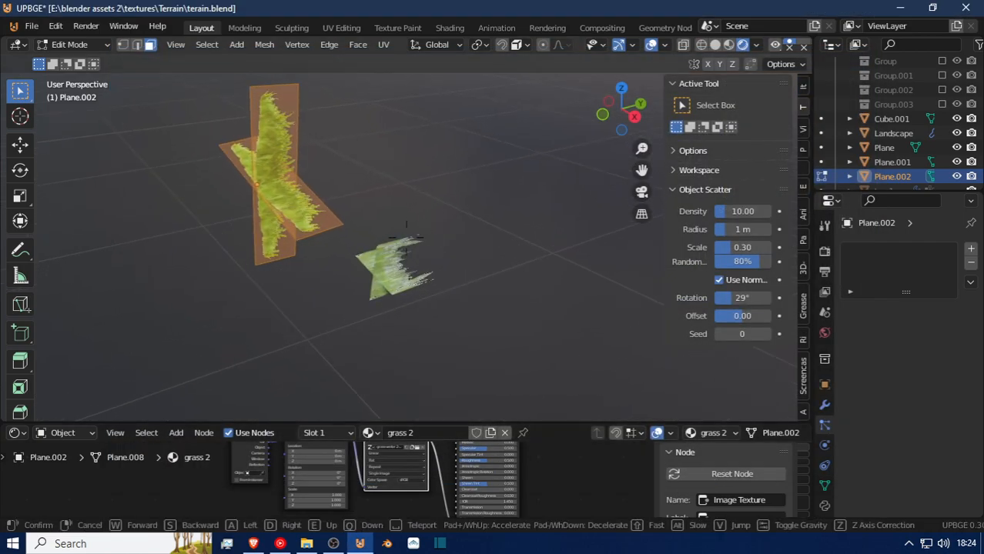
{"action": "left_click", "coordinate": [397, 230]}
{"action": "key", "text": "shift+grave"}
{"action": "key", "text": "Escape"}
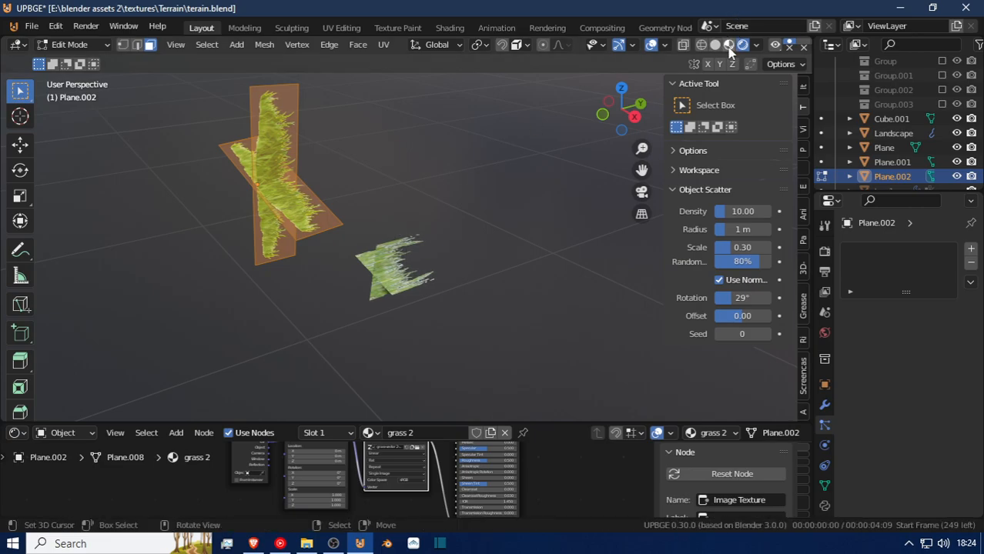
{"action": "left_click", "coordinate": [729, 46]}
{"action": "key", "text": "shift+grave"}
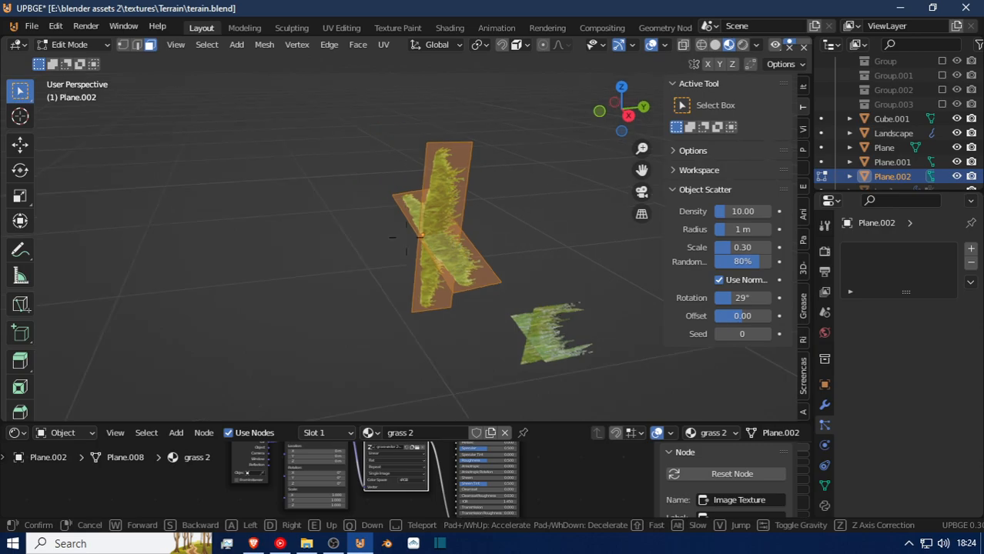
{"action": "key", "text": "w"}
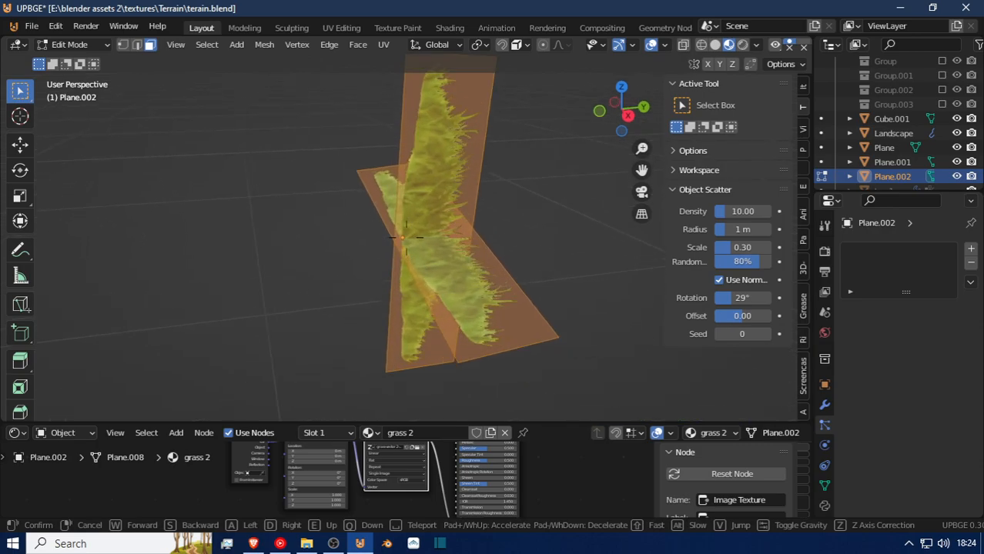
{"action": "left_click", "coordinate": [409, 236]}
{"action": "key", "text": "g"}
{"action": "key", "text": "x"}
{"action": "key", "text": "y"}
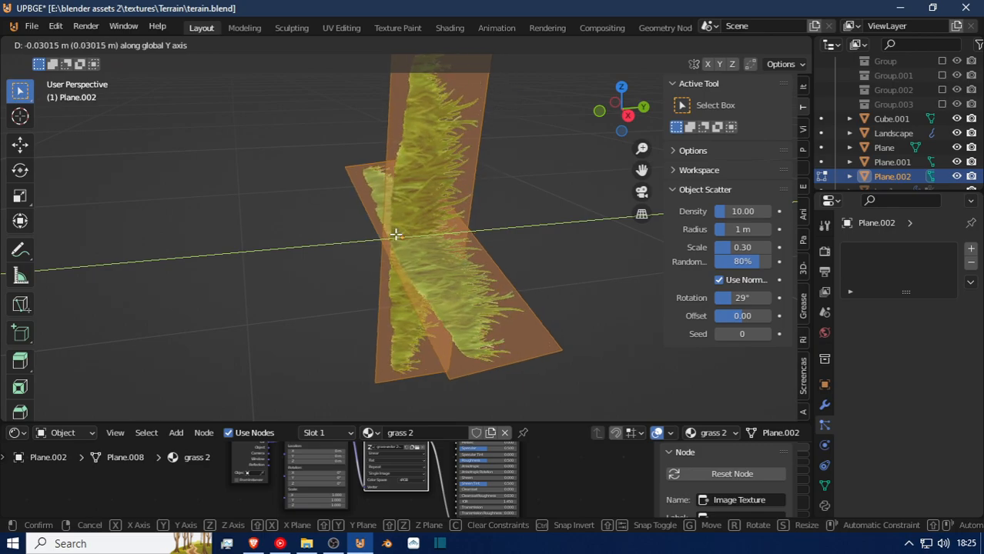
{"action": "left_click", "coordinate": [413, 259]}
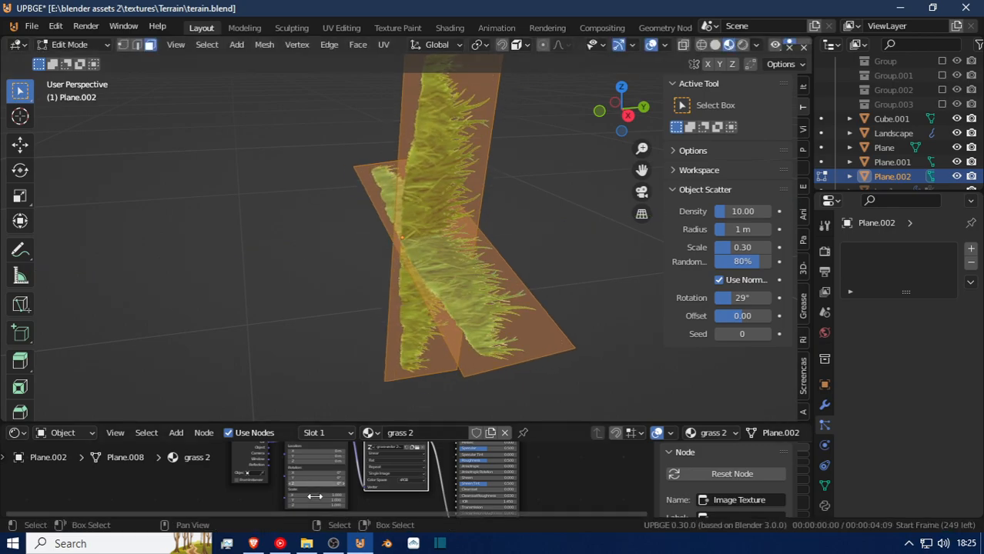
Set the Mapping node's Y location to 1.13 m to shift the grass texture across the planes.
{"action": "left_click_drag", "start_coordinate": [316, 500], "coordinate": [307, 501]}
{"action": "scroll", "coordinate": [316, 486], "scroll_direction": "down", "scroll_amount": 2, "text": "shift"}
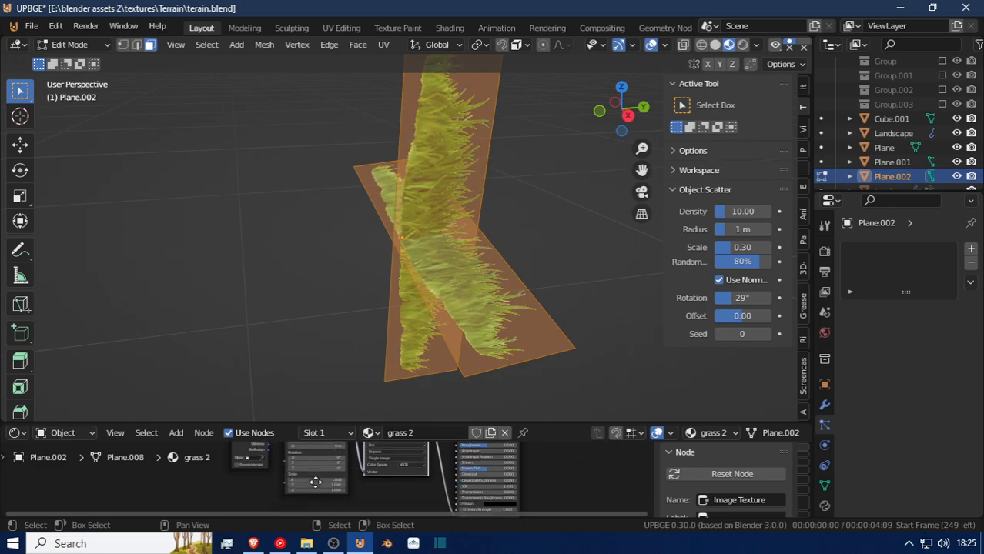
{"action": "scroll", "coordinate": [316, 482], "scroll_direction": "up", "scroll_amount": 4}
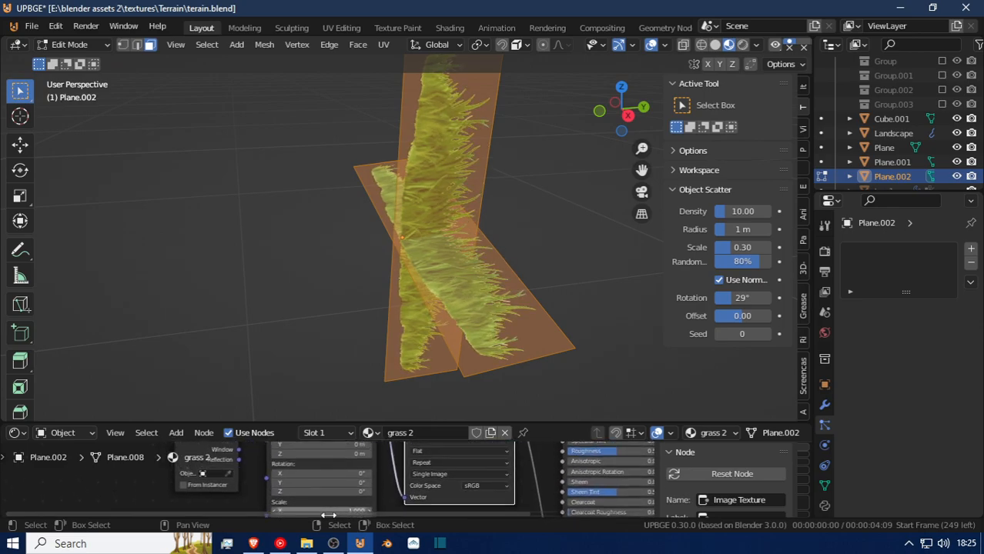
{"action": "mouse_move", "coordinate": [323, 470]}
{"action": "left_mouse_down"}
{"action": "mouse_move", "coordinate": [361, 469]}
{"action": "mouse_move", "coordinate": [317, 474]}
{"action": "left_mouse_up"}
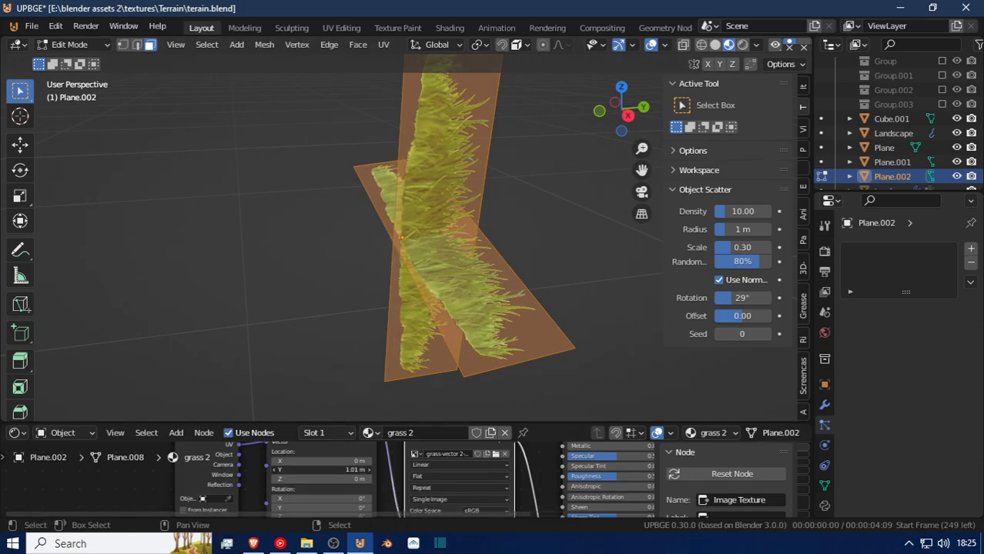
{"action": "left_click_drag", "start_coordinate": [317, 470], "coordinate": [327, 470]}
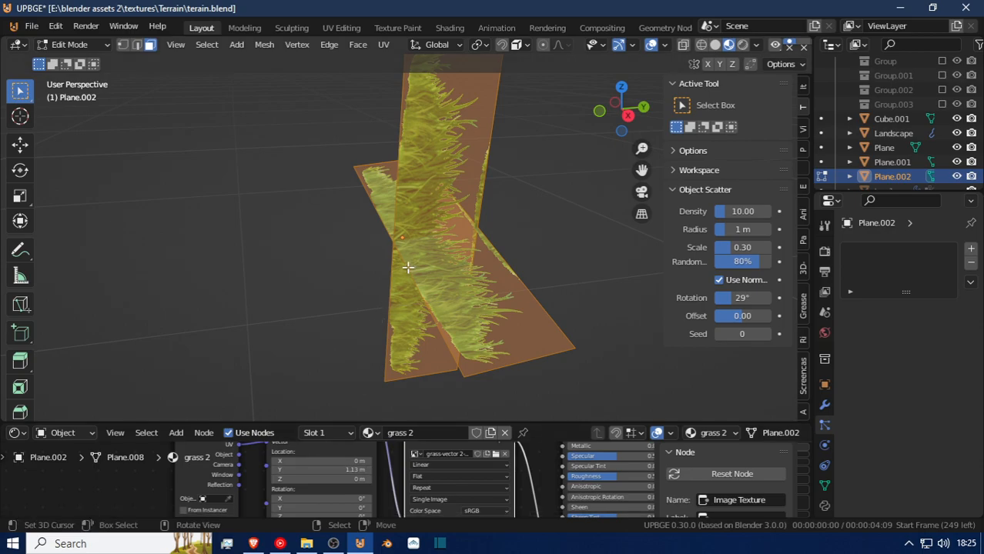
Shift the whole mesh of the second grass object about -0.02 m along the global Y axis in Edit Mode.
{"action": "key", "text": "Tab"}
{"action": "key", "text": "shift+grave"}
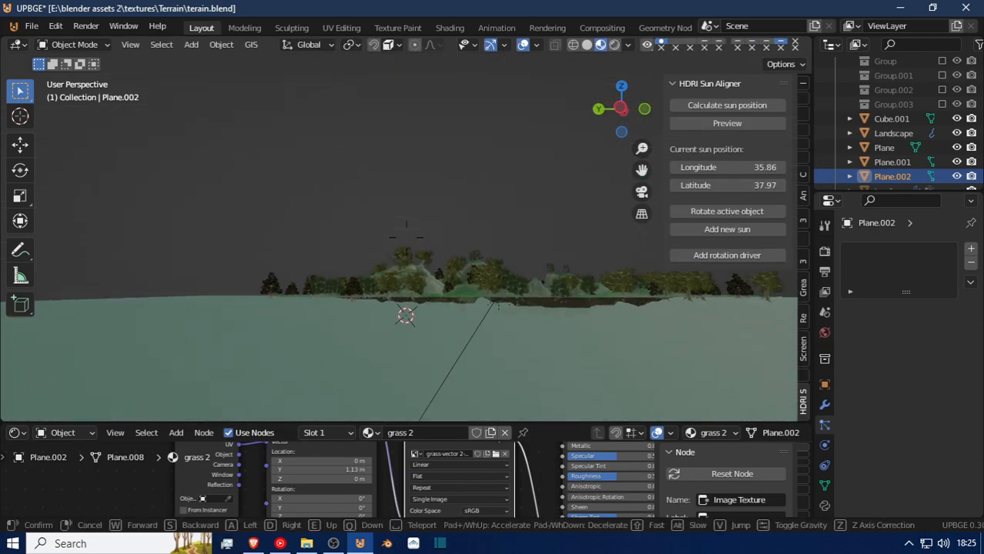
{"action": "key", "text": "w"}
{"action": "key", "text": "w"}
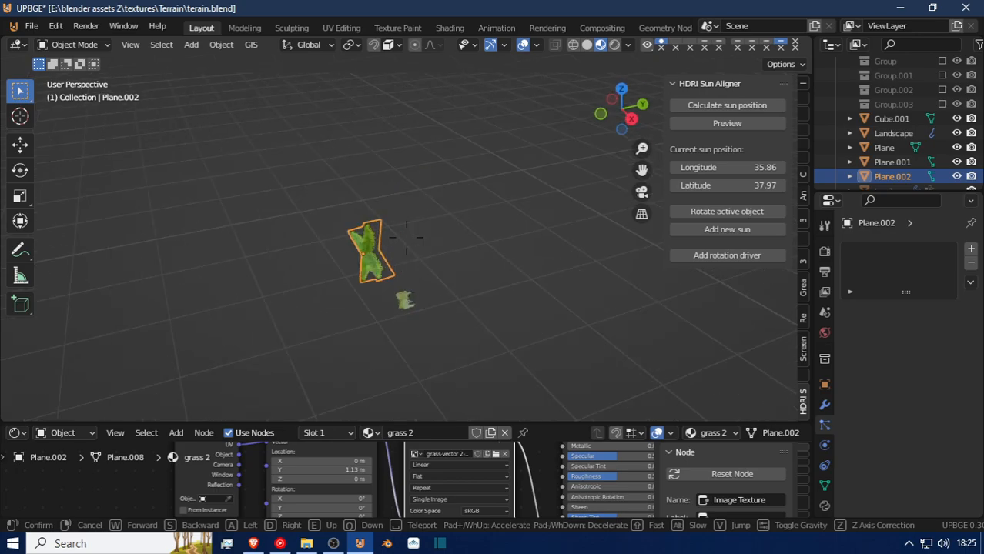
{"action": "key", "text": "w"}
{"action": "left_click", "coordinate": [406, 238]}
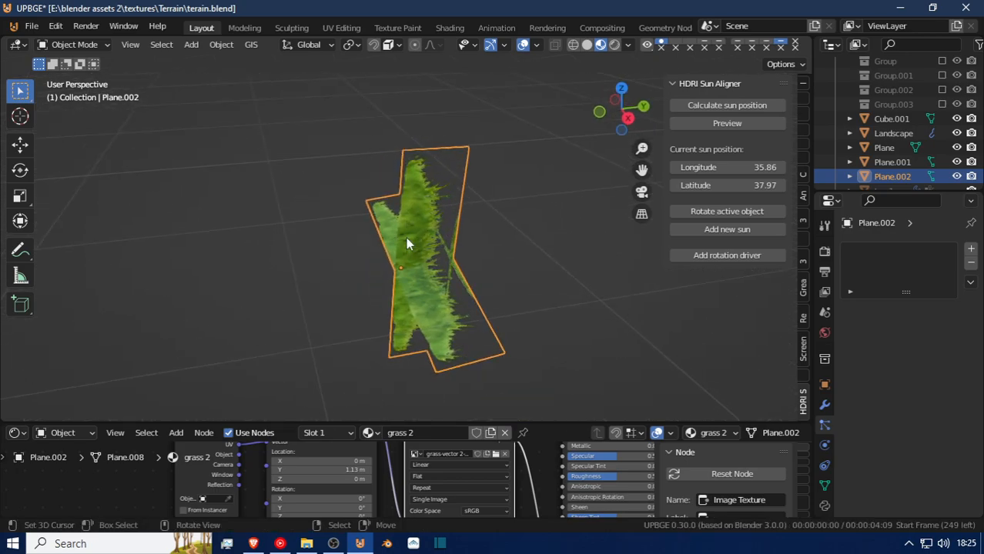
{"action": "key", "text": "Tab"}
{"action": "key", "text": "g"}
{"action": "key", "text": "y"}
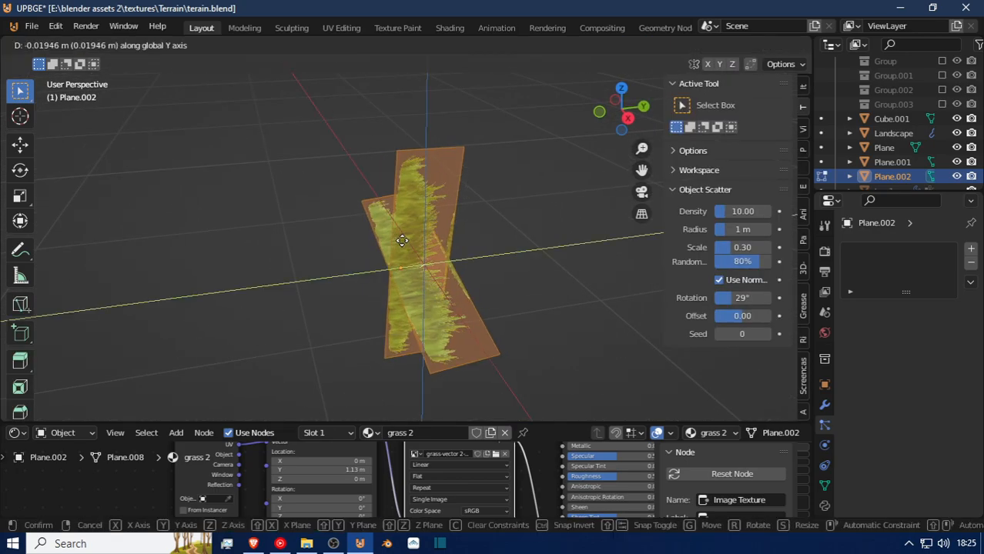
{"action": "left_click", "coordinate": [402, 240]}
{"action": "key", "text": "Tab"}
Set the Y scale of the grass 2 material's Mapping node to 0.890.
{"action": "key", "text": "shift+grave"}
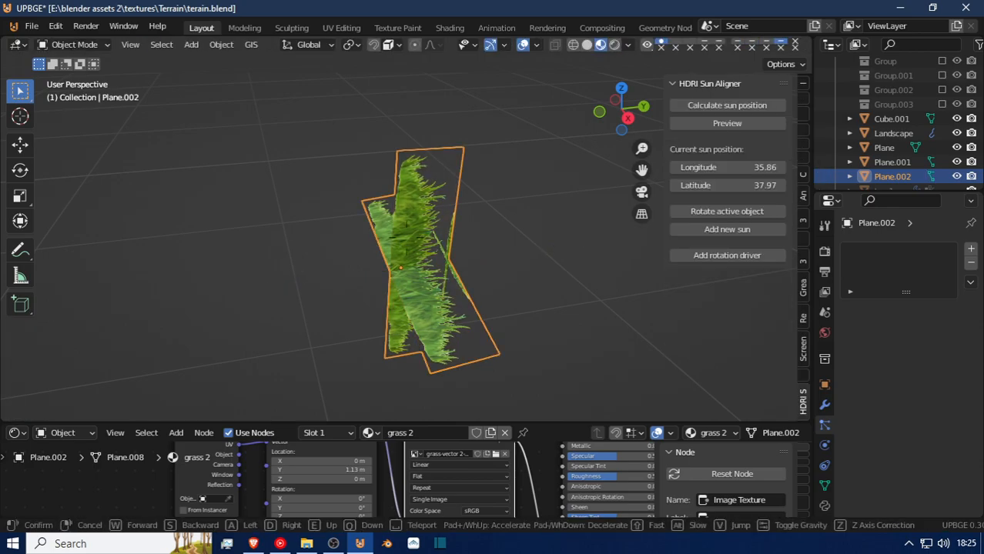
{"action": "left_click", "coordinate": [405, 238]}
{"action": "key", "text": "shift+grave"}
{"action": "left_click", "coordinate": [435, 241]}
{"action": "key", "text": "shift+grave"}
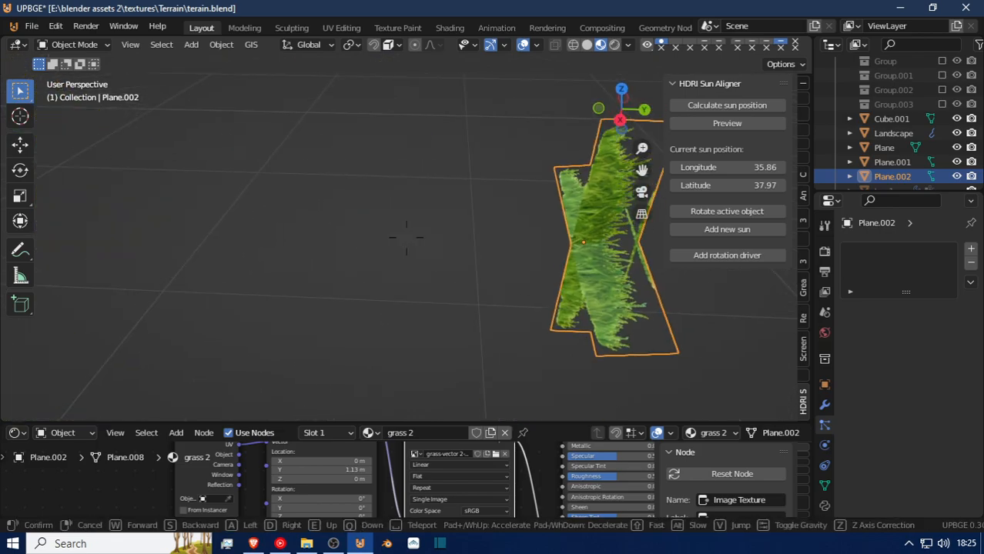
{"action": "left_click", "coordinate": [494, 281]}
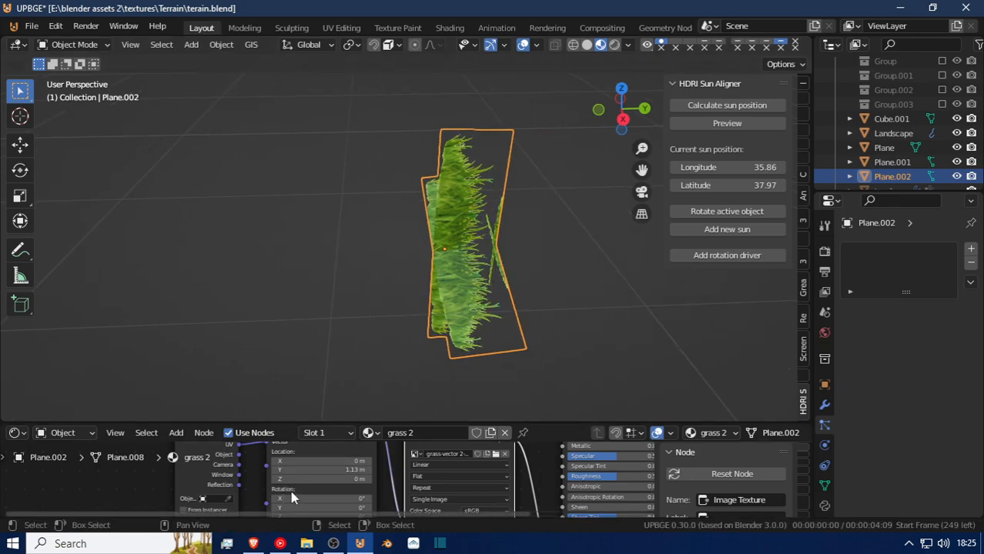
{"action": "scroll", "coordinate": [290, 465], "scroll_direction": "down", "scroll_amount": 2, "text": "shift"}
{"action": "middle_click_drag", "start_coordinate": [290, 465], "coordinate": [296, 498]}
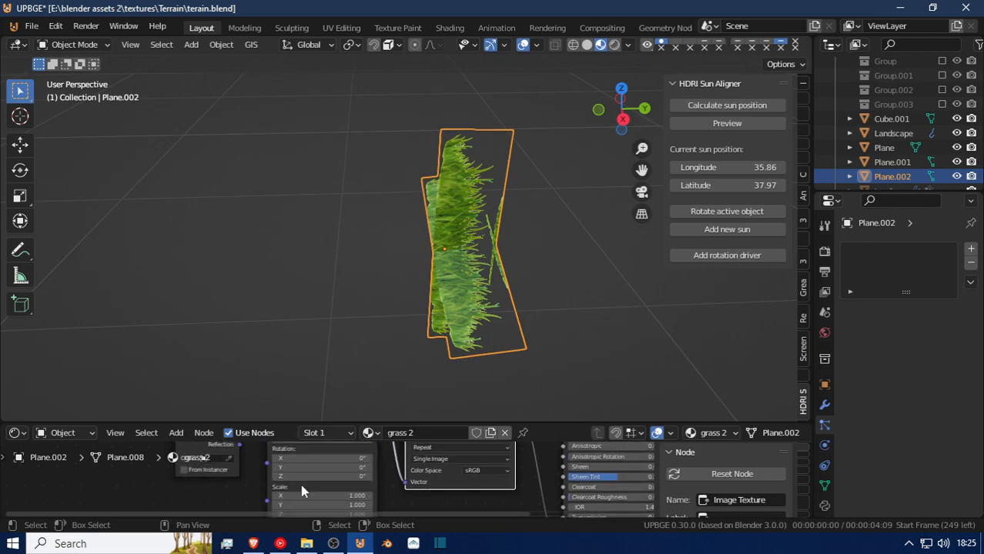
{"action": "mouse_move", "coordinate": [297, 504]}
{"action": "left_mouse_down"}
{"action": "mouse_move", "coordinate": [242, 504]}
{"action": "mouse_move", "coordinate": [298, 514]}
{"action": "left_mouse_up"}
Return to the terrain, move in close to its grassy edge and select the Landscape object.
{"action": "key", "text": "shift+grave"}
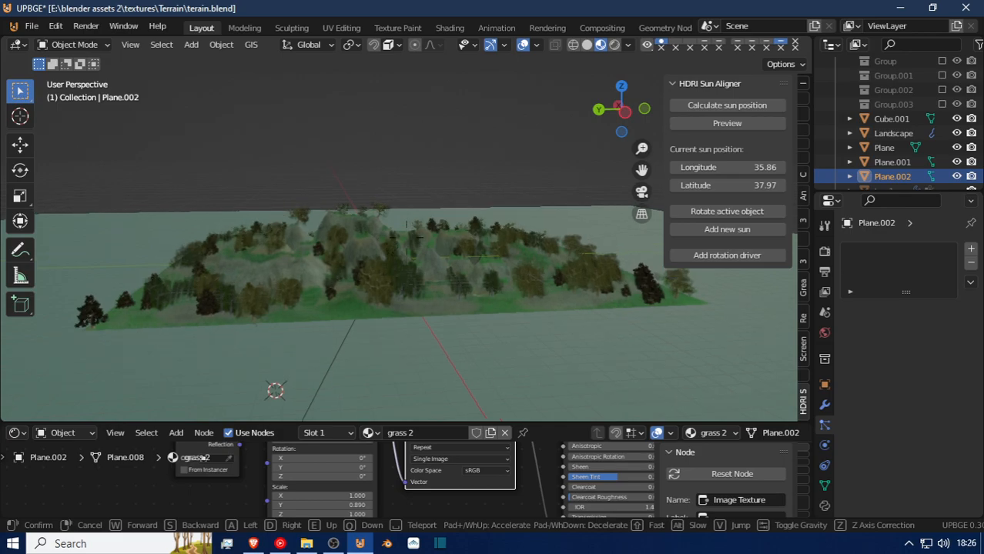
{"action": "key", "text": "e"}
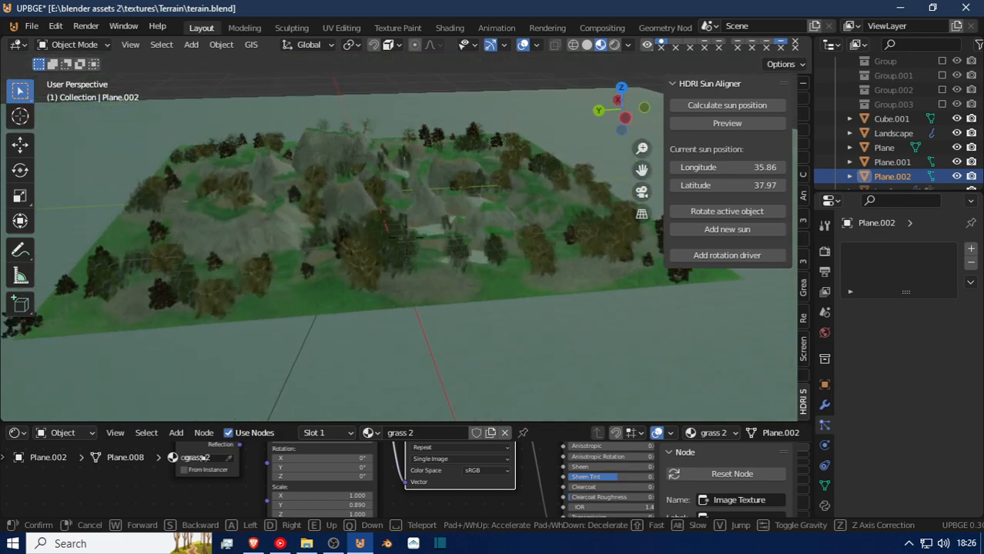
{"action": "key", "text": "e"}
{"action": "key", "text": "w"}
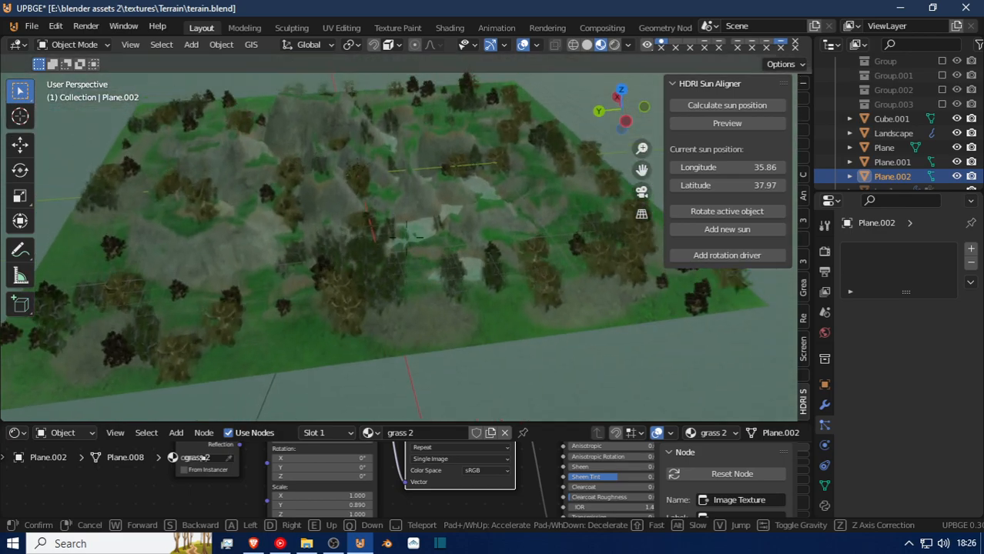
{"action": "key", "text": "w"}
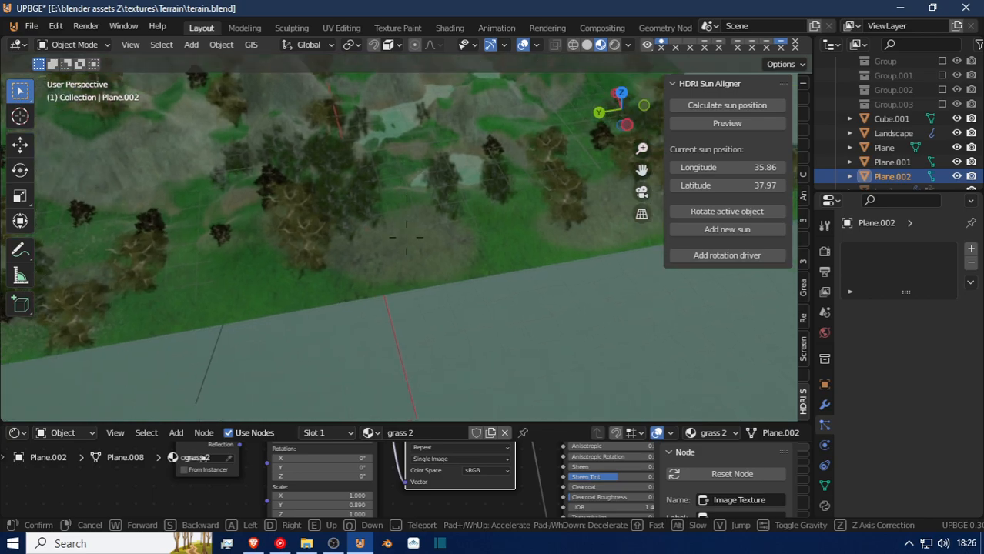
{"action": "key", "text": "w"}
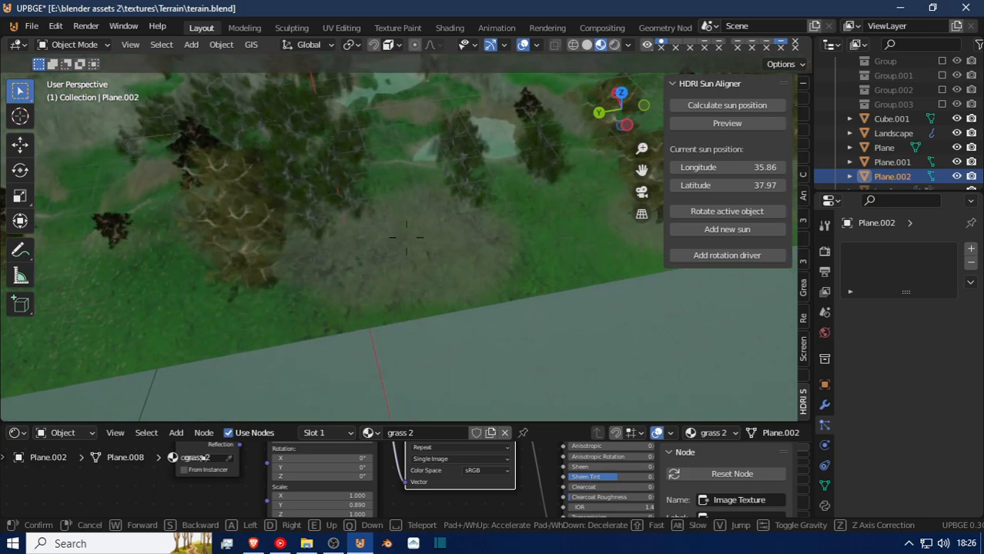
{"action": "key", "text": "w"}
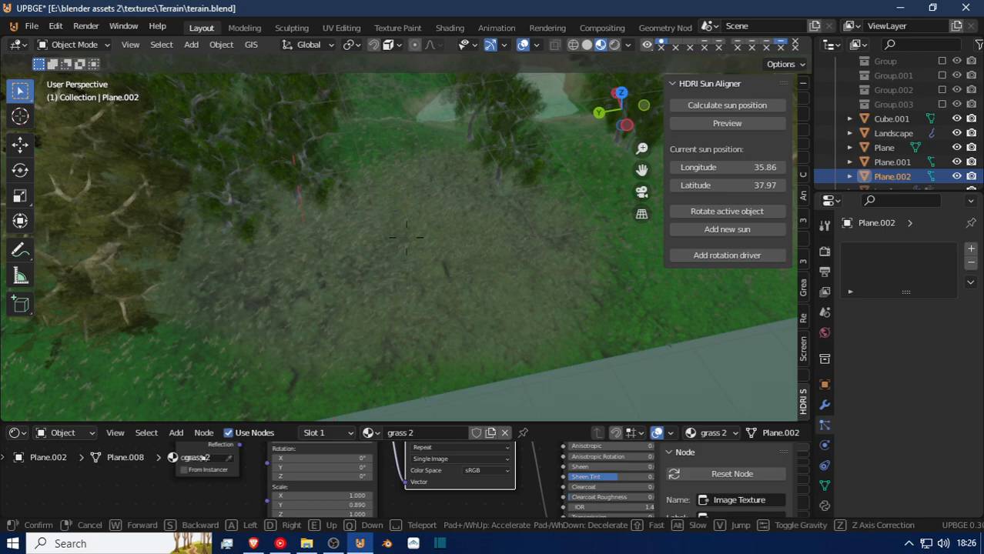
{"action": "key", "text": "w"}
{"action": "left_click", "coordinate": [406, 238]}
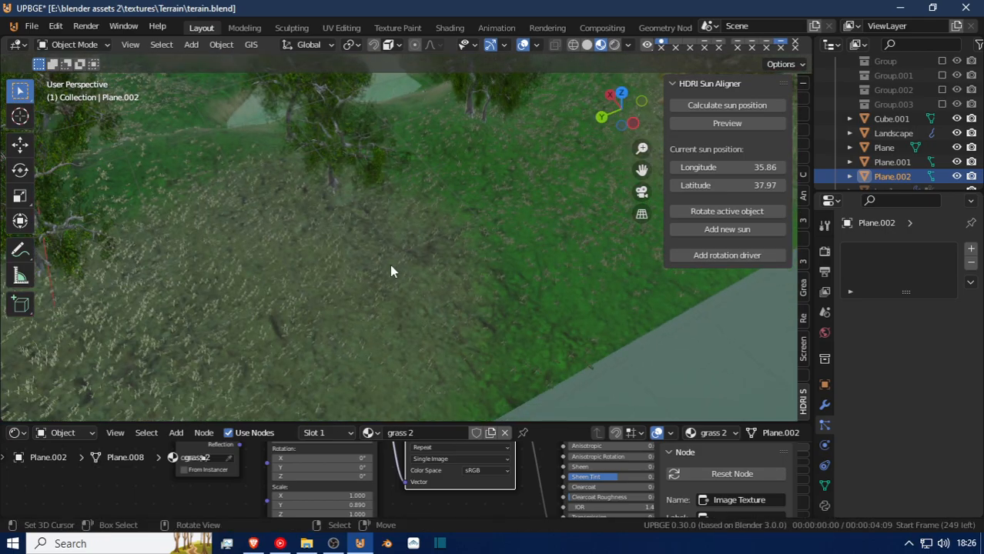
{"action": "left_click", "coordinate": [390, 265]}
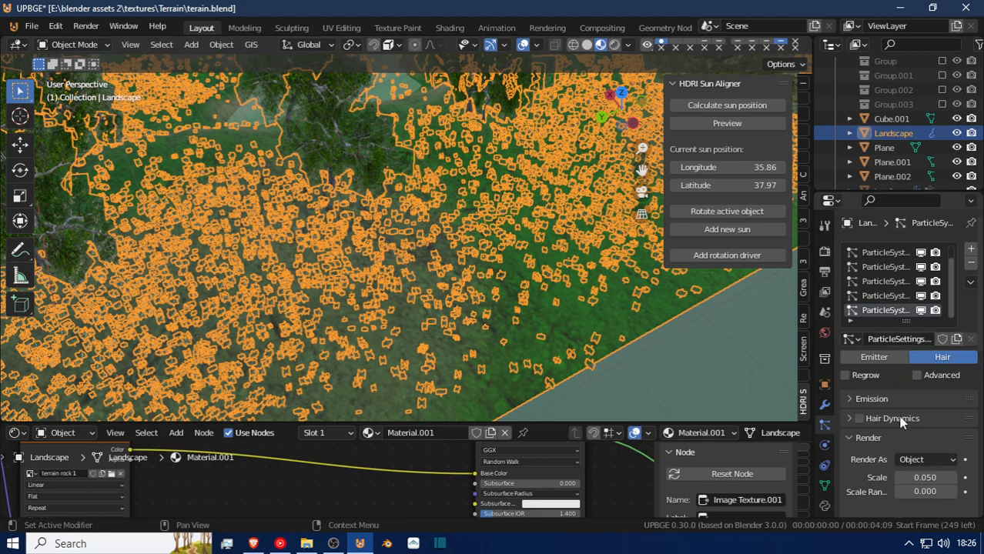
Pick the second grass object, Plane.002, as the instance object of the Landscape's last hair particle system.
{"action": "key", "text": "shift+grave"}
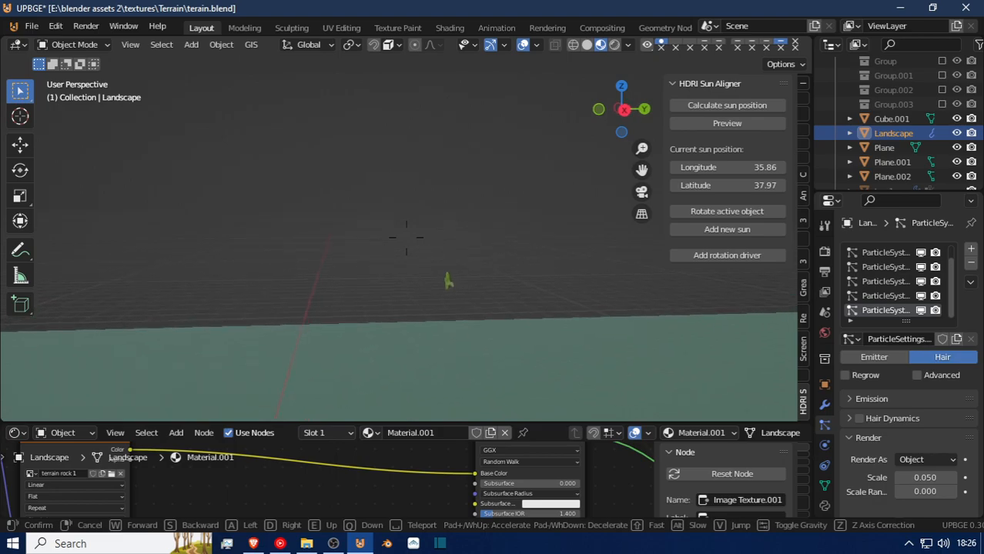
{"action": "left_click", "coordinate": [406, 245]}
{"action": "scroll", "coordinate": [922, 501], "scroll_direction": "down", "scroll_amount": 3}
{"action": "scroll", "coordinate": [924, 508], "scroll_direction": "up", "scroll_amount": 3}
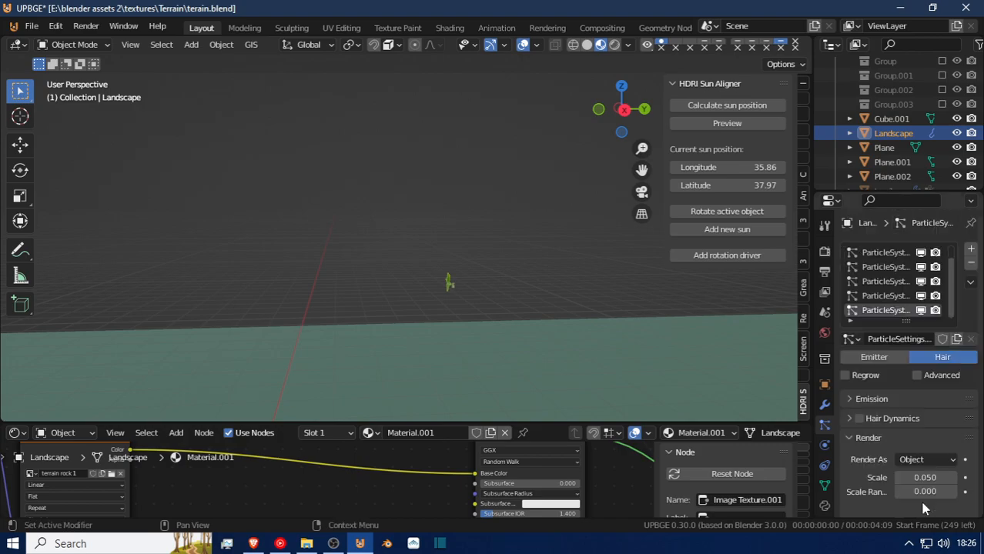
{"action": "left_click", "coordinate": [870, 400]}
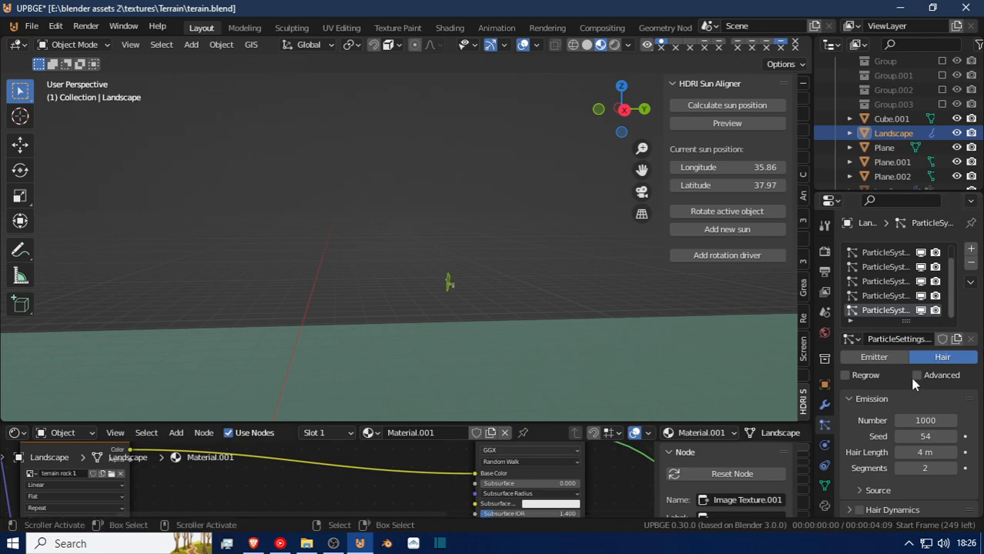
{"action": "scroll", "coordinate": [921, 419], "scroll_direction": "down", "scroll_amount": 3}
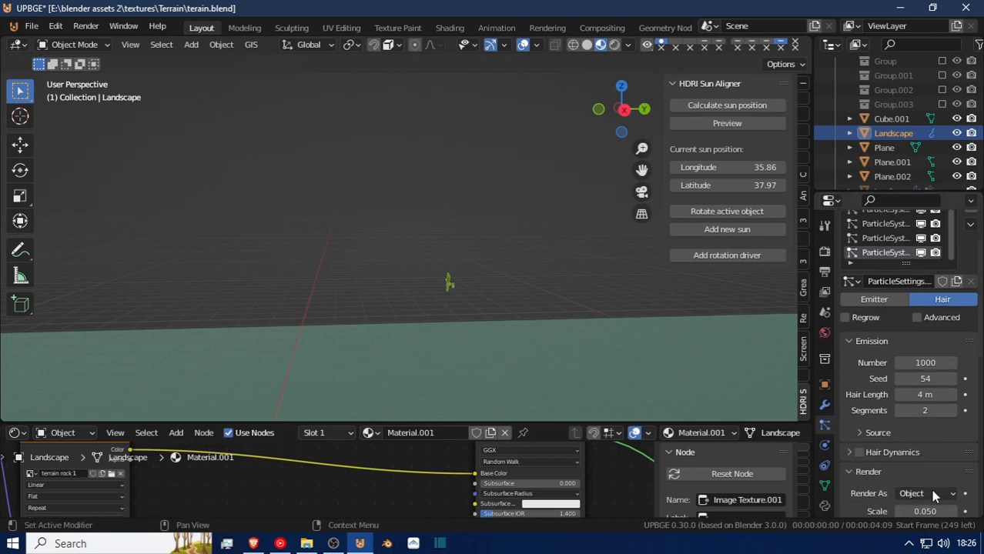
{"action": "scroll", "coordinate": [932, 493], "scroll_direction": "down", "scroll_amount": 3}
{"action": "scroll", "coordinate": [929, 472], "scroll_direction": "down", "scroll_amount": 3}
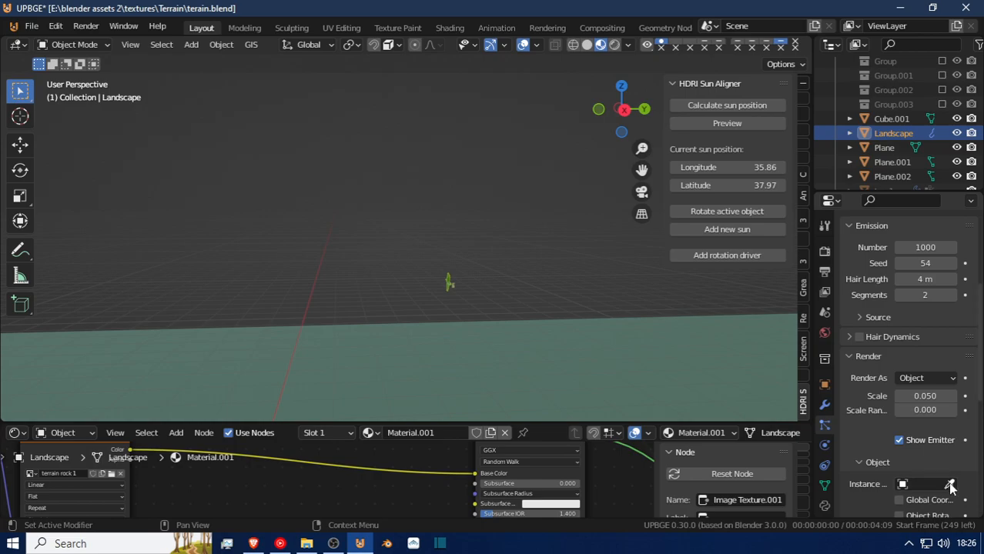
{"action": "left_click", "coordinate": [457, 292]}
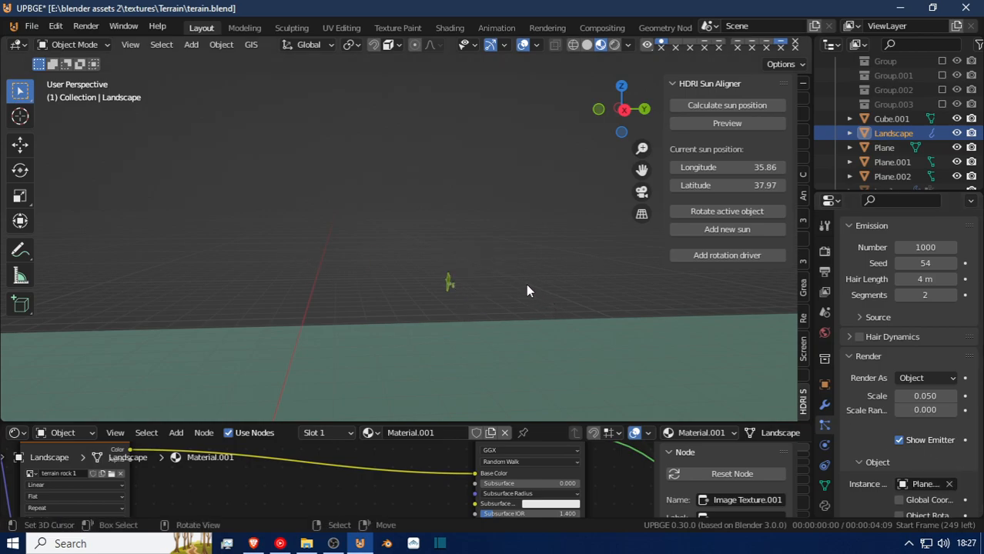
Fly in close to the terrain's edge to examine the scattered grass instances.
{"action": "key", "text": "shift+grave"}
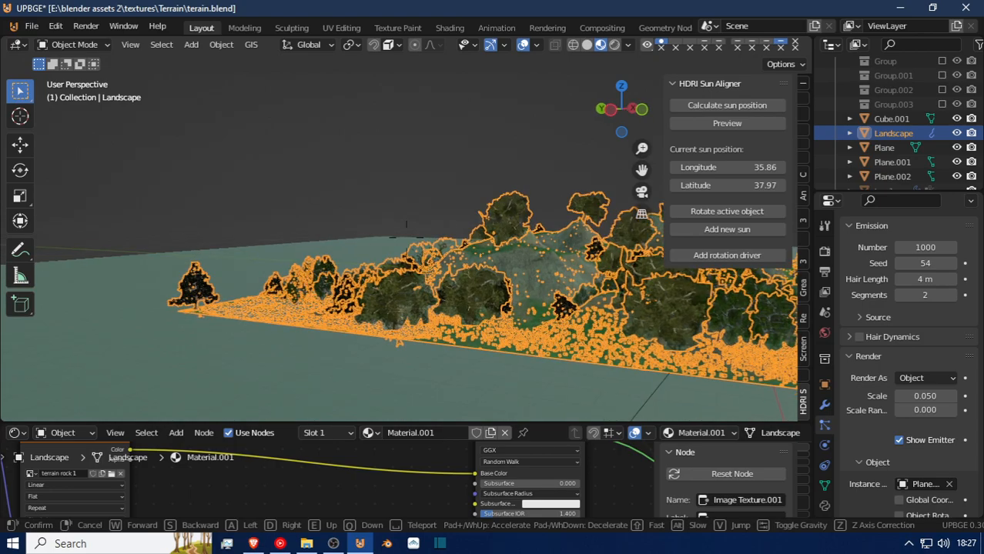
{"action": "key", "text": "w"}
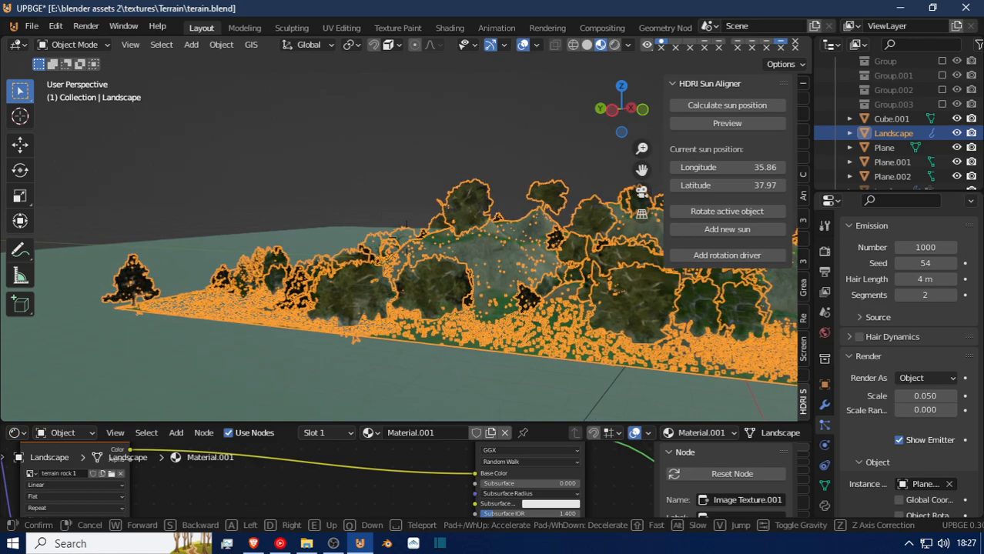
{"action": "key", "text": "w"}
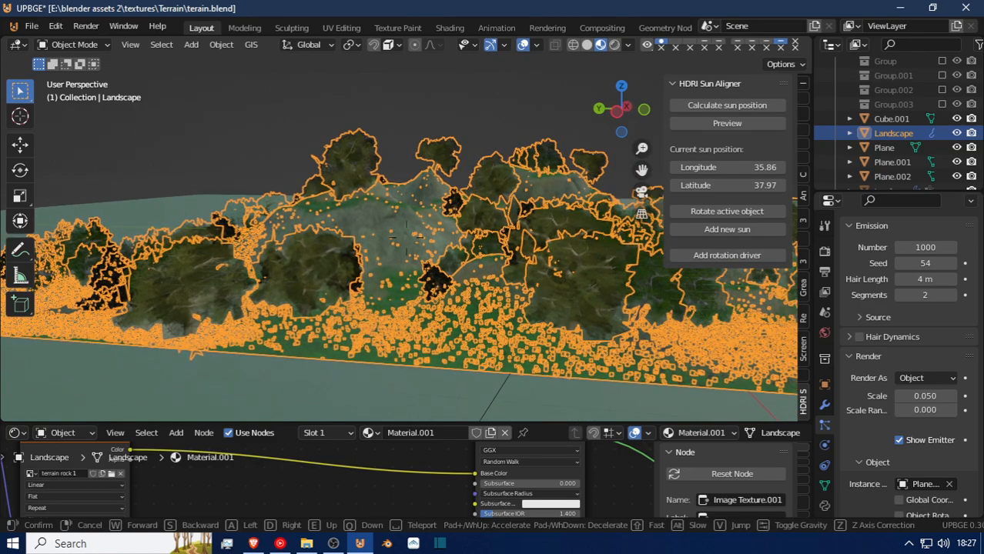
{"action": "key", "text": "w"}
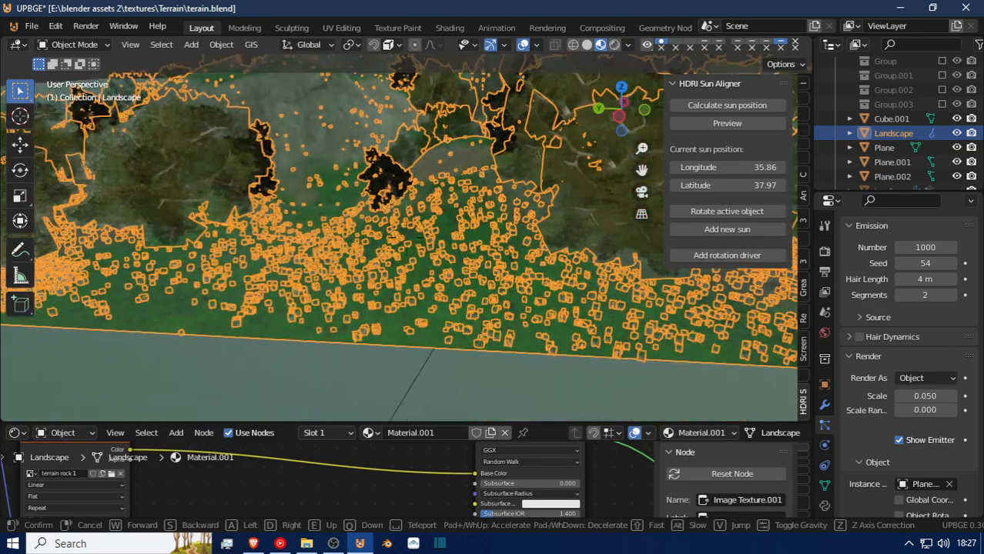
{"action": "key", "text": "w"}
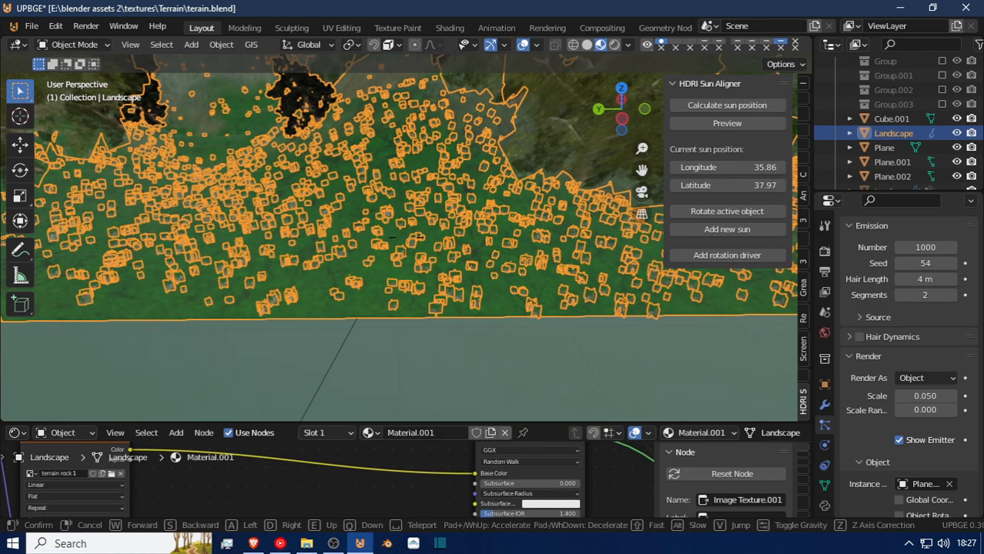
{"action": "key", "text": "w"}
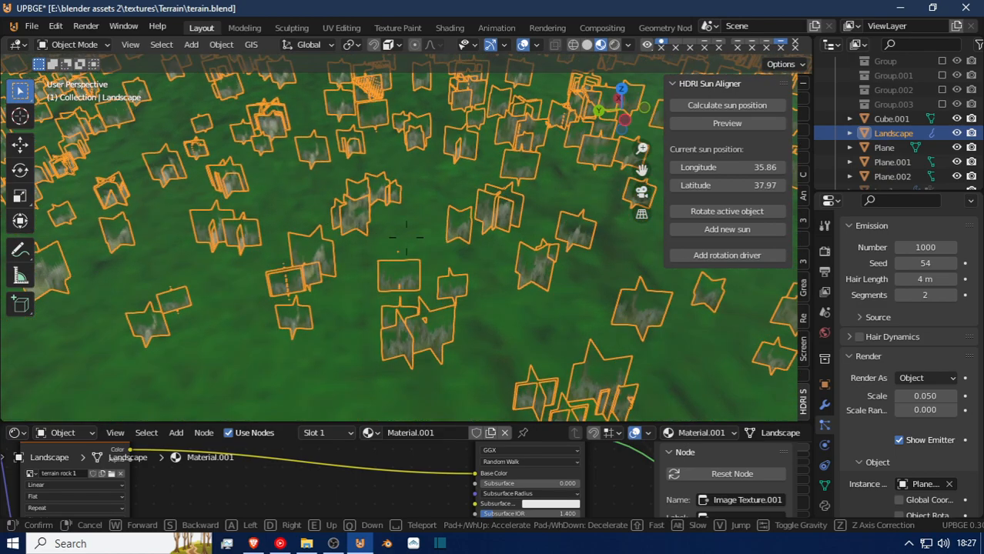
{"action": "key", "text": "w"}
{"action": "left_click", "coordinate": [464, 257]}
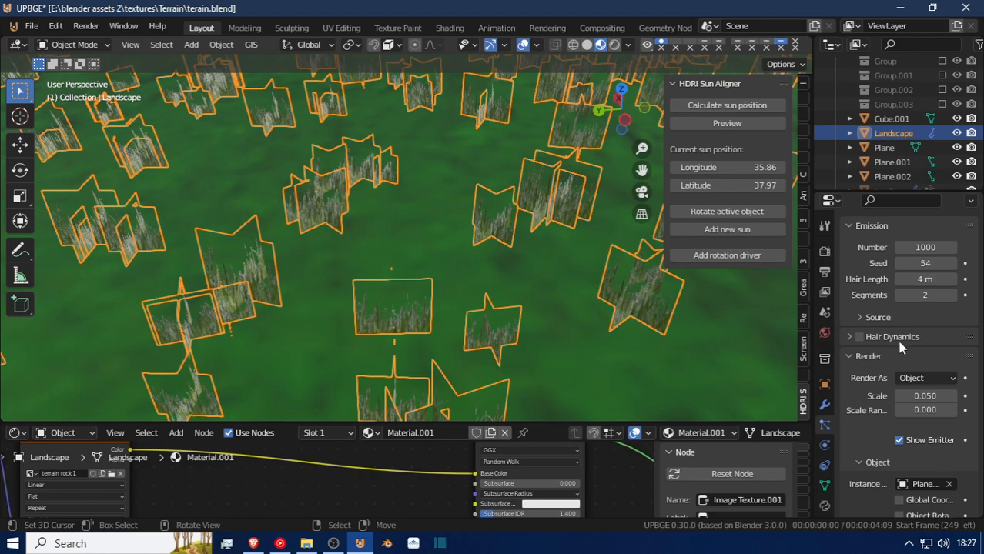
Enable Object Rotation for the instanced grass object in the Landscape's active particle system.
{"action": "scroll", "coordinate": [946, 480], "scroll_direction": "down", "scroll_amount": 3}
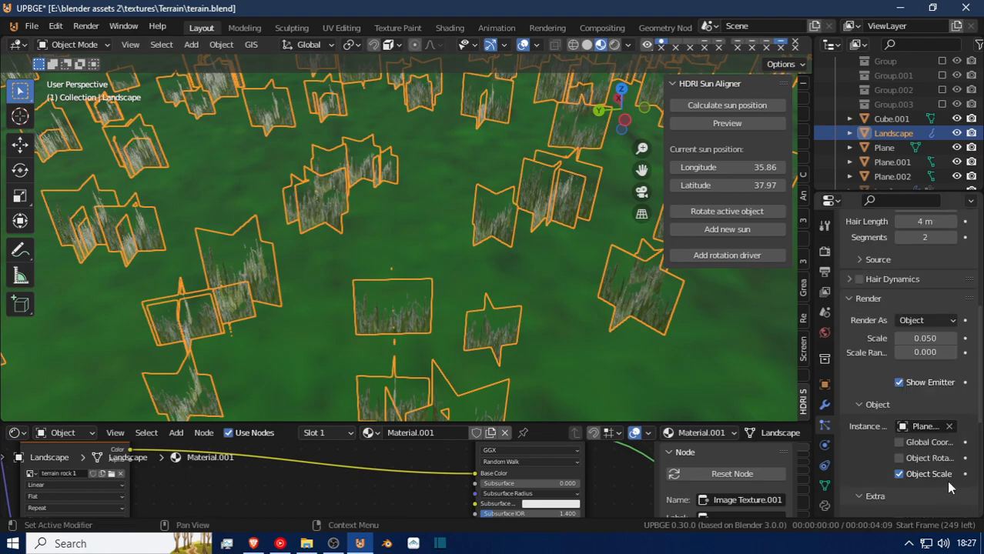
{"action": "scroll", "coordinate": [946, 481], "scroll_direction": "down", "scroll_amount": 3}
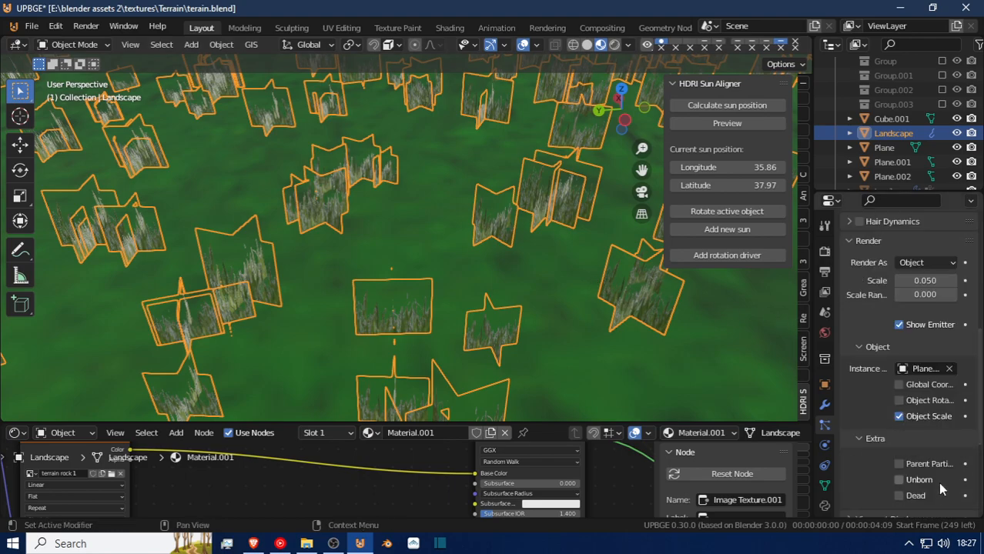
{"action": "left_click", "coordinate": [901, 401]}
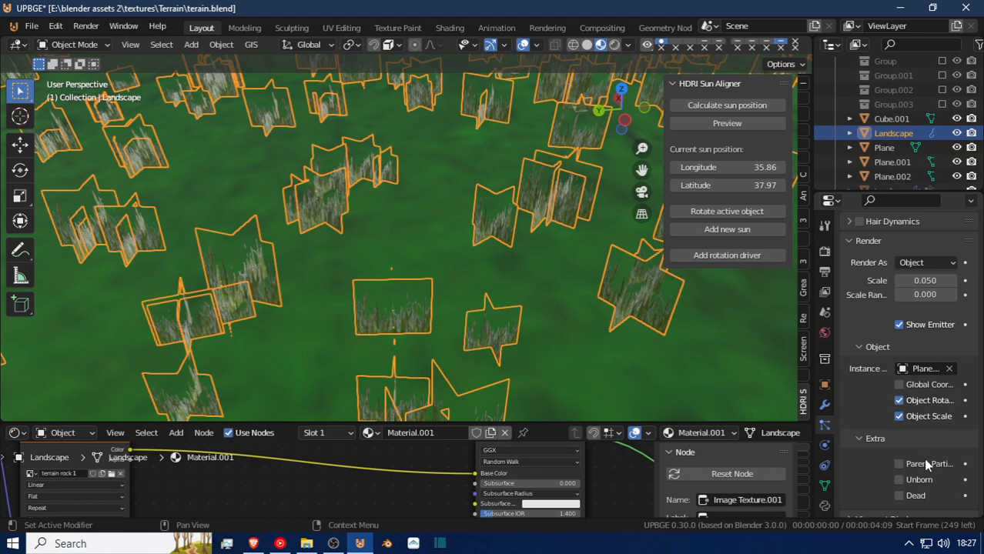
{"action": "scroll", "coordinate": [925, 471], "scroll_direction": "down", "scroll_amount": 3}
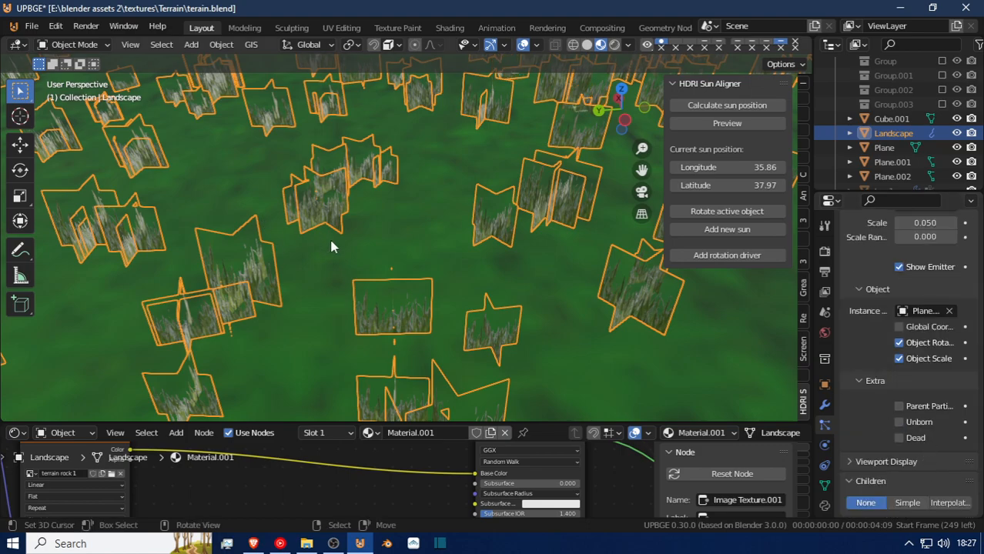
{"action": "key", "text": "shift+grave"}
{"action": "left_click", "coordinate": [400, 336]}
Set the render scale of the Landscape's active grass particle system to 0.252.
{"action": "scroll", "coordinate": [924, 448], "scroll_direction": "down", "scroll_amount": 6}
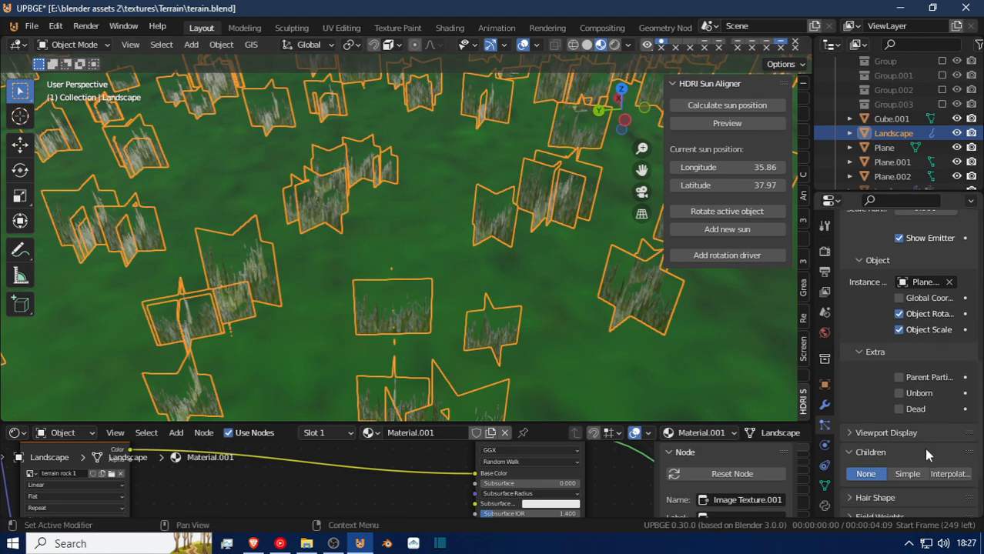
{"action": "scroll", "coordinate": [924, 448], "scroll_direction": "up", "scroll_amount": 7}
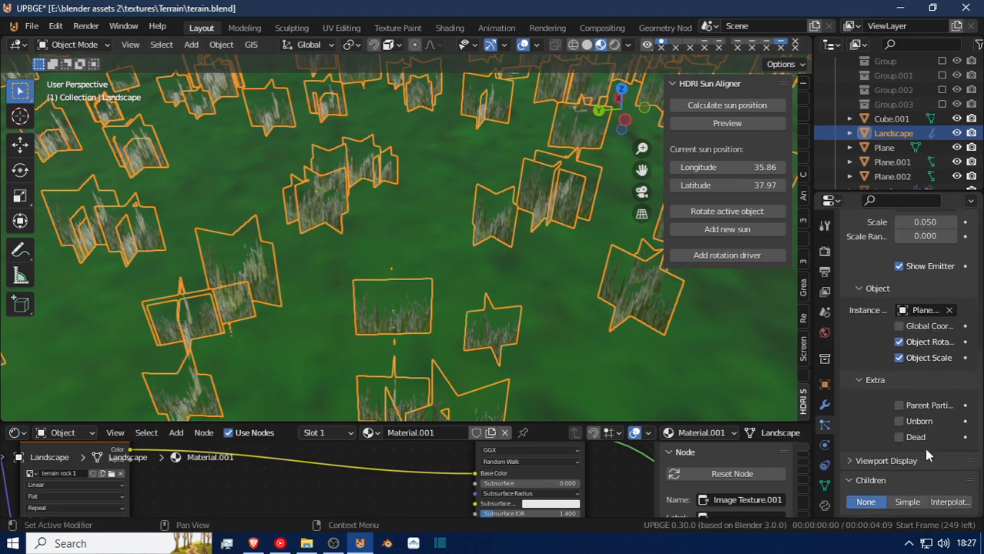
{"action": "scroll", "coordinate": [927, 454], "scroll_direction": "up", "scroll_amount": 2}
{"action": "mouse_move", "coordinate": [924, 367]}
{"action": "left_mouse_down"}
{"action": "mouse_move", "coordinate": [978, 367]}
{"action": "mouse_move", "coordinate": [916, 372]}
{"action": "left_mouse_up"}
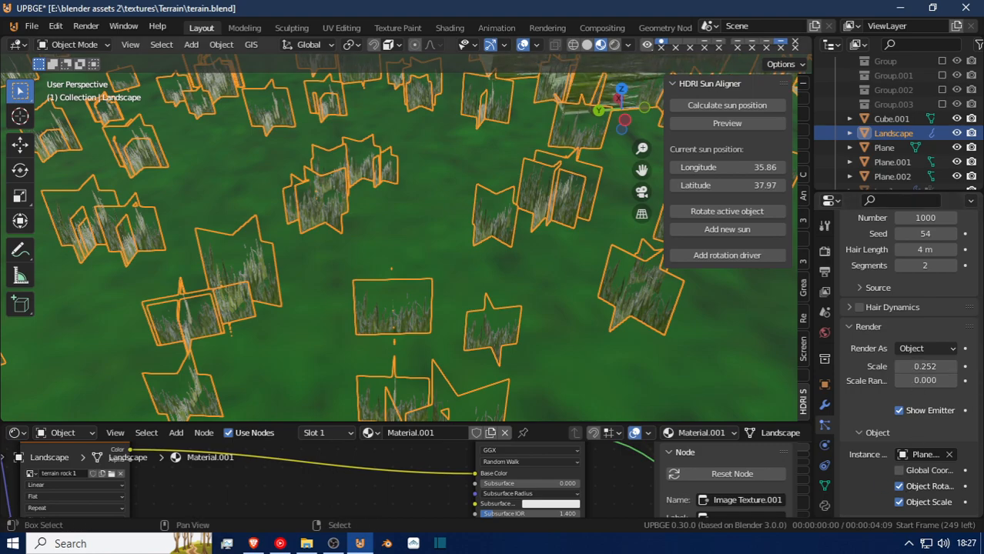
Disable Object Rotation for the instanced grass object in the Landscape's active particle system.
{"action": "key", "text": "shift+grave"}
{"action": "key", "text": "w"}
{"action": "key", "text": "e"}
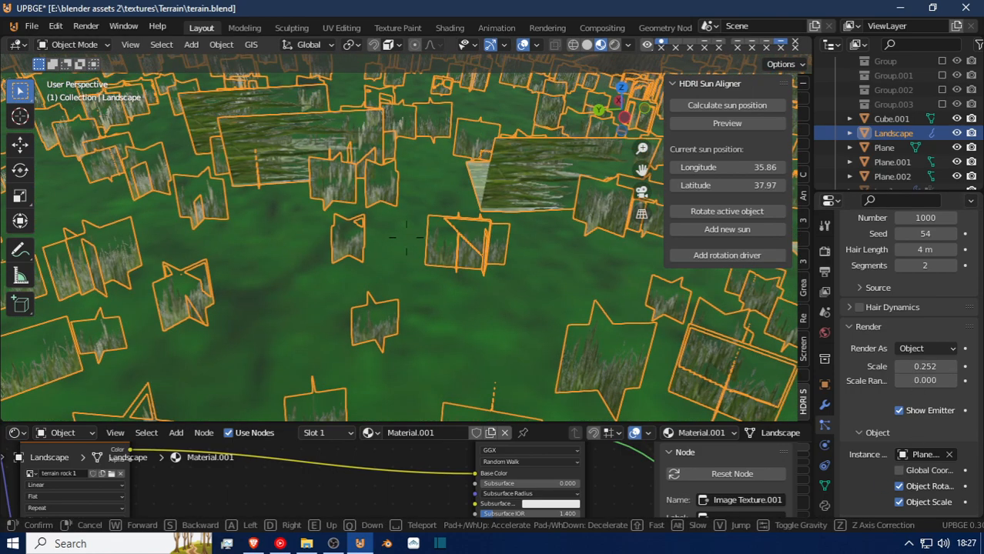
{"action": "left_click", "coordinate": [406, 237]}
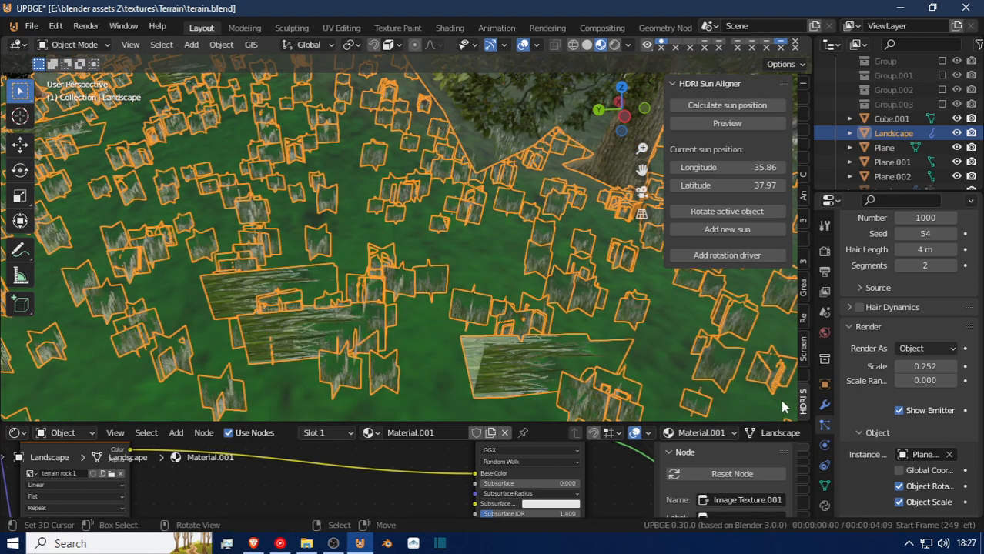
{"action": "left_click", "coordinate": [900, 486]}
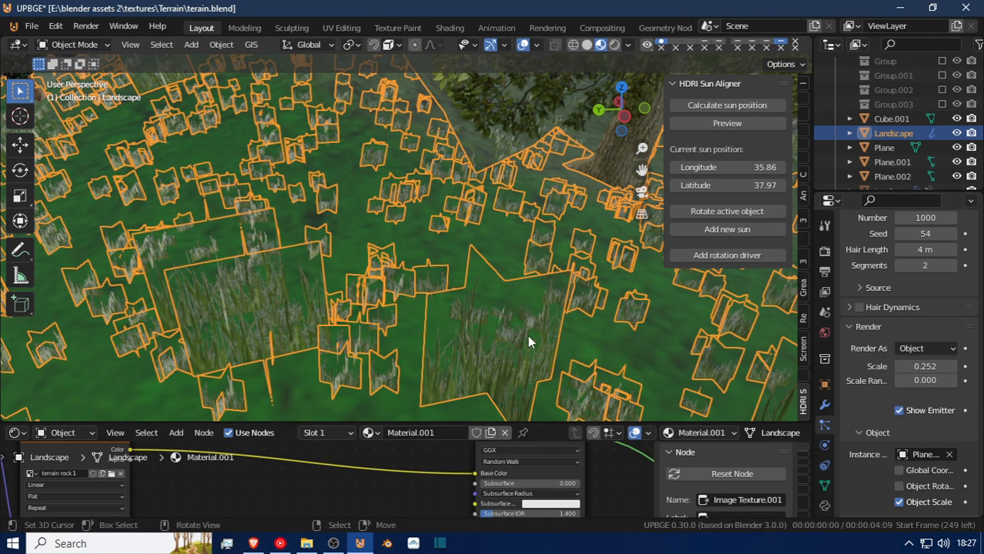
Clear the instance object from the Landscape's active grass particle system.
{"action": "key", "text": "shift+grave"}
{"action": "key", "text": "w"}
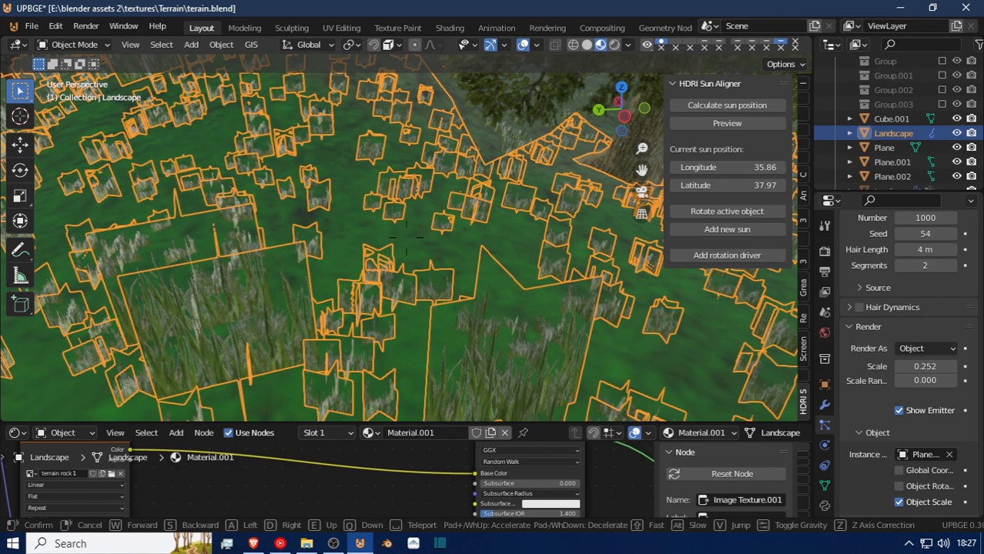
{"action": "left_click", "coordinate": [406, 238]}
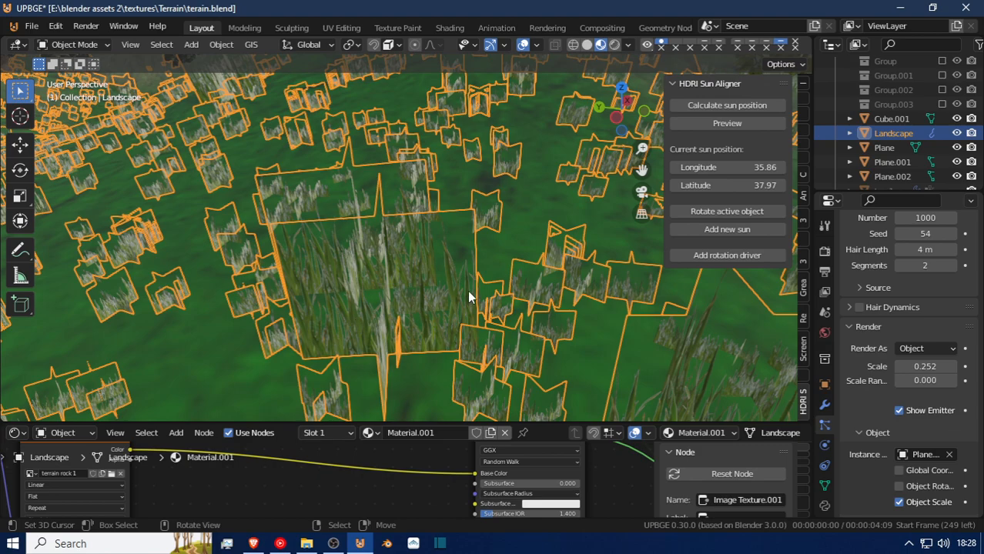
{"action": "key", "text": "shift+a"}
{"action": "key", "text": "Escape"}
{"action": "key", "text": "shift+grave"}
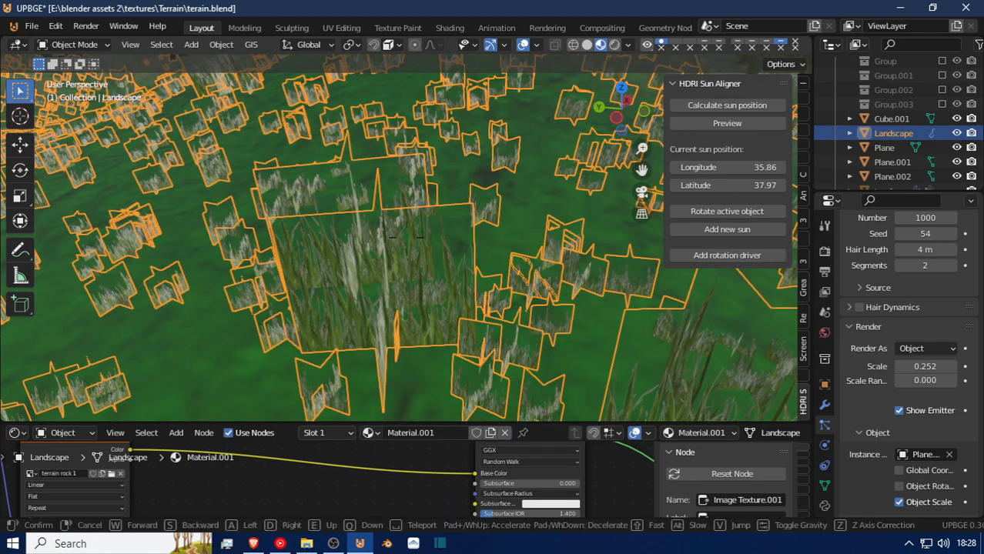
{"action": "key", "text": "w"}
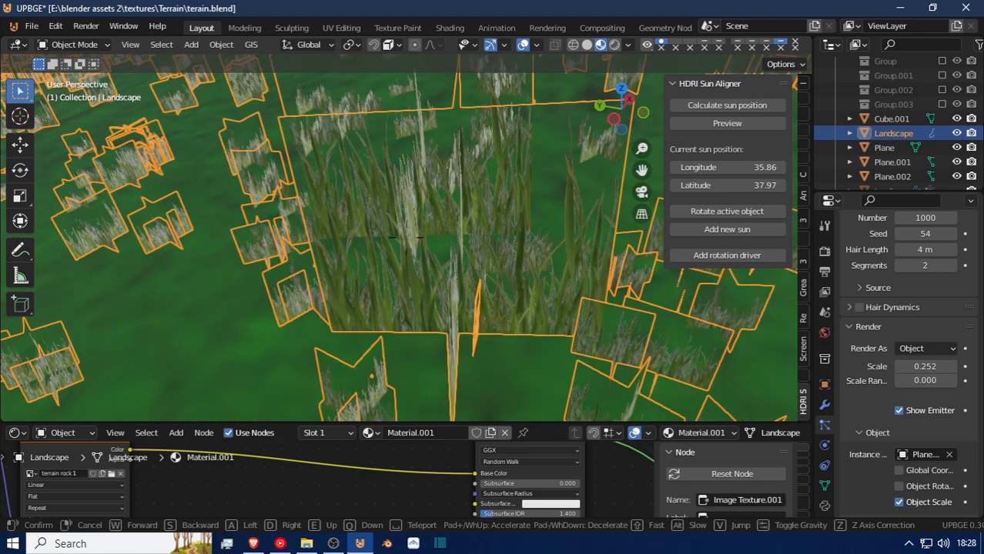
{"action": "left_click", "coordinate": [406, 237]}
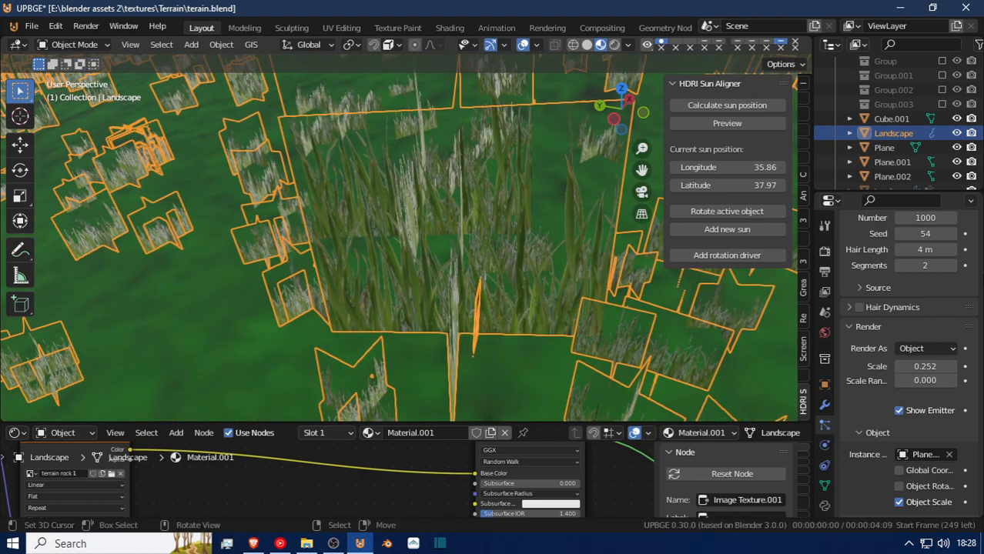
{"action": "left_click", "coordinate": [948, 454]}
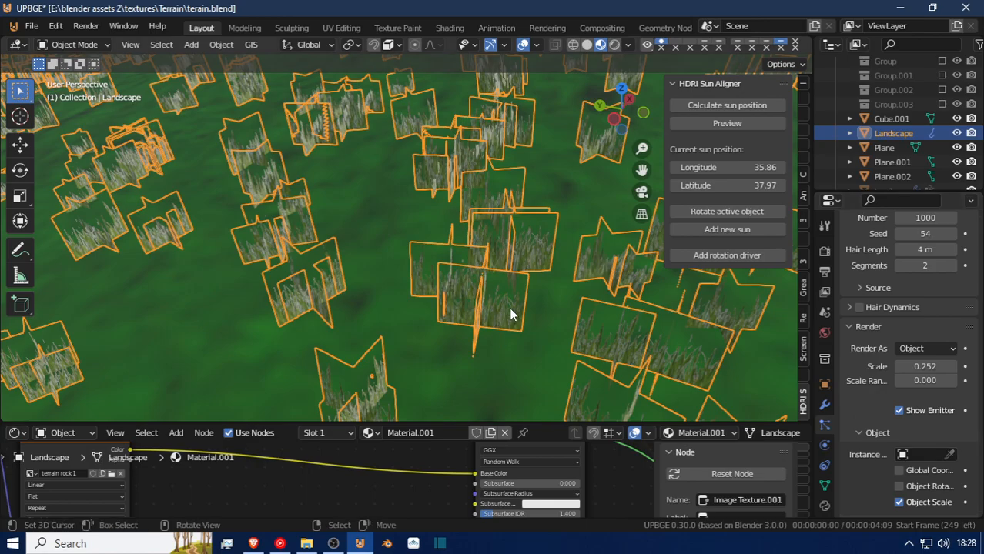
Apply the scale of the larger grass source object, Plane.002, beside the water plane.
{"action": "key", "text": "shift+grave"}
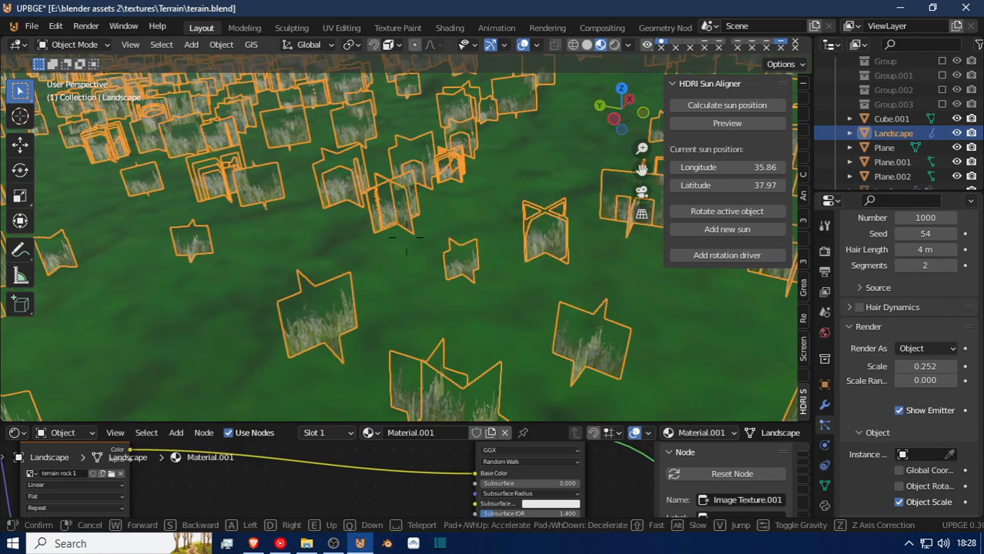
{"action": "key", "text": "w"}
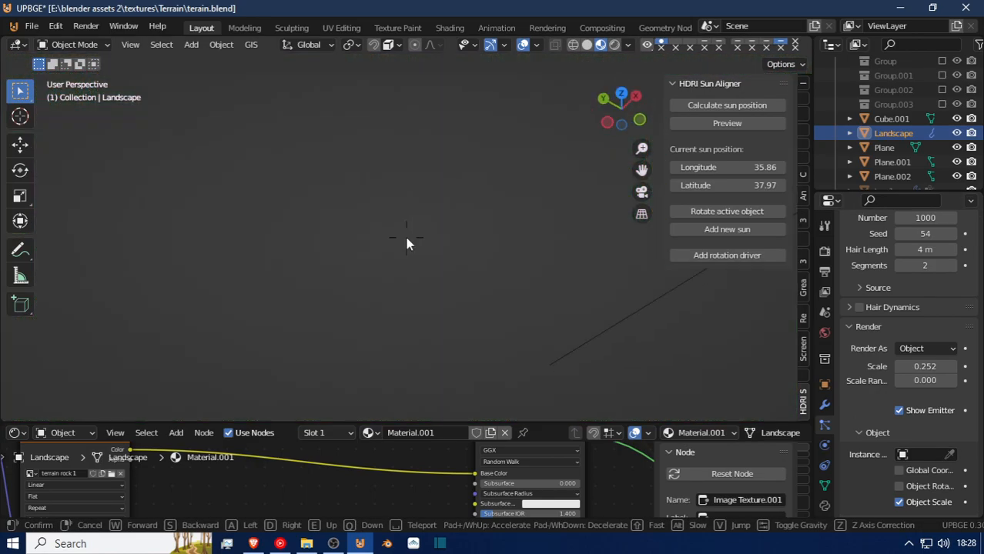
{"action": "right_click", "coordinate": [409, 244]}
{"action": "scroll", "coordinate": [410, 240], "scroll_direction": "down", "scroll_amount": 15}
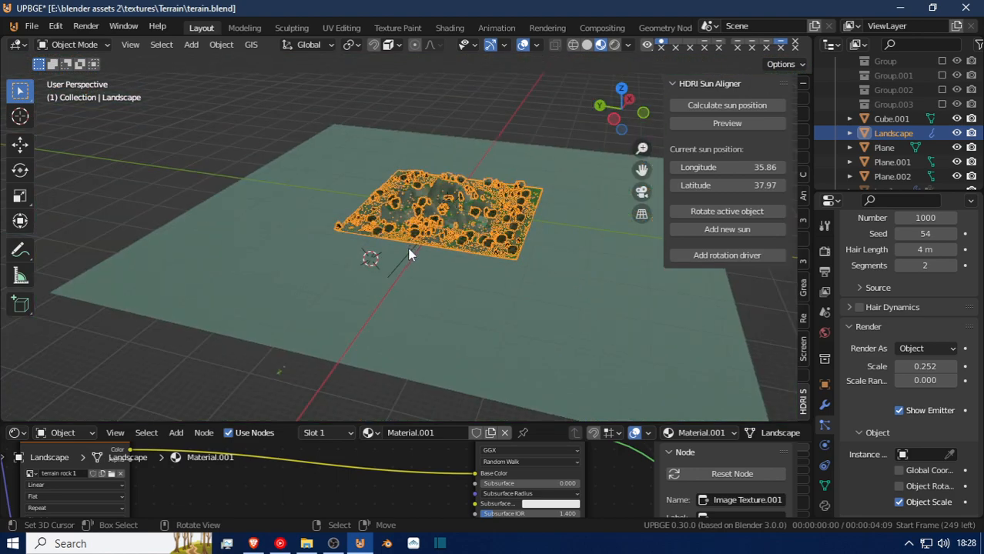
{"action": "scroll", "coordinate": [409, 250], "scroll_direction": "up", "scroll_amount": 1}
{"action": "middle_click_drag", "start_coordinate": [411, 255], "coordinate": [525, 137], "text": "shift"}
{"action": "scroll", "coordinate": [495, 183], "scroll_direction": "up", "scroll_amount": 2}
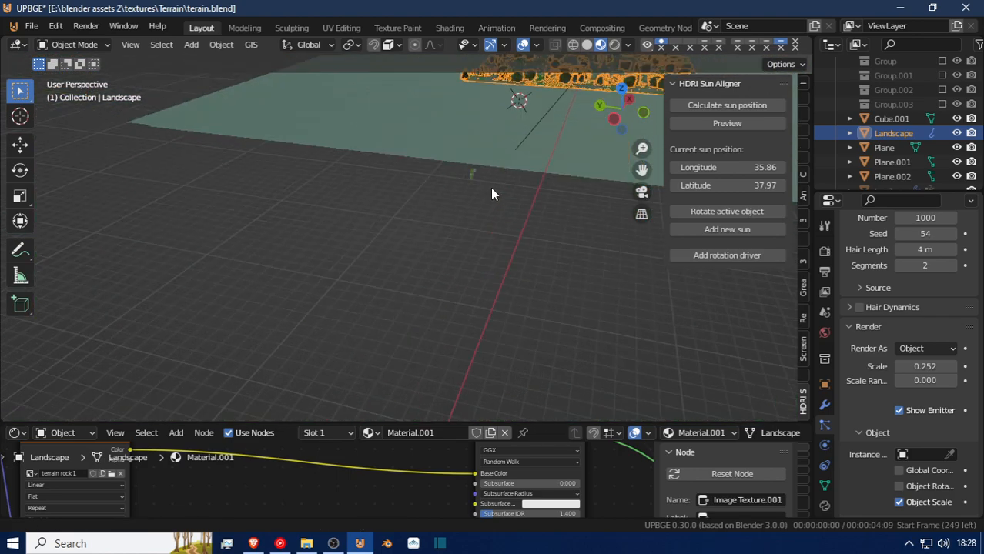
{"action": "scroll", "coordinate": [485, 196], "scroll_direction": "up", "scroll_amount": 6}
{"action": "middle_click_drag", "start_coordinate": [630, 288], "coordinate": [567, 284], "text": "shift"}
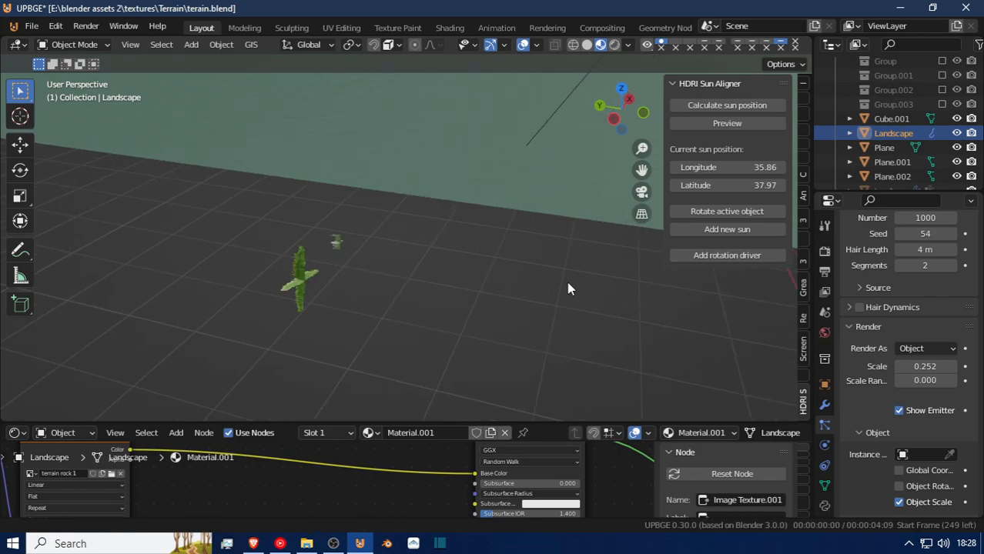
{"action": "left_click", "coordinate": [306, 288]}
{"action": "key", "text": "ctrl+a"}
{"action": "left_click", "coordinate": [282, 300]}
{"action": "key", "text": "ctrl+a"}
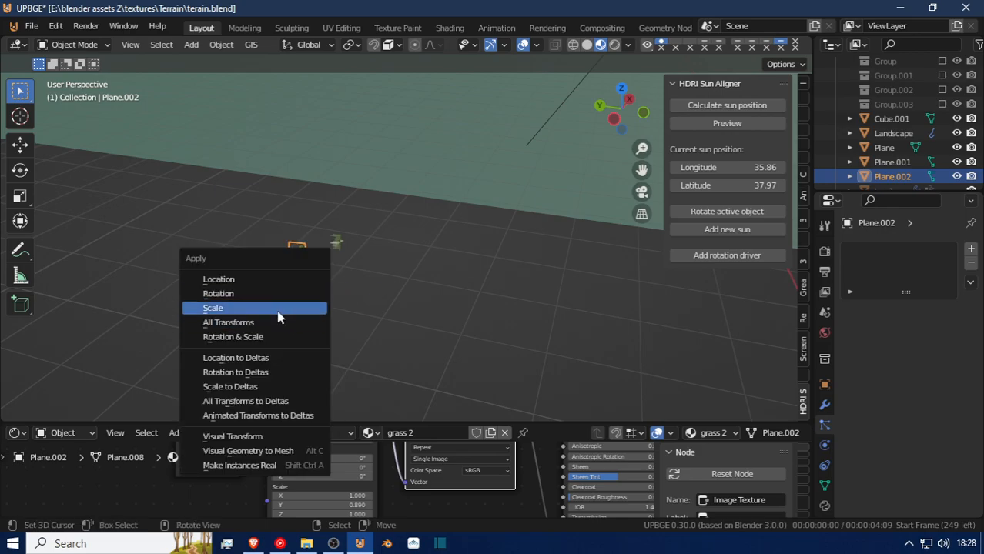
{"action": "left_click", "coordinate": [279, 308]}
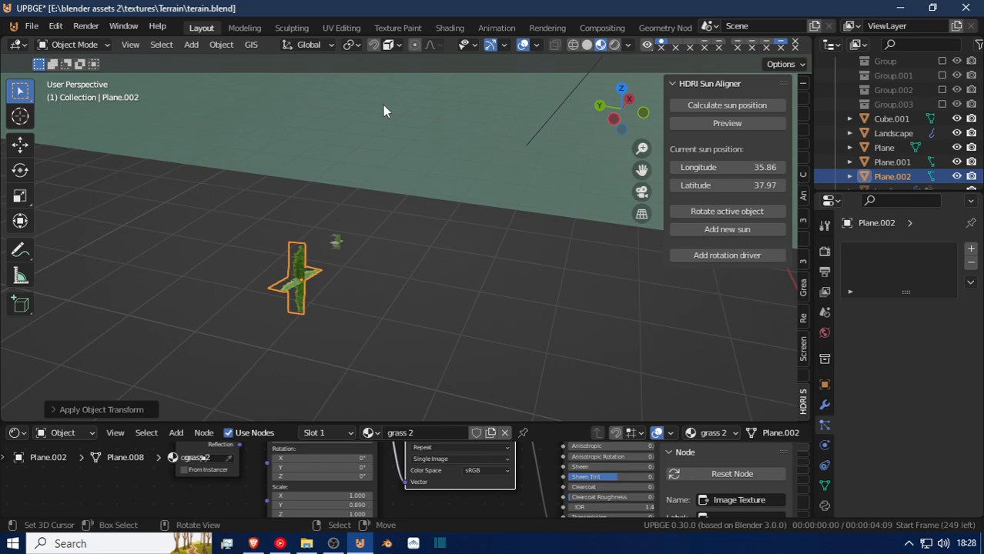
Reselect the Landscape and pick Plane.002 as the instance object of its last particle system.
{"action": "scroll", "coordinate": [383, 106], "scroll_direction": "down", "scroll_amount": 7}
{"action": "left_click", "coordinate": [450, 84]}
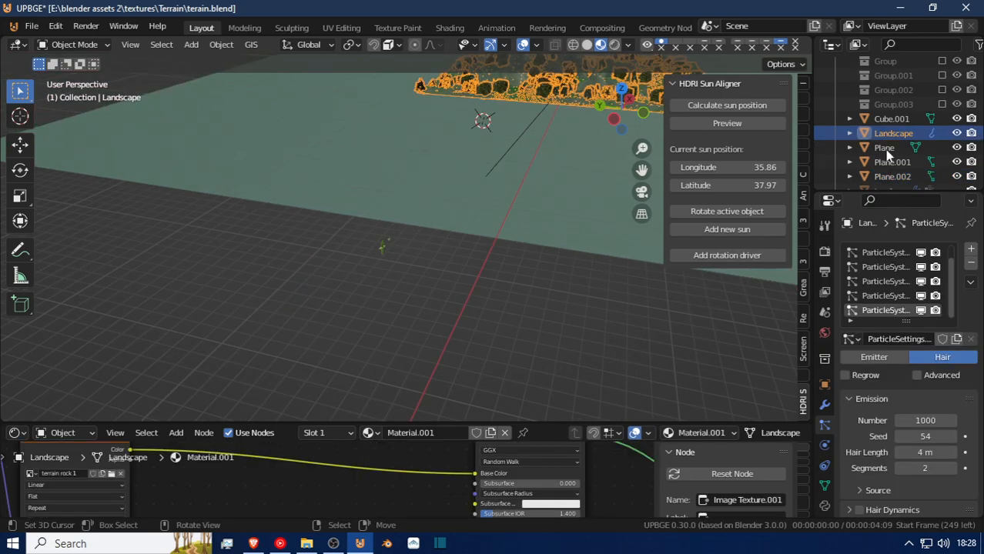
{"action": "scroll", "coordinate": [931, 412], "scroll_direction": "down", "scroll_amount": 2}
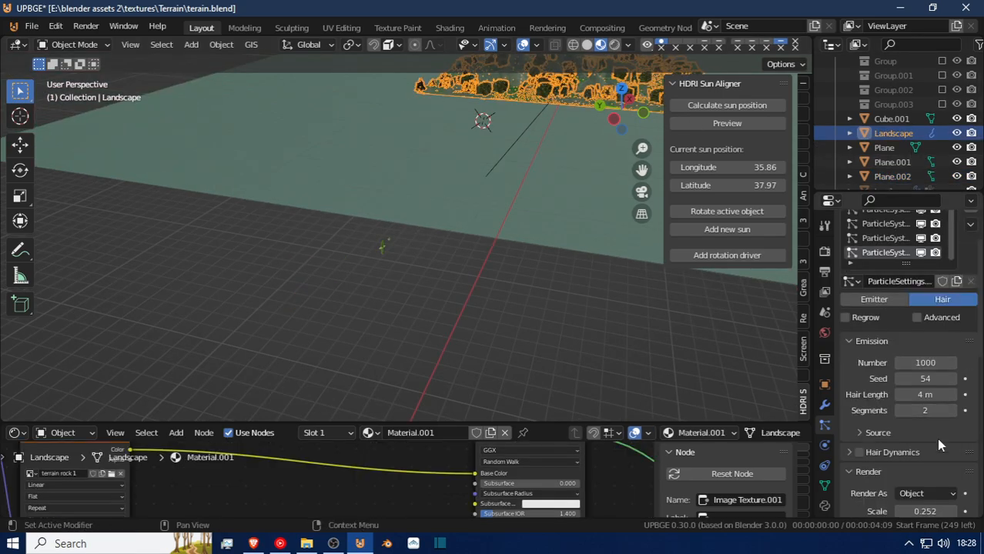
{"action": "scroll", "coordinate": [938, 440], "scroll_direction": "down", "scroll_amount": 4}
{"action": "left_click", "coordinate": [950, 484]}
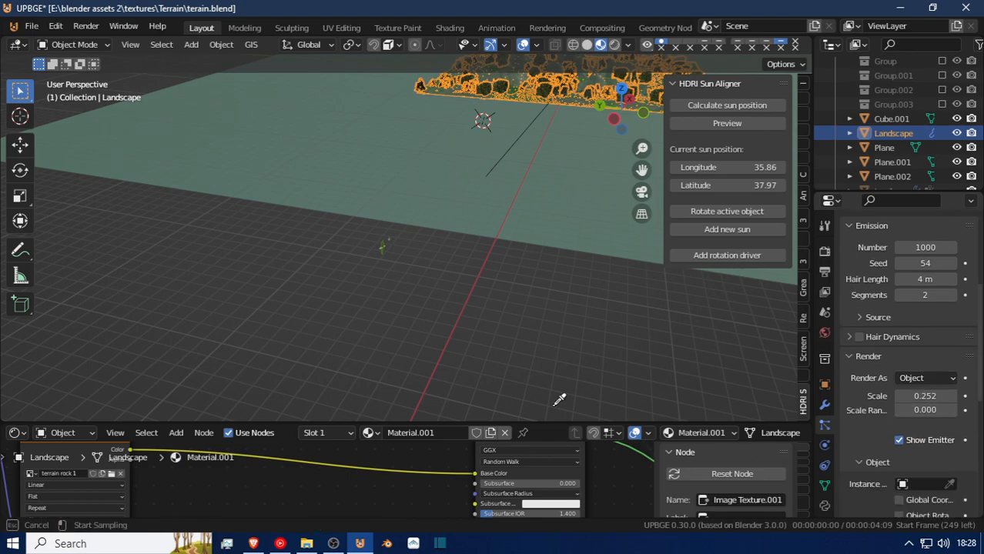
{"action": "left_click", "coordinate": [370, 254]}
Fly in to the terrain's edge to examine the size and orientation of the scattered Plane.002 grass.
{"action": "key", "text": "shift+grave"}
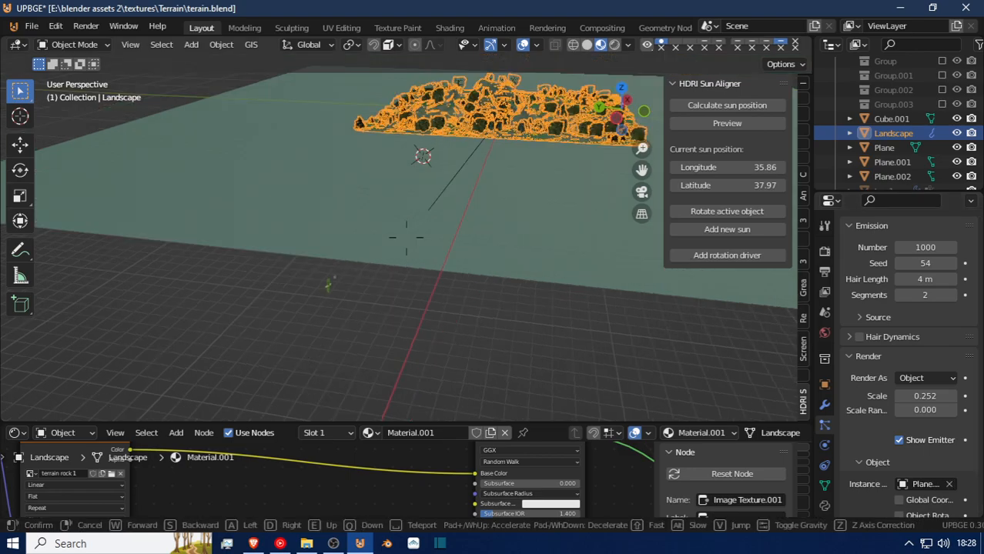
{"action": "key", "text": "w"}
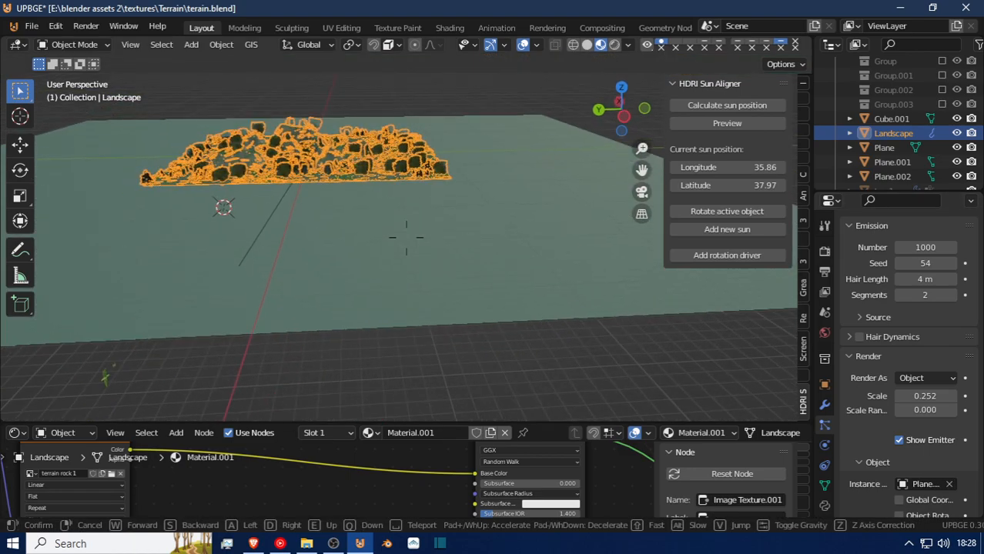
{"action": "key", "text": "w"}
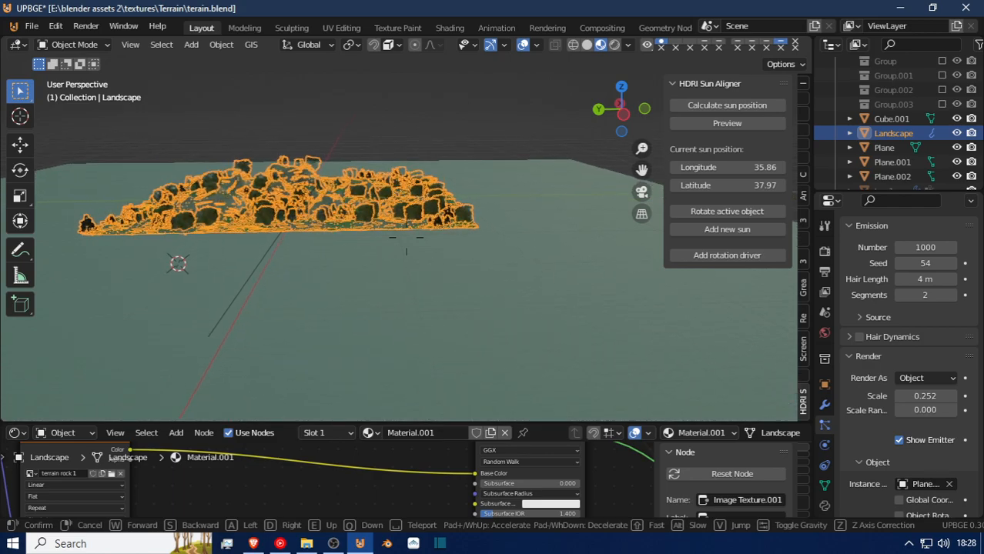
{"action": "key", "text": "w"}
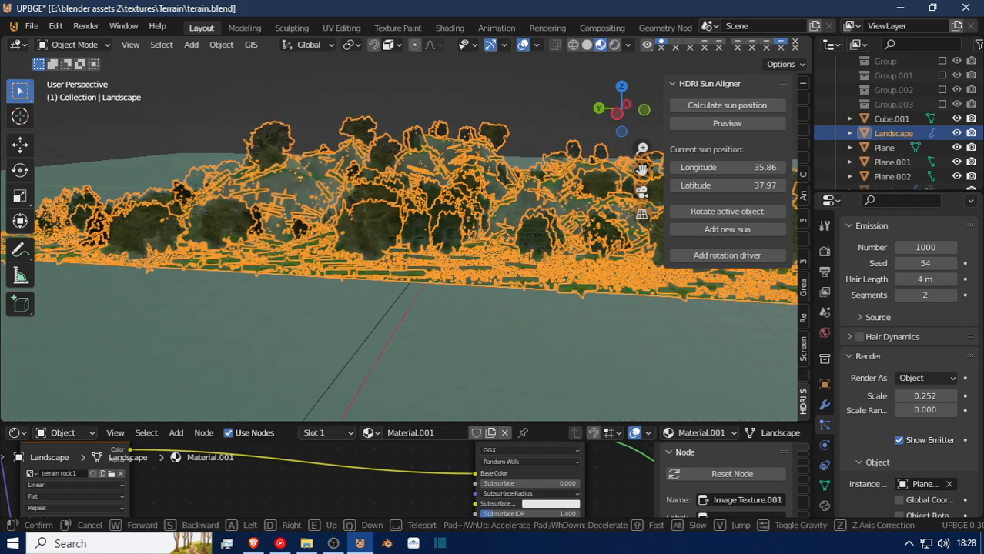
{"action": "key", "text": "w"}
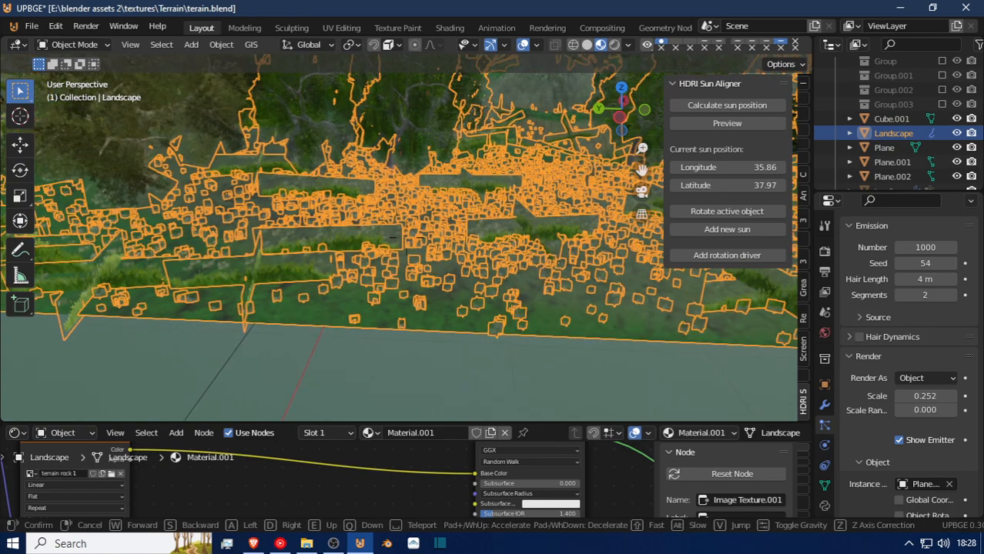
{"action": "key", "text": "w"}
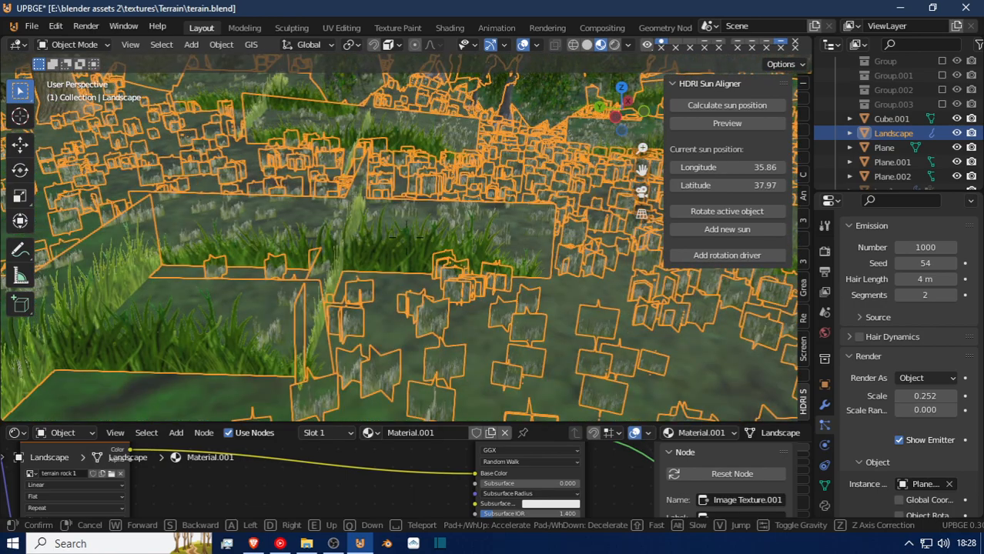
{"action": "left_click", "coordinate": [536, 241]}
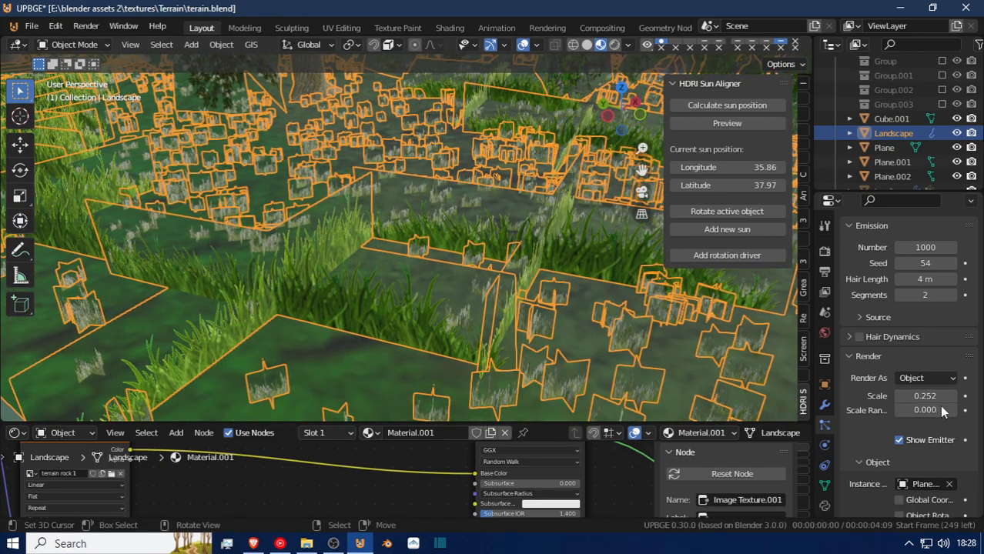
Try Object Rotation on the Landscape's instanced grass and switch it back off.
{"action": "scroll", "coordinate": [941, 460], "scroll_direction": "down", "scroll_amount": 2}
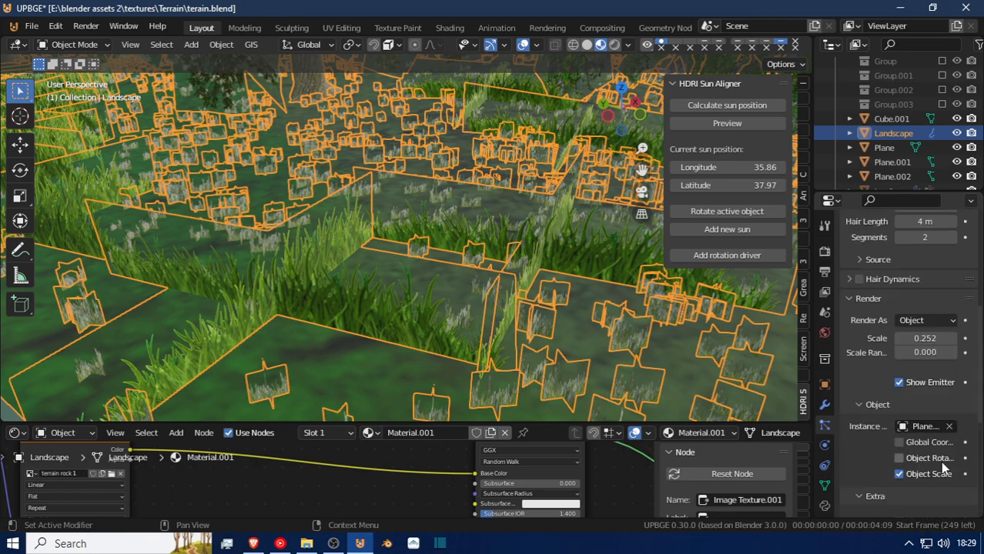
{"action": "left_click", "coordinate": [899, 459]}
{"action": "left_click", "coordinate": [900, 458]}
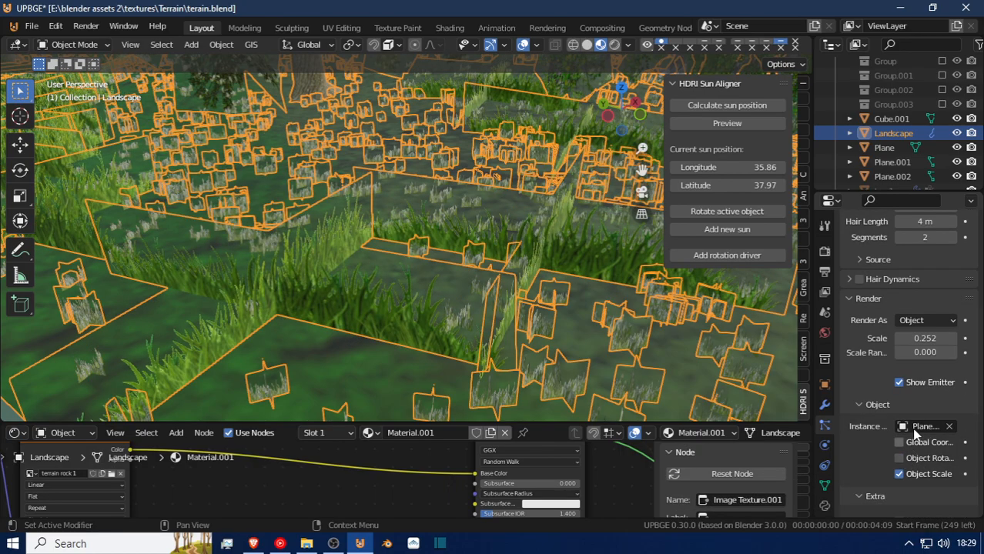
Set the active grass particle system's render scale to 0.189 and its scale randomness to 0.472.
{"action": "scroll", "coordinate": [927, 476], "scroll_direction": "down", "scroll_amount": 3}
{"action": "scroll", "coordinate": [927, 476], "scroll_direction": "up", "scroll_amount": 3}
{"action": "scroll", "coordinate": [927, 475], "scroll_direction": "up", "scroll_amount": 2}
{"action": "mouse_move", "coordinate": [924, 396]}
{"action": "left_mouse_down"}
{"action": "mouse_move", "coordinate": [886, 395]}
{"action": "mouse_move", "coordinate": [944, 396]}
{"action": "mouse_move", "coordinate": [918, 405]}
{"action": "left_mouse_up"}
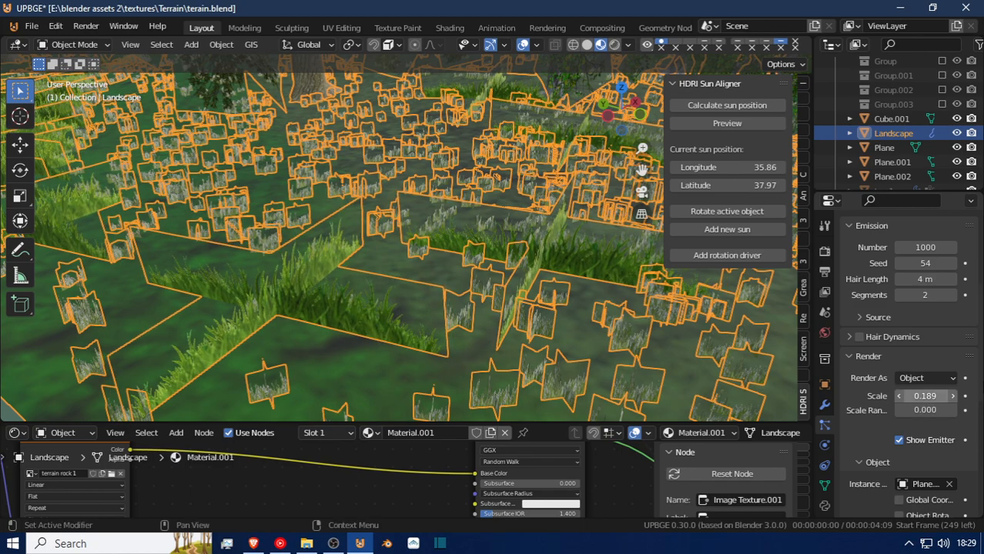
{"action": "left_click_drag", "start_coordinate": [931, 409], "coordinate": [952, 409]}
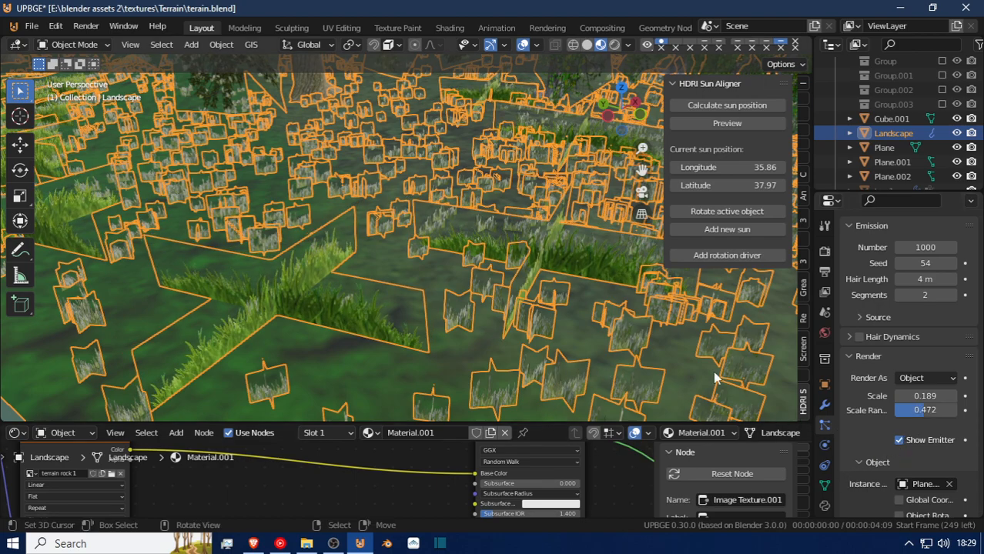
Deselect the Landscape and fly through the terrain to examine the resized grass around the trees and on the hillside.
{"action": "key", "text": "shift+grave"}
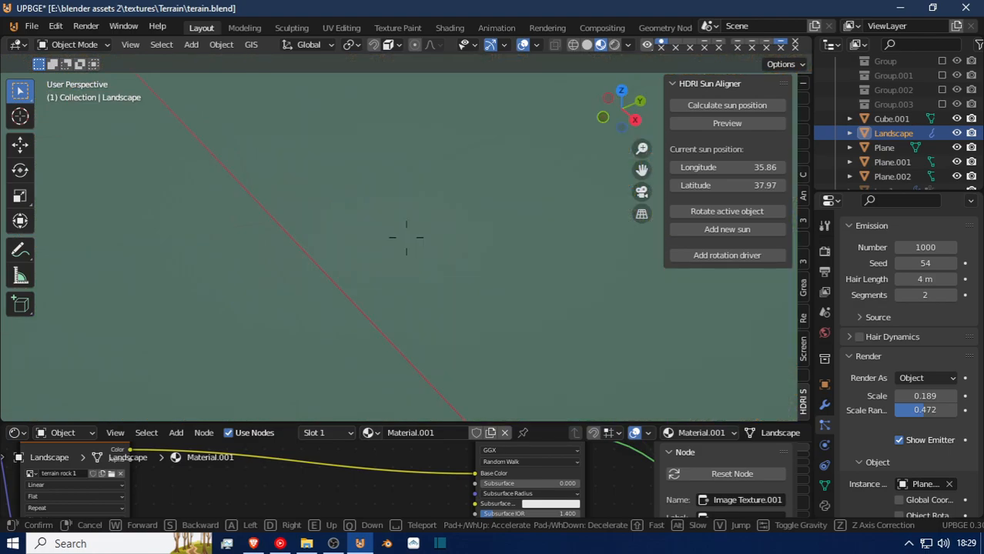
{"action": "left_click", "coordinate": [406, 238]}
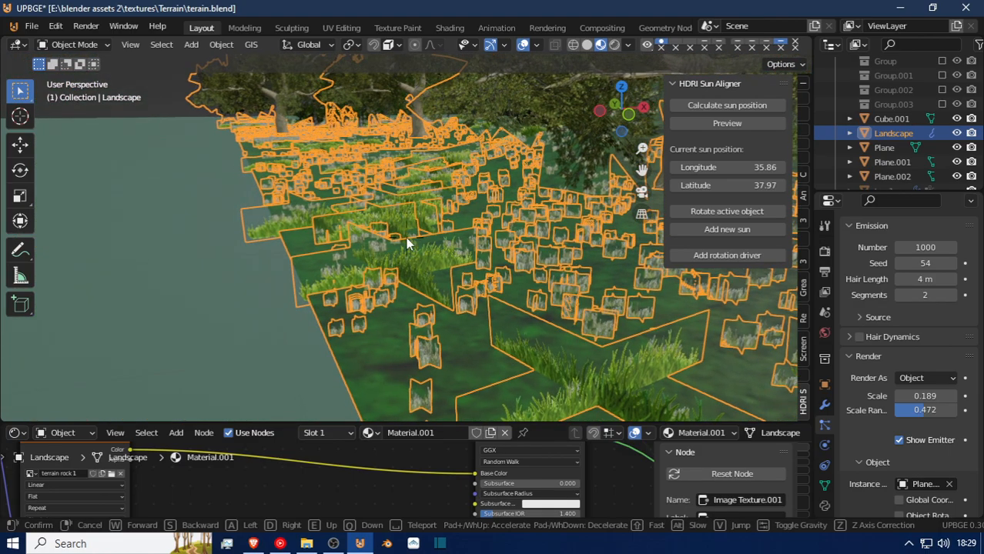
{"action": "key", "text": "alt+a"}
{"action": "key", "text": "shift+grave"}
{"action": "key", "text": "w"}
{"action": "key", "text": "w"}
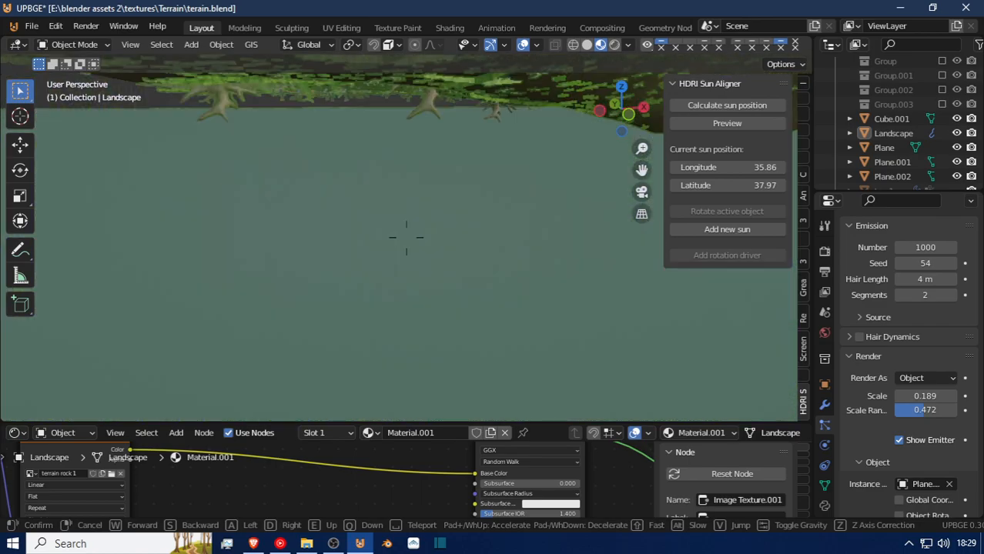
{"action": "key", "text": "e"}
{"action": "key", "text": "w"}
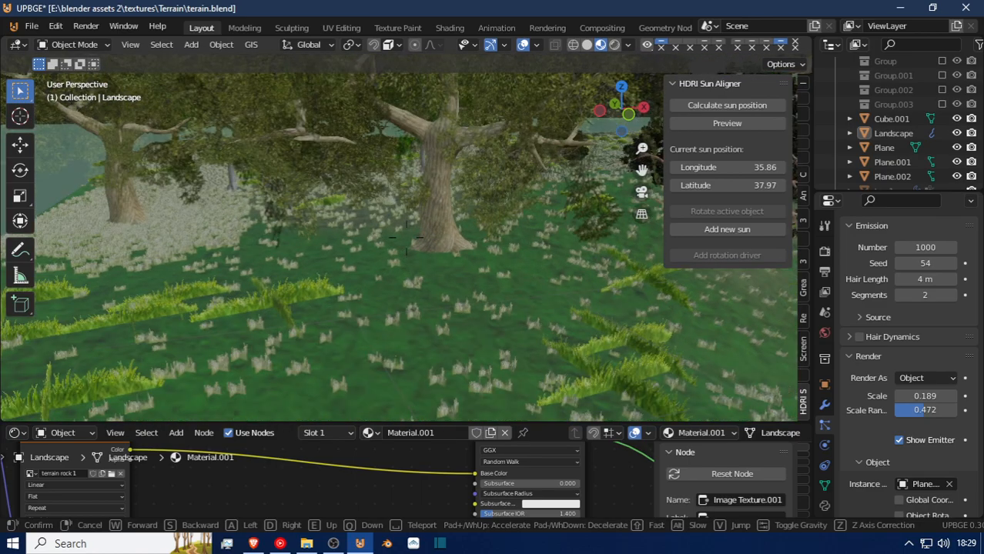
{"action": "key", "text": "e"}
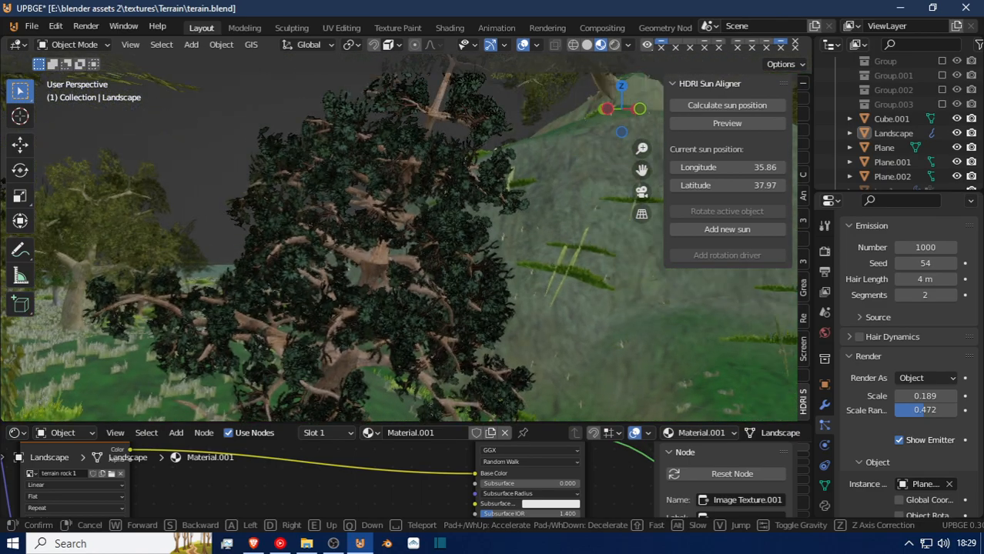
{"action": "key", "text": "w"}
{"action": "left_click", "coordinate": [406, 224]}
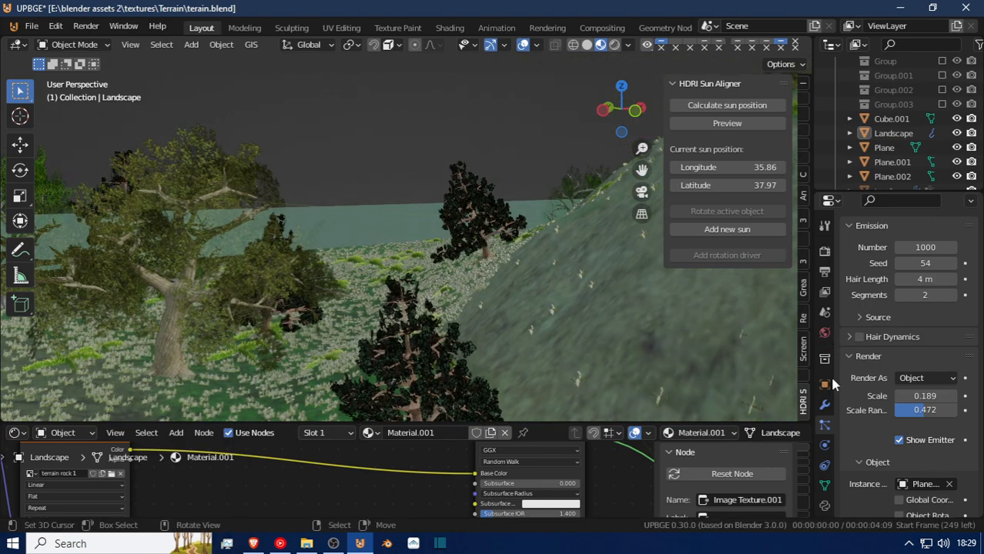
Set the emission number of the Landscape's active grass particle system to 0.
{"action": "scroll", "coordinate": [900, 431], "scroll_direction": "up", "scroll_amount": 4}
{"action": "scroll", "coordinate": [901, 454], "scroll_direction": "up", "scroll_amount": 3}
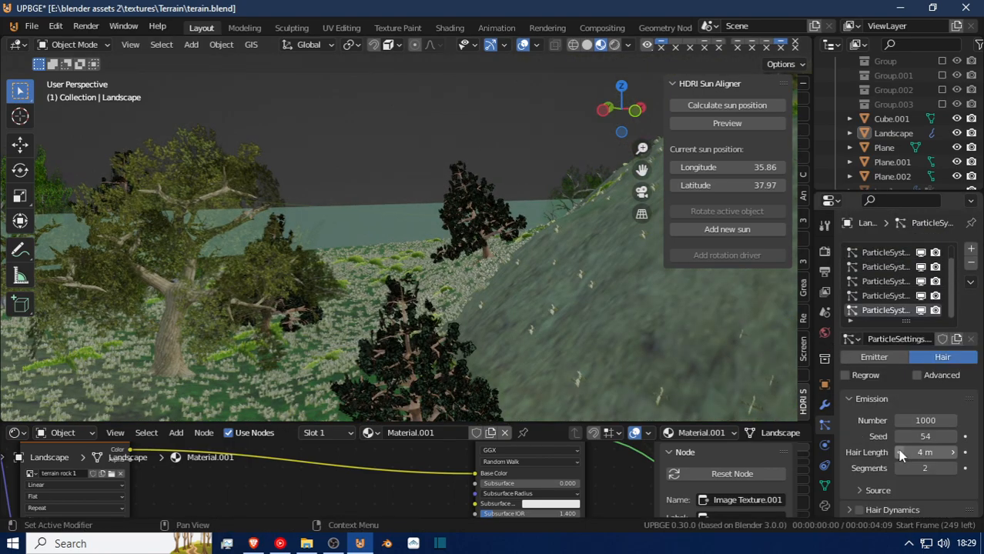
{"action": "left_click", "coordinate": [926, 421]}
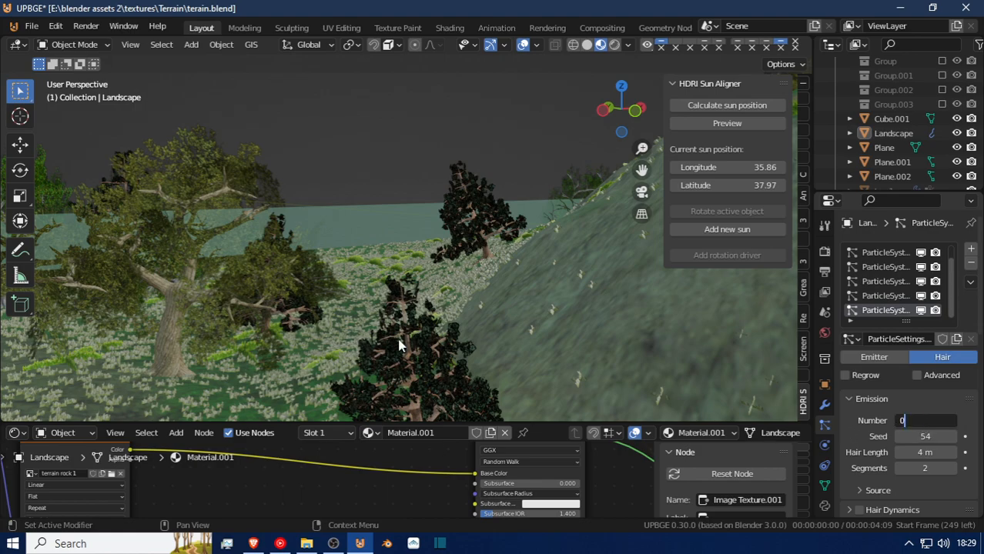
{"action": "key", "text": "Return"}
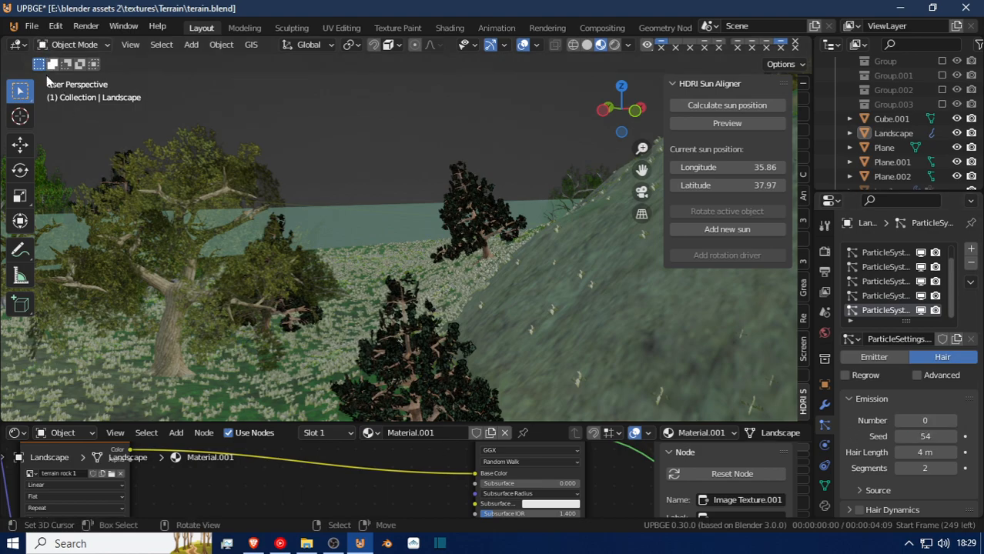
Select the Landscape and switch it to Particle Edit mode.
{"action": "key", "text": "shift+grave"}
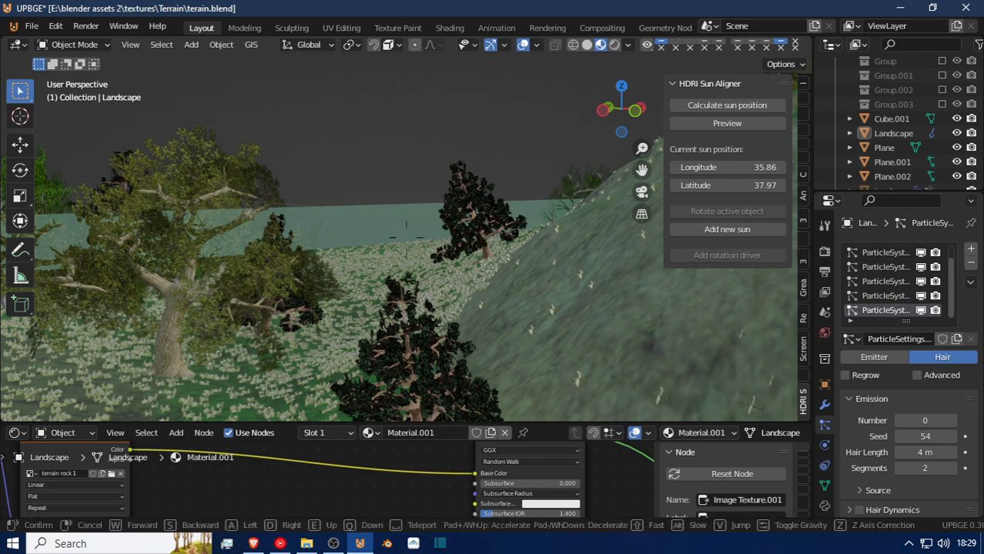
{"action": "right_click", "coordinate": [406, 238]}
{"action": "key", "text": "shift+grave"}
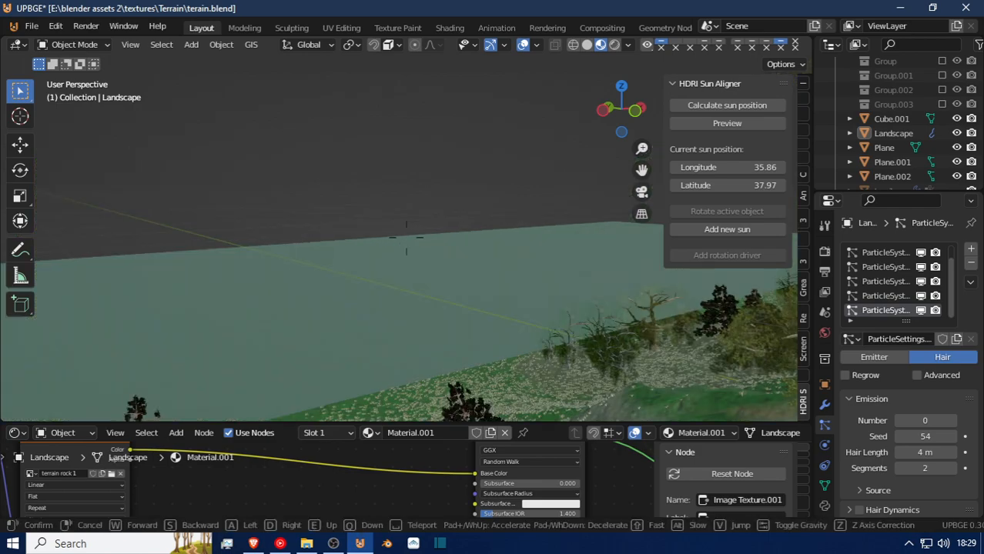
{"action": "right_click", "coordinate": [406, 238]}
{"action": "key", "text": "shift+grave"}
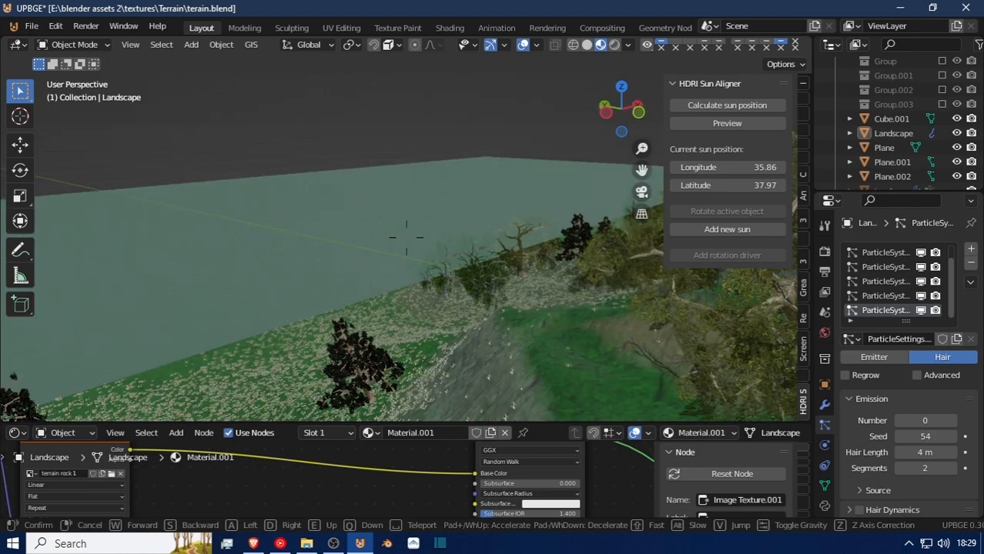
{"action": "key", "text": "a"}
{"action": "left_click", "coordinate": [410, 242]}
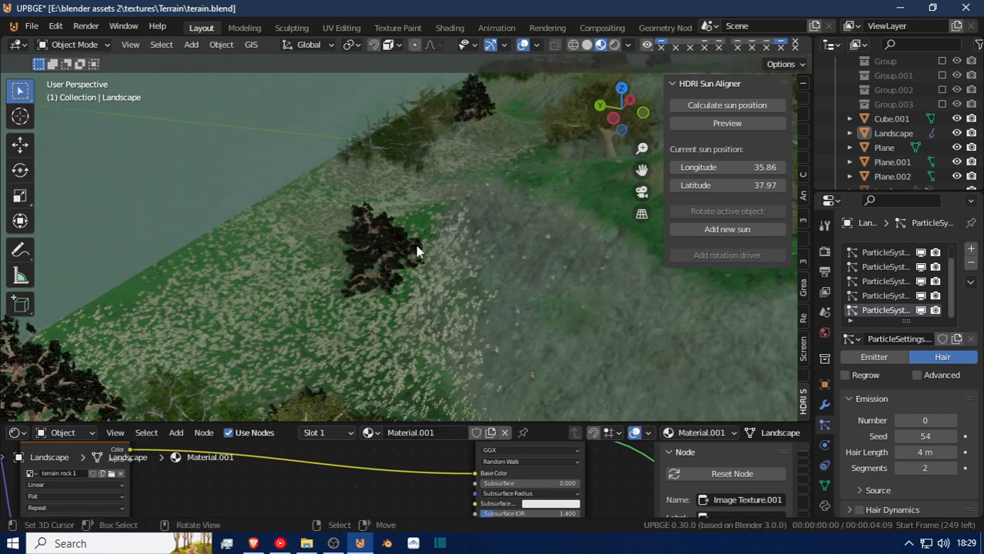
{"action": "left_click", "coordinate": [239, 232]}
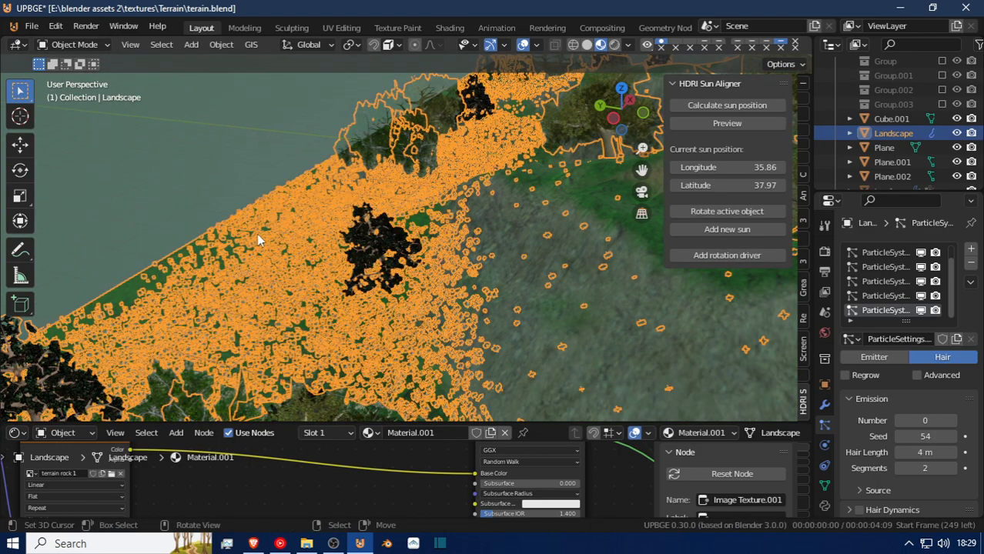
{"action": "left_click", "coordinate": [53, 48]}
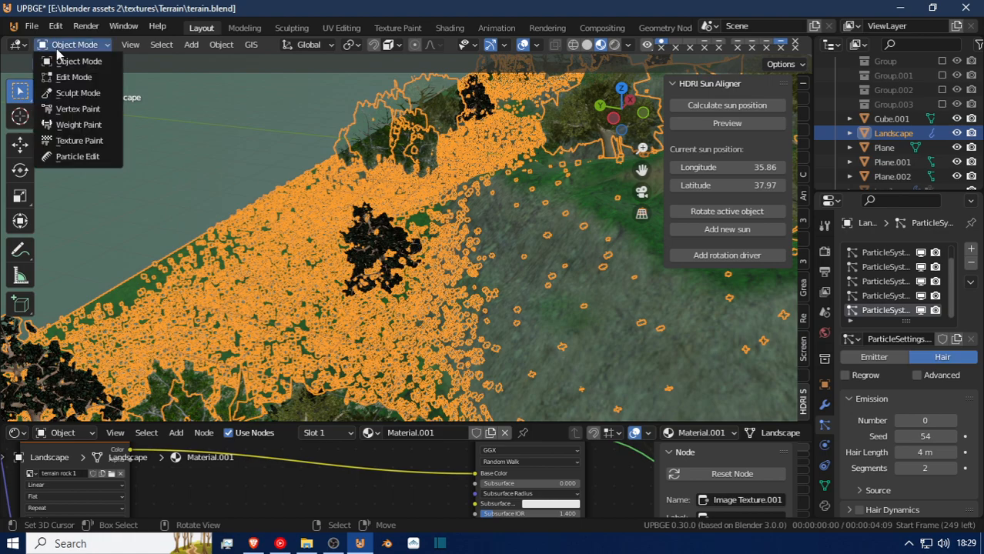
{"action": "left_click", "coordinate": [77, 157]}
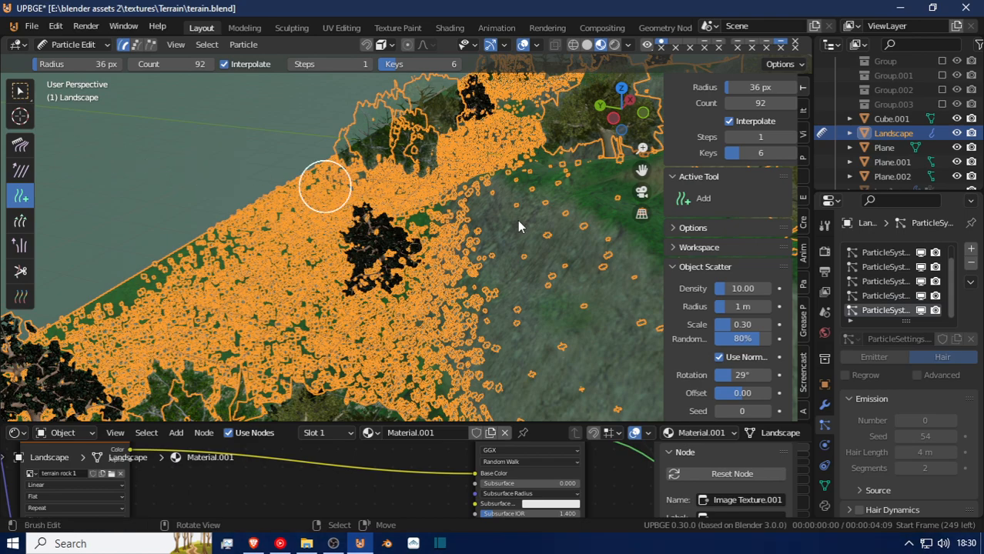
Try painting grass particles along the terrain's edge with the 36 px Add brush, and undo the strokes.
{"action": "left_click_drag", "start_coordinate": [390, 192], "coordinate": [258, 326]}
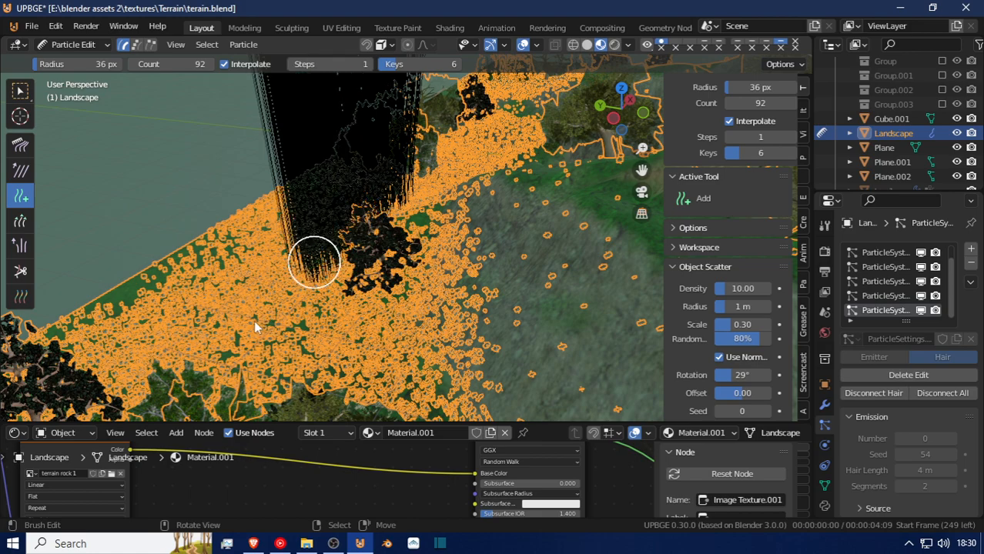
{"action": "mouse_move", "coordinate": [315, 262]}
{"action": "left_mouse_down"}
{"action": "mouse_move", "coordinate": [224, 342]}
{"action": "mouse_move", "coordinate": [222, 371]}
{"action": "left_mouse_up"}
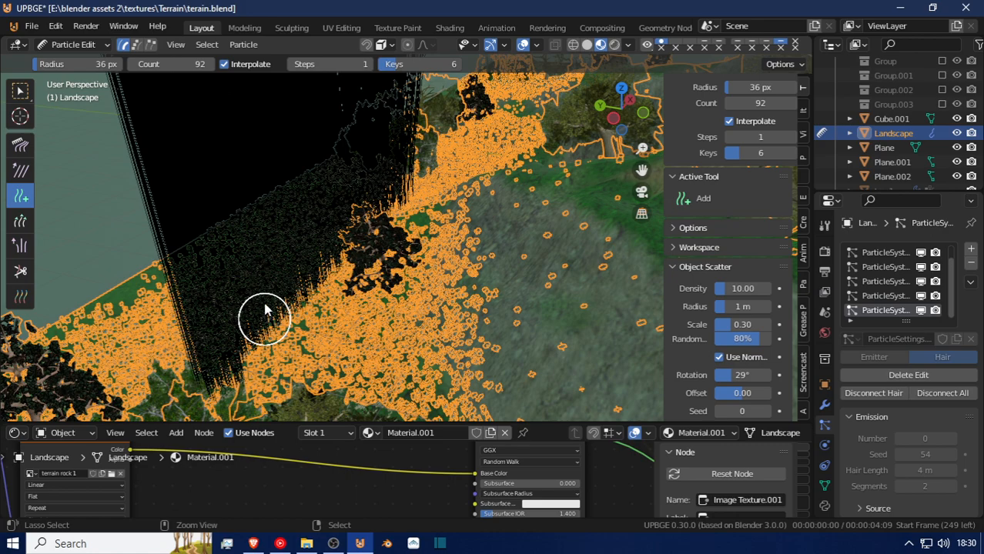
{"action": "key", "text": "ctrl+z"}
Enlarge the Add brush radius to 84 px and paint grass particles along the terrain's edge strip beside the water.
{"action": "key", "text": "f"}
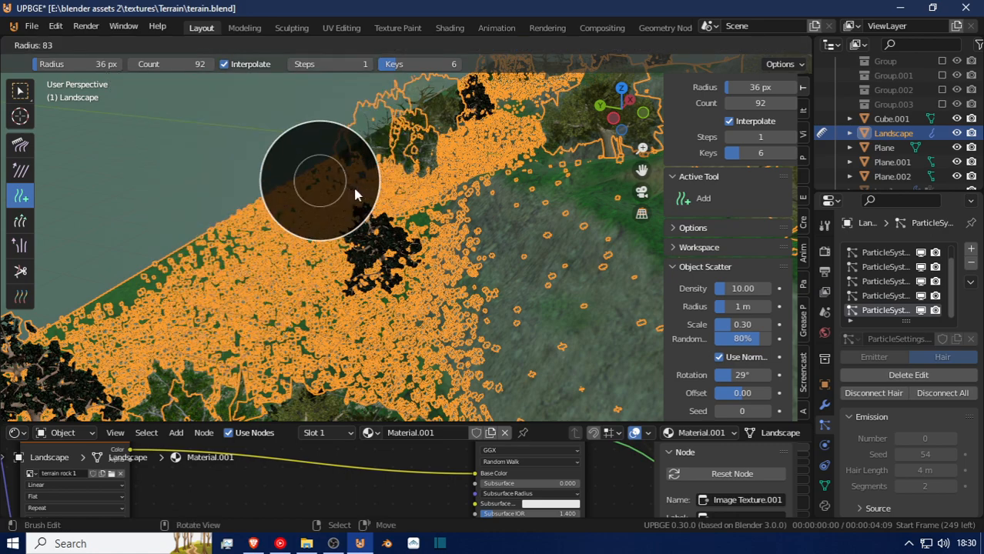
{"action": "left_click", "coordinate": [357, 200]}
{"action": "mouse_move", "coordinate": [291, 246]}
{"action": "left_mouse_down"}
{"action": "mouse_move", "coordinate": [154, 323]}
{"action": "mouse_move", "coordinate": [127, 358]}
{"action": "mouse_move", "coordinate": [189, 366]}
{"action": "mouse_move", "coordinate": [339, 319]}
{"action": "mouse_move", "coordinate": [385, 291]}
{"action": "mouse_move", "coordinate": [439, 223]}
{"action": "mouse_move", "coordinate": [497, 96]}
{"action": "mouse_move", "coordinate": [541, 46]}
{"action": "left_mouse_up"}
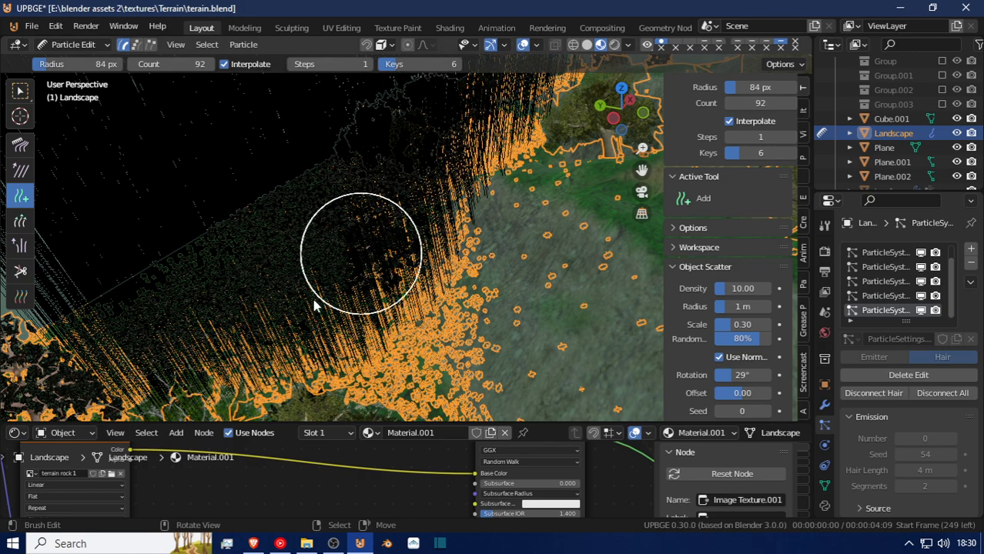
Paint more grass particles with the 84 px Add brush around the terrain's near corner and along its adjoining edge.
{"action": "scroll", "coordinate": [313, 305], "scroll_direction": "down", "scroll_amount": 5}
{"action": "scroll", "coordinate": [315, 308], "scroll_direction": "down", "scroll_amount": 4}
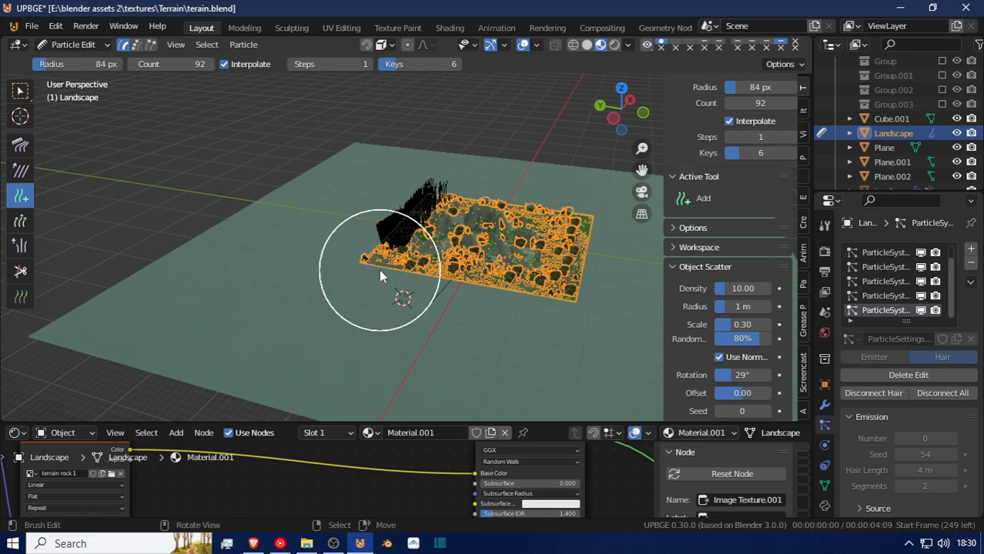
{"action": "scroll", "coordinate": [377, 271], "scroll_direction": "up", "scroll_amount": 4}
{"action": "scroll", "coordinate": [377, 285], "scroll_direction": "up", "scroll_amount": 3}
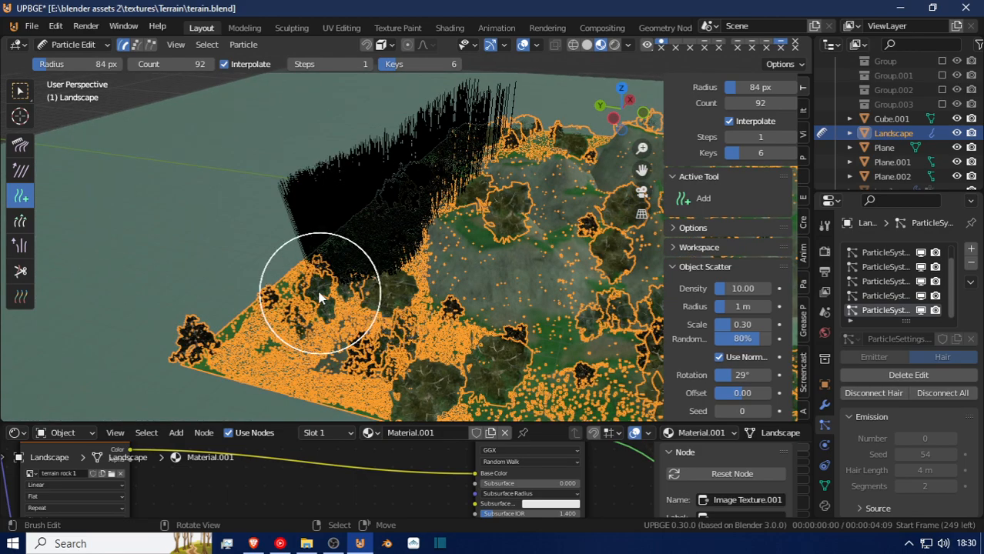
{"action": "left_click", "coordinate": [286, 348]}
{"action": "mouse_move", "coordinate": [272, 362]}
{"action": "left_mouse_down"}
{"action": "mouse_move", "coordinate": [286, 347]}
{"action": "mouse_move", "coordinate": [259, 359]}
{"action": "mouse_move", "coordinate": [297, 406]}
{"action": "mouse_move", "coordinate": [485, 391]}
{"action": "left_mouse_up"}
{"action": "mouse_move", "coordinate": [425, 368]}
{"action": "left_mouse_down"}
{"action": "mouse_move", "coordinate": [520, 389]}
{"action": "mouse_move", "coordinate": [616, 381]}
{"action": "left_mouse_up"}
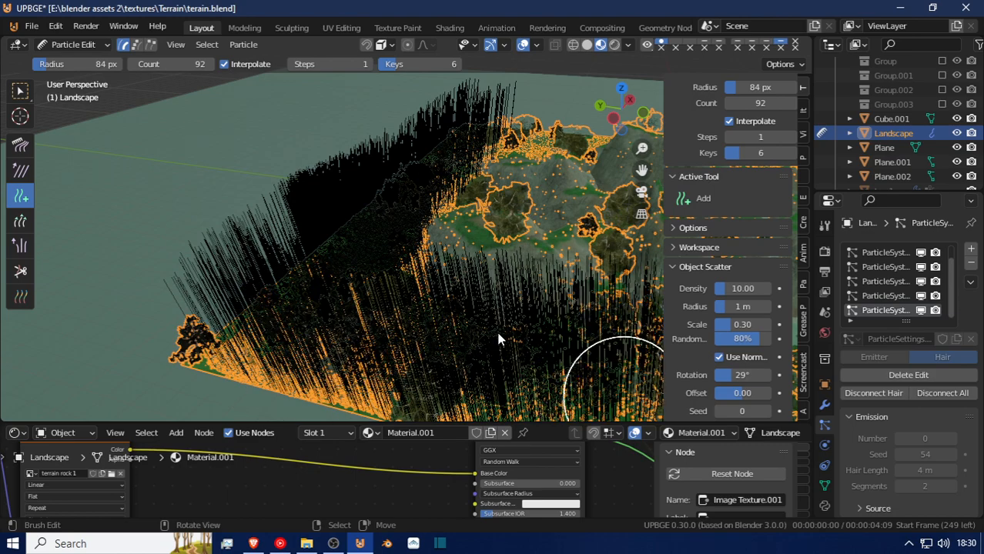
{"action": "mouse_move", "coordinate": [385, 281]}
{"action": "middle_mouse_down", "text": "shift"}
{"action": "mouse_move", "coordinate": [343, 263]}
{"action": "mouse_move", "coordinate": [369, 288]}
{"action": "middle_mouse_up", "text": "shift"}
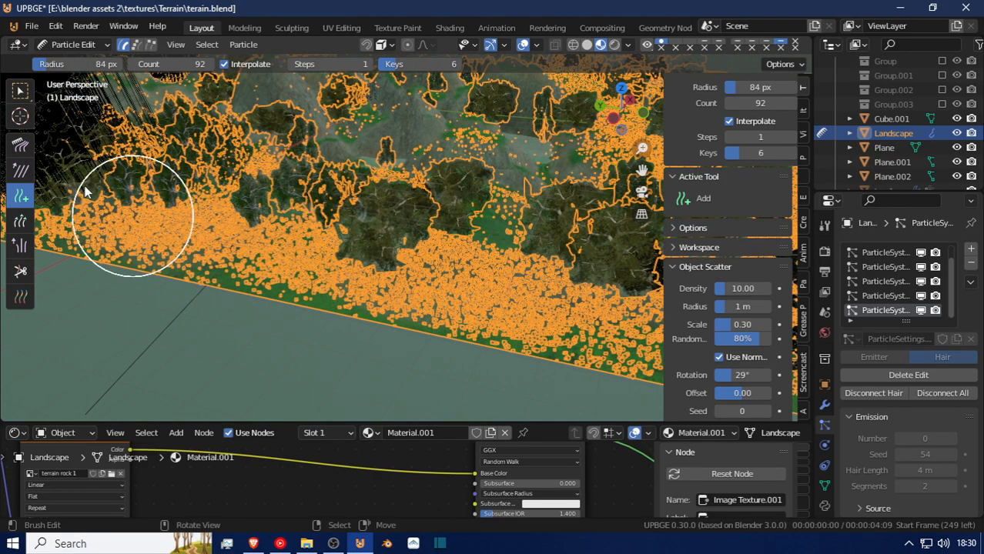
{"action": "mouse_move", "coordinate": [152, 204]}
{"action": "left_mouse_down"}
{"action": "mouse_move", "coordinate": [244, 227]}
{"action": "mouse_move", "coordinate": [241, 239]}
{"action": "left_mouse_up"}
Reduce the Add brush radius to 51 px, paint grass particles along the terrain's remaining edges, and return to Object Mode.
{"action": "scroll", "coordinate": [238, 246], "scroll_direction": "down", "scroll_amount": 5}
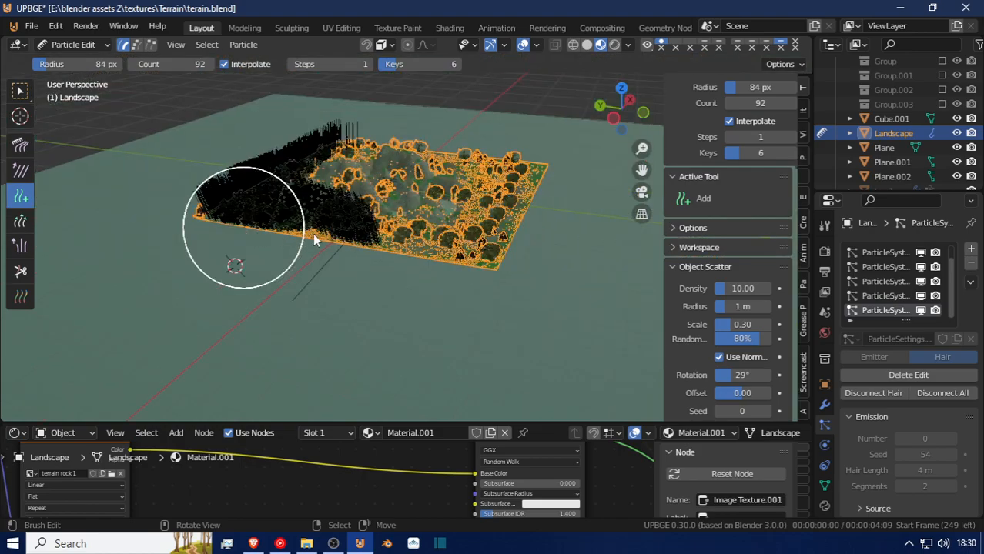
{"action": "mouse_move", "coordinate": [307, 292]}
{"action": "middle_mouse_down"}
{"action": "mouse_move", "coordinate": [353, 255]}
{"action": "mouse_move", "coordinate": [359, 278]}
{"action": "middle_mouse_up"}
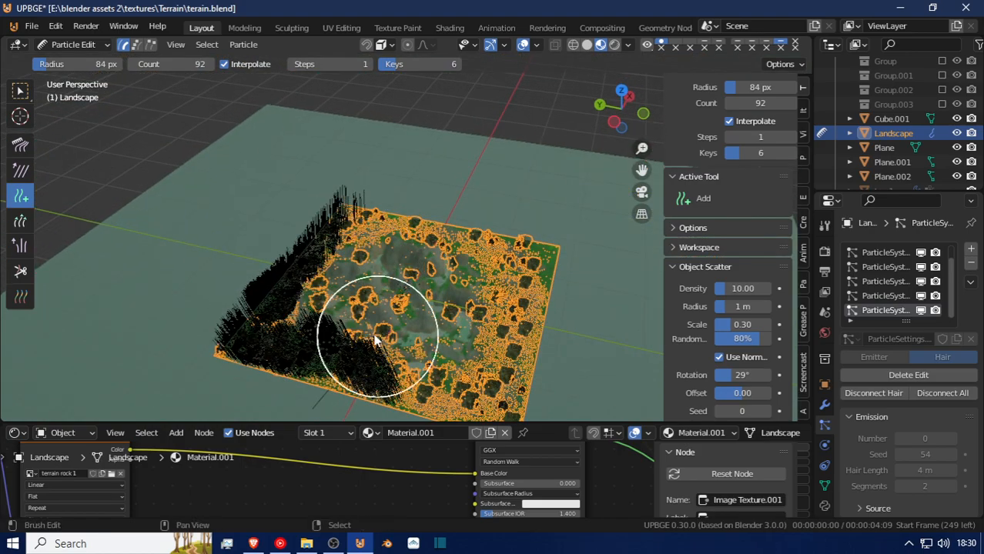
{"action": "middle_click_drag", "start_coordinate": [362, 341], "coordinate": [368, 353]}
{"action": "key", "text": "f"}
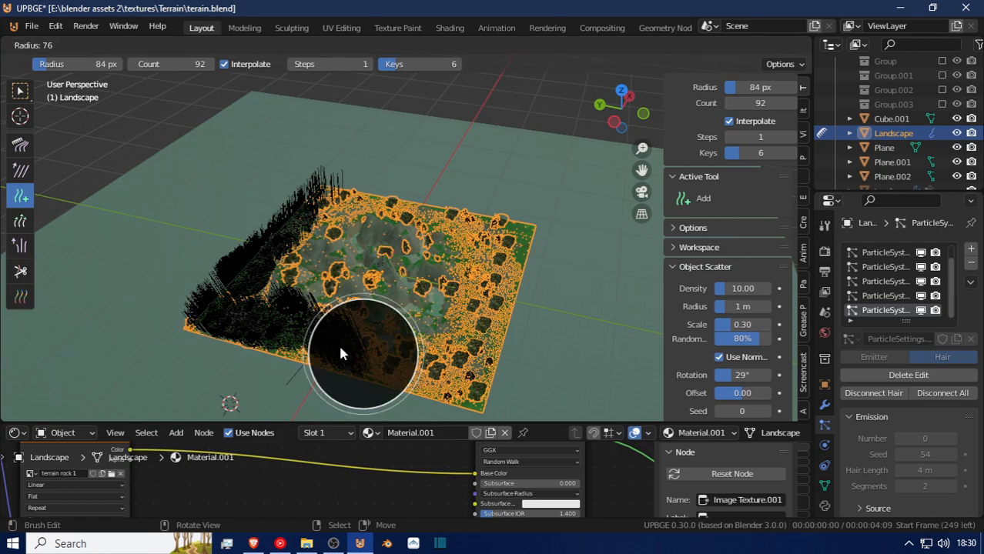
{"action": "left_click", "coordinate": [348, 350]}
{"action": "mouse_move", "coordinate": [348, 350]}
{"action": "left_mouse_down"}
{"action": "mouse_move", "coordinate": [417, 381]}
{"action": "mouse_move", "coordinate": [463, 387]}
{"action": "mouse_move", "coordinate": [489, 362]}
{"action": "mouse_move", "coordinate": [508, 235]}
{"action": "mouse_move", "coordinate": [476, 212]}
{"action": "mouse_move", "coordinate": [346, 179]}
{"action": "left_mouse_up"}
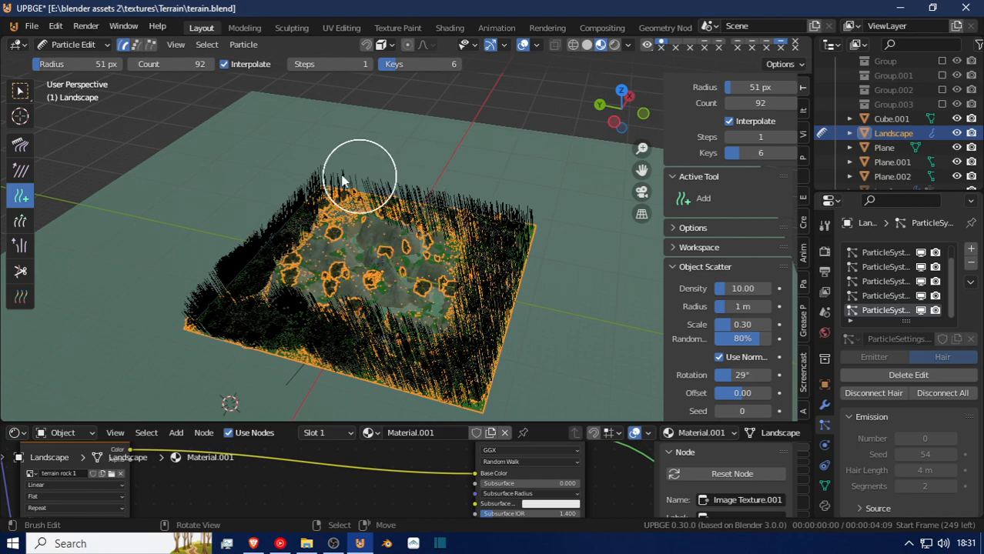
{"action": "mouse_move", "coordinate": [393, 198]}
{"action": "left_mouse_down"}
{"action": "mouse_move", "coordinate": [487, 225]}
{"action": "mouse_move", "coordinate": [493, 308]}
{"action": "left_mouse_up"}
{"action": "mouse_move", "coordinate": [495, 254]}
{"action": "left_mouse_down"}
{"action": "mouse_move", "coordinate": [469, 377]}
{"action": "mouse_move", "coordinate": [420, 390]}
{"action": "mouse_move", "coordinate": [281, 325]}
{"action": "mouse_move", "coordinate": [208, 312]}
{"action": "left_mouse_up"}
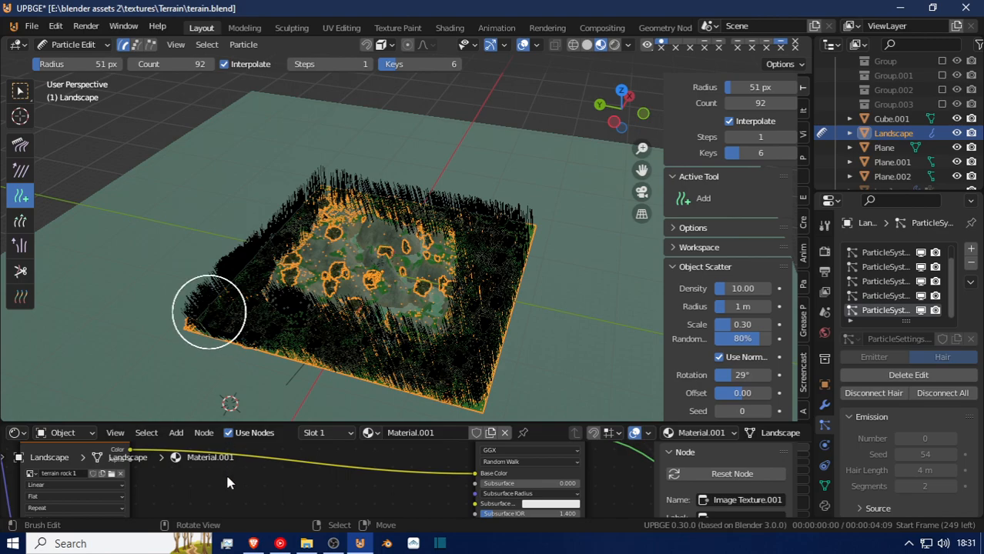
{"action": "left_click", "coordinate": [58, 45]}
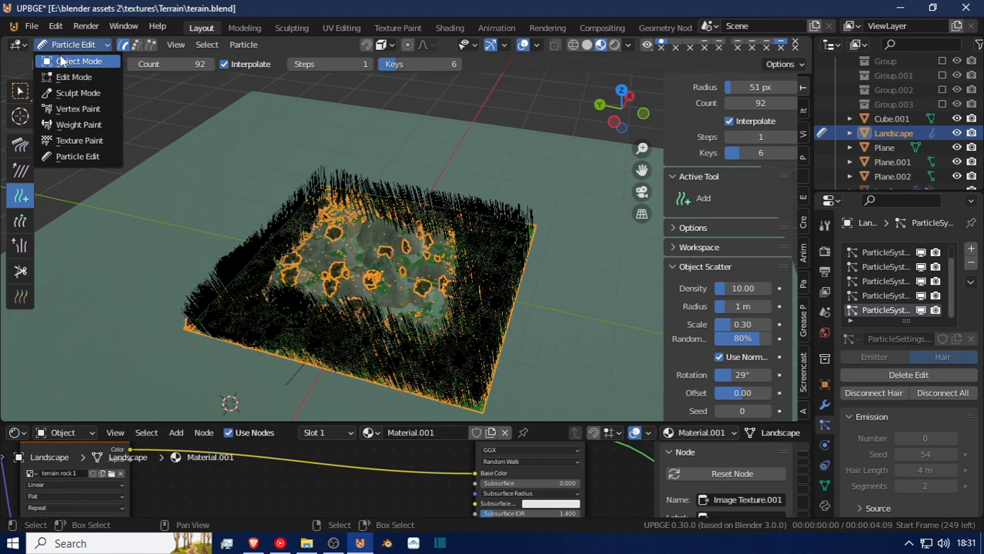
{"action": "left_click", "coordinate": [61, 60]}
Deselect the Landscape and walk through the terrain at ground level to examine the painted grass and trees.
{"action": "key", "text": "shift+grave"}
{"action": "key", "text": "w"}
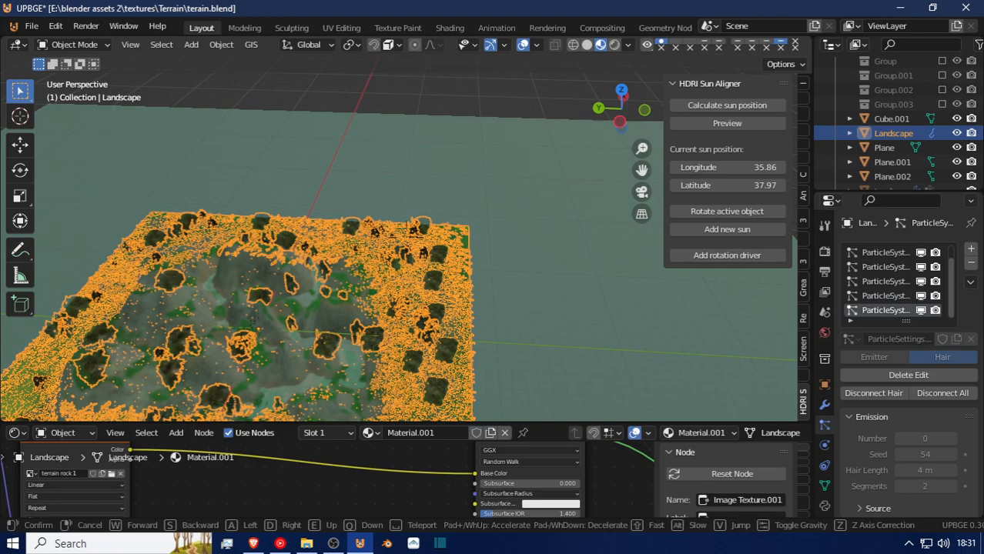
{"action": "key", "text": "w"}
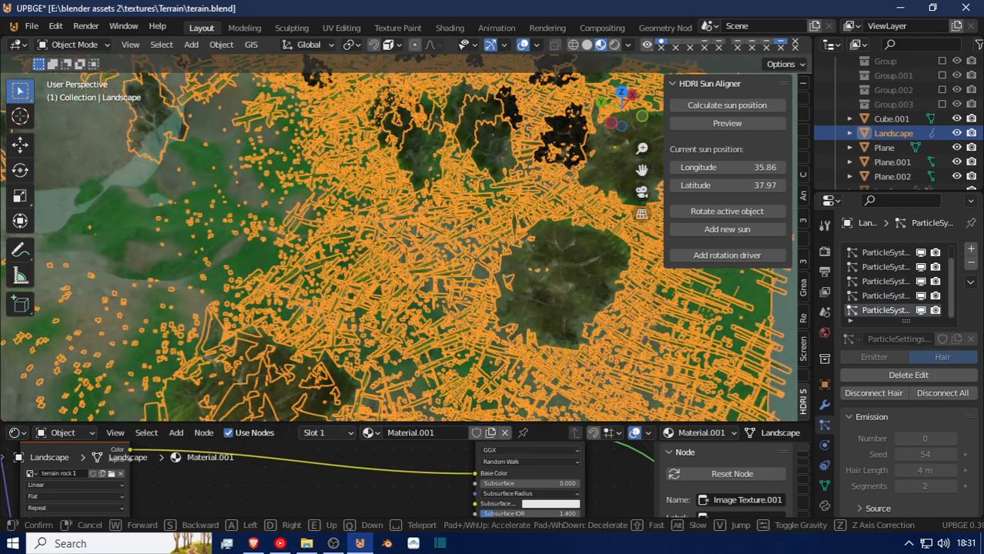
{"action": "left_click", "coordinate": [406, 237]}
{"action": "key", "text": "alt+a"}
{"action": "key", "text": "shift+grave"}
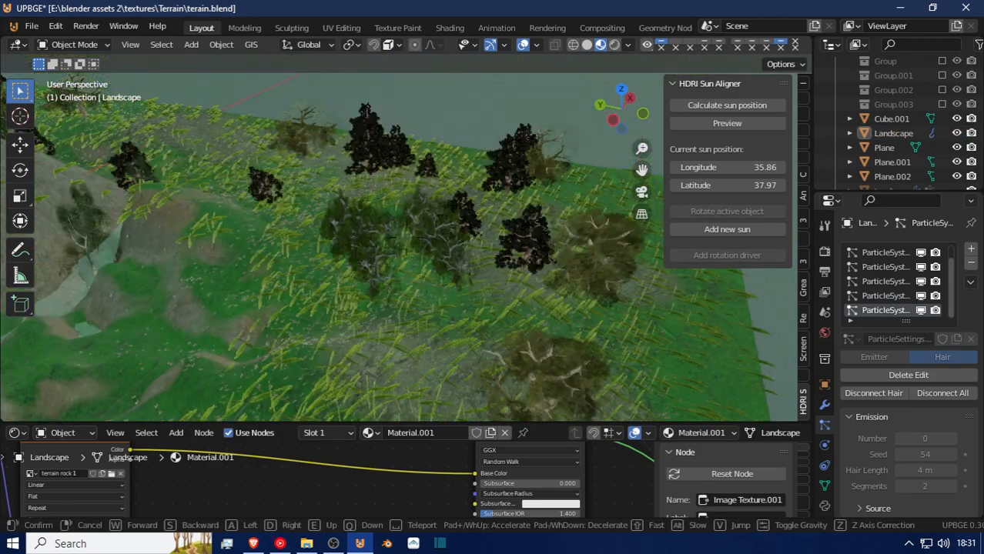
{"action": "key", "text": "w"}
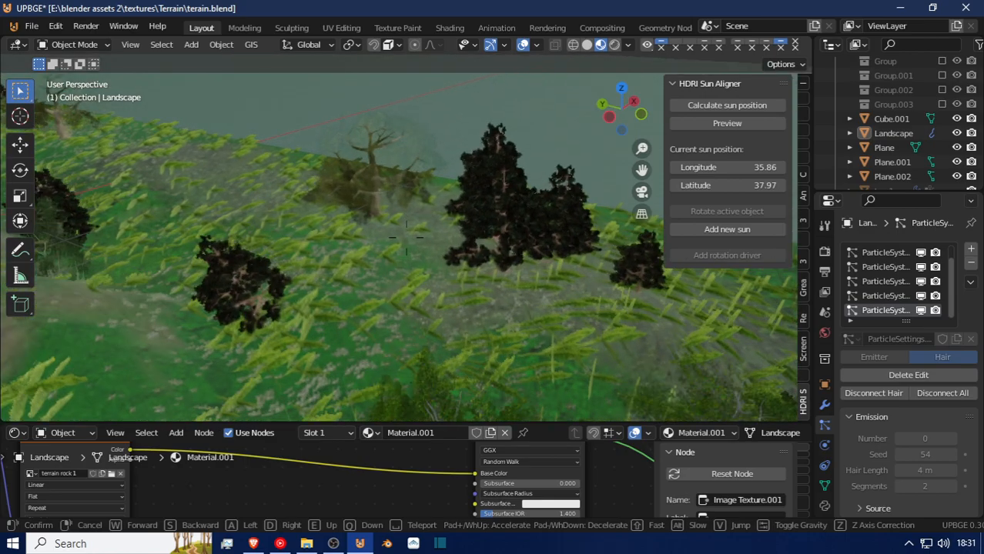
{"action": "key", "text": "w"}
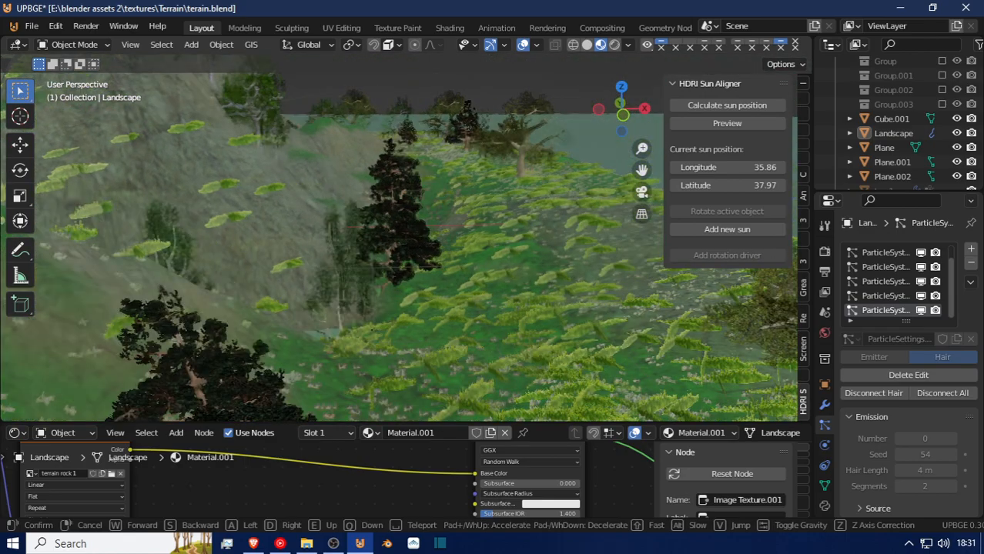
{"action": "key", "text": "w"}
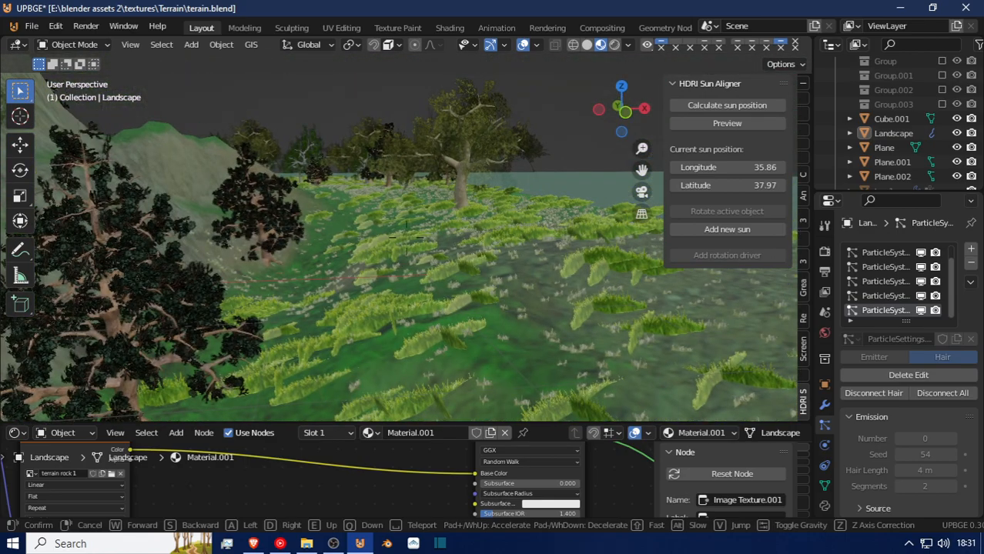
{"action": "key", "text": "w"}
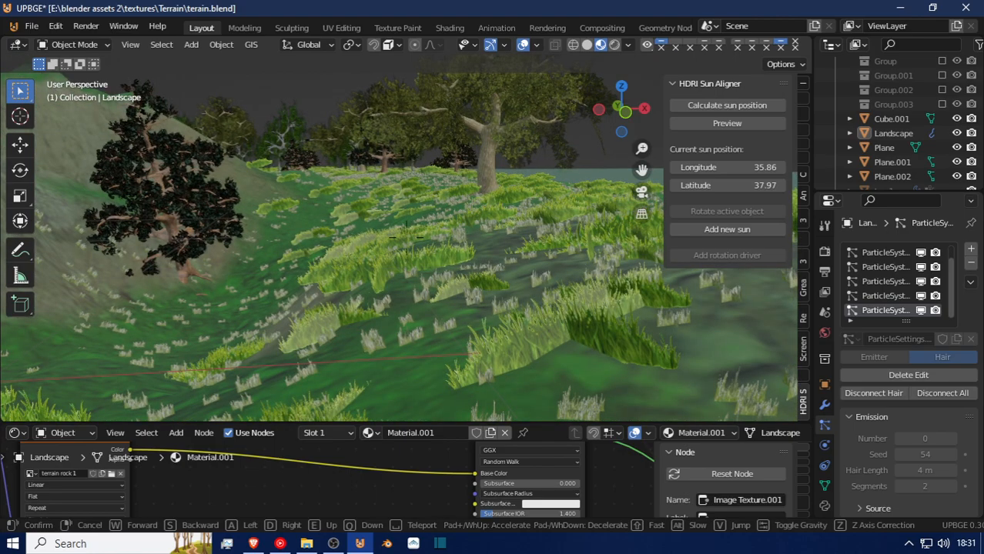
{"action": "key", "text": "w"}
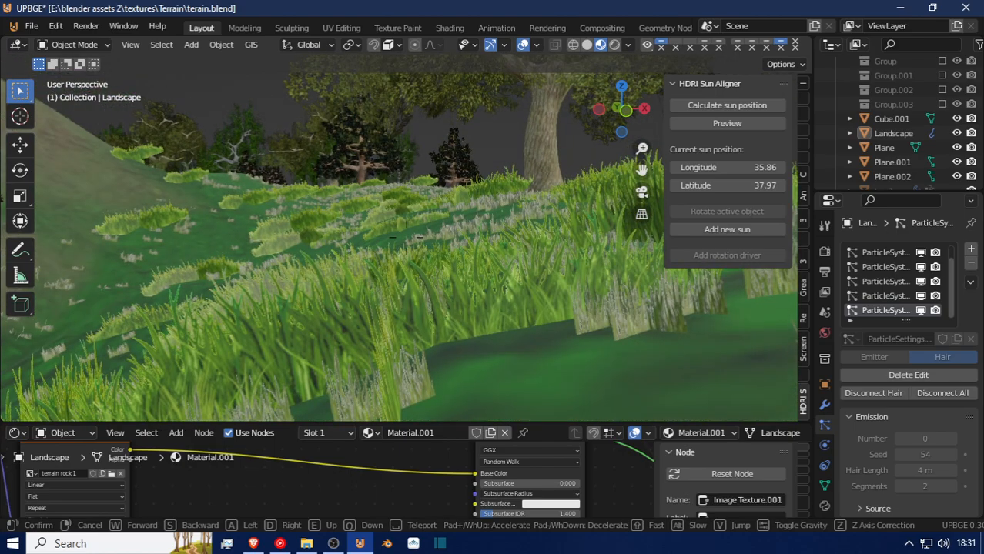
{"action": "key", "text": "w"}
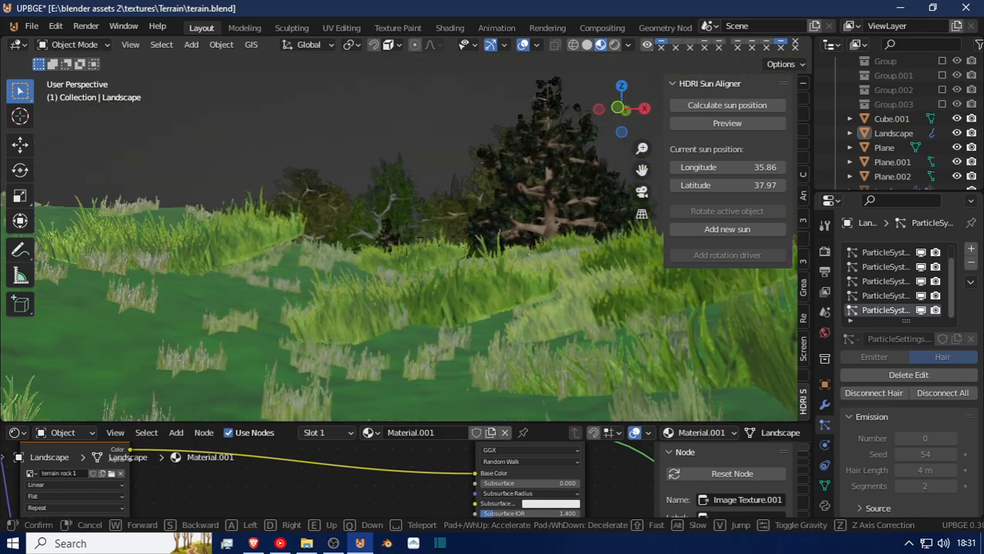
{"action": "key", "text": "w"}
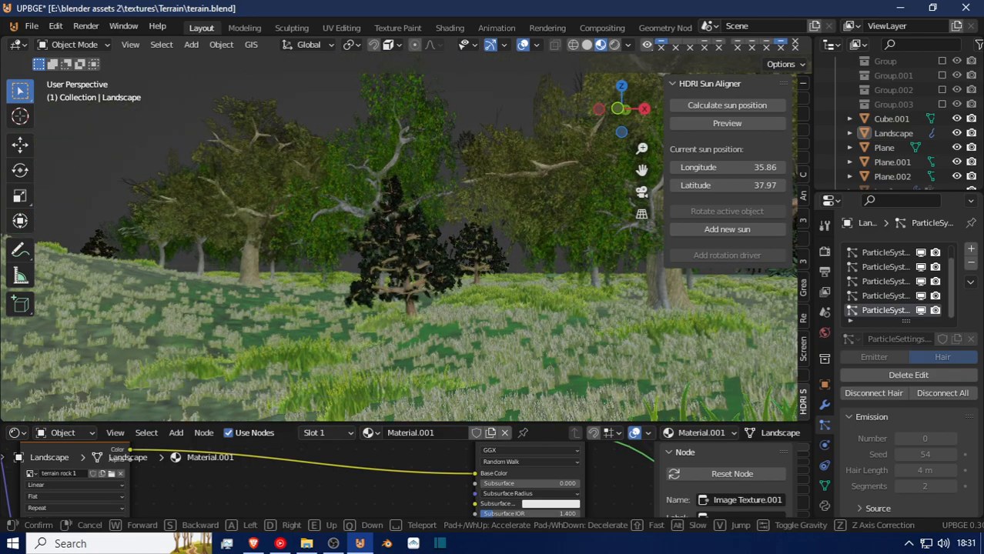
{"action": "key", "text": "w"}
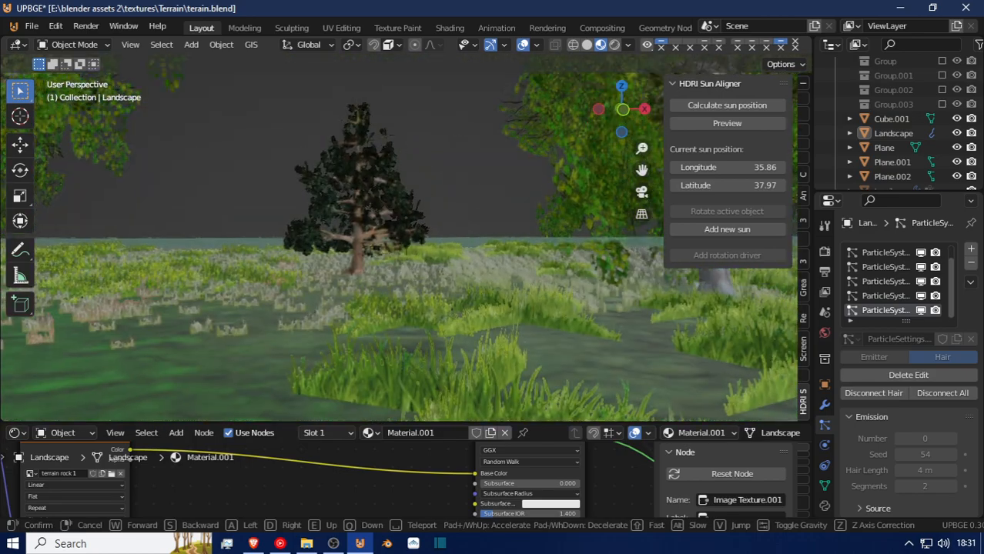
{"action": "key", "text": "w"}
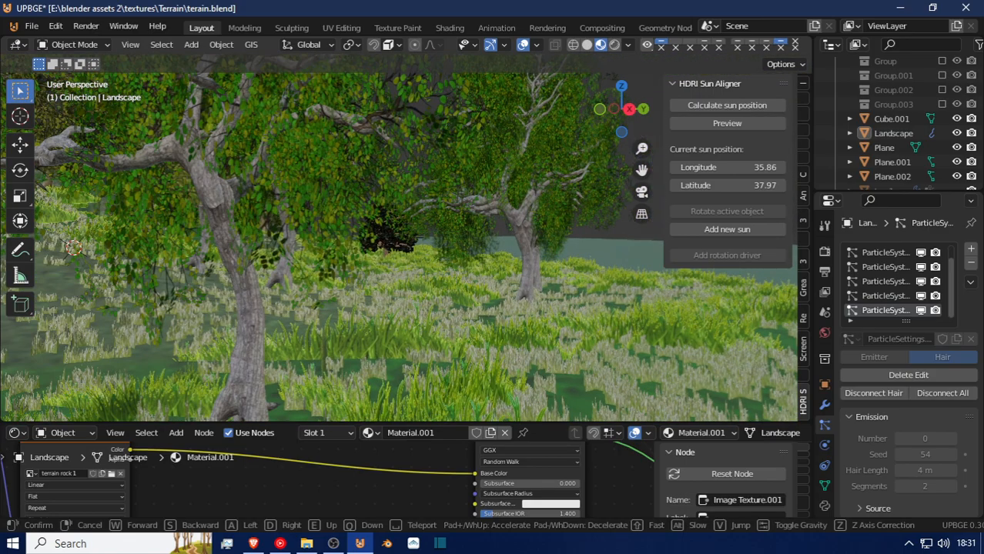
{"action": "key", "text": "w"}
{"action": "left_click", "coordinate": [408, 238]}
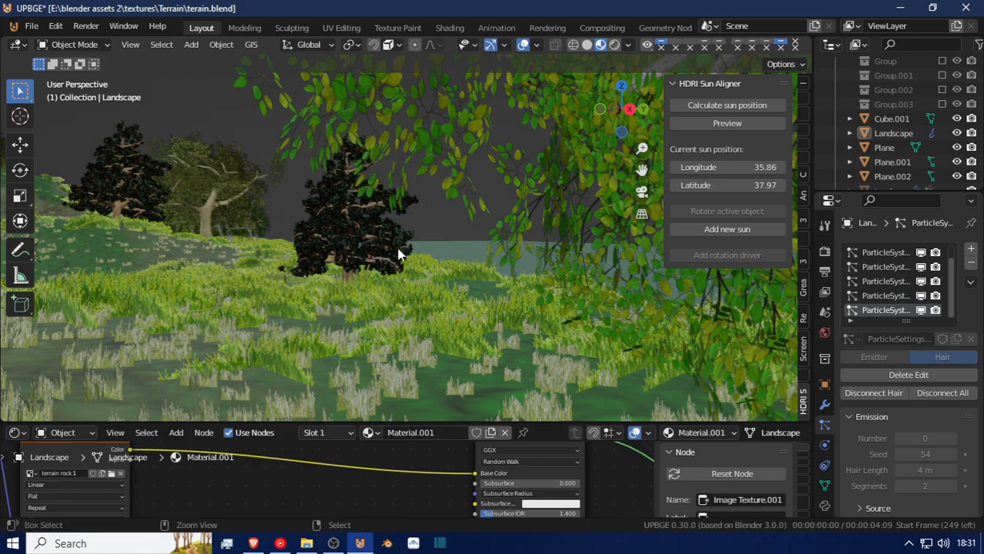
Save the file and examine the grass, trees and water around the terrain in Rendered shading.
{"action": "key", "text": "ctrl+s"}
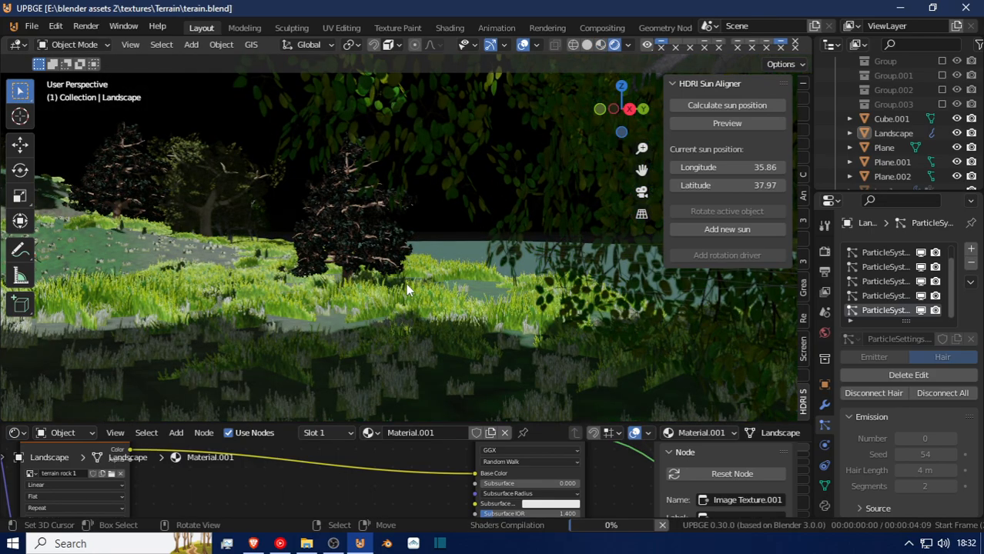
{"action": "key", "text": "shift+grave"}
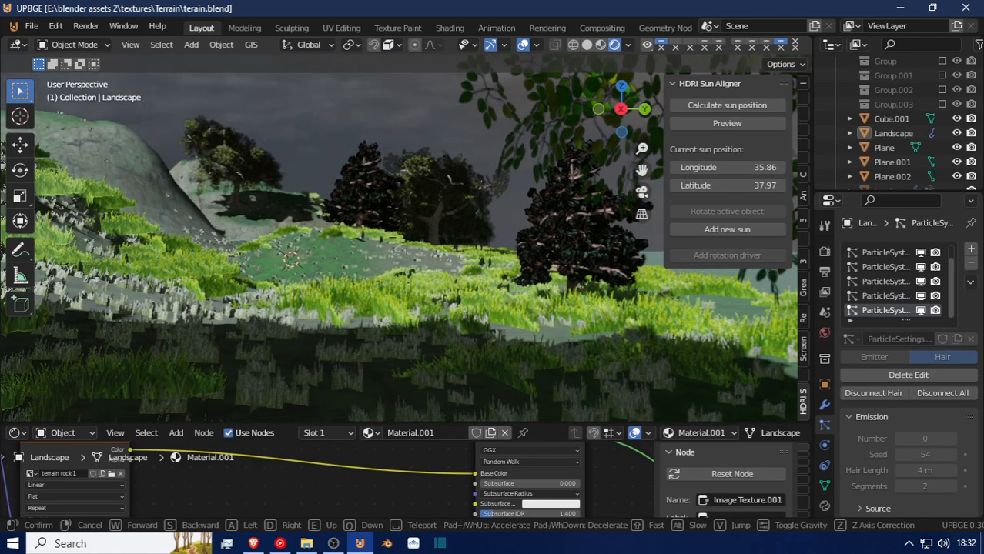
{"action": "key", "text": "w"}
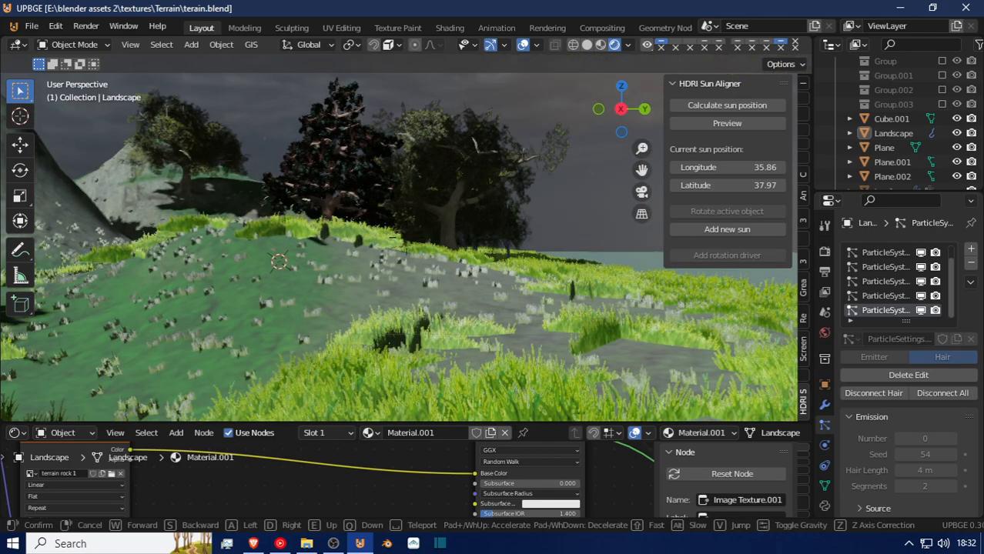
{"action": "key", "text": "w"}
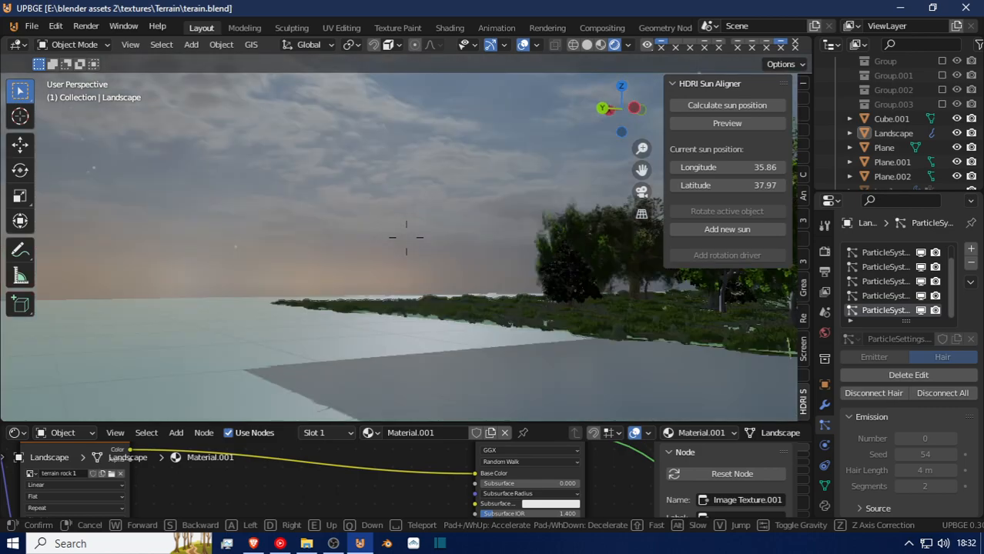
{"action": "key", "text": "Escape"}
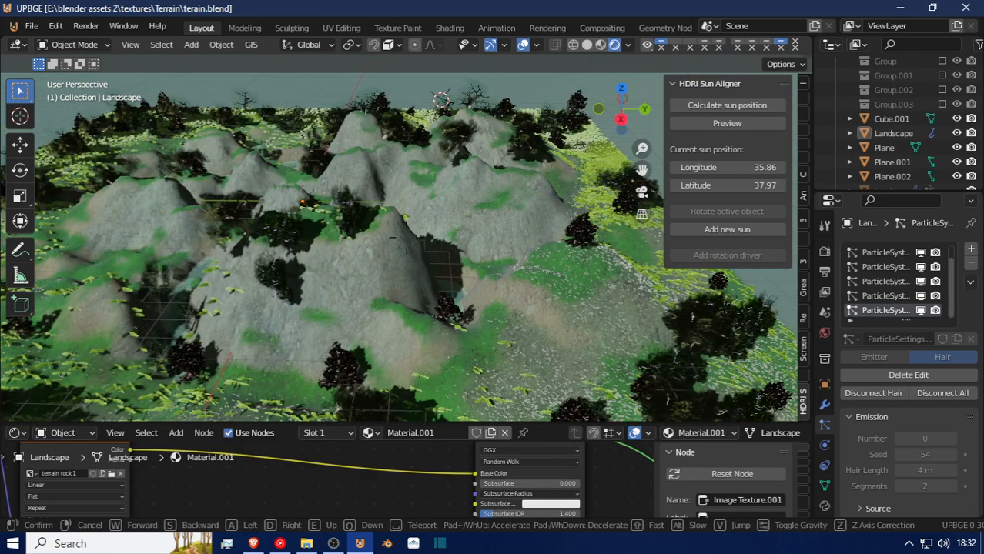
Select the grass source object Plane.002 beyond the terrain and display the settings of its grass 2 material.
{"action": "key", "text": "w"}
{"action": "key", "text": "w"}
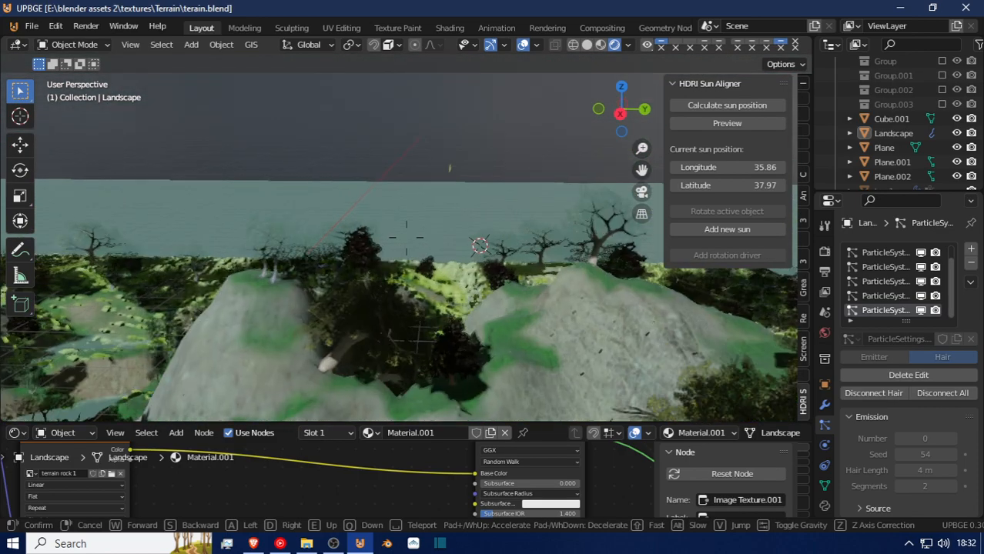
{"action": "key", "text": "w"}
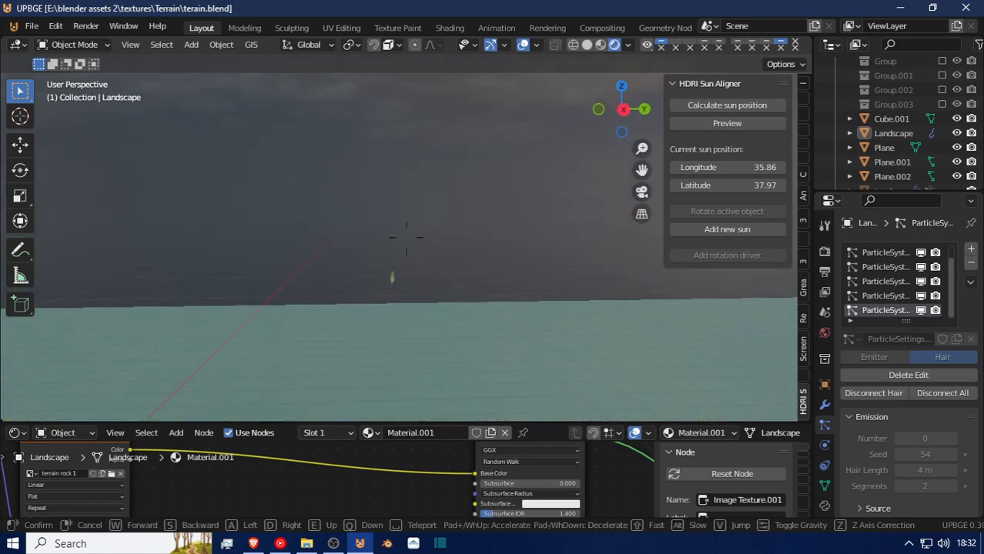
{"action": "key", "text": "w"}
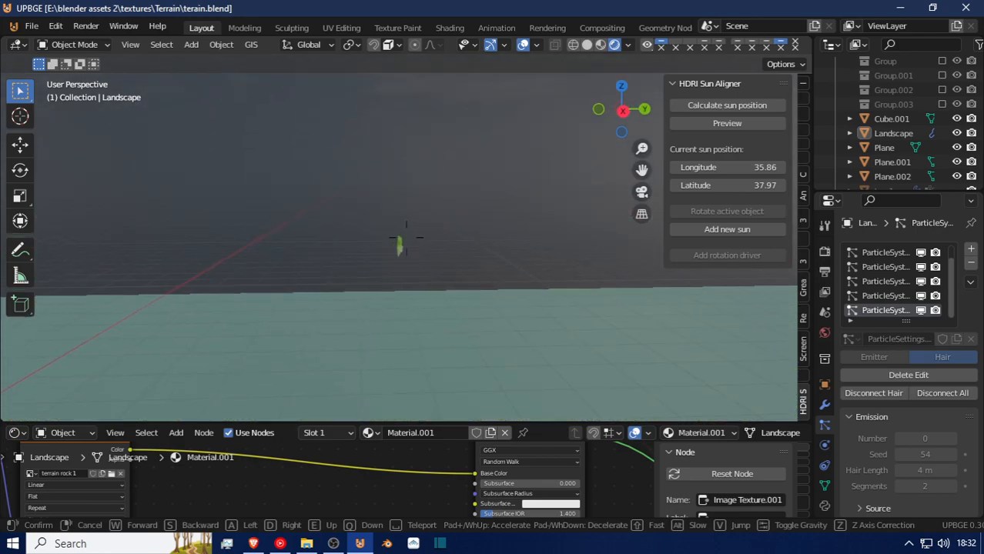
{"action": "left_click", "coordinate": [391, 258]}
{"action": "left_click", "coordinate": [391, 258]}
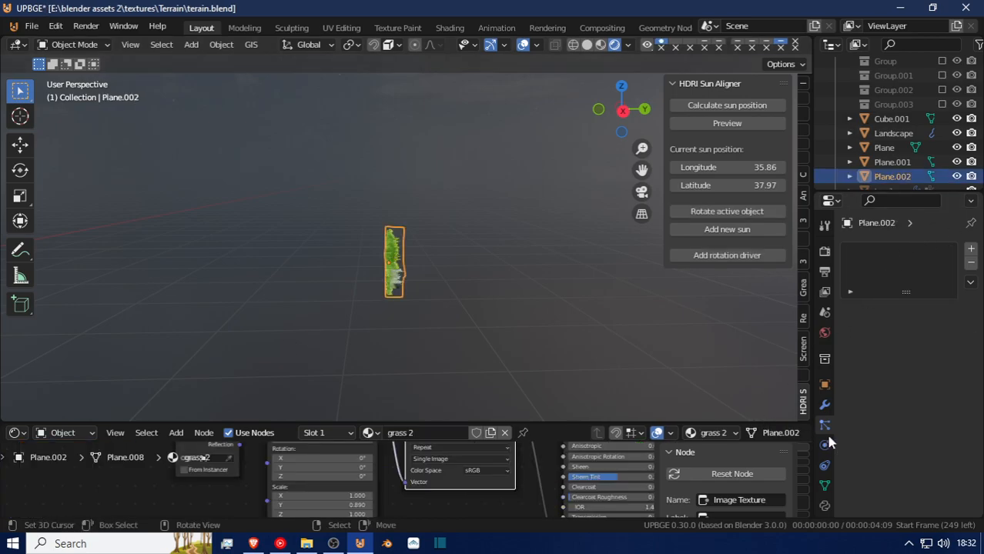
{"action": "scroll", "coordinate": [824, 431], "scroll_direction": "down", "scroll_amount": 2}
{"action": "left_click", "coordinate": [825, 477]}
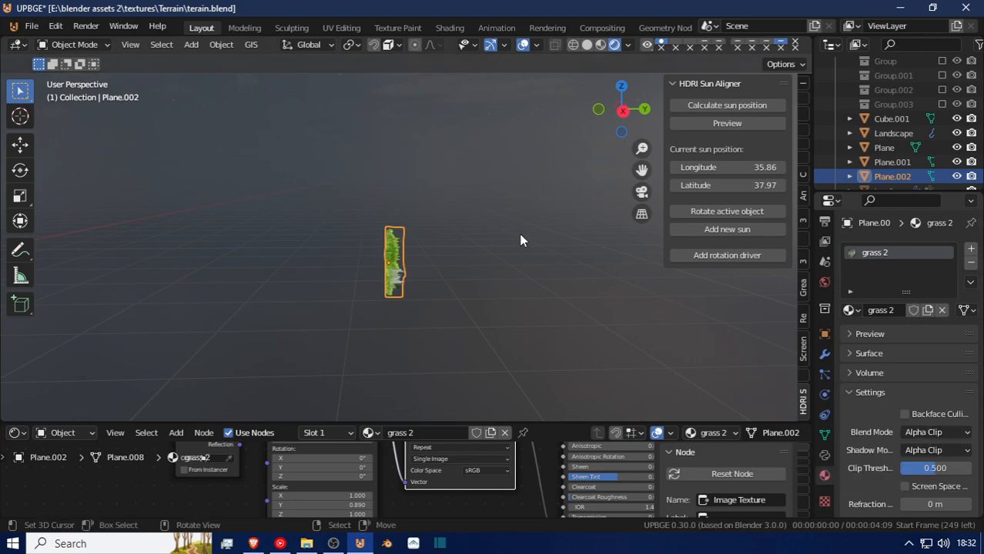
Try a different Clip Threshold on the grass 2 material while viewing the crossed grass planes up close, and undo it.
{"action": "key", "text": "shift+grave"}
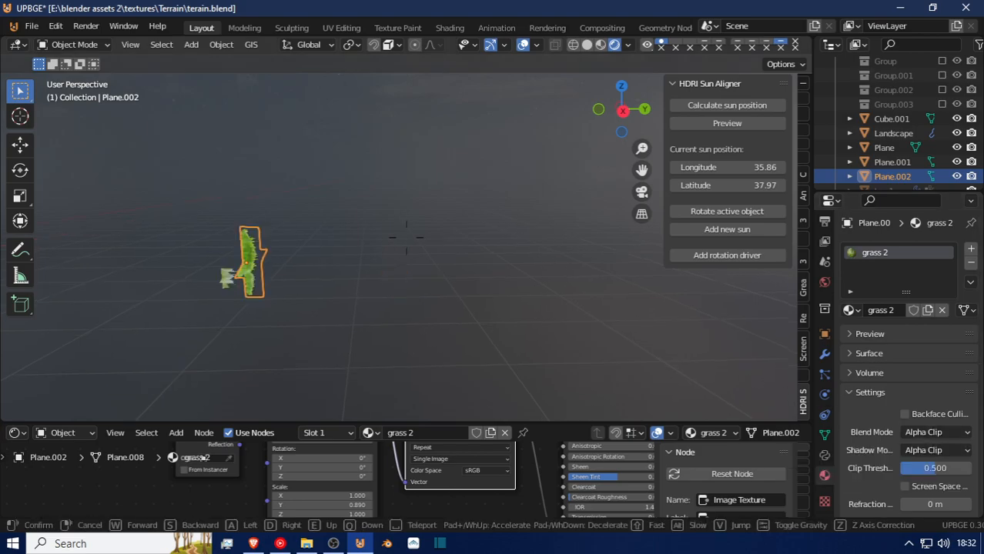
{"action": "key", "text": "d"}
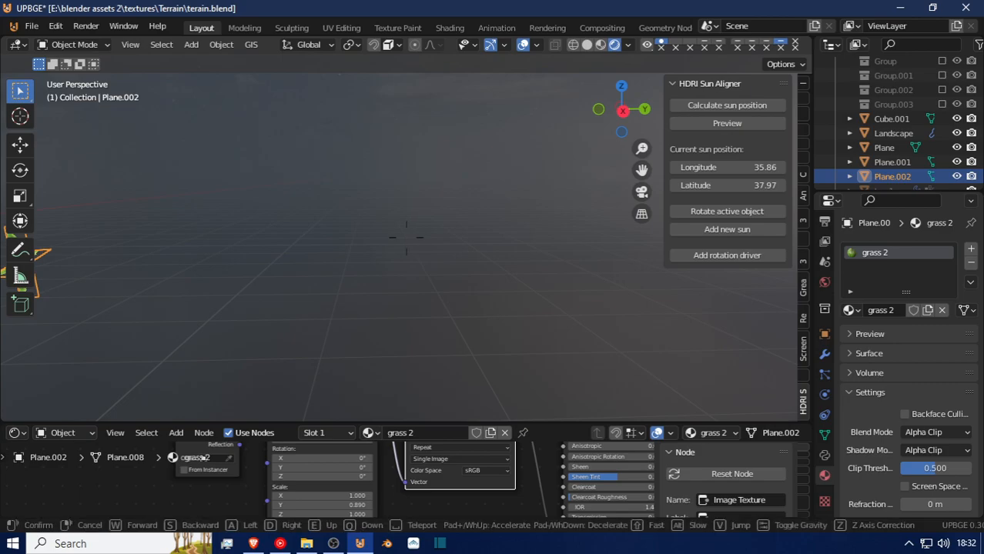
{"action": "left_click", "coordinate": [564, 243]}
{"action": "key", "text": "shift+grave"}
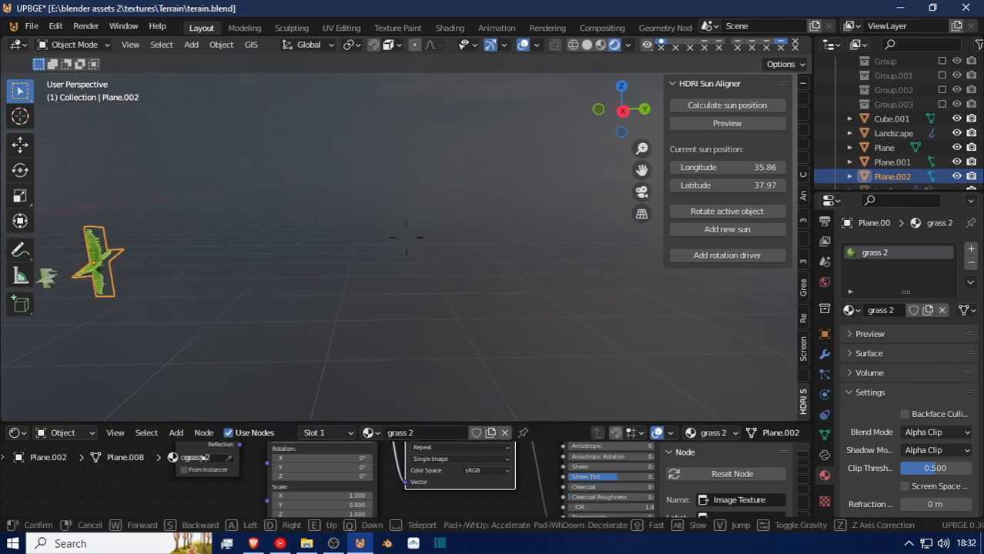
{"action": "key", "text": "d"}
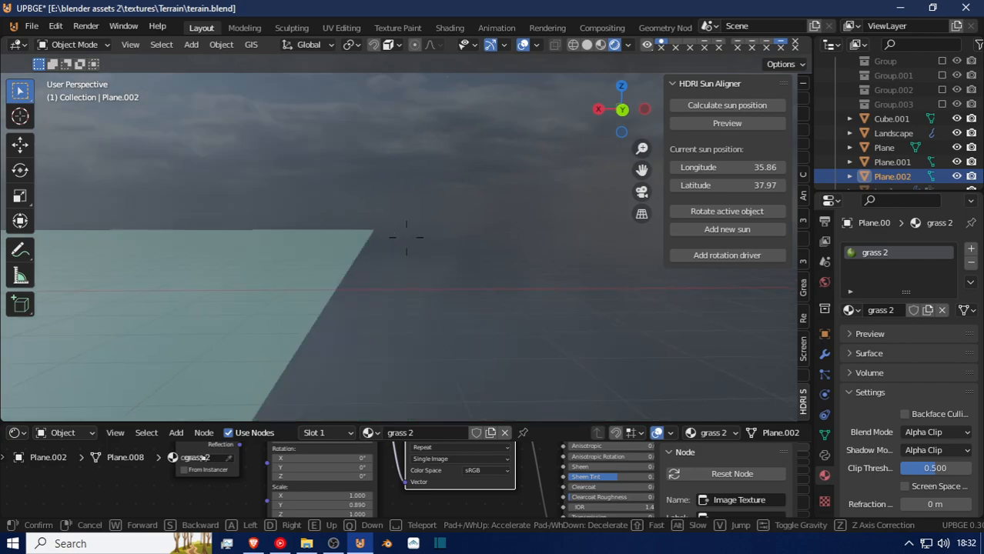
{"action": "key", "text": "d"}
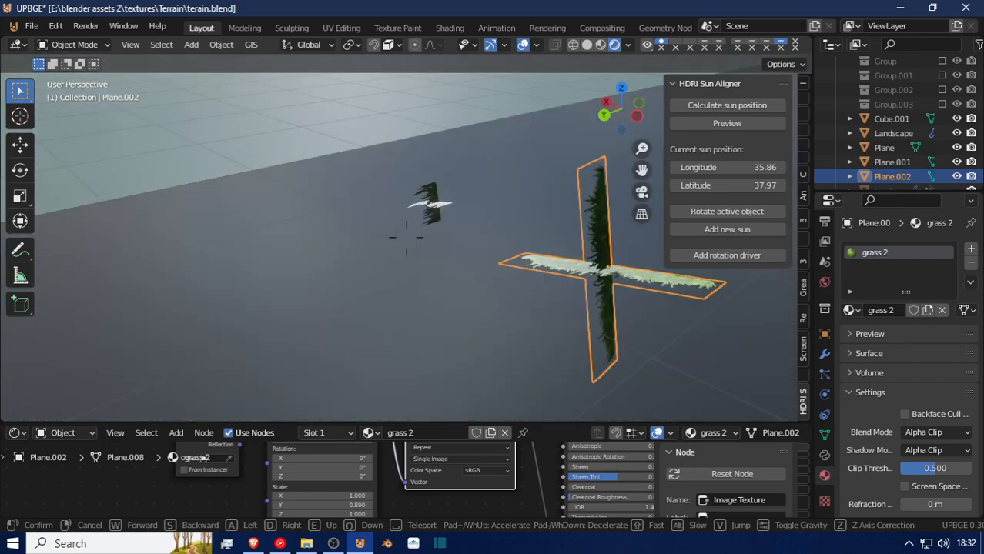
{"action": "left_click", "coordinate": [407, 242]}
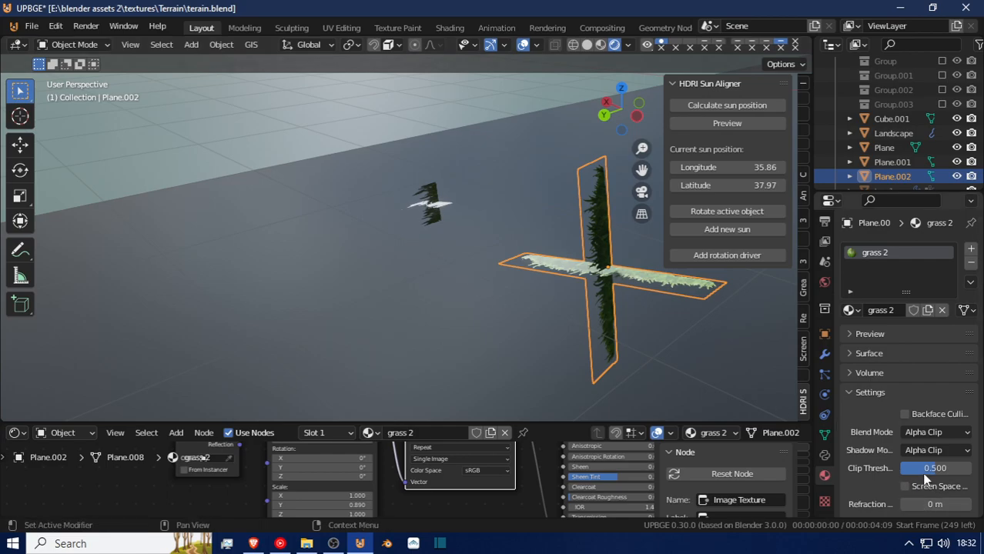
{"action": "left_click_drag", "start_coordinate": [936, 469], "coordinate": [972, 469]}
{"action": "key", "text": "ctrl+z"}
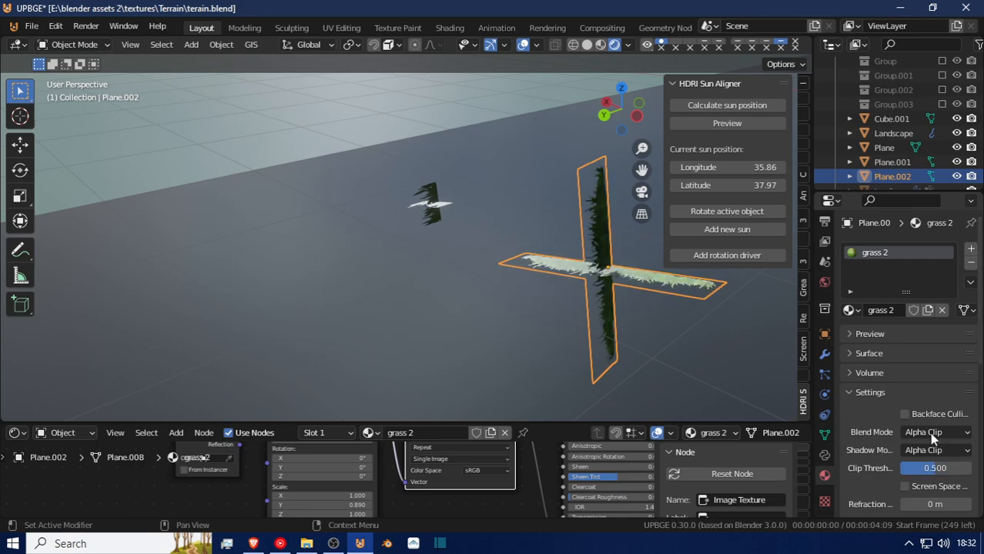
Set the grass 2 material's Blend Mode to Alpha Blend after trying Alpha Hashed, keeping Shadow Mode at Alpha Clip.
{"action": "left_click", "coordinate": [931, 433]}
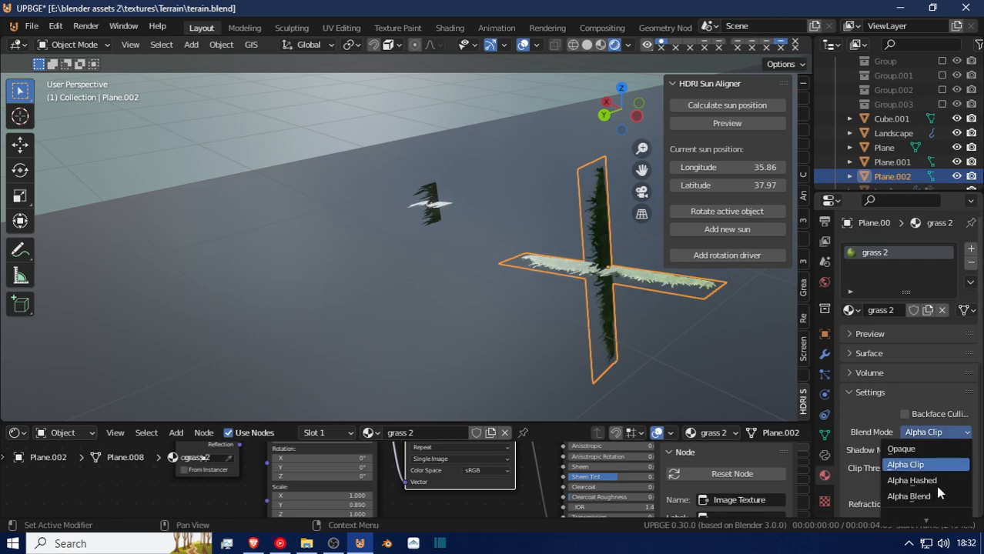
{"action": "left_click", "coordinate": [935, 482]}
{"action": "left_click", "coordinate": [915, 428]}
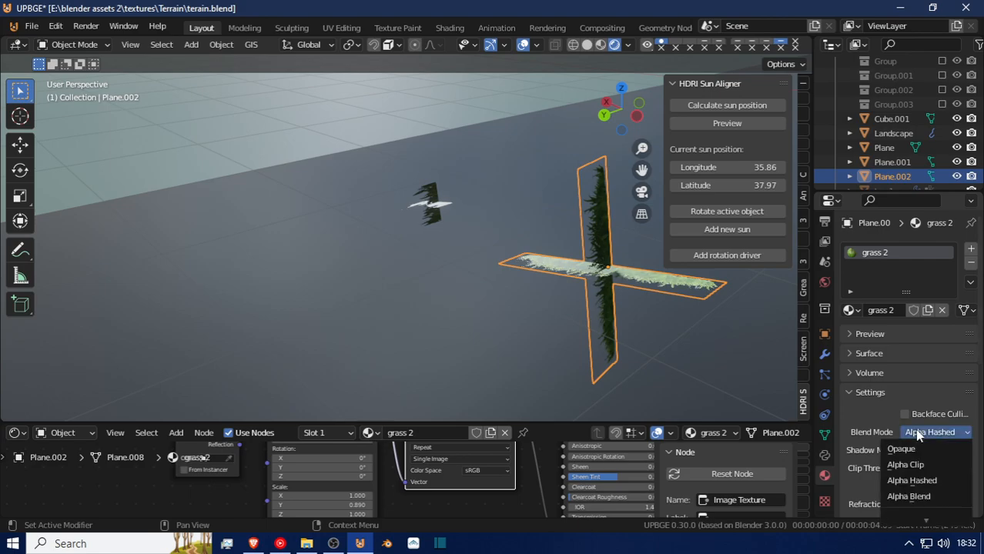
{"action": "left_click", "coordinate": [930, 495]}
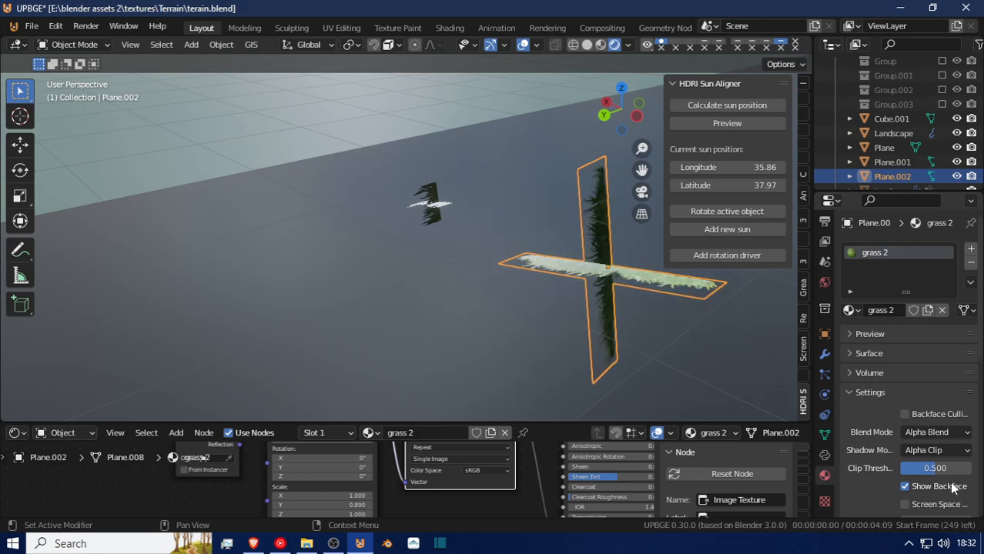
{"action": "left_click", "coordinate": [934, 450]}
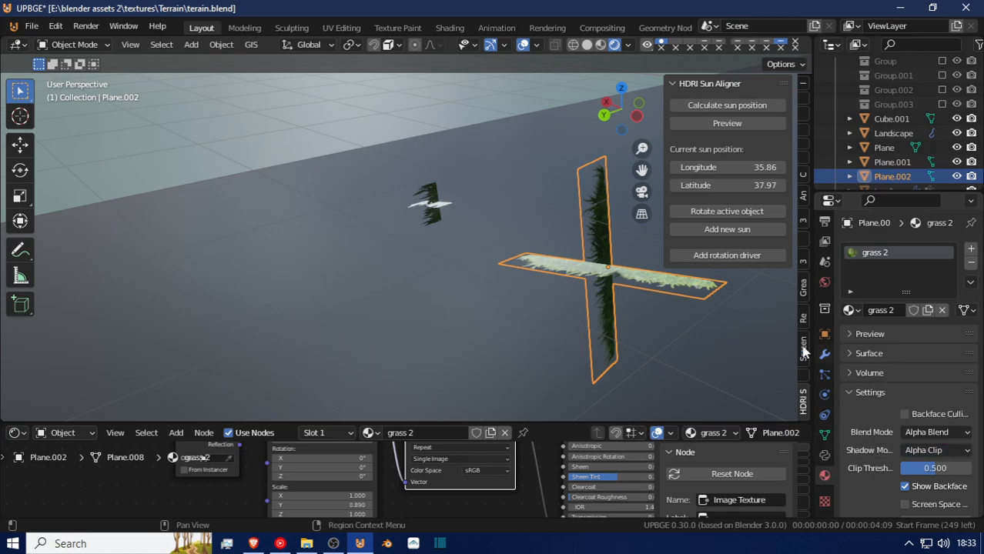
{"action": "left_click", "coordinate": [939, 432]}
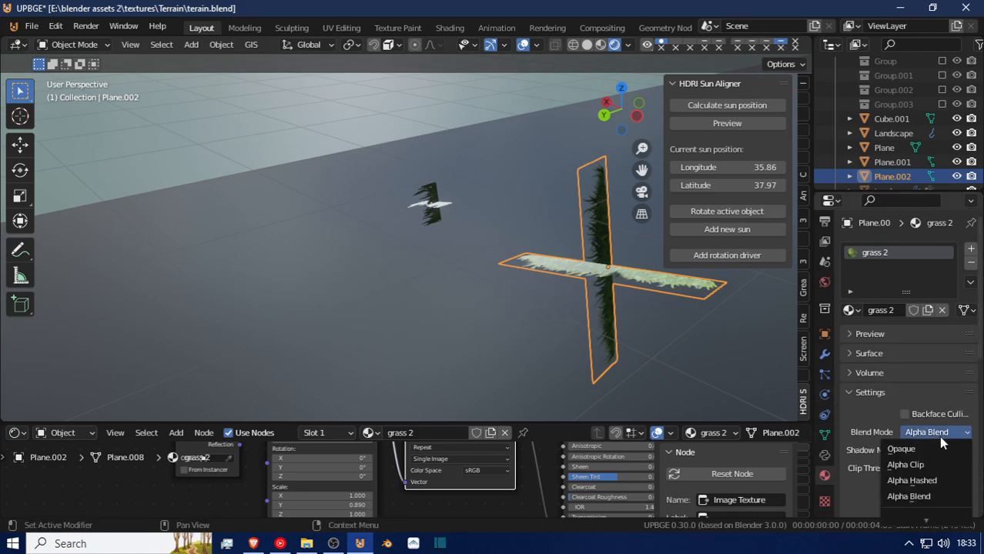
{"action": "left_click", "coordinate": [930, 496]}
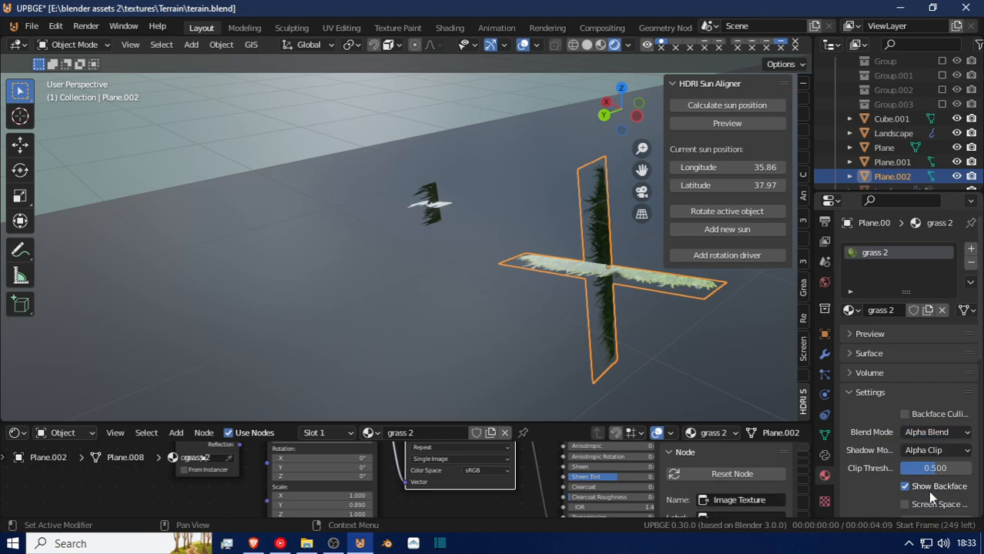
{"action": "left_click", "coordinate": [934, 452]}
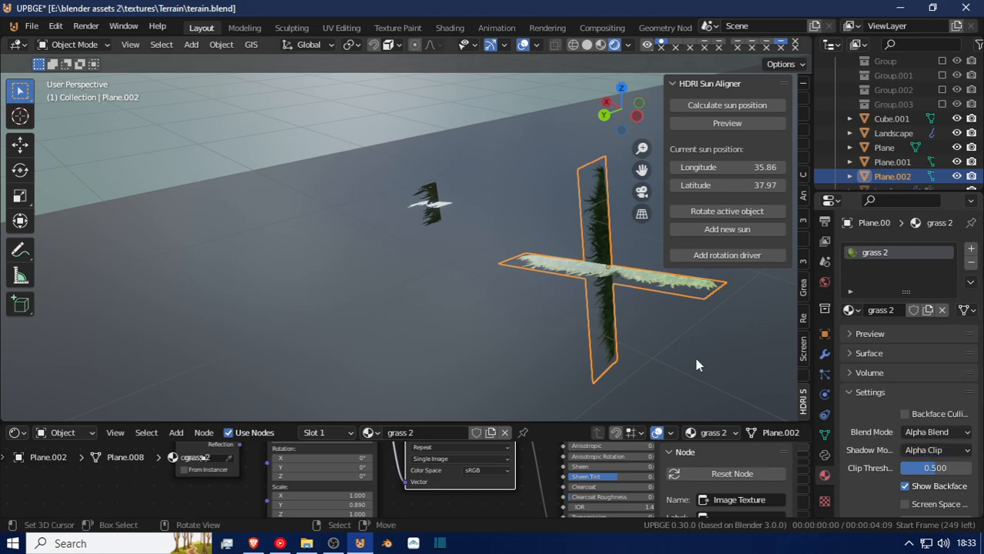
Fly from the grass source object across the water and along the terrain's edge to examine the blended grass and trees.
{"action": "key", "text": "shift+grave"}
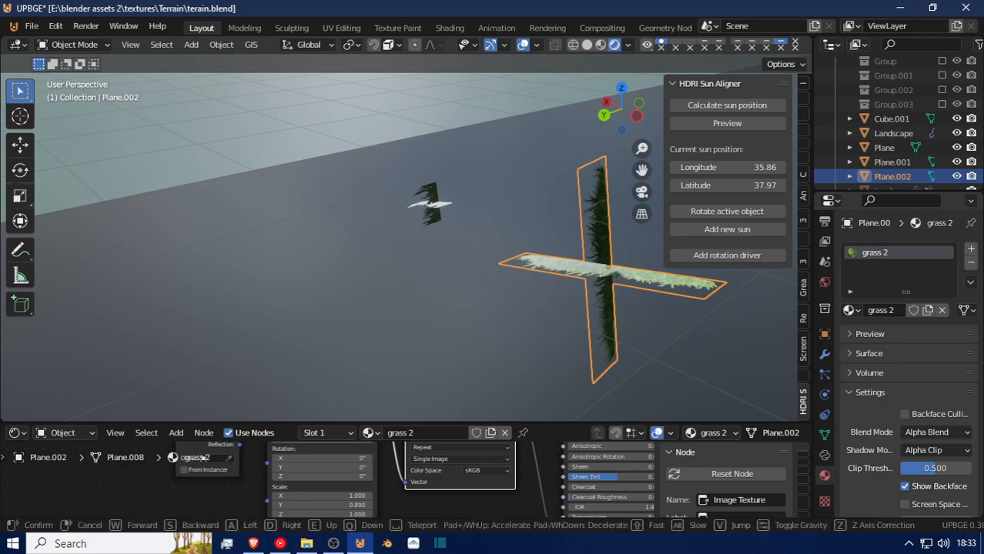
{"action": "key", "text": "w"}
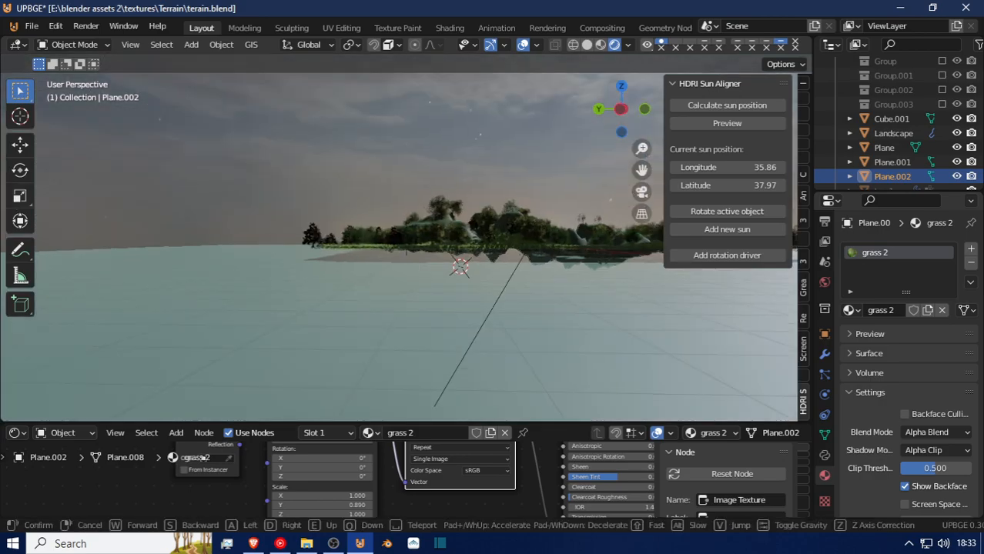
{"action": "key", "text": "w"}
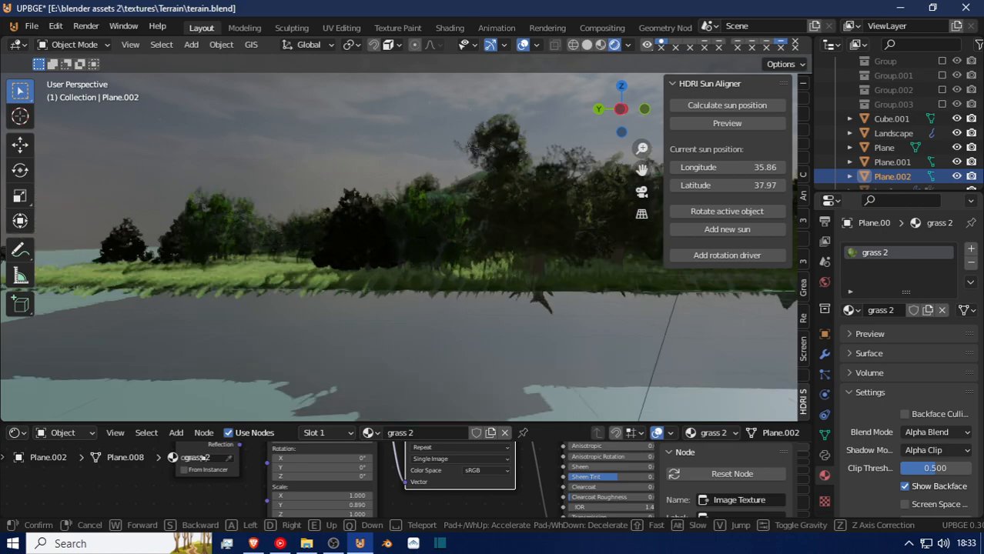
{"action": "key", "text": "s"}
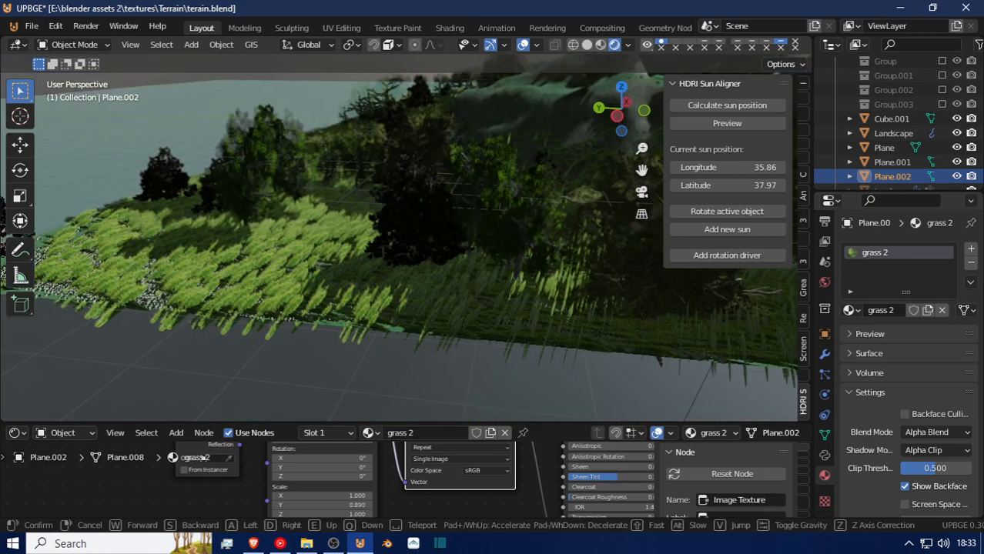
{"action": "key", "text": "w"}
{"action": "key", "text": "s"}
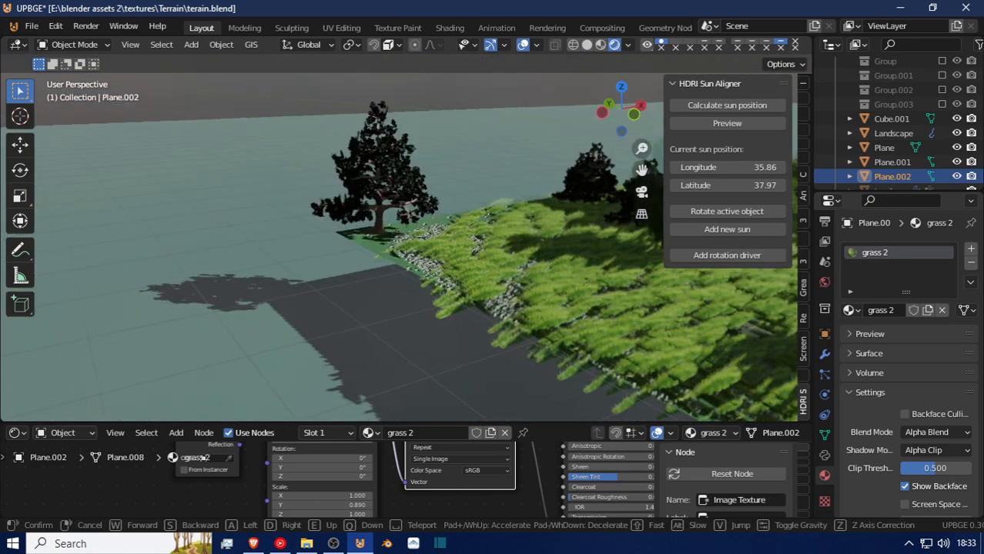
{"action": "key", "text": "w"}
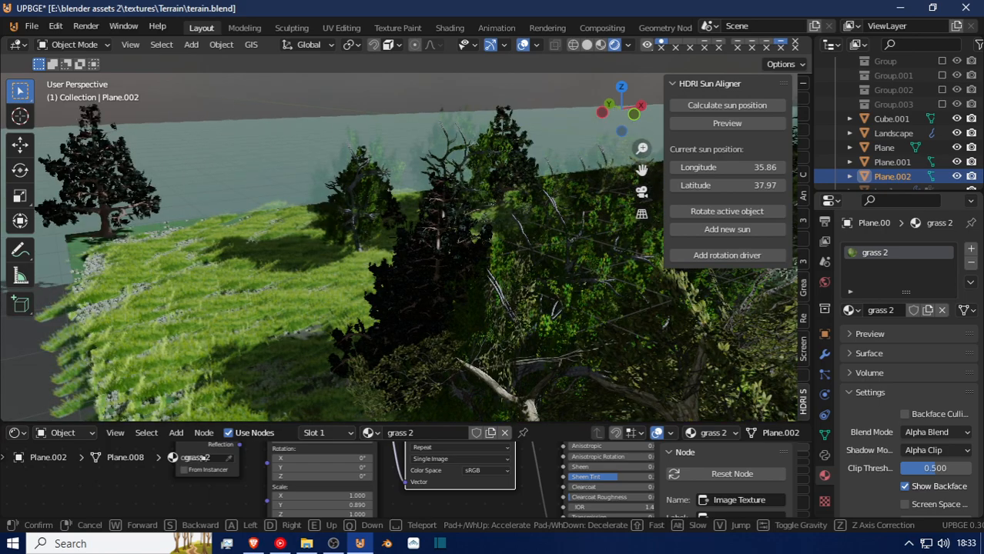
{"action": "key", "text": "w"}
{"action": "key", "text": "w"}
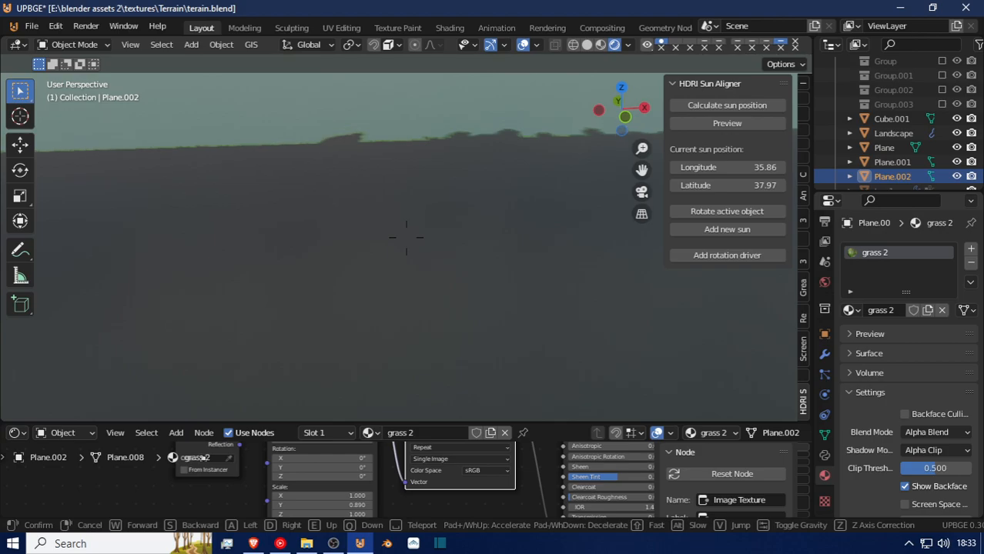
{"action": "key", "text": "e"}
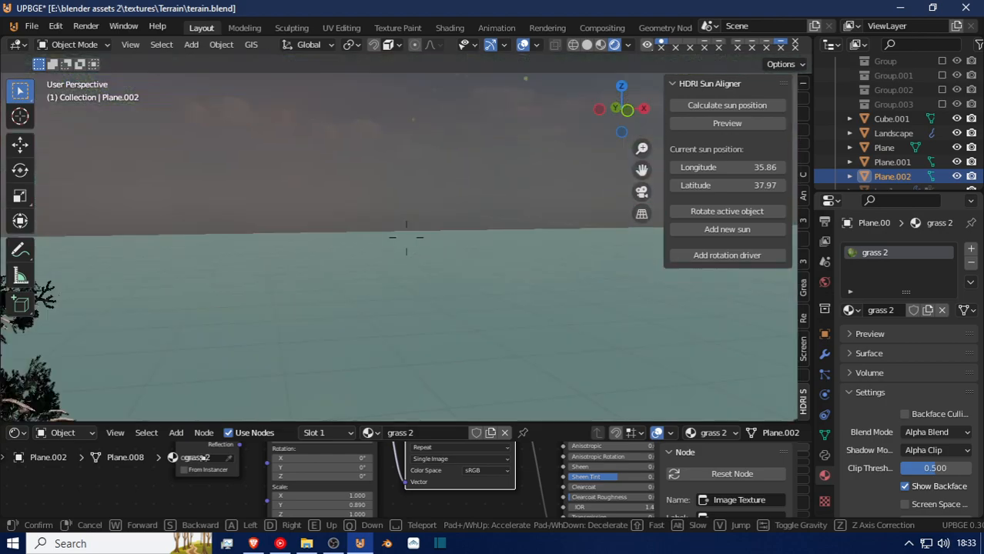
{"action": "key", "text": "w"}
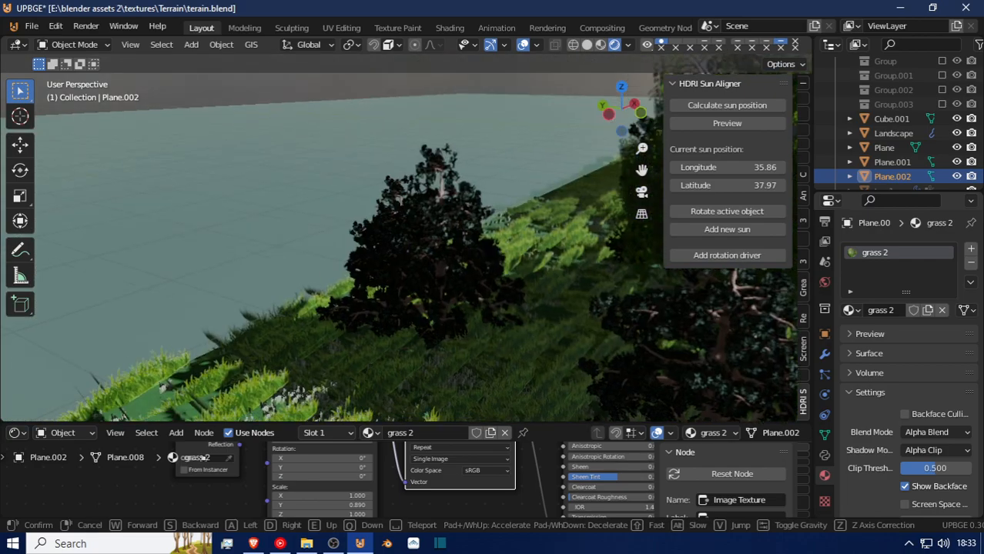
{"action": "key", "text": "w"}
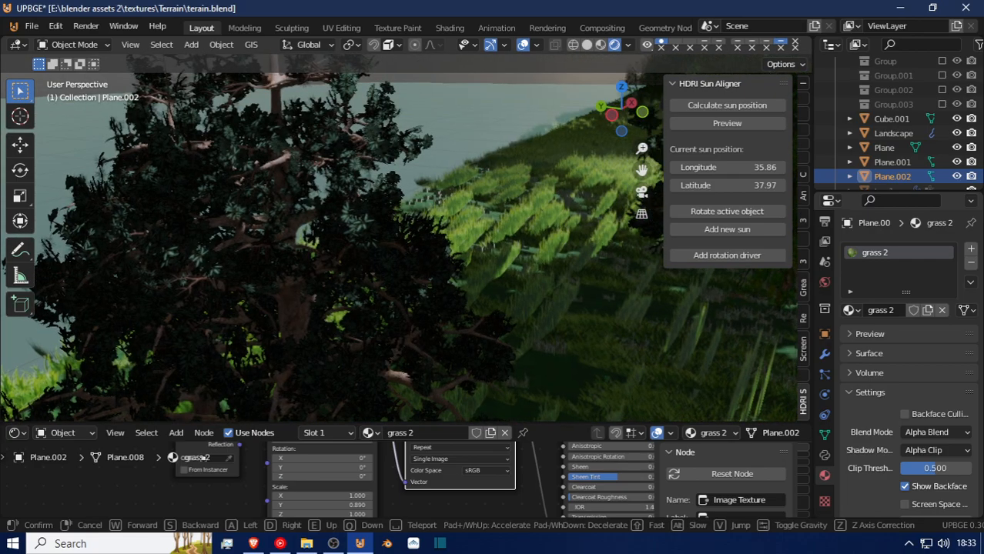
{"action": "key", "text": "w"}
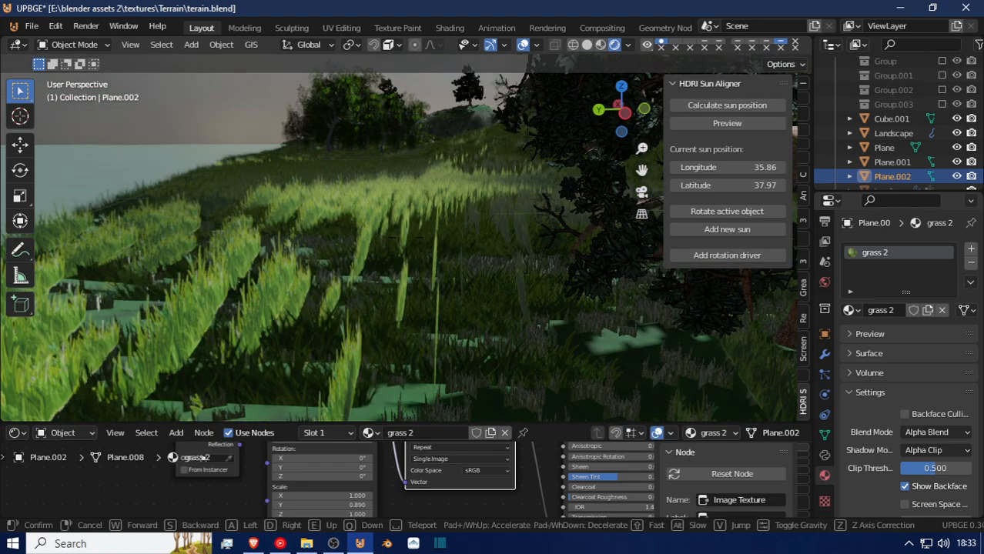
{"action": "key", "text": "w"}
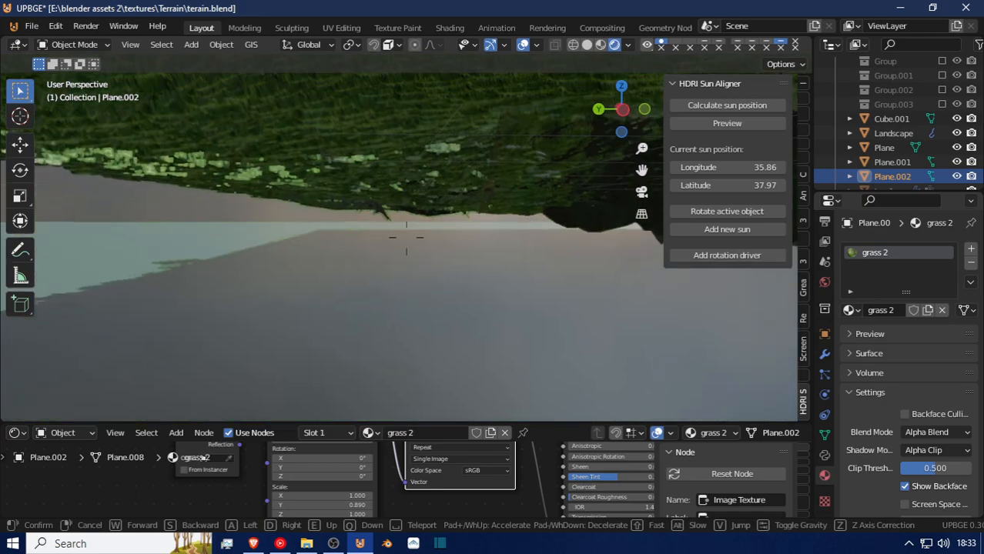
{"action": "key", "text": "e"}
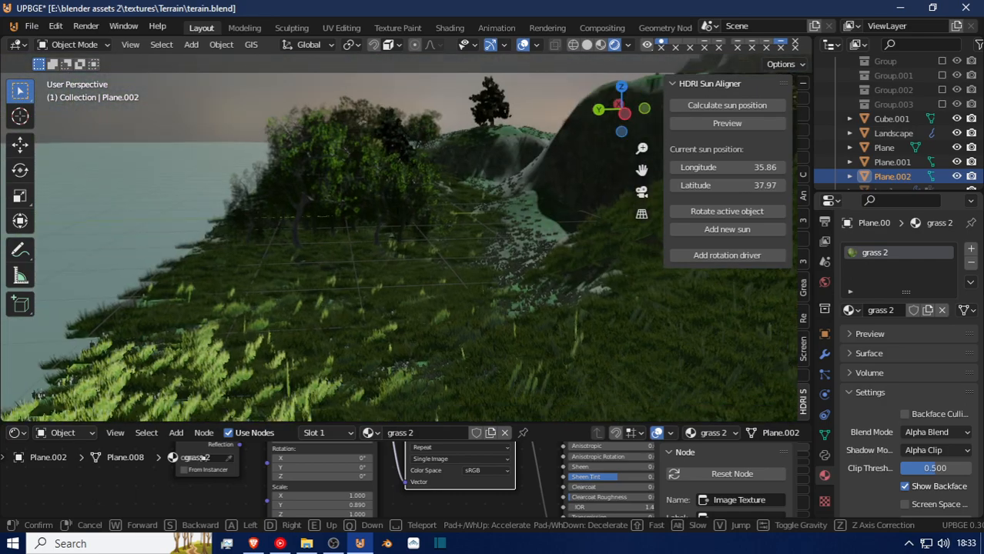
Move in over the grassy slope toward the tree grove and rocky hill to examine the grass blades at ground level.
{"action": "key", "text": "w"}
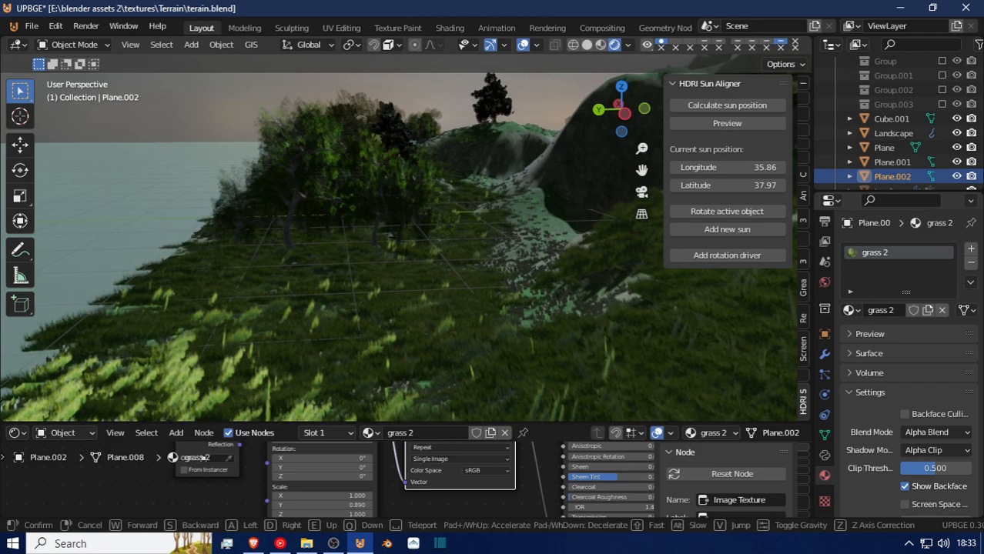
{"action": "key", "text": "w"}
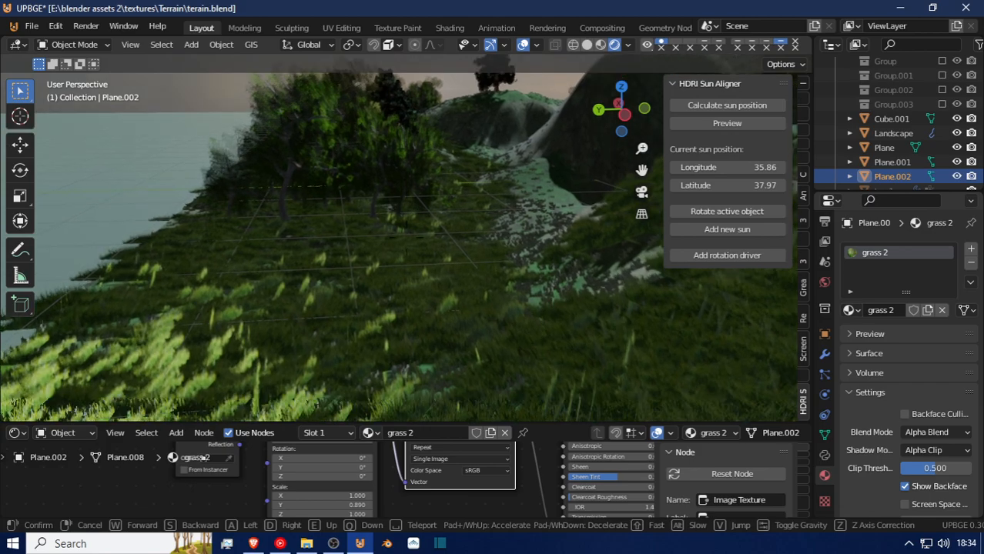
{"action": "key", "text": "w"}
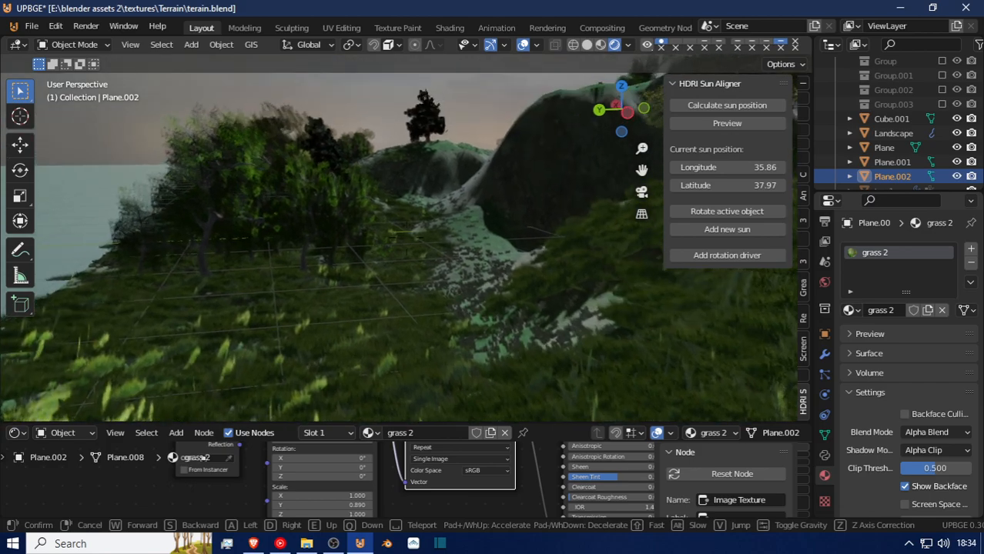
{"action": "key", "text": "w"}
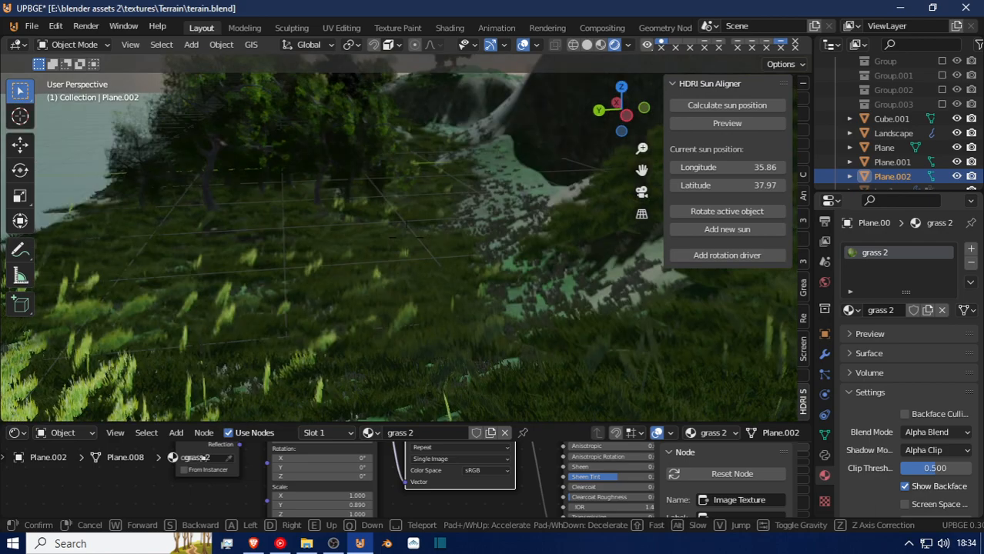
{"action": "key", "text": "w"}
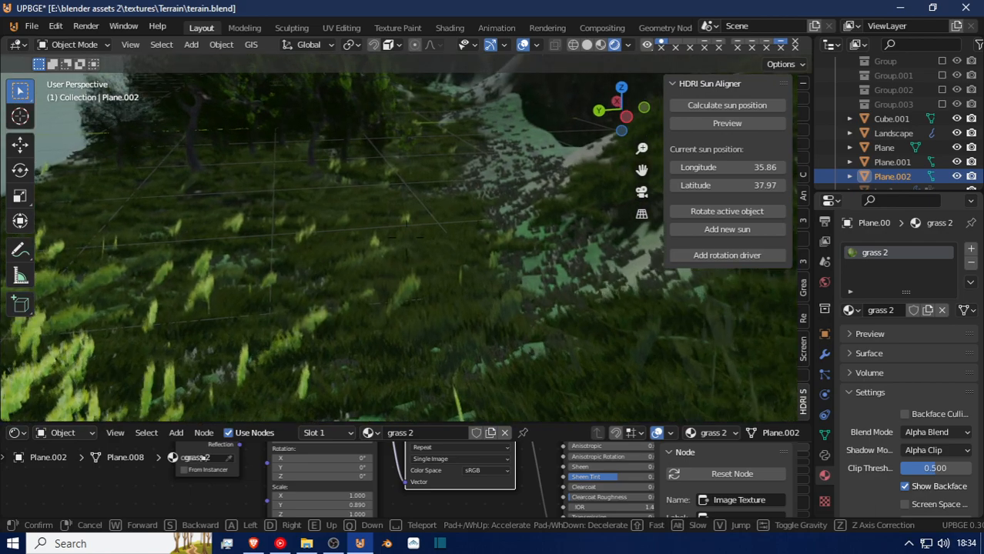
{"action": "key", "text": "w"}
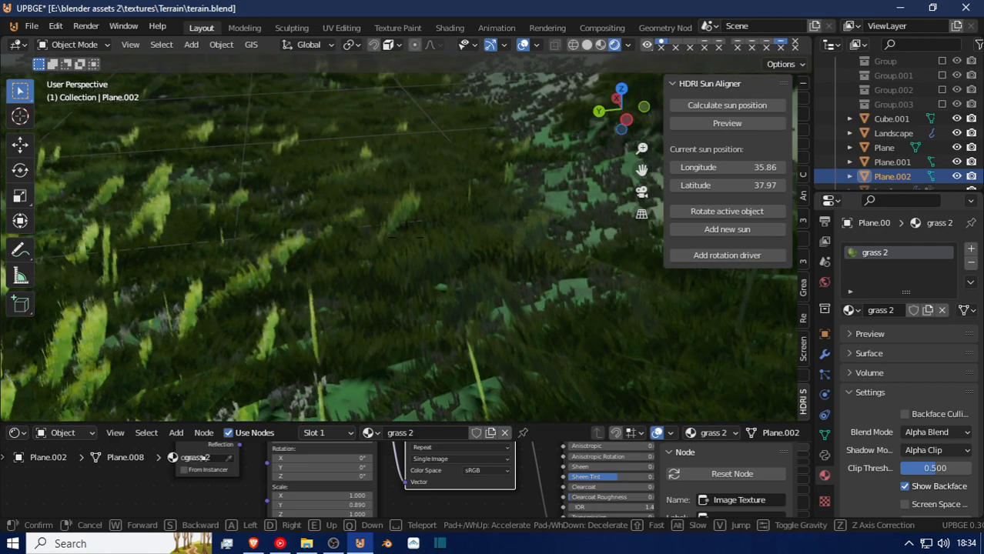
{"action": "key", "text": "w"}
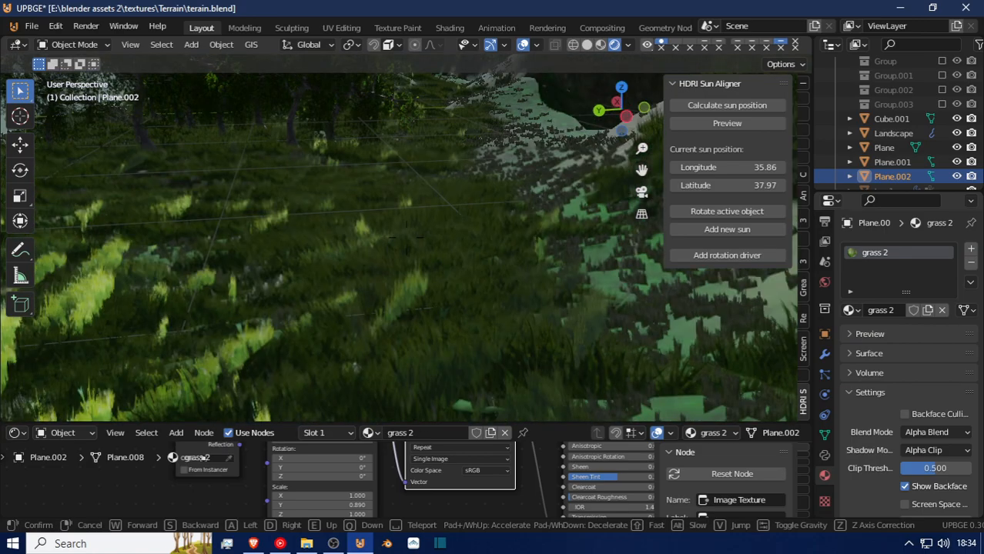
{"action": "key", "text": "w"}
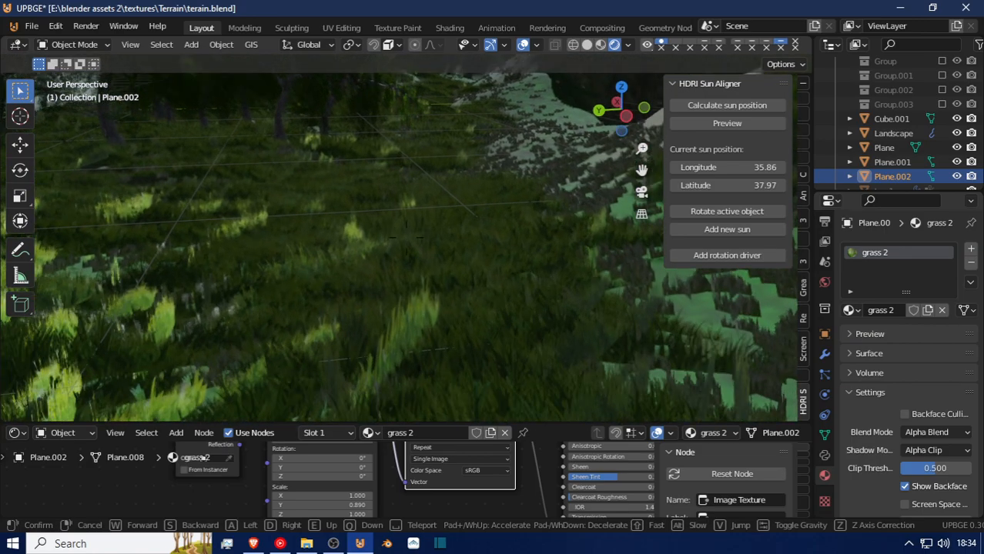
{"action": "key", "text": "w"}
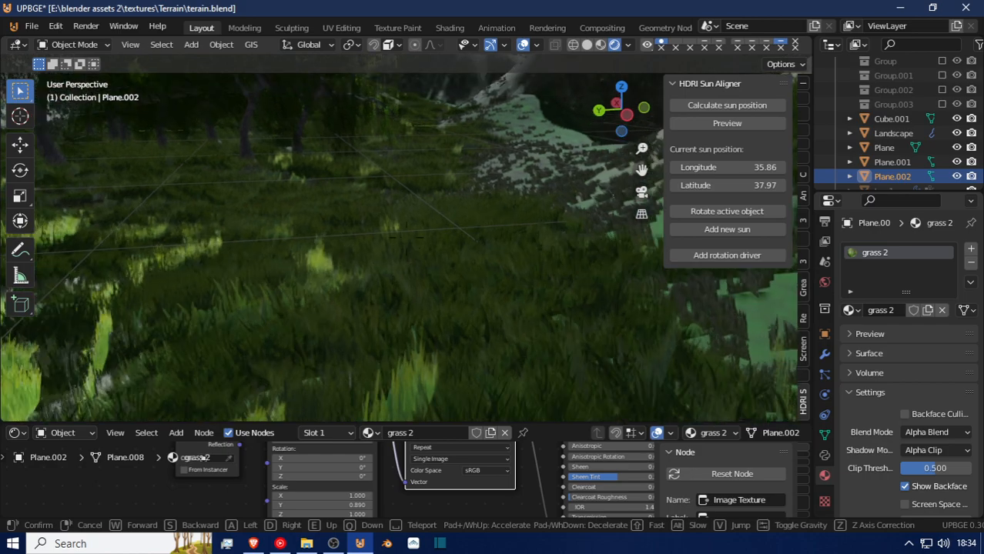
{"action": "key", "text": "w"}
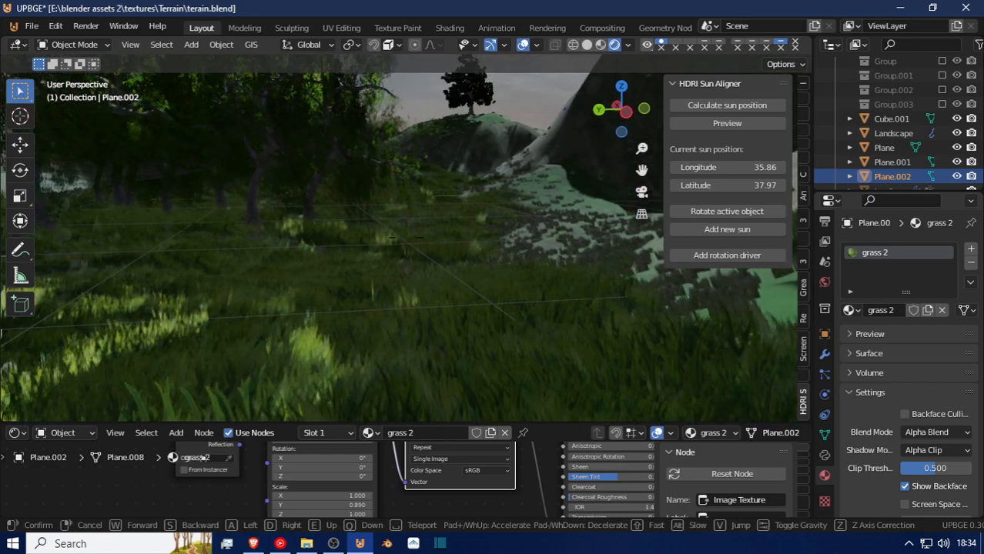
{"action": "key", "text": "w"}
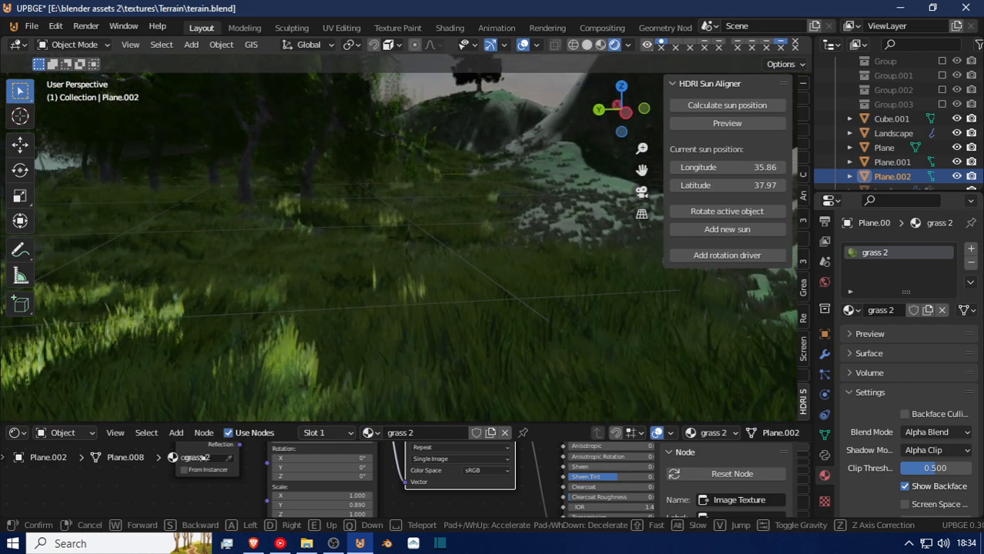
{"action": "key", "text": "w"}
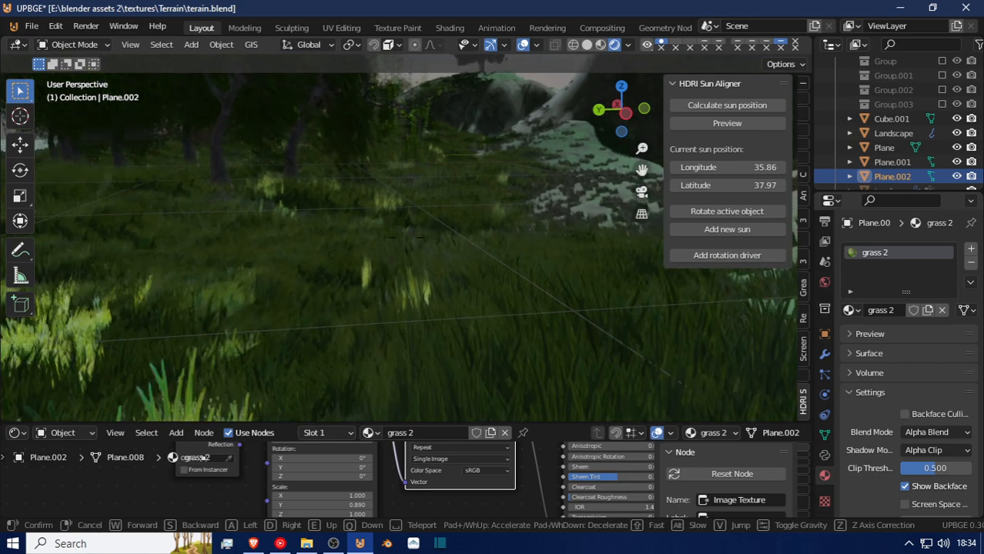
{"action": "key", "text": "w"}
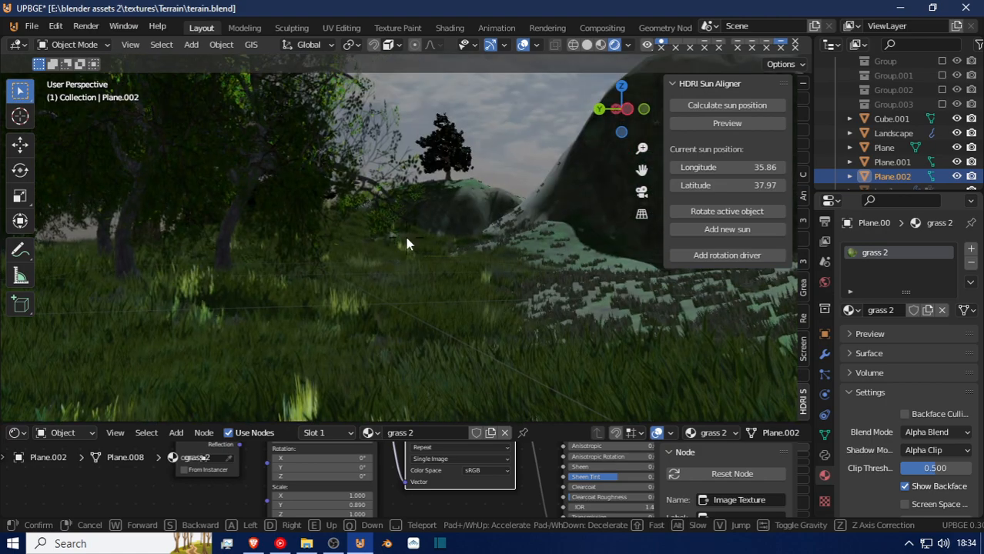
{"action": "left_click", "coordinate": [406, 245]}
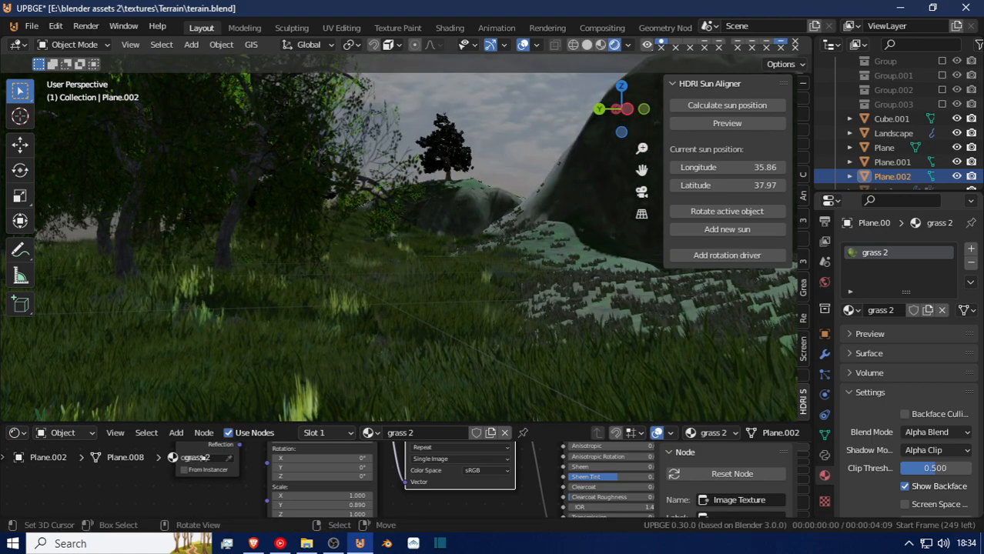
{"action": "key", "text": "shift+grave"}
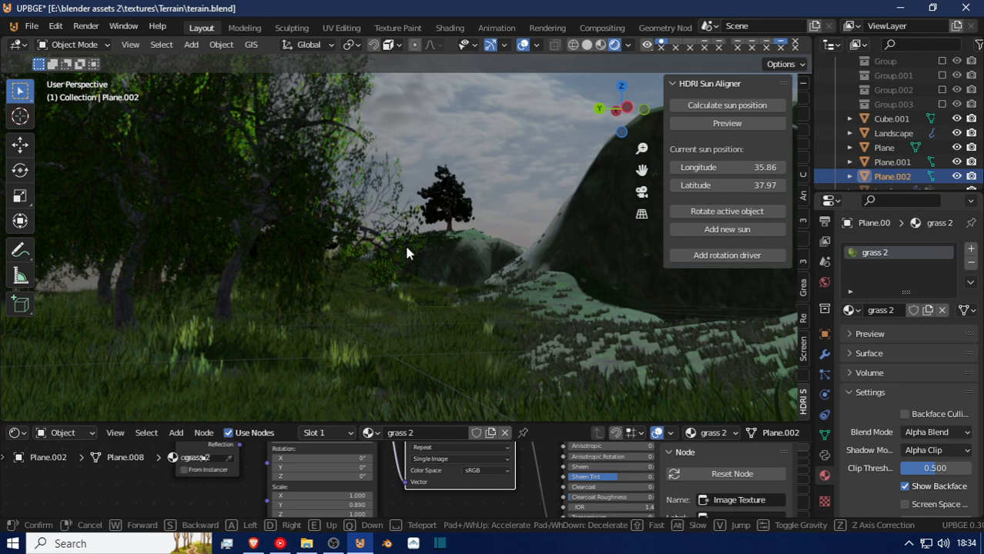
{"action": "left_click", "coordinate": [407, 244]}
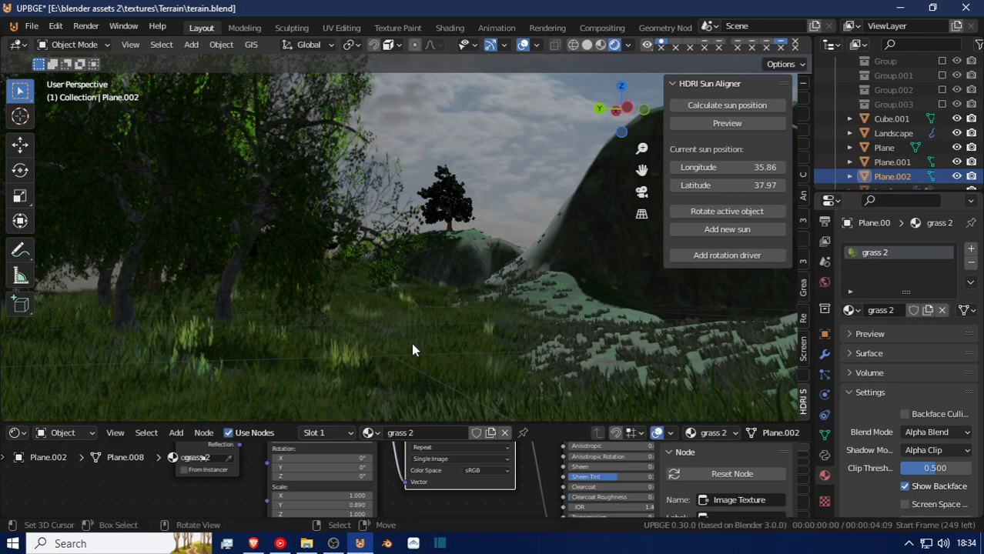
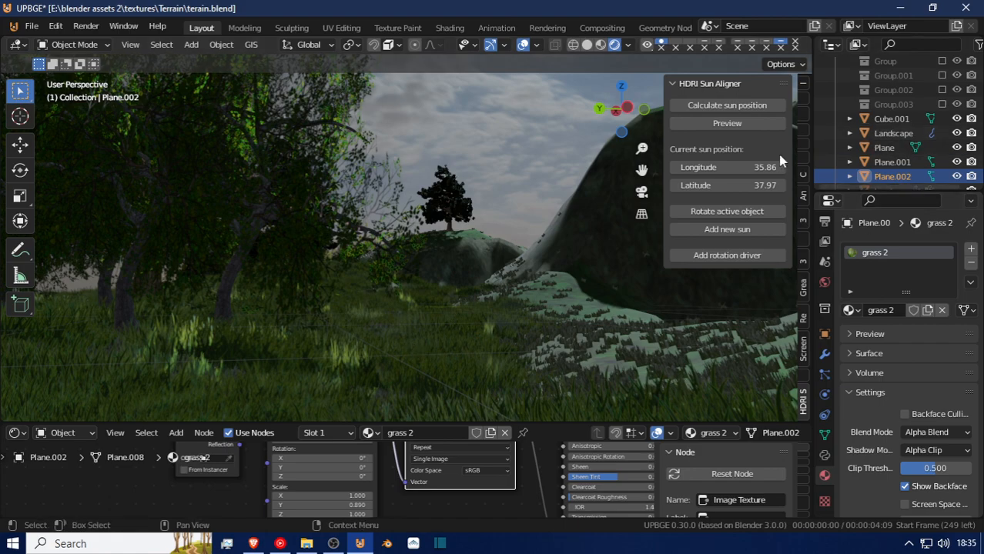
Hide the 3D viewport's sidebar and toolbar and maximize the viewport to show the Rendered scene.
{"action": "left_click_drag", "start_coordinate": [659, 174], "coordinate": [931, 168]}
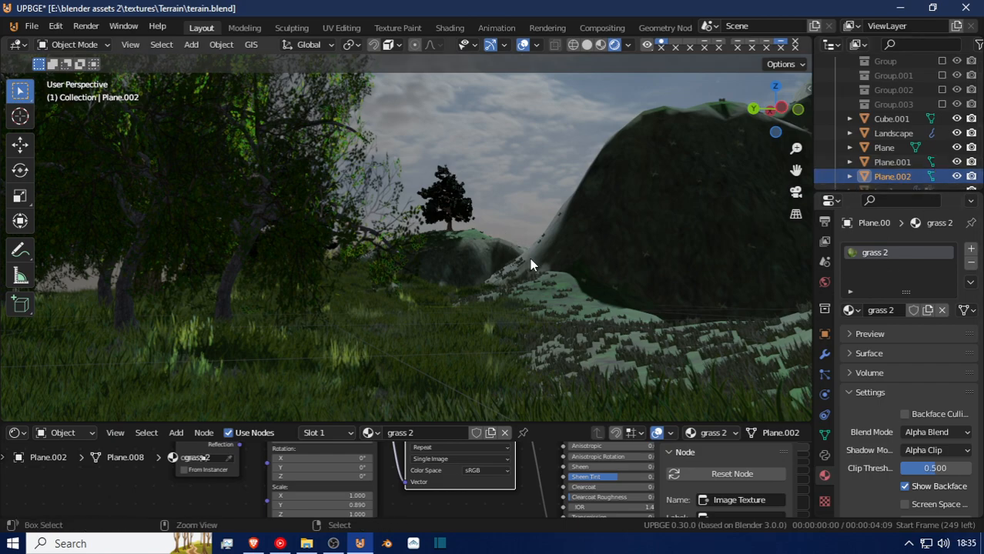
{"action": "key", "text": "ctrl+space"}
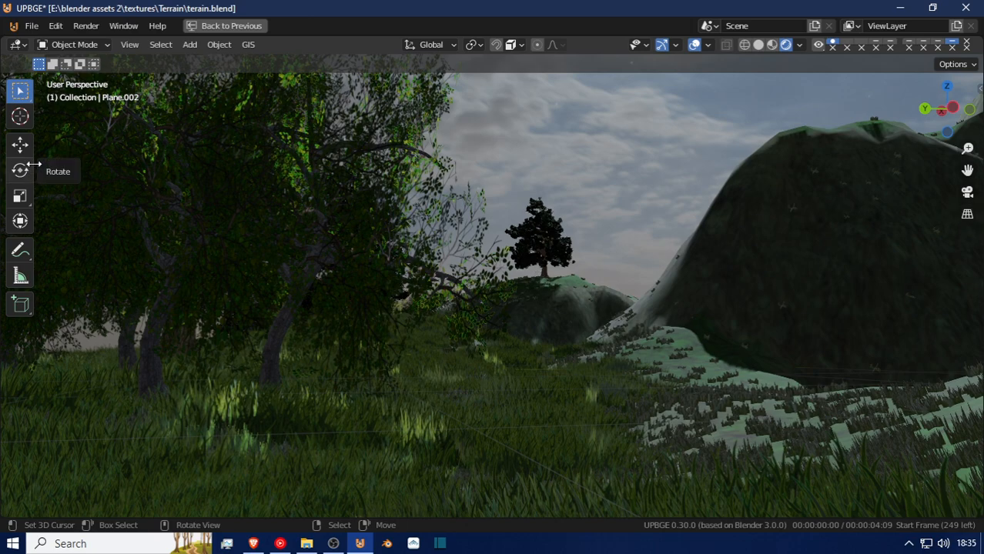
{"action": "left_click_drag", "start_coordinate": [33, 164], "coordinate": [4, 169]}
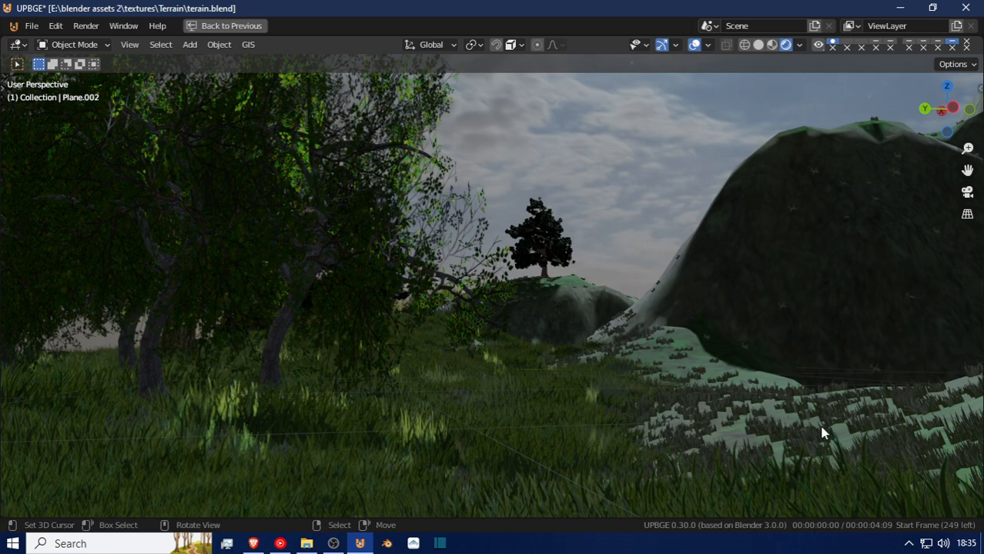
Lower the walk view to grass-blade level facing the tree grove and hills, and save the terrain file.
{"action": "key", "text": "shift+grave"}
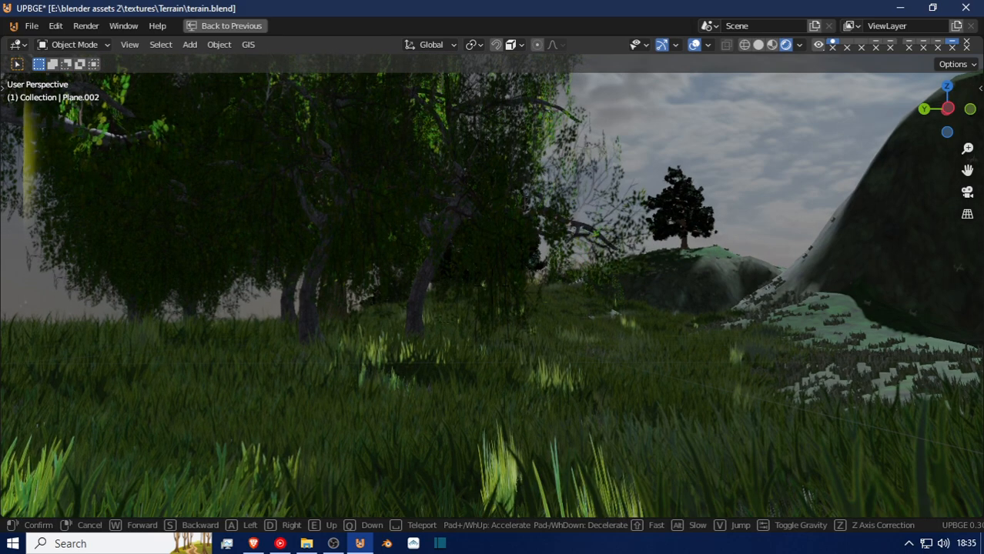
{"action": "key", "text": "q"}
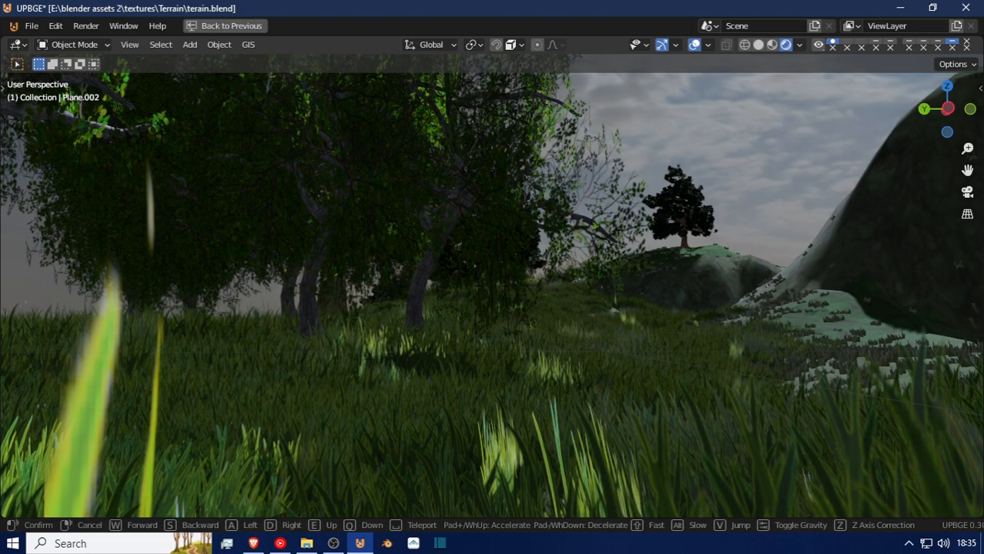
{"action": "key", "text": "q"}
{"action": "key", "text": "q"}
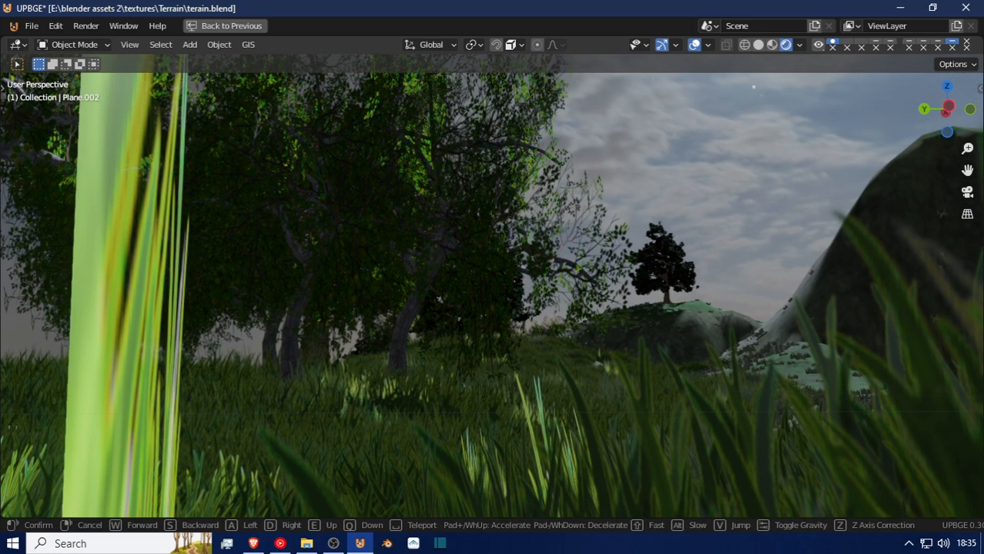
{"action": "left_click", "coordinate": [385, 465]}
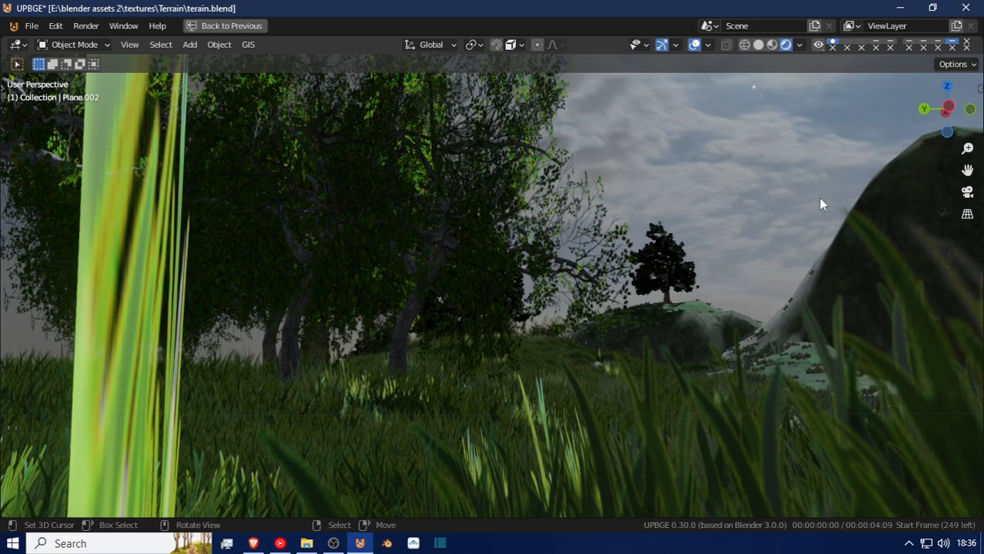
{"action": "key", "text": "ctrl+s"}
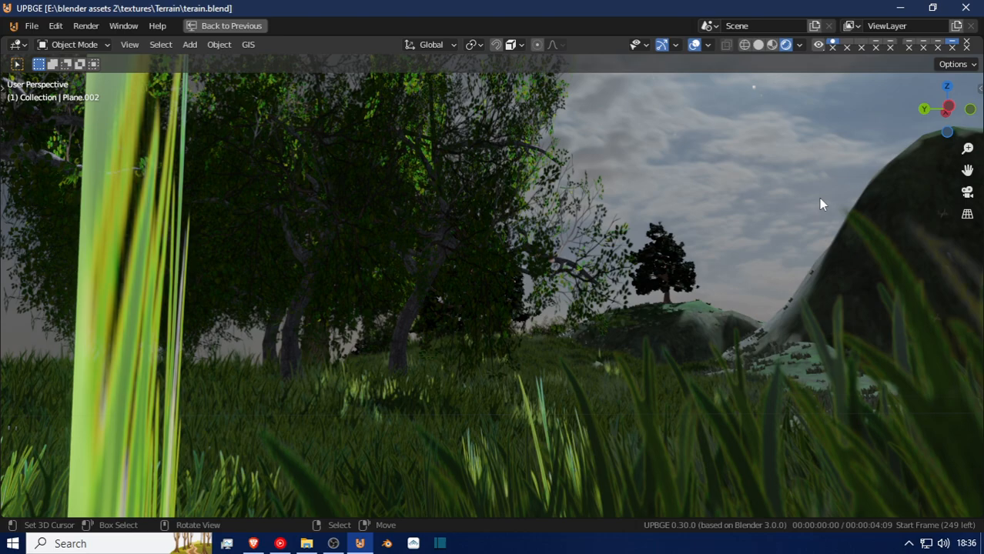
{"action": "left_click", "coordinate": [333, 544]}
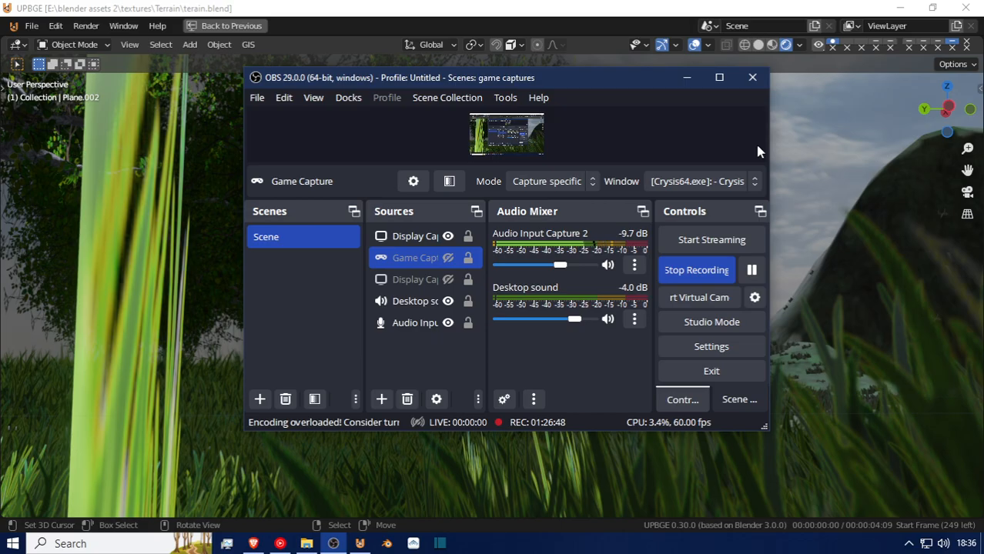